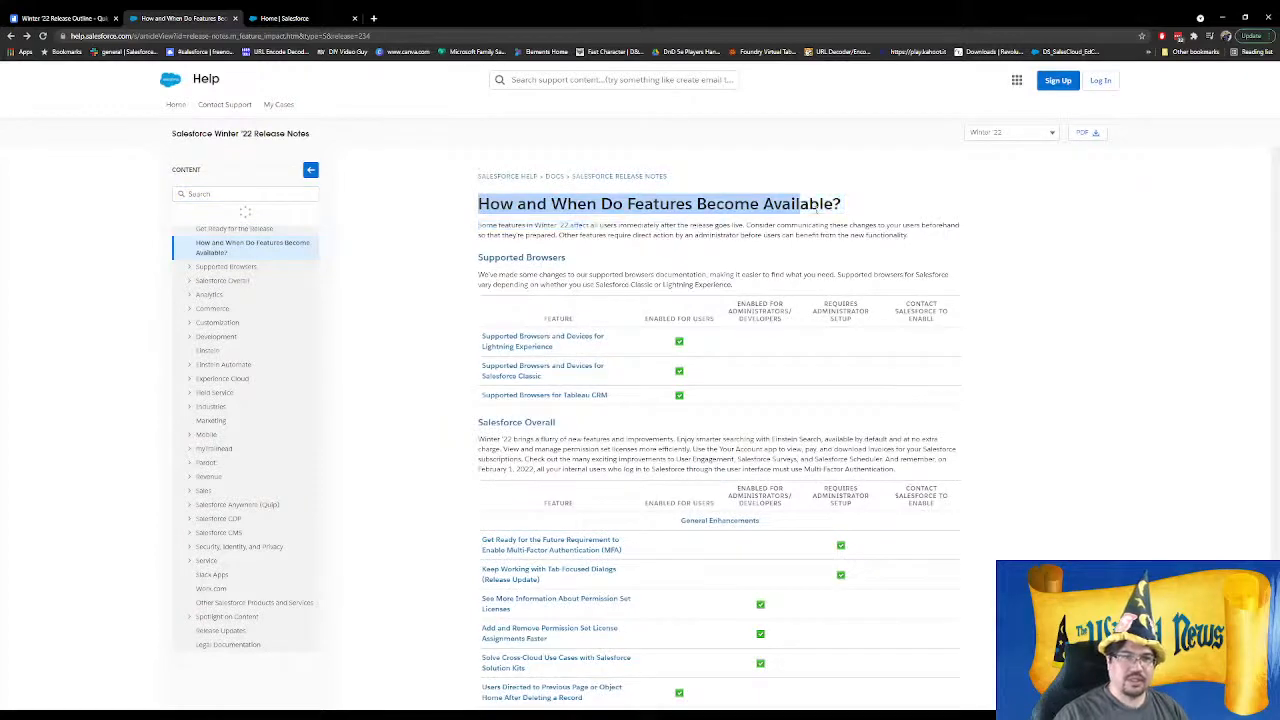
Examine the feature availability tables, focusing on the "Requires Administrator Setup" and "Enabled for Users" columns under Salesforce Overall
click(908, 213)
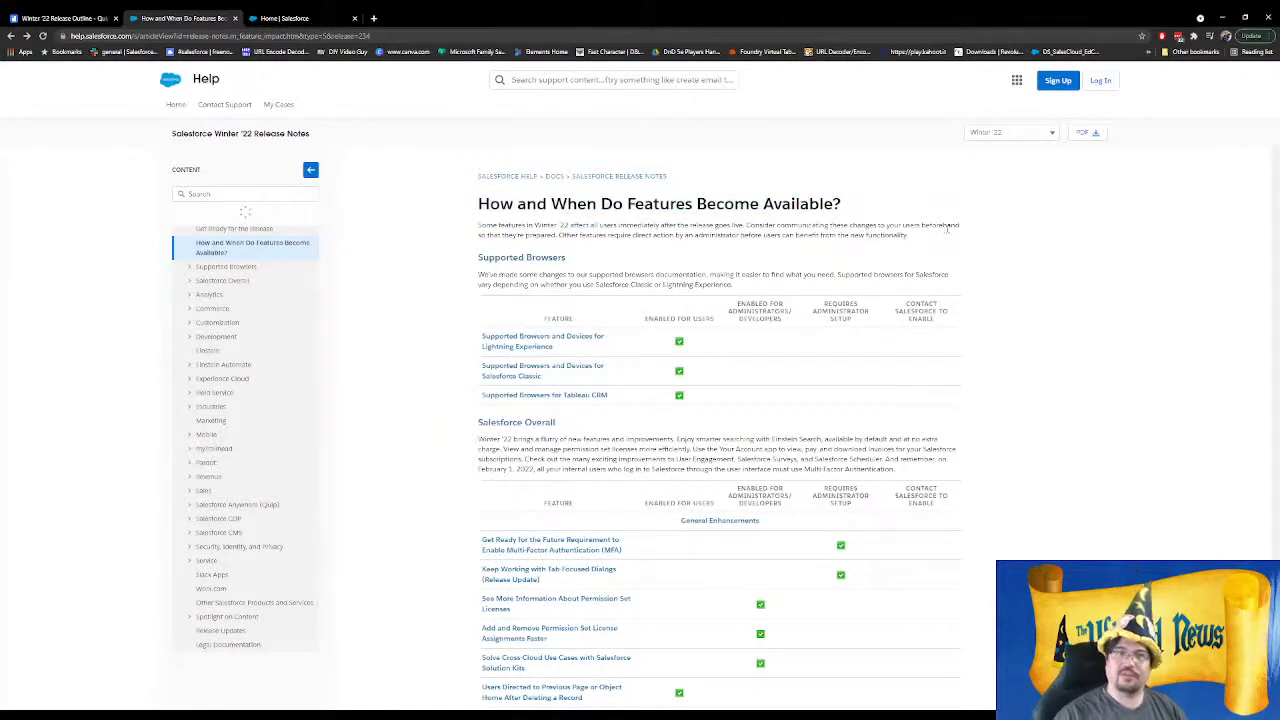
scroll(929, 229, down, 5)
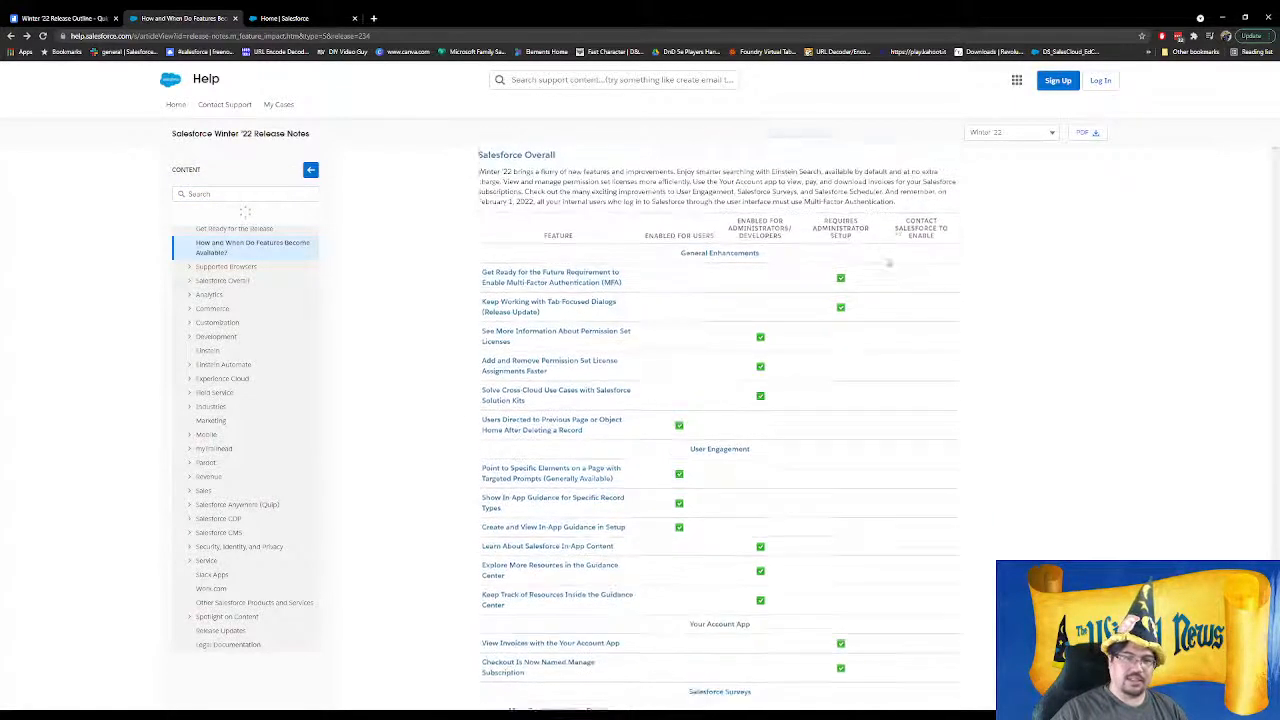
scroll(843, 291, down, 1)
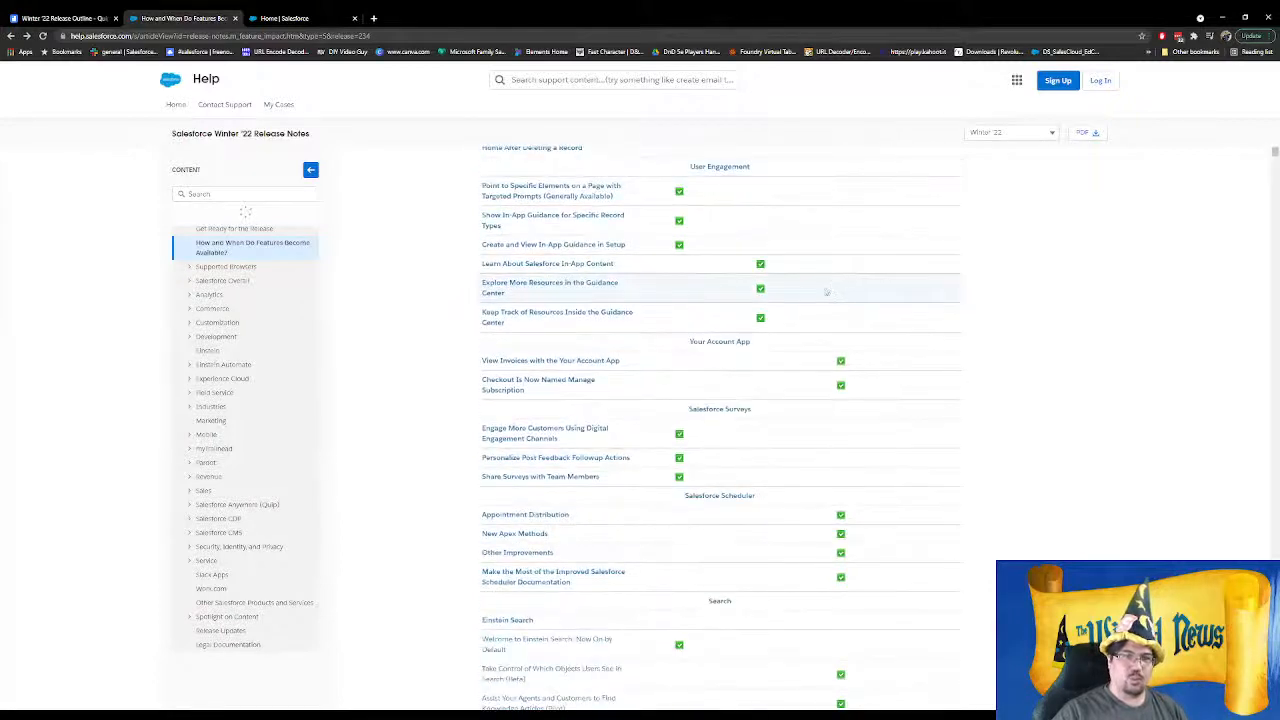
scroll(785, 294, down, 3)
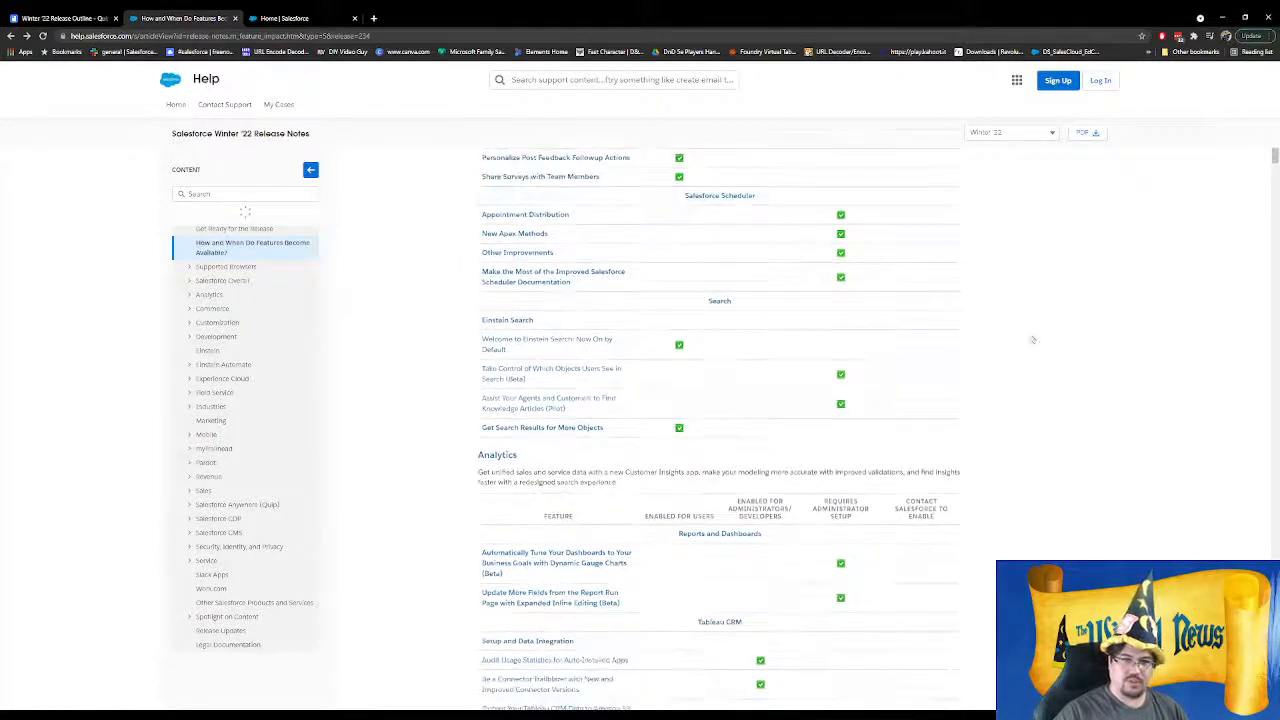
scroll(1003, 337, down, 1)
scroll(991, 334, down, 1)
scroll(983, 333, up, 2)
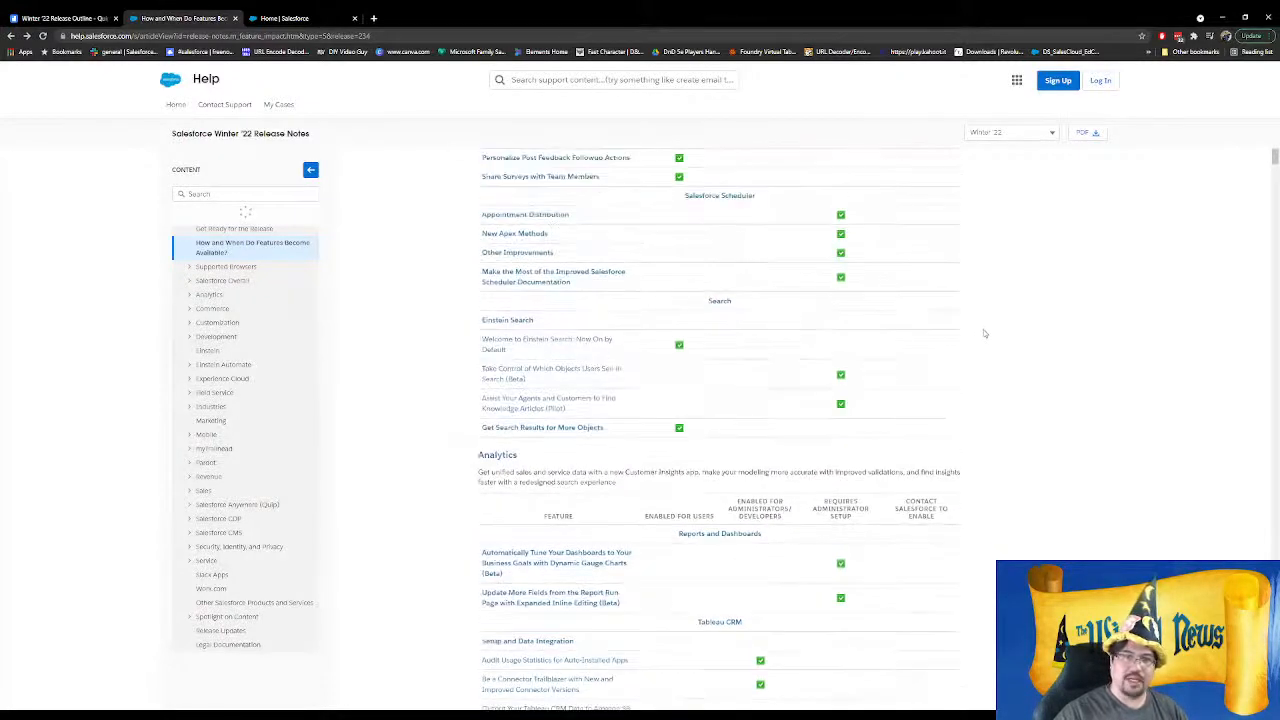
scroll(983, 333, up, 7)
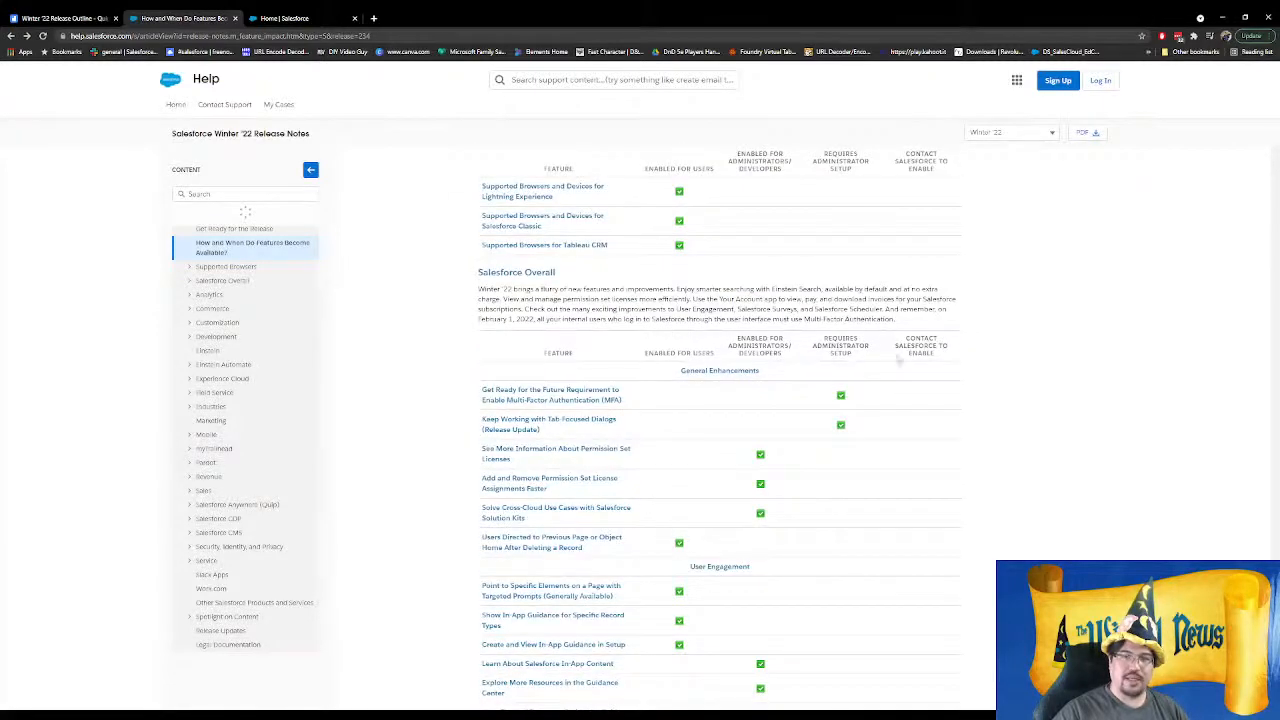
drag(852, 355, 820, 342)
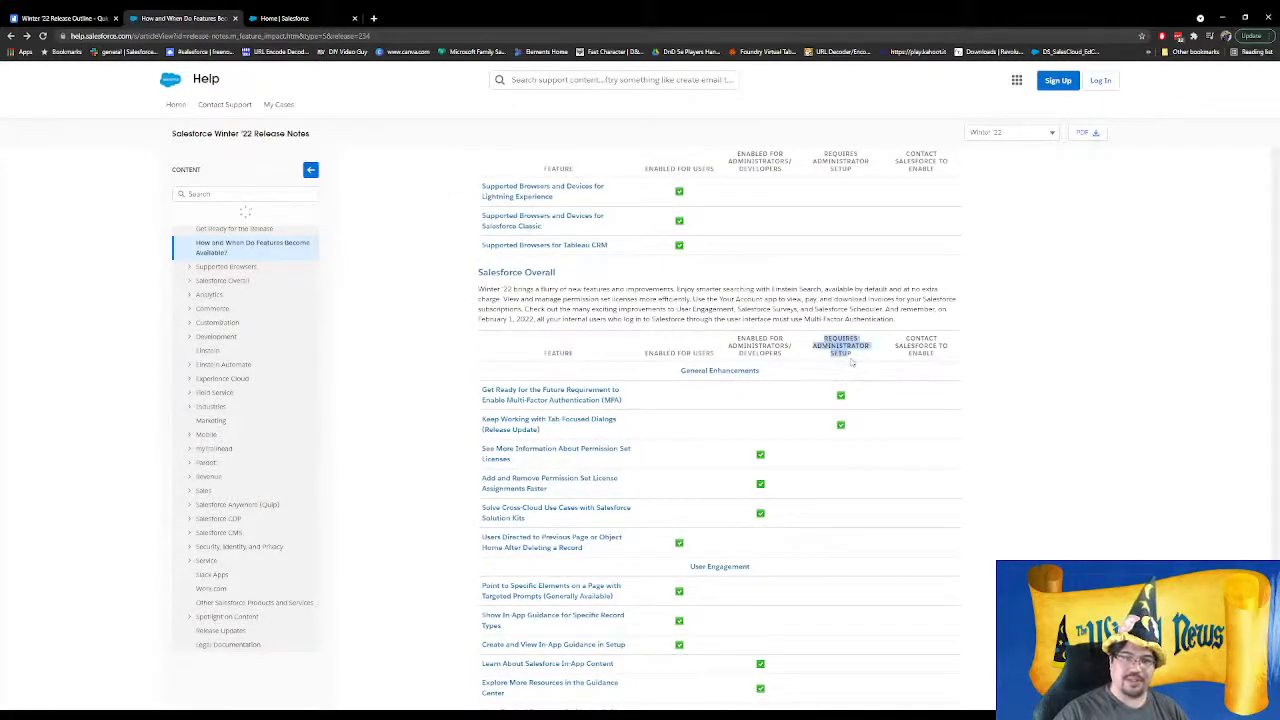
drag(644, 355, 717, 355)
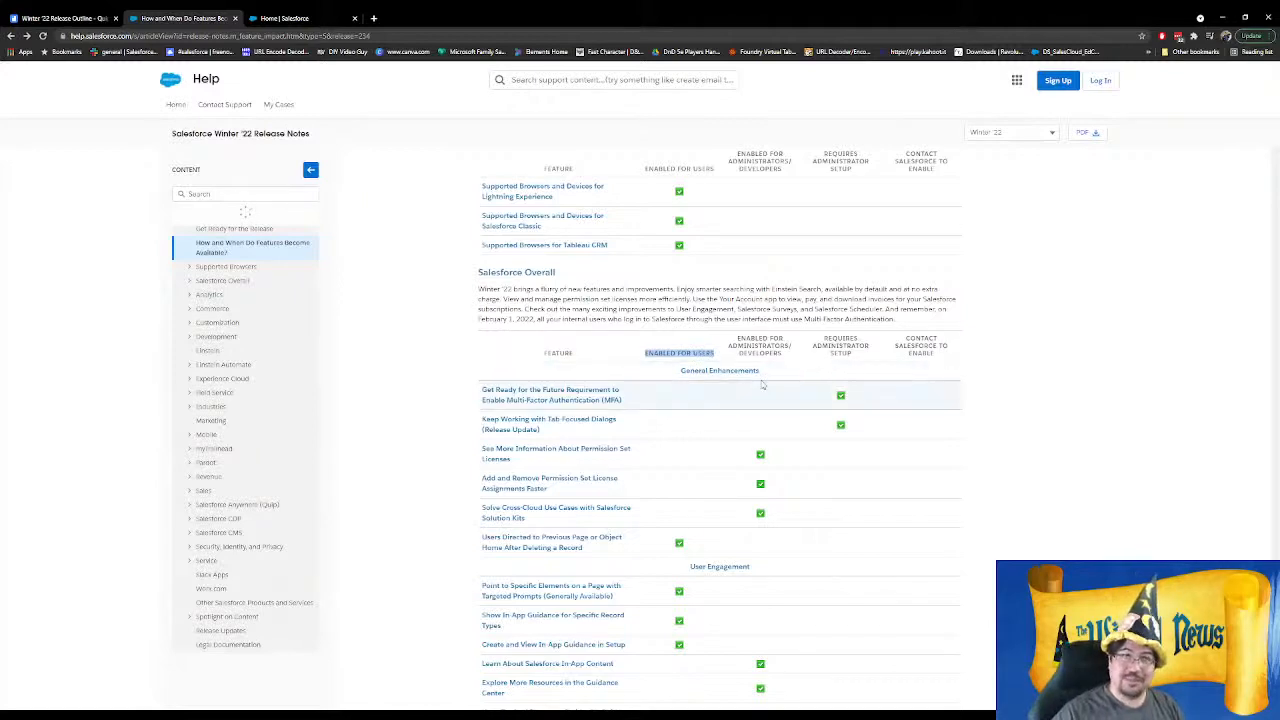
scroll(762, 383, down, 3)
scroll(760, 385, down, 1)
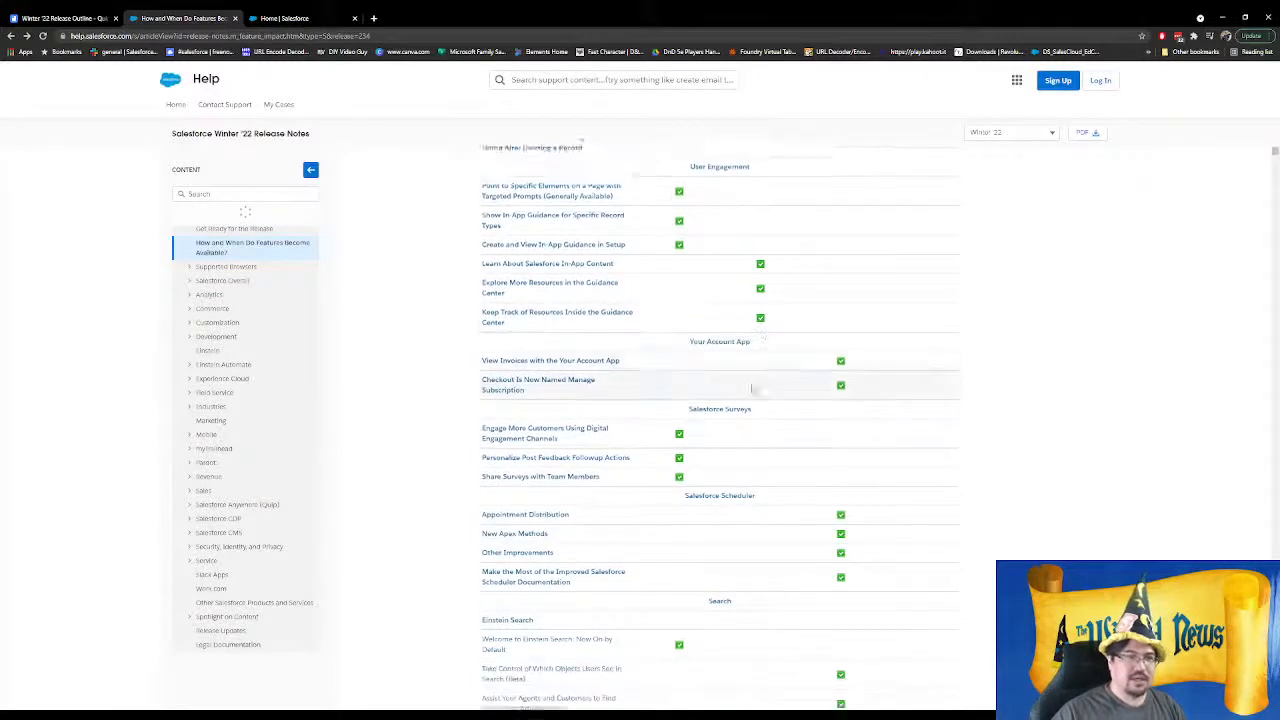
Open the Salesforce Flow release notes under Einstein Automate, with the Salesforce Flow and Flow Builder topics expanded in the contents
click(218, 366)
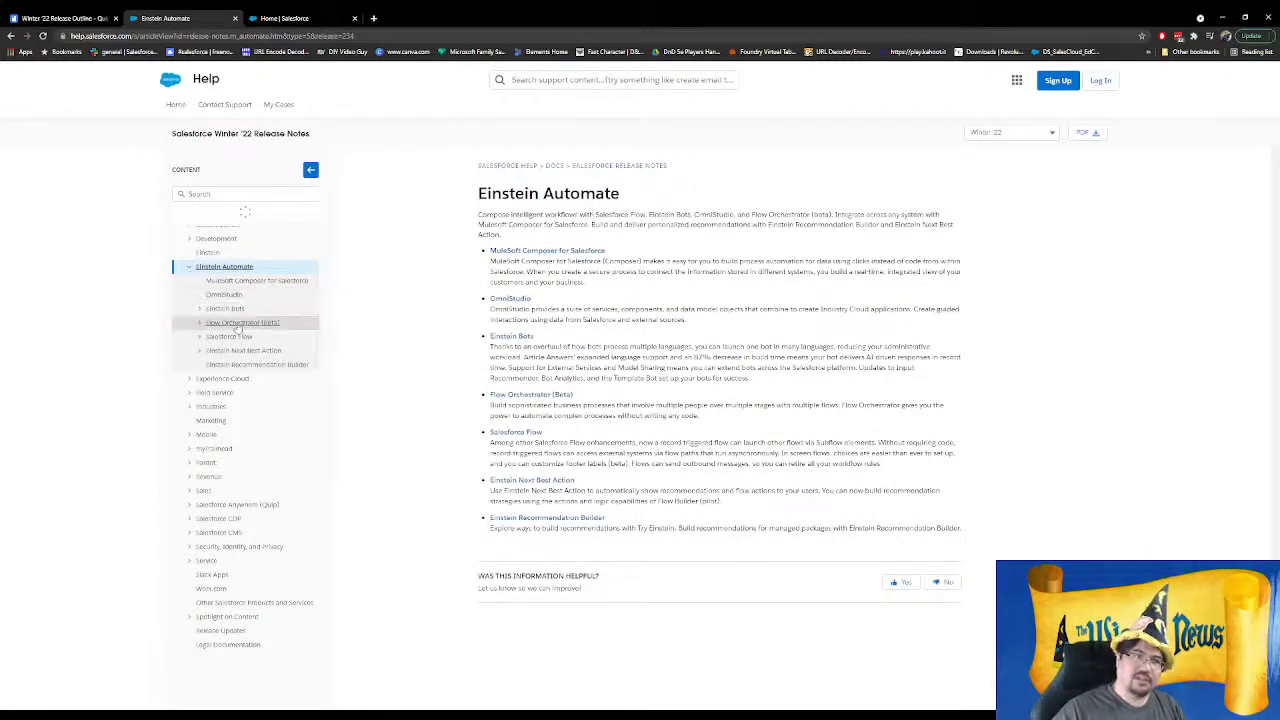
click(199, 337)
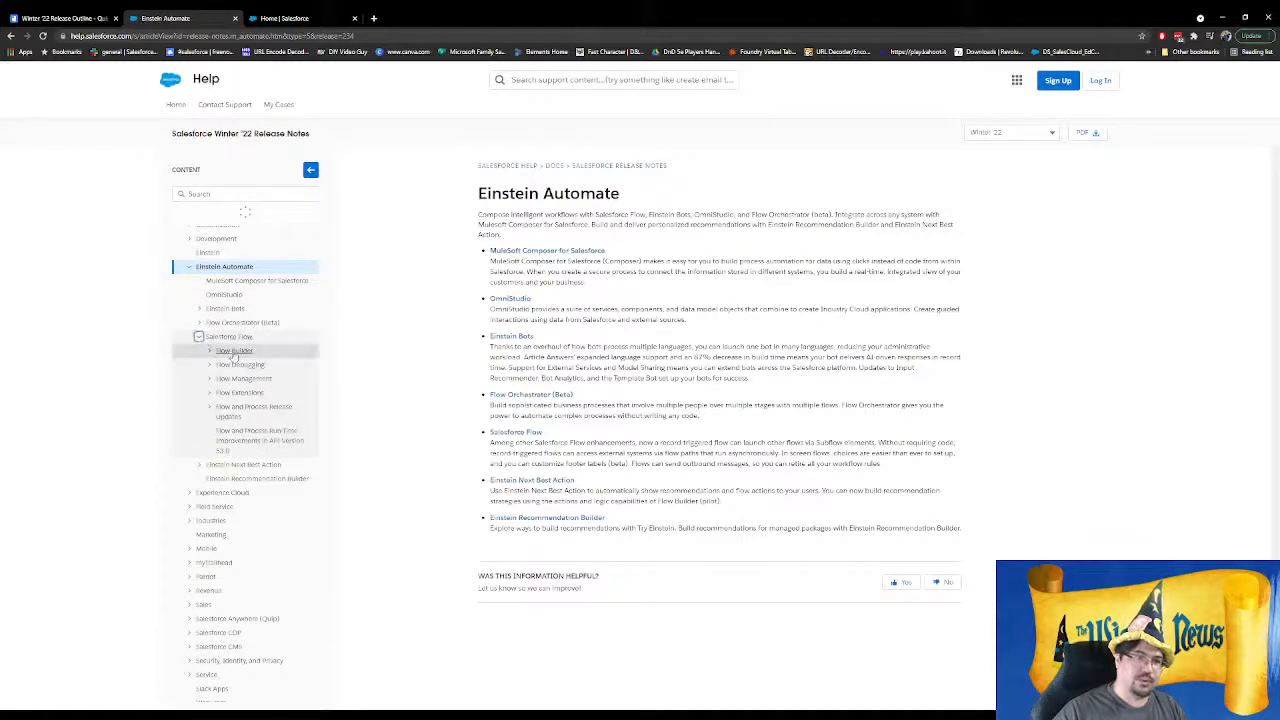
click(209, 350)
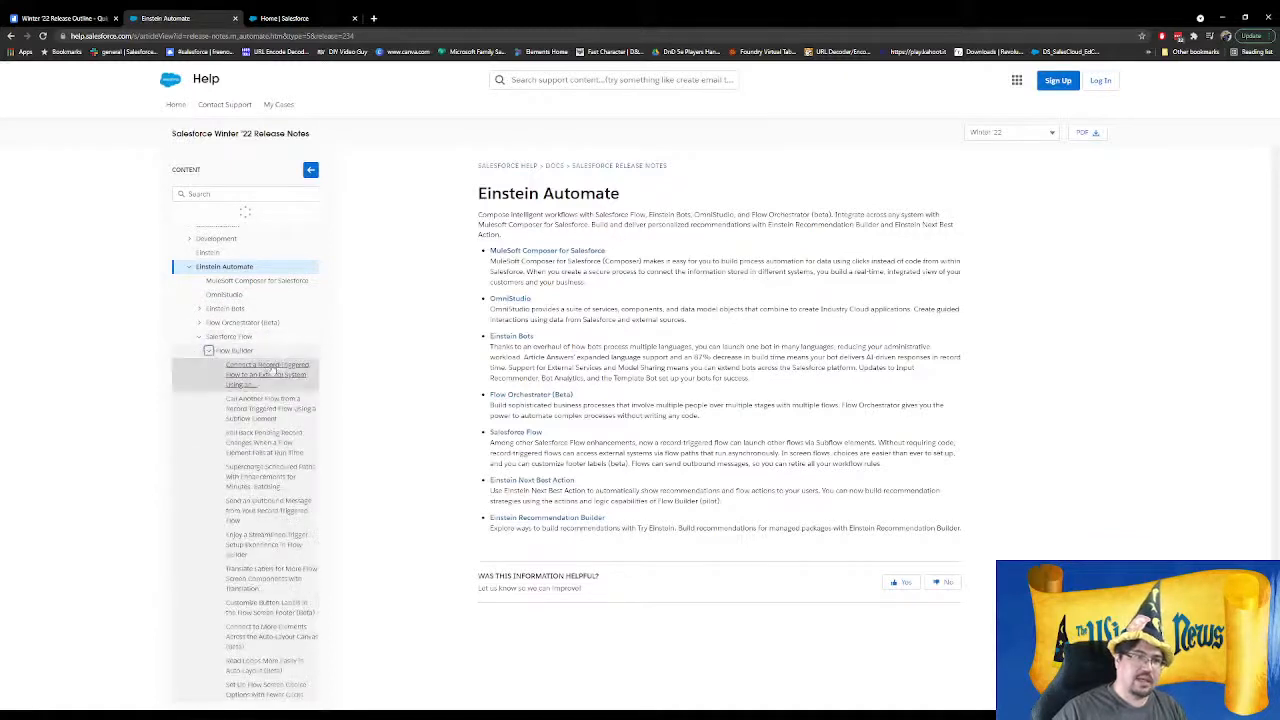
click(229, 337)
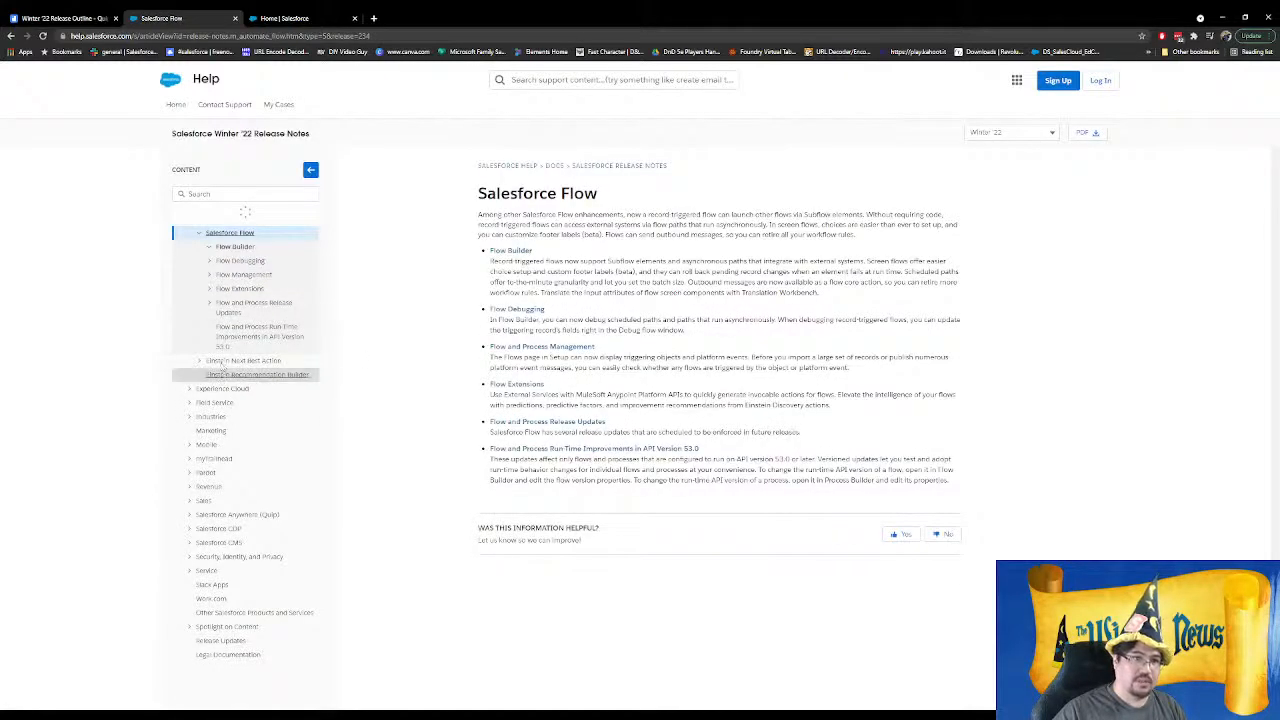
scroll(246, 289, up, 1)
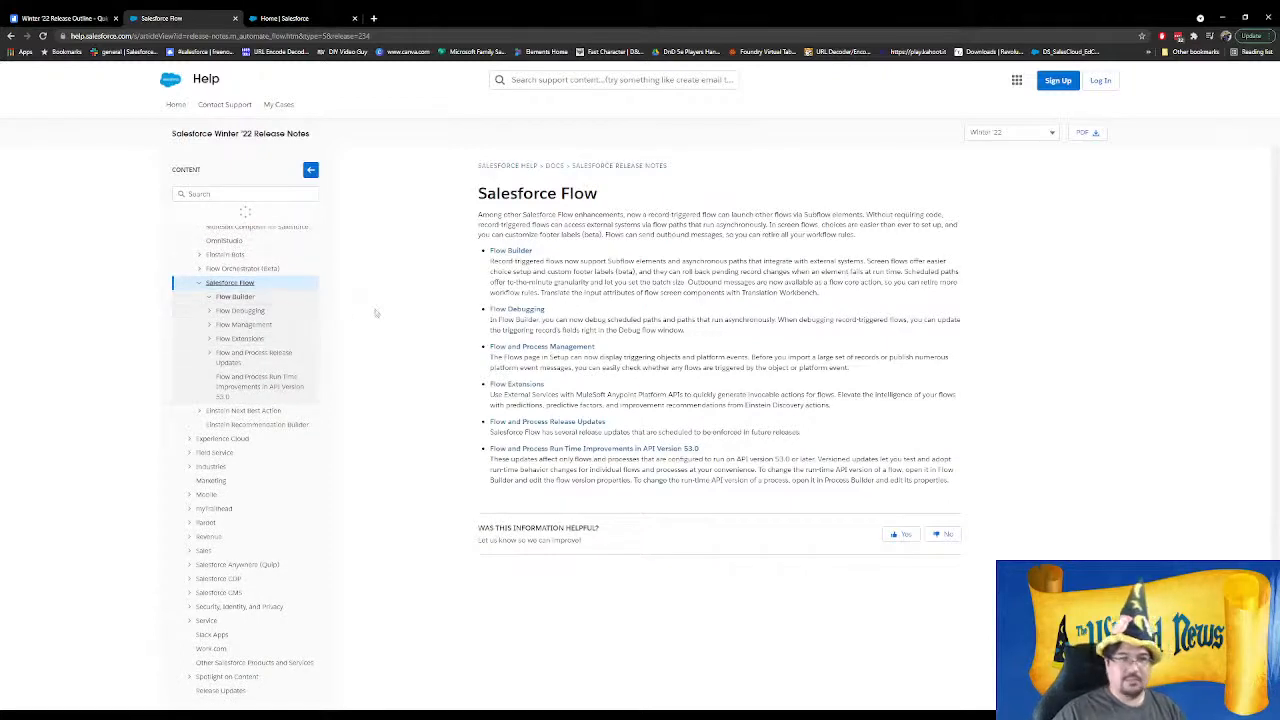
scroll(287, 340, up, 4)
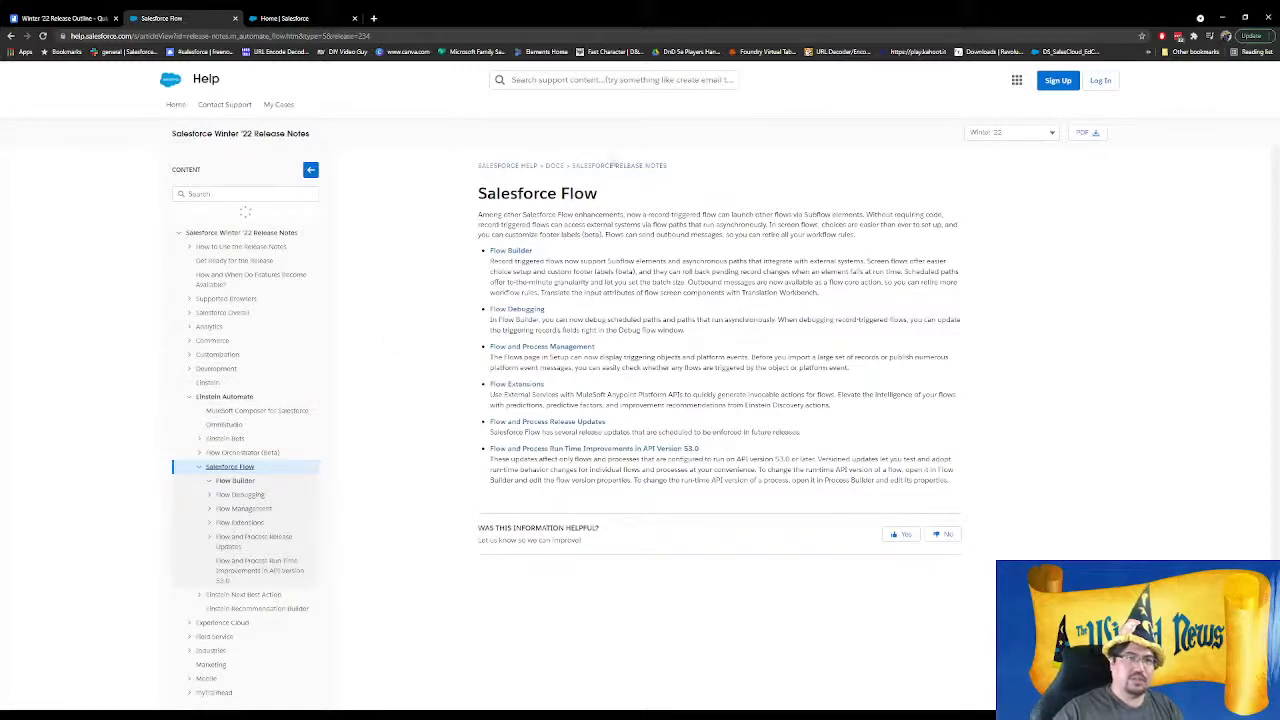
Return to the main Salesforce Winter '22 Release Notes page and look through its feature area summaries
click(605, 166)
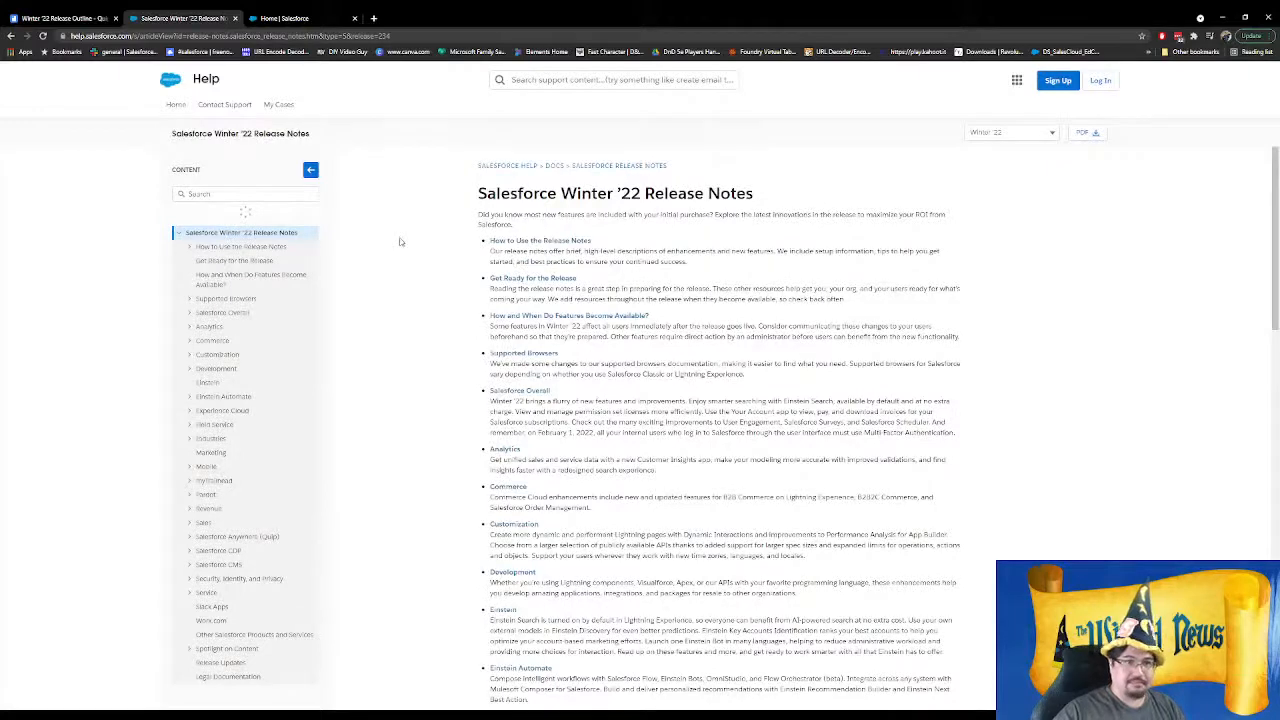
scroll(400, 241, down, 1)
scroll(750, 256, down, 8)
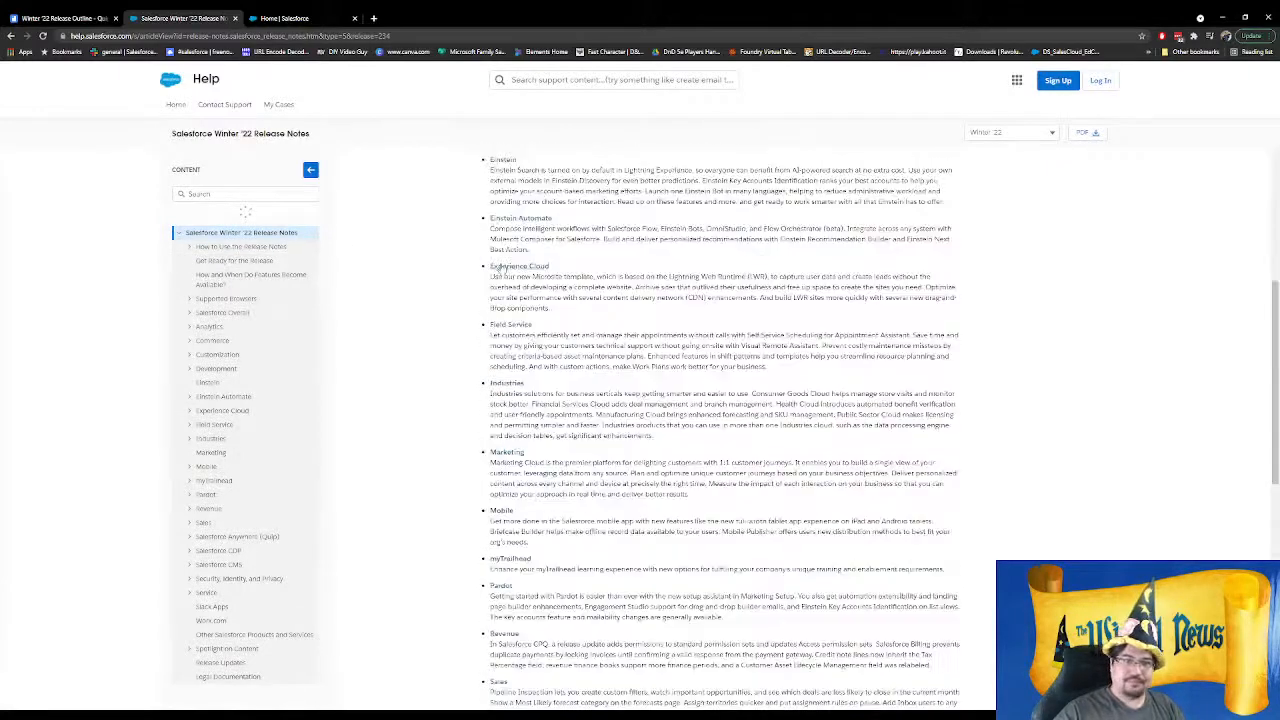
scroll(539, 140, up, 4)
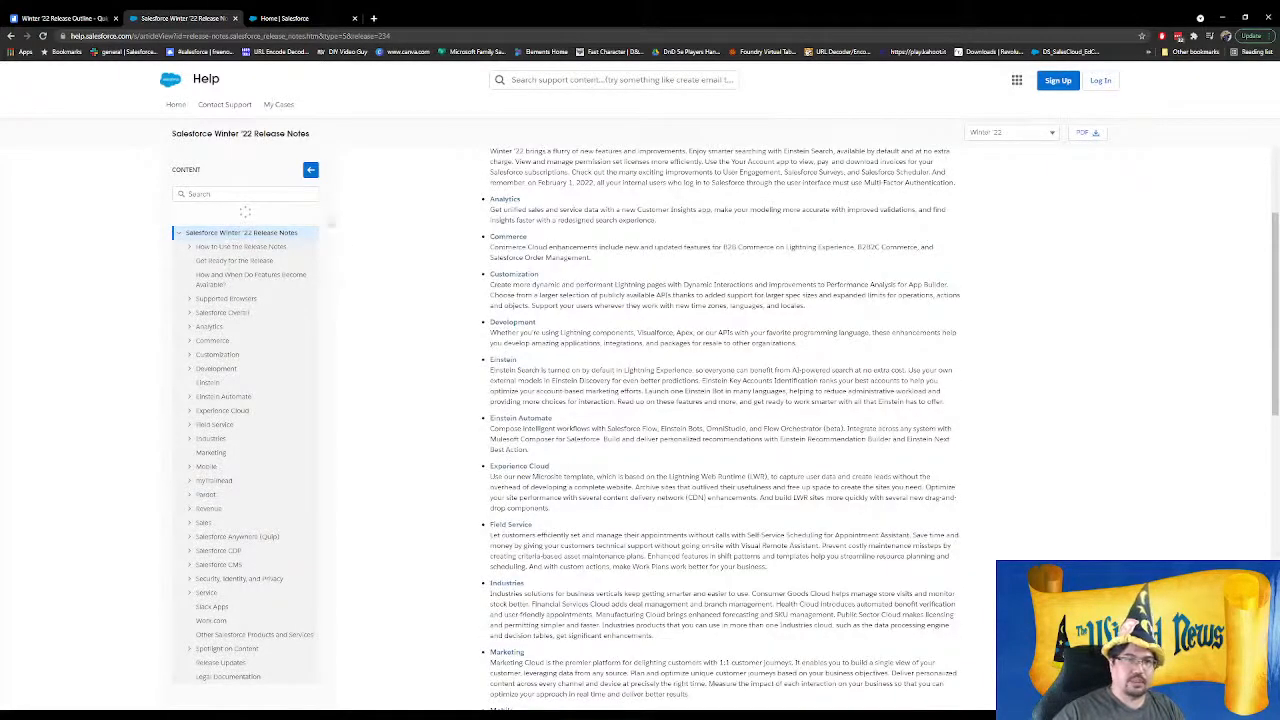
scroll(539, 140, up, 5)
From the Winter '22 Release Outline in Quip, open "View All Triggering Objects and Platform Events for Triggered Flows" and highlight its introductory paragraph
click(86, 20)
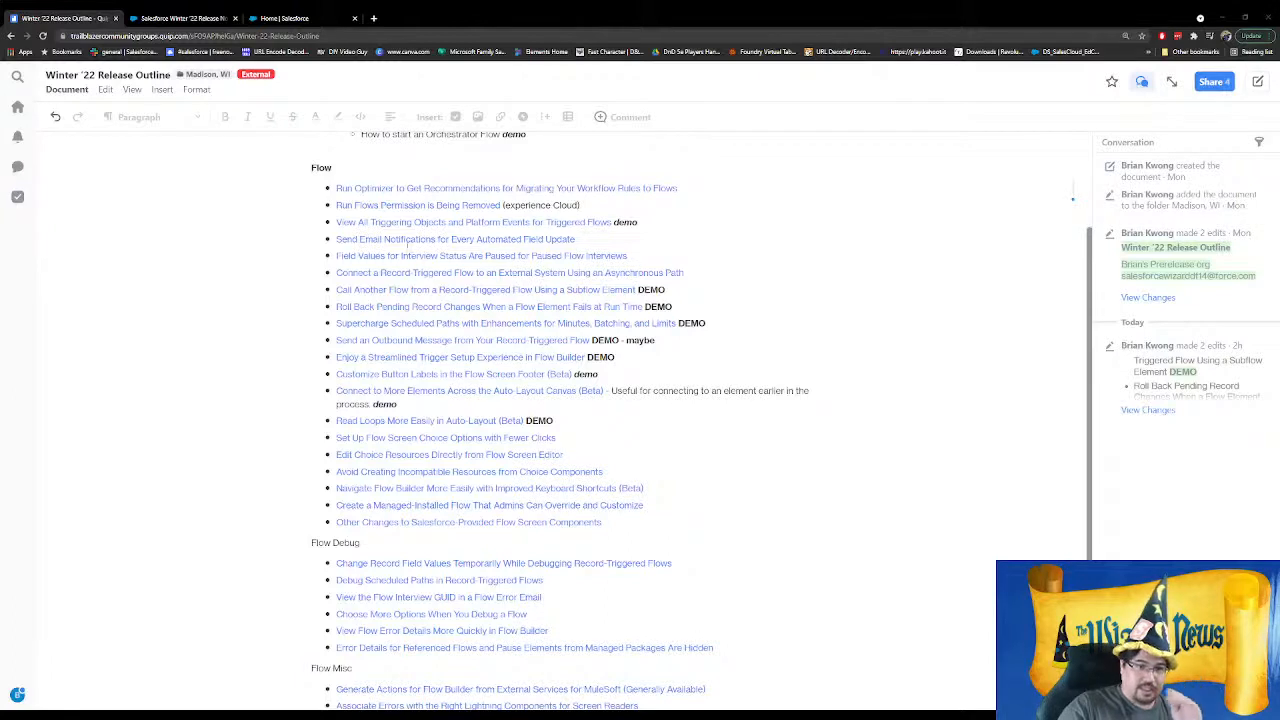
click(403, 226)
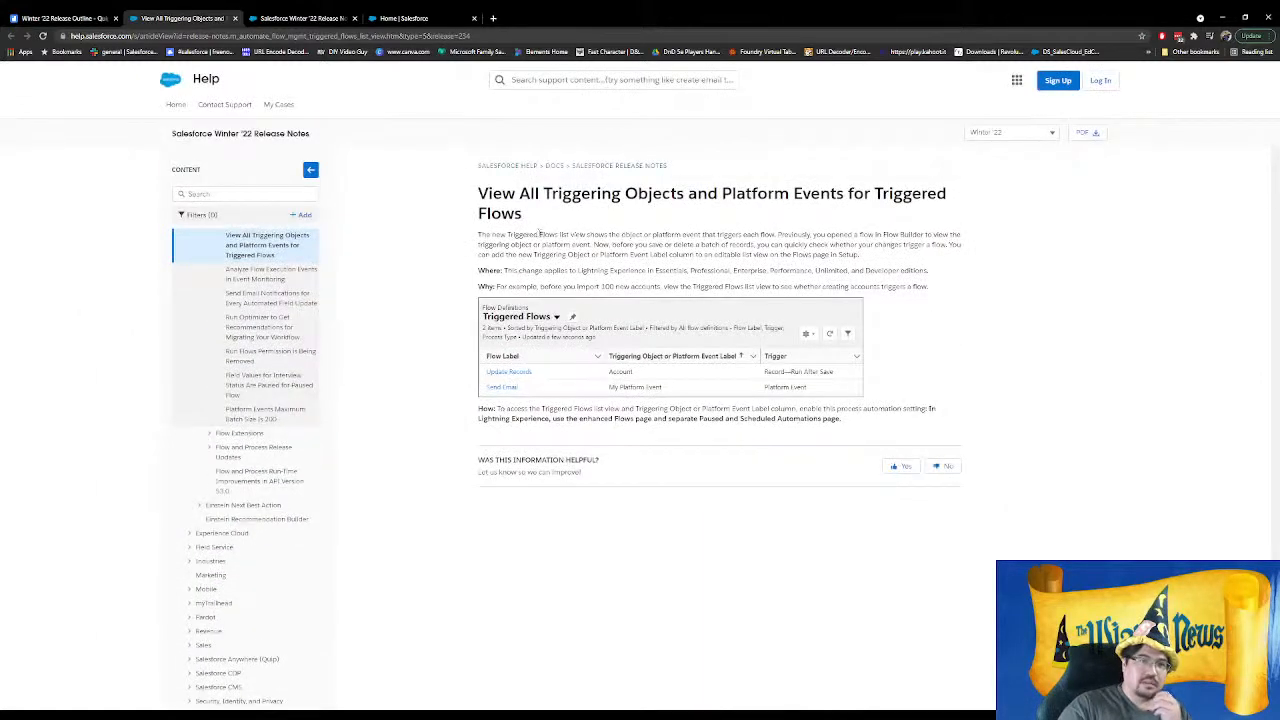
drag(491, 233, 858, 256)
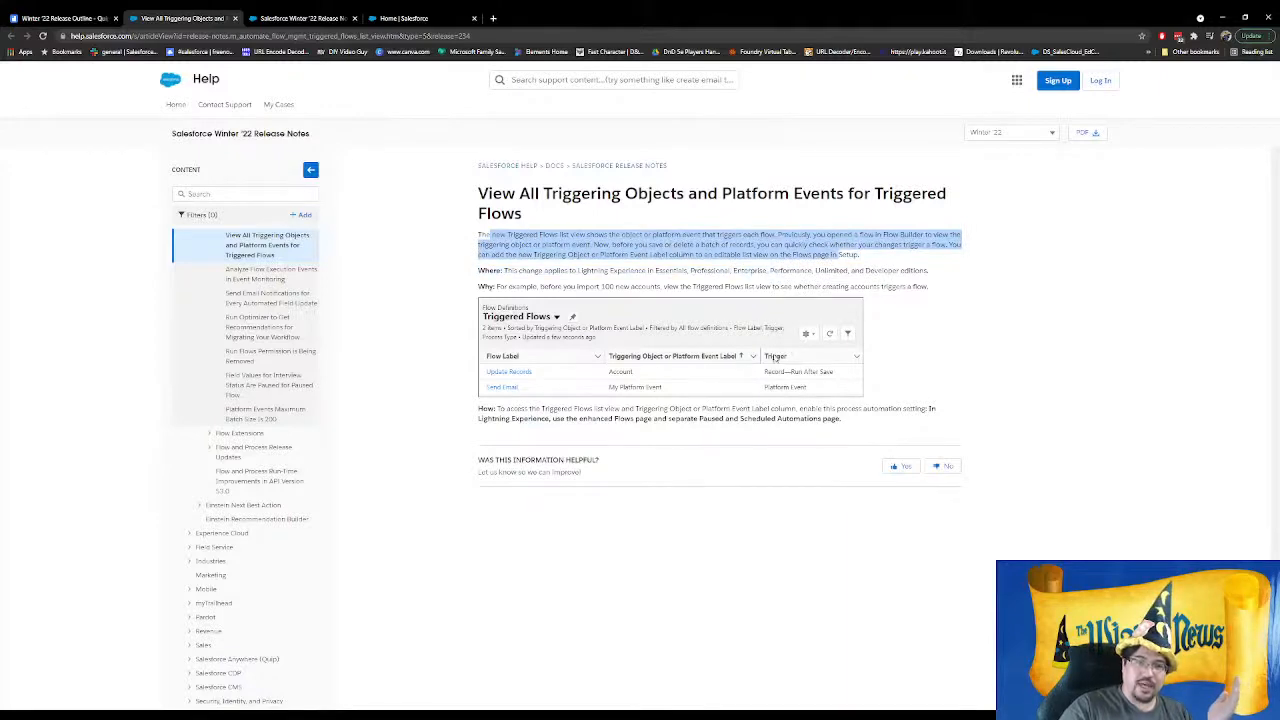
In Salesforce Setup, search for "flow" and open the Flows page in a separate tab
click(400, 18)
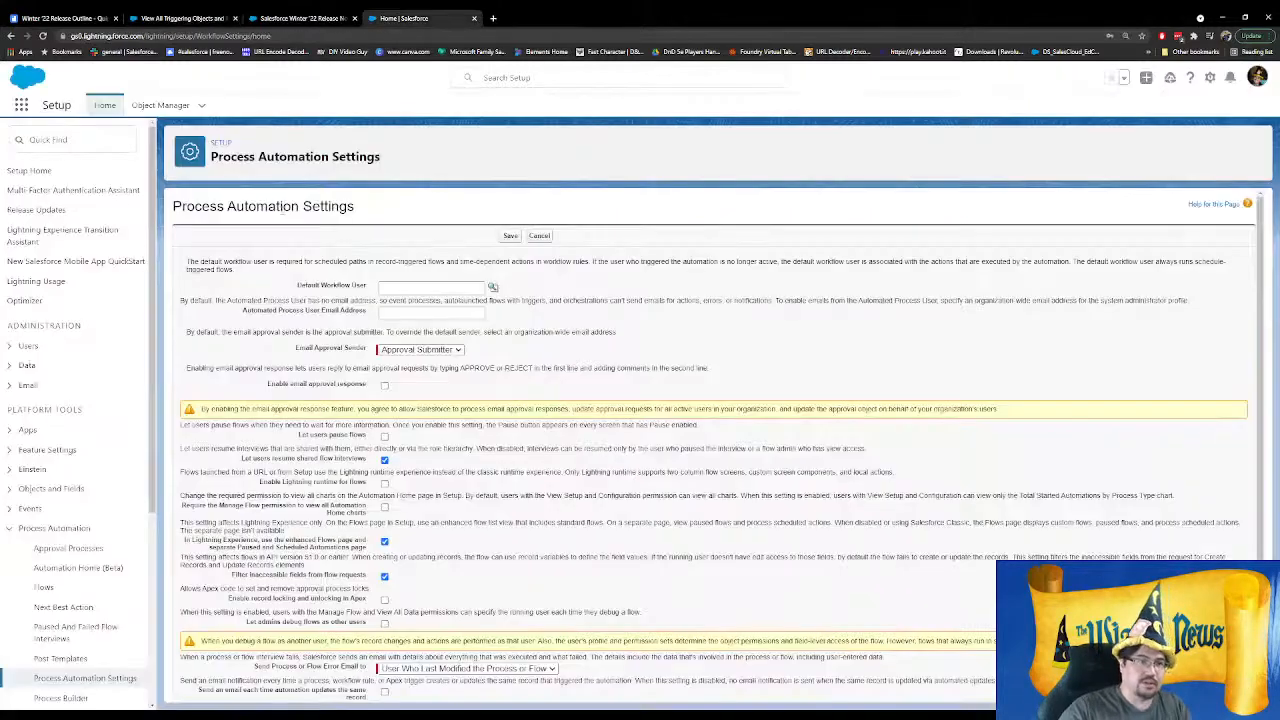
click(88, 139)
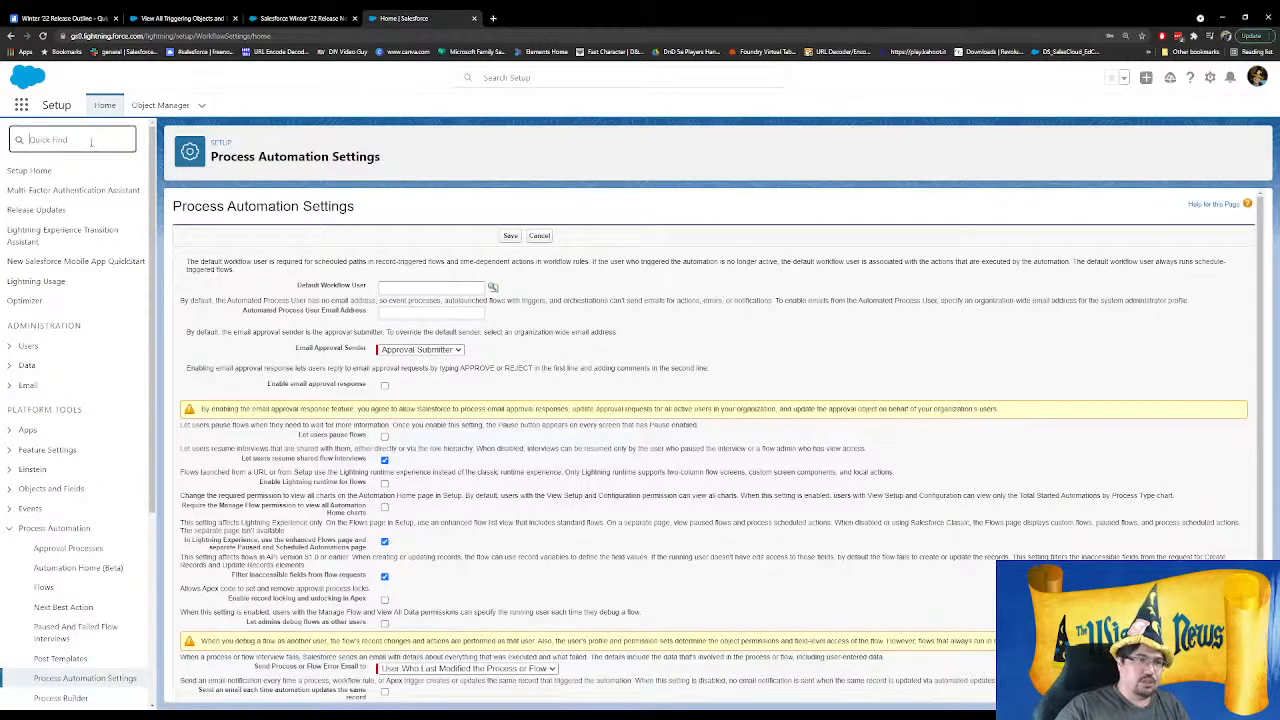
text(l)
text(low)
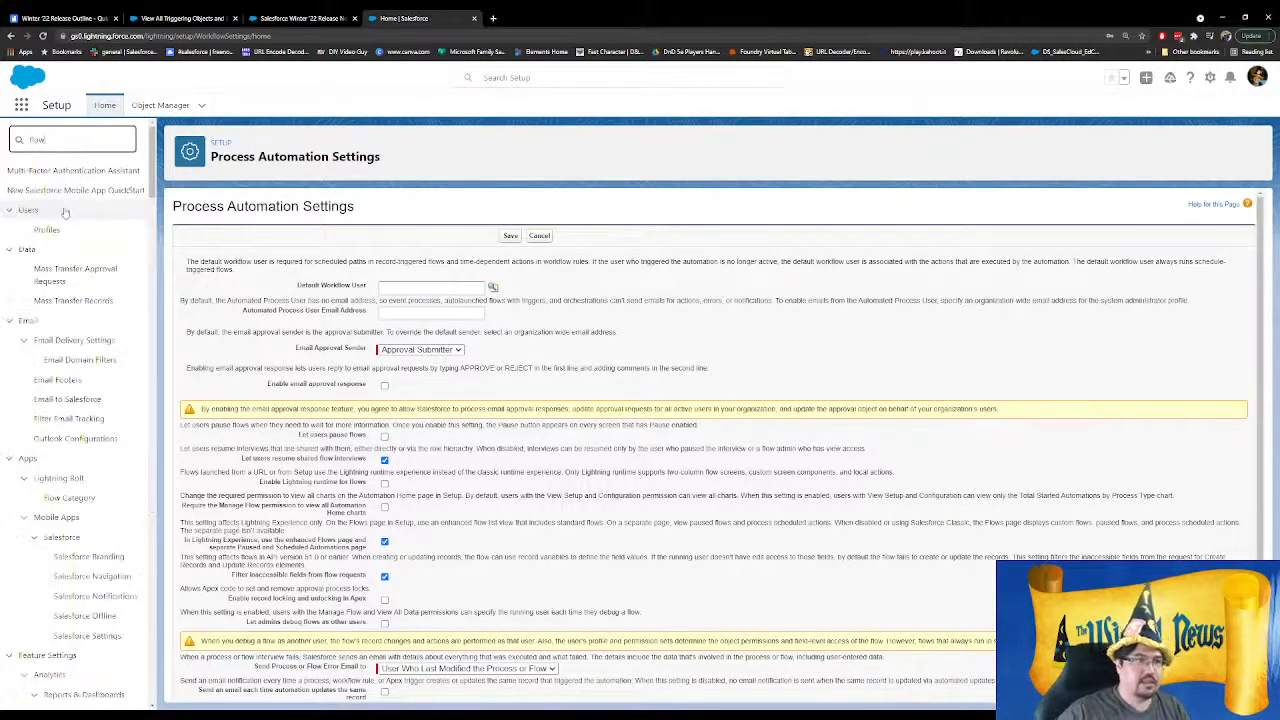
middle_click(43, 268)
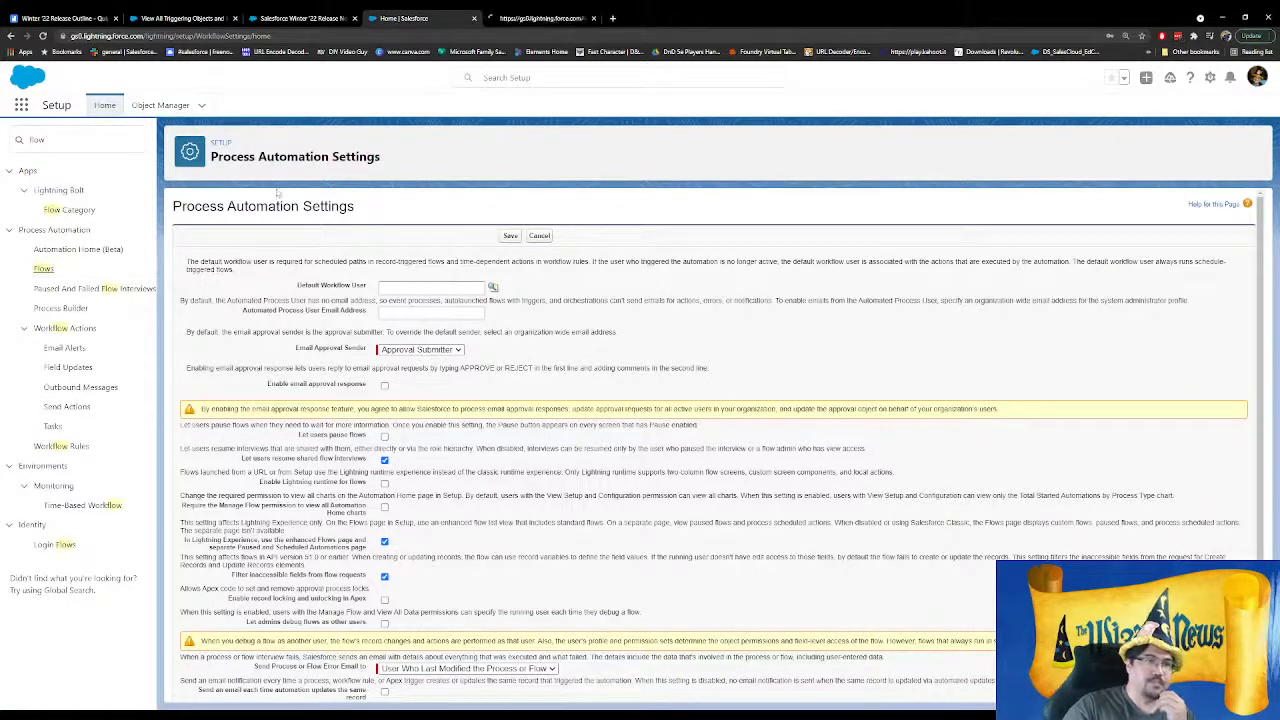
click(527, 18)
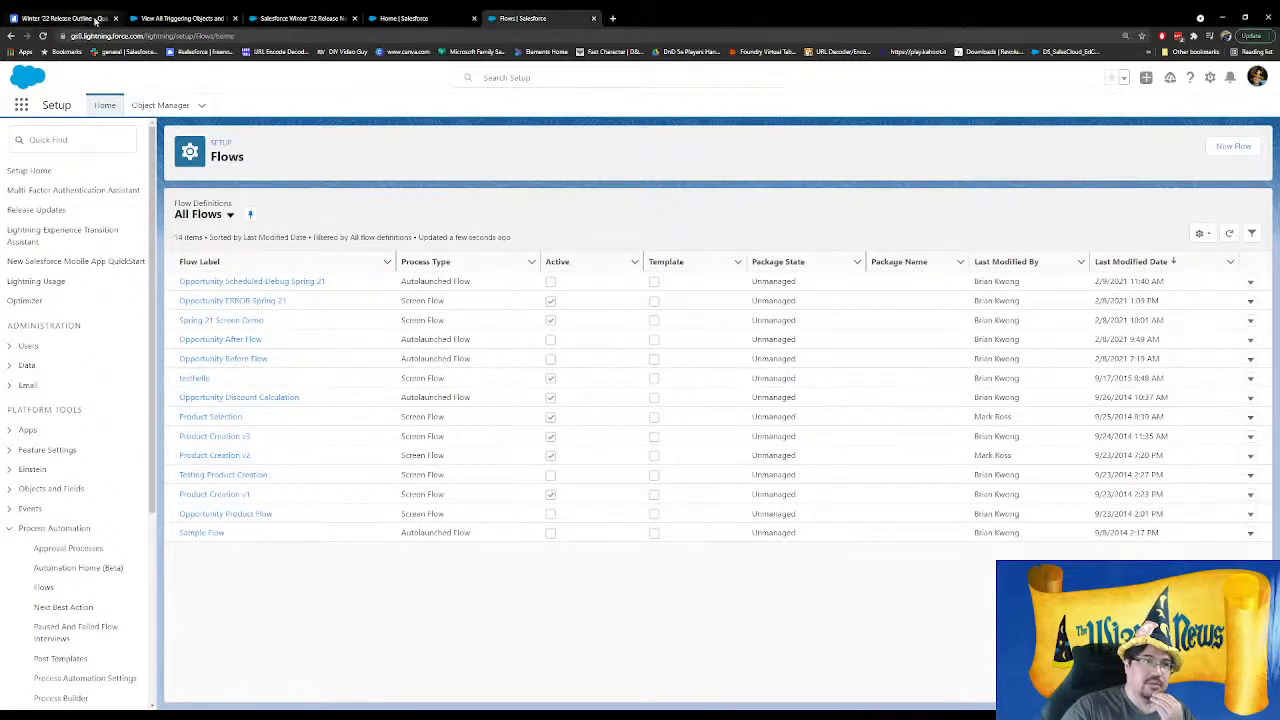
After rechecking the triggered flows article, add the Trigger and Triggering Object or Platform Event fields to the All Flows list view
click(88, 18)
click(160, 20)
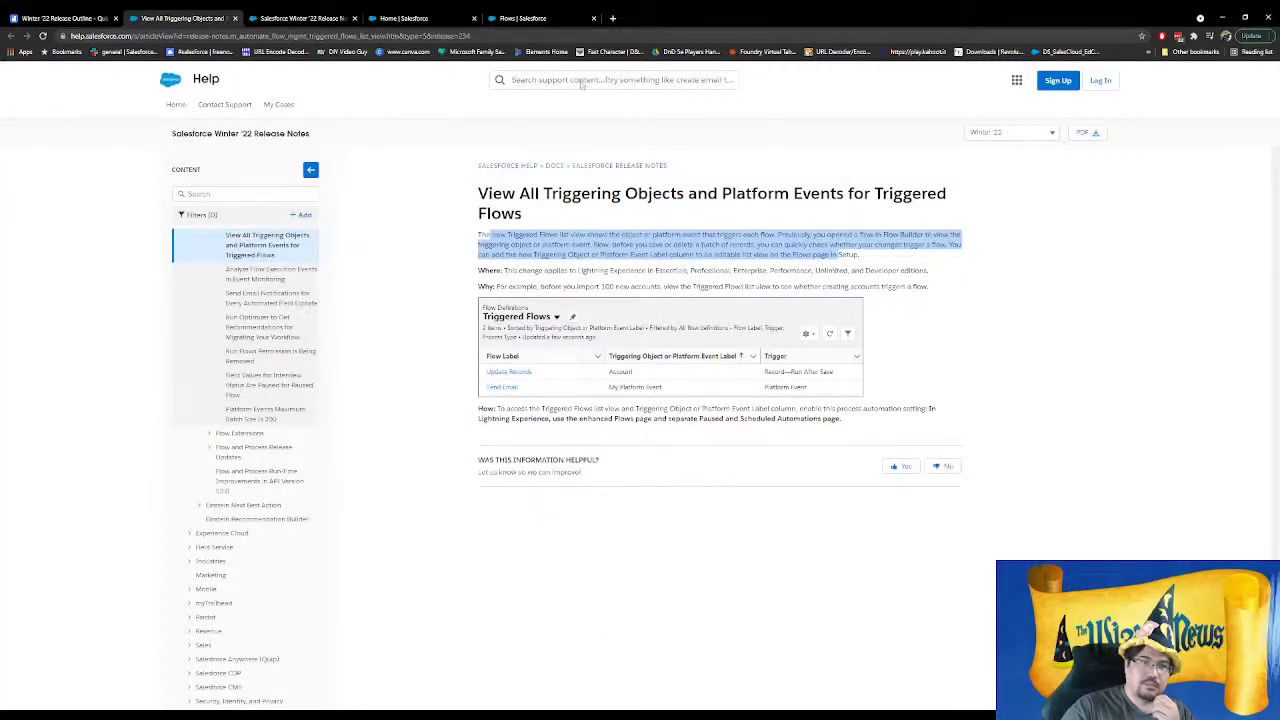
click(524, 18)
click(1201, 234)
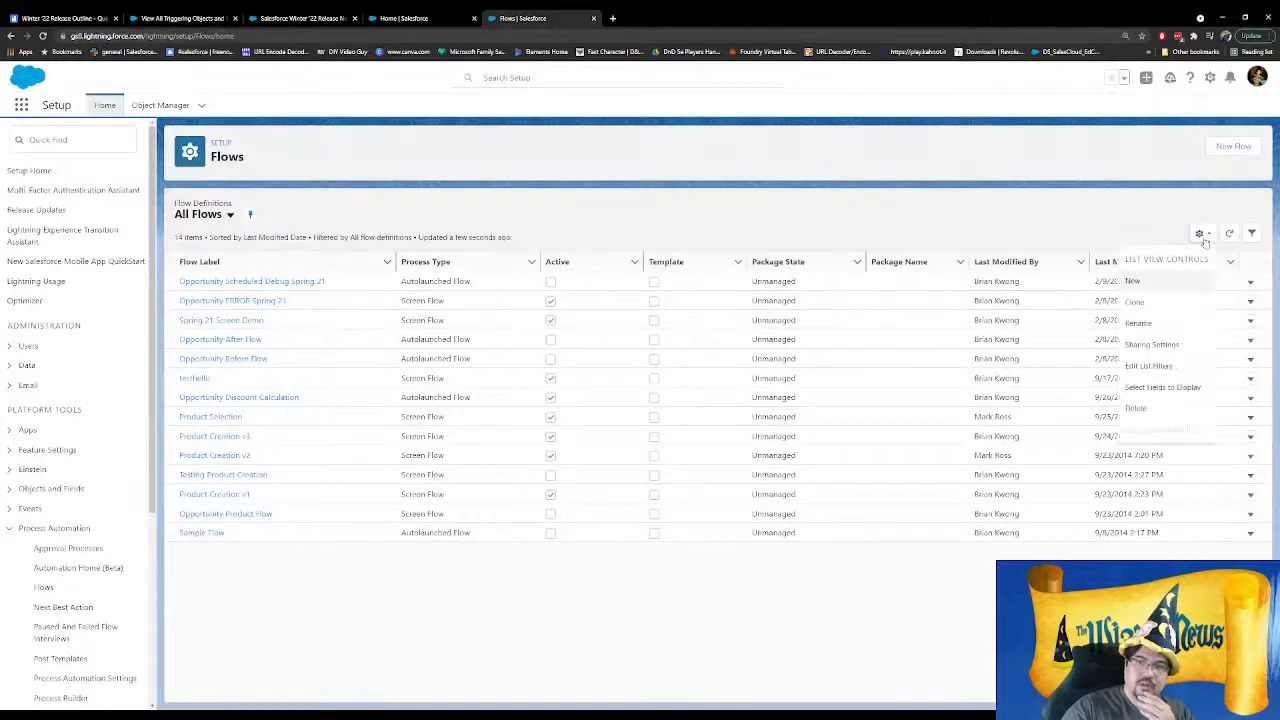
click(1163, 387)
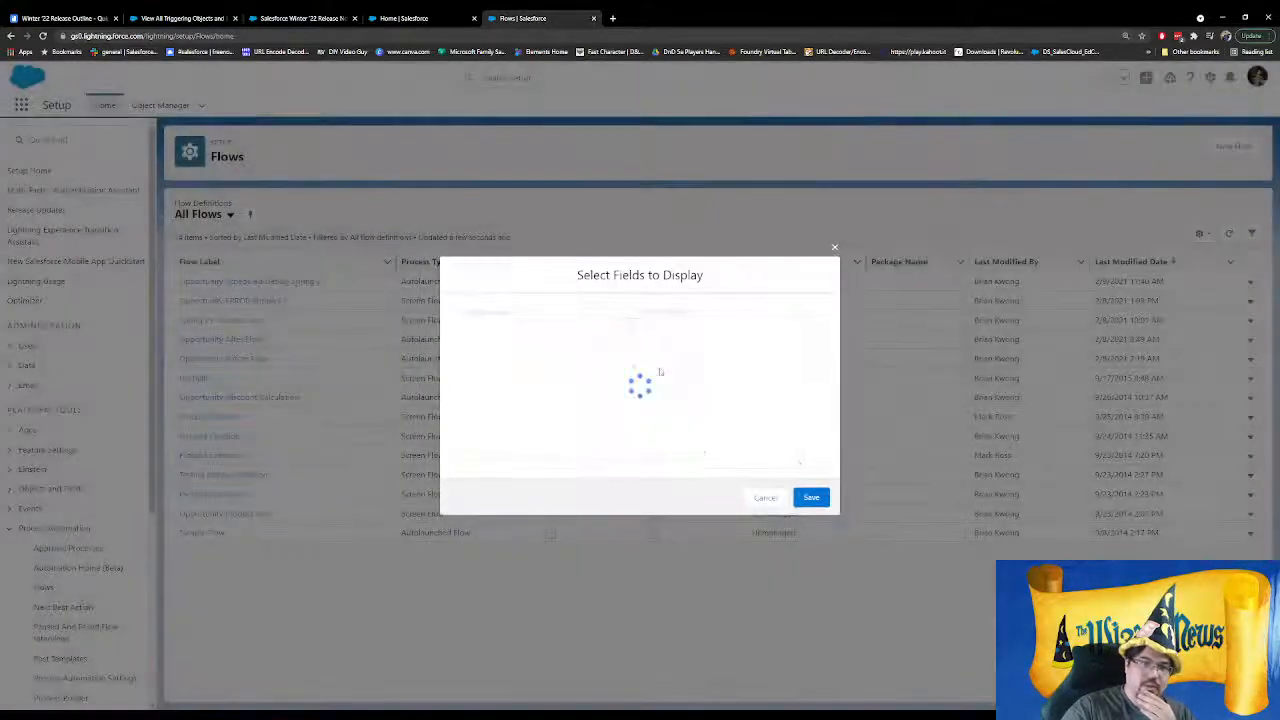
scroll(549, 378, down, 5)
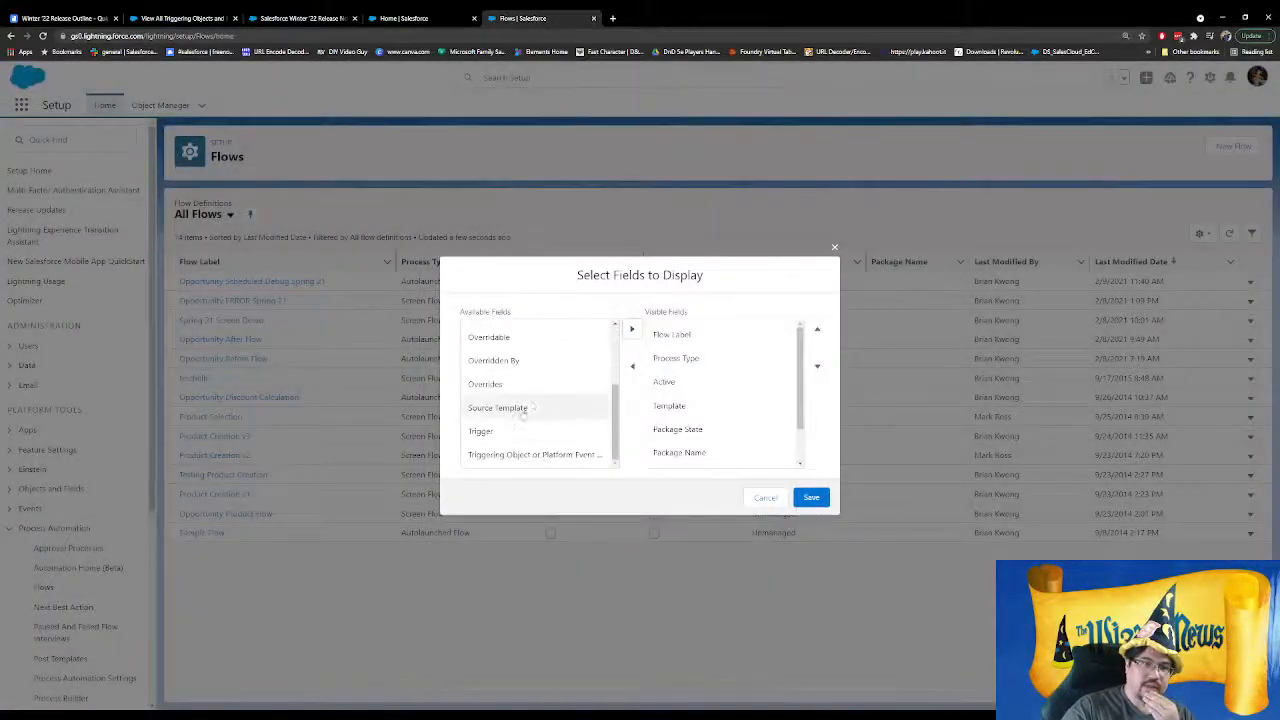
click(549, 428)
click(631, 330)
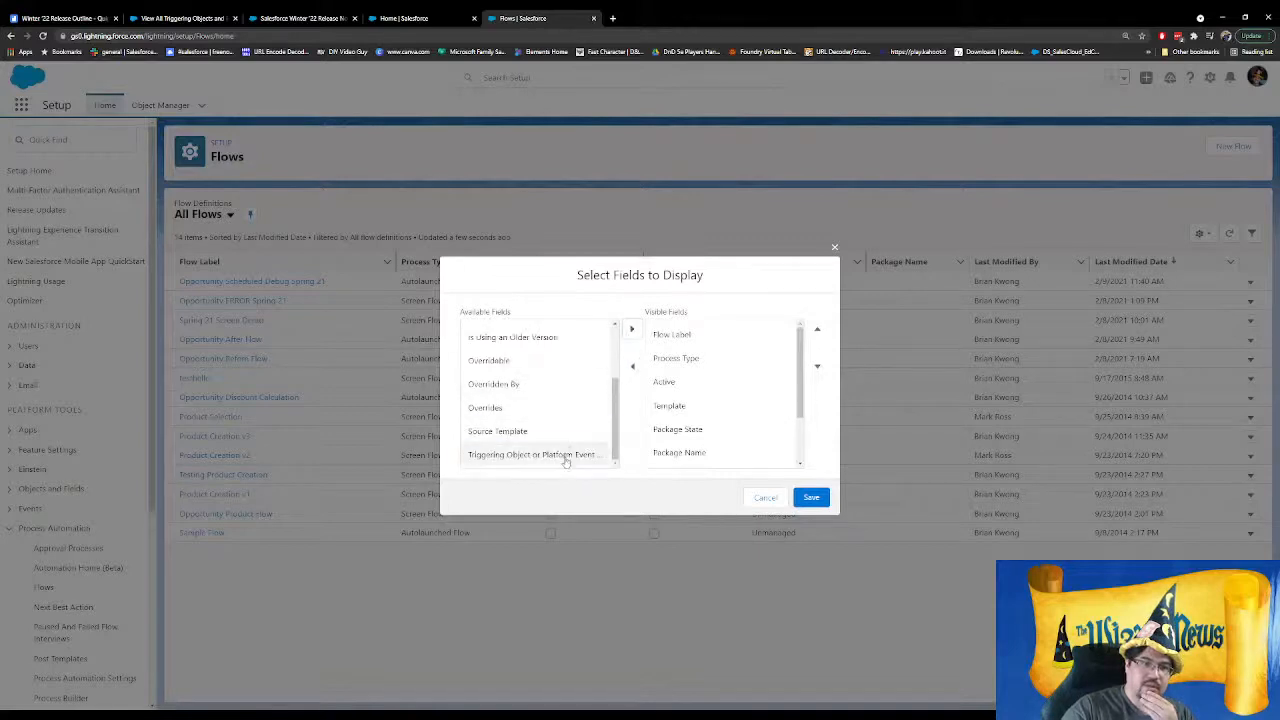
click(566, 456)
click(631, 329)
click(820, 497)
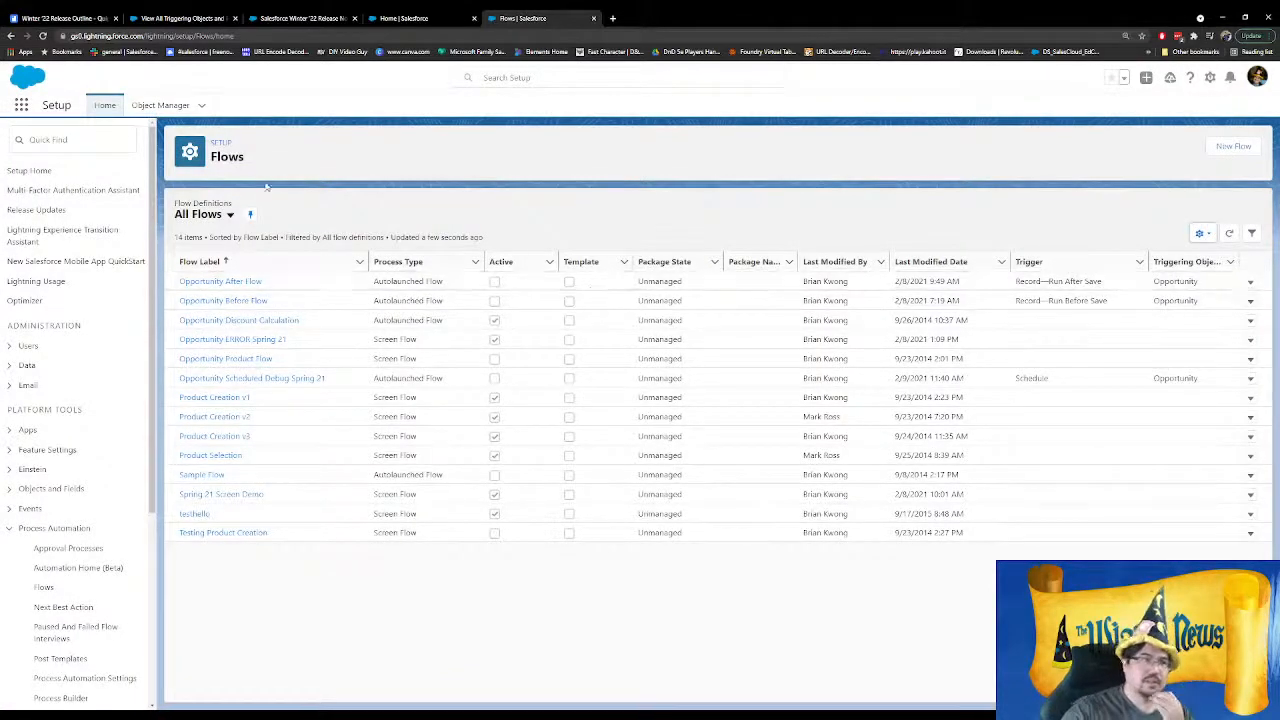
Back in the Quip outline, highlight the automated field update email notification entry and part of the paused flow interview status entry
click(88, 19)
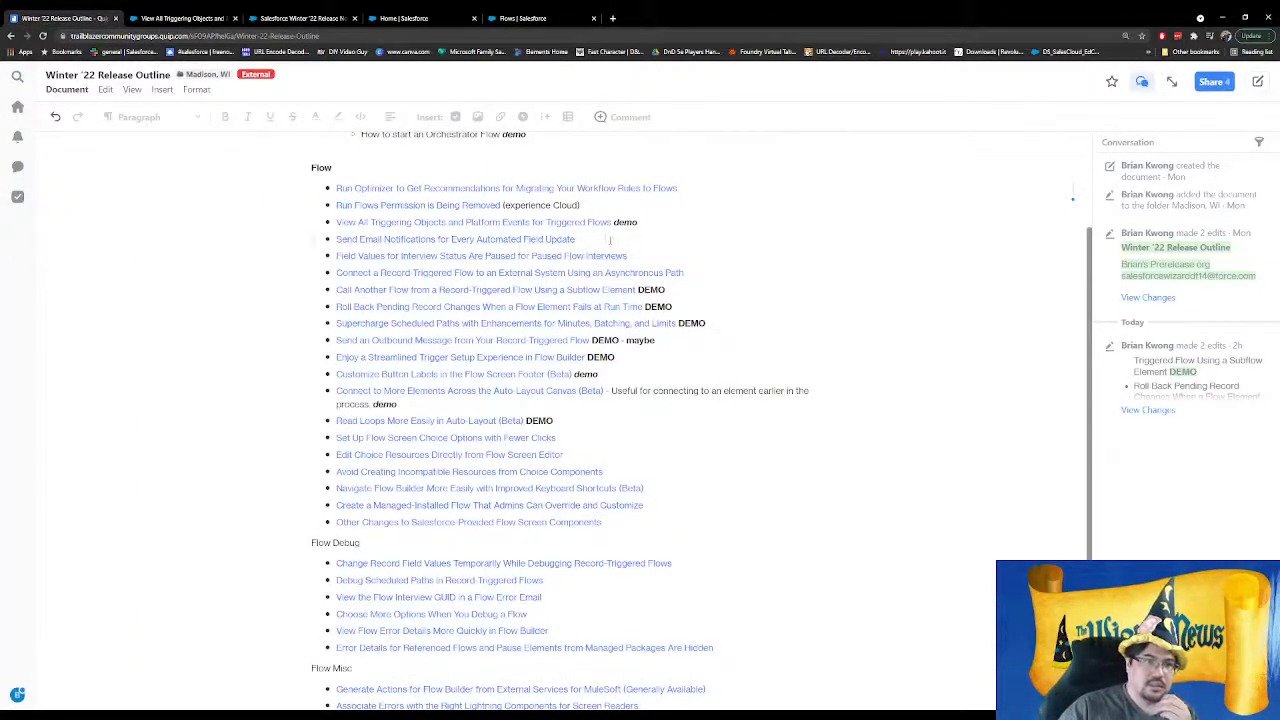
drag(587, 240, 336, 240)
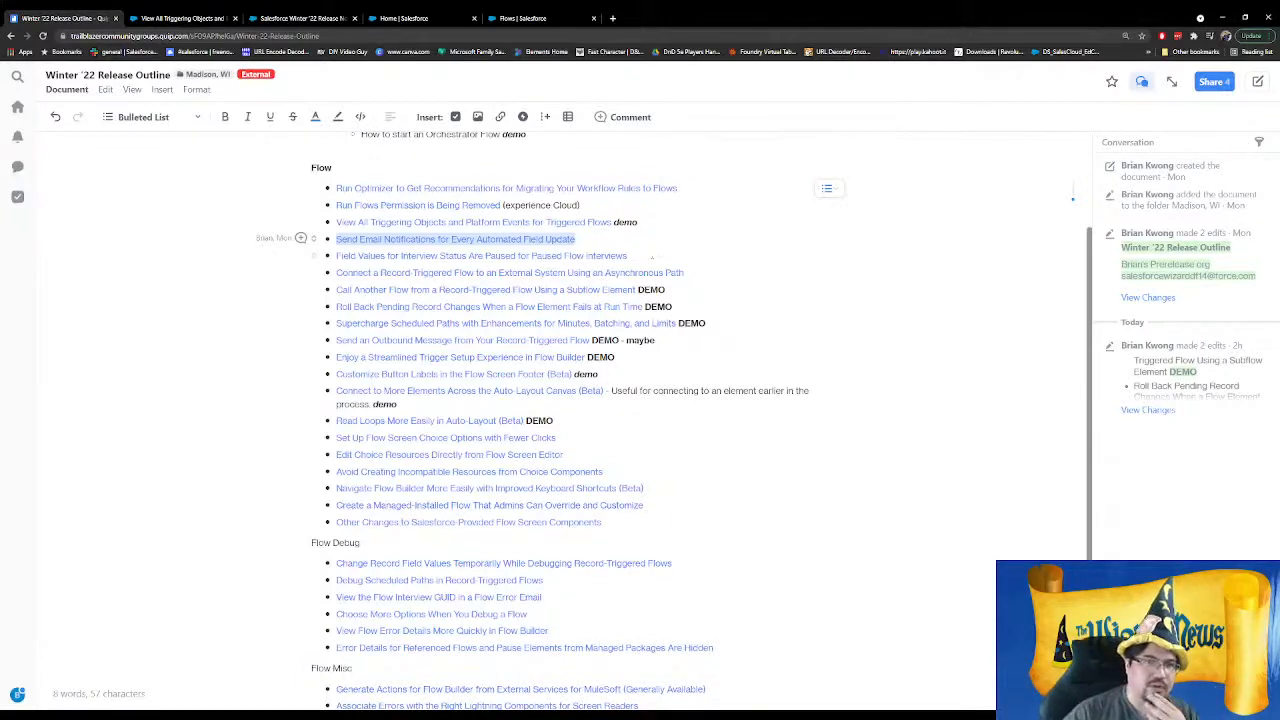
drag(628, 256, 437, 256)
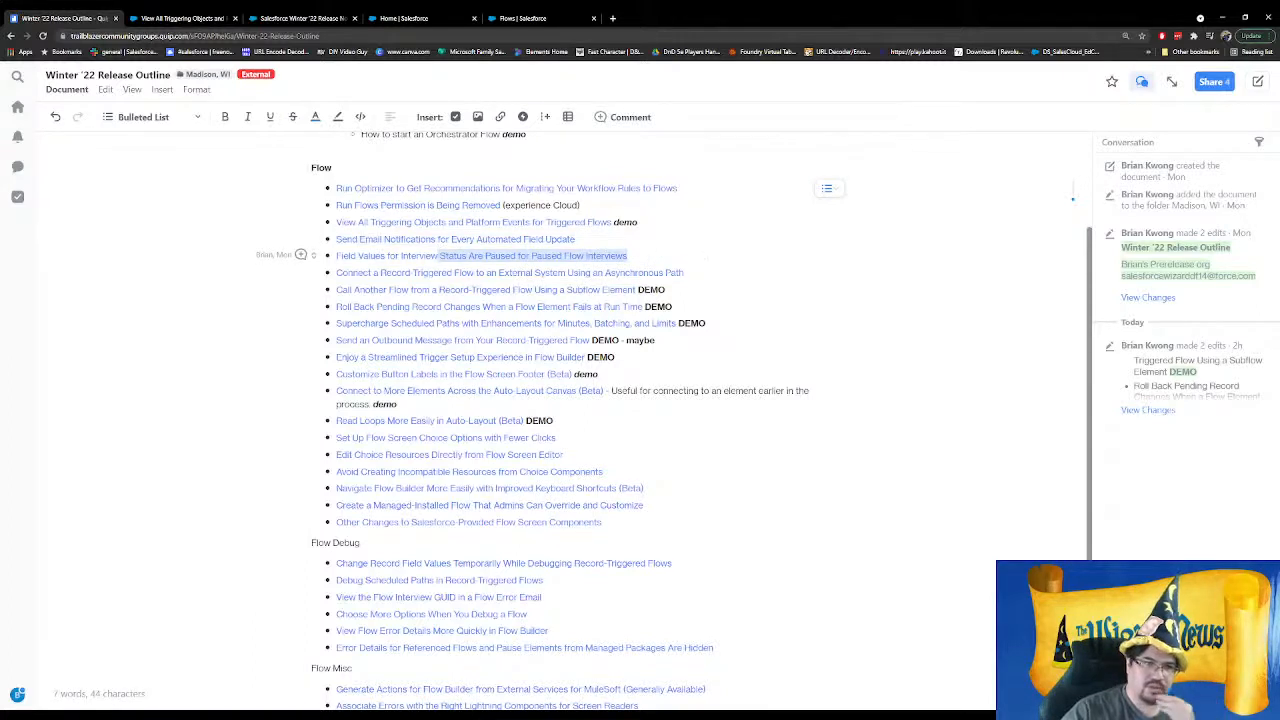
Highlight the outline entry about connecting a record-triggered flow to an external system using an asynchronous path
click(708, 270)
drag(706, 273, 334, 283)
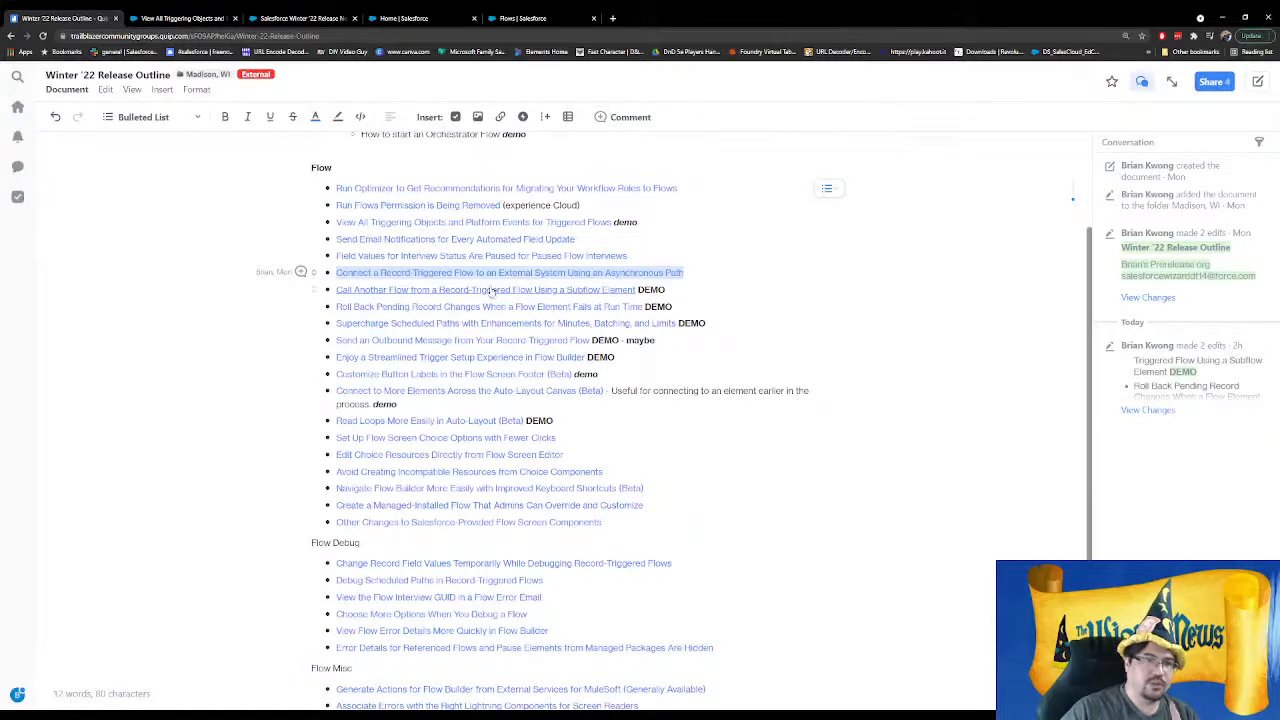
Open the article on calling another flow with a Subflow element, close the triggering objects article, and highlight the $Record and $Record__Prior mention
click(522, 290)
click(195, 18)
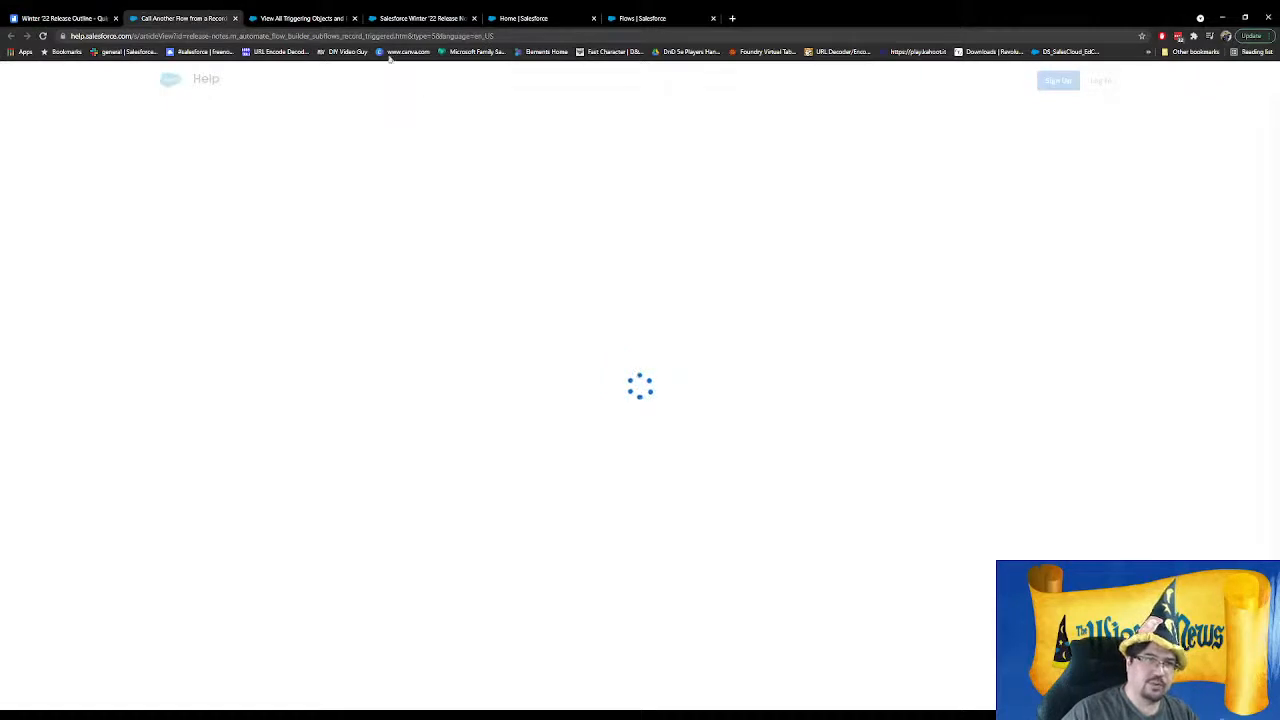
click(354, 18)
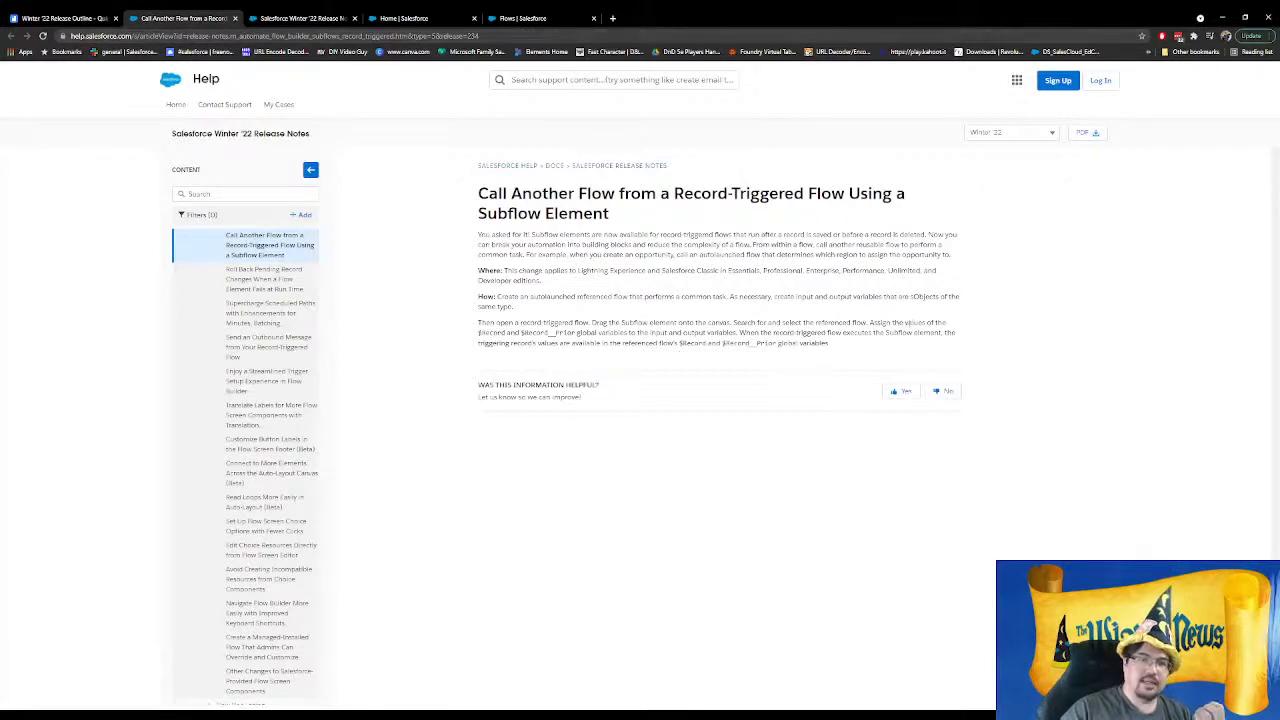
drag(478, 335, 576, 334)
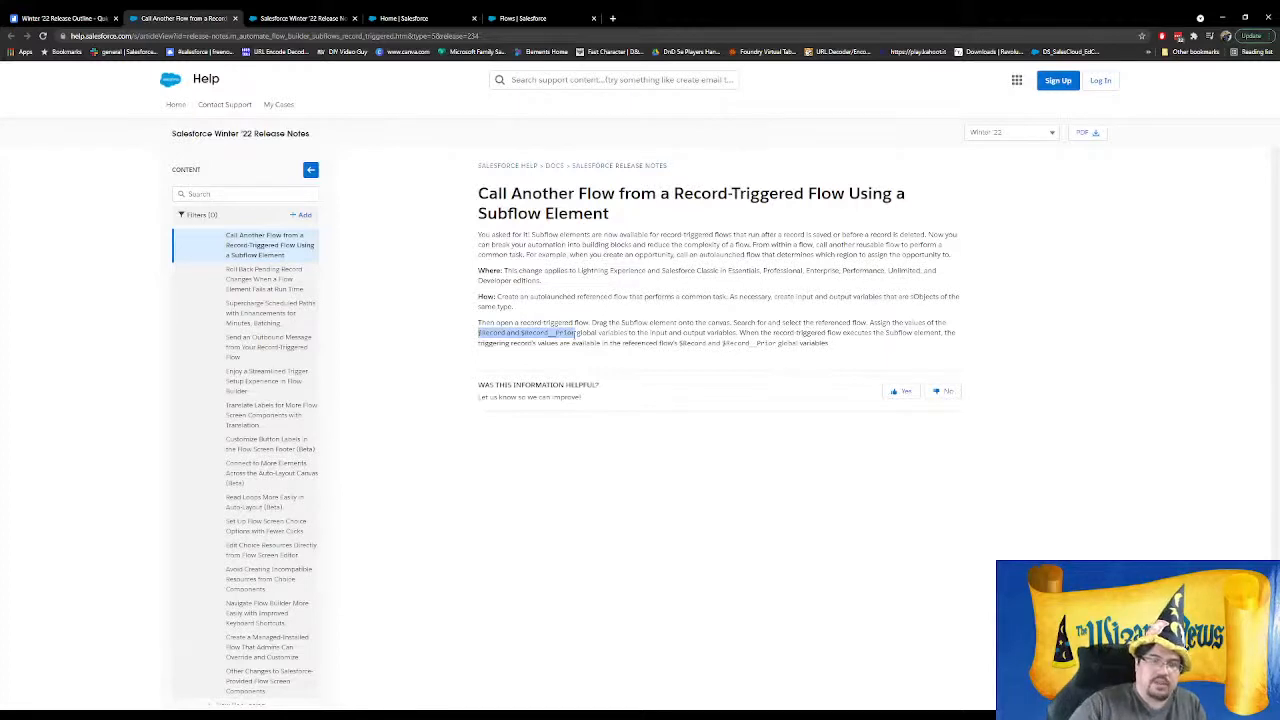
From the Salesforce Flows page, create a new Autolaunched Flow (No Trigger) using the Auto-Layout canvas
click(535, 18)
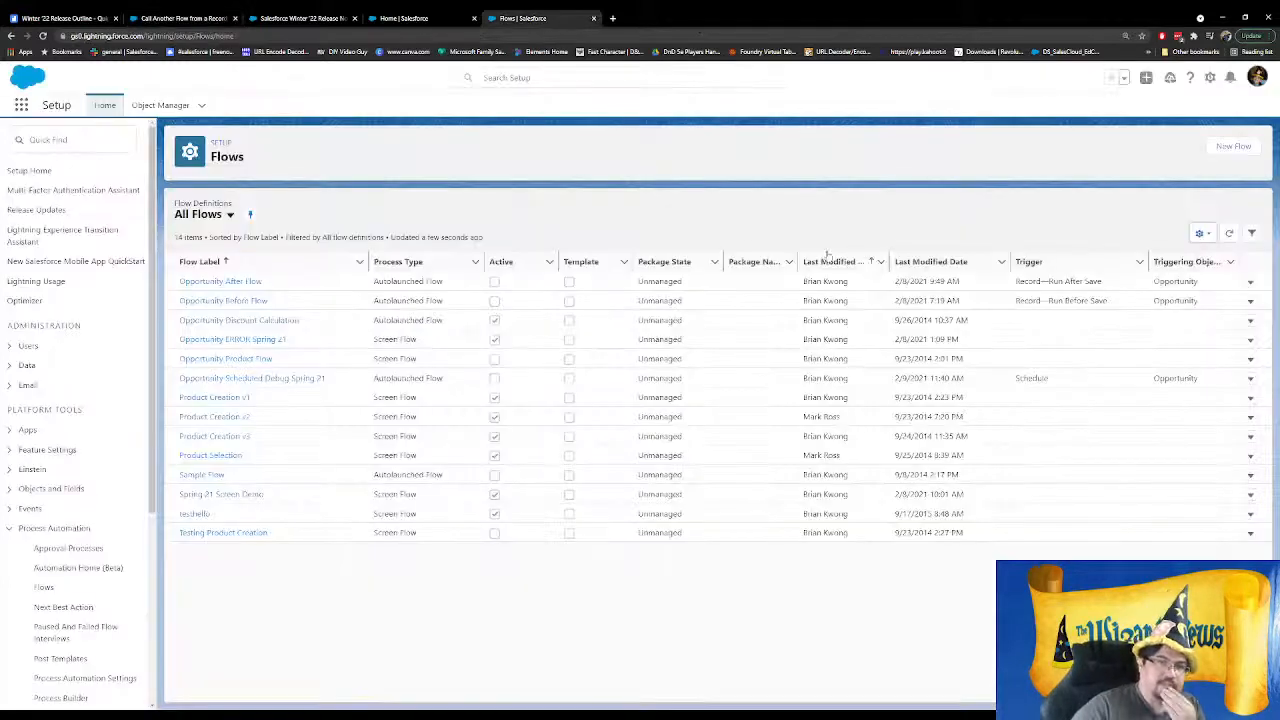
click(1232, 147)
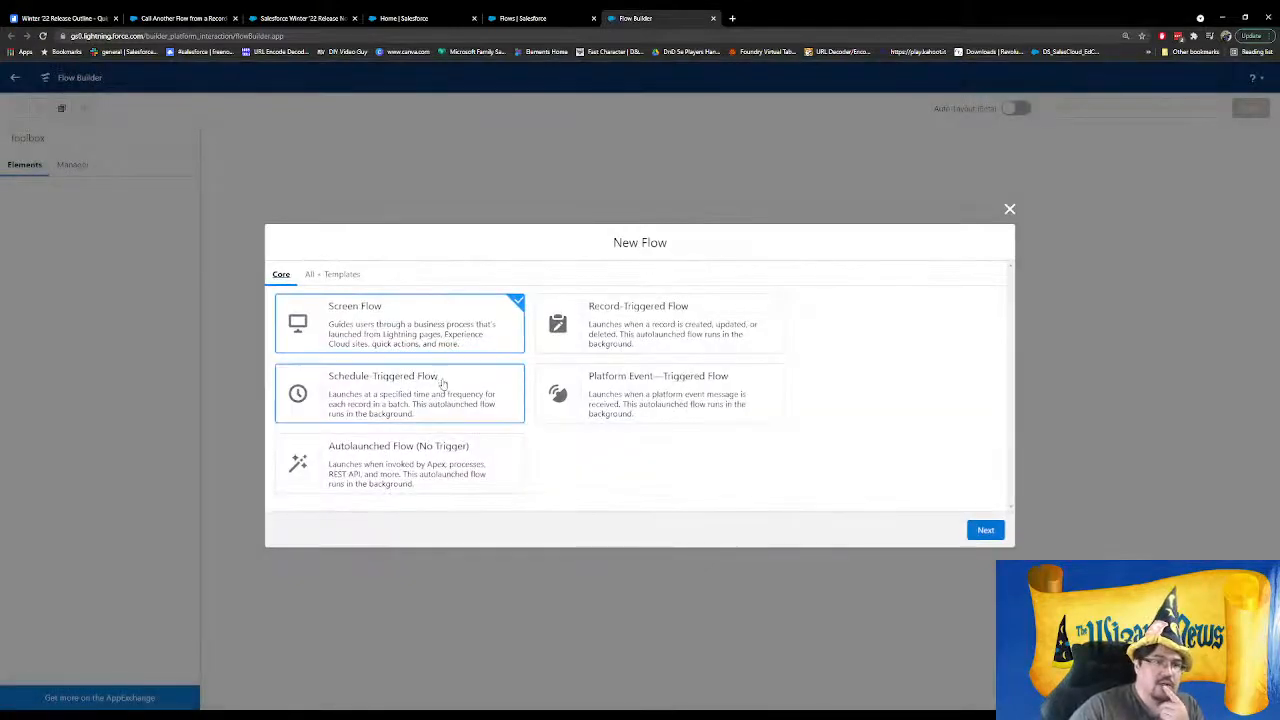
click(427, 470)
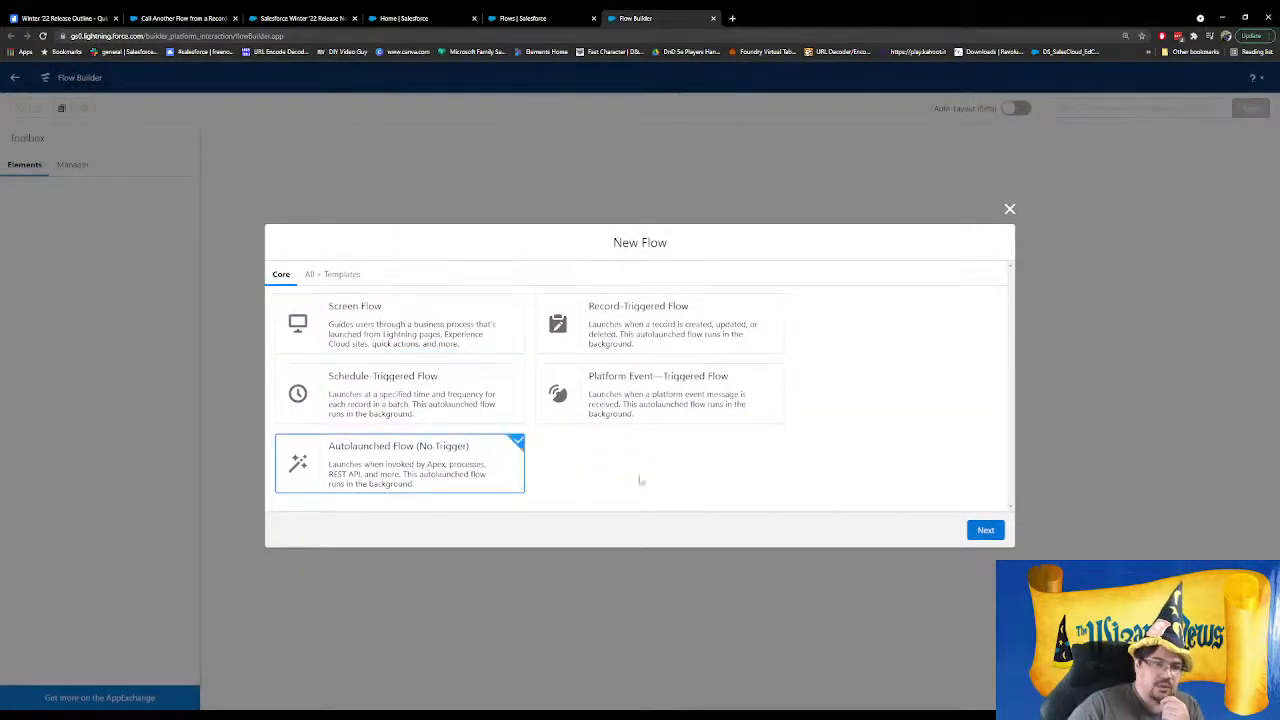
click(982, 529)
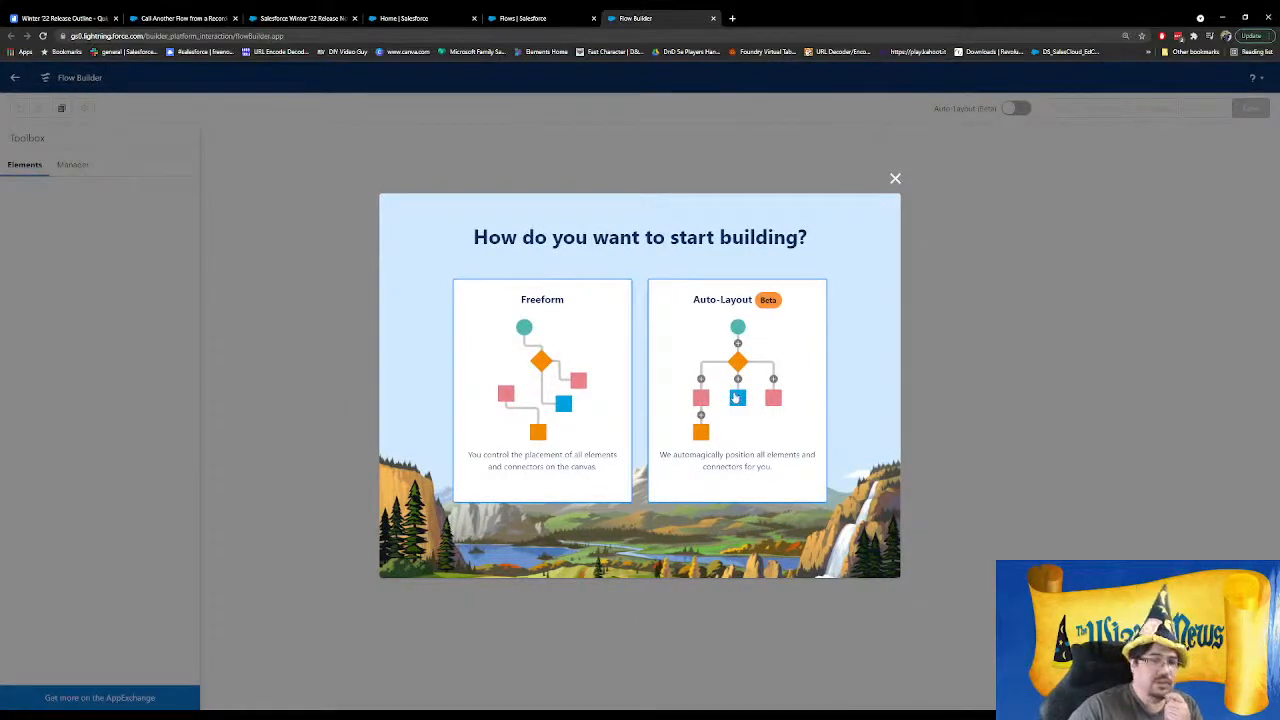
click(736, 398)
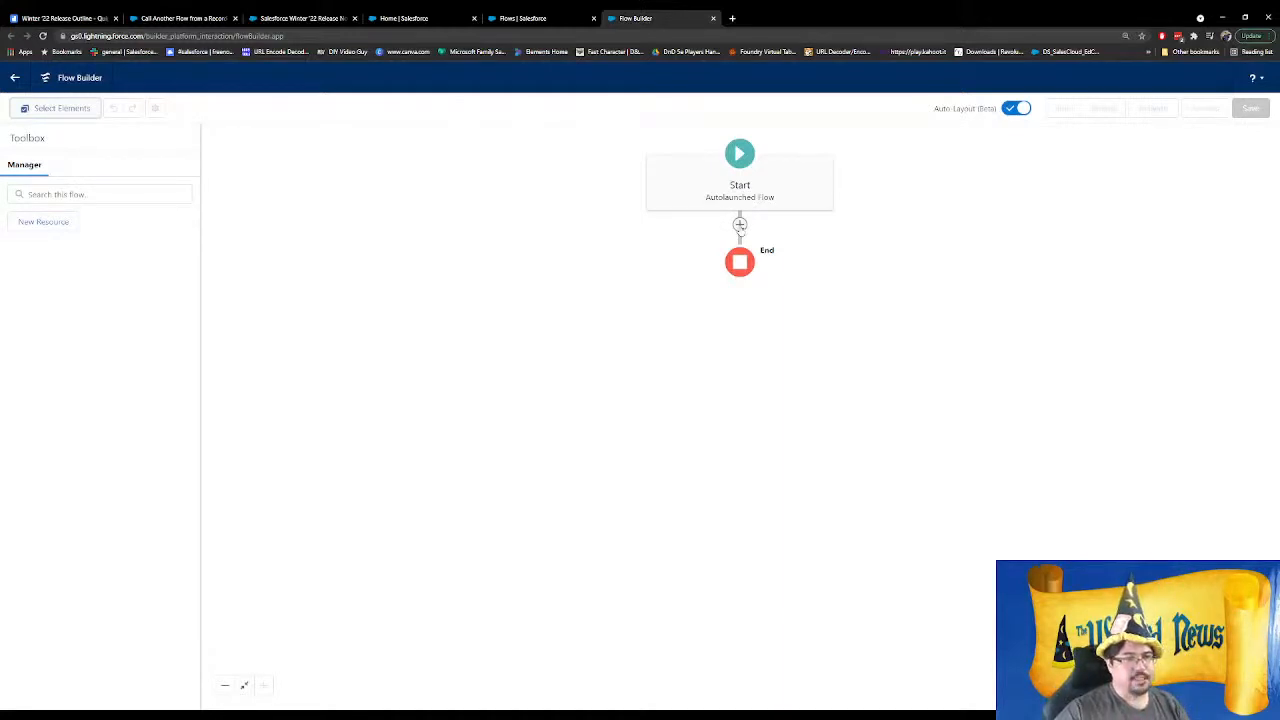
Start a new Variable resource in the flow with the API name Opportunity
click(45, 221)
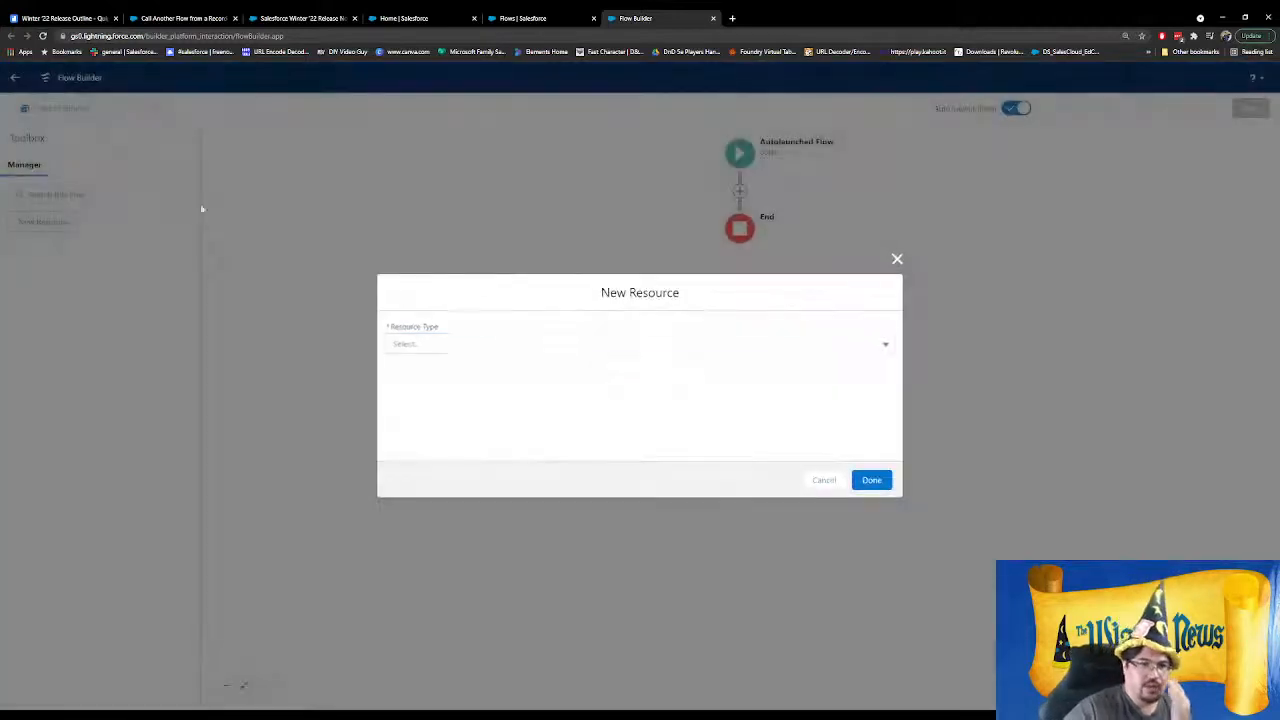
click(491, 343)
click(486, 371)
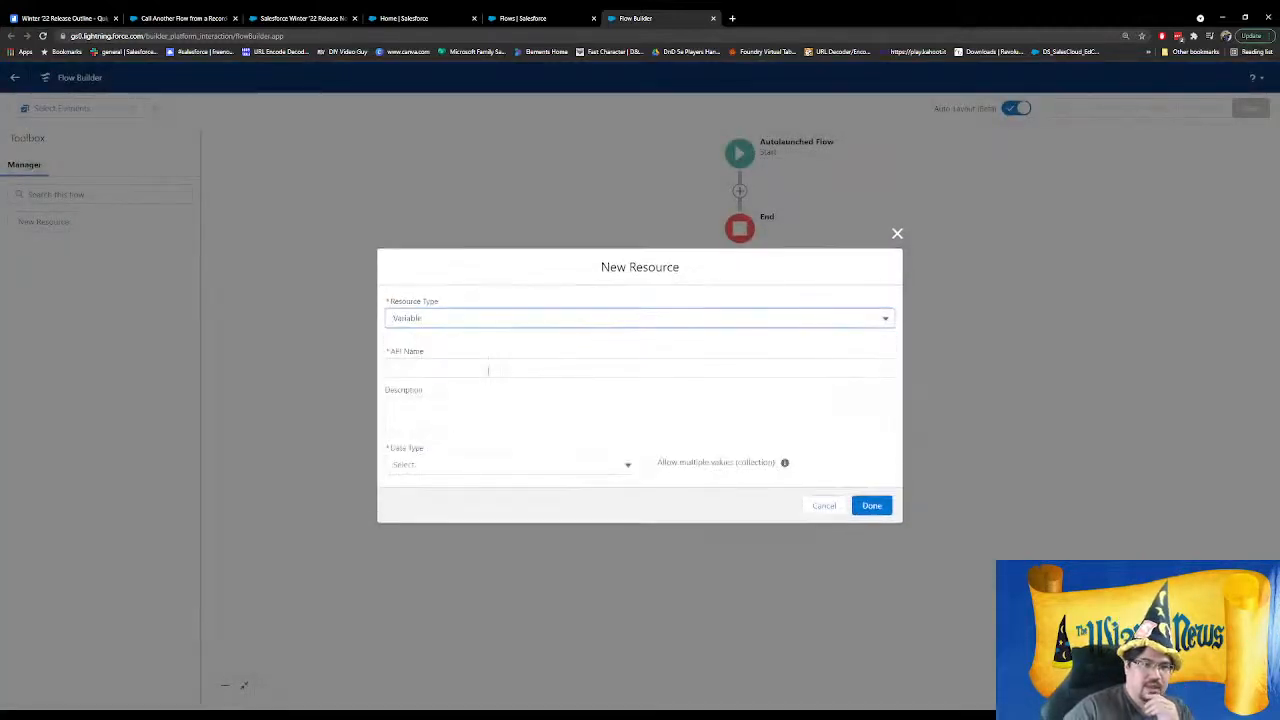
click(482, 368)
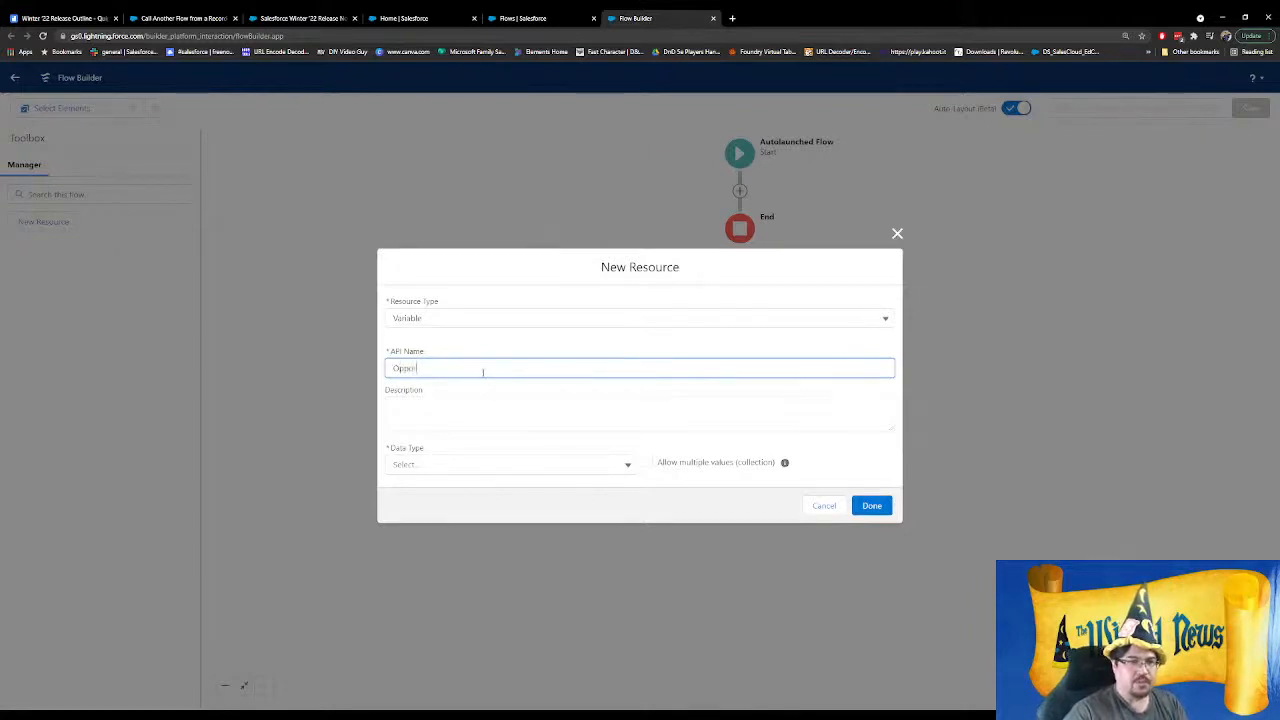
text(tunity)
key(Tab)
Set the variable's description to "This is the opportunity that triggered the record flow. Passed in from the Record trigger flow"
text(This)
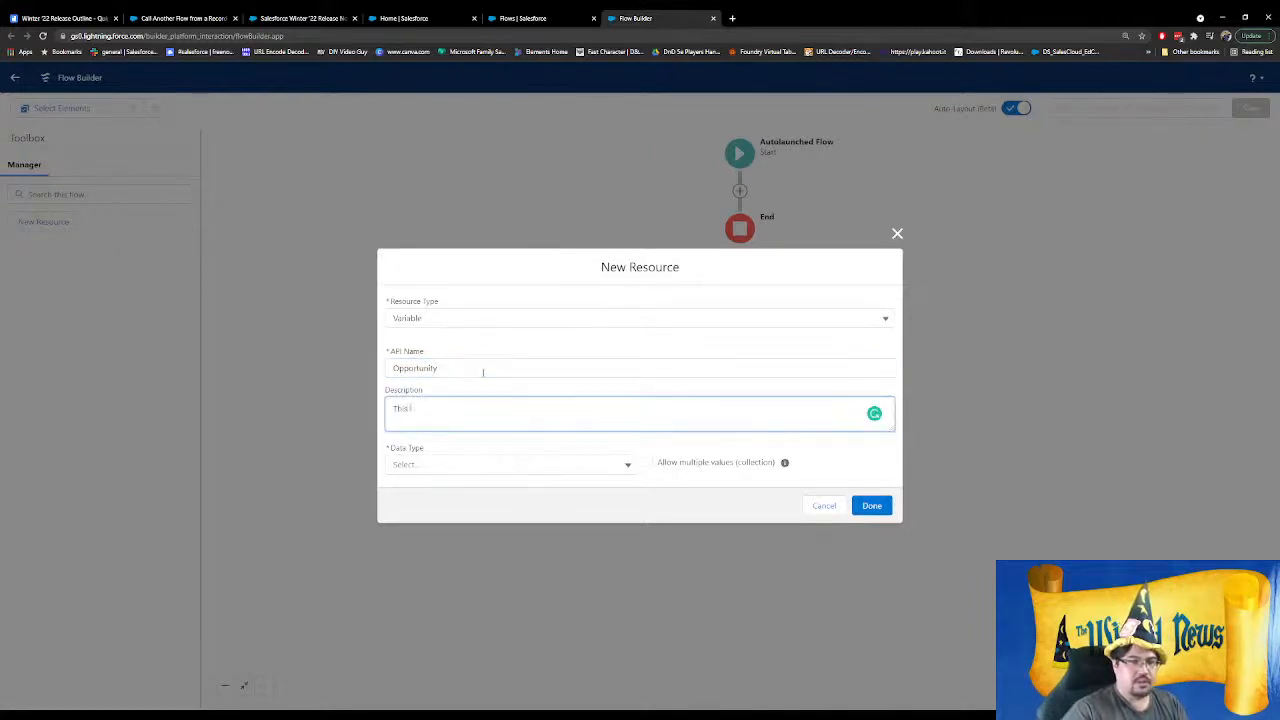
text( is the opportunity)
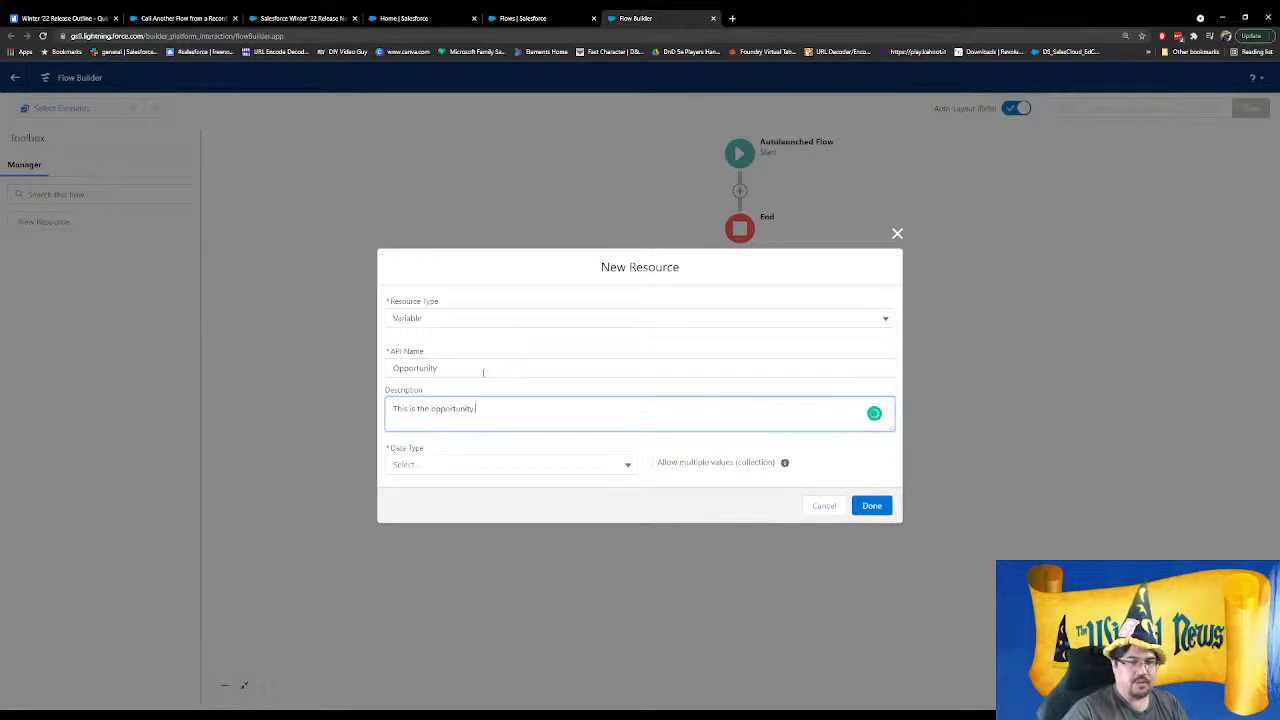
text( from the)
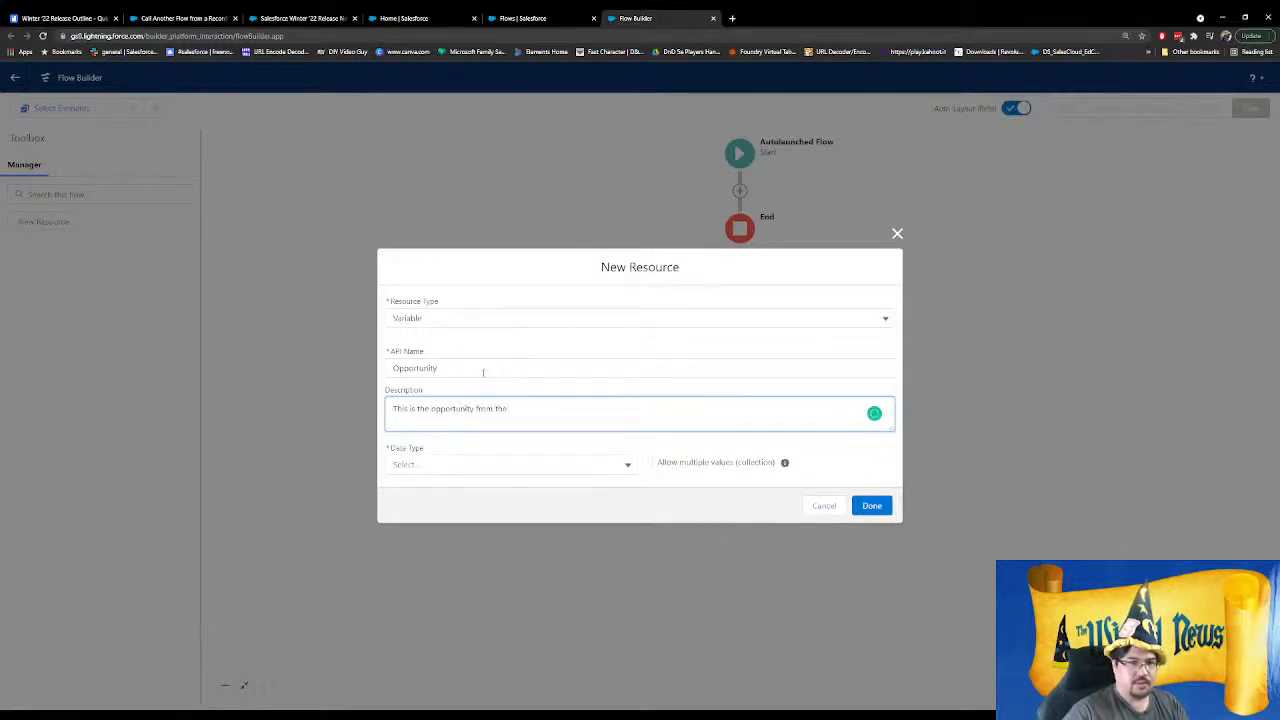
key(BackSpace)
key(BackSpace)
key(BackSpace)
key(BackSpace)
key(BackSpace)
key(BackSpace)
key(BackSpace)
text(that triggered the m)
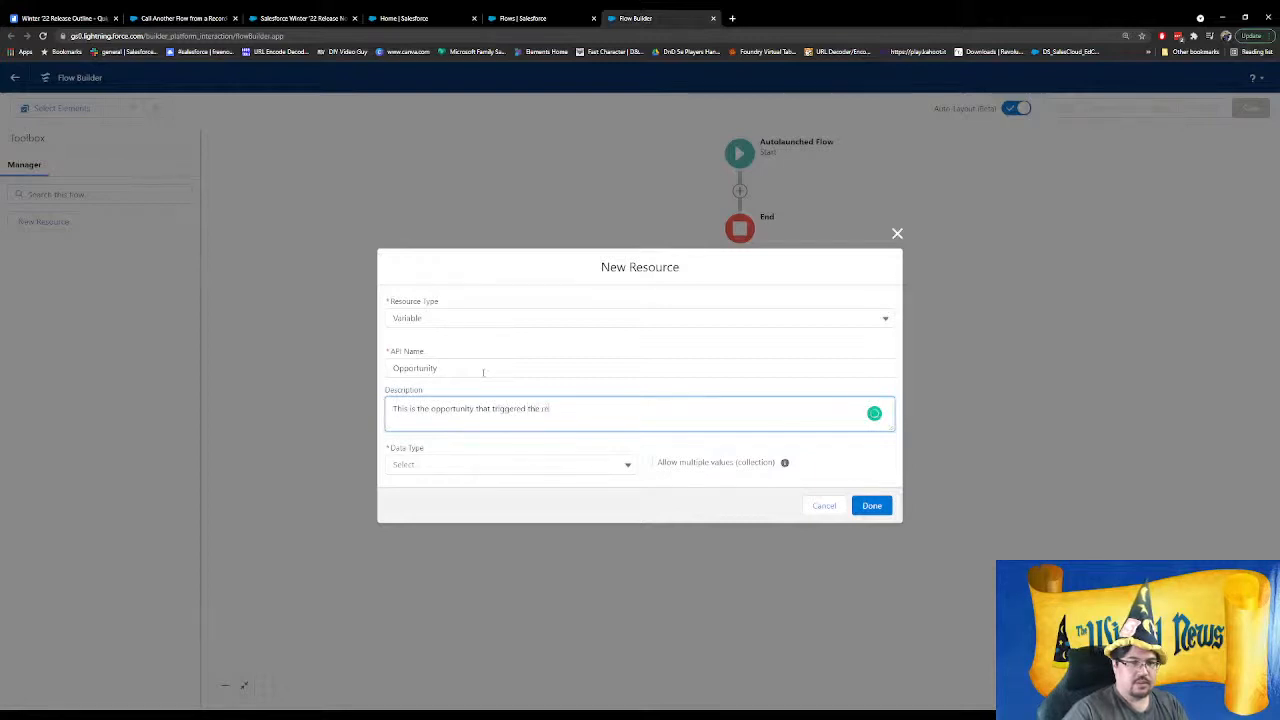
key(BackSpace)
text(record flow. Passed)
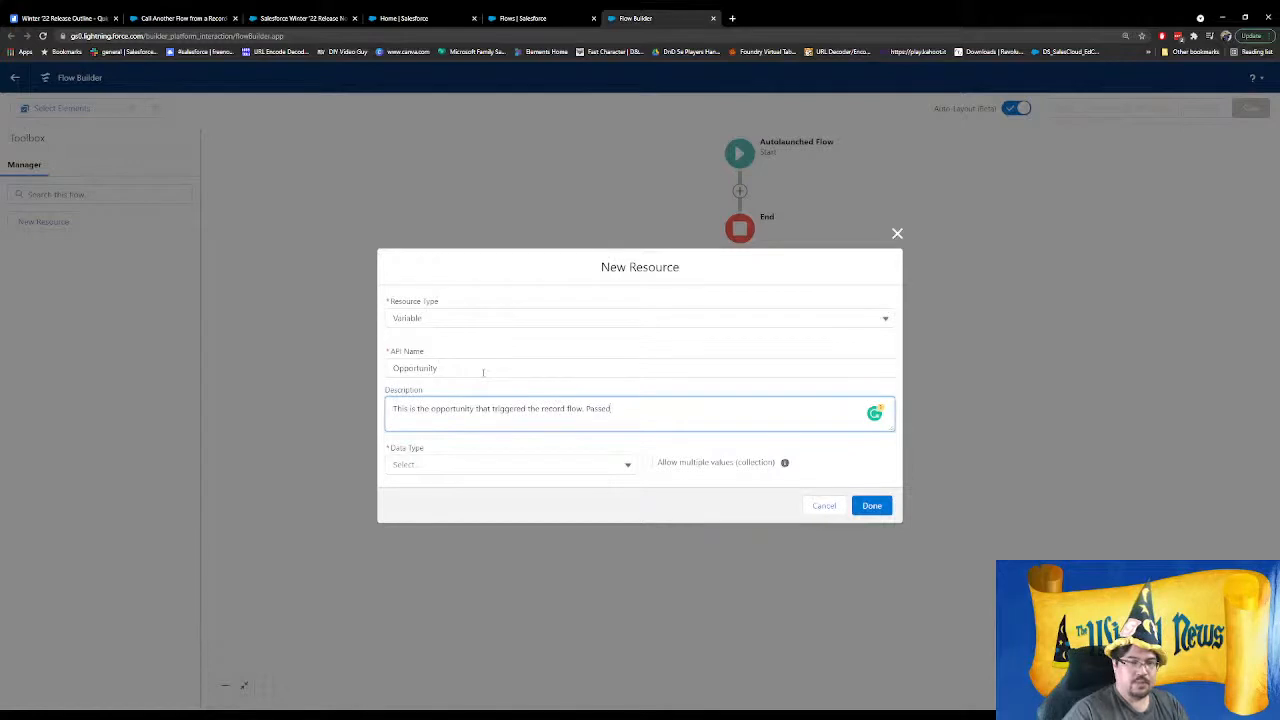
text( in from the Record trigger flow.)
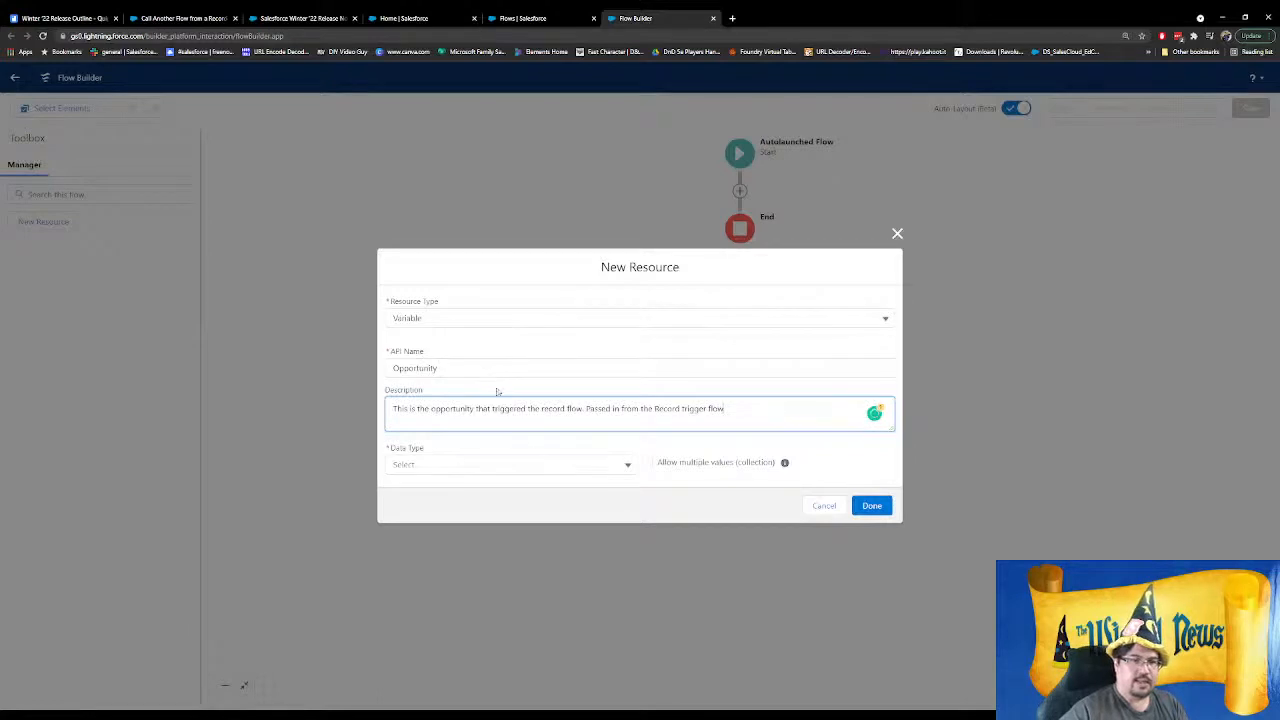
Make the variable a Record of the Opportunity object, available for input and output, and finish creating it
click(534, 463)
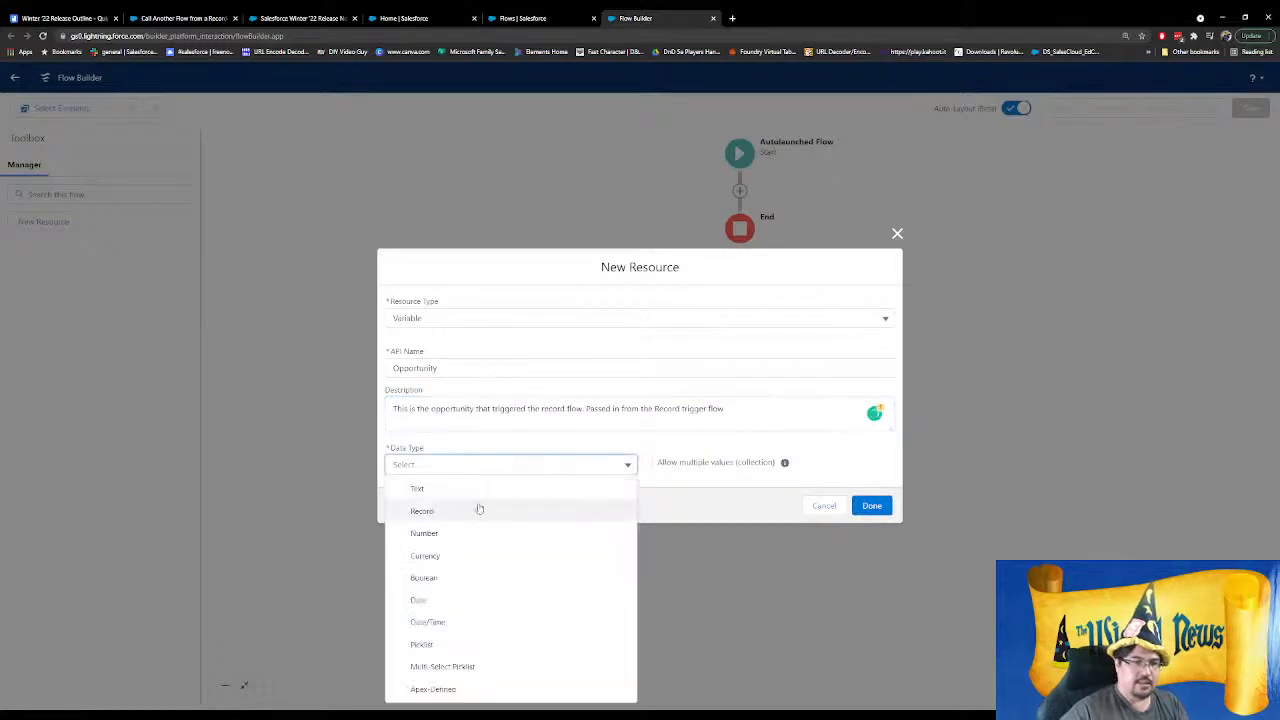
click(477, 509)
click(558, 465)
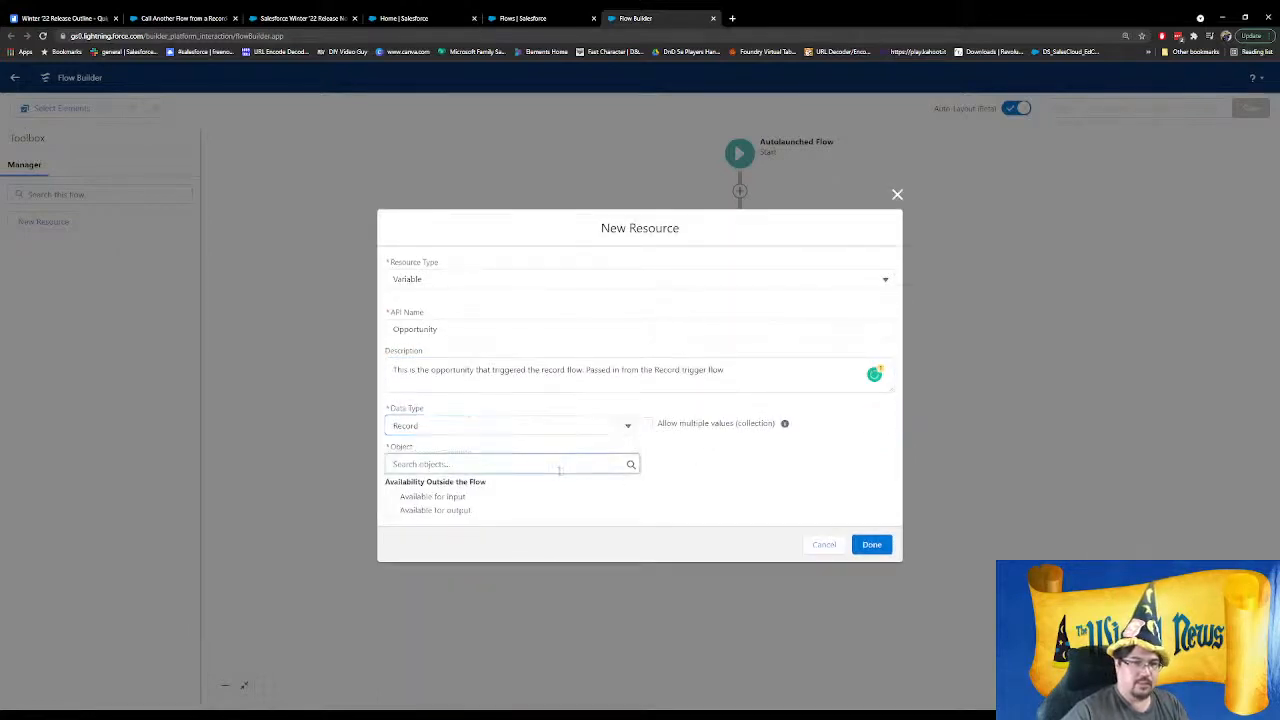
text(Opp)
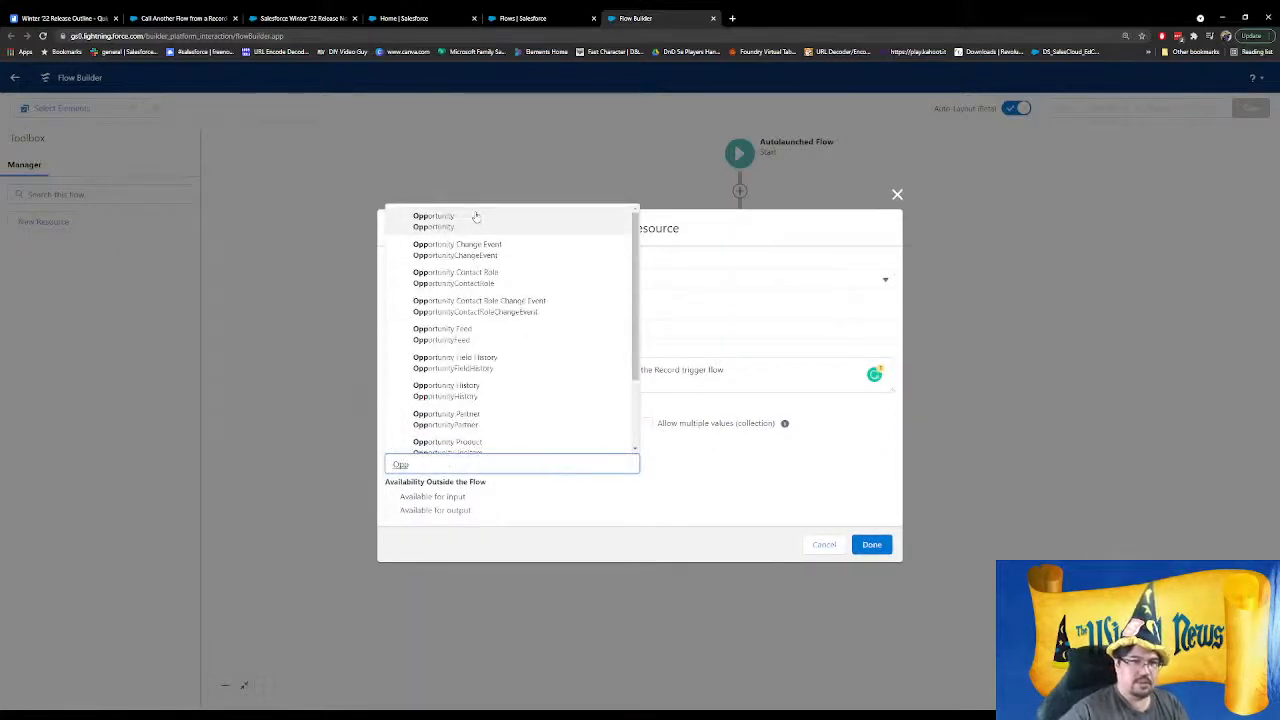
click(474, 216)
click(391, 497)
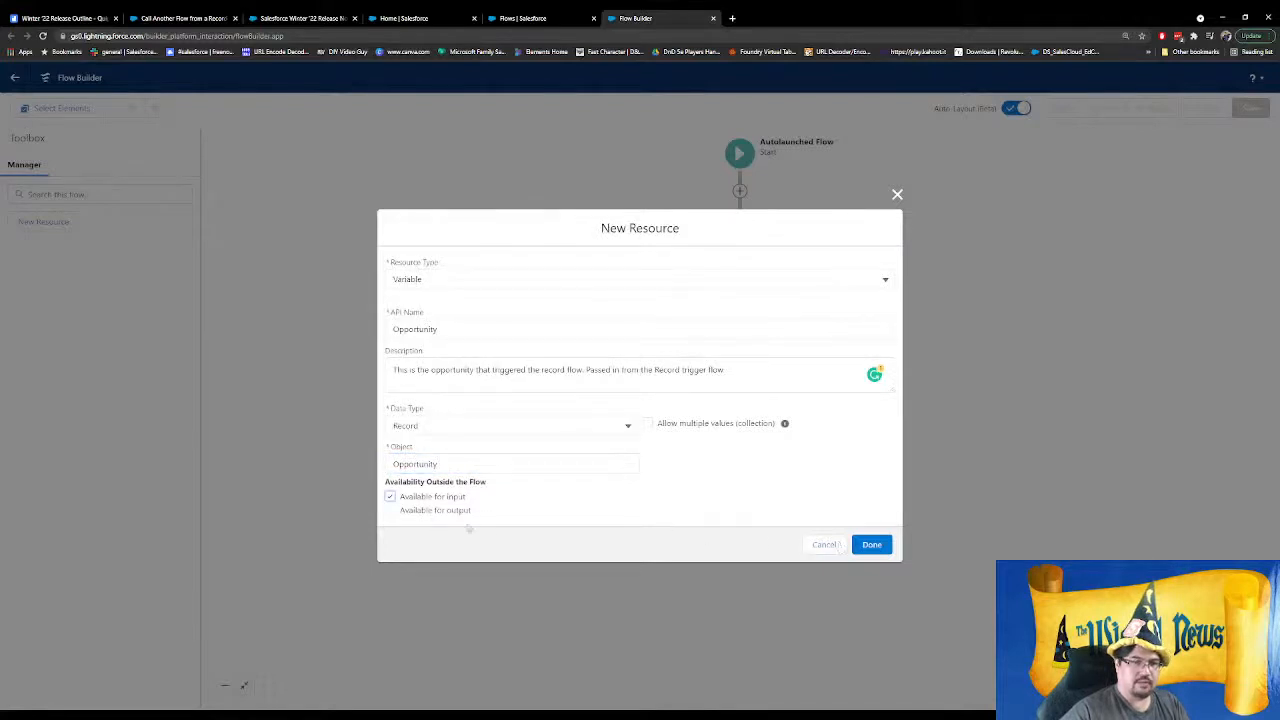
click(389, 511)
click(872, 545)
Start a second Variable resource with the API name Opportunity_Prior
click(63, 221)
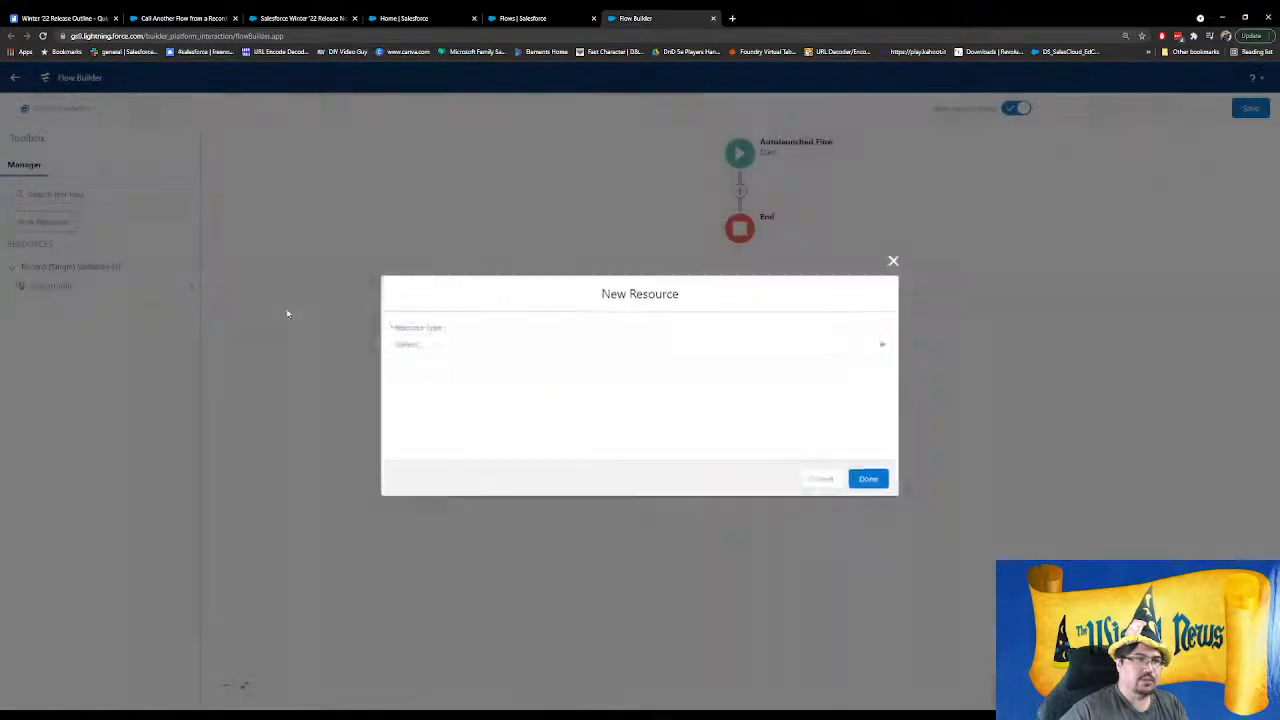
click(629, 344)
click(522, 369)
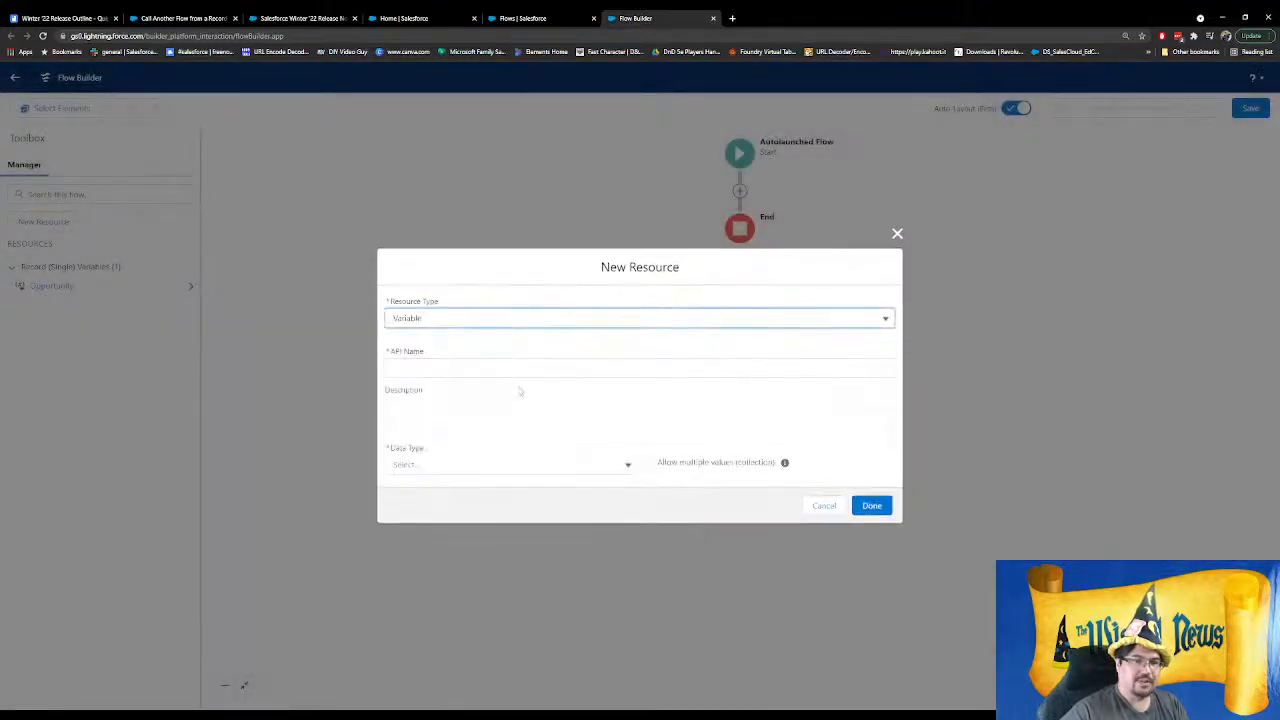
click(481, 364)
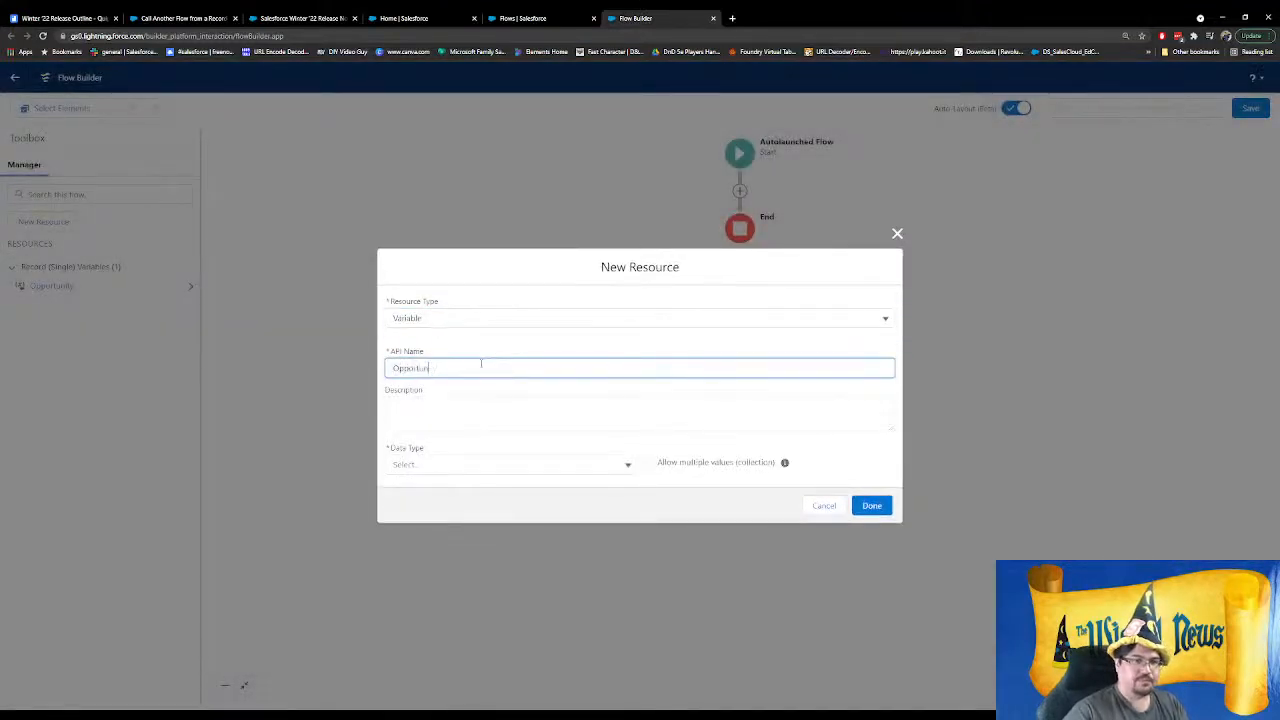
text(Opportunity_Prio)
key(Tab)
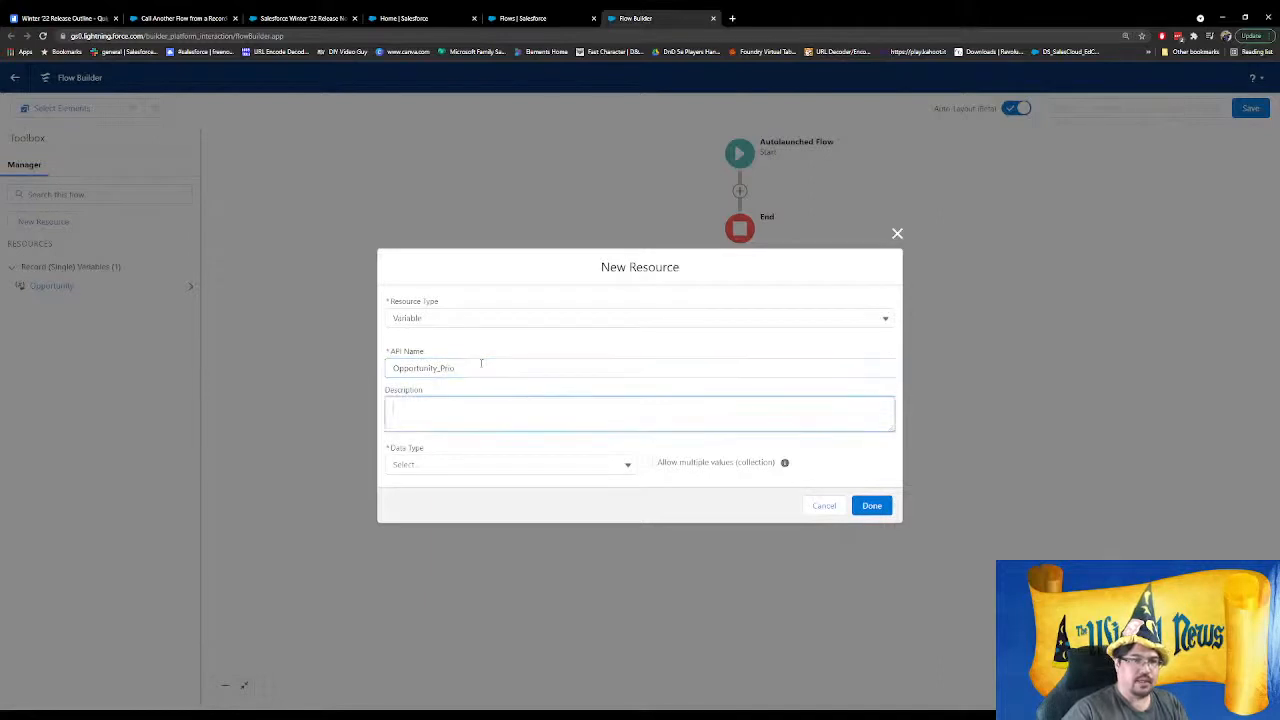
click(481, 364)
text(r)
key(Tab)
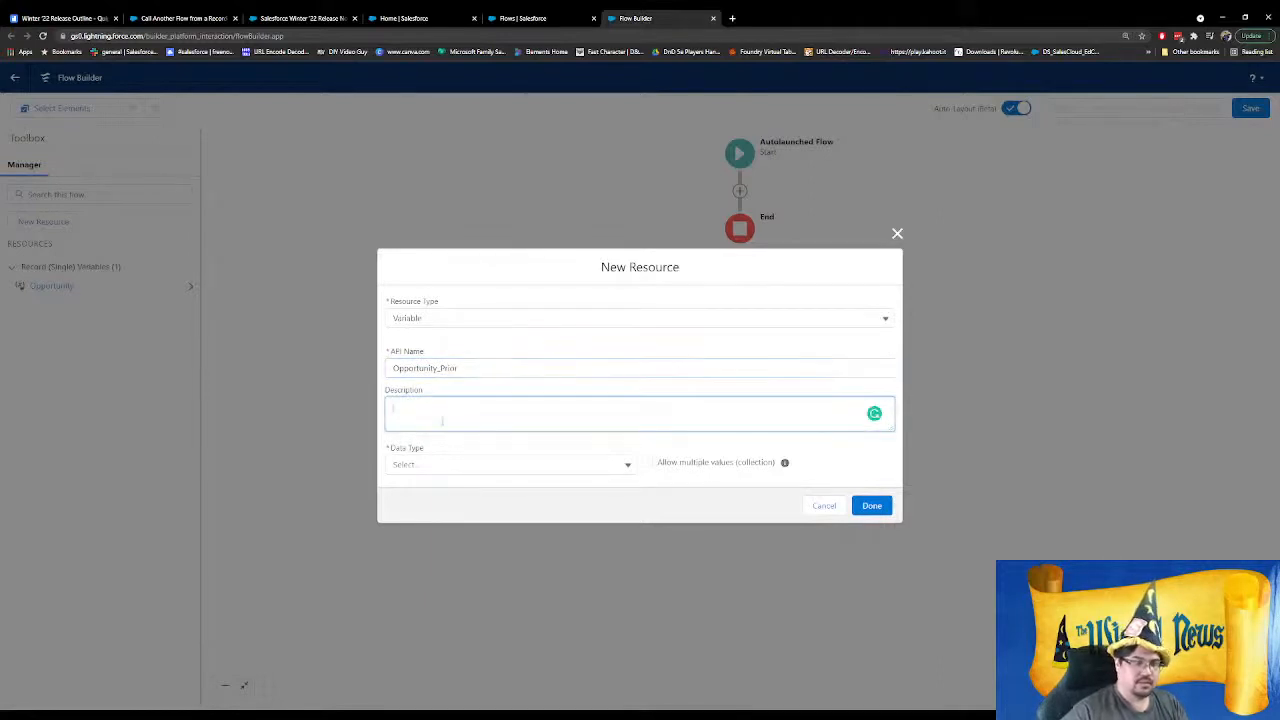
Set the variable's description to "Opportunity from the record trigger flow that represents values before the record was edited"
text(Opportunity from)
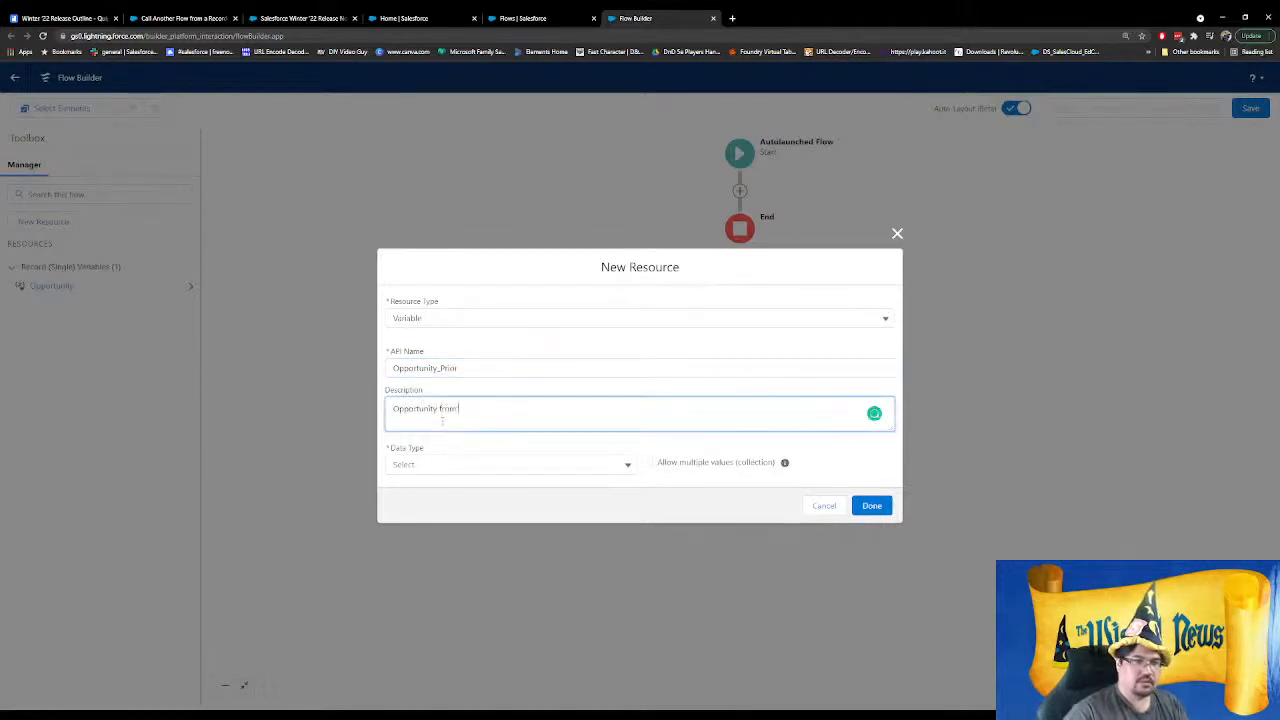
text( the record trigger )
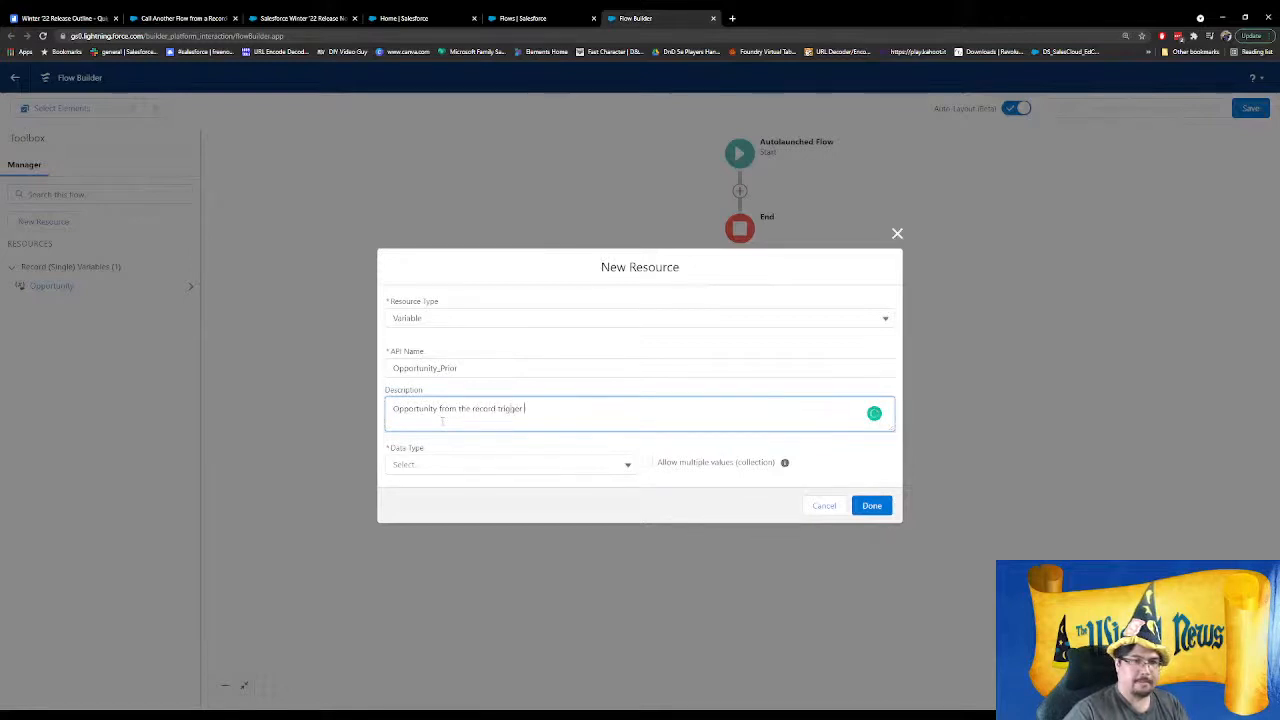
text(flow that repre)
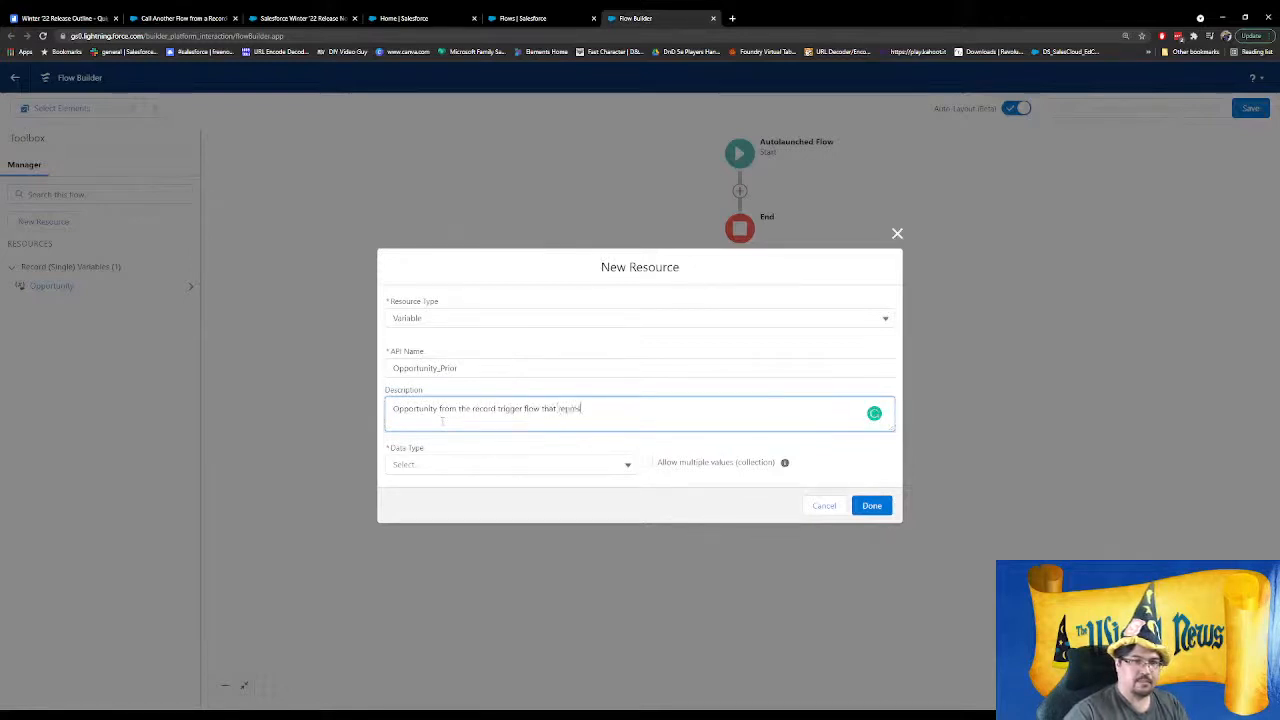
text(sents values bef)
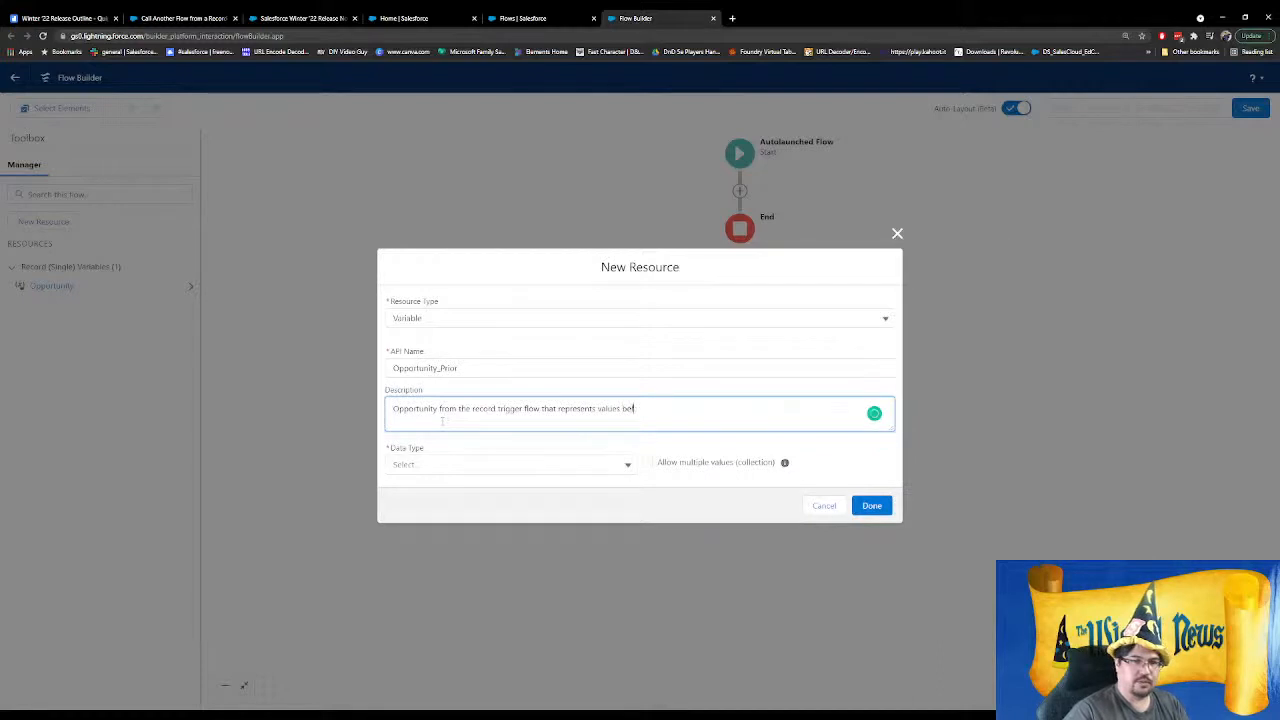
text(ore the)
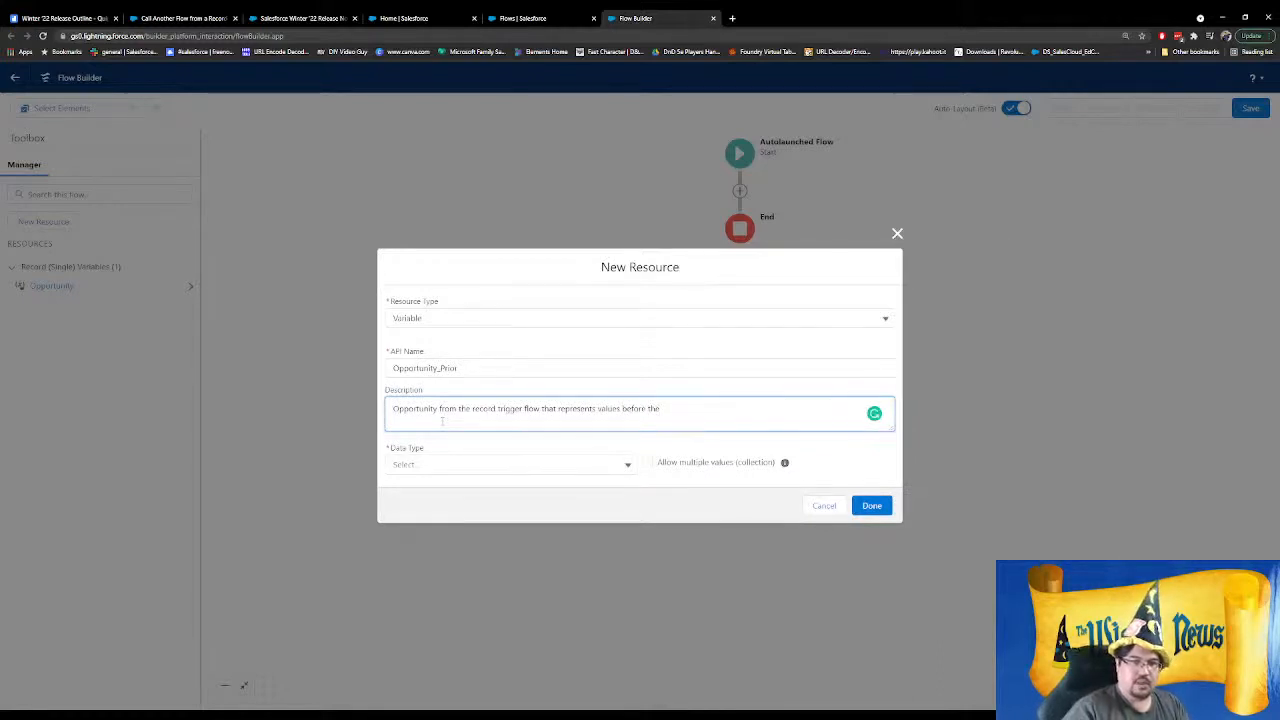
text( fl)
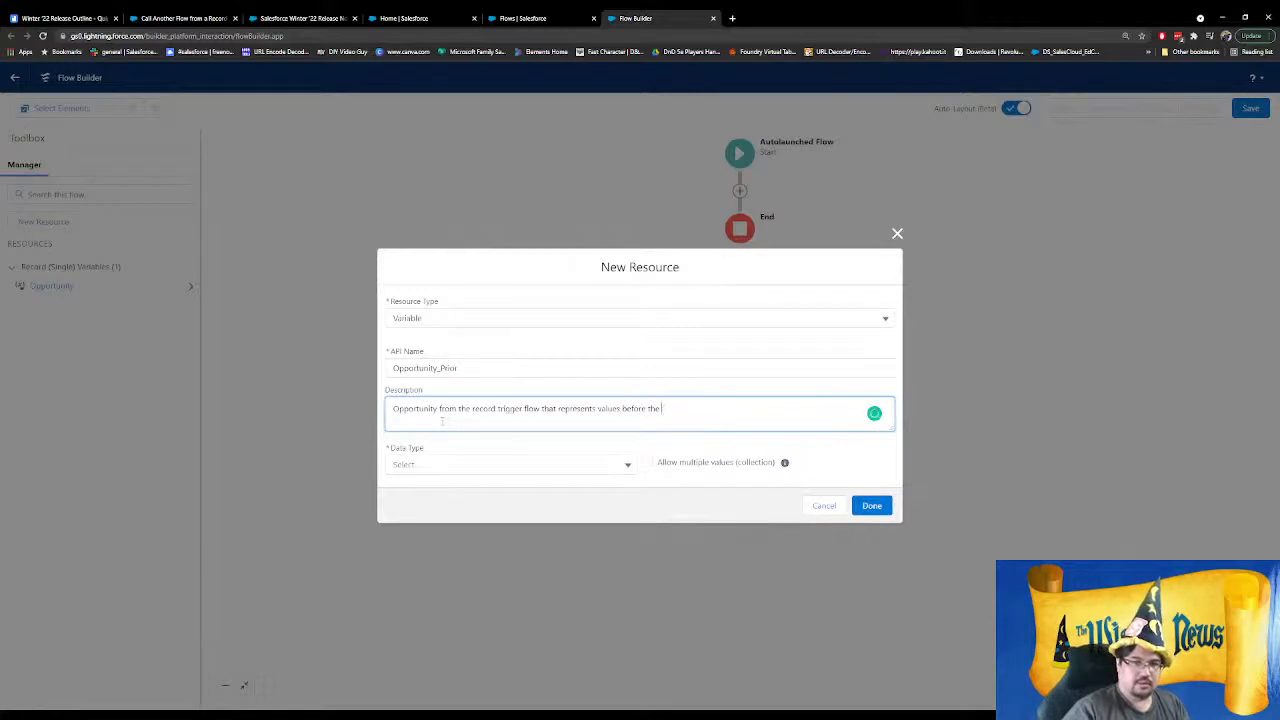
text(record was )
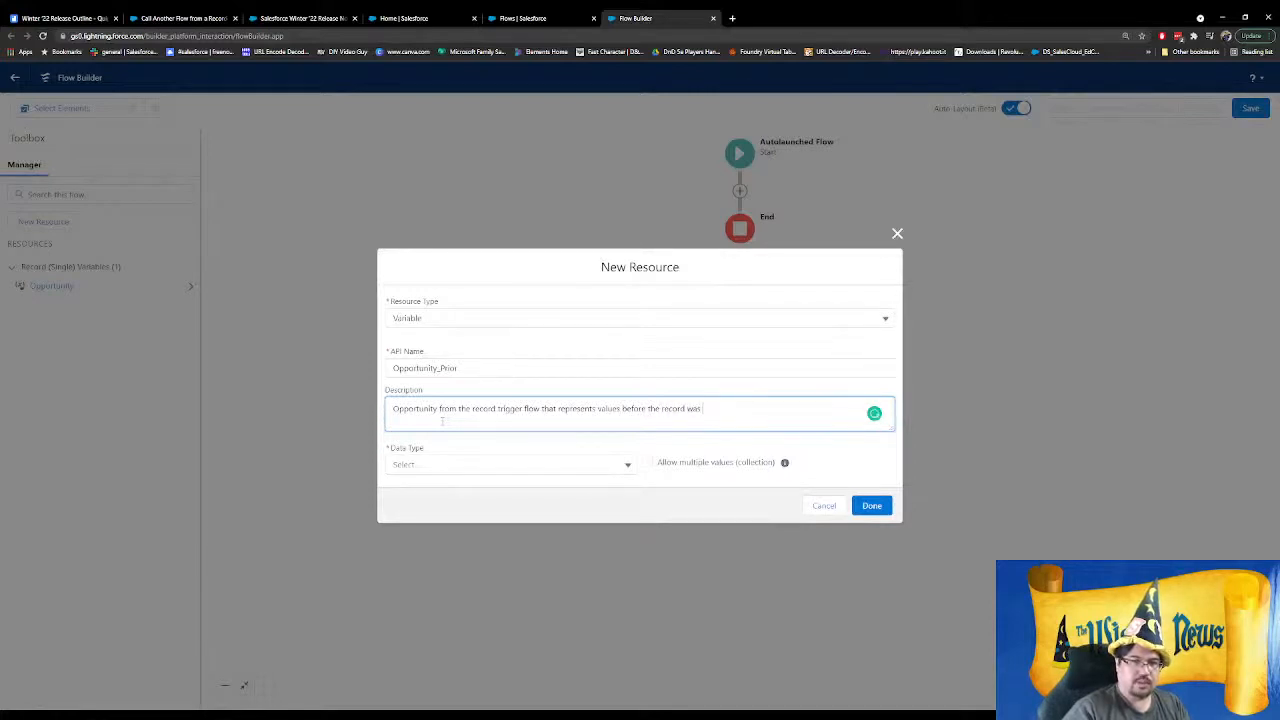
text(edited)
Make Opportunity_Prior a Record of the Opportunity object, available for input and output, and finish creating it
click(480, 457)
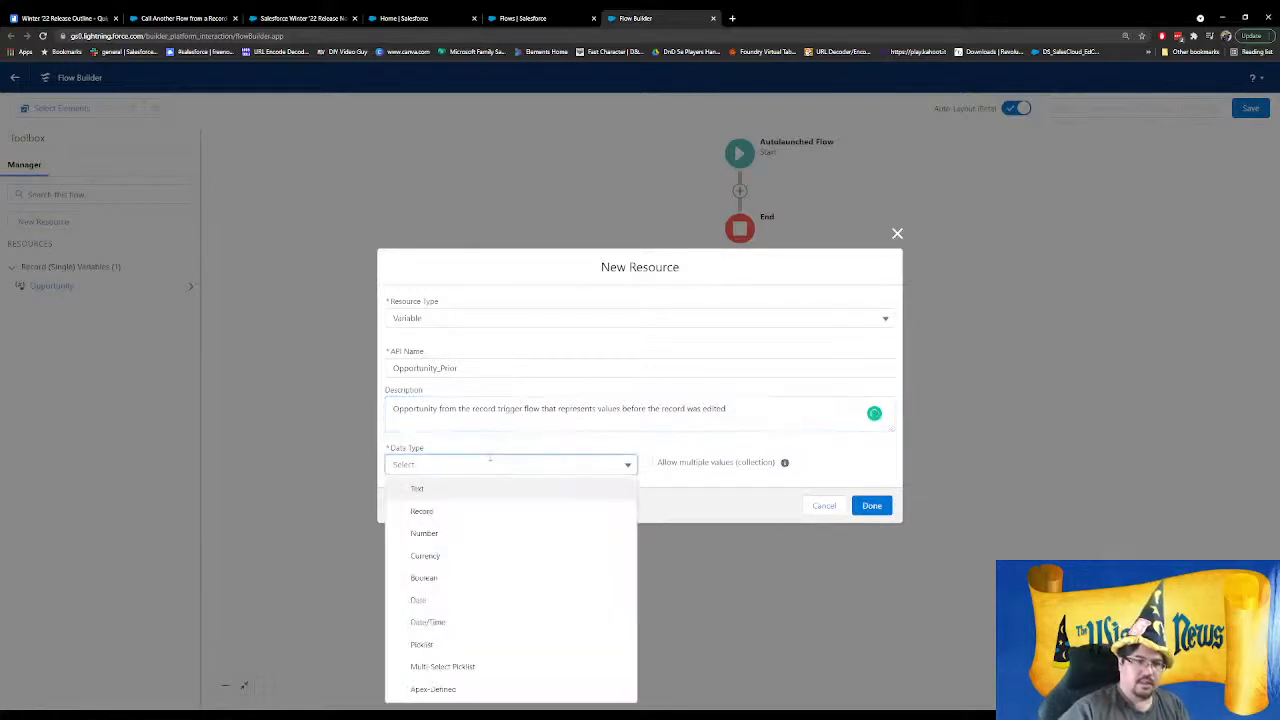
click(486, 511)
click(390, 496)
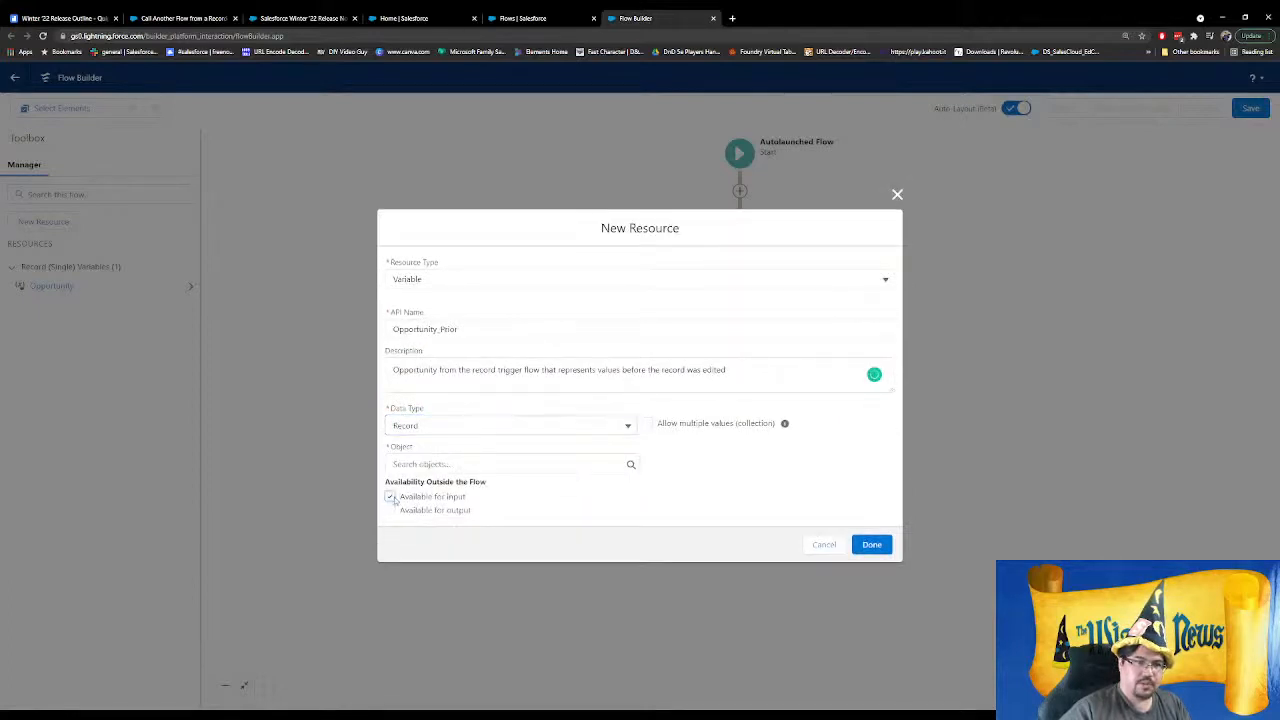
click(390, 510)
click(433, 464)
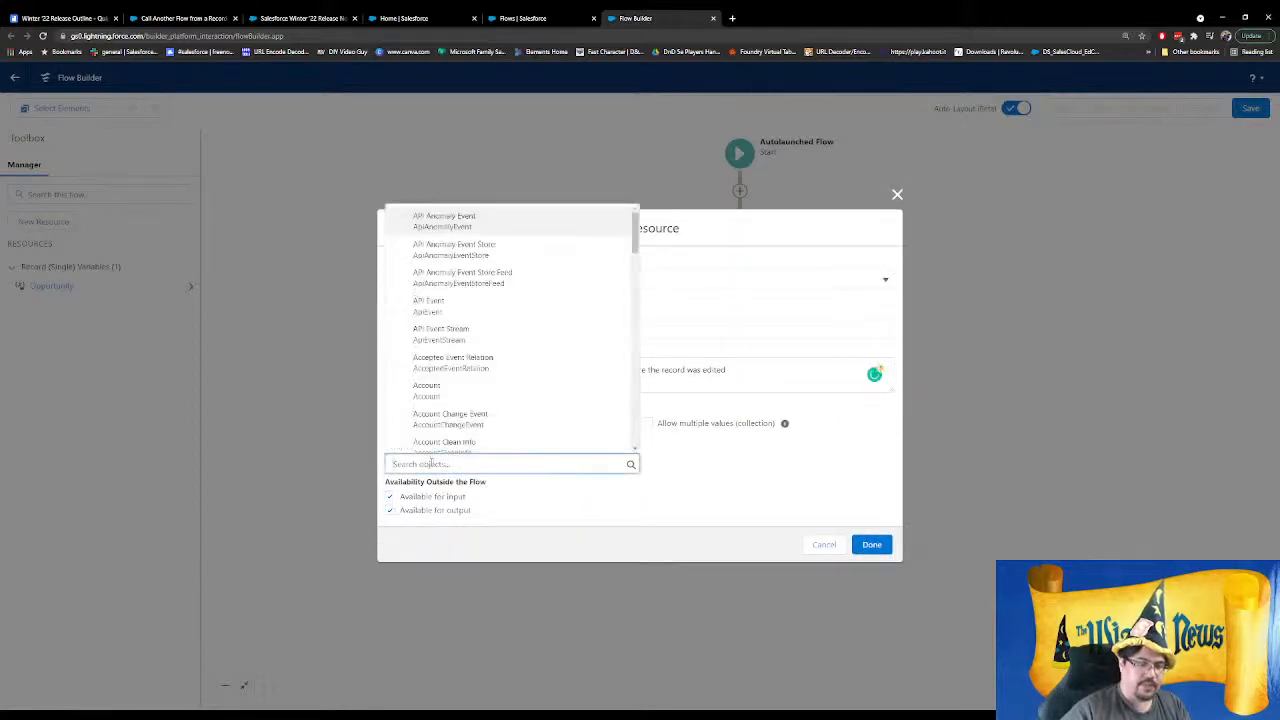
text(opp)
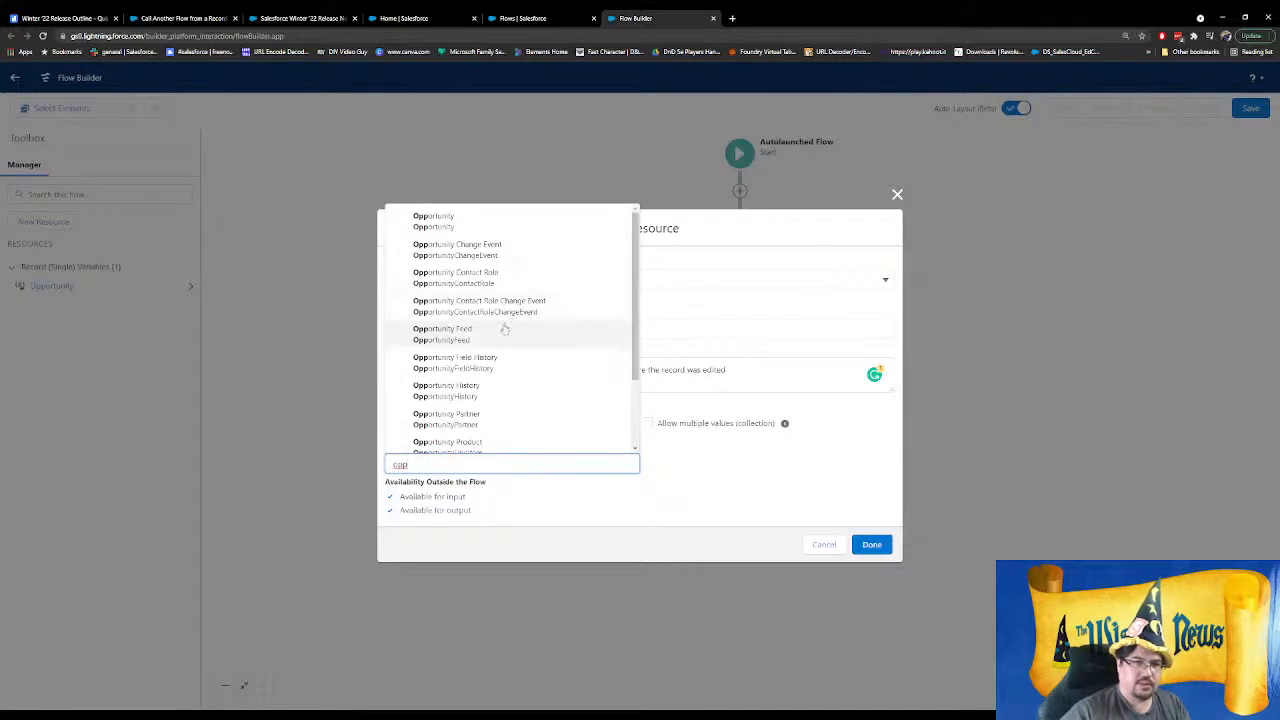
click(449, 223)
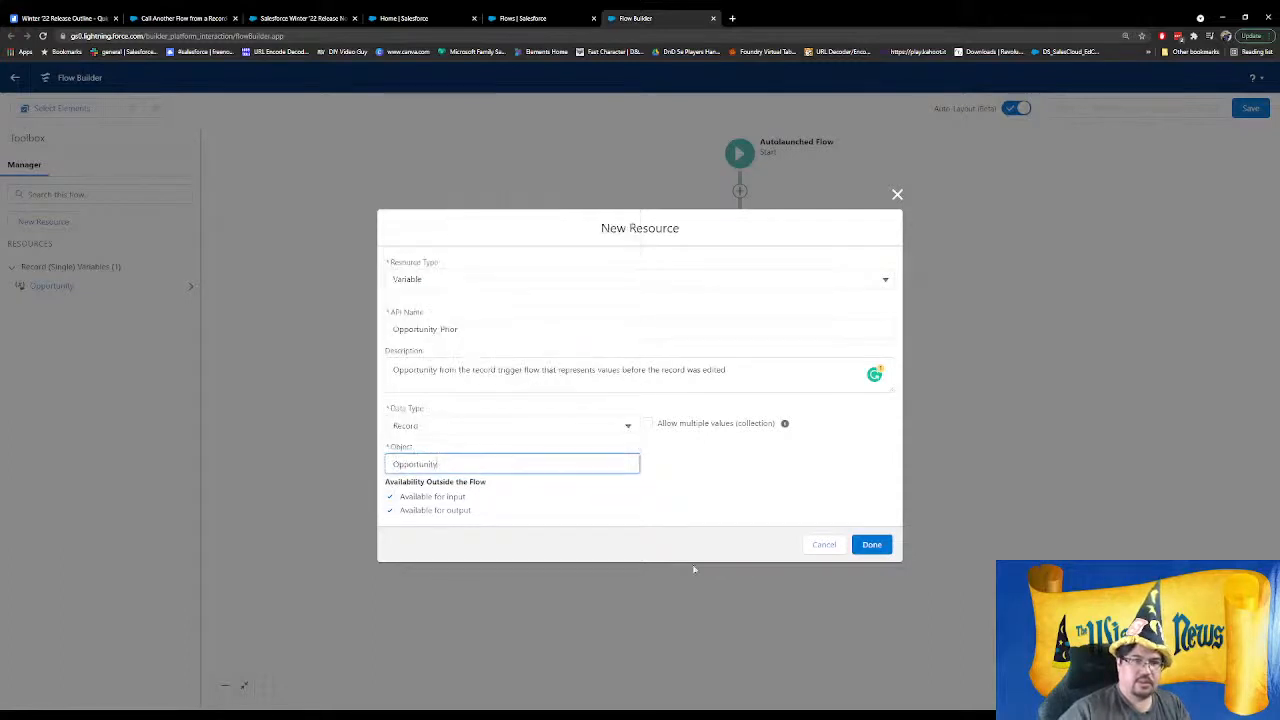
click(872, 545)
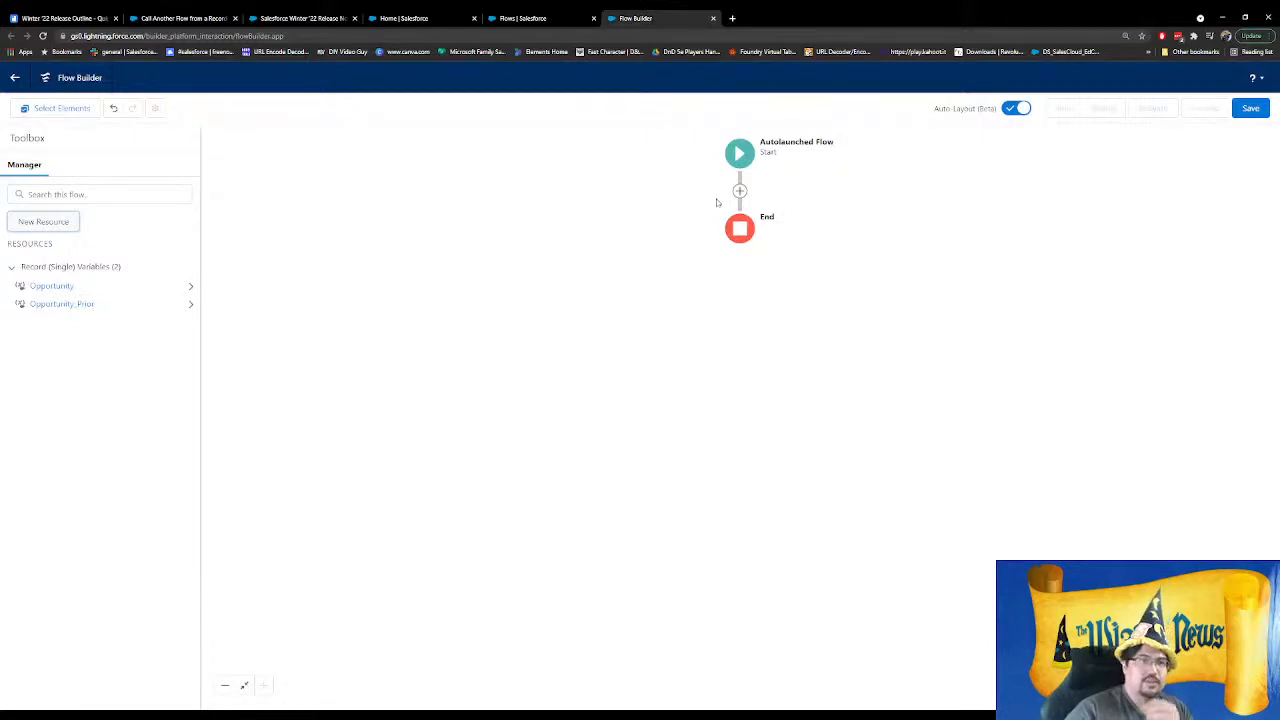
Review the release note on calling another flow from a record-triggered flow, and return to the flow being built
click(189, 18)
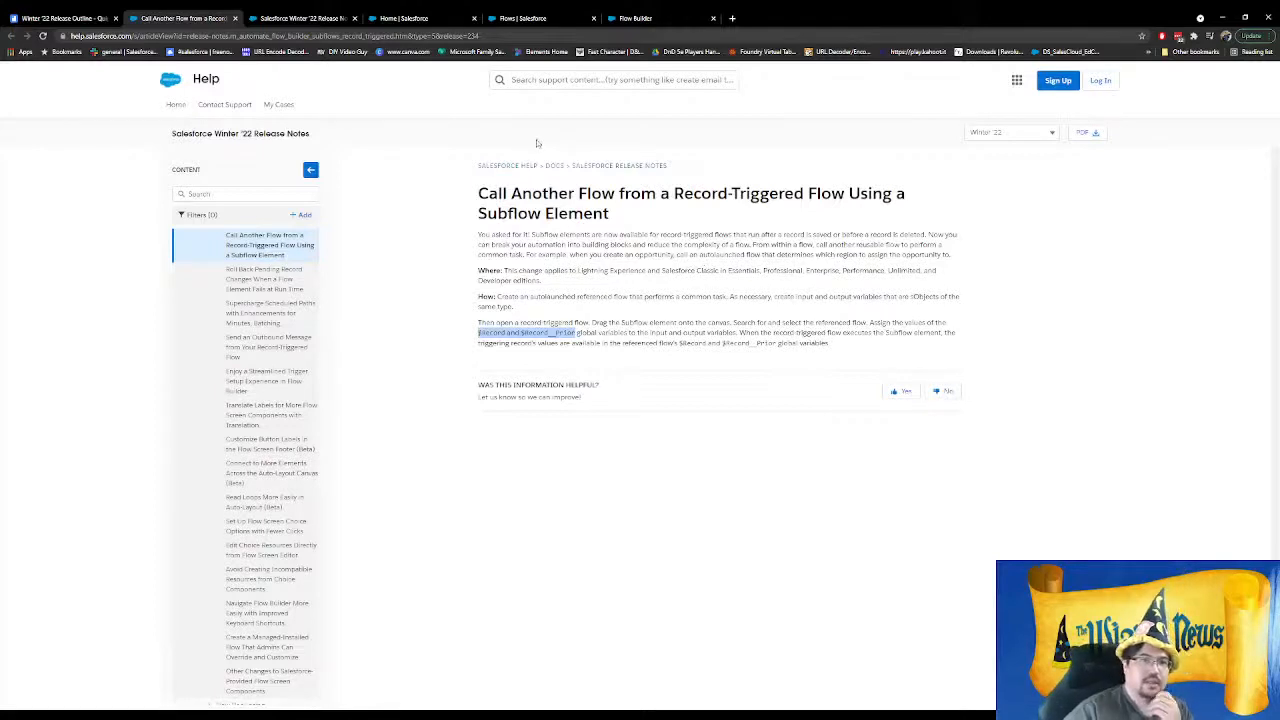
click(526, 19)
click(628, 19)
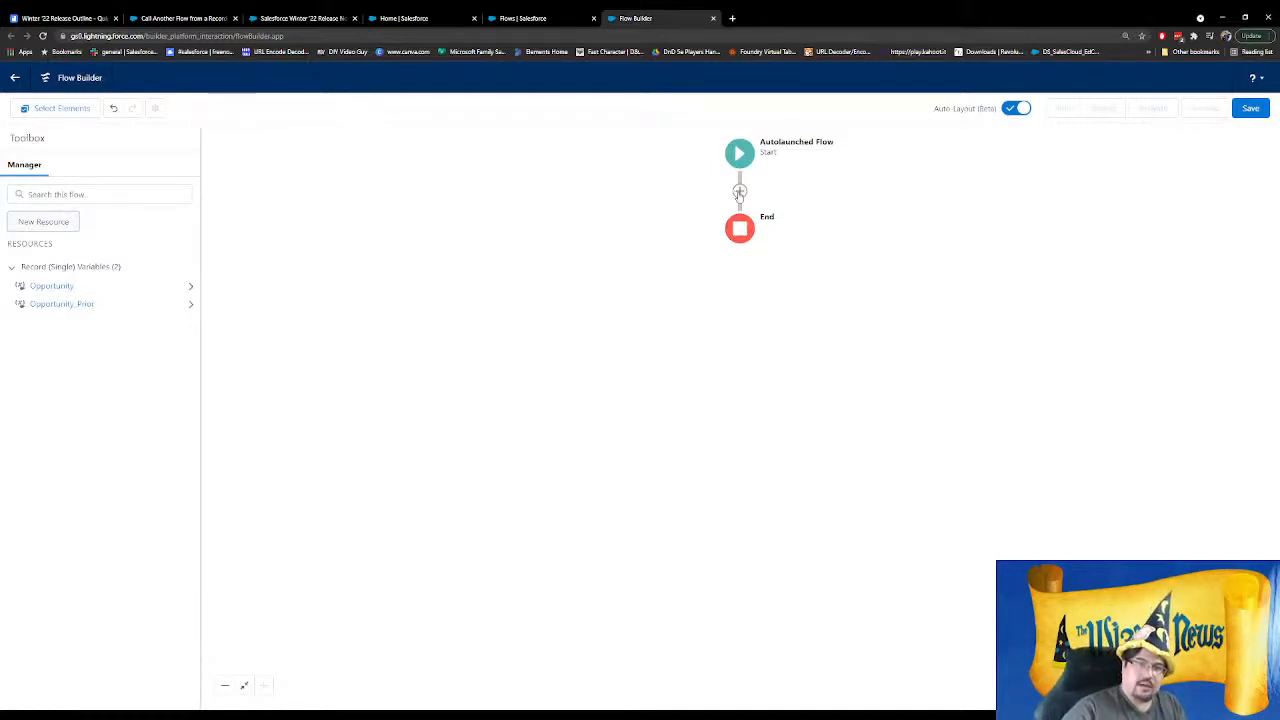
Add an Update Records element between the flow's start and end, and label it Update Account
click(739, 191)
scroll(750, 331, down, 1)
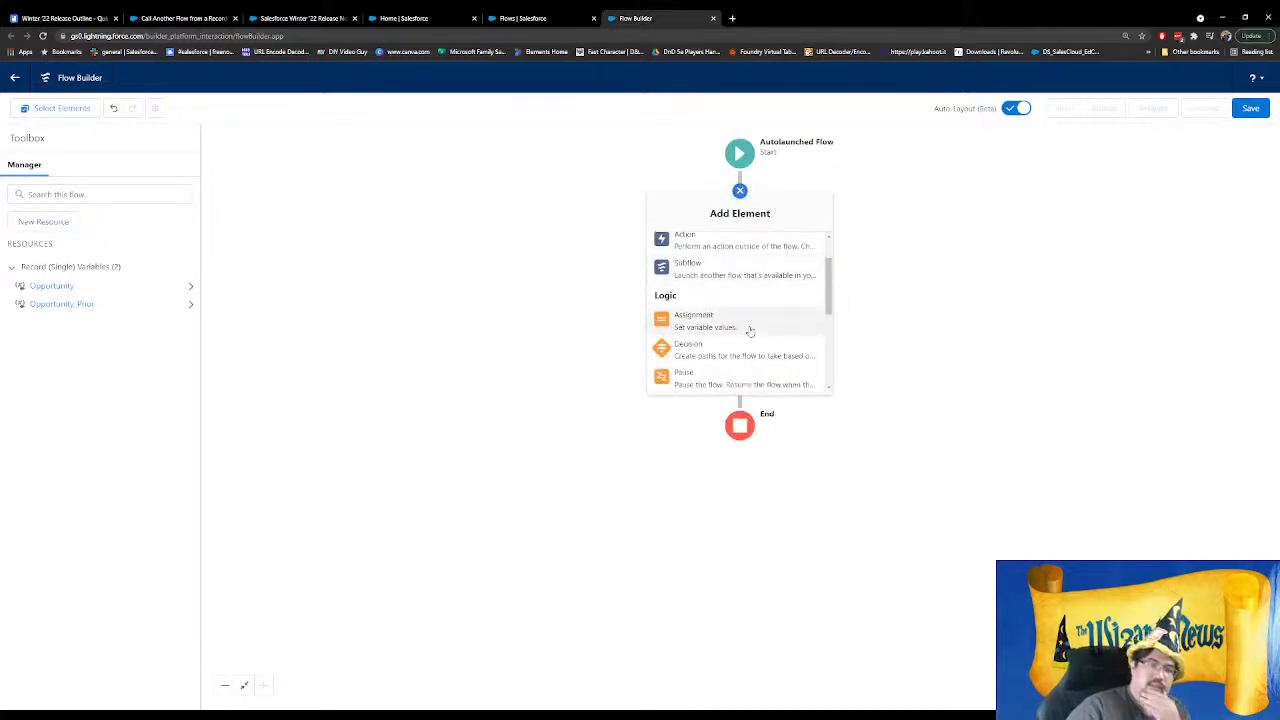
scroll(750, 331, down, 3)
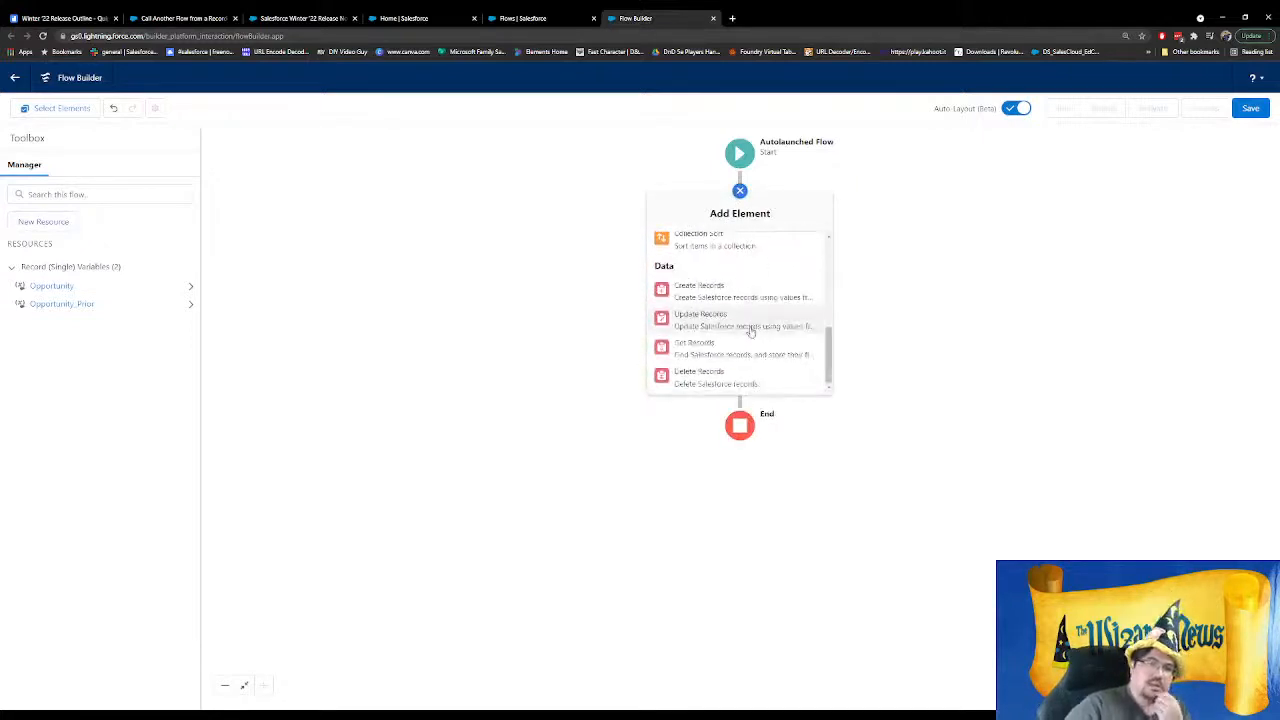
scroll(766, 368, up, 1)
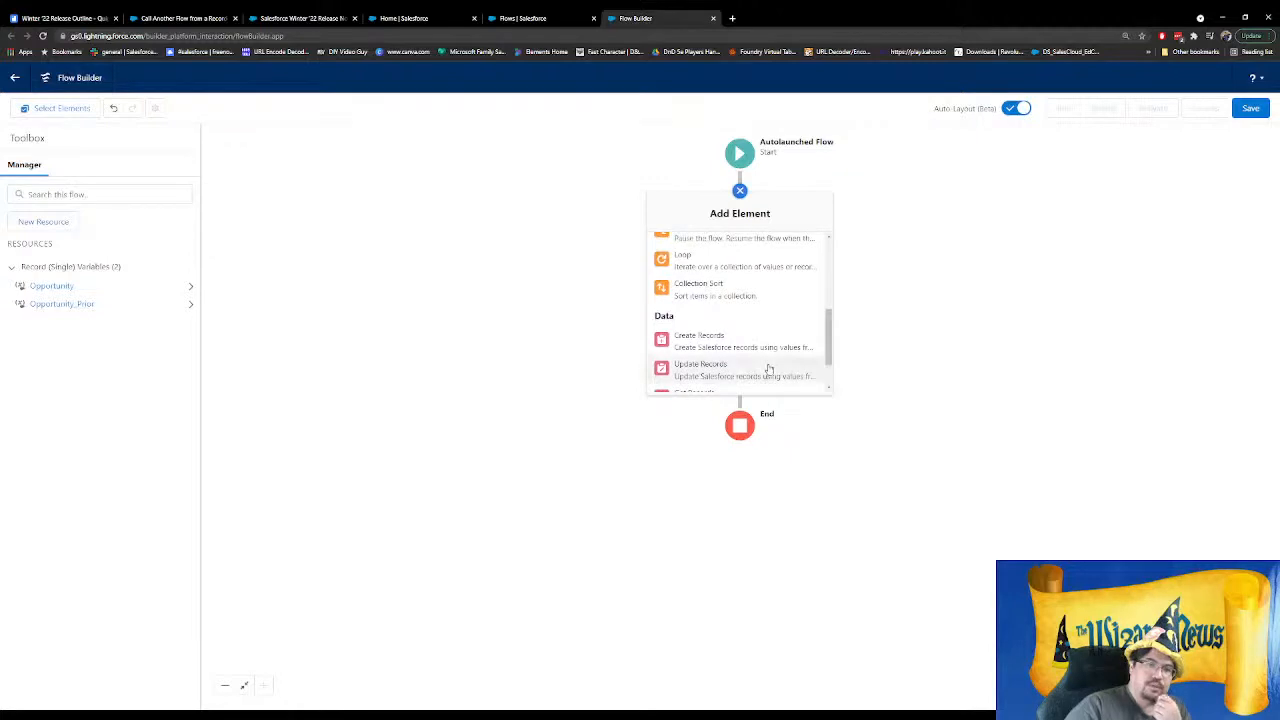
scroll(767, 368, down, 1)
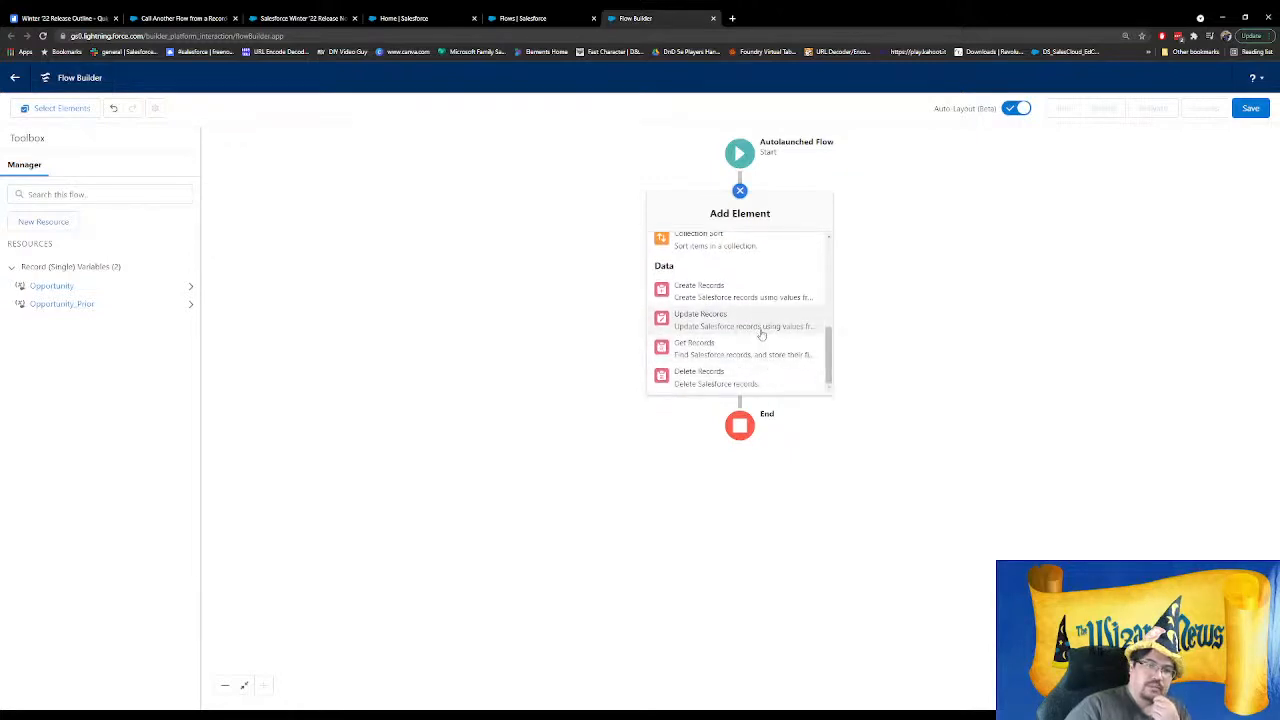
click(761, 334)
text(UPdate)
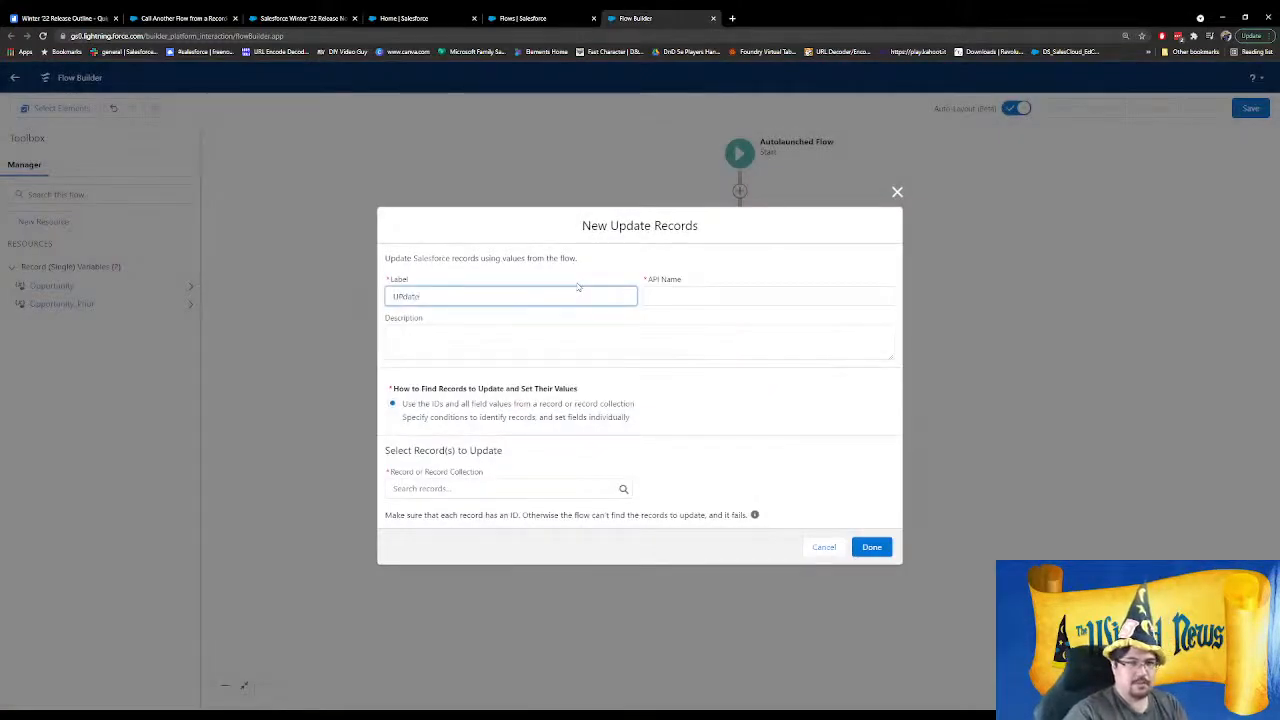
text(pdate Account)
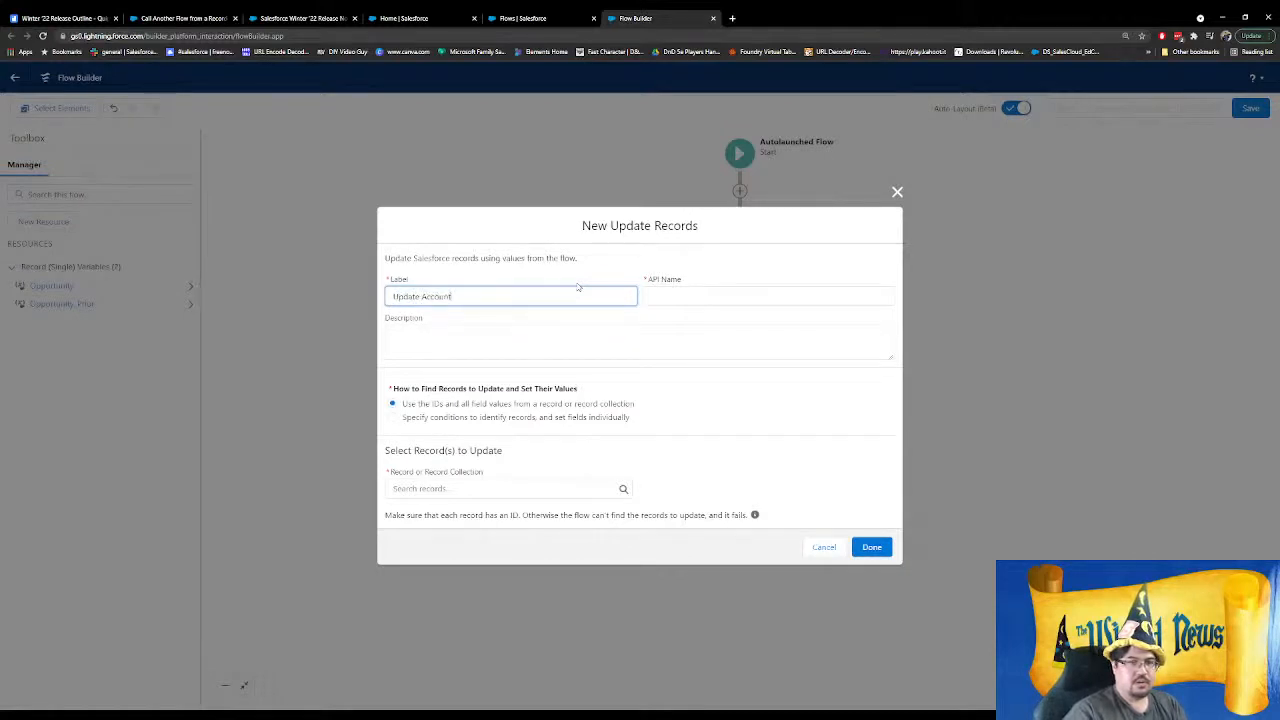
key(Tab)
key(Tab)
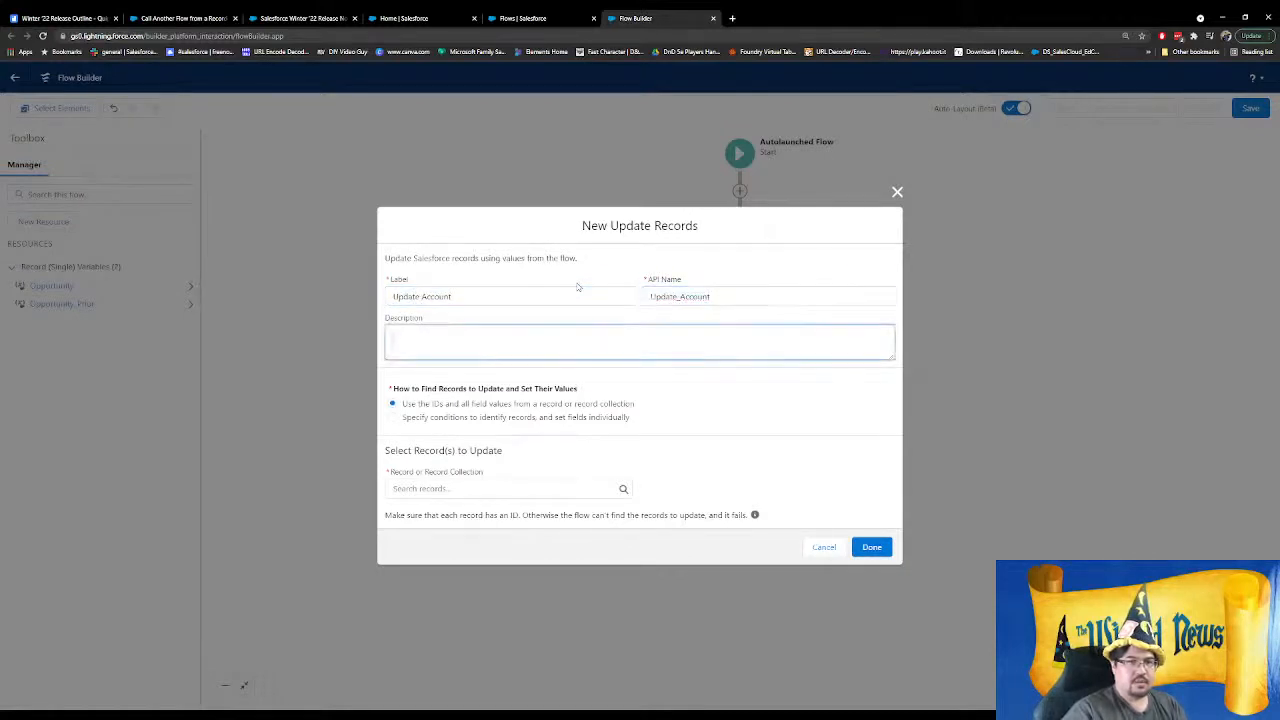
Describe the element as "Updates related Account" and have it find Account records by specified conditions with fields set individually
text(Updates related Accou)
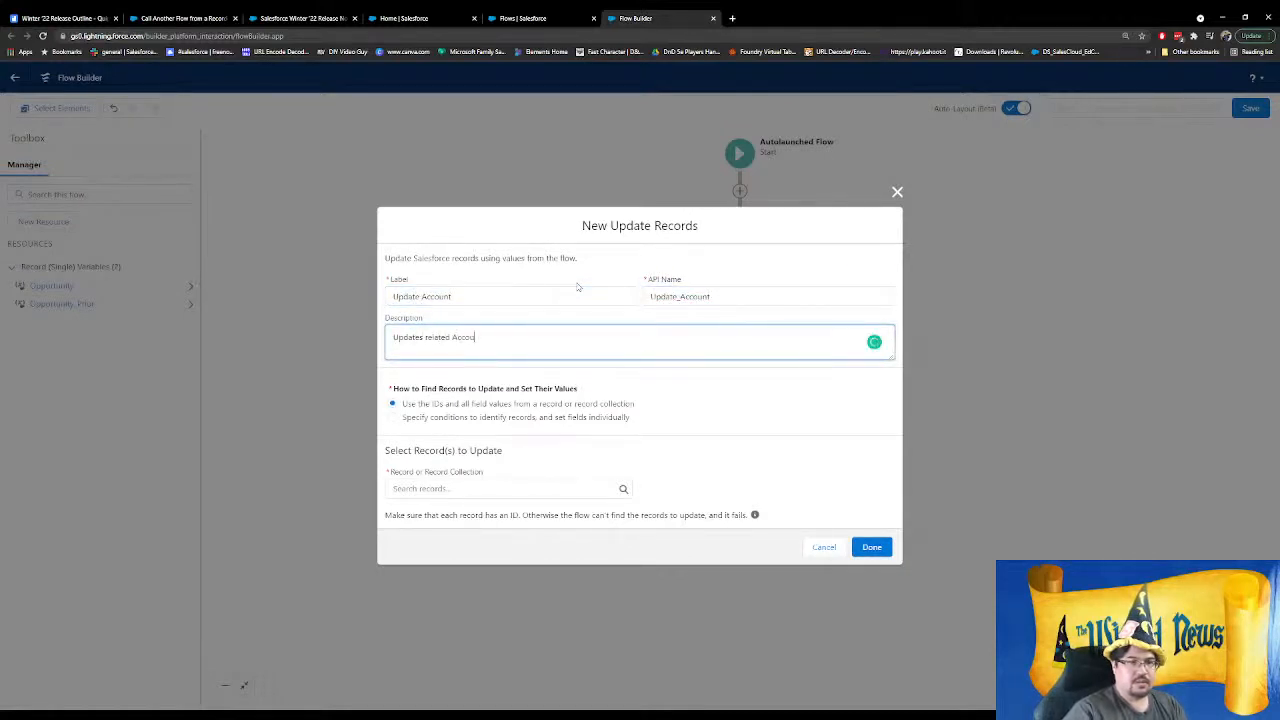
text(nt)
click(426, 418)
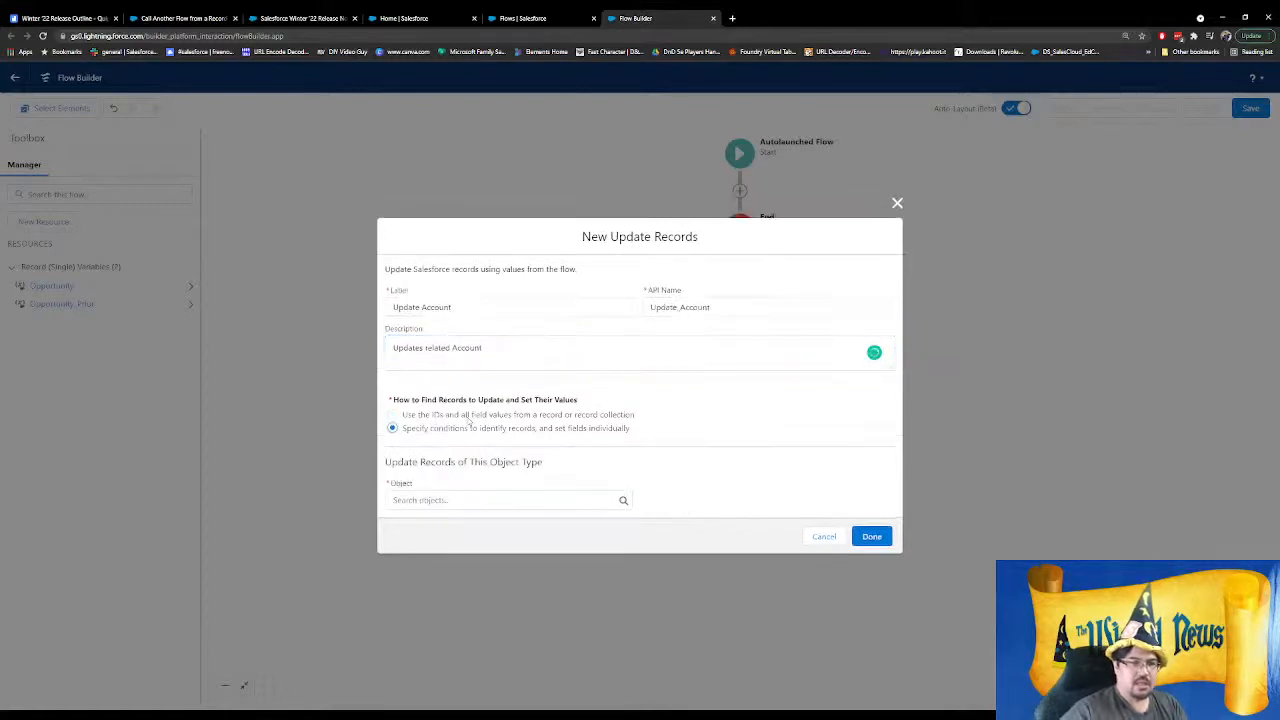
click(490, 497)
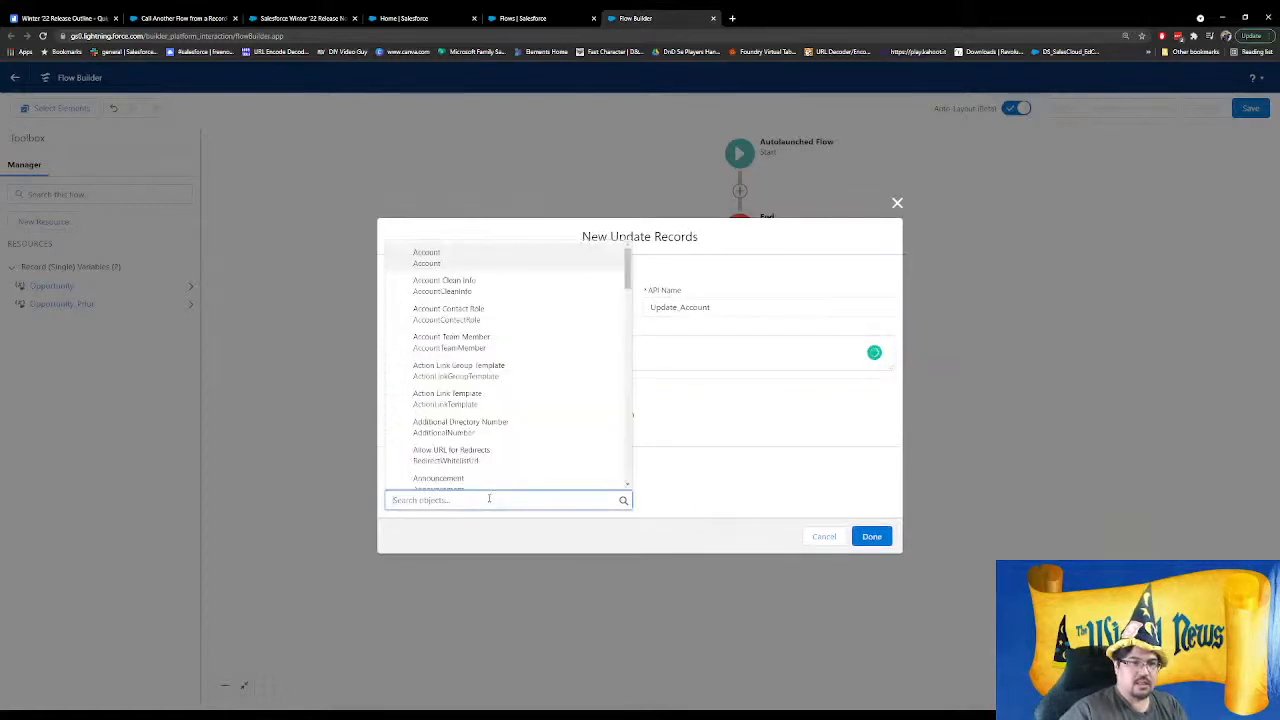
click(447, 258)
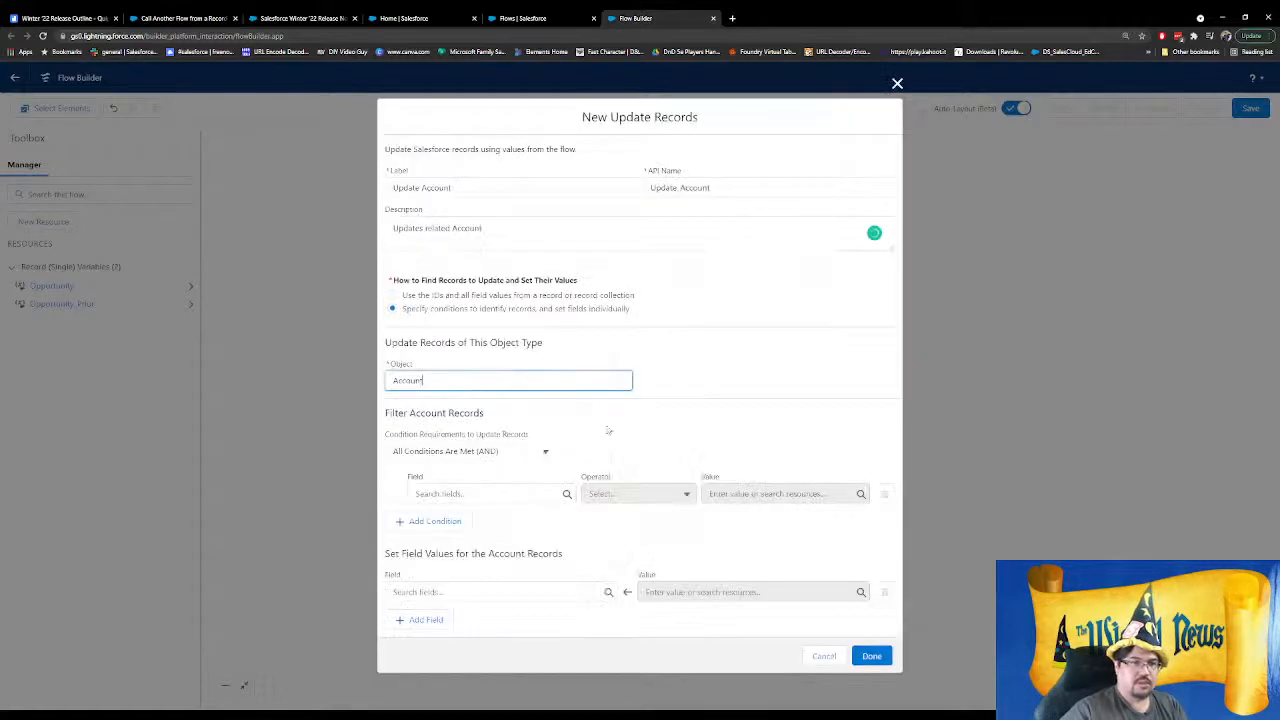
Filter the Account records so that Id equals the Opportunity variable's AccountId
click(494, 491)
text(id)
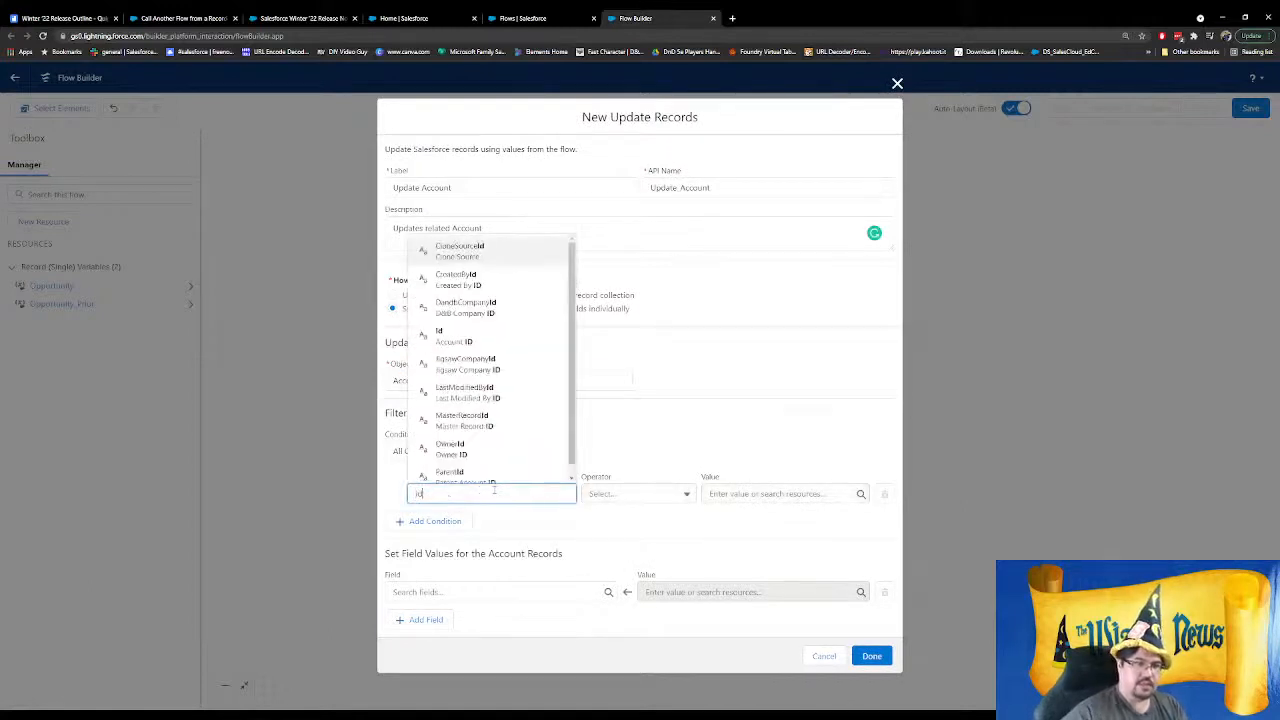
click(480, 306)
click(760, 494)
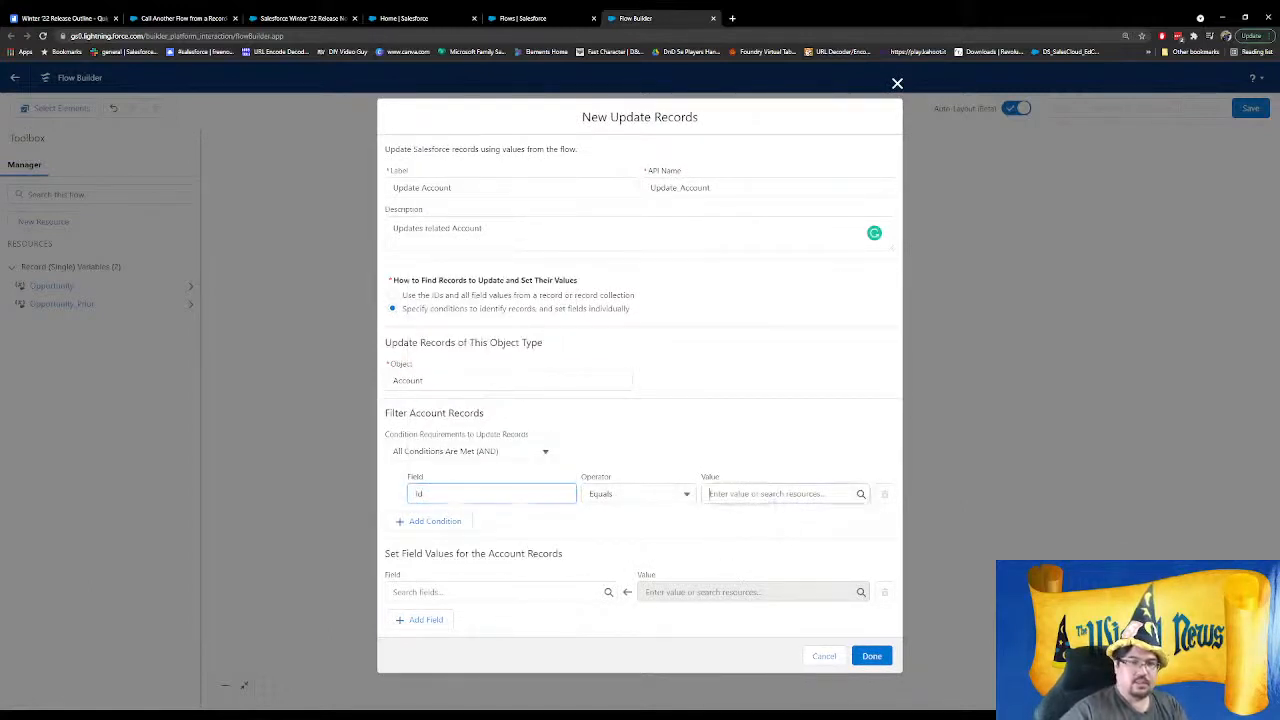
click(823, 402)
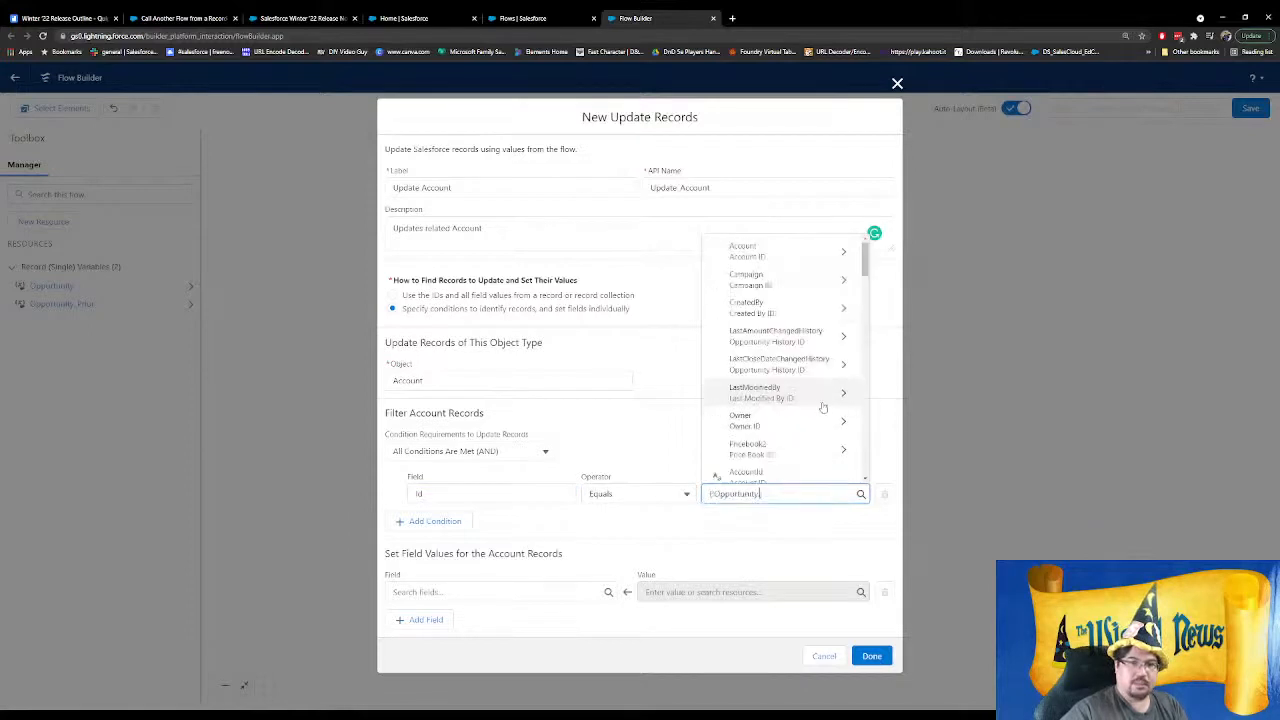
scroll(797, 422, down, 2)
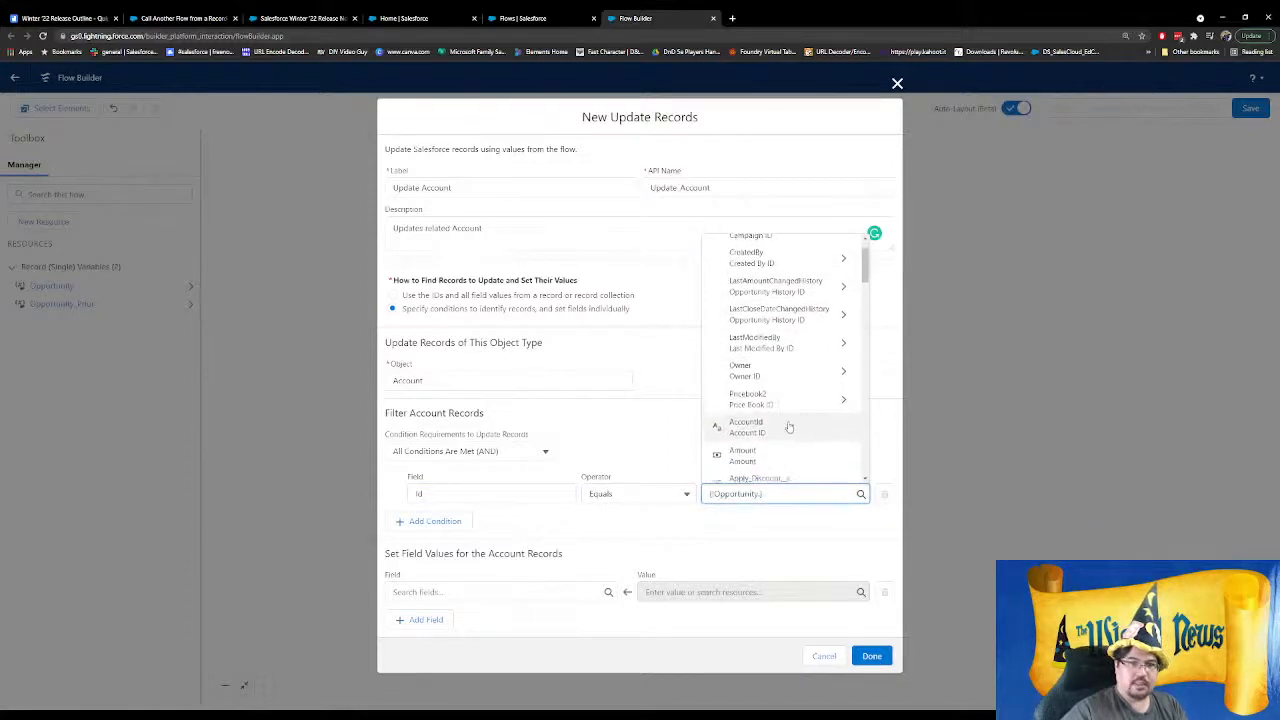
click(789, 426)
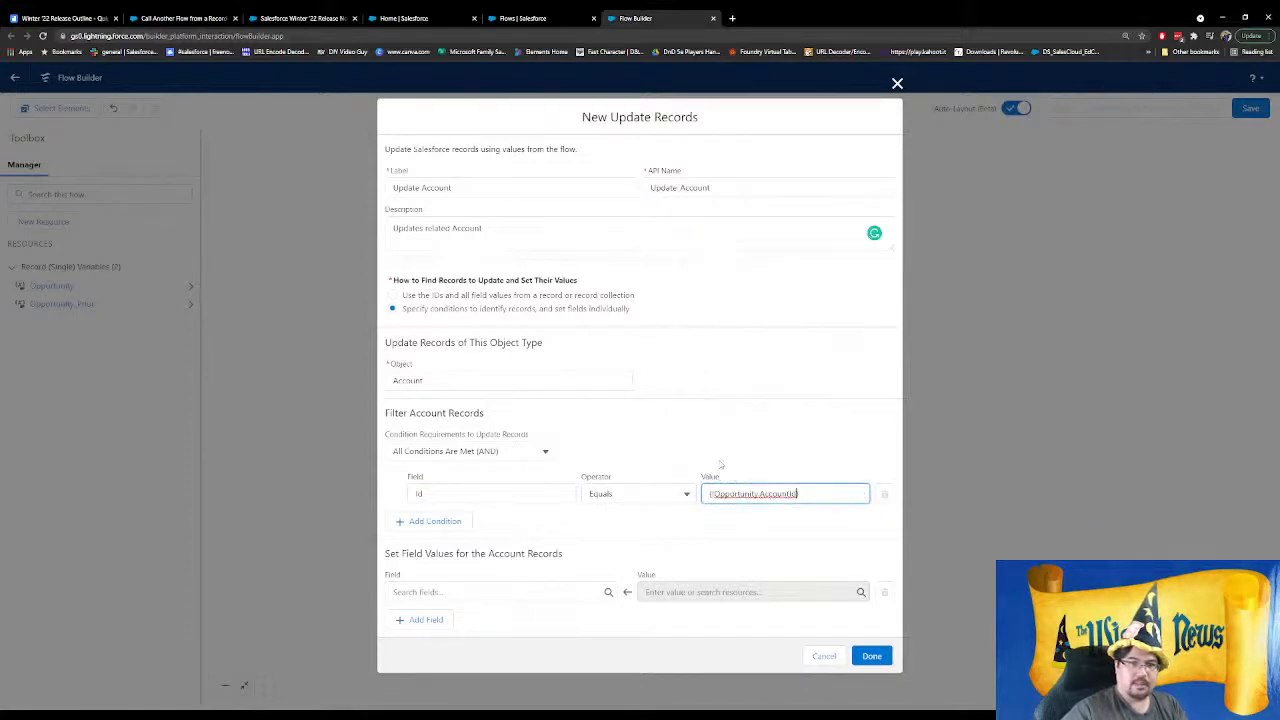
Set the Account's Type field to Customer - Direct in the update's field values
click(502, 591)
text(type)
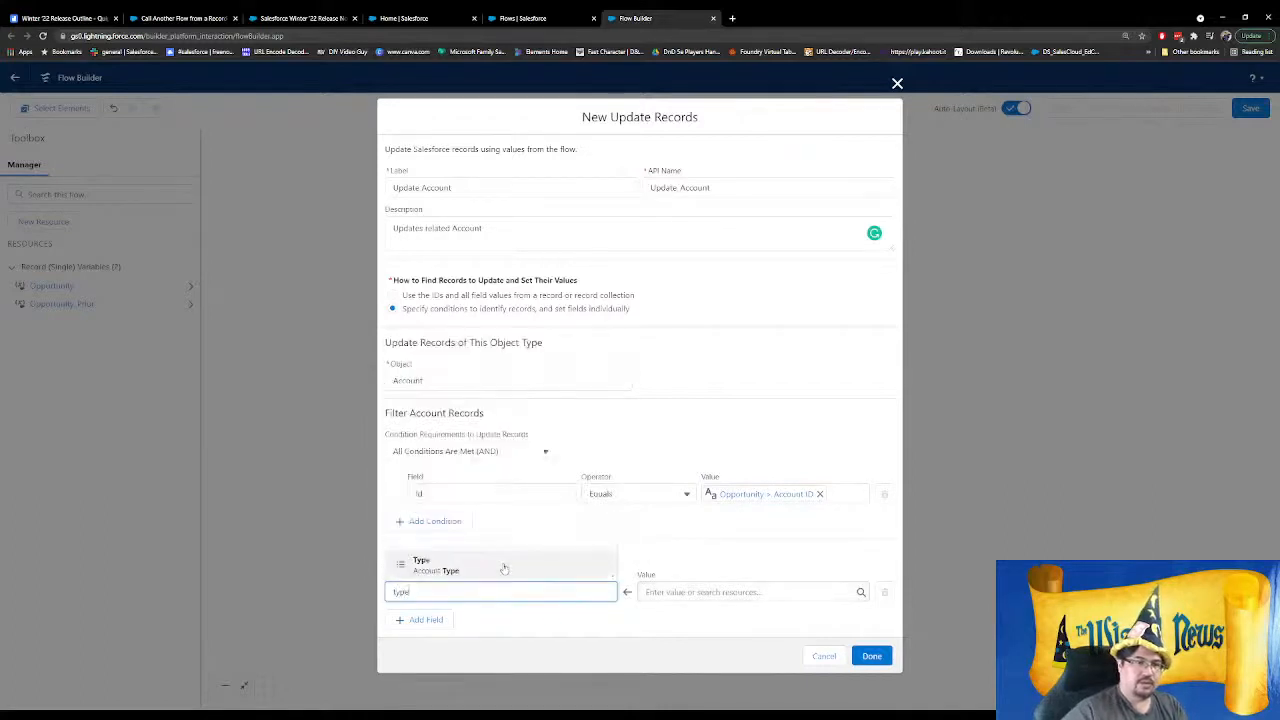
click(504, 568)
click(750, 592)
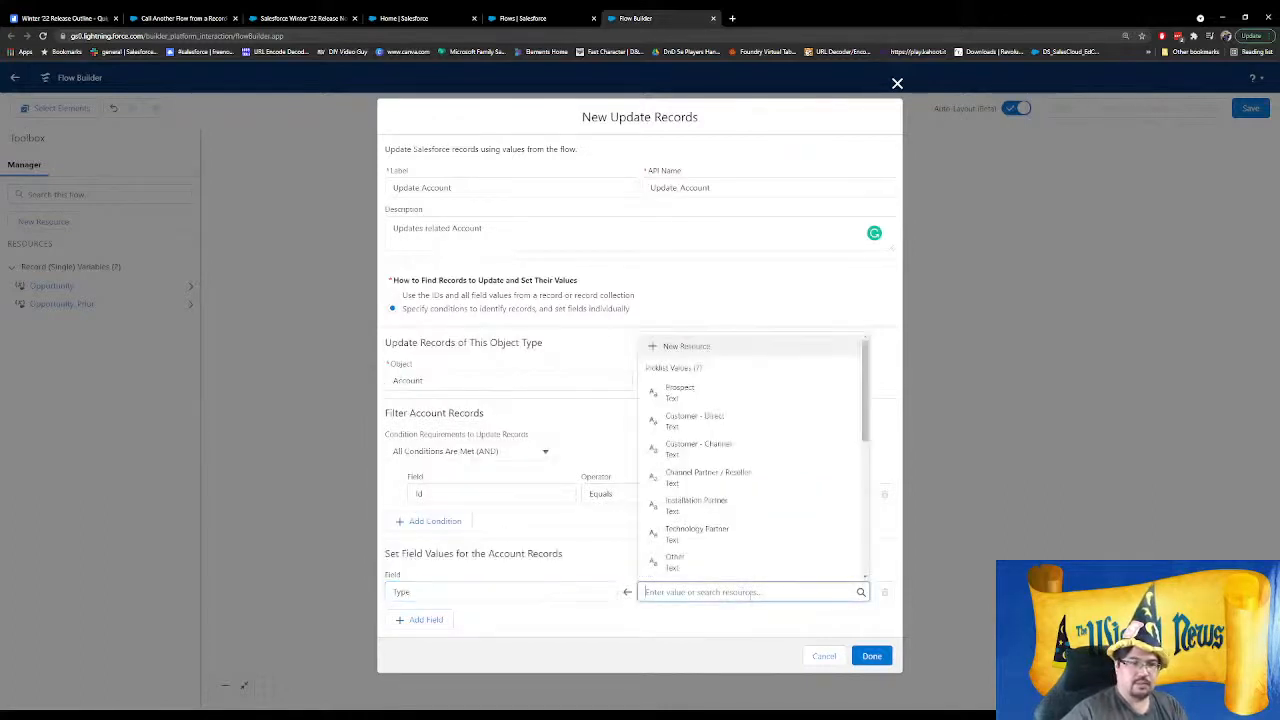
click(723, 418)
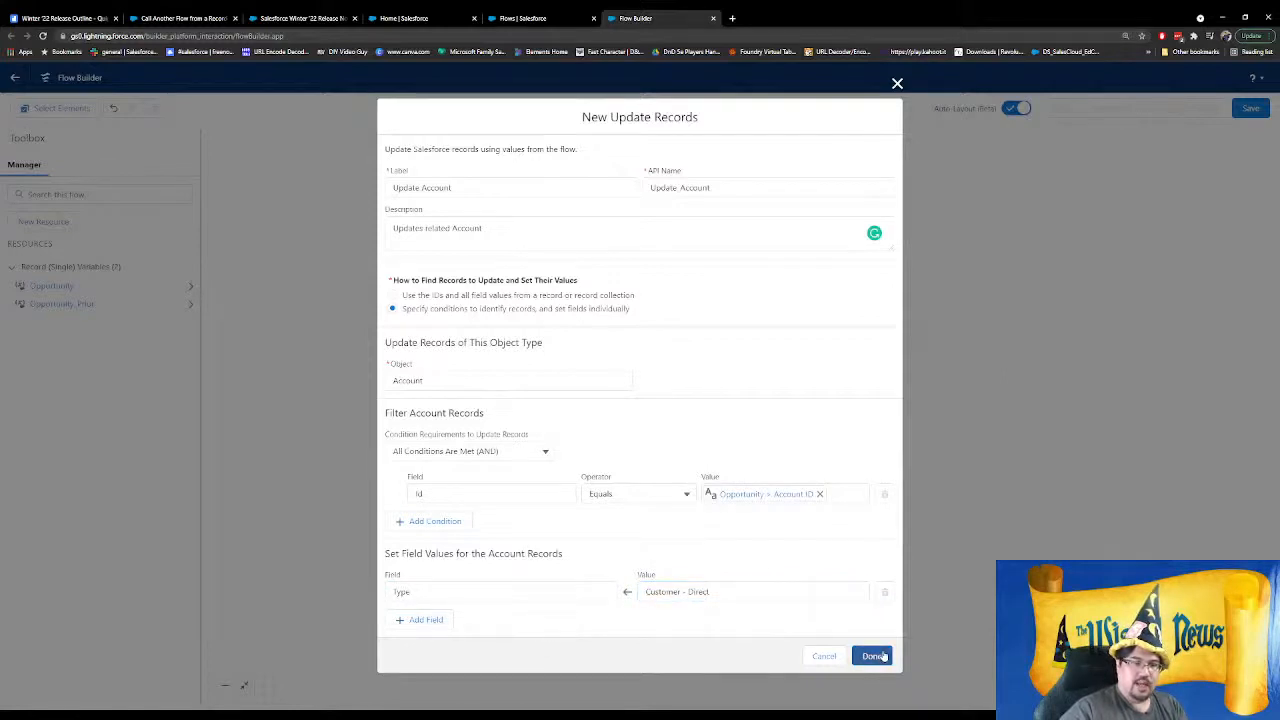
Add a second field row to the Account field values and choose the Description field for it
click(420, 620)
click(528, 622)
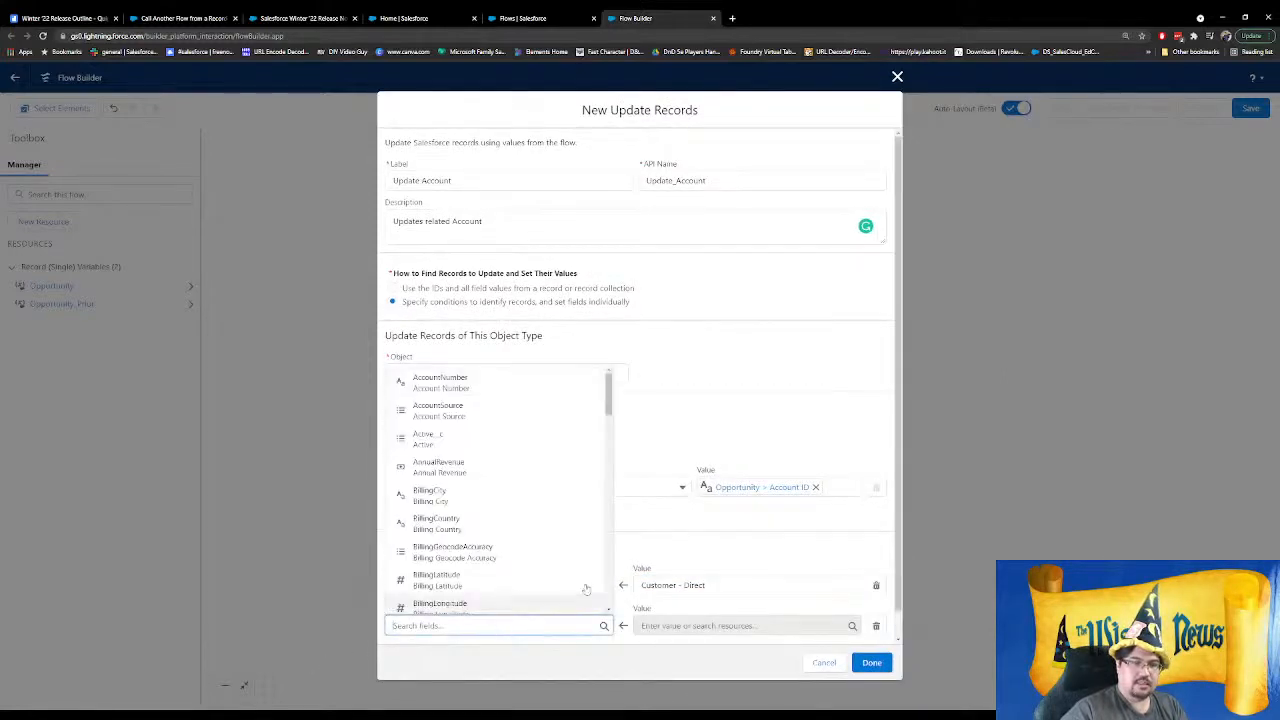
scroll(540, 452, down, 3)
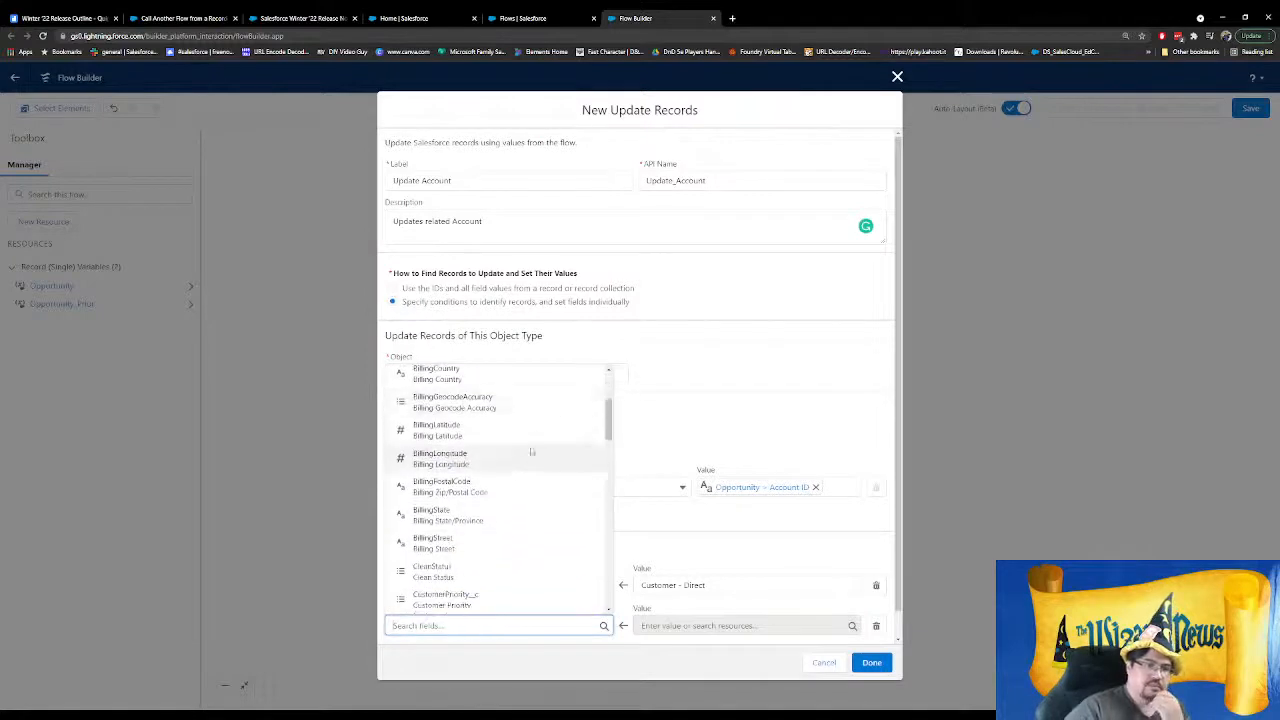
scroll(532, 452, down, 10)
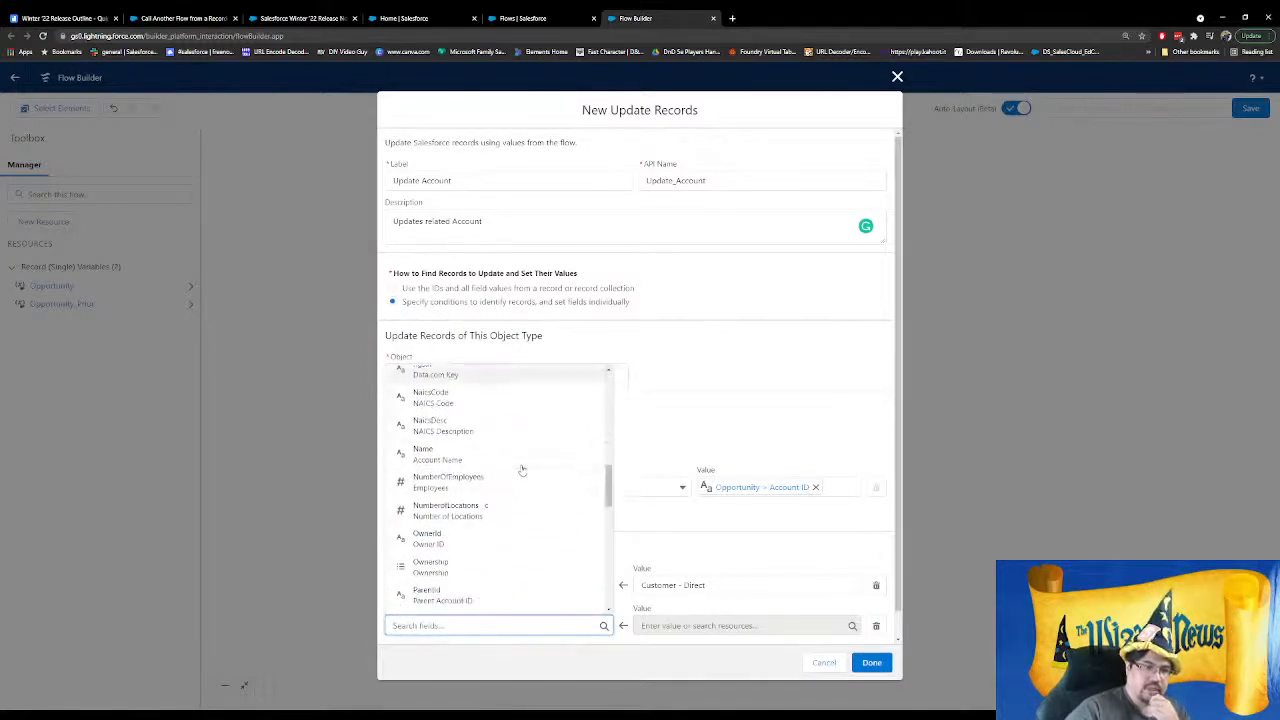
scroll(521, 470, down, 4)
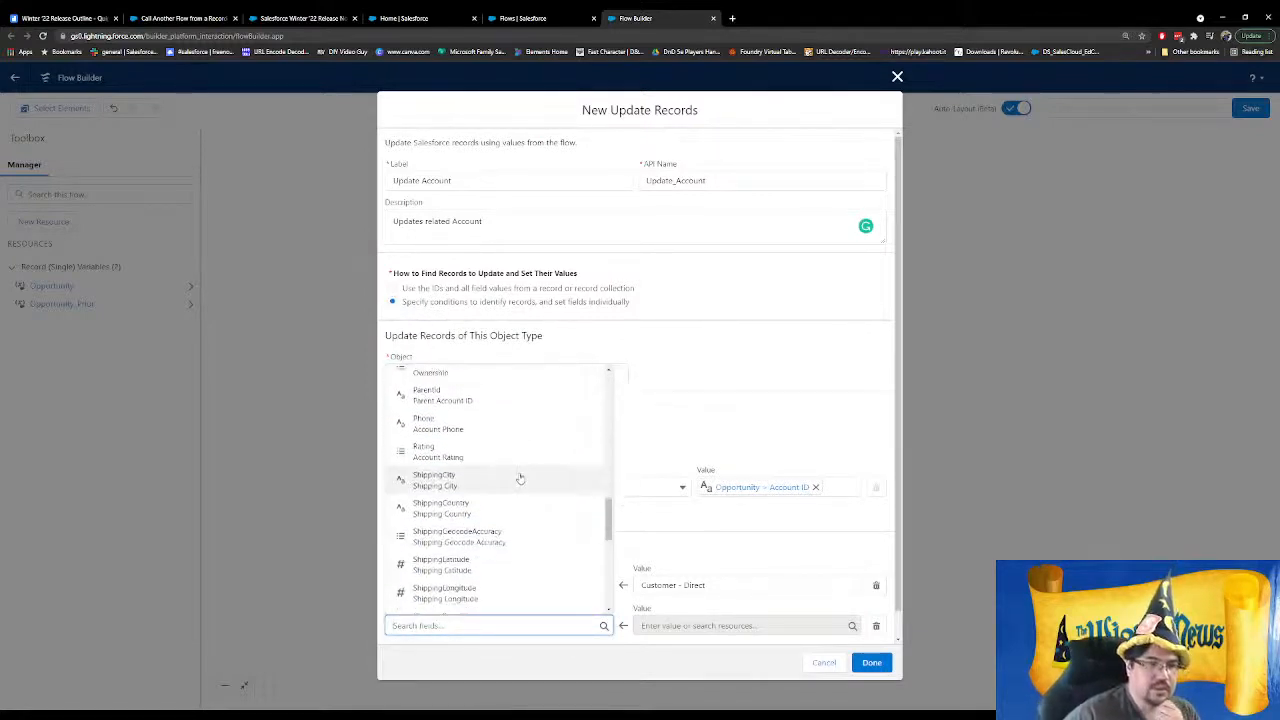
scroll(520, 479, down, 8)
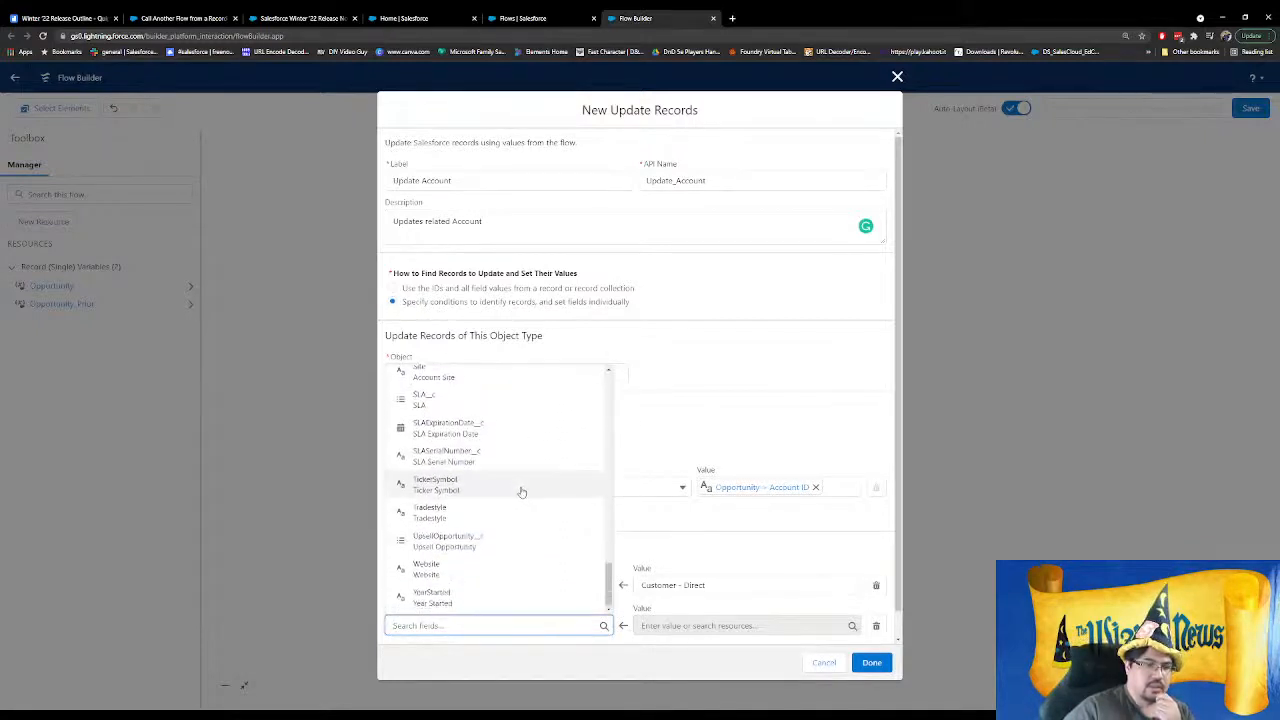
scroll(509, 549, up, 3)
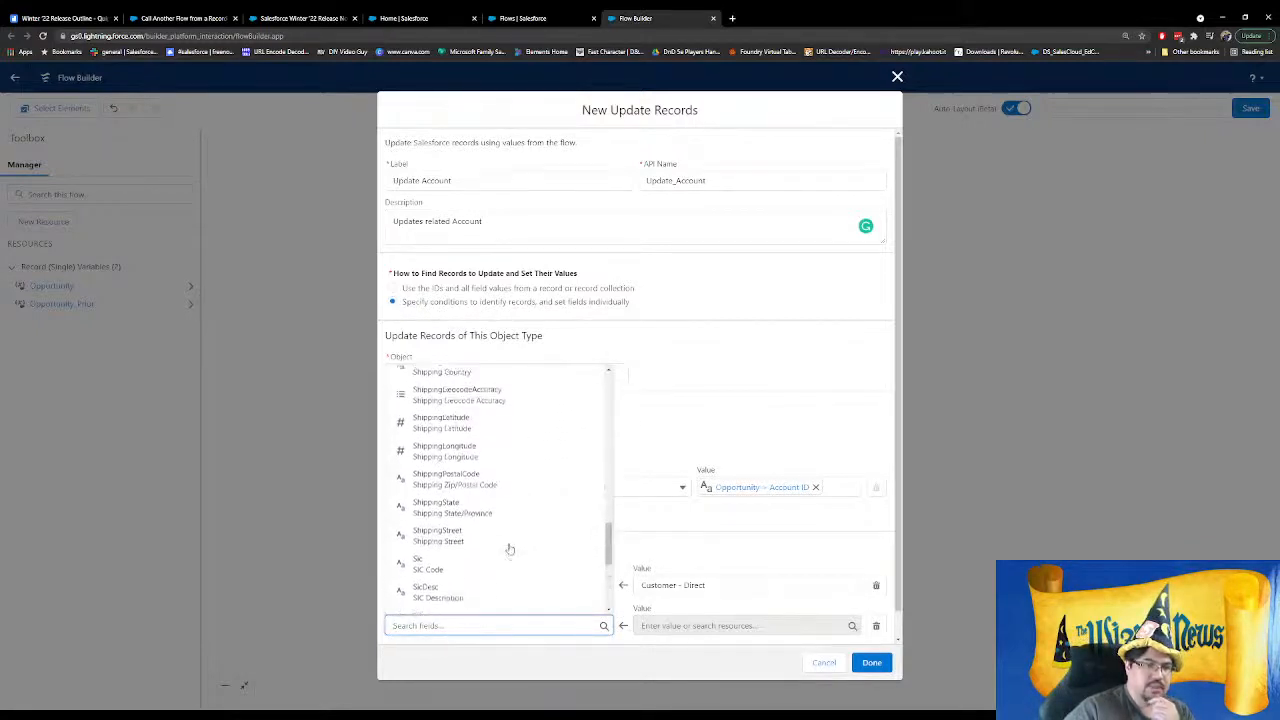
scroll(509, 549, up, 6)
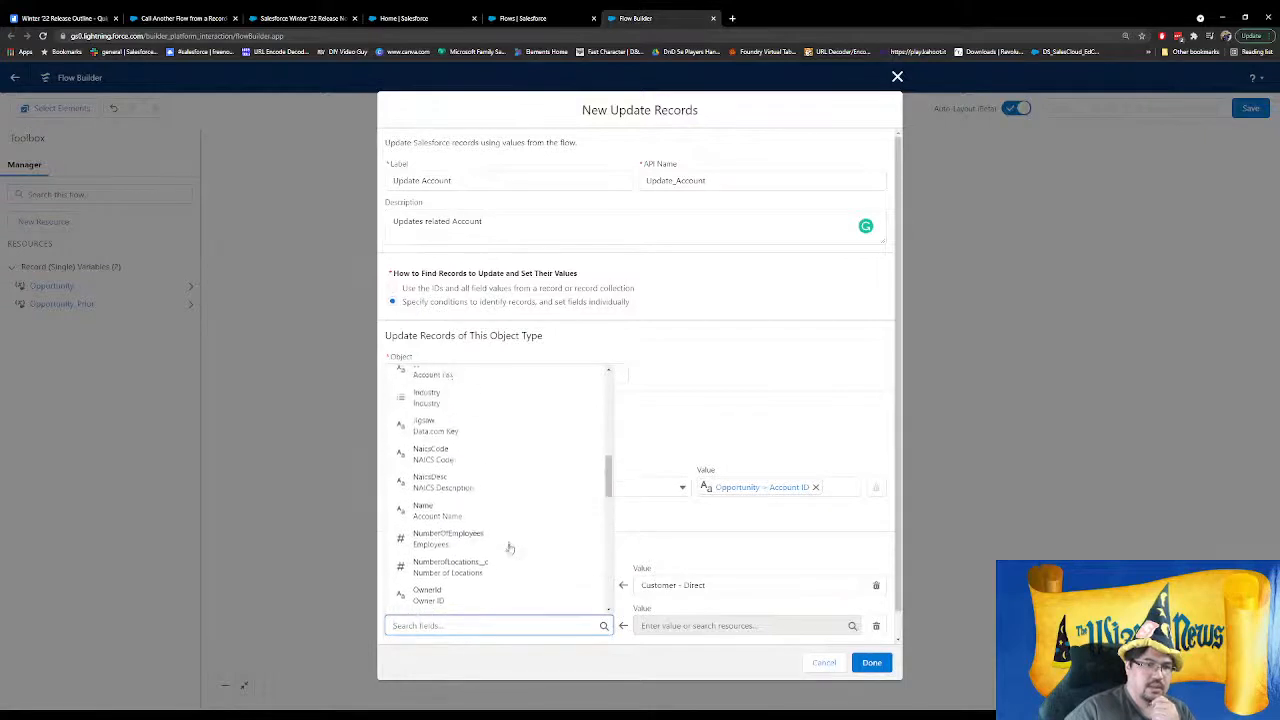
scroll(509, 549, up, 3)
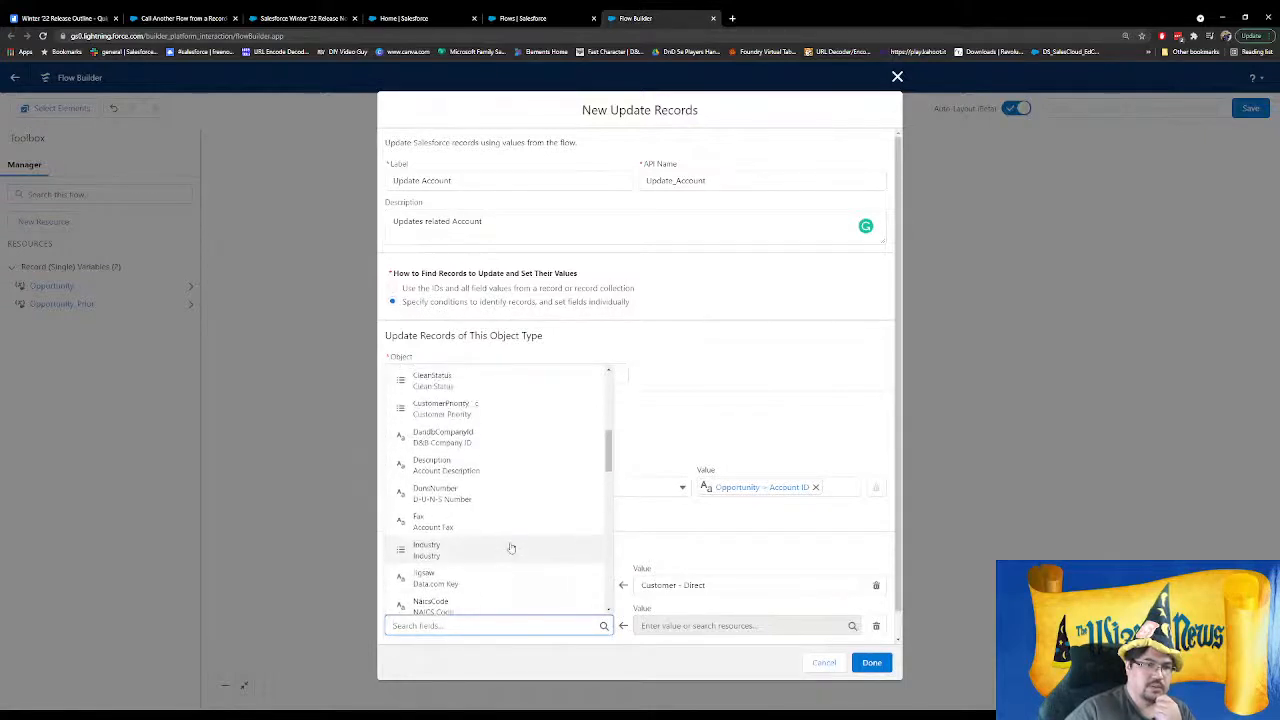
scroll(510, 550, up, 3)
click(503, 557)
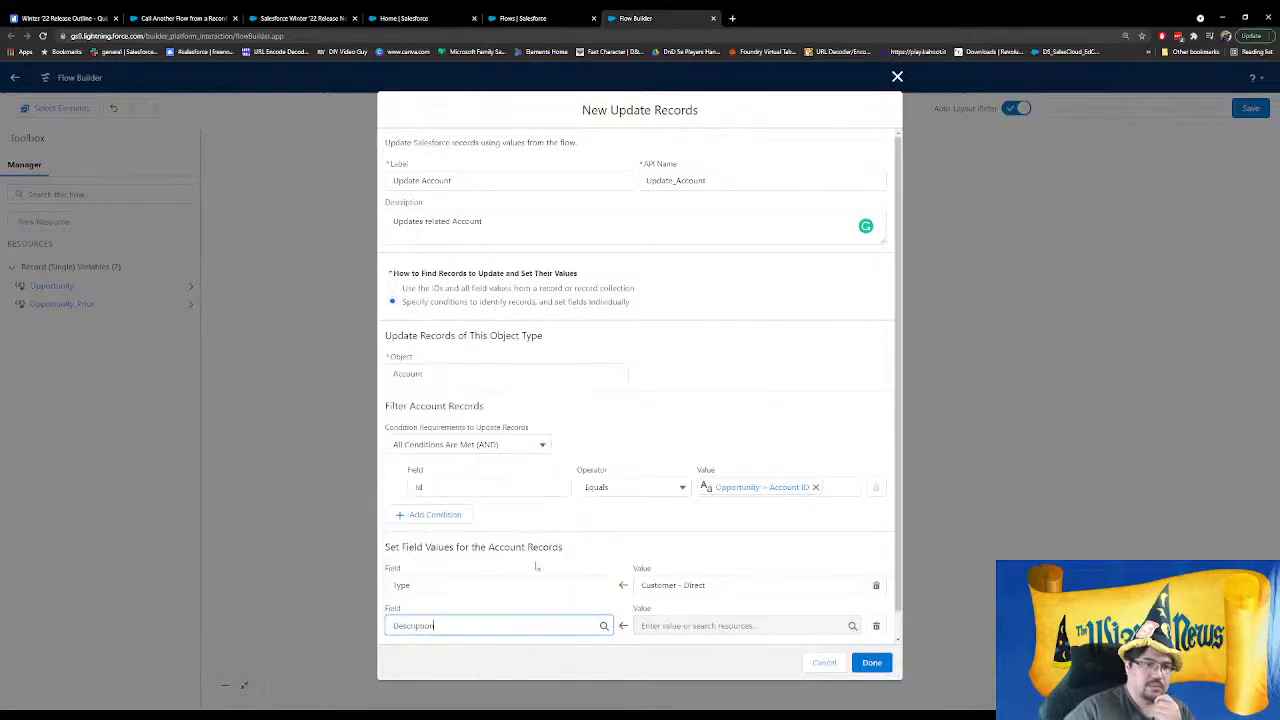
Set the Description value to "Became a new customer" and finish the Update Account element
click(714, 625)
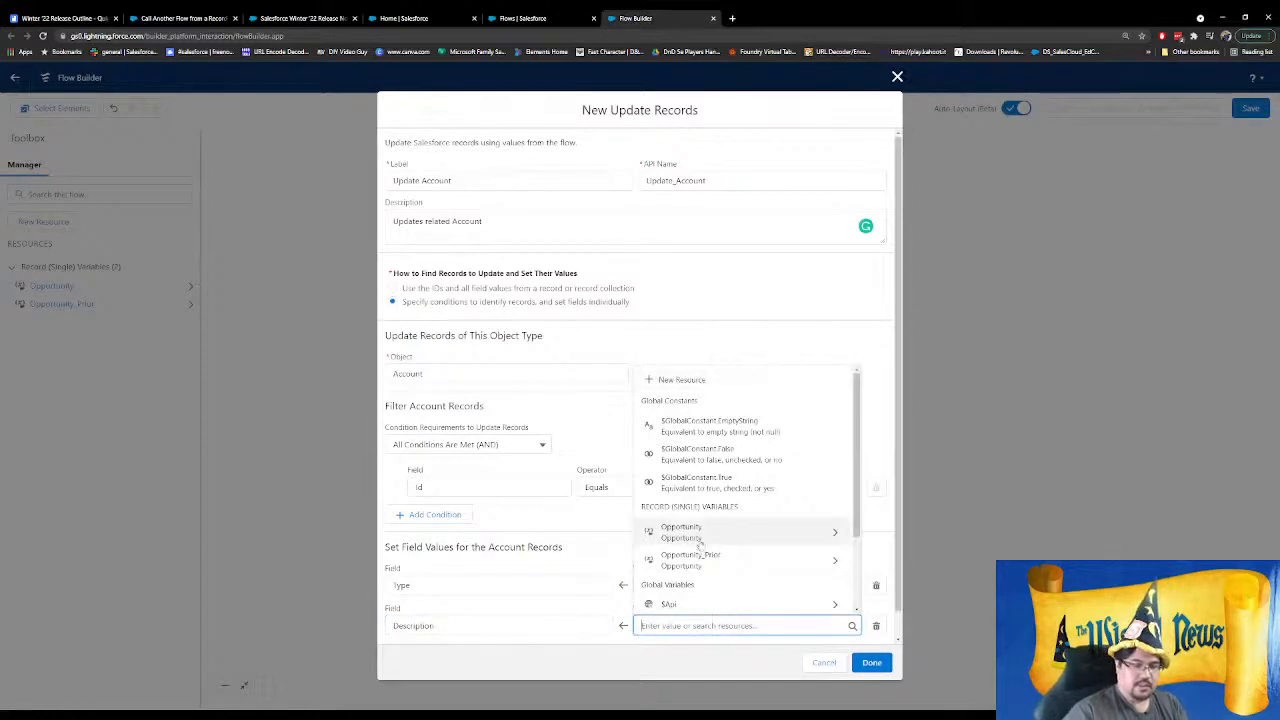
text(Became a new custom)
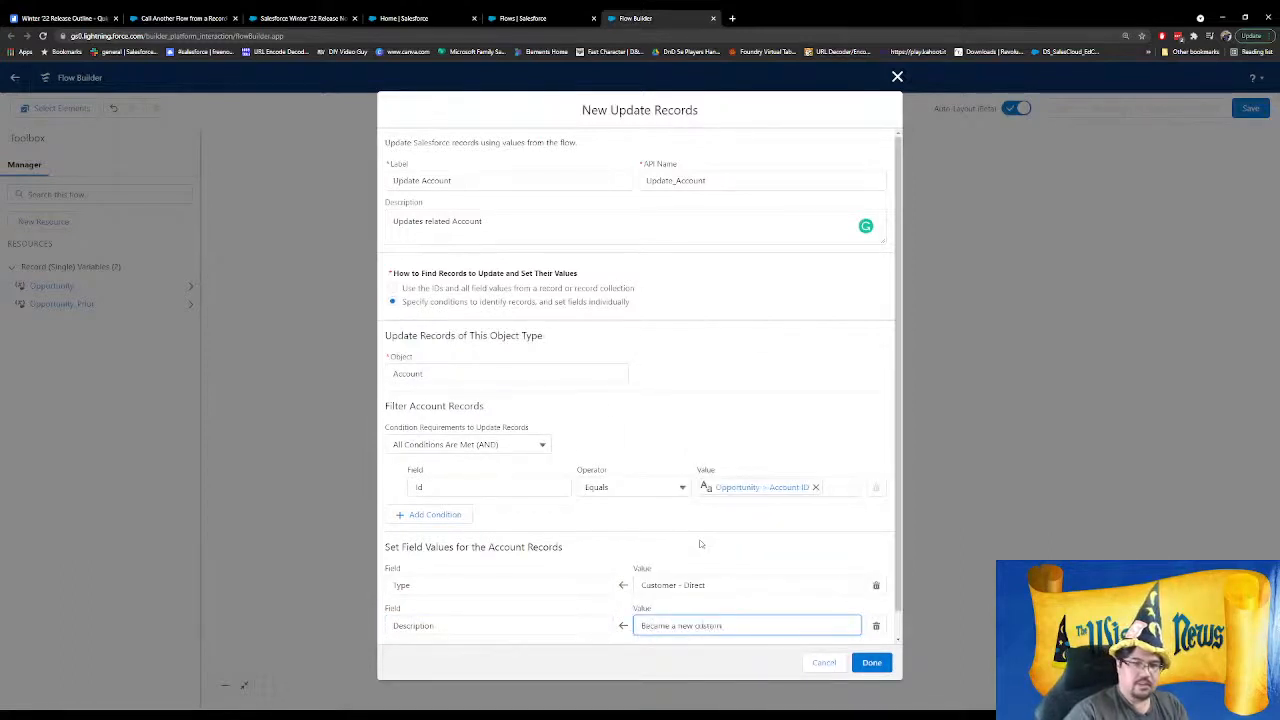
text(ers)
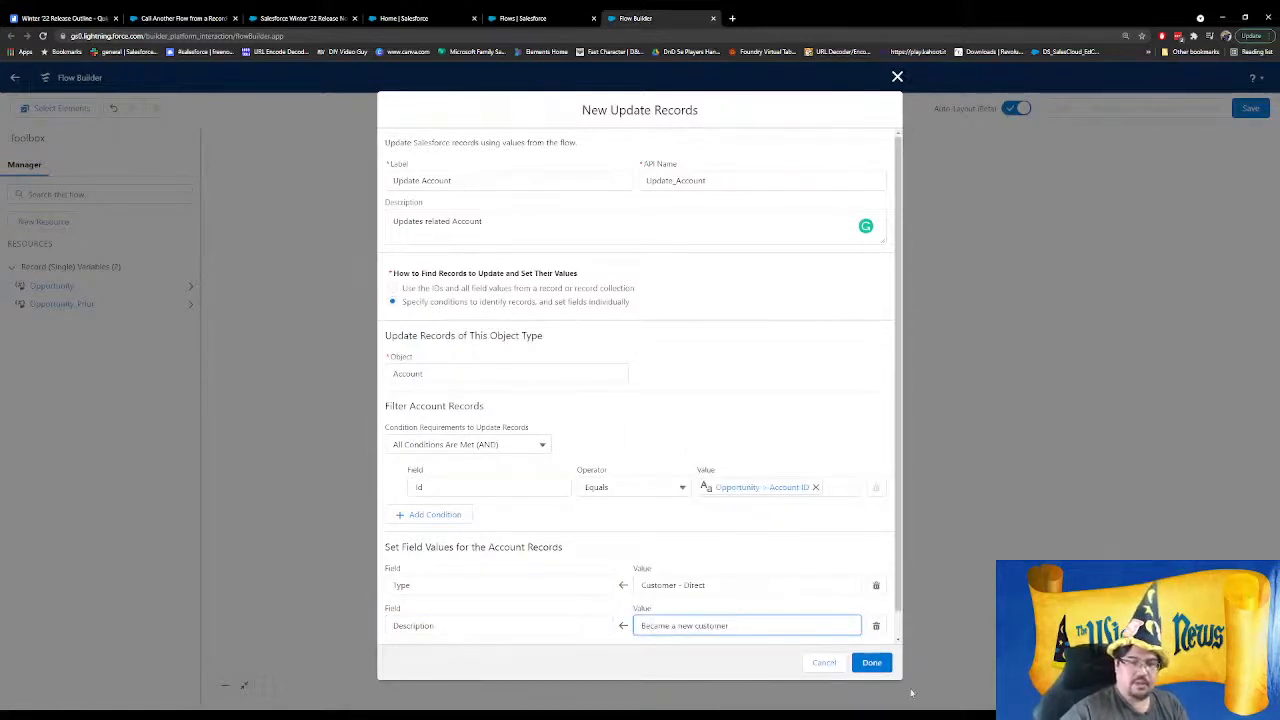
click(871, 662)
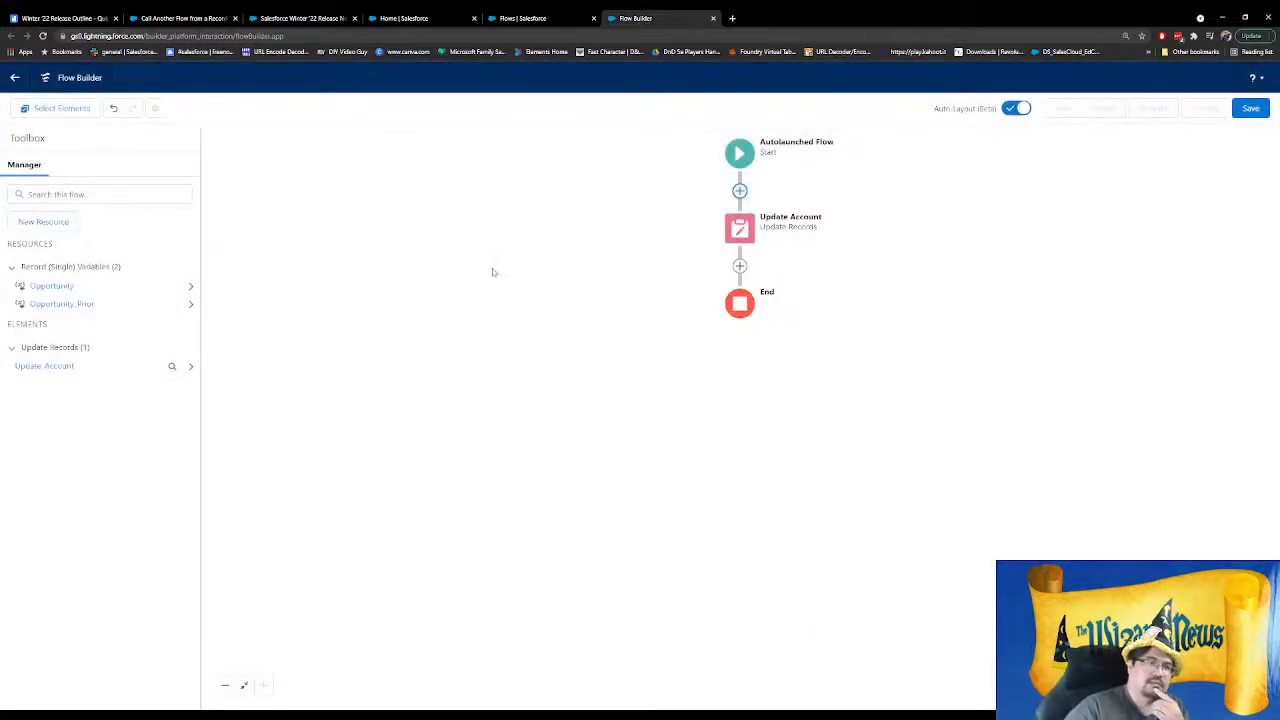
Add an Action element after Update Account, using the Opportunity - Closed Won Notification email alert
click(739, 265)
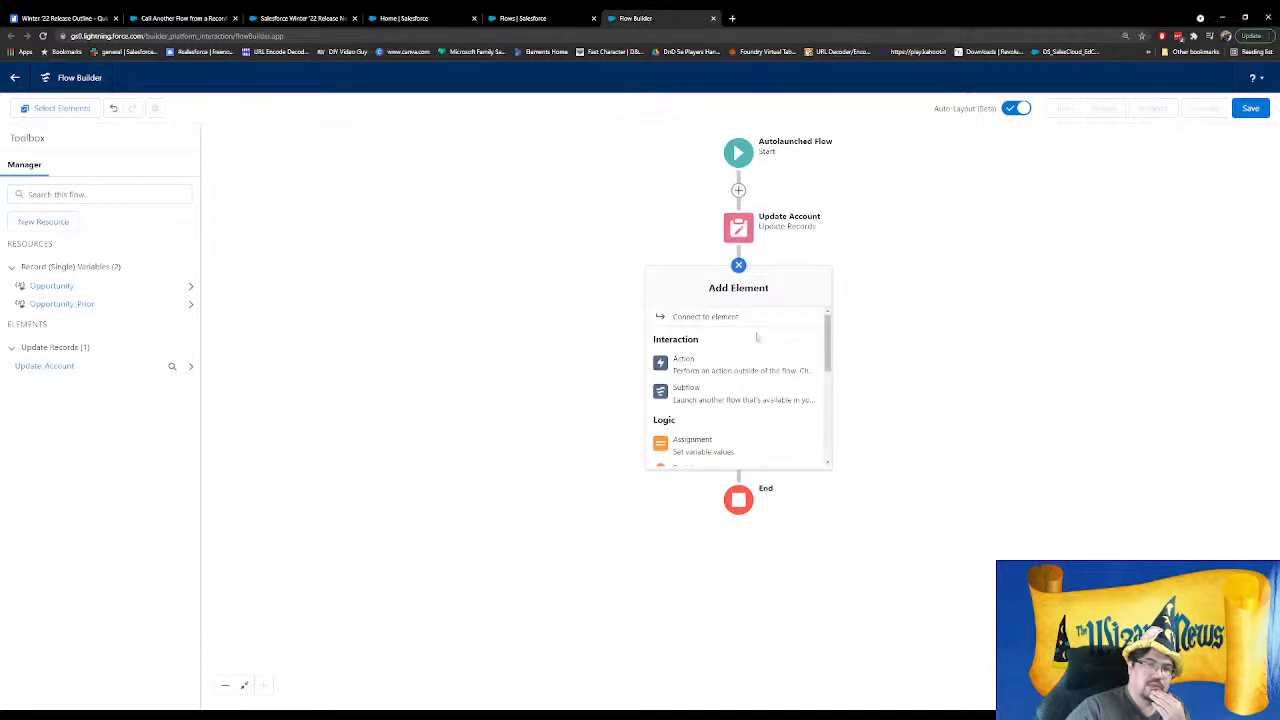
scroll(752, 345, down, 2)
scroll(737, 372, down, 4)
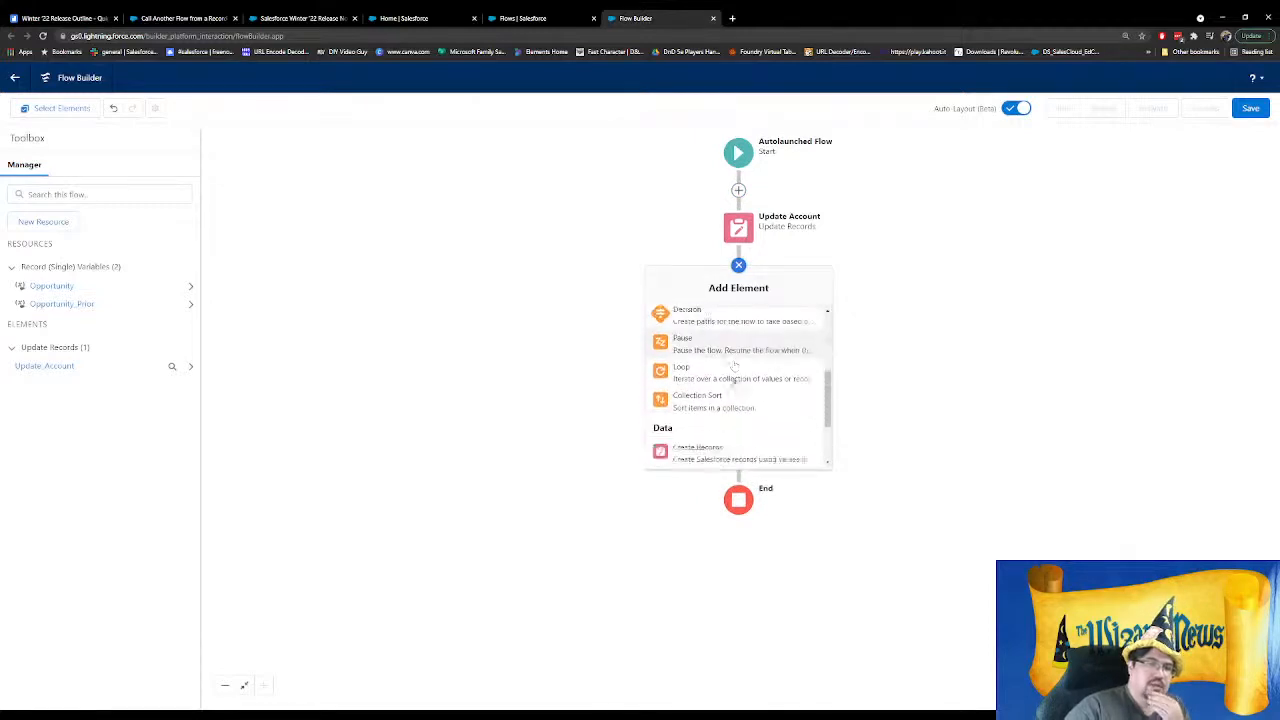
scroll(728, 382, up, 3)
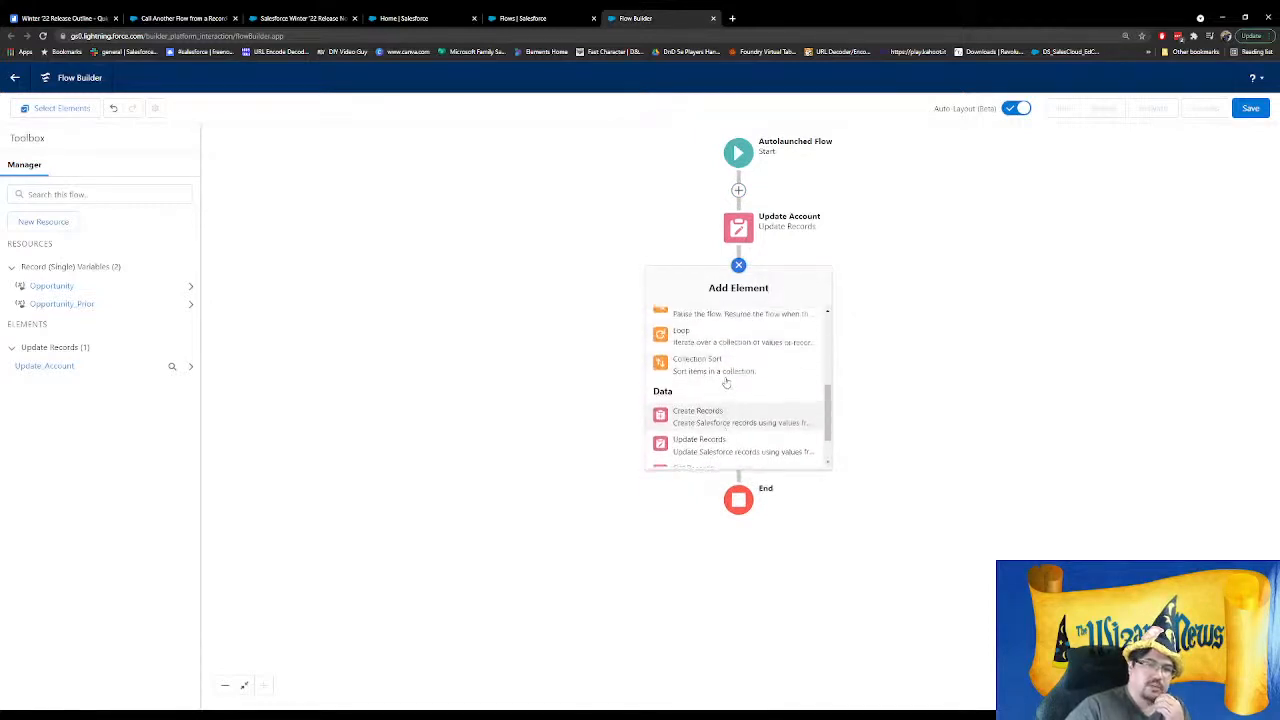
scroll(733, 386, down, 3)
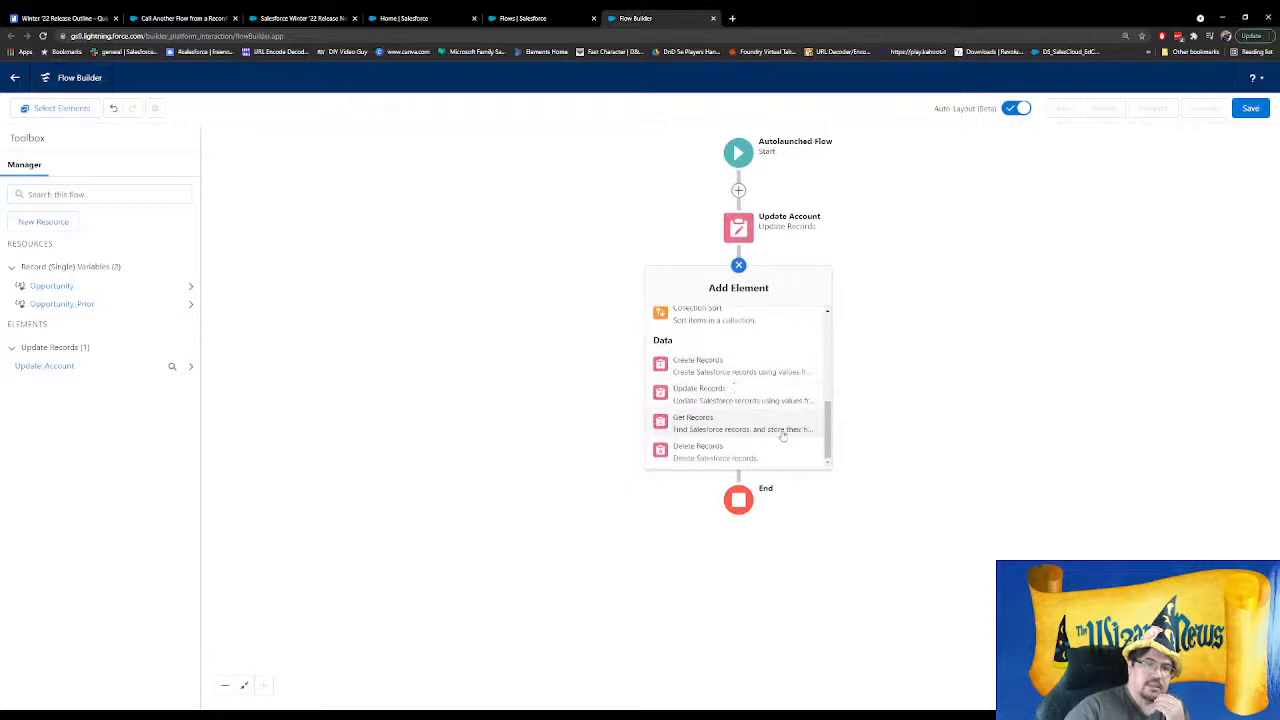
scroll(769, 436, up, 8)
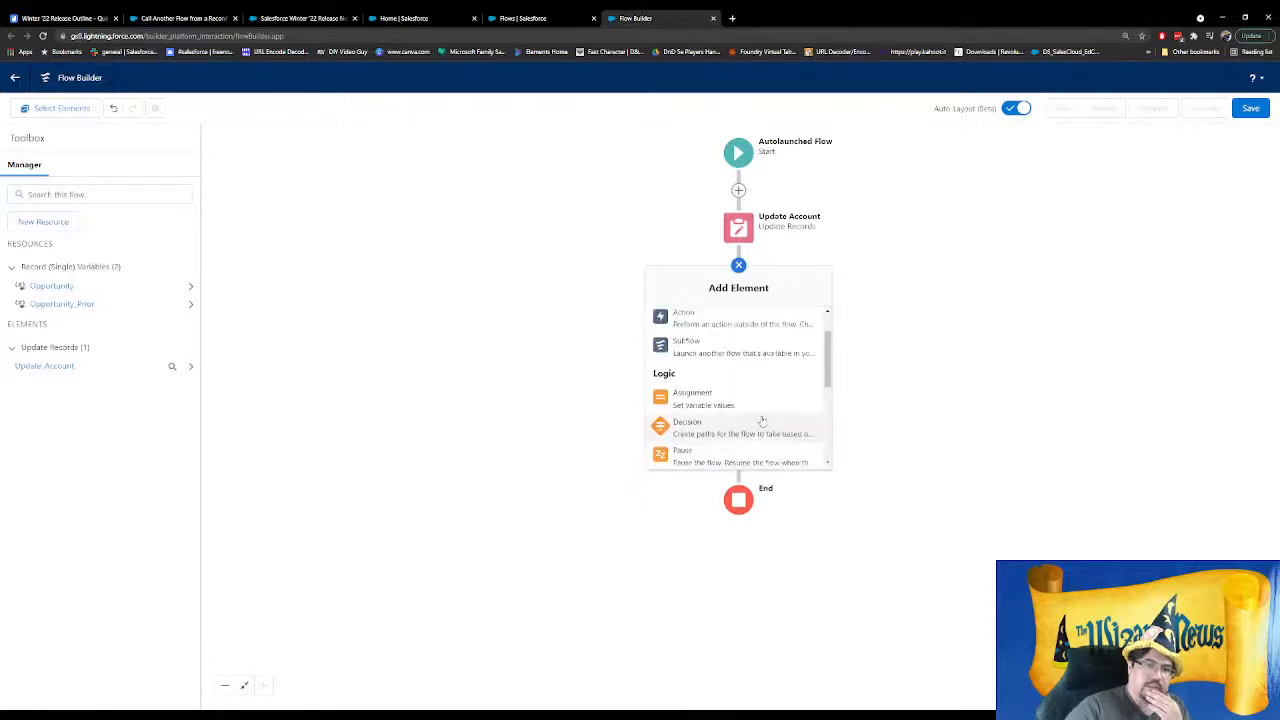
click(733, 372)
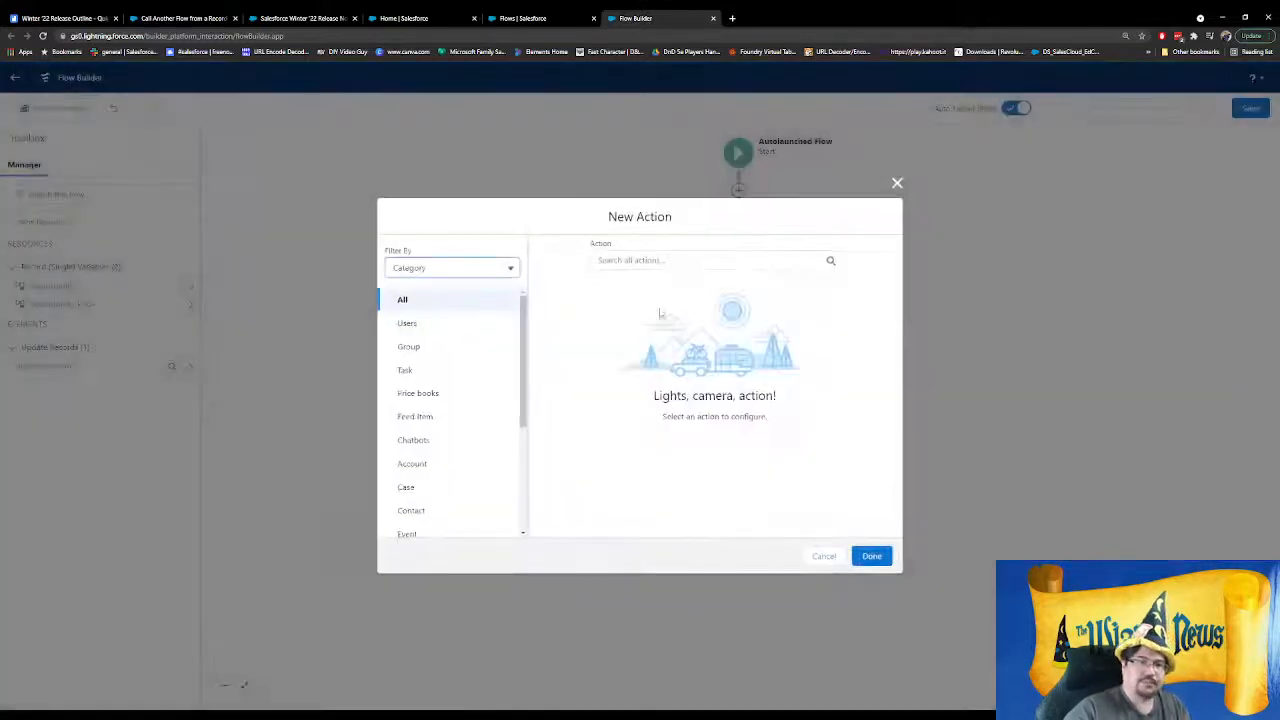
click(610, 254)
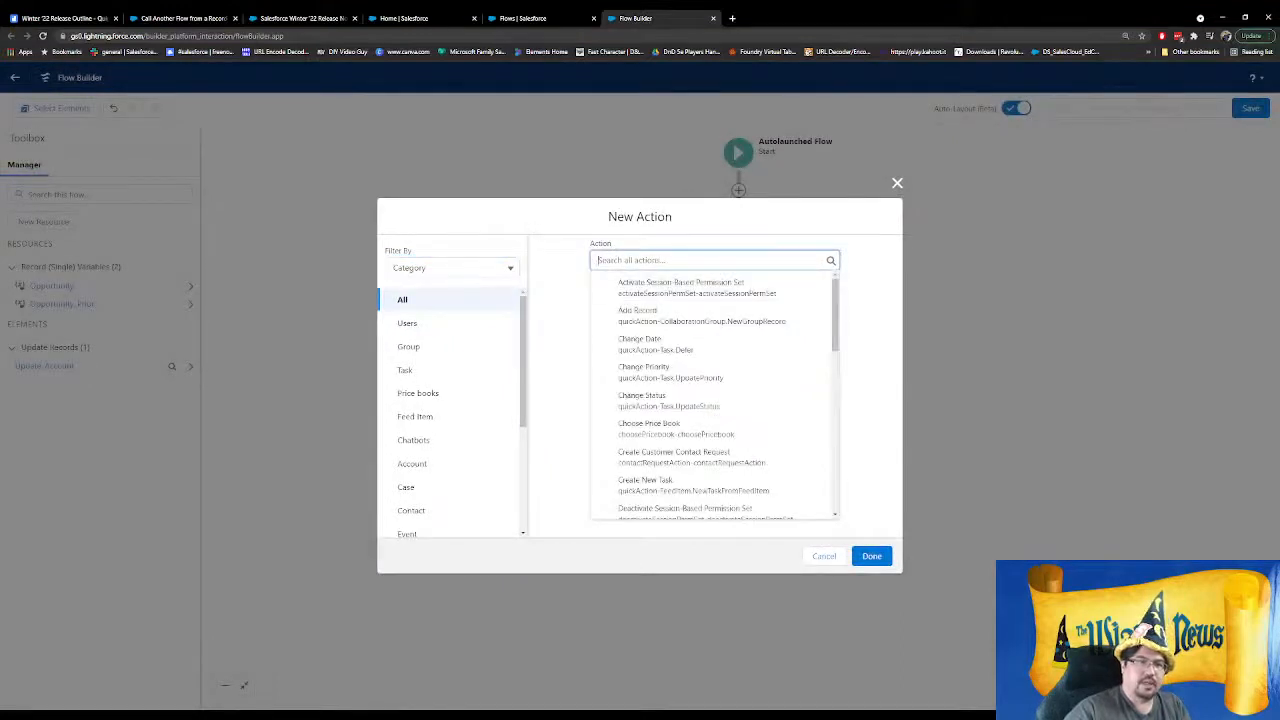
text(email)
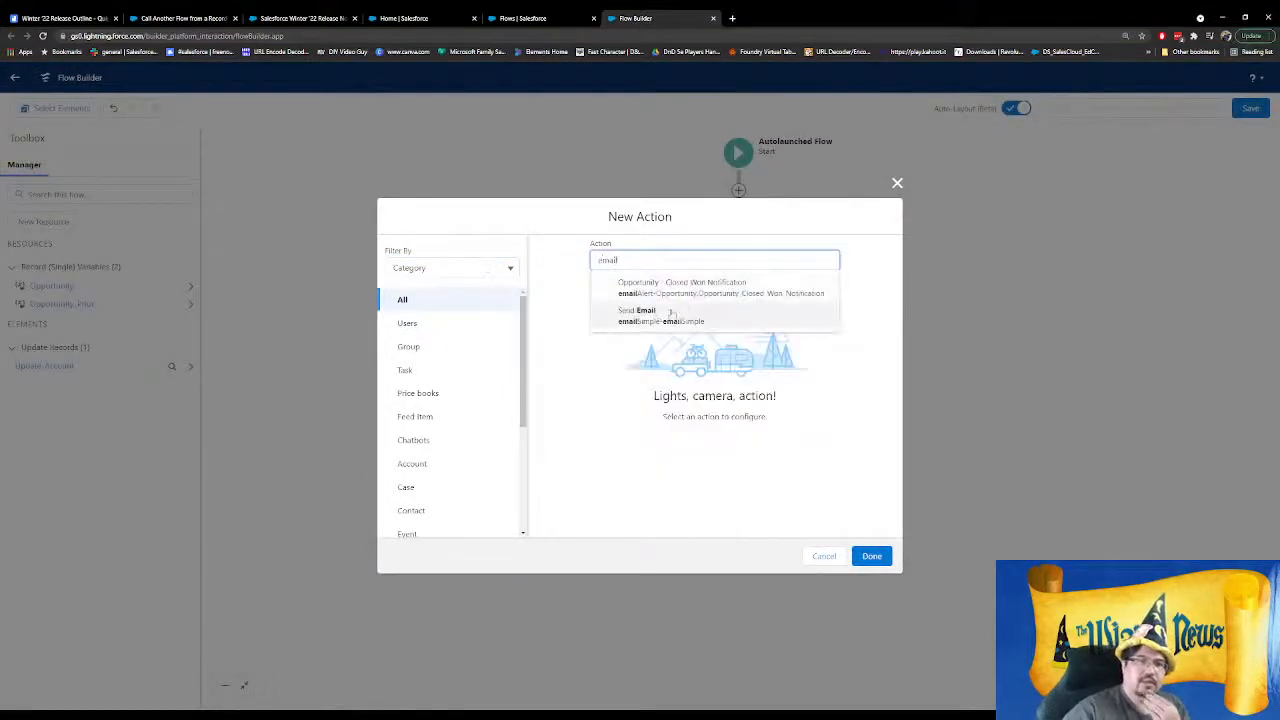
click(700, 284)
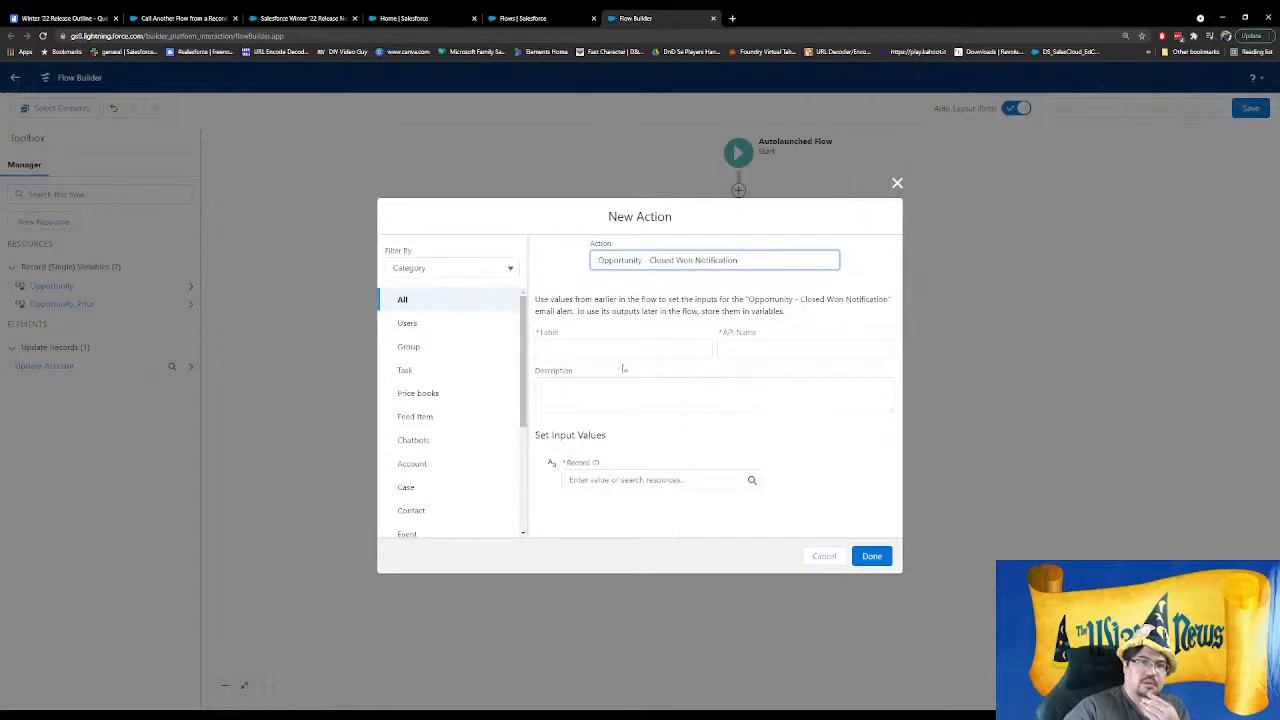
Label the email alert action Closed Won Notification, with the matching API name
click(596, 347)
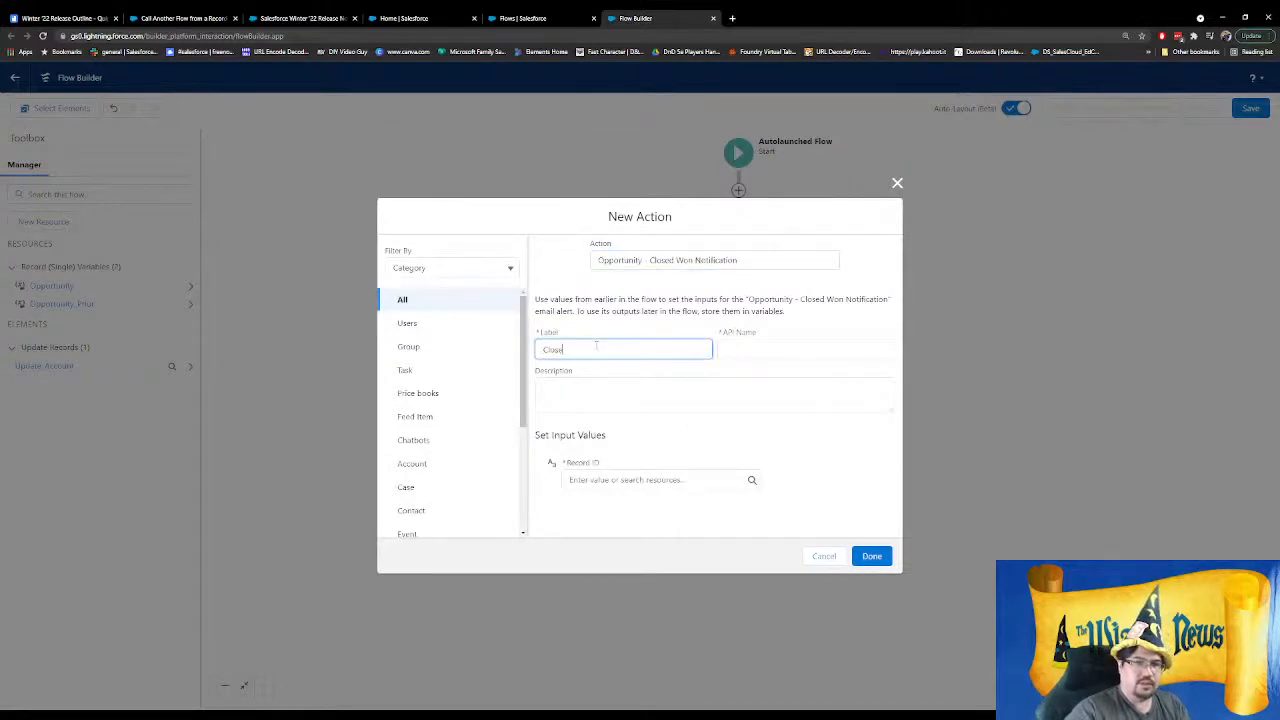
text(Closed Won Notification)
key(Tab)
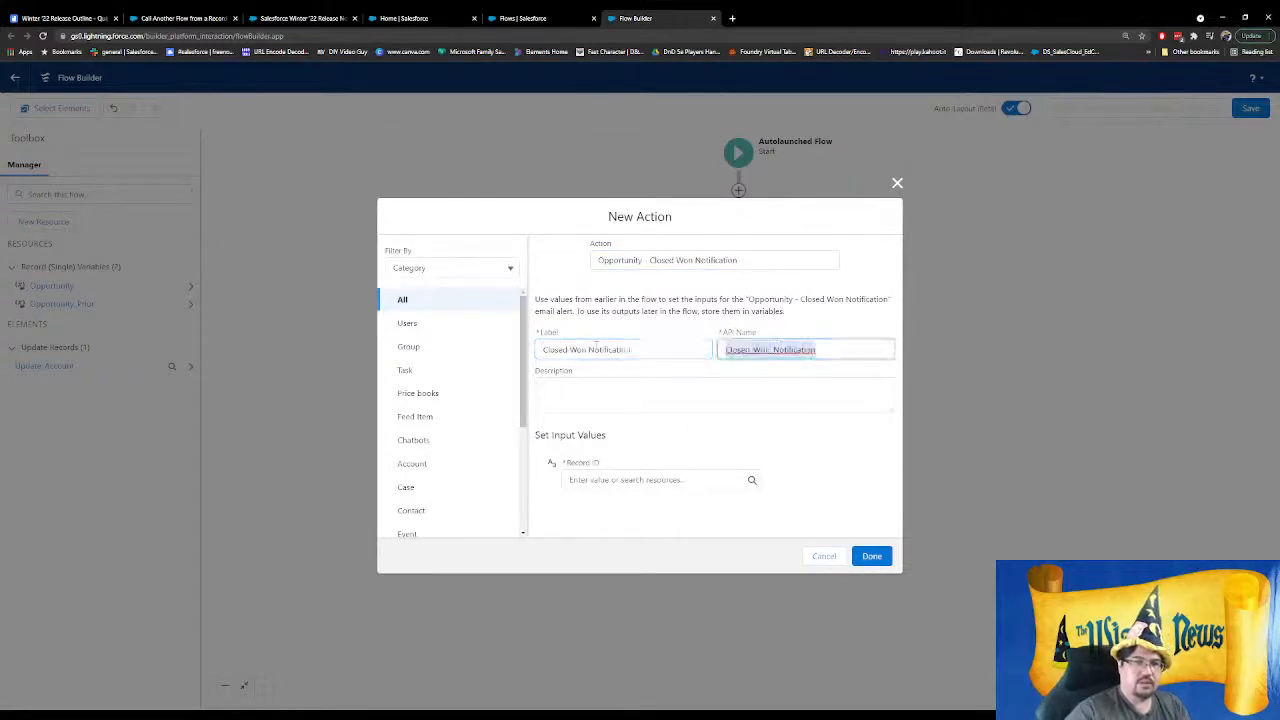
Set the action's Record ID input to the Id field of the Opportunity variable
click(668, 481)
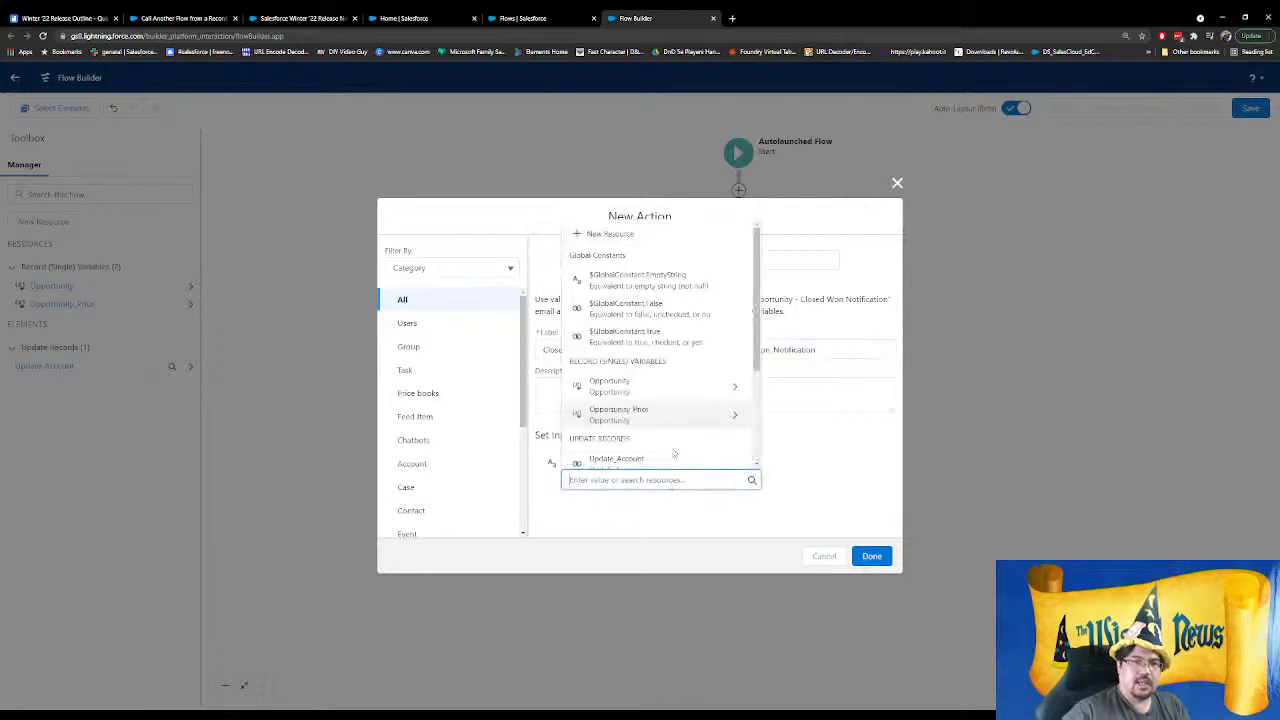
click(689, 388)
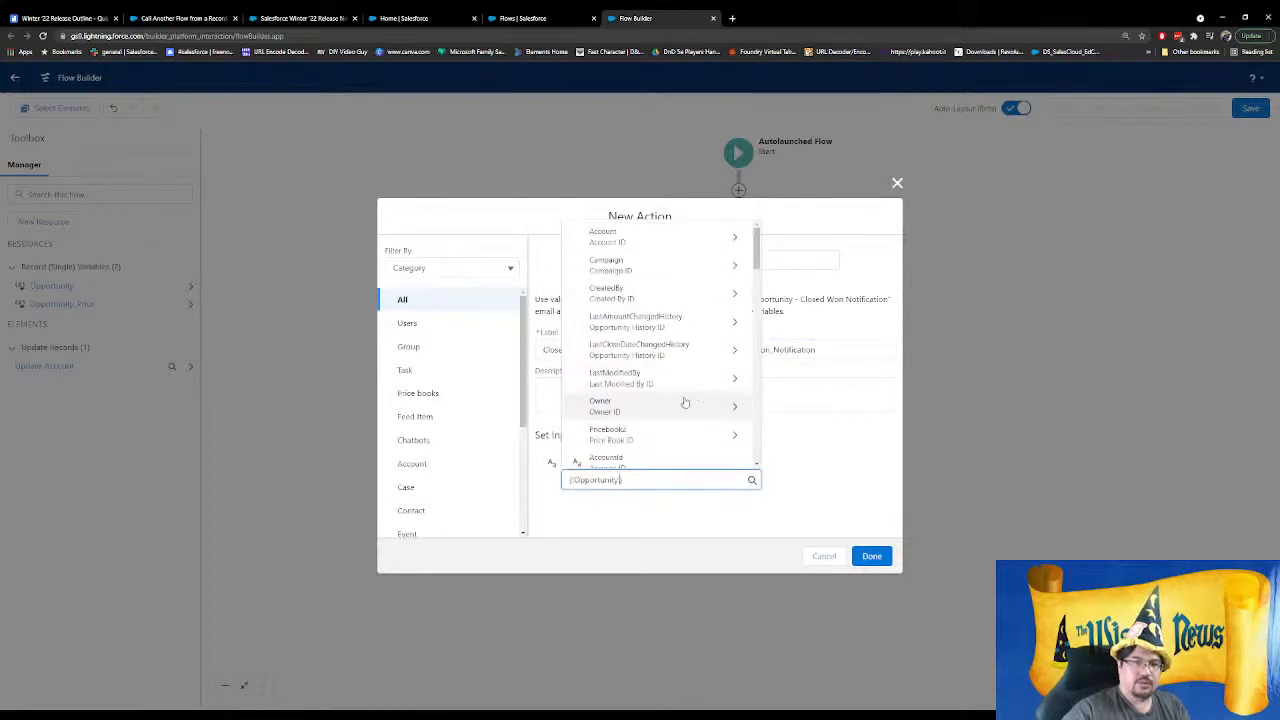
scroll(685, 402, down, 1)
scroll(684, 399, down, 5)
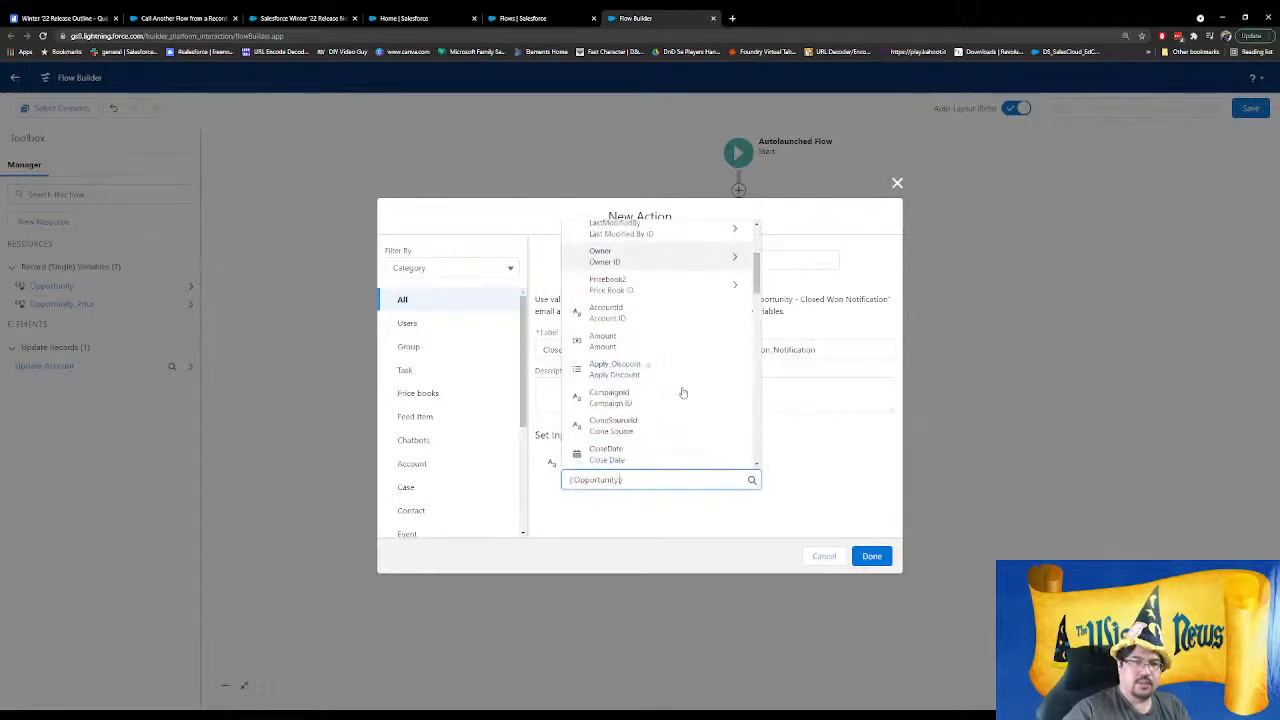
scroll(681, 394, down, 5)
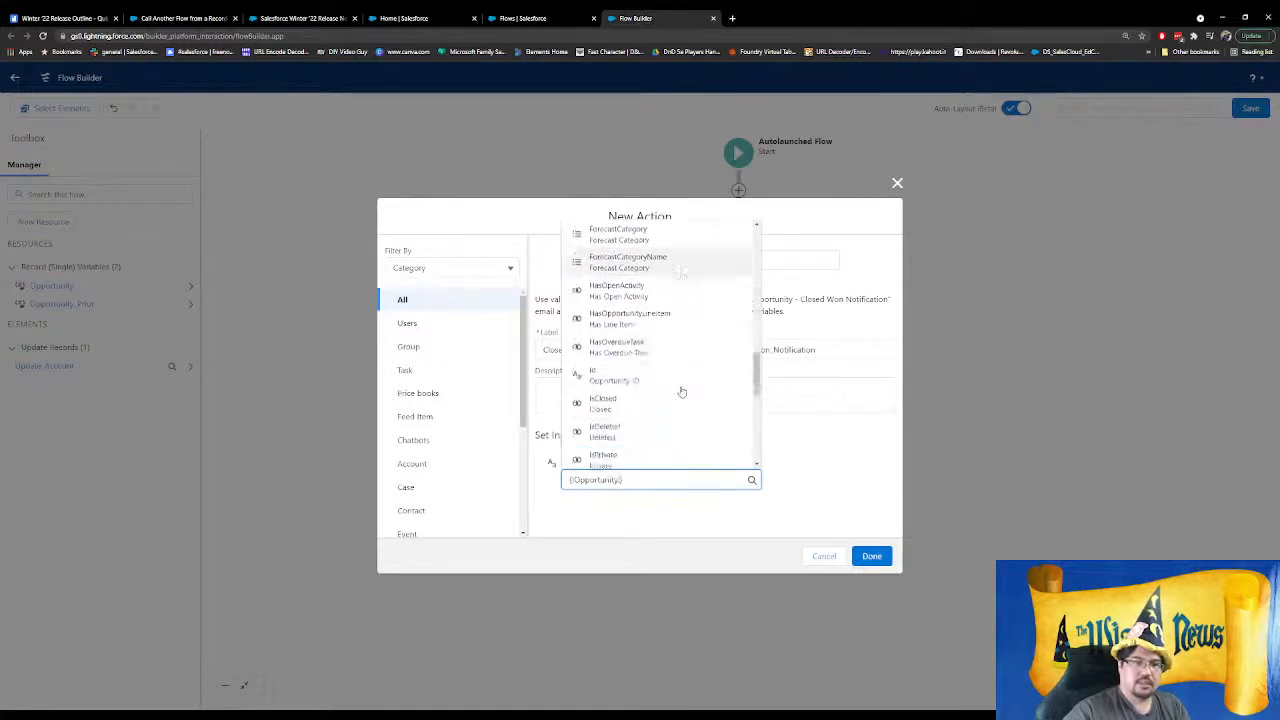
scroll(680, 392, down, 5)
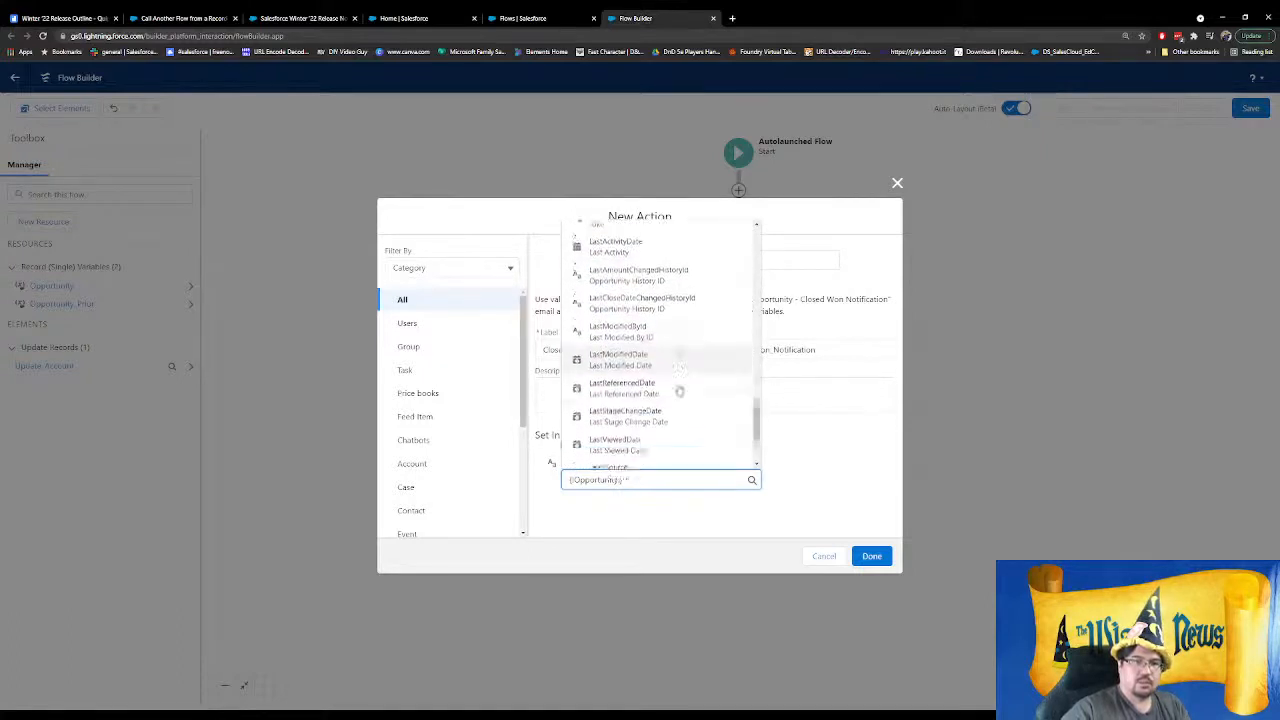
scroll(677, 389, down, 1)
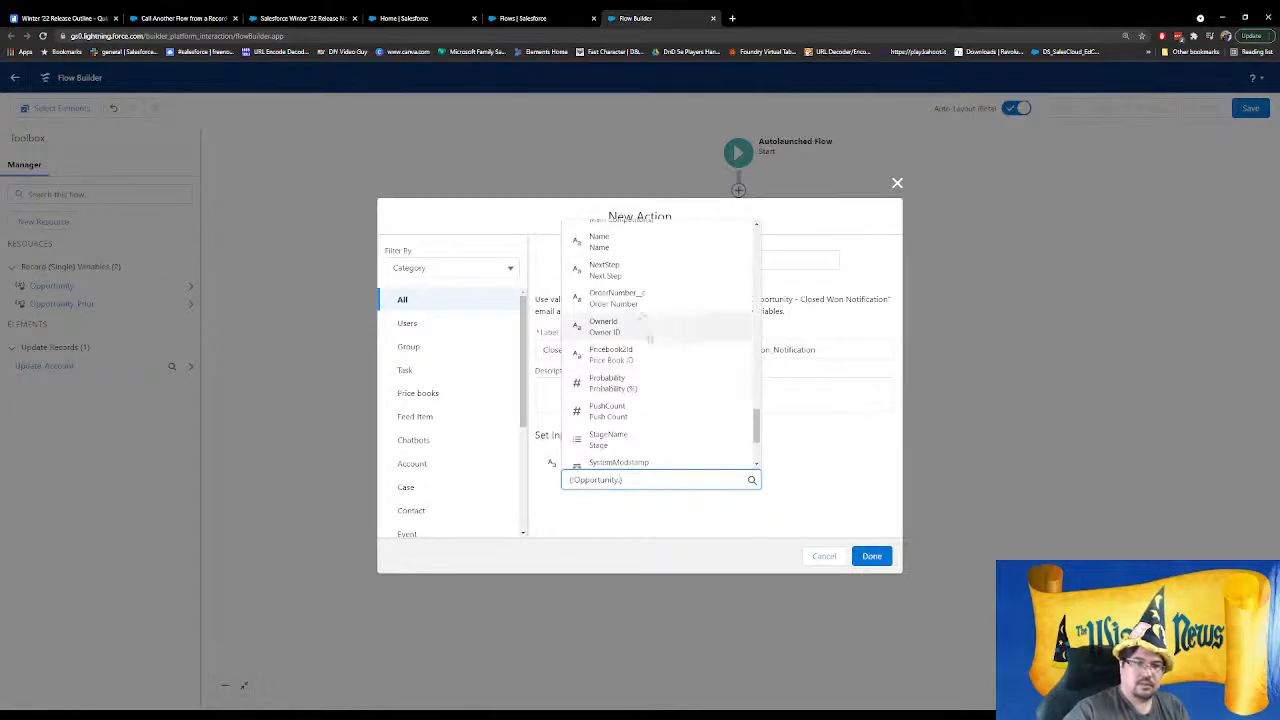
scroll(666, 410, down, 2)
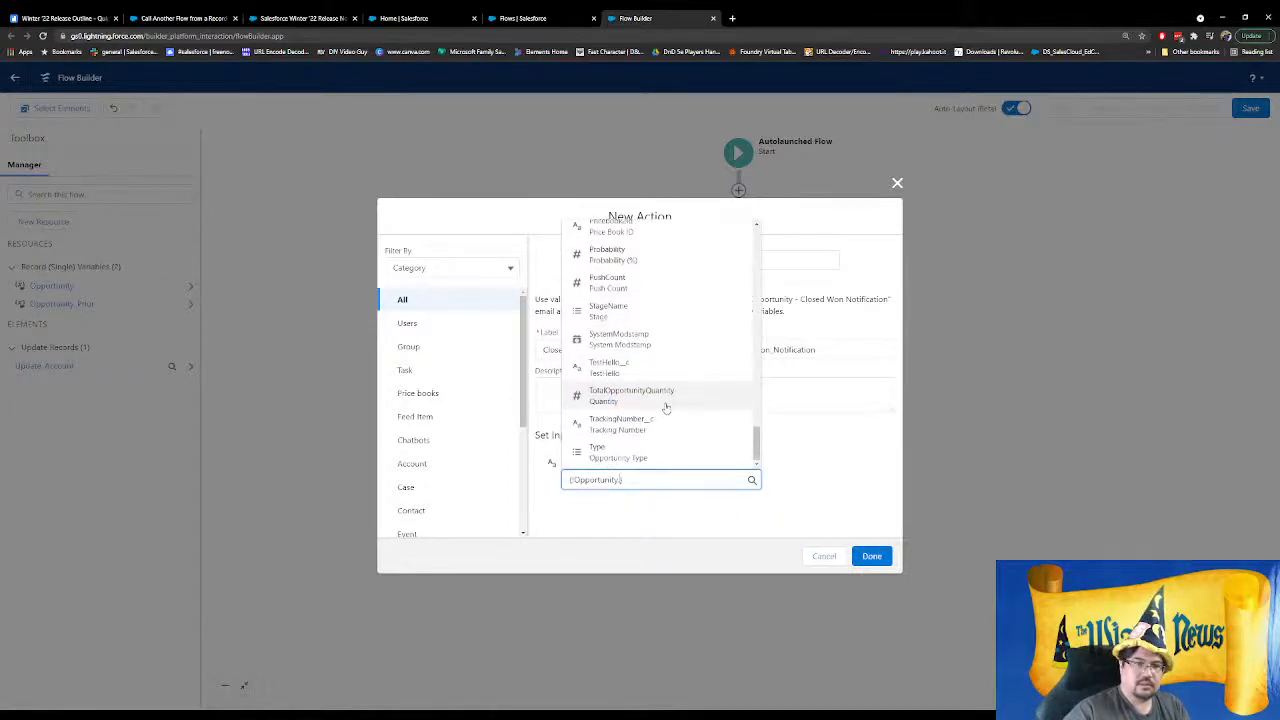
scroll(666, 408, up, 5)
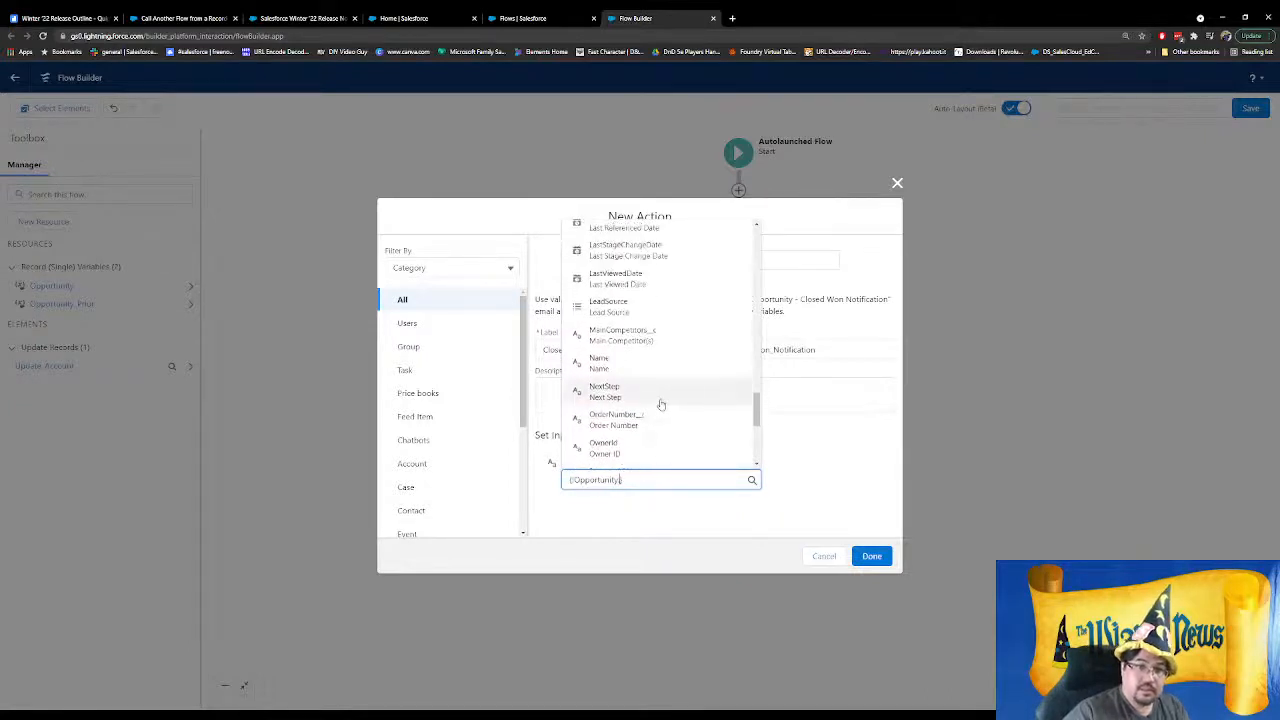
scroll(660, 404, up, 5)
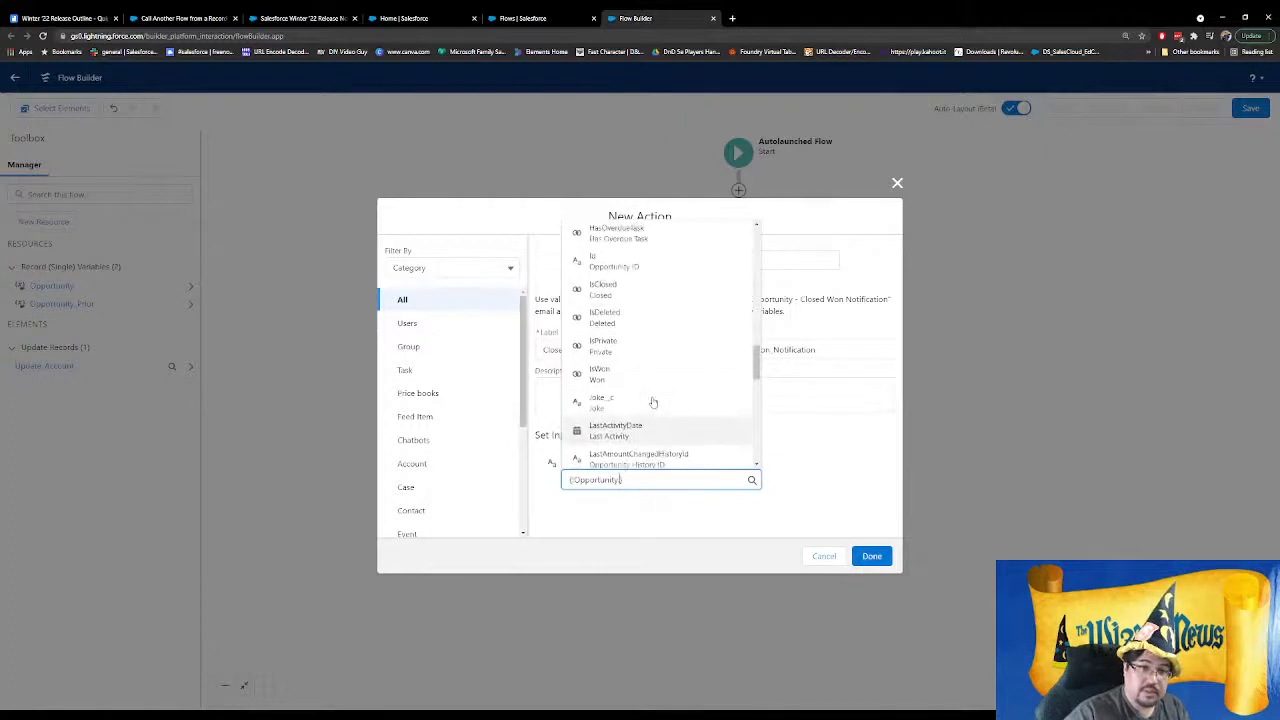
scroll(652, 400, up, 1)
click(612, 325)
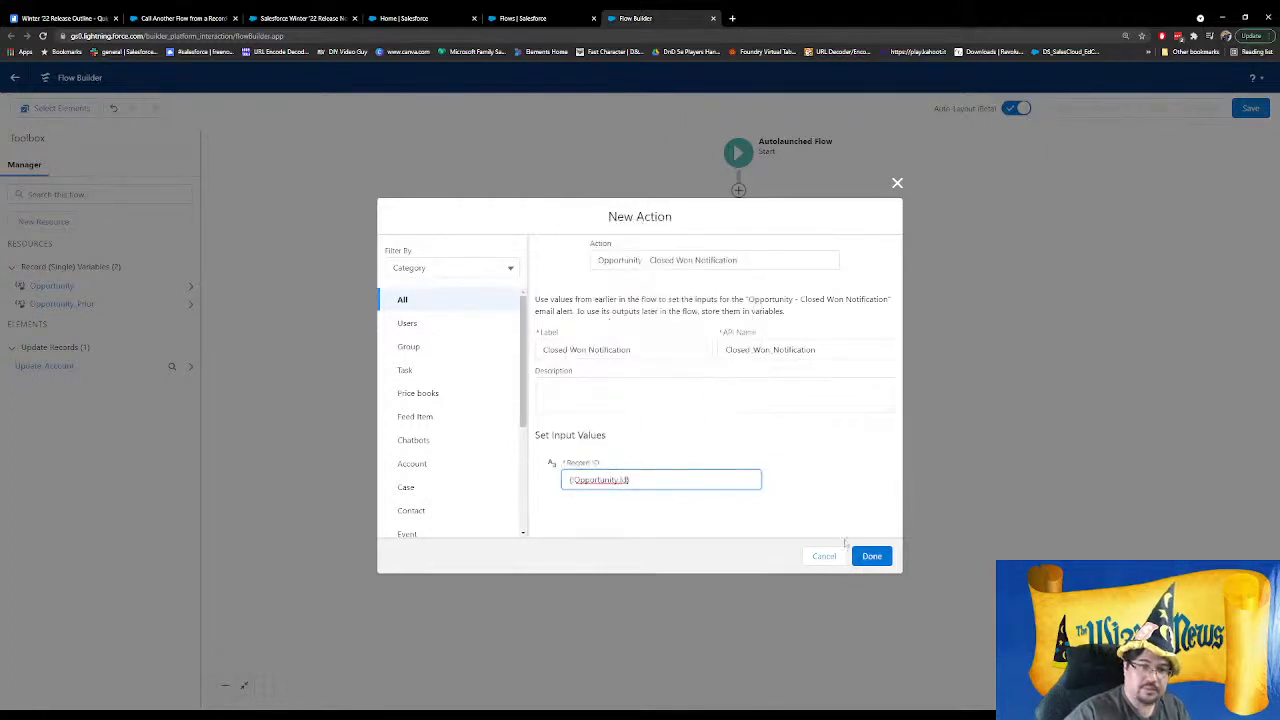
Finish the Closed Won Notification email alert action and add a Decision element after it
click(705, 404)
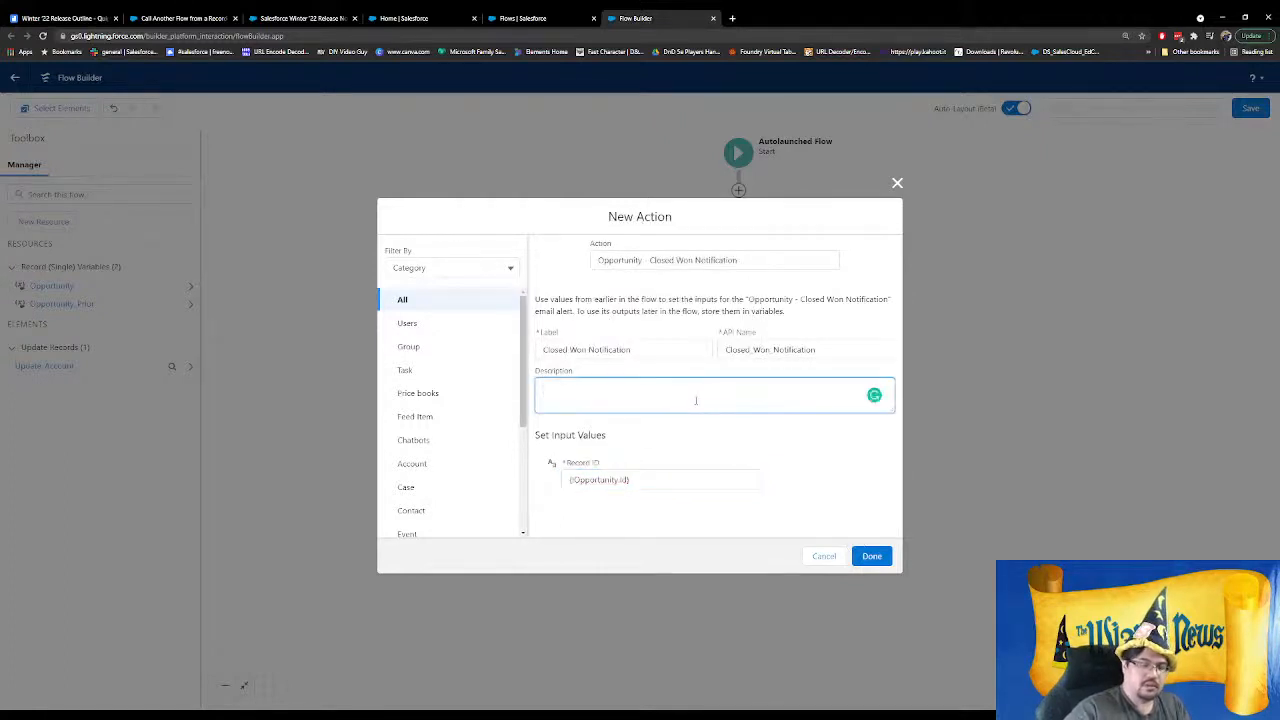
click(872, 556)
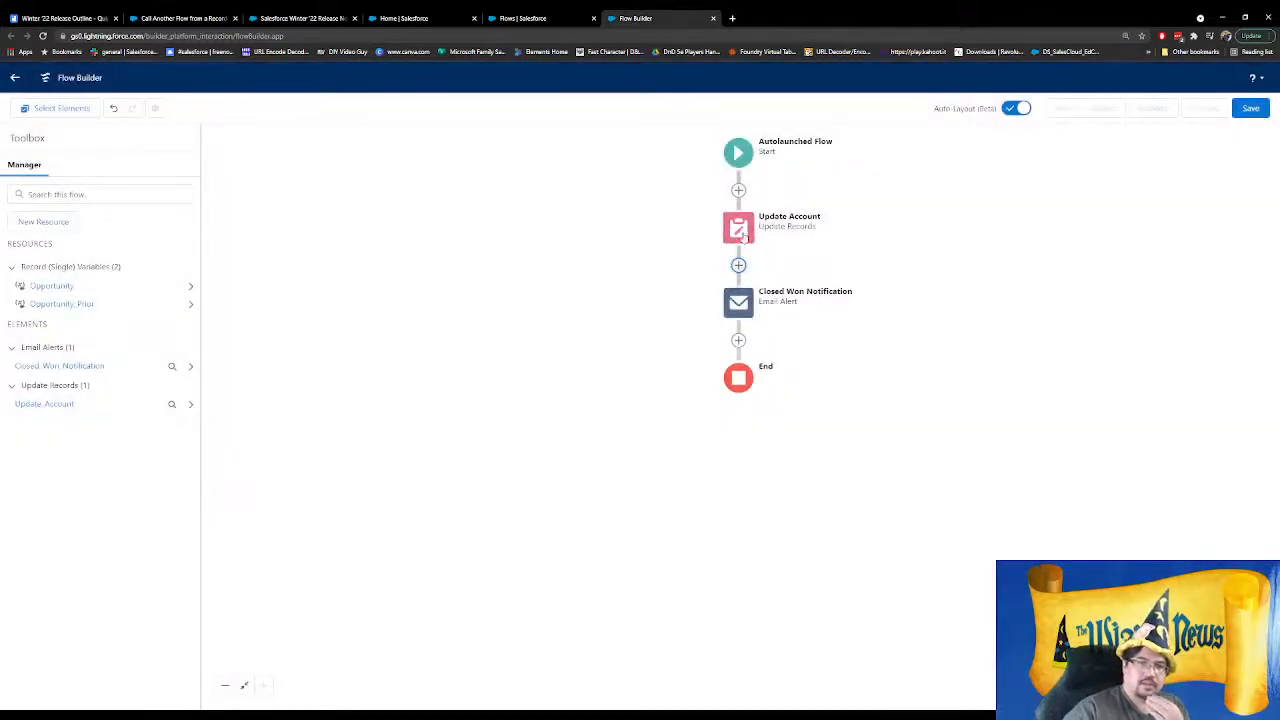
click(738, 340)
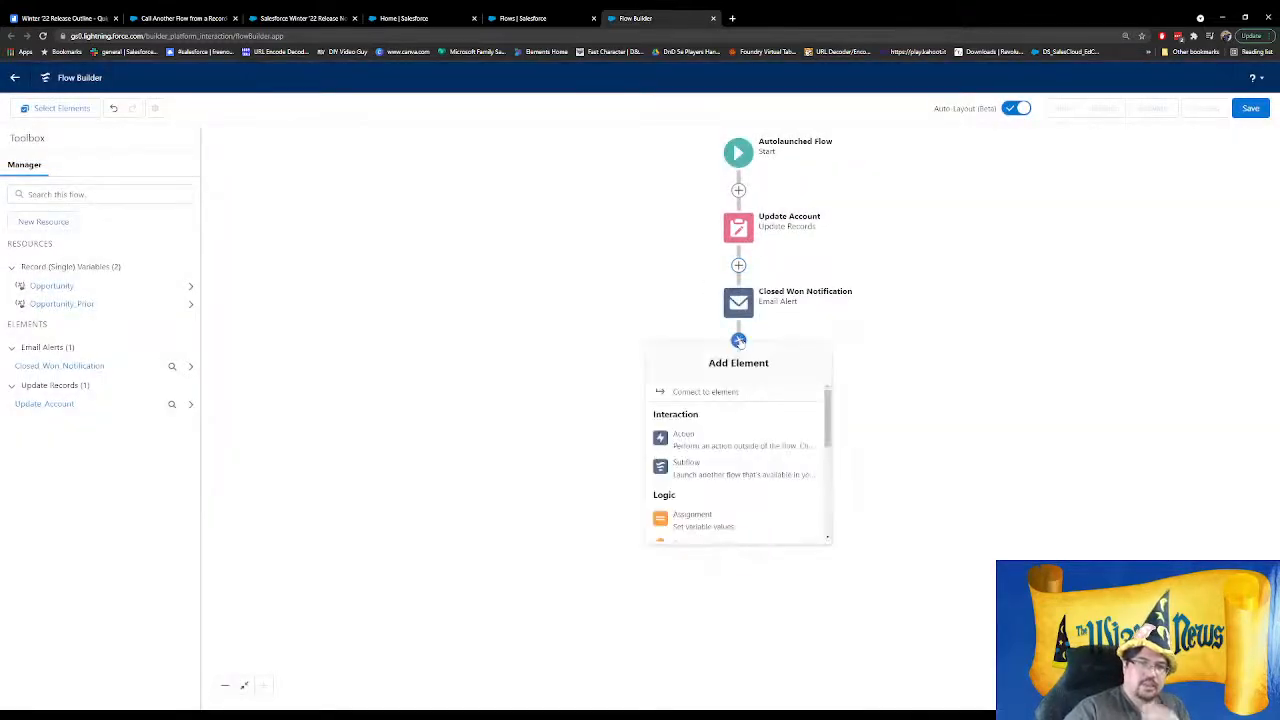
scroll(712, 466, down, 1)
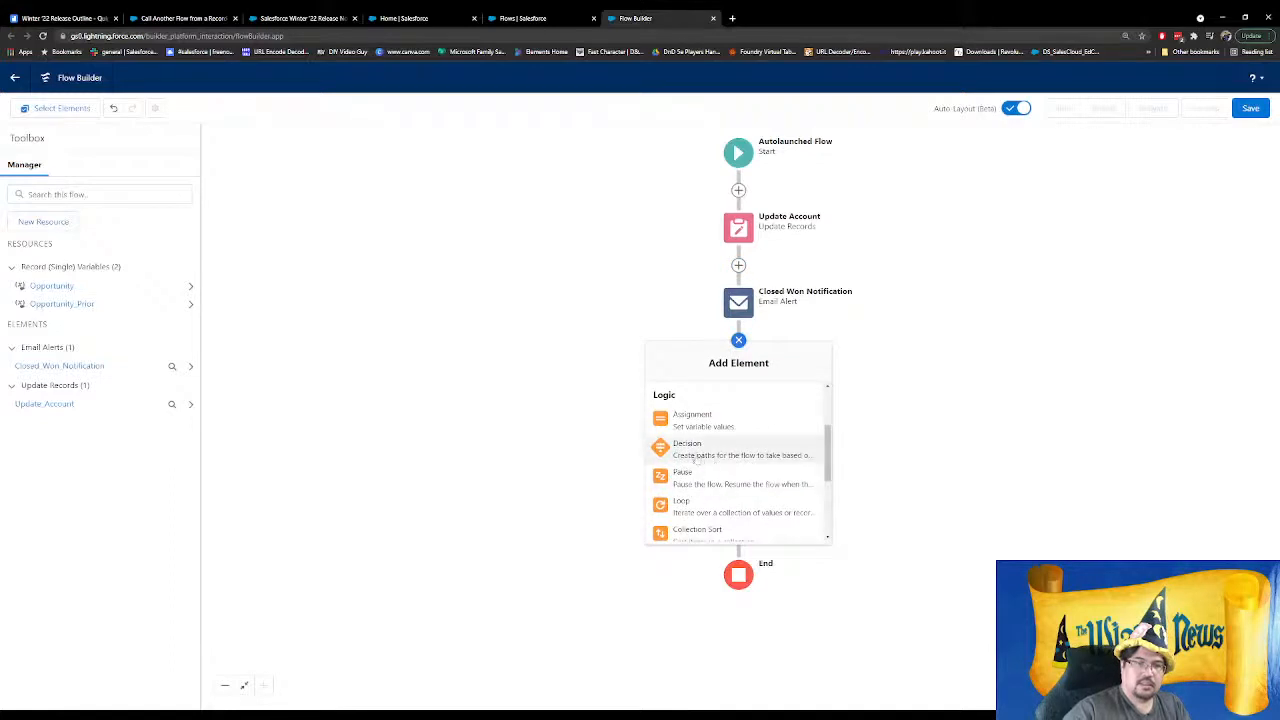
click(693, 453)
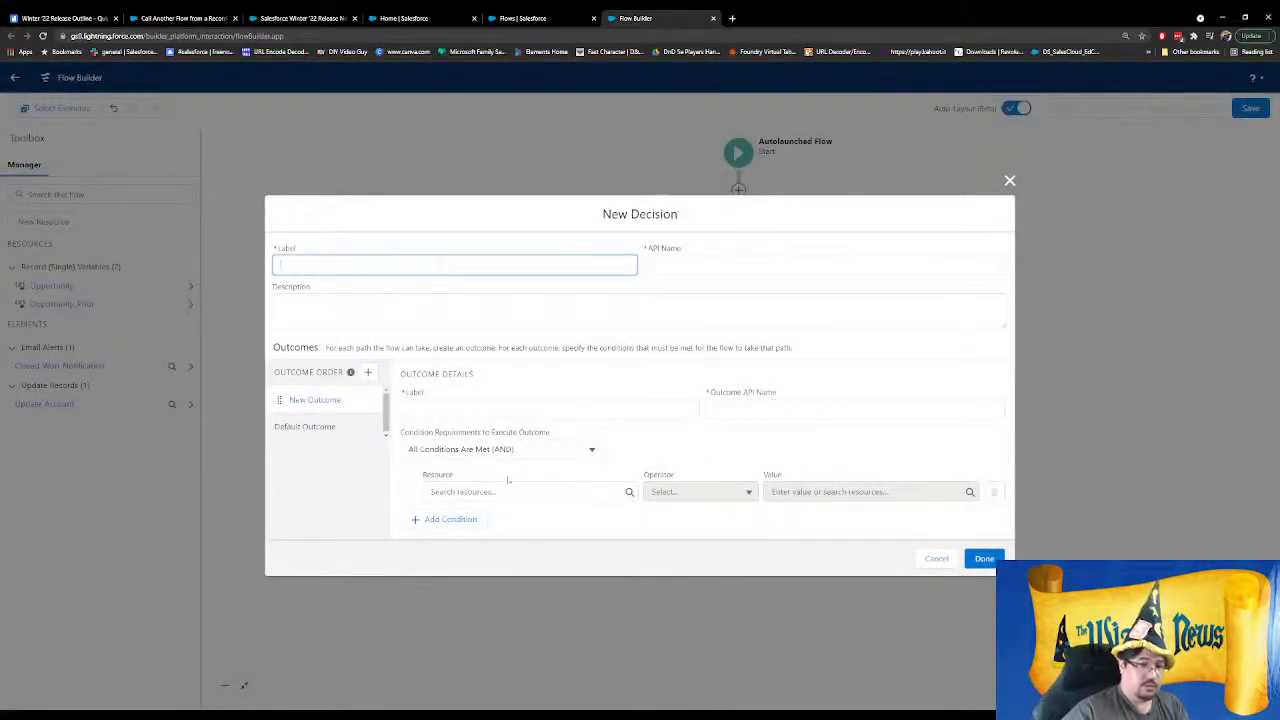
Set the first outcome's condition resource to the Amount field of the Opportunity variable
click(451, 408)
click(466, 498)
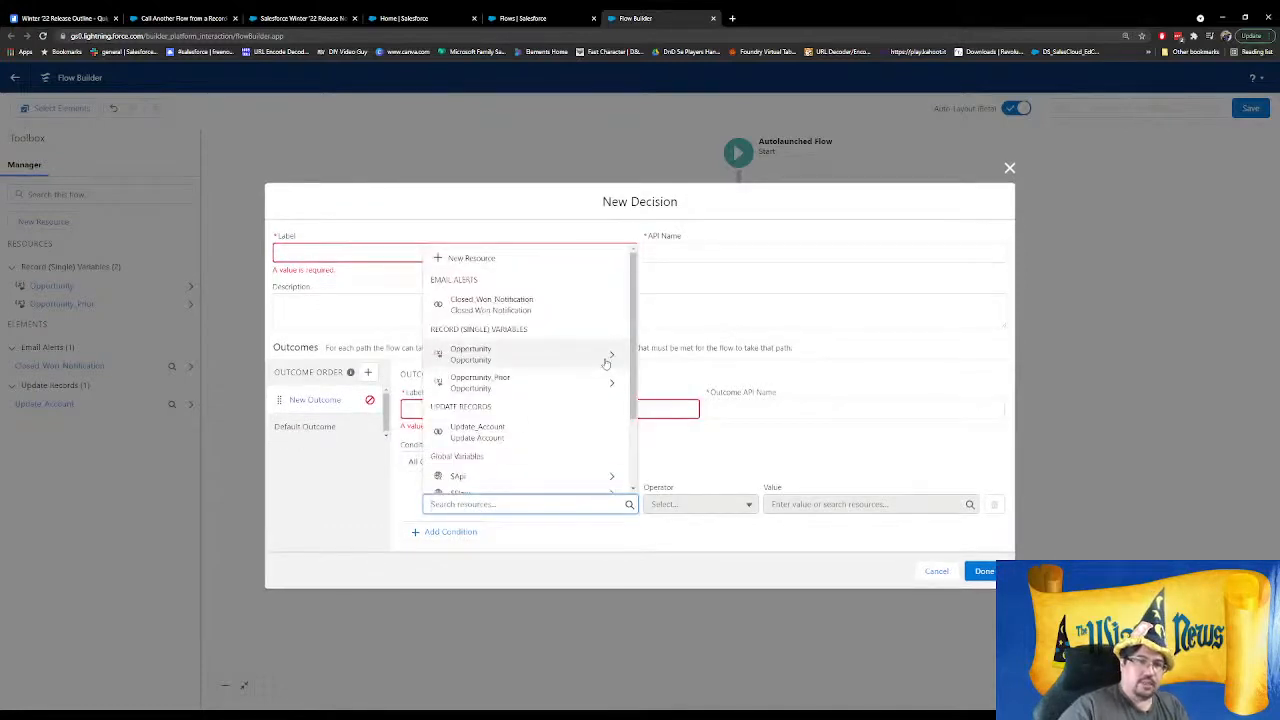
click(605, 362)
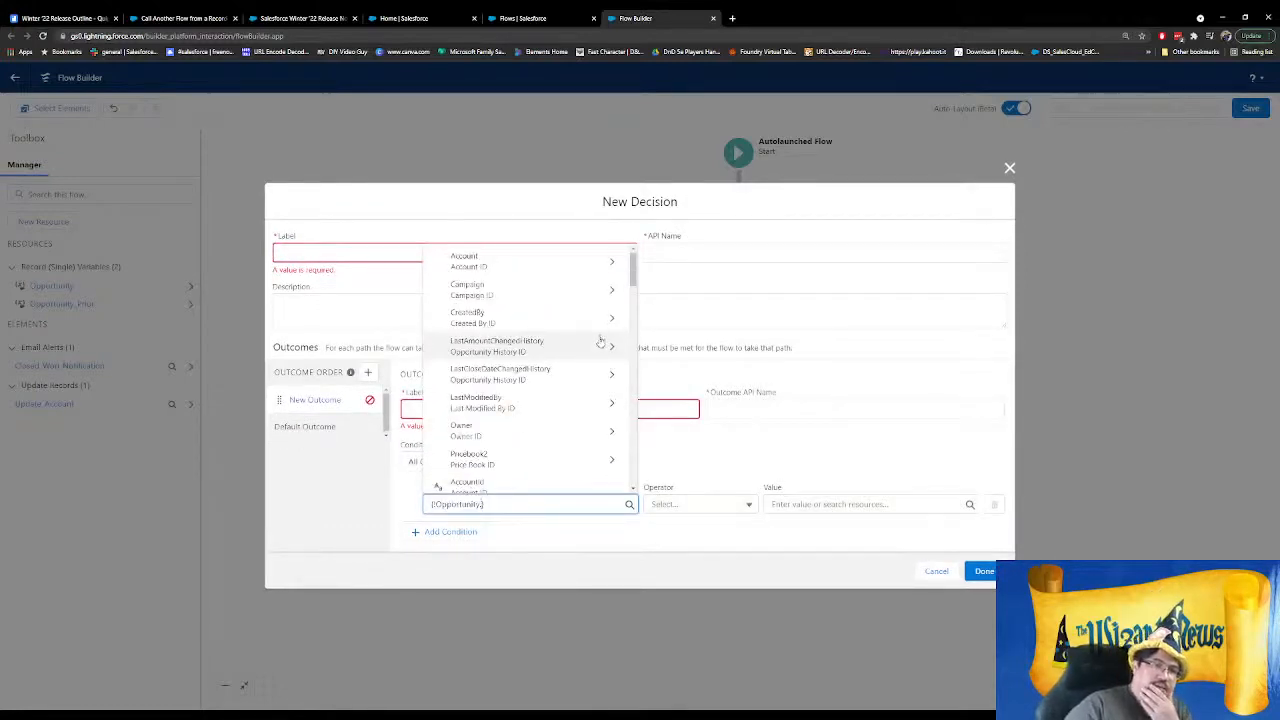
scroll(600, 346, down, 5)
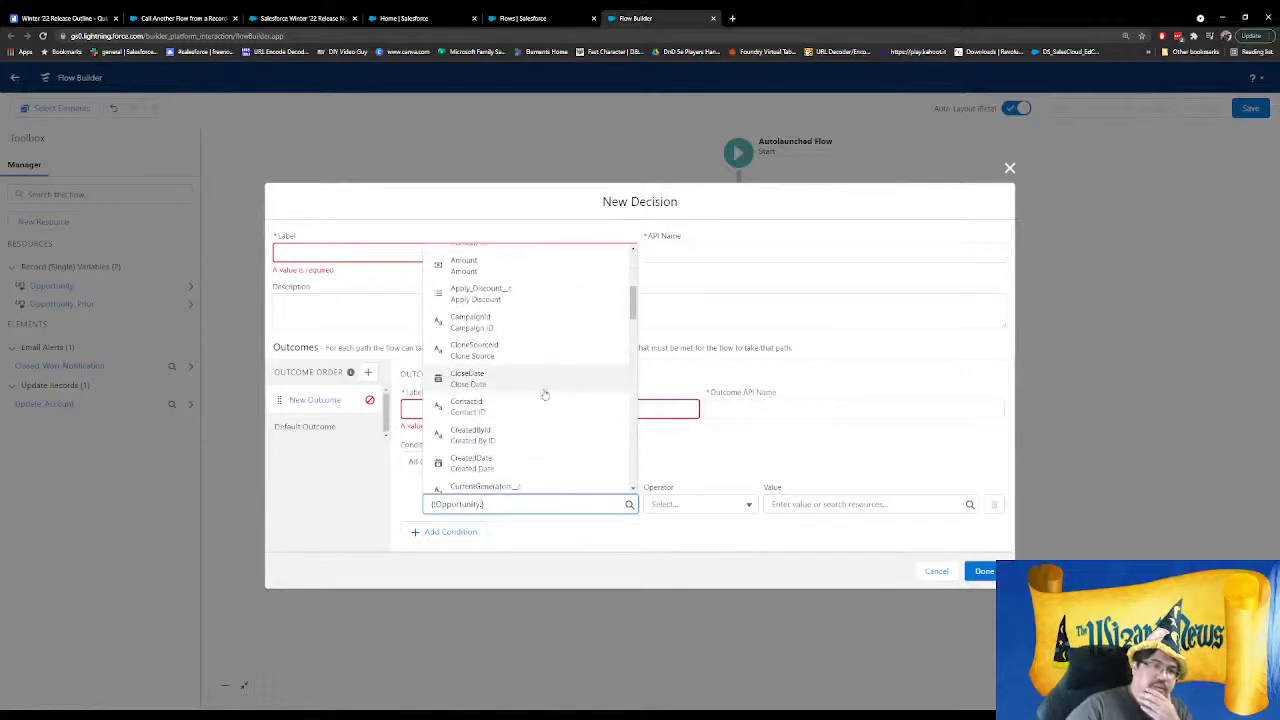
scroll(545, 392, down, 5)
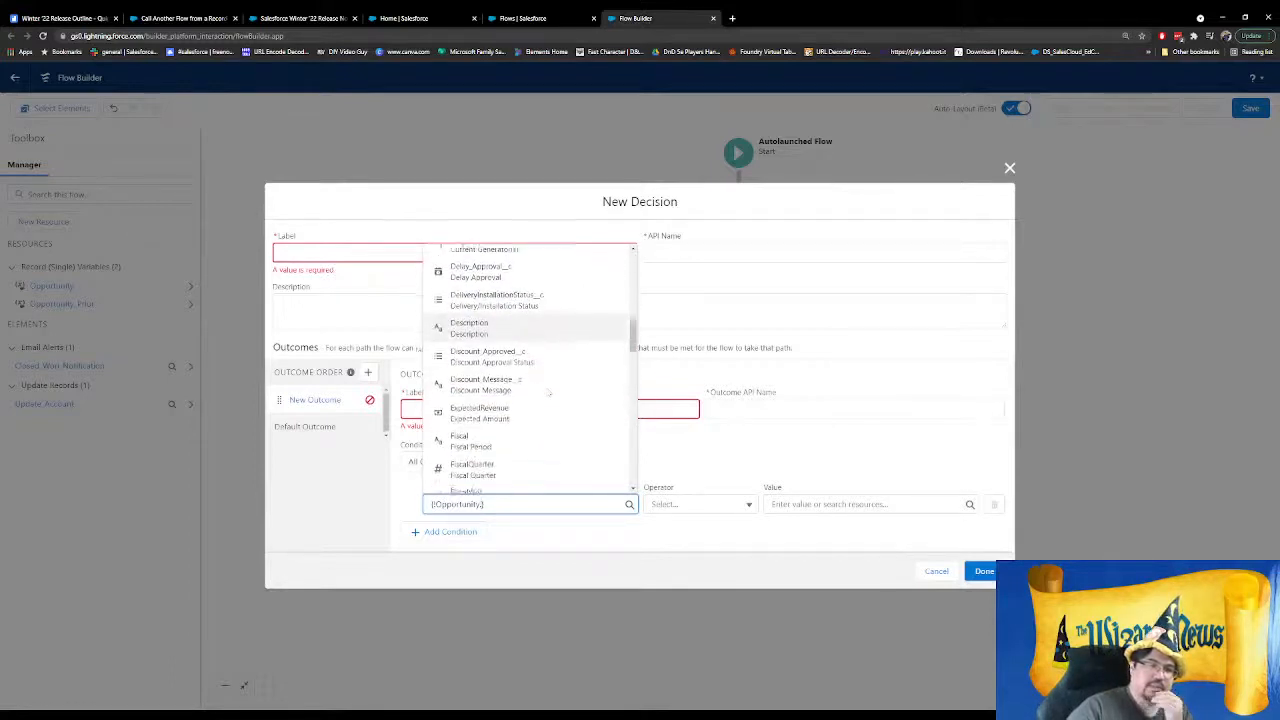
scroll(548, 392, down, 2)
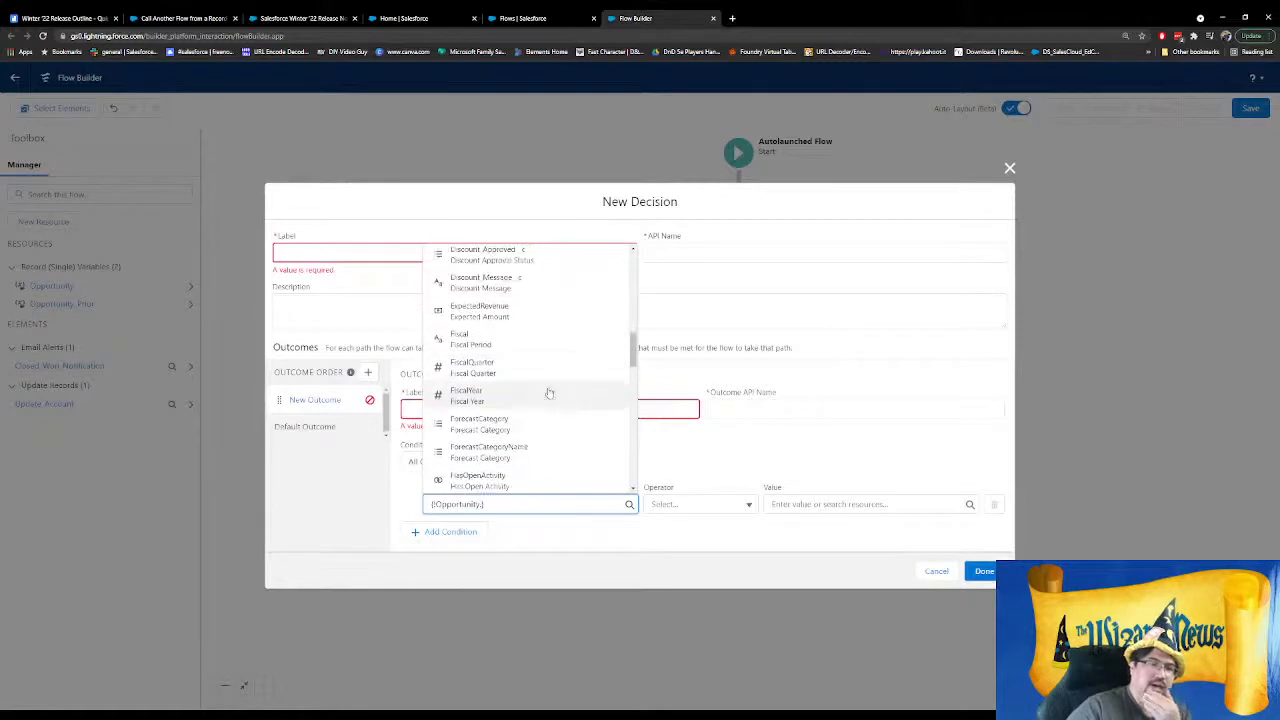
scroll(547, 391, down, 5)
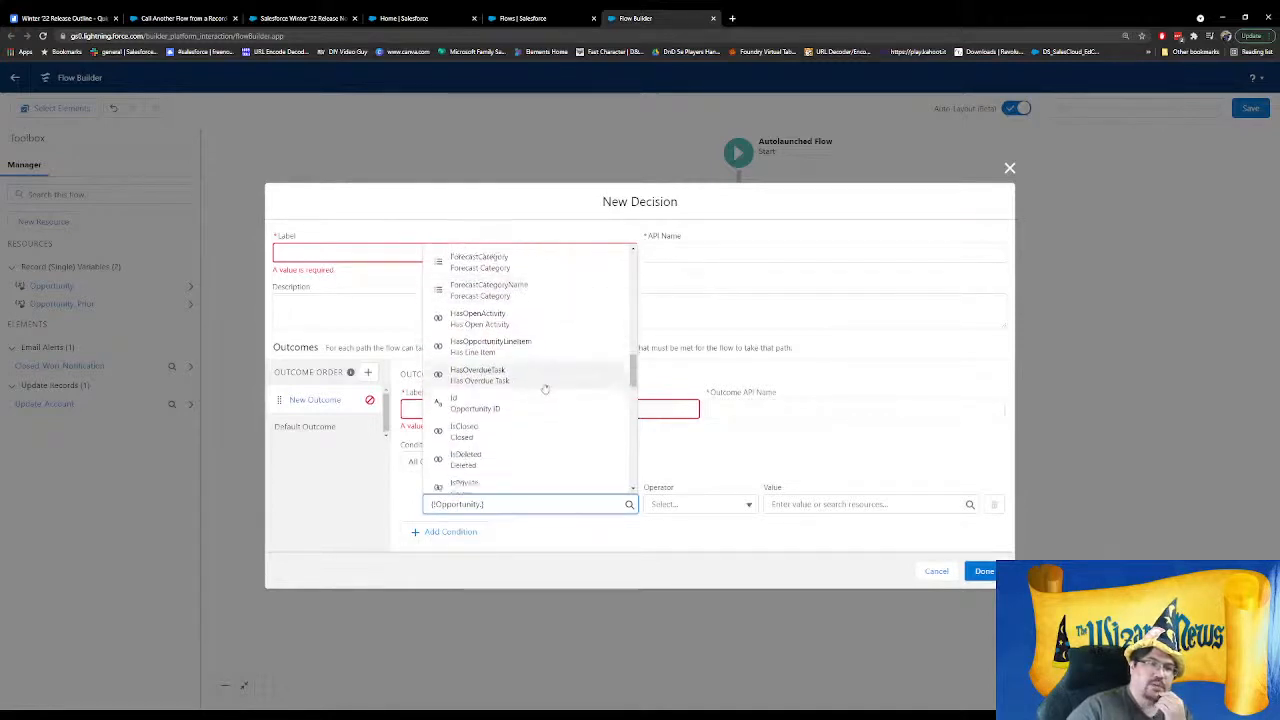
scroll(545, 392, down, 2)
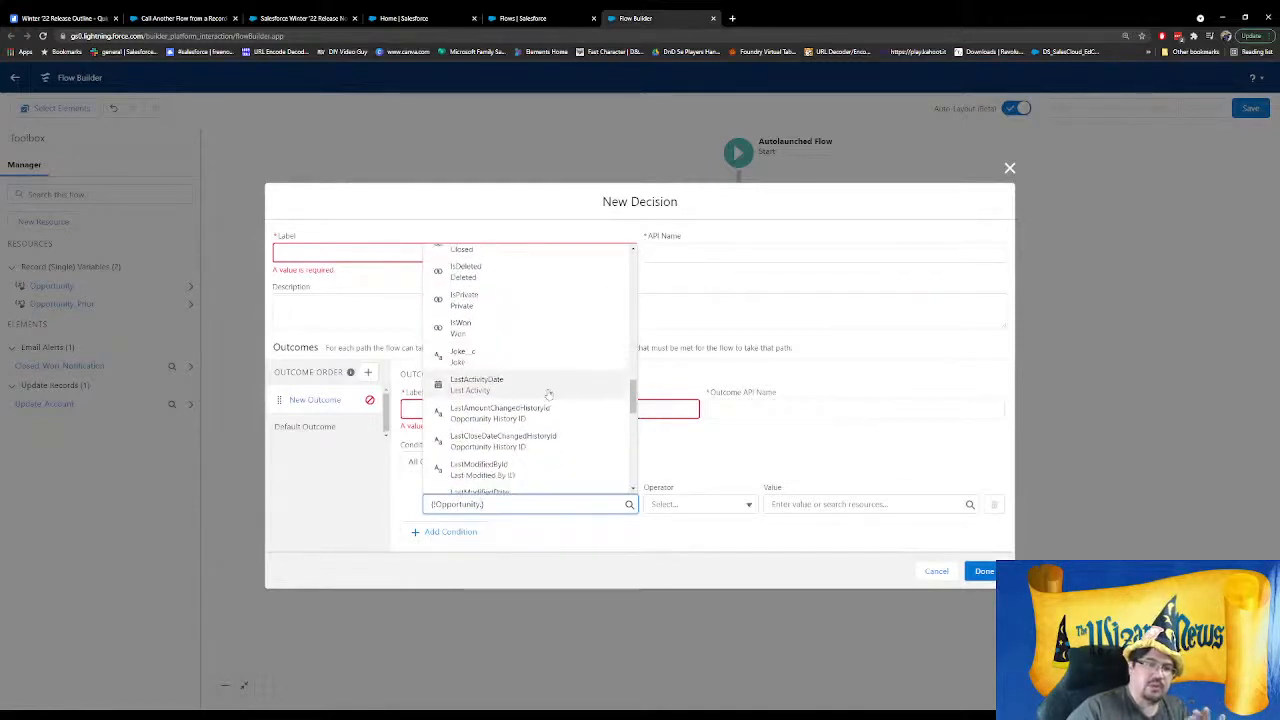
drag(628, 406, 605, 271)
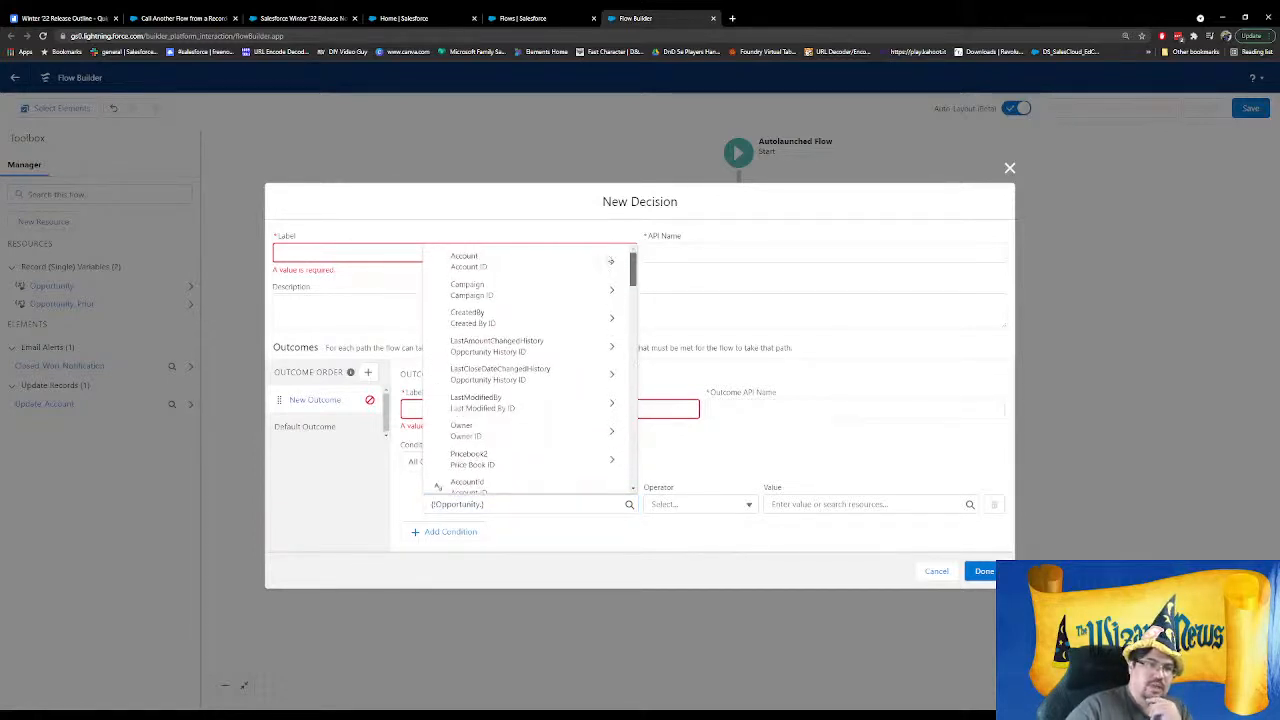
scroll(571, 385, down, 3)
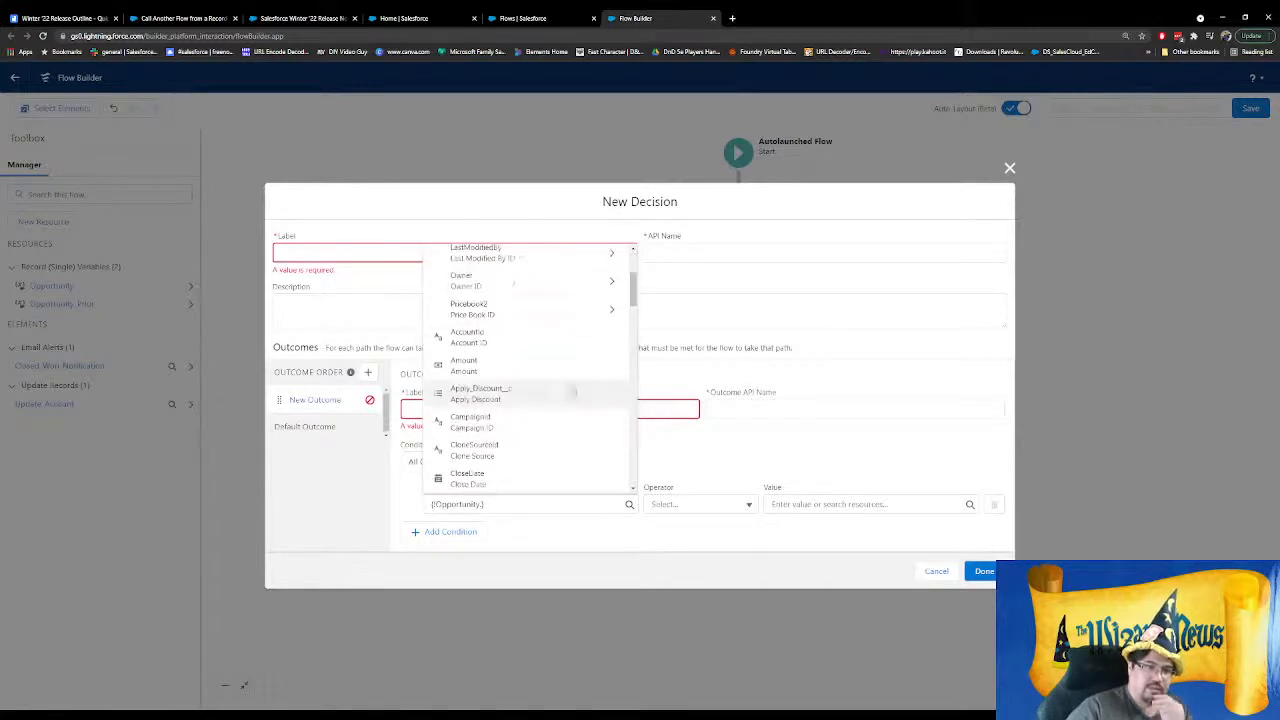
click(534, 366)
Set the Amount condition's operator to Greater Than or Equal and its value to 100000
click(700, 505)
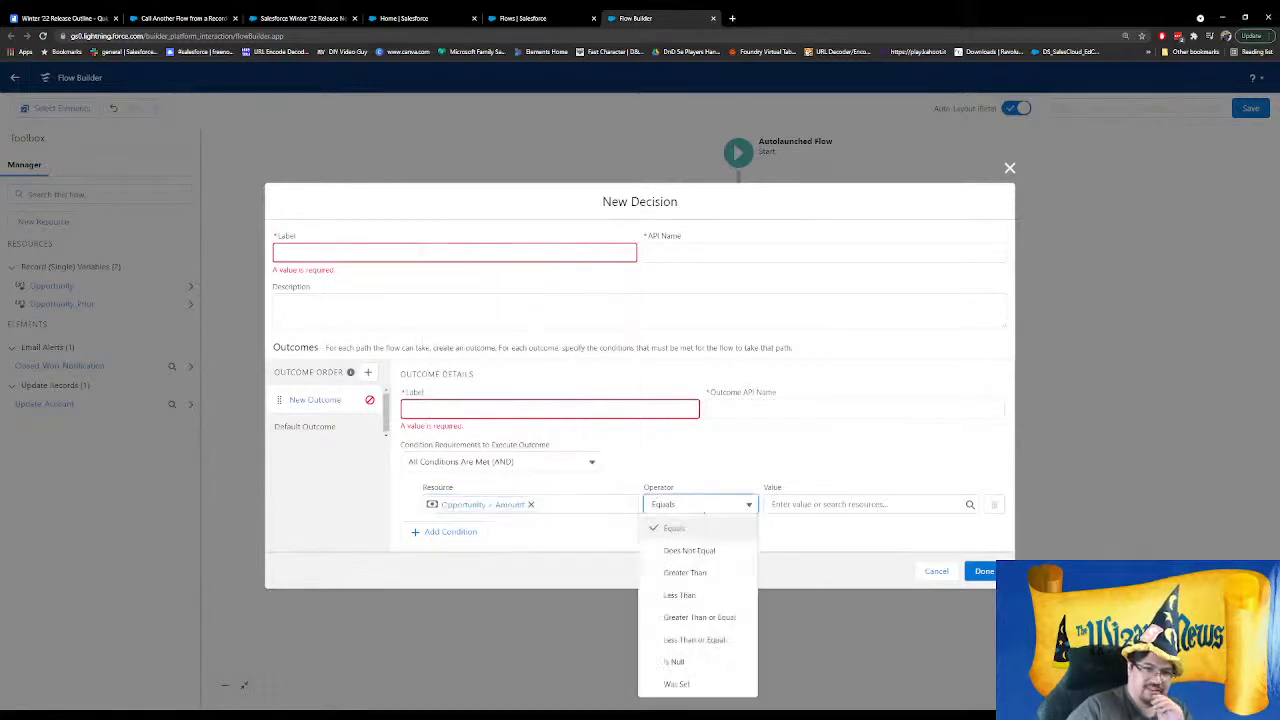
click(705, 617)
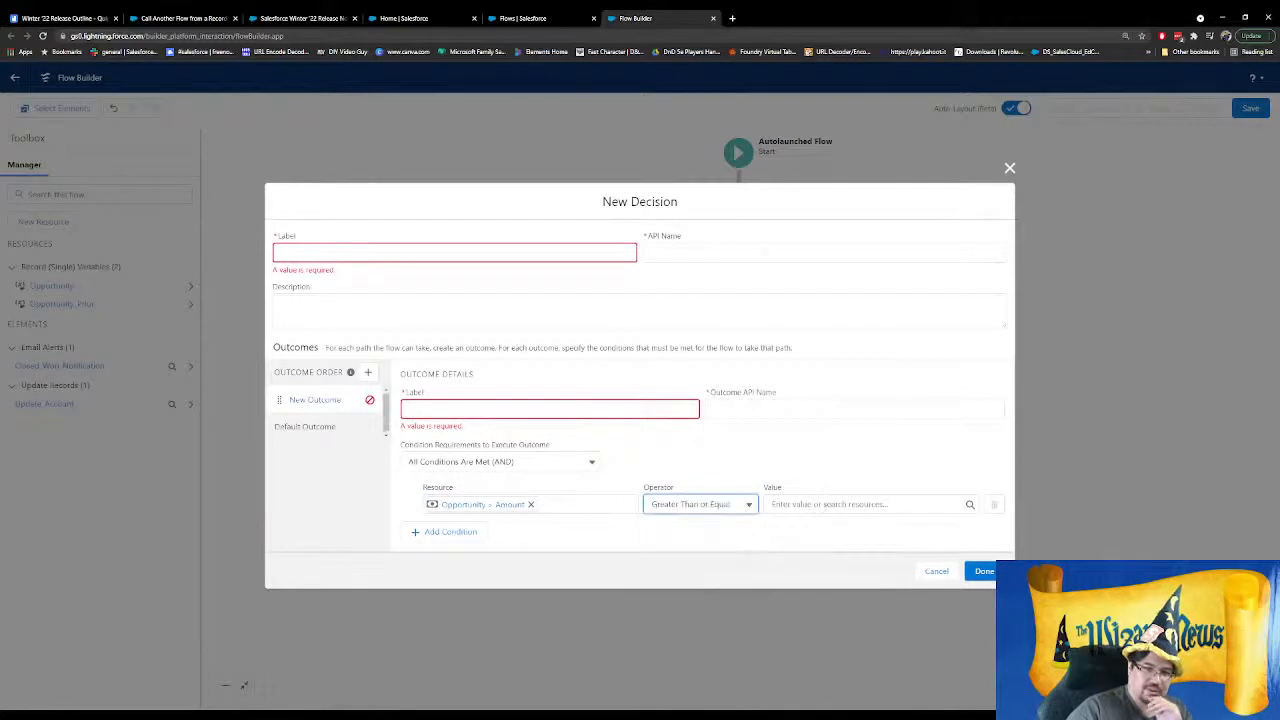
click(820, 505)
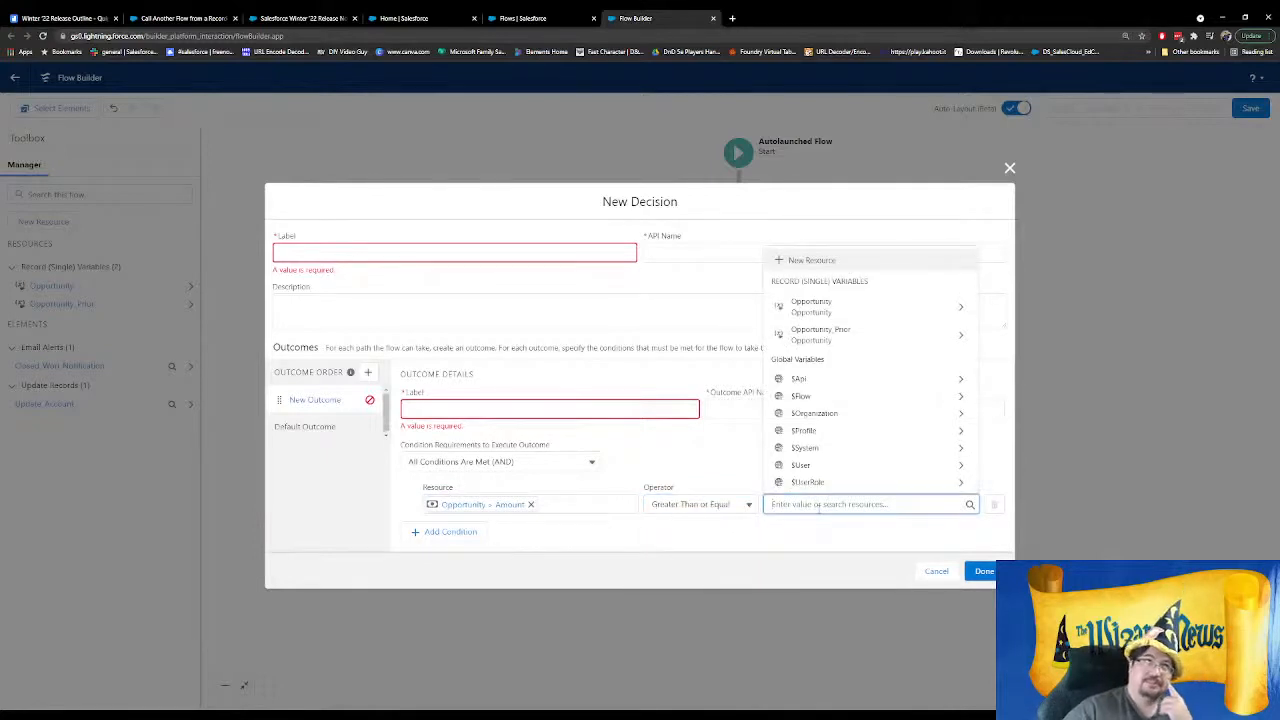
text(100000)
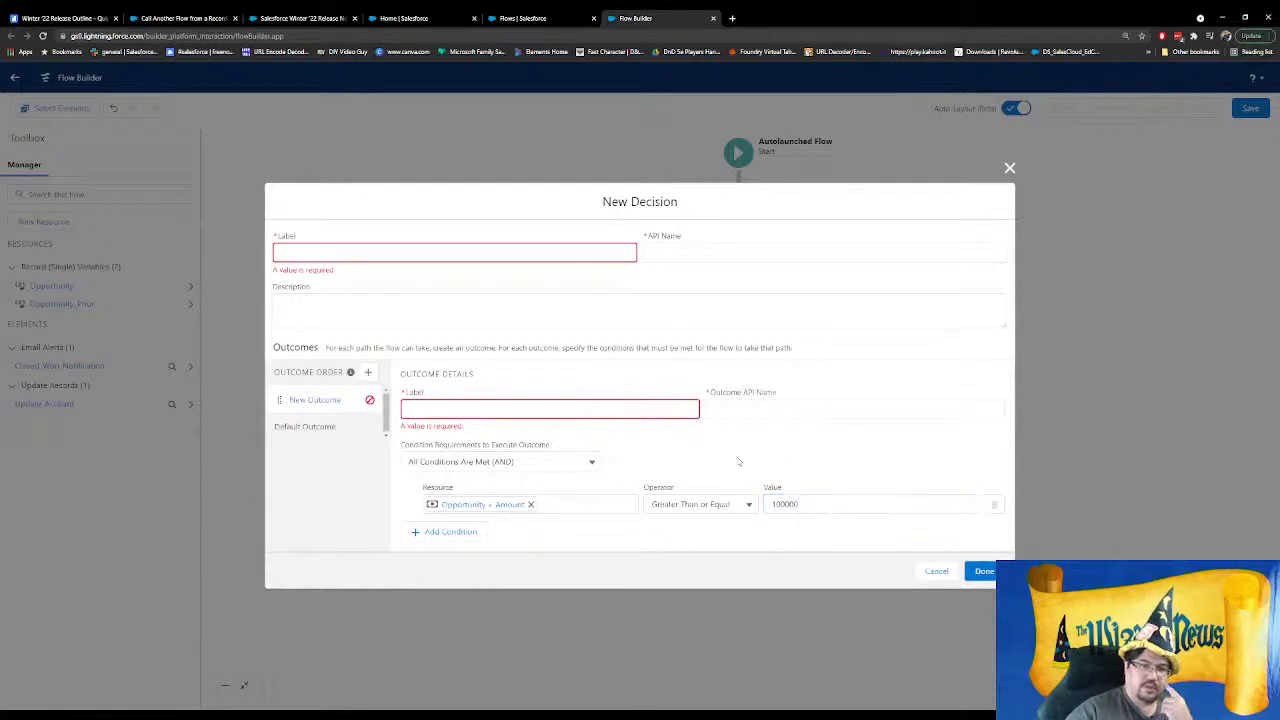
Label the conditional outcome "Great Than 100k", with the matching API name, and the default outcome "less than 100k"
click(624, 409)
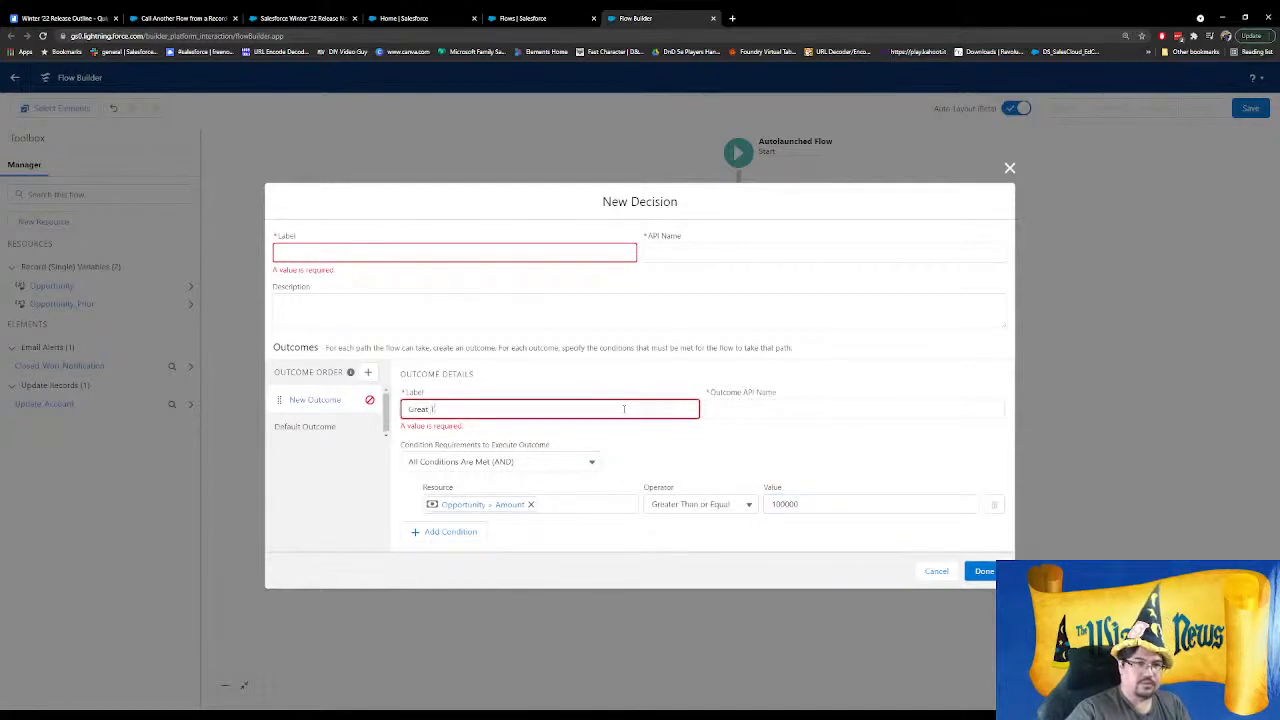
key(Tab)
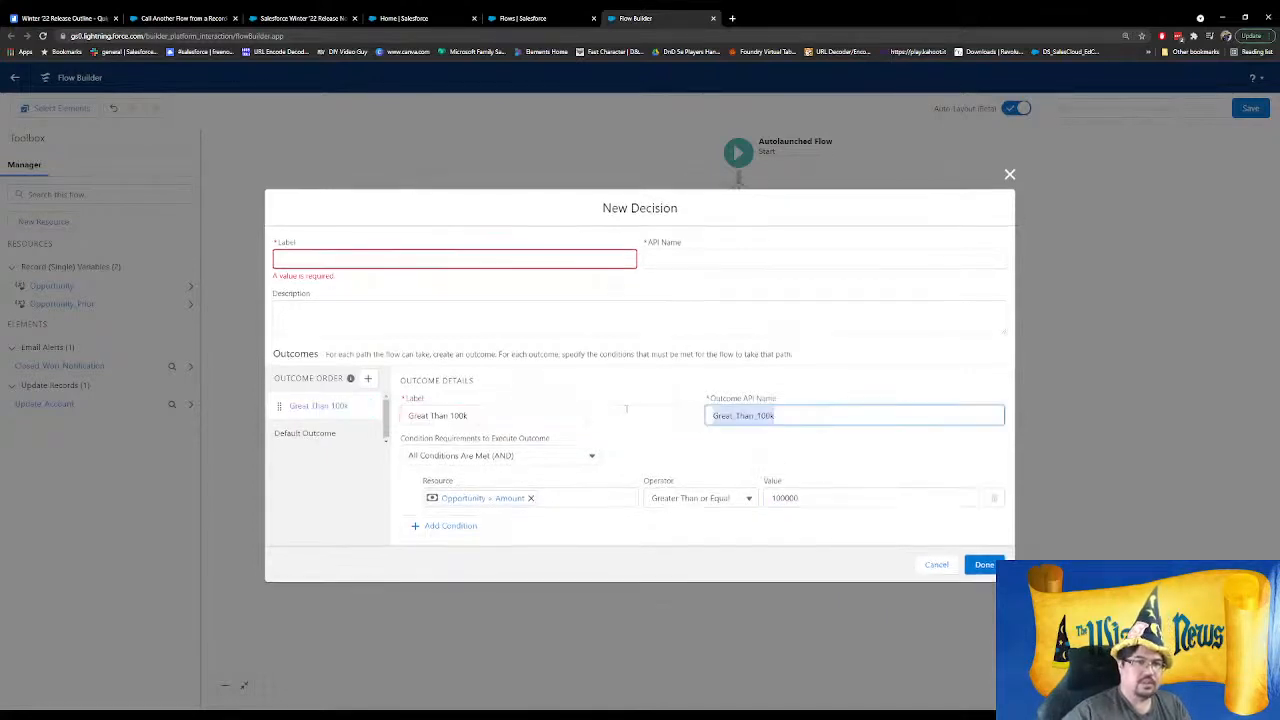
click(306, 433)
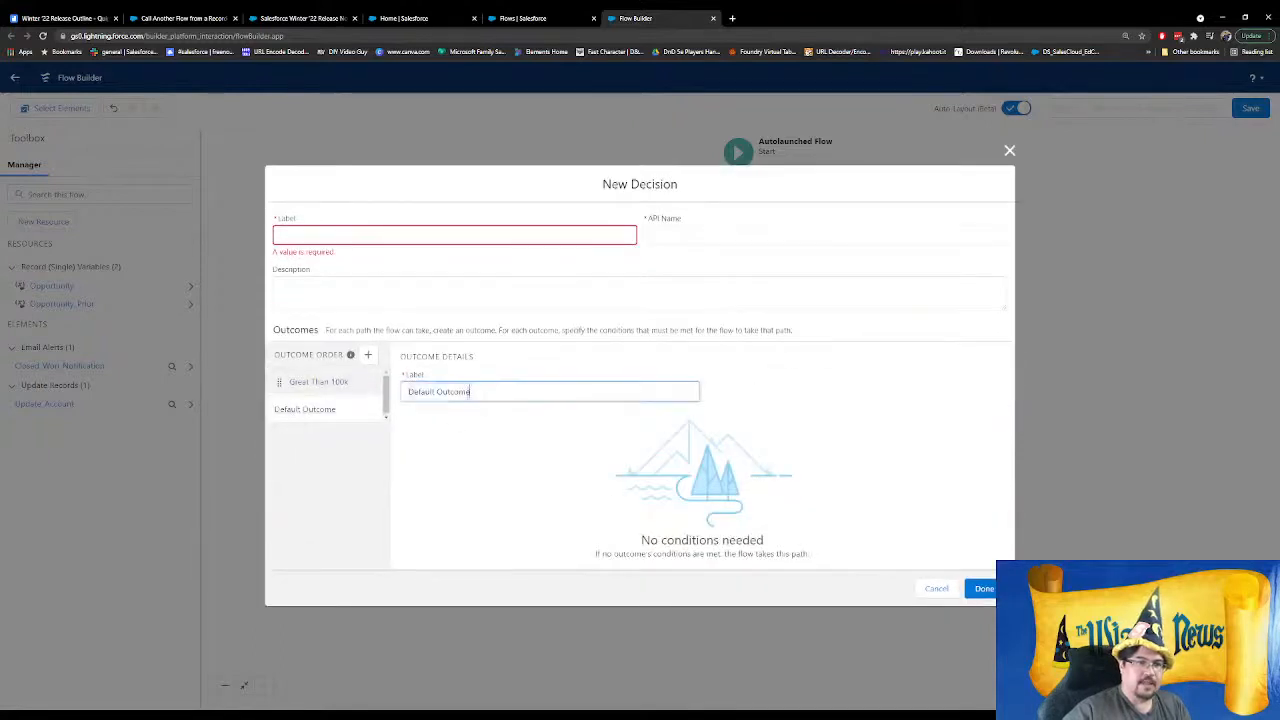
text(less than 100k)
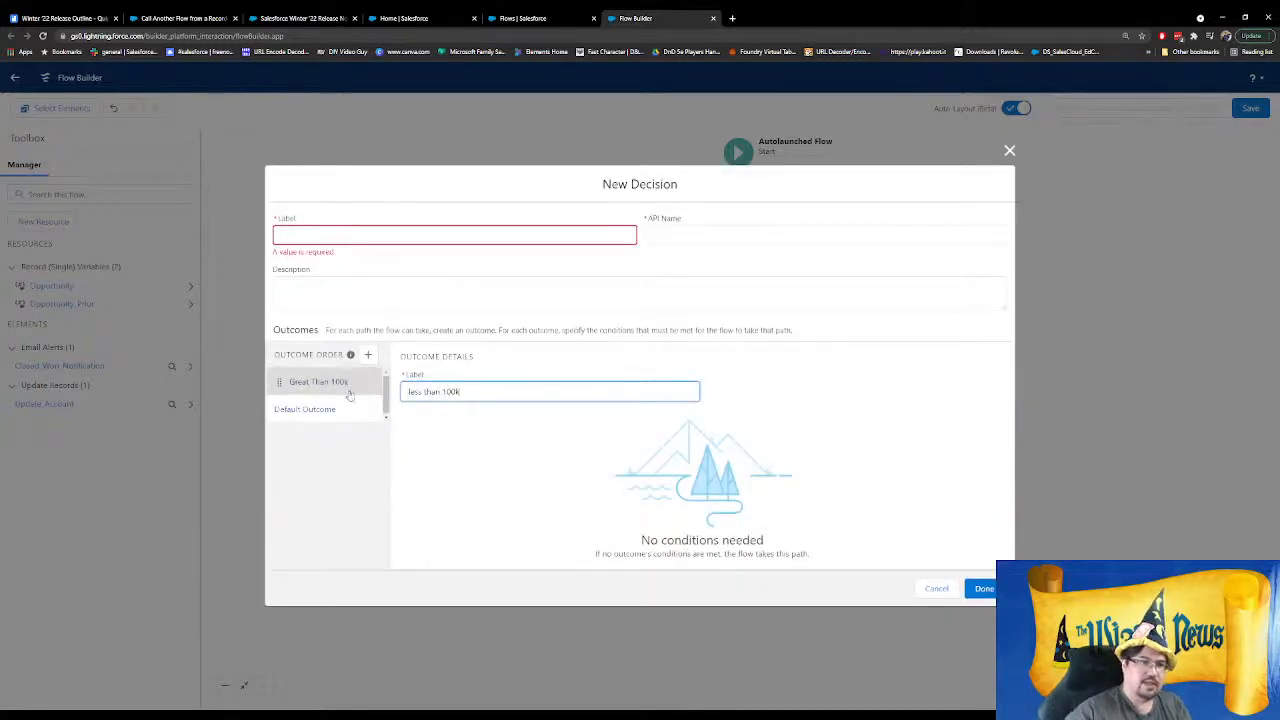
Label the decision OpportuntiySize, with the matching API name, and finish the element
click(419, 236)
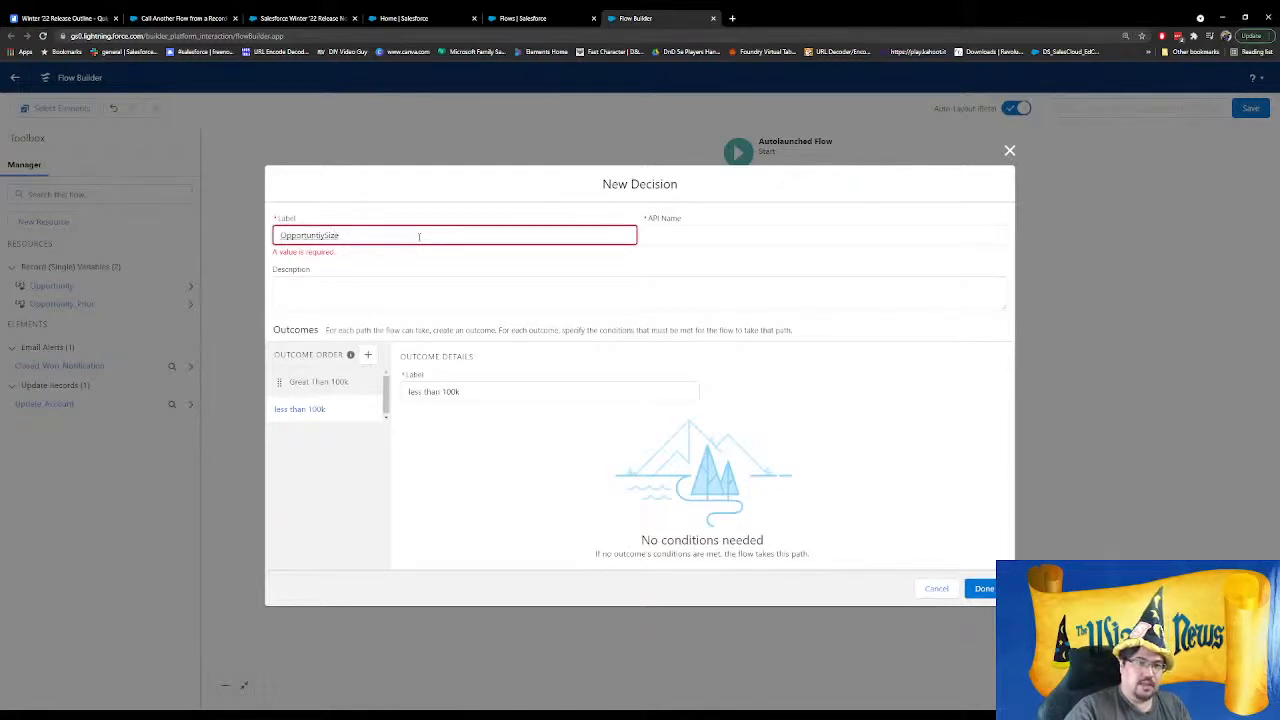
key(Tab)
click(982, 582)
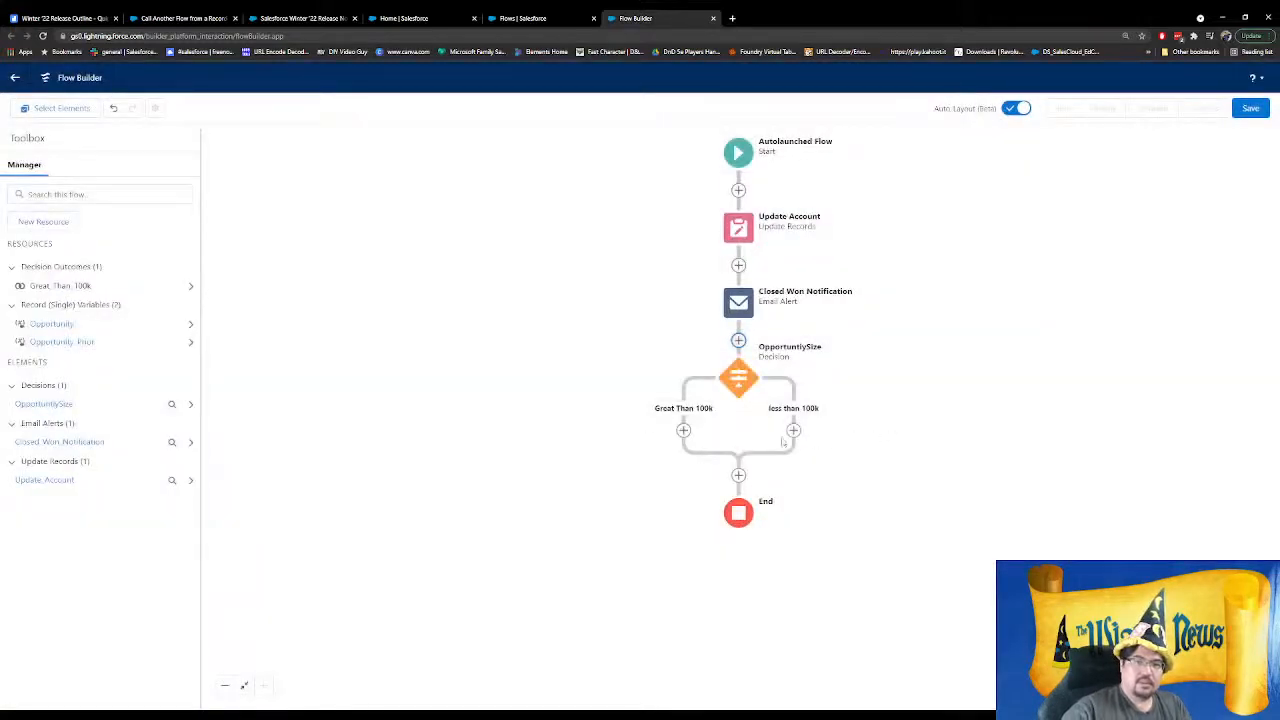
Add an Action element on the decision's Great Than 100k path
click(683, 430)
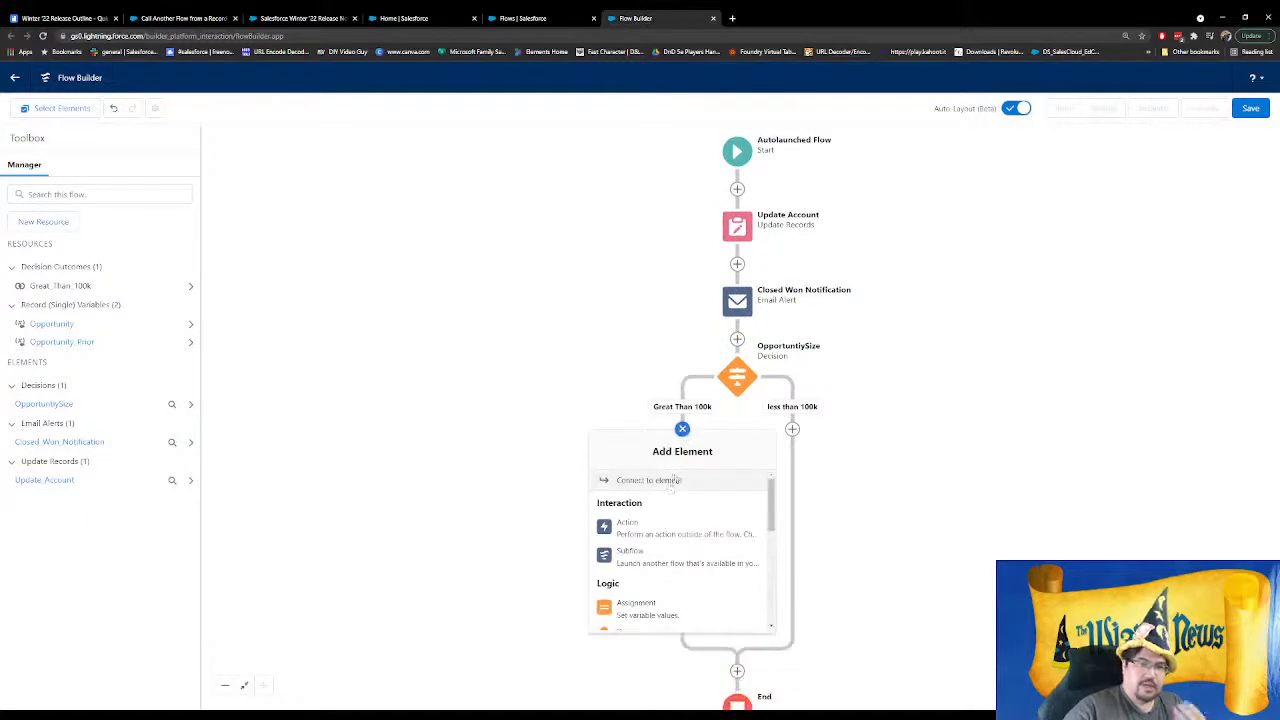
click(697, 534)
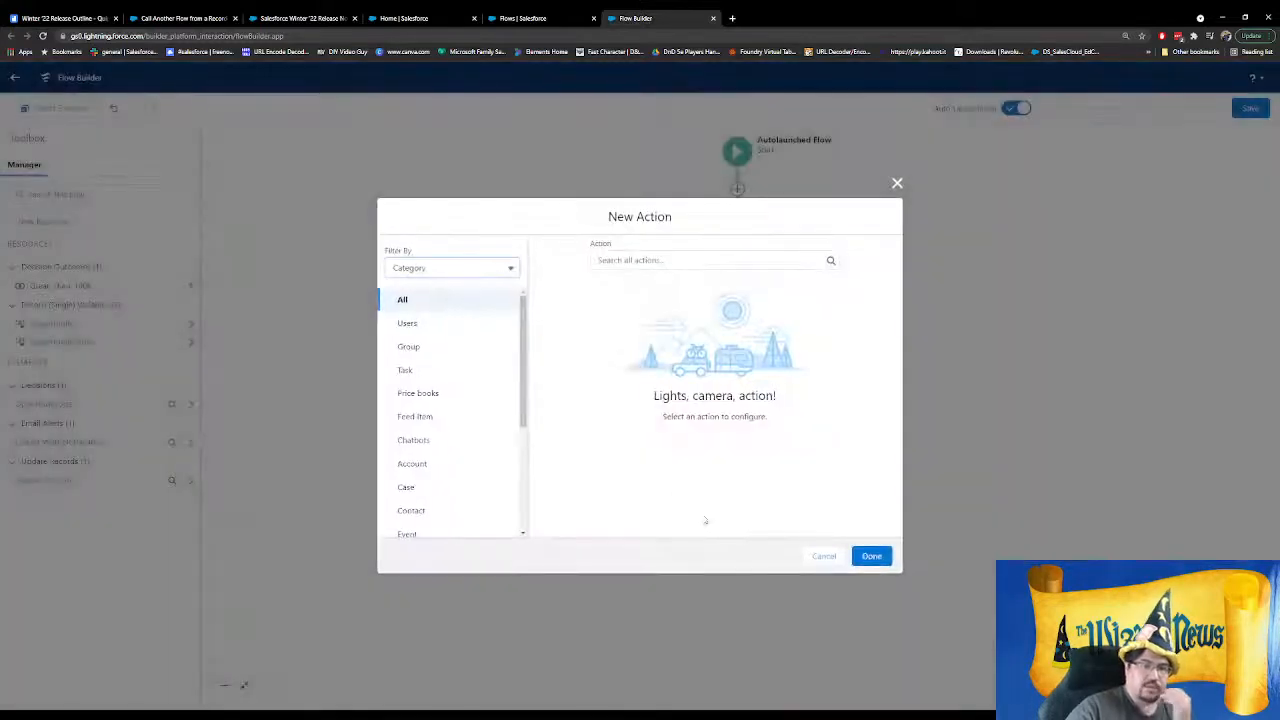
scroll(450, 331, down, 2)
click(450, 320)
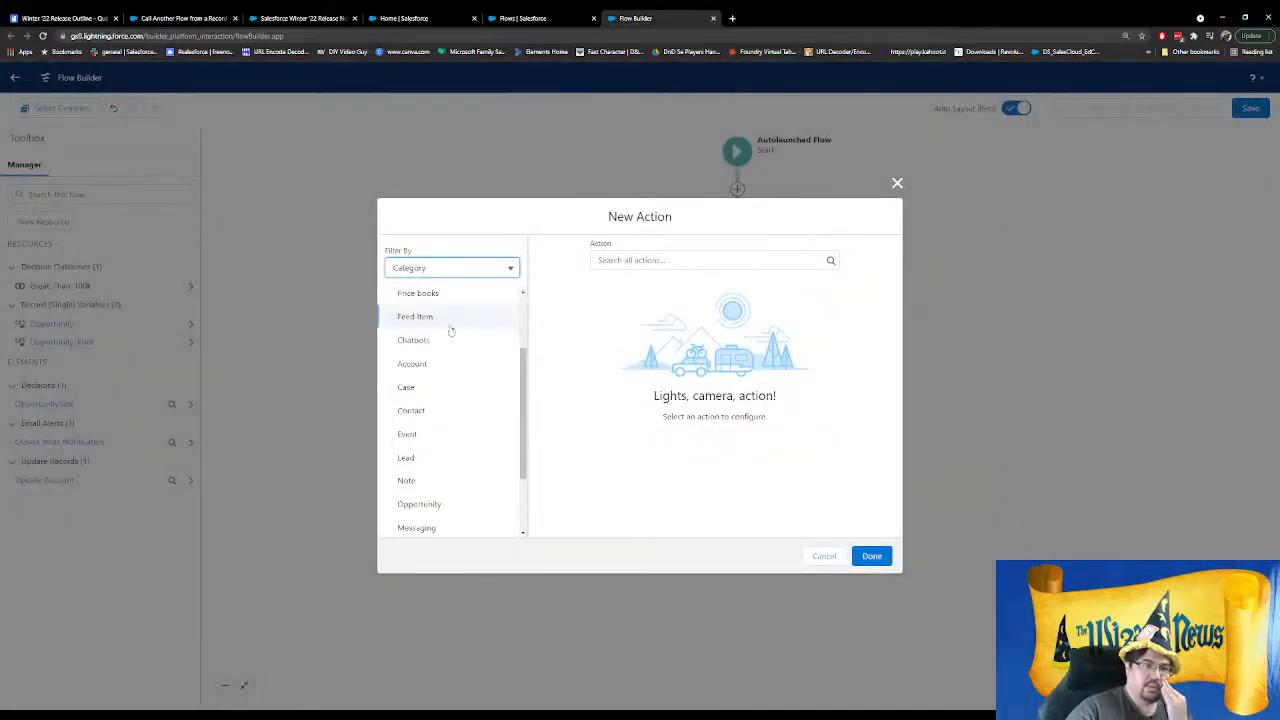
click(705, 260)
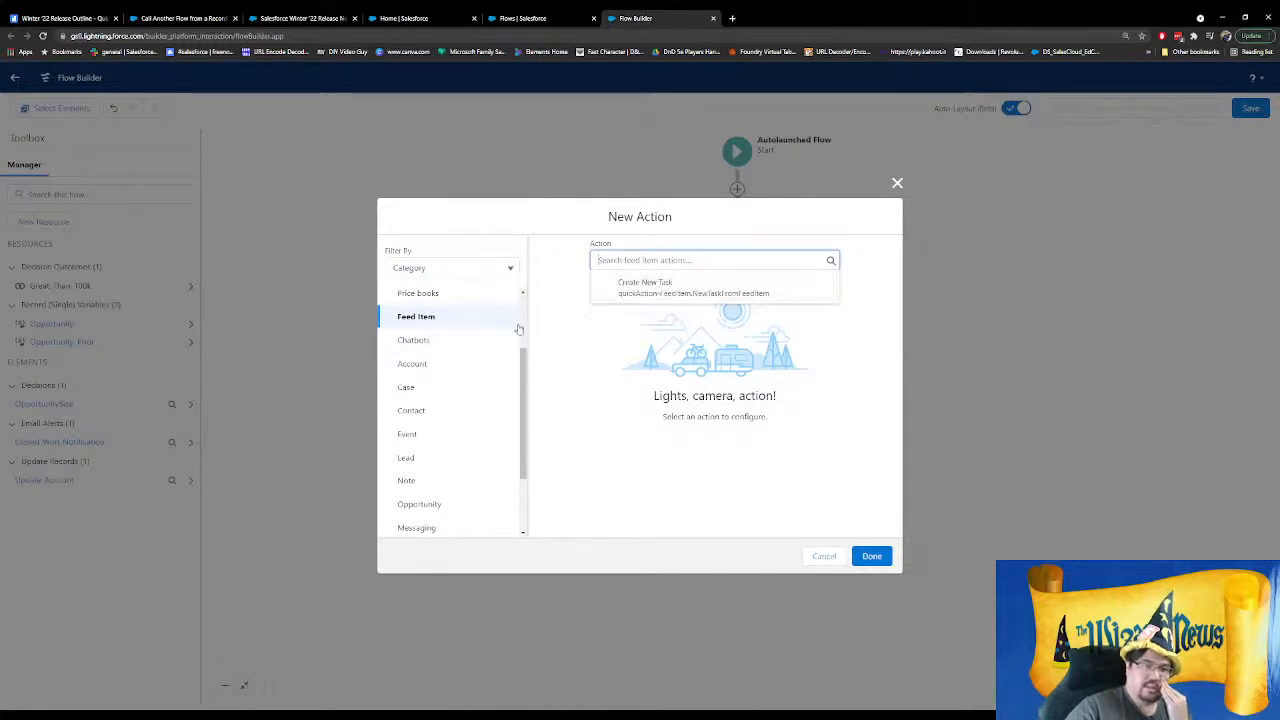
scroll(514, 355, down, 2)
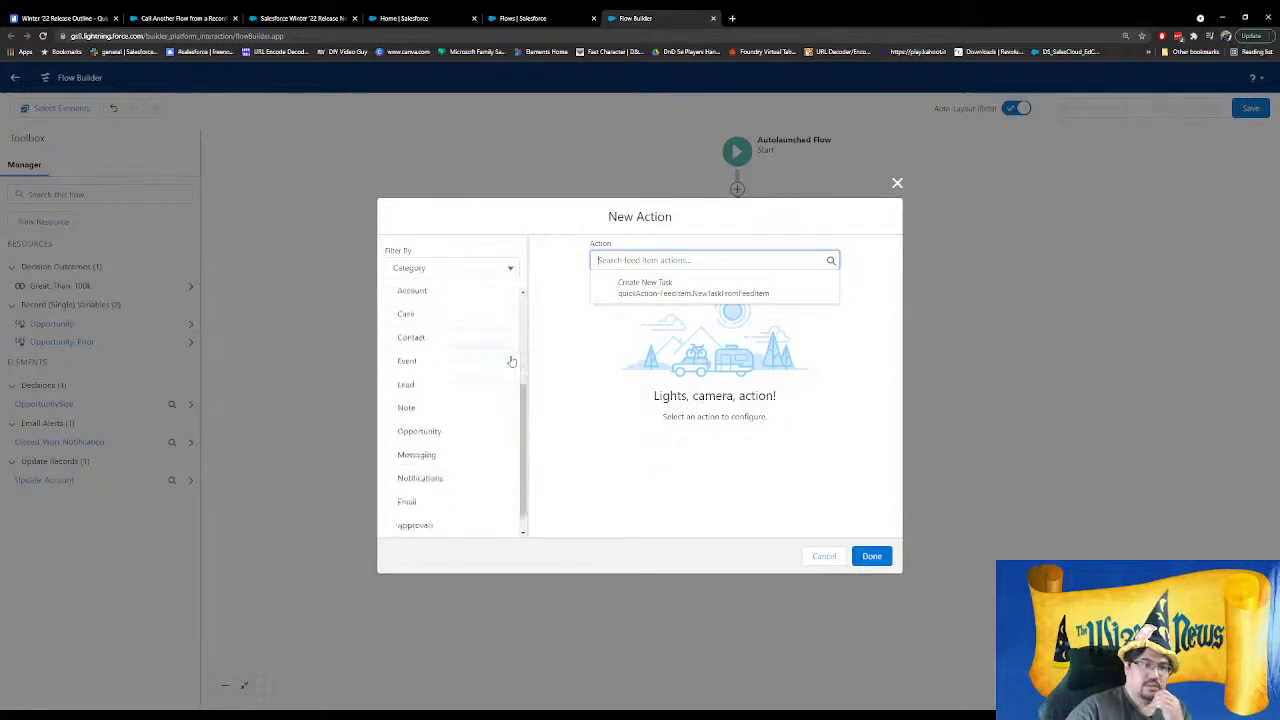
click(441, 440)
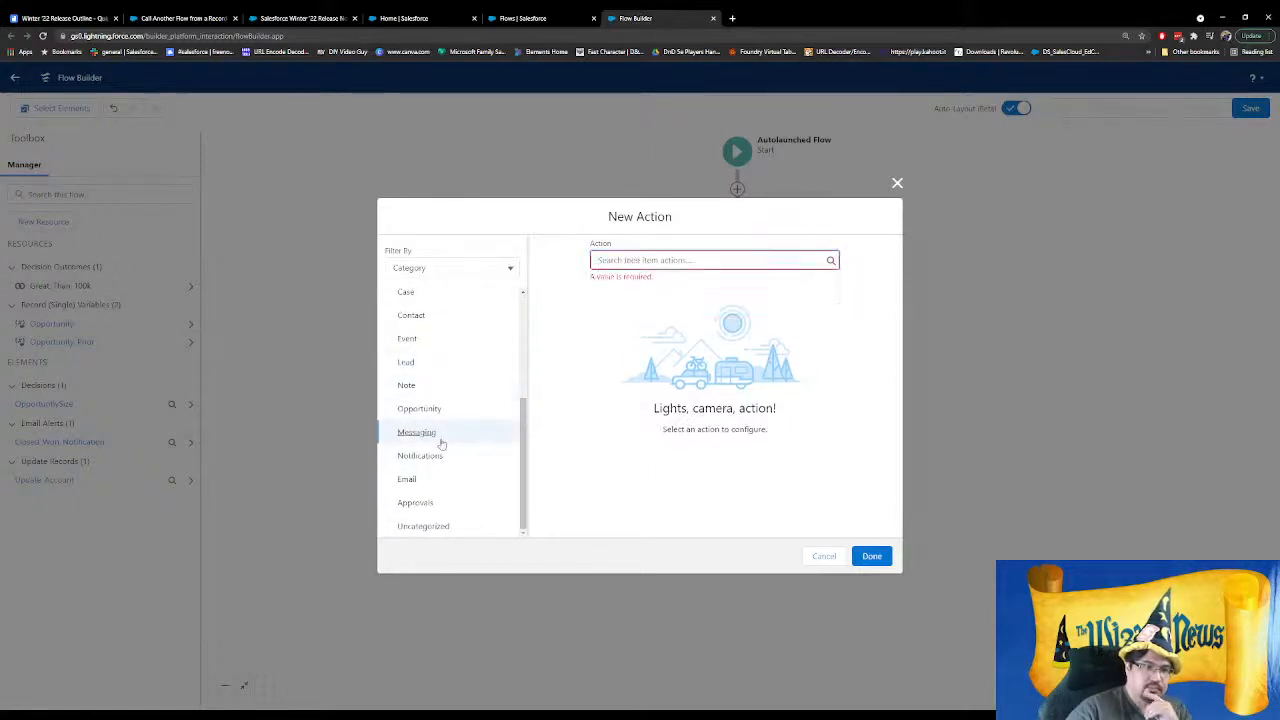
click(438, 455)
scroll(474, 348, up, 3)
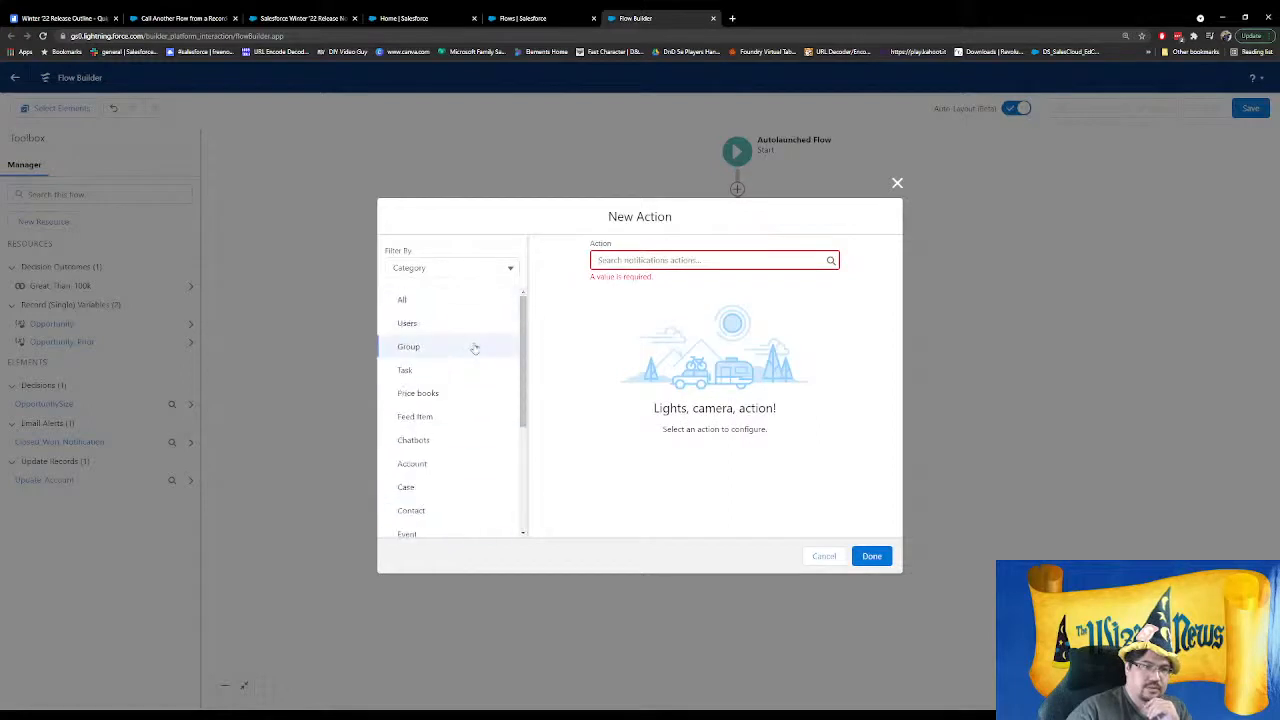
click(429, 303)
Search all actions for "chatt", choose Post to Chatter and label the action Post to Chatter, with the matching API name
click(660, 262)
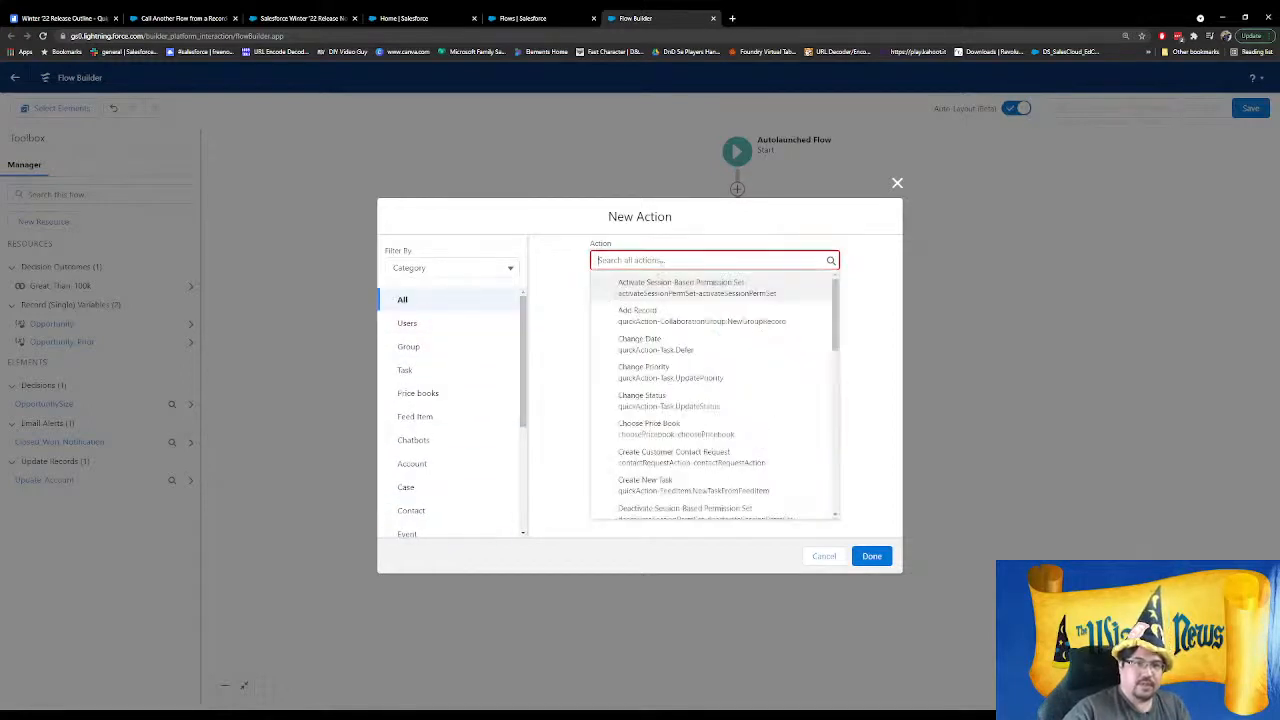
text(chatt)
click(664, 285)
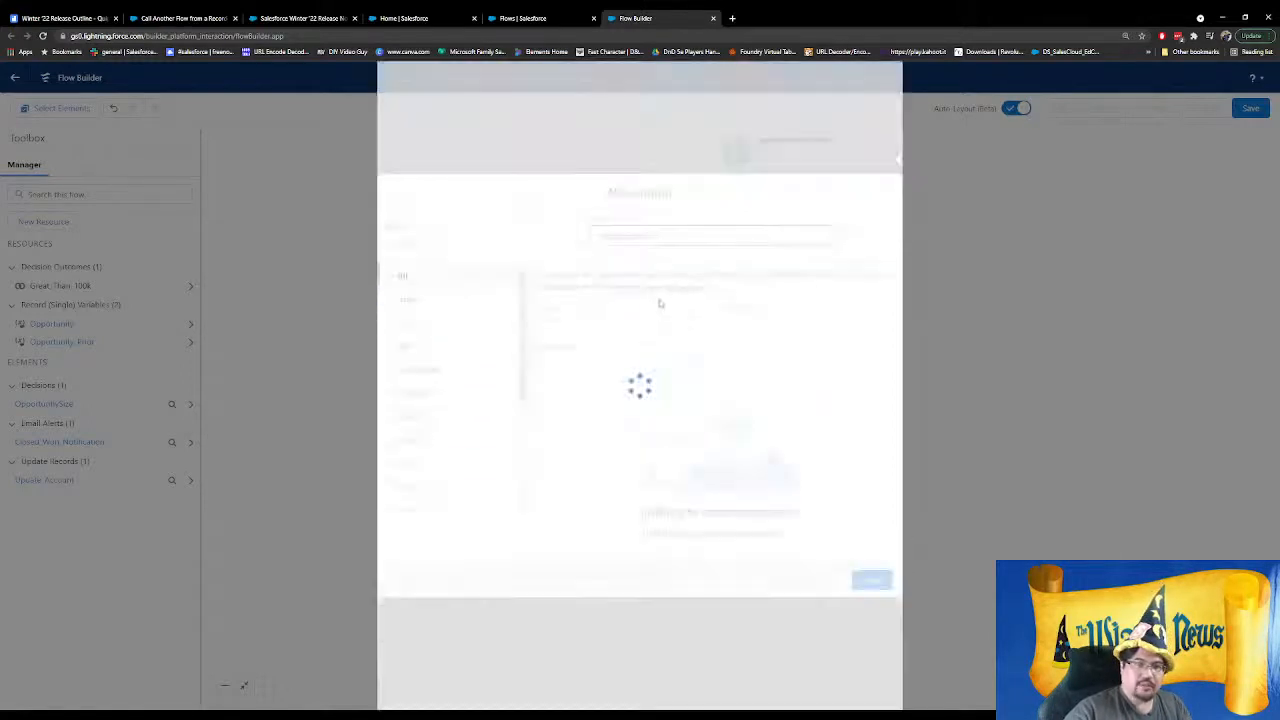
click(605, 257)
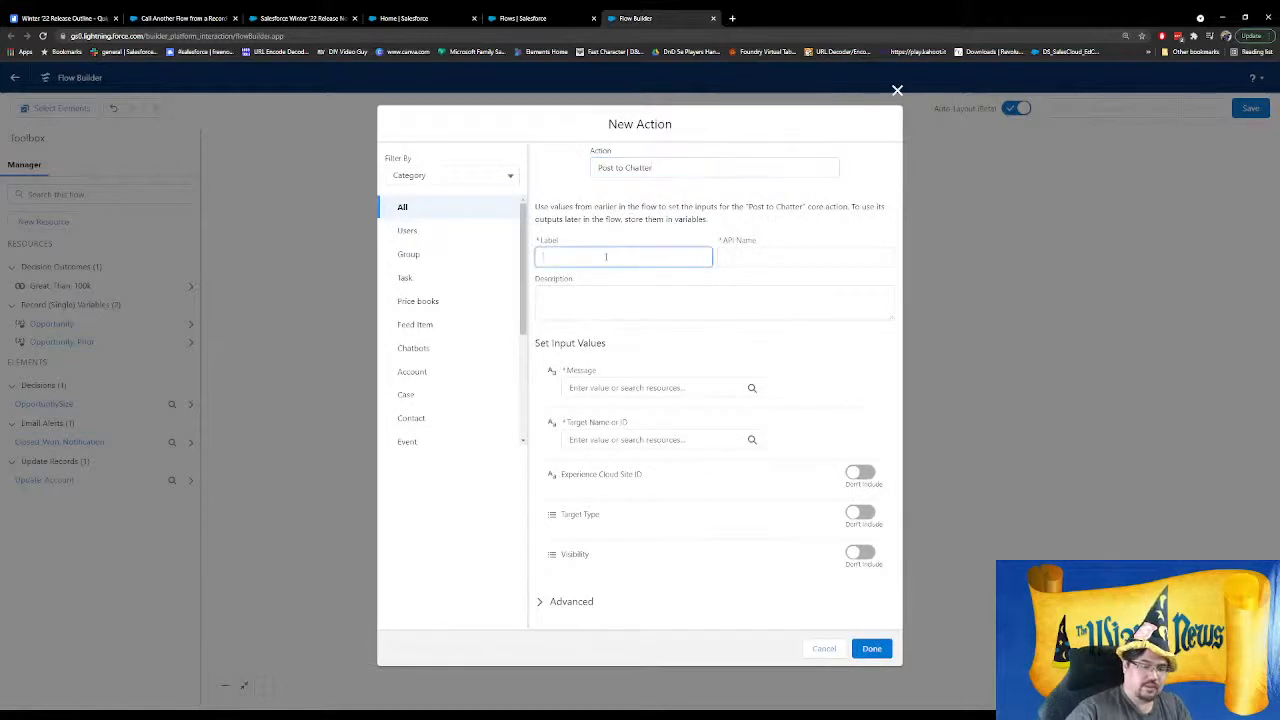
key(Tab)
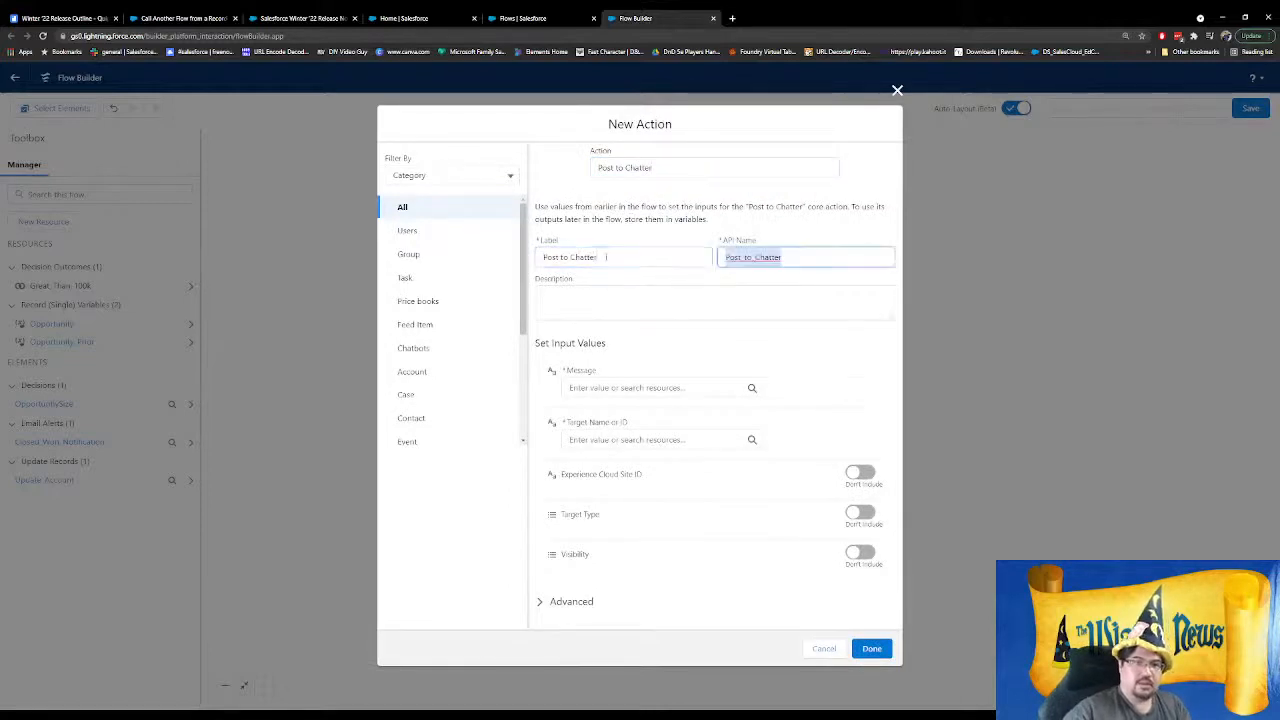
Set the Chatter message to "Wow Look at this huge Opportunity! Congrats!" and the Target Name or ID to {!Opportunity.Id}
key(Tab)
click(605, 387)
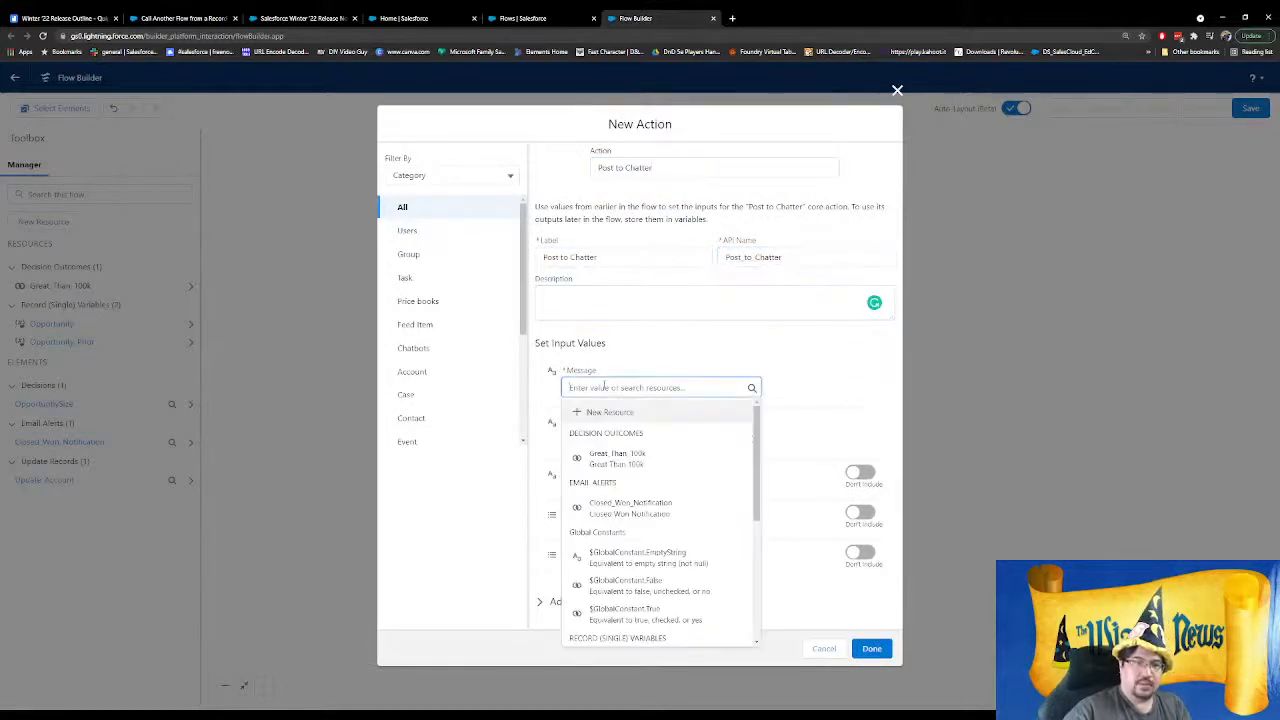
text(Wow)
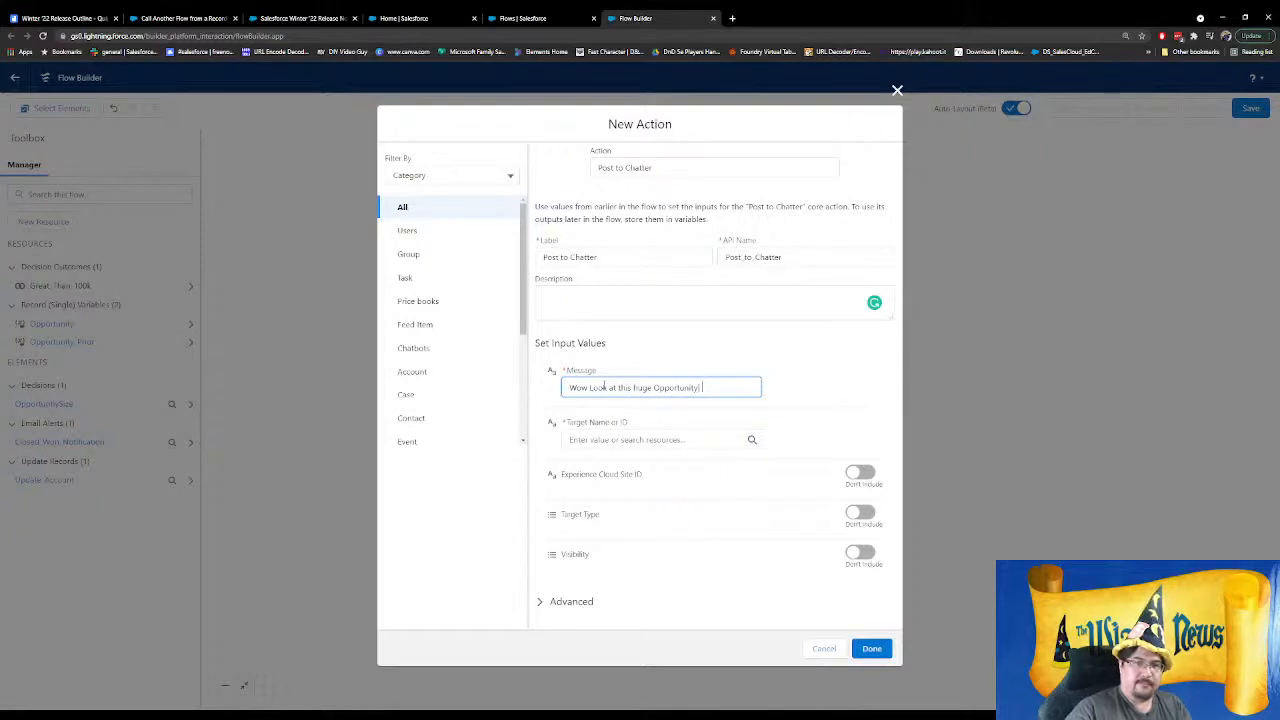
click(645, 441)
scroll(670, 470, down, 2)
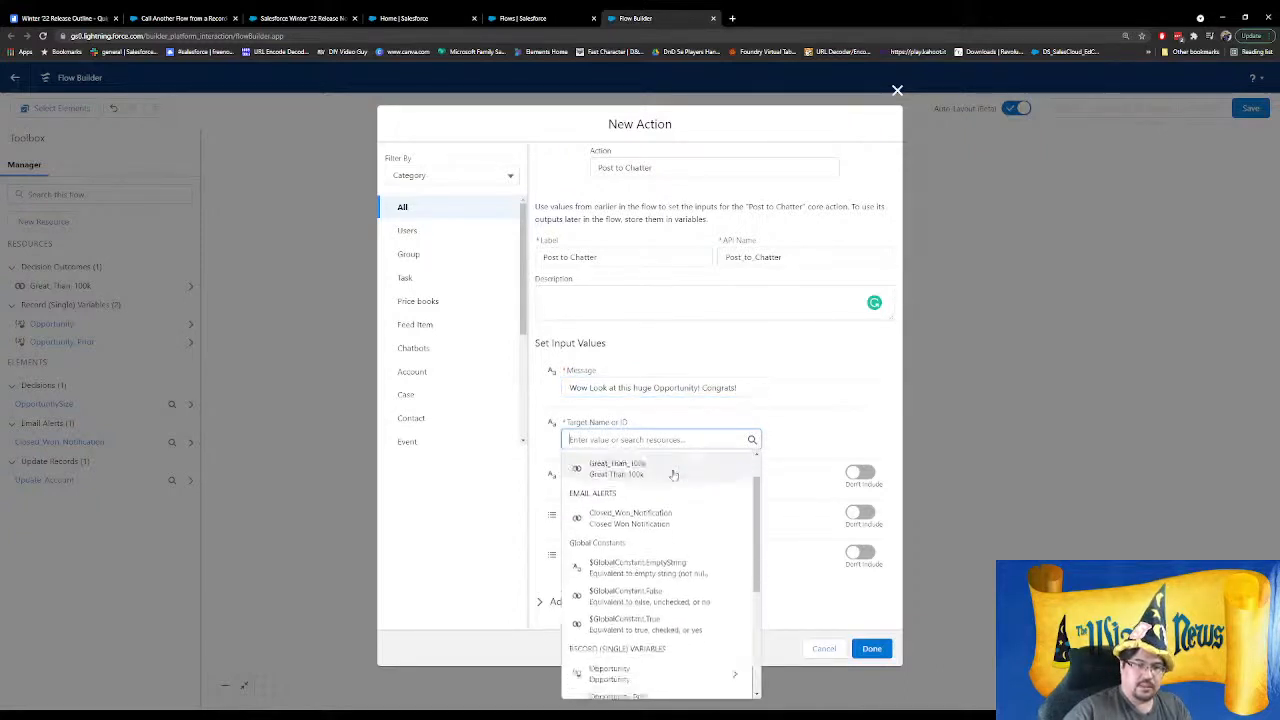
scroll(674, 475, down, 3)
click(671, 569)
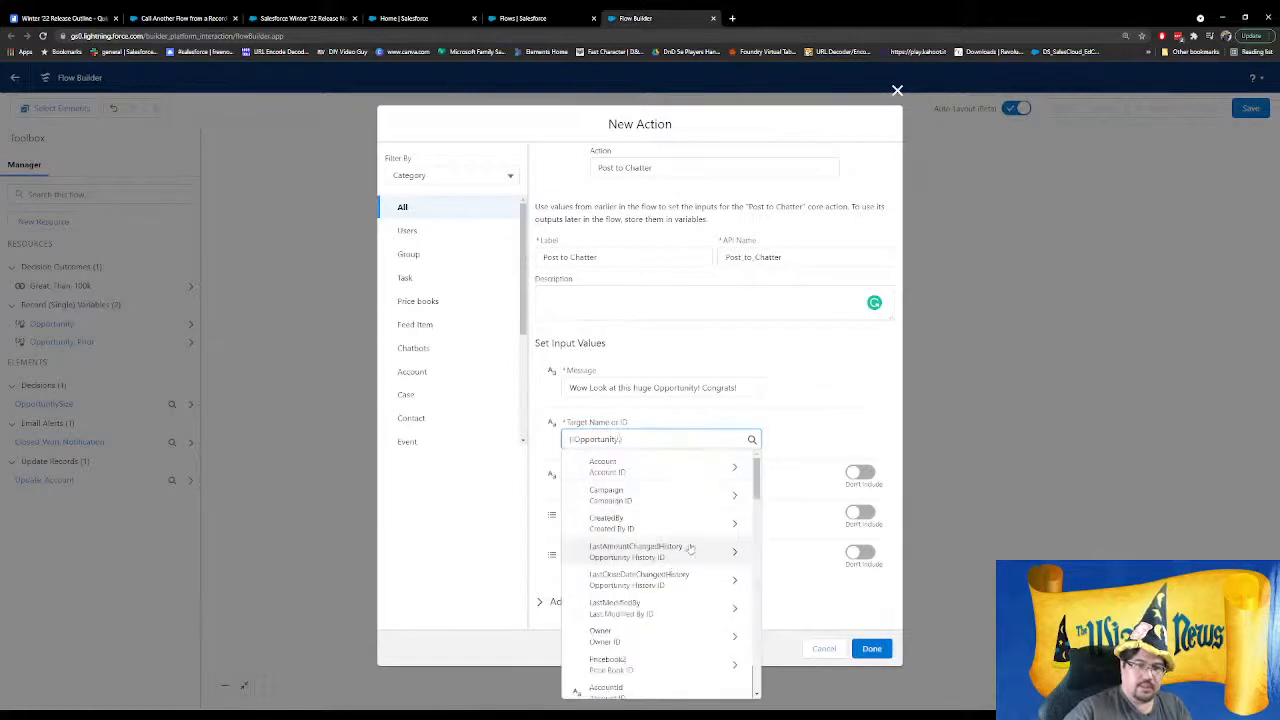
scroll(670, 570, down, 6)
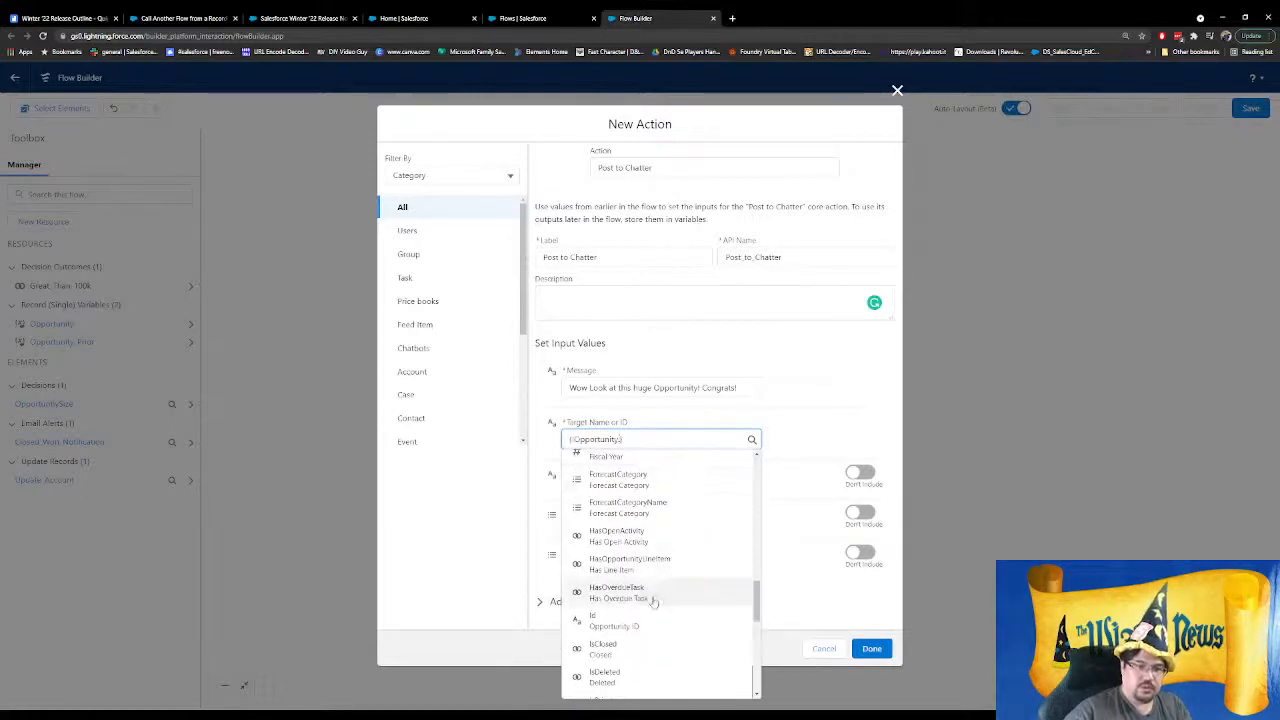
click(642, 620)
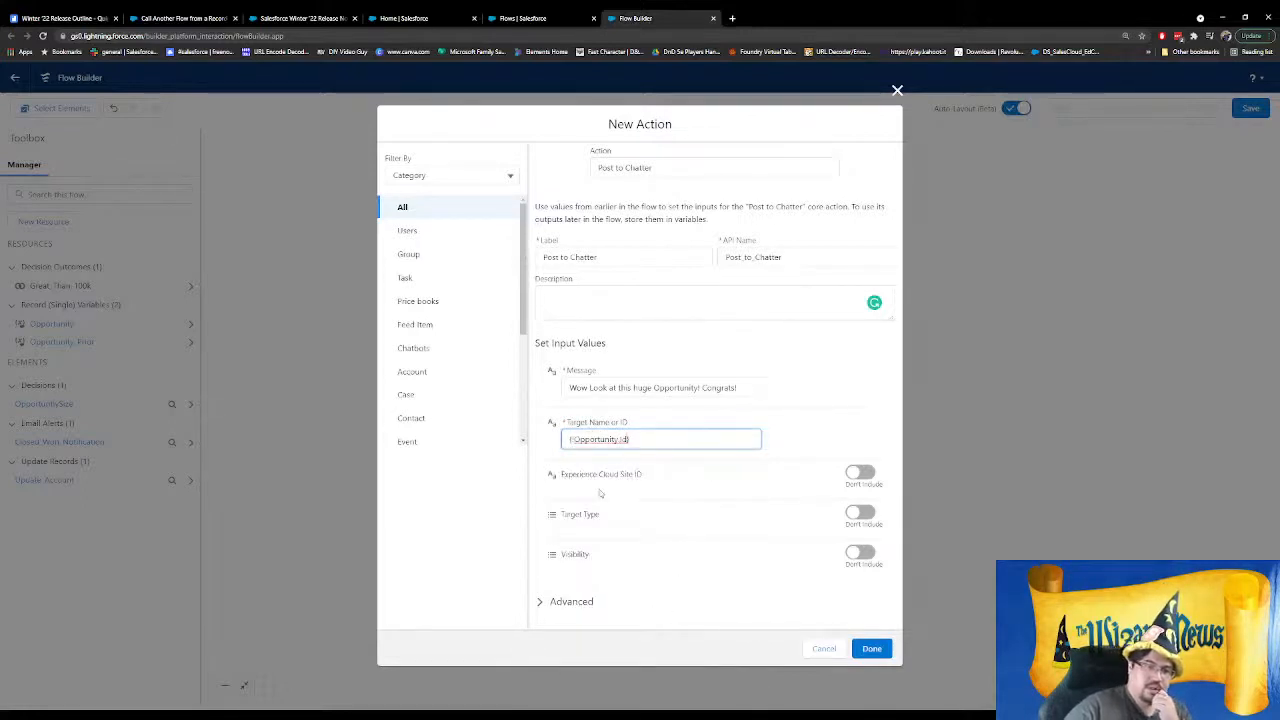
click(860, 512)
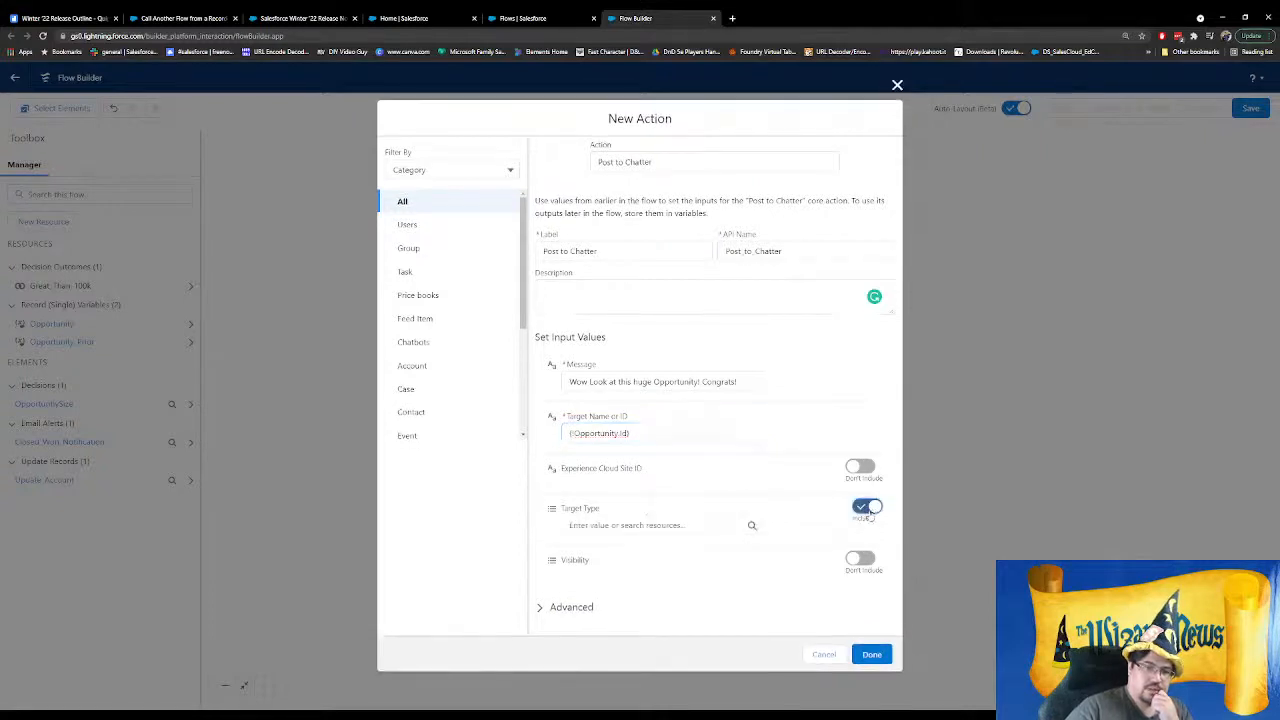
click(680, 527)
click(672, 561)
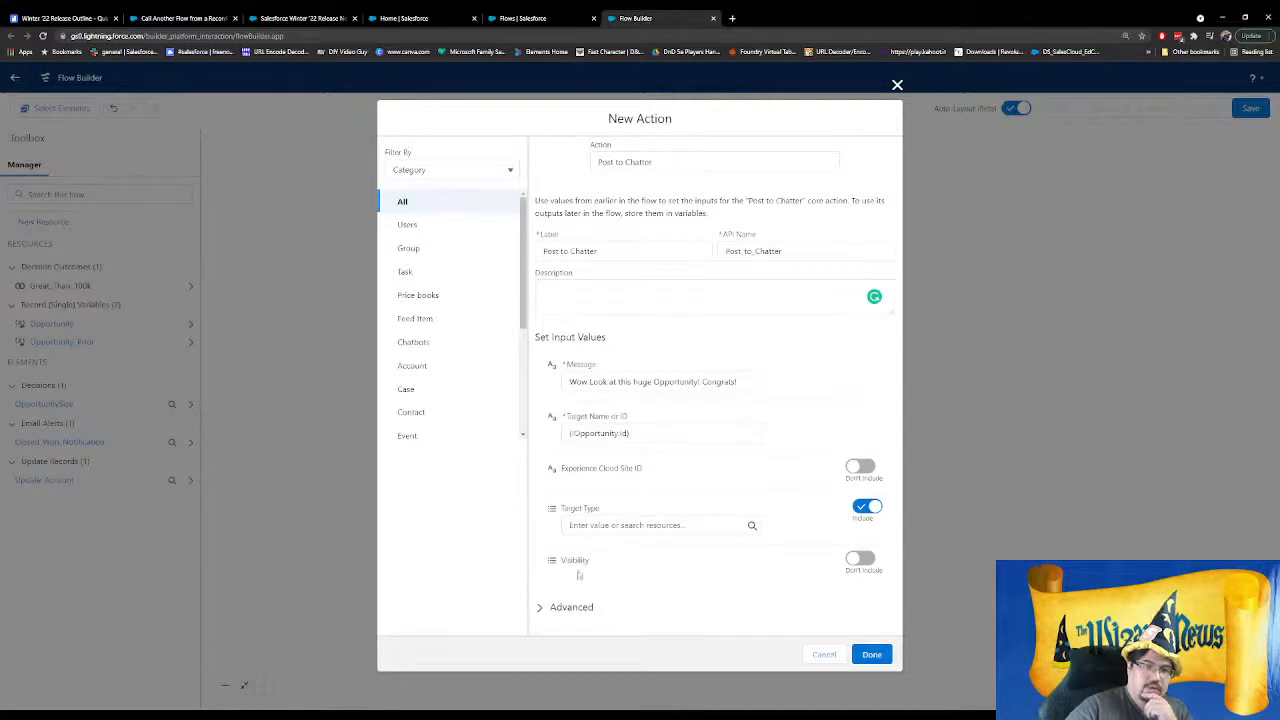
click(671, 530)
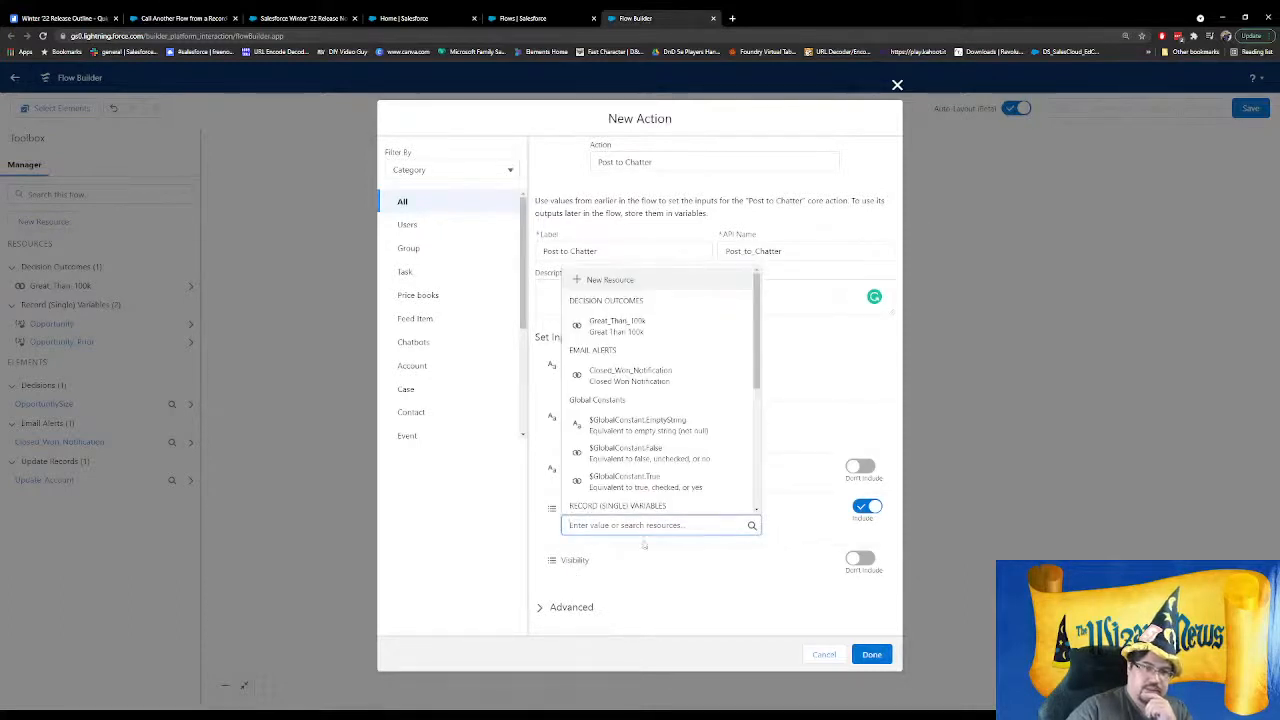
click(785, 533)
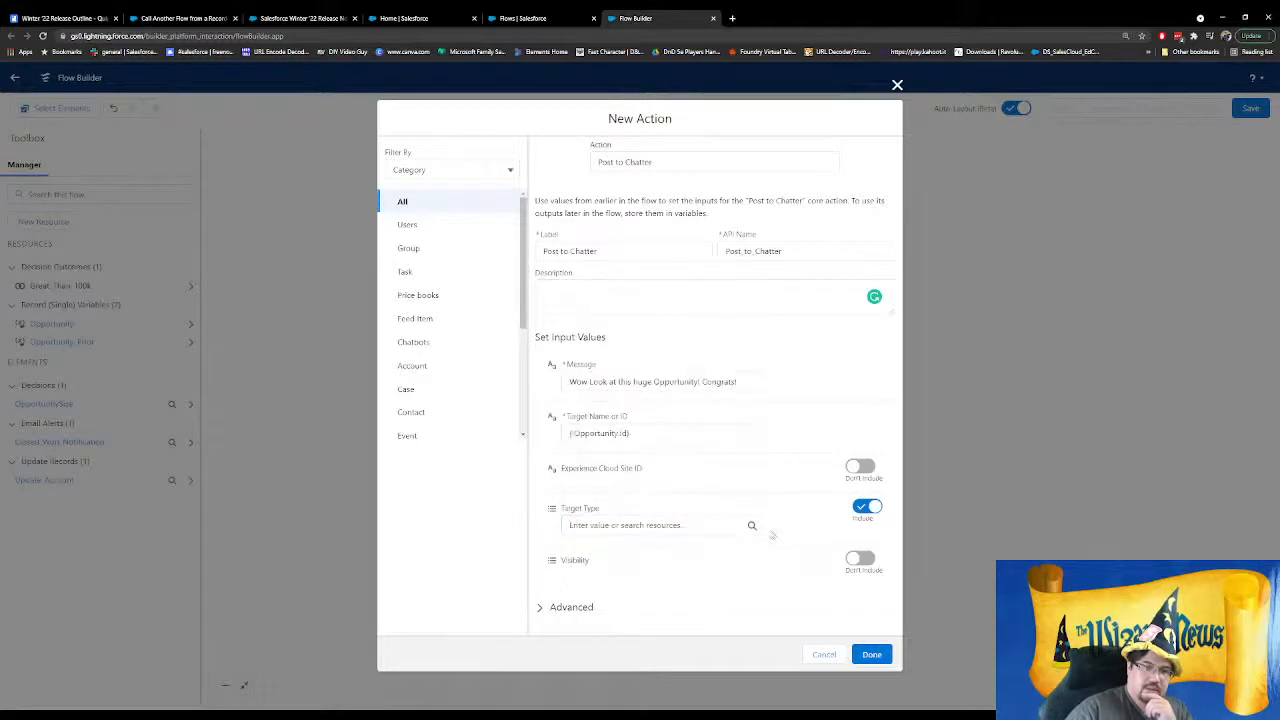
click(860, 507)
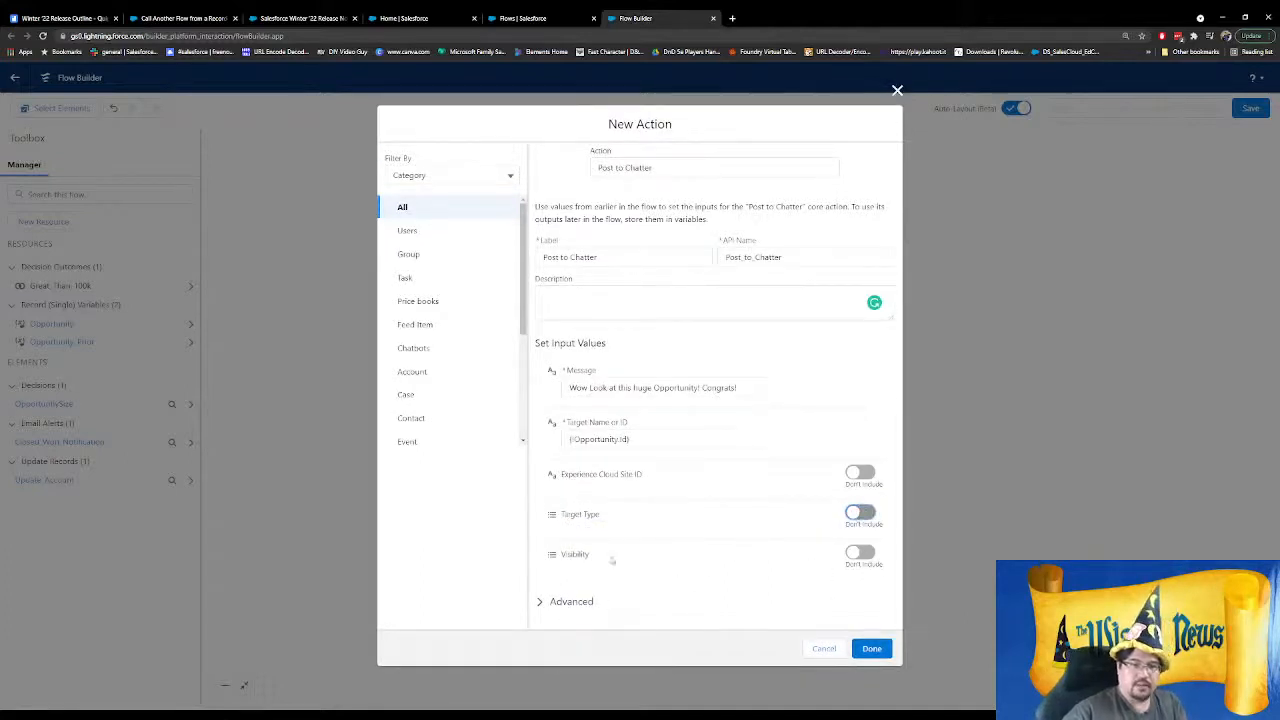
Finish the Post to Chatter action without any of the optional input values
click(583, 558)
click(866, 648)
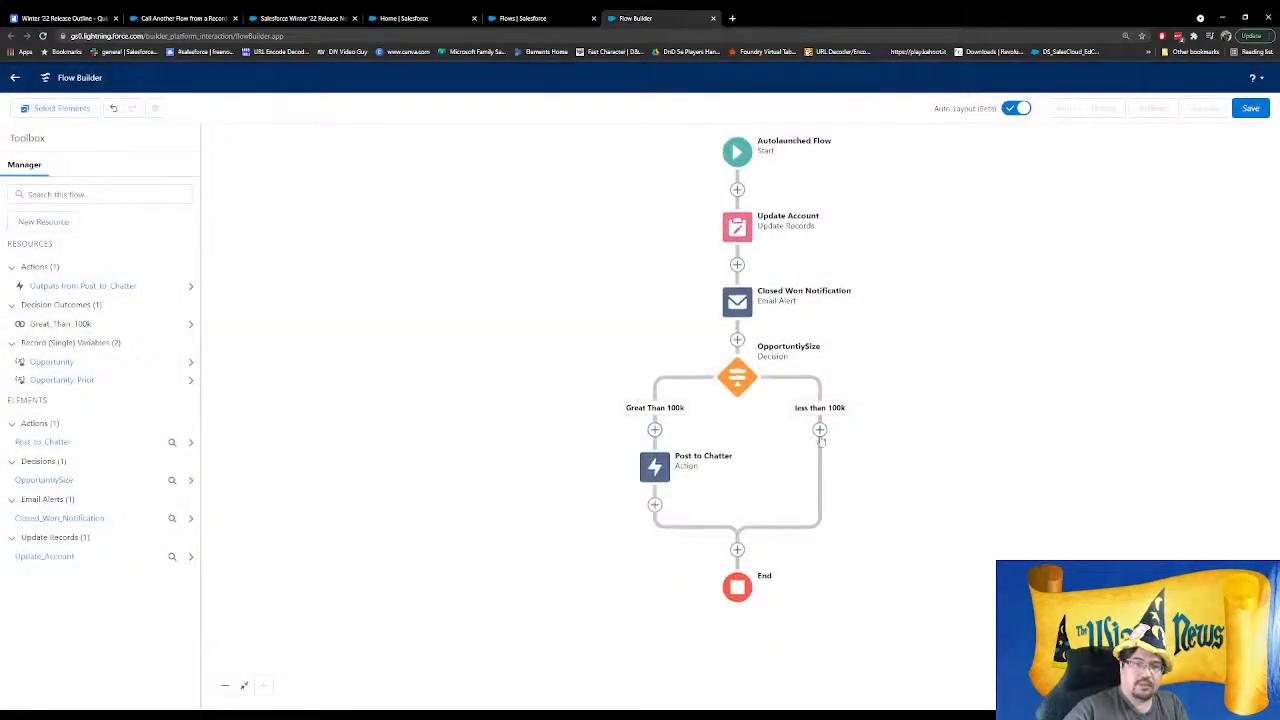
Edit the Post to Chatter action on the Great Than 100k path so its message begins with "Over 100,000!"
click(655, 467)
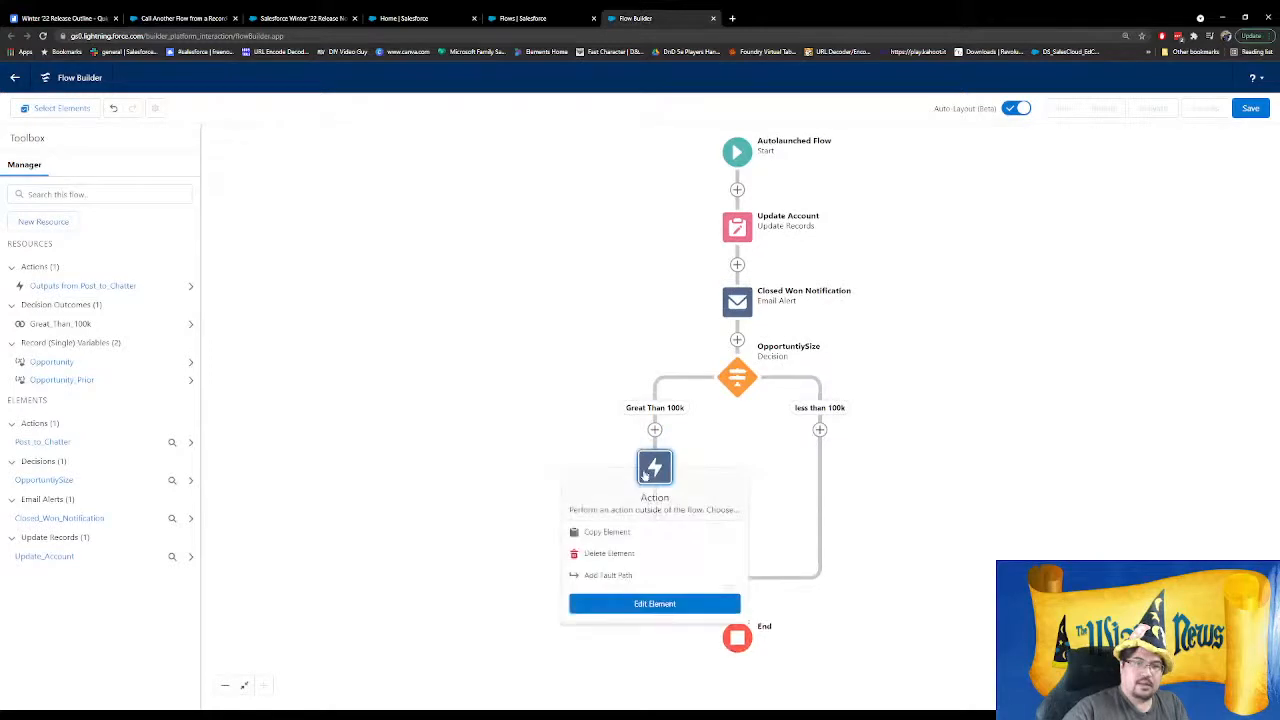
click(636, 605)
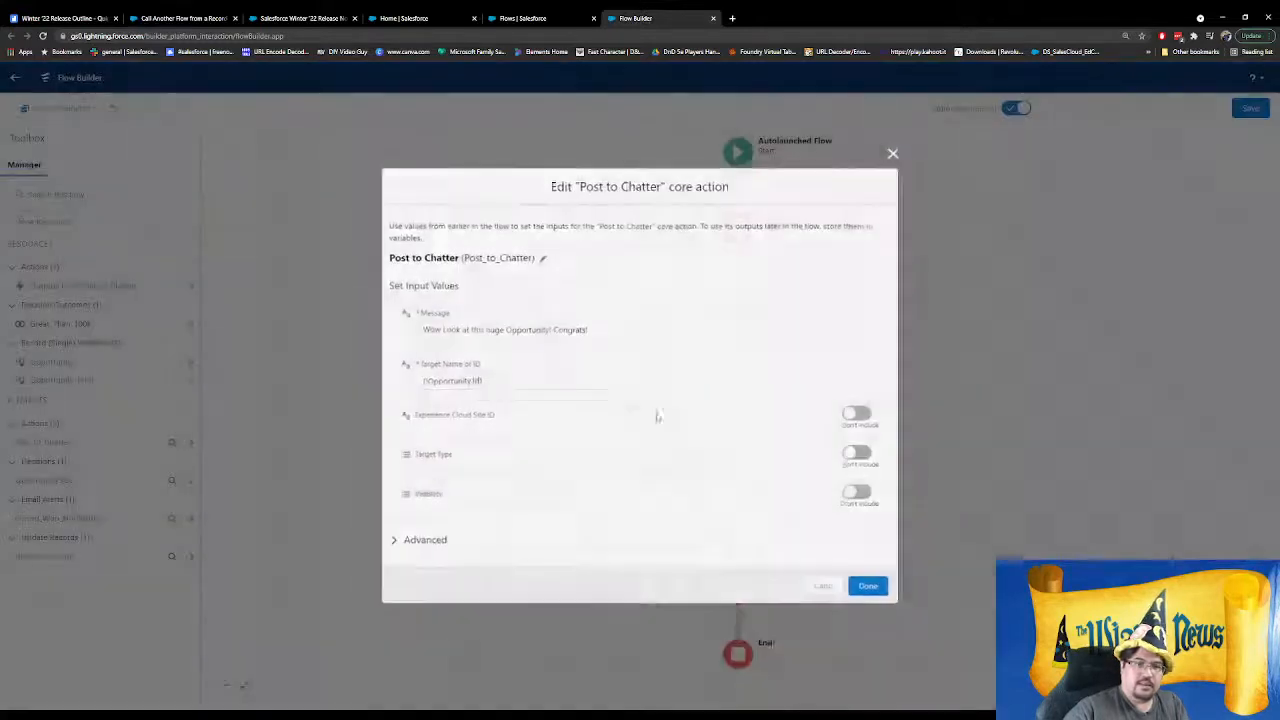
click(592, 331)
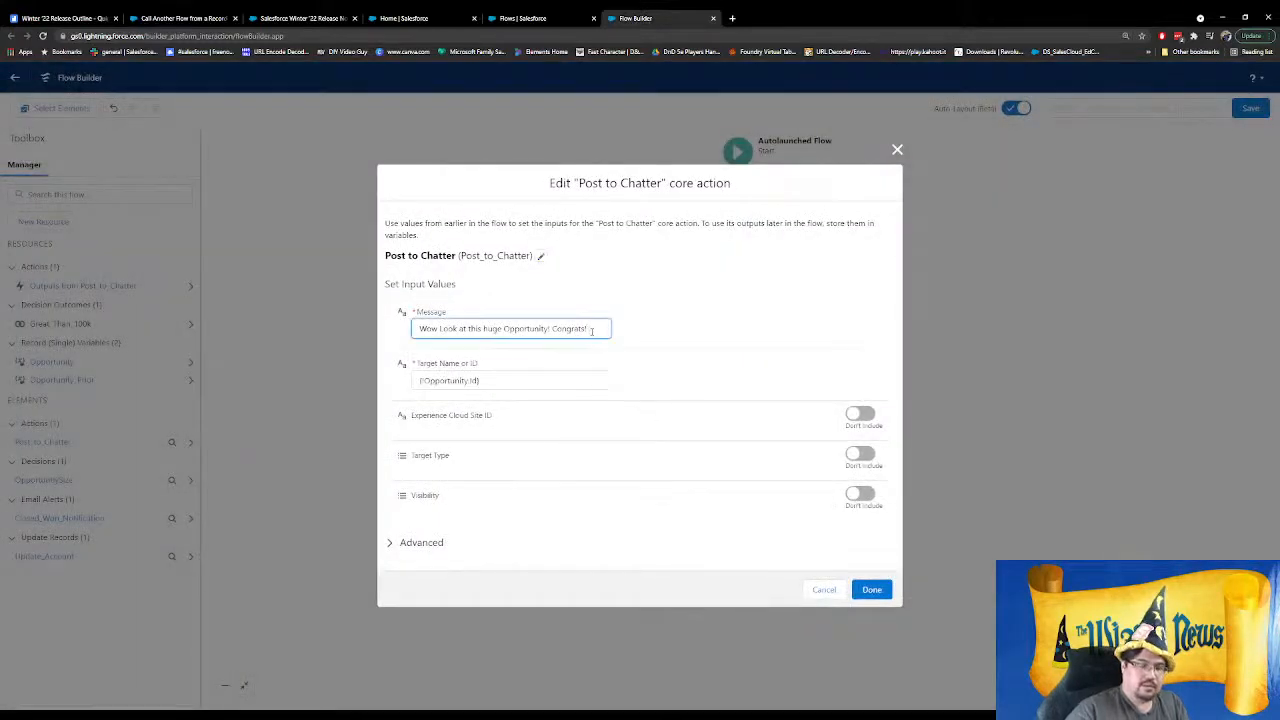
text(OVer)
key(BackSpace)
key(BackSpace)
key(BackSpace)
key(BackSpace)
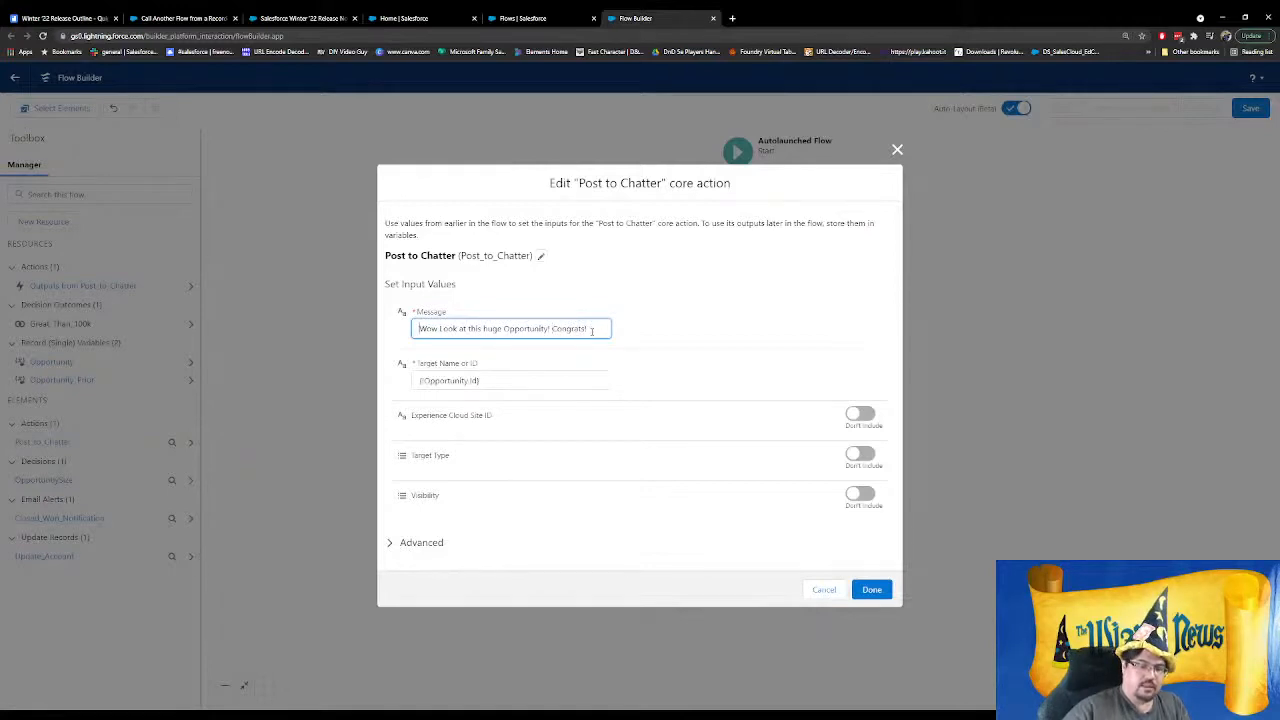
text(Over 100,000!)
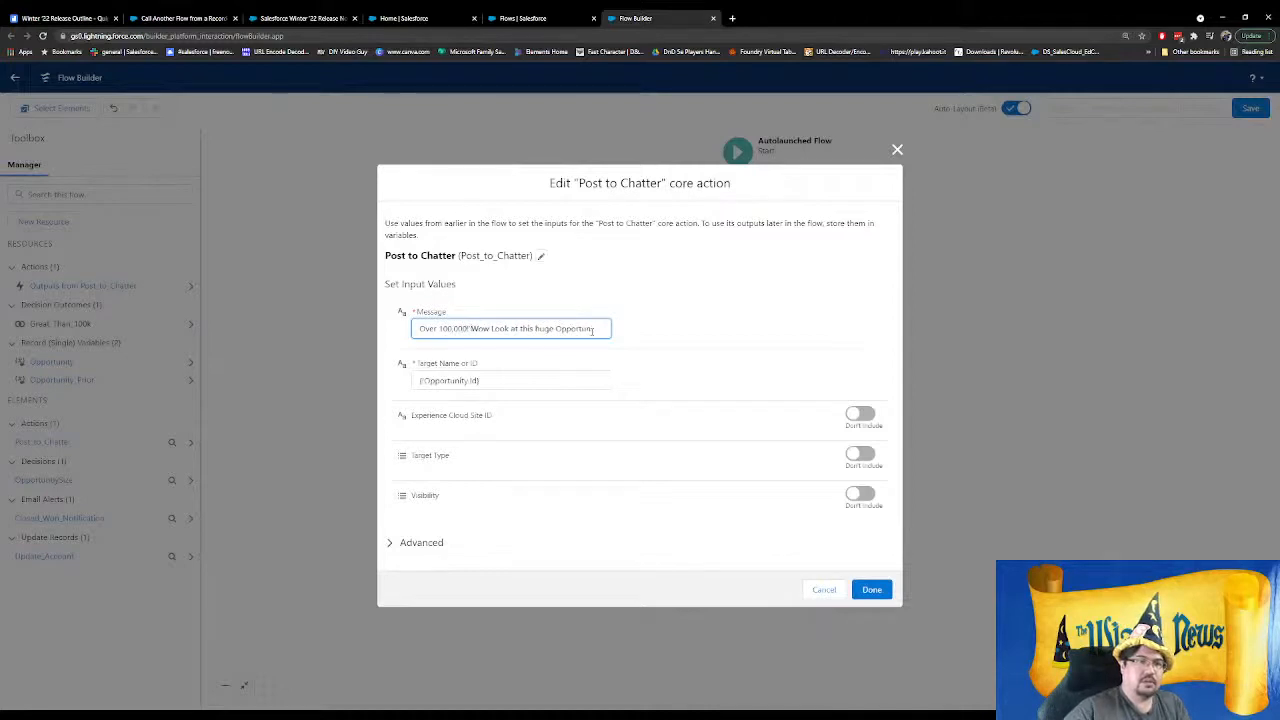
click(872, 589)
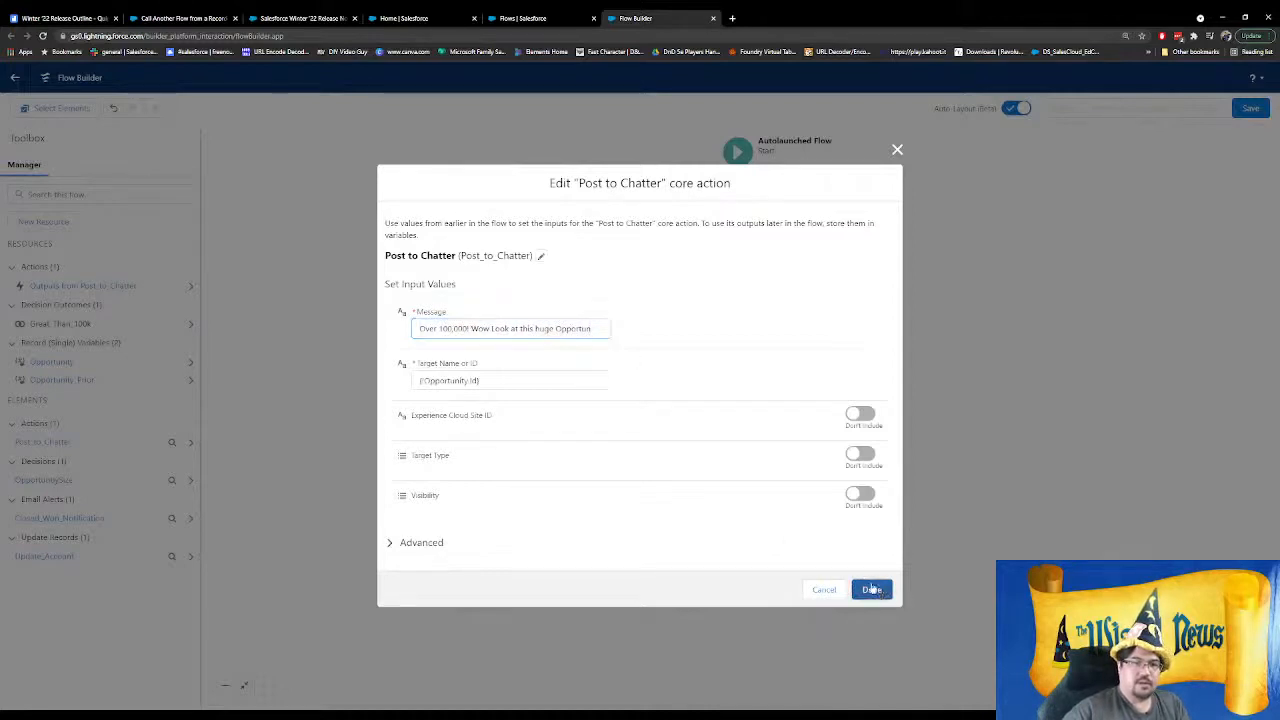
Add a Post to Chatter action on the less than 100k path, labelled Under 100k with the matching API name
click(820, 430)
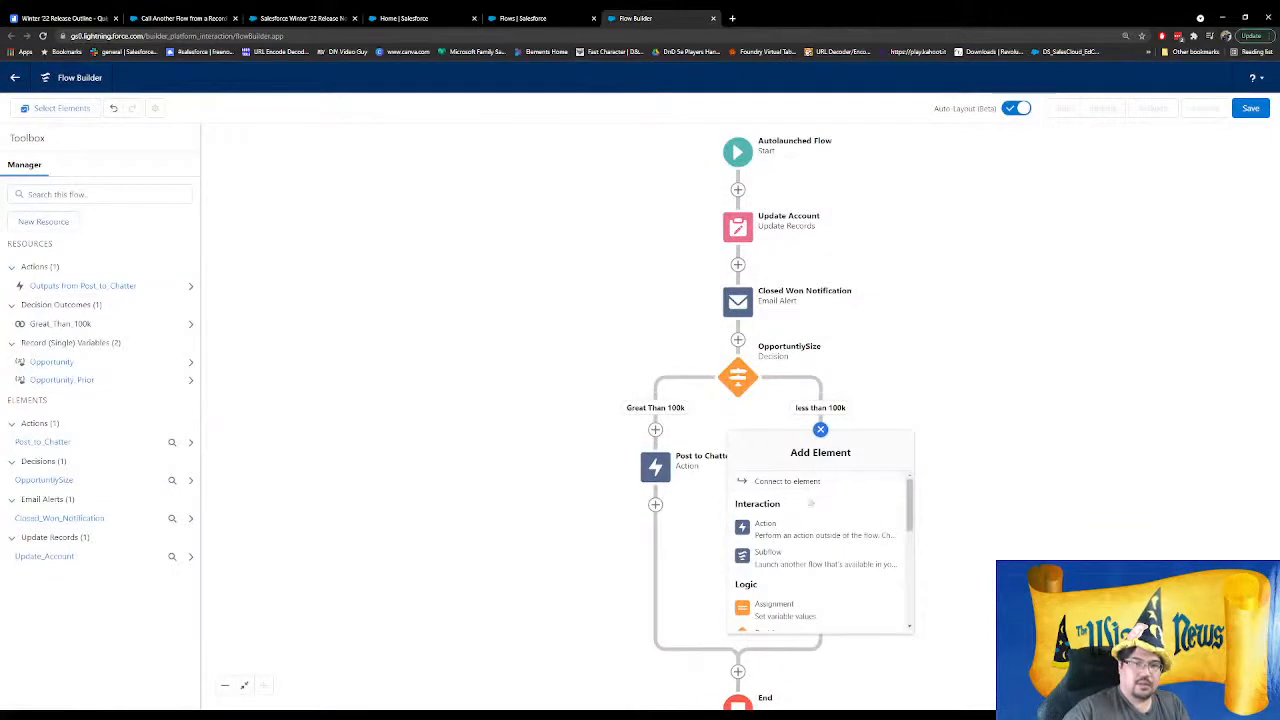
click(795, 527)
text(chatter)
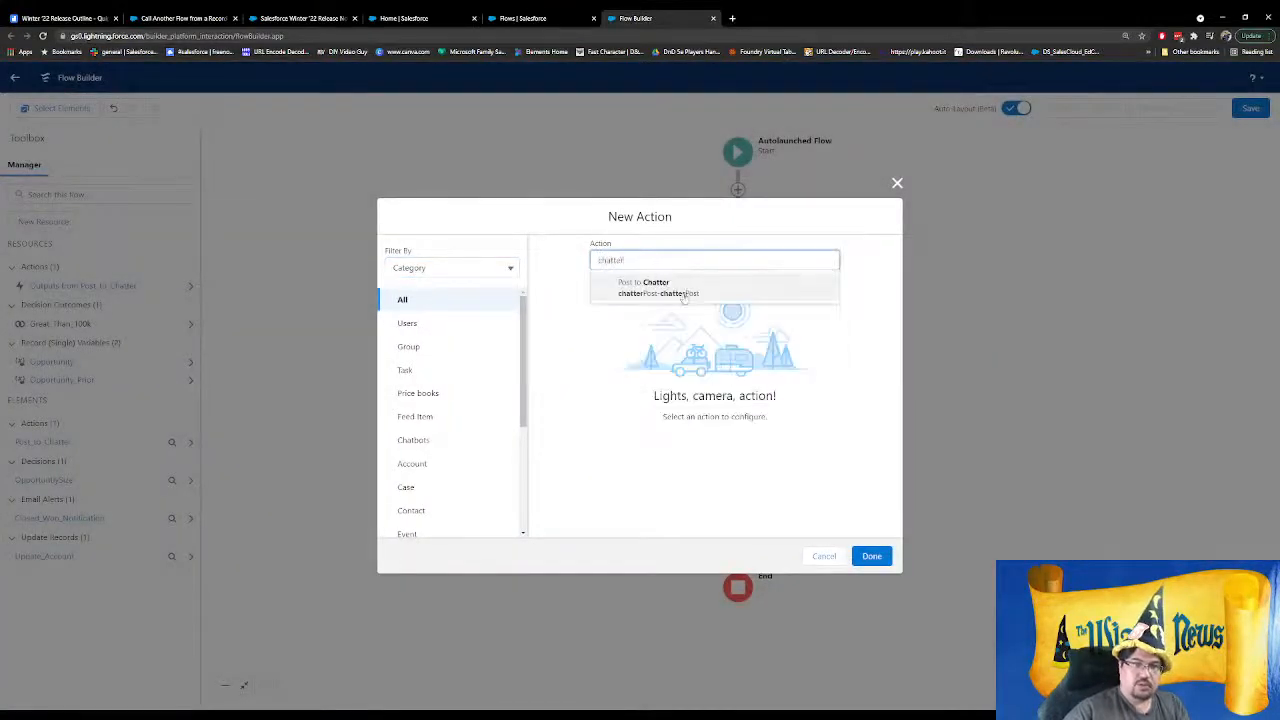
click(684, 294)
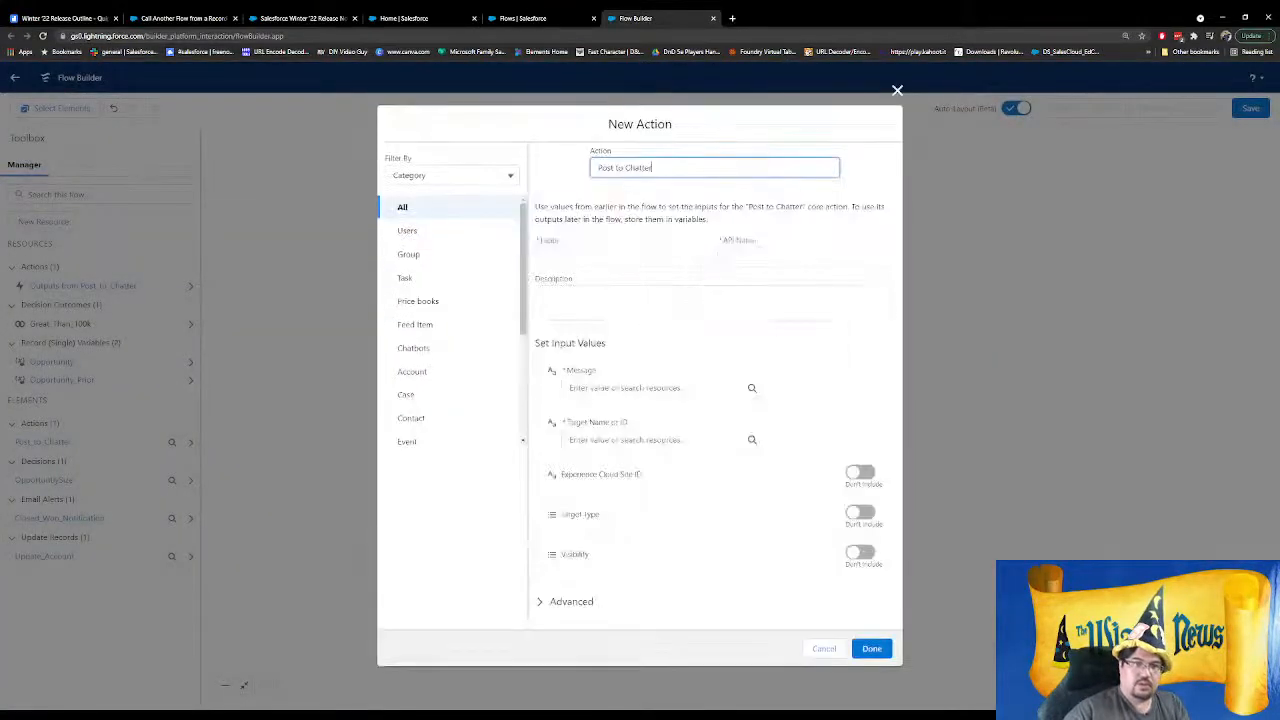
click(565, 260)
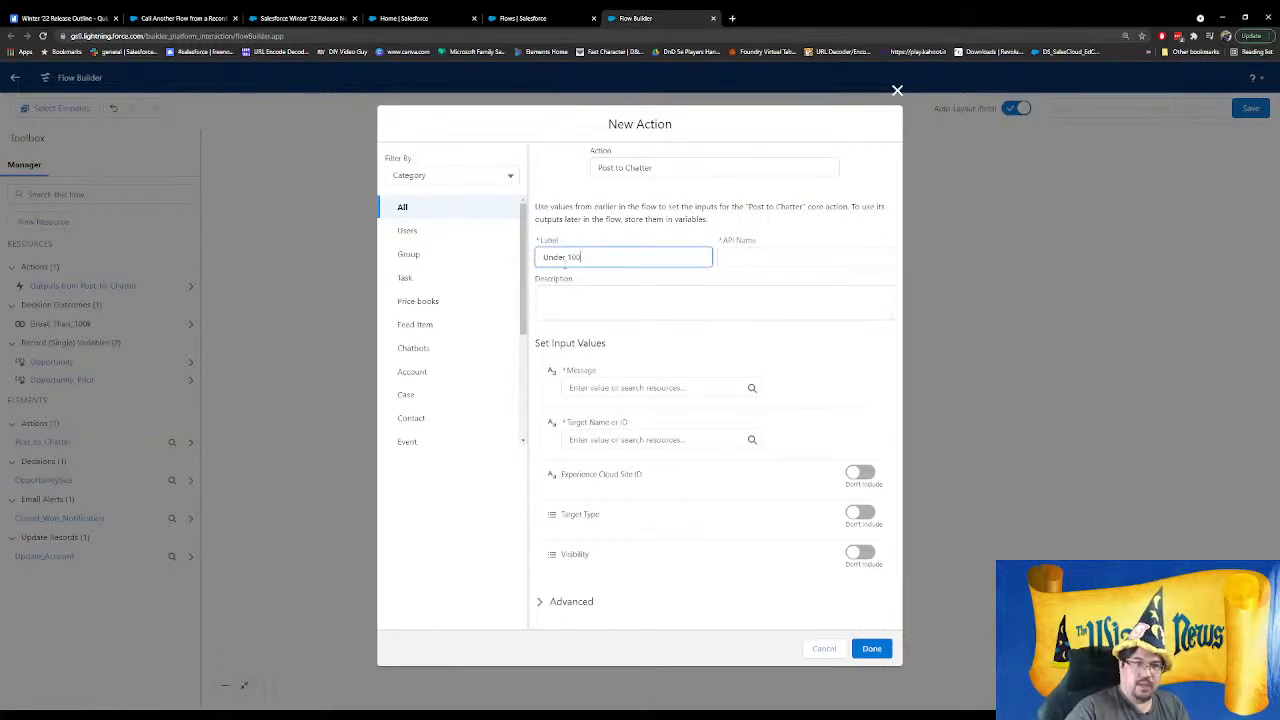
text(k)
key(Tab)
Set the Under 100k message to "Great job closing the Opportunity!" with target {!Opportunity.Id}, and finish the action
click(712, 389)
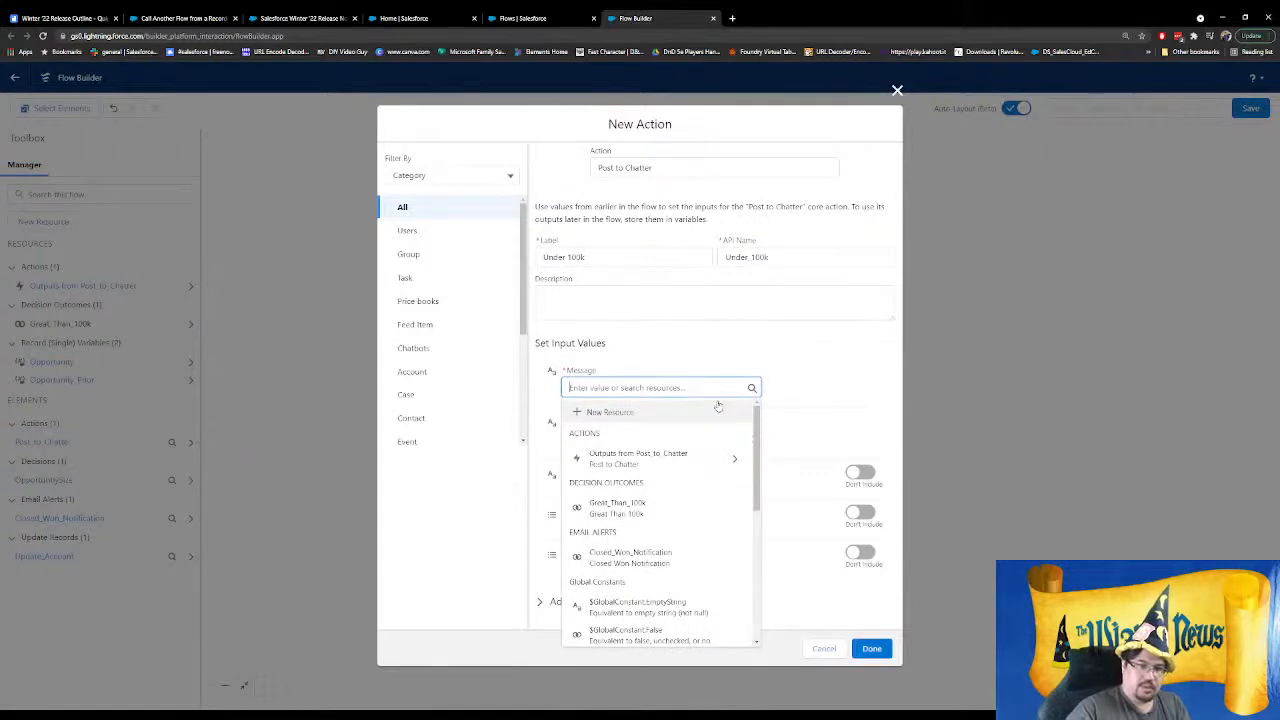
text(Great job!)
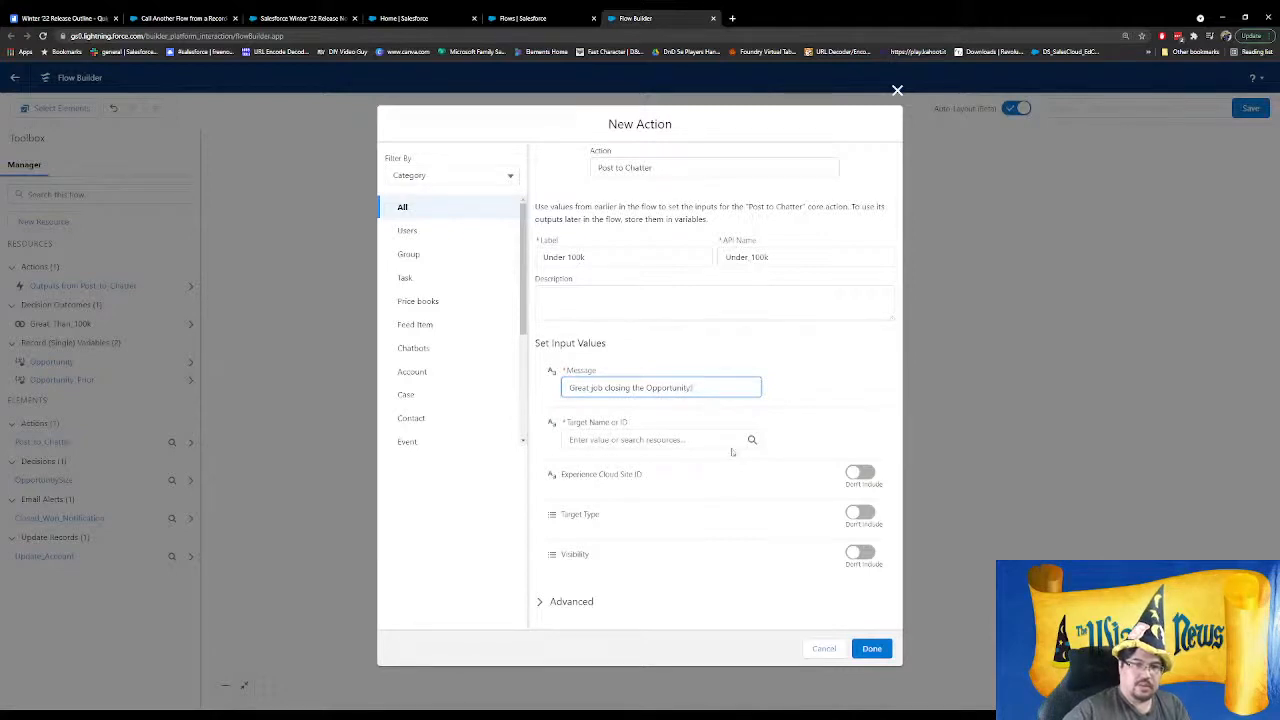
click(731, 441)
scroll(667, 600, down, 10)
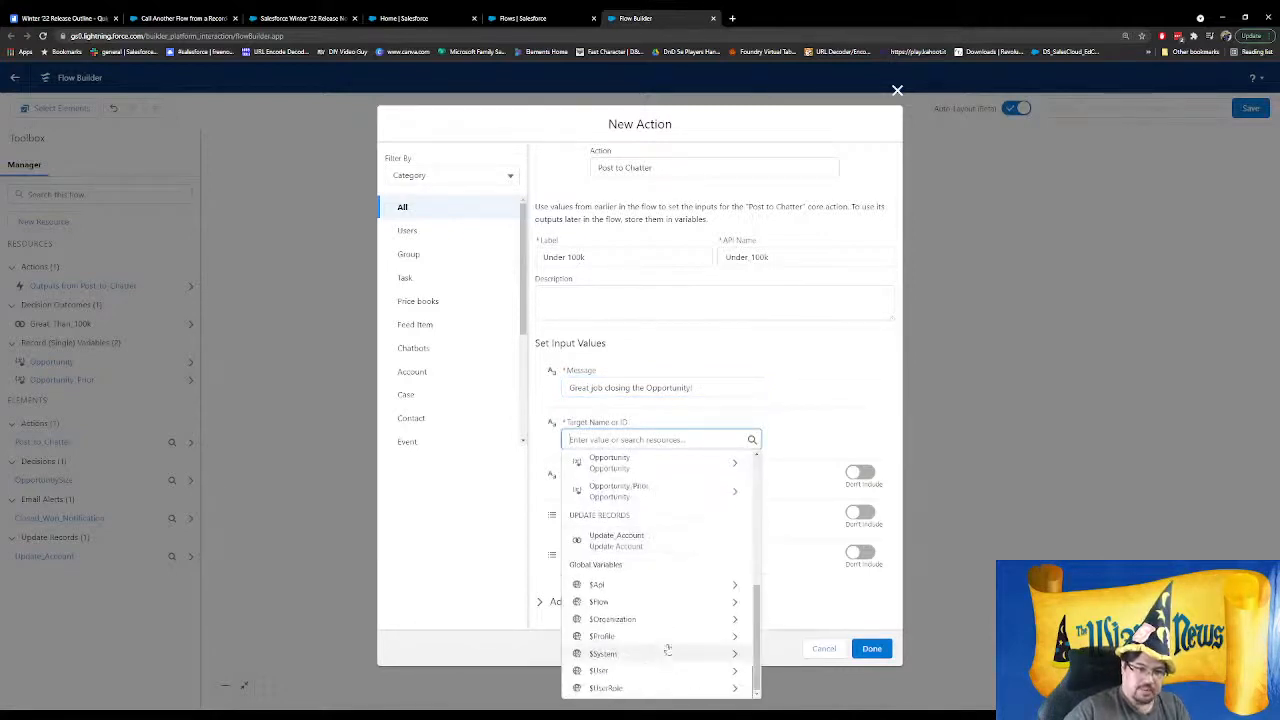
click(650, 465)
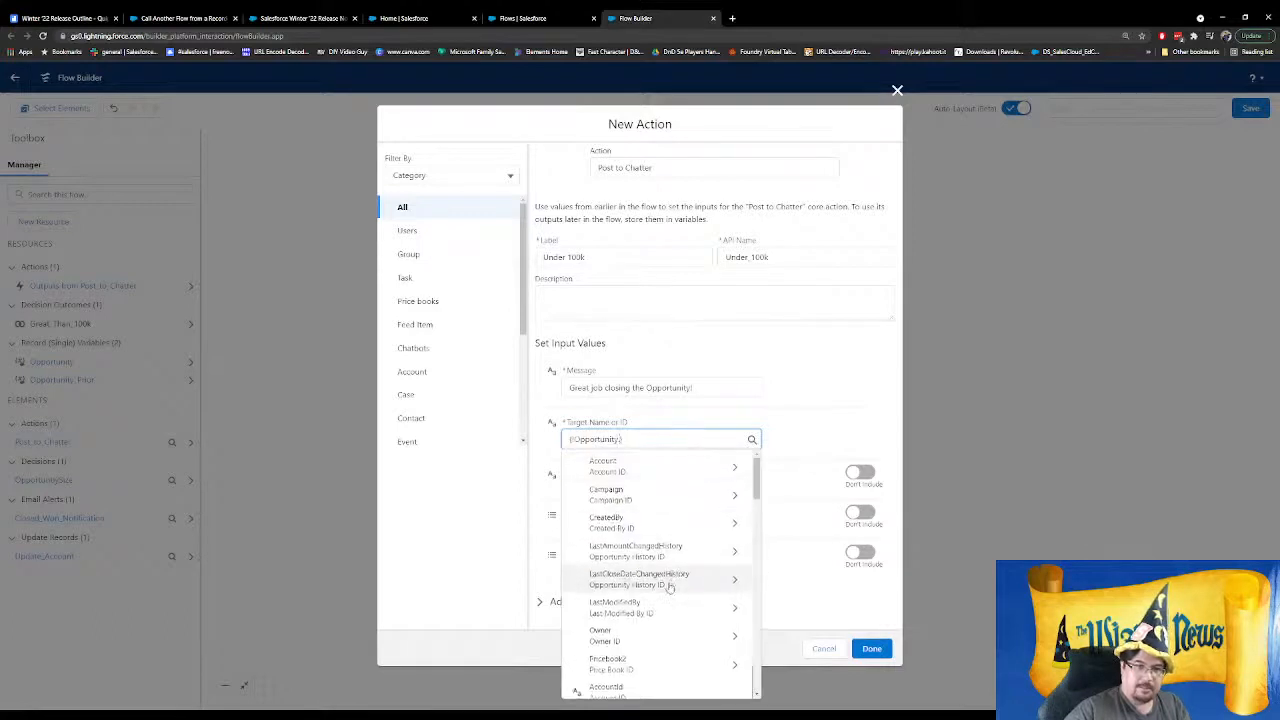
scroll(669, 587, down, 6)
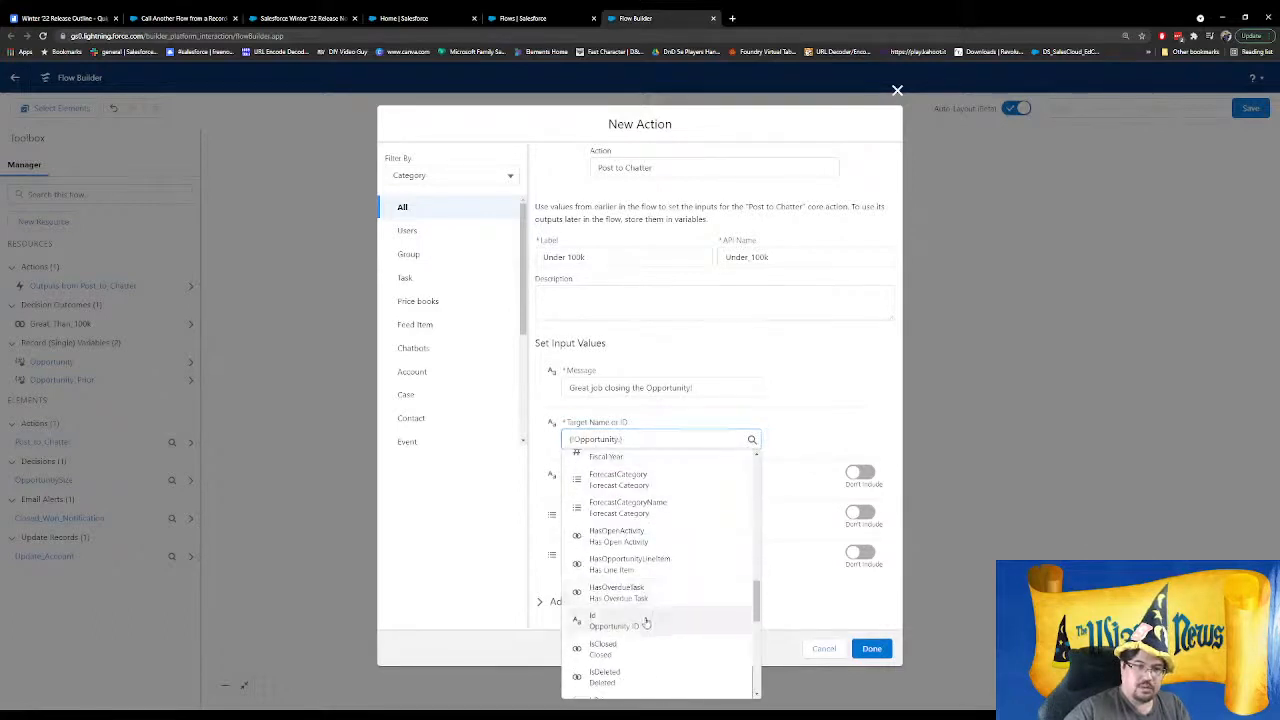
click(645, 622)
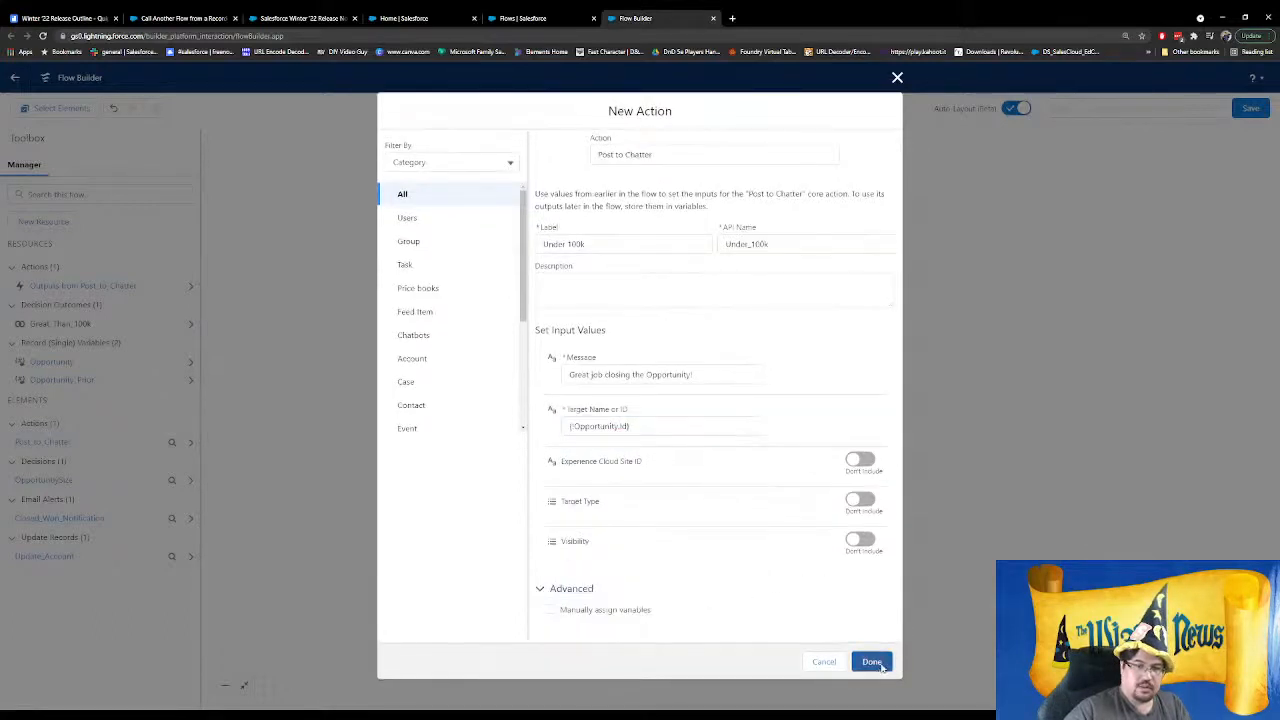
click(871, 662)
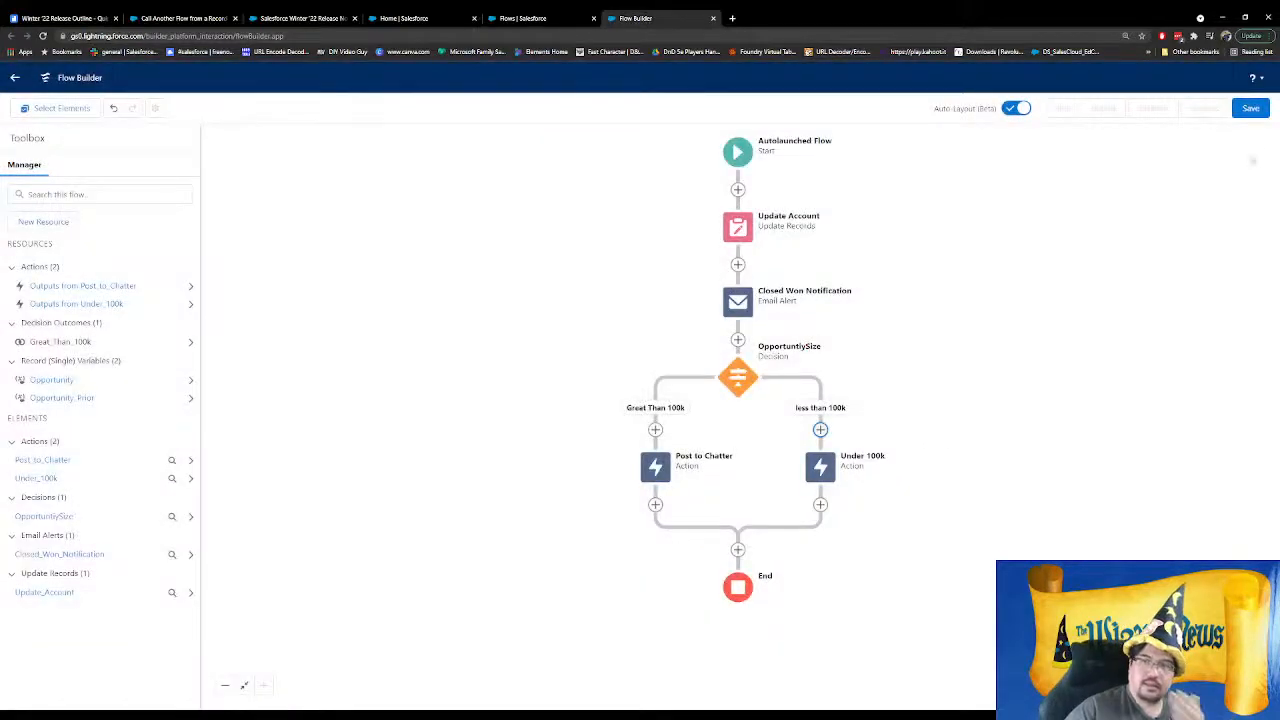
Start saving the flow with the label Opporunity_ClosedWonActions_sub and the matching API name
click(1251, 108)
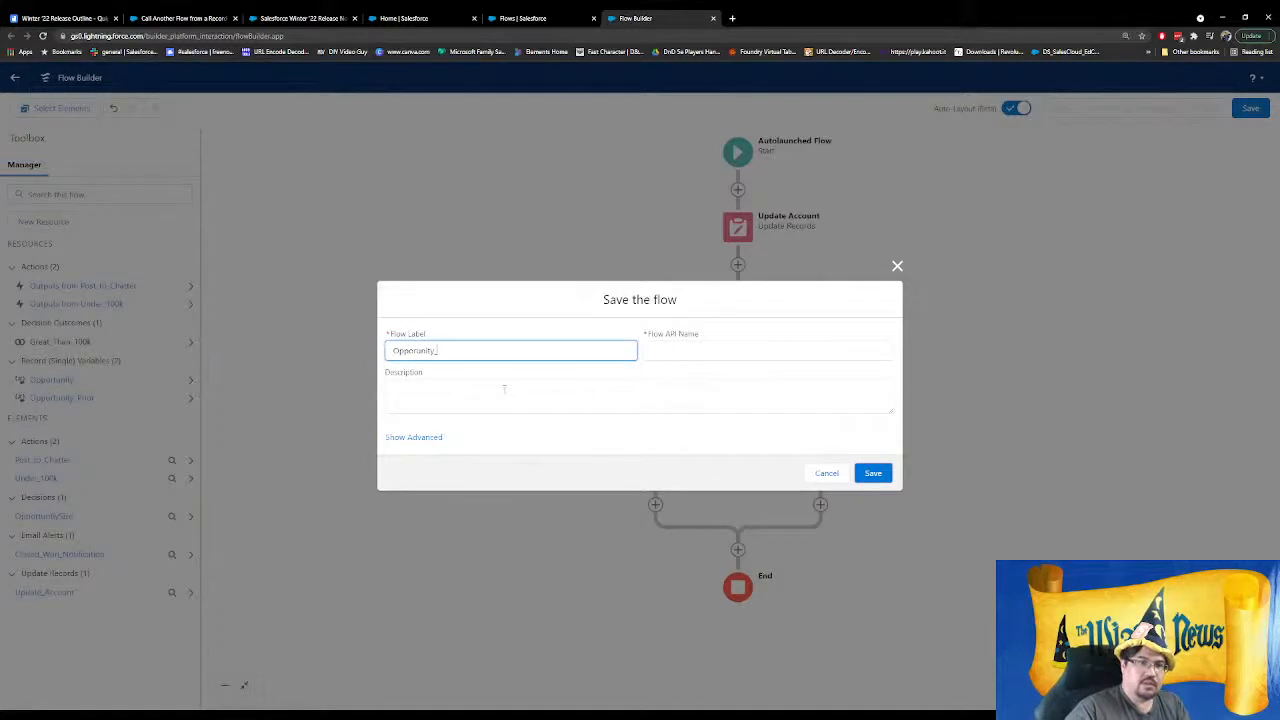
text(Opportunity)
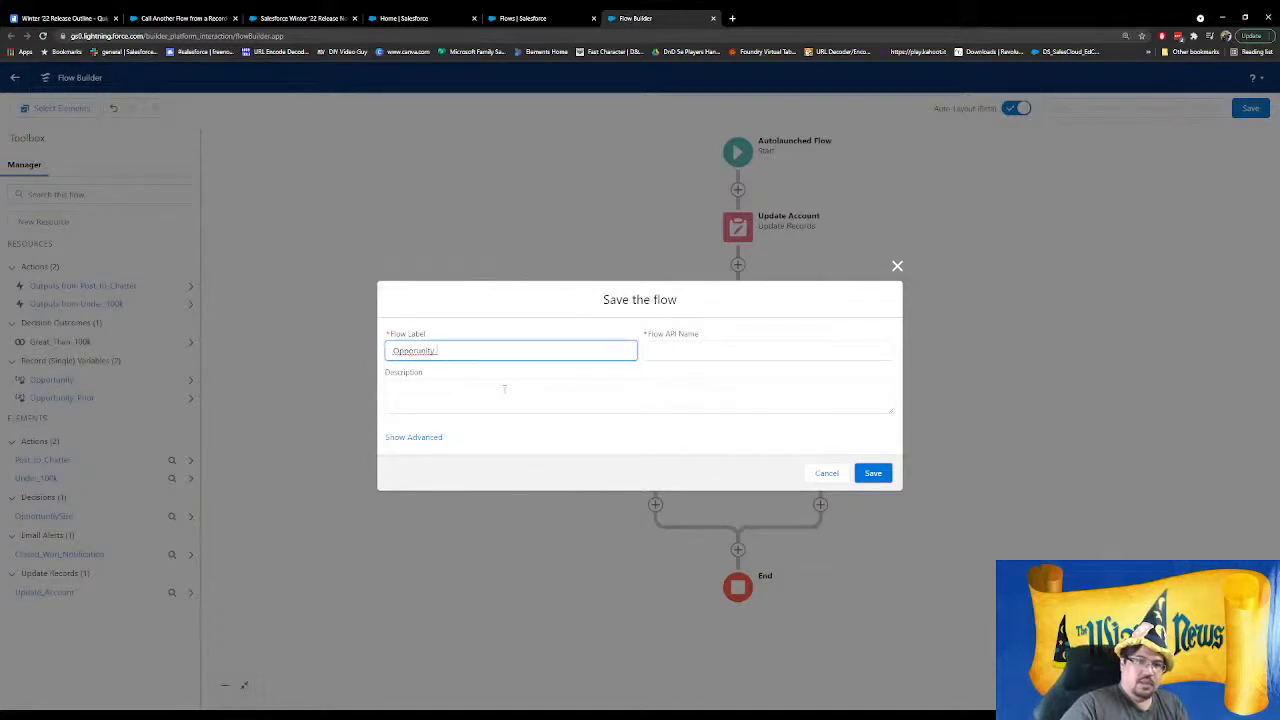
text(_ClosedWonActions)
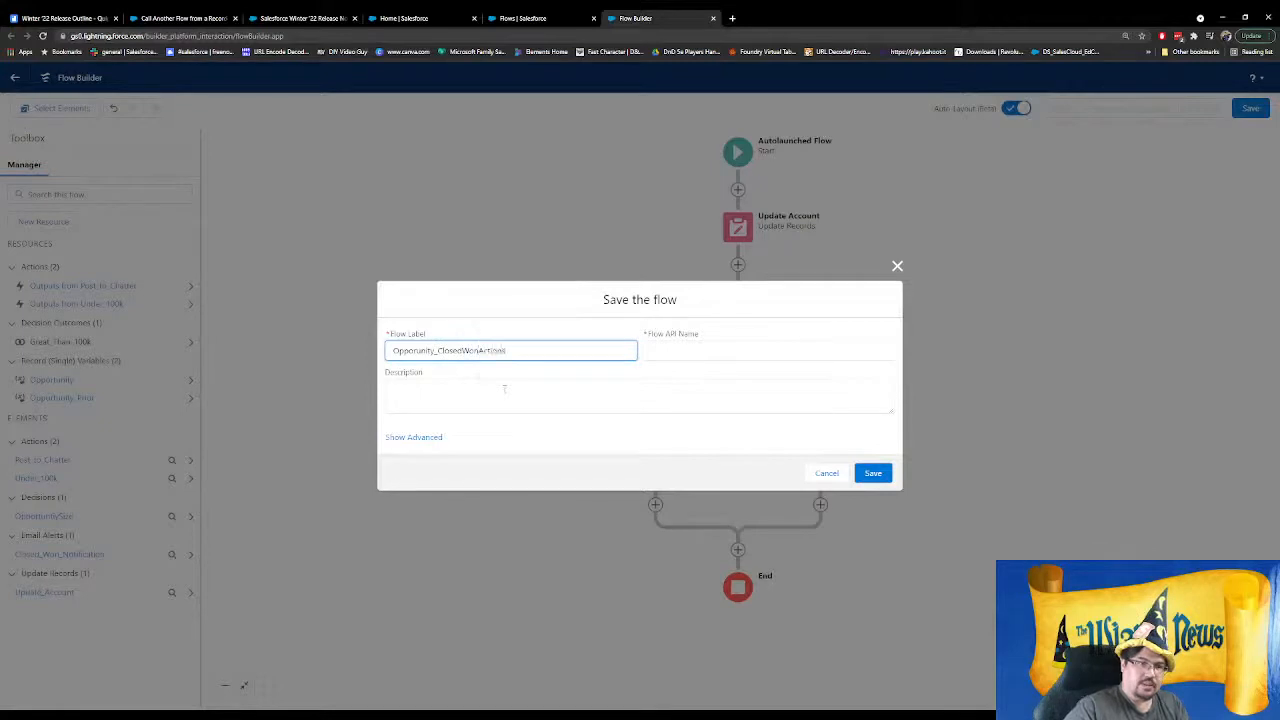
text(_sub)
key(Tab)
key(Tab)
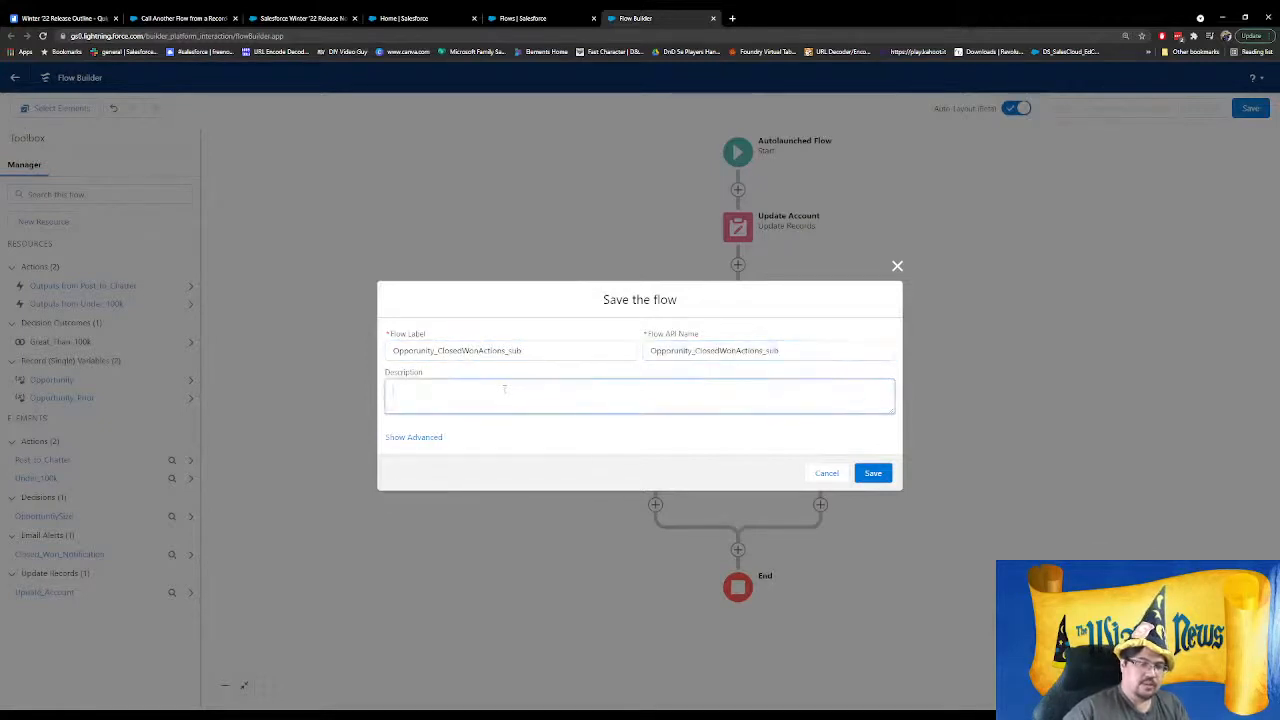
Describe the flow as "Intended to call as a sub flow", save it and activate the saved version
text(H)
text(ntended to call as)
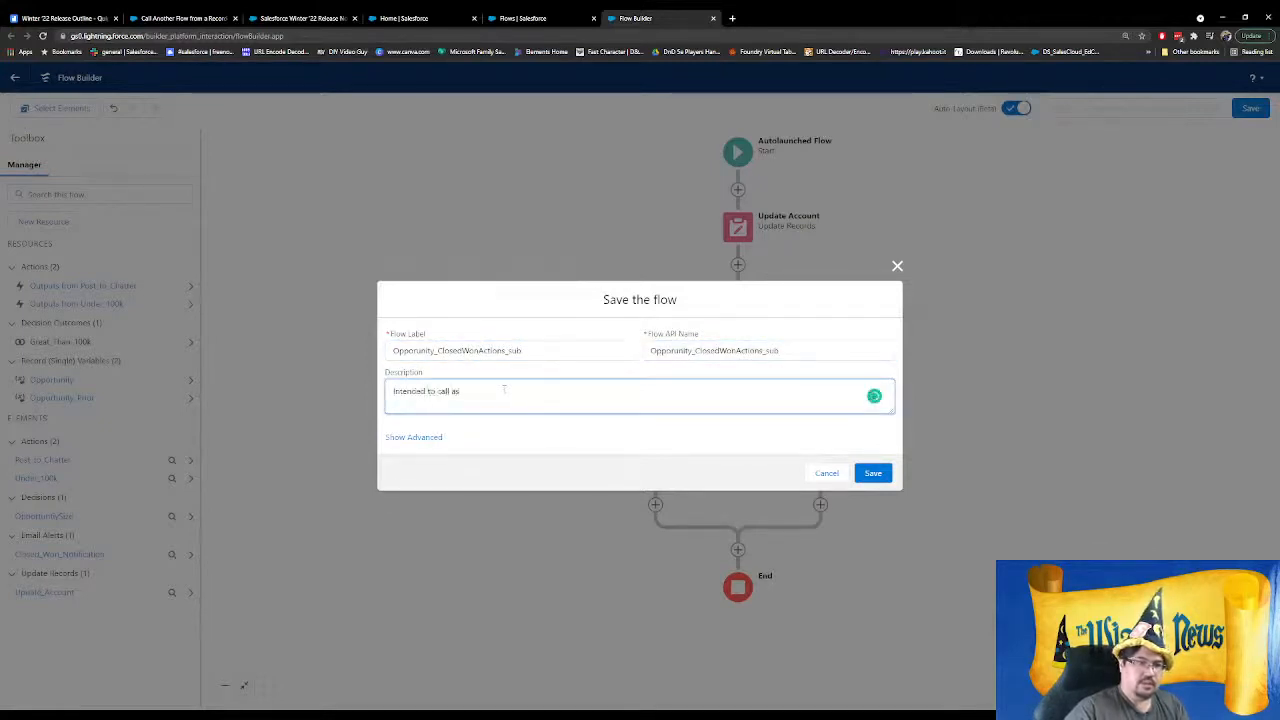
text( a sub flow)
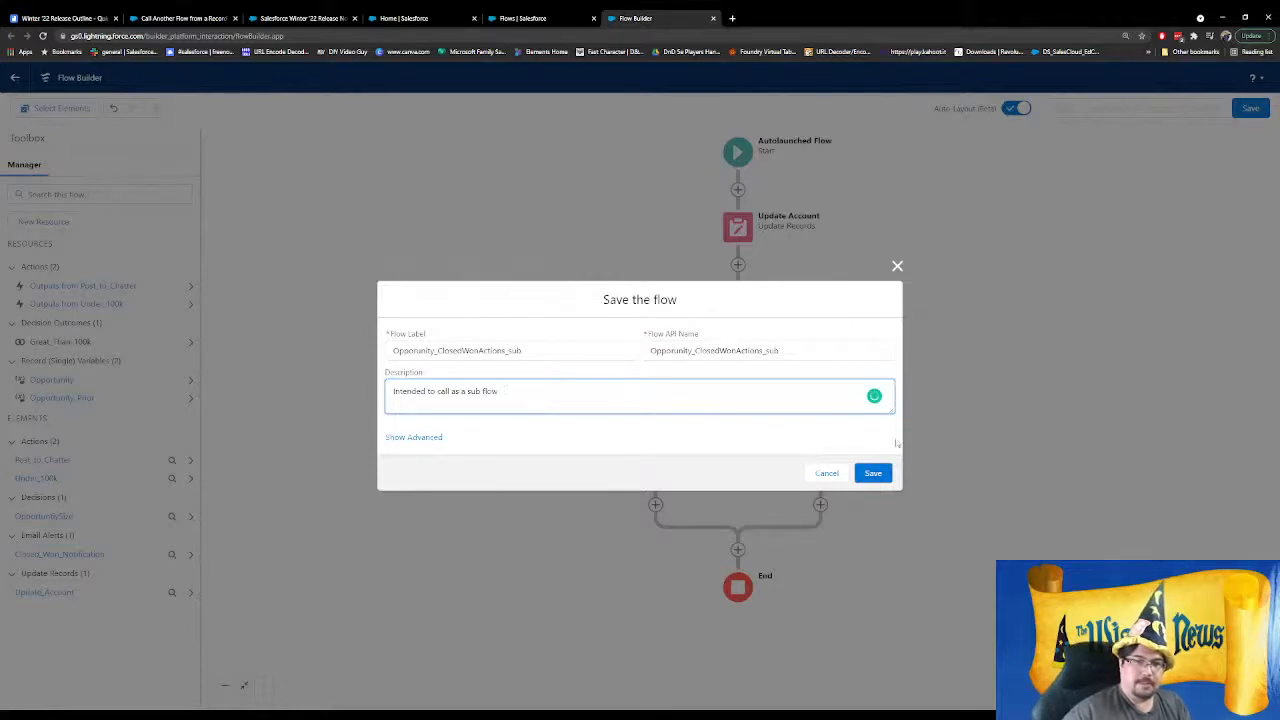
click(873, 473)
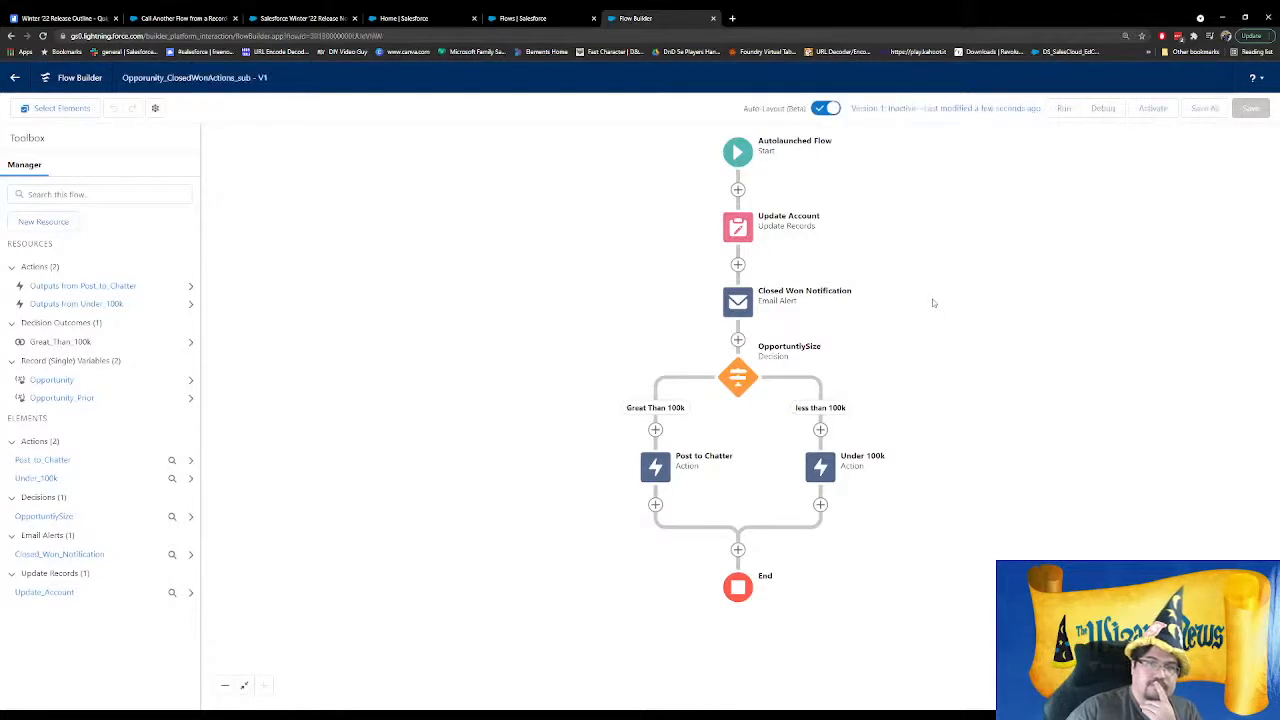
click(1152, 108)
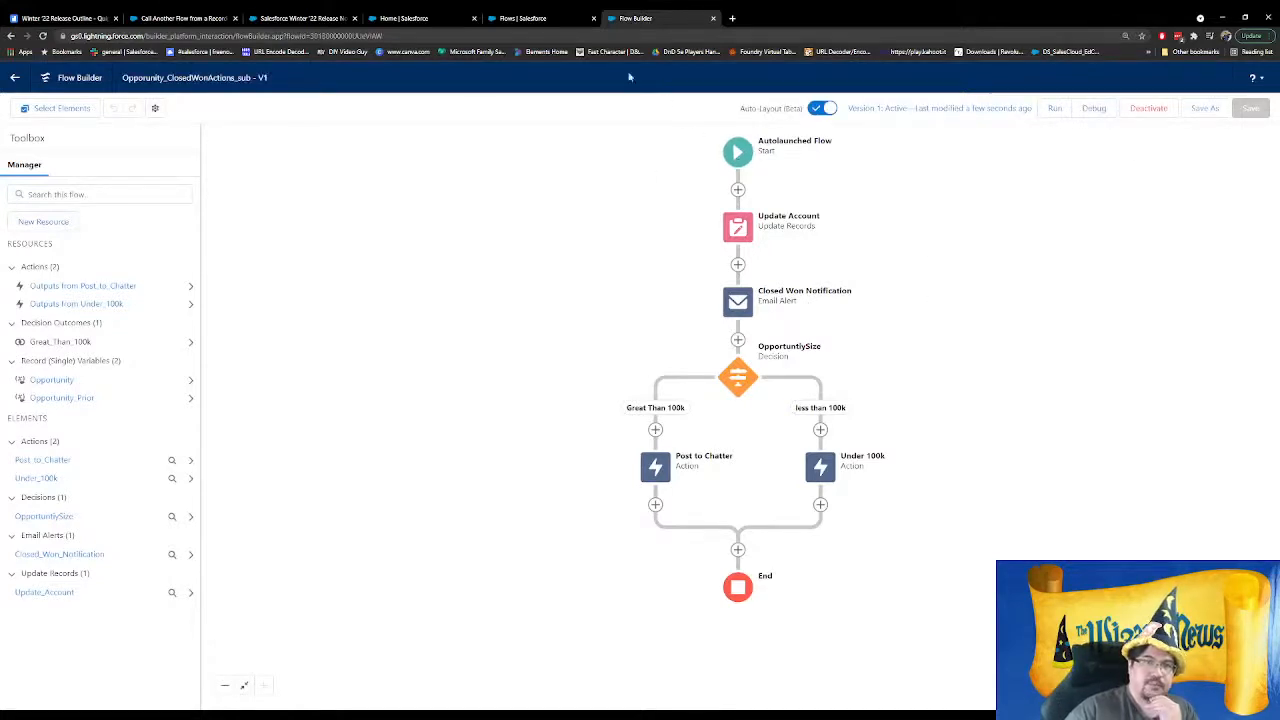
Look up the details and versions of Opportunity Before Flow in the Flows setup list, and return to the list
click(520, 18)
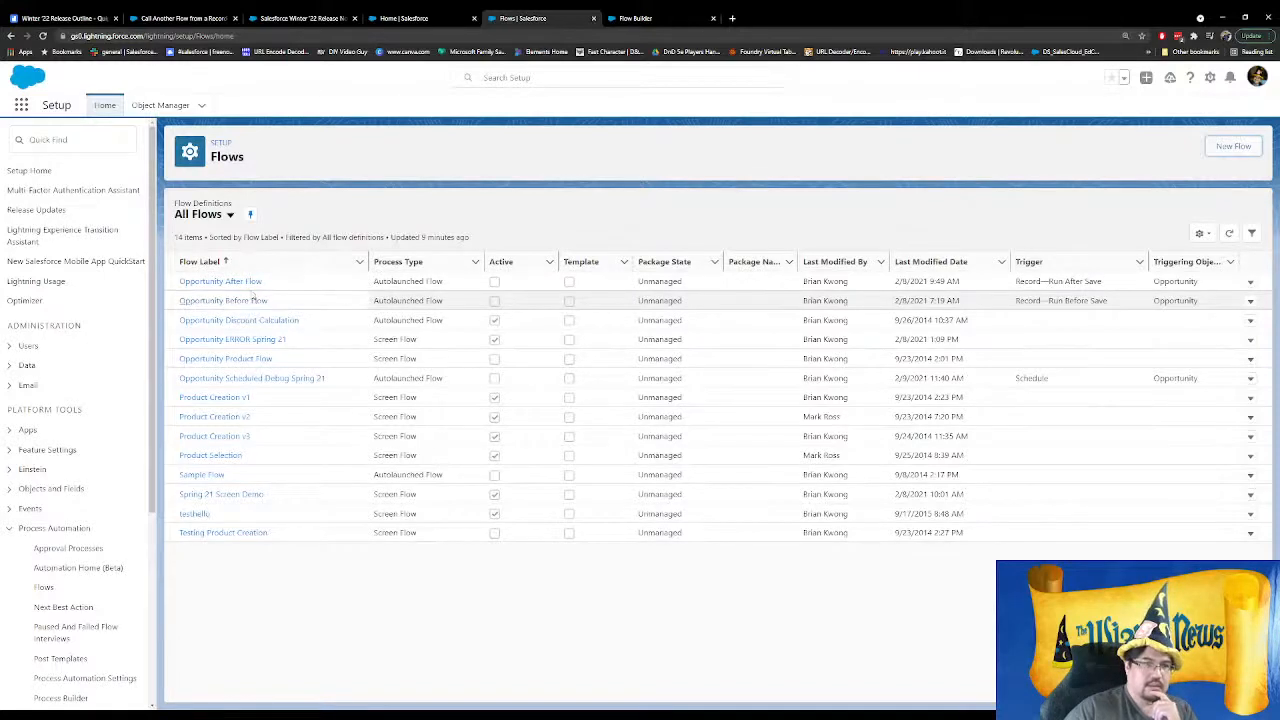
click(1250, 302)
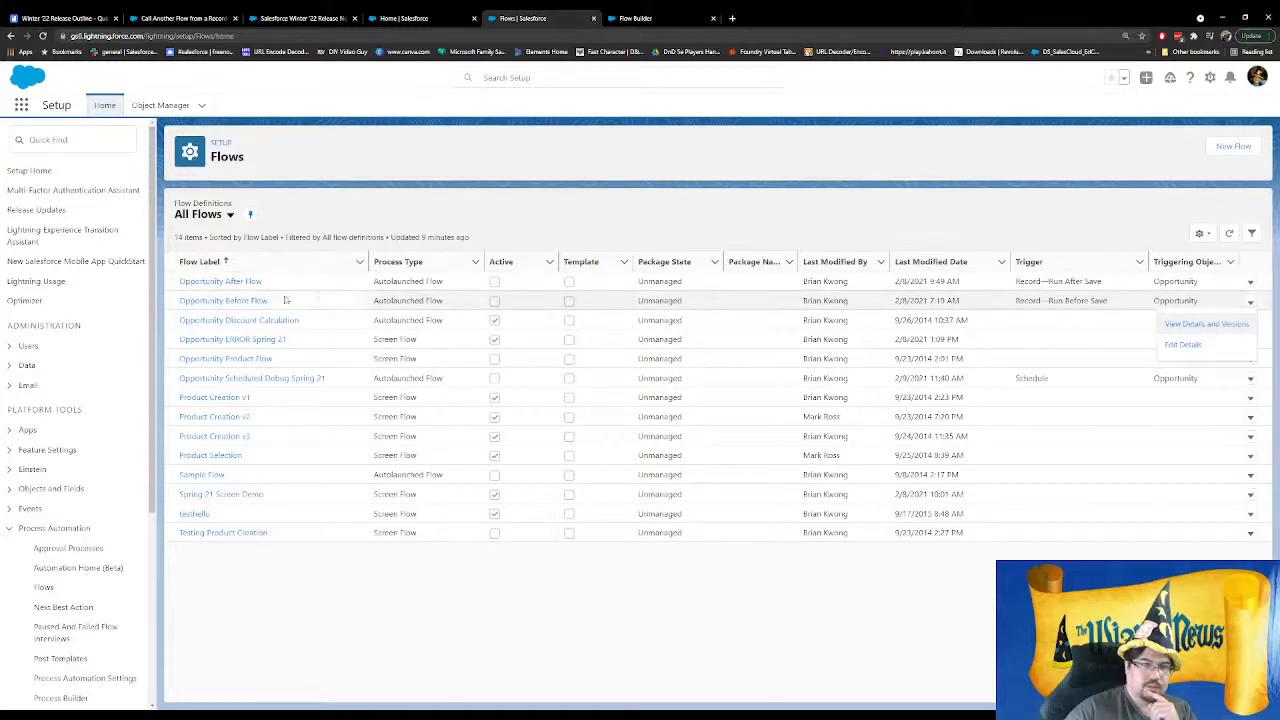
click(1200, 324)
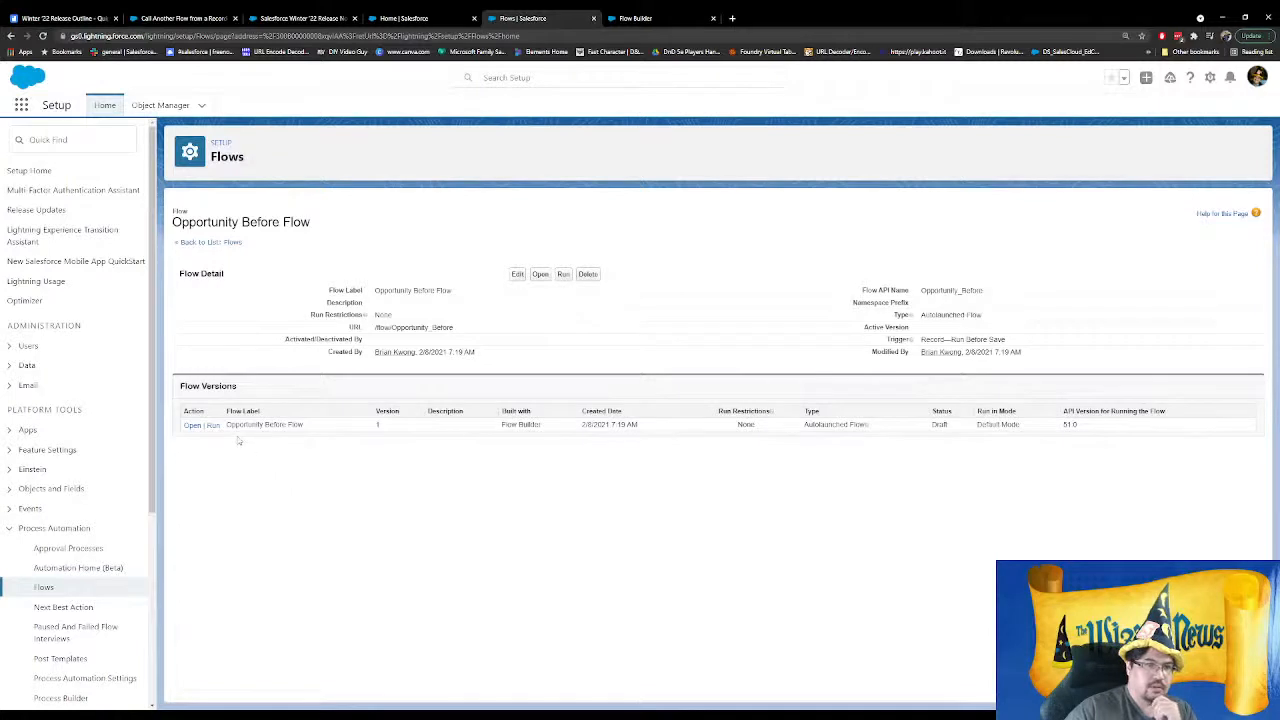
key(alt+Left)
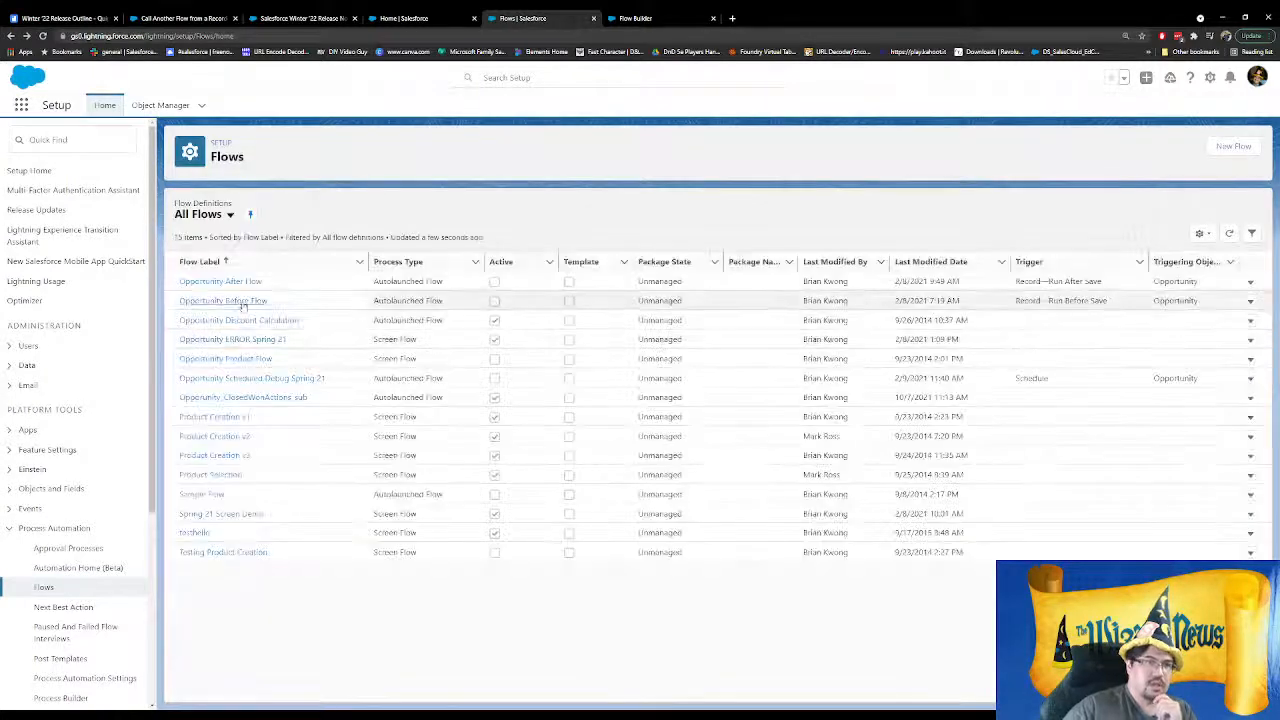
Open Opportunity After Flow from the Flows list for editing
click(238, 283)
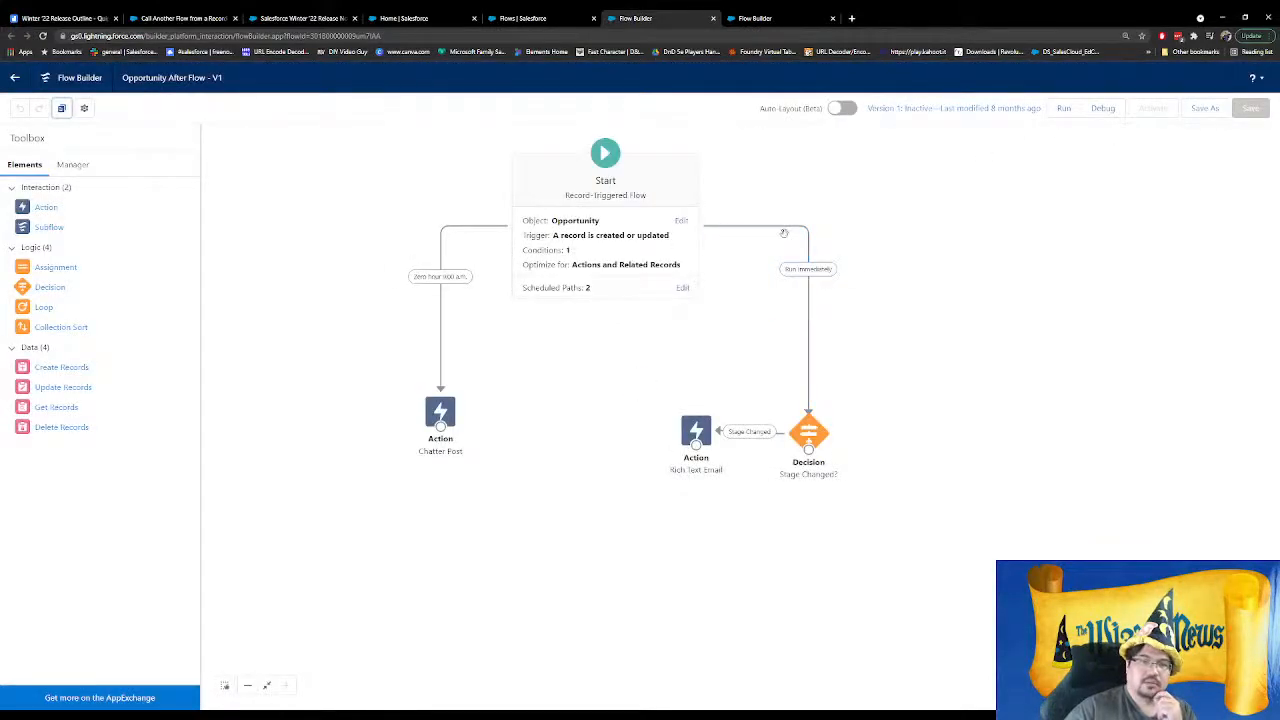
click(712, 20)
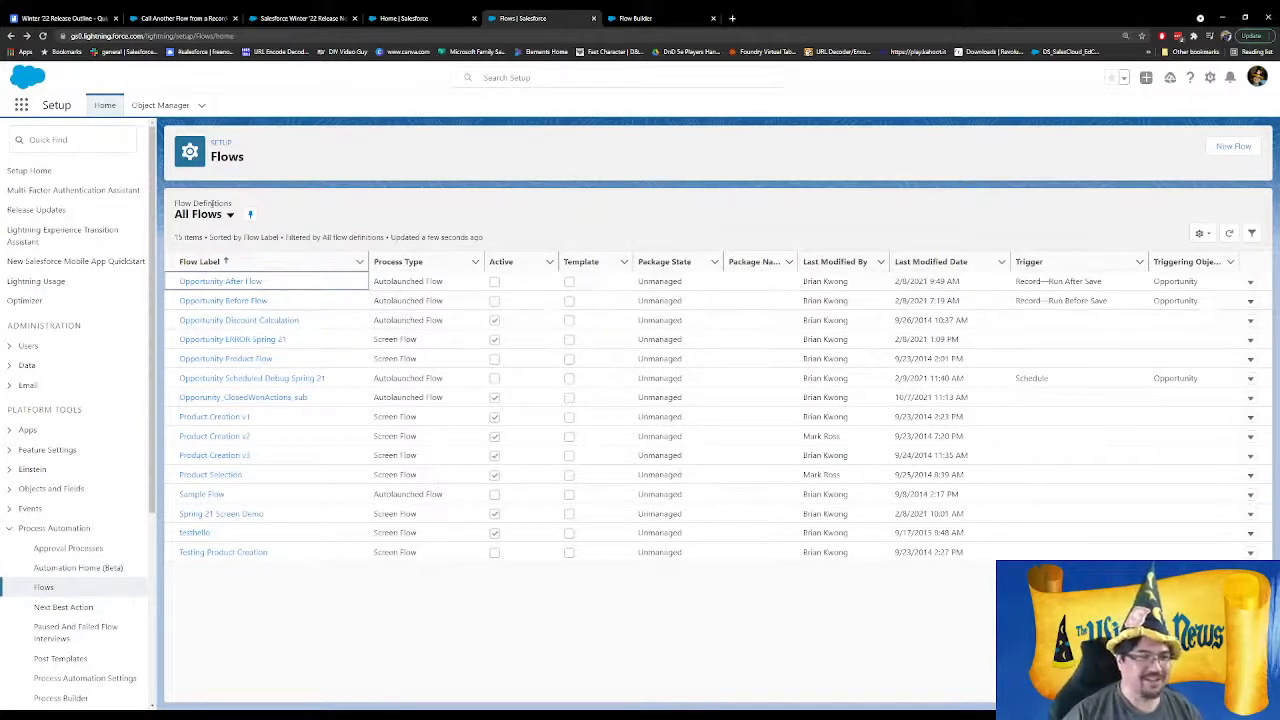
click(233, 283)
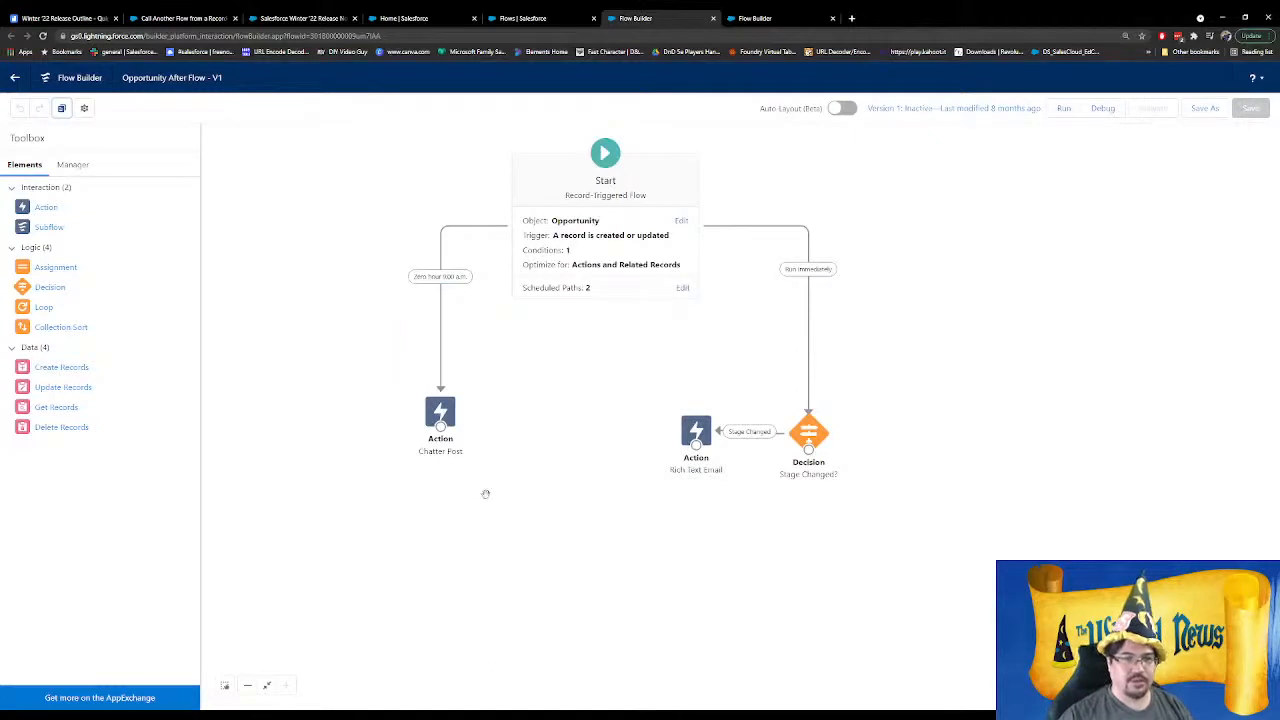
Delete the scheduled path's connector, the Chatter Post and Rich Text Email actions, and the Stage Changed? decision, leaving only the Start element
click(442, 304)
key(Delete)
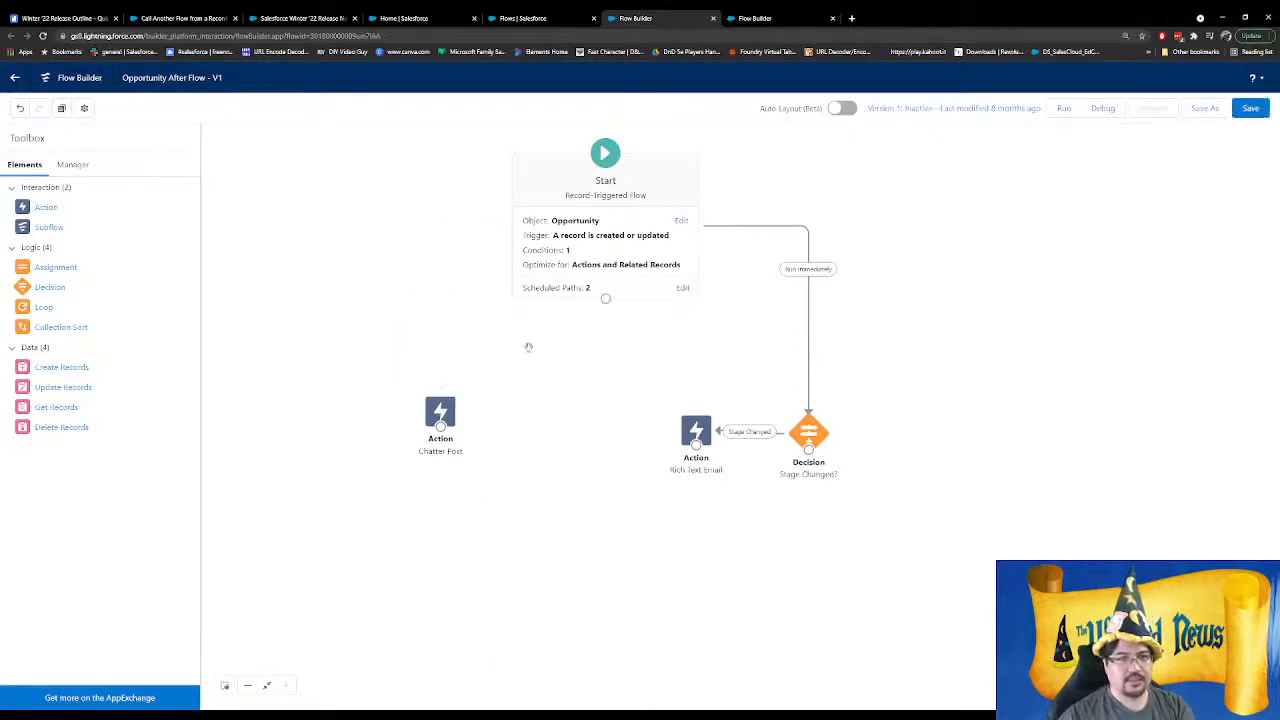
click(450, 405)
key(Delete)
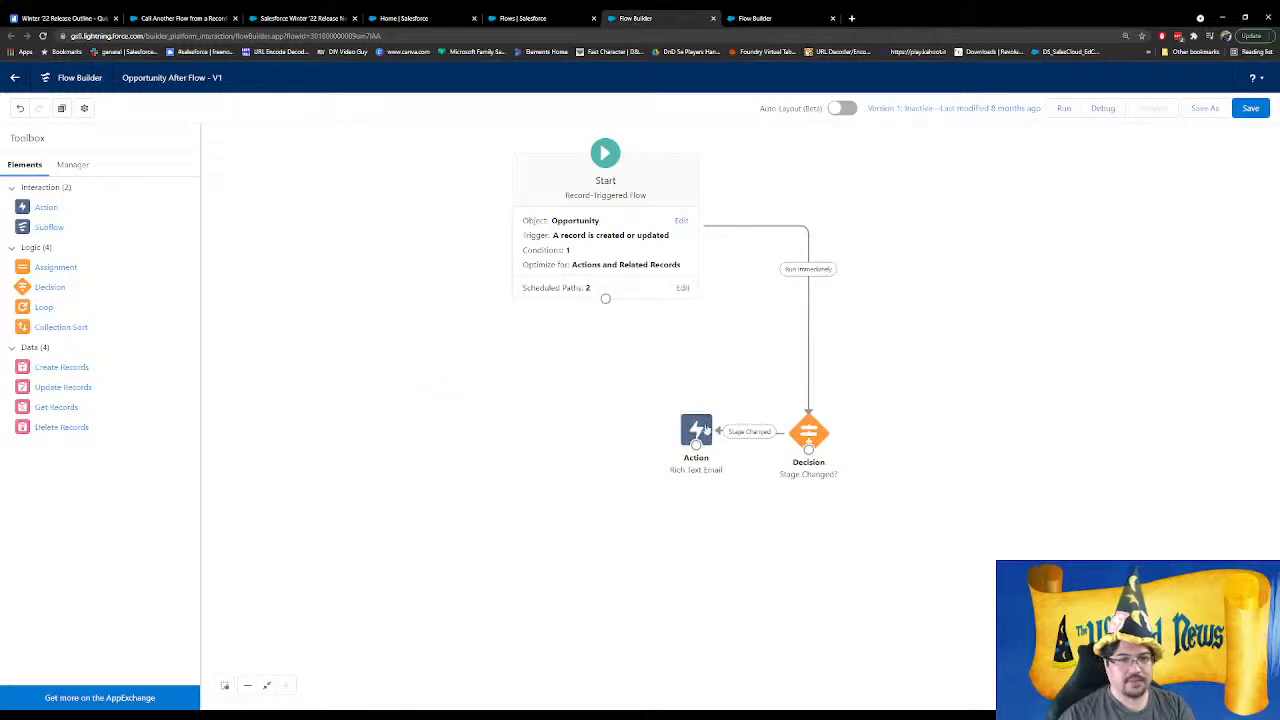
click(705, 428)
key(Delete)
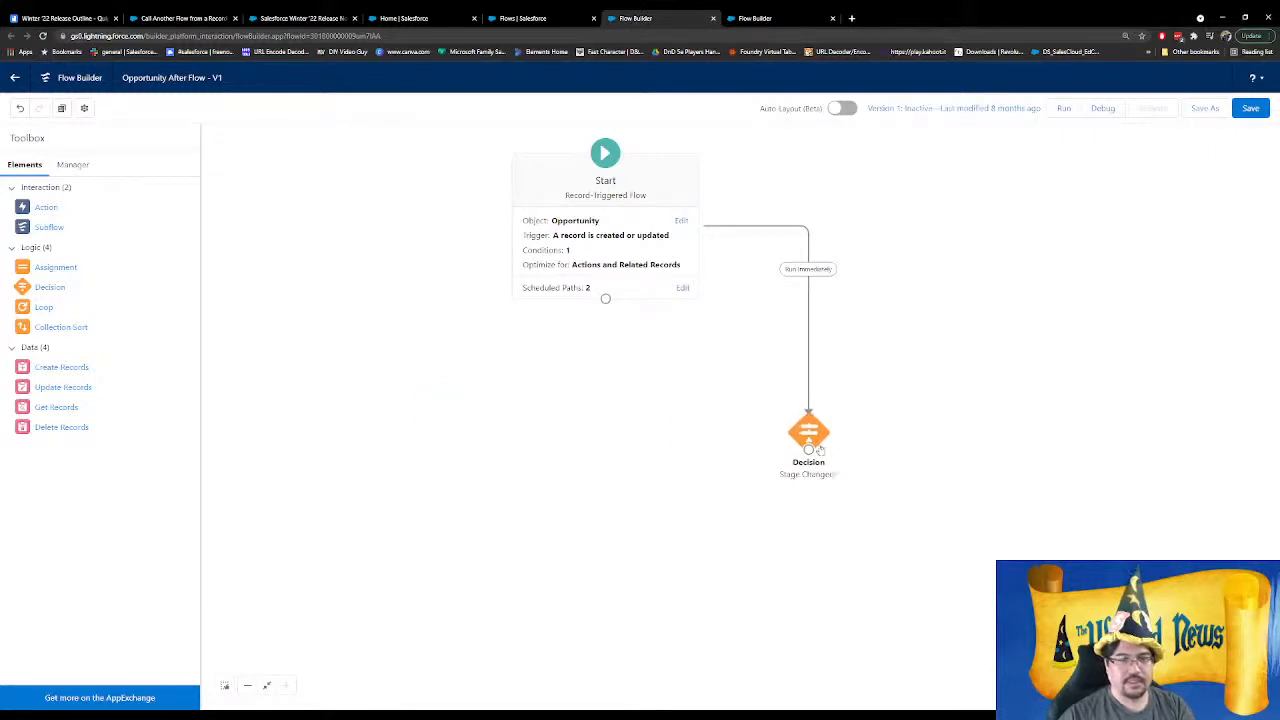
click(828, 410)
key(Delete)
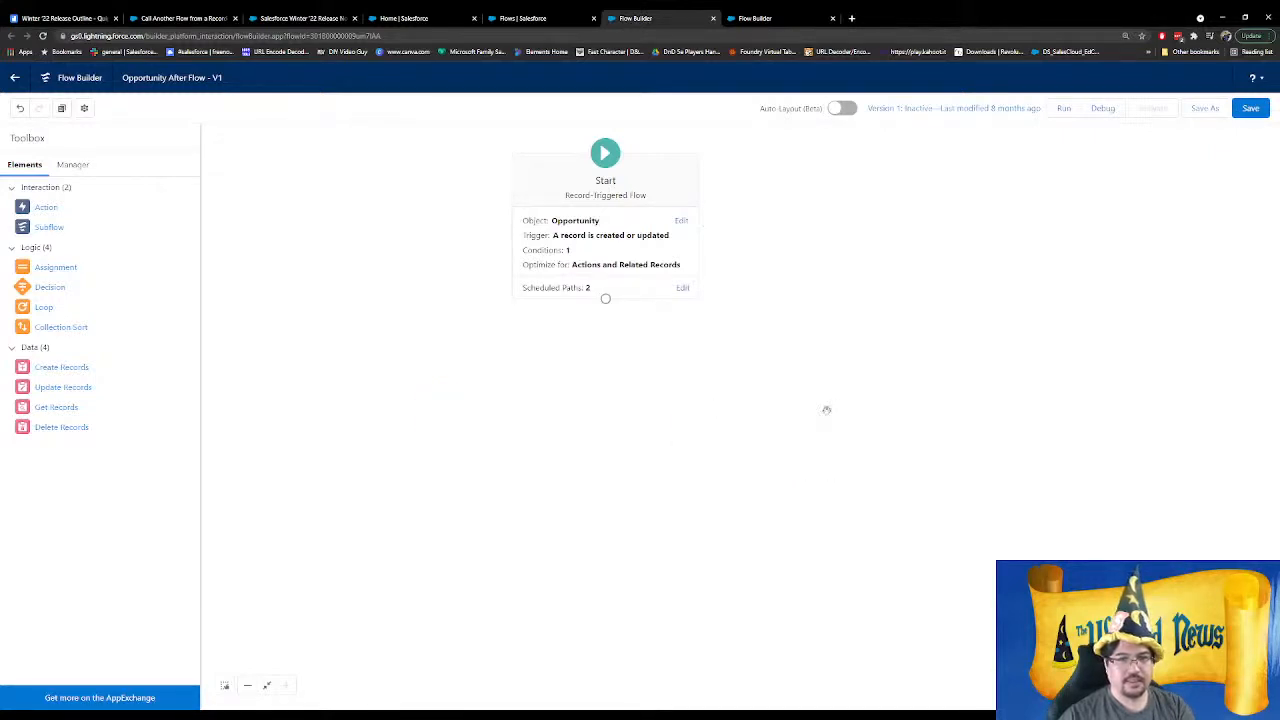
Configure the Start element to run the flow every time a record is updated and meets the condition requirements
click(680, 220)
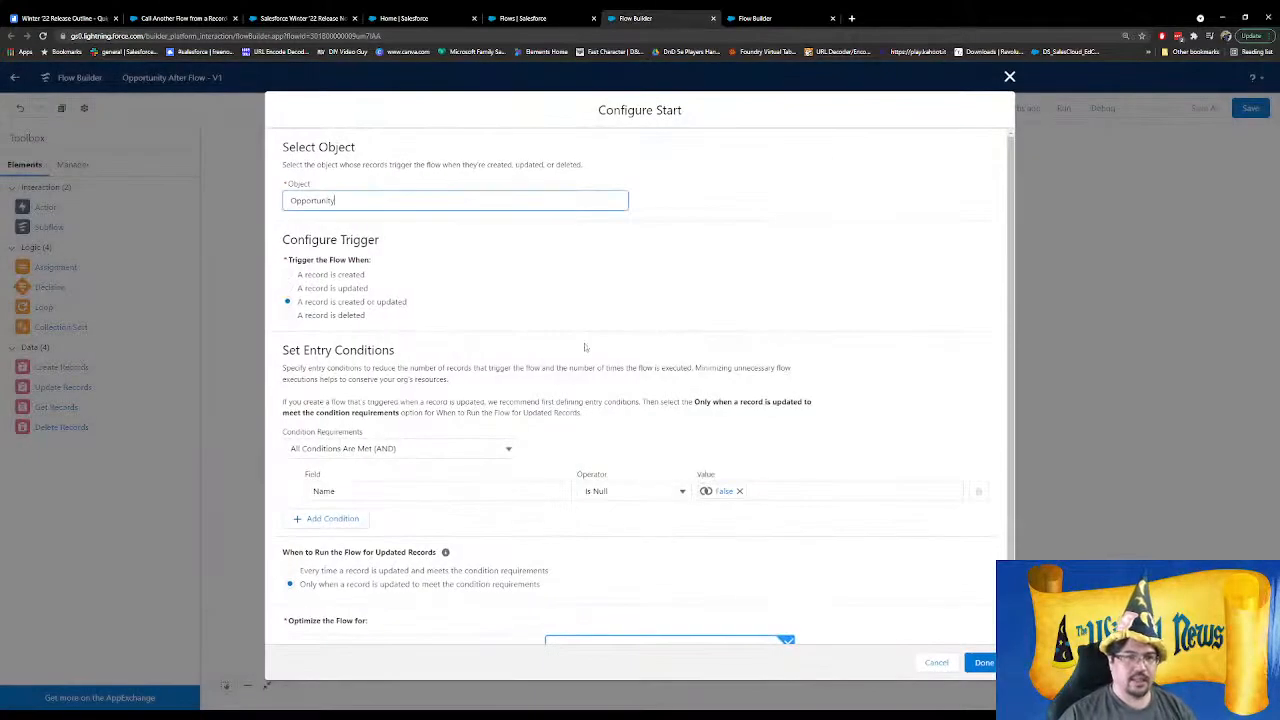
scroll(535, 365, down, 1)
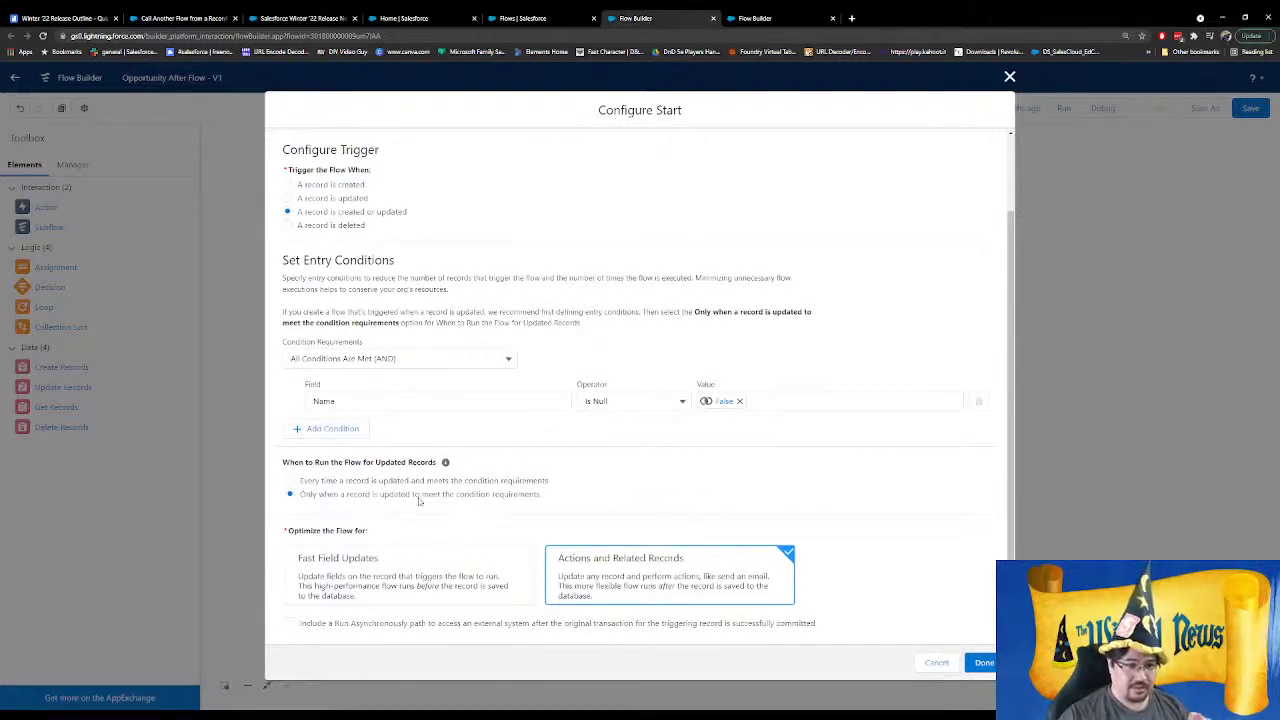
click(985, 662)
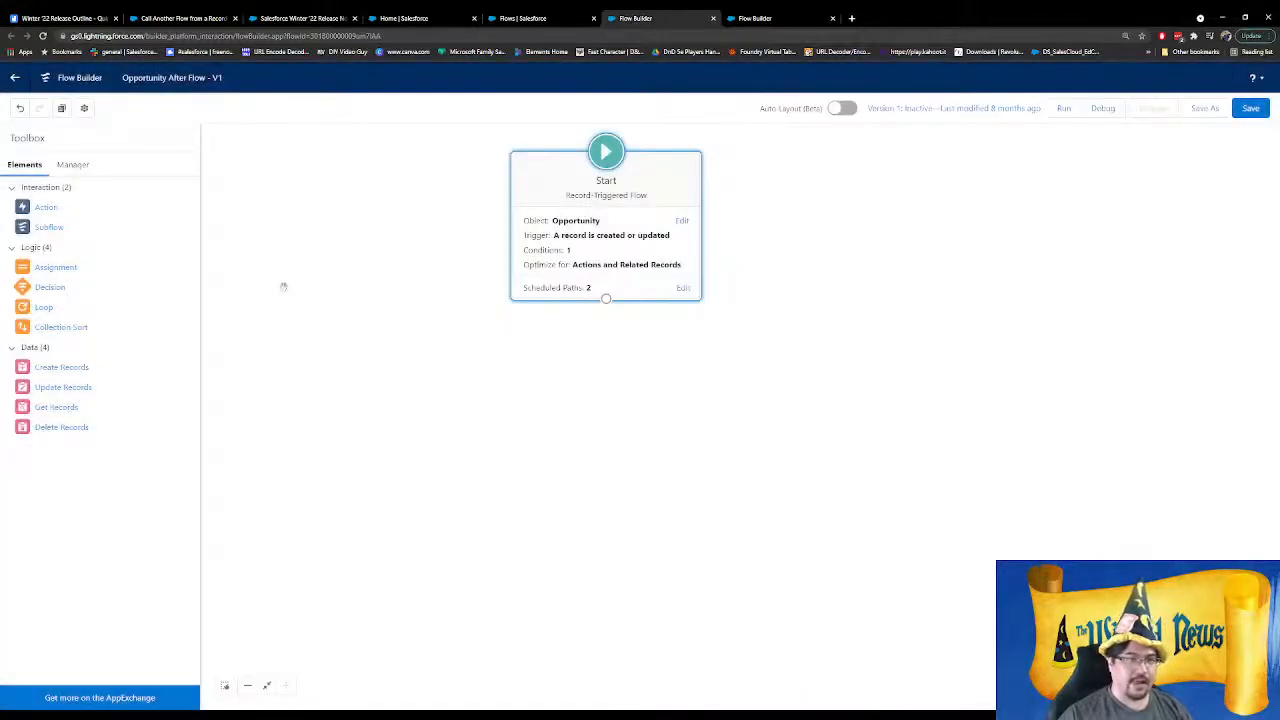
click(681, 220)
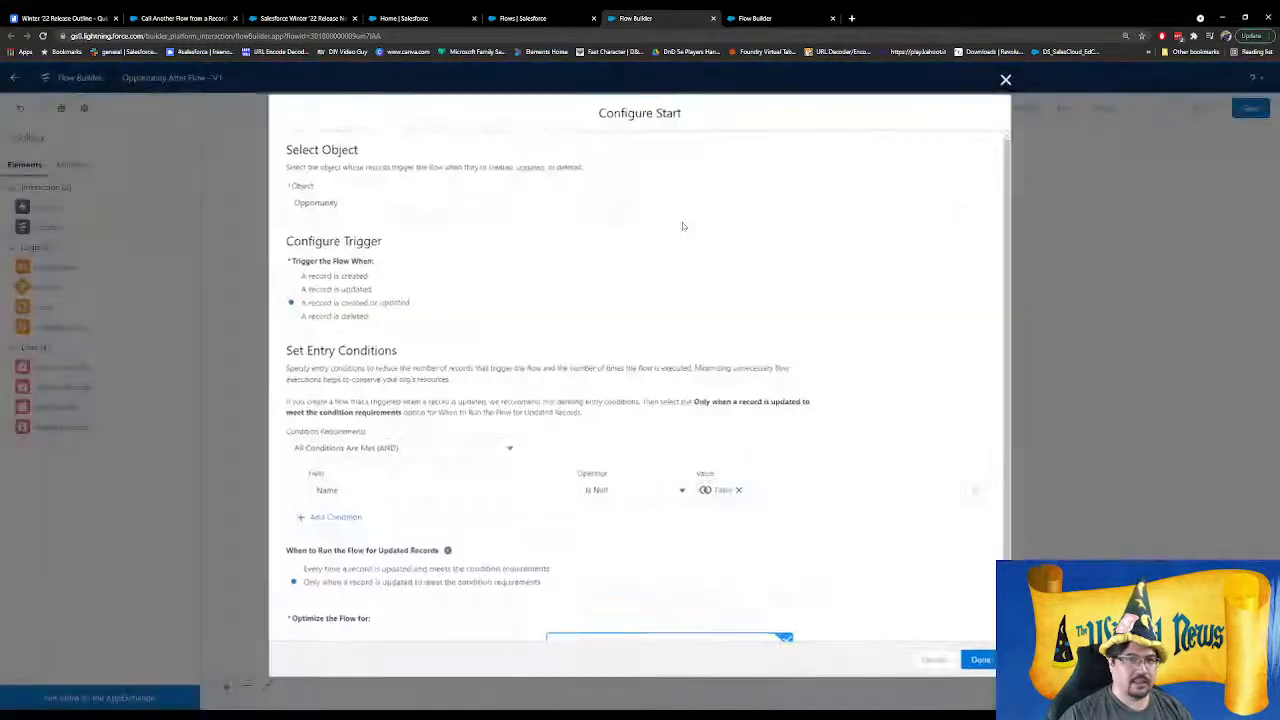
scroll(307, 491, down, 1)
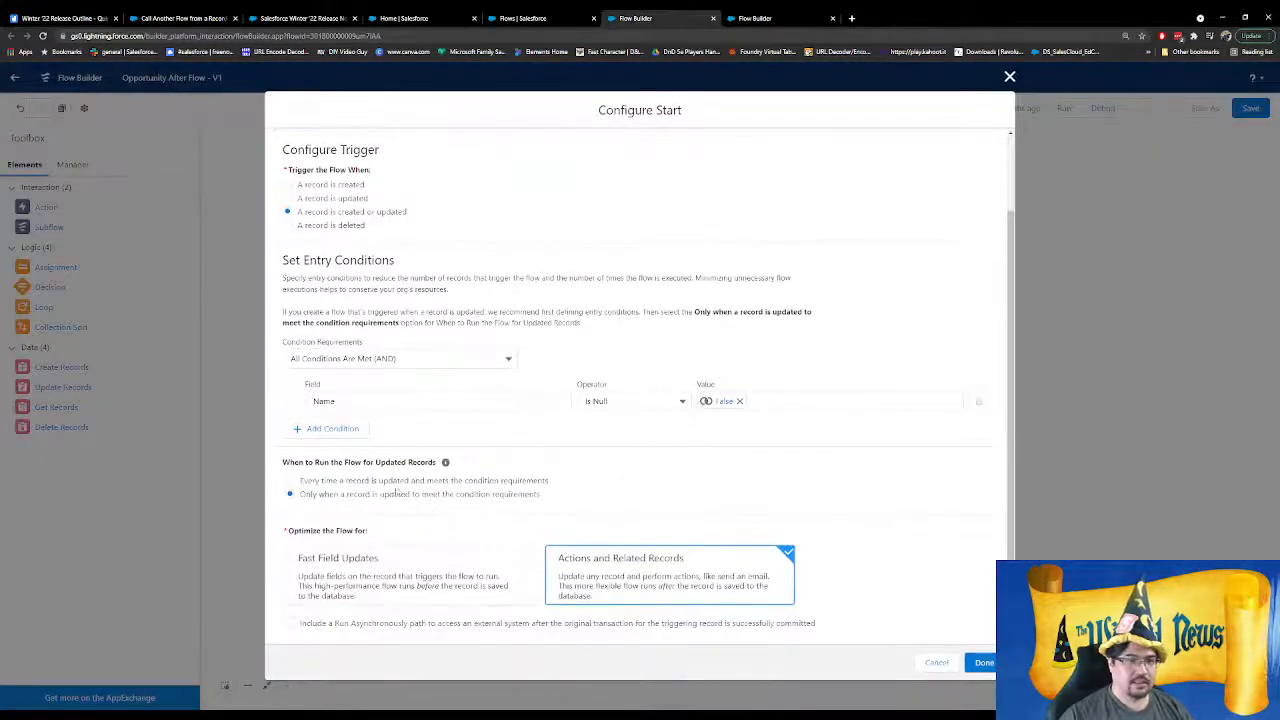
click(291, 481)
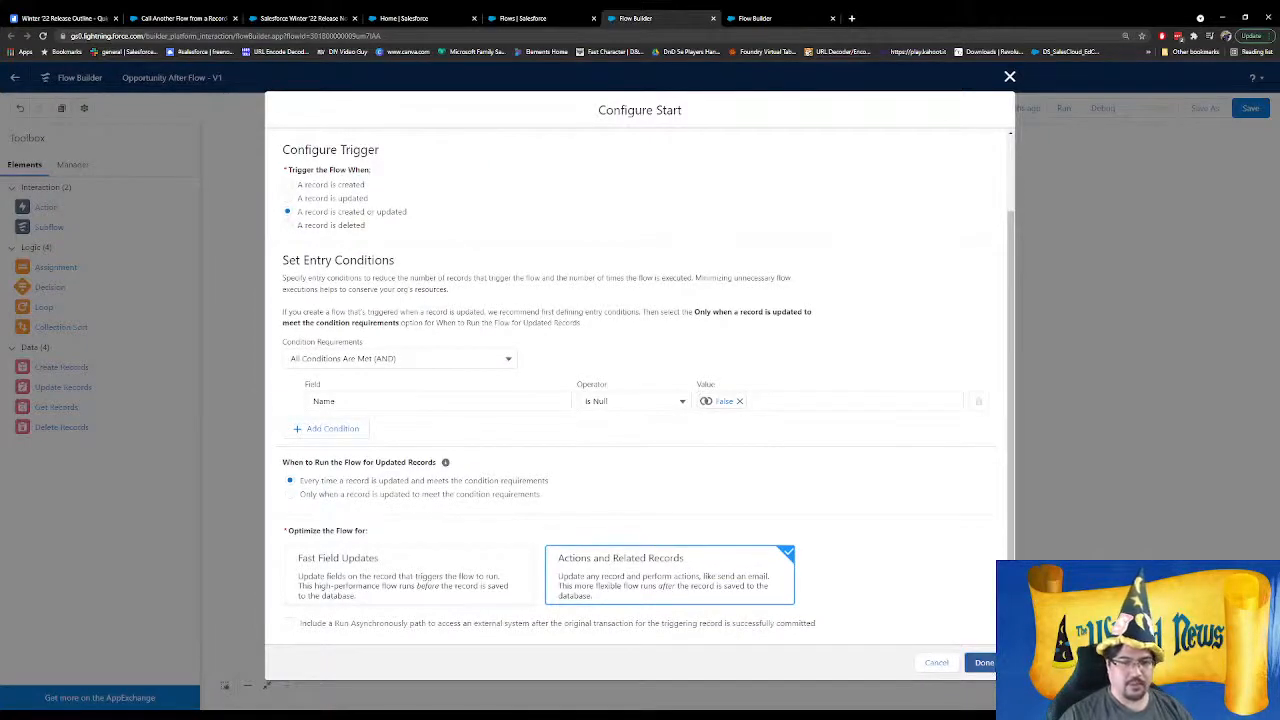
click(984, 662)
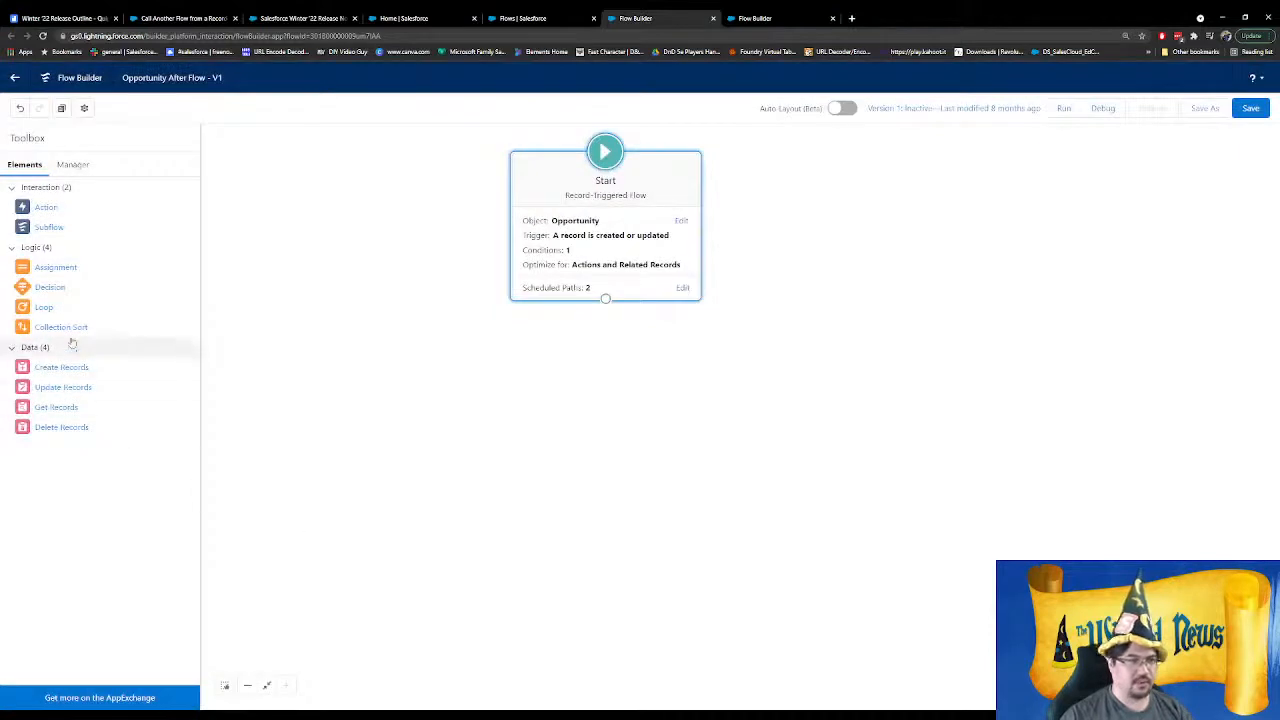
Add a Decision element below Start, labelled Stage with the matching API name
drag(50, 288, 551, 414)
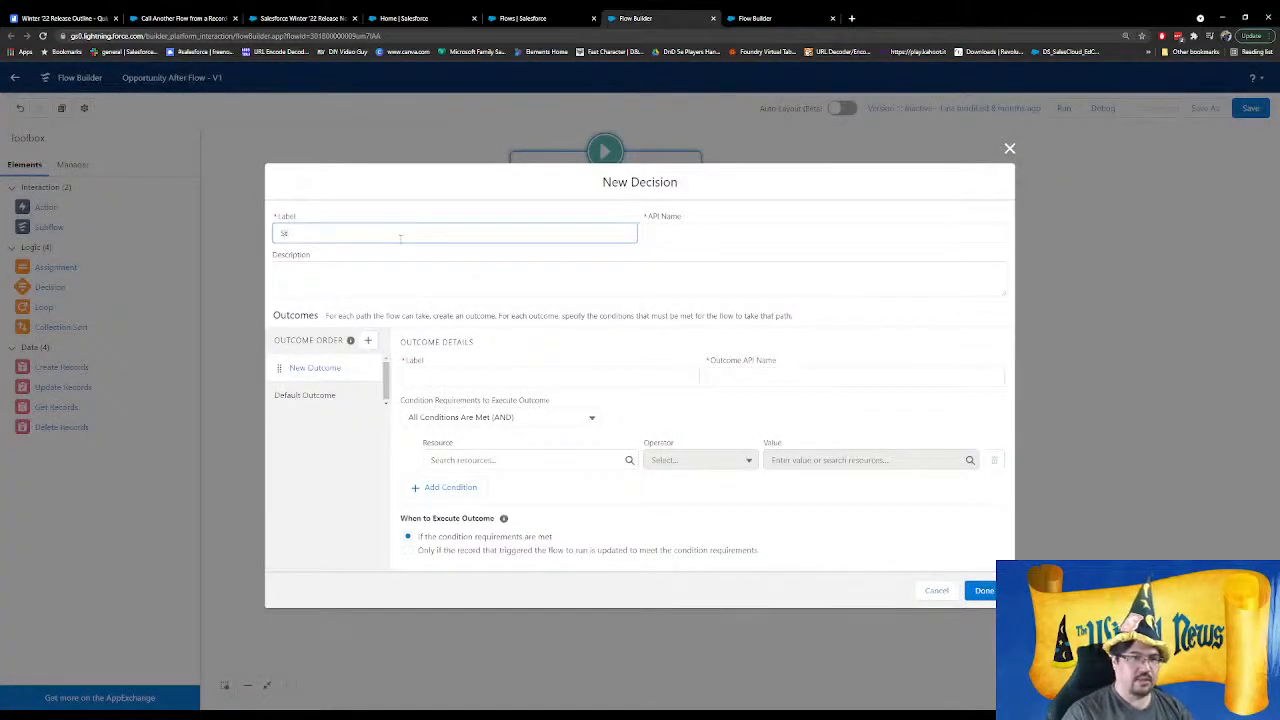
text(Stagf)
key(Tab)
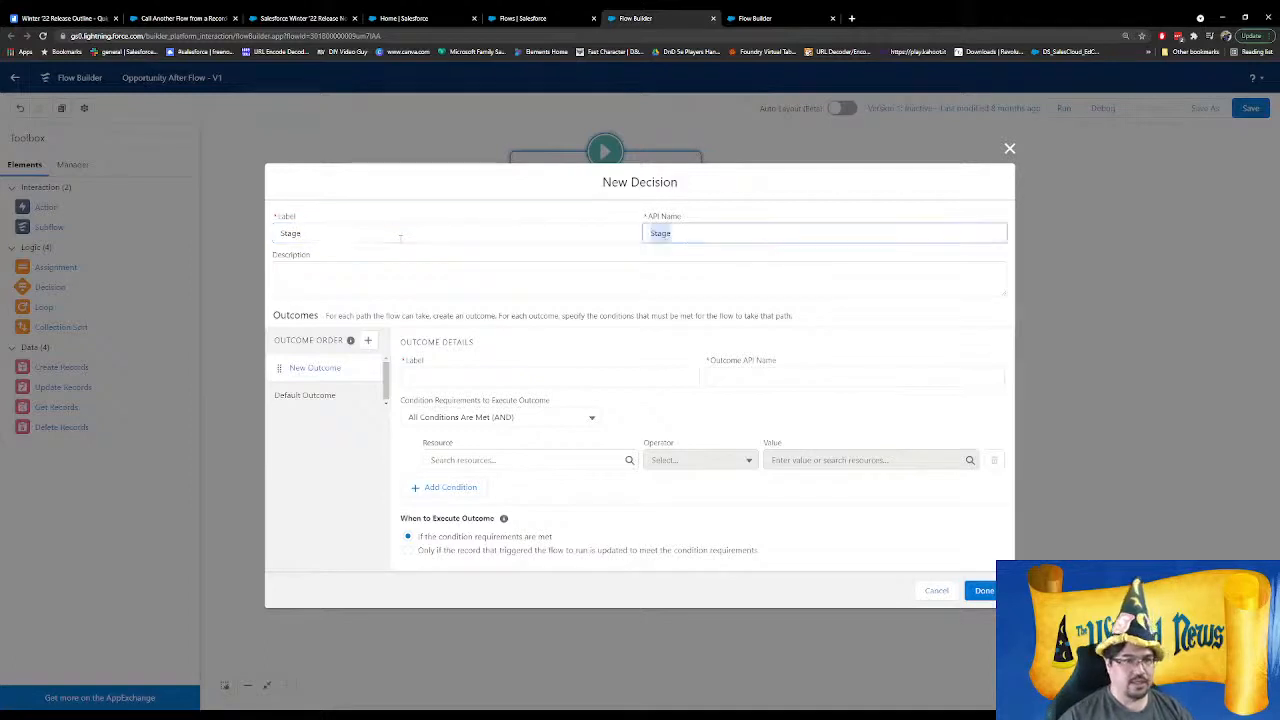
click(417, 275)
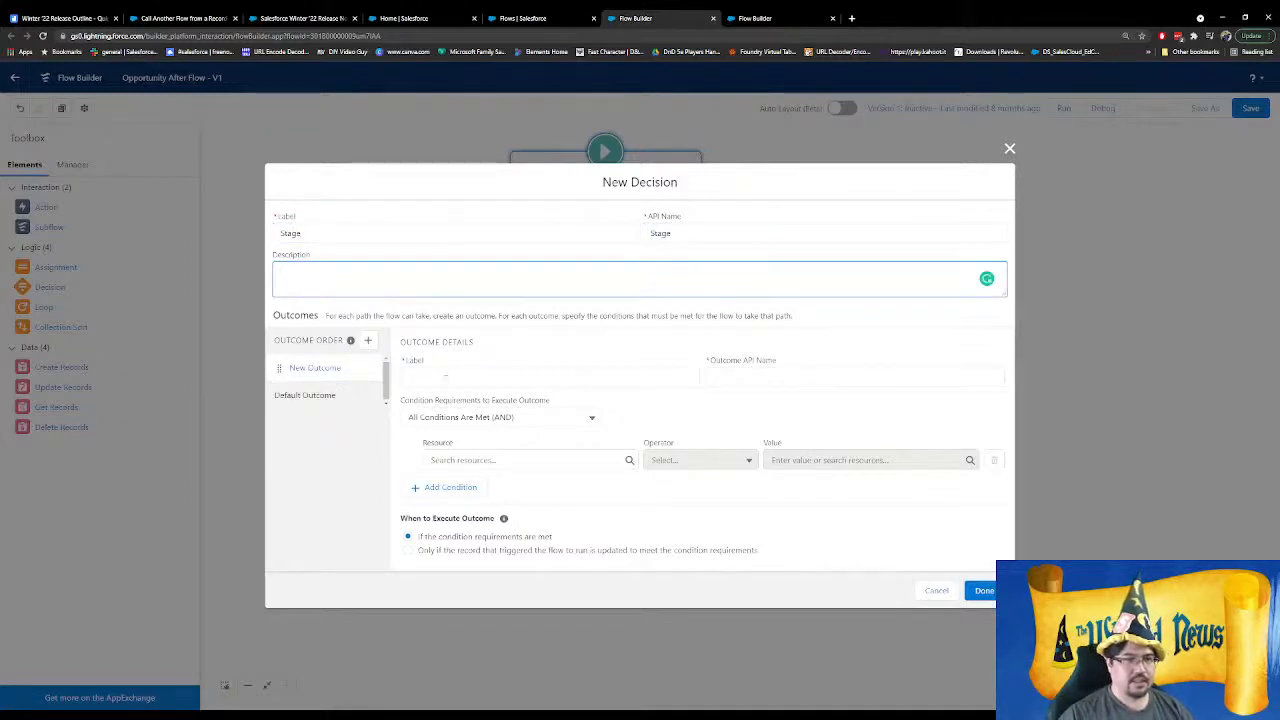
Label the decision's first outcome Closed/Won Stage, with the API name Closed_Won_Stage
click(446, 377)
text(Closed)
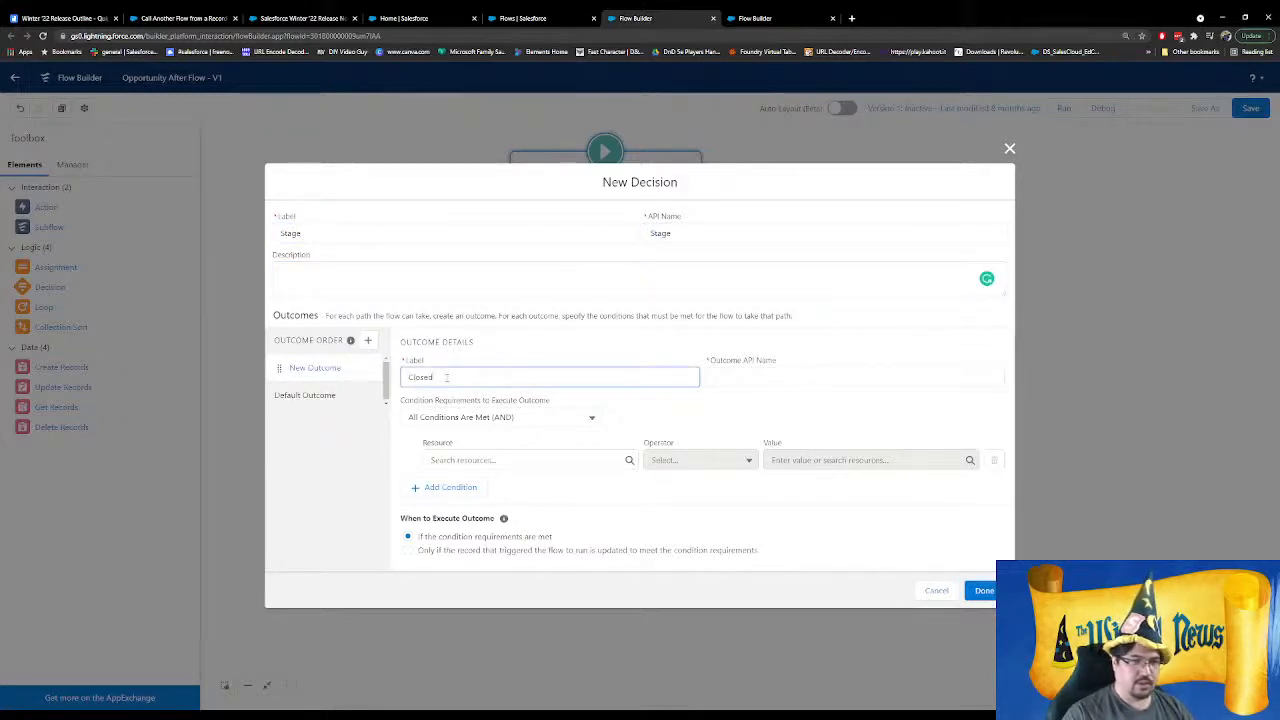
text(/Wo)
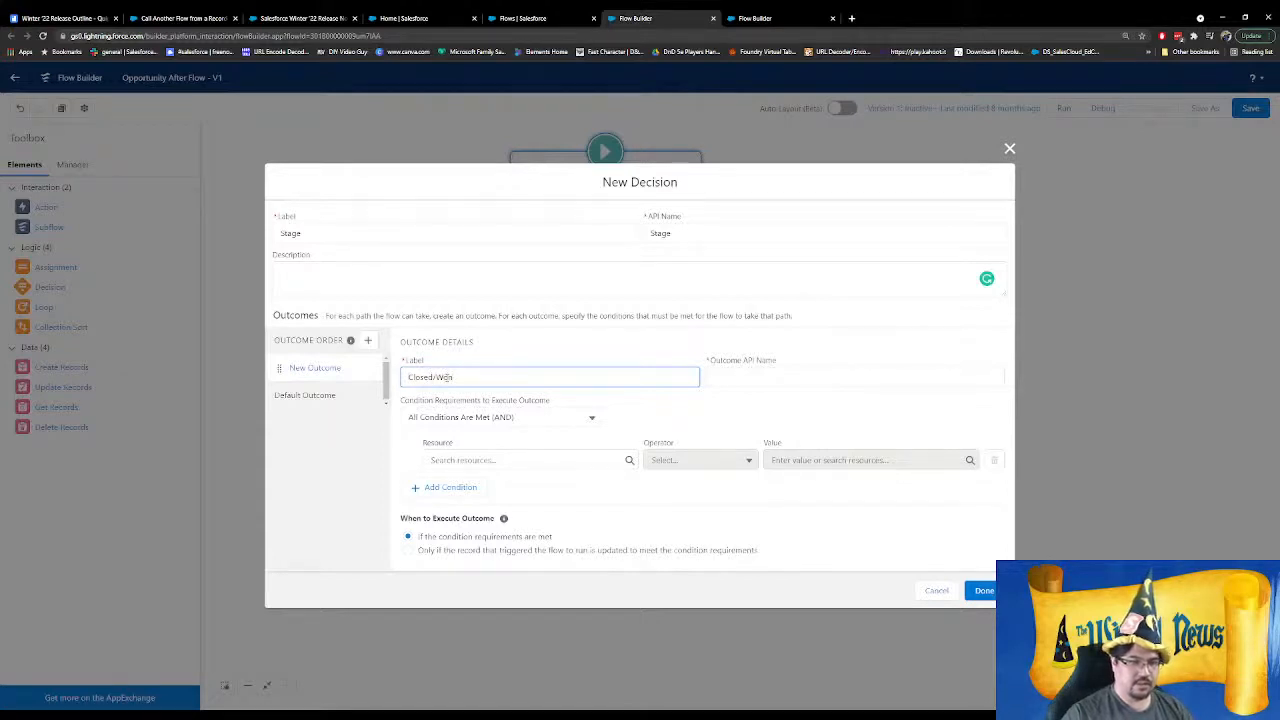
text(n Stage)
key(Tab)
Set the Closed/Won Stage outcome's condition to $Record > Stage Equals Closed Won
click(525, 460)
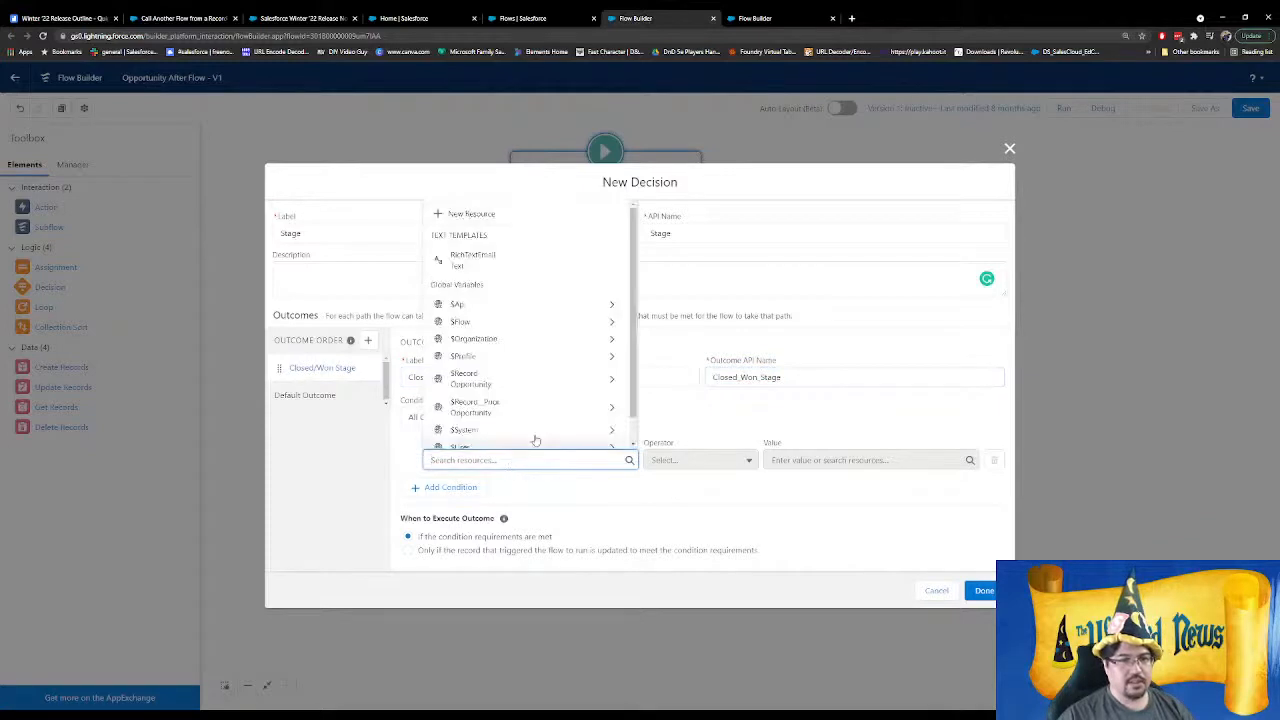
click(558, 384)
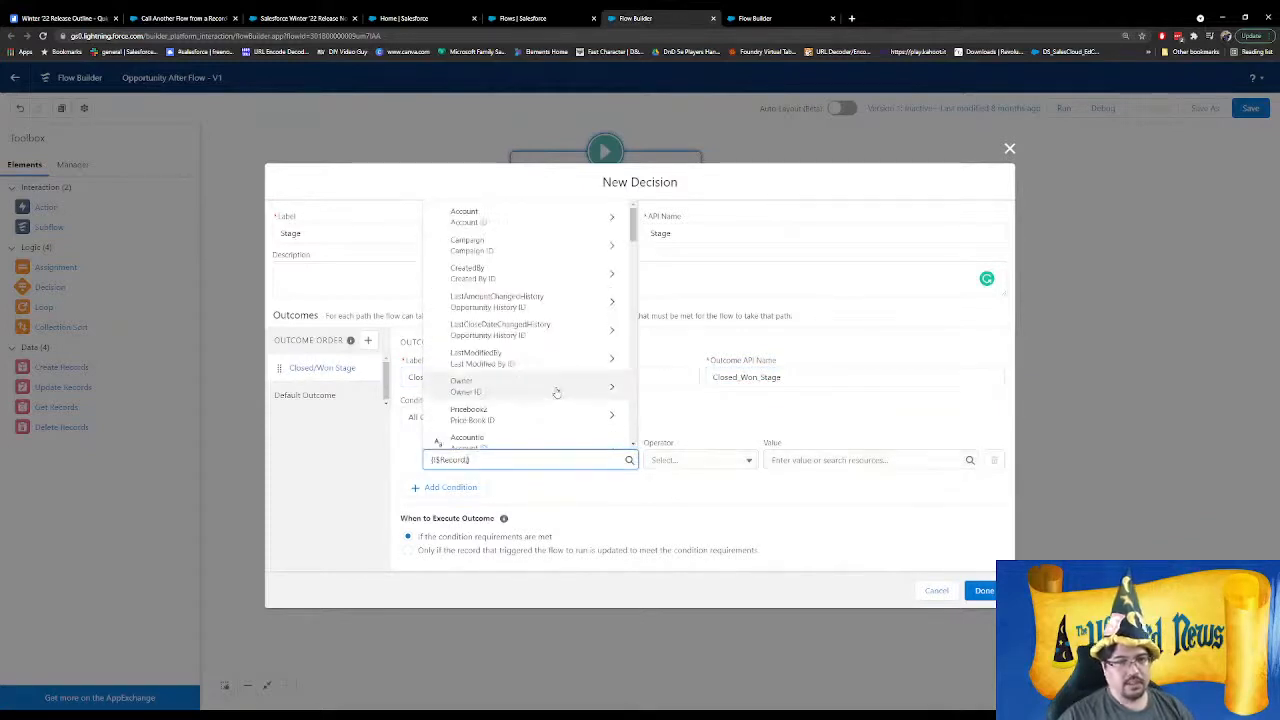
scroll(558, 392, down, 1)
text(sta)
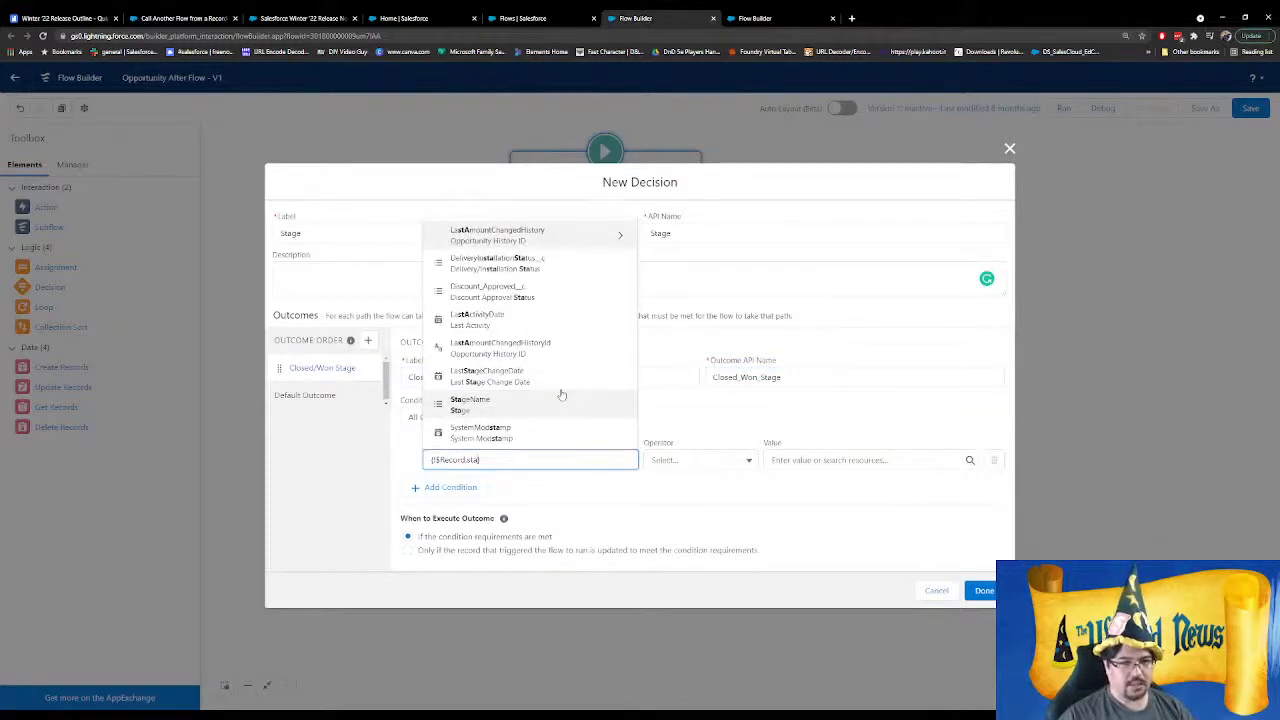
text(ge)
click(500, 428)
click(847, 460)
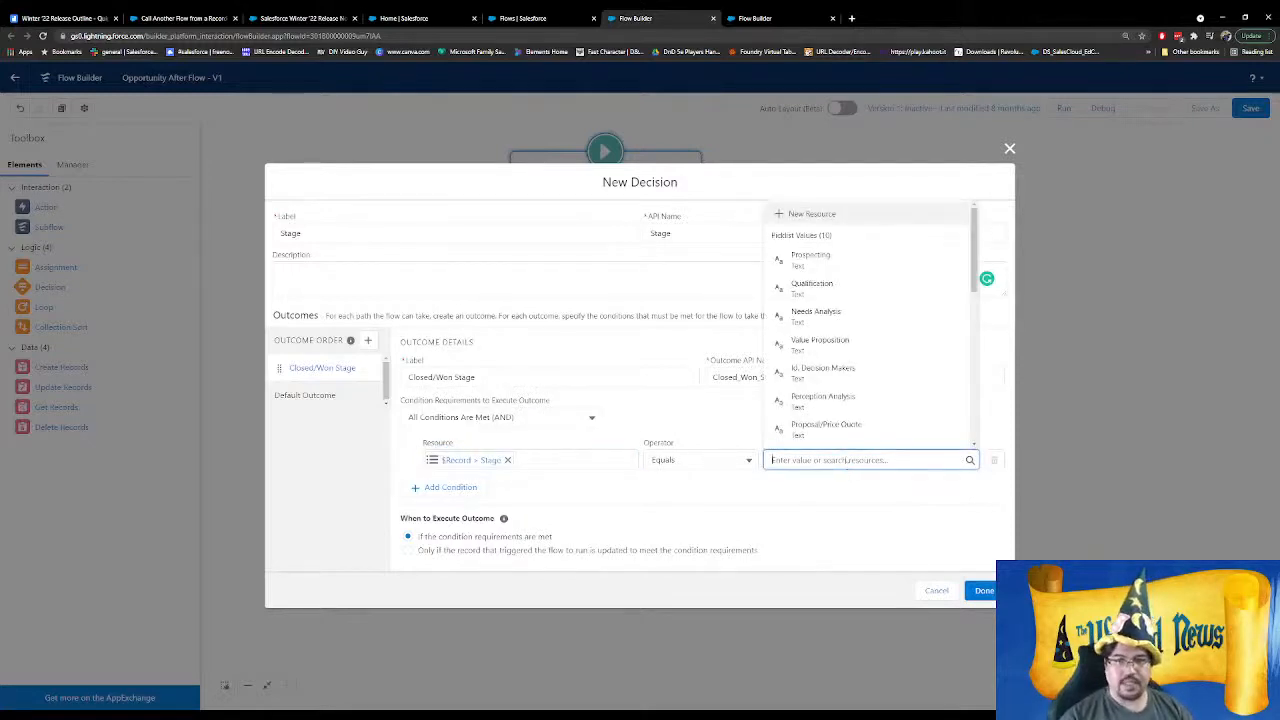
scroll(850, 330, down, 2)
click(810, 383)
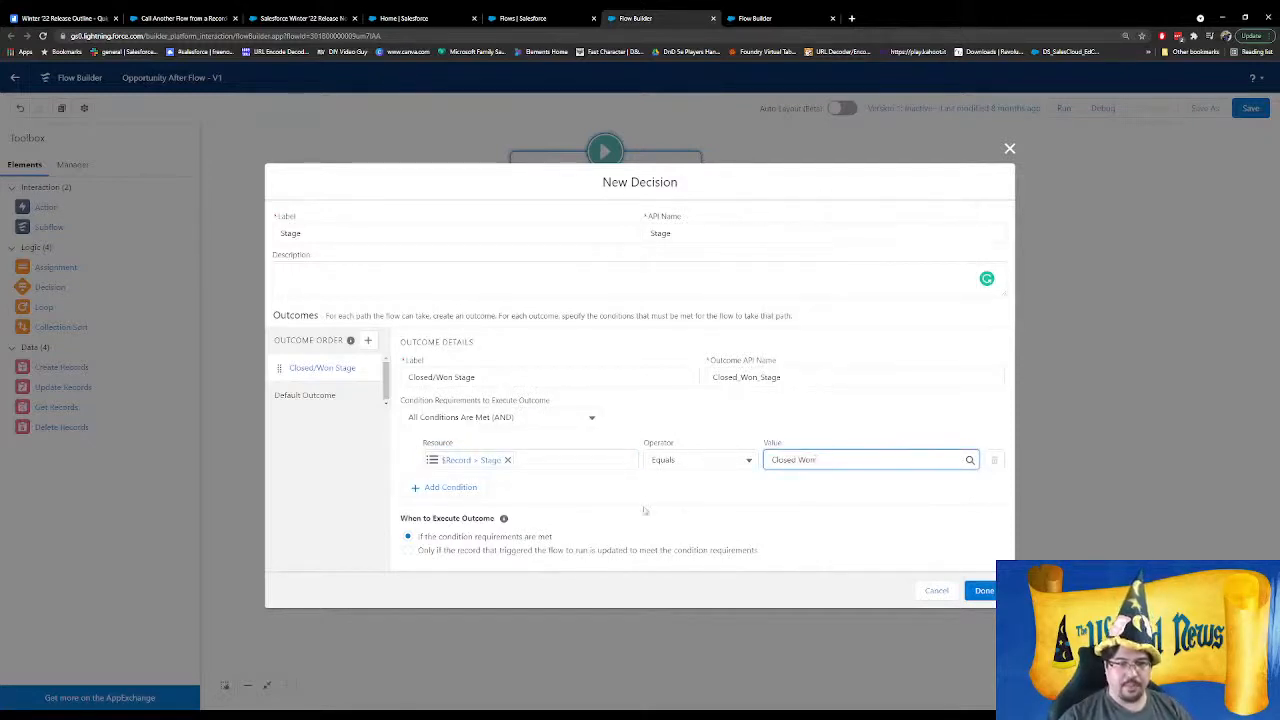
click(606, 499)
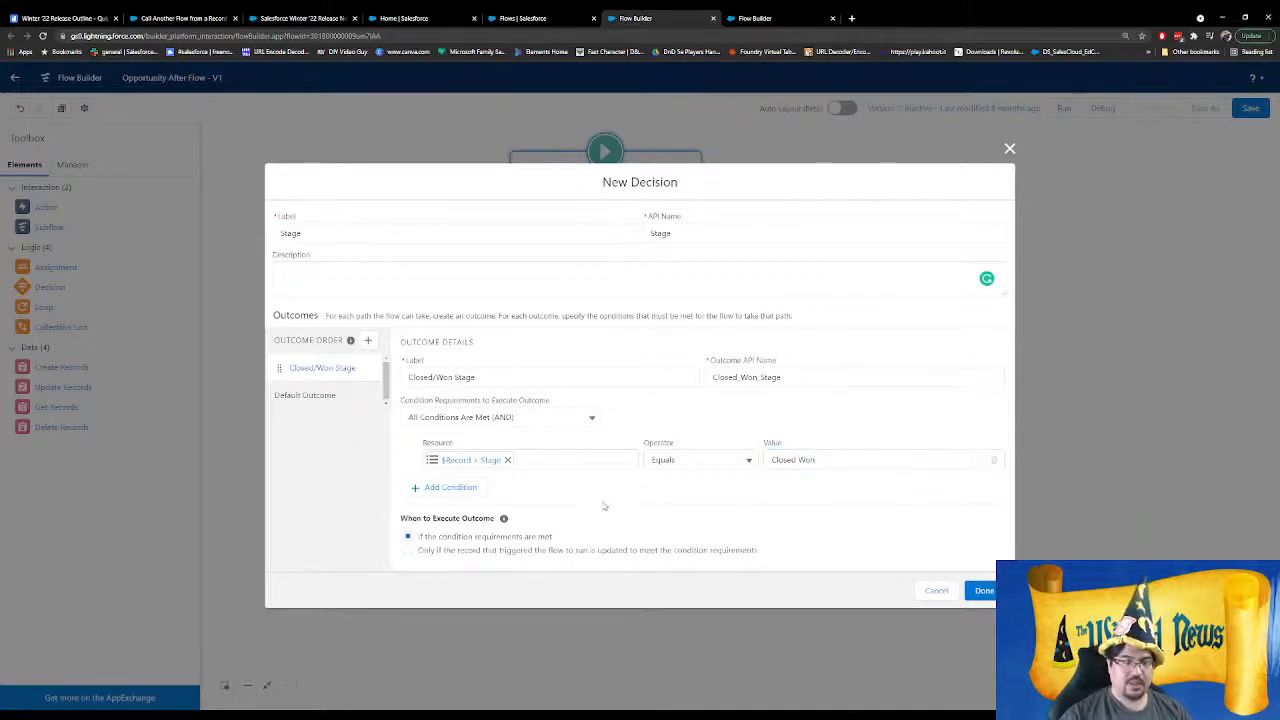
Add a second outcome to the decision with the condition $Record > Stage Equals Negotiation/Review
click(367, 340)
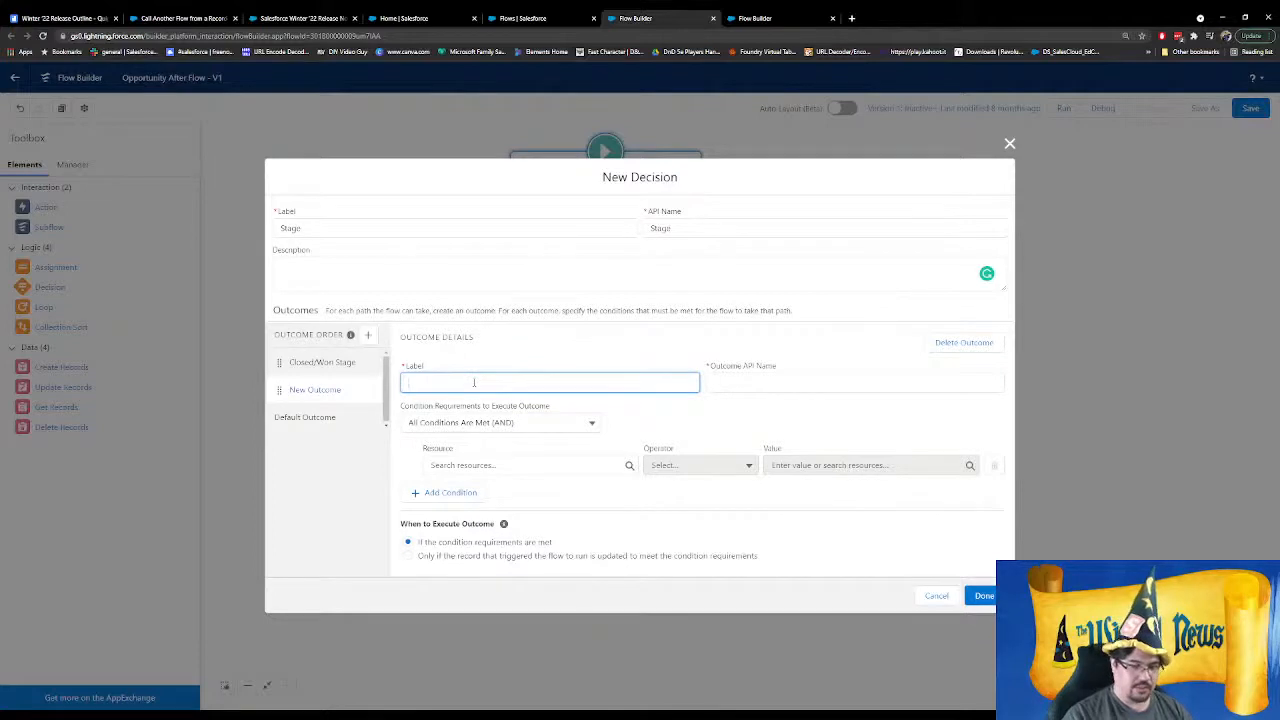
click(491, 465)
text(stag)
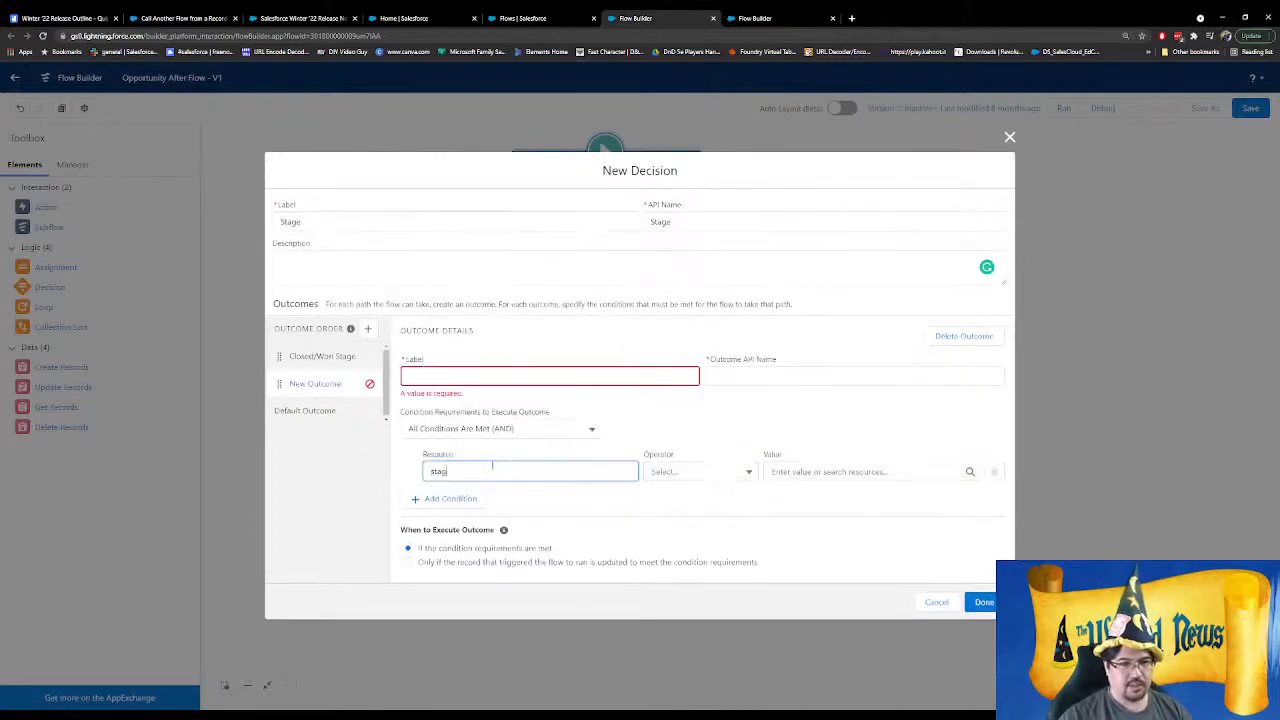
text(e)
double_click(441, 470)
key(BackSpace)
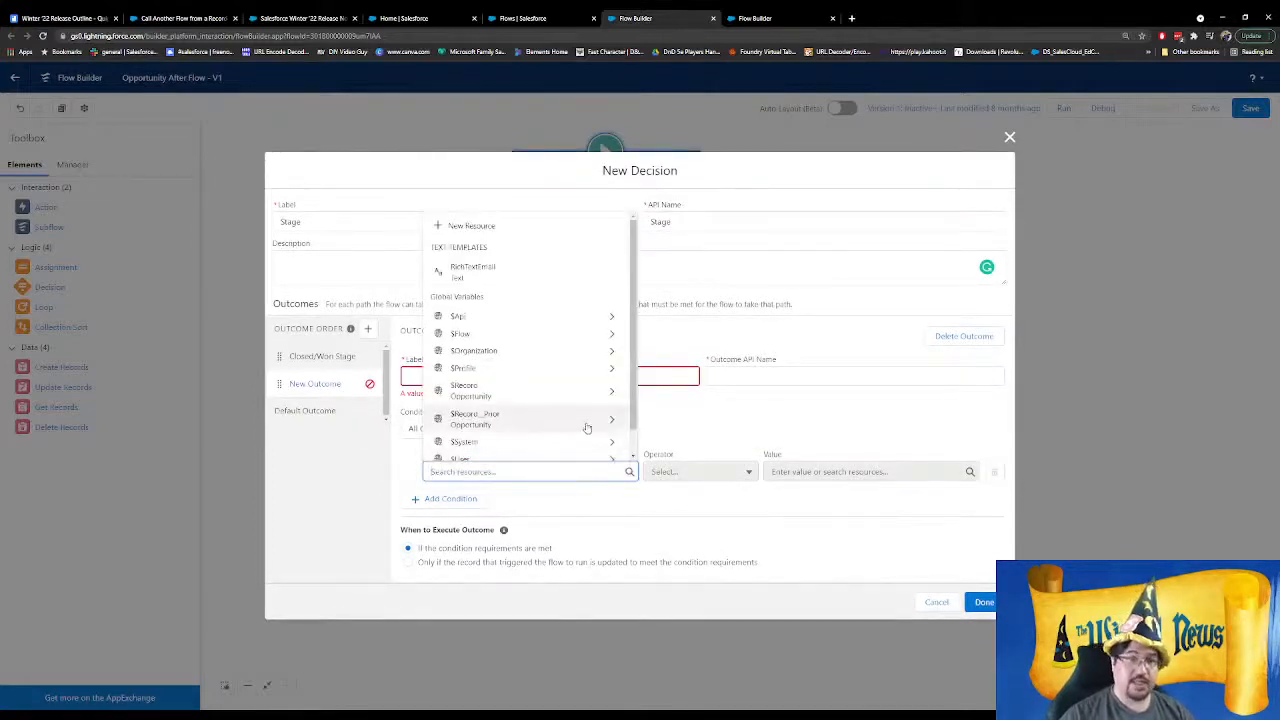
click(571, 393)
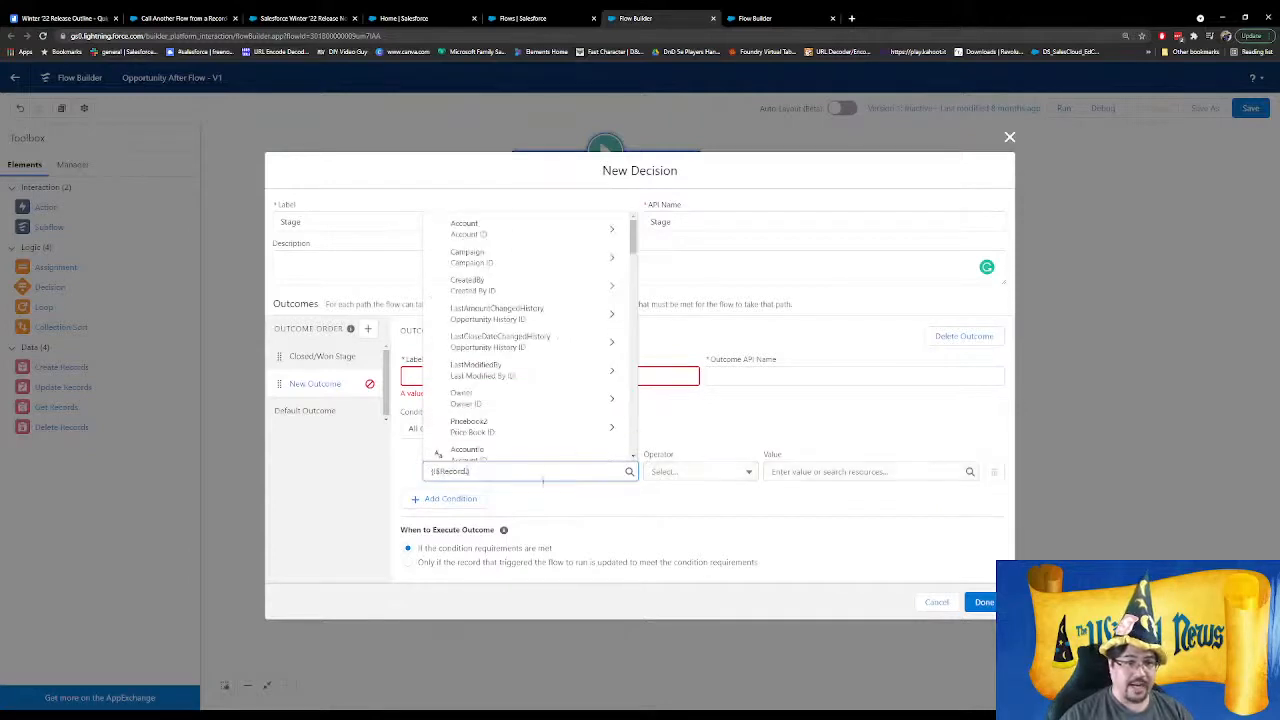
text(stage)
click(545, 445)
click(778, 481)
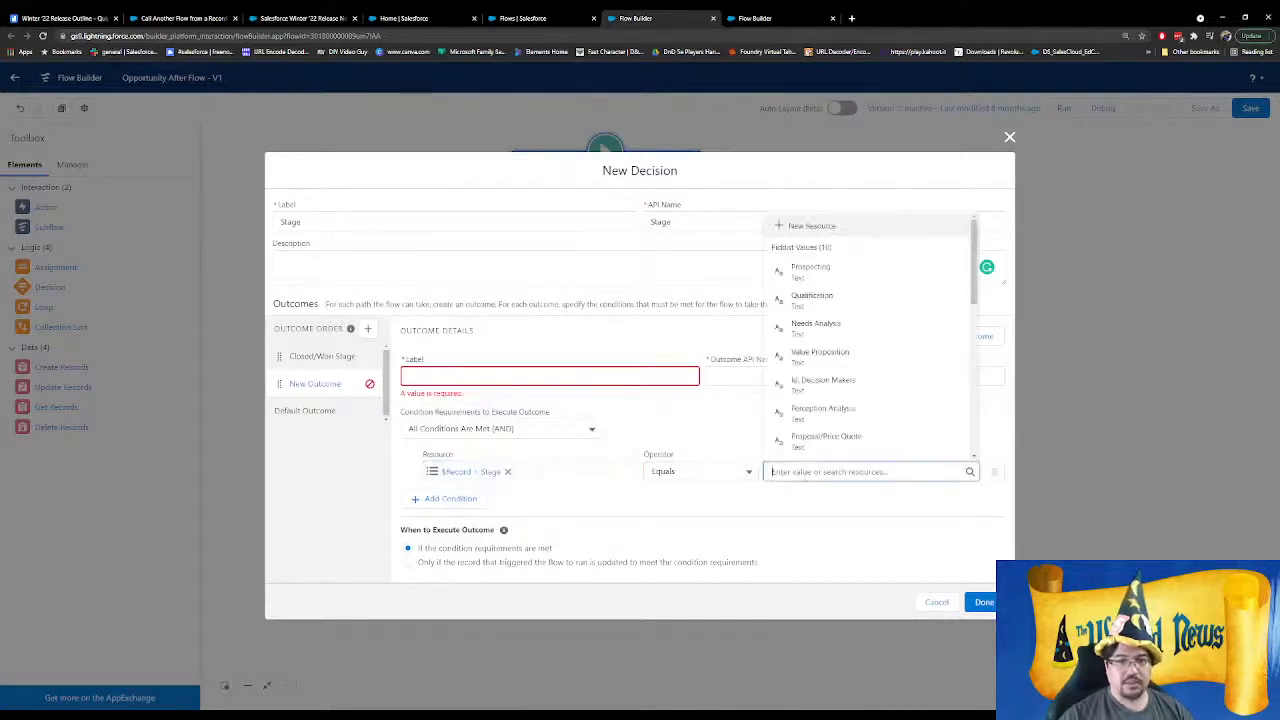
scroll(845, 390, down, 3)
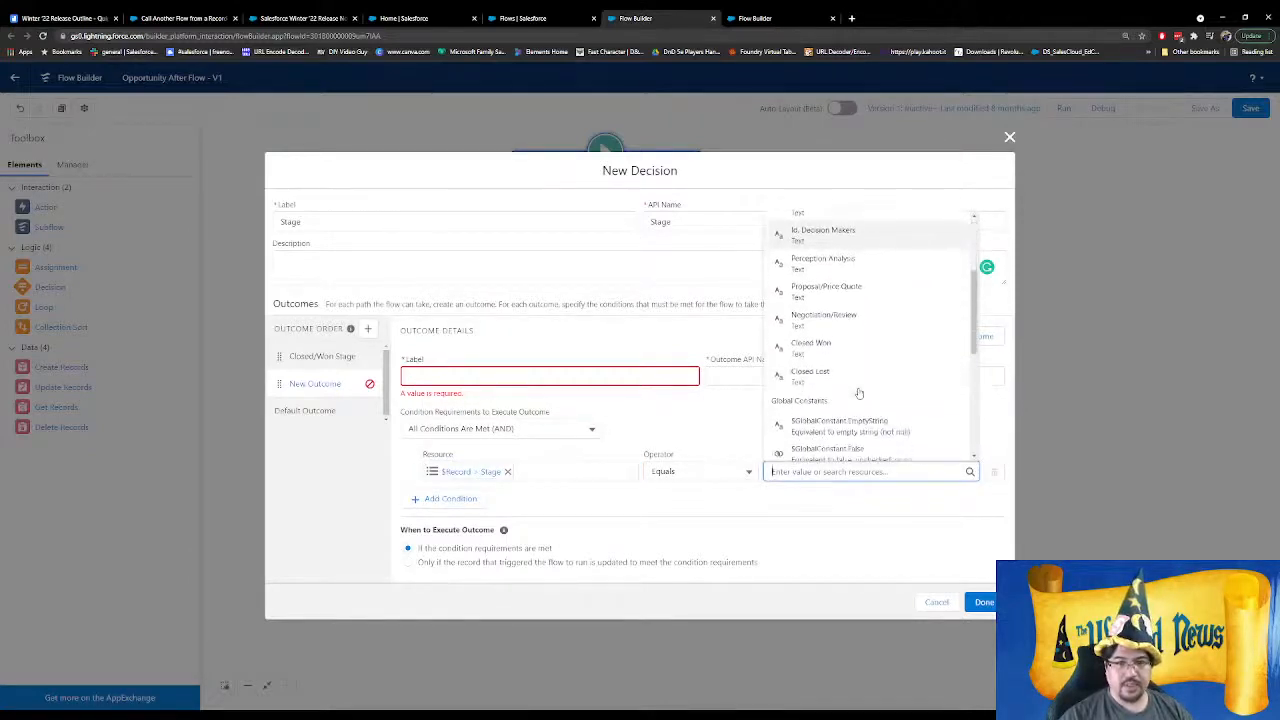
scroll(850, 388, up, 1)
scroll(833, 377, up, 1)
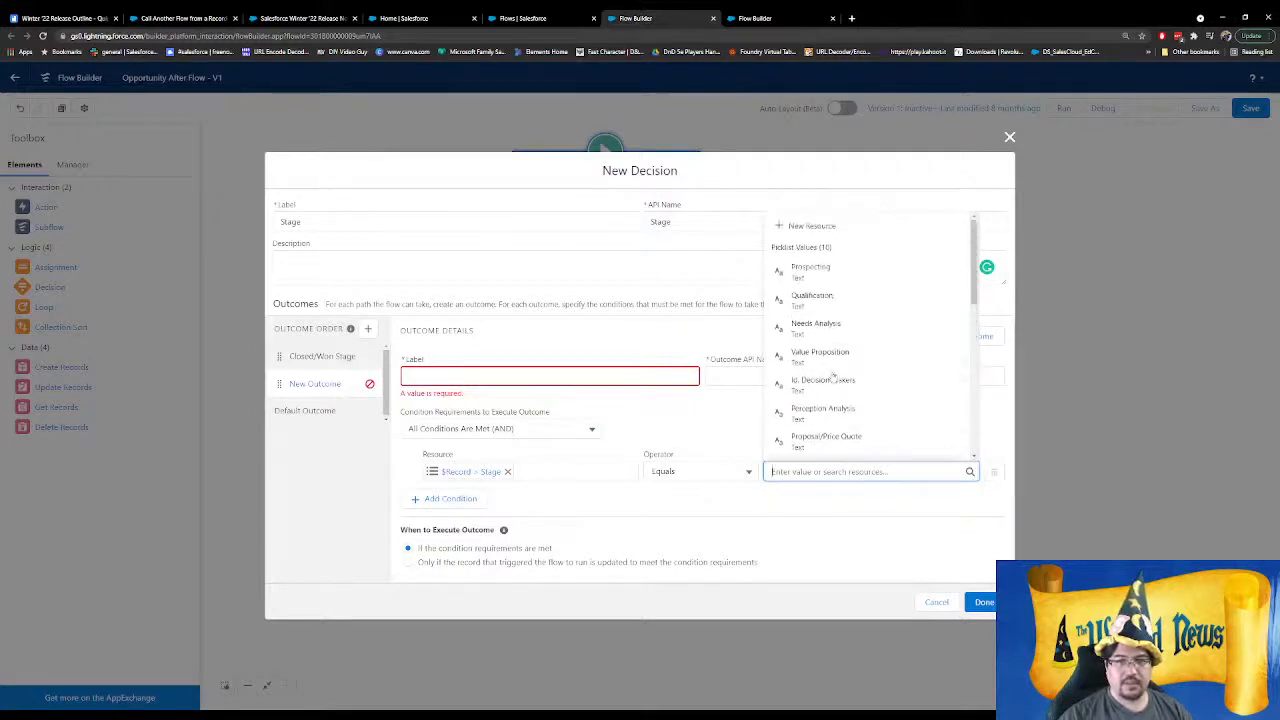
scroll(833, 377, down, 1)
click(833, 370)
Label the new outcome Negotiation/Review Stage, with the API name Negotiation_Review_Stage
click(528, 372)
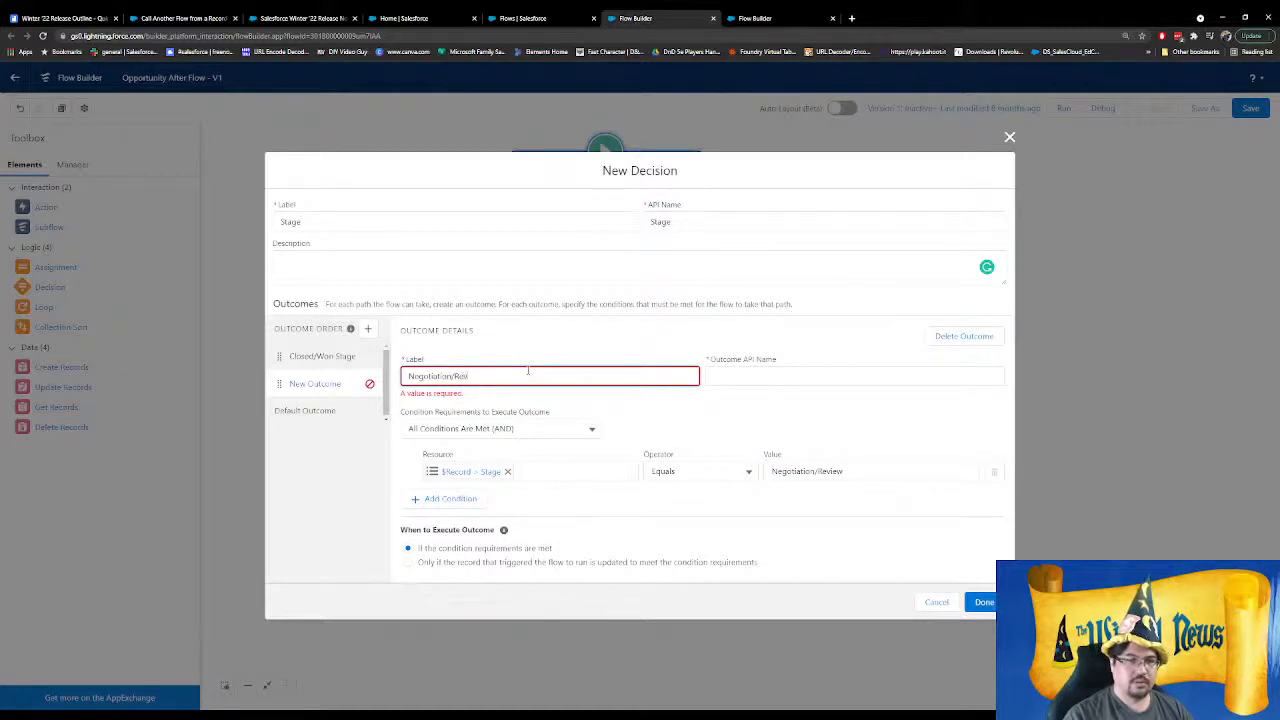
text(Negotiation/Review Stage)
key(Tab)
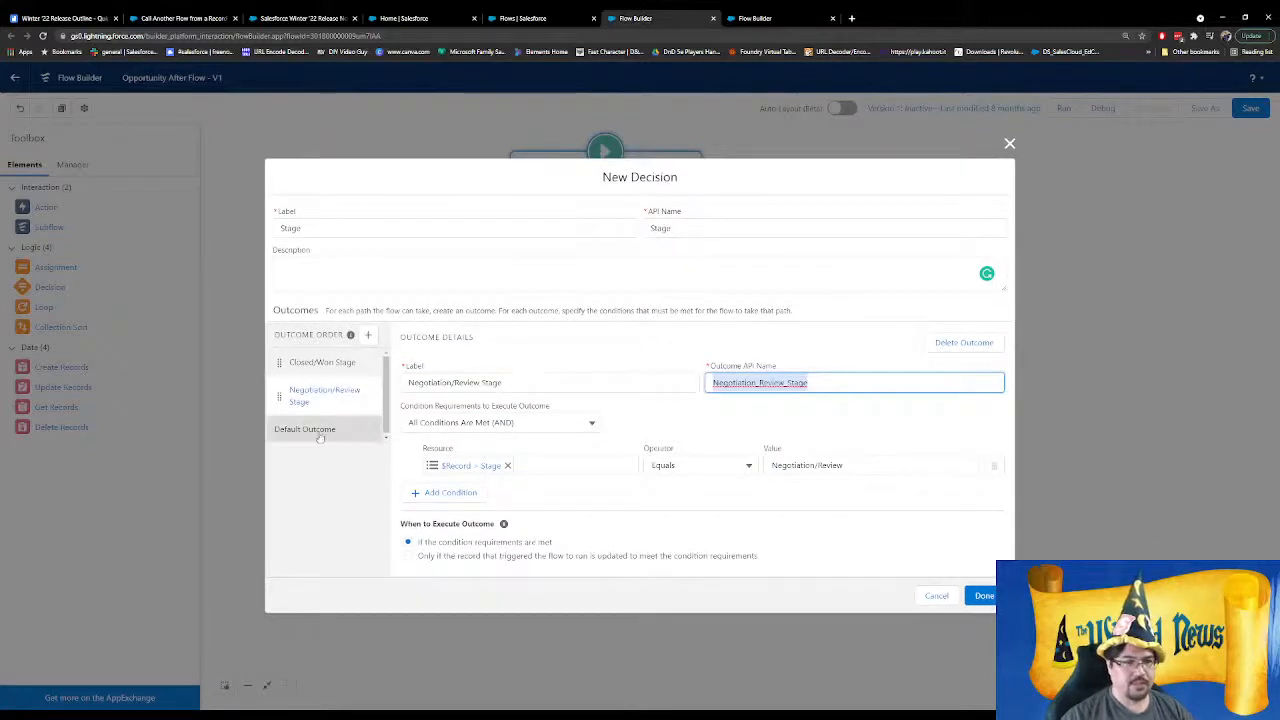
Relabel the decision's default outcome as Error
click(305, 430)
triple_click(502, 392)
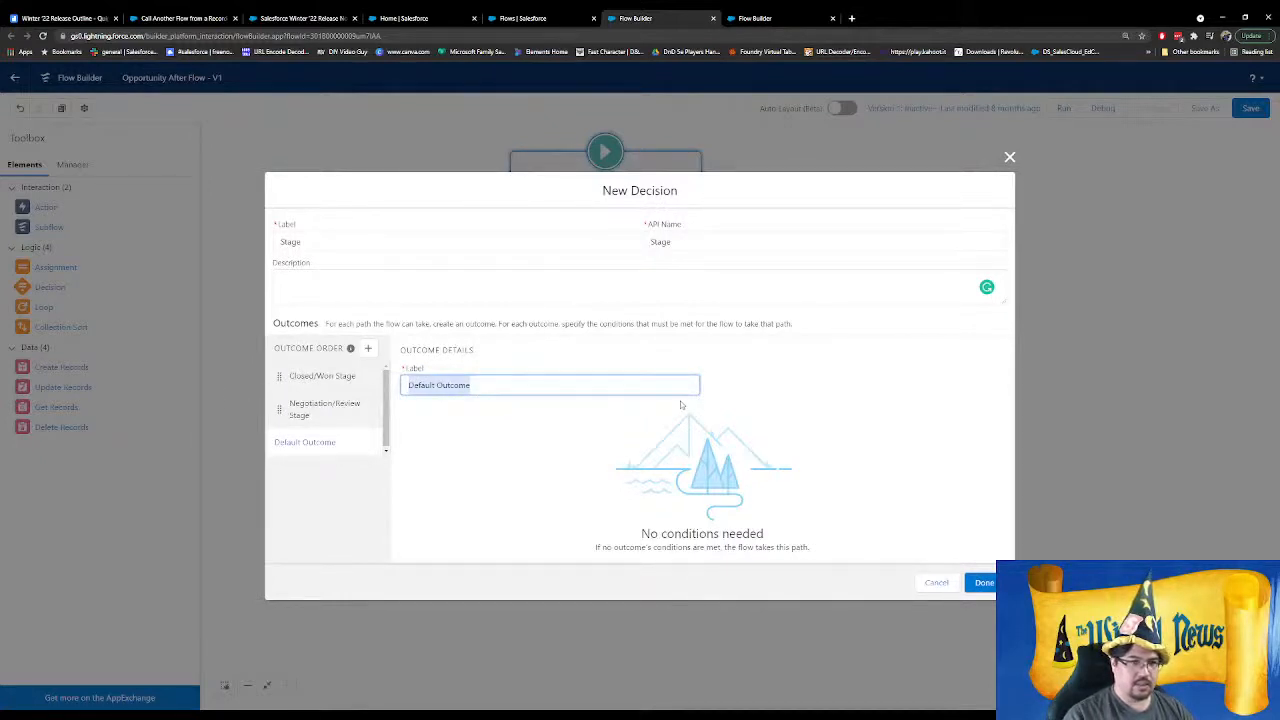
text(N)
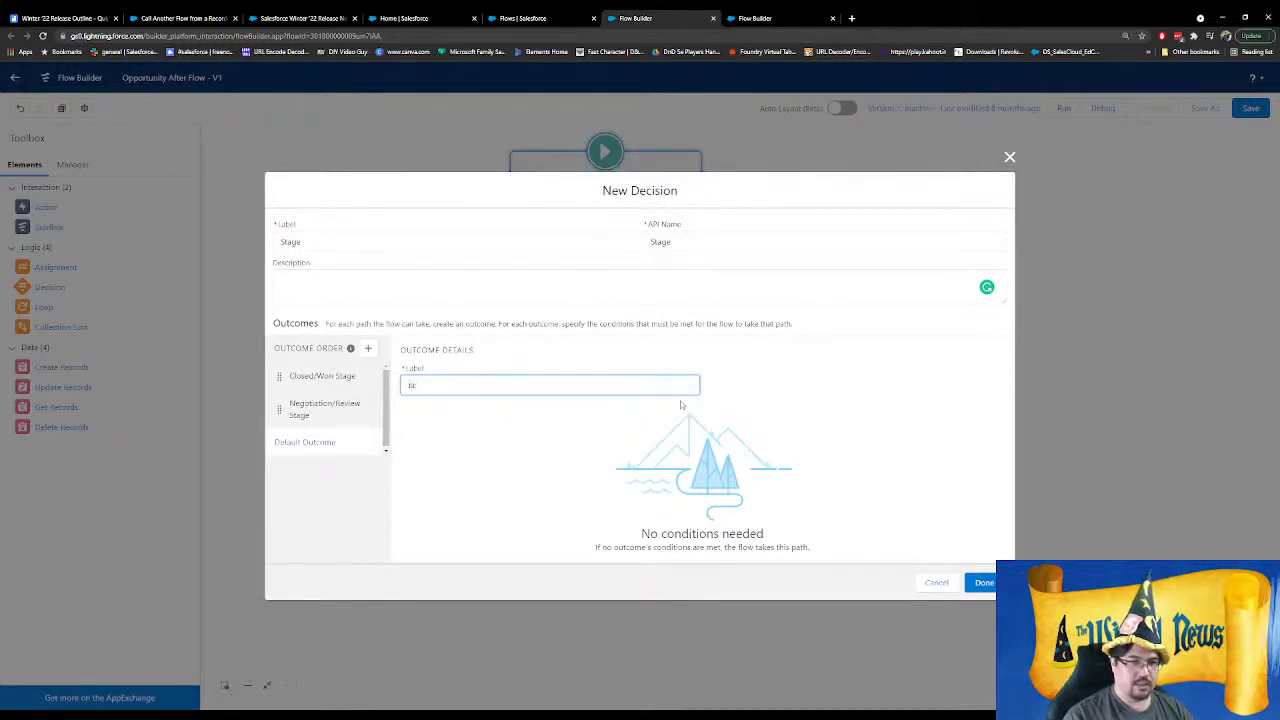
click(425, 397)
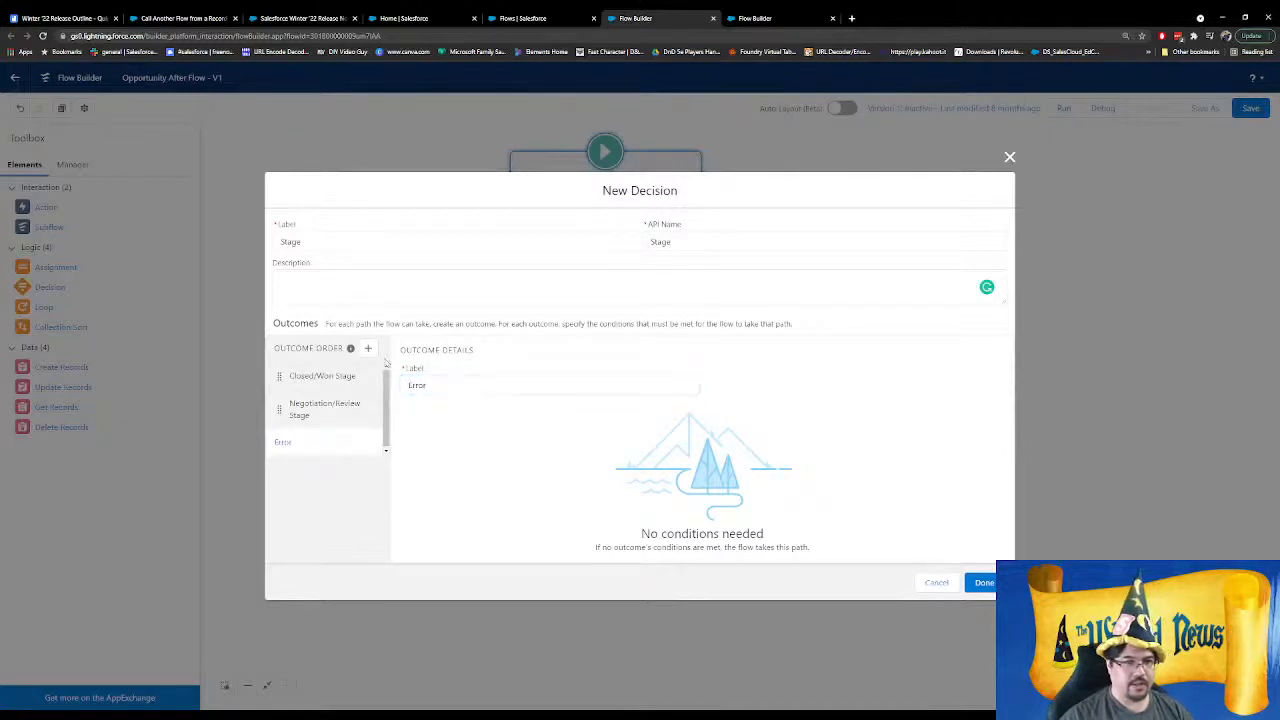
Add a second condition to the Closed/Won Stage outcome: $Record > Stage Is Changed True
click(338, 405)
click(342, 366)
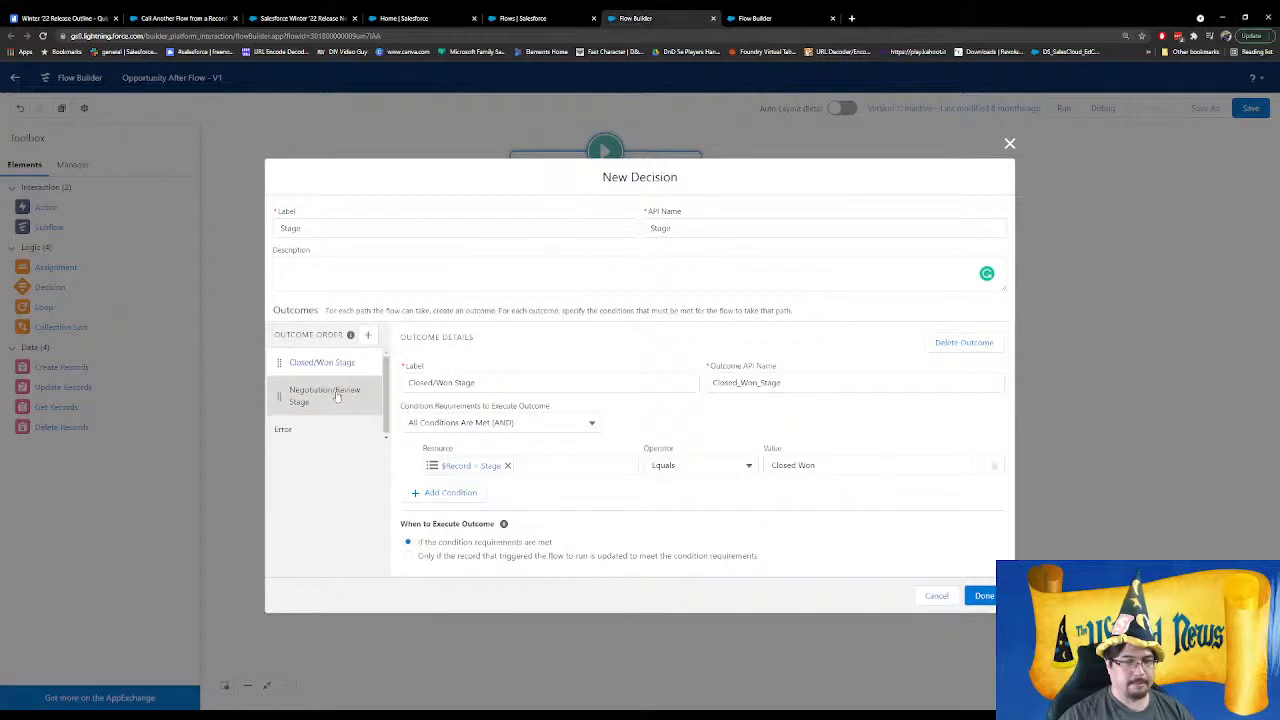
click(338, 396)
click(340, 365)
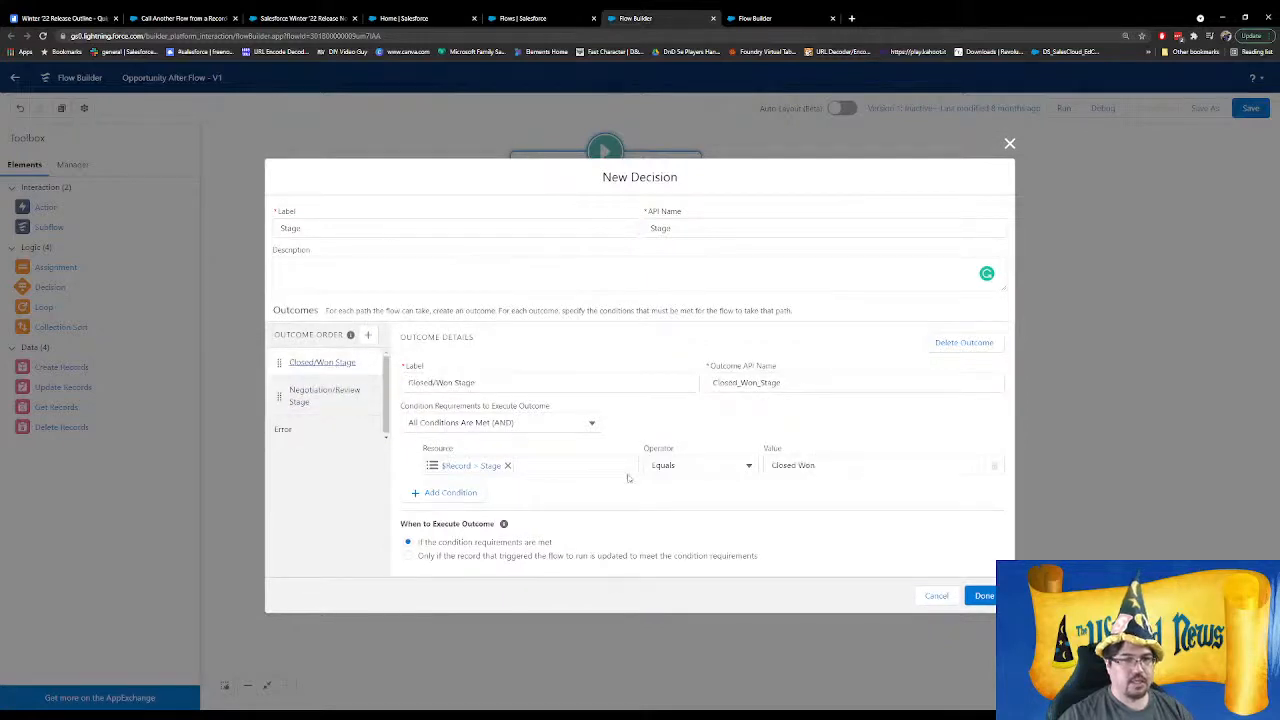
click(450, 492)
click(530, 485)
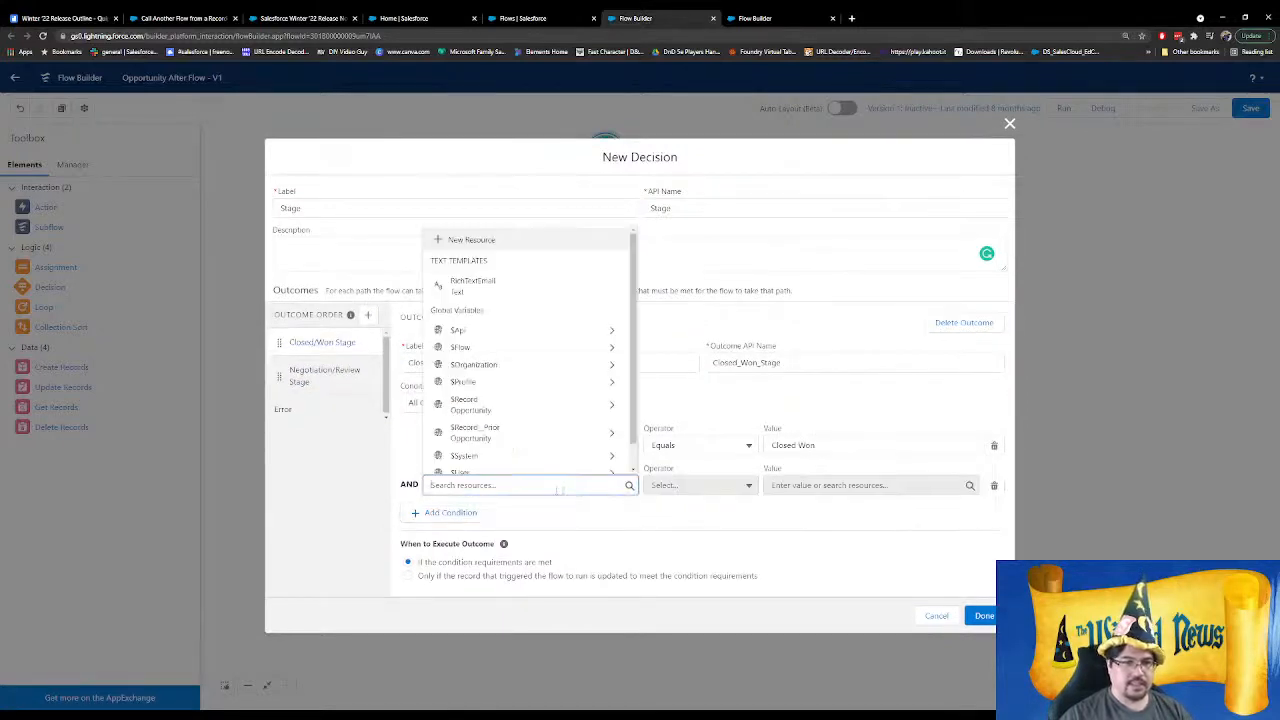
click(540, 405)
text(stage)
click(546, 458)
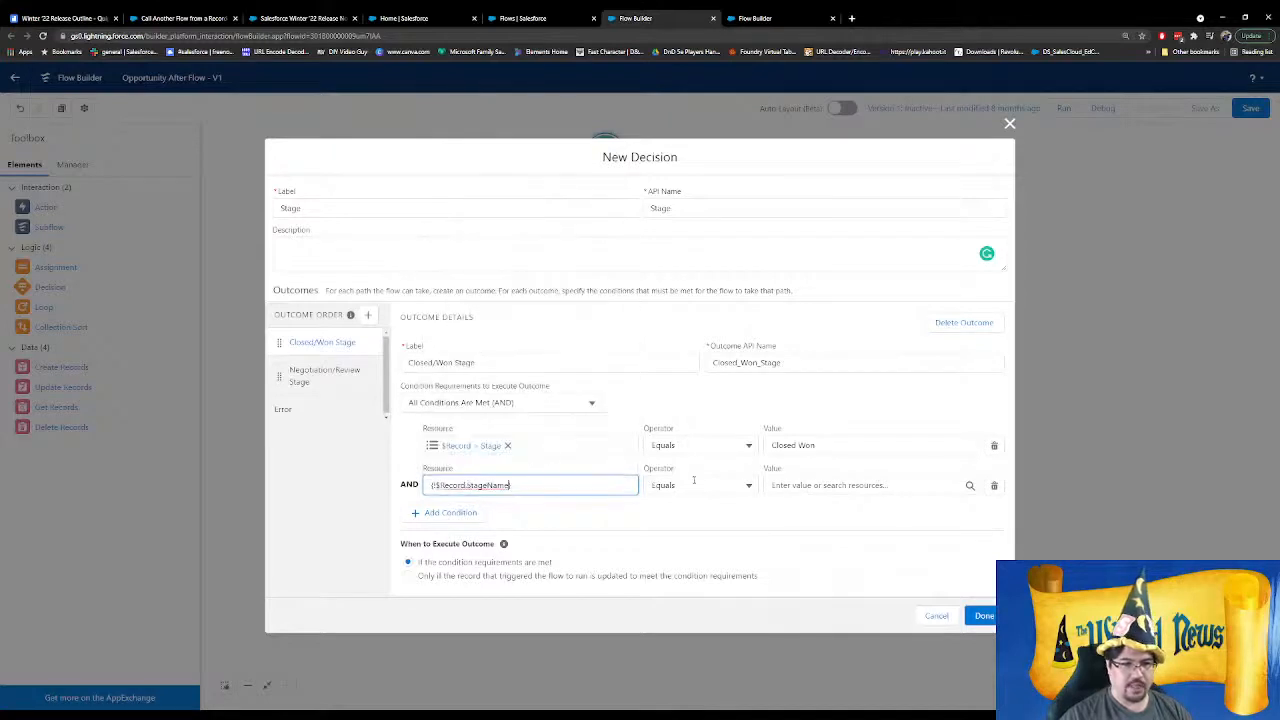
click(705, 485)
click(680, 643)
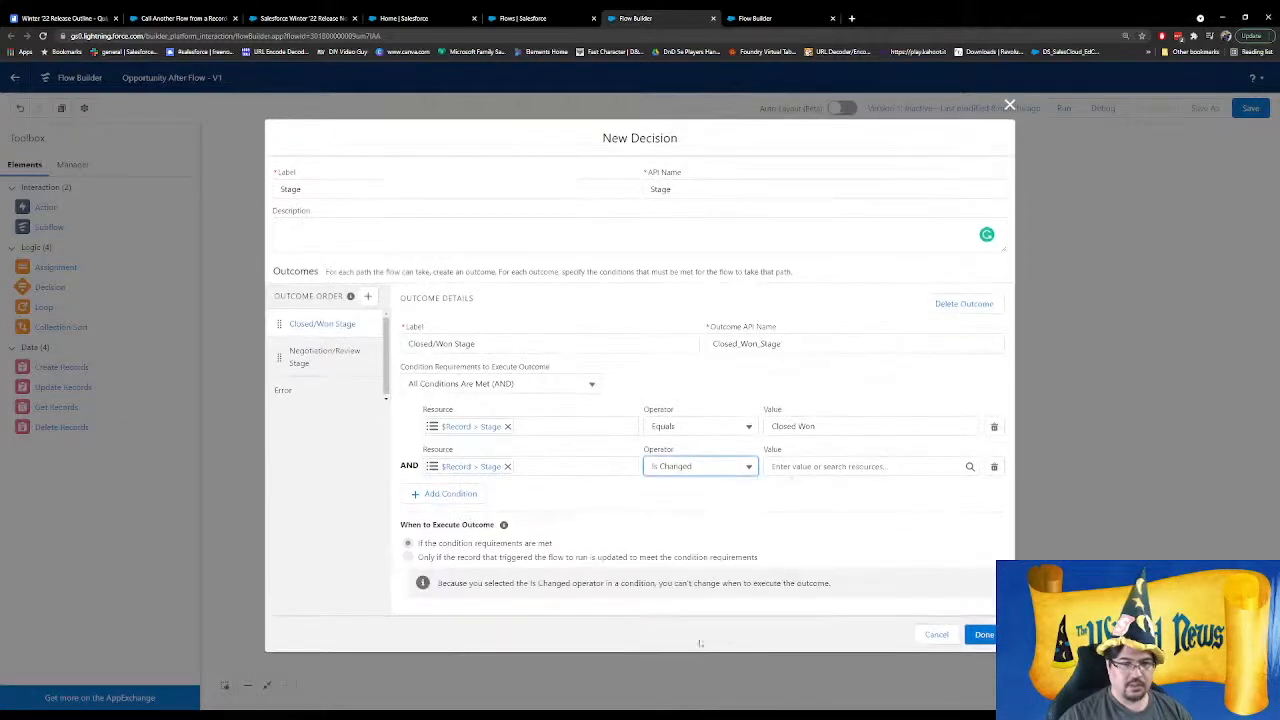
click(850, 466)
text(tr)
click(810, 440)
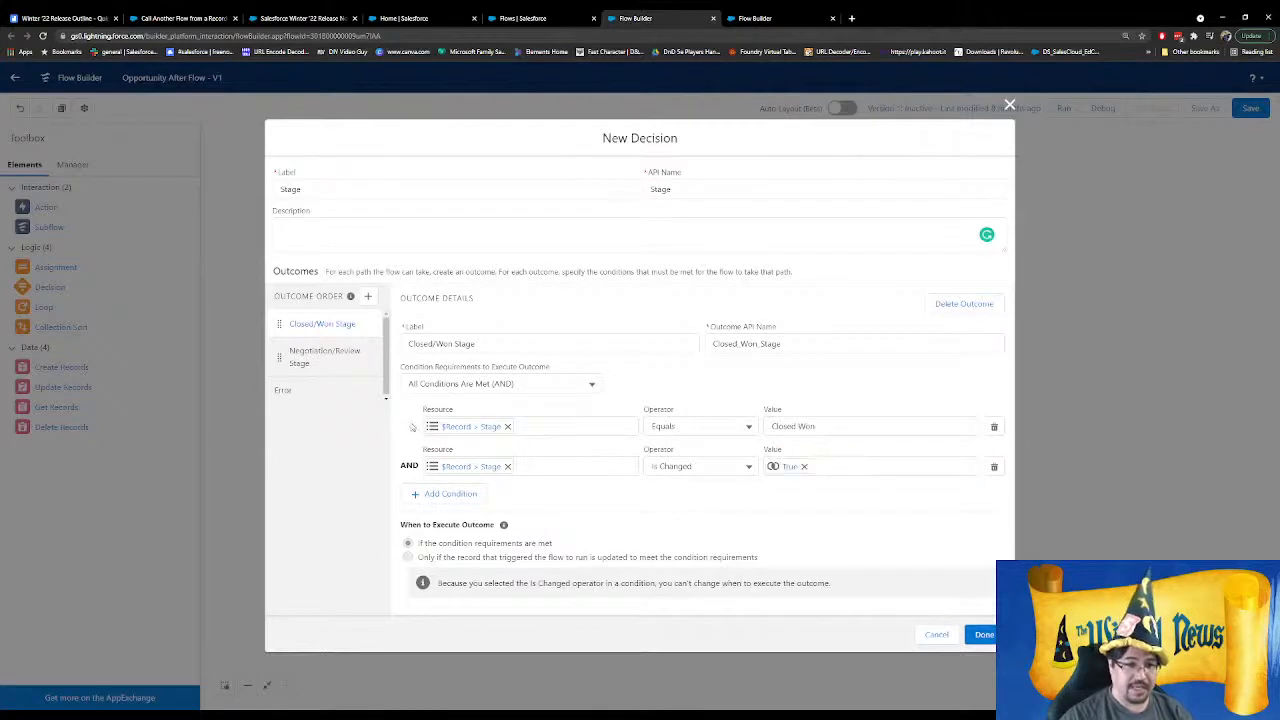
Add a second condition to the Negotiation/Review Stage outcome: $Record > Stage Is Changed True
click(338, 354)
click(468, 493)
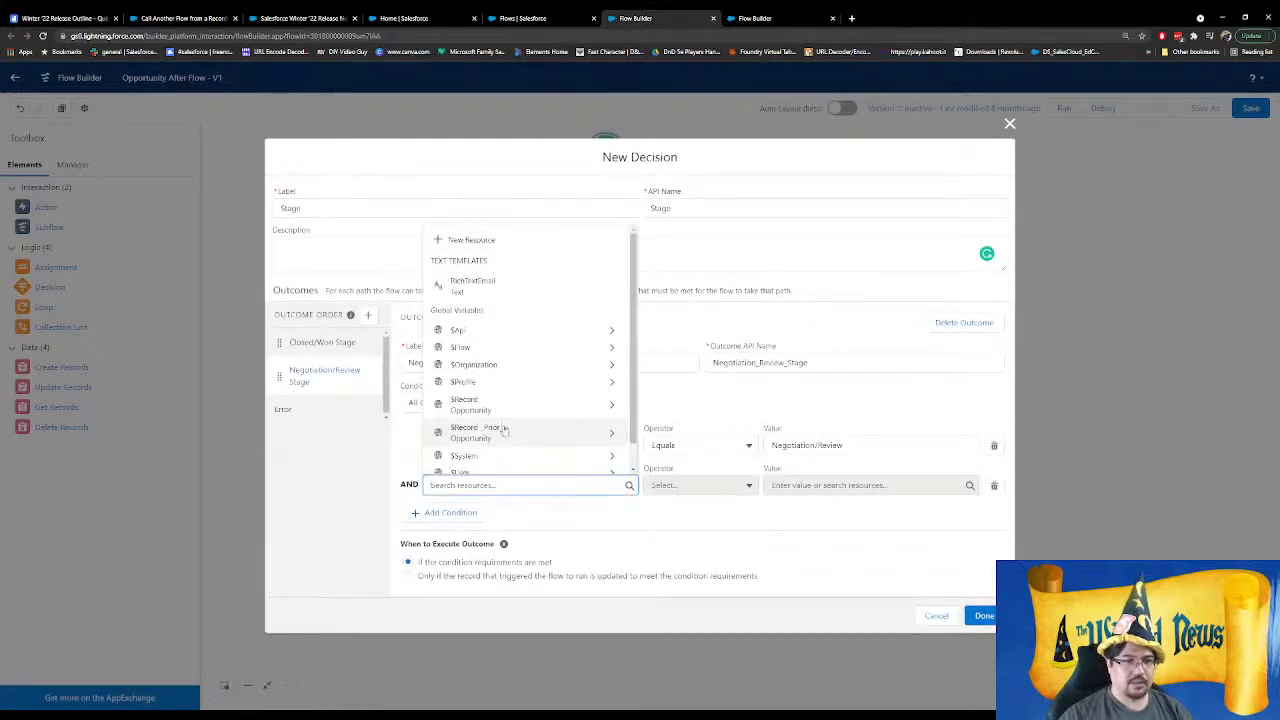
click(503, 405)
text(Stage)
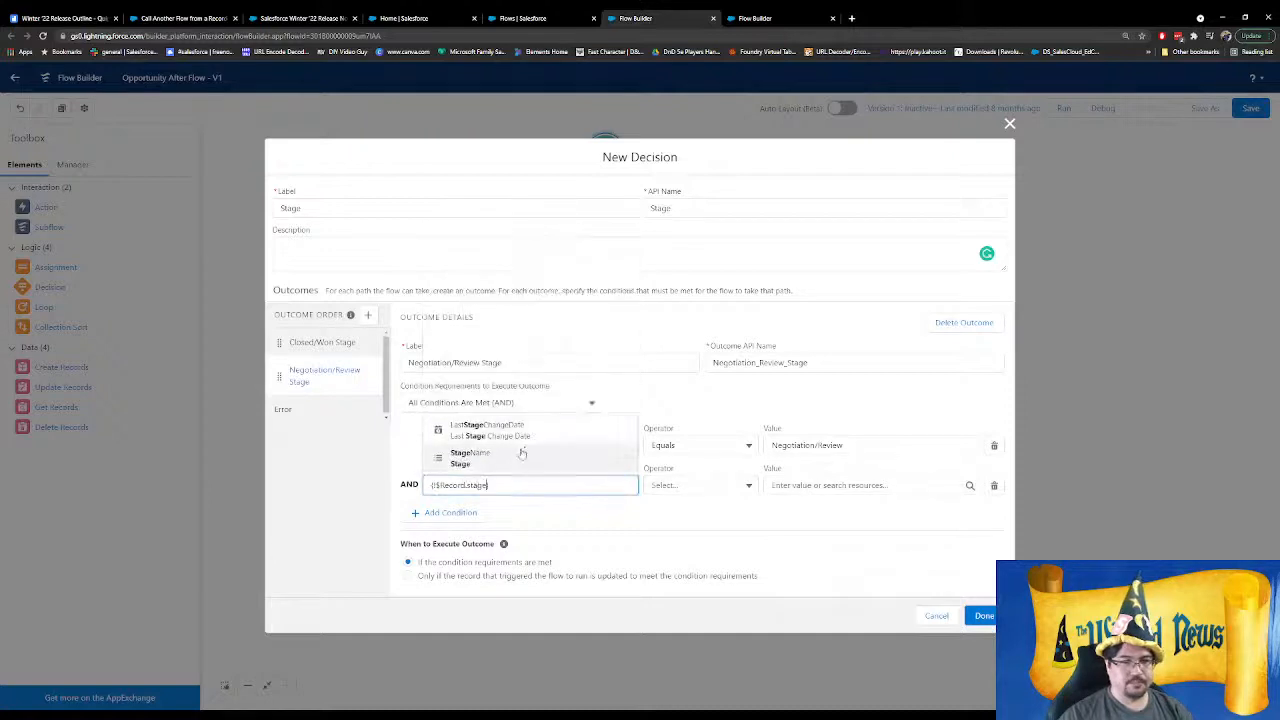
click(520, 452)
click(690, 485)
click(682, 643)
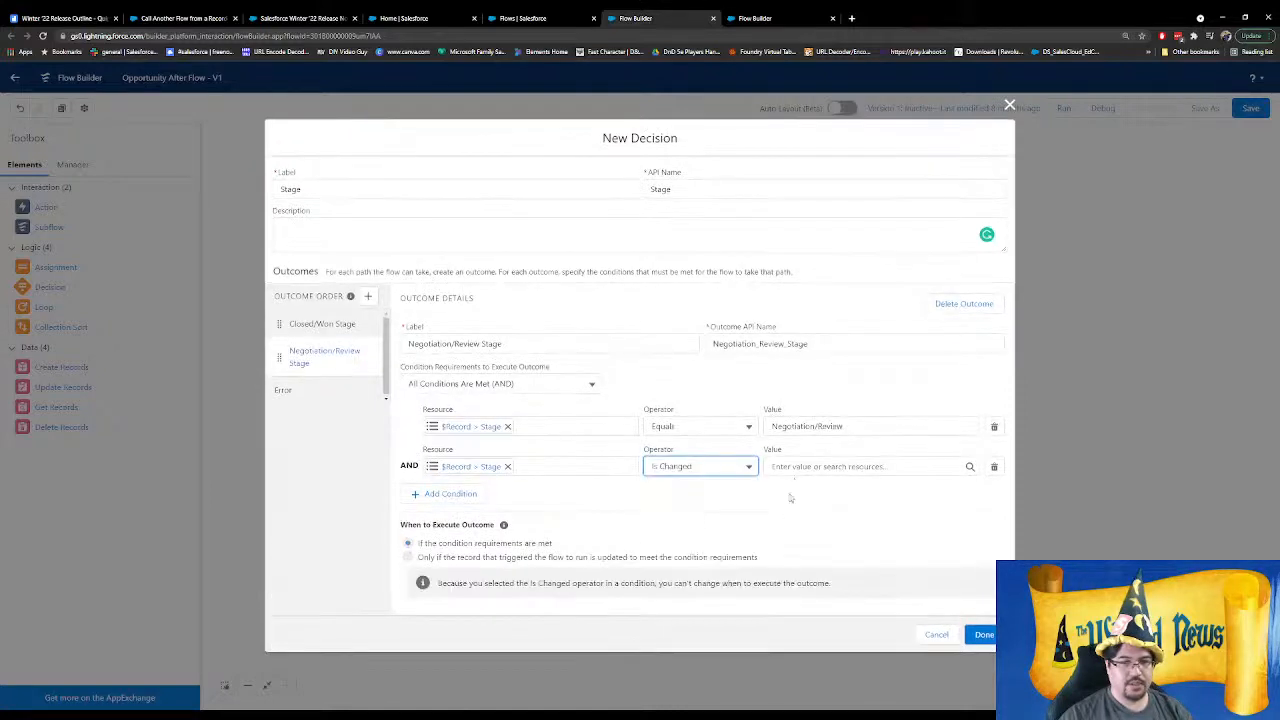
click(800, 466)
text(true)
click(800, 447)
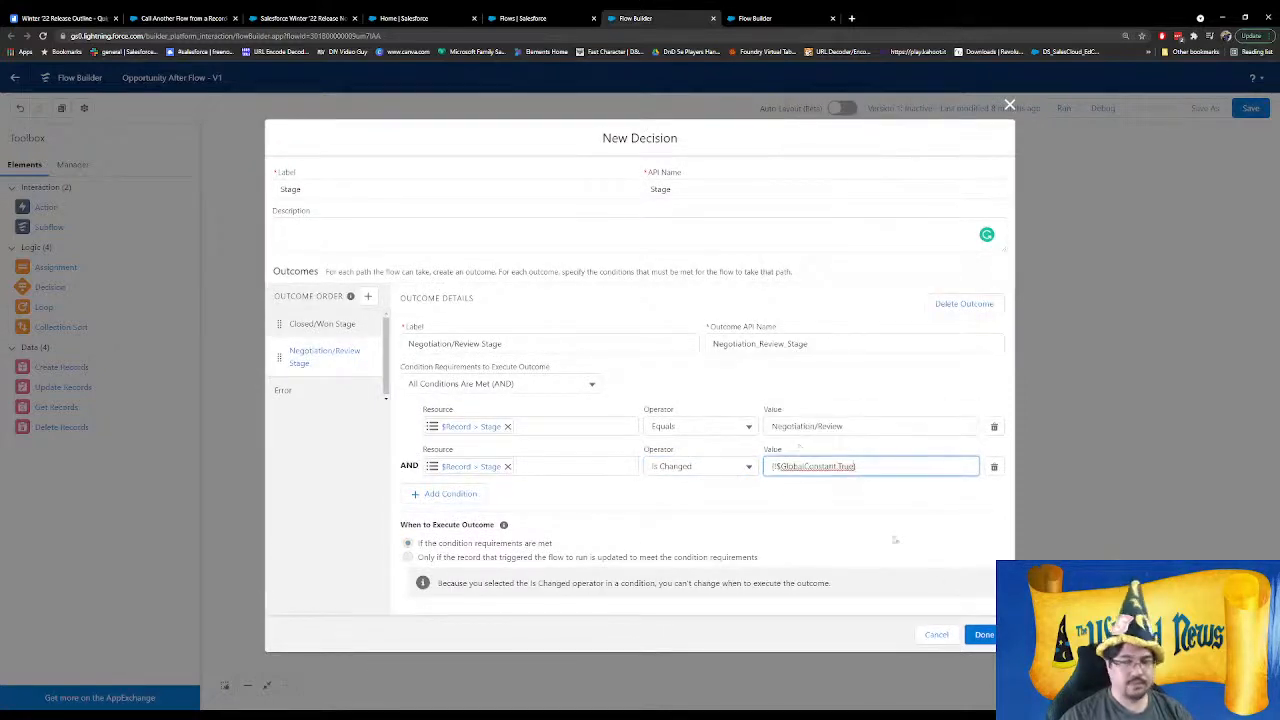
click(722, 517)
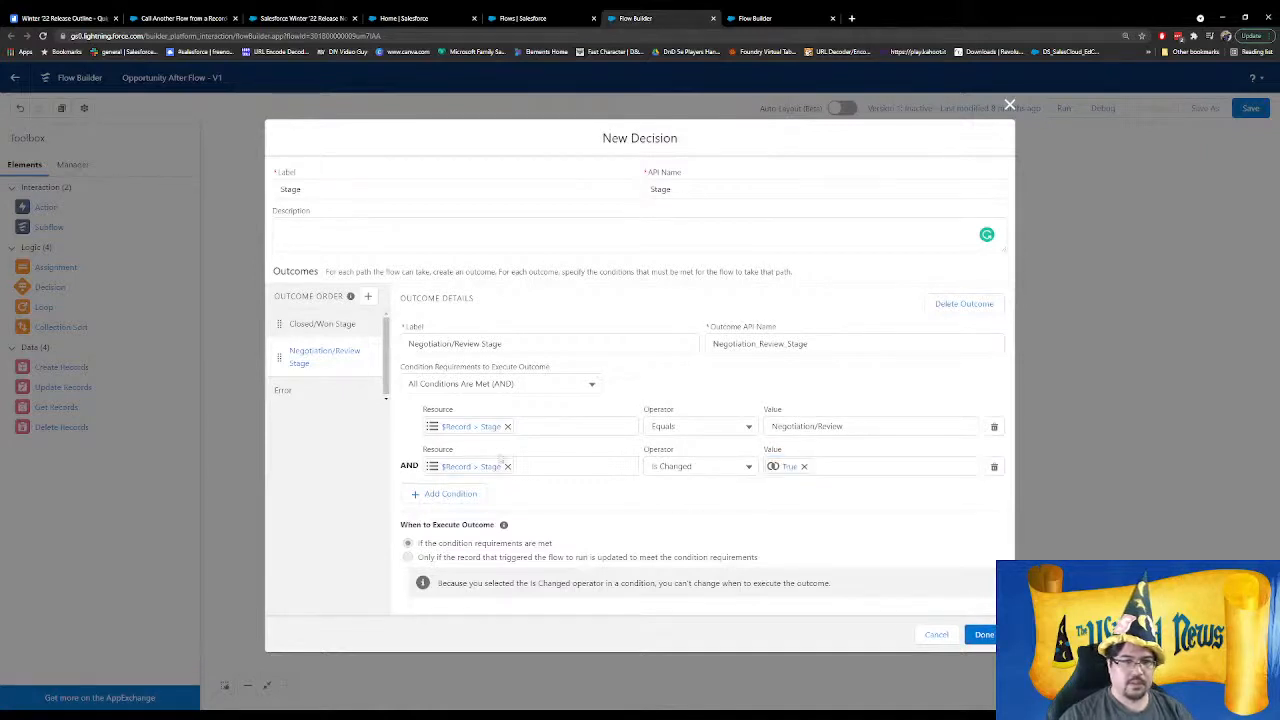
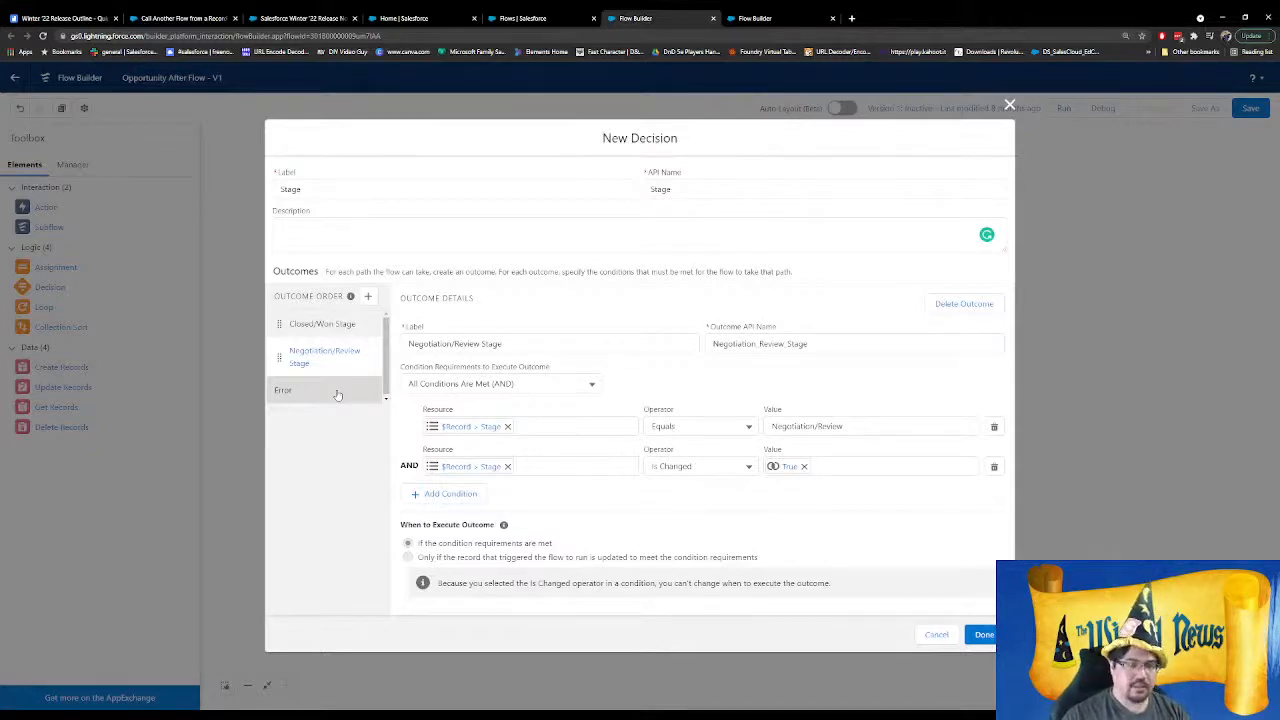
Relabel the default outcome as No Stage Change and finish the Stage decision
click(337, 392)
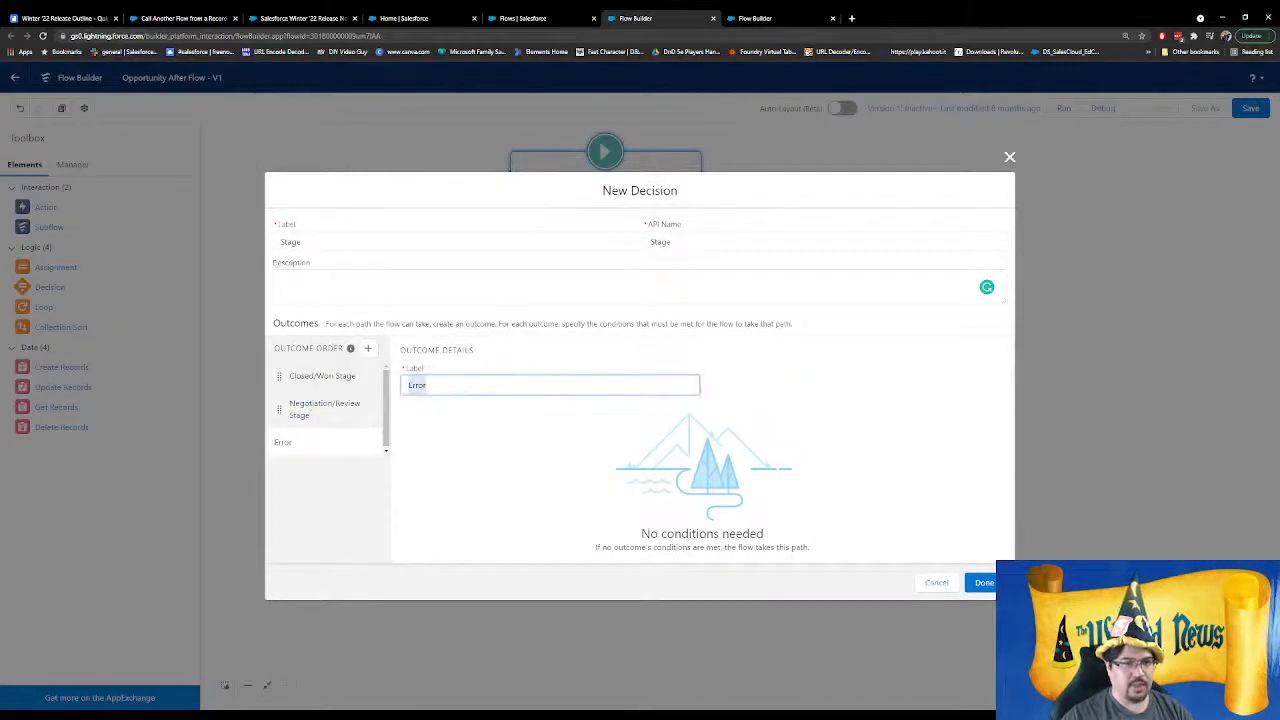
text(No Stage Ch)
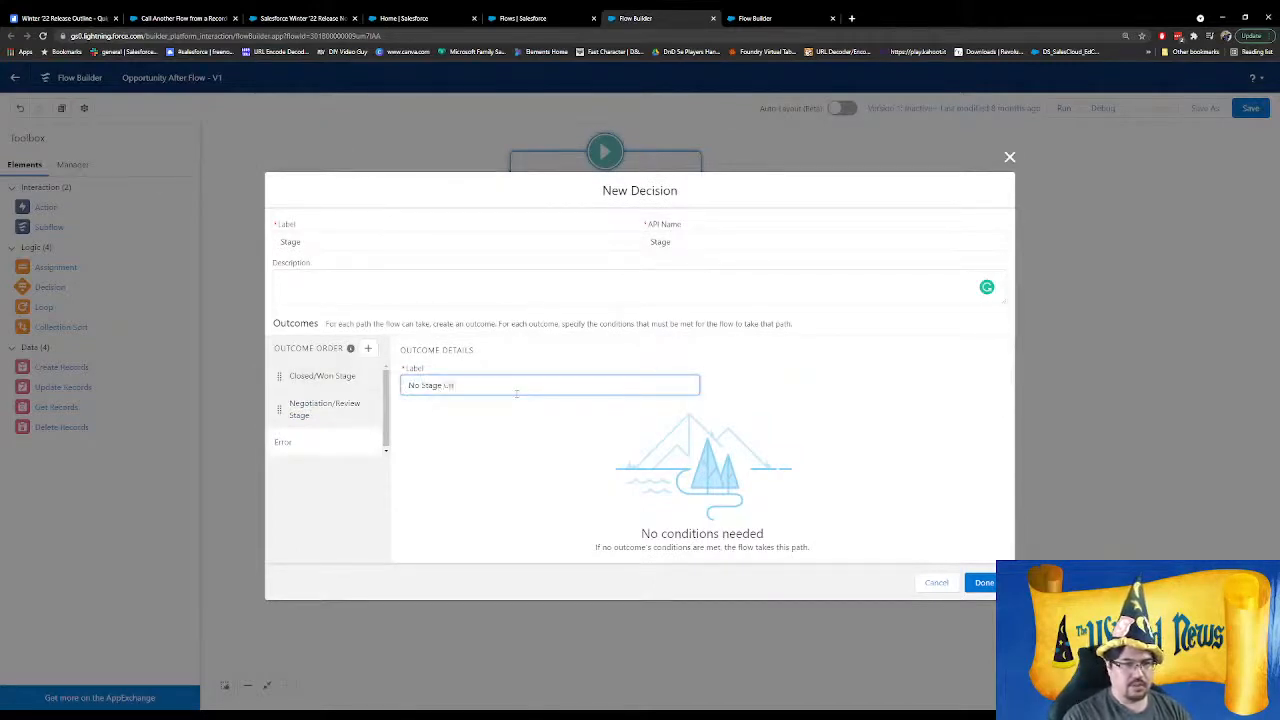
text(ange)
click(521, 410)
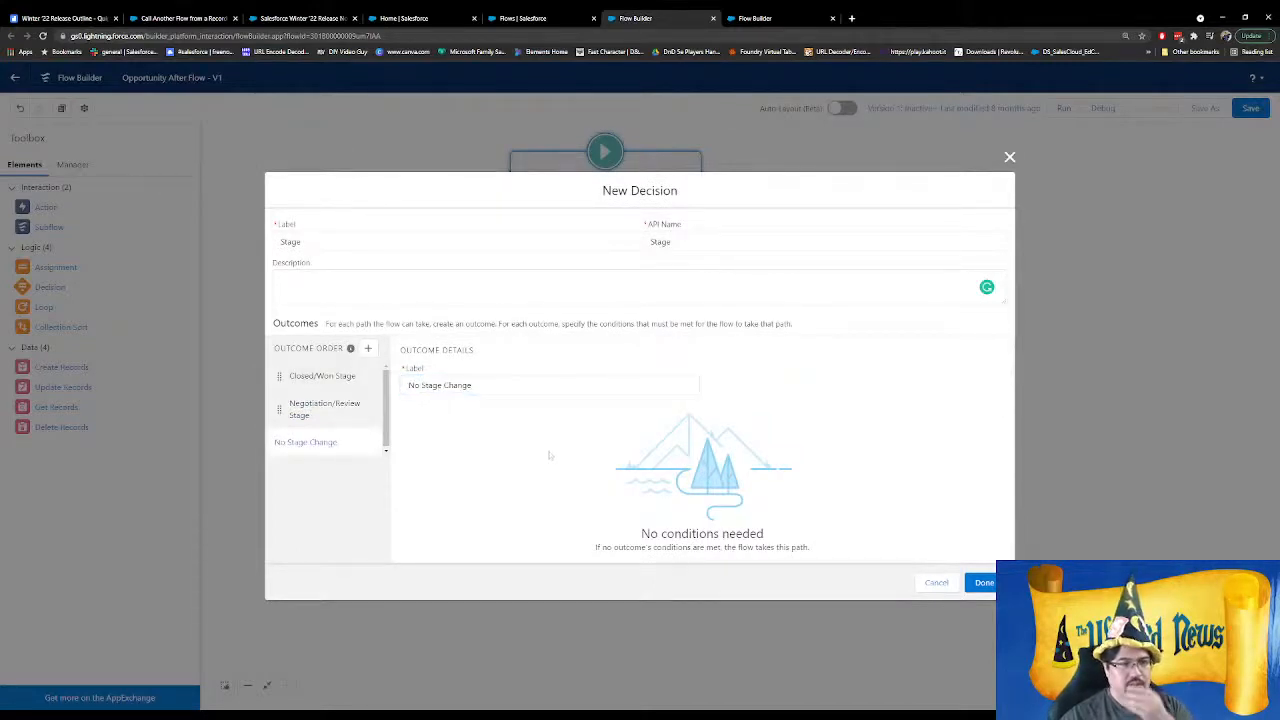
click(984, 582)
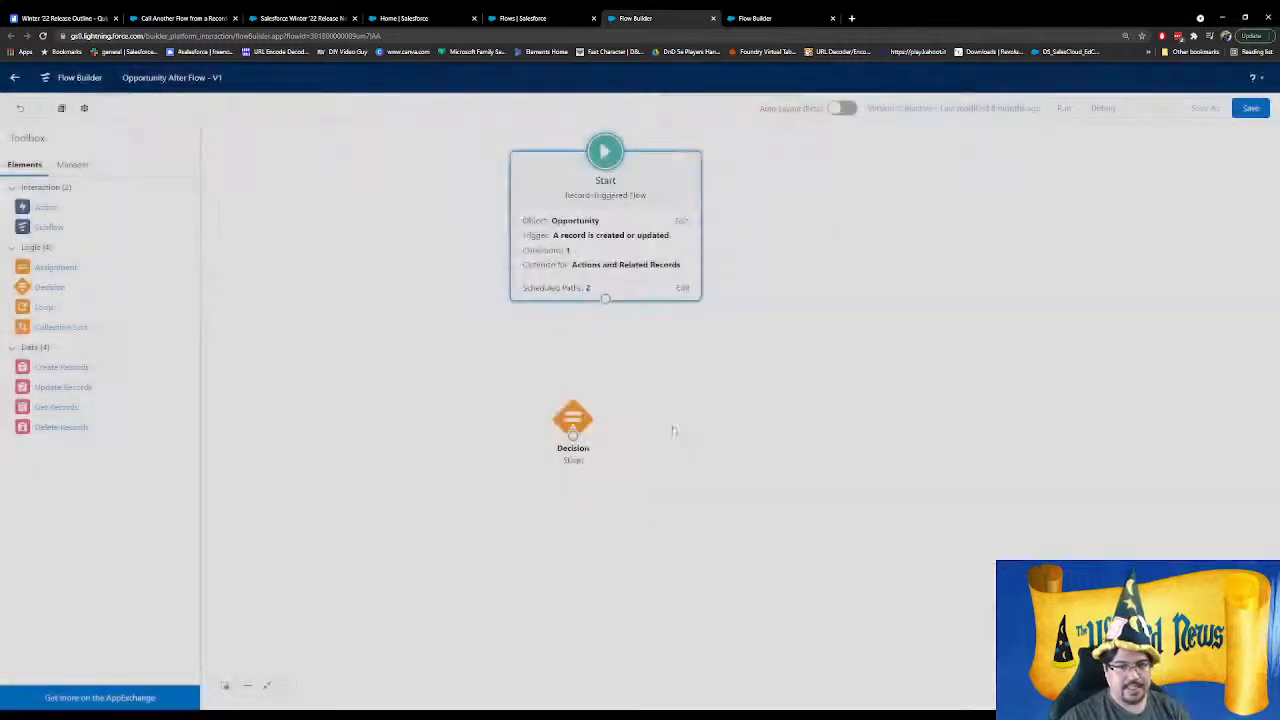
Align the Stage decision under Start and connect Start to it with the Run Immediately path
drag(574, 426, 606, 416)
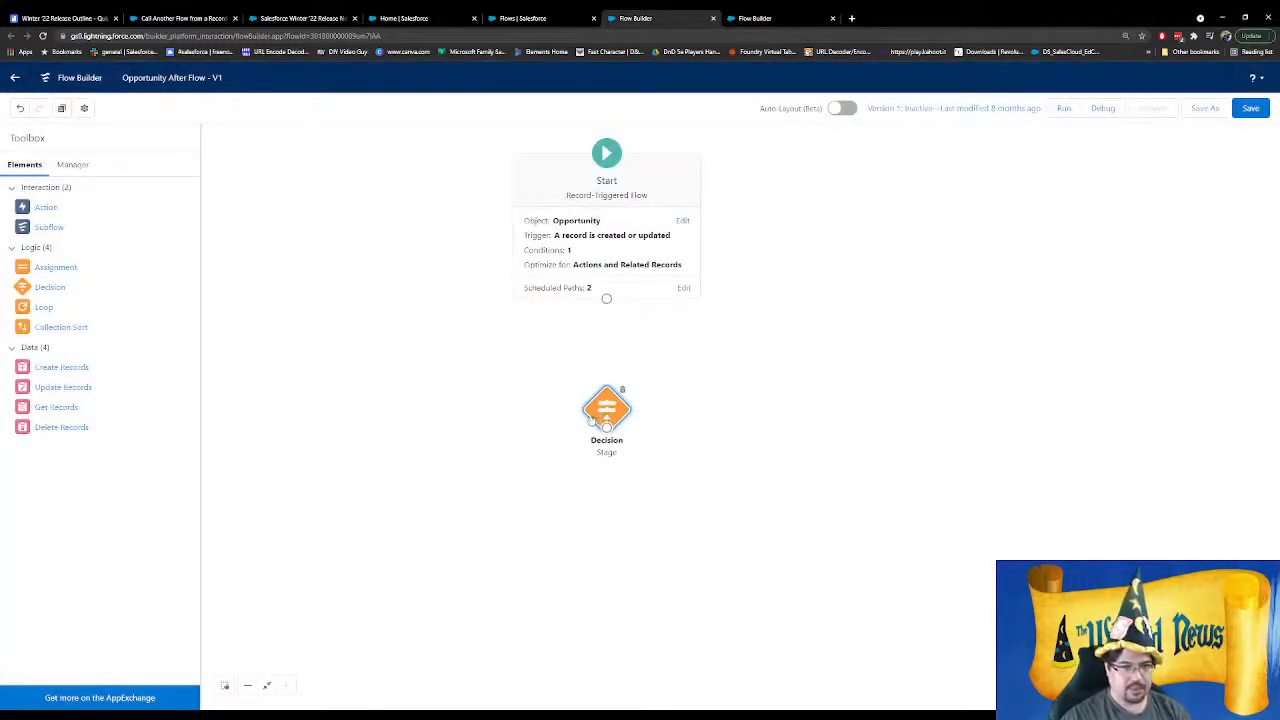
drag(606, 299, 607, 408)
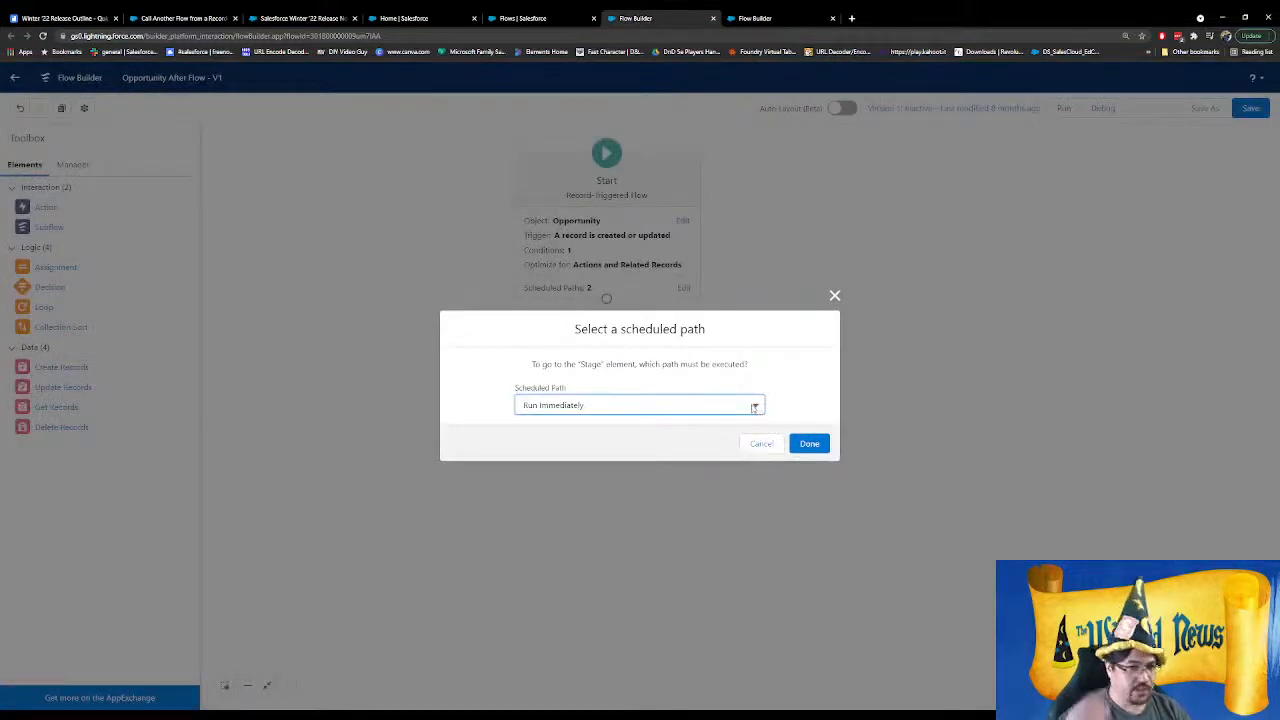
click(754, 407)
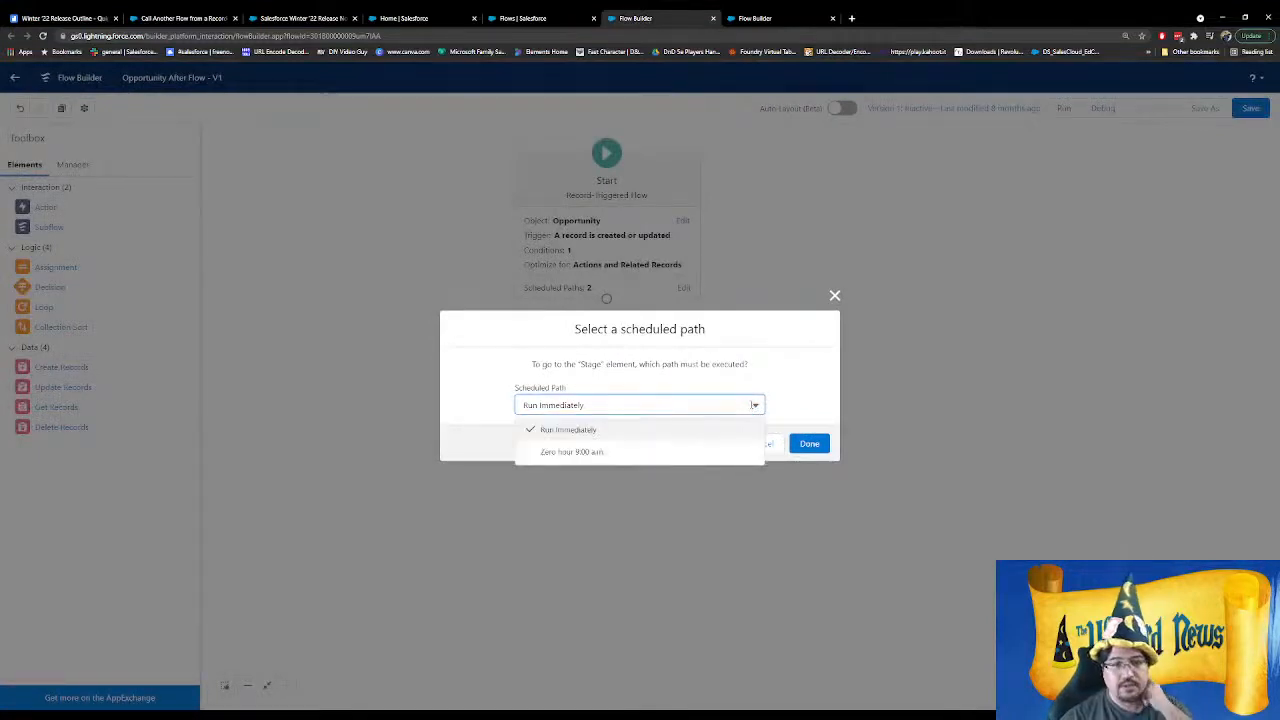
click(590, 433)
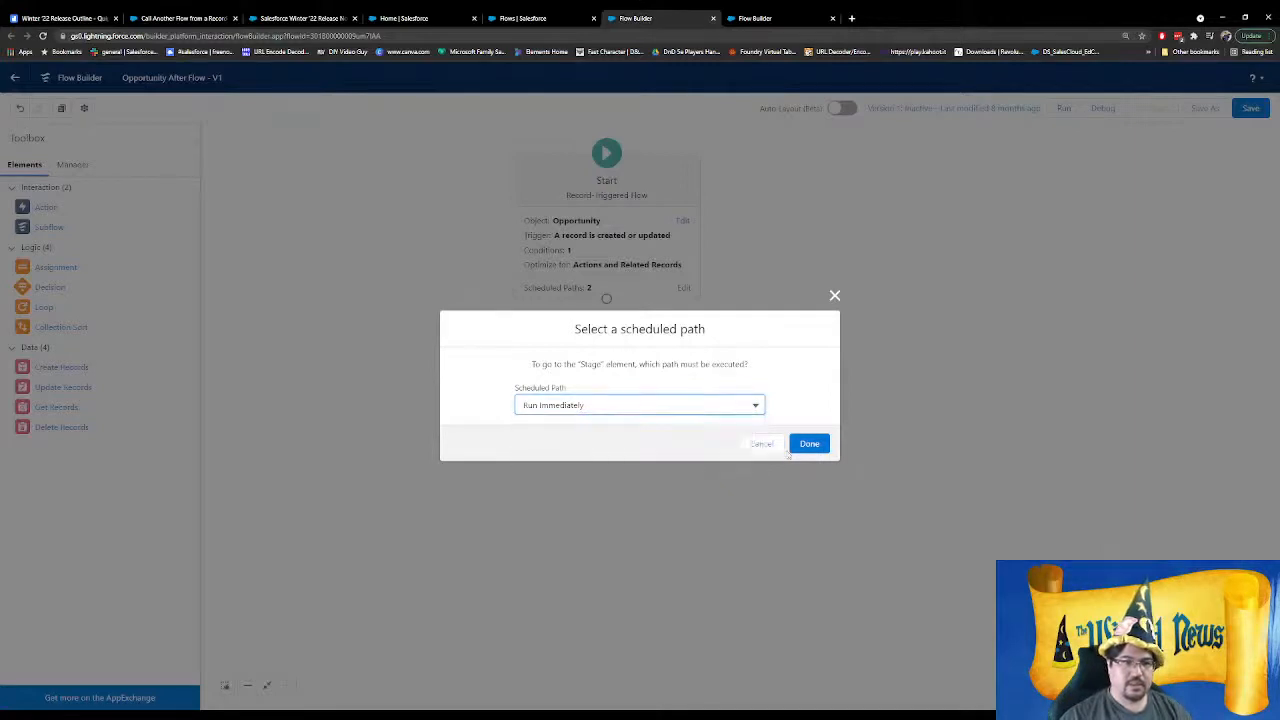
click(792, 443)
Delete the Zero hour 9:00 a.m. scheduled path from Start and move the Stage decision slightly closer to Start
click(684, 288)
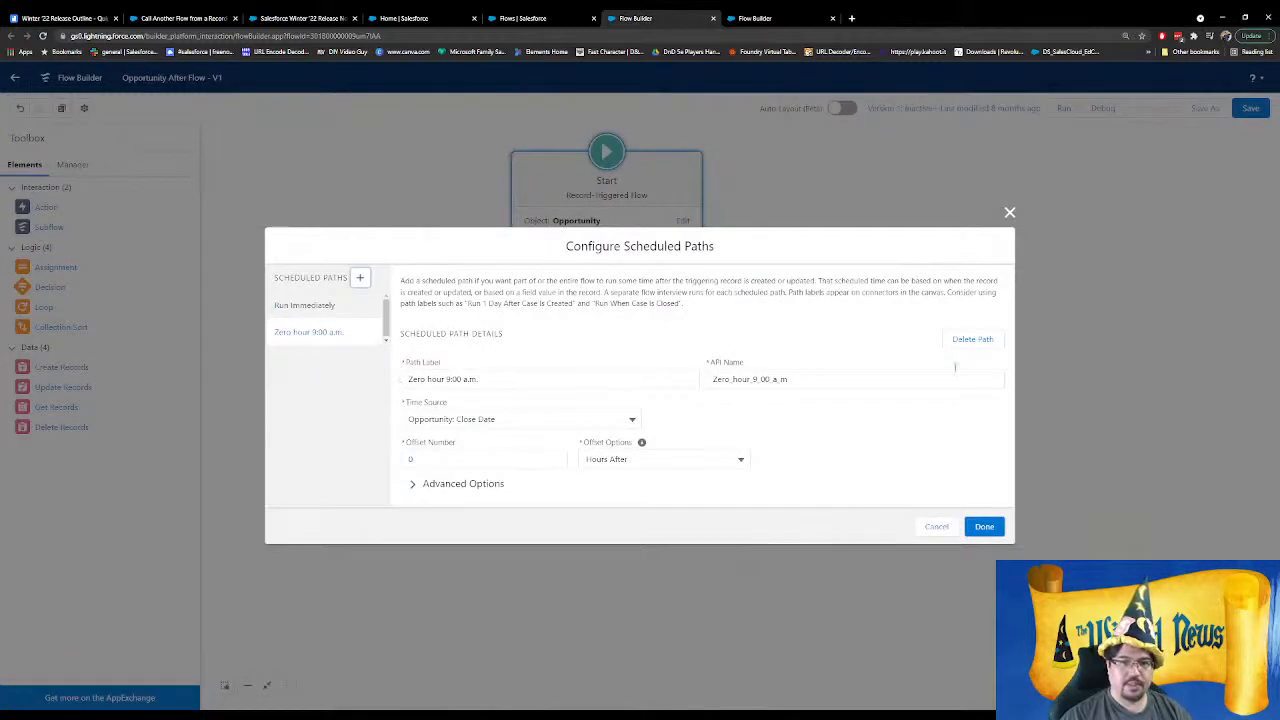
click(970, 339)
click(984, 512)
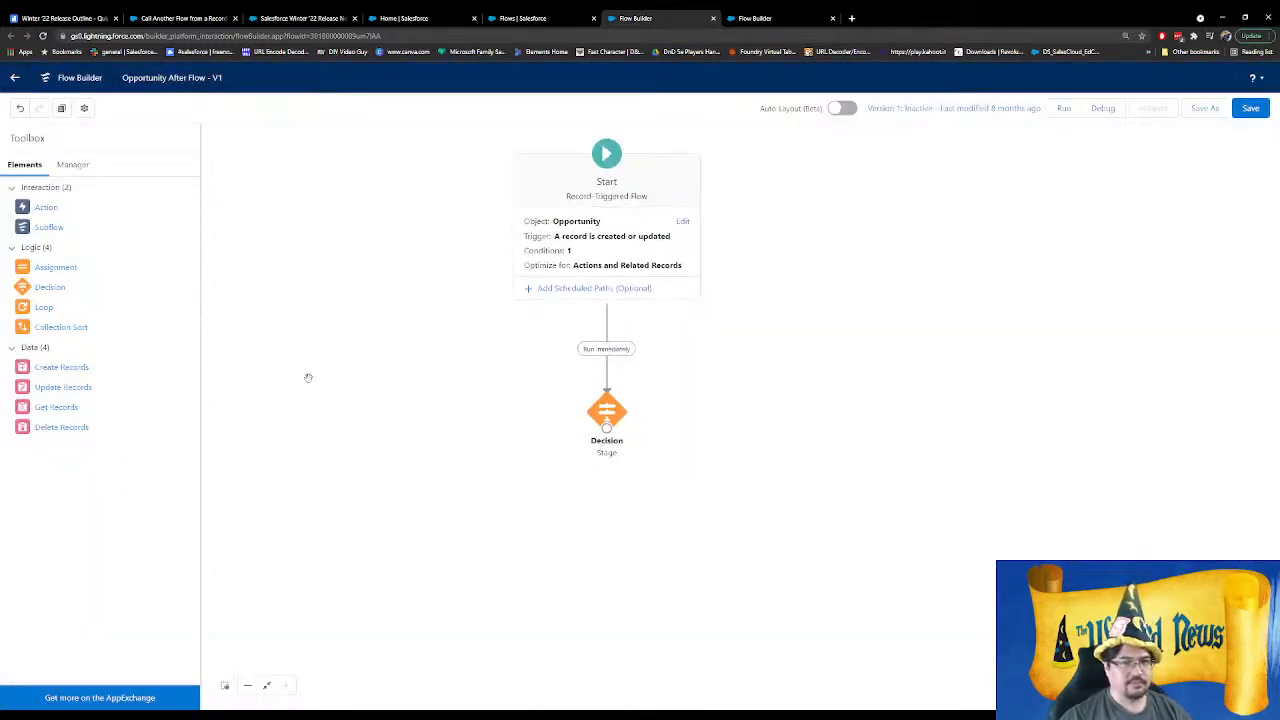
drag(605, 414, 610, 396)
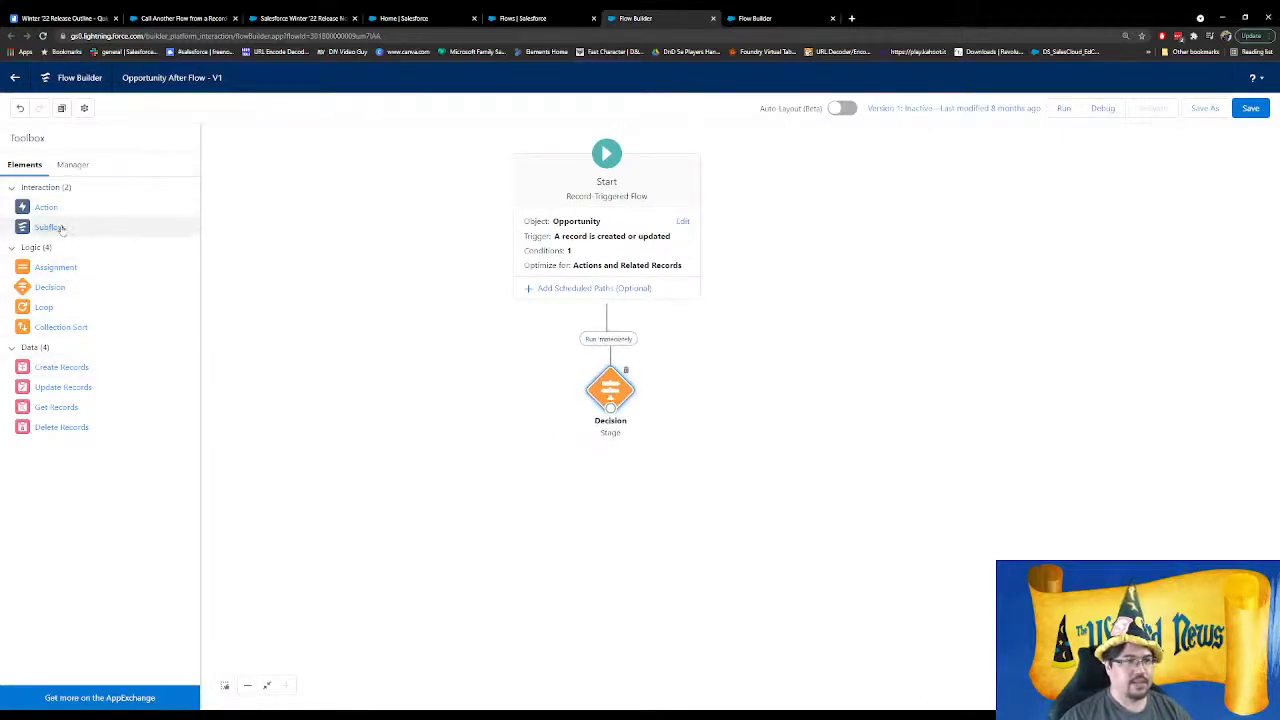
Add a Subflow element beside the Stage decision referencing Opporunity_ClosedWonActions_sub, labelled Closed/Won Actions with the description Subflow
drag(62, 231, 777, 391)
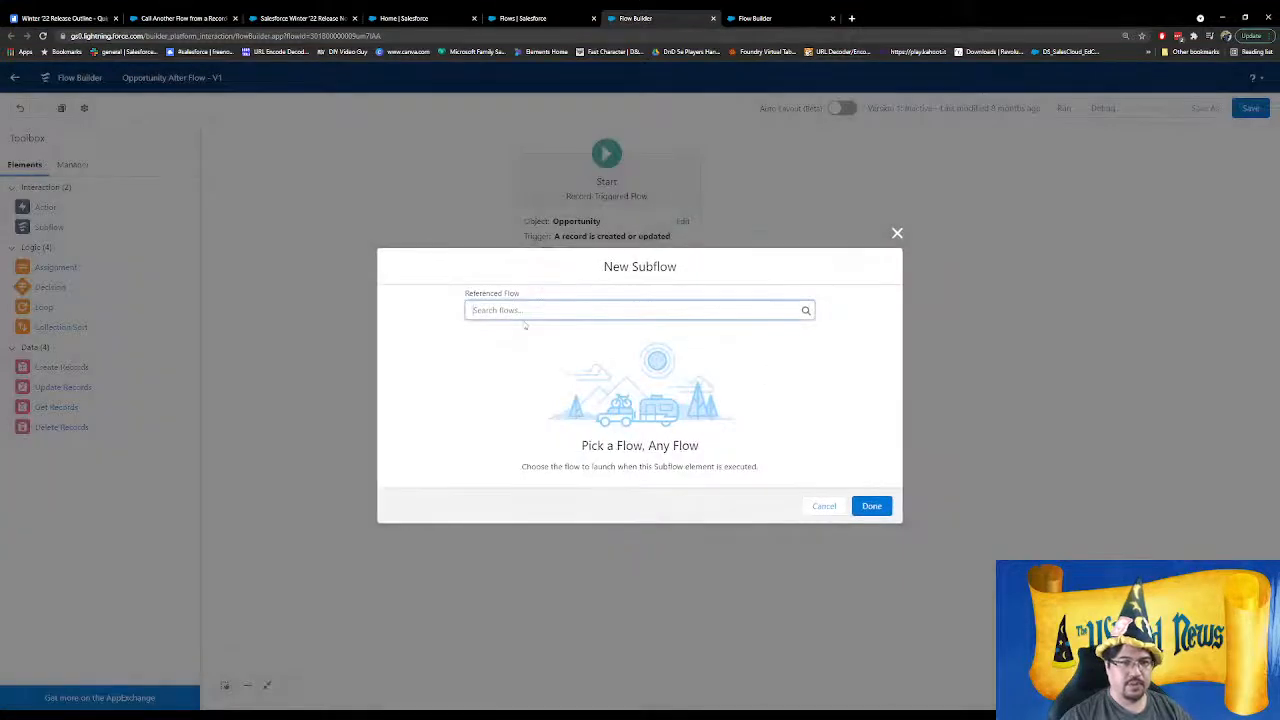
click(541, 310)
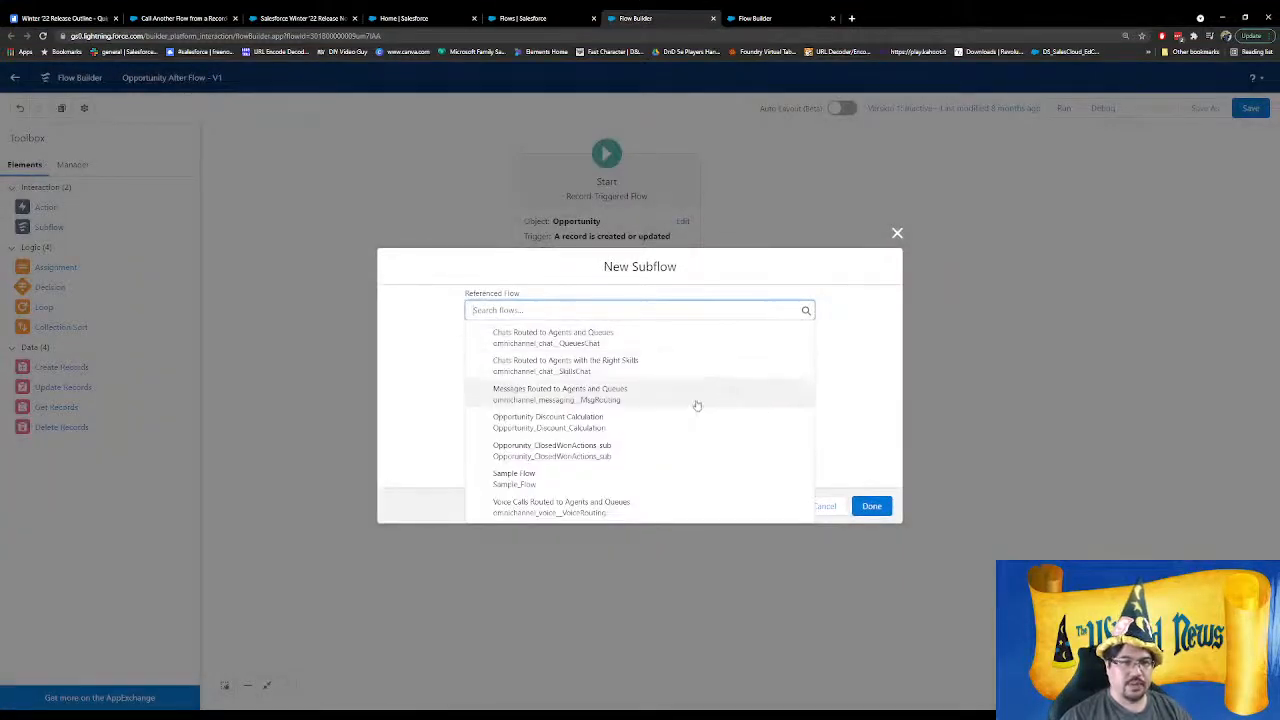
click(612, 460)
click(499, 345)
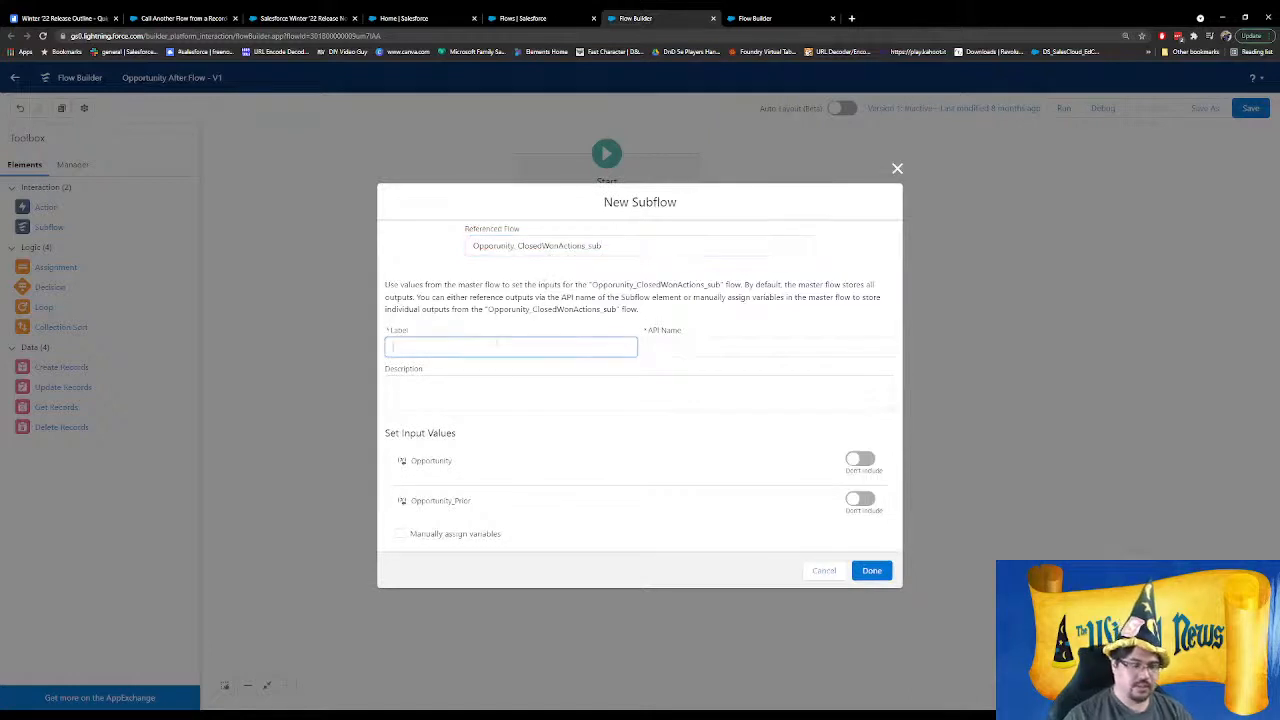
text(Closed/Won Actions)
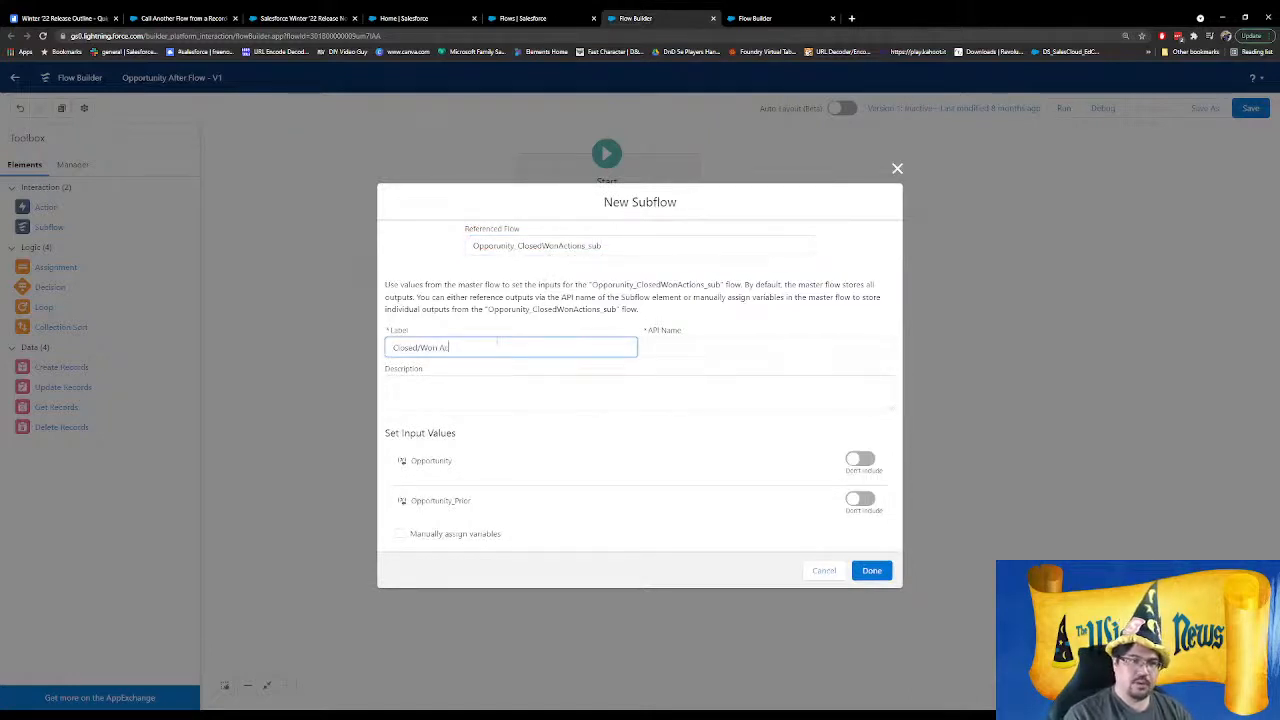
key(Tab)
key(Tab)
text(Subflow)
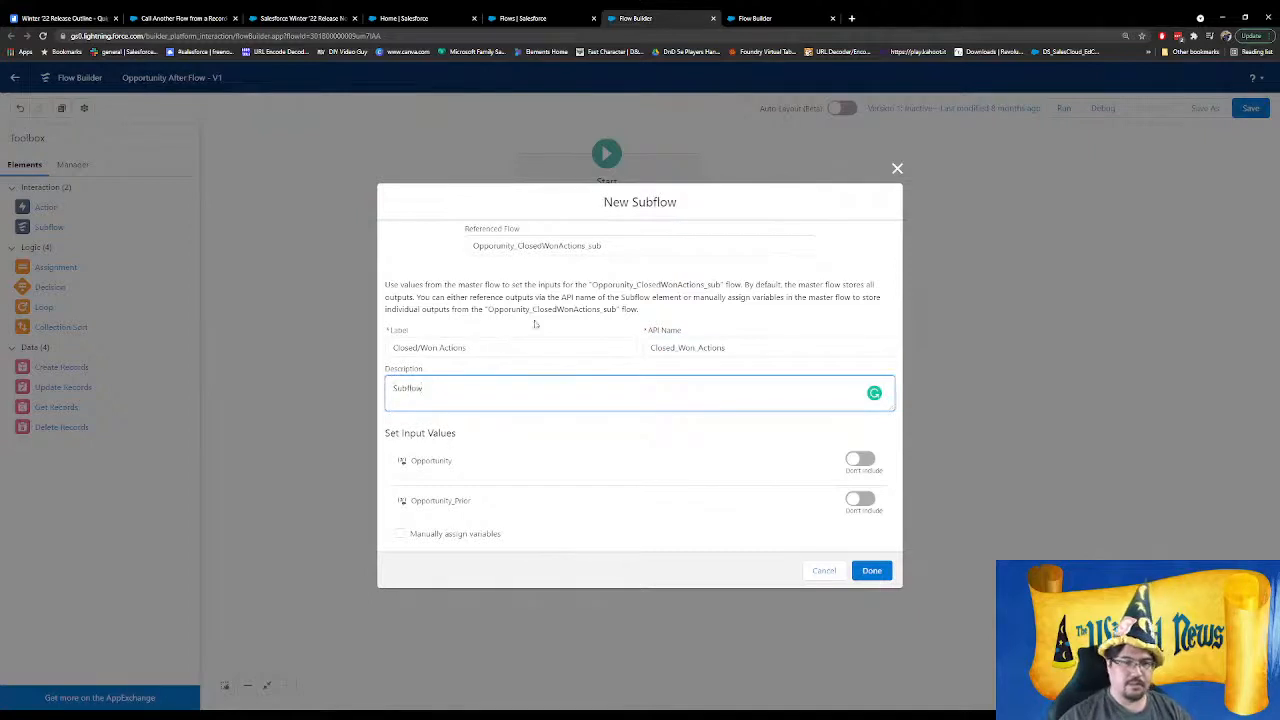
Include both subflow inputs, setting Opportunity to {!$Record} and Opportunity_Prior to {!$Record__Prior}, and finish the subflow
click(866, 459)
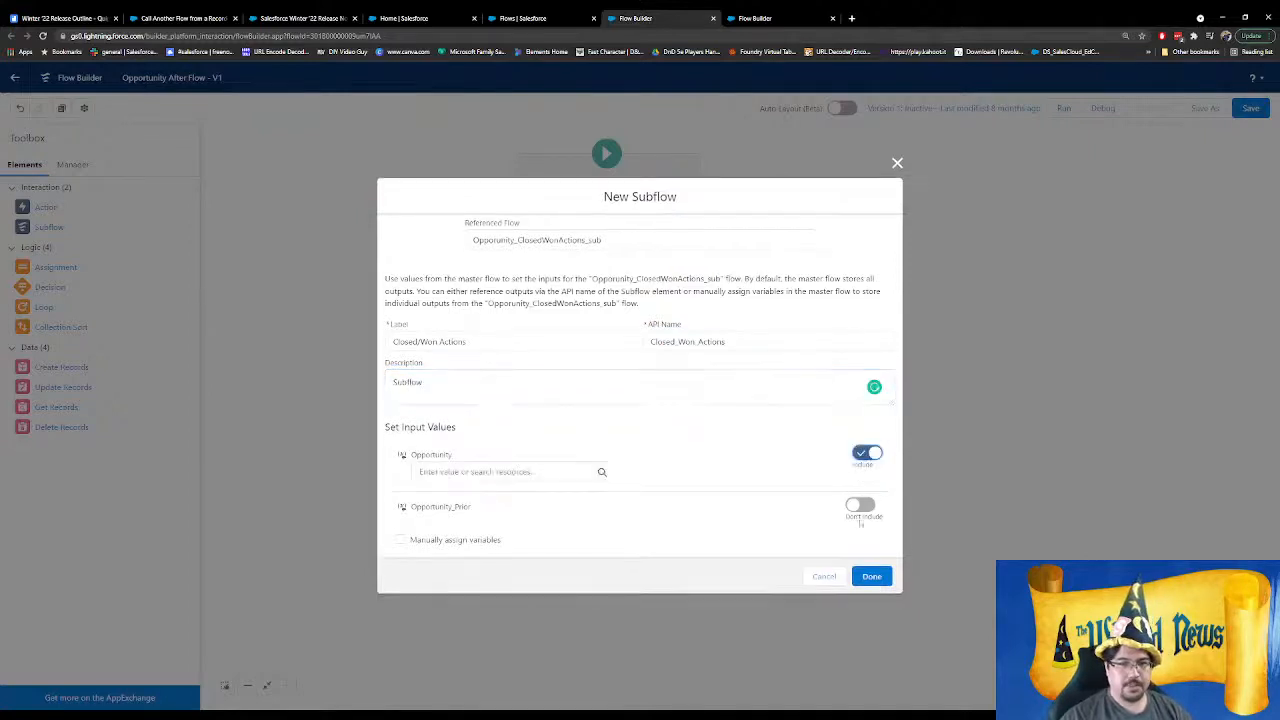
click(553, 474)
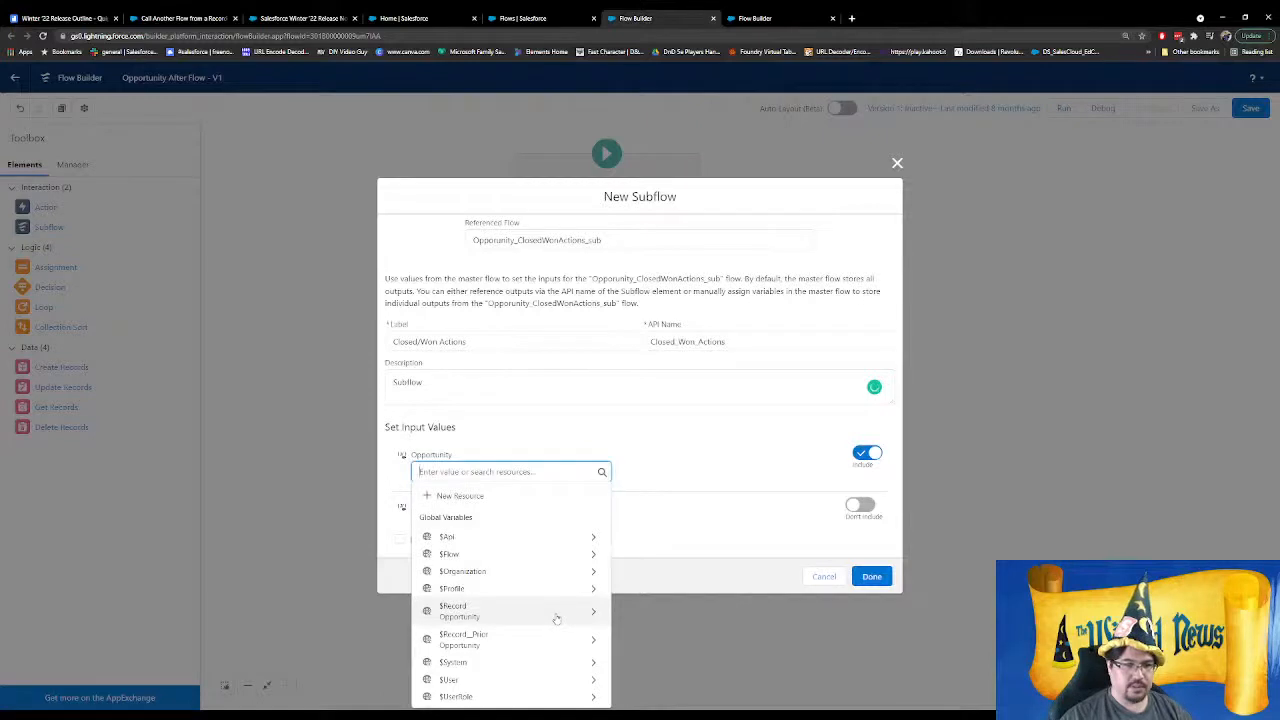
click(494, 612)
key(BackSpace)
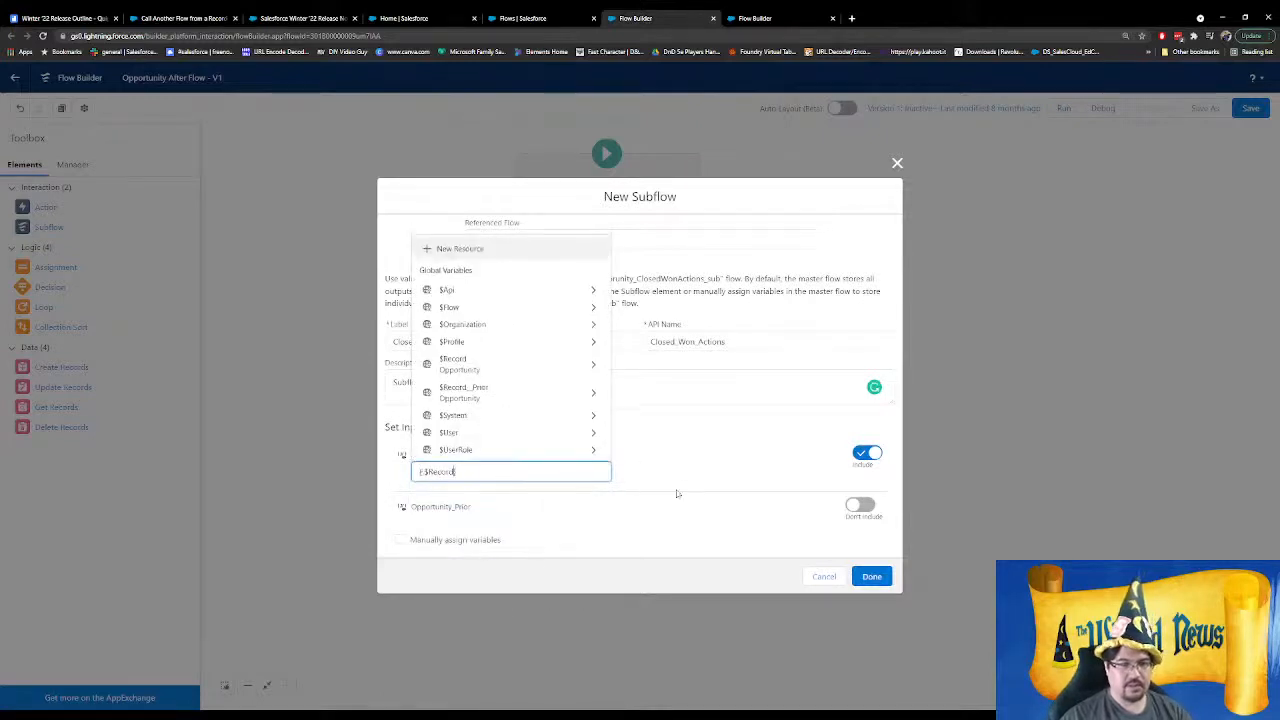
click(685, 490)
click(862, 505)
click(474, 518)
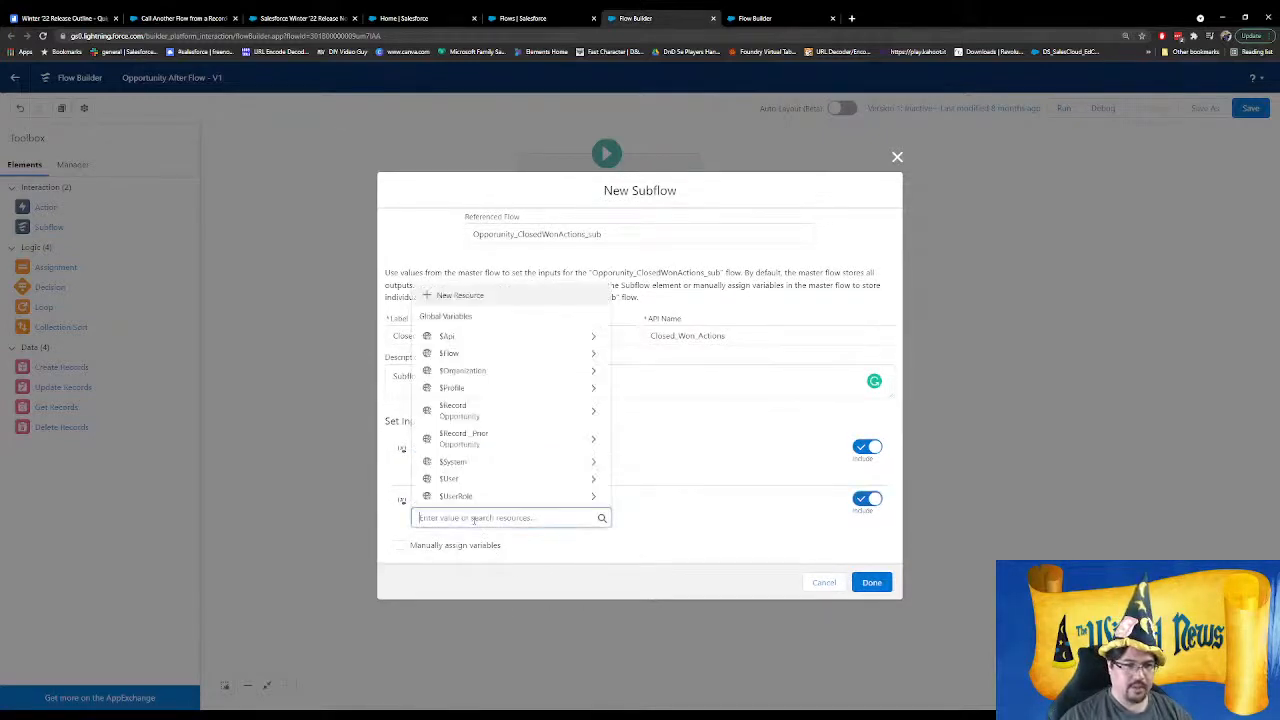
click(488, 440)
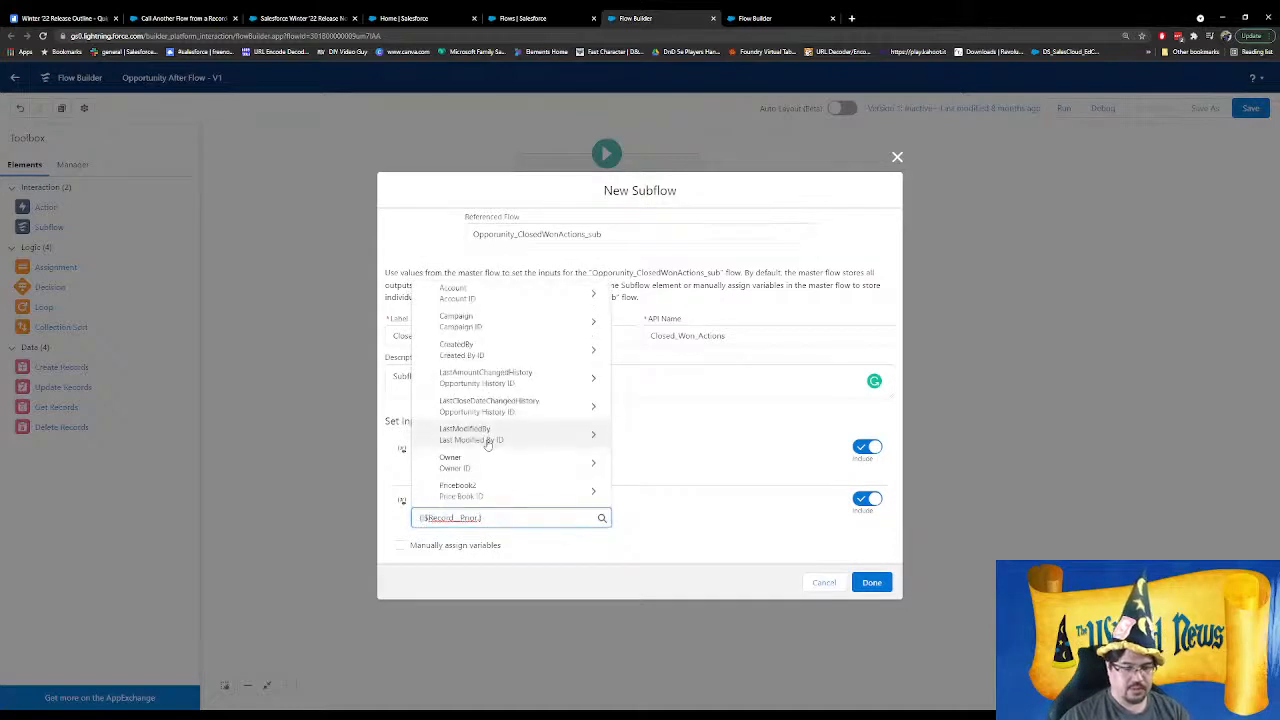
key(BackSpace)
click(724, 495)
click(871, 582)
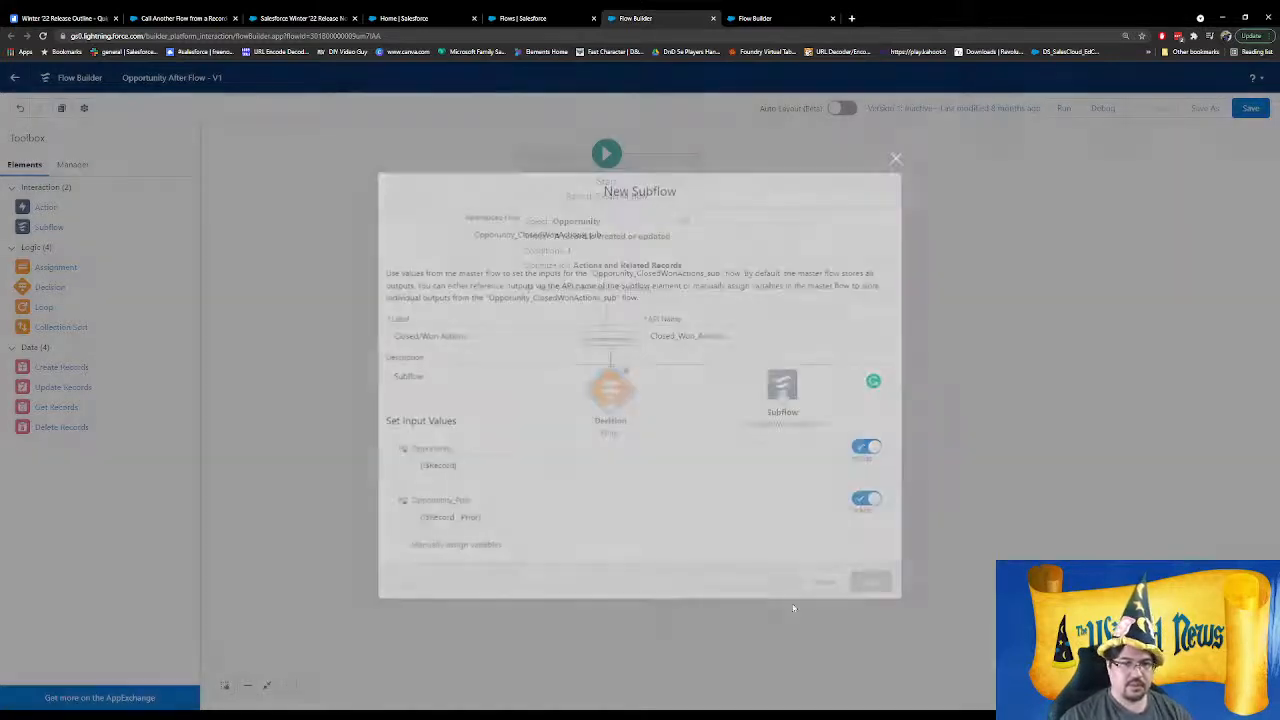
Connect the Stage decision to the Closed/Won Actions subflow with the Closed/Won Stage outcome and align the subflow beside the decision
double_click(782, 385)
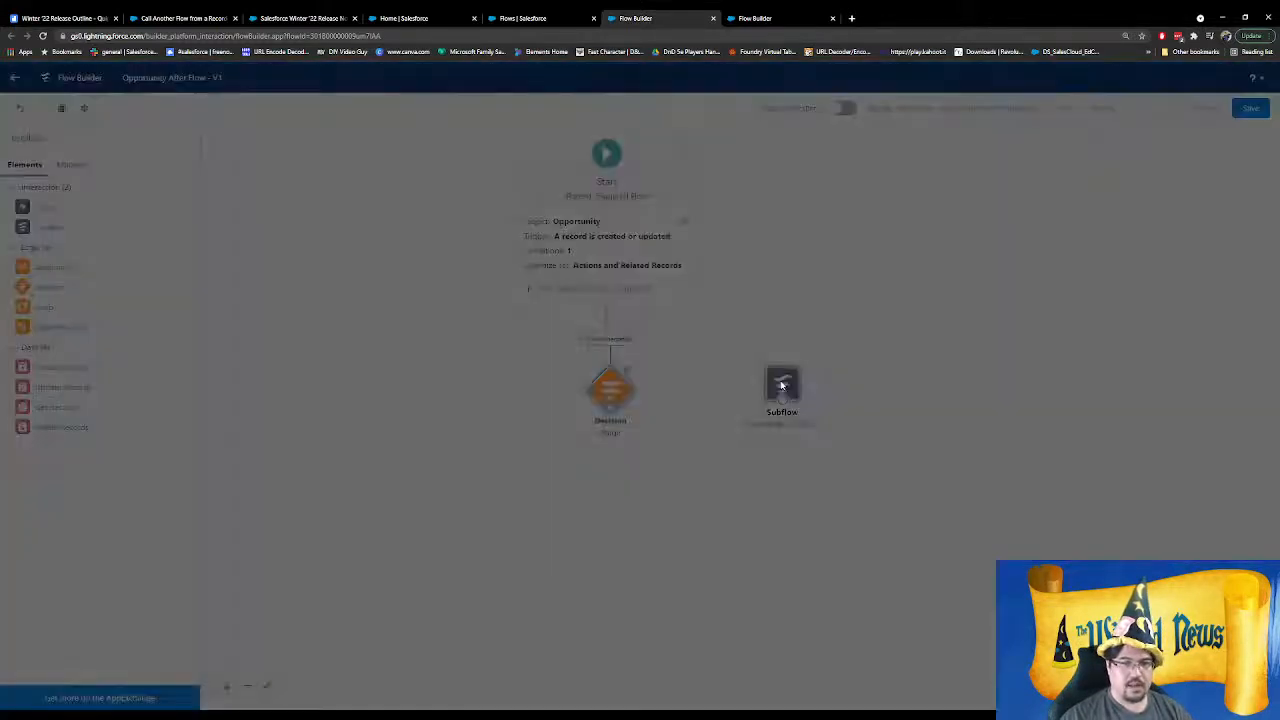
click(808, 452)
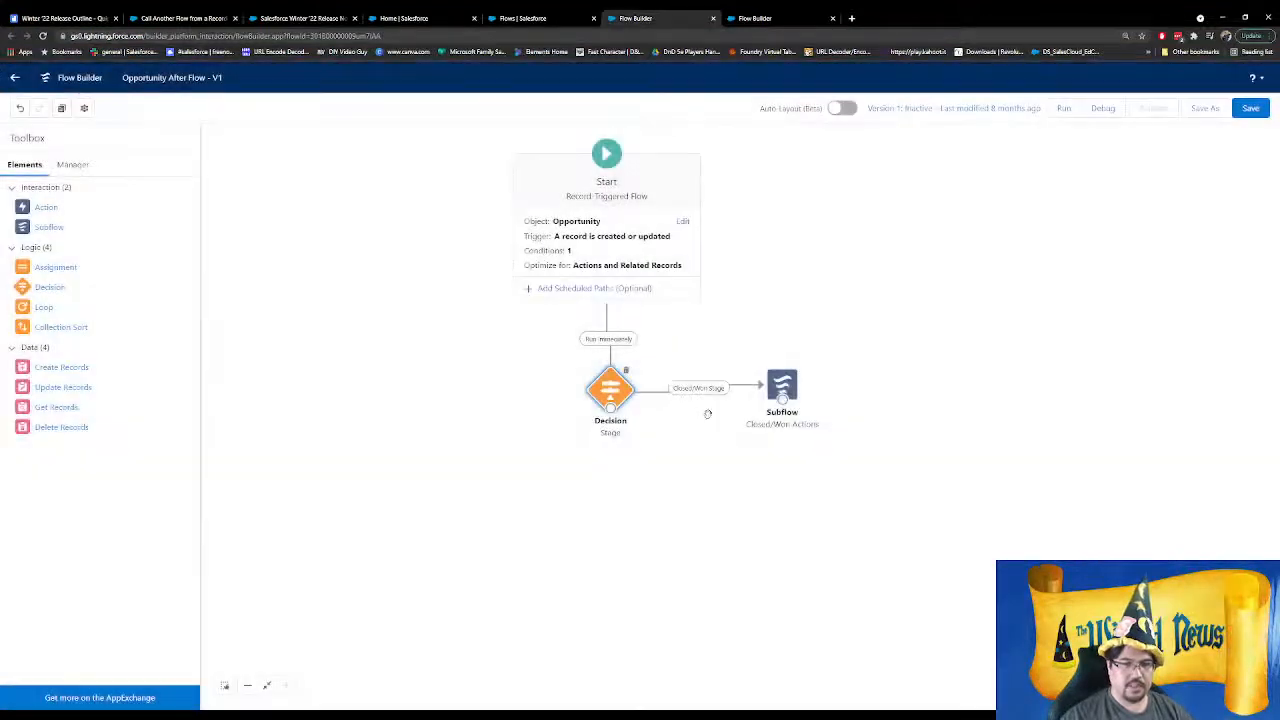
drag(781, 395, 748, 400)
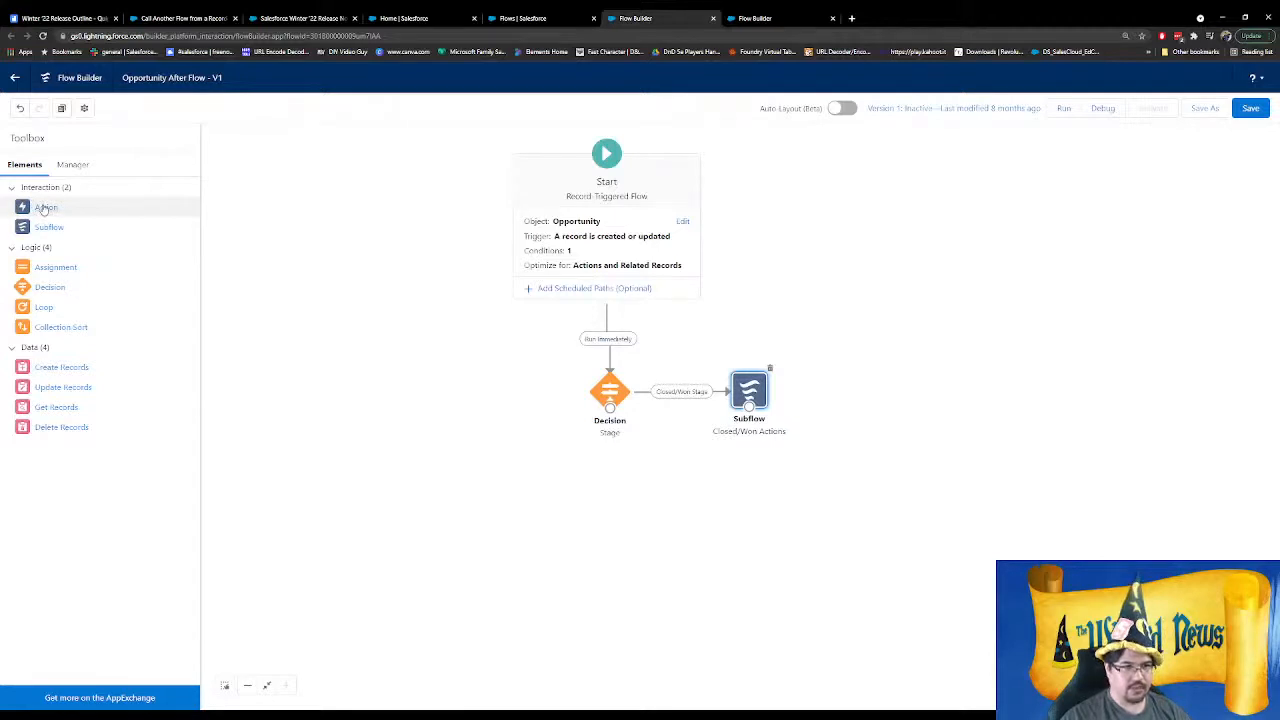
Add a Post to Chatter action on the other side of the Stage decision and label it Negotiation/Review Post
drag(44, 215, 450, 390)
text(chatter)
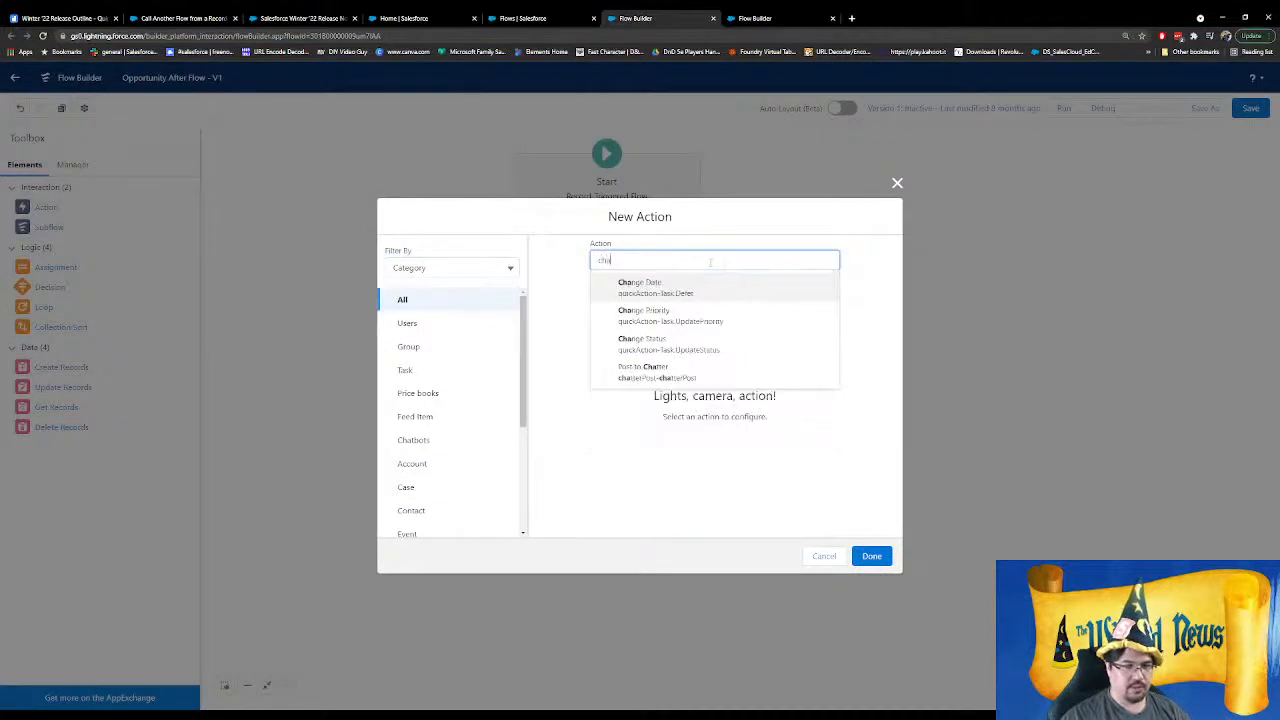
click(680, 296)
click(594, 258)
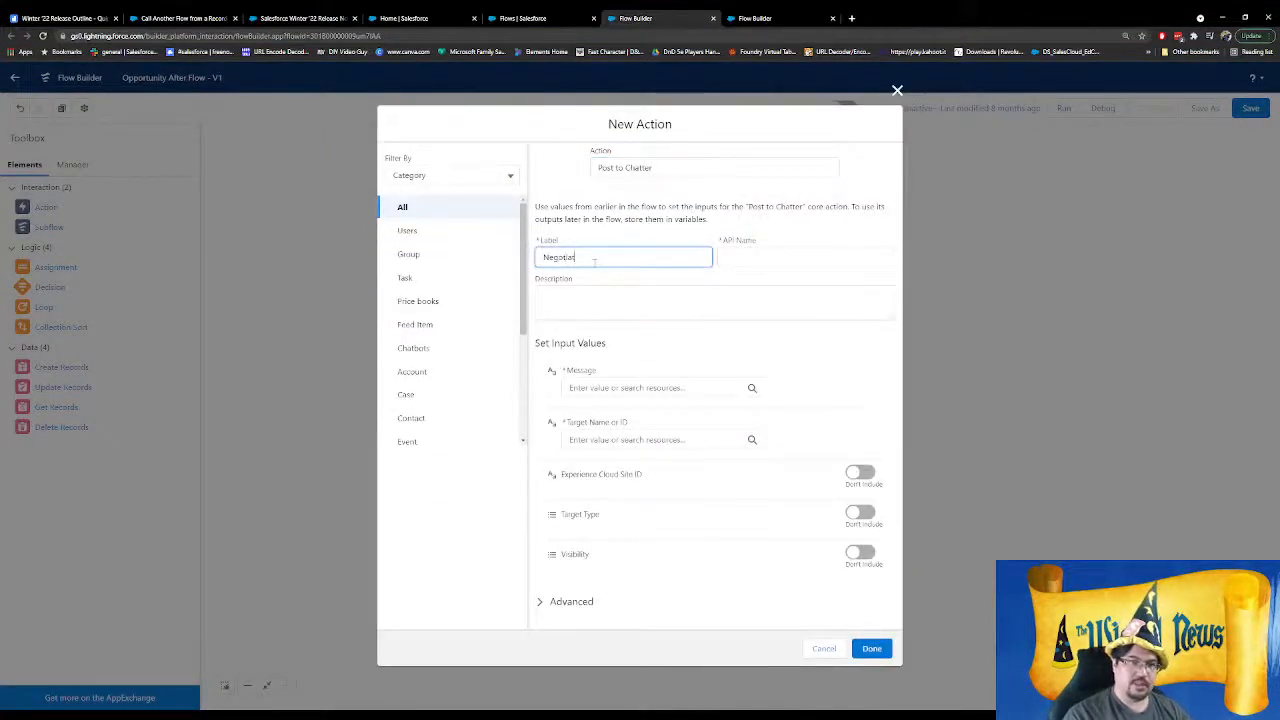
text(Negotiation/Review Post)
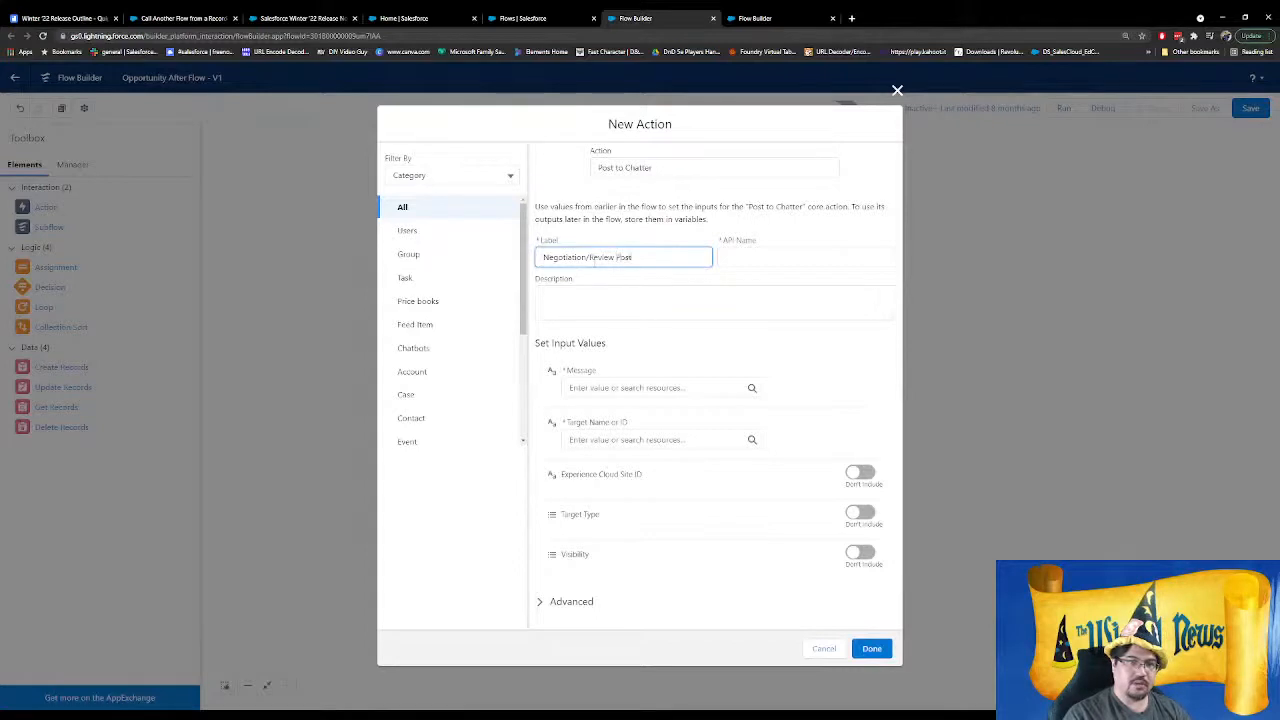
key(Tab)
Set the Chatter post's message to "Almost there! 1 more stage to Closed/Won!"
click(636, 388)
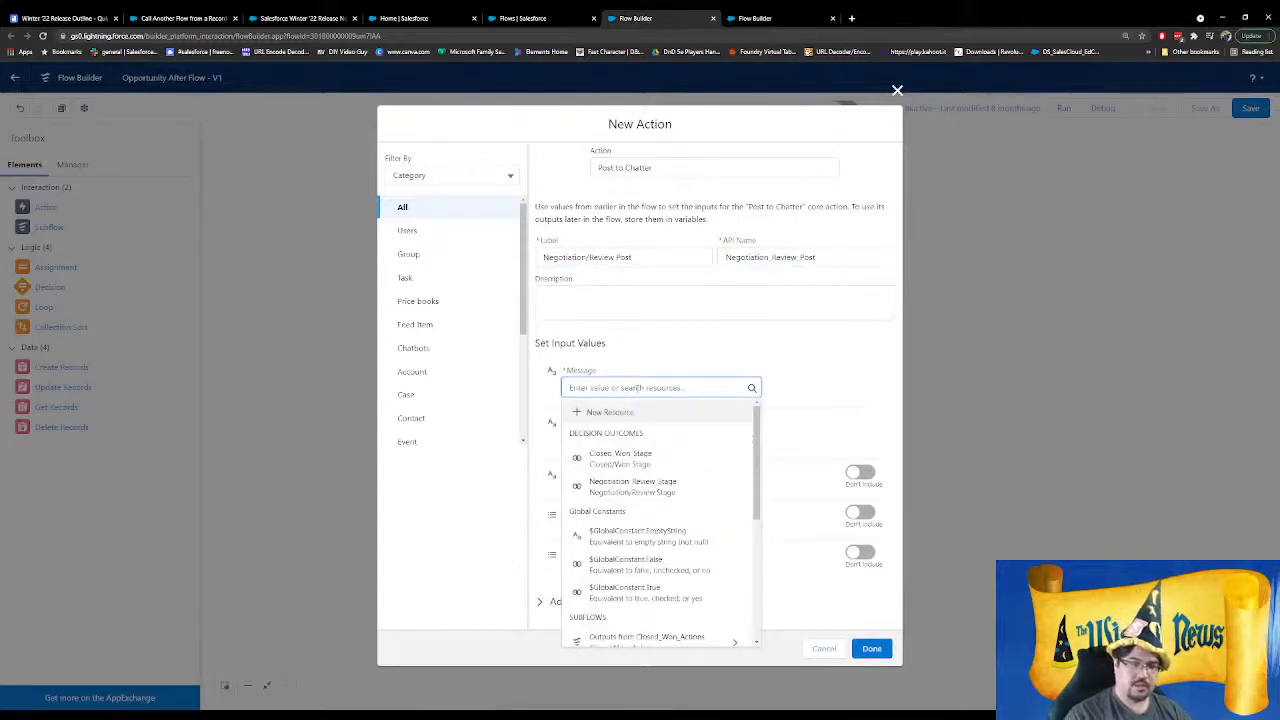
text(Almost t)
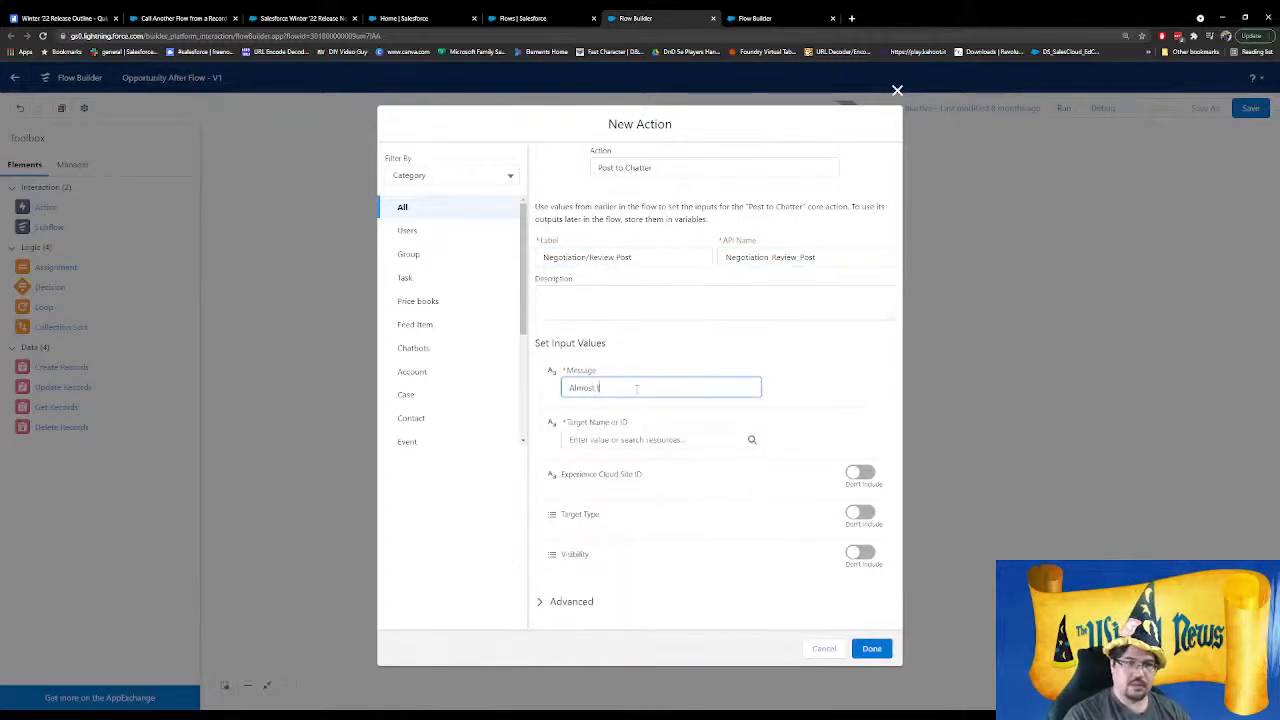
text(here! I m)
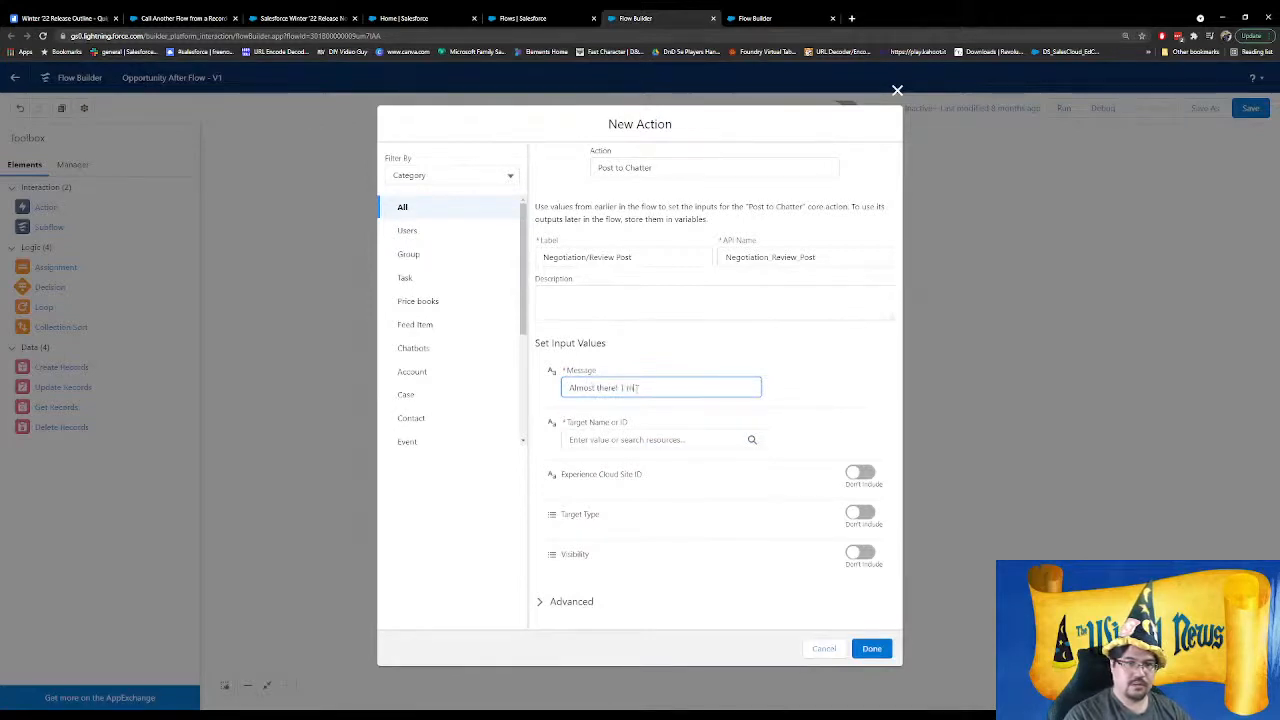
text(ore stage to C)
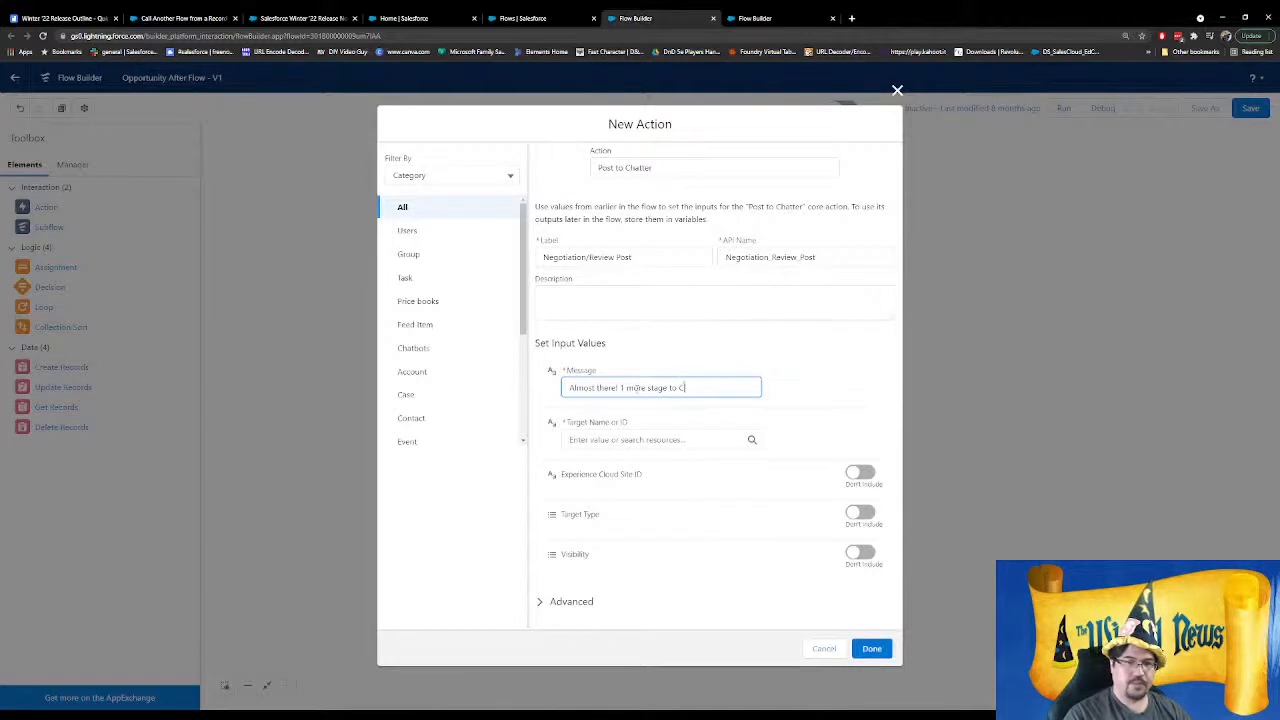
text(l)
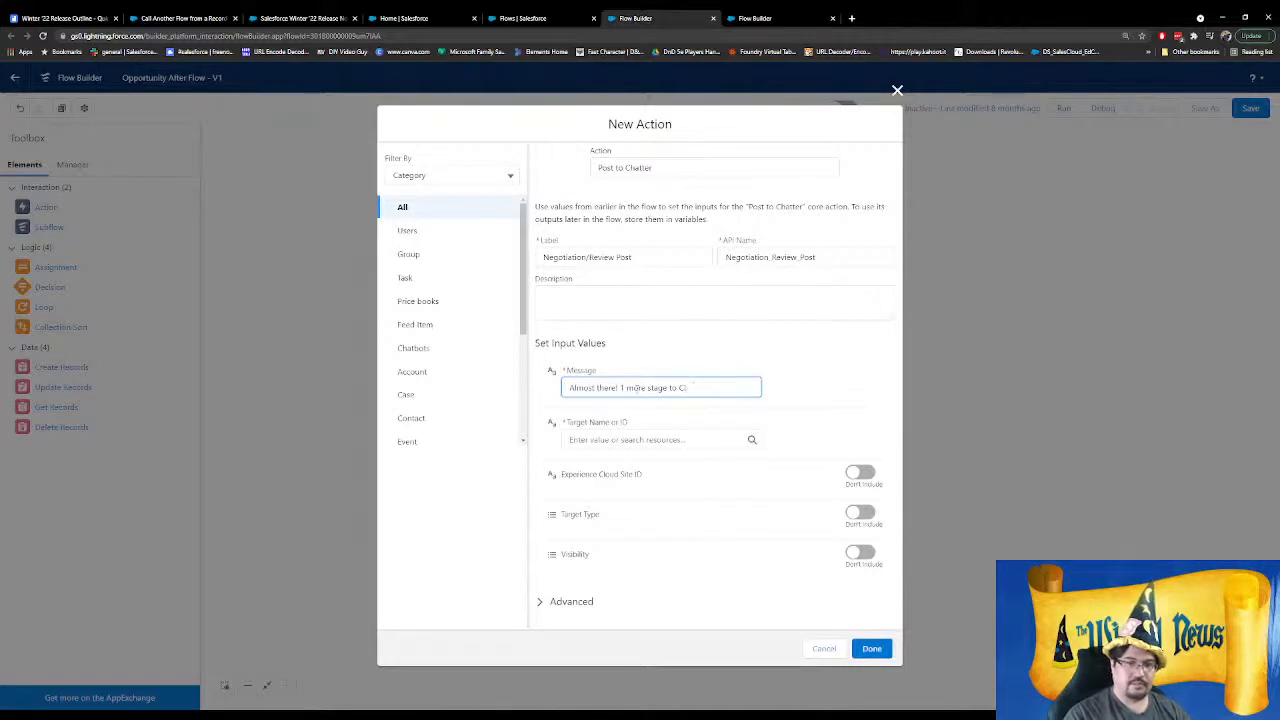
text(osed/Won!)
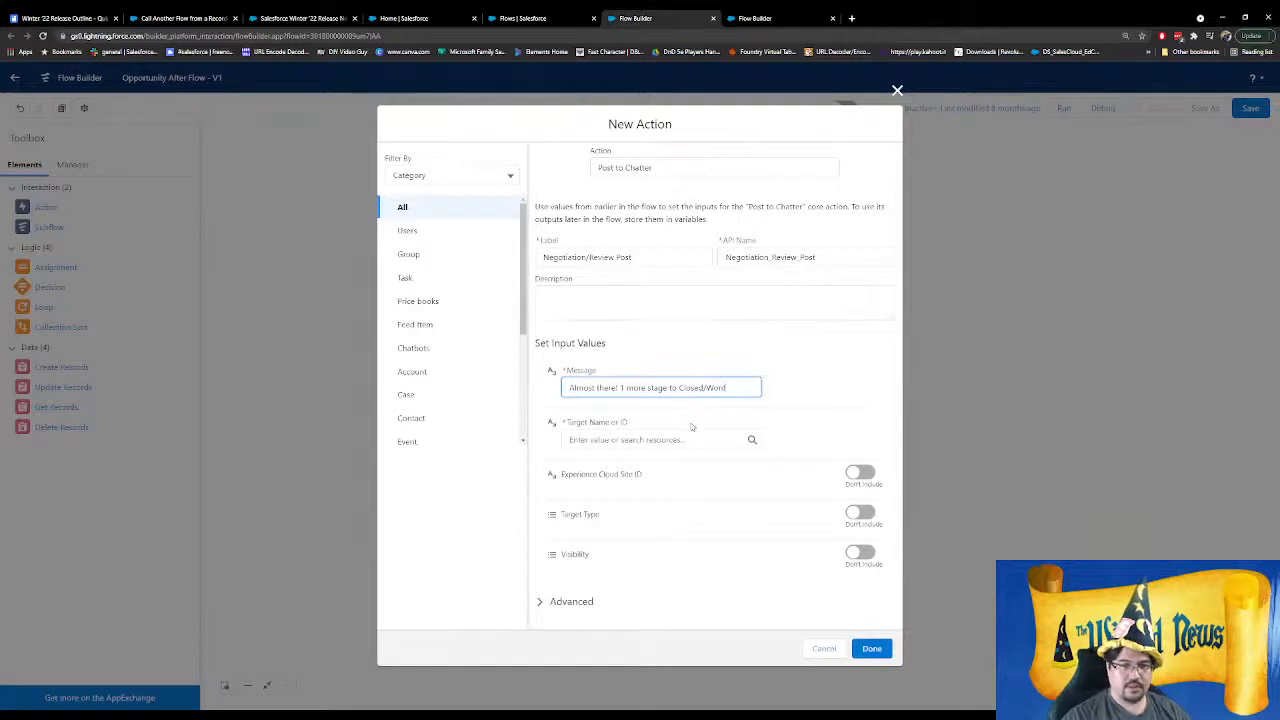
Set the Chatter post's Target Name or ID to {!$Record.Id} and finish the action
click(688, 438)
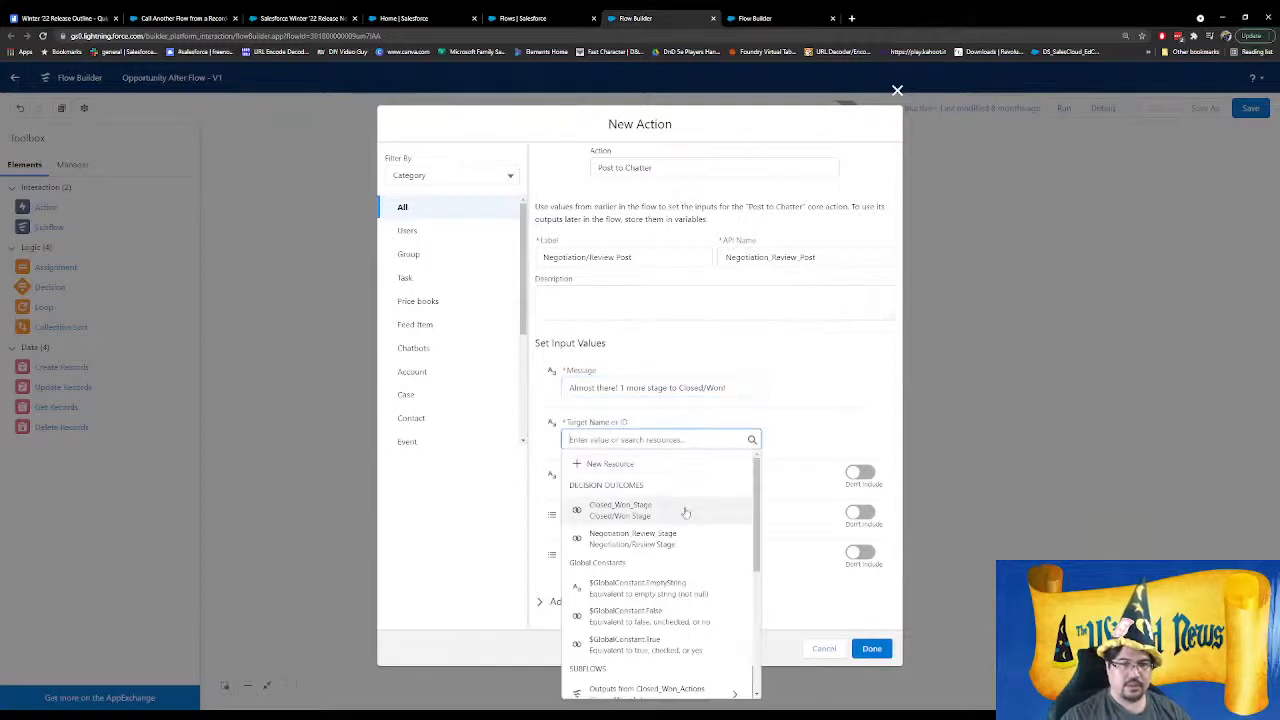
scroll(680, 560, down, 5)
scroll(680, 573, down, 2)
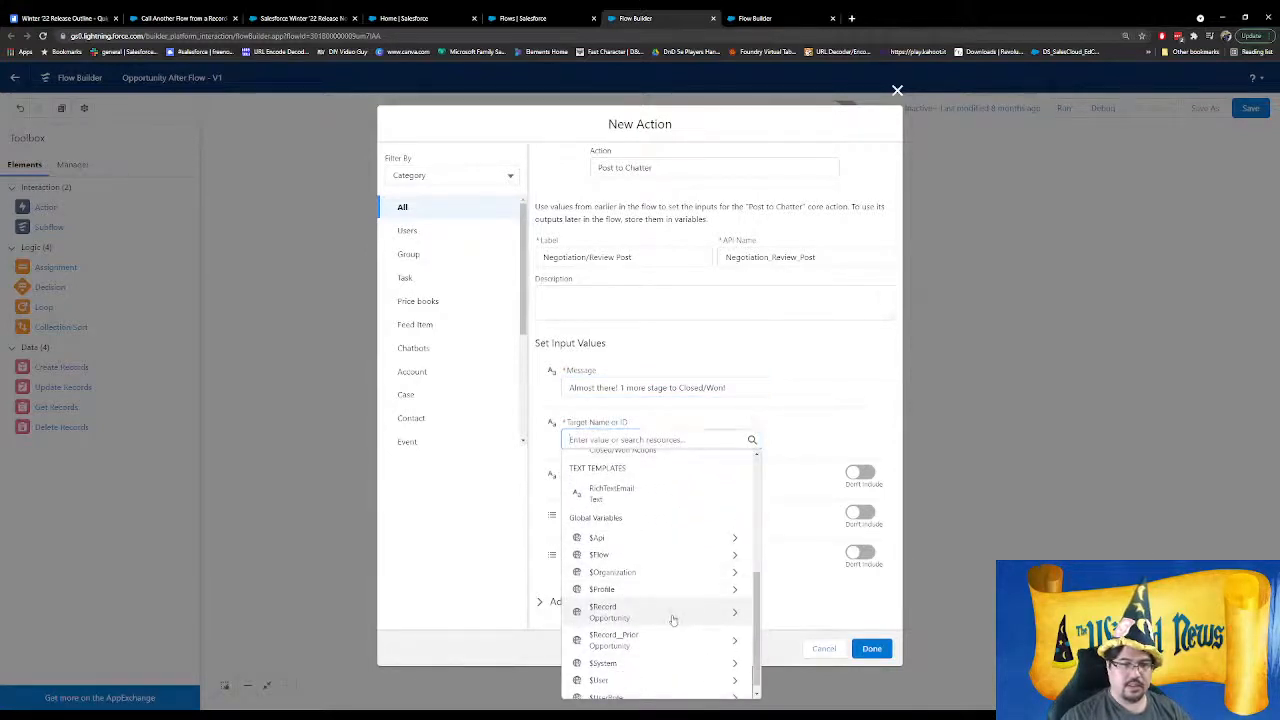
click(672, 612)
scroll(670, 565, down, 8)
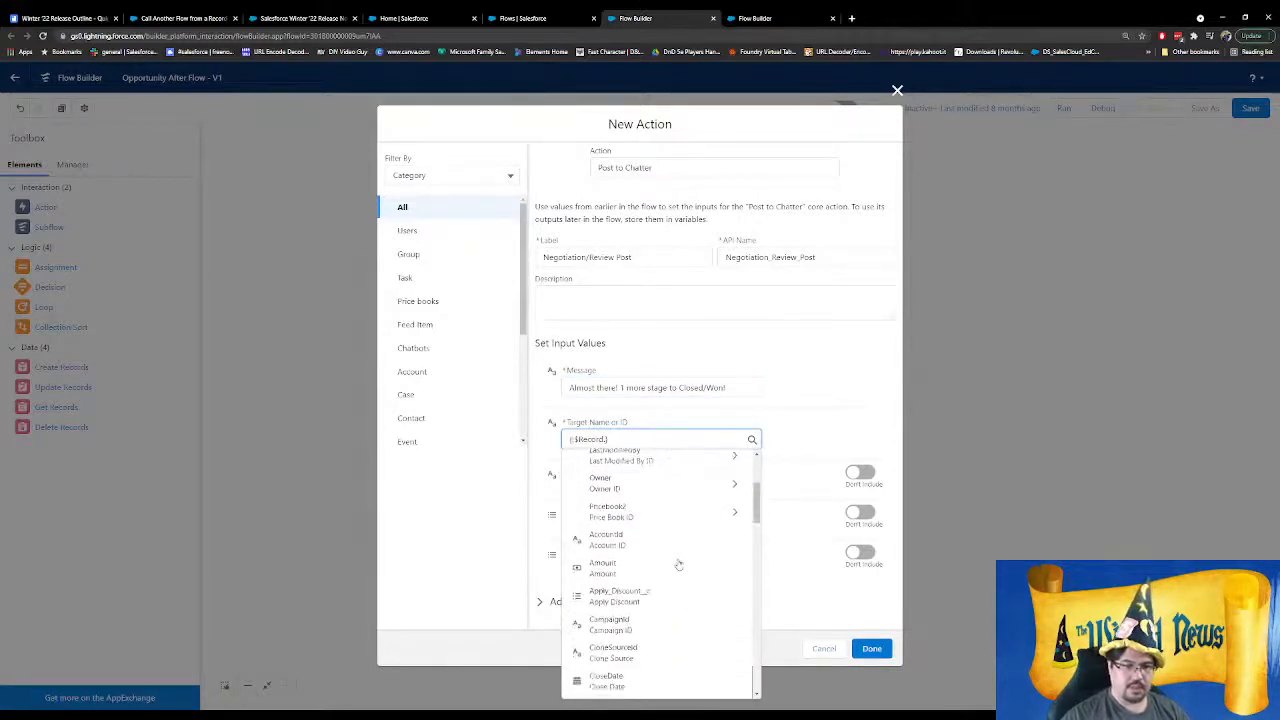
scroll(630, 607, down, 4)
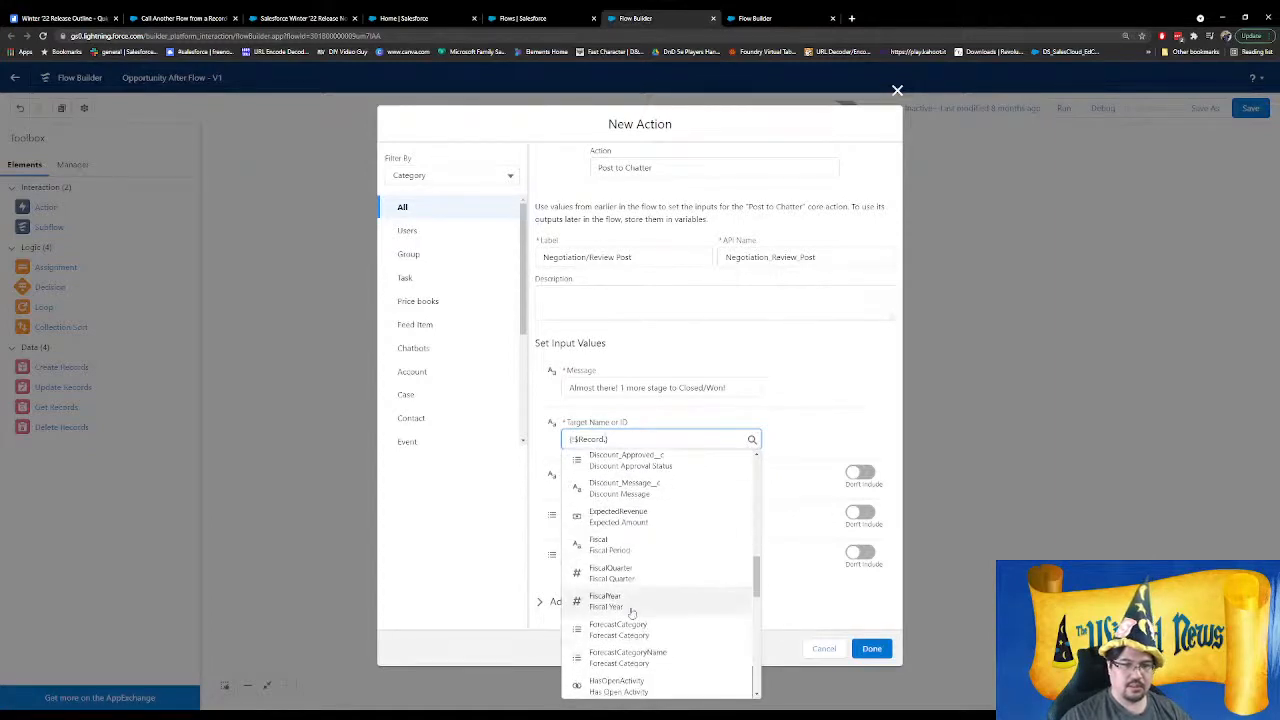
click(600, 600)
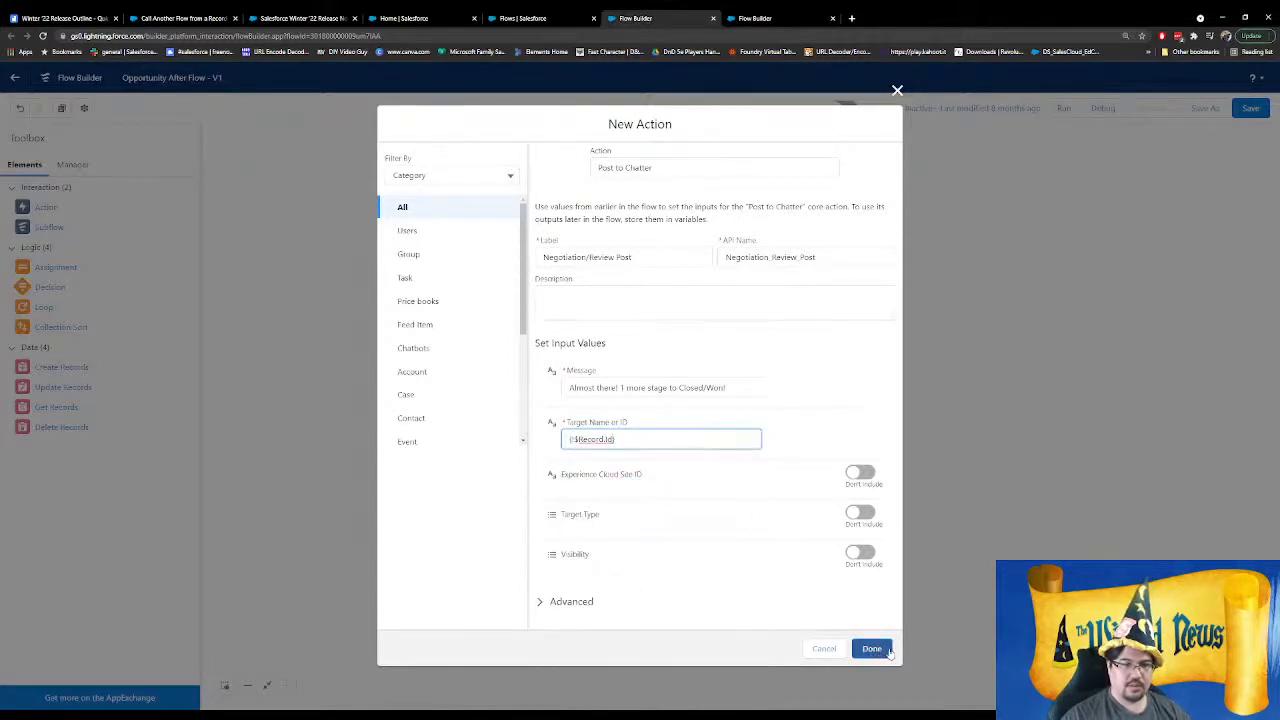
click(871, 649)
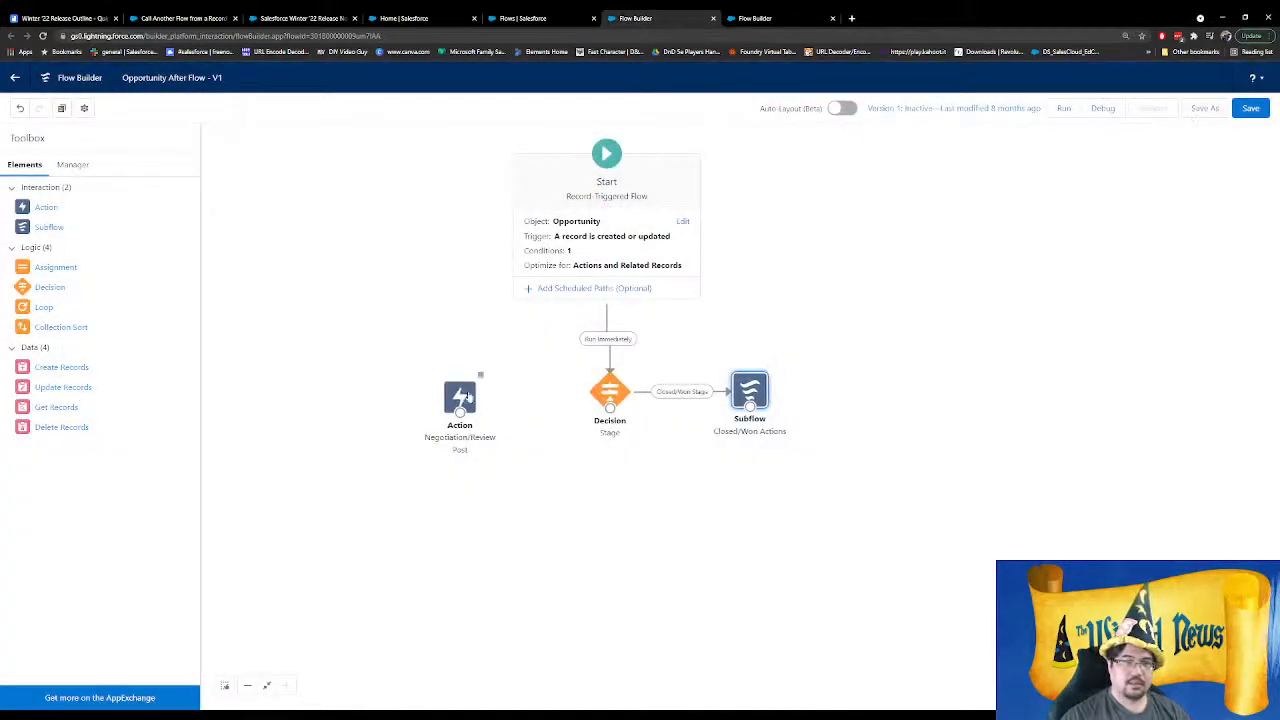
Align the Negotiation/Review Post action with the Stage decision and connect the decision to it with the Negotiation/Review Stage outcome
drag(462, 400, 488, 393)
drag(610, 407, 486, 398)
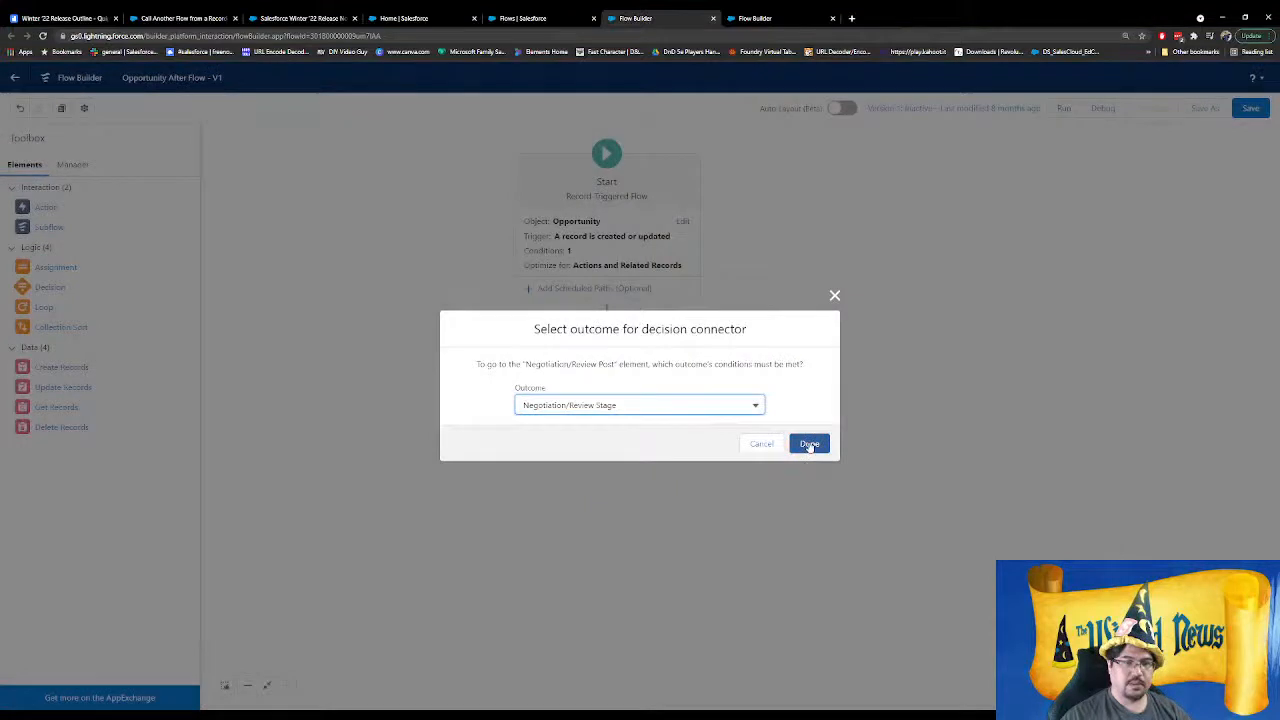
click(809, 444)
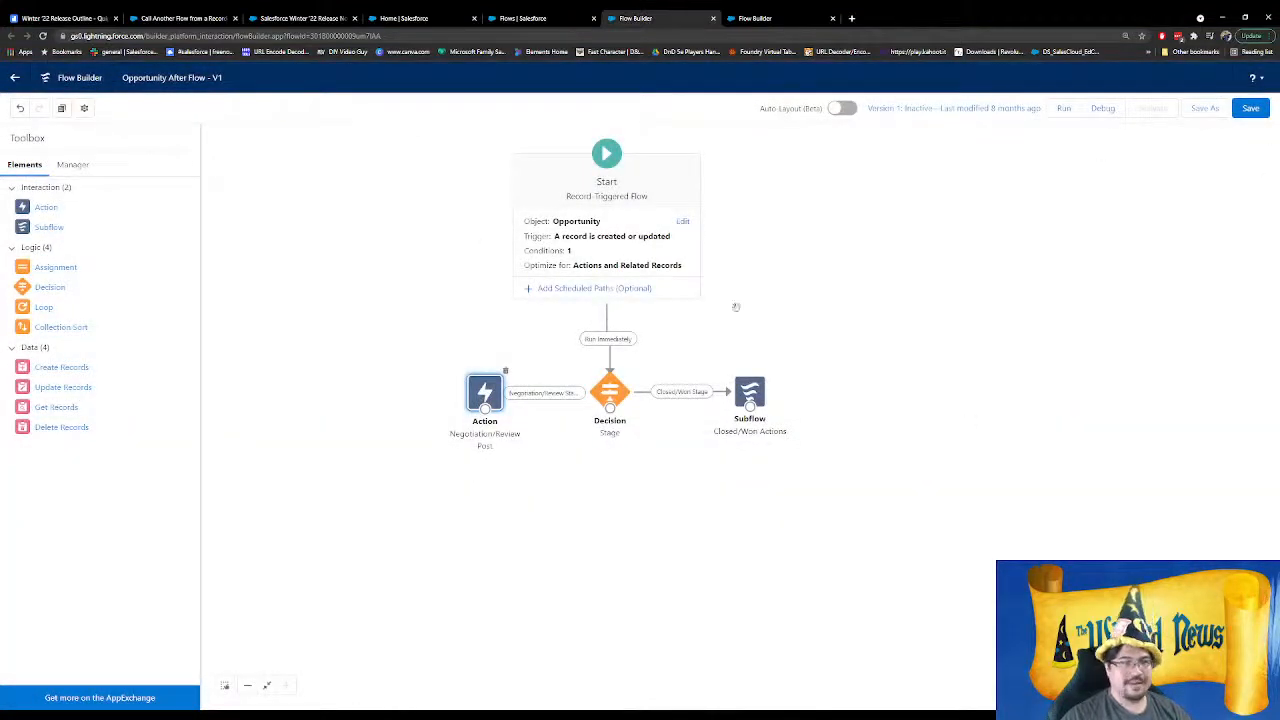
Save Opportunity After Flow as a new version and activate it
click(1203, 112)
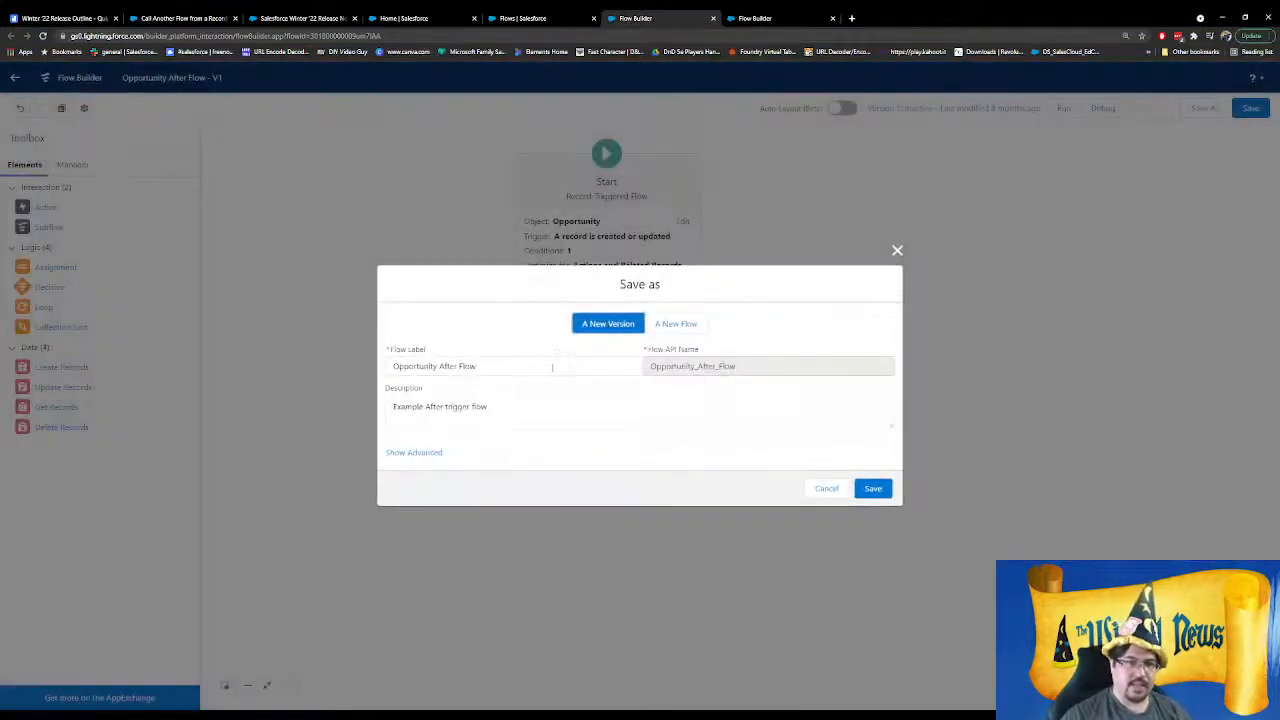
click(873, 488)
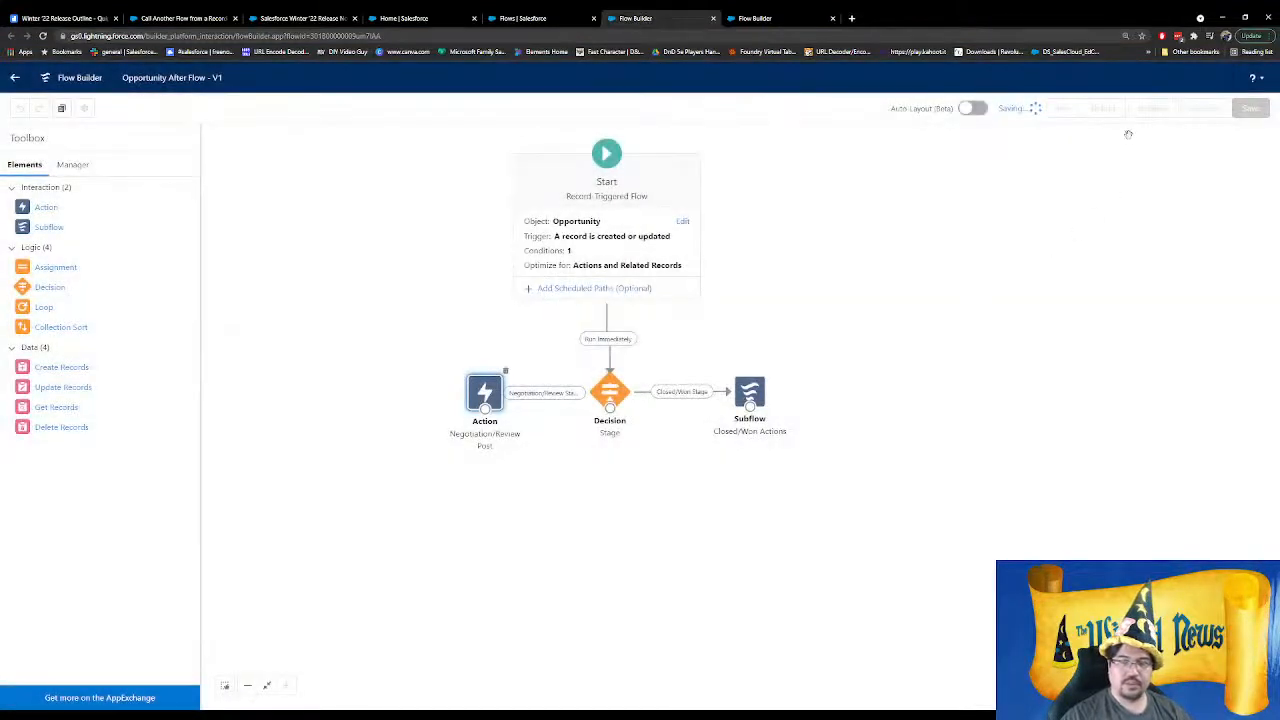
click(1154, 109)
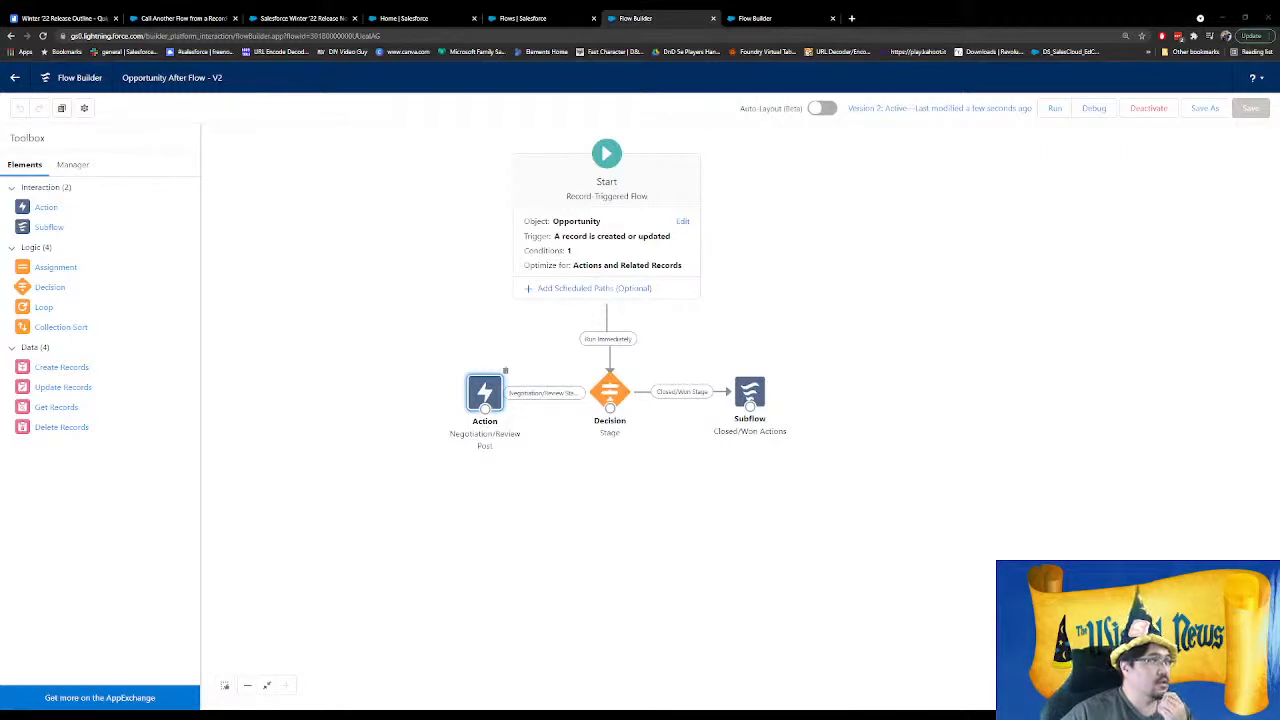
Switch to the Winter '22 Release Outline in Quip and append "— Done" to the Call Another Flow from a Record-Triggered Flow item
click(180, 18)
click(55, 18)
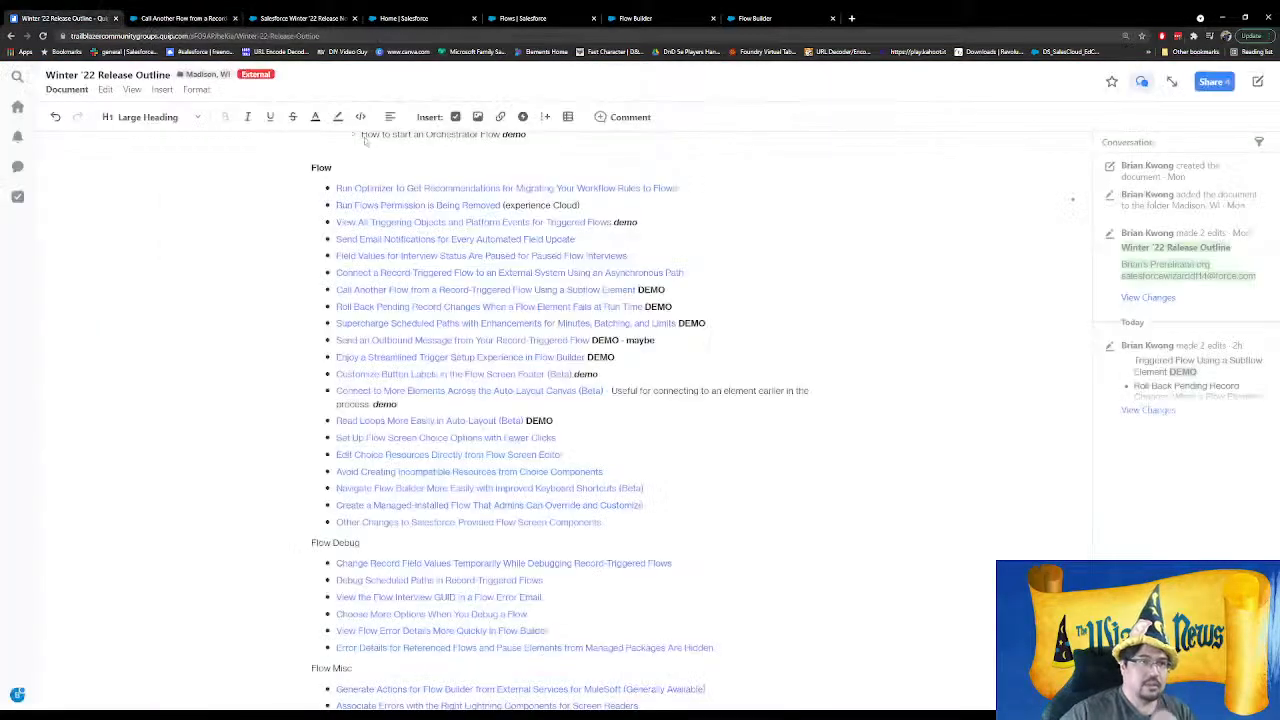
click(712, 295)
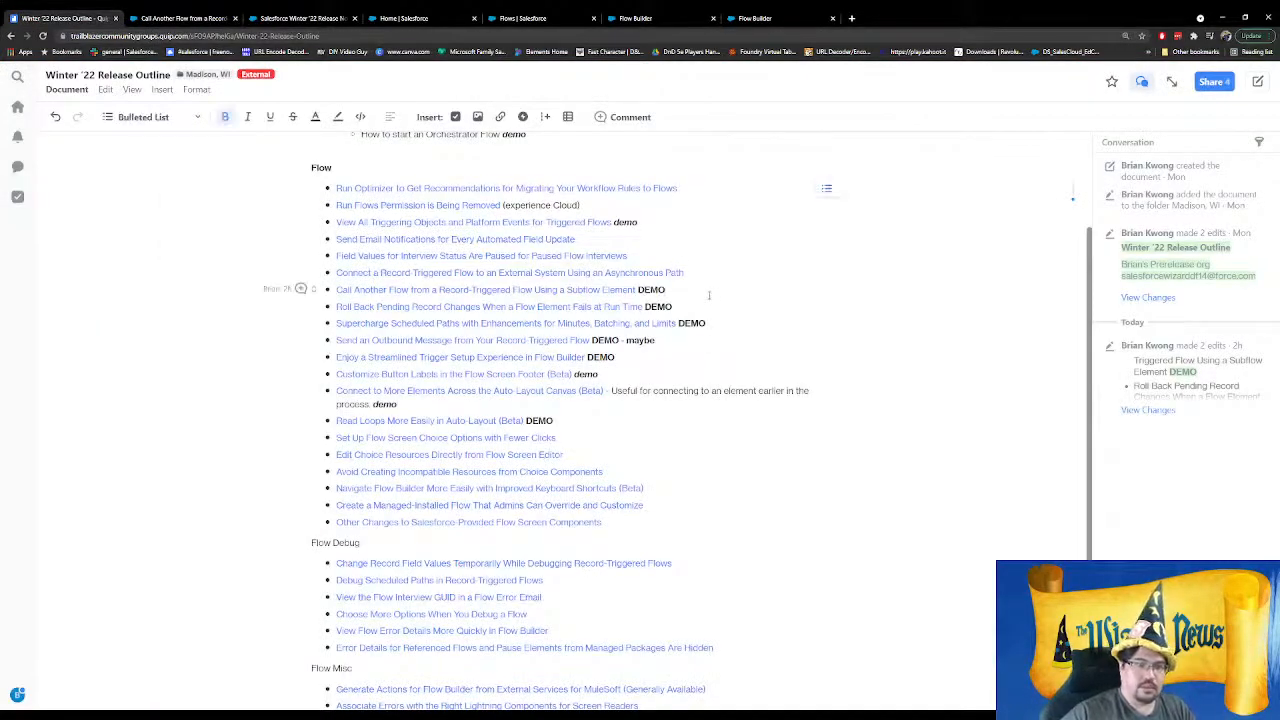
text(- Do)
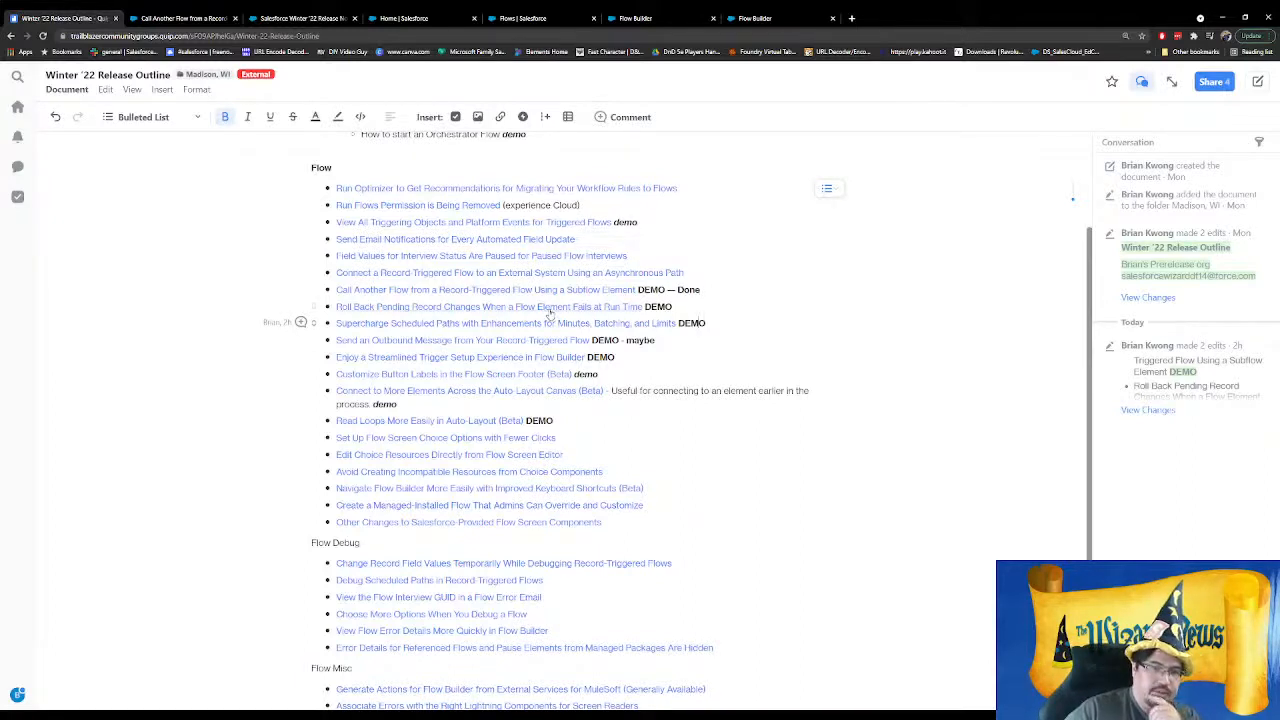
In the Opportunity After Flow, add a Get Records element below the Decision and label it Opportunity Products
click(648, 19)
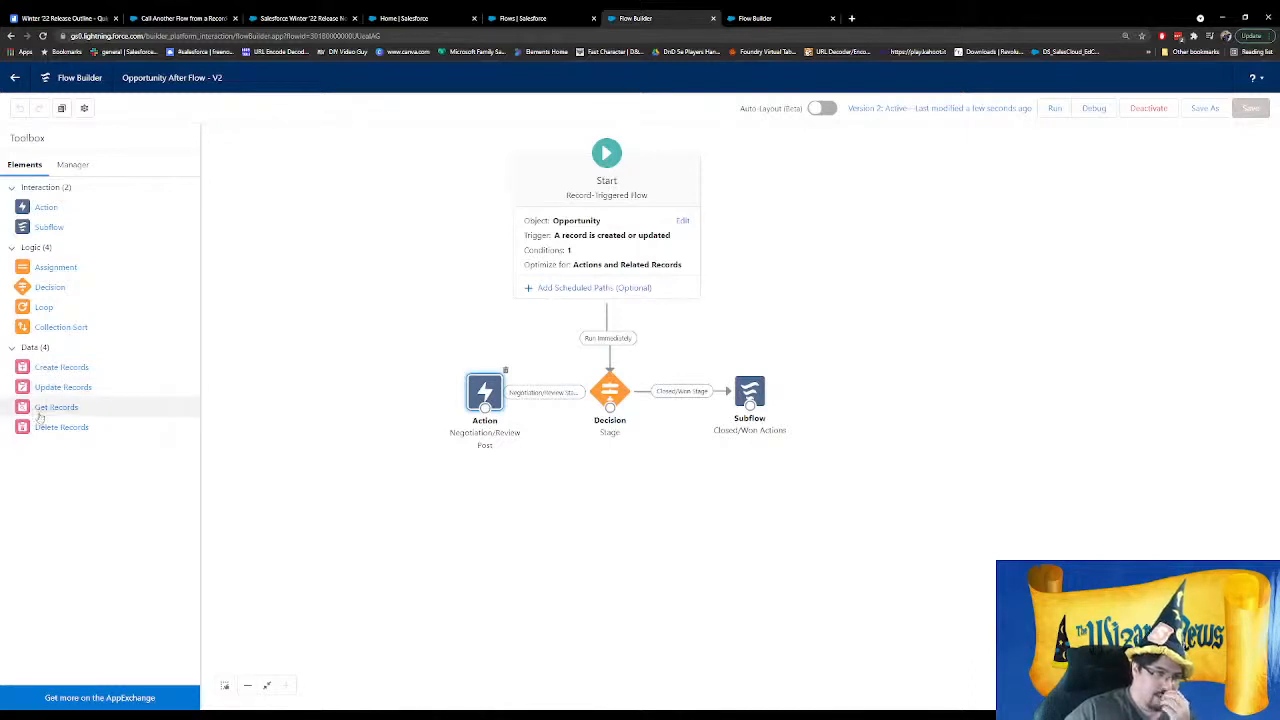
drag(40, 413, 607, 503)
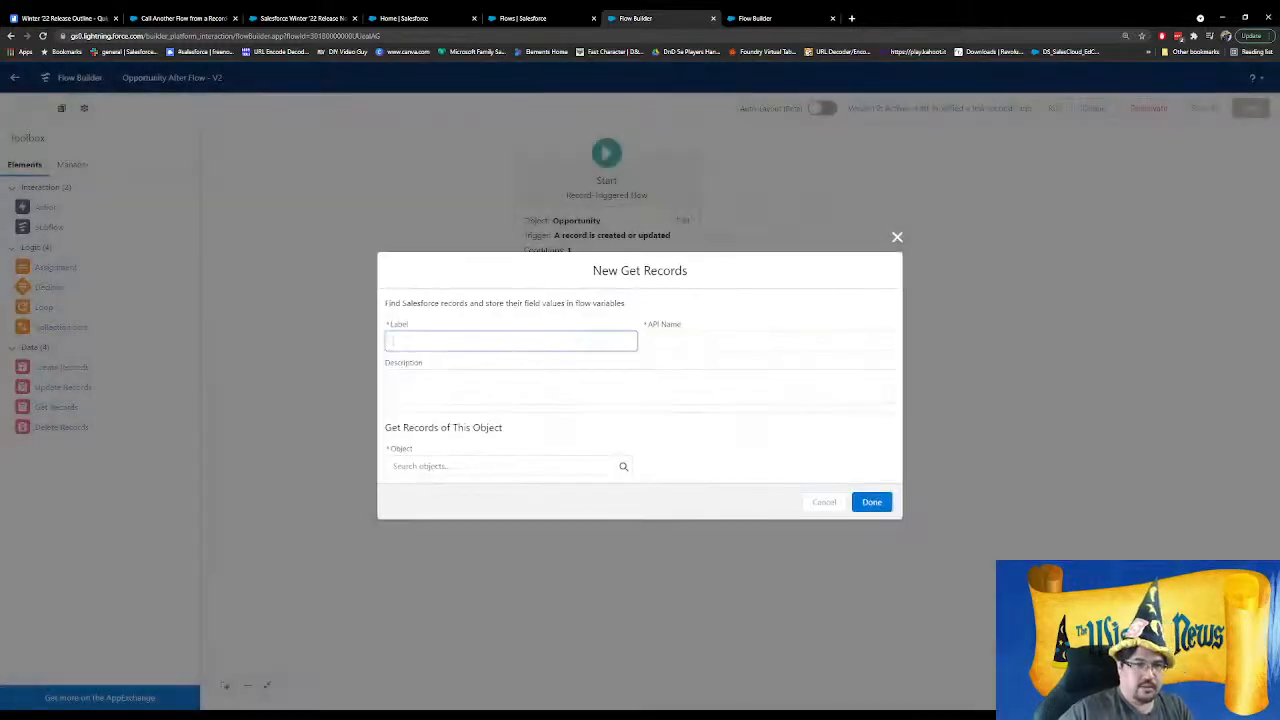
text(Products)
double_click(554, 345)
text(Opportun)
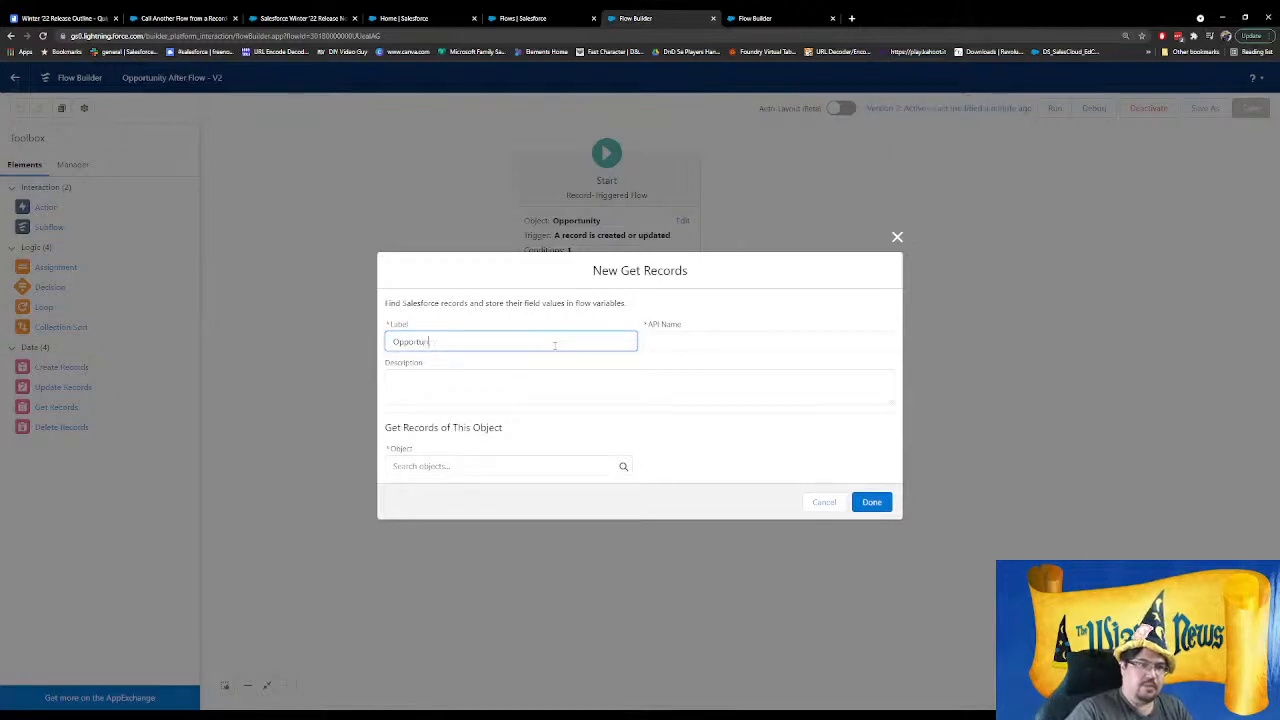
text(ity Products)
key(Tab)
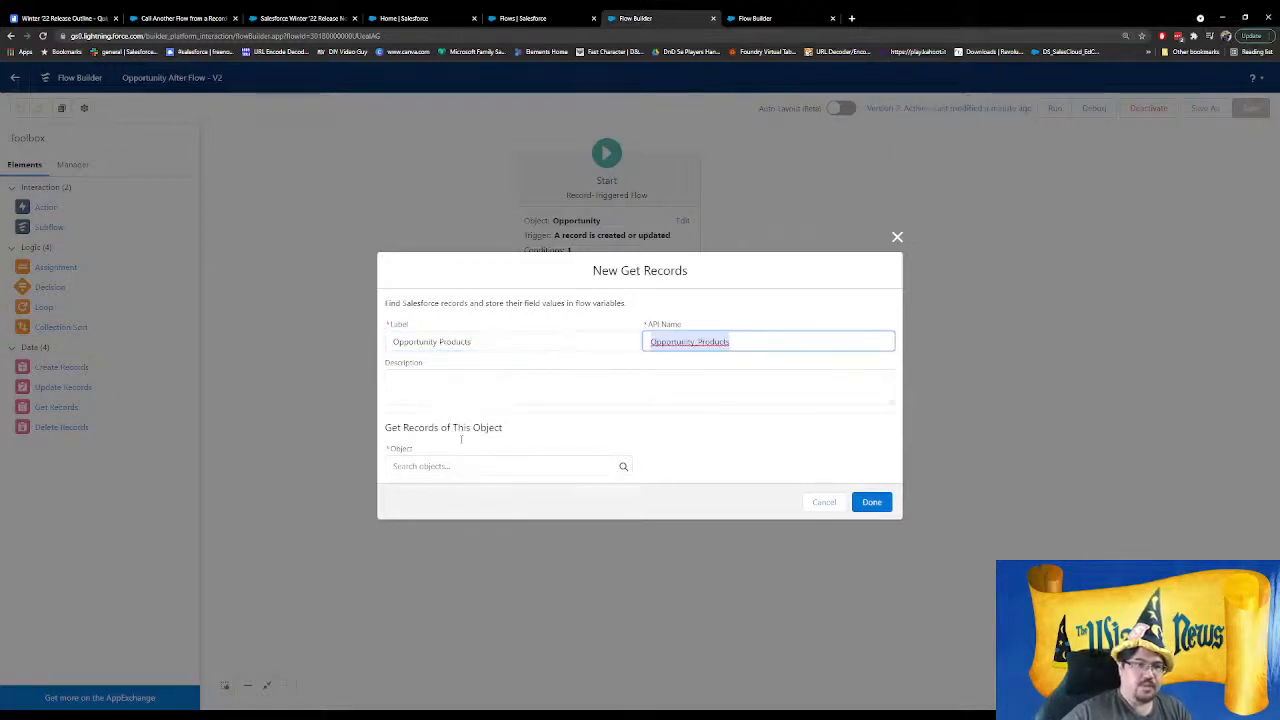
Set the Get Records object to Opportunity Product
click(460, 466)
text(opp)
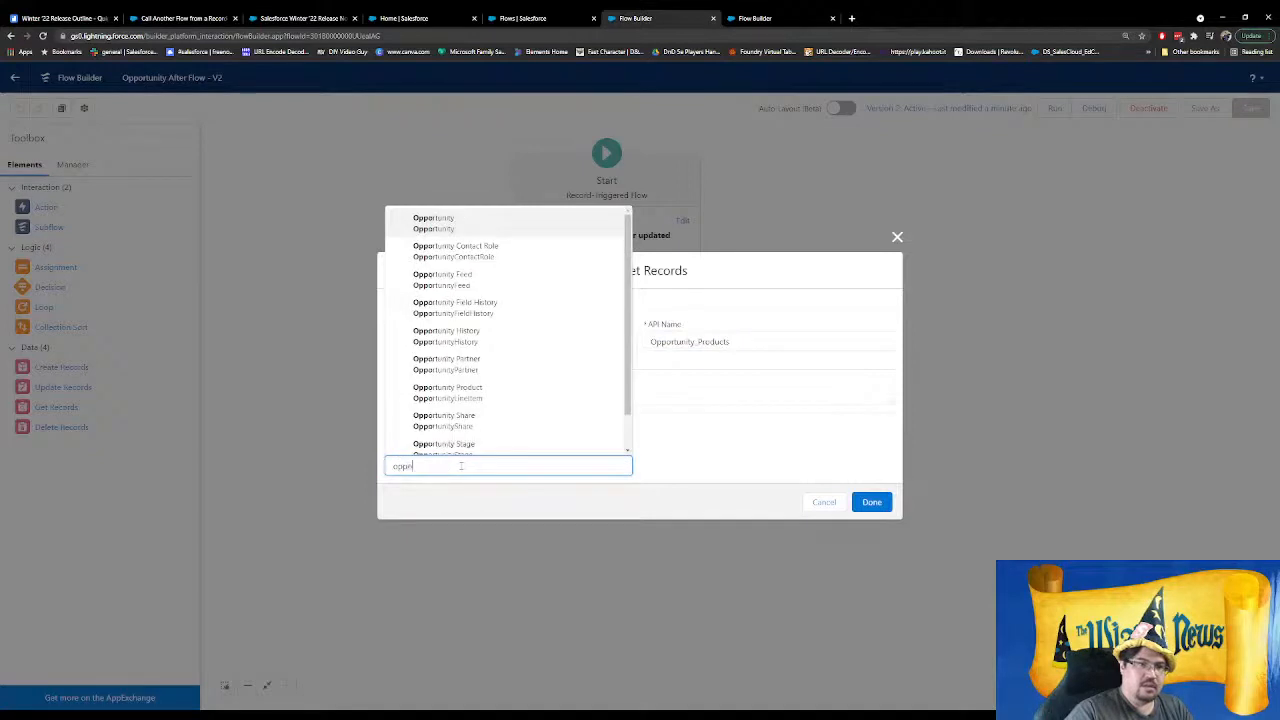
text(o)
scroll(506, 372, down, 2)
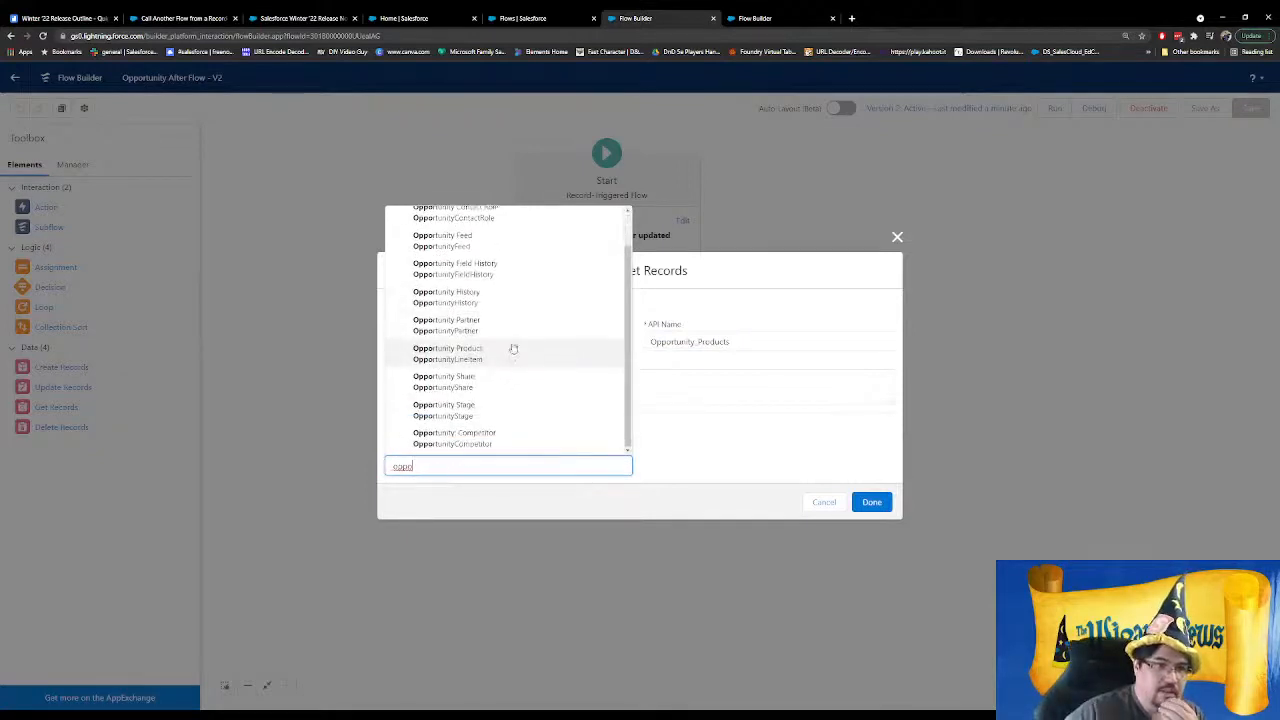
click(499, 359)
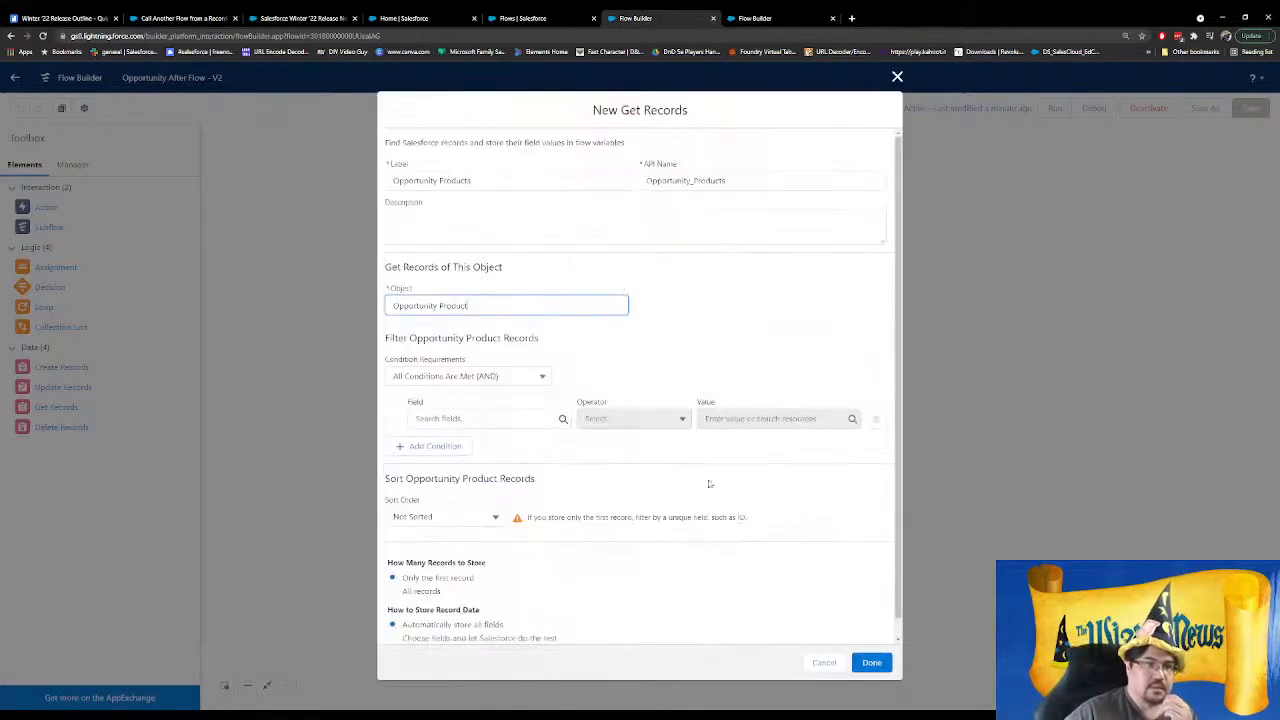
Filter the Opportunity Product records with the condition OpportunityId Equals $Record > Opportunity ID
click(480, 418)
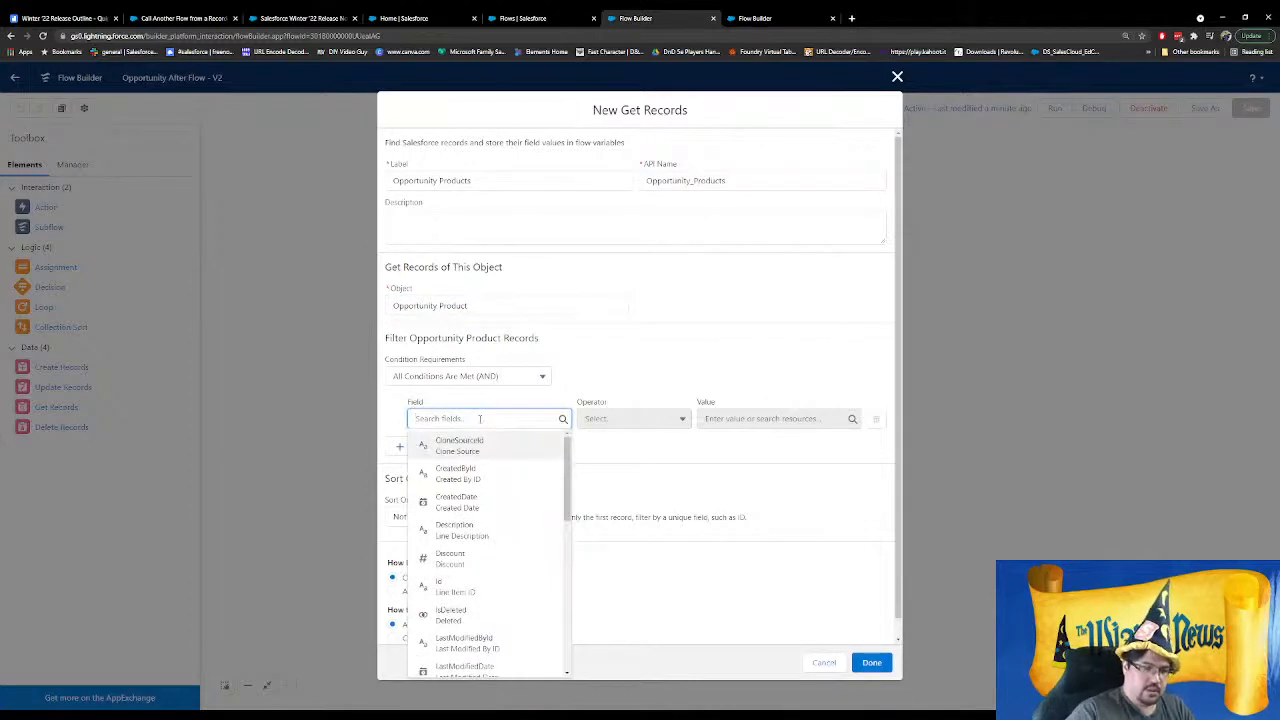
text(op)
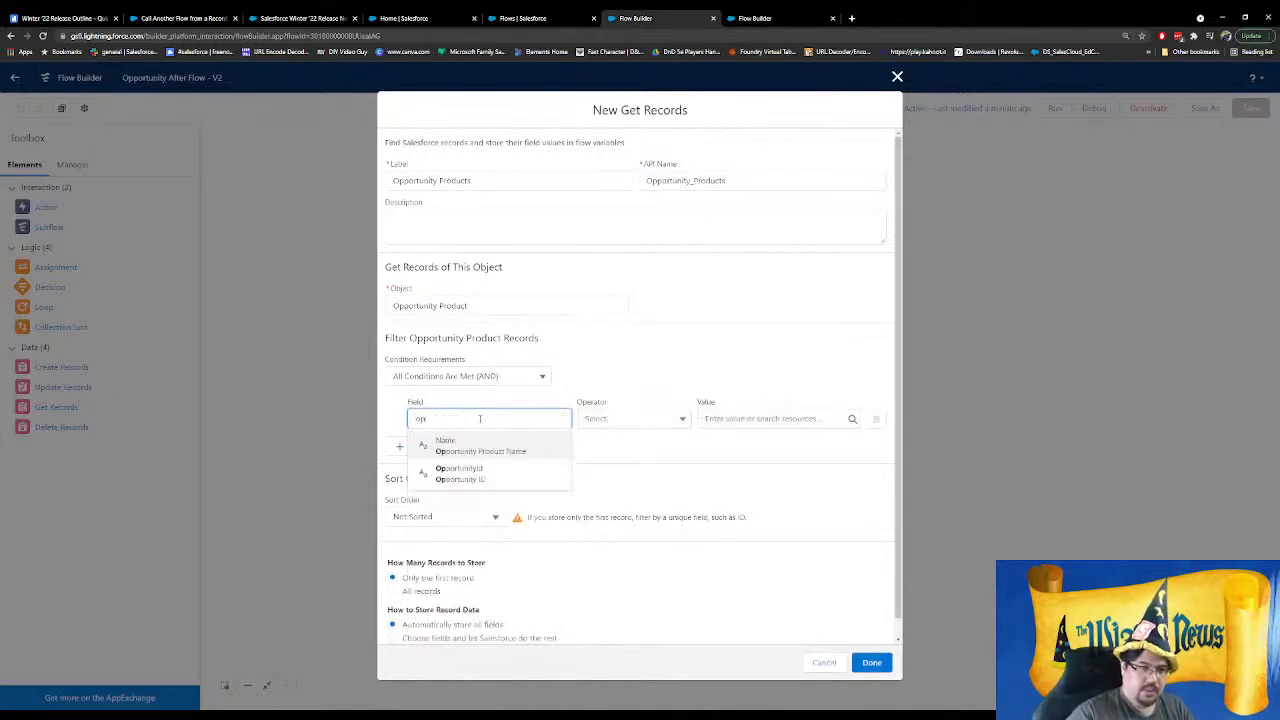
click(495, 473)
click(775, 418)
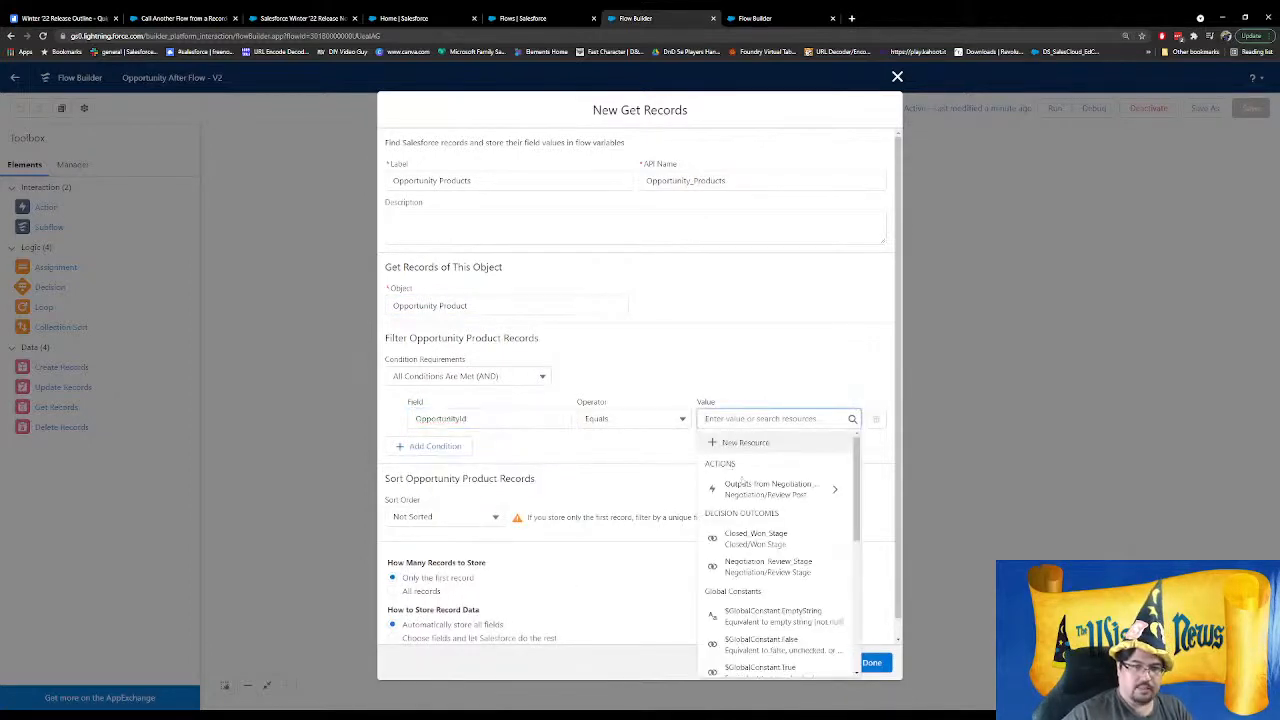
scroll(794, 540, down, 5)
scroll(794, 540, down, 2)
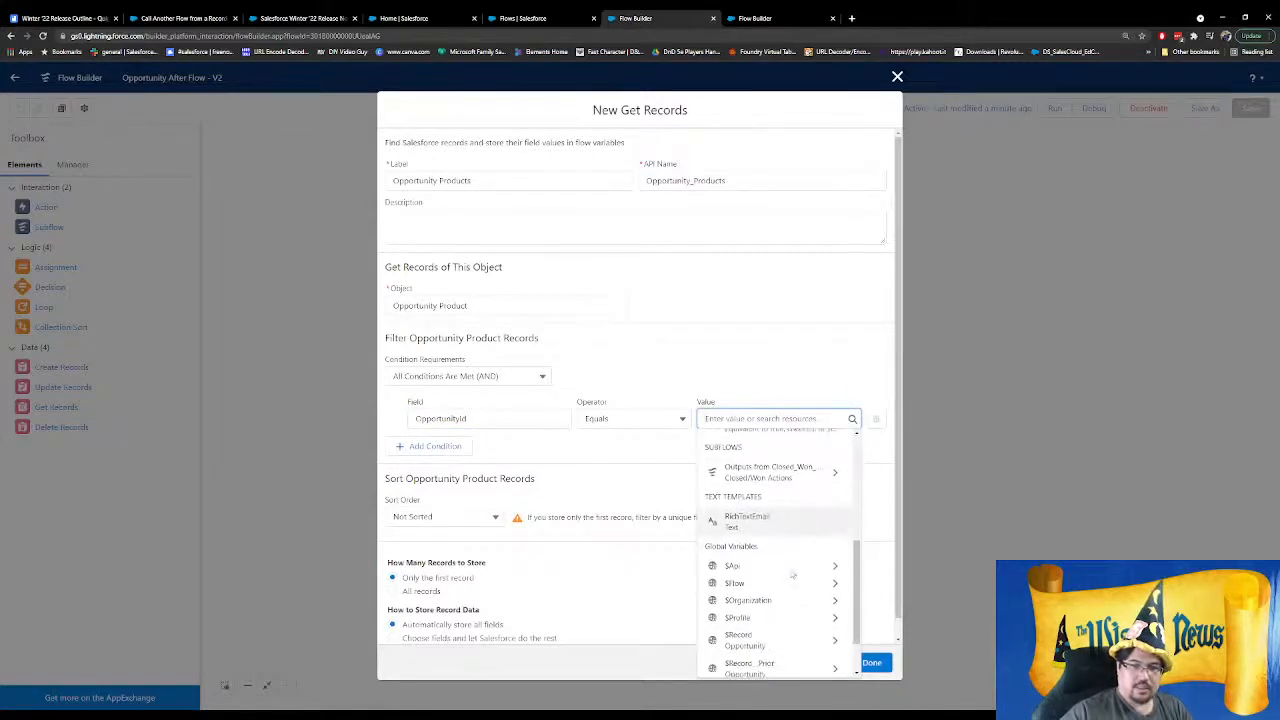
scroll(792, 570, down, 1)
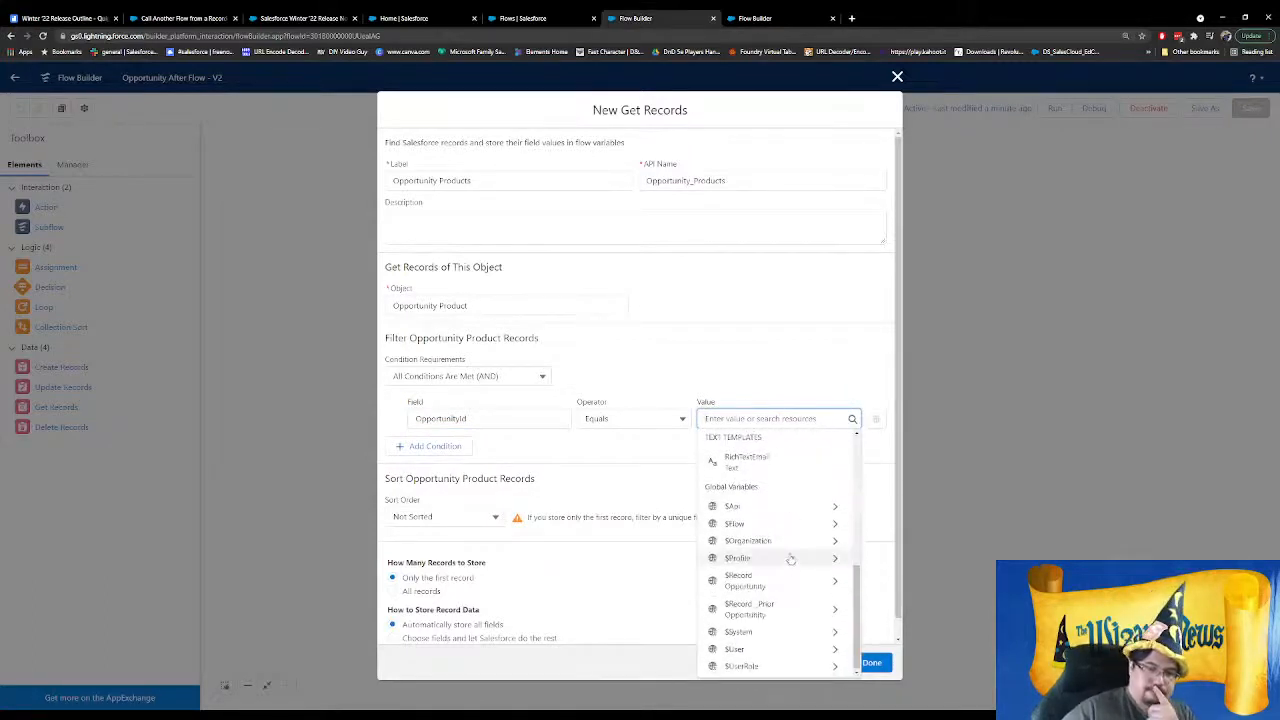
click(810, 581)
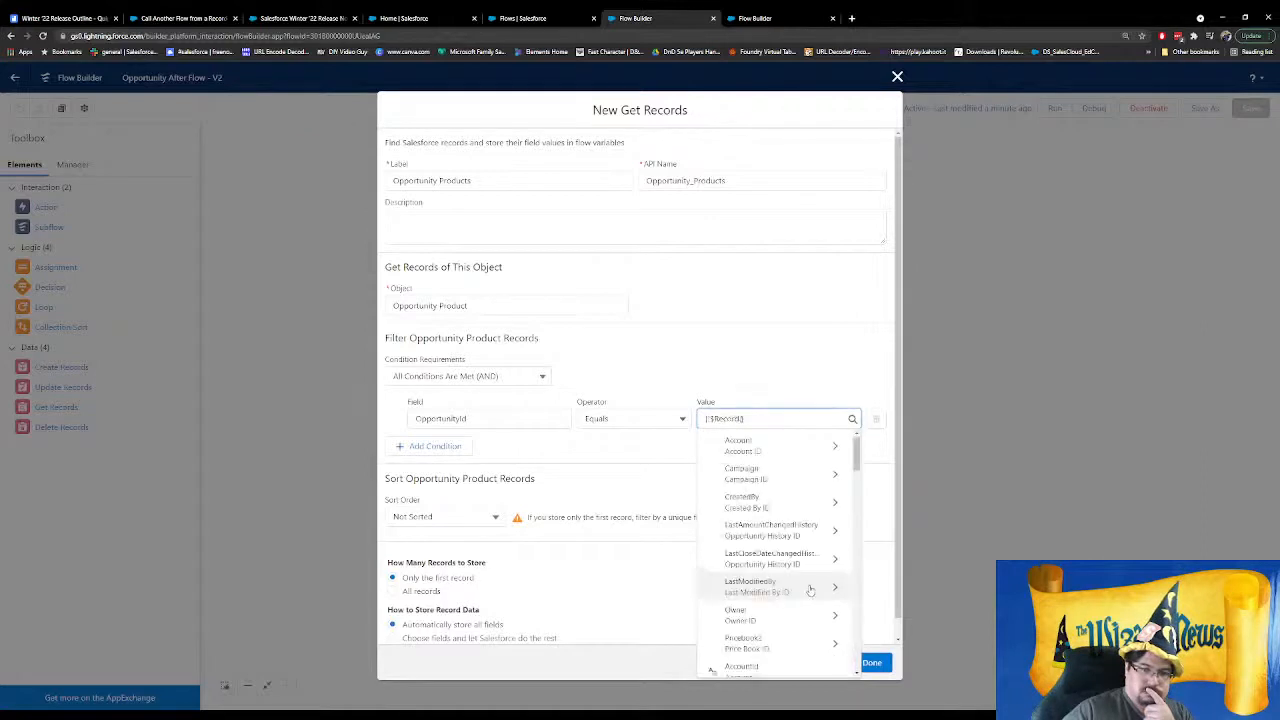
scroll(810, 588, down, 5)
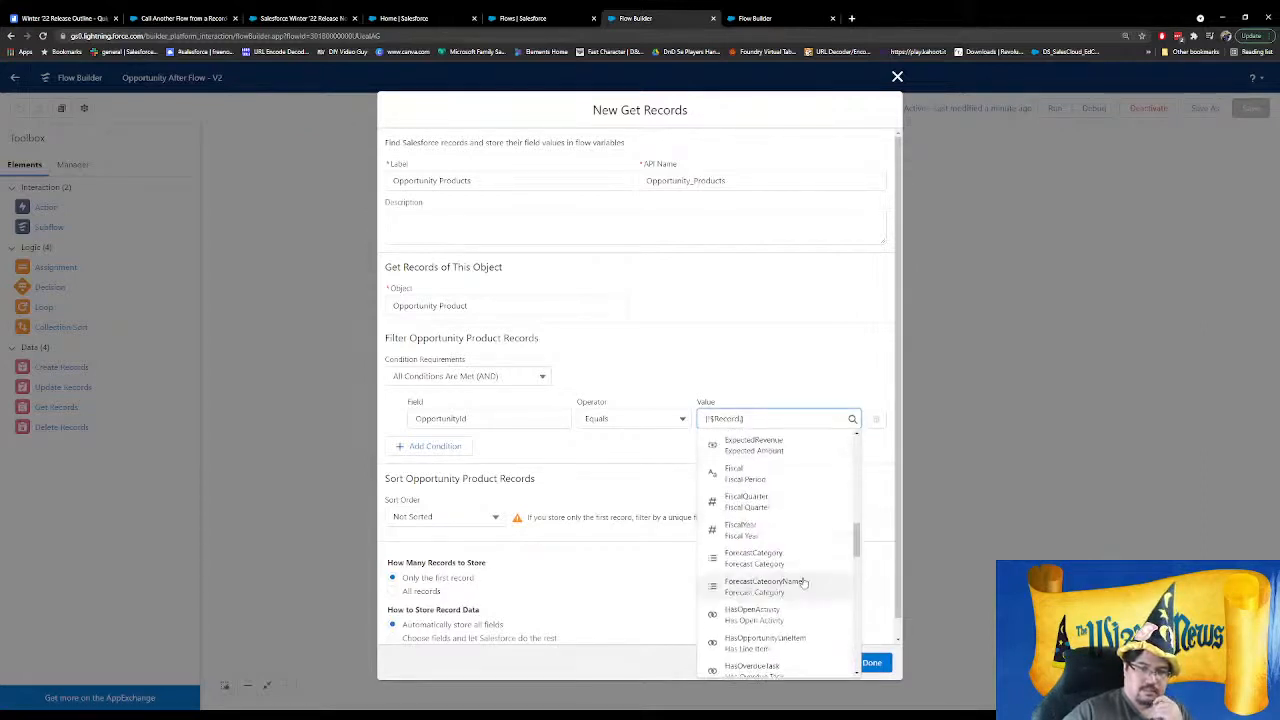
scroll(776, 565, down, 3)
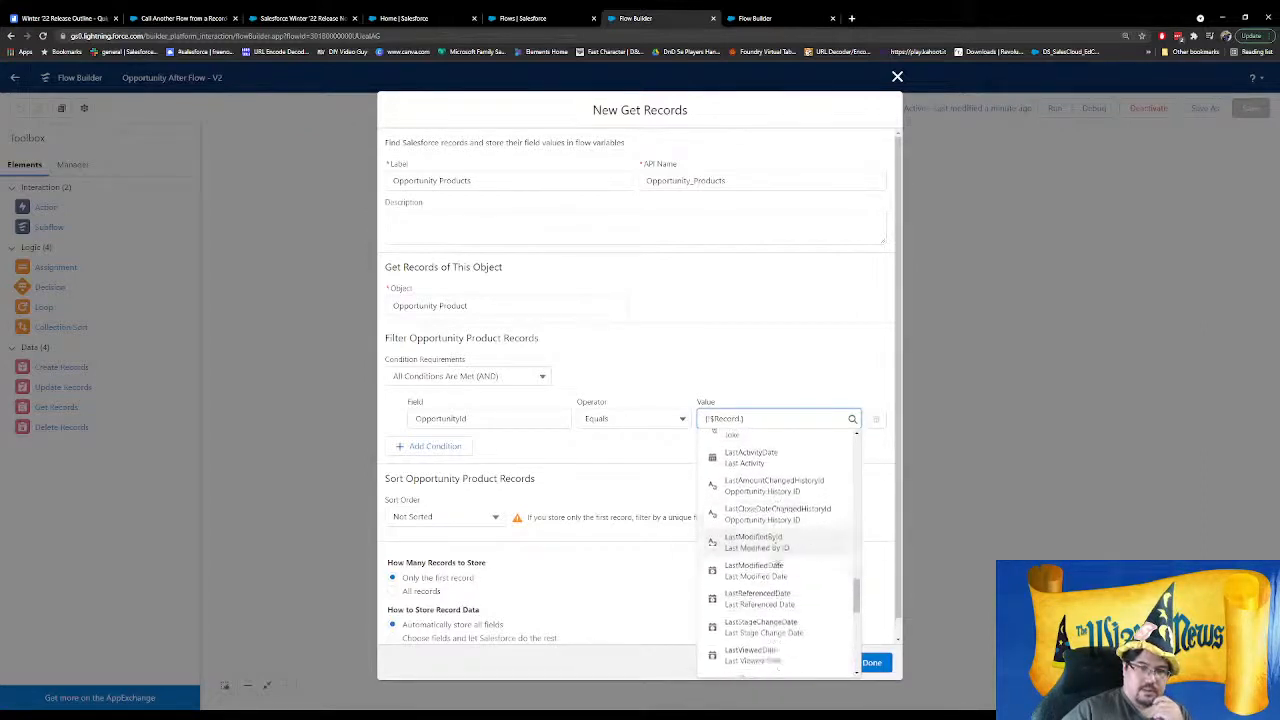
scroll(776, 565, down, 3)
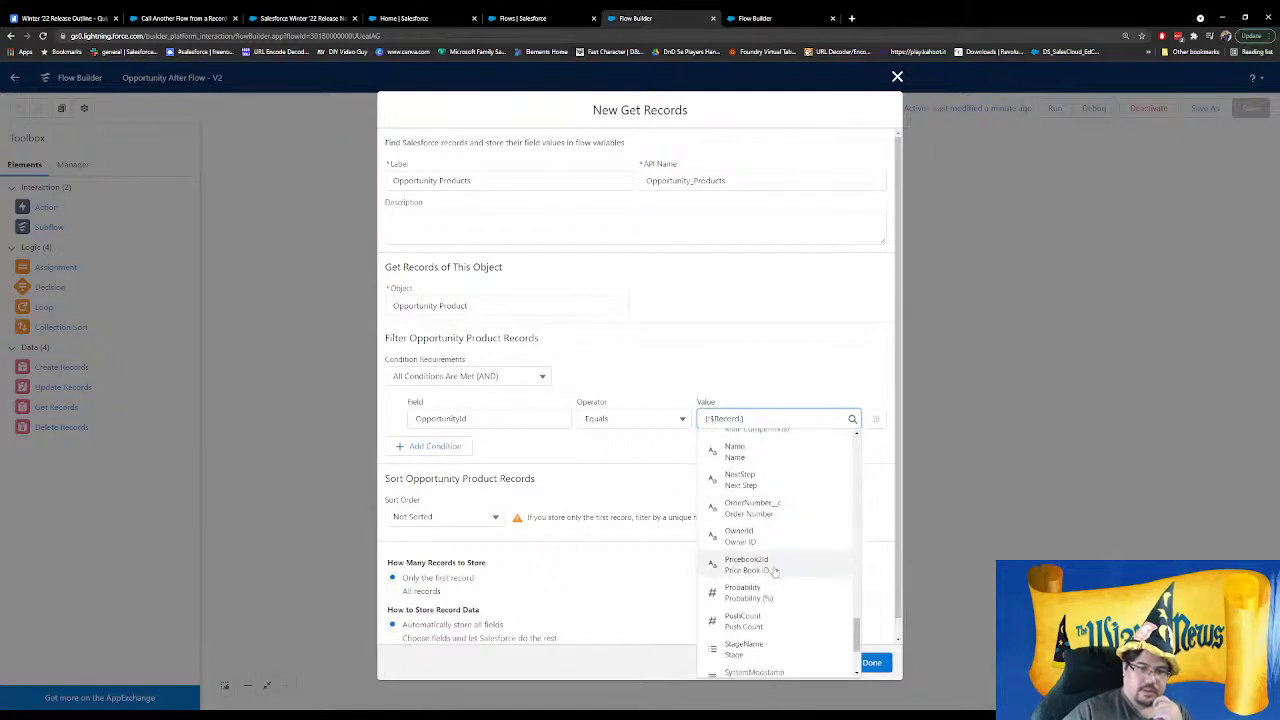
scroll(773, 573, up, 4)
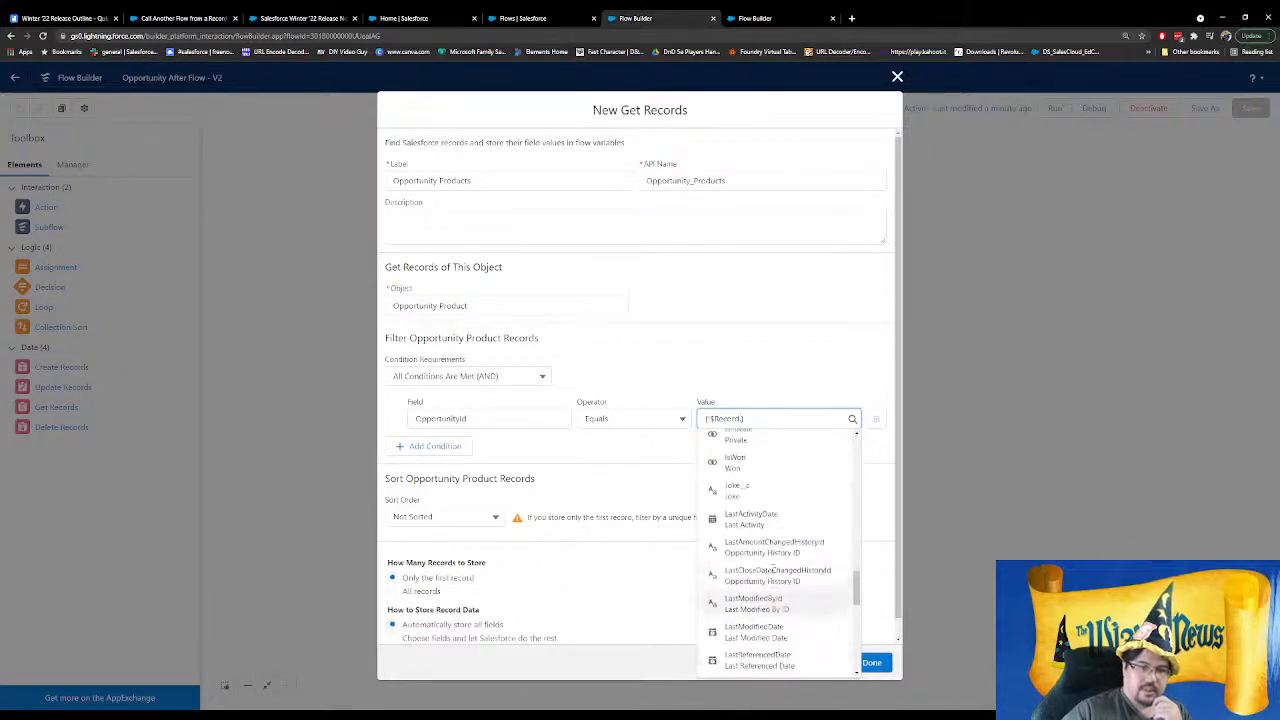
scroll(757, 545, up, 2)
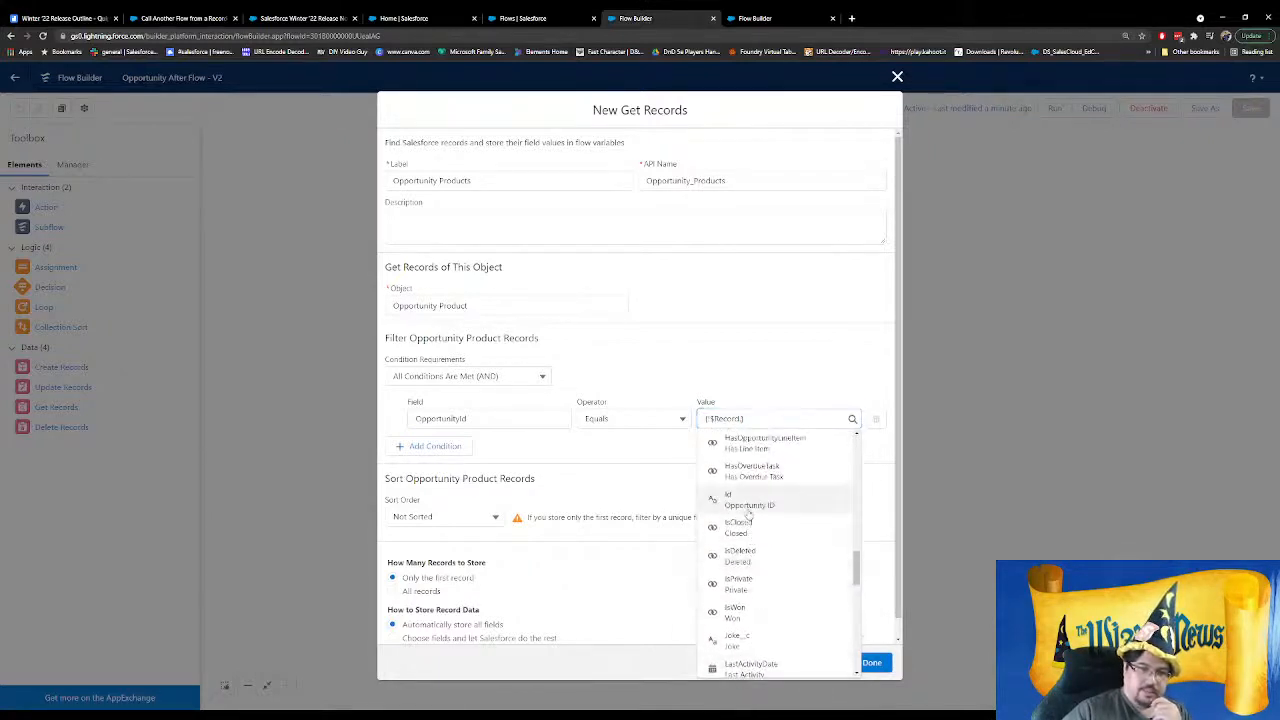
click(745, 510)
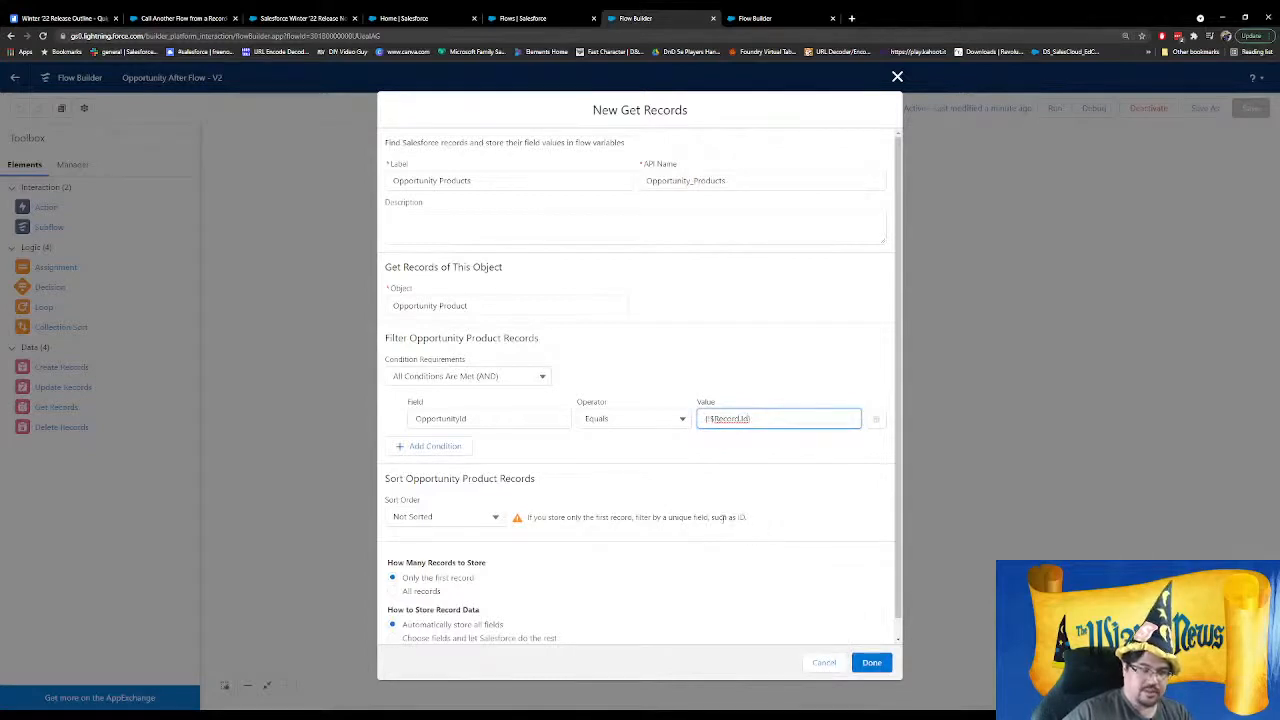
Store all matching records, save the Get Records element and align it beneath the Decision on the canvas
click(438, 591)
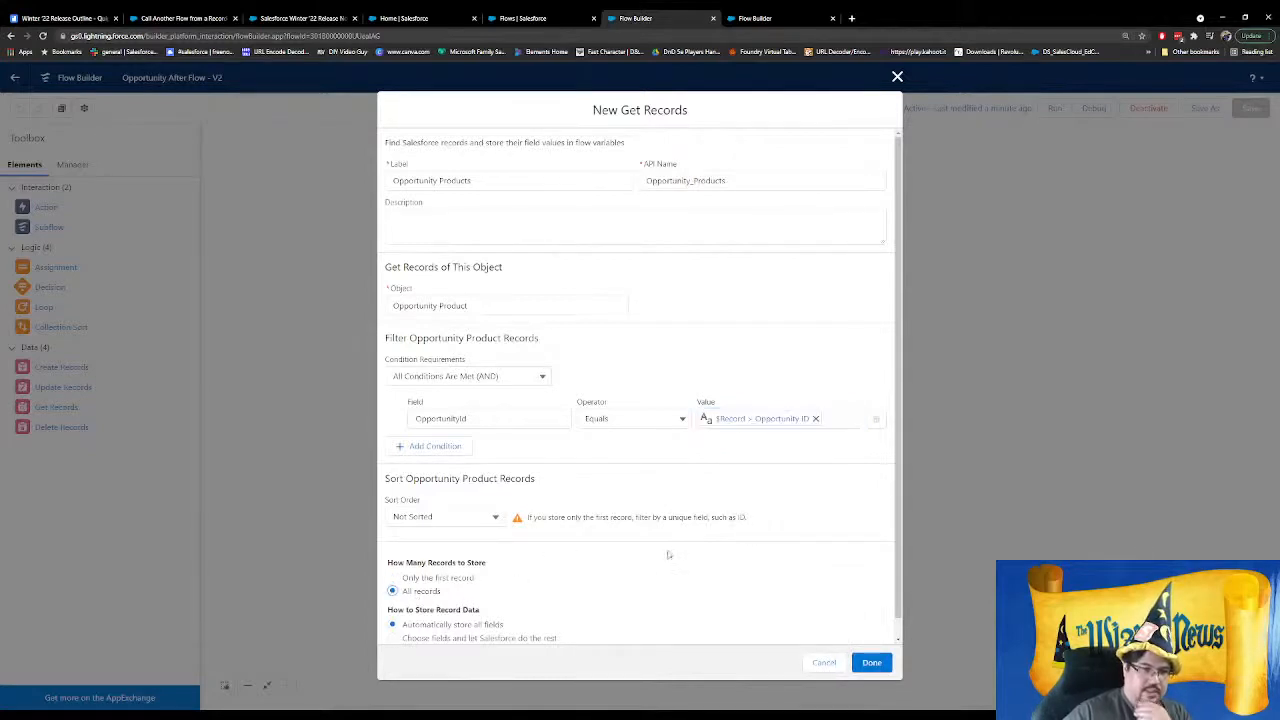
scroll(658, 549, down, 1)
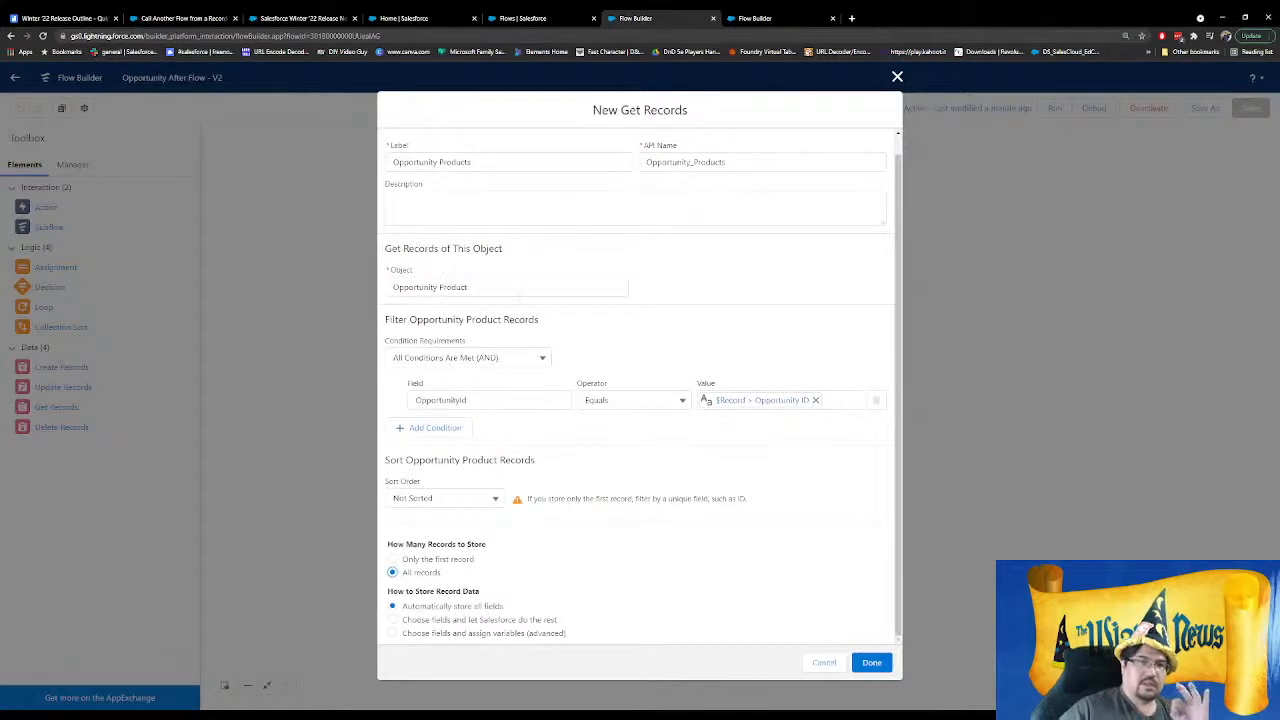
click(872, 662)
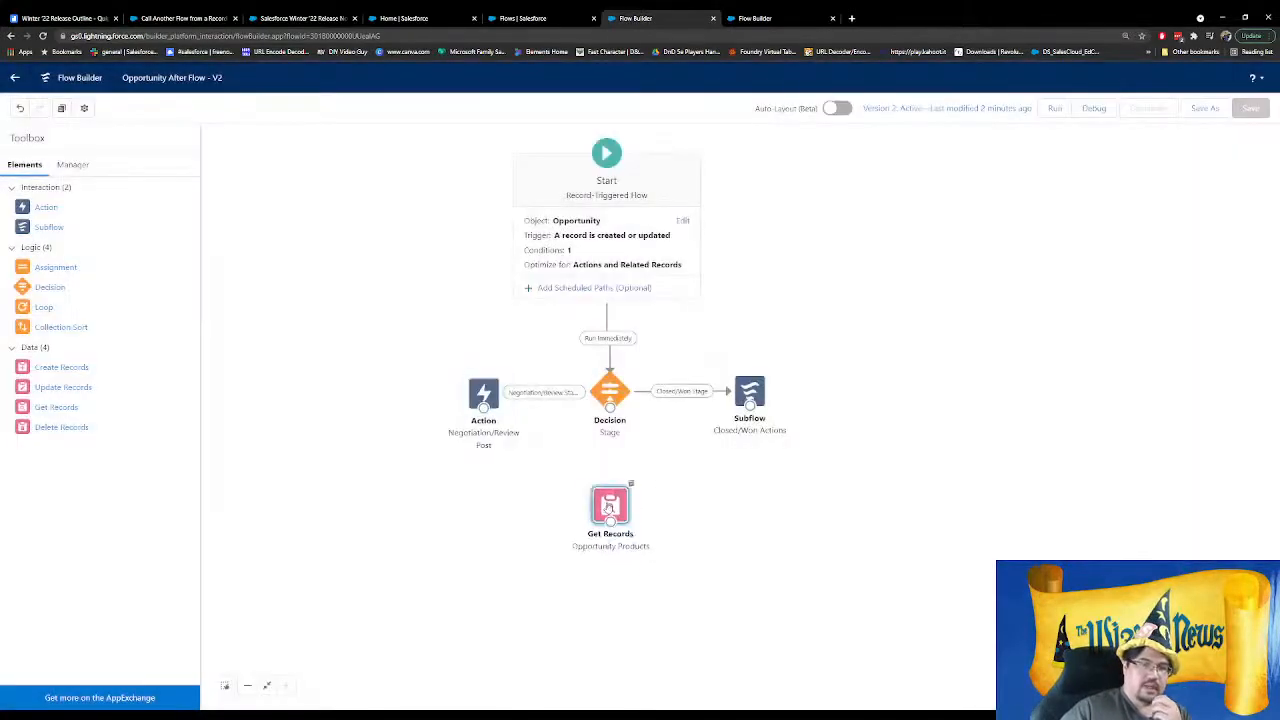
drag(608, 508, 612, 504)
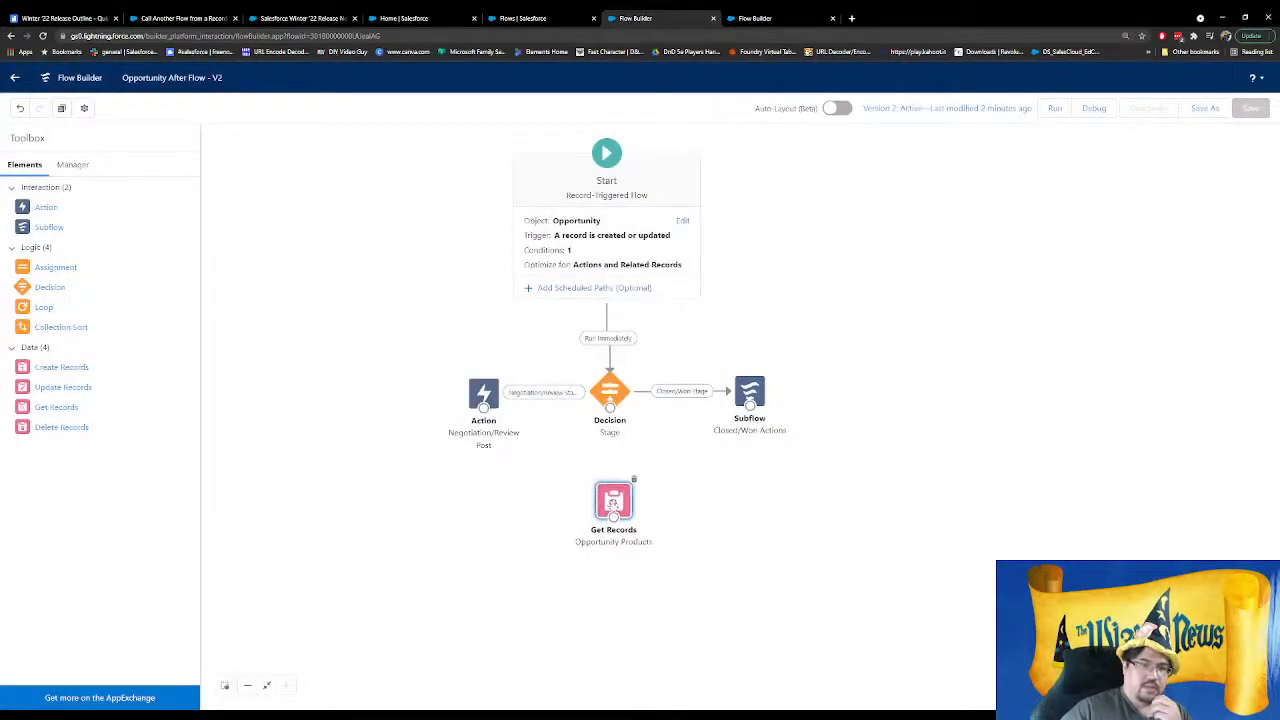
Add a second Get Records element below the first, labelled Opportunity Product Error, for the Opportunity Product object
drag(74, 412, 600, 588)
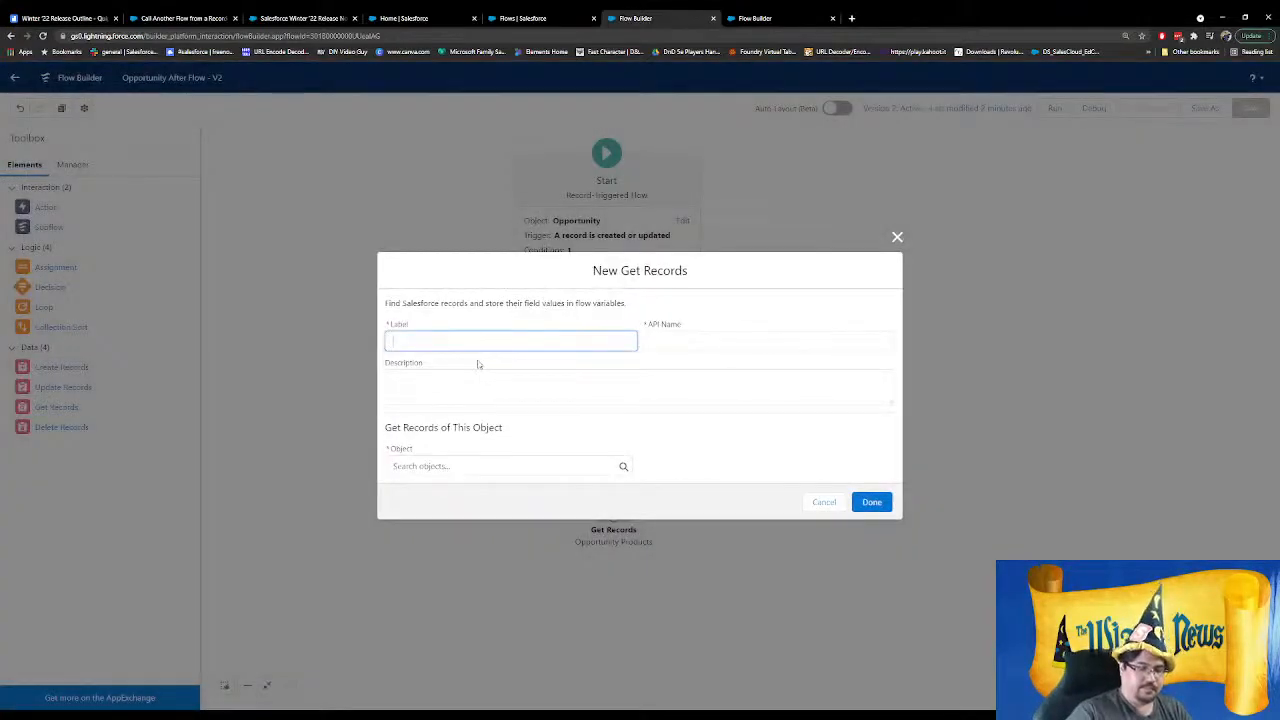
text(Opportunity I)
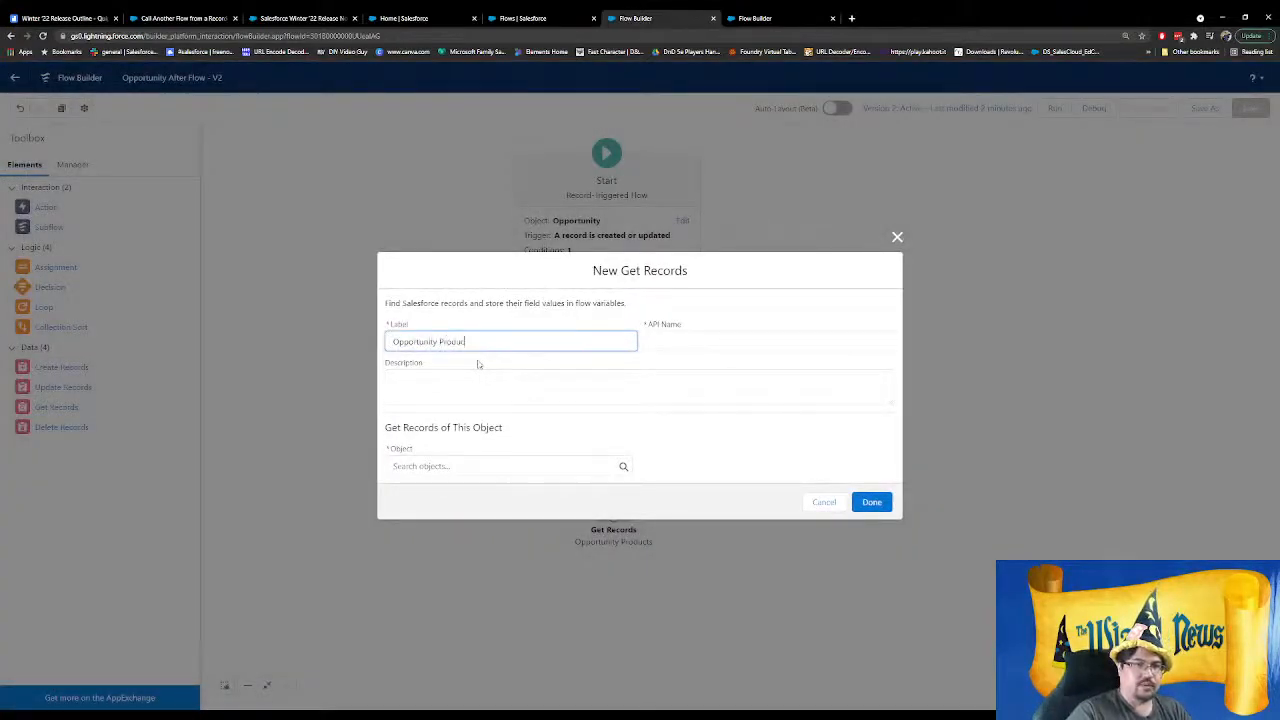
key(Tab)
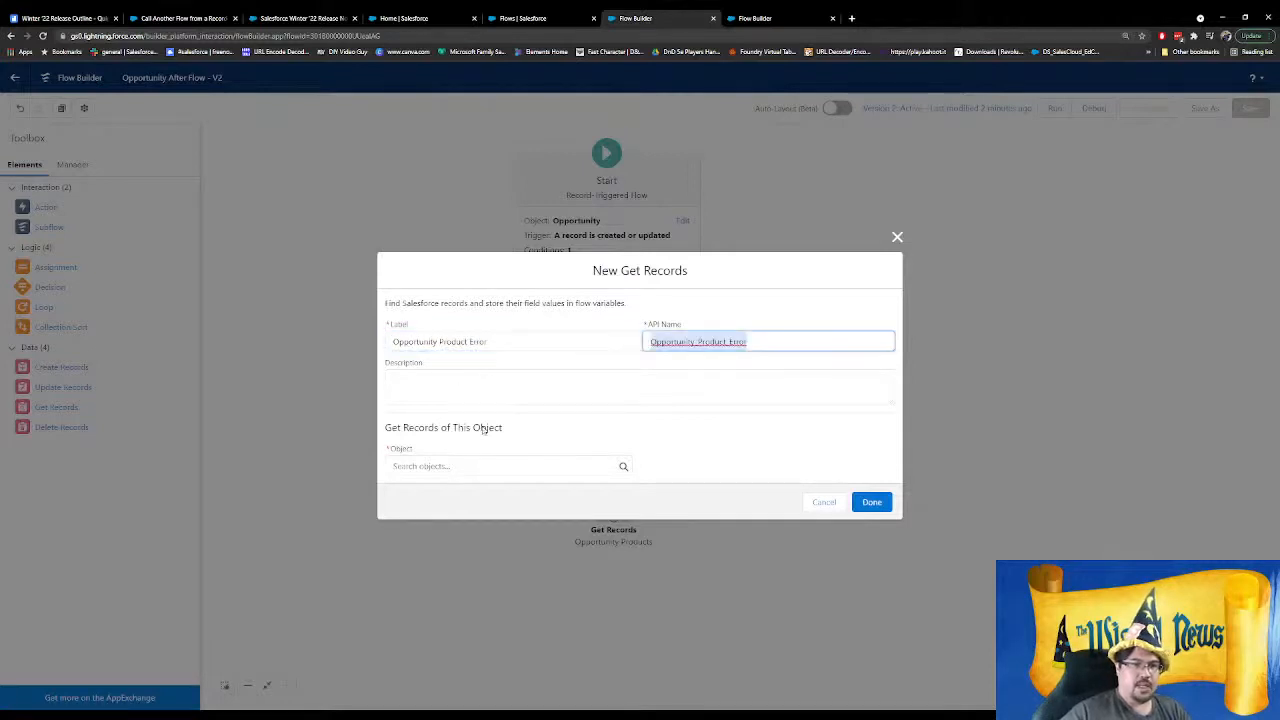
click(522, 467)
text(oppor)
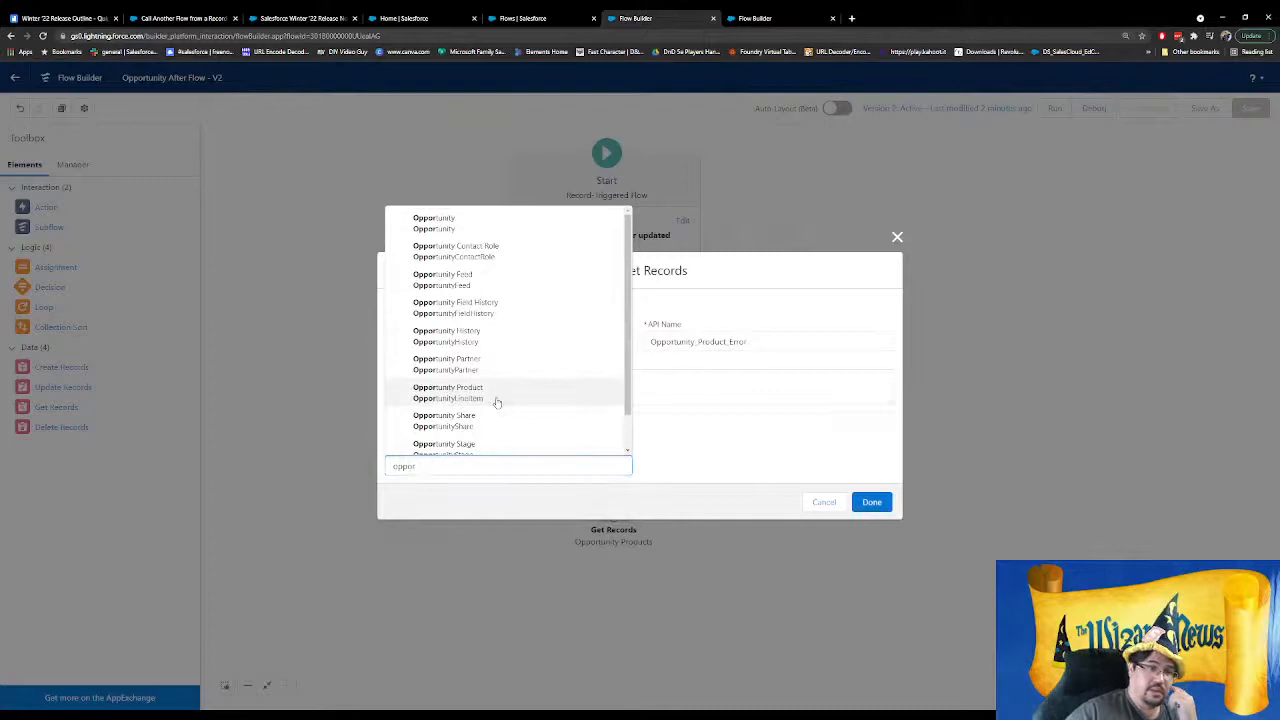
click(494, 395)
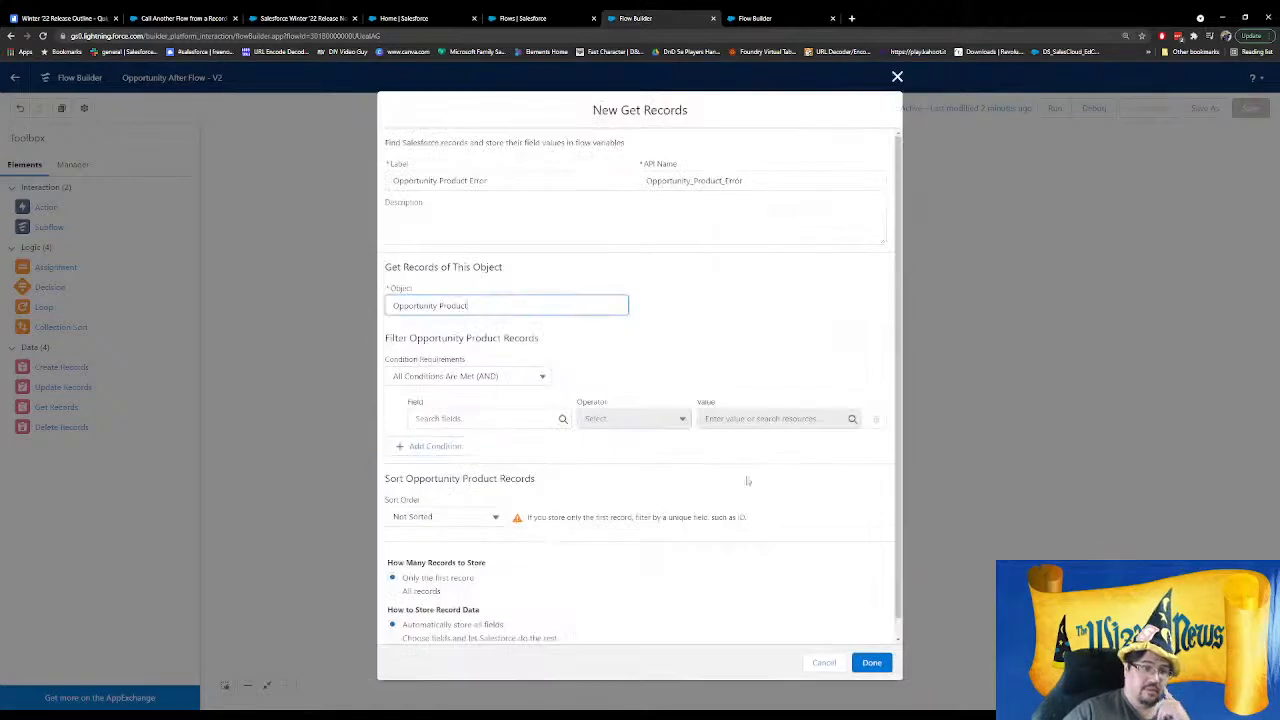
Start the Opportunity Product Error filter condition as OpportunityId Equals, drawing its value from the $Record Opportunity variable
click(466, 419)
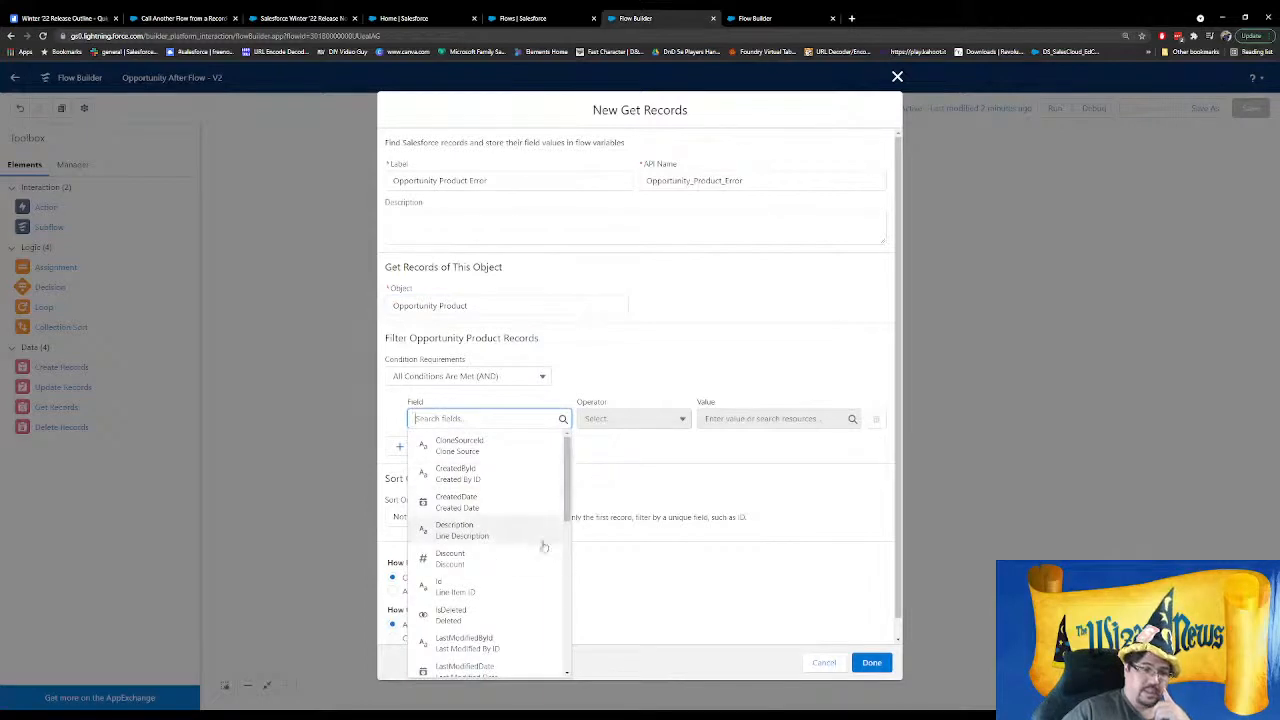
scroll(540, 545, down, 3)
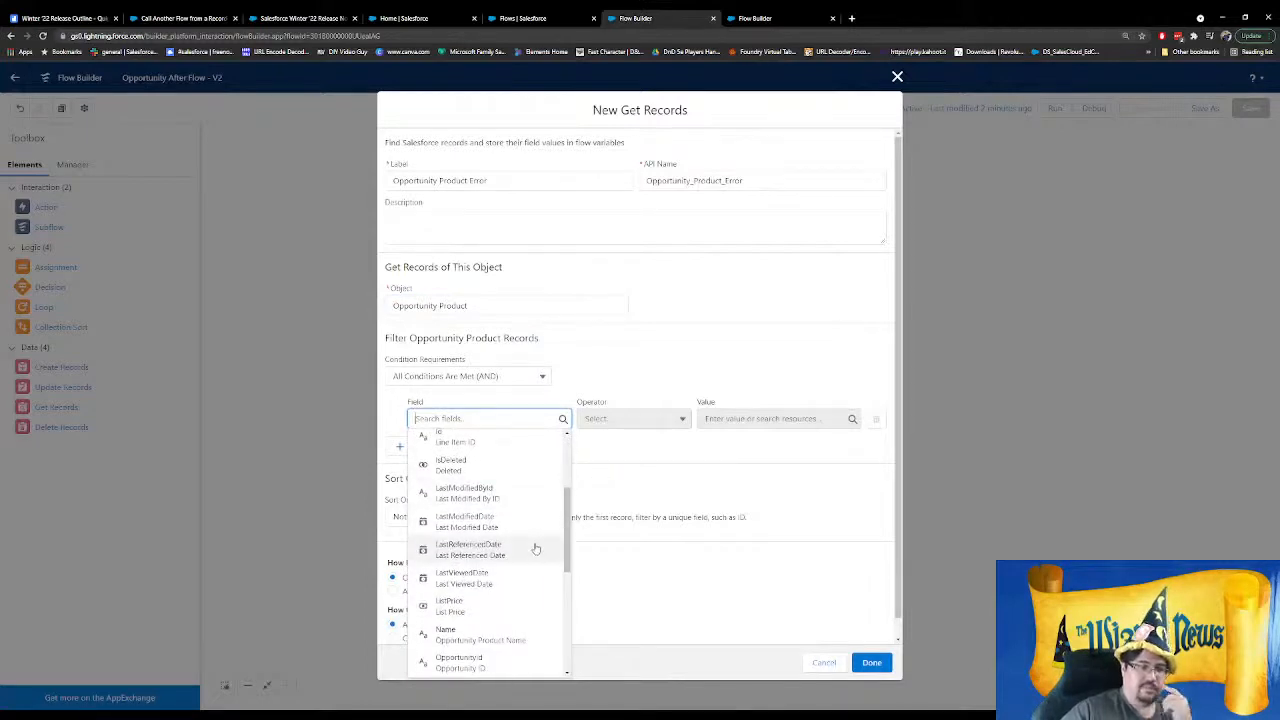
scroll(536, 549, down, 3)
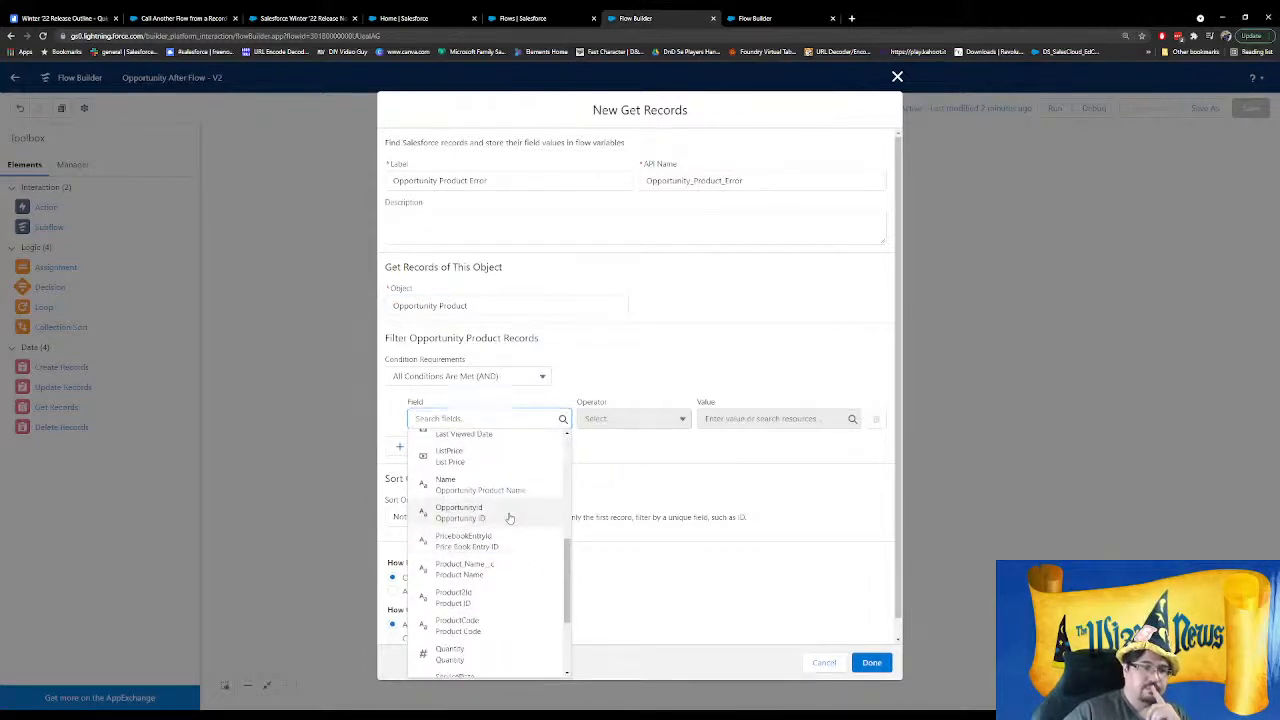
click(509, 513)
click(770, 418)
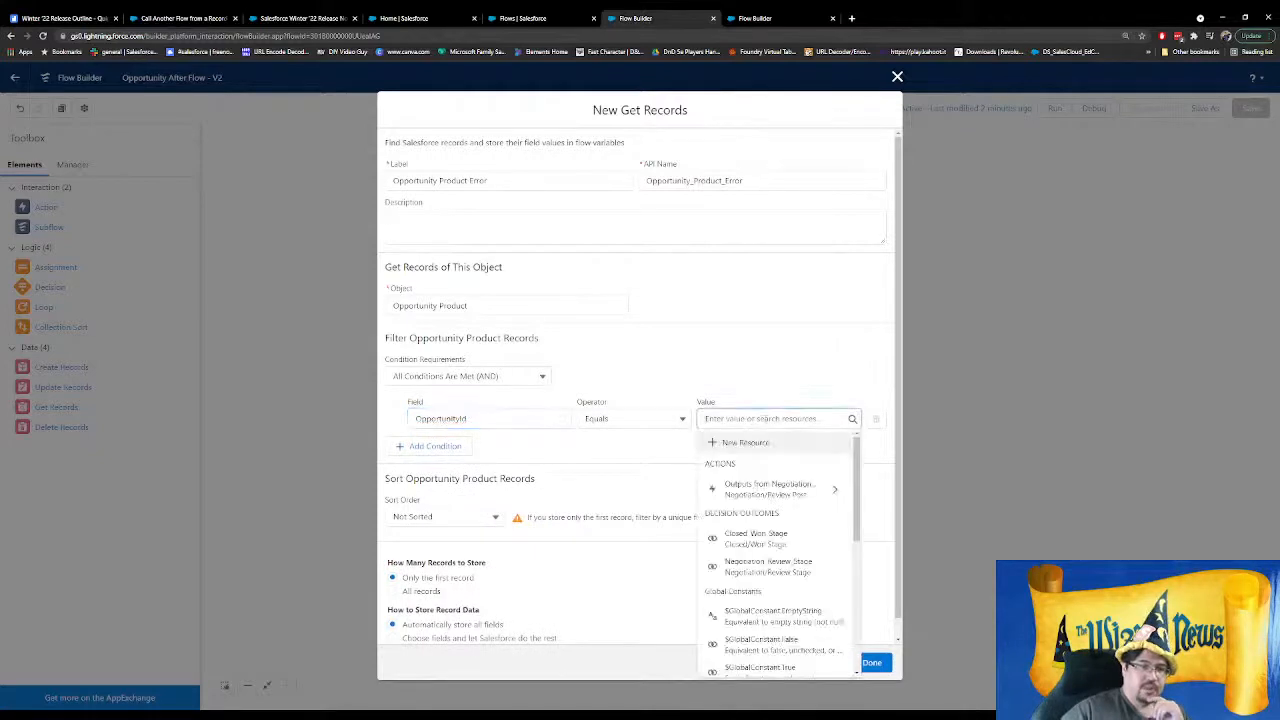
scroll(779, 473, down, 4)
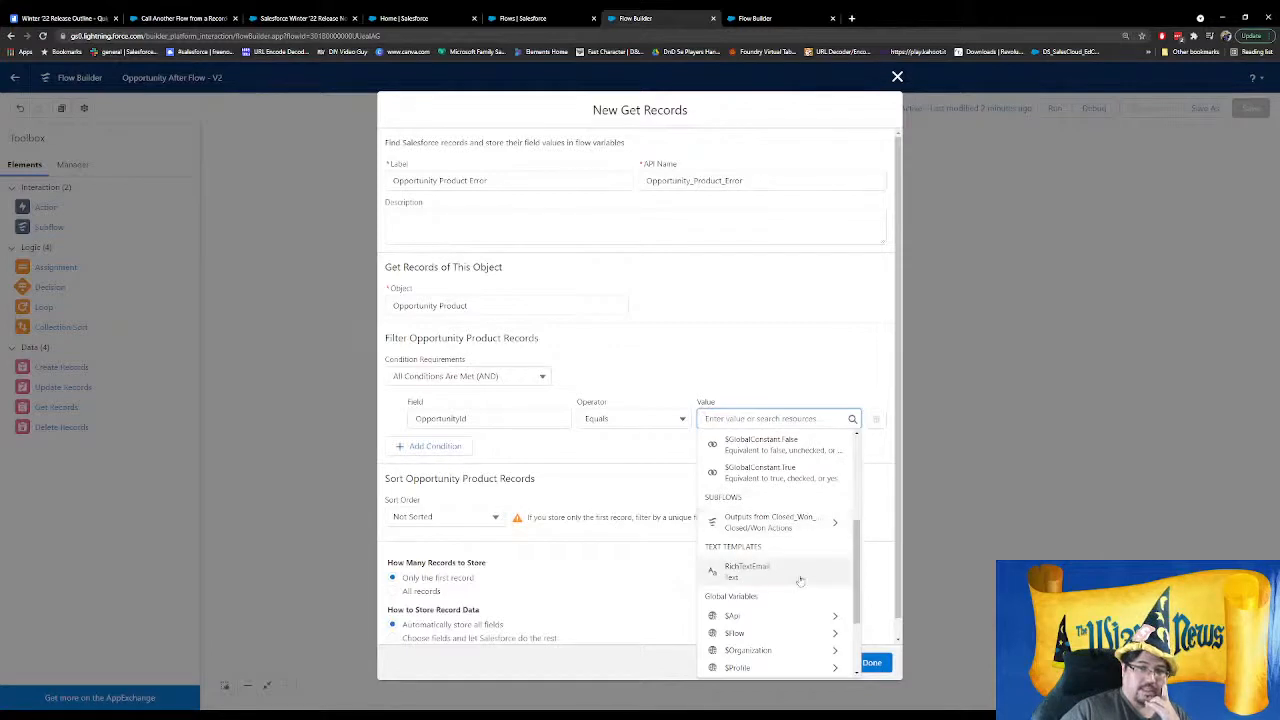
scroll(810, 560, down, 3)
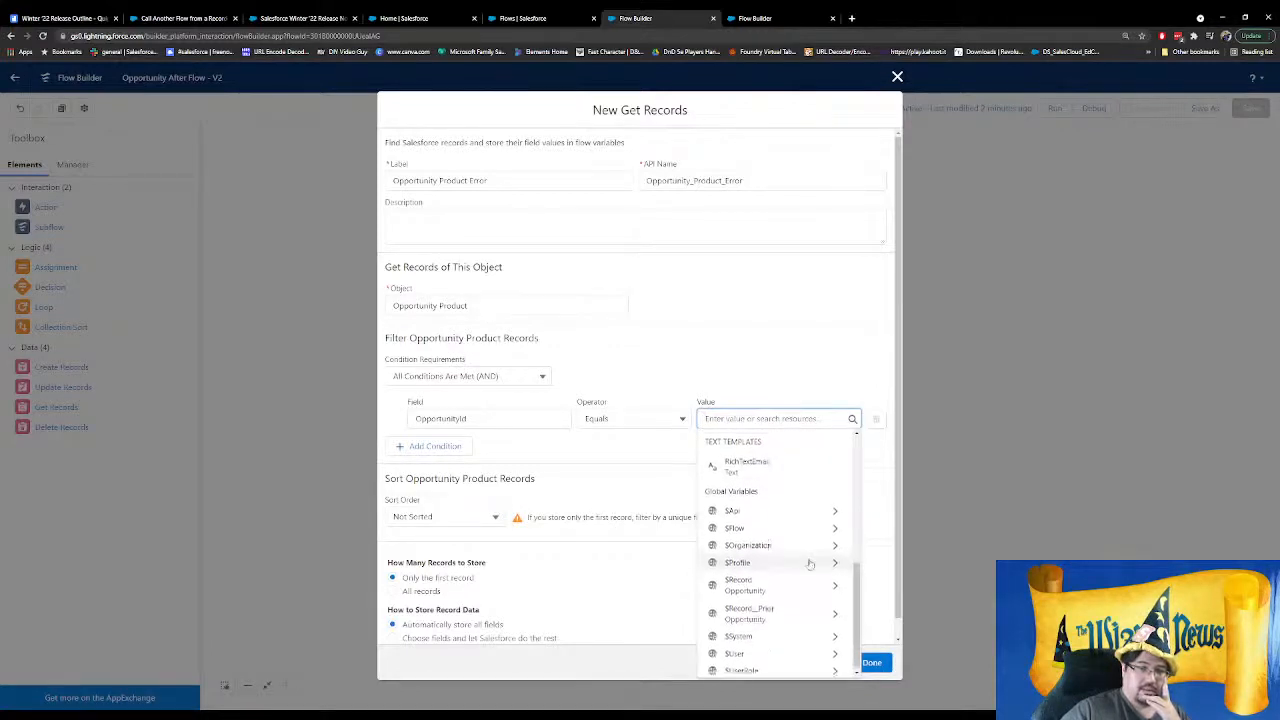
click(810, 578)
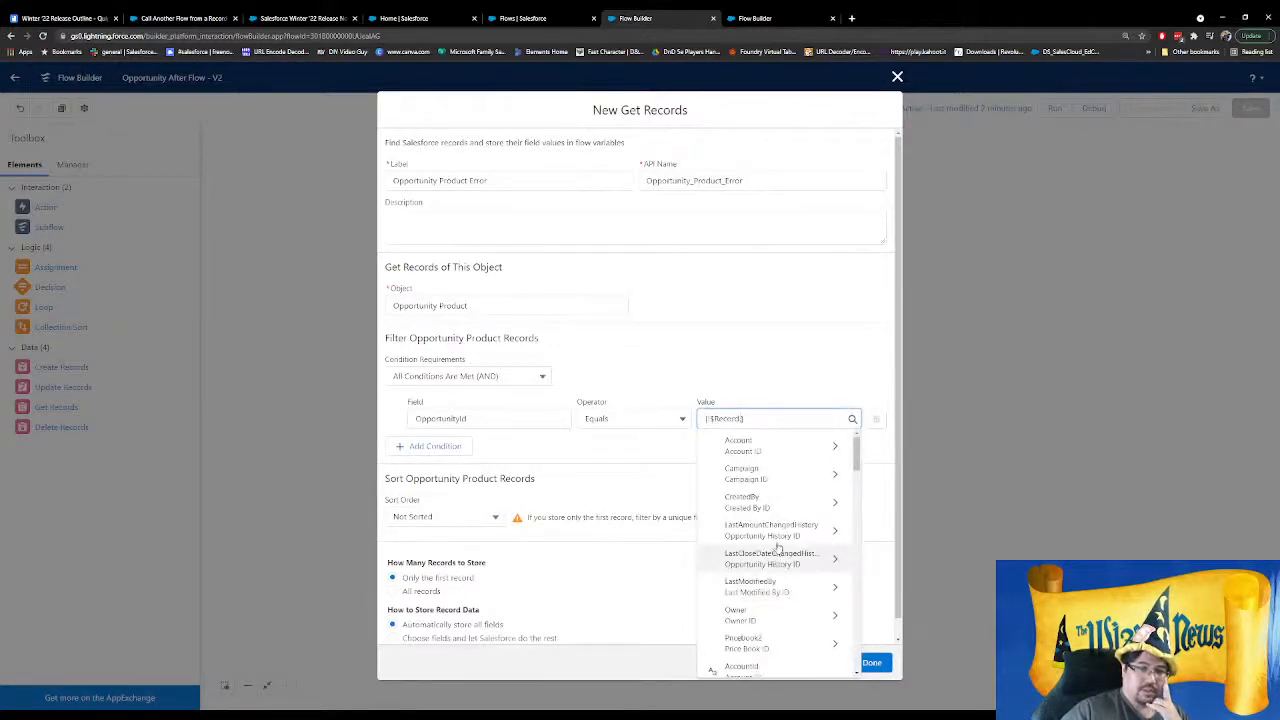
Look through the Opportunity fields under $Record for a value to compare with OpportunityId
scroll(828, 547, down, 1)
scroll(828, 547, down, 2)
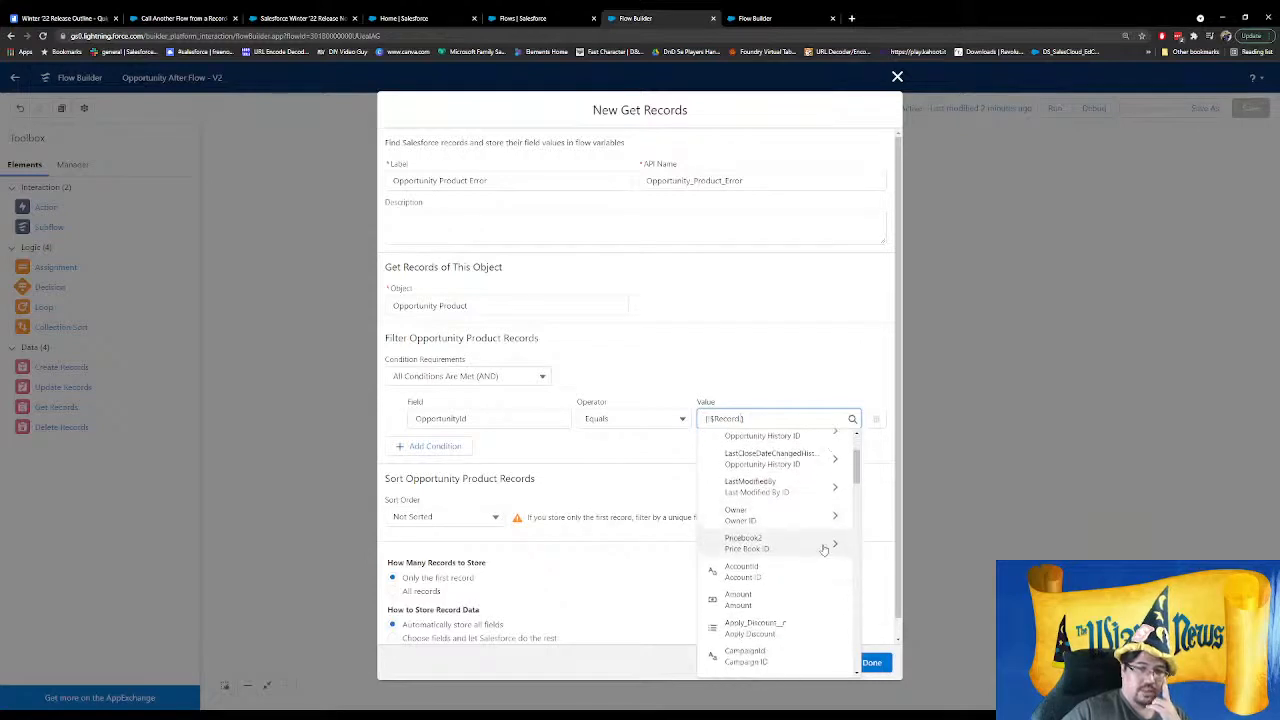
scroll(822, 550, down, 2)
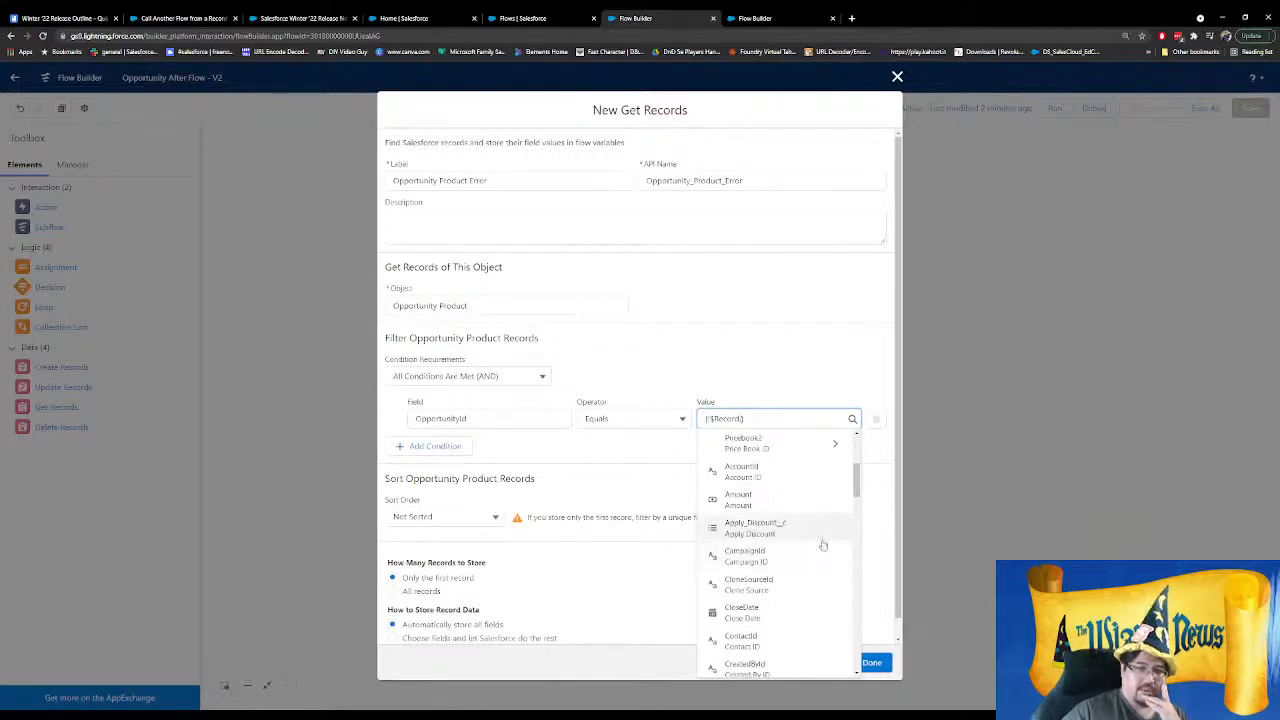
scroll(820, 544, down, 2)
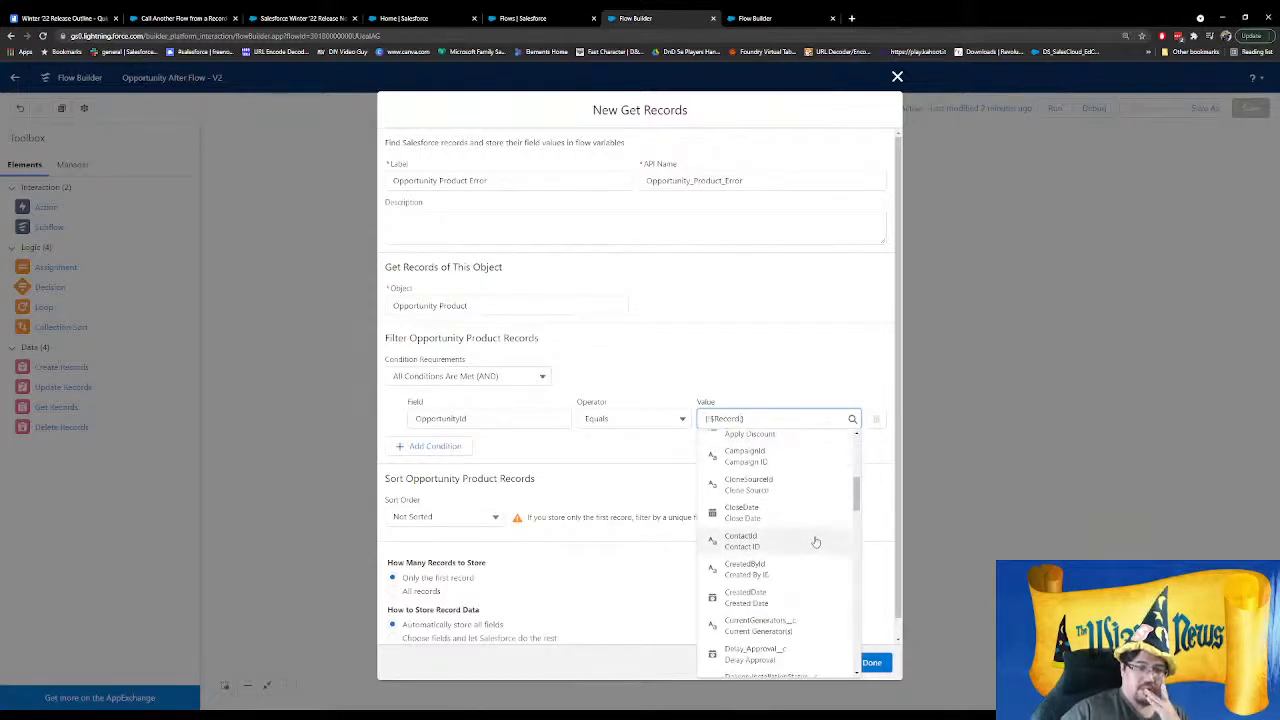
scroll(816, 542, down, 8)
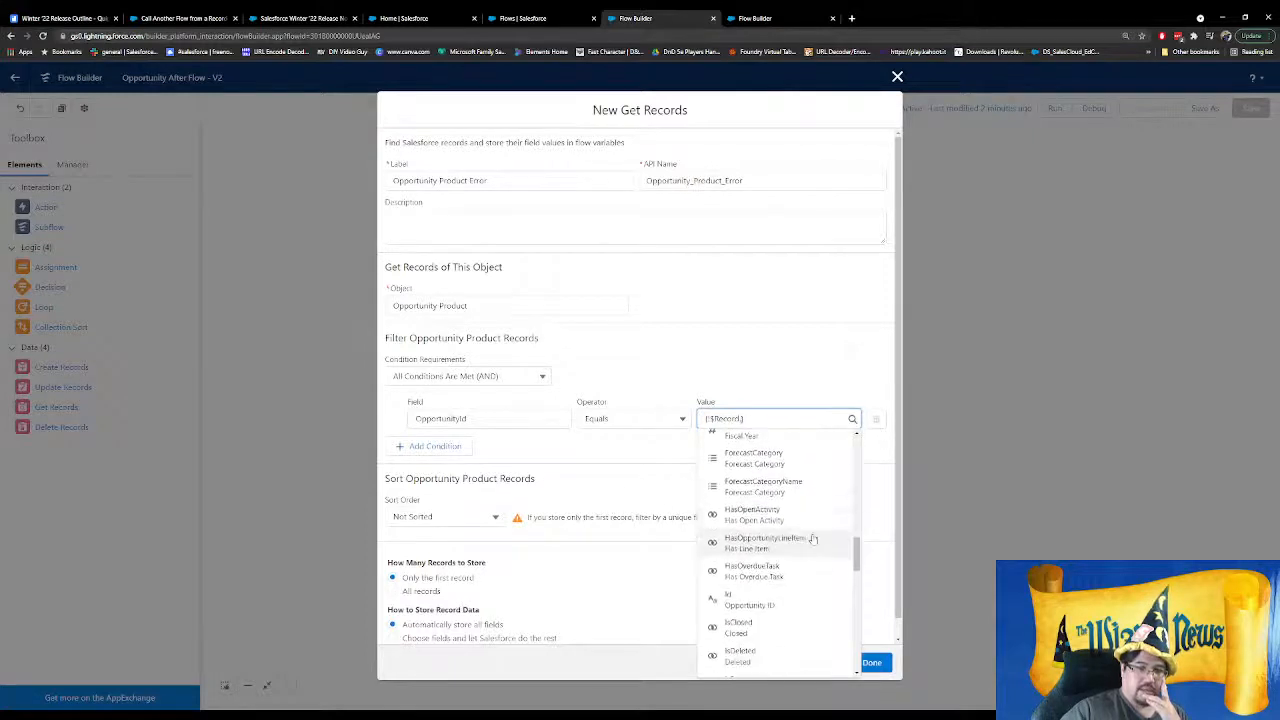
scroll(813, 540, down, 2)
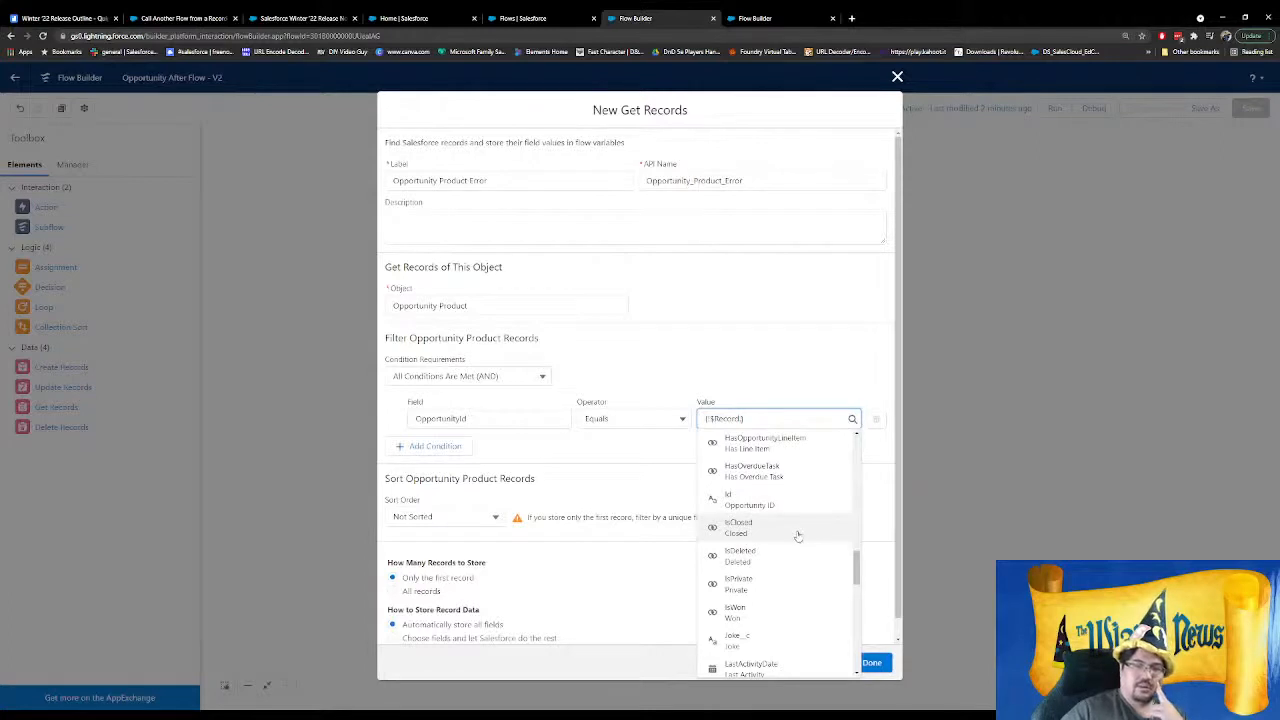
scroll(795, 537, down, 7)
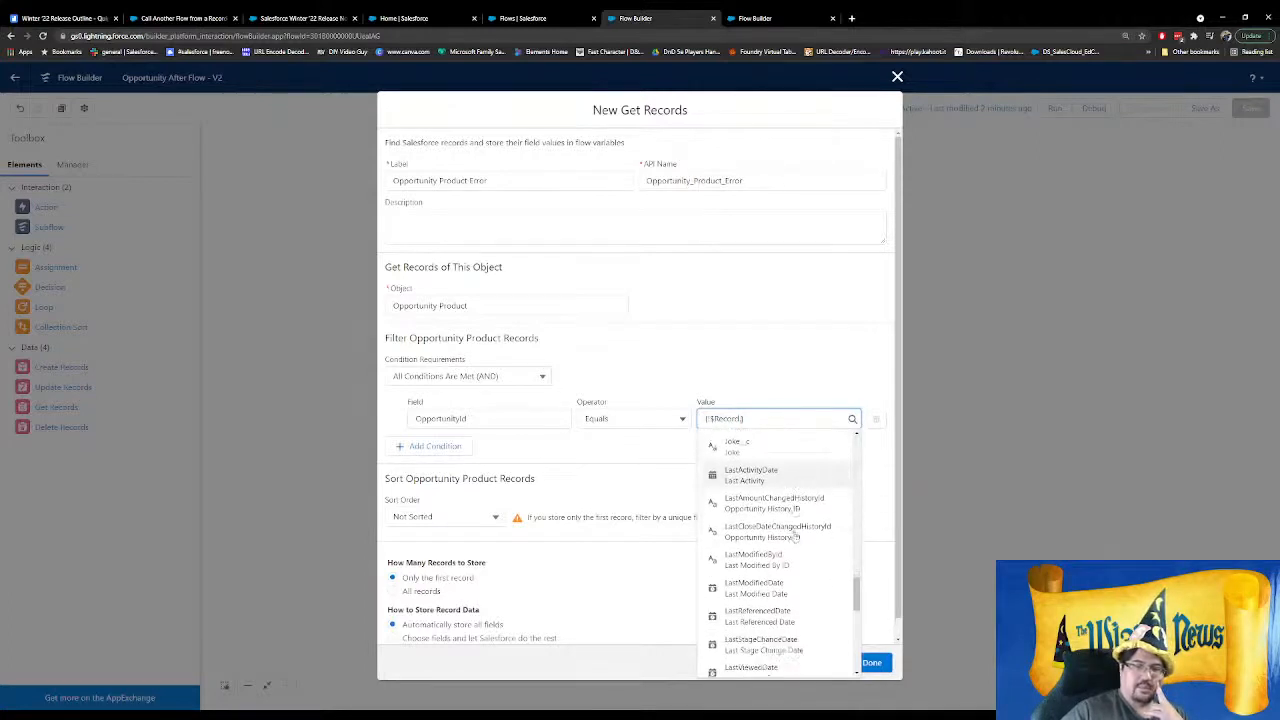
scroll(795, 537, down, 3)
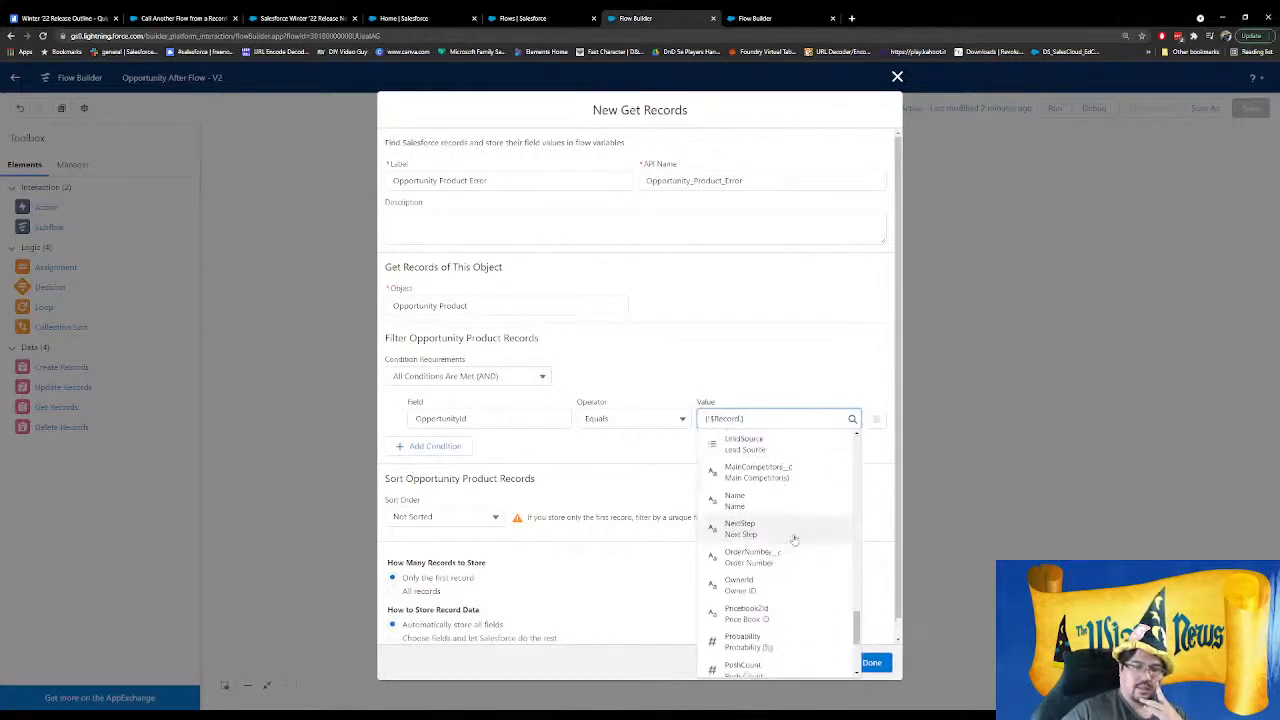
scroll(793, 540, down, 3)
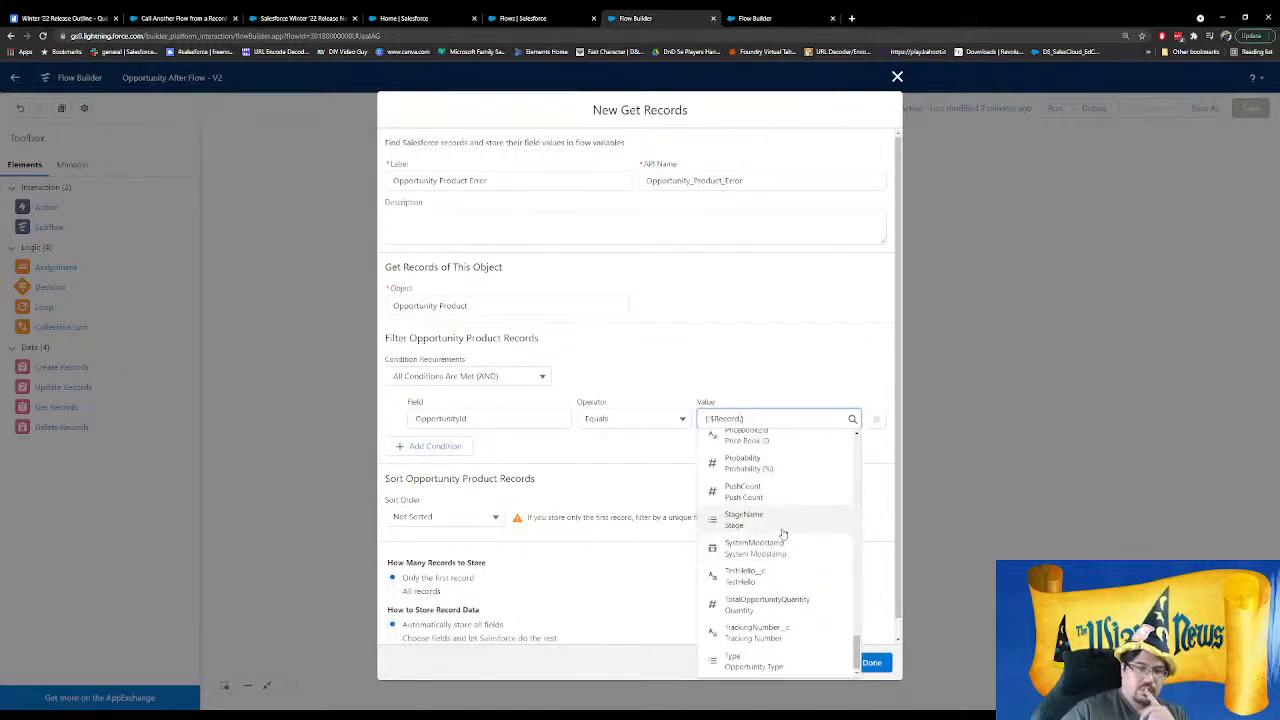
scroll(783, 534, up, 10)
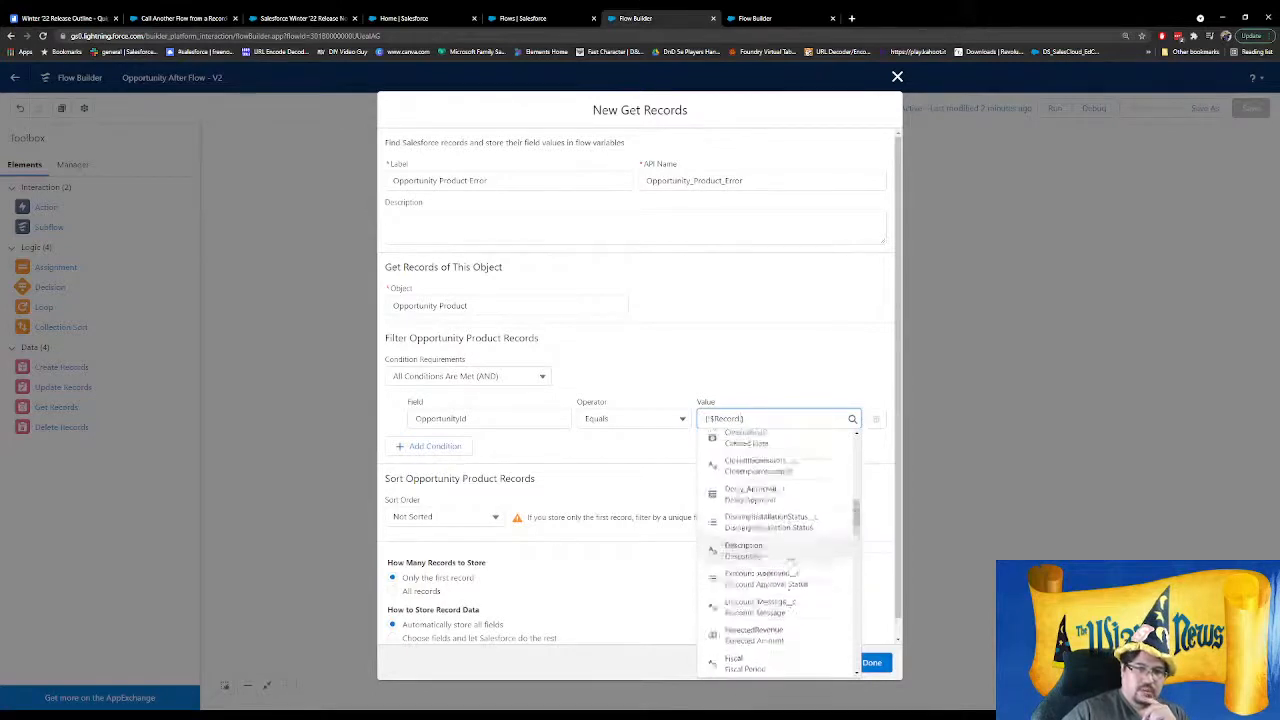
scroll(790, 550, up, 5)
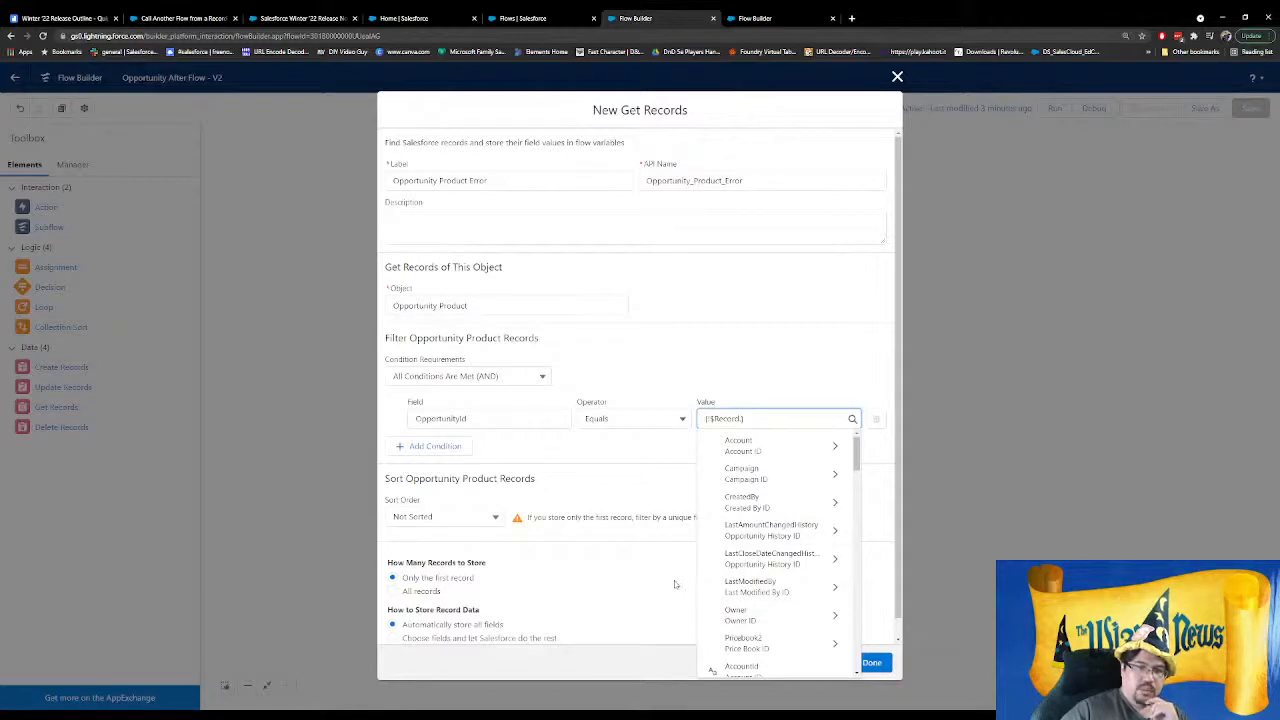
Set the OpportunityId condition's value to the campaign's parent ID, {!$Record.Campaign.Parent.Id}
click(825, 481)
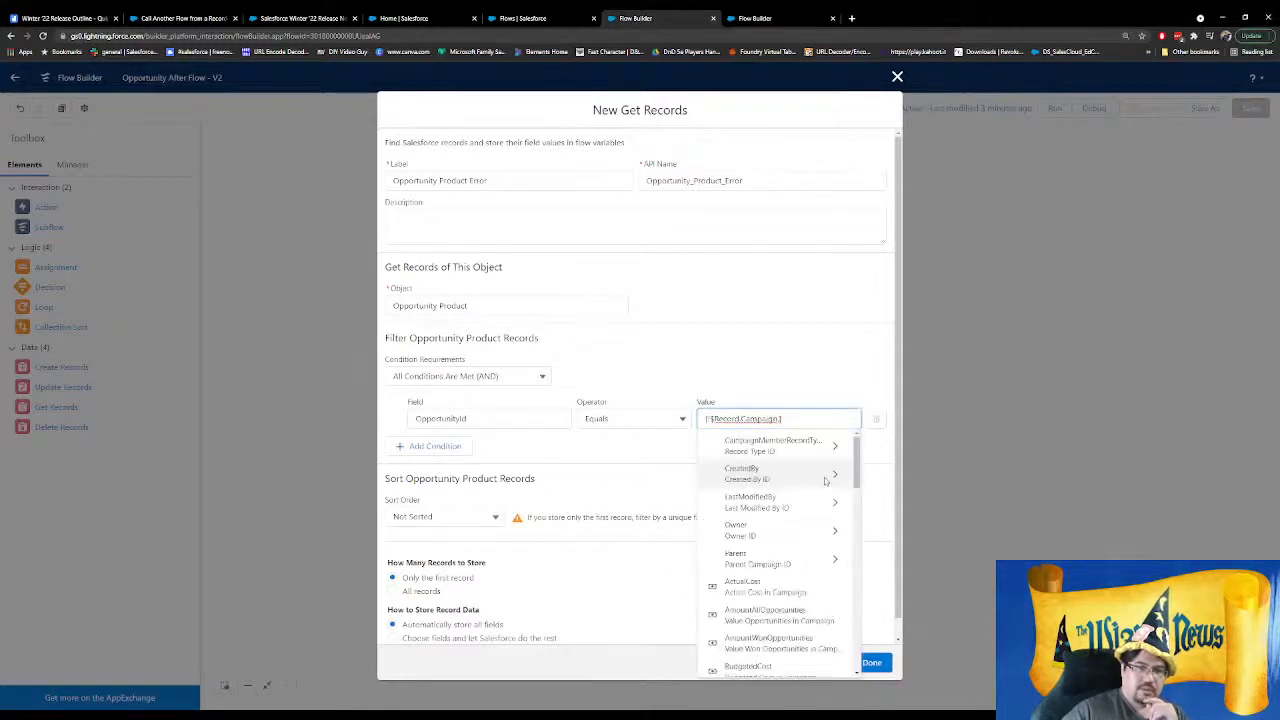
click(787, 563)
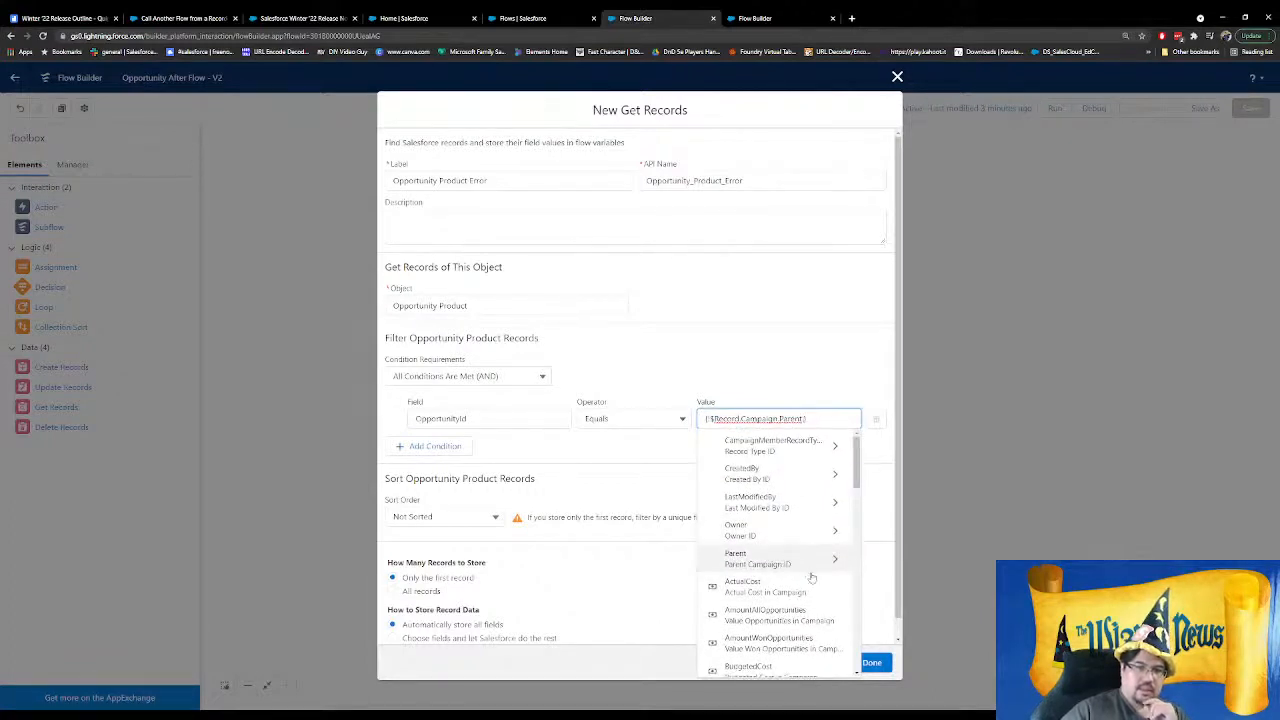
scroll(778, 568, down, 5)
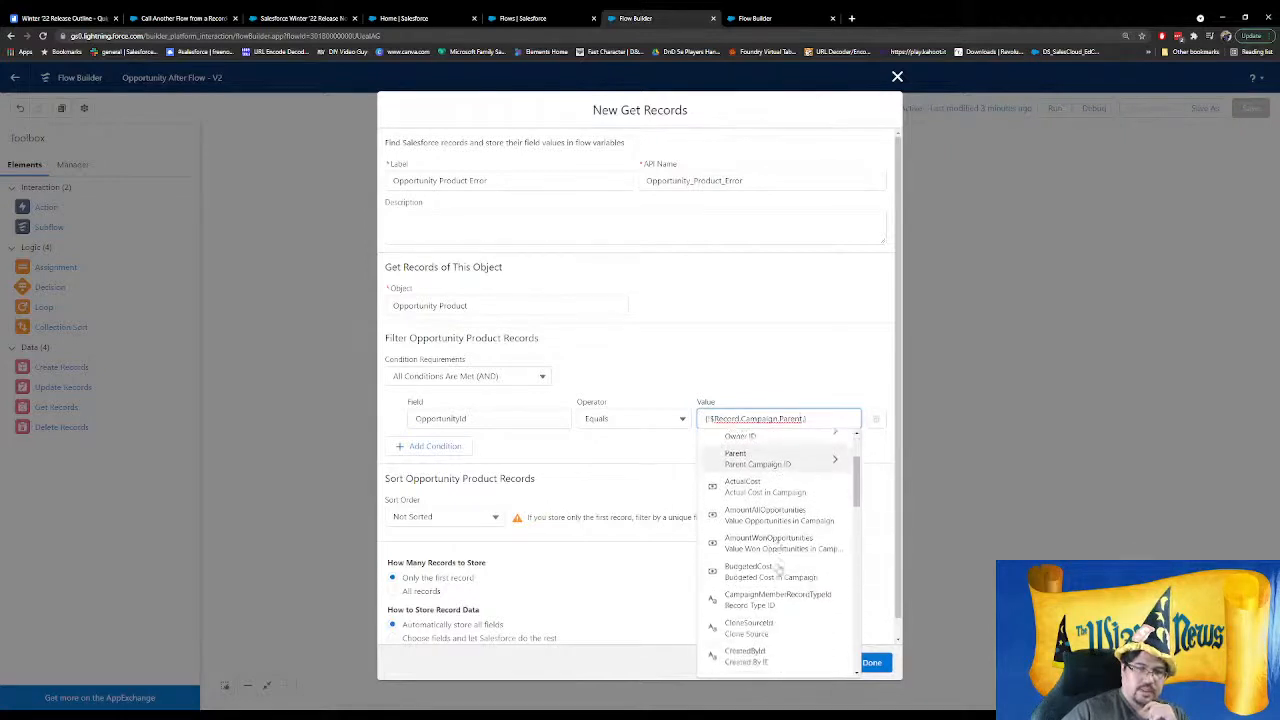
click(777, 574)
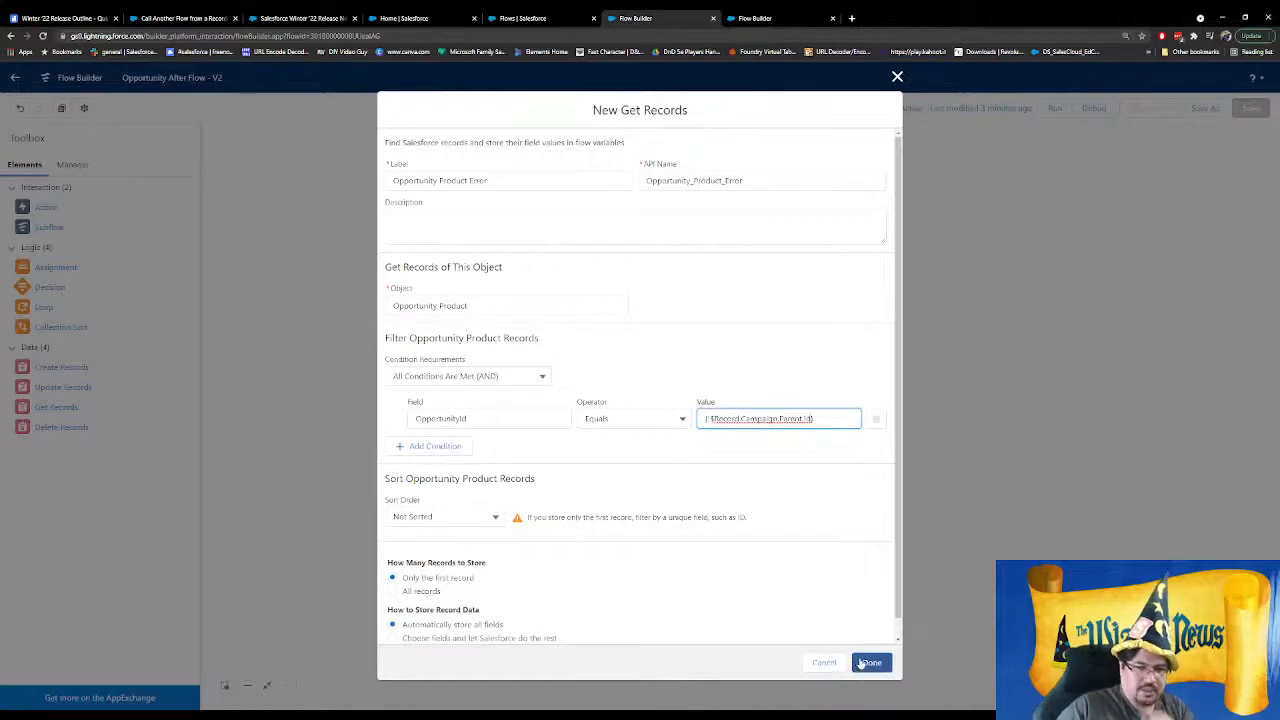
Save the element, then connect the Decision's No Stage Change outcome to Opportunity Products, followed by Opportunity Product Error beside it
click(871, 663)
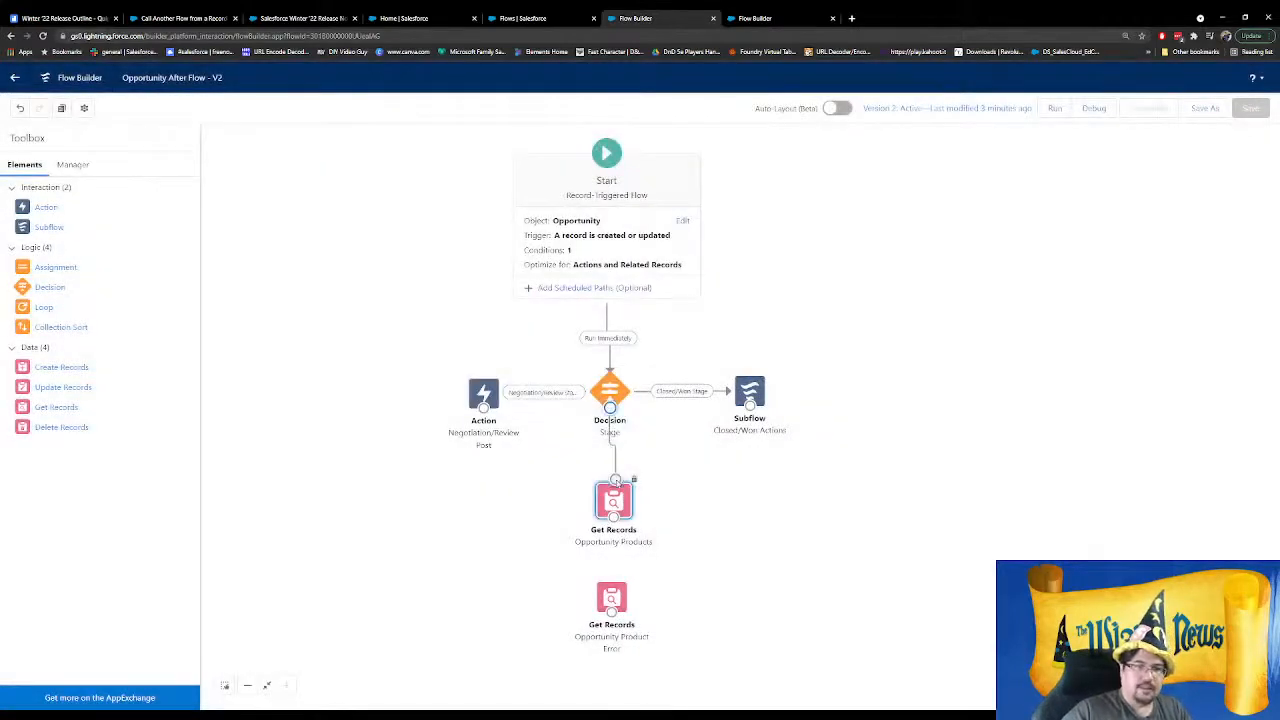
drag(609, 409, 734, 509)
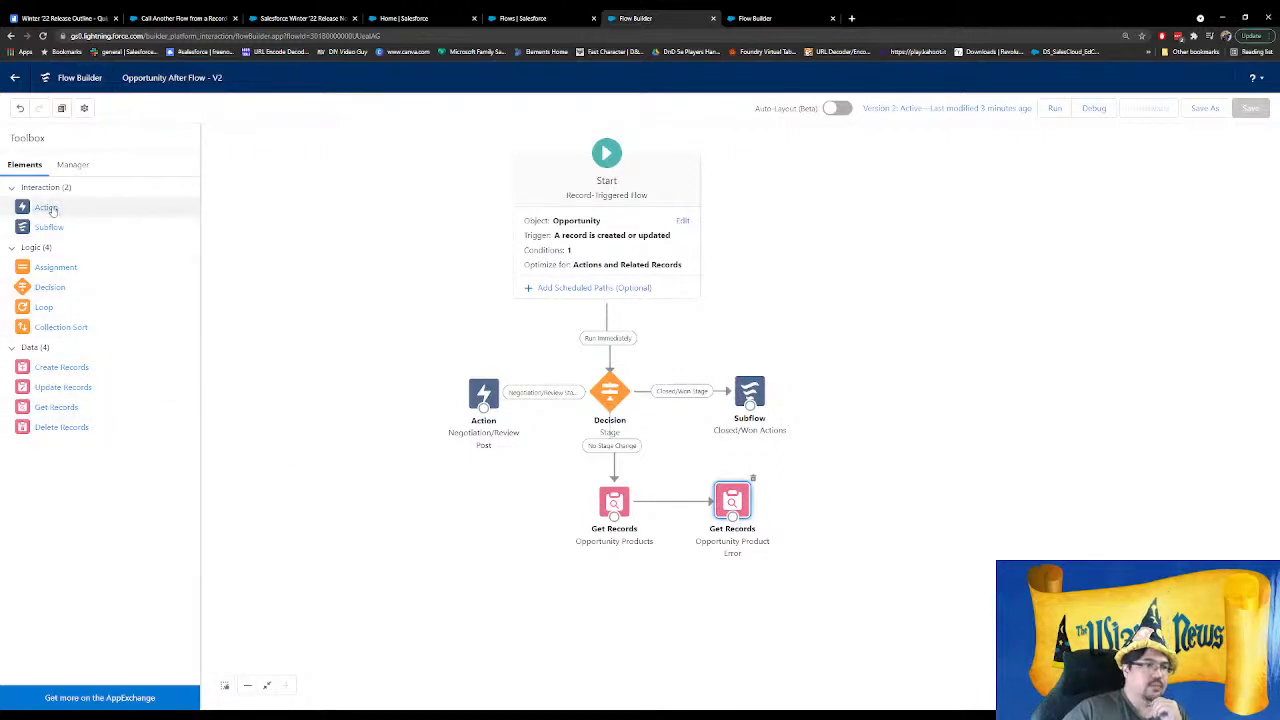
Try to add an Action element beside Opportunity Product Error, searching the available actions for "roll"
drag(45, 207, 851, 514)
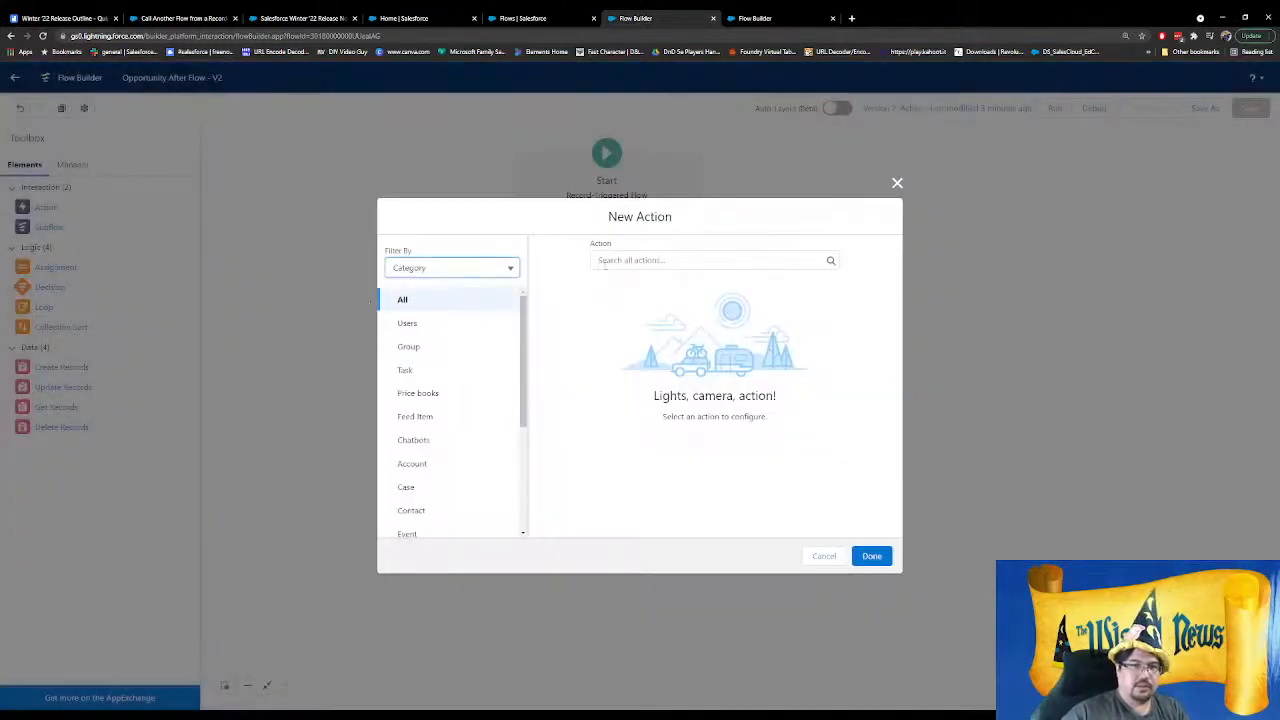
click(611, 260)
text(roll)
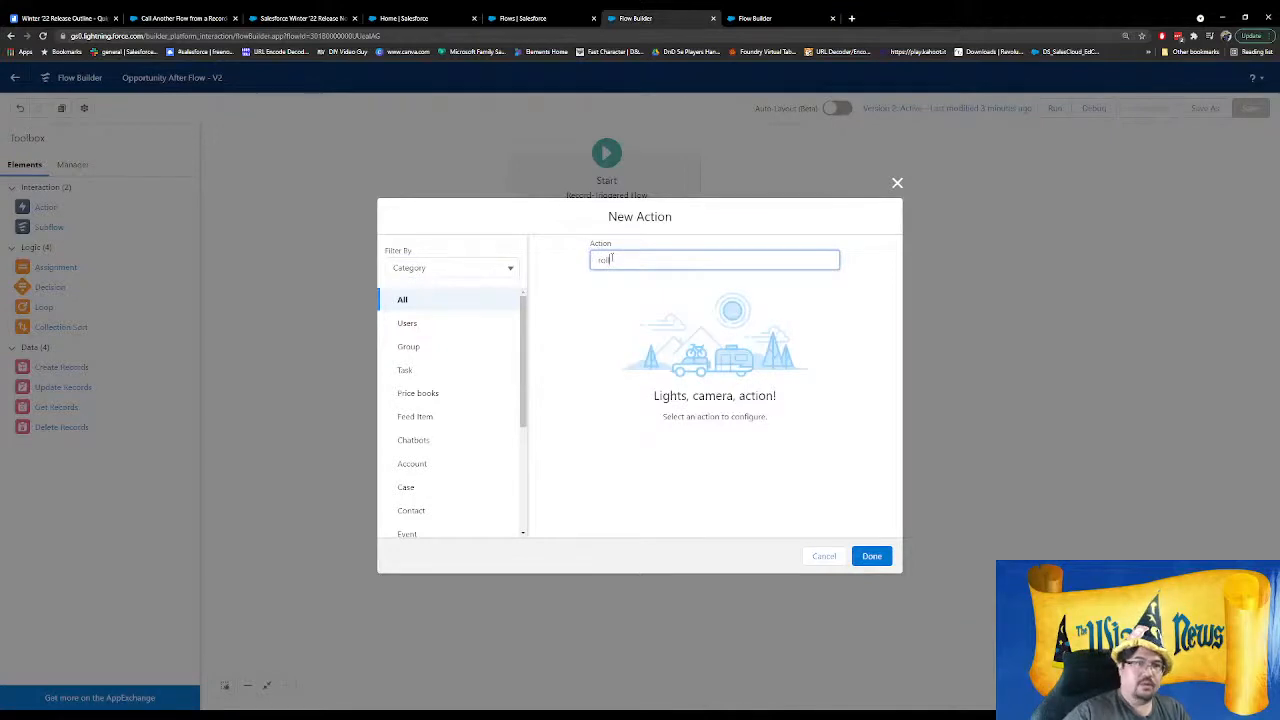
Close the subflow release note and read "Roll Back Pending Record Changes When a Flow Element Fails at Run Time" from the Winter '22 outline
click(180, 24)
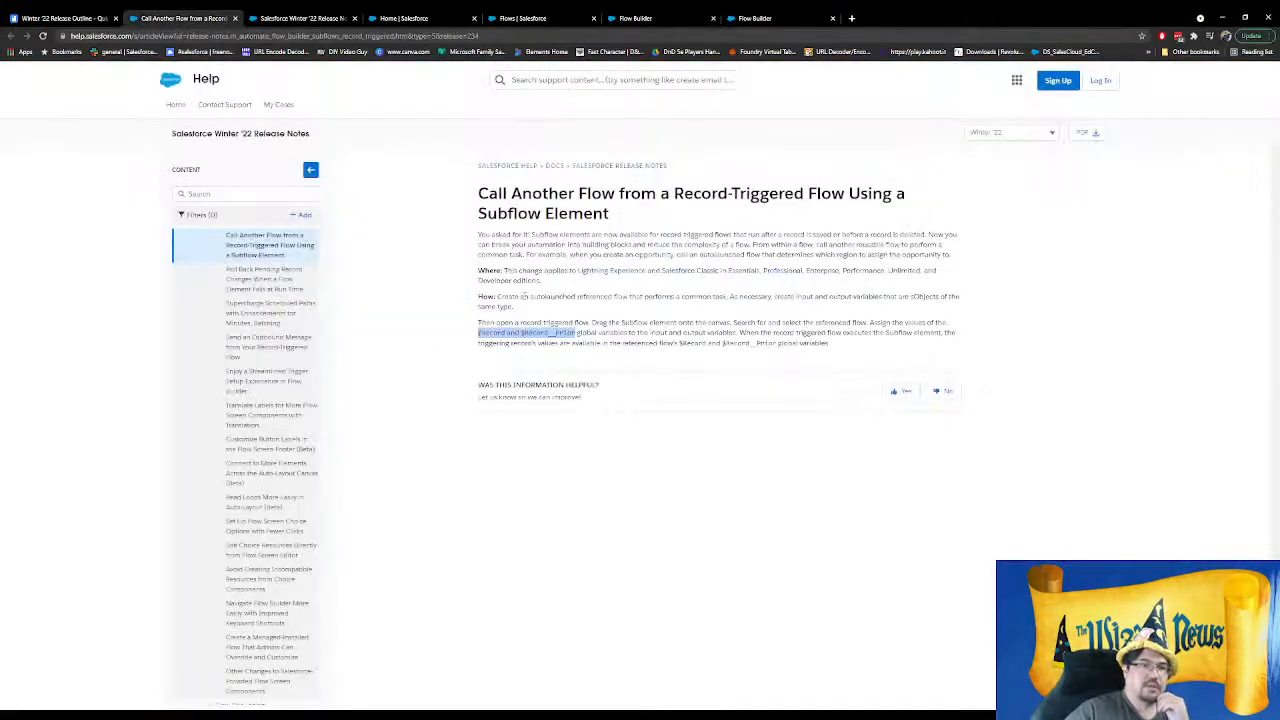
click(235, 19)
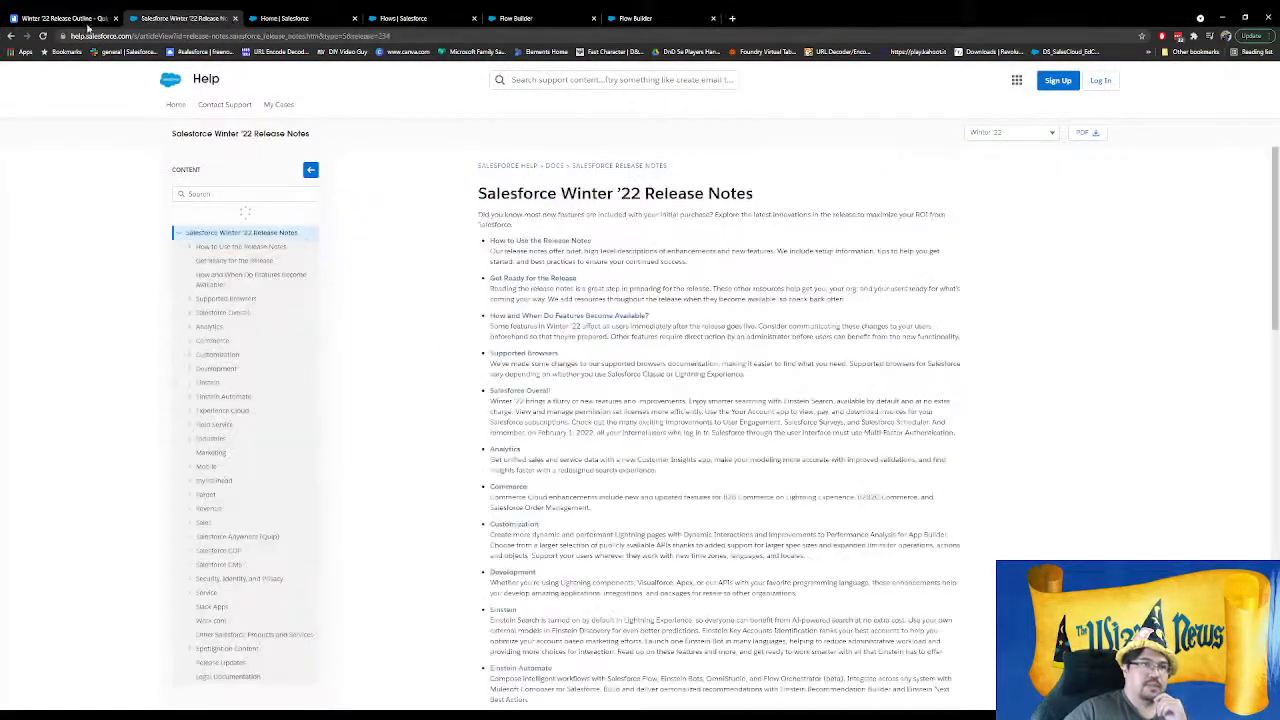
click(62, 19)
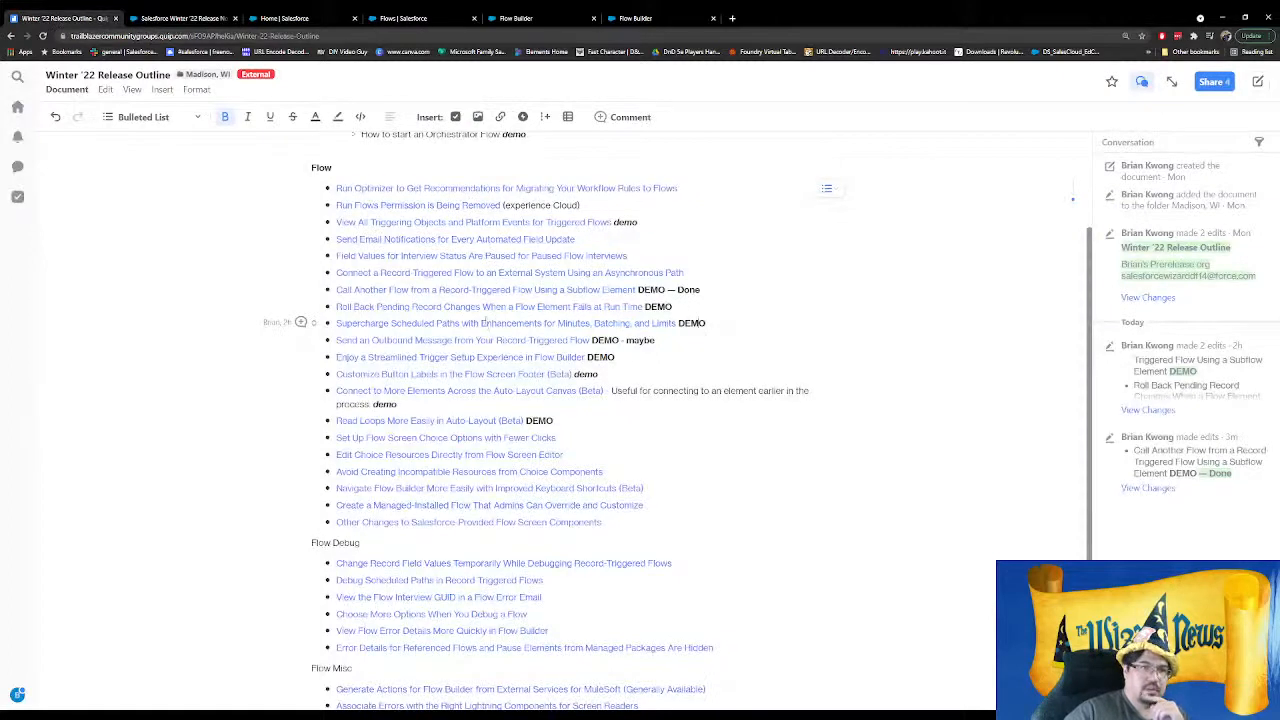
click(488, 308)
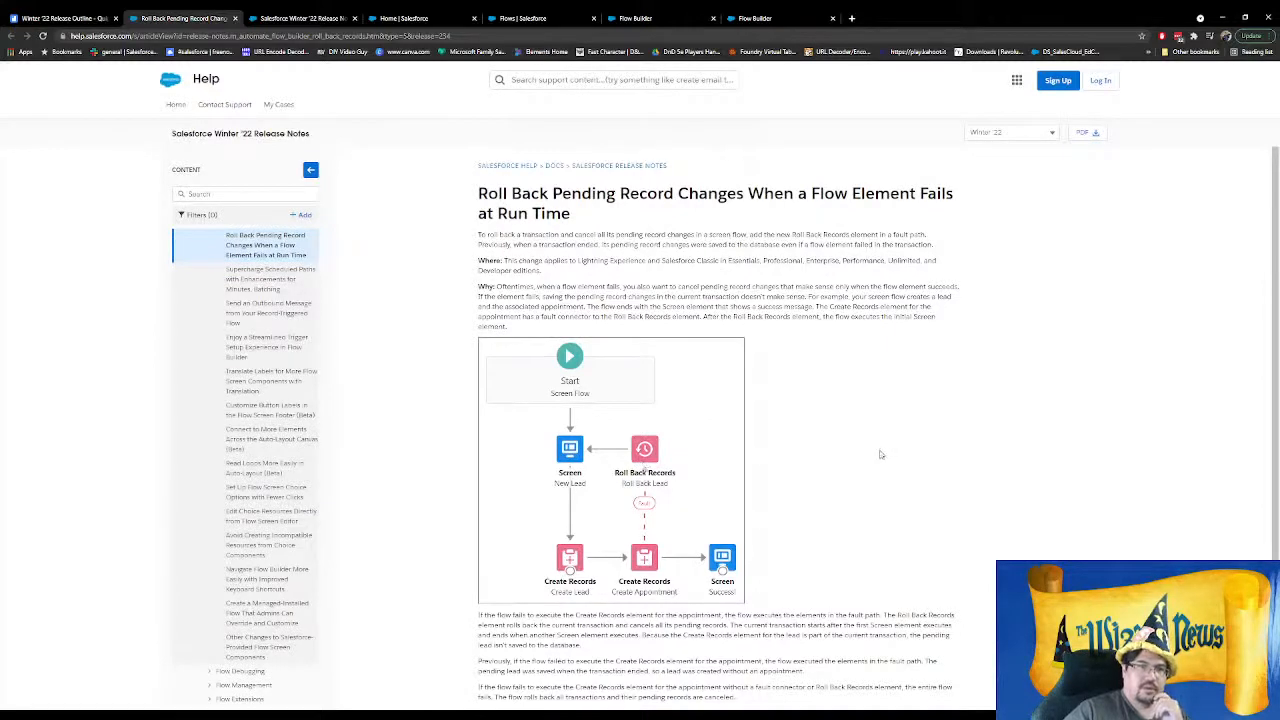
scroll(880, 454, down, 1)
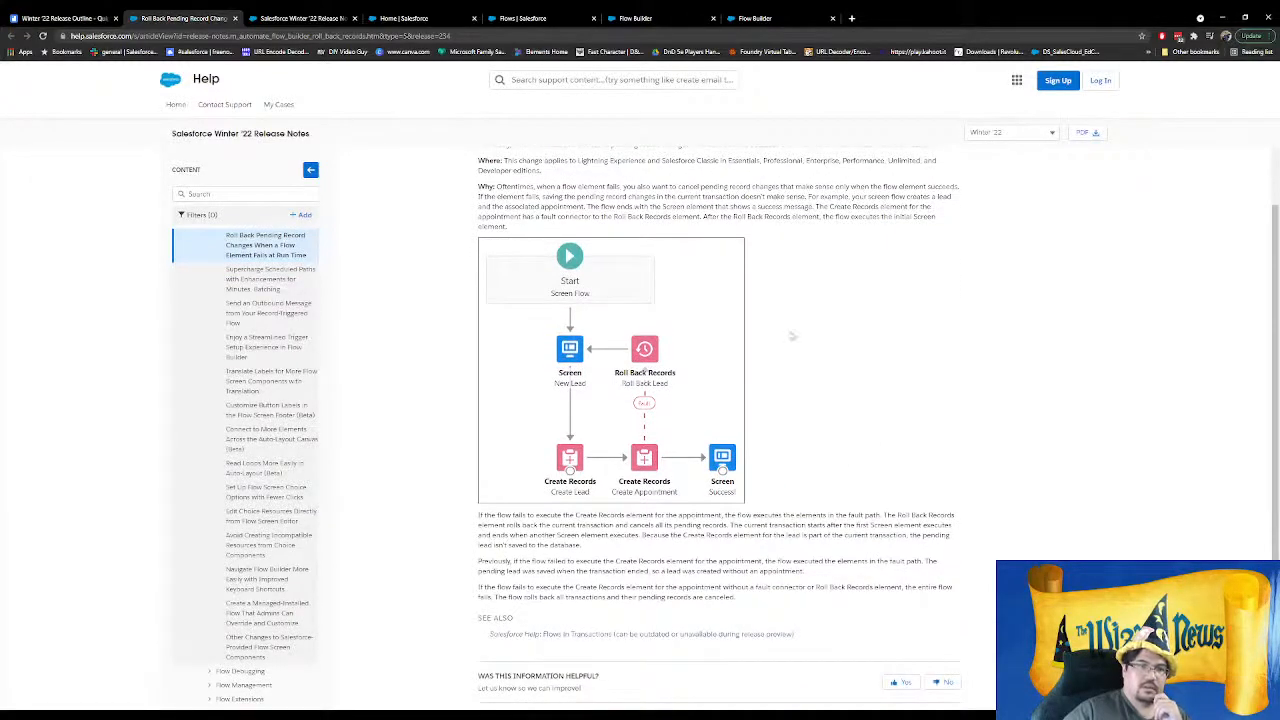
Return to the Opportunity After Flow and discard the unfinished Action element
click(757, 18)
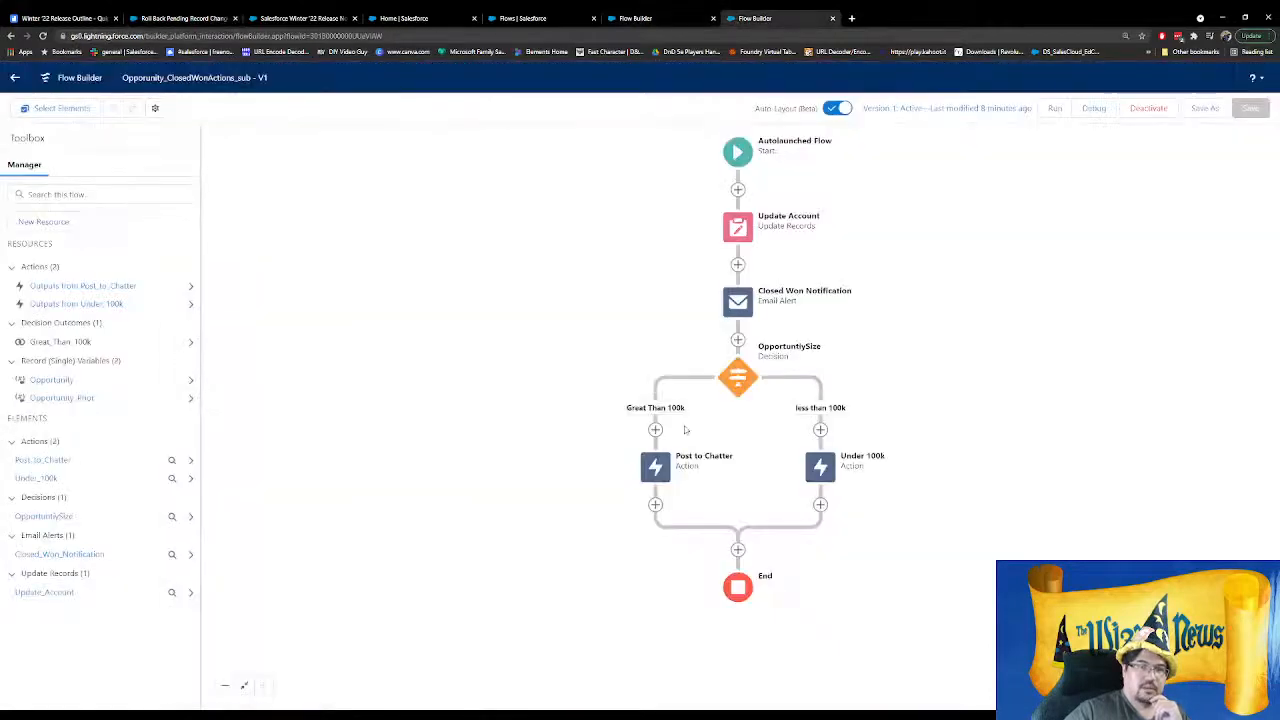
click(604, 20)
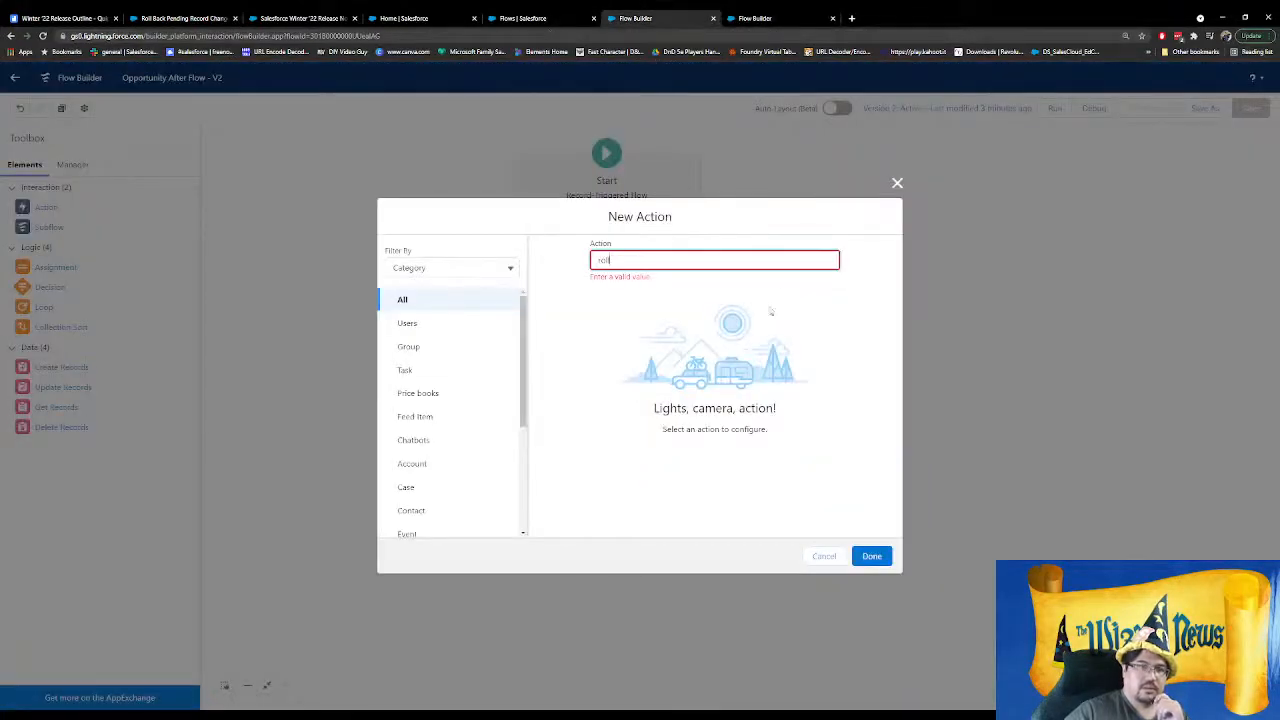
key(Escape)
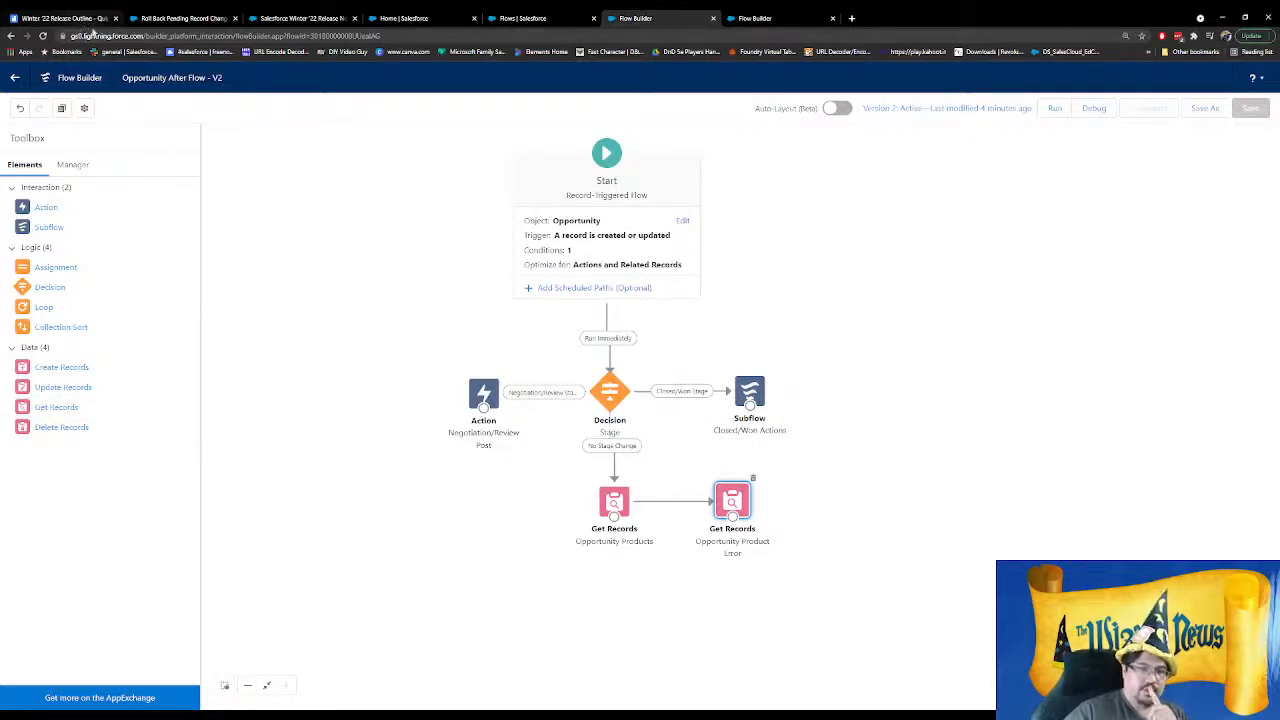
Delete the Opportunity Product Error Get Records element from the flow
click(614, 500)
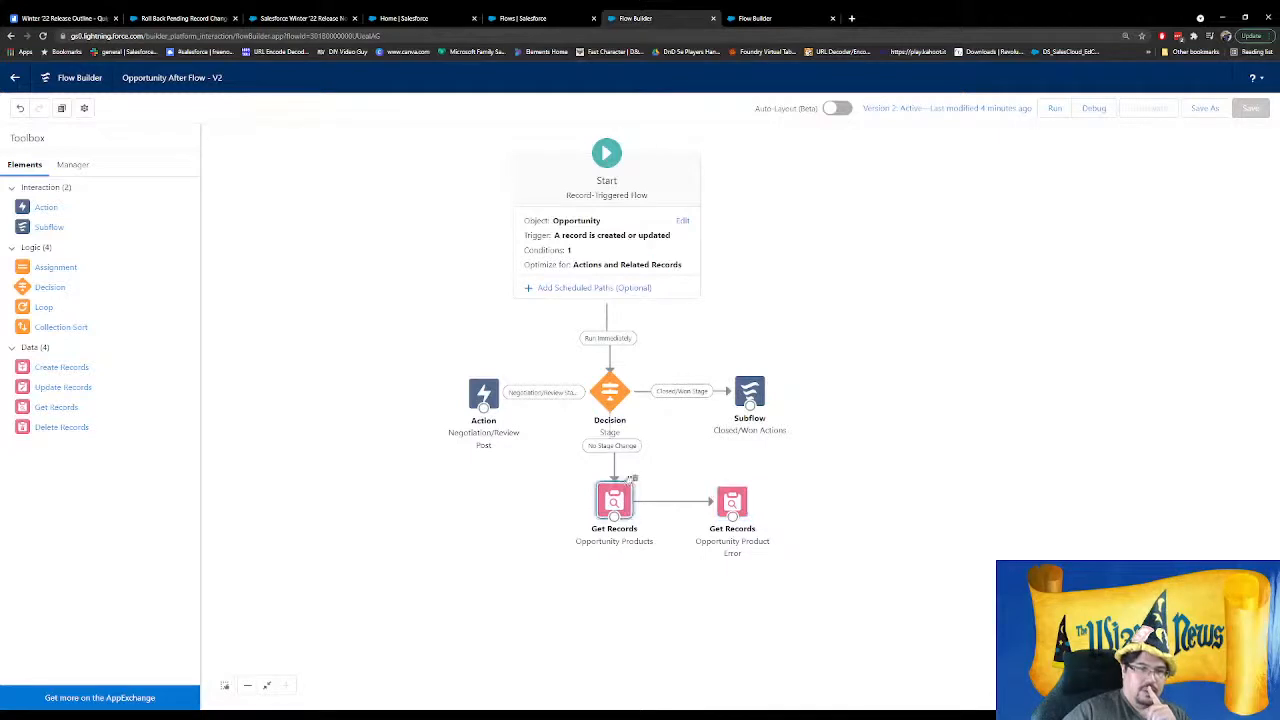
click(734, 495)
key(Delete)
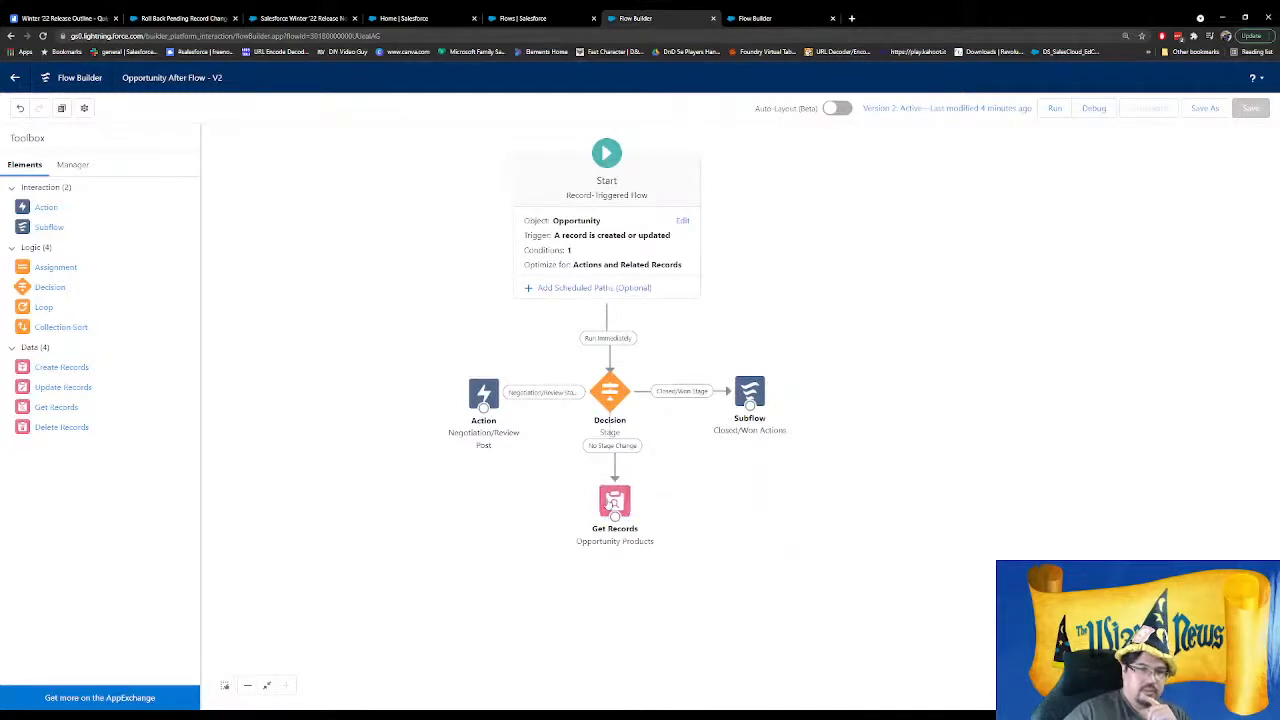
Delete the Opportunity Products Get Records element, then close the Opportunity After Flow and the Opporunity_ClosedWonActions_sub flow
click(622, 495)
key(Delete)
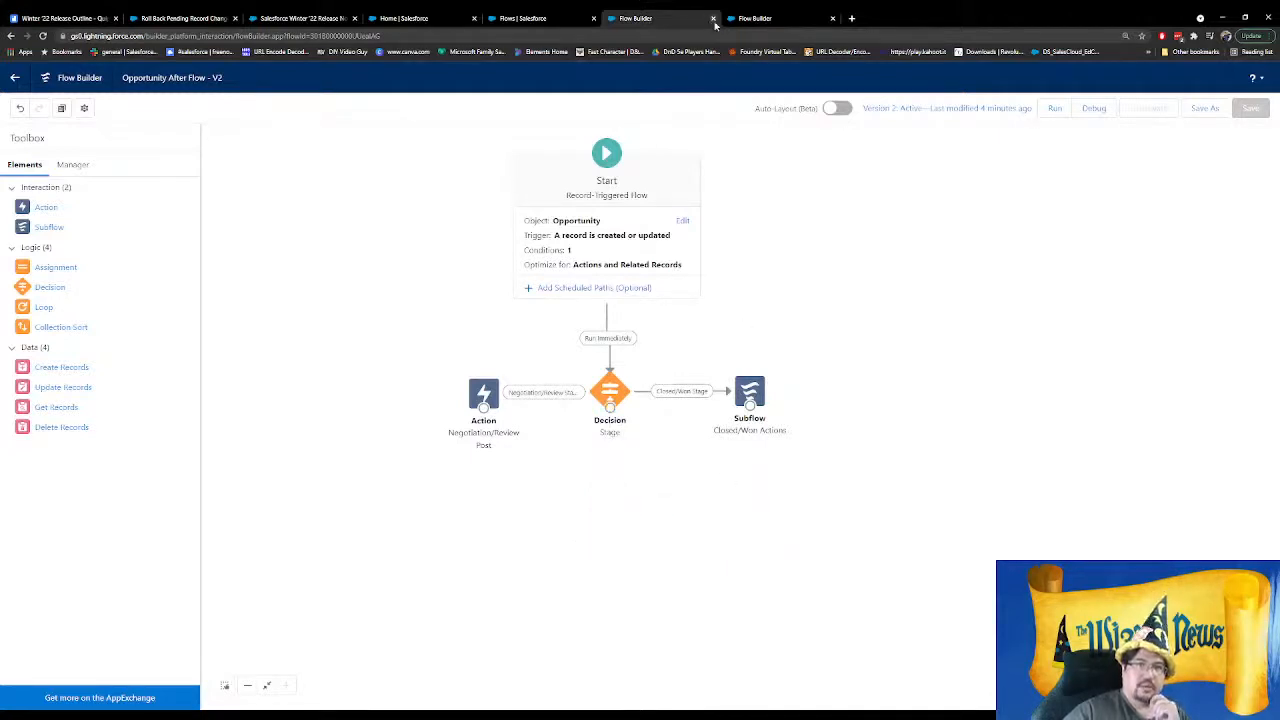
click(713, 18)
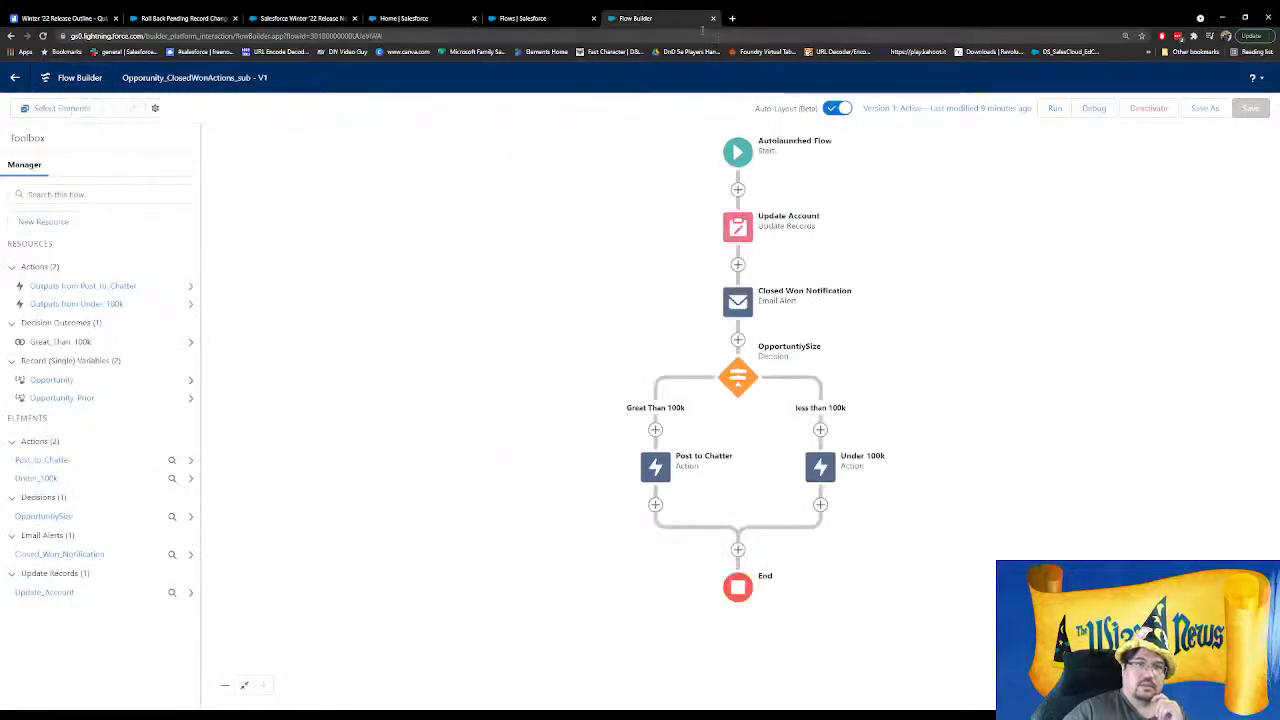
click(711, 19)
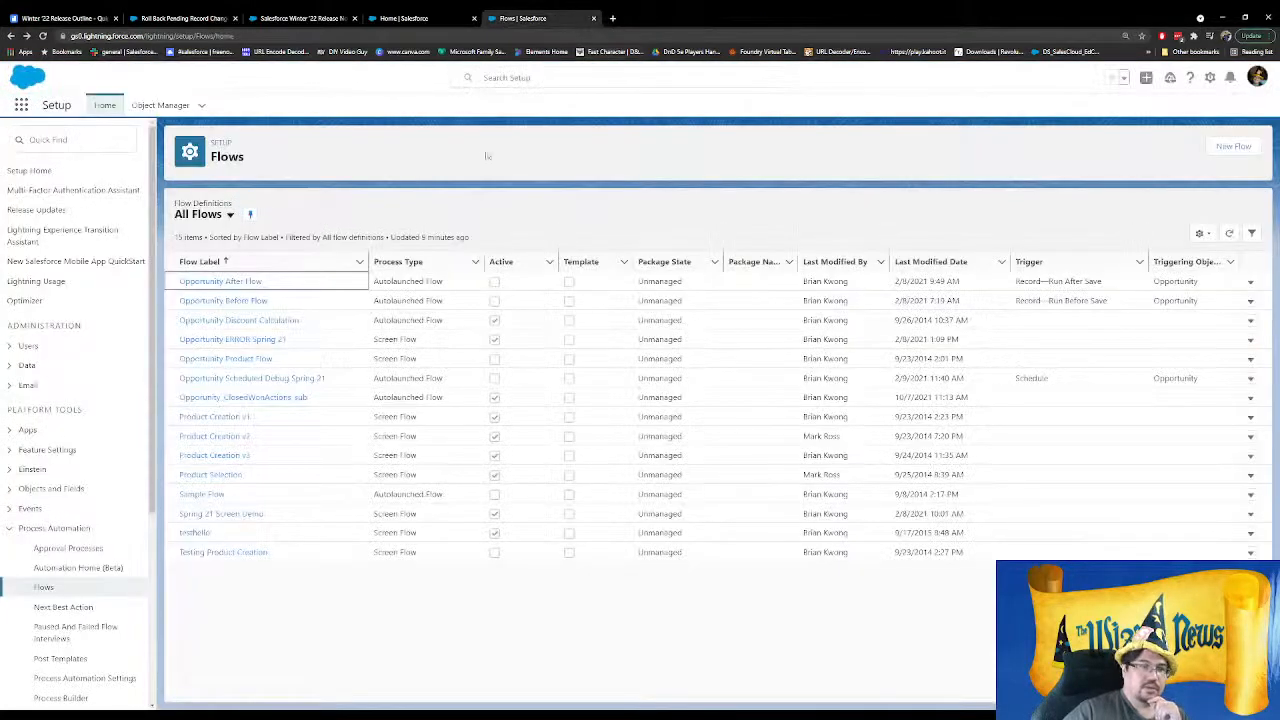
Create a new Screen Flow using the auto-layout canvas
click(1235, 147)
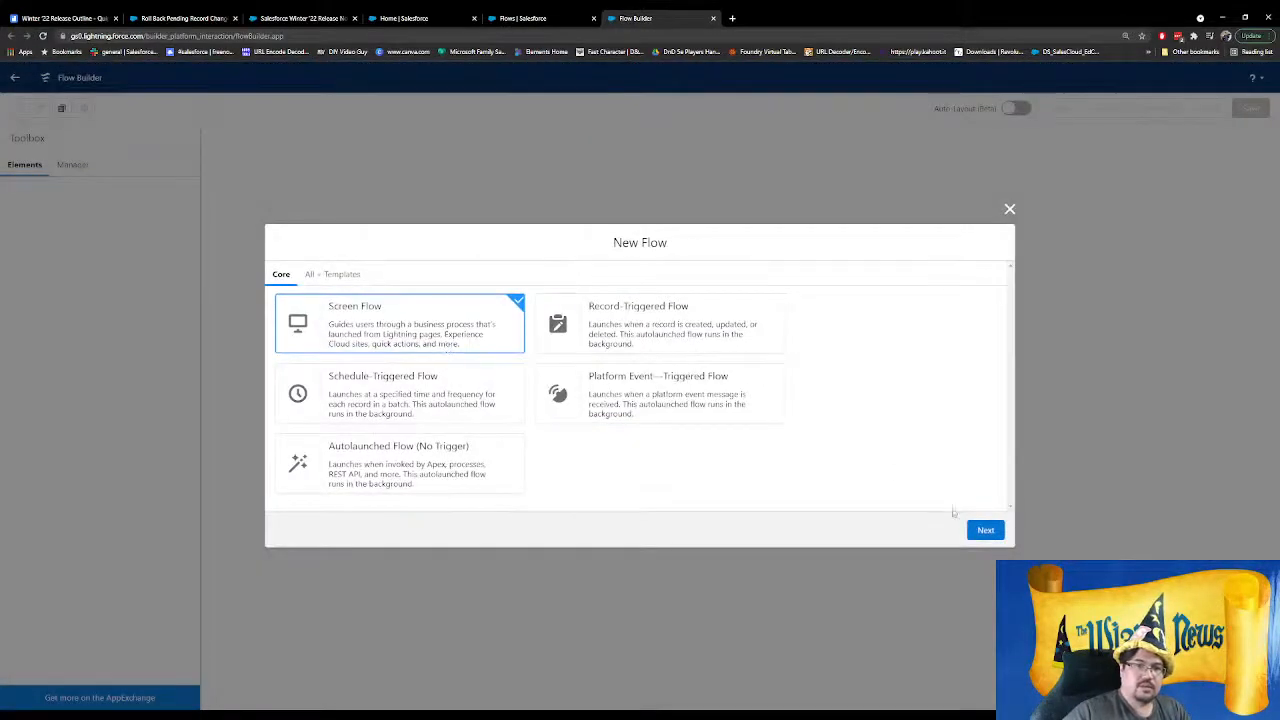
click(985, 530)
click(700, 342)
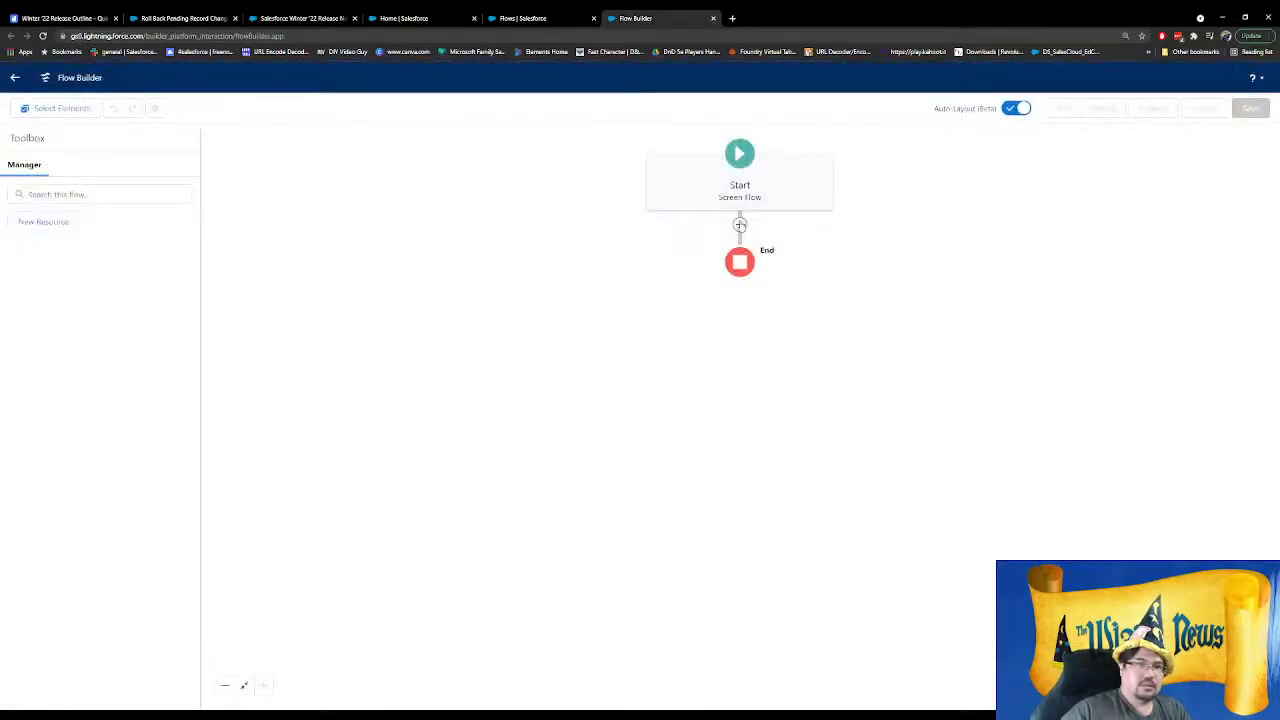
Add a Screen element after Start and label it Introduction Screen
click(739, 225)
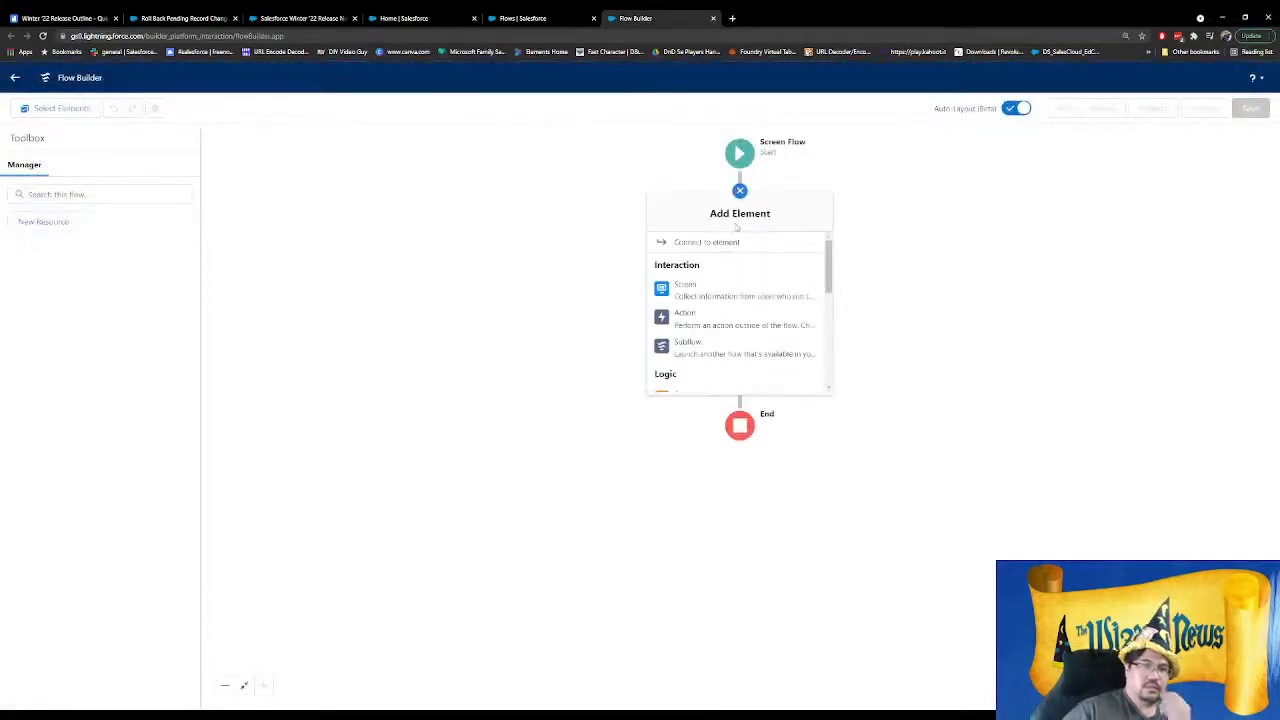
click(681, 292)
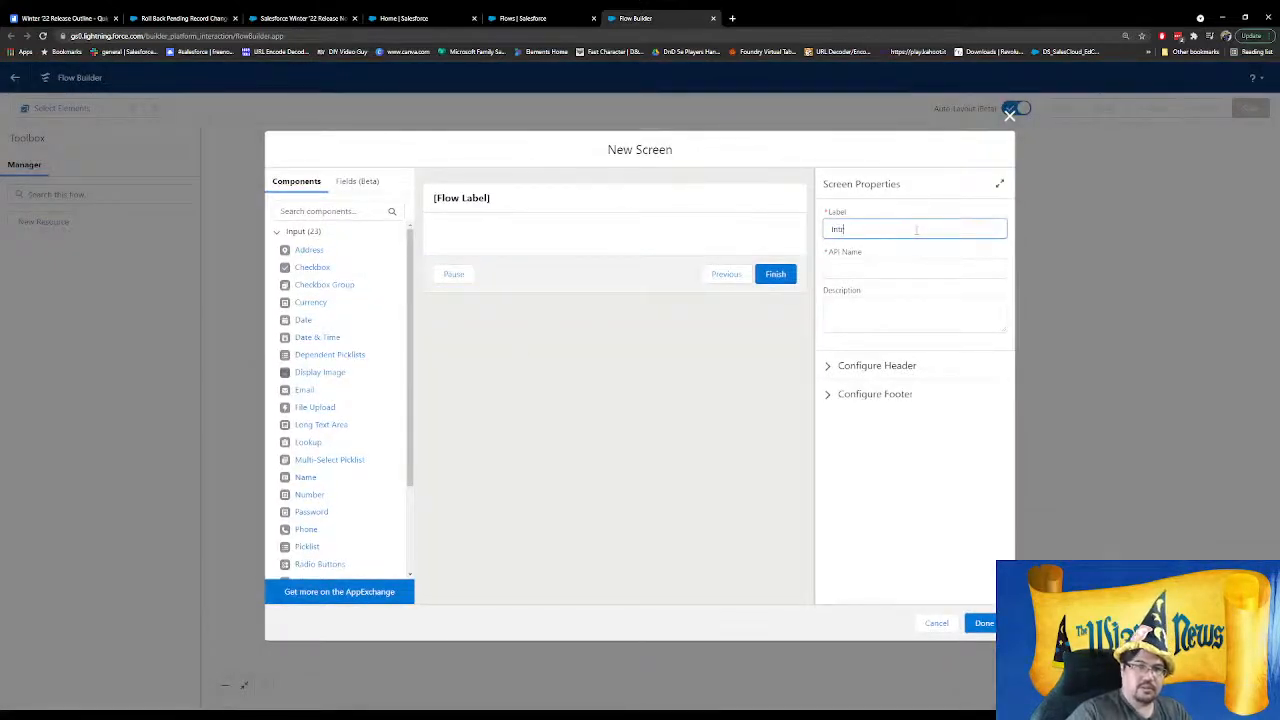
key(Tab)
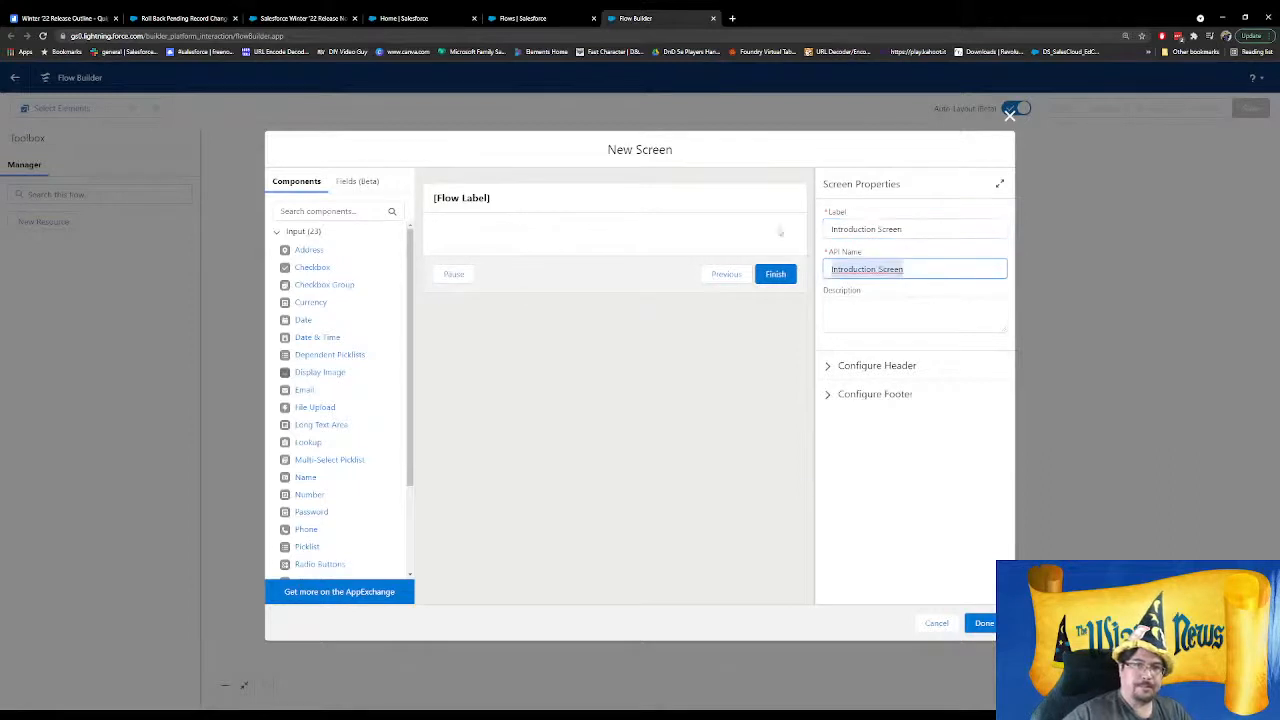
click(514, 457)
Add a Display Text component to the screen and set its API name to IntroMsg
scroll(368, 444, down, 1)
scroll(368, 444, down, 1)
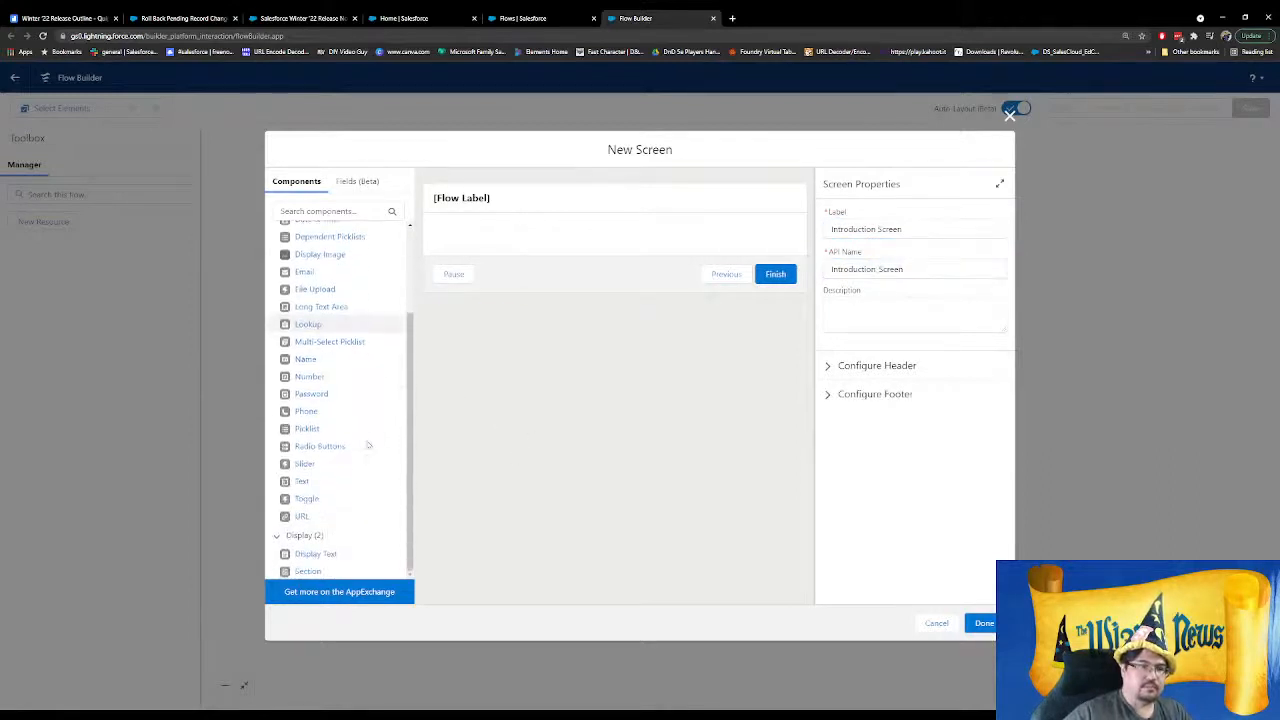
drag(315, 553, 558, 240)
click(858, 228)
text(Int)
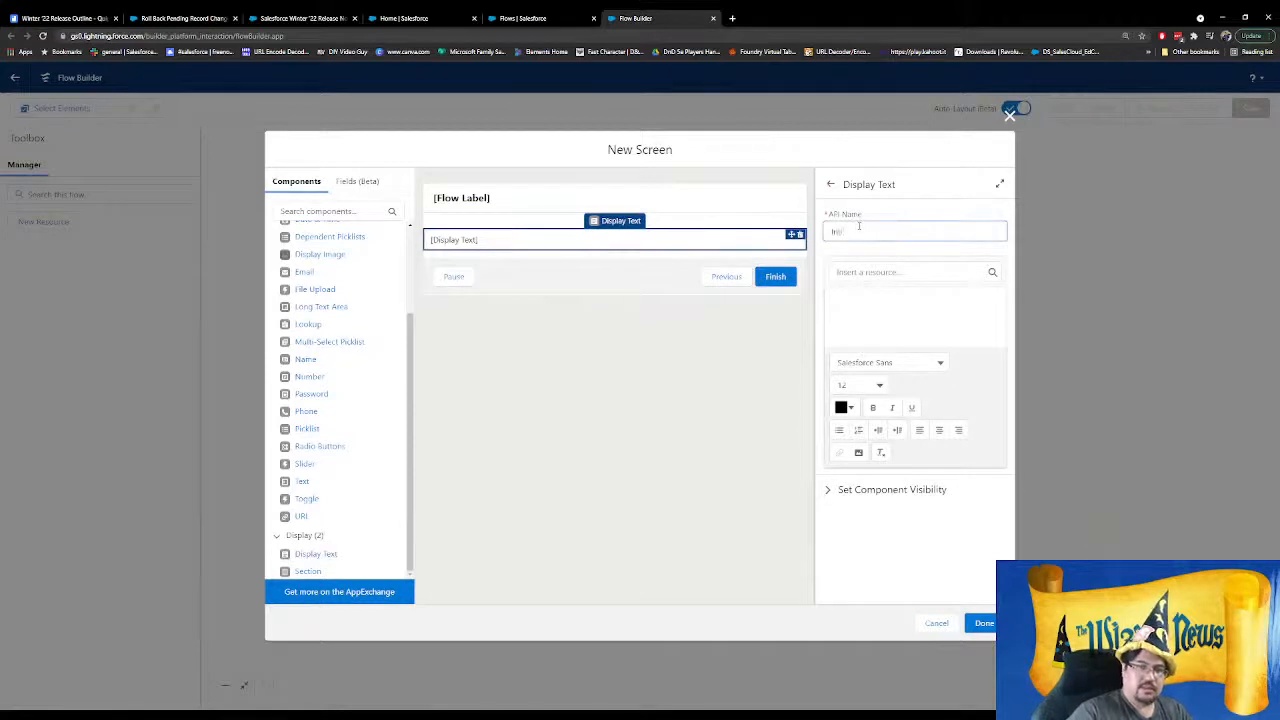
text(roMsg)
Enter "This is the first screen!" and "You'll see this when the flow is ran" as IntroMsg's text, and finish the Introduction Screen
click(888, 326)
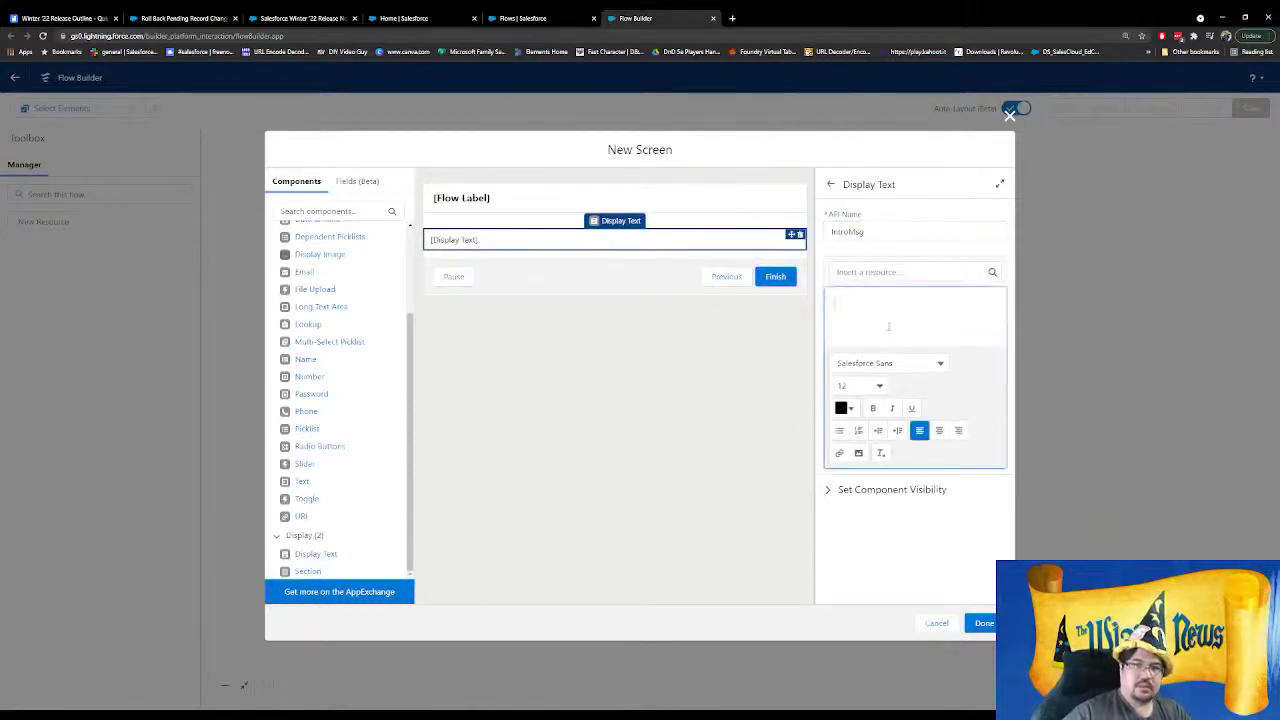
text(His is the firs)
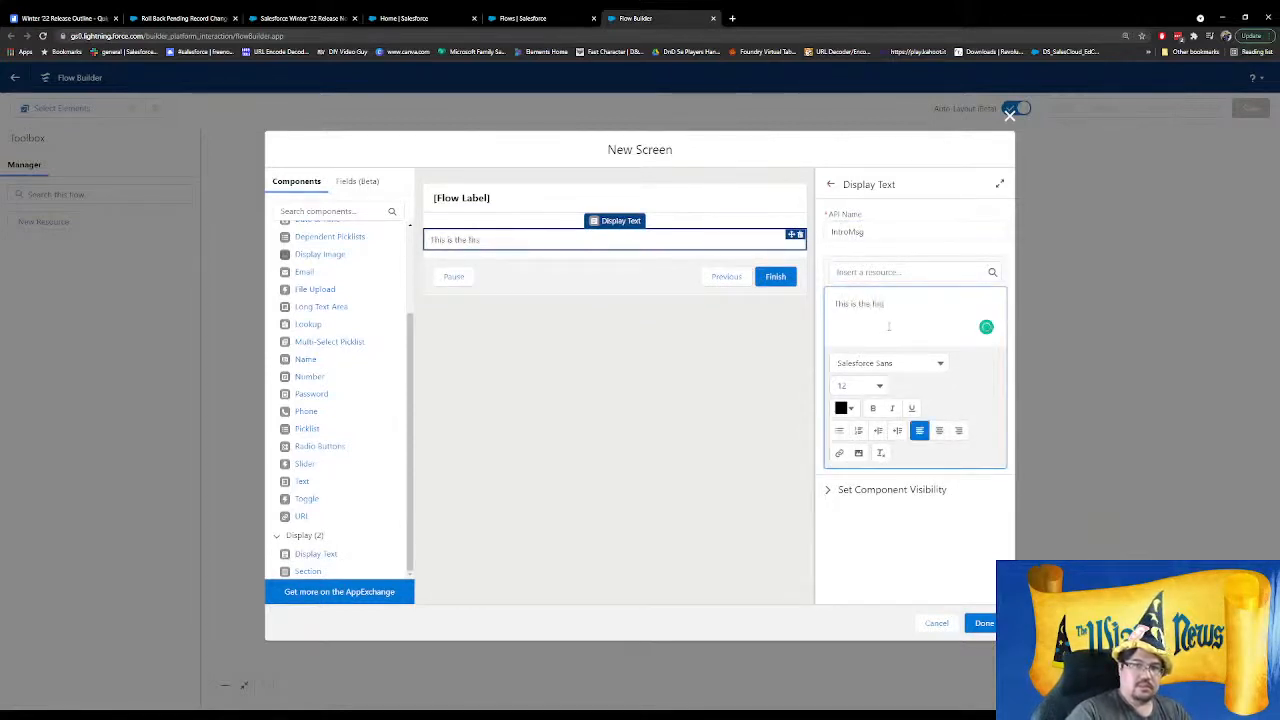
text(t screen!)
key(Return)
key(Return)
text(You'l)
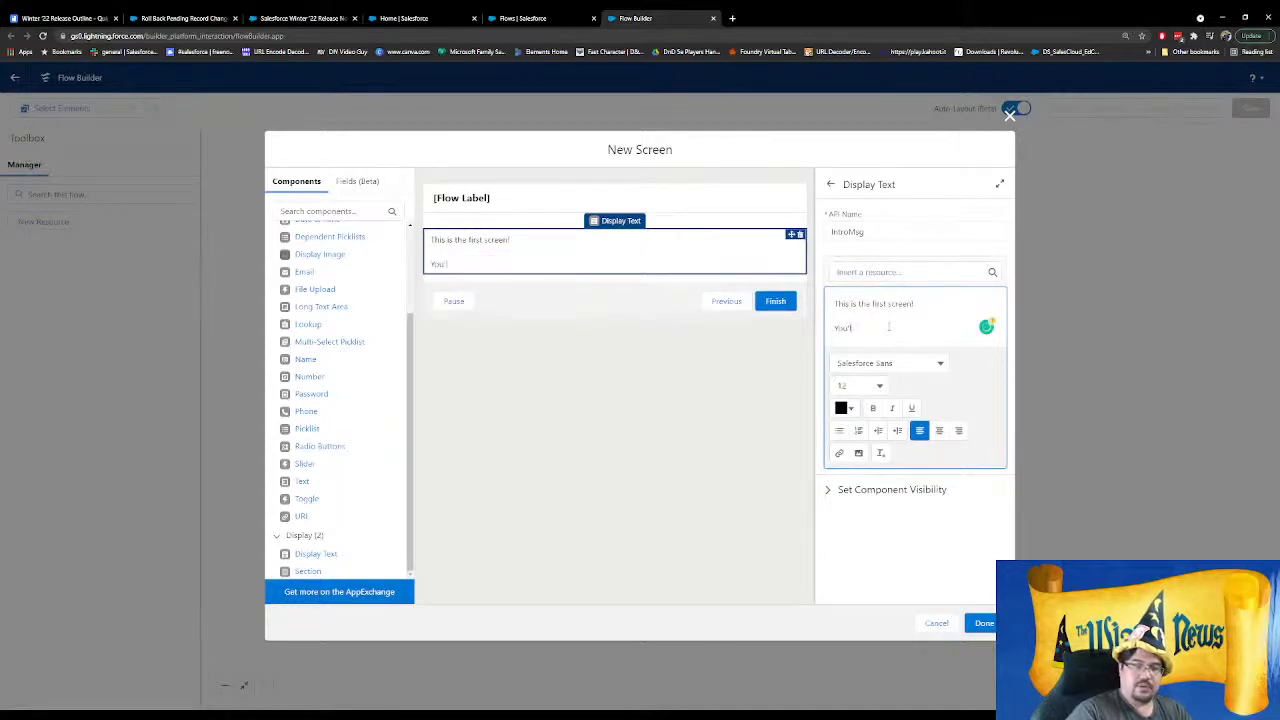
text(l see this)
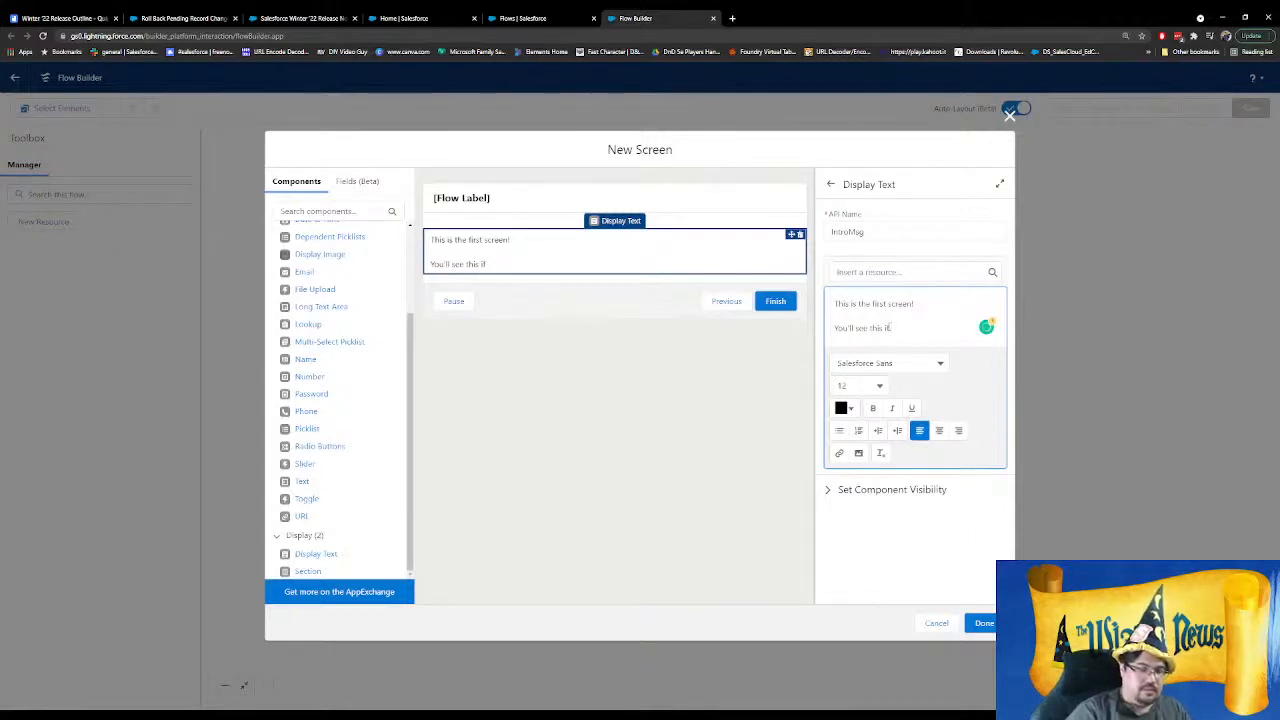
text(if)
key(BackSpace)
key(BackSpace)
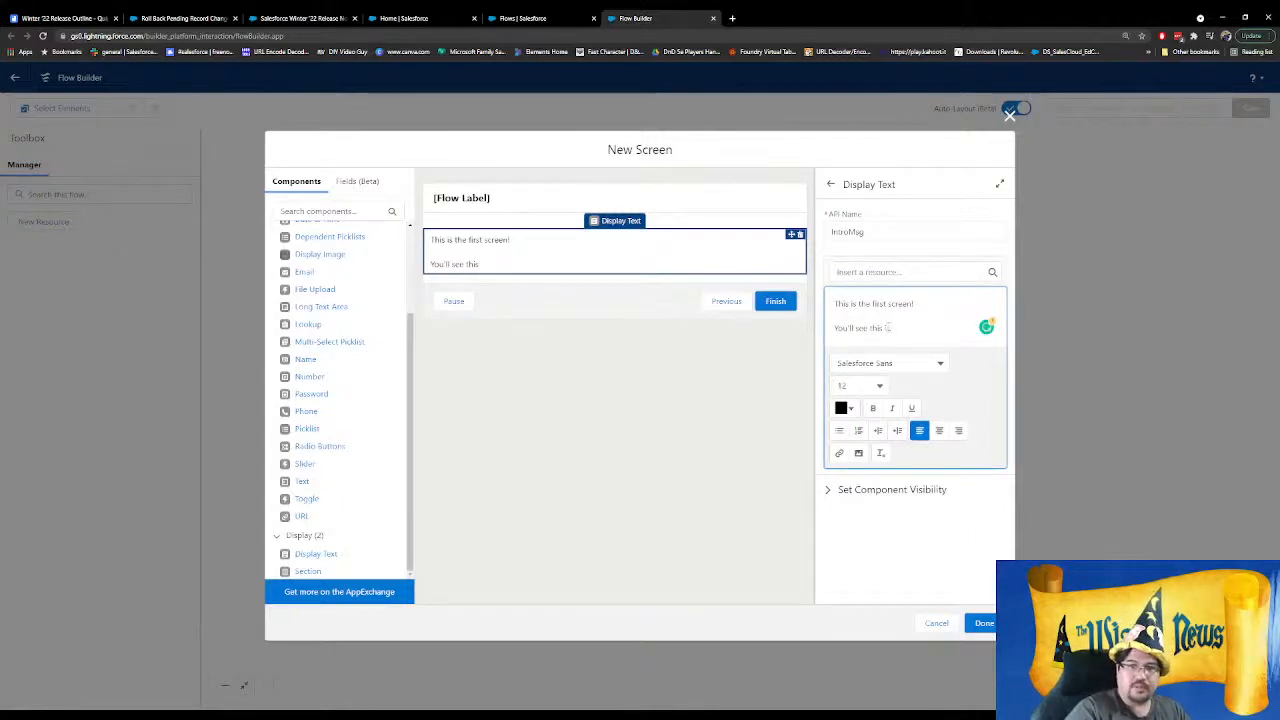
text(when the flow is run)
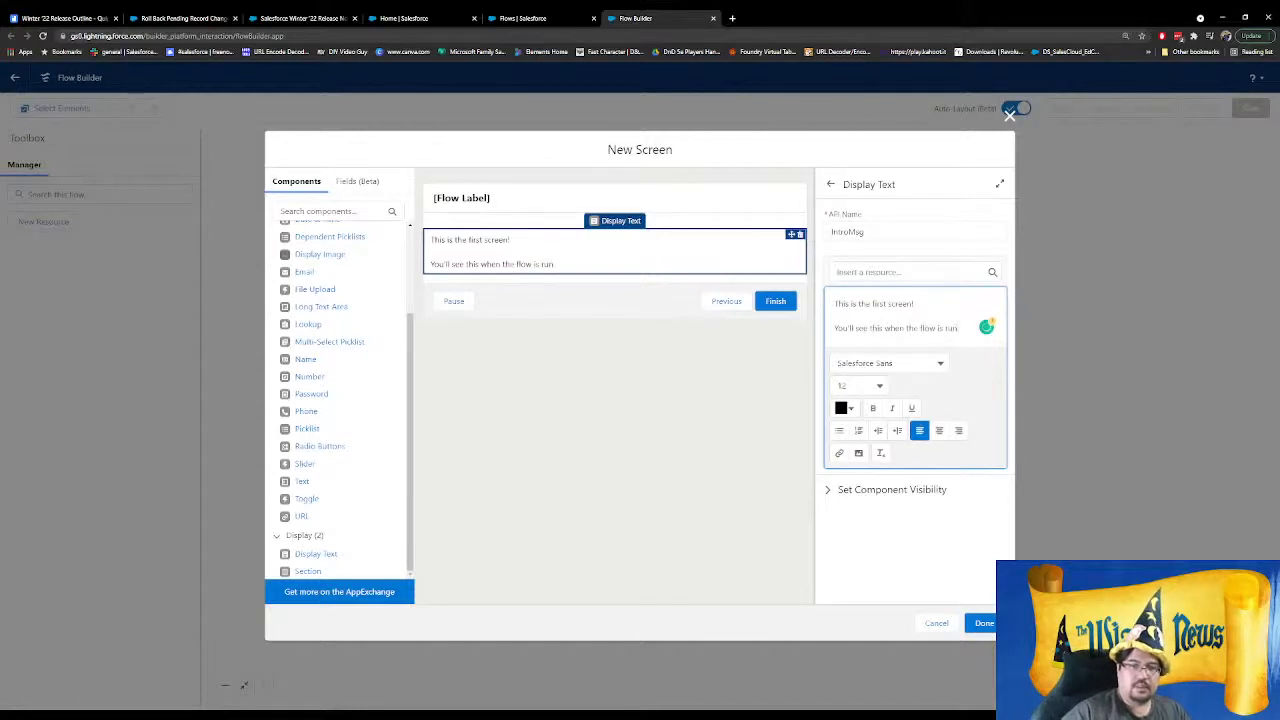
click(984, 623)
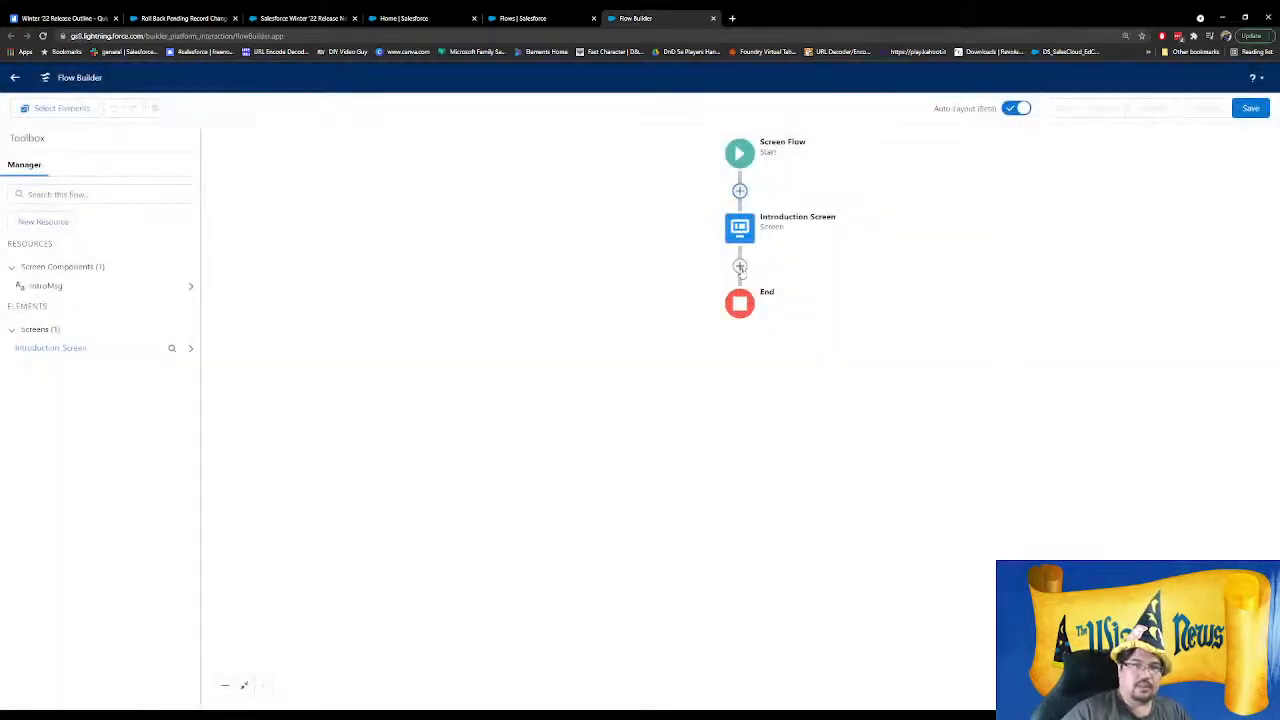
Insert a Get Records element between Start and Introduction Screen, labelled Opportunity
click(739, 265)
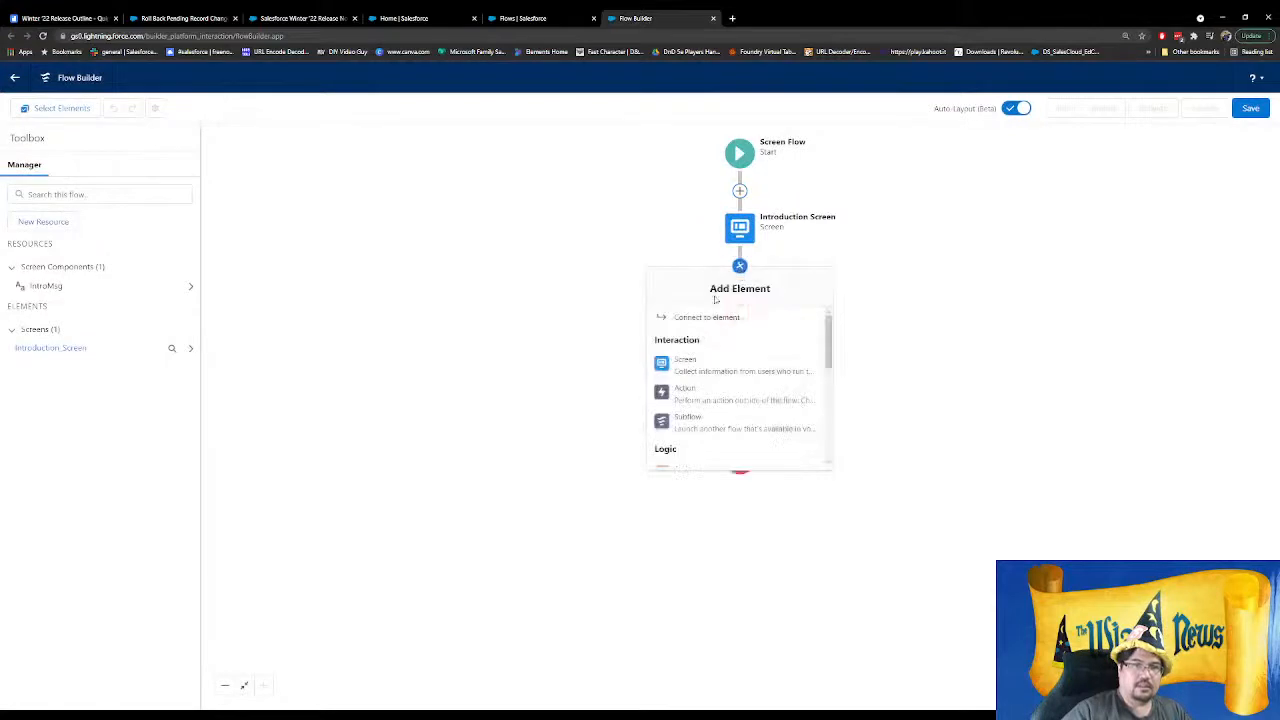
click(871, 337)
click(739, 190)
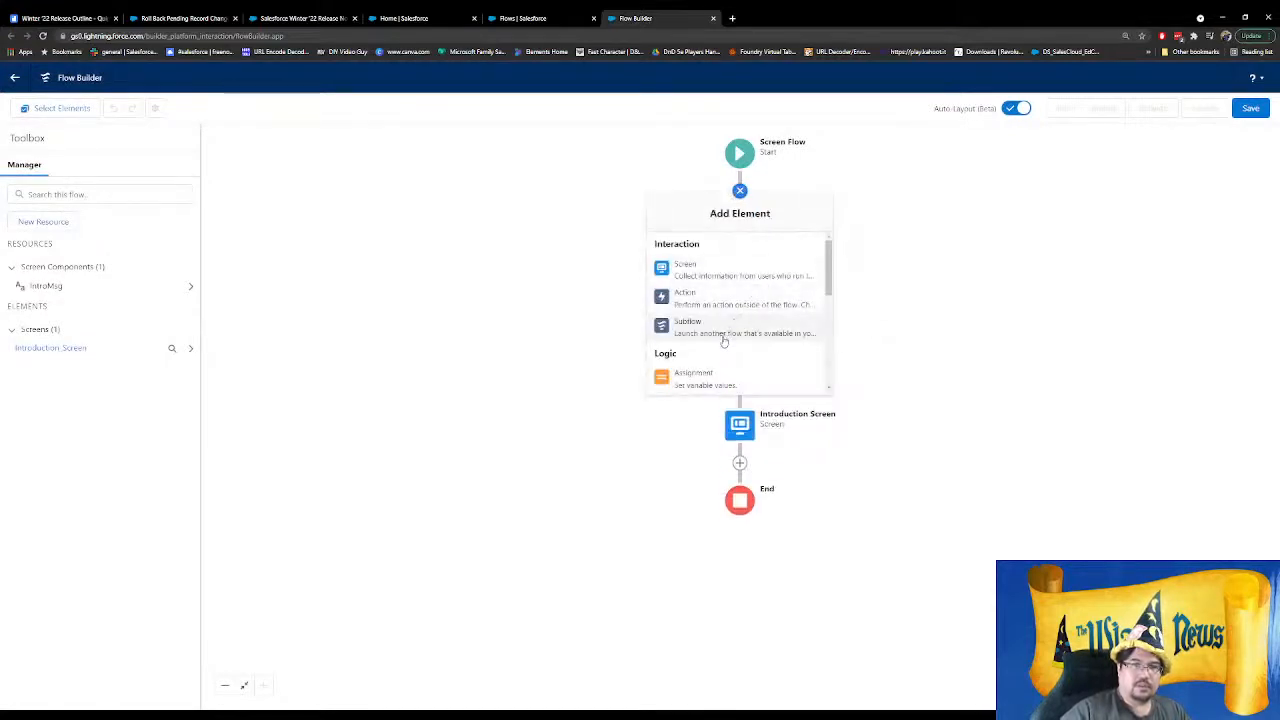
scroll(723, 338, down, 5)
scroll(723, 350, down, 2)
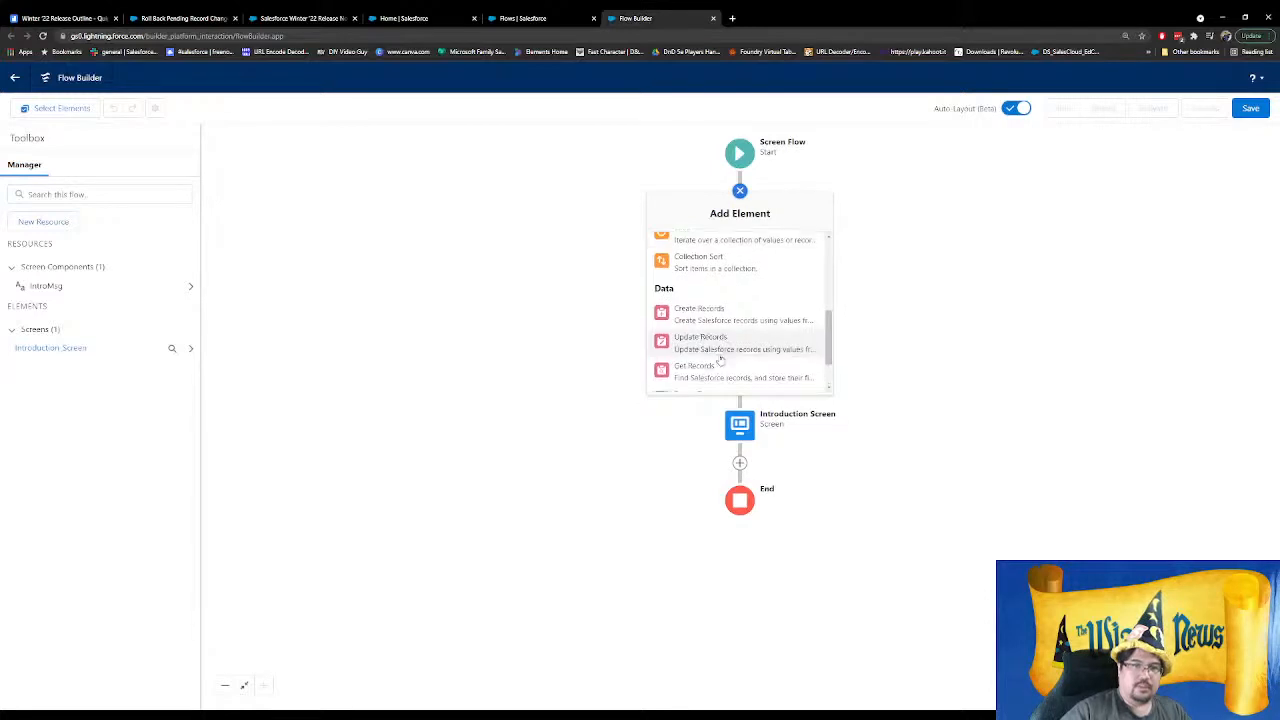
click(706, 321)
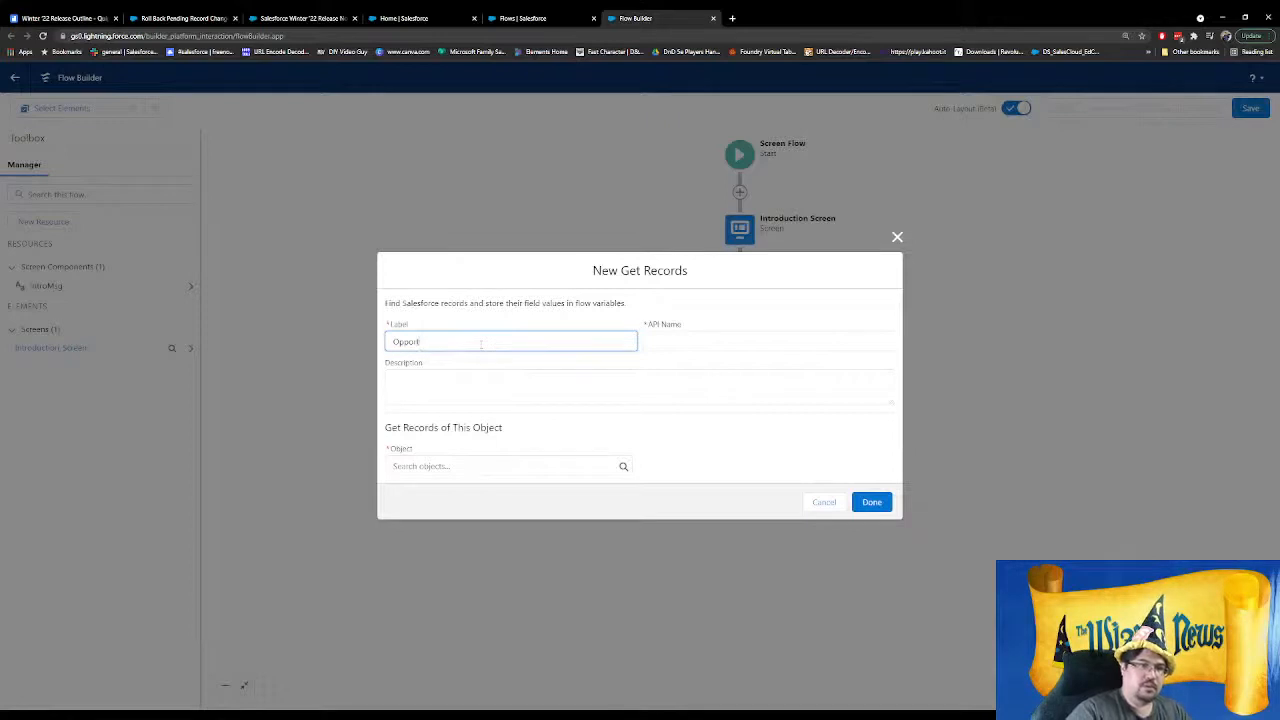
text(Opportunity)
key(Tab)
Set the Get Records object to Opportunity and filter its records on the Id field
click(506, 470)
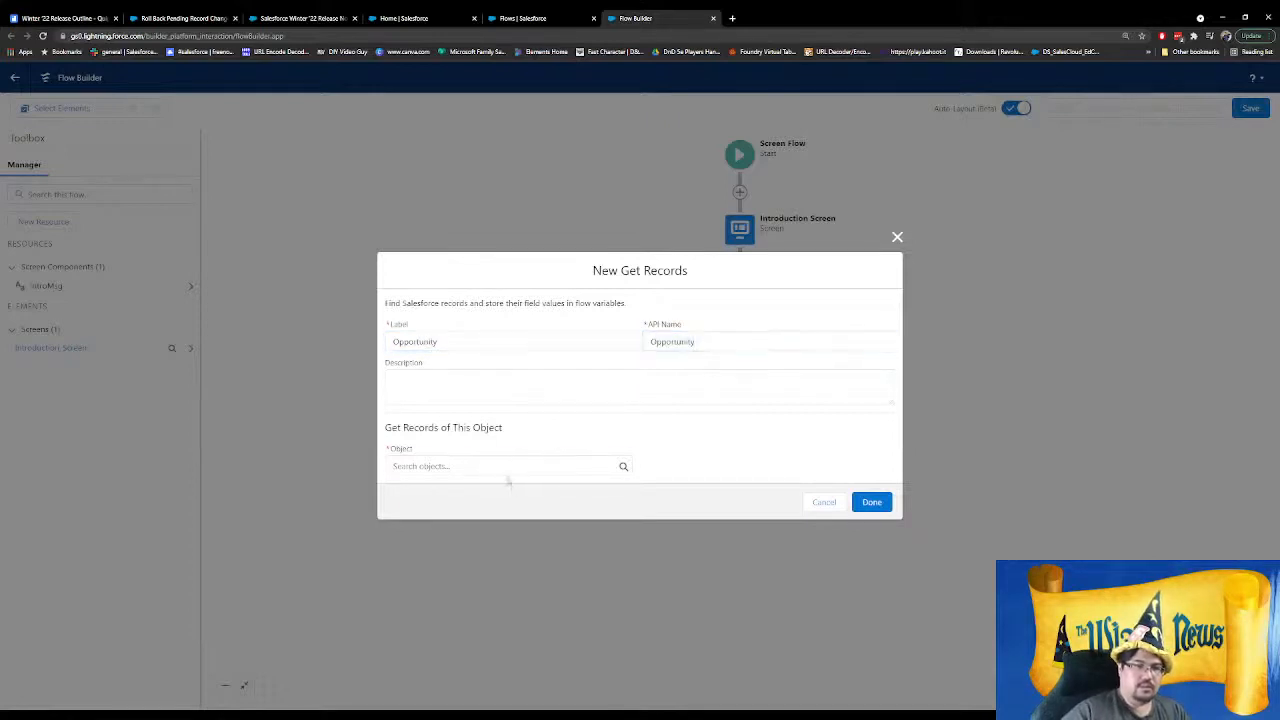
text(opp)
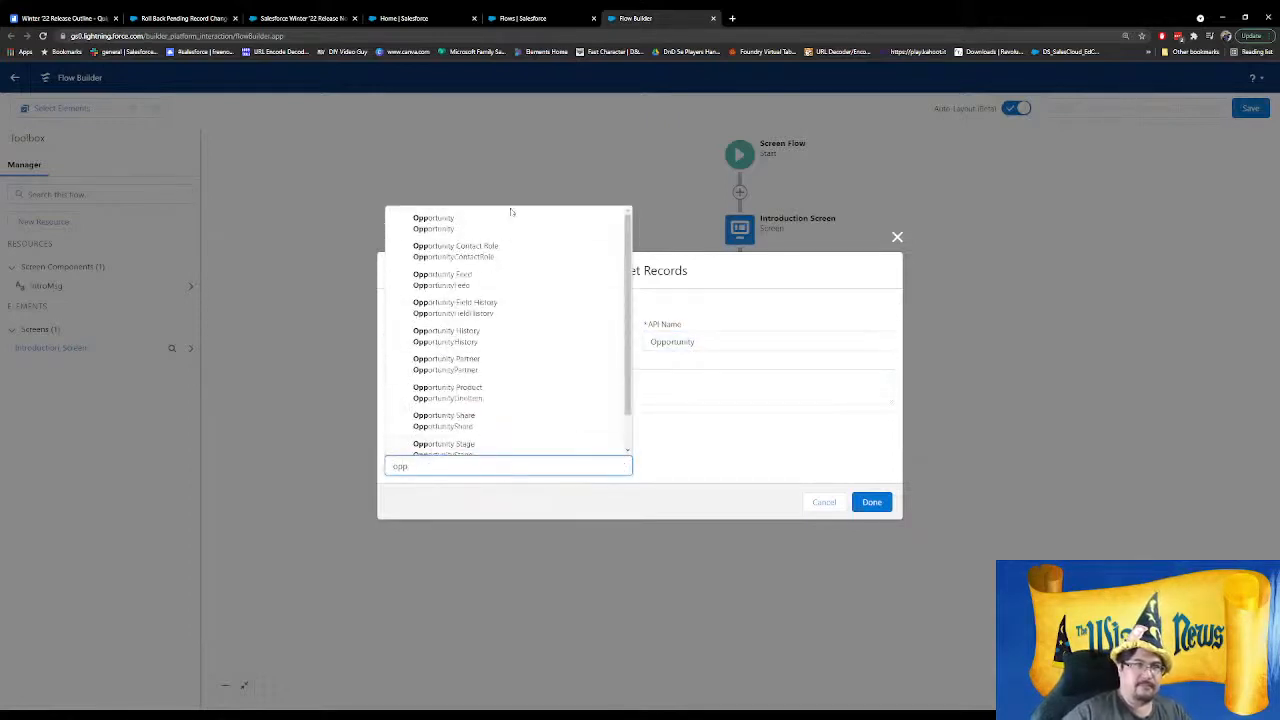
click(511, 215)
click(488, 418)
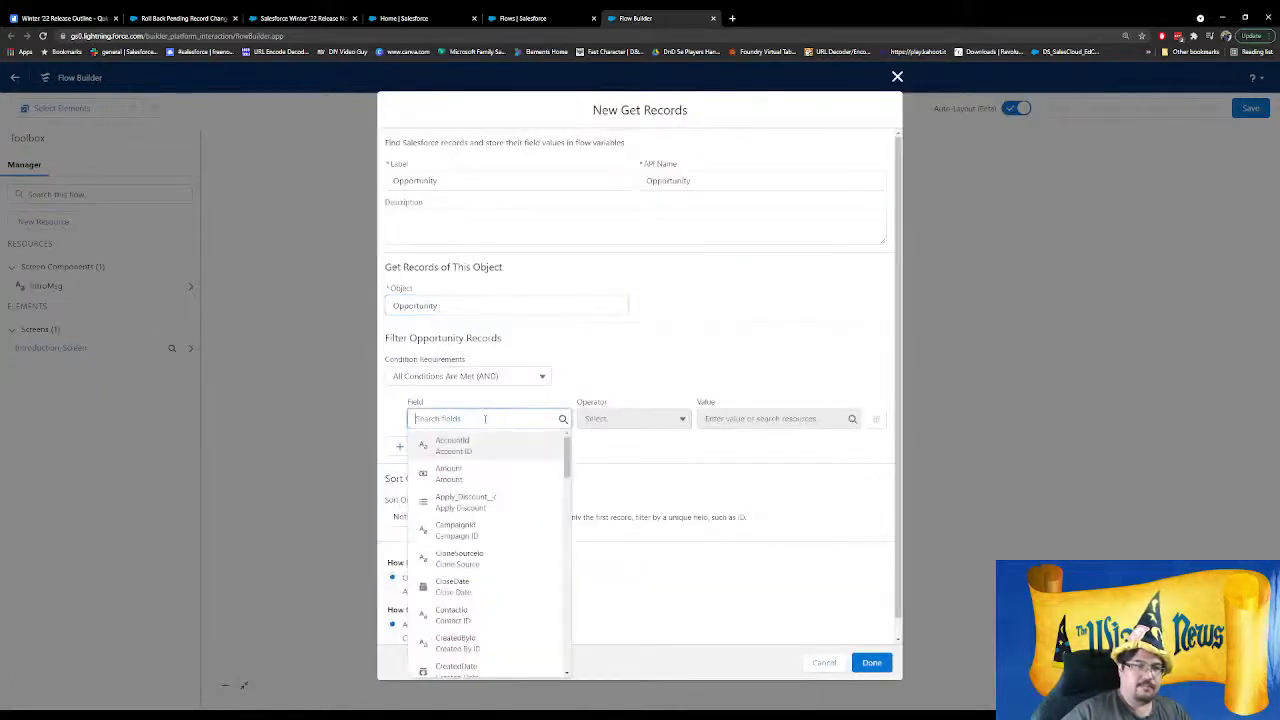
text(Id)
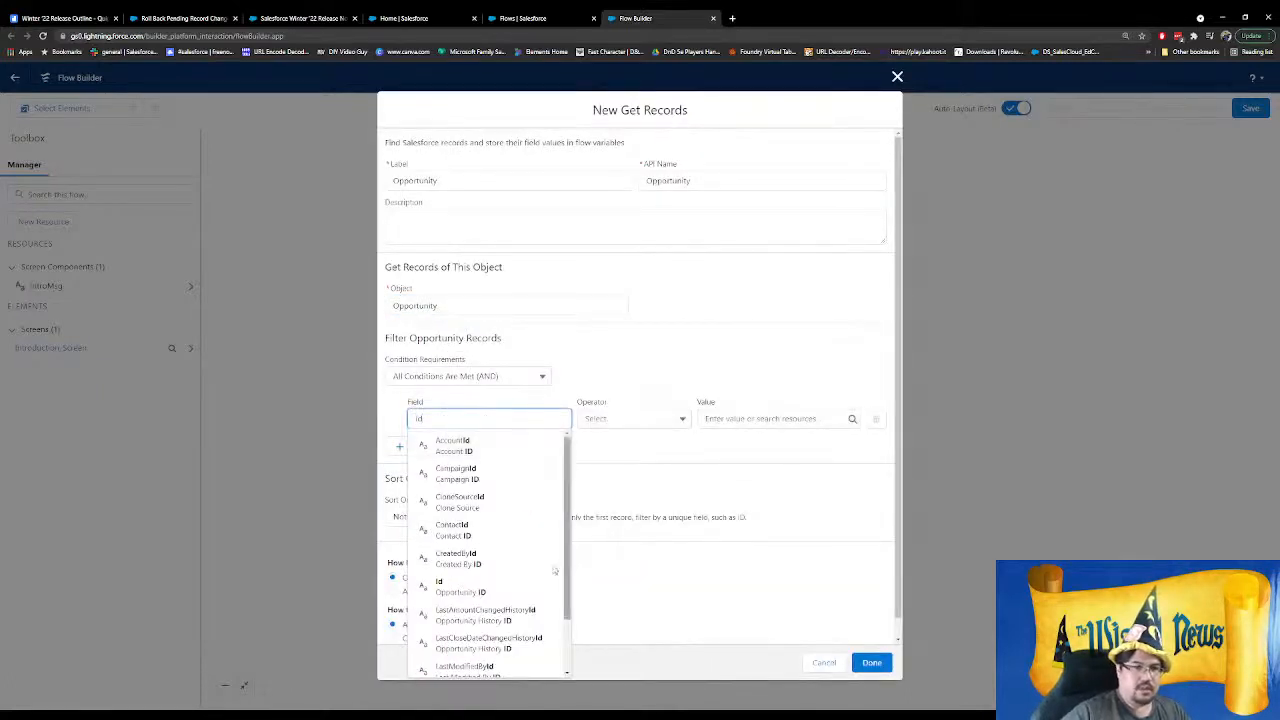
click(465, 588)
Use a new Text variable recordId, available for input, as the Id filter value and finish the Opportunity Get Records element
click(762, 416)
click(739, 441)
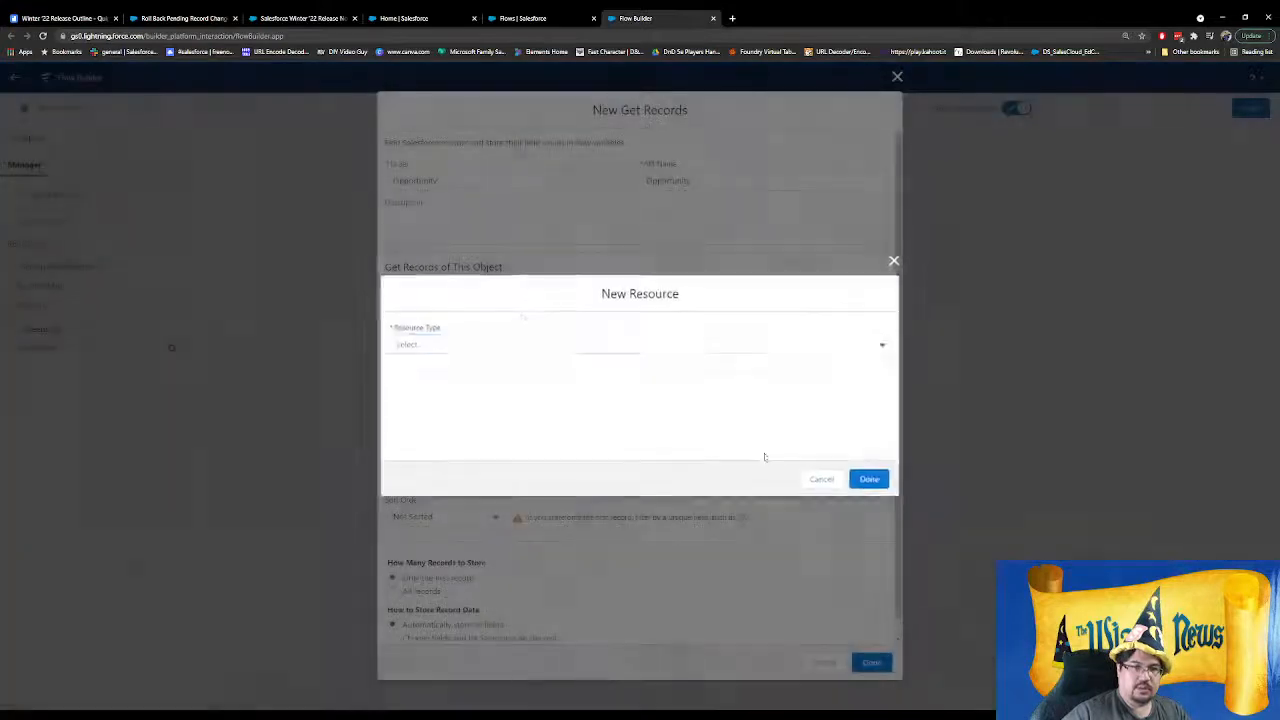
click(503, 343)
click(467, 368)
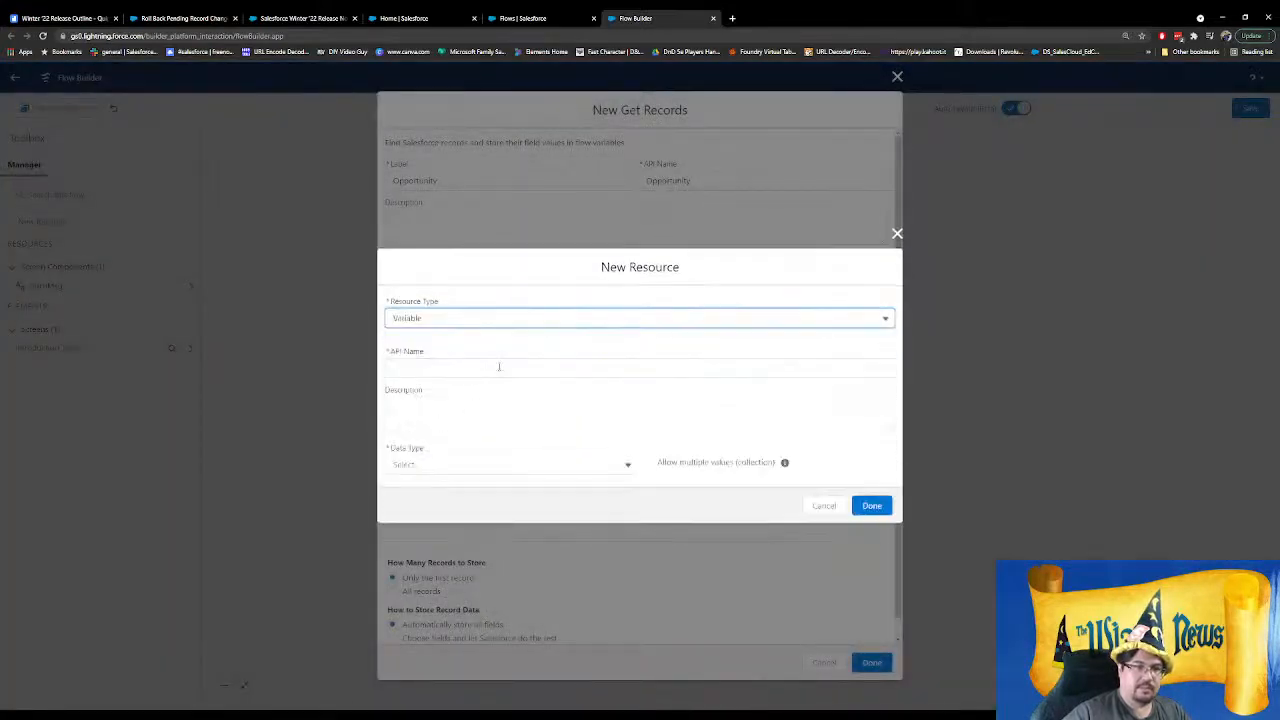
click(452, 370)
text(v)
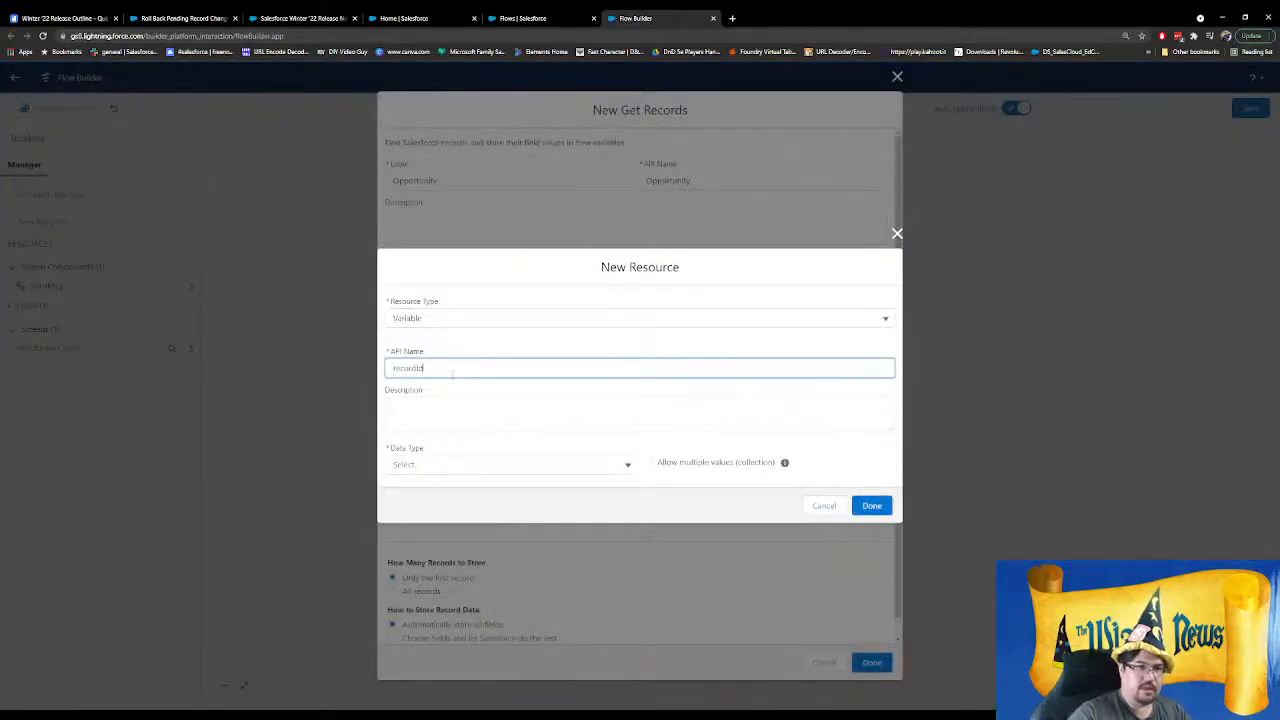
click(453, 416)
click(474, 462)
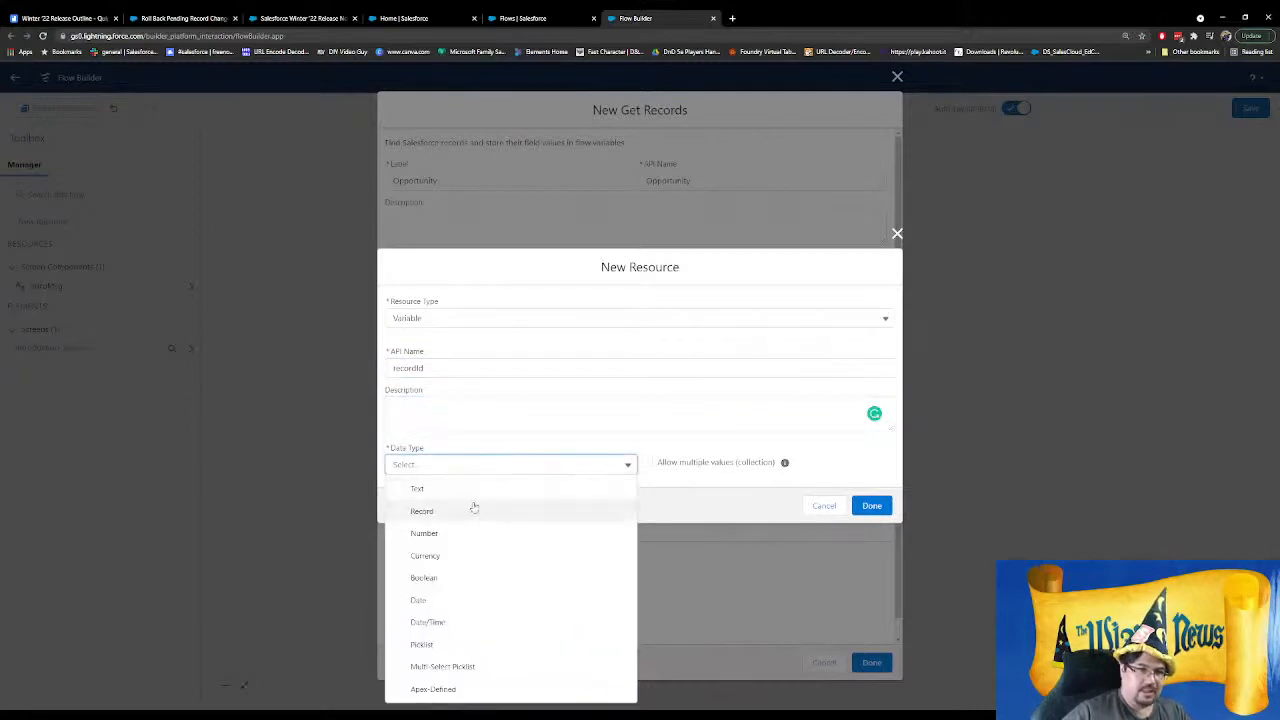
click(474, 507)
click(391, 497)
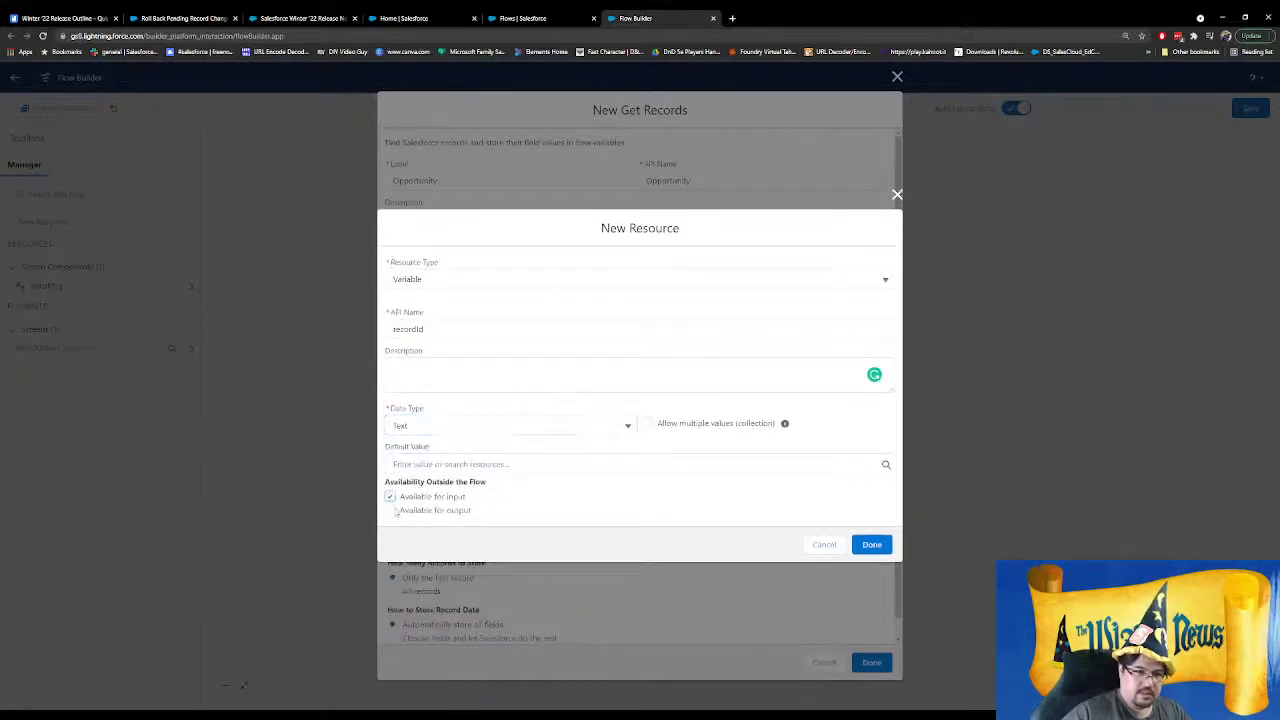
click(871, 544)
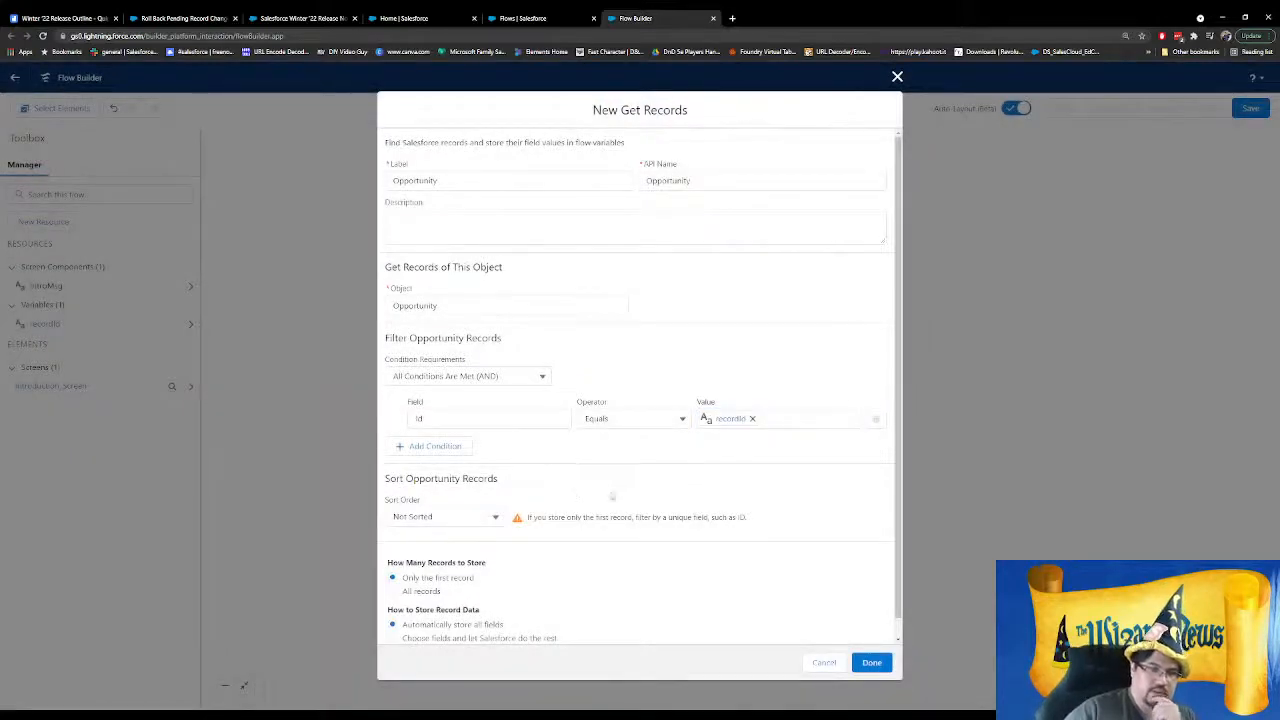
scroll(625, 485, down, 1)
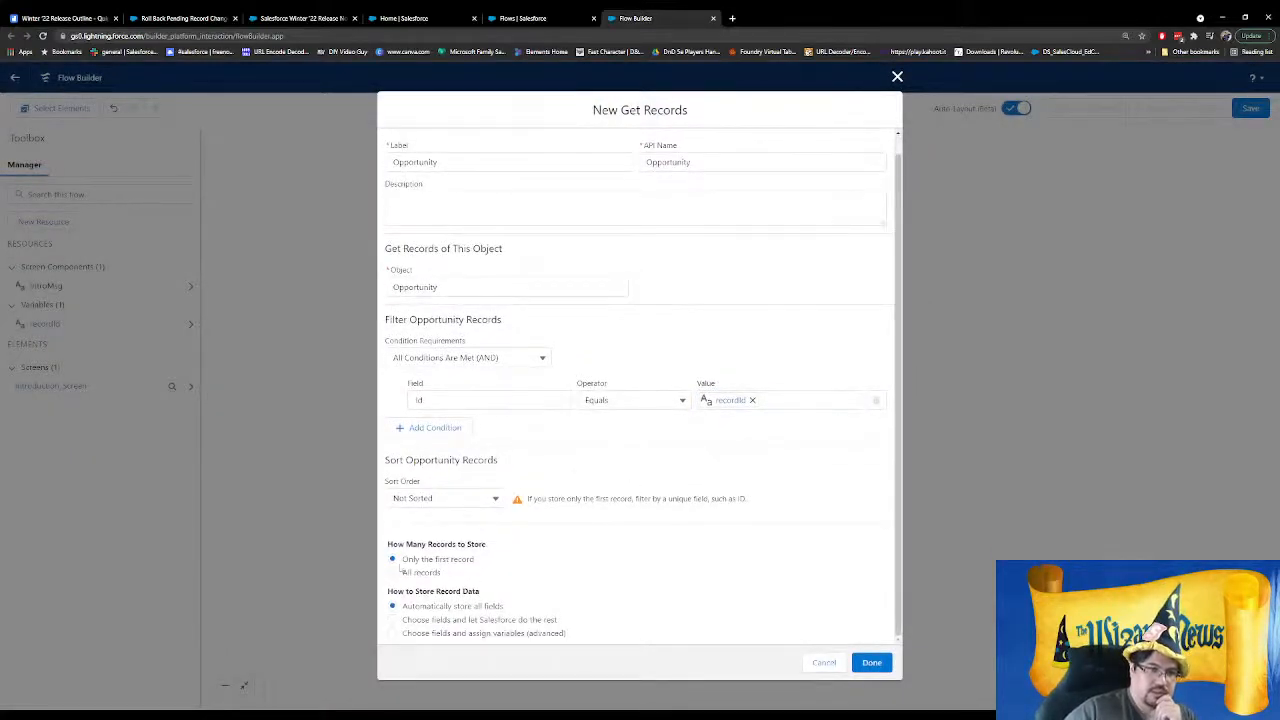
click(871, 662)
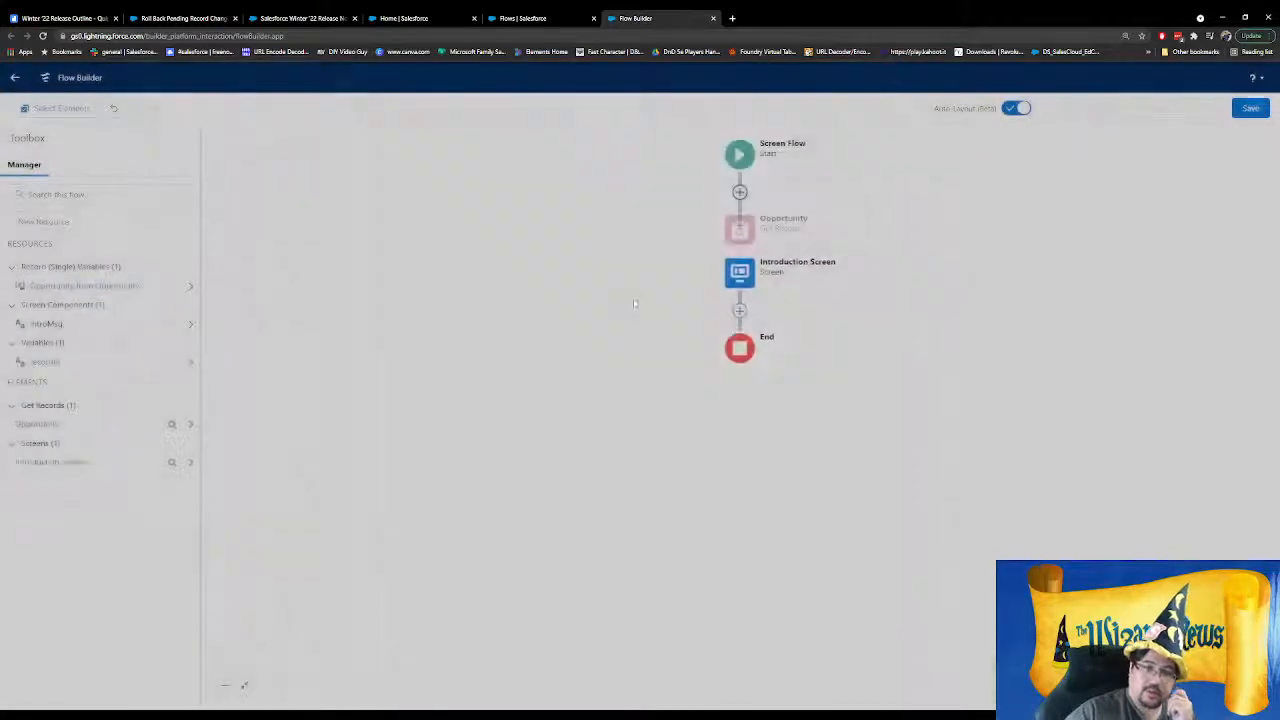
click(741, 305)
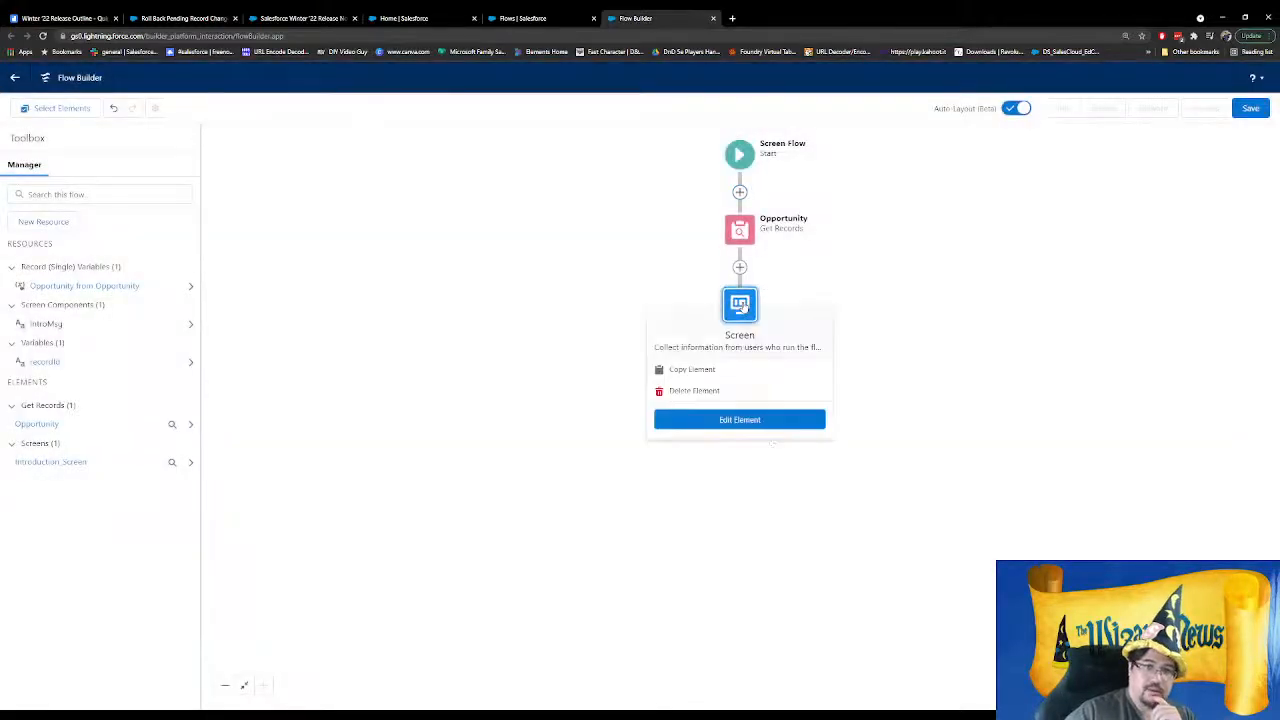
click(920, 360)
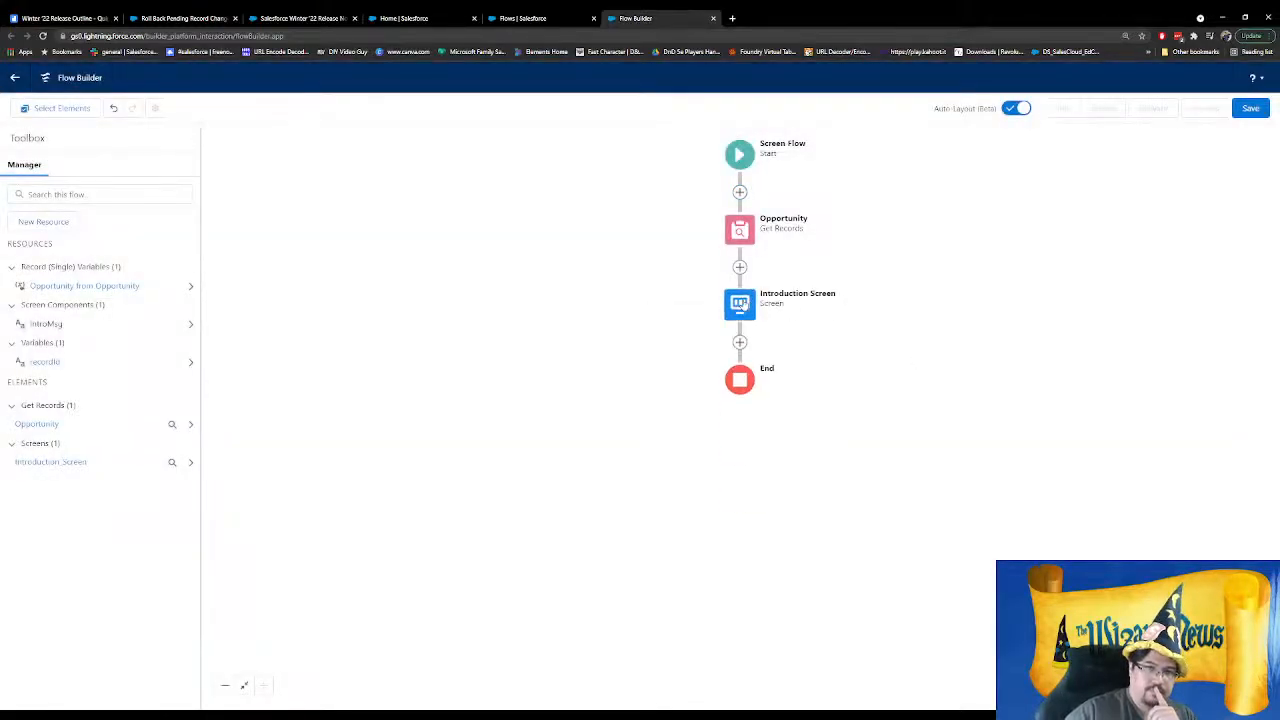
Open Introduction Screen for editing and choose Opportunity from Opportunity as the record variable for its fields
click(741, 305)
click(740, 418)
click(648, 252)
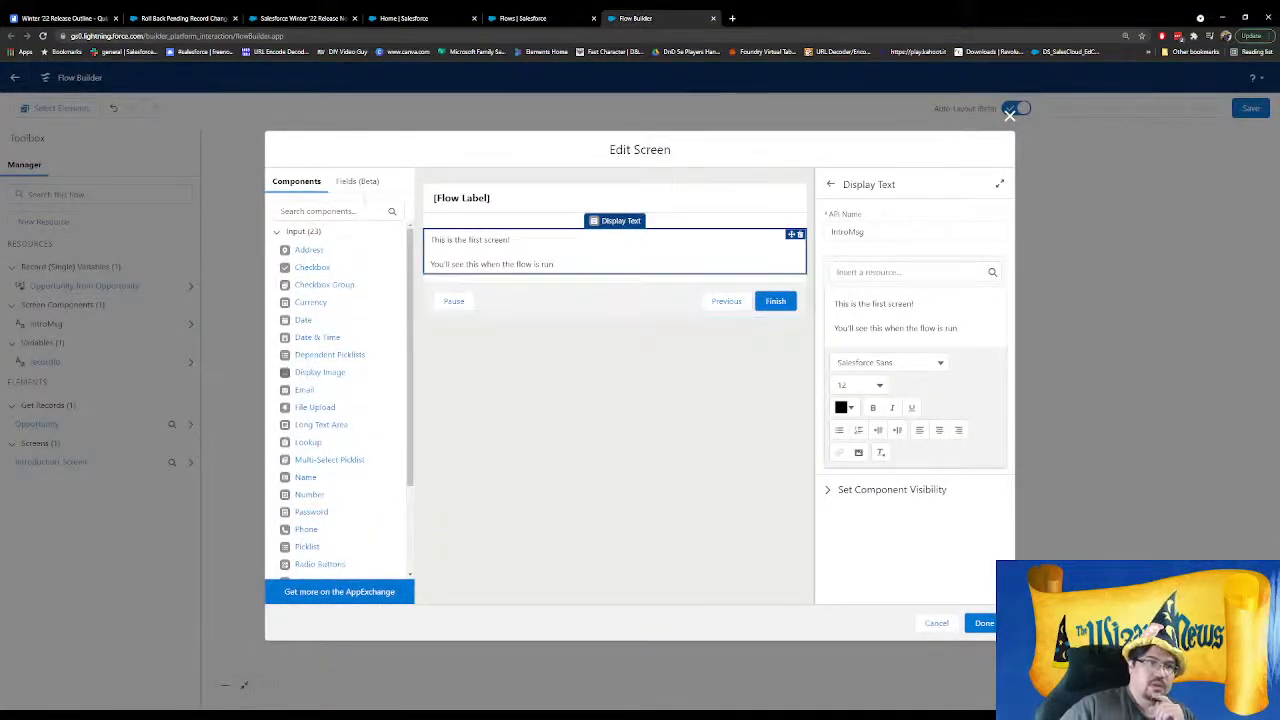
click(357, 181)
click(335, 273)
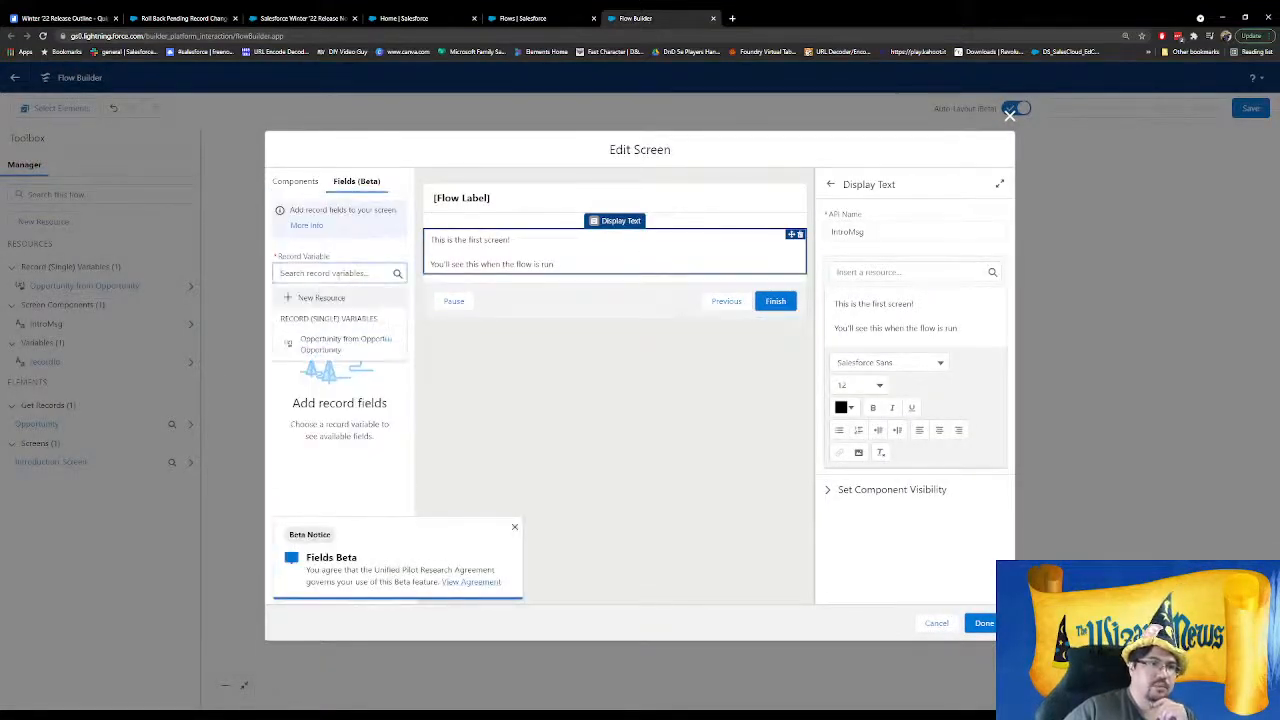
click(340, 341)
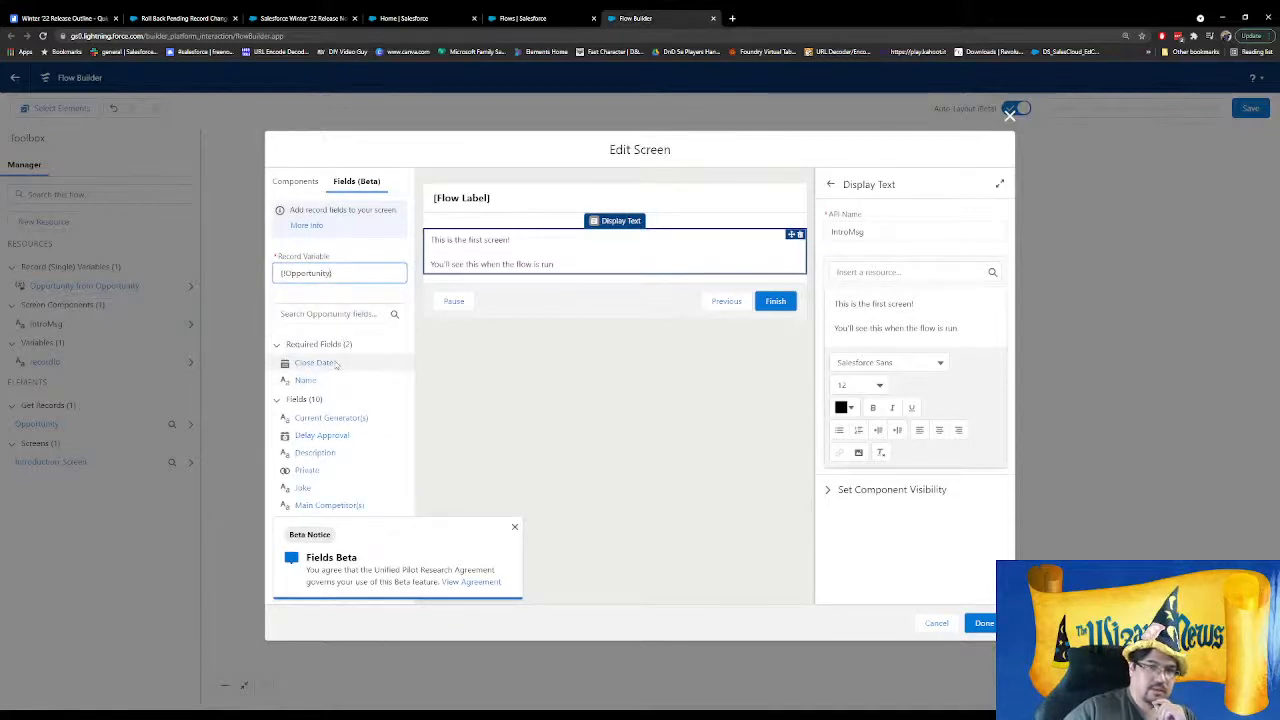
Place the Opportunity's Close Date and Name fields below the intro message and finish editing Introduction Screen
drag(337, 365, 461, 290)
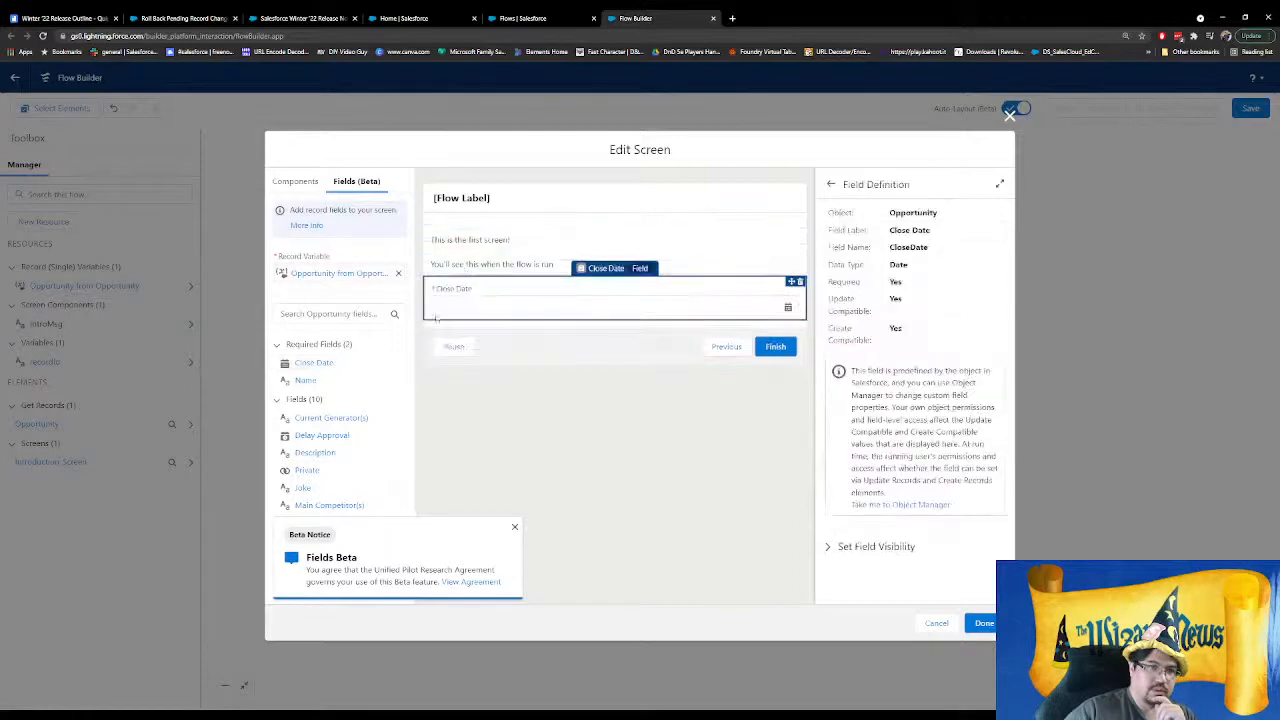
drag(337, 381, 488, 320)
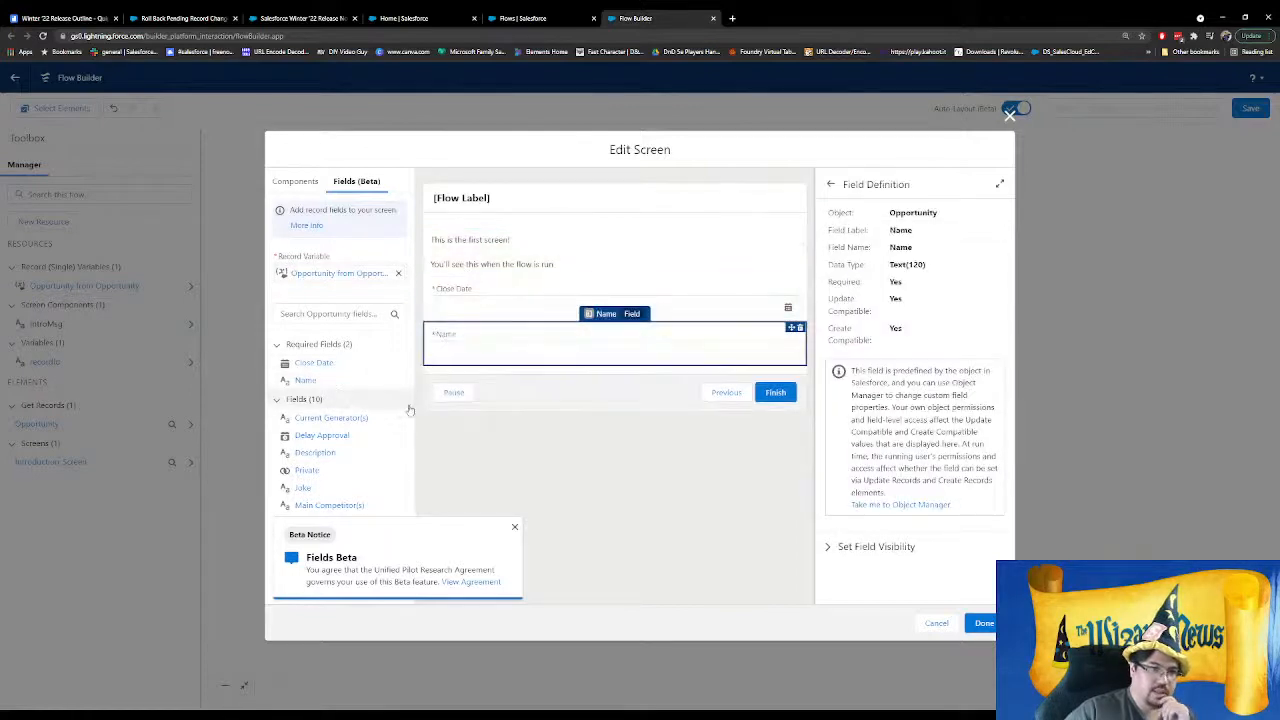
click(514, 527)
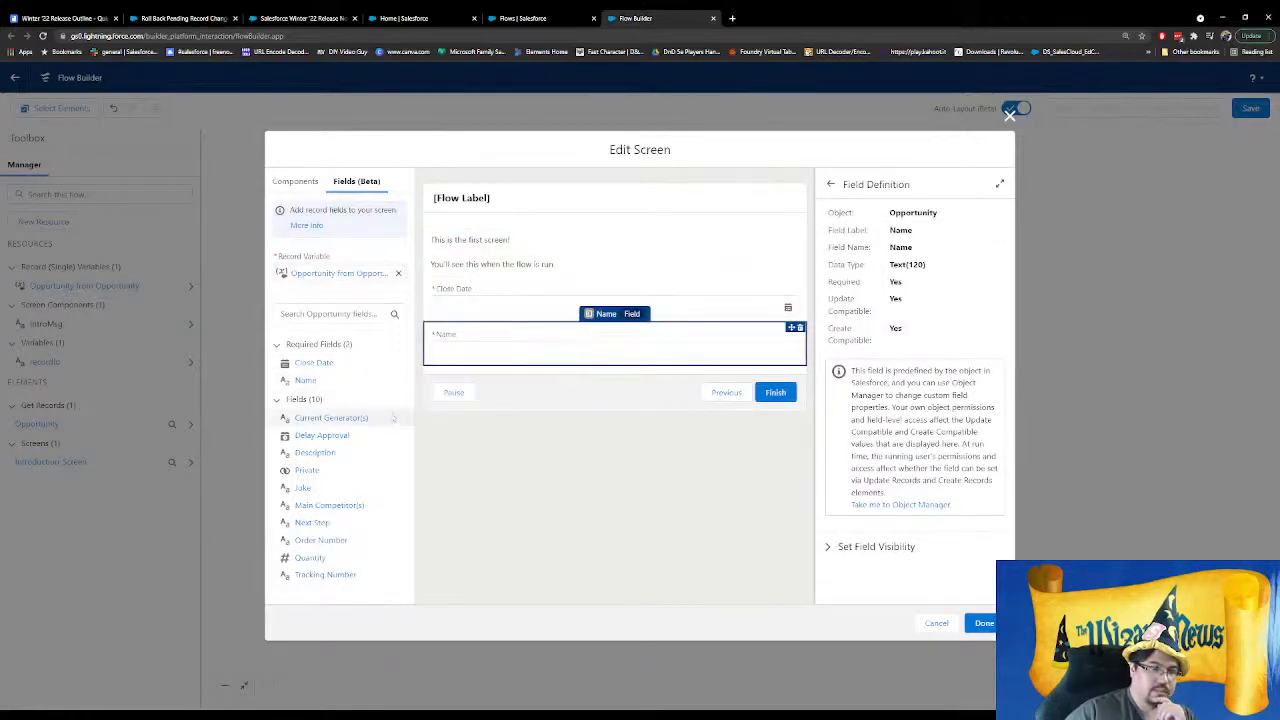
click(984, 623)
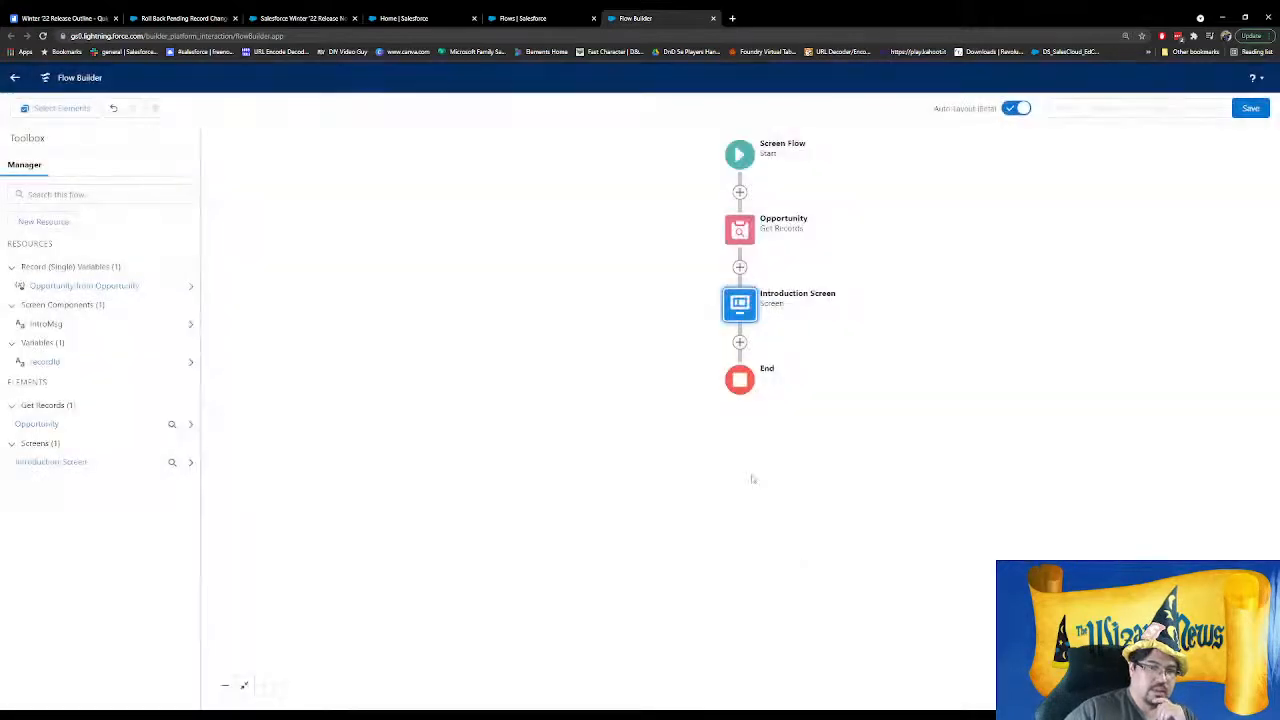
Insert an Update Records element after Introduction Screen, labelled Update Opportunity
click(740, 342)
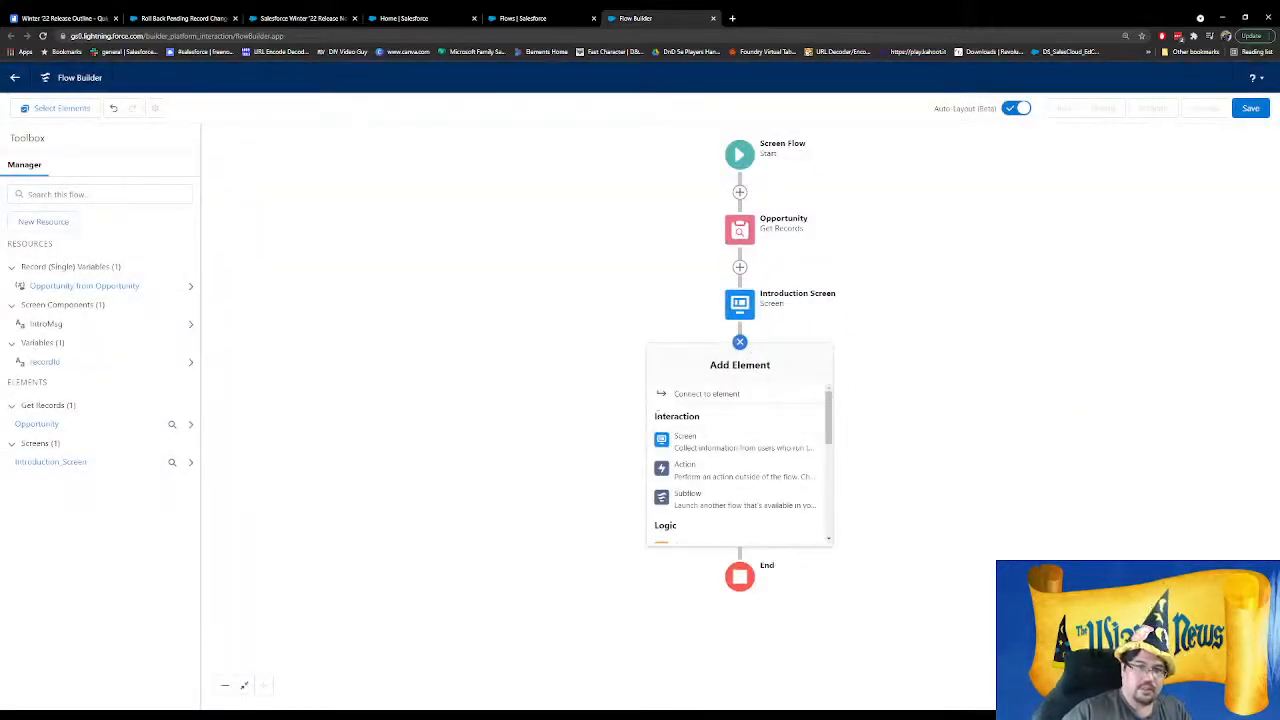
click(129, 197)
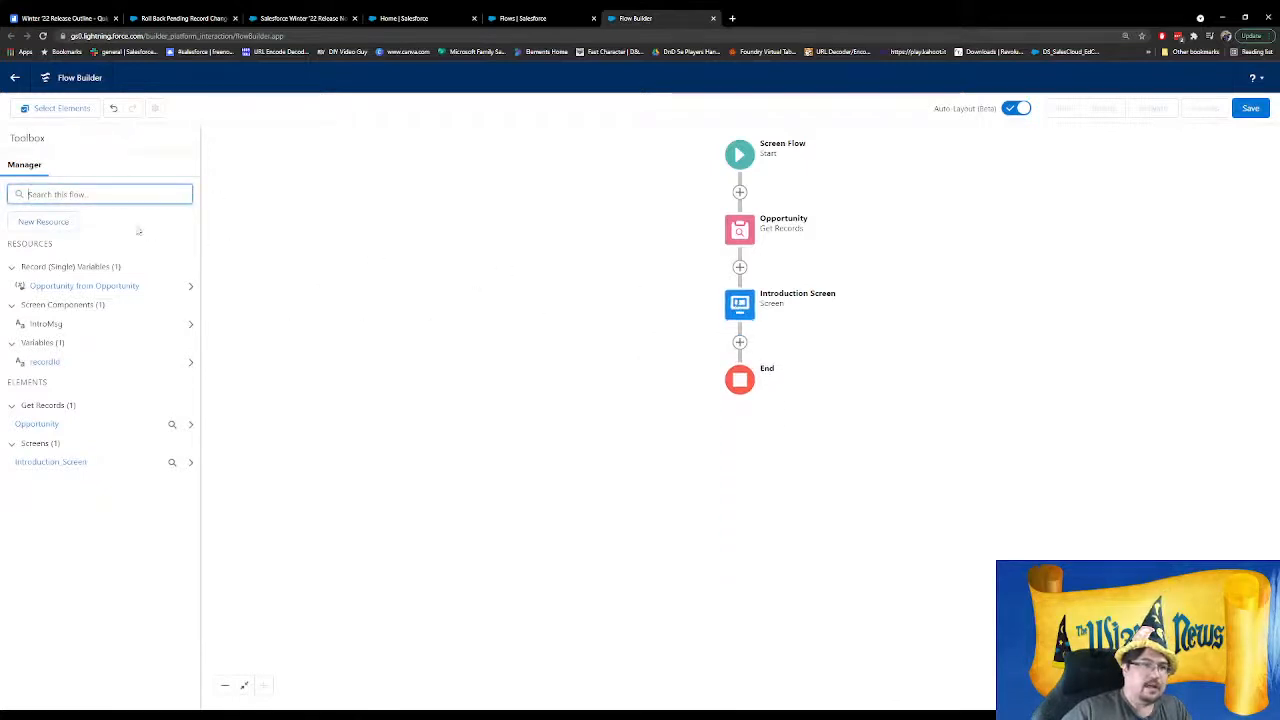
click(740, 342)
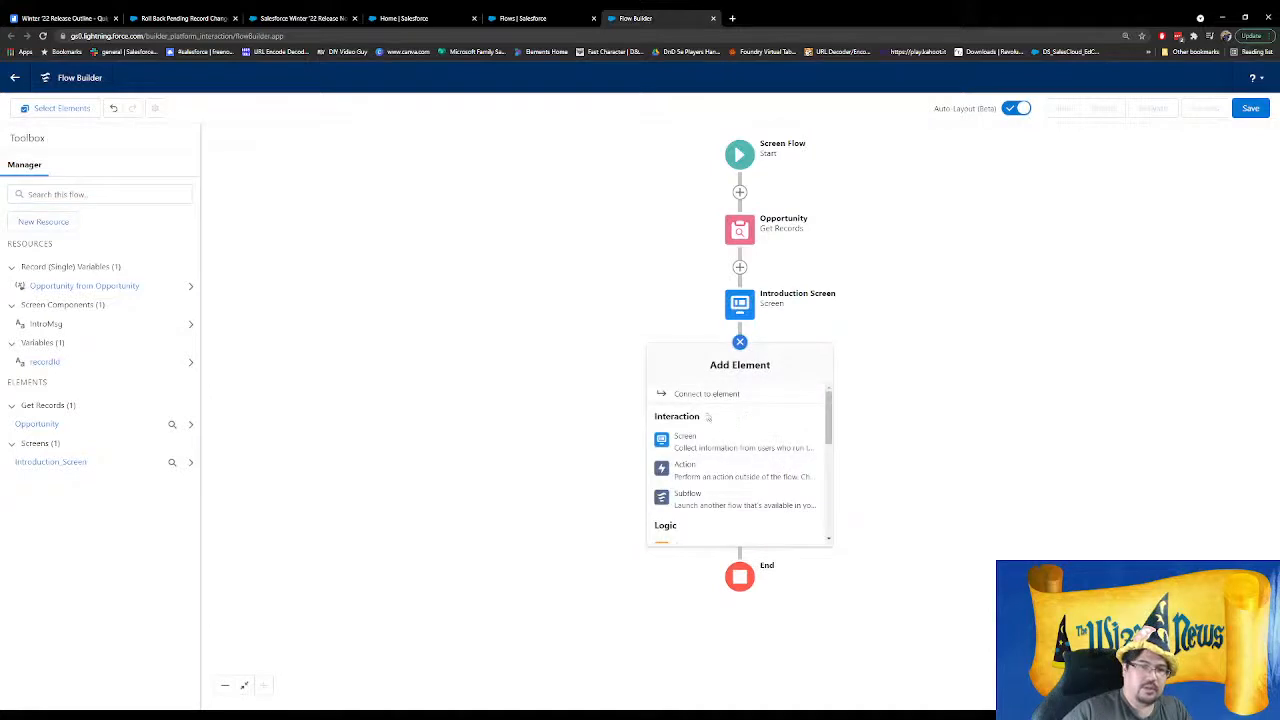
scroll(708, 472, down, 6)
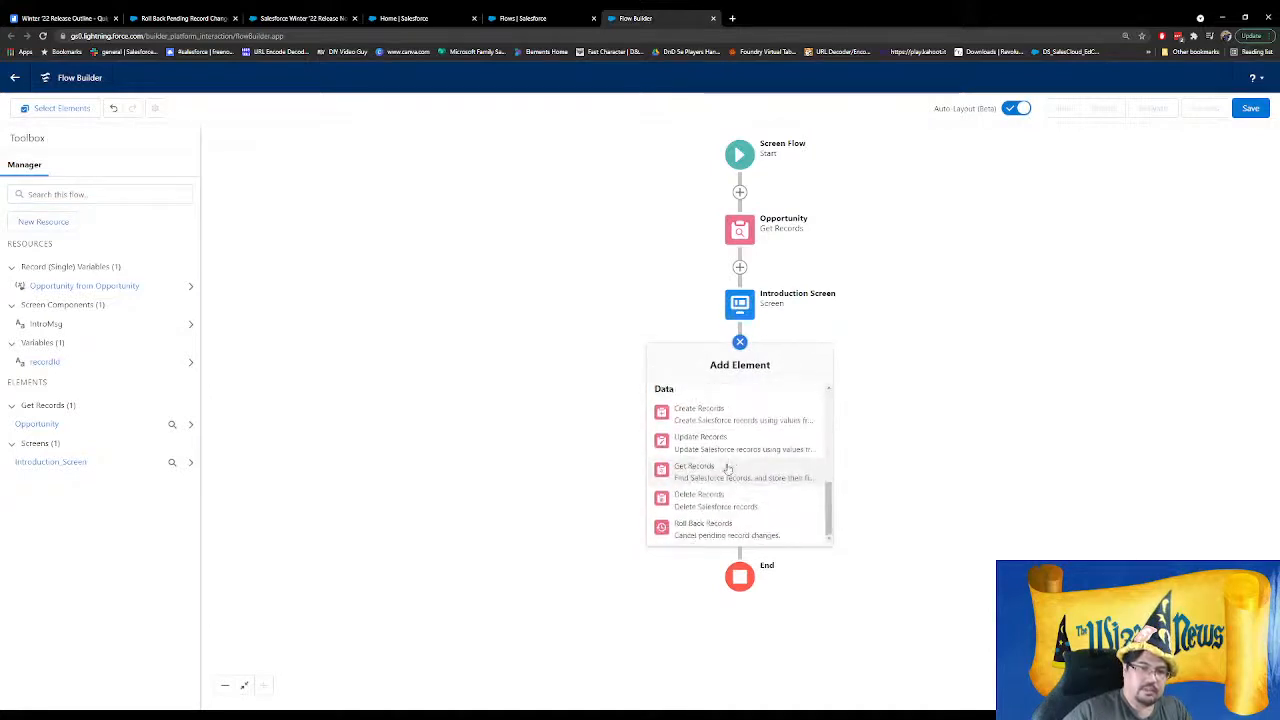
click(718, 450)
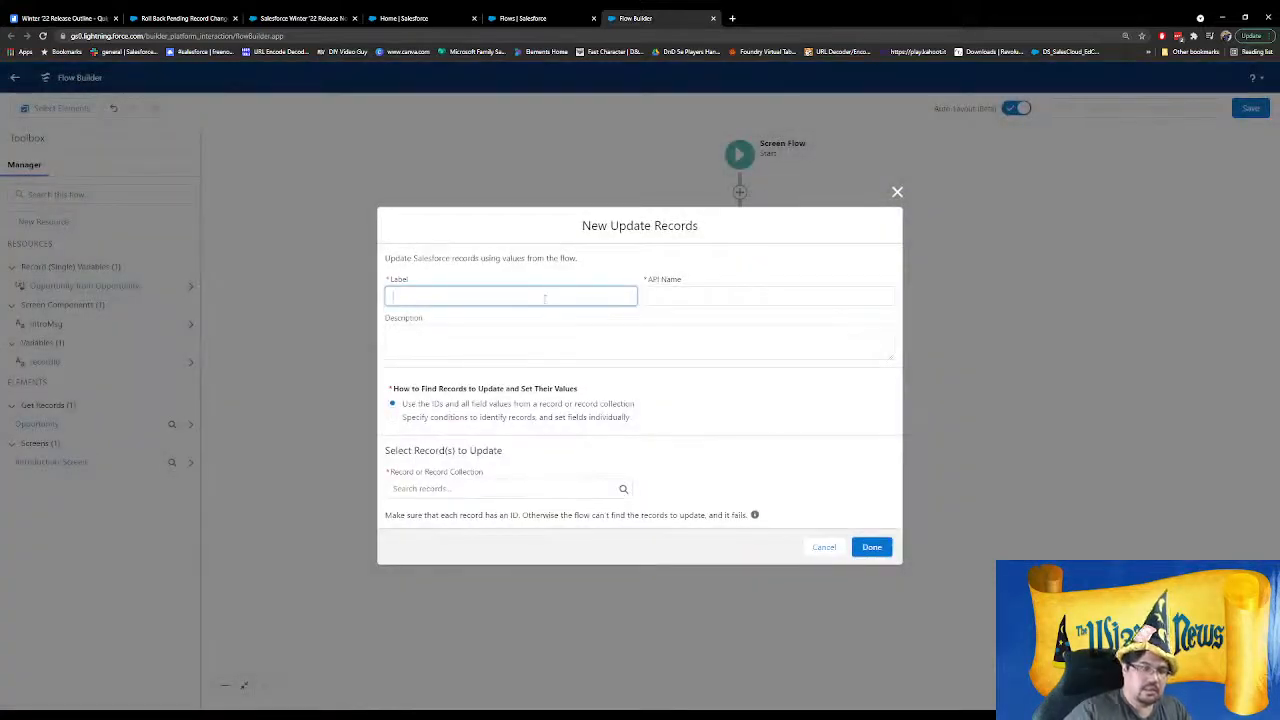
text(Update Opportun)
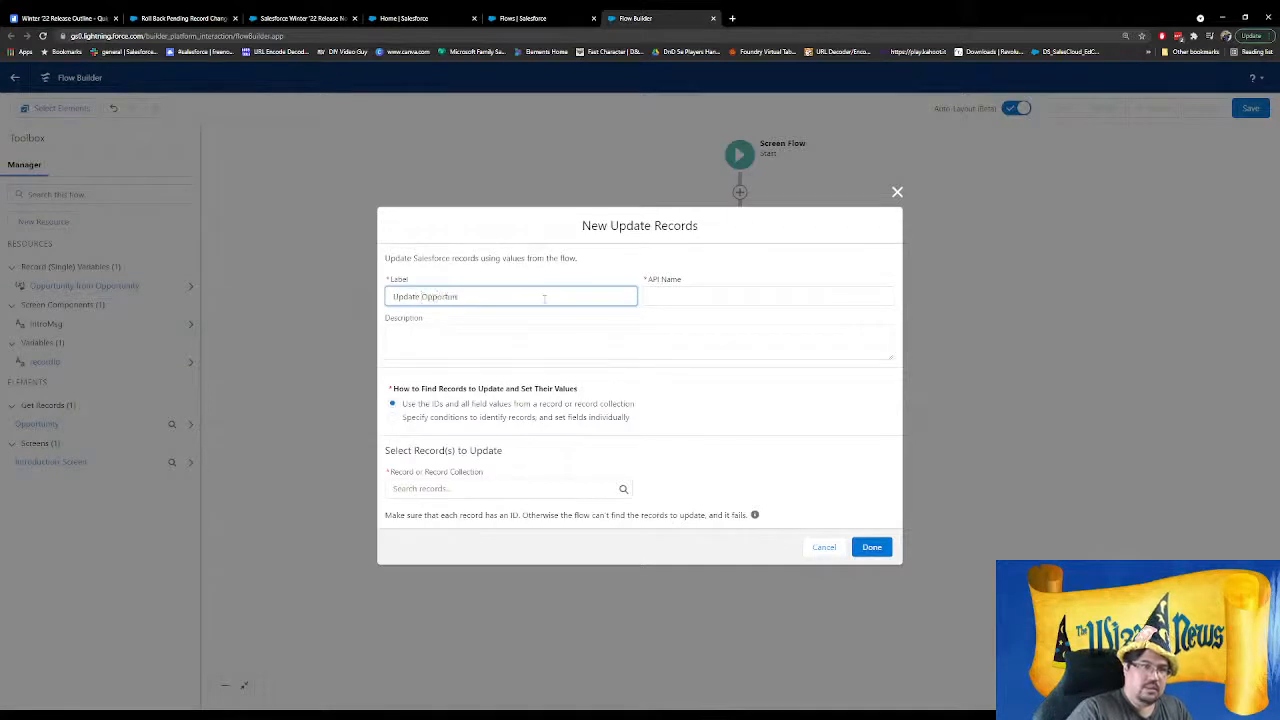
text(ity)
key(Tab)
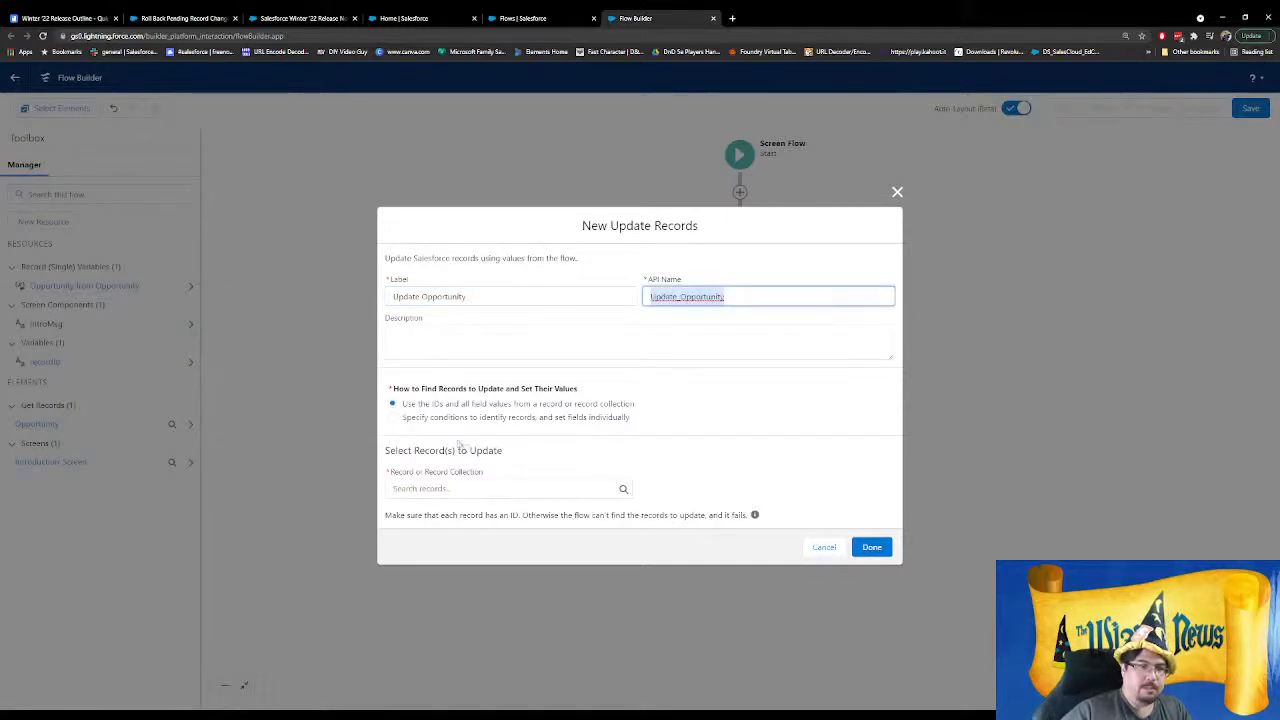
Set Opportunity from Opportunity as the record to update and finish the Update Opportunity element
click(468, 486)
click(508, 560)
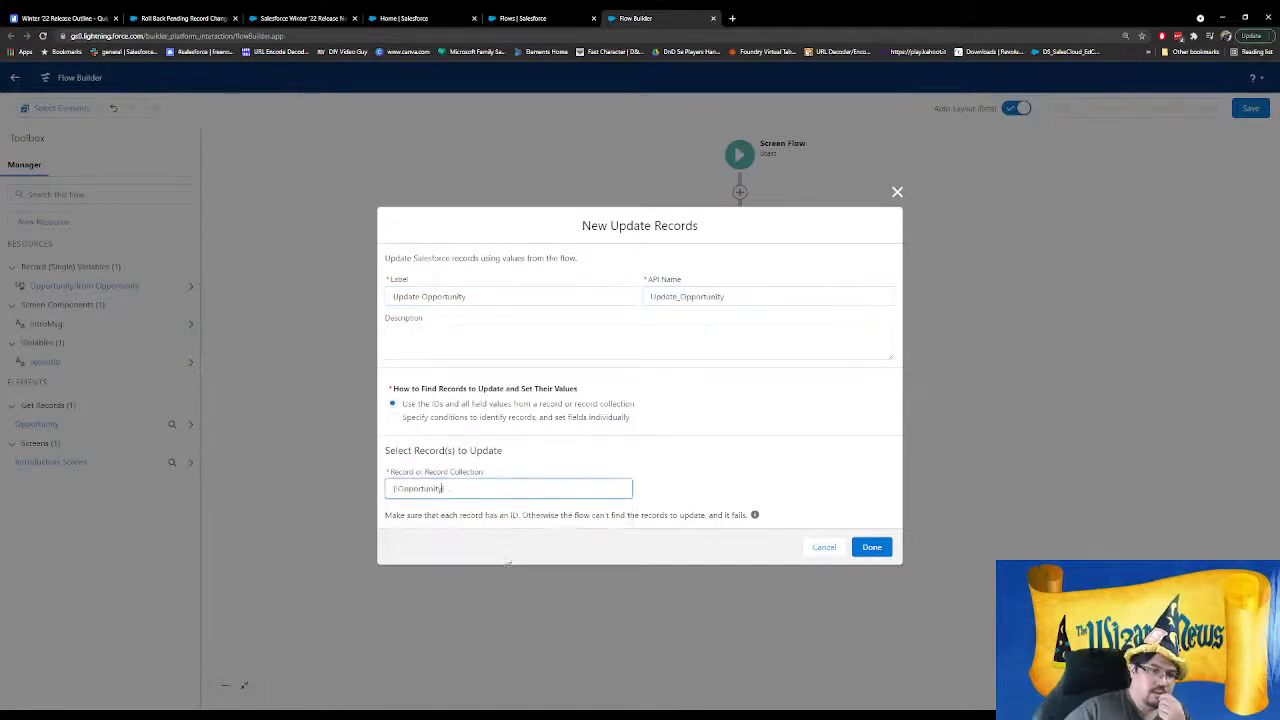
click(871, 547)
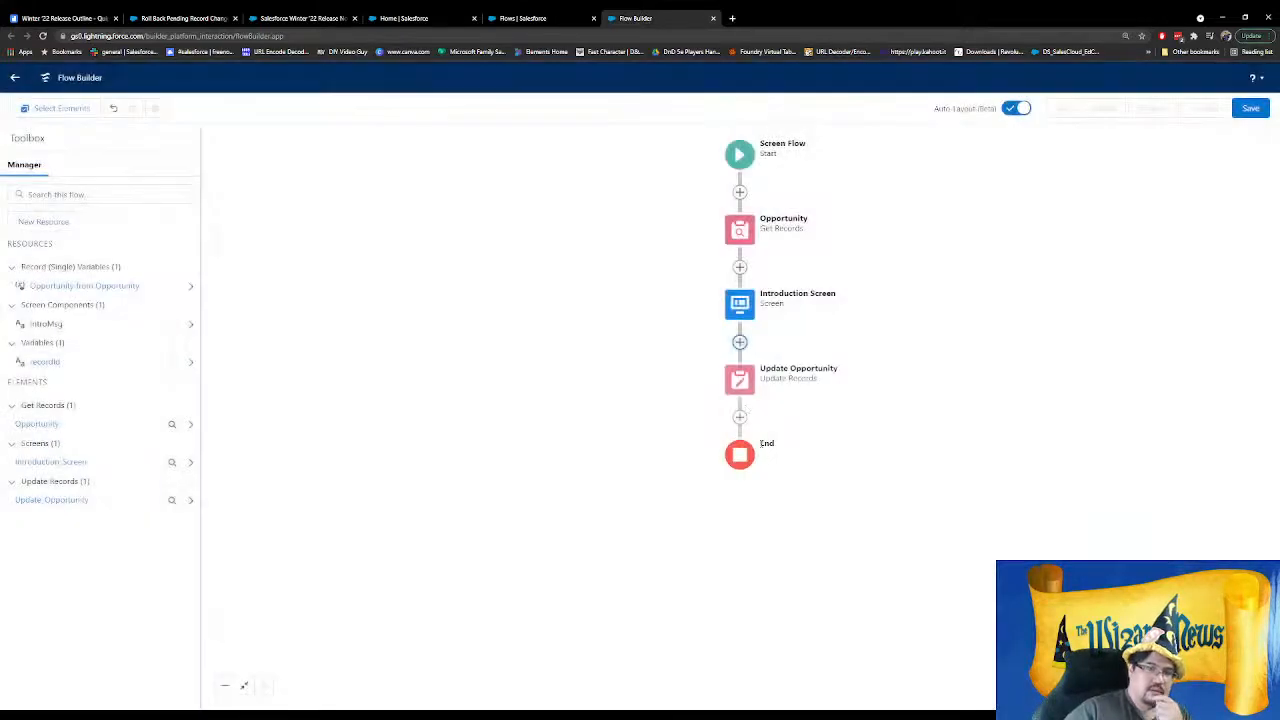
Add a fault path to Update Opportunity and insert a Roll Back Records element labelled "Roll Back!" on it
click(740, 380)
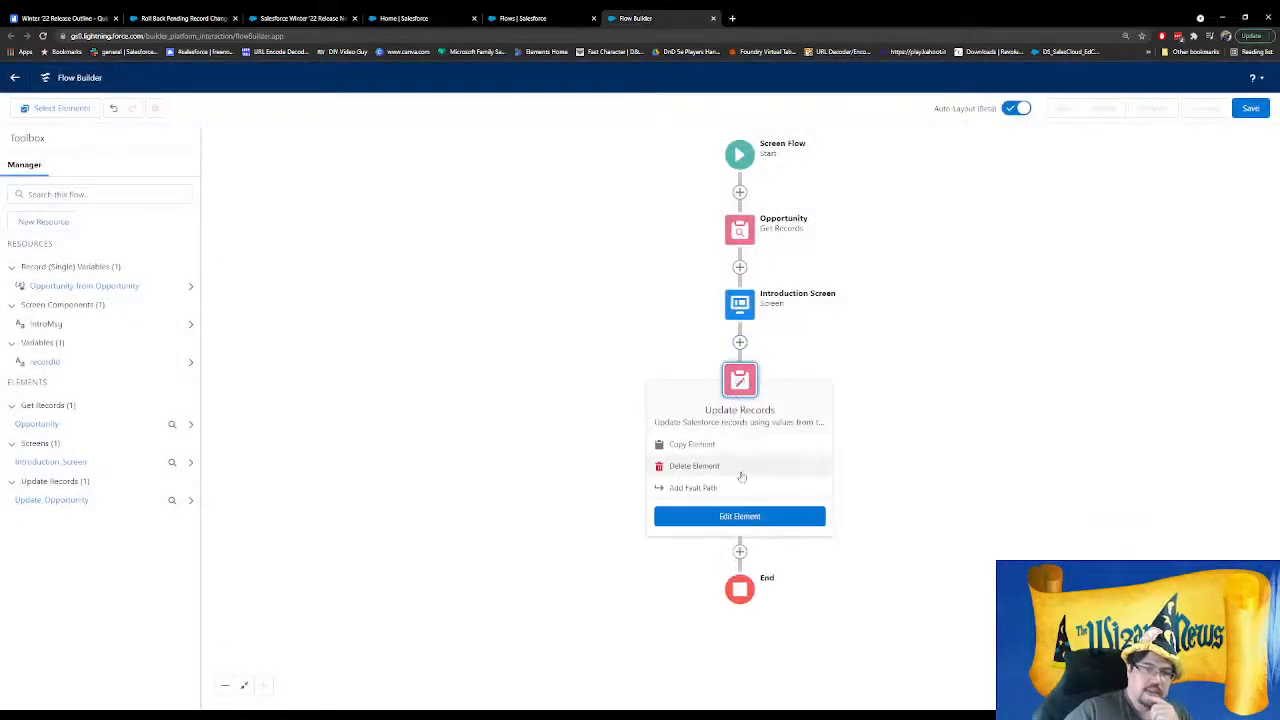
click(690, 486)
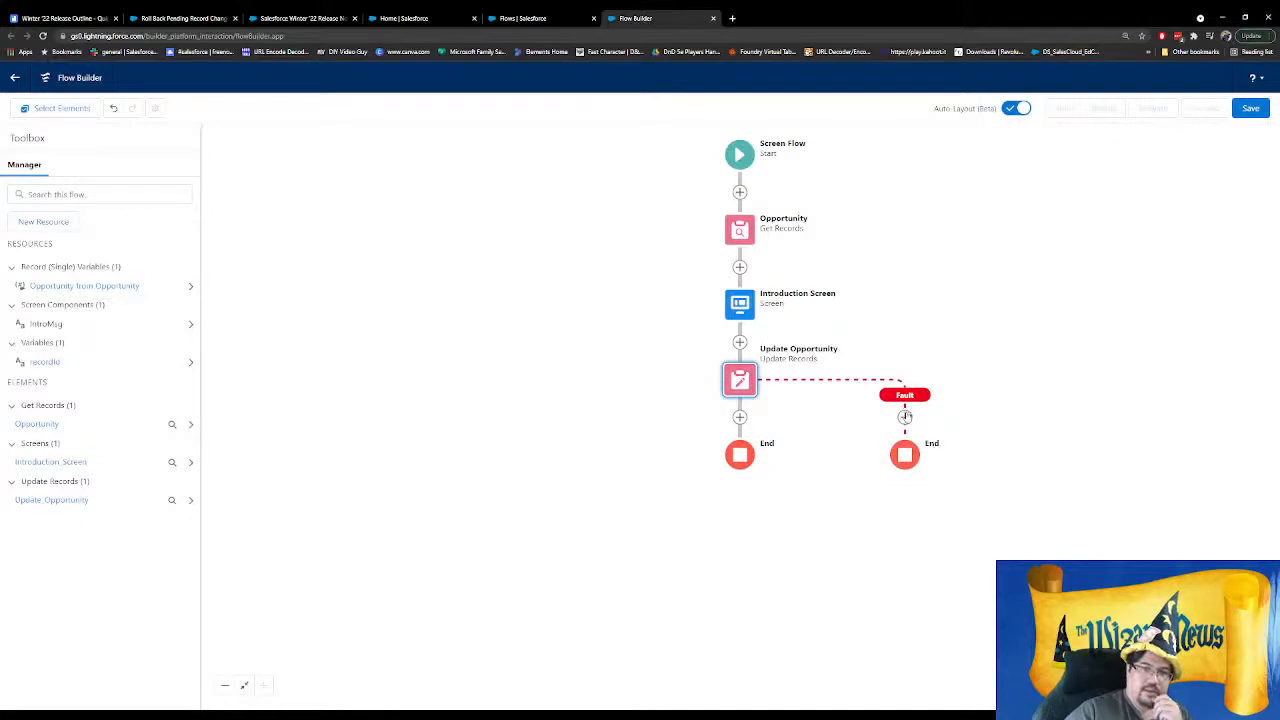
click(905, 417)
scroll(872, 505, down, 10)
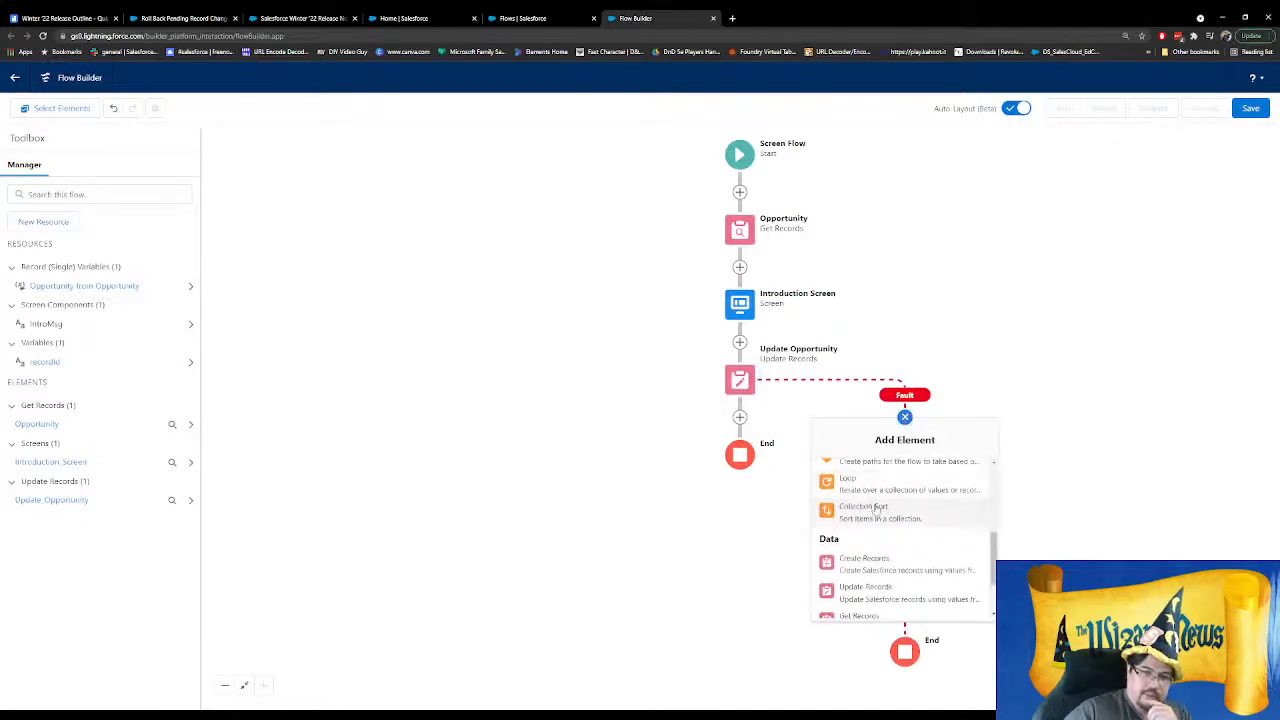
click(884, 601)
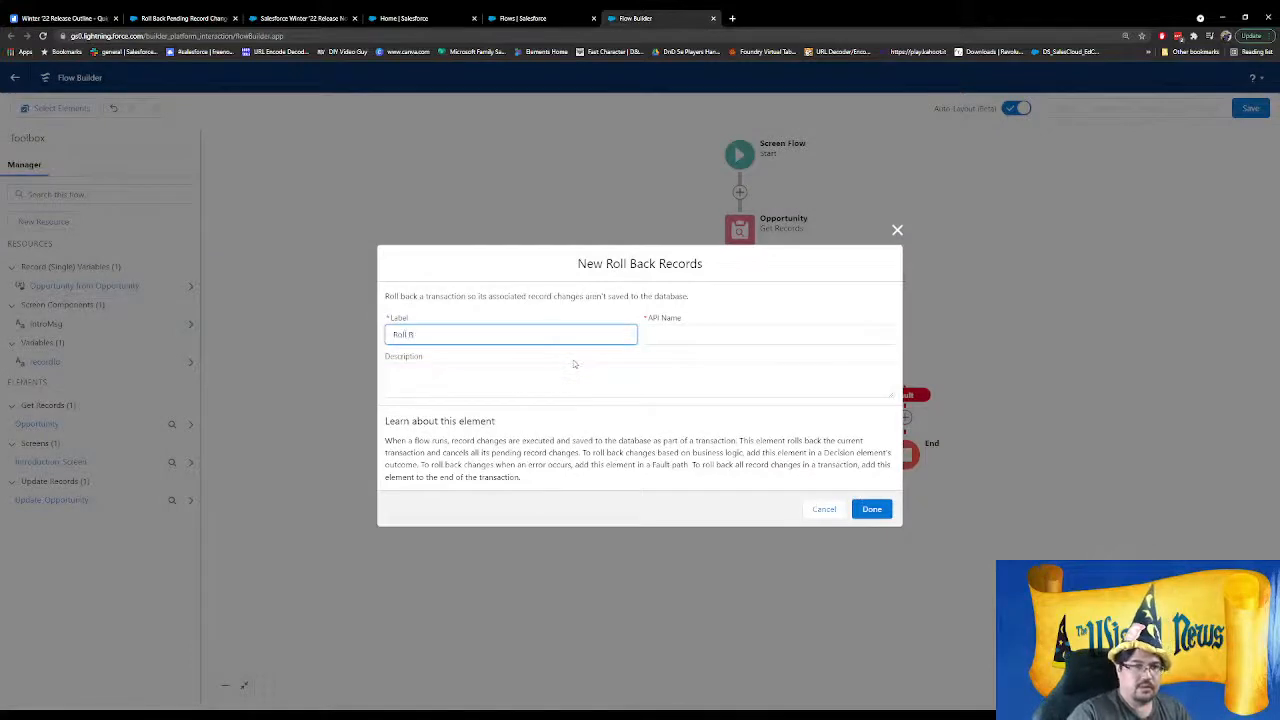
key(Tab)
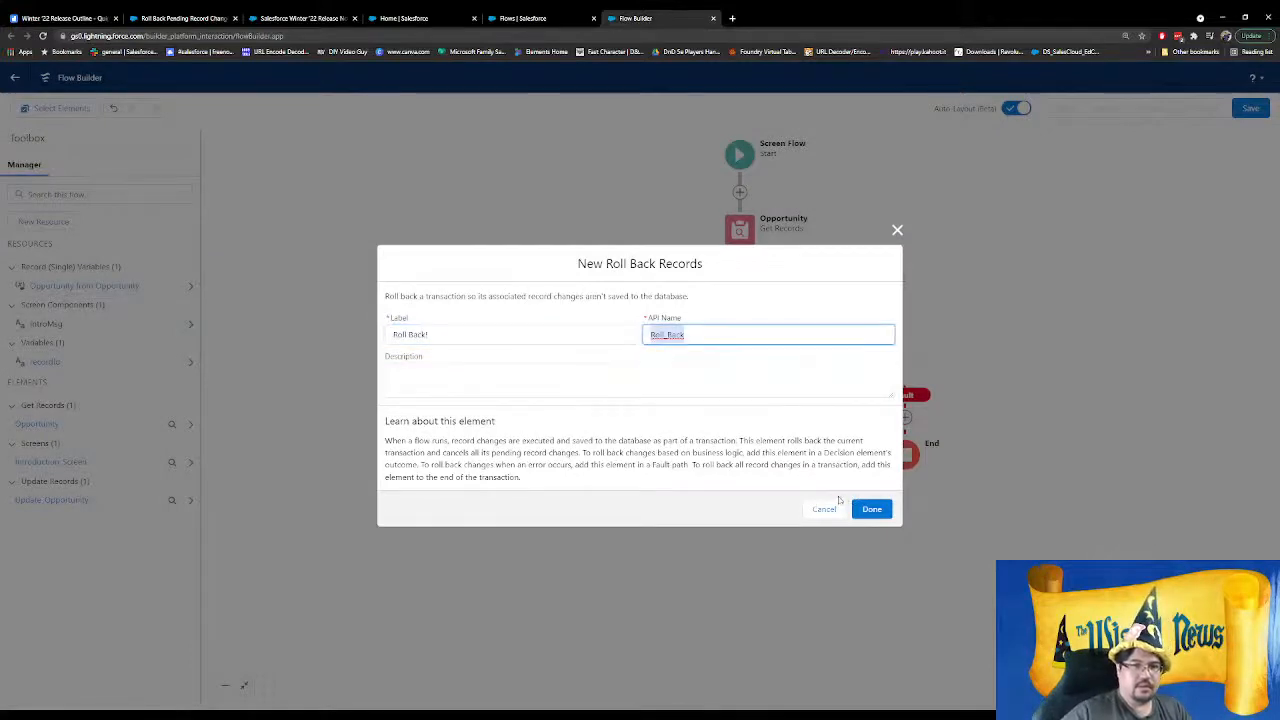
click(872, 509)
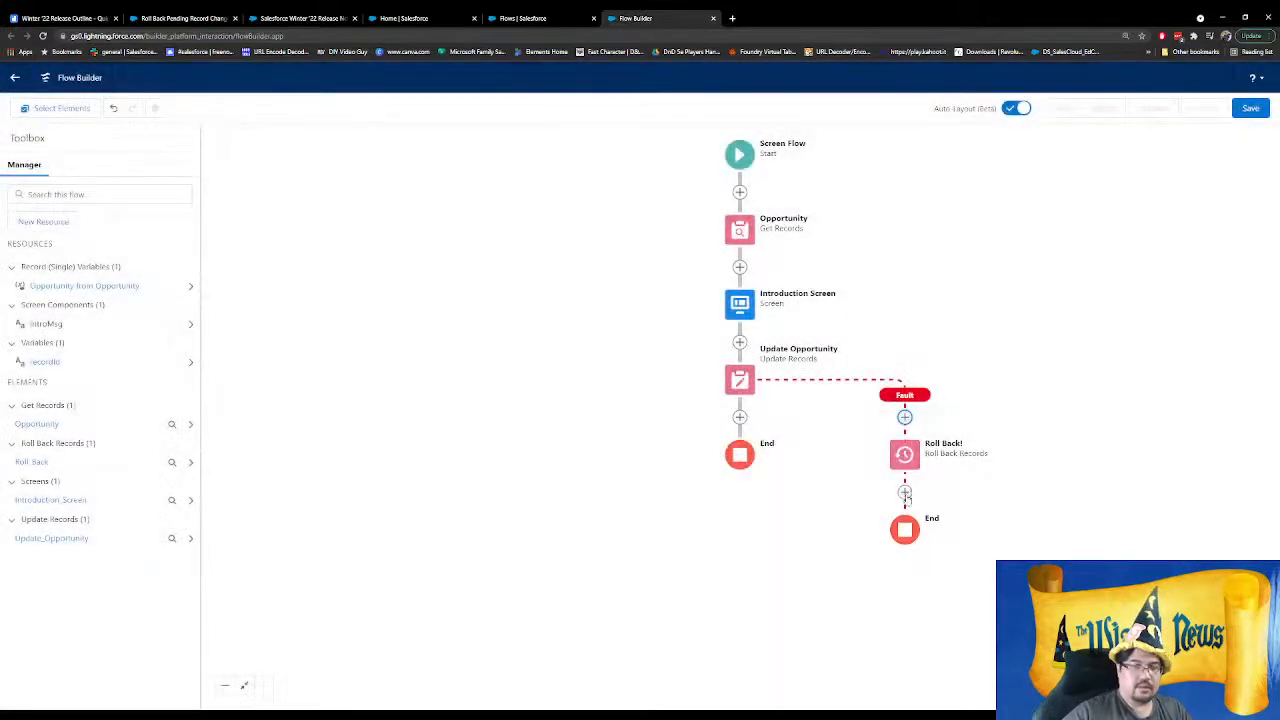
Connect the fault path after Roll Back! back to Introduction Screen
click(910, 462)
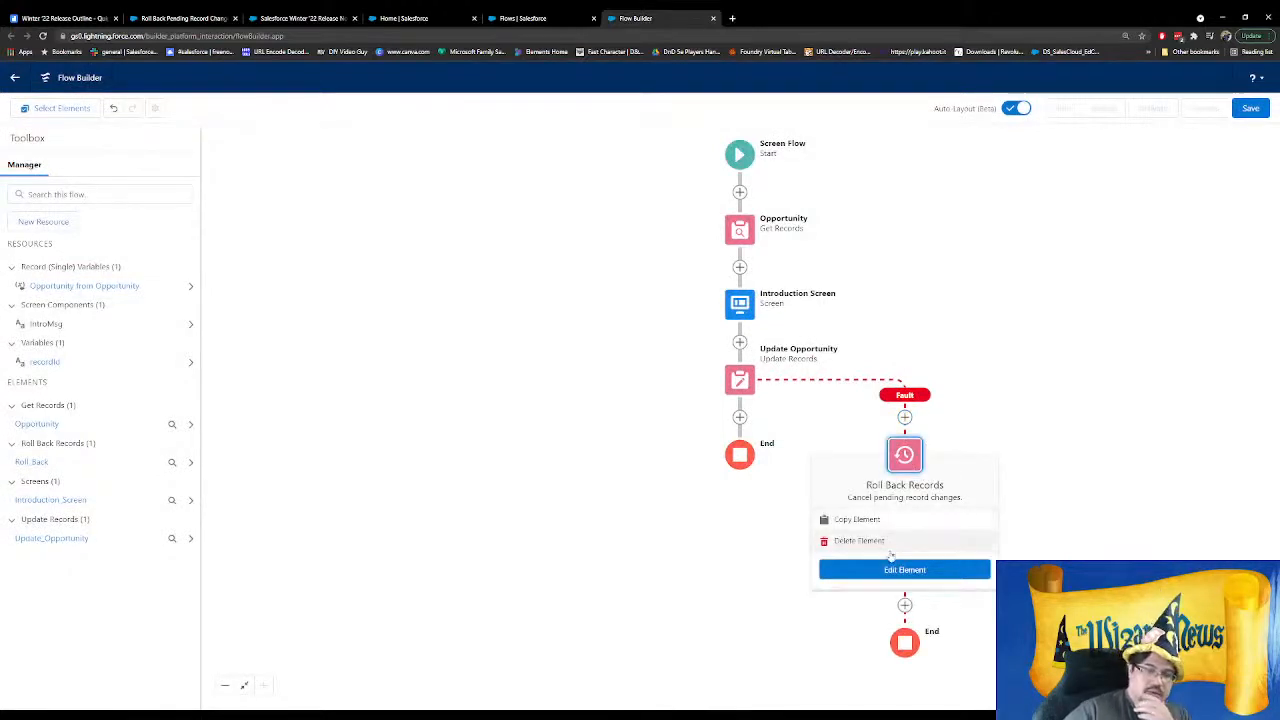
click(789, 557)
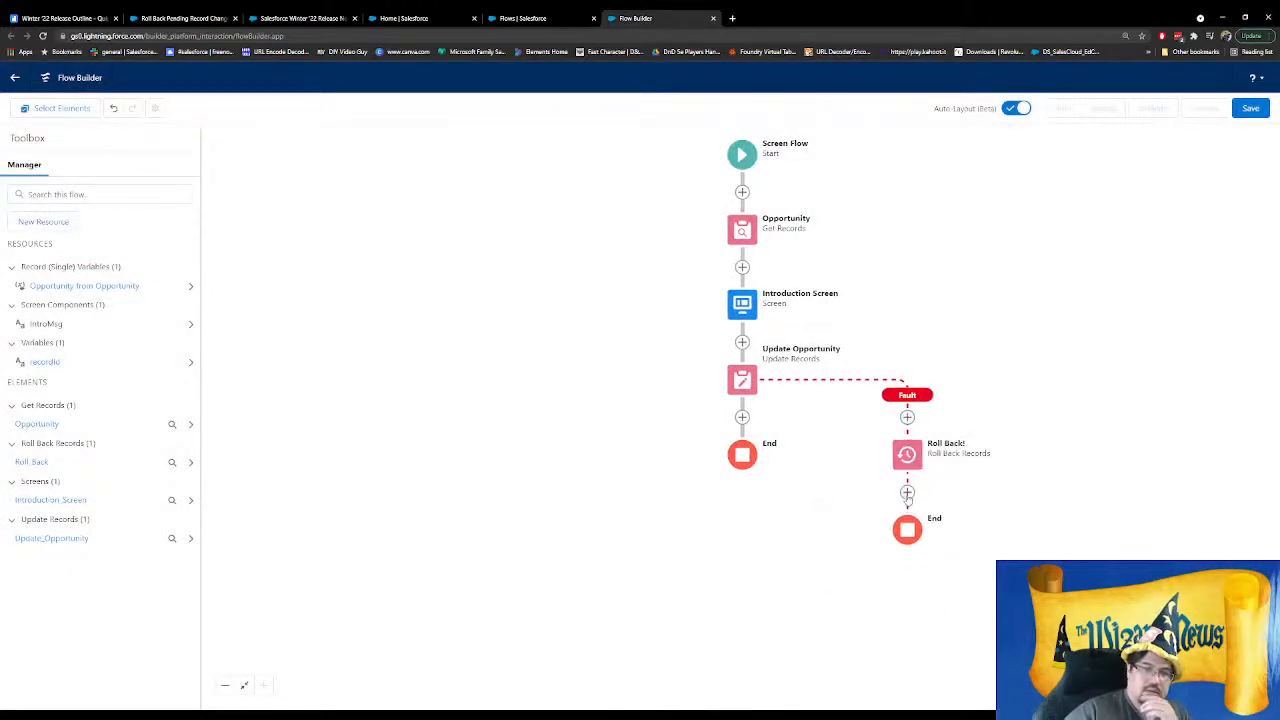
click(907, 493)
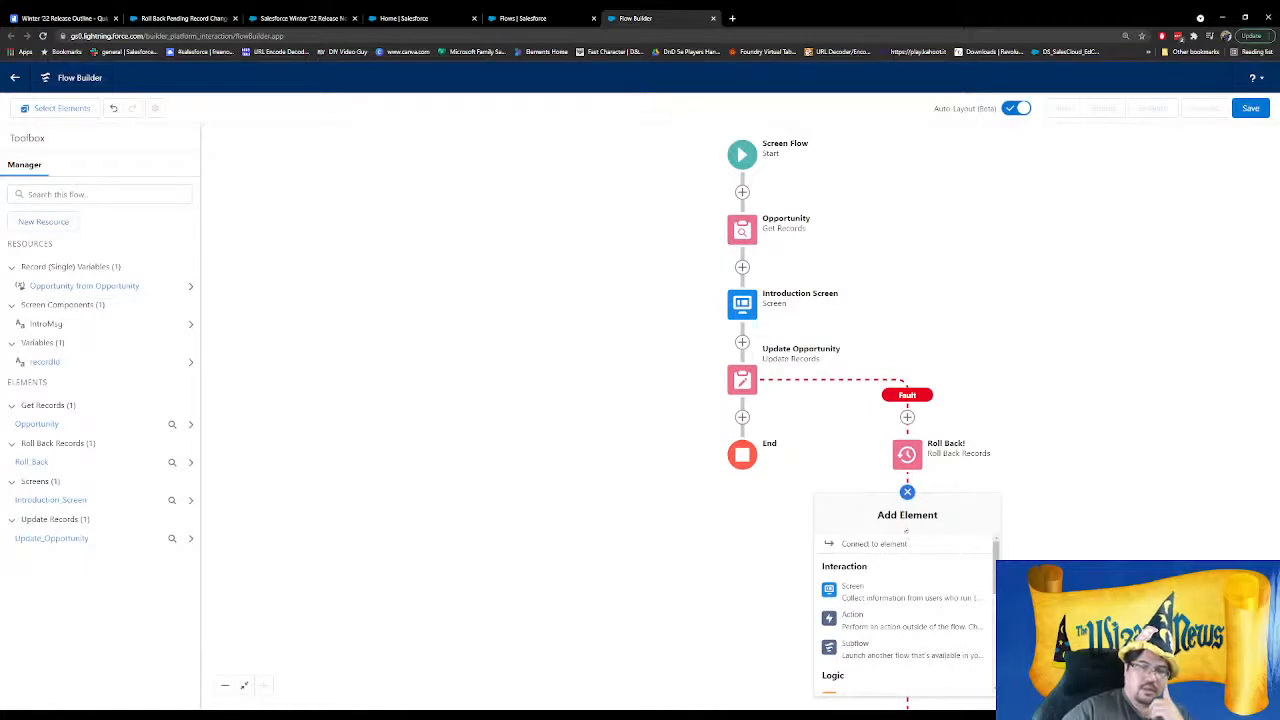
scroll(923, 600, down, 2)
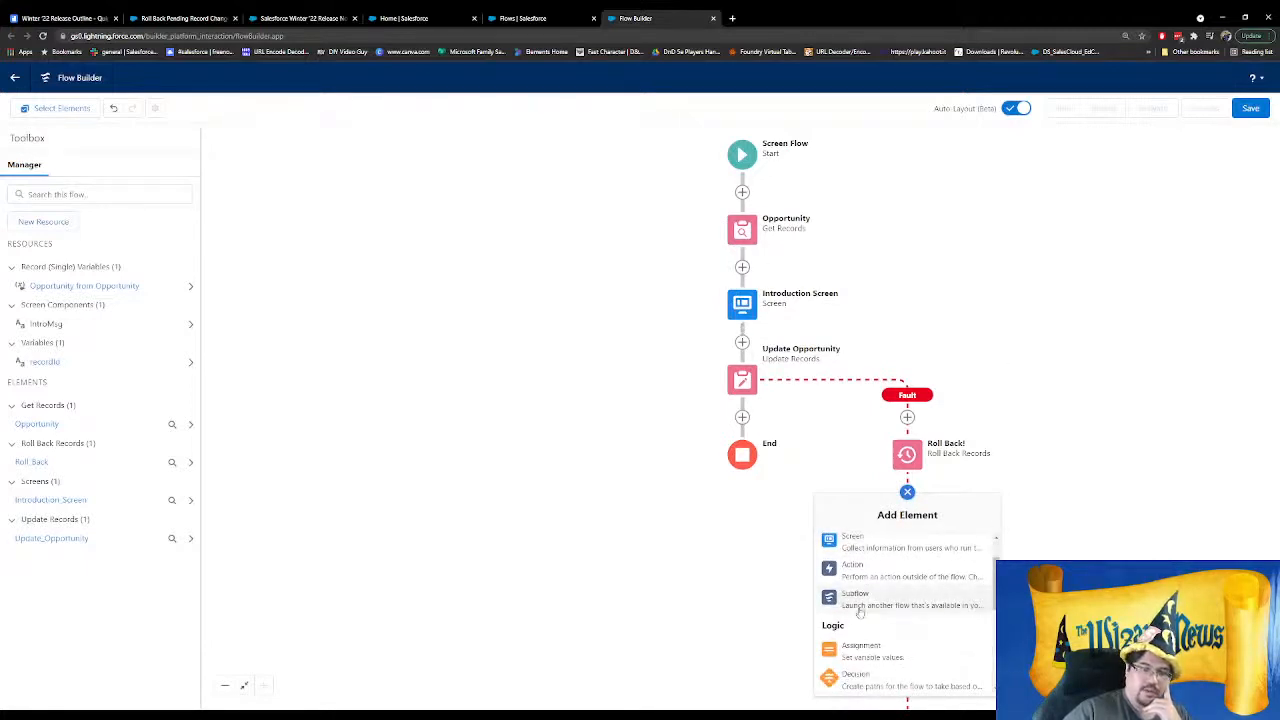
scroll(880, 600, up, 2)
click(861, 546)
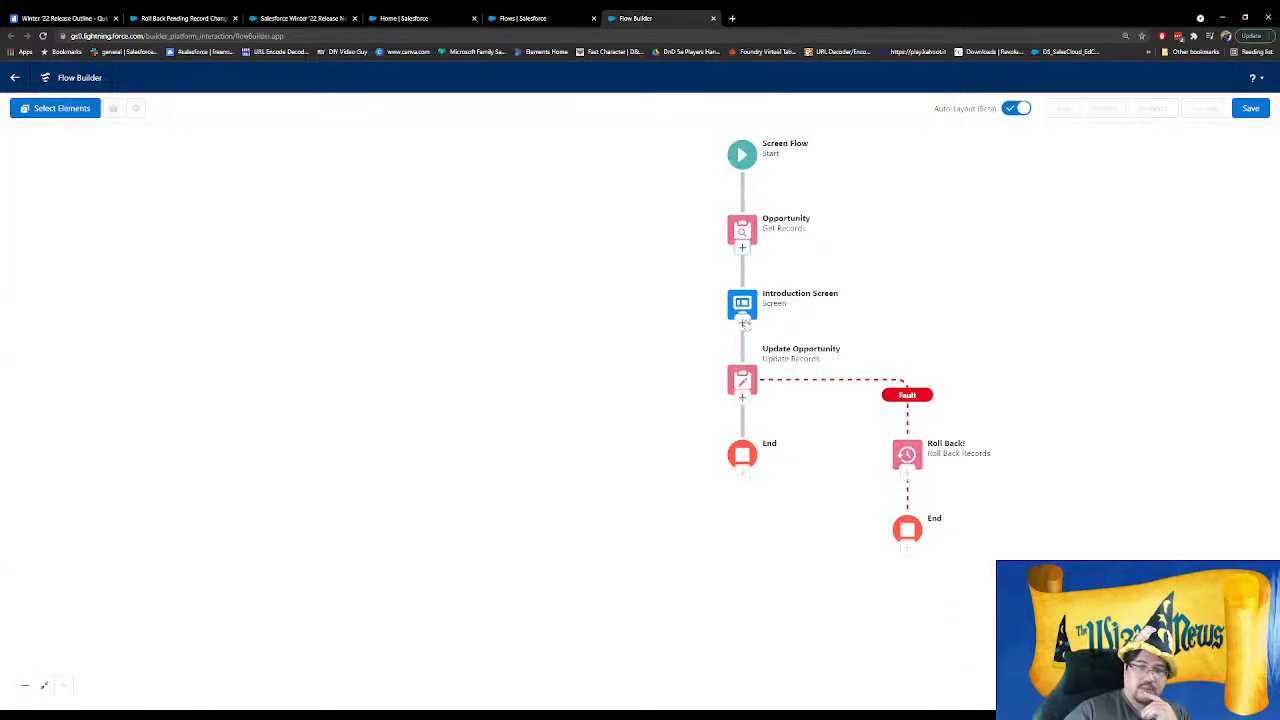
click(743, 320)
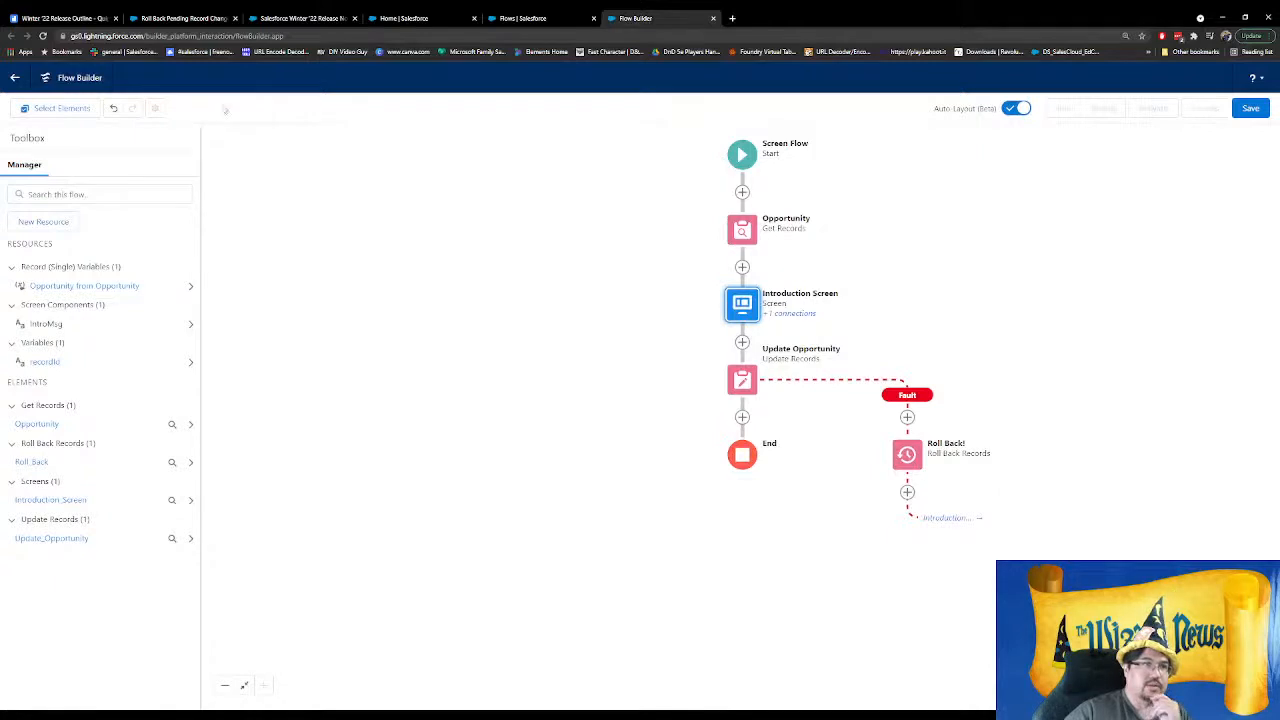
In the Winter '22 Release Outline, move the "Connect to More Elements Across the Auto-Layout Canvas (Beta)" bullet directly below the Roll Back Pending Record Changes bullet
click(65, 18)
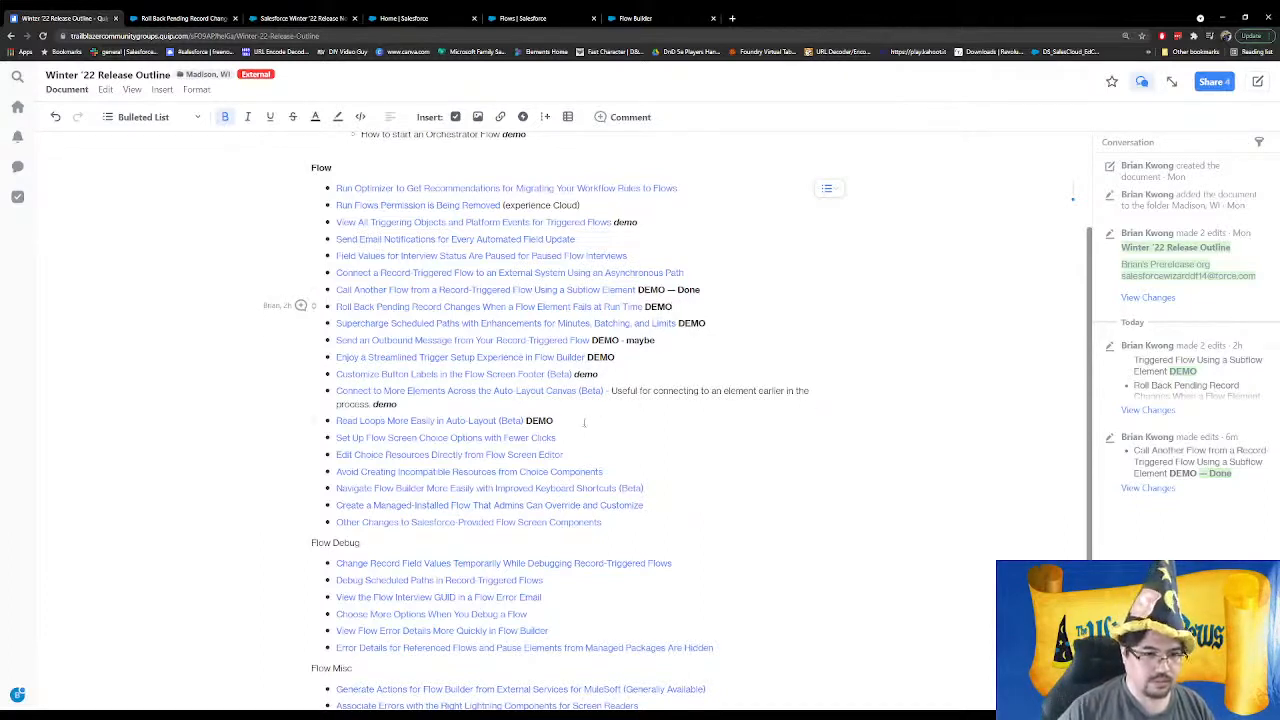
drag(398, 405, 338, 390)
key(ctrl+c)
key(BackSpace)
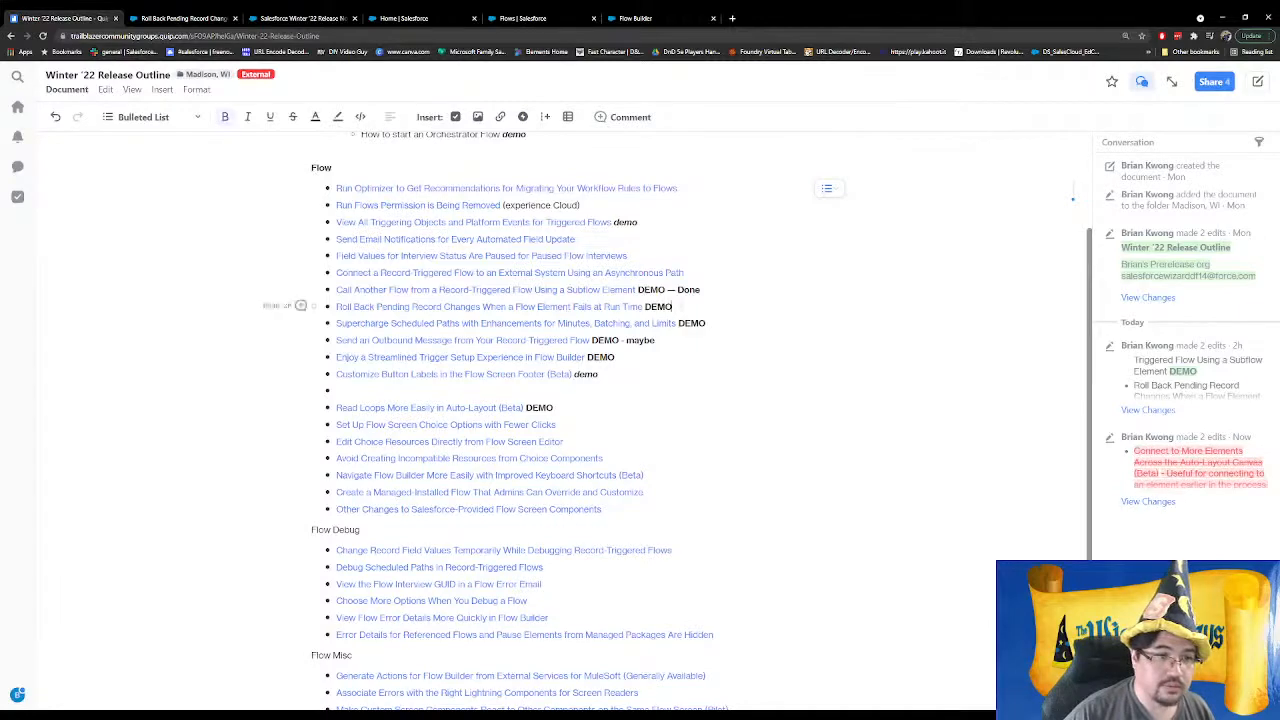
key(ctrl+v)
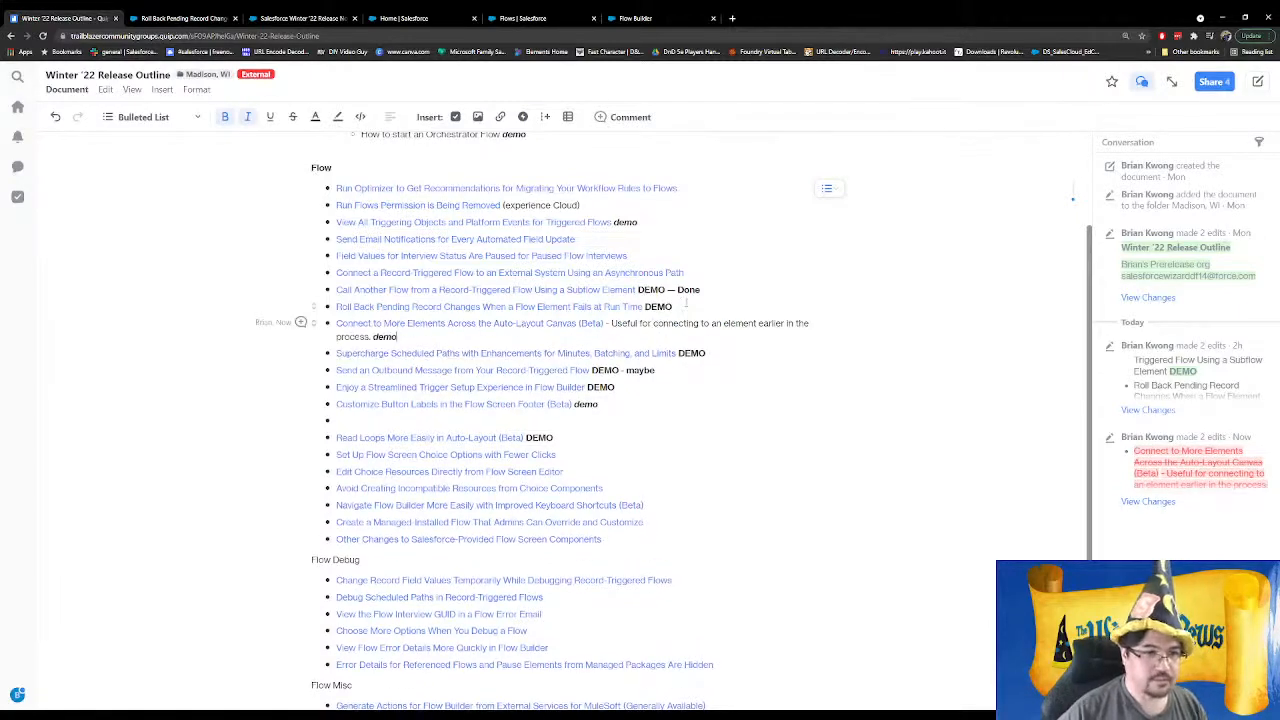
Return to the unsaved screen flow, save it as "Opportunity Winter'22 Screen Demo" and activate it
click(525, 19)
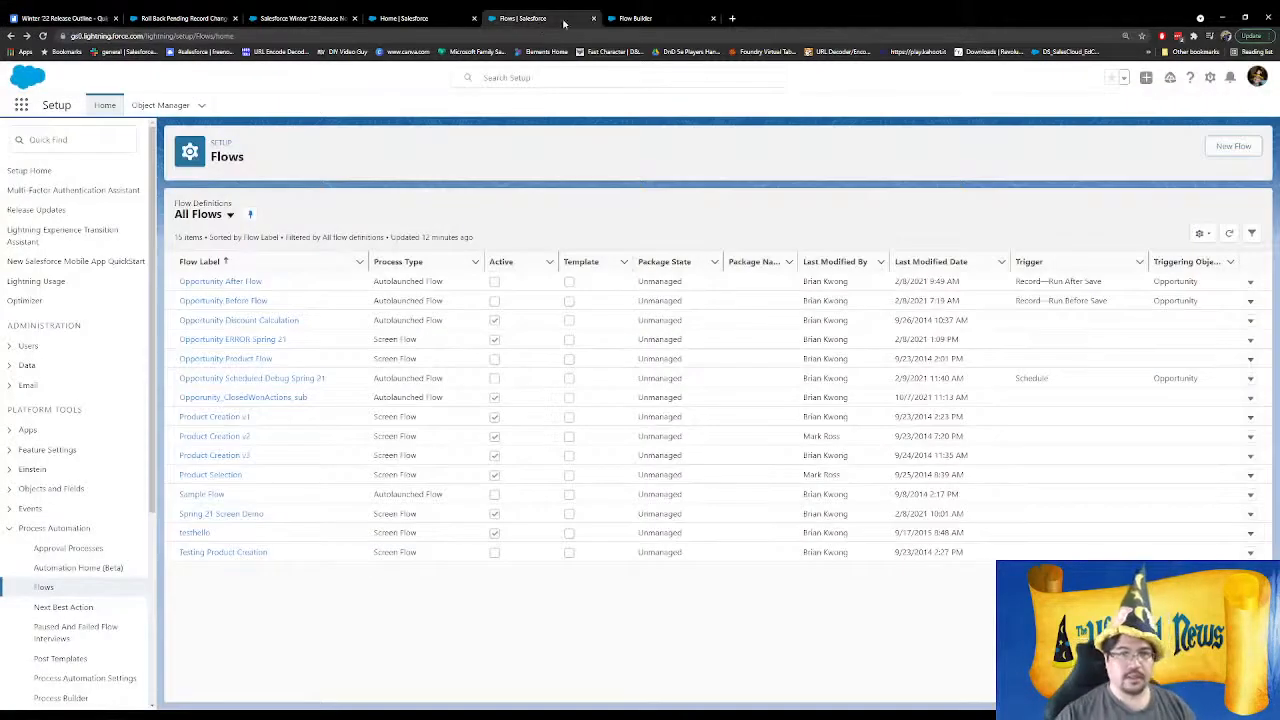
click(630, 19)
click(1067, 404)
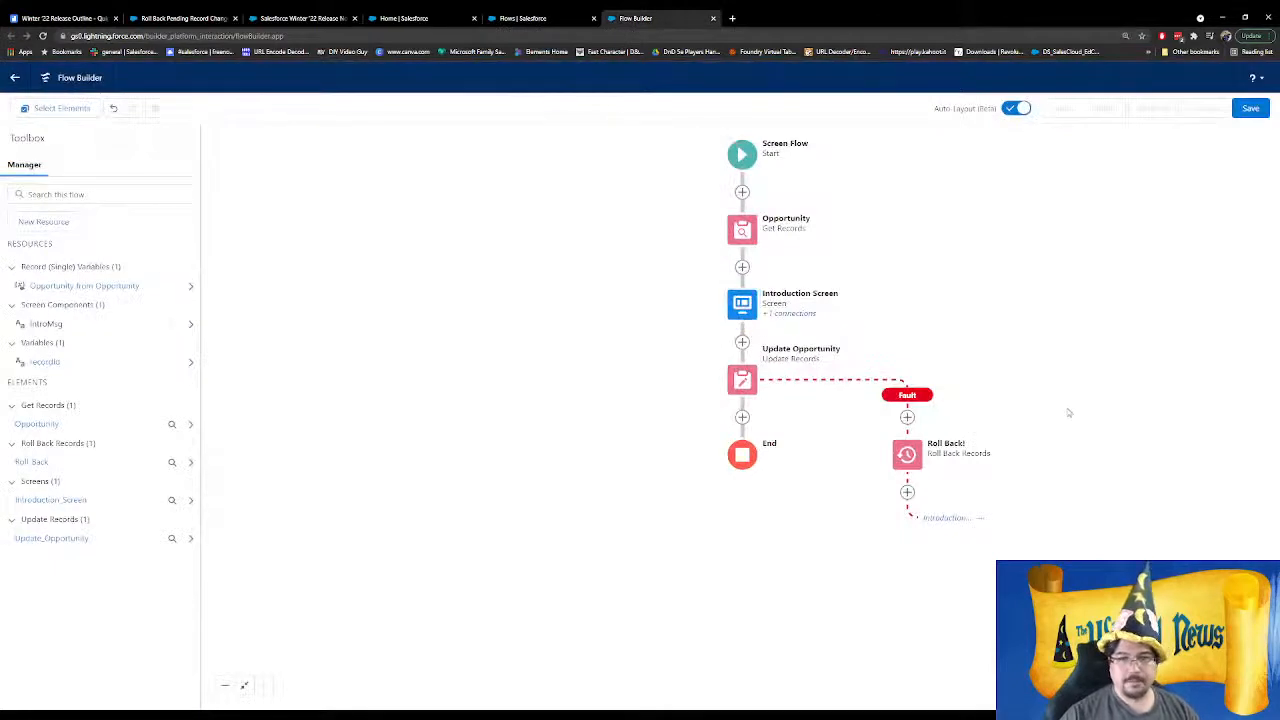
click(1253, 108)
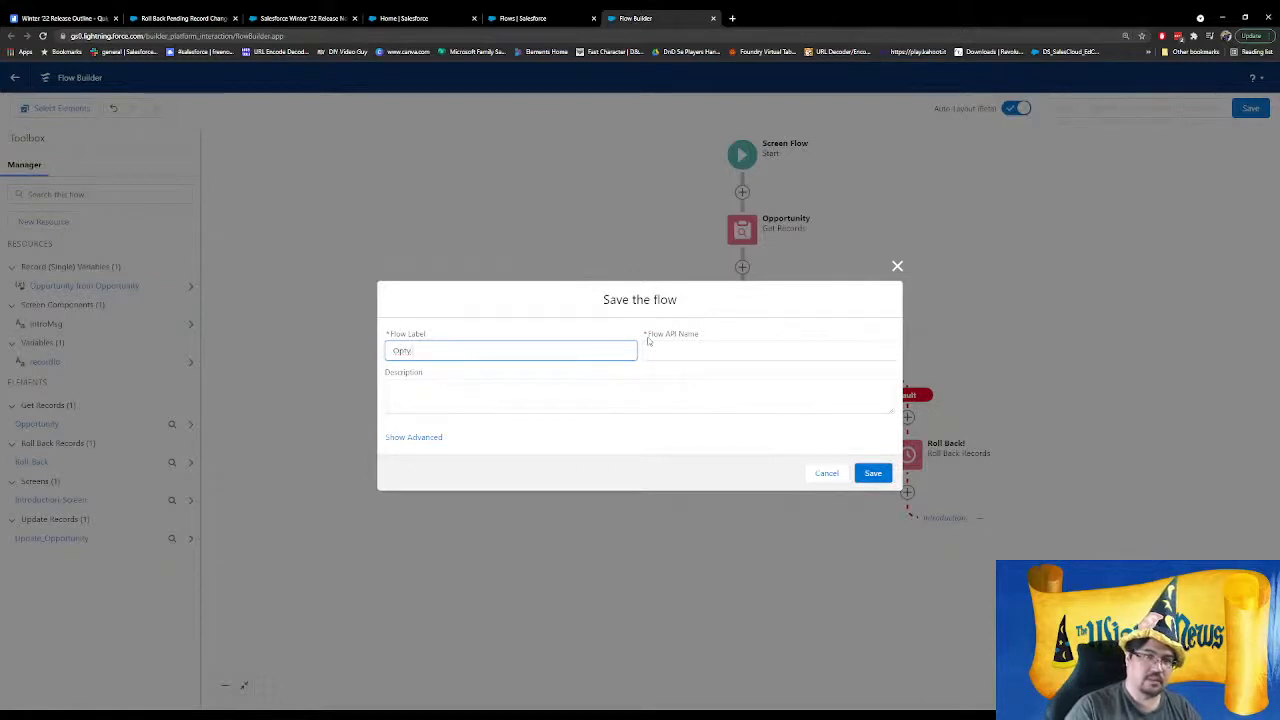
text(Opportunity Ro)
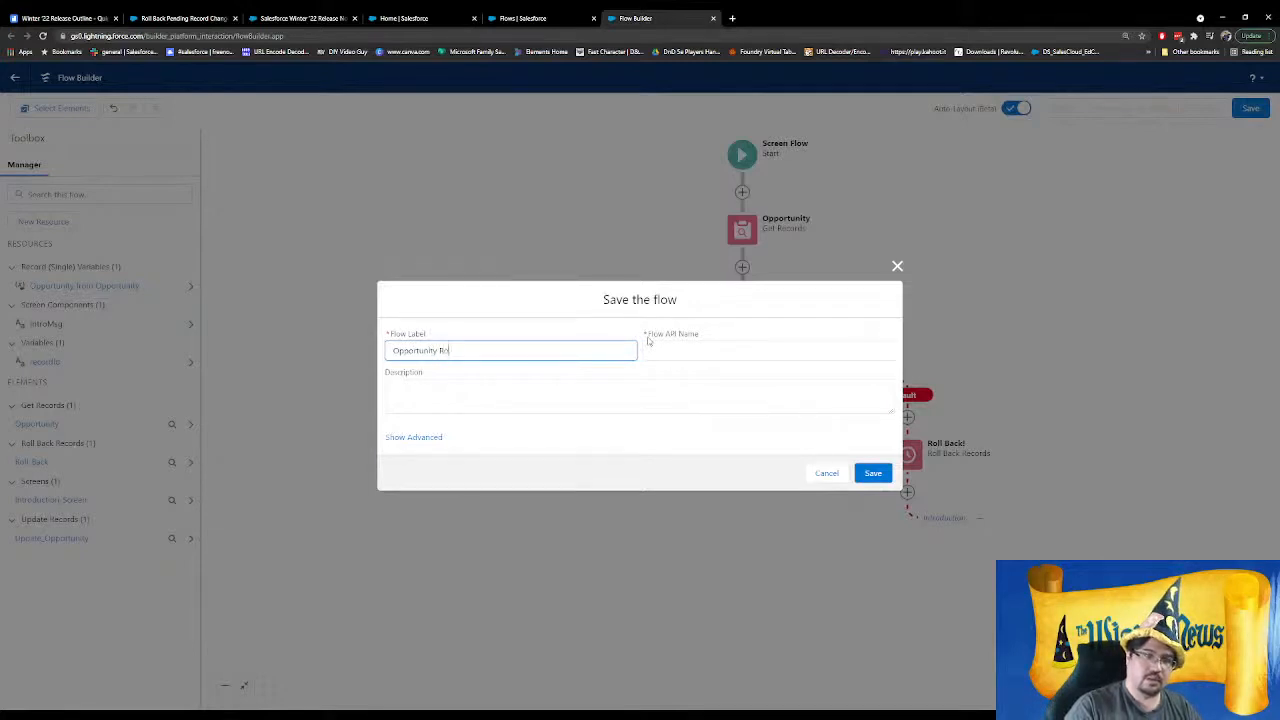
key(BackSpace)
key(BackSpace)
text(Winter'22 S)
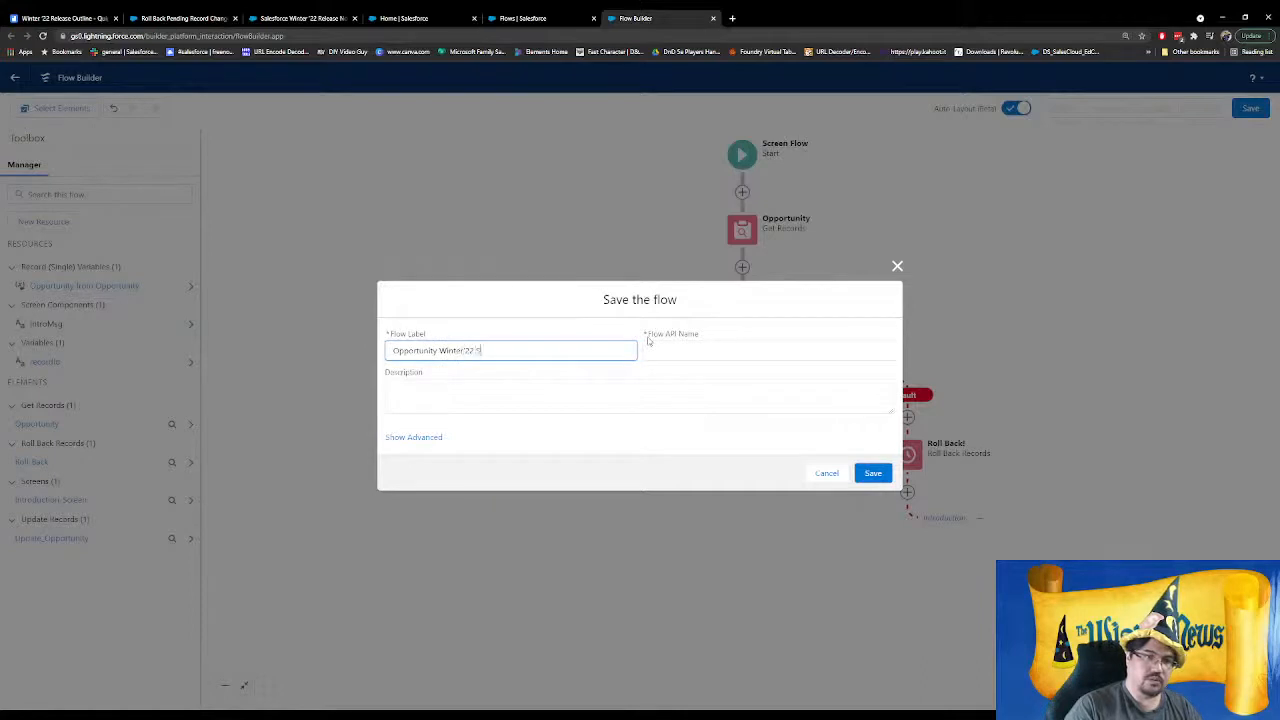
text(creen Example)
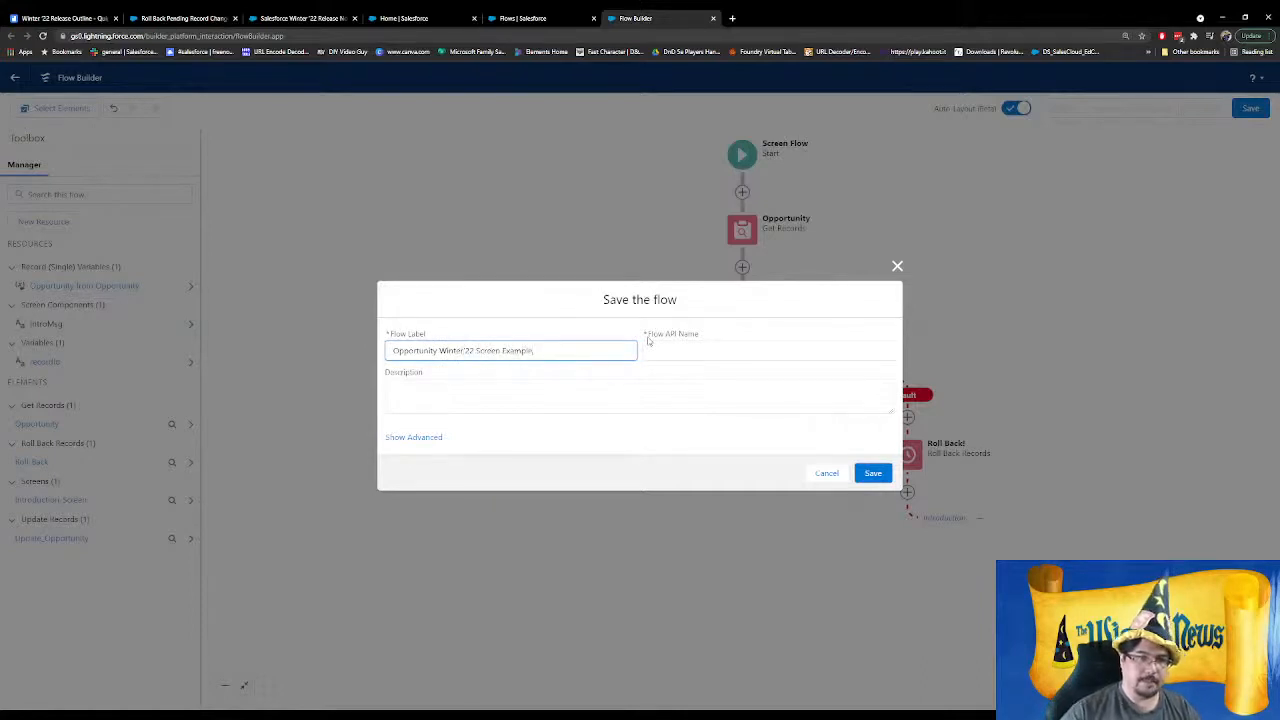
key(BackSpace)
key(BackSpace)
key(BackSpace)
key(BackSpace)
key(BackSpace)
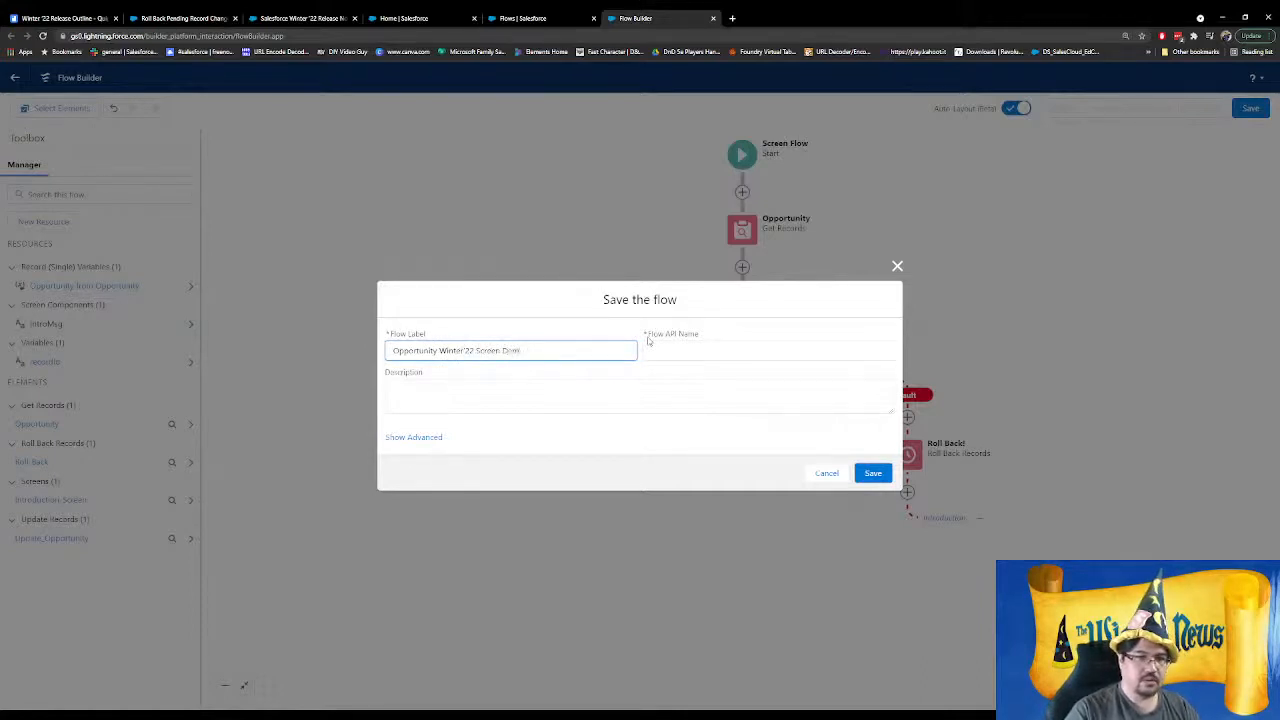
click(648, 343)
click(872, 473)
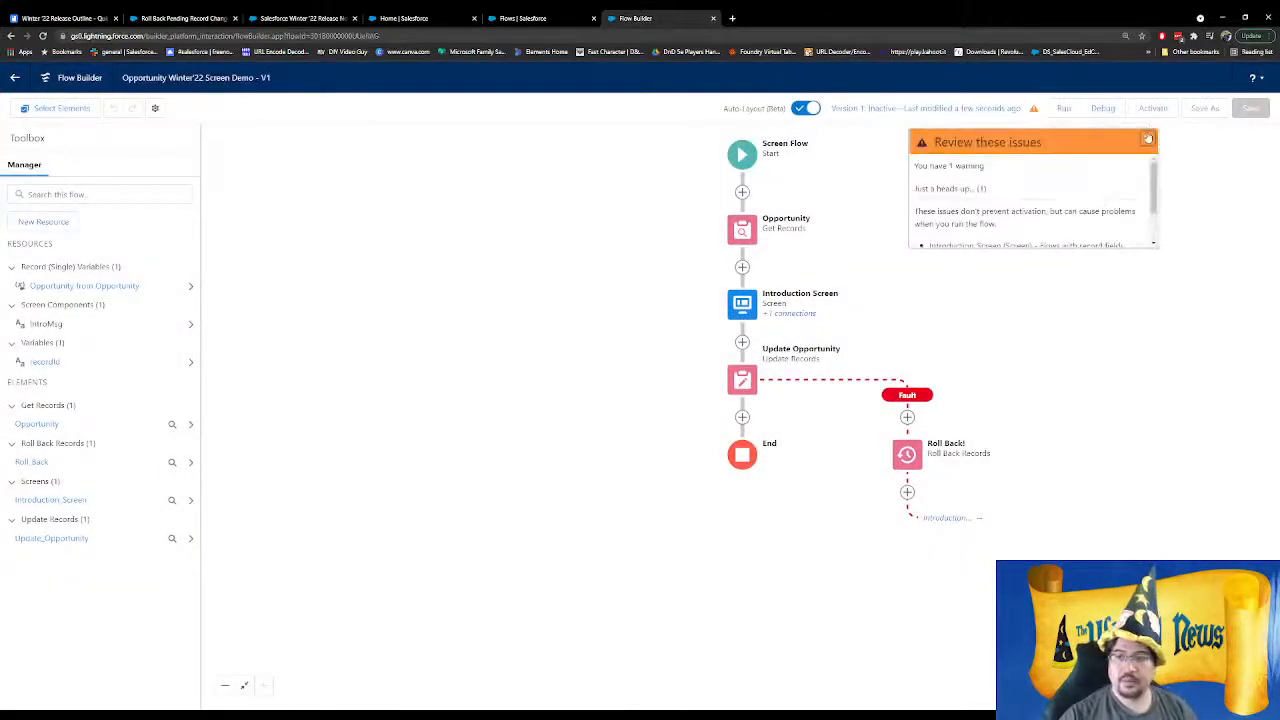
click(1148, 138)
click(1142, 110)
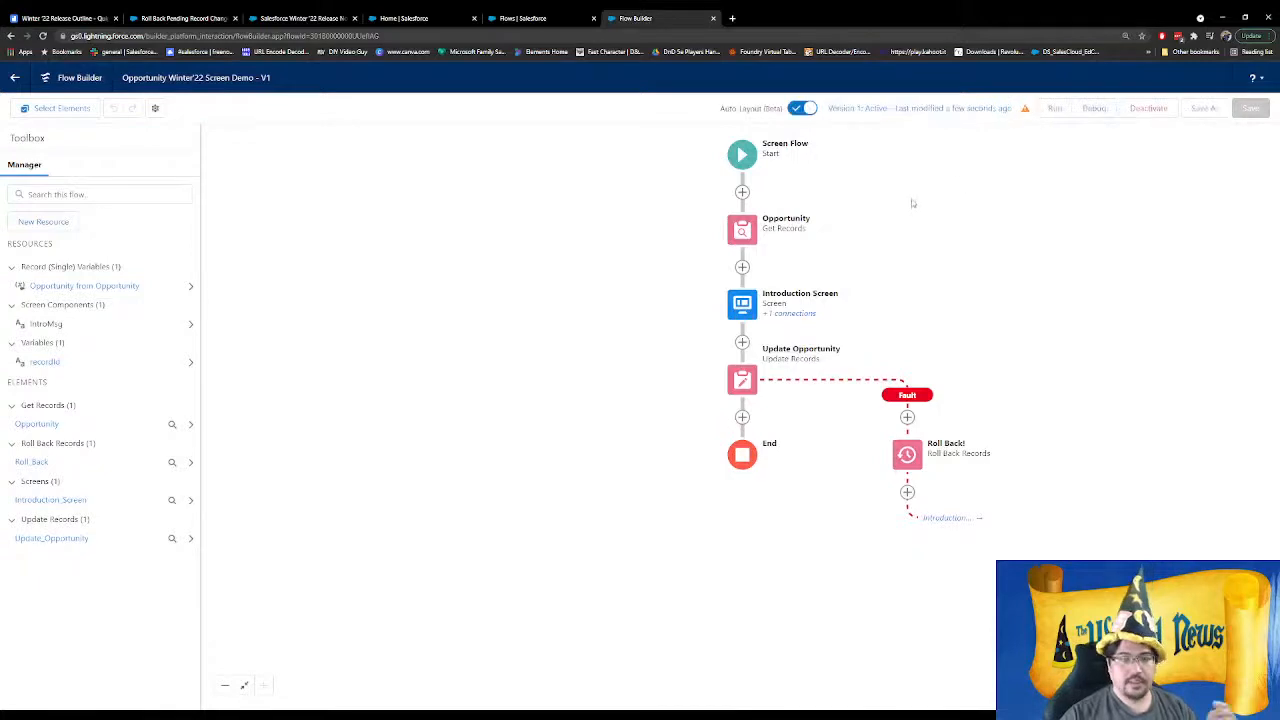
Open the Spring Screen Demo action from the Opportunity object's buttons, links, and actions in Object Manager
click(407, 27)
click(165, 106)
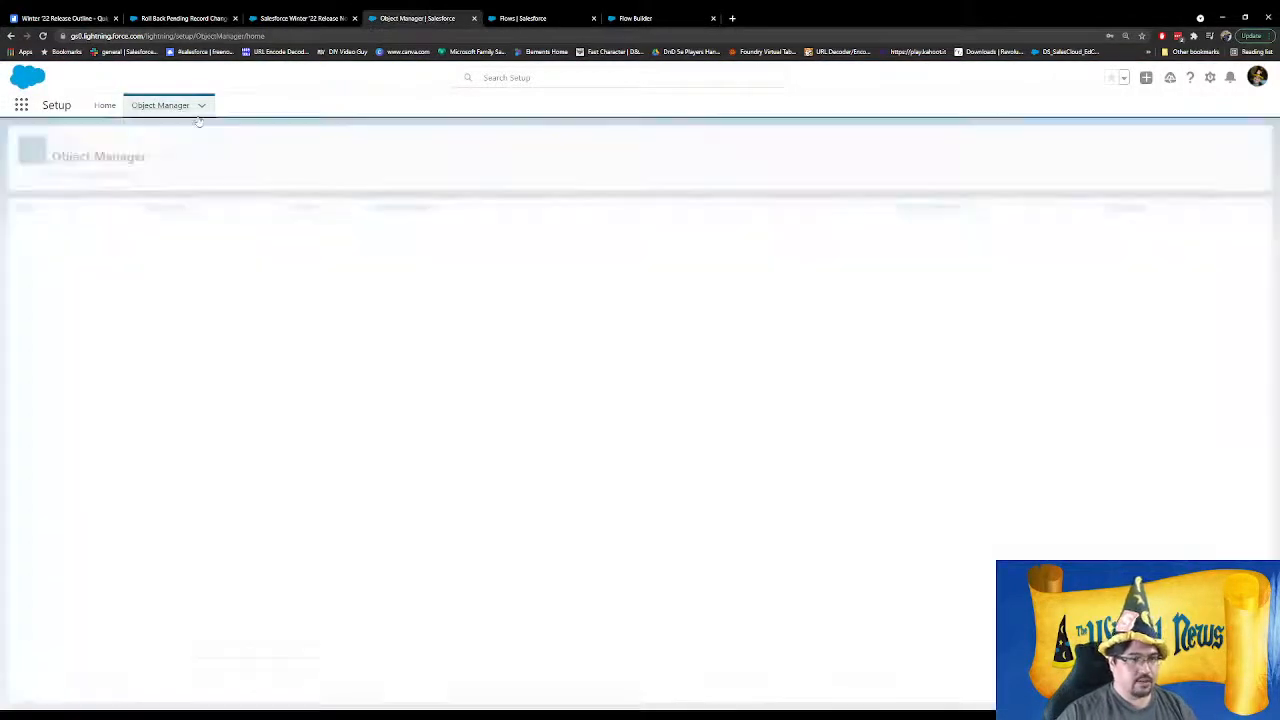
click(1065, 146)
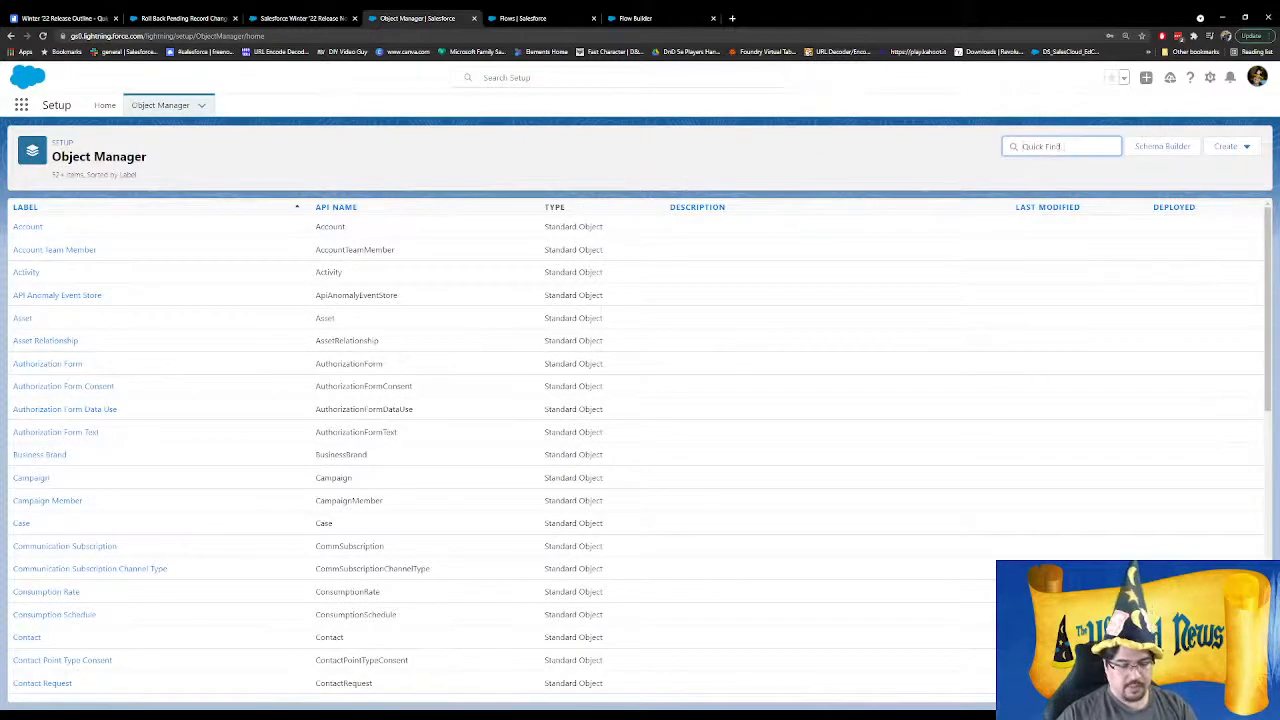
text(opp)
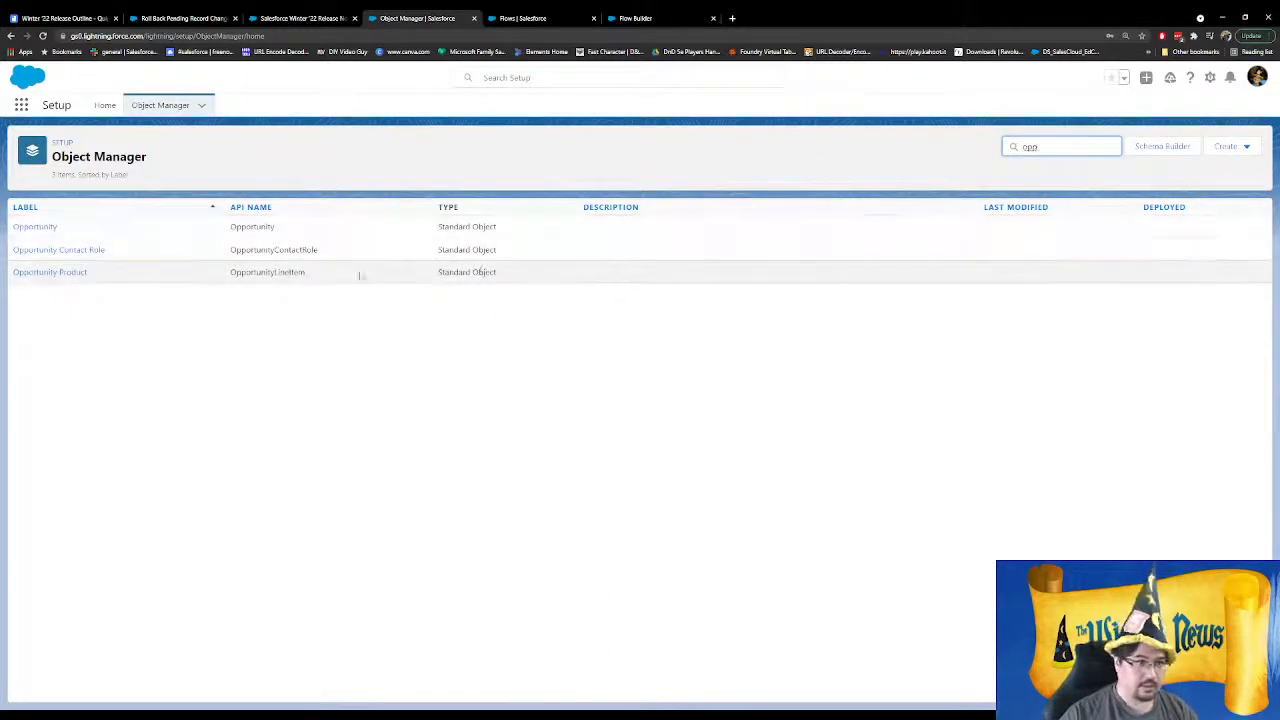
click(38, 226)
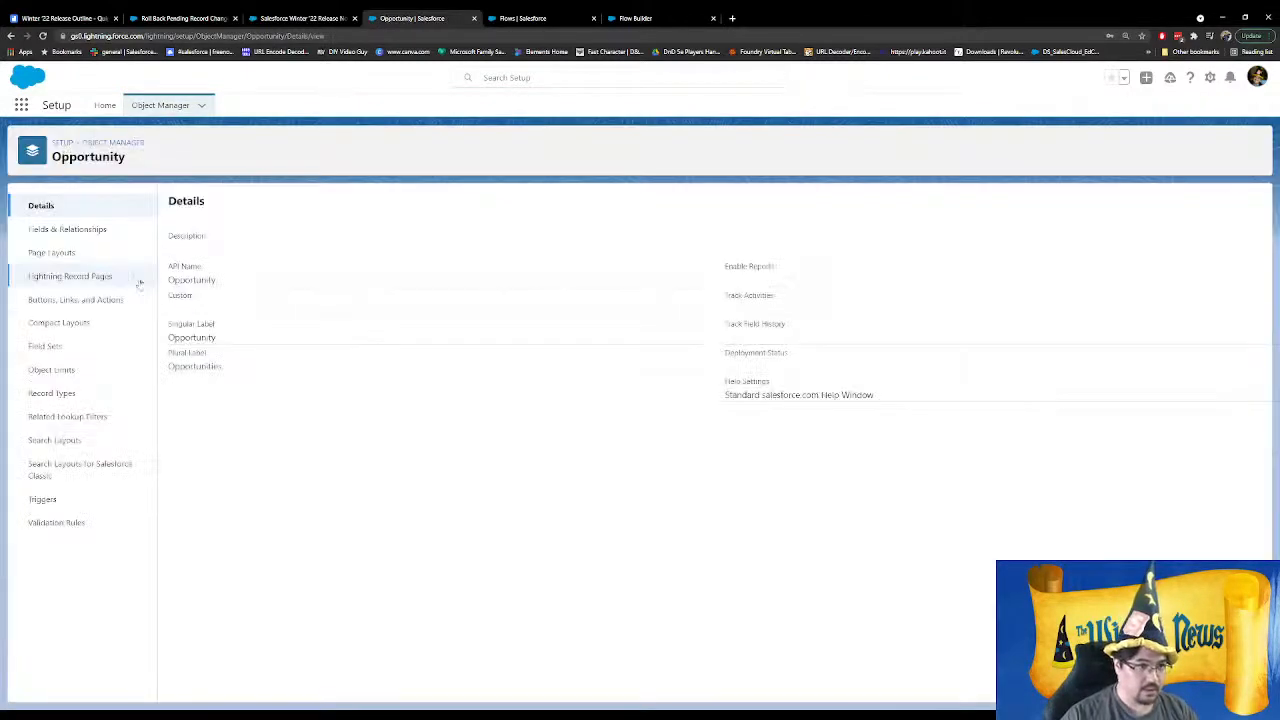
click(114, 299)
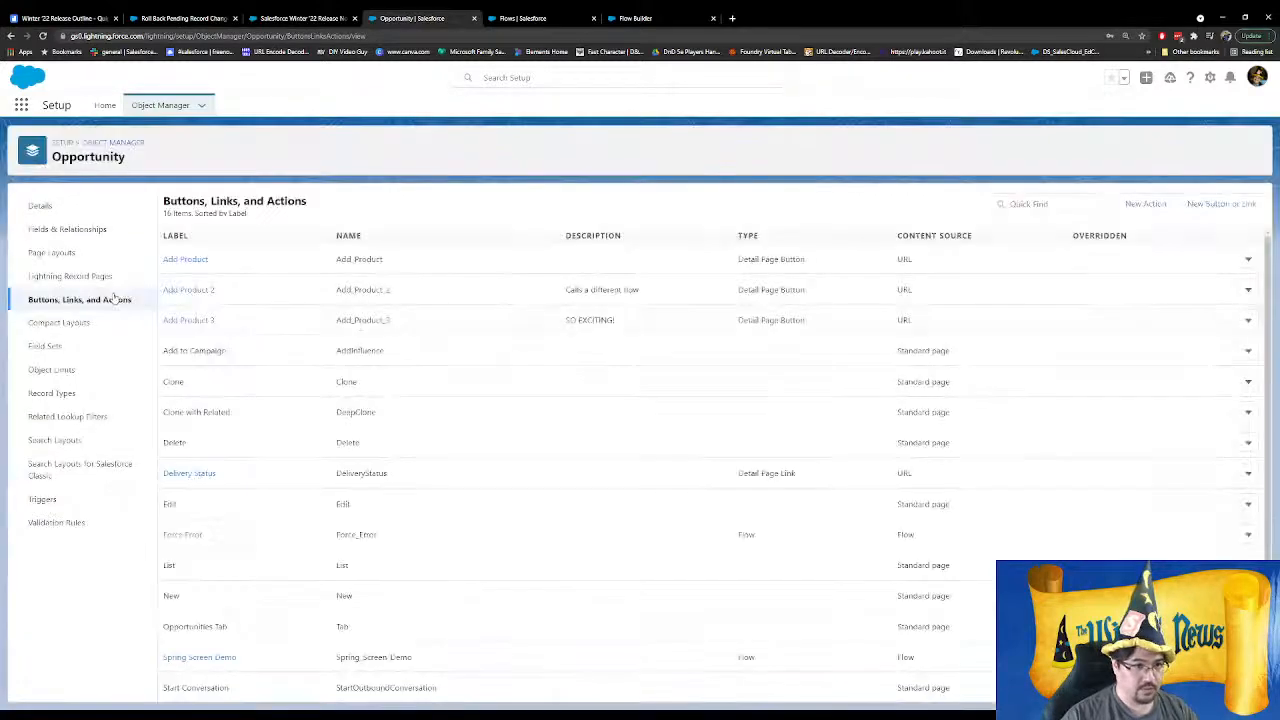
scroll(400, 357, down, 1)
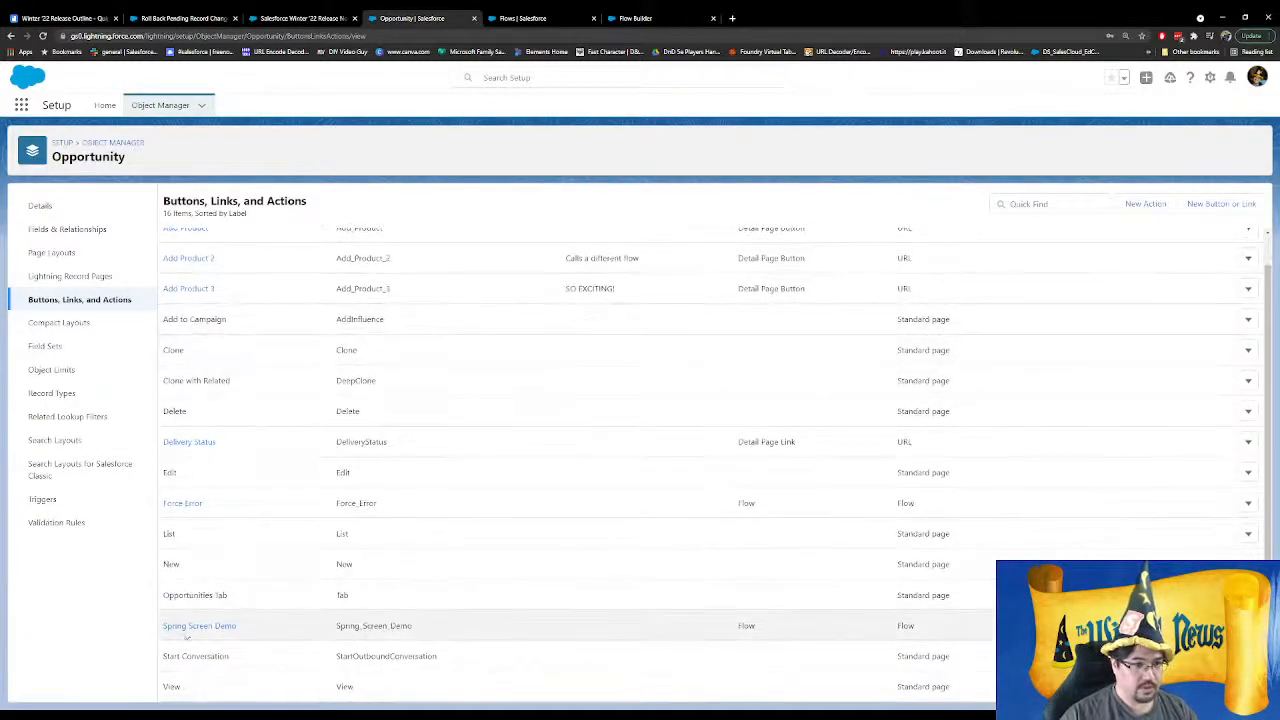
click(188, 628)
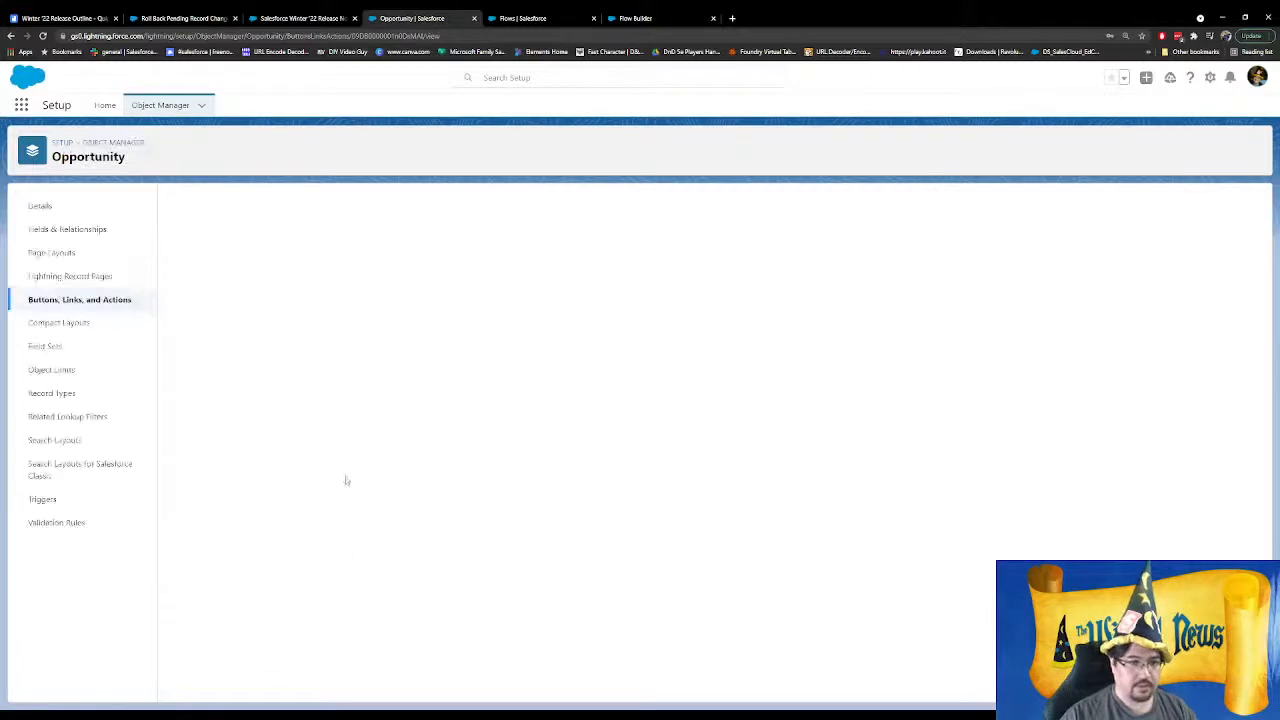
Edit the Spring Screen Demo action to launch the Opportunity Winter'22 Screen Demo flow
click(512, 248)
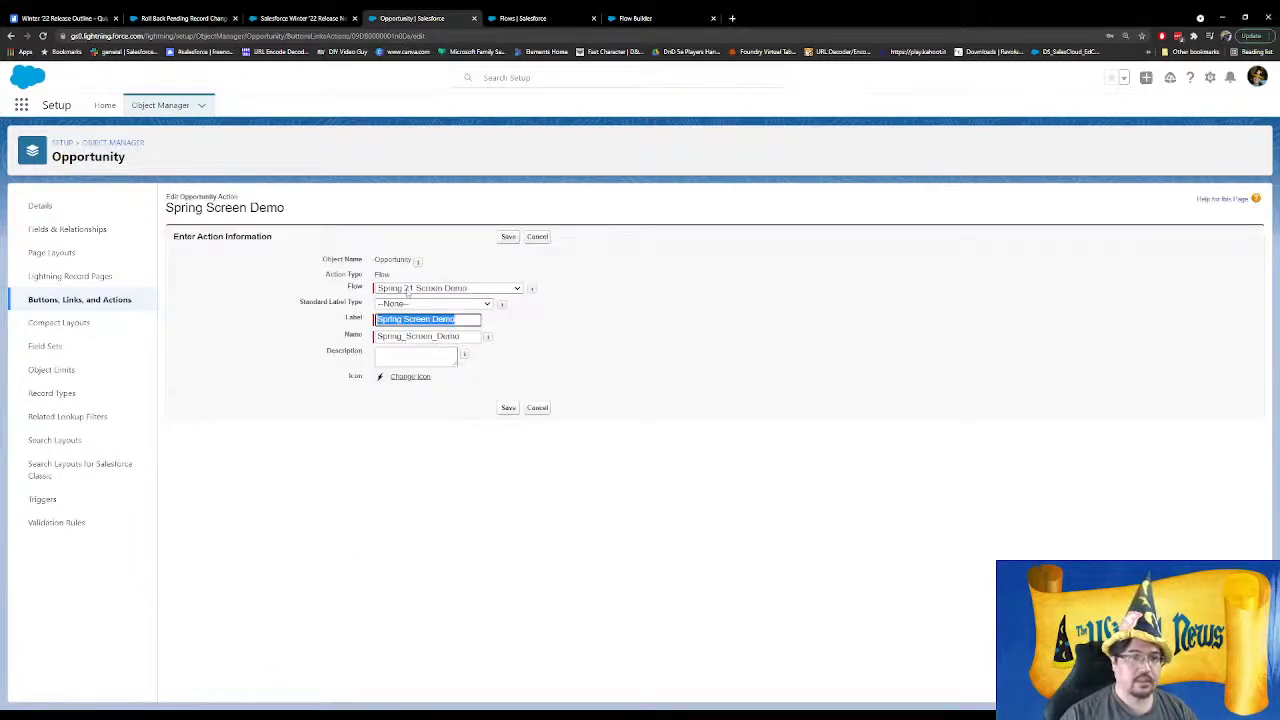
click(416, 291)
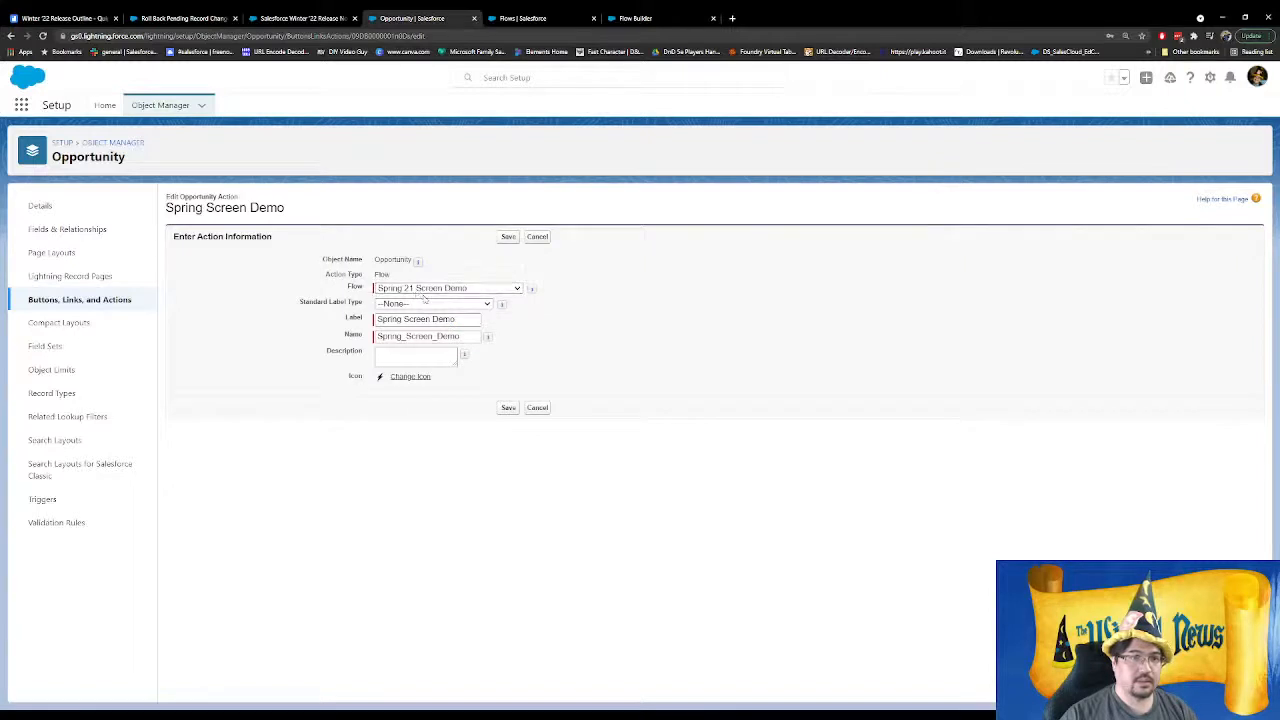
click(451, 317)
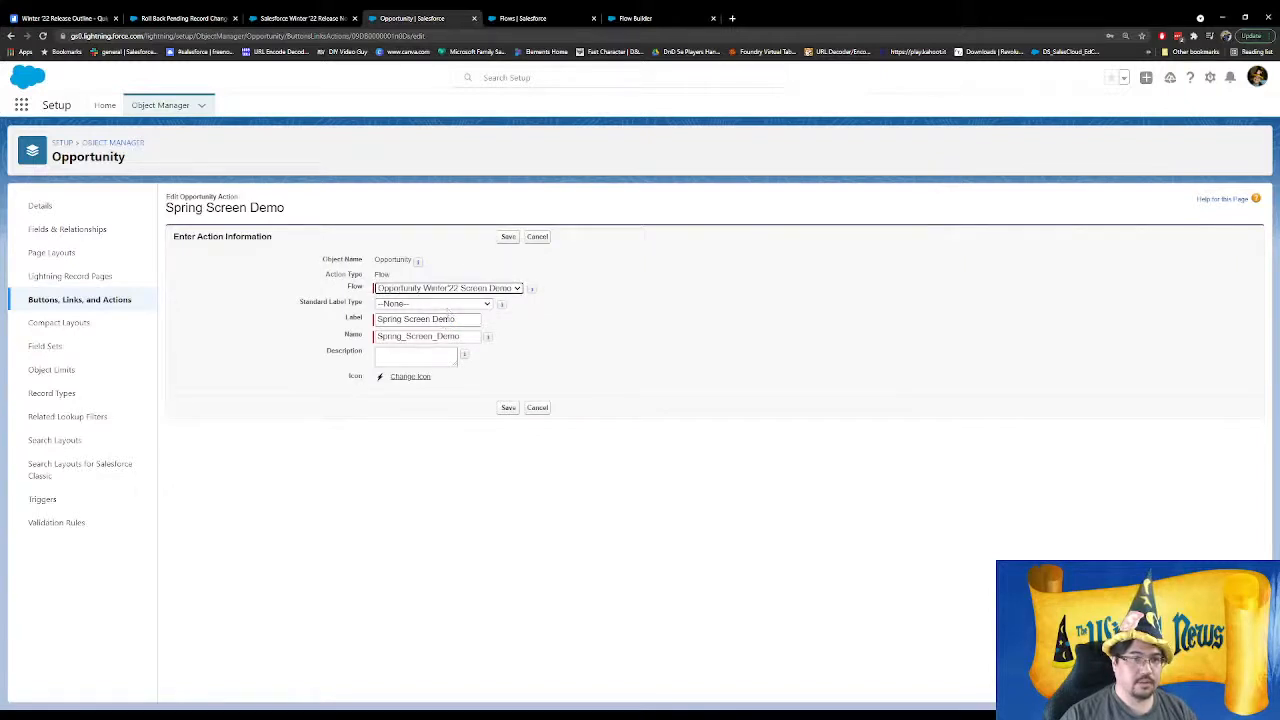
Change the action's label to "Winter Screen Demo" and save the action
triple_click(404, 318)
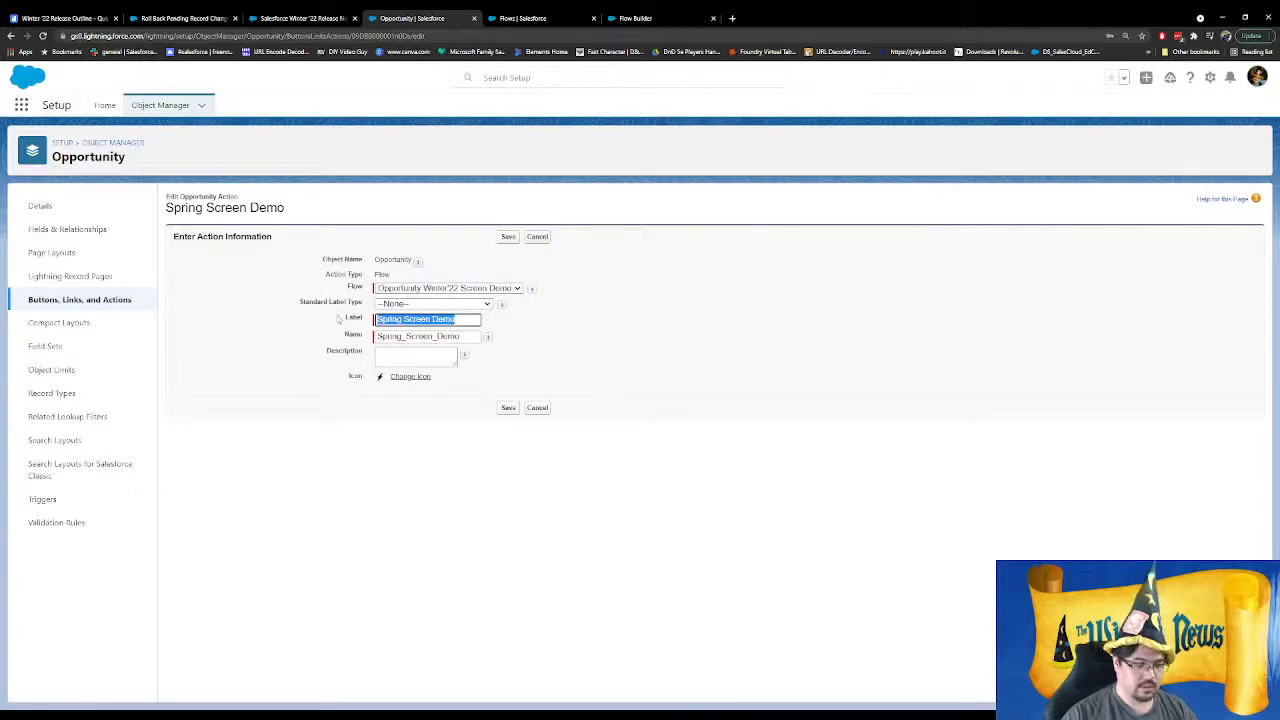
key(Home)
text(Winter)
key(Delete)
key(Delete)
key(Delete)
key(Delete)
key(Delete)
key(Delete)
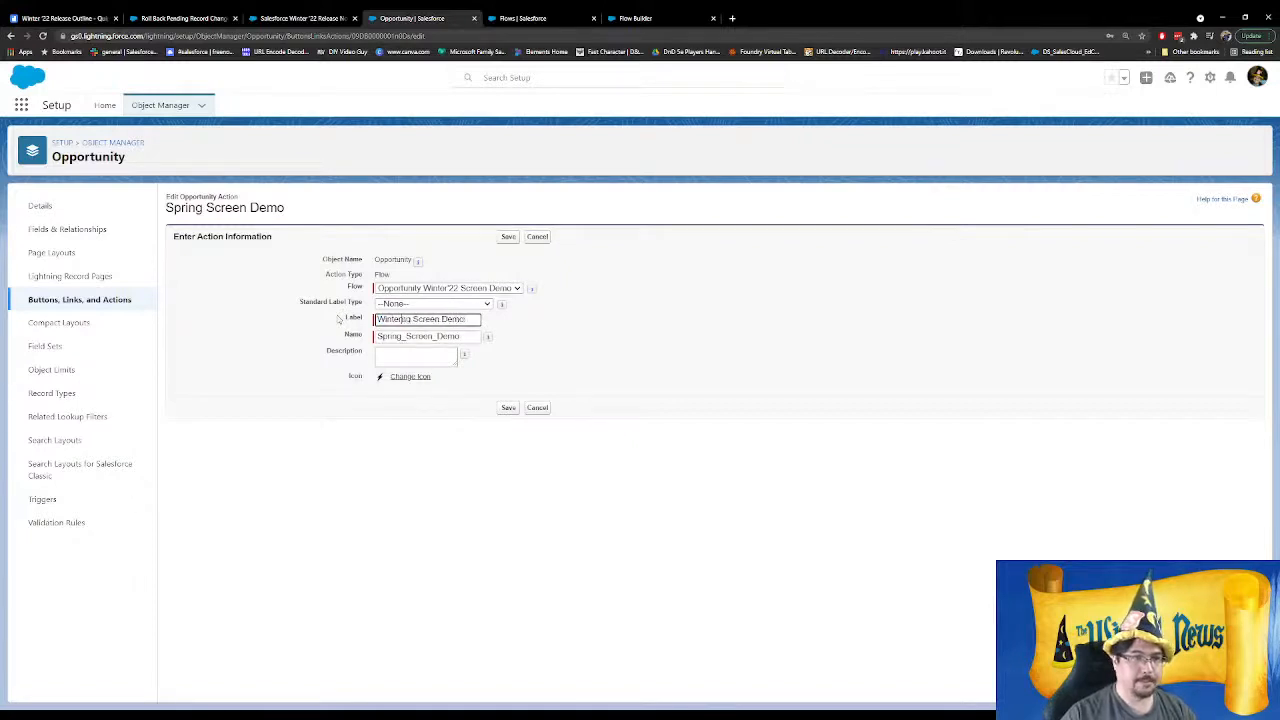
click(508, 408)
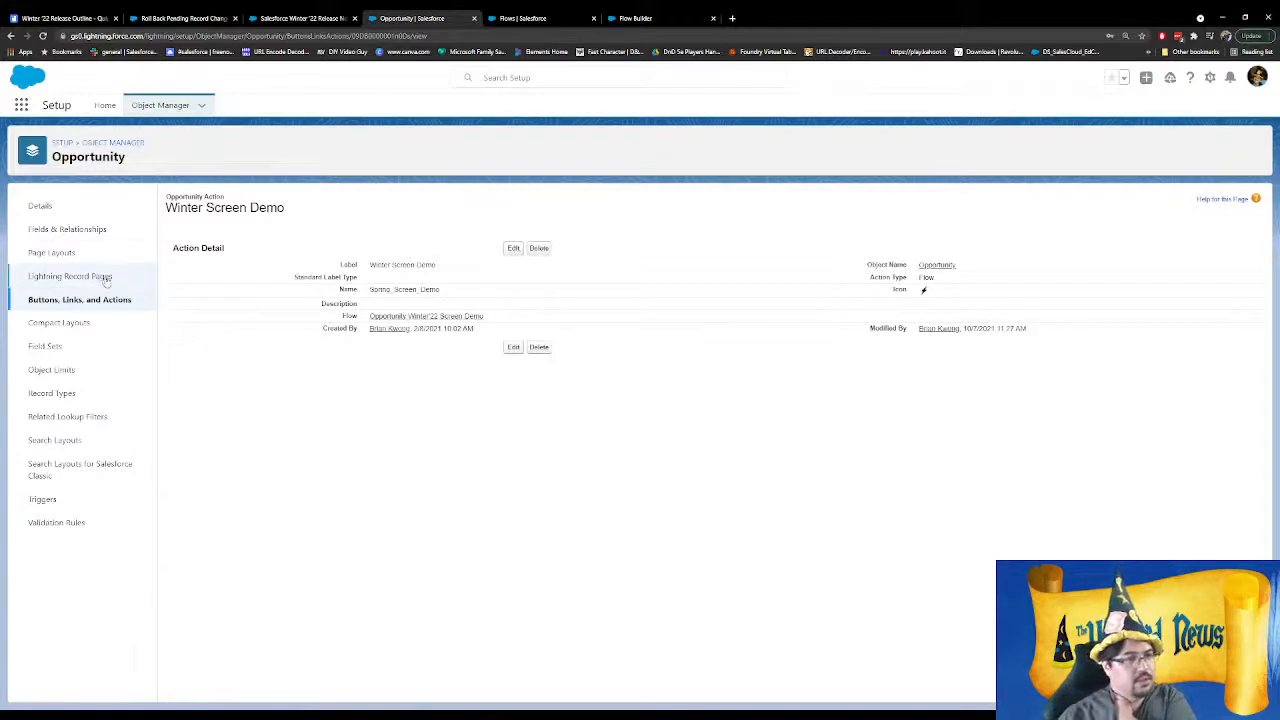
Create a new Opportunity validation rule named Name_Contains_Winter
click(58, 523)
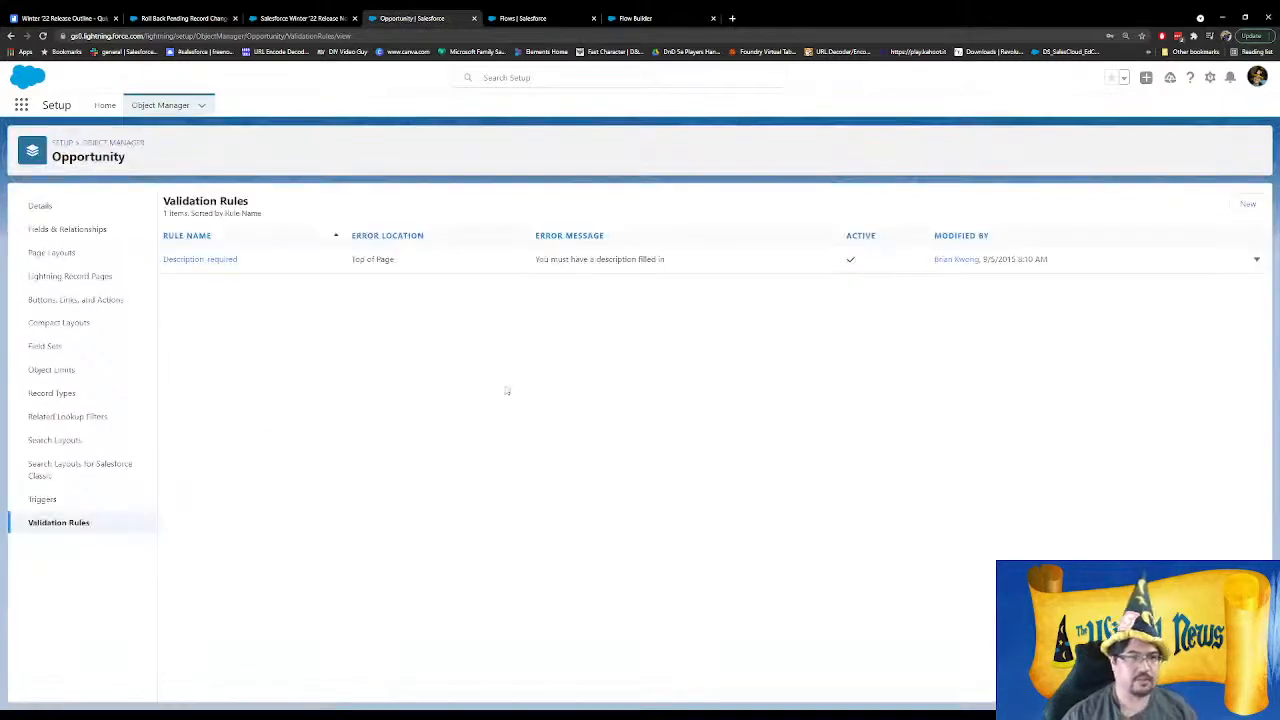
click(1246, 207)
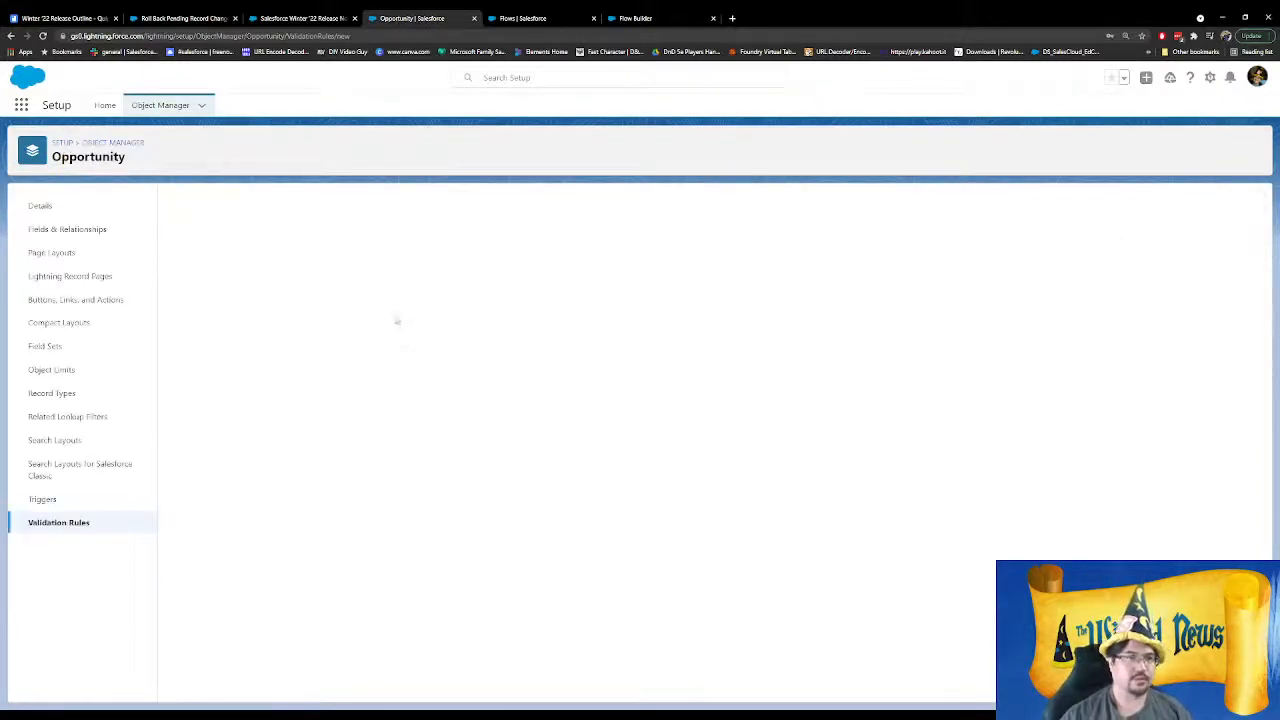
text(Name)
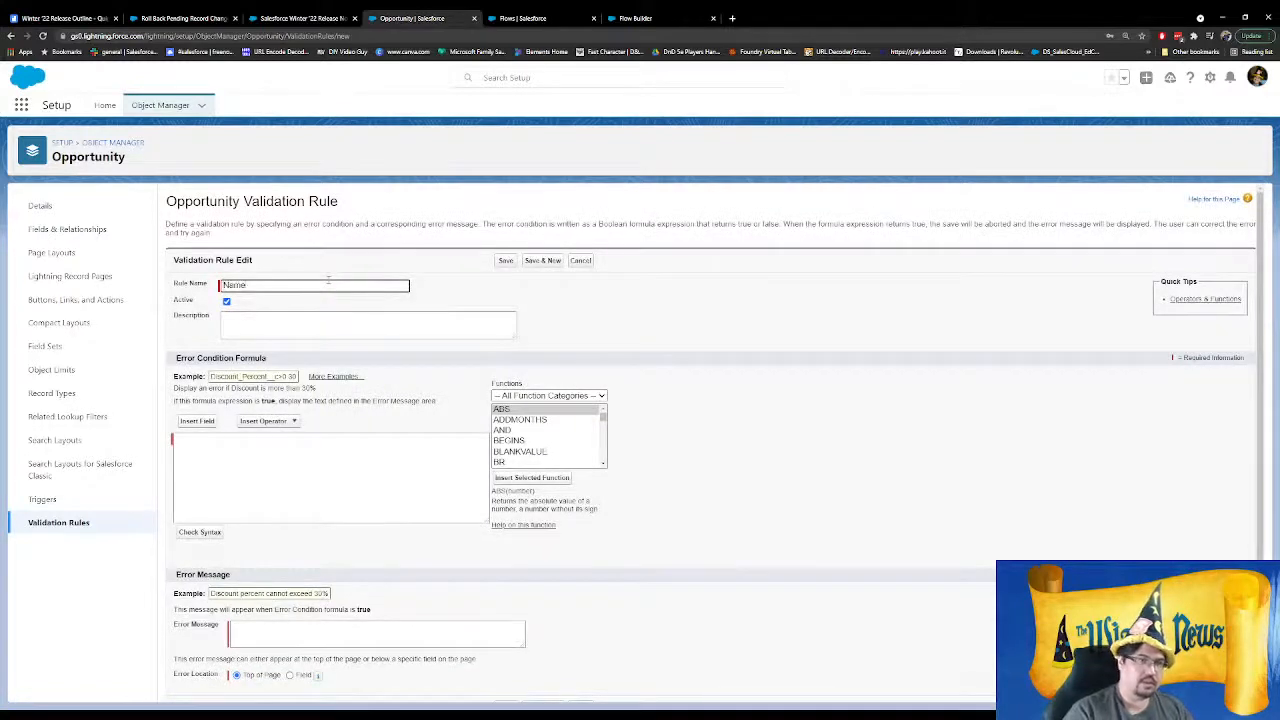
text( Contains Win)
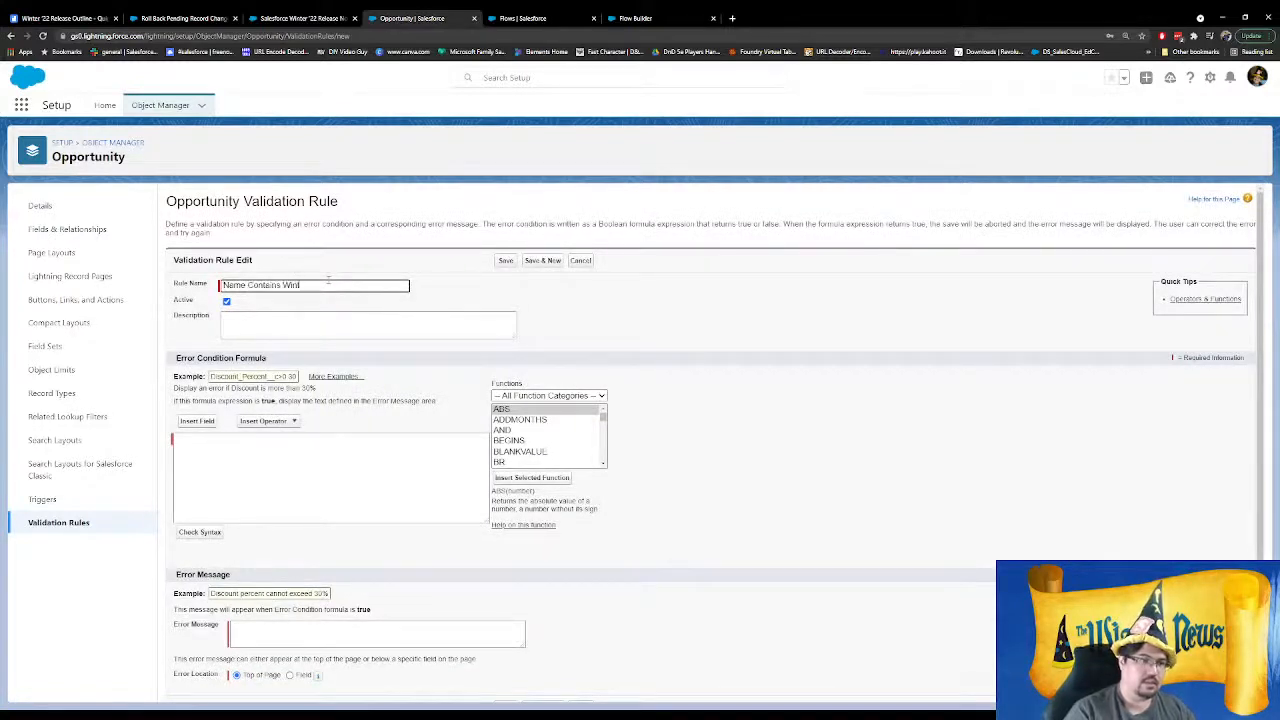
text(ter)
key(Tab)
Insert the Opportunity Name field into the rule's error condition formula
click(267, 462)
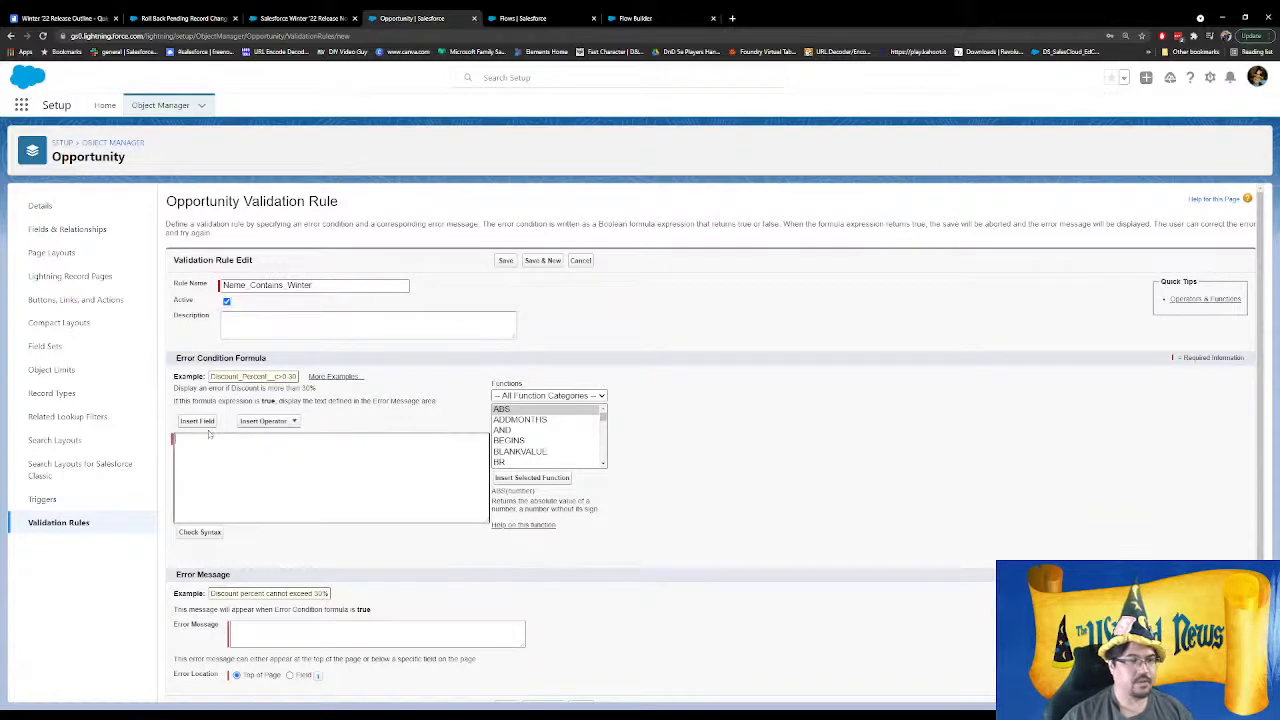
click(205, 423)
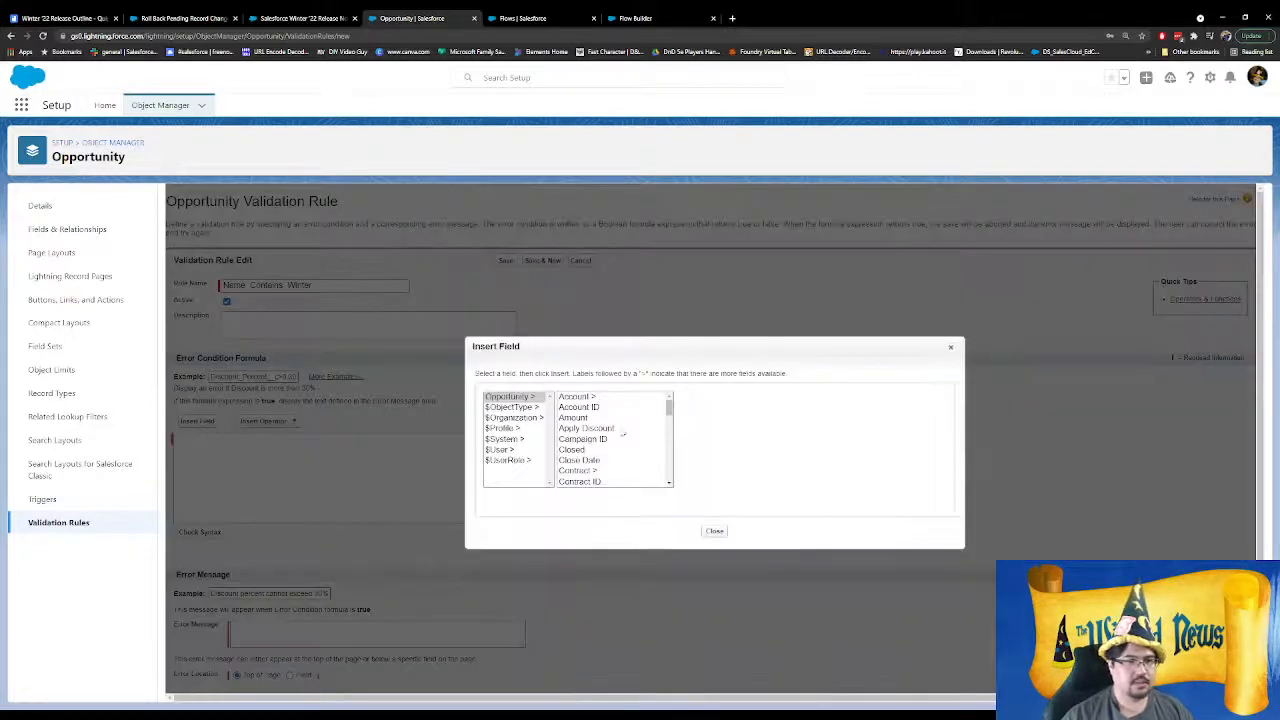
scroll(596, 418, down, 5)
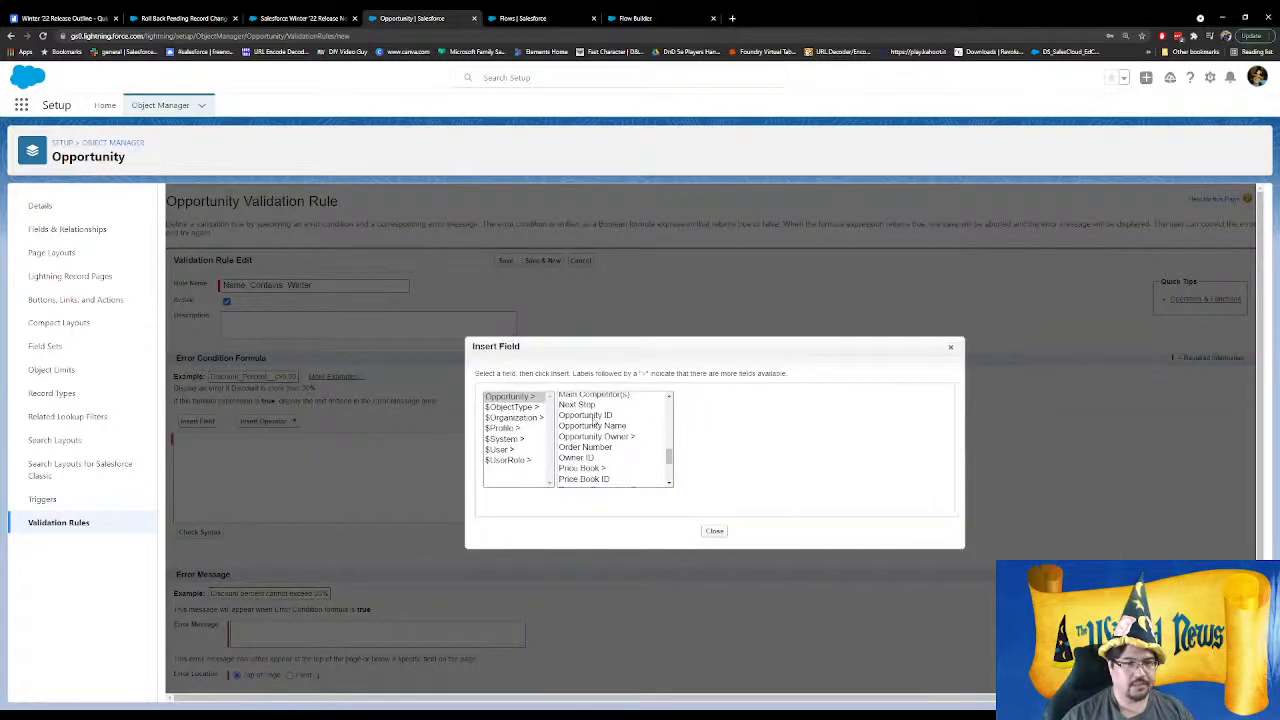
click(600, 436)
click(605, 426)
click(716, 472)
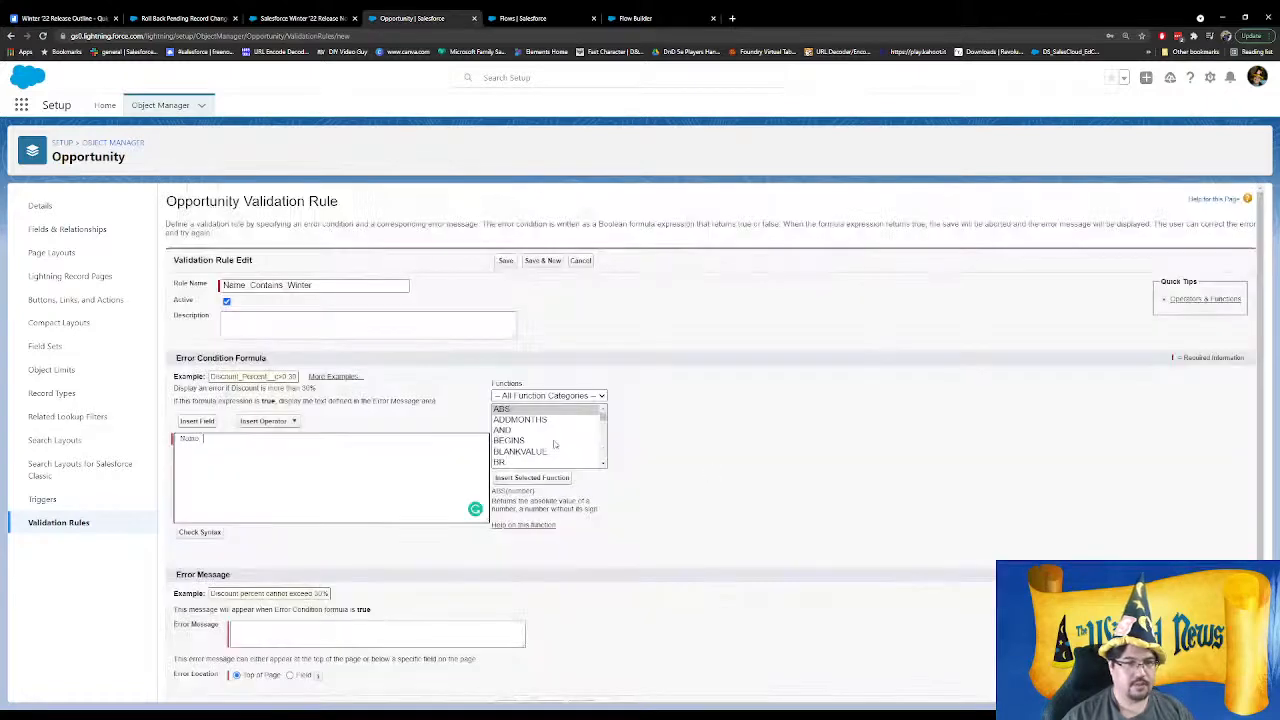
Complete the error condition formula as CONTAINS(Name,"Winter") and check its syntax
scroll(555, 443, down, 3)
click(520, 409)
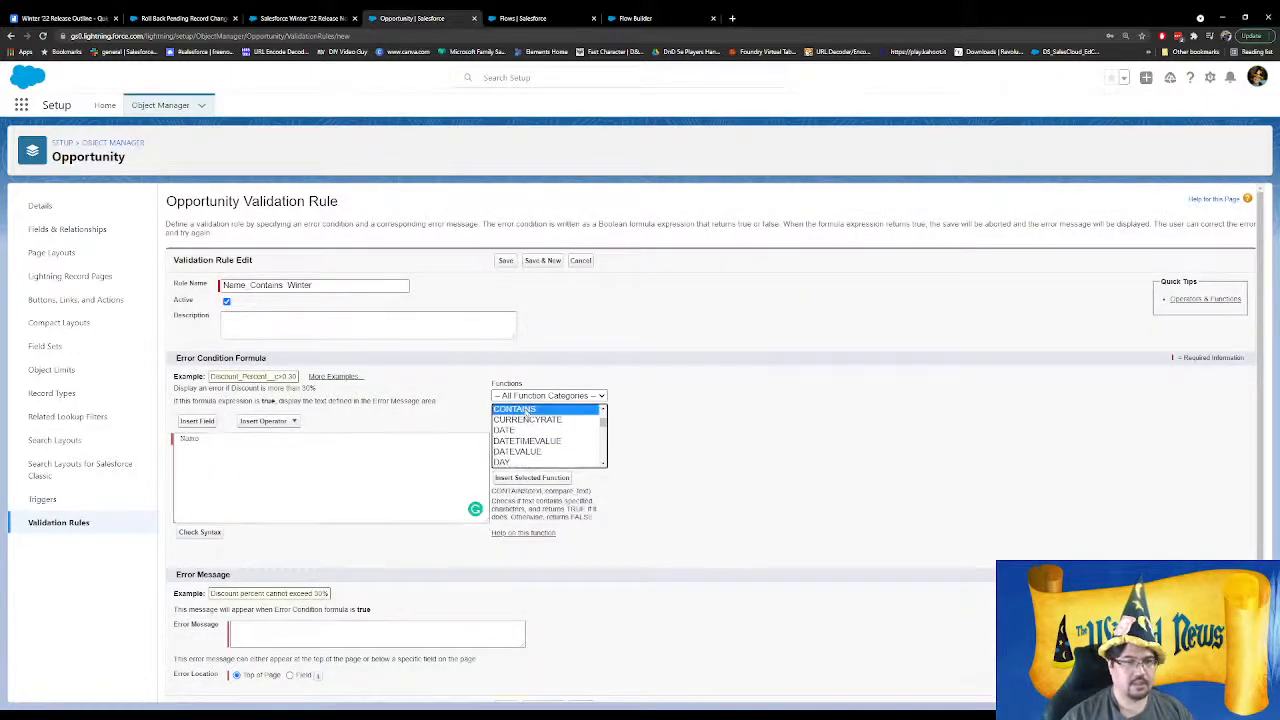
click(185, 438)
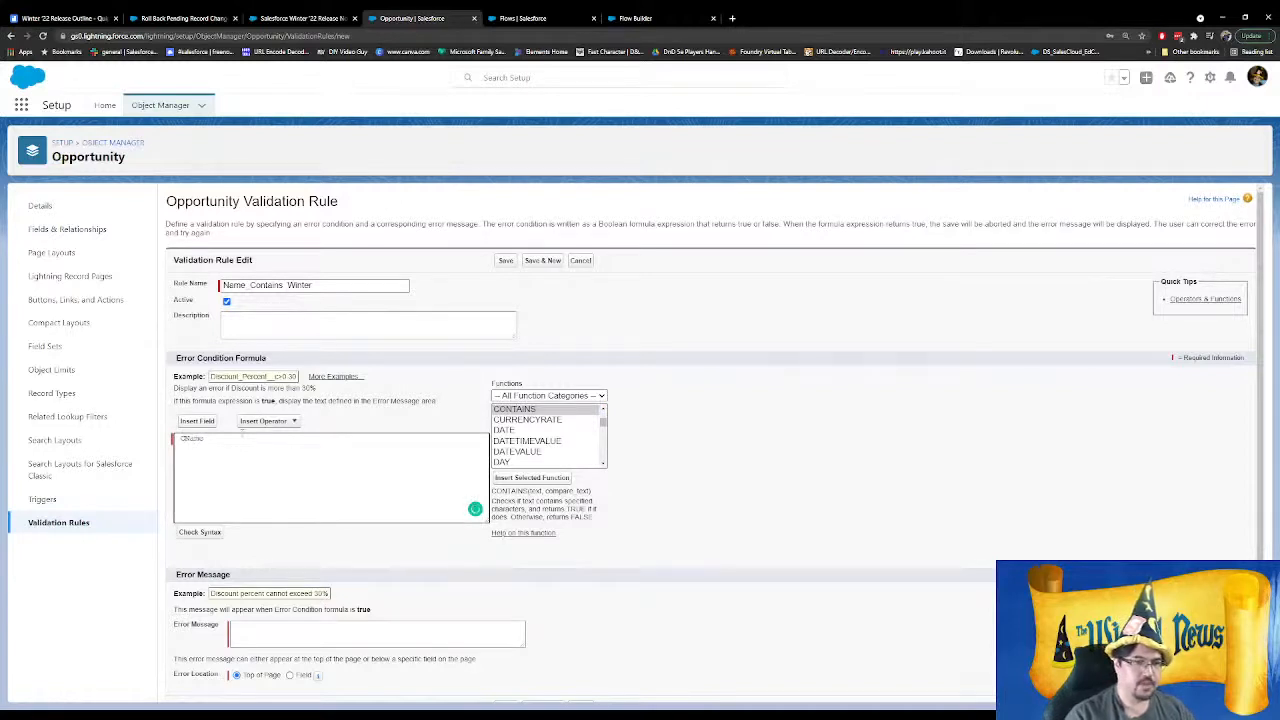
text(CONTAINS()
text(()
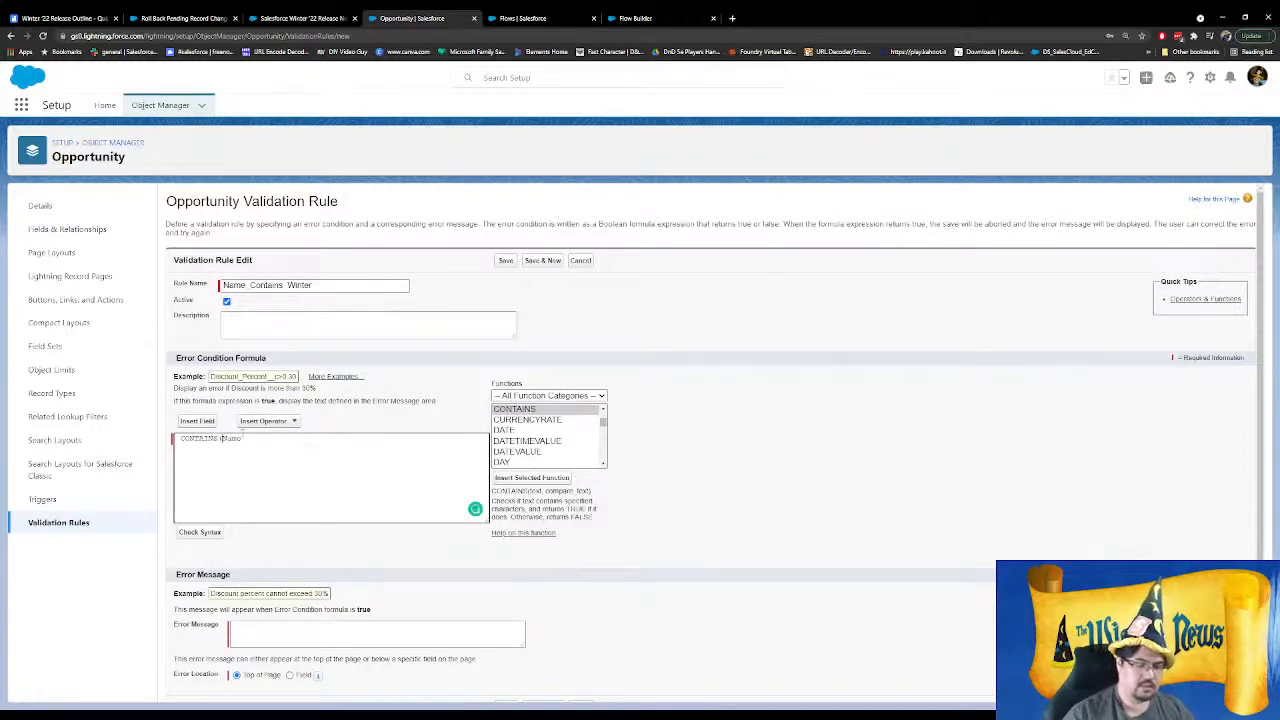
text(,)
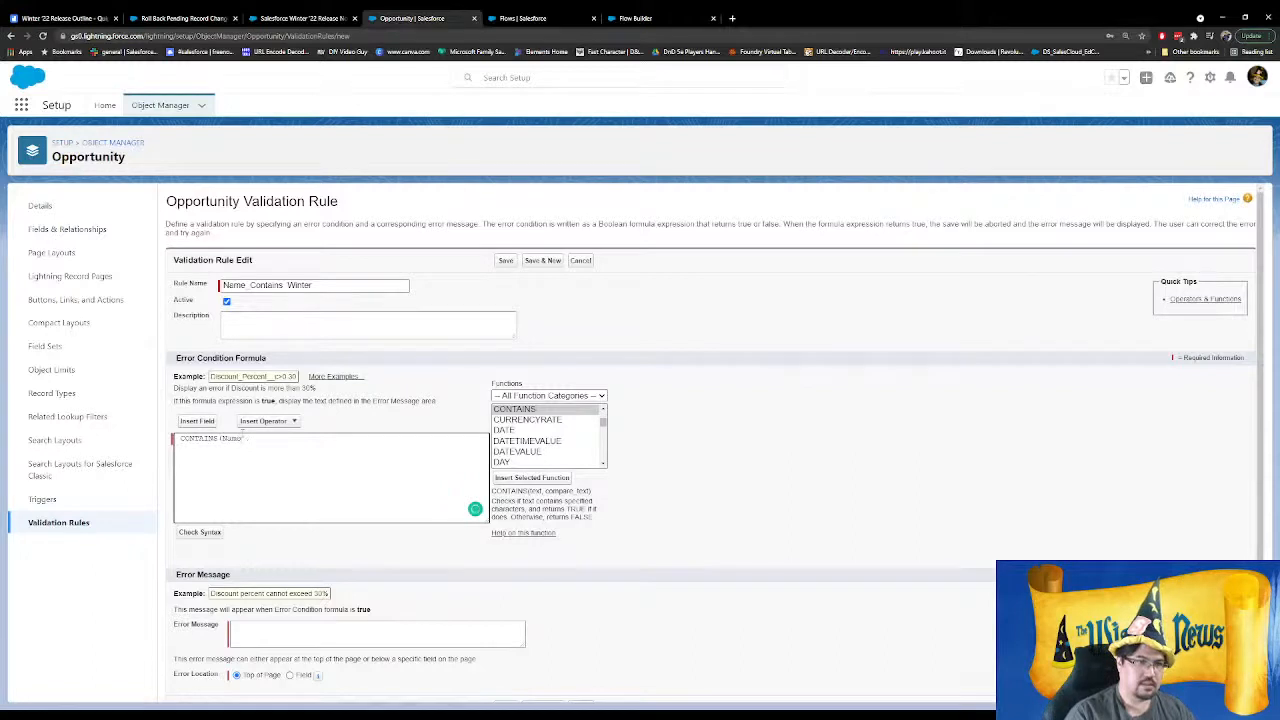
text( "Winter")
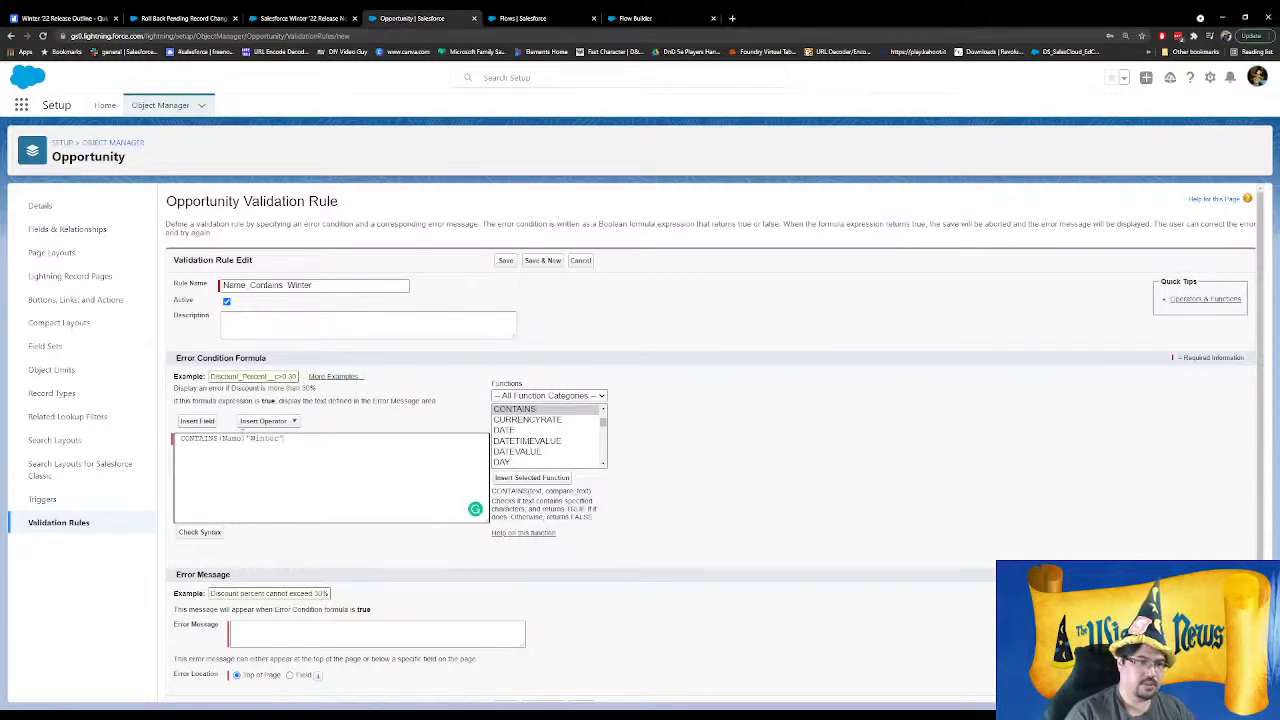
text())
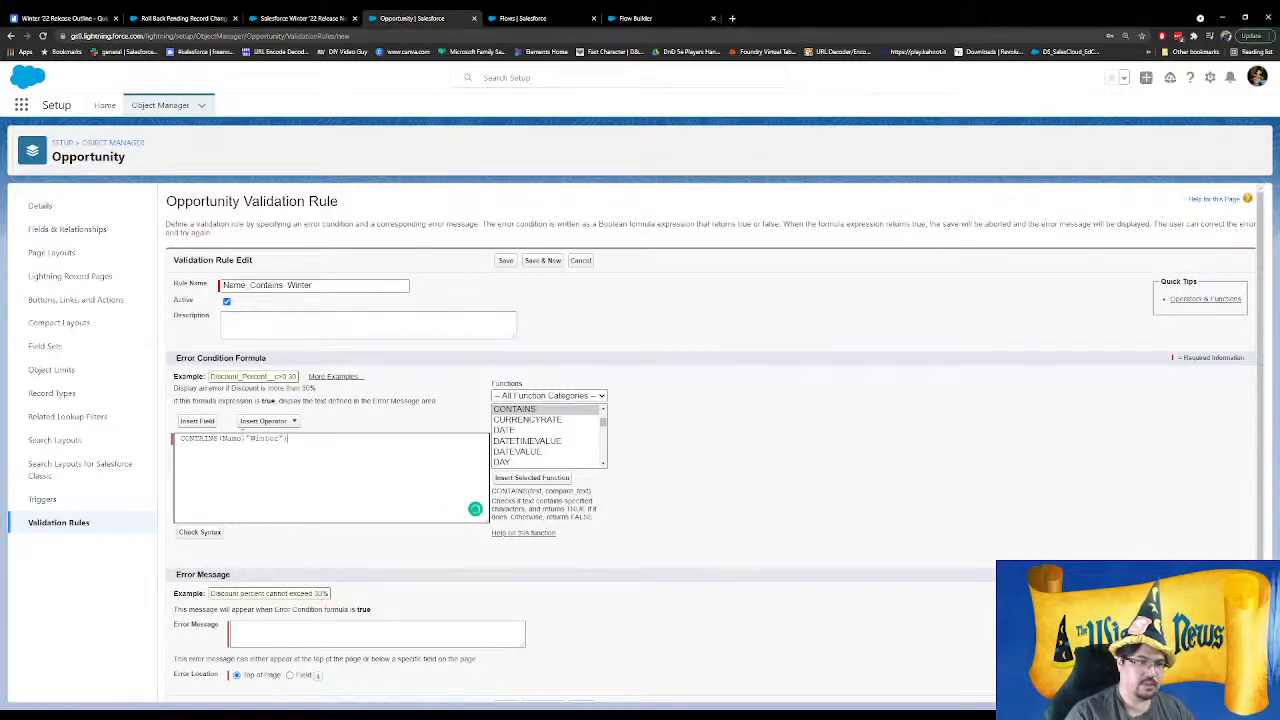
click(200, 532)
scroll(481, 579, down, 1)
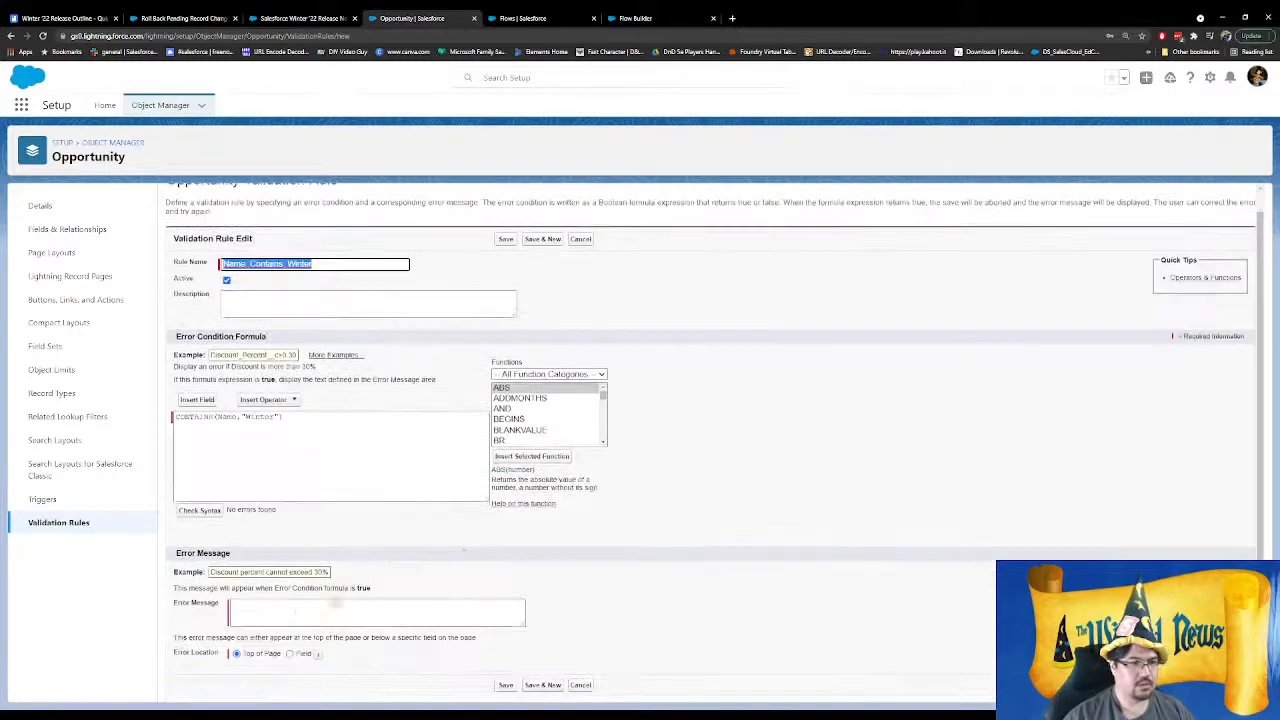
Enter the error message "Your Opportunity name includes the word "Winter" This is not acceptable! Bring back Summer!" and save the validation rule
click(286, 615)
text(Your Oppo)
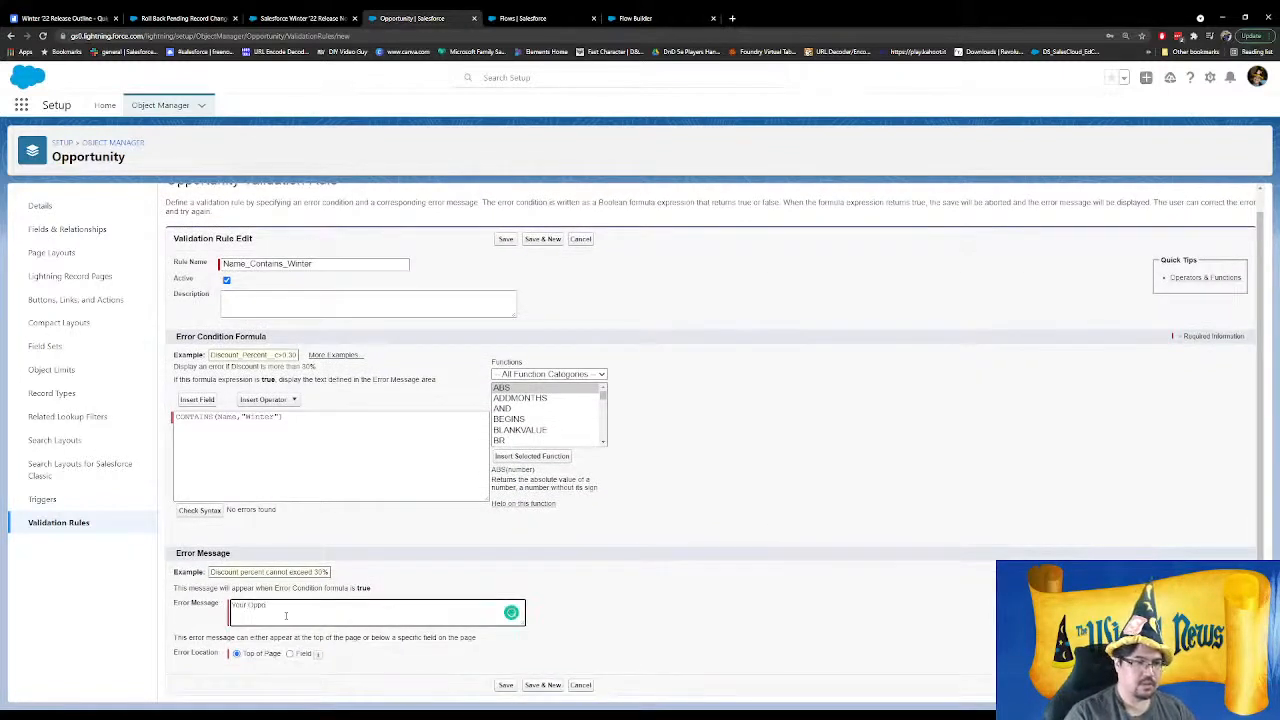
text(rtunity include)
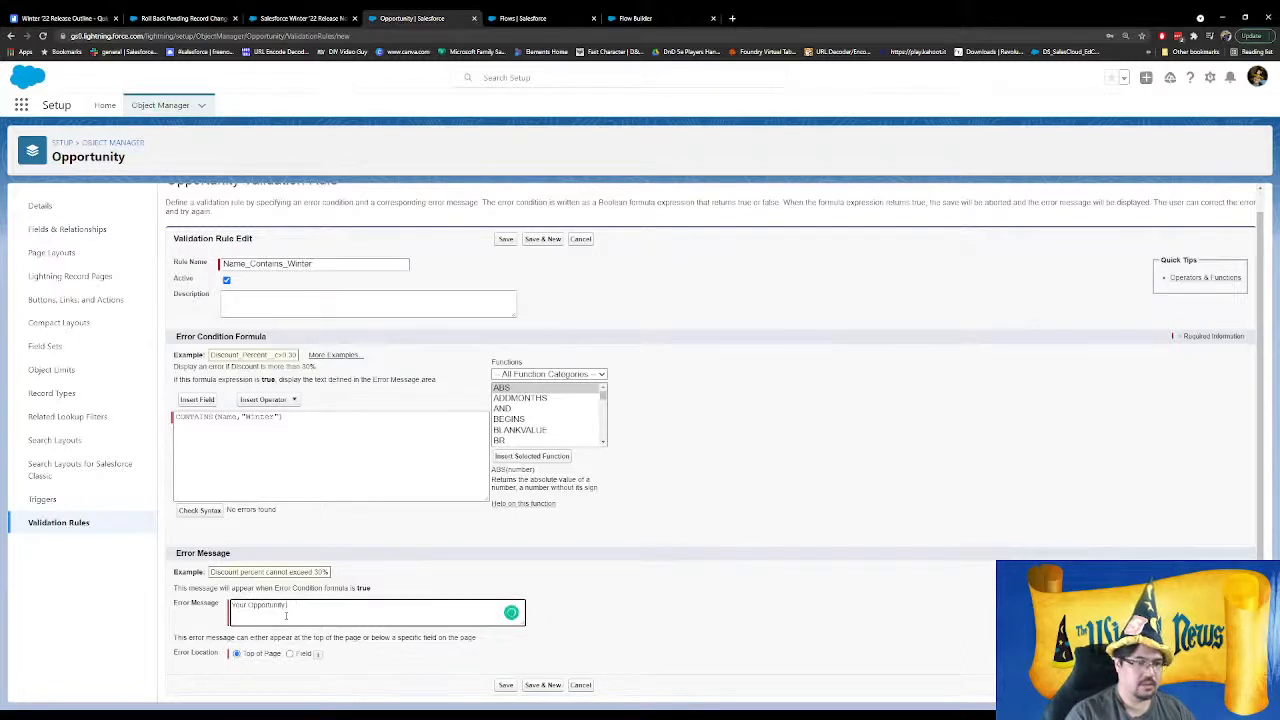
text(name includes the word "Winter". This is not accept)
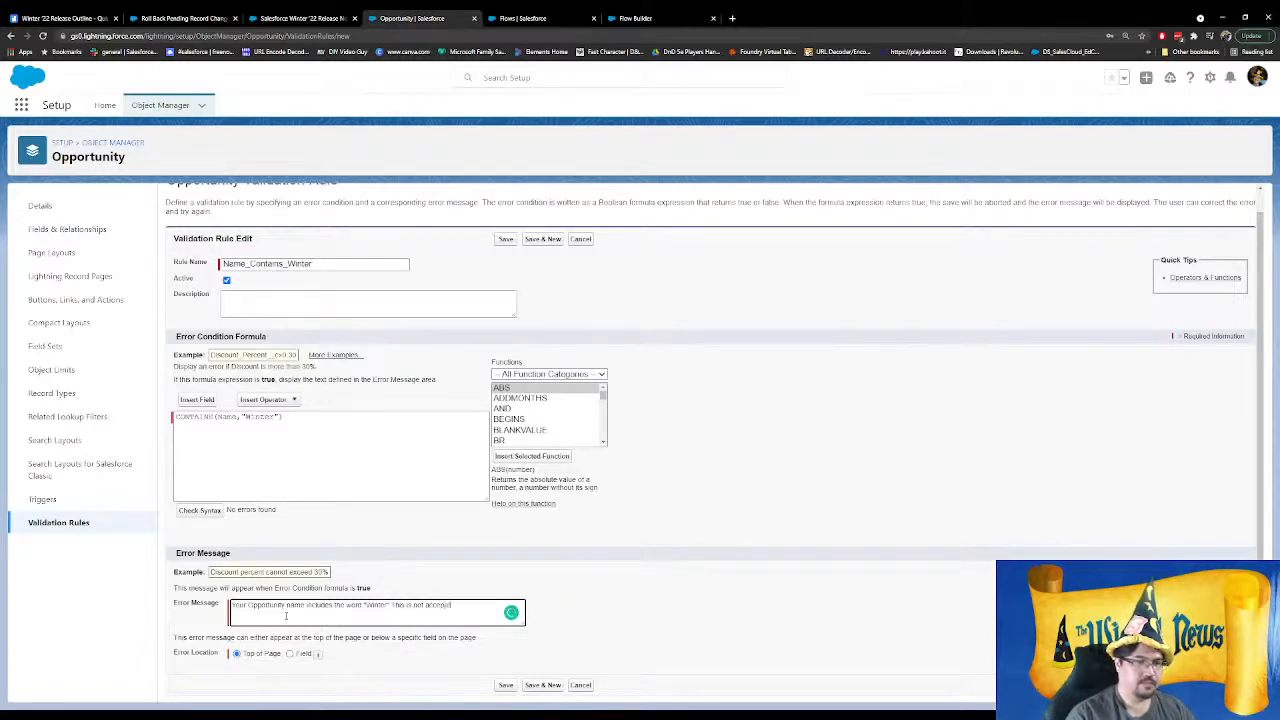
text(able. It is)
text(oing so)
text(ck St)
text(r!)
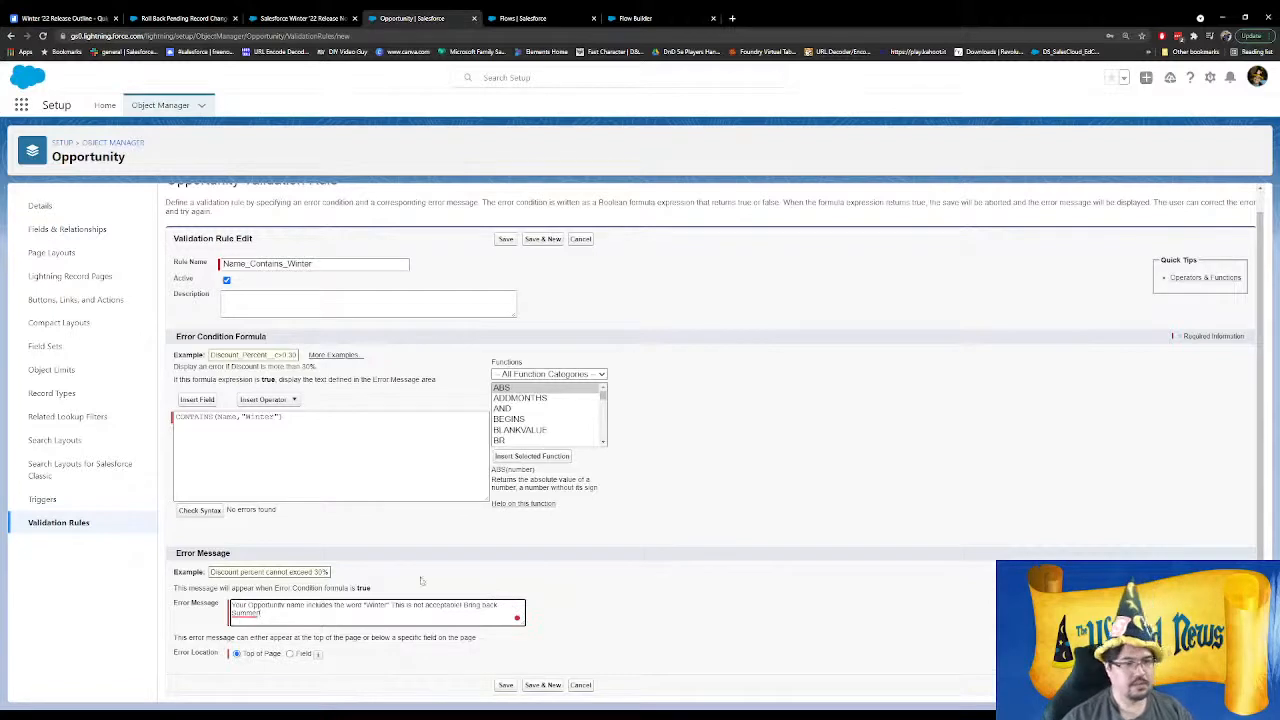
click(506, 685)
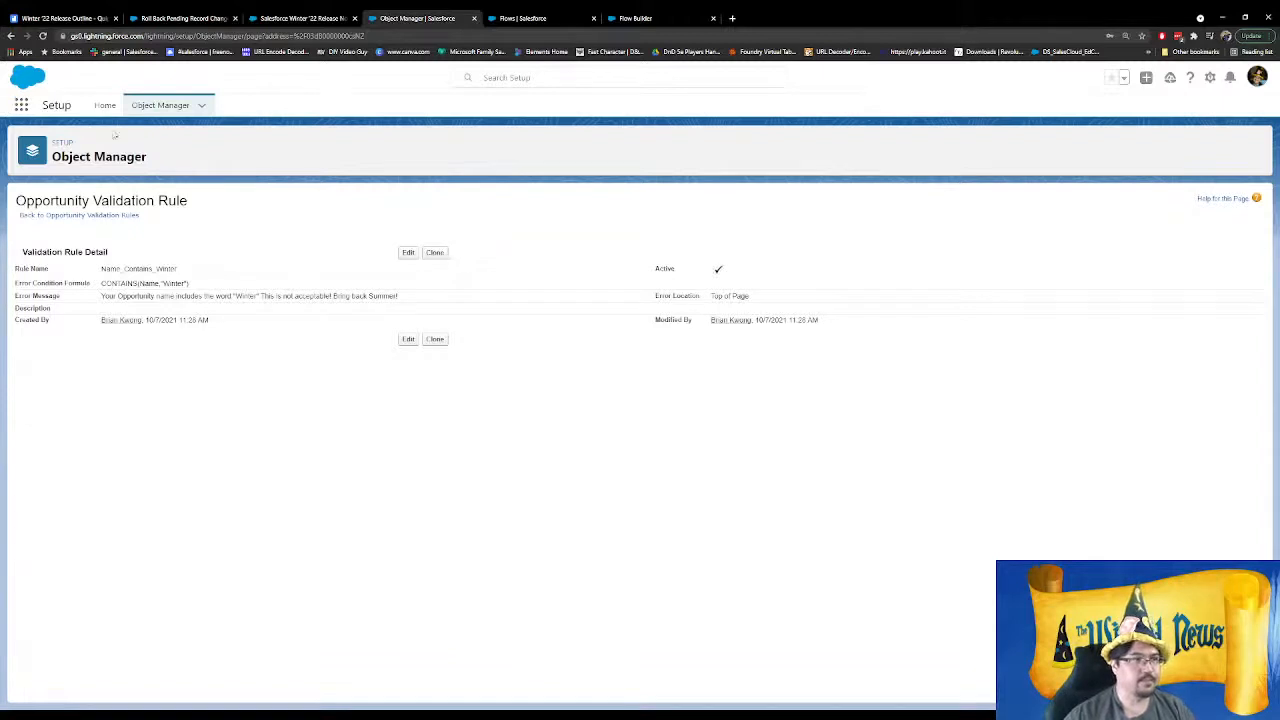
Leave Setup and open the Opportunities list in the Sales app
click(21, 104)
text(opp)
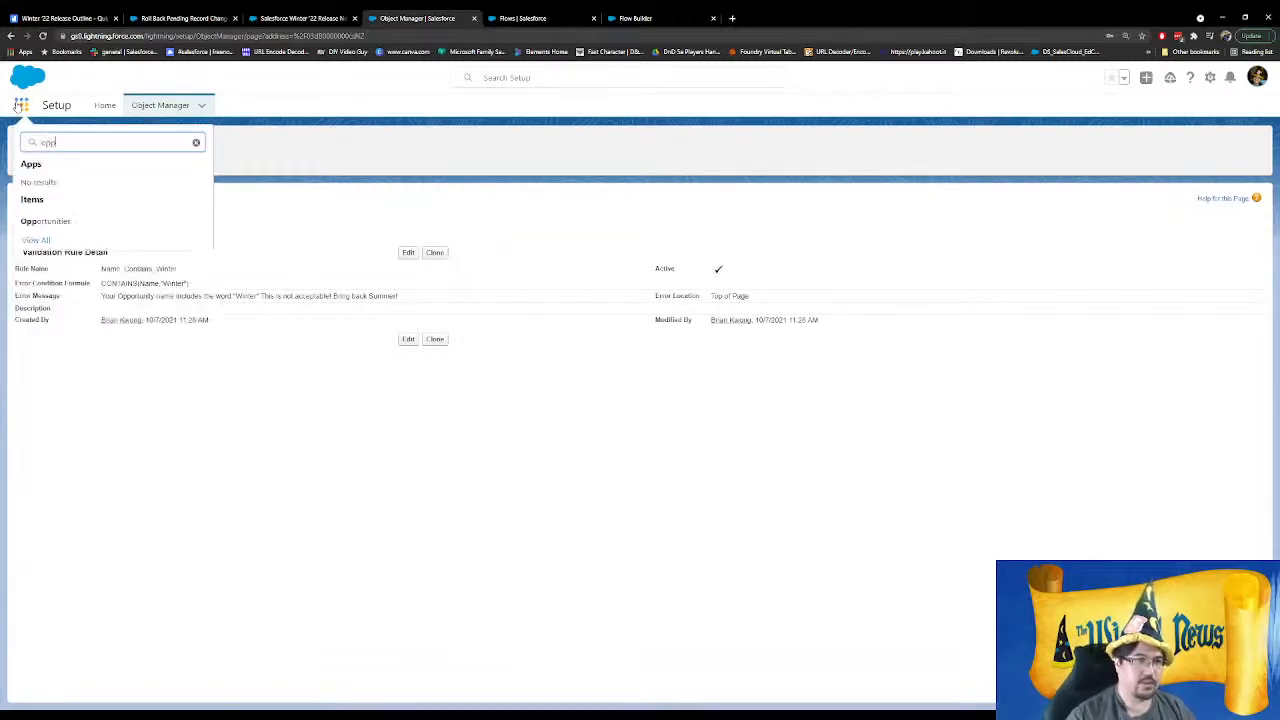
click(84, 222)
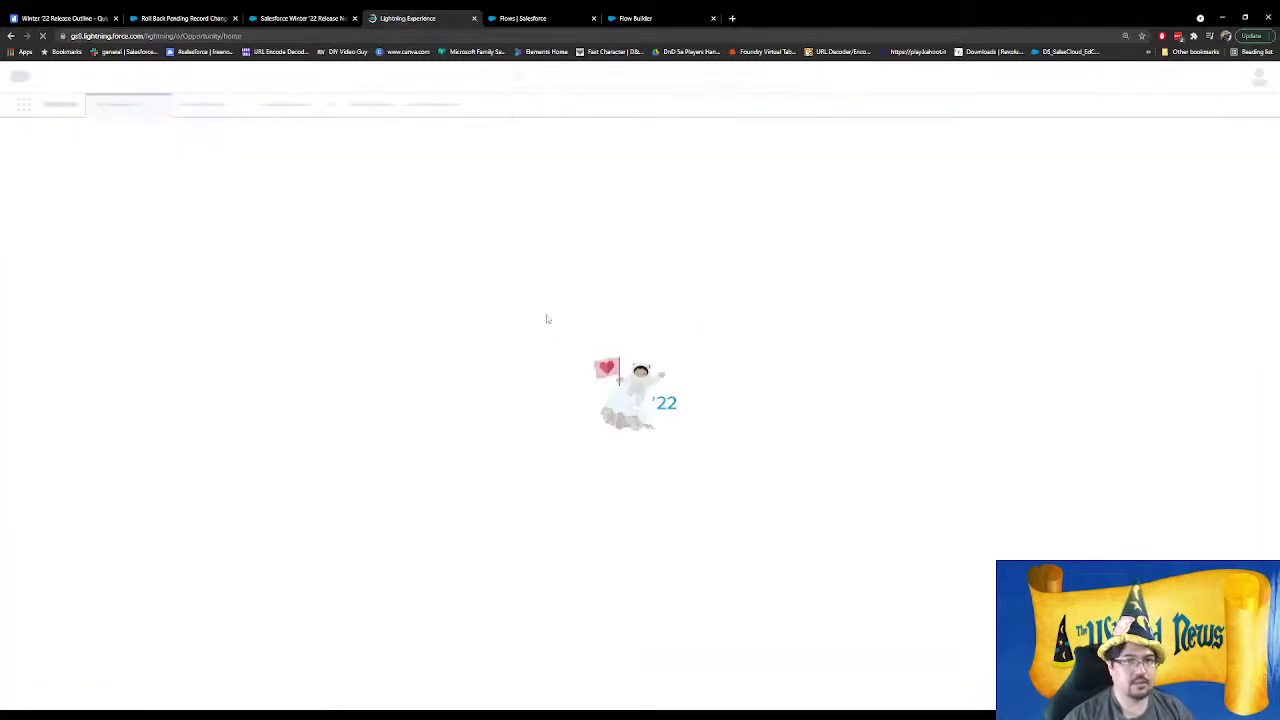
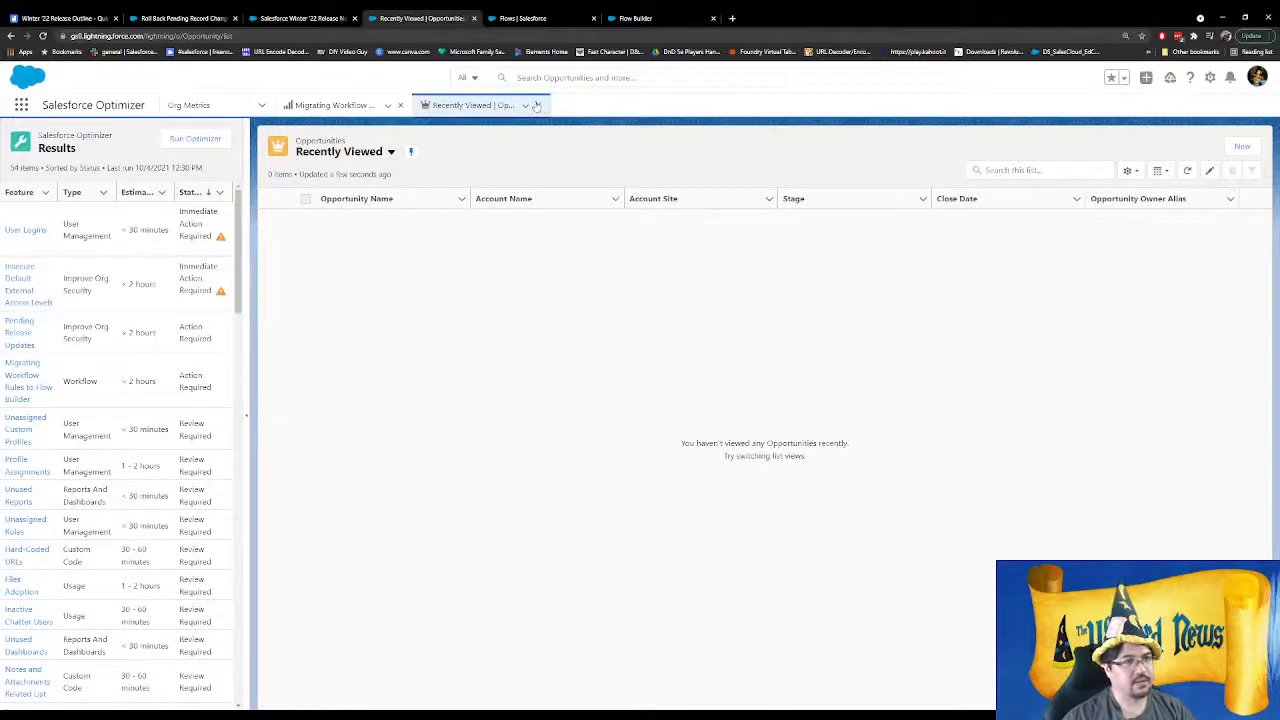
click(21, 104)
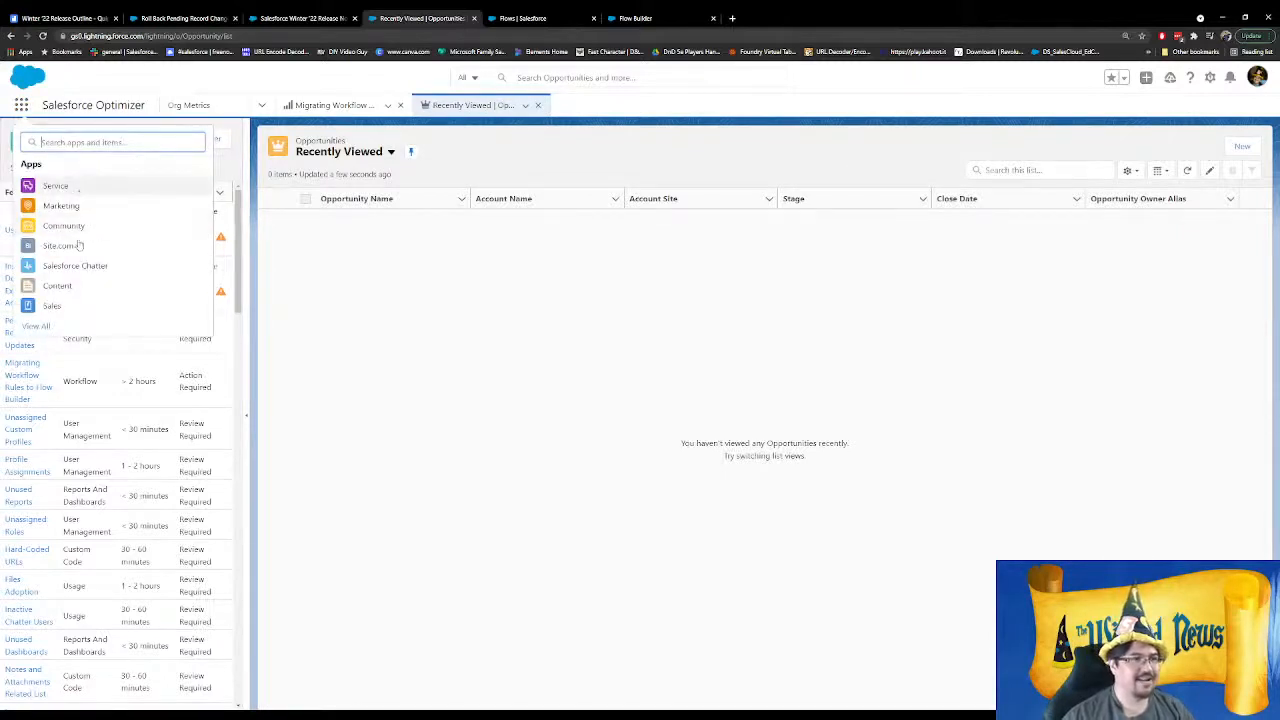
click(78, 309)
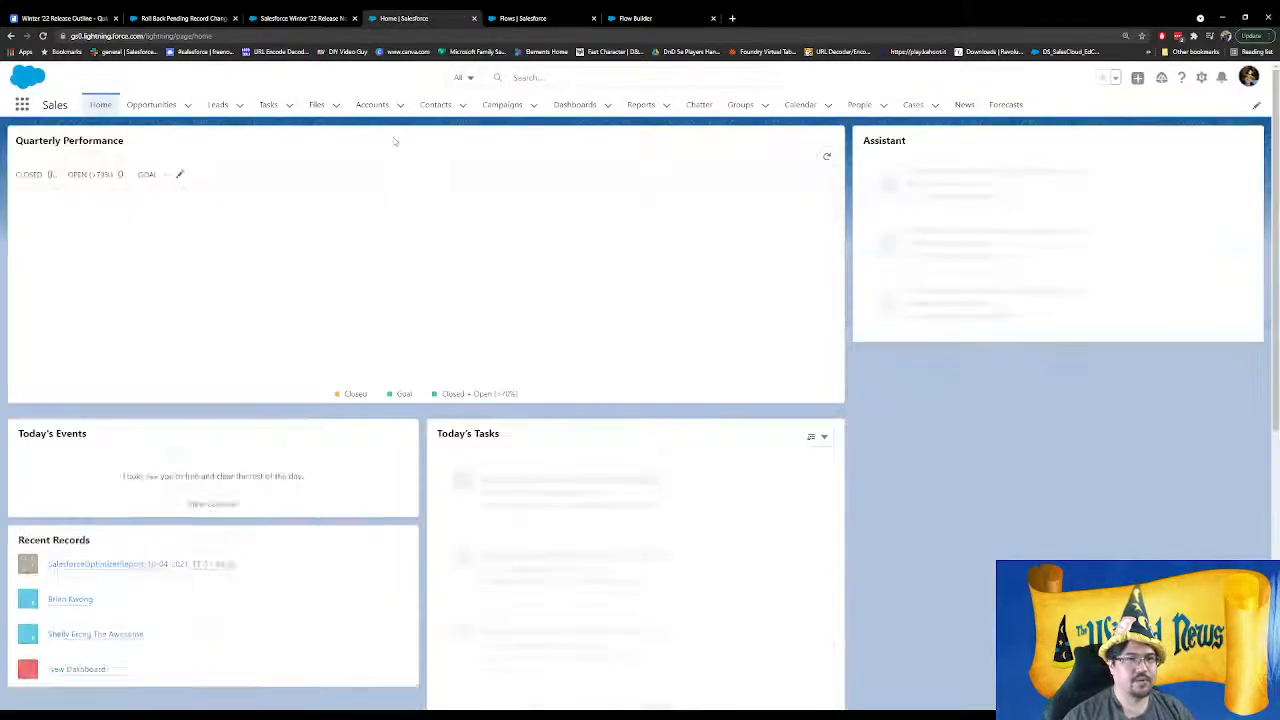
click(152, 106)
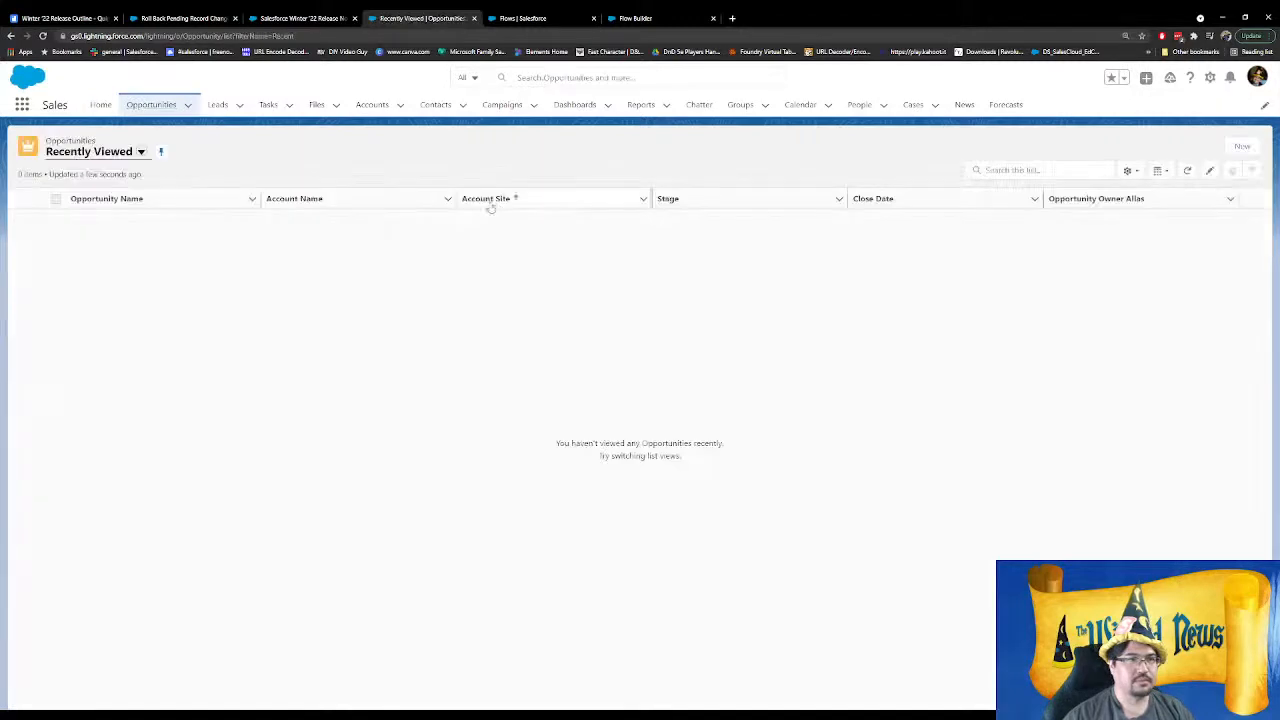
Switch the list view to All opportunities, open the TheWizardNews account from it, and skip the guided tour
click(1242, 146)
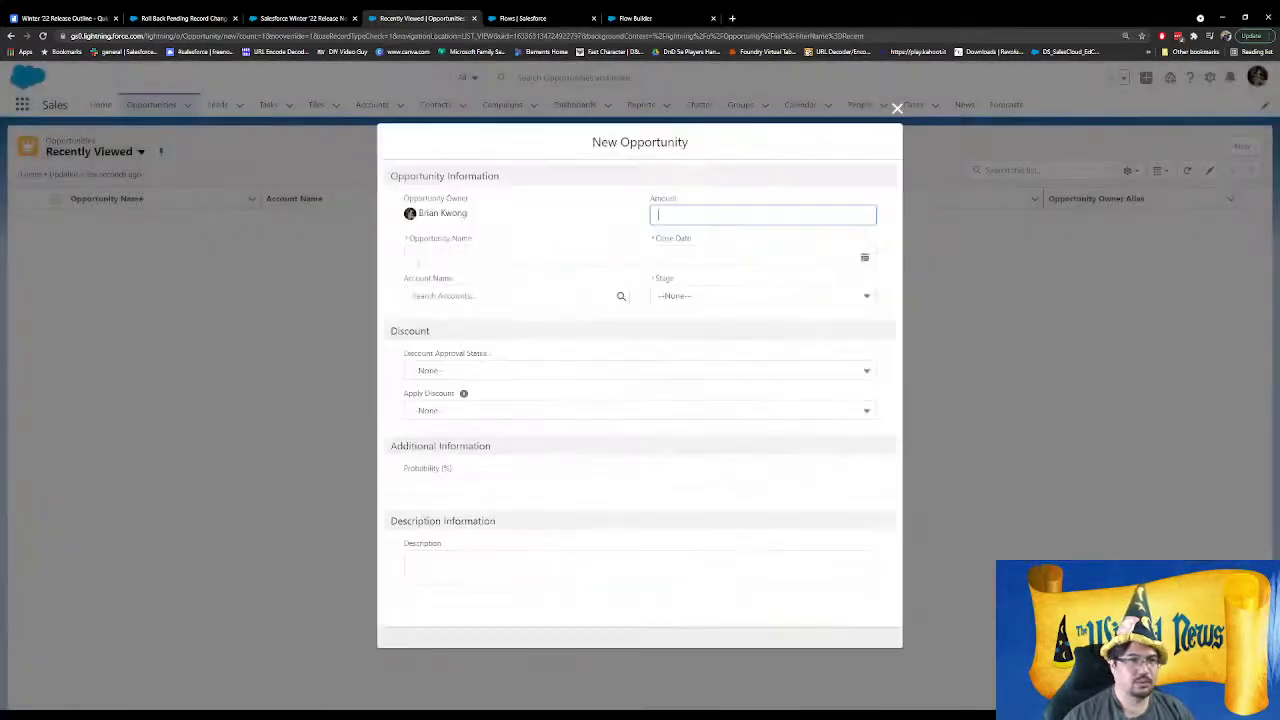
click(896, 108)
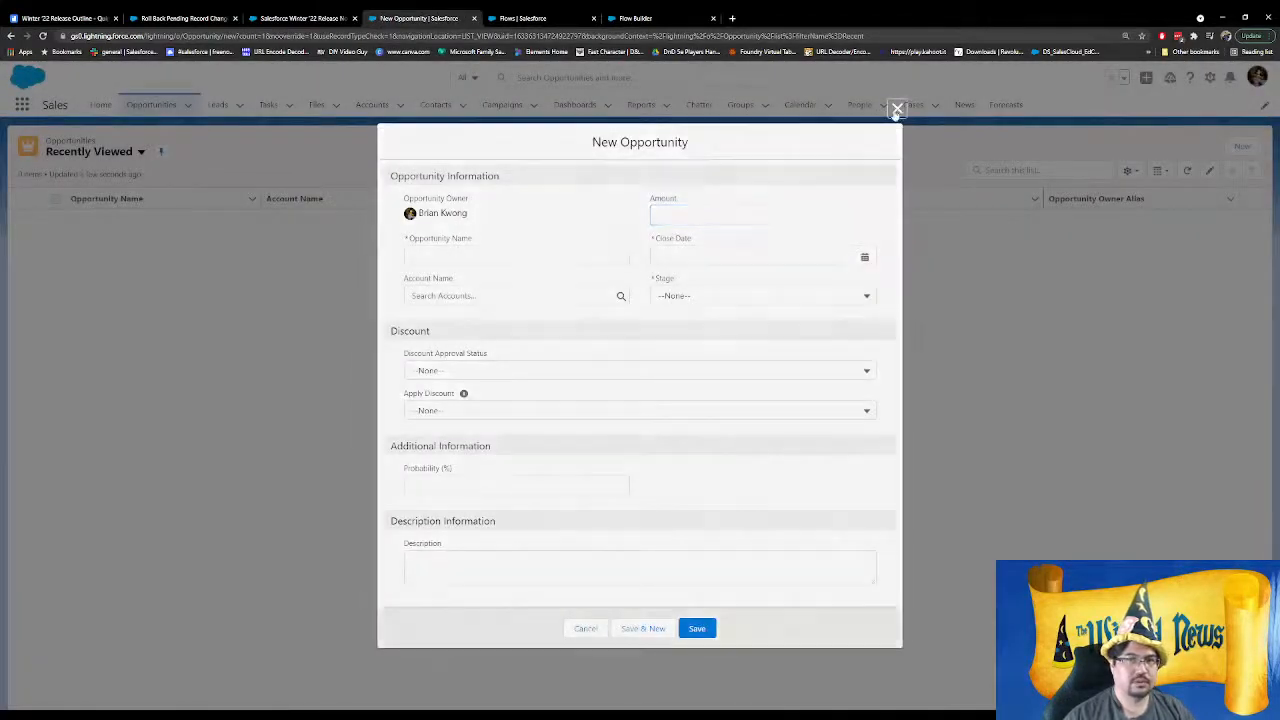
click(140, 151)
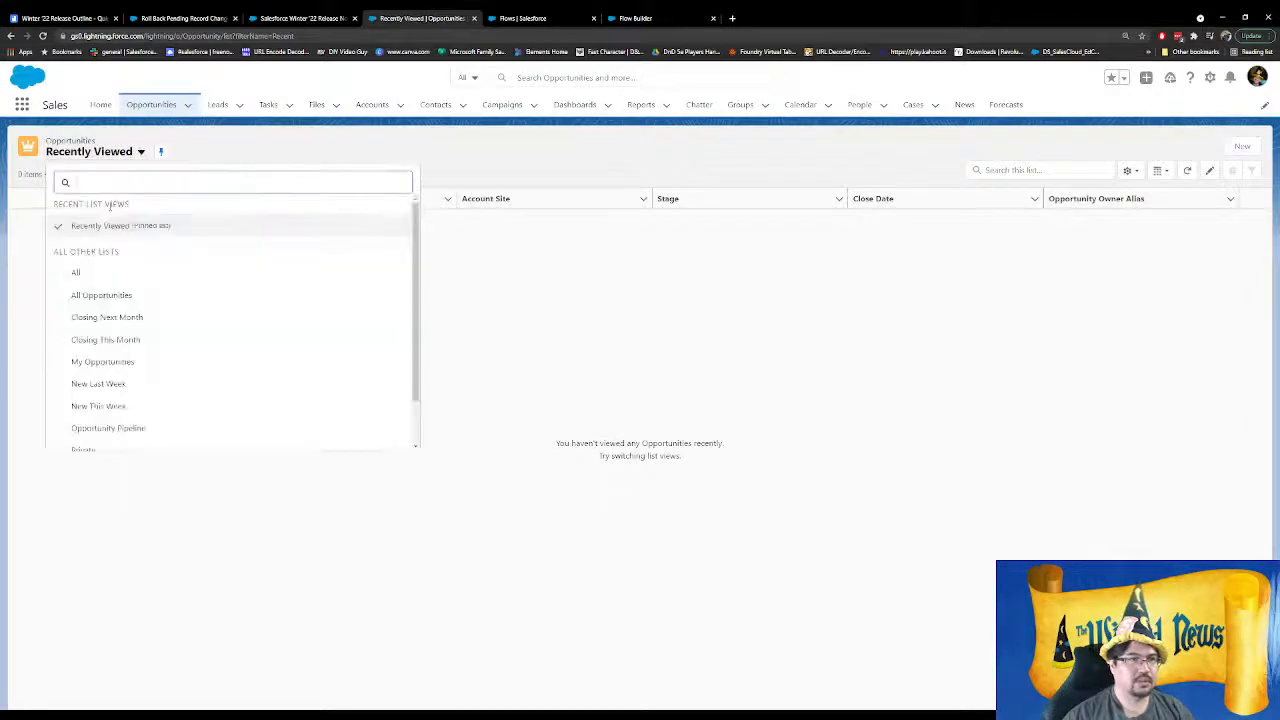
click(92, 271)
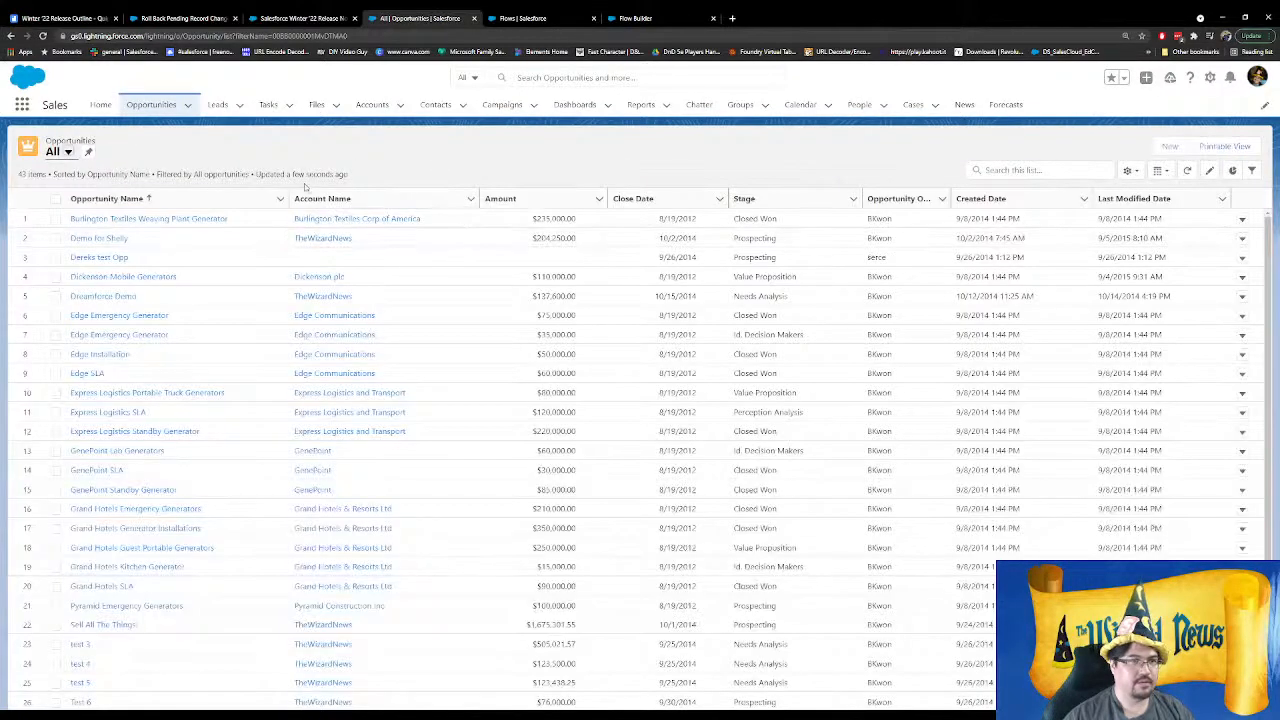
click(322, 238)
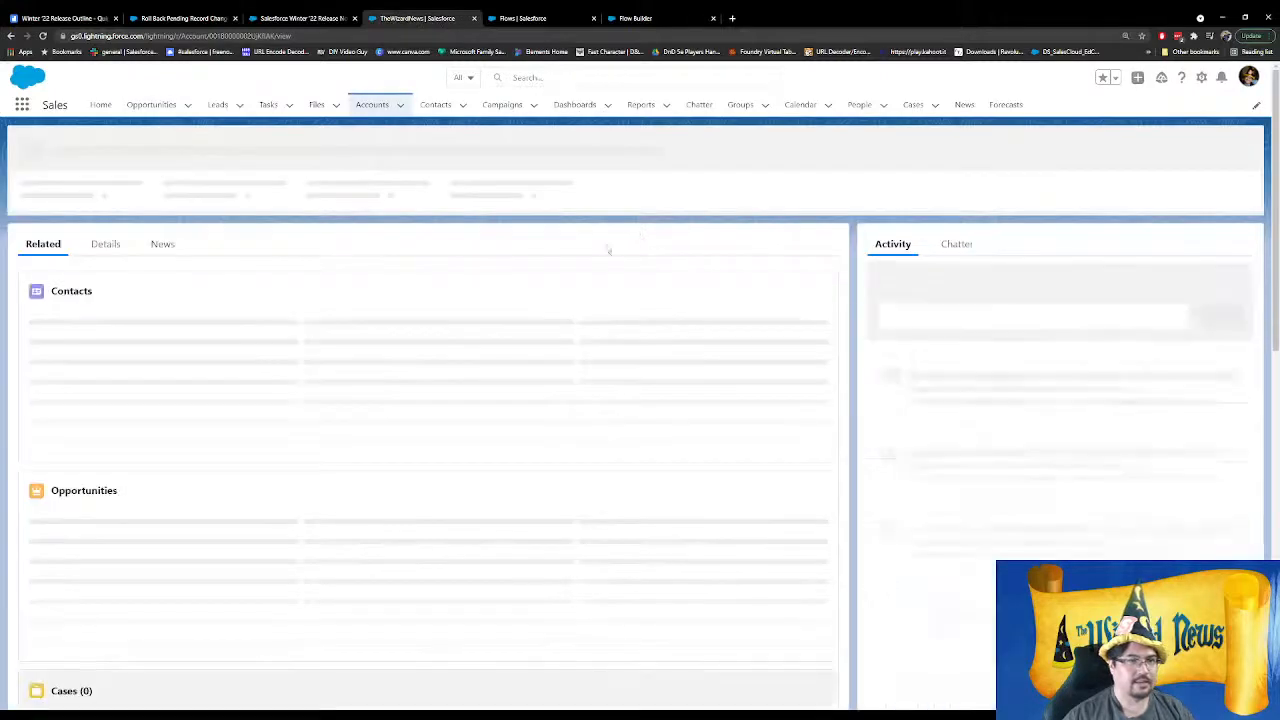
scroll(300, 328, down, 2)
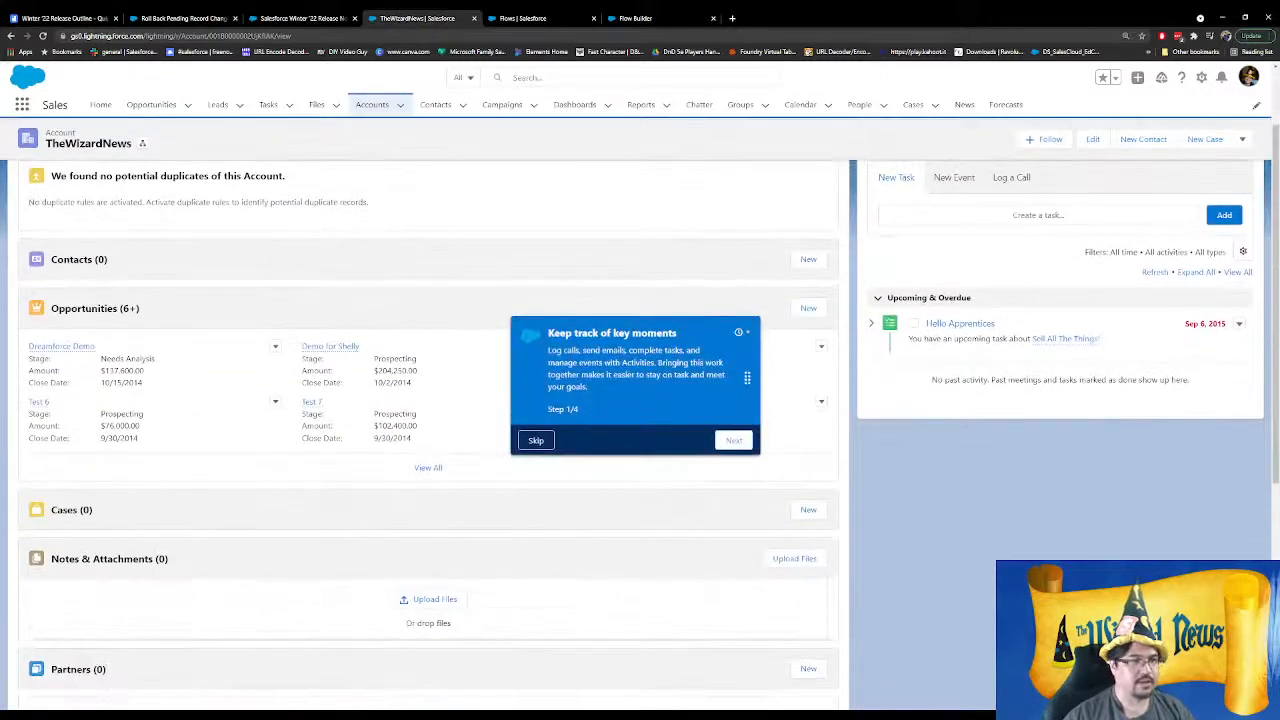
click(536, 441)
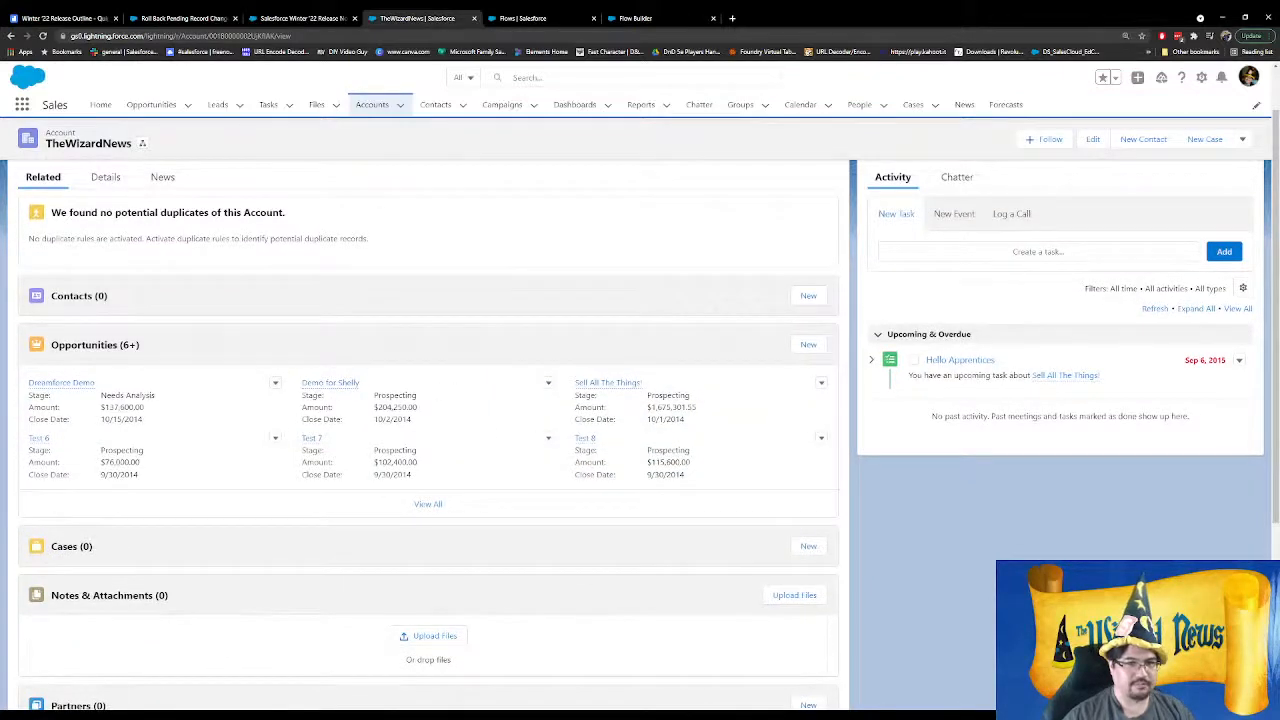
Start a new opportunity from the TheWizardNews account named "Fall '21 Sales" with close date 9/15/2021
click(808, 344)
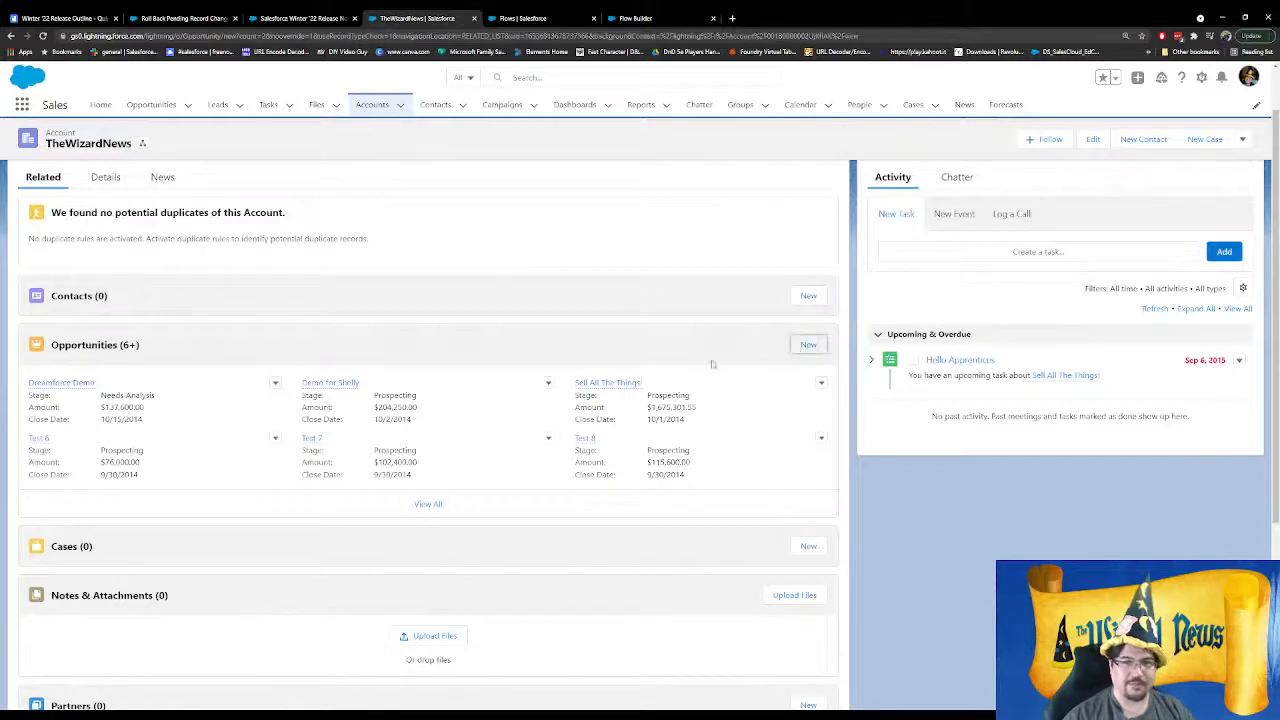
click(522, 257)
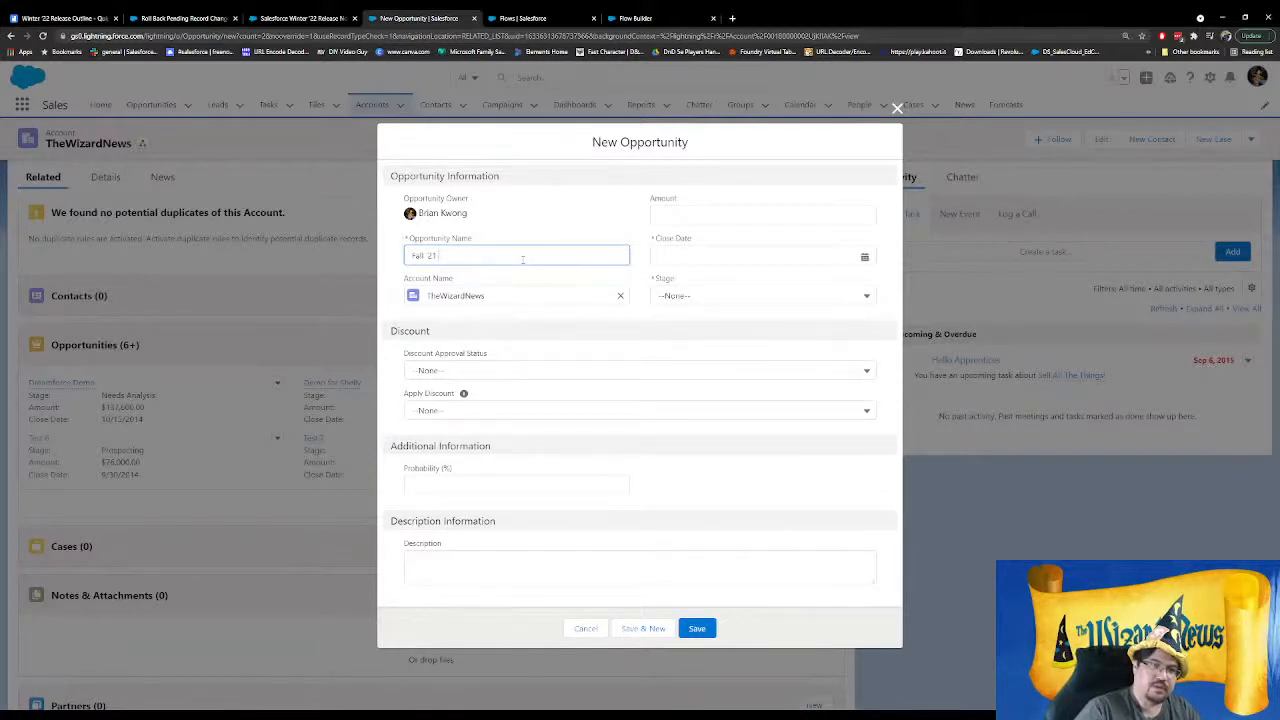
text(Opp)
click(656, 256)
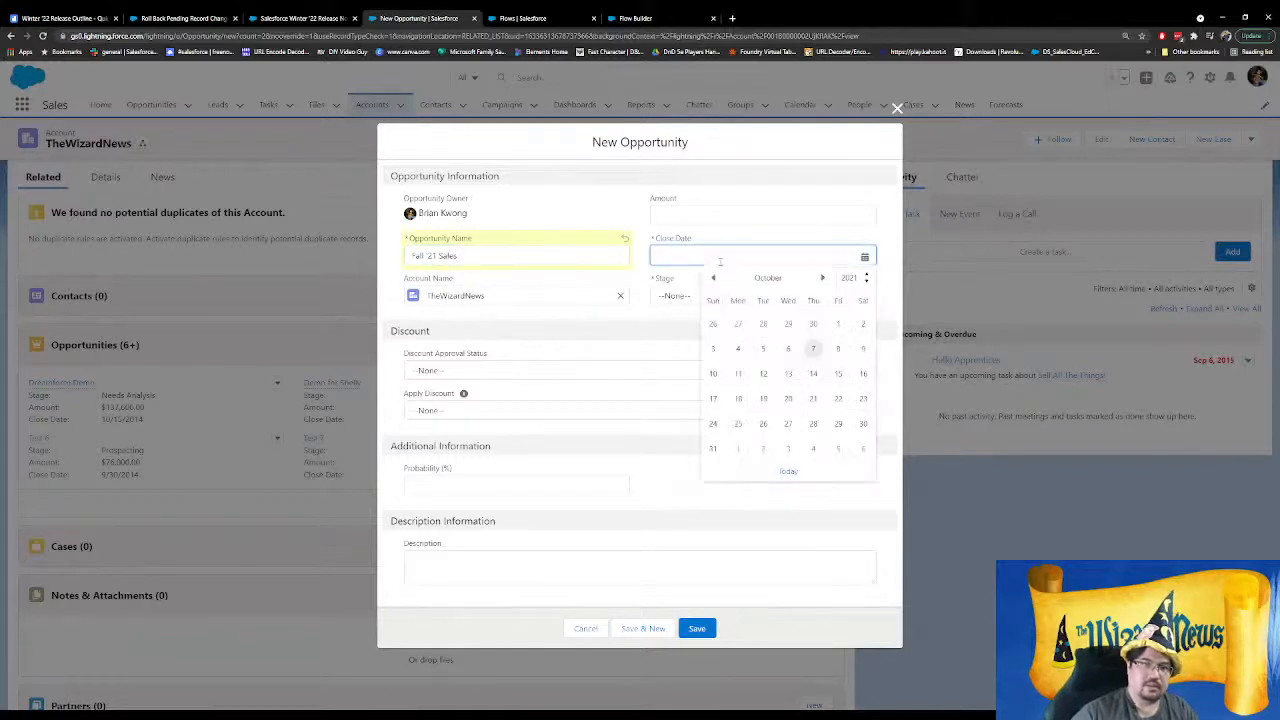
click(714, 278)
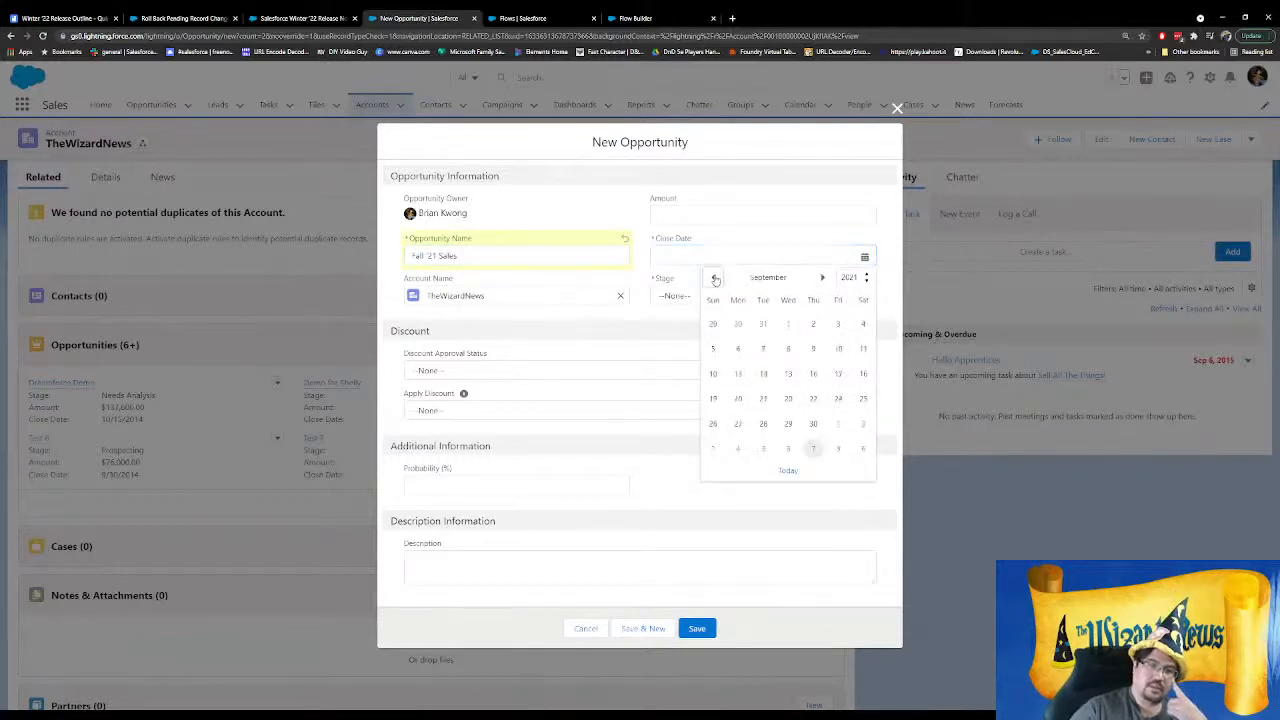
click(788, 373)
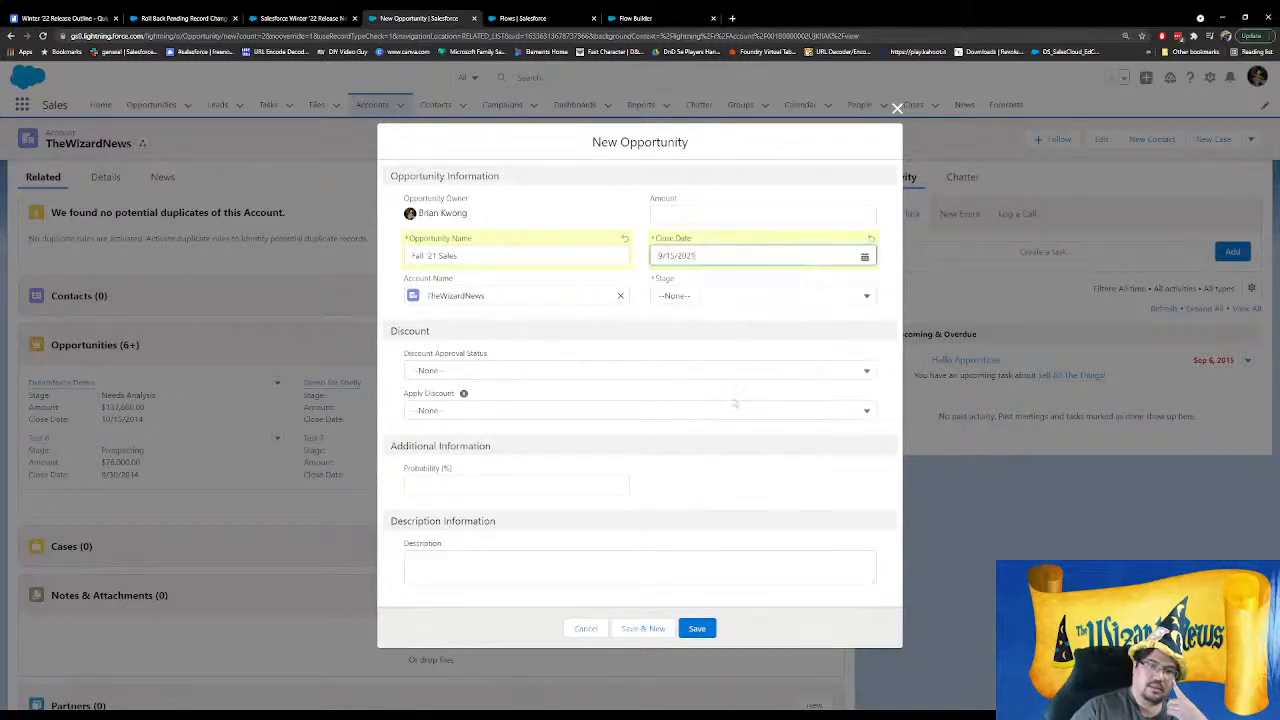
Set the stage to Prospecting and the description to "Demo for Winter'22", then save the opportunity and show its details
click(676, 296)
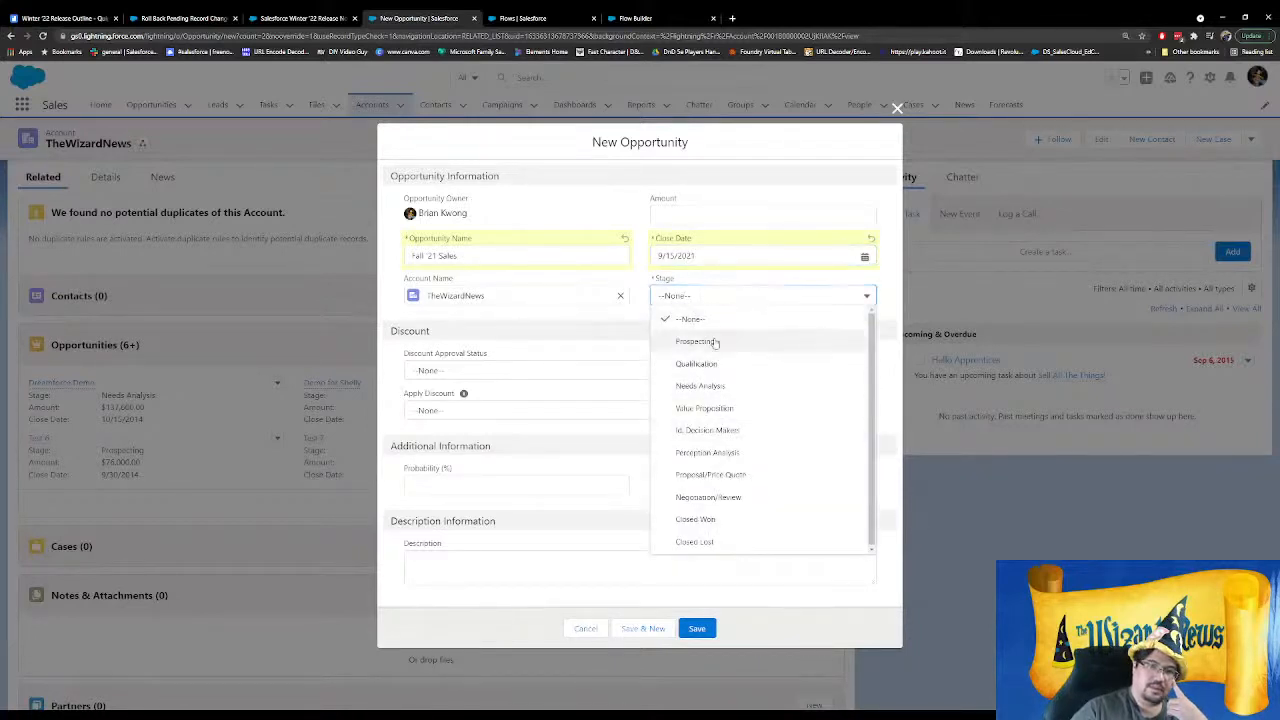
click(711, 341)
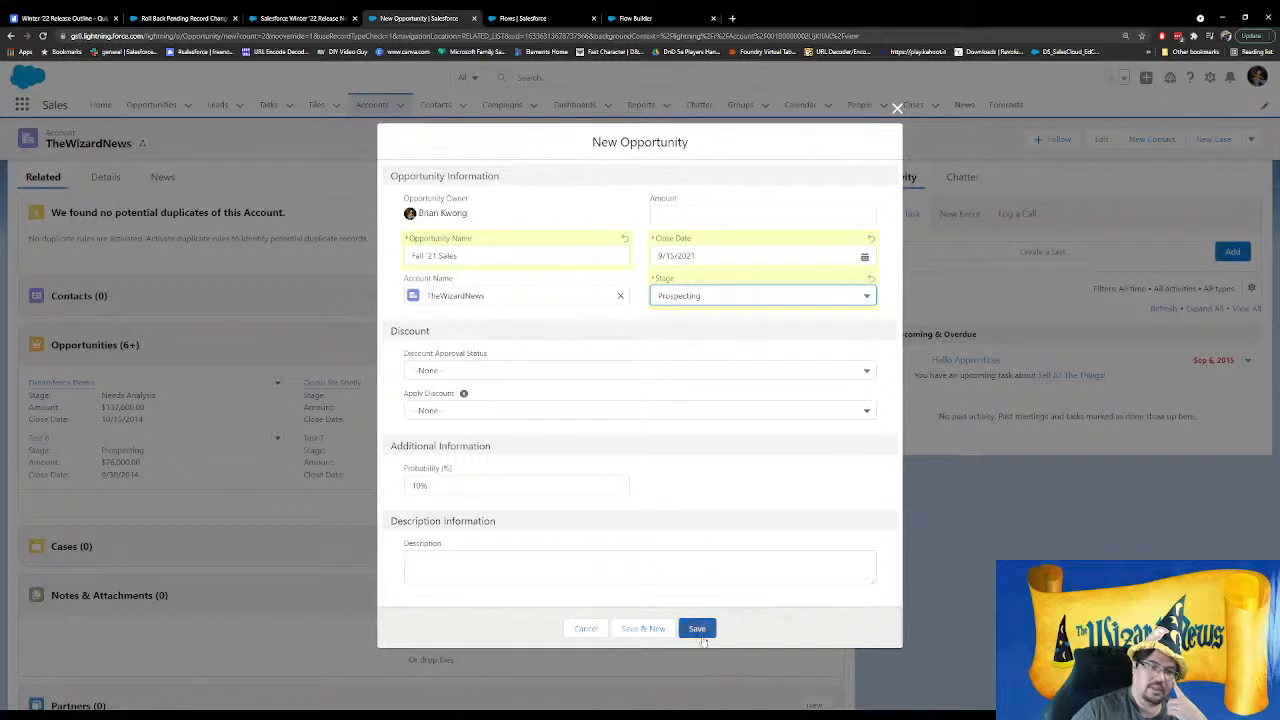
click(677, 578)
text(Demo for Winter 23)
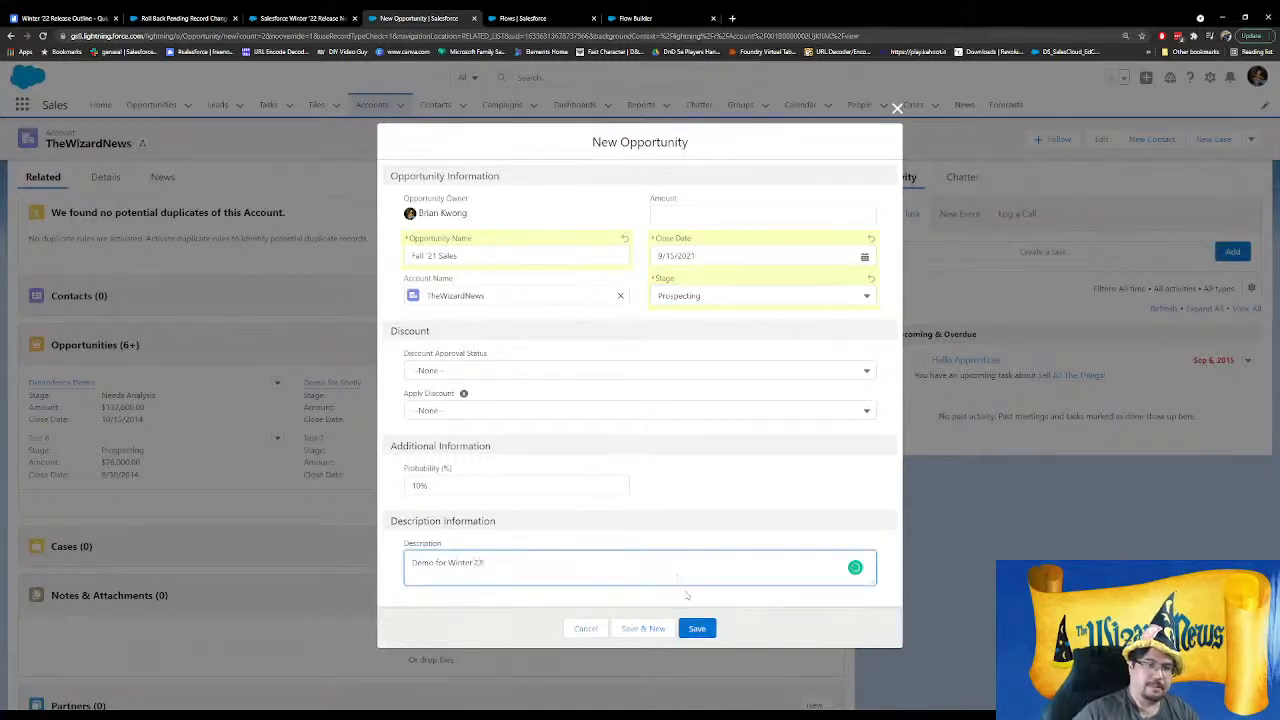
click(697, 628)
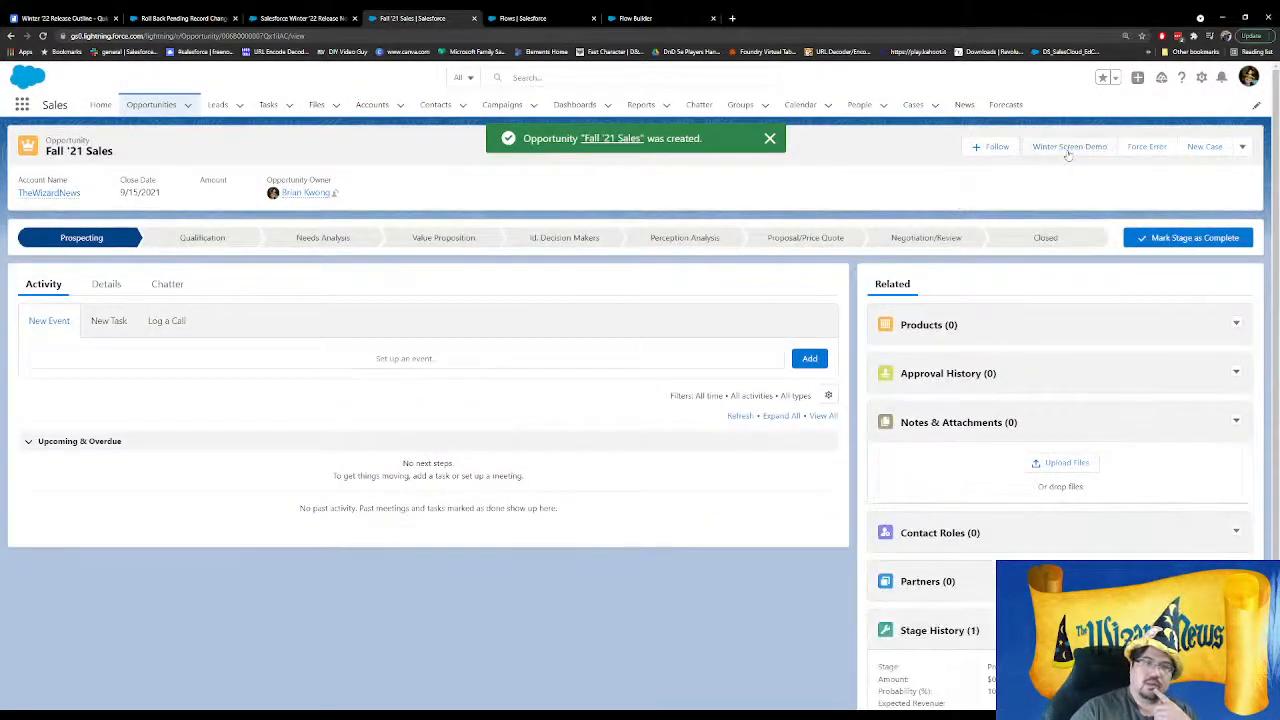
click(117, 285)
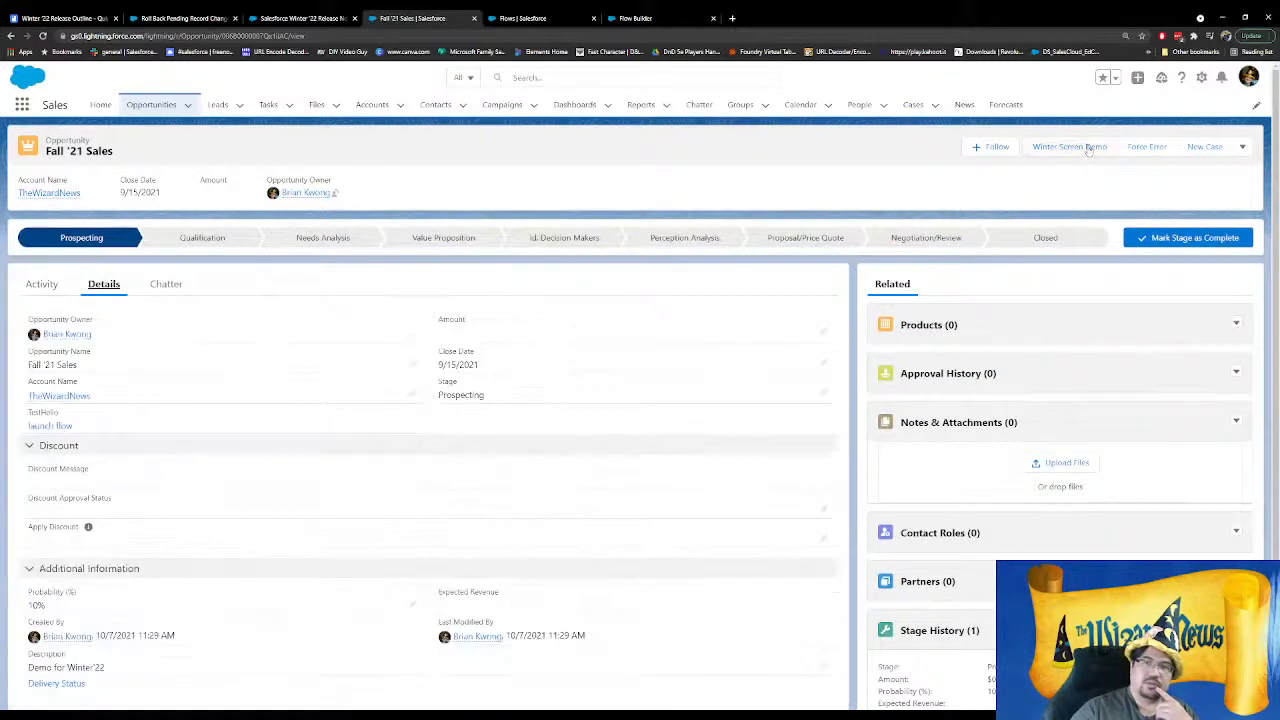
Run the Winter Screen Demo action on the Fall '21 Sales opportunity and set its close date to 12/15/2021
click(1080, 147)
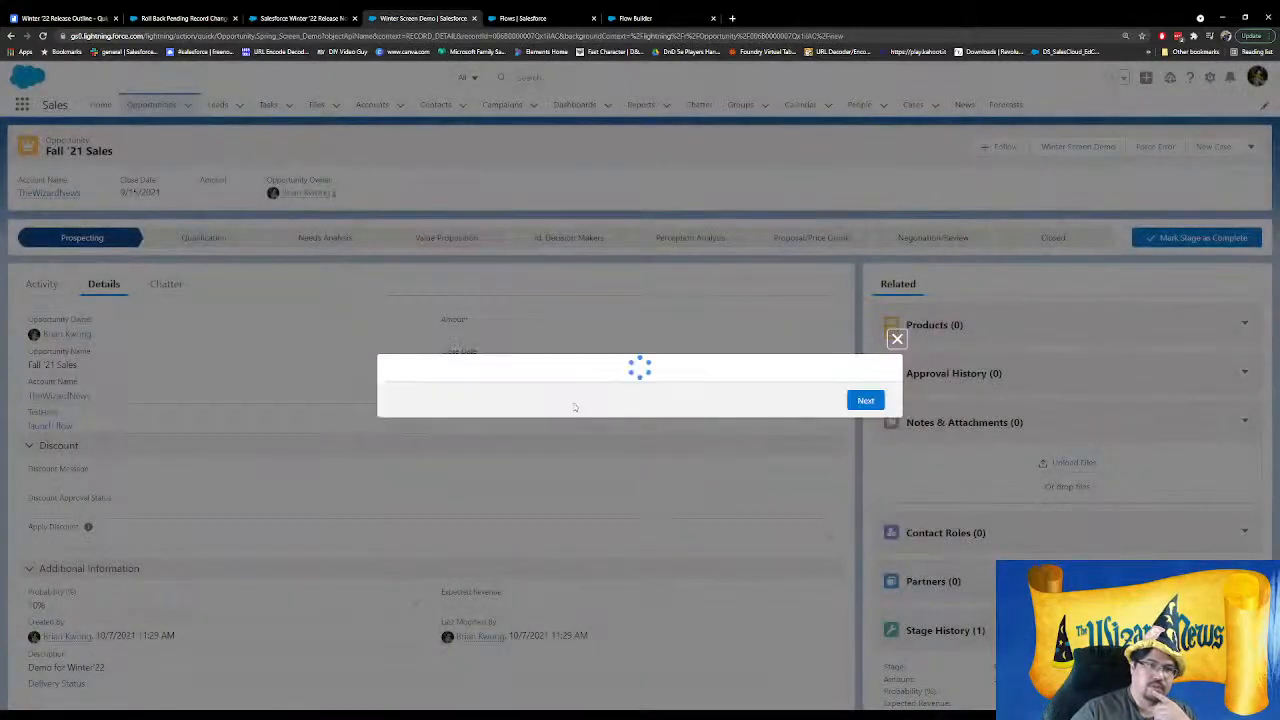
click(550, 397)
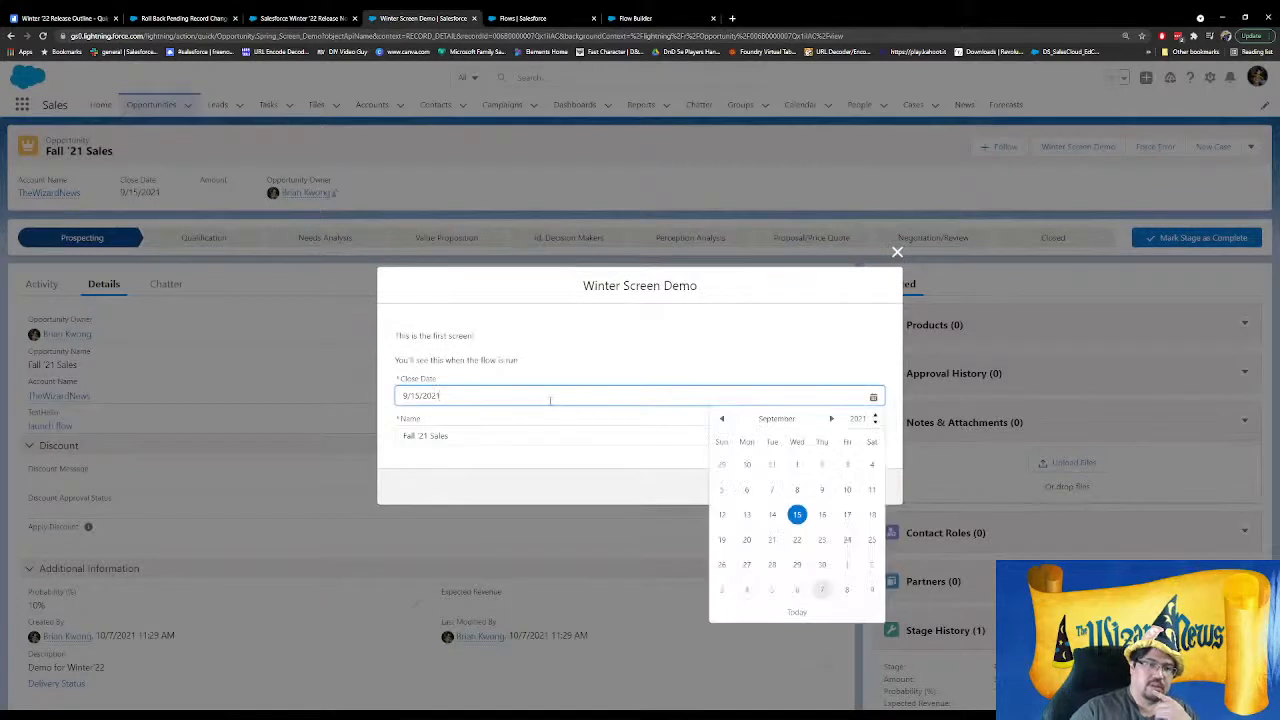
click(834, 420)
click(833, 420)
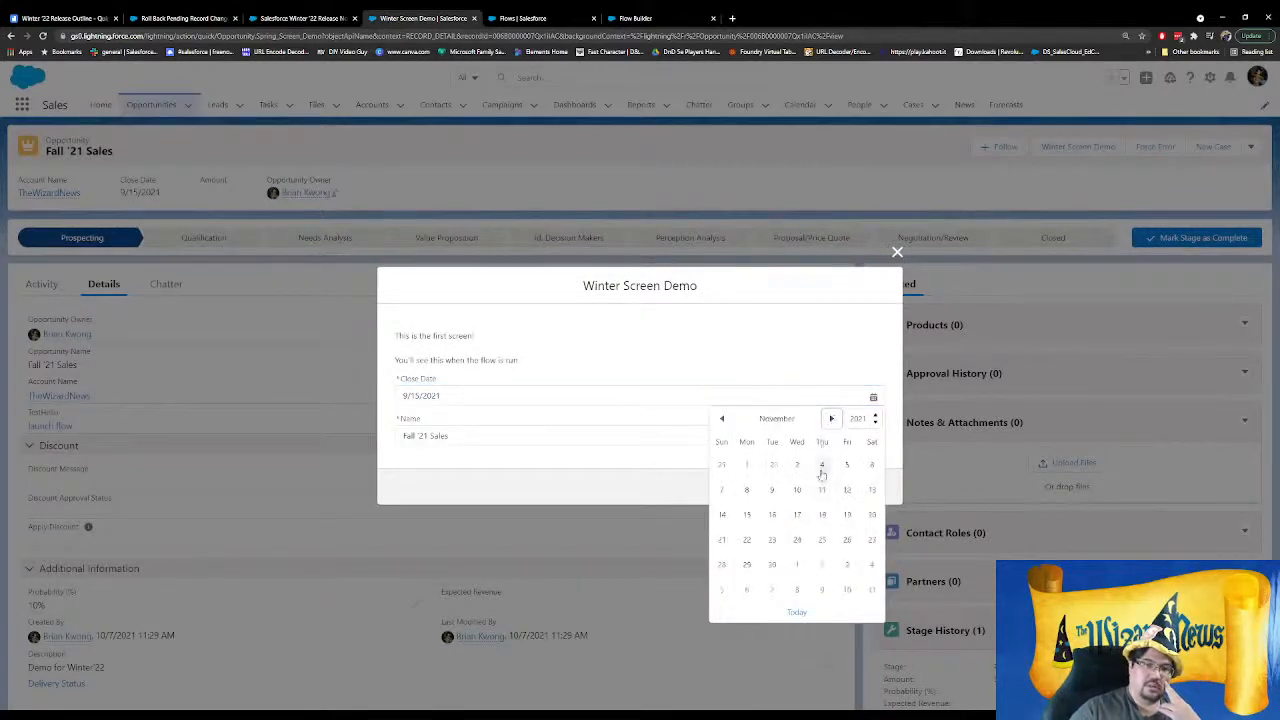
click(831, 420)
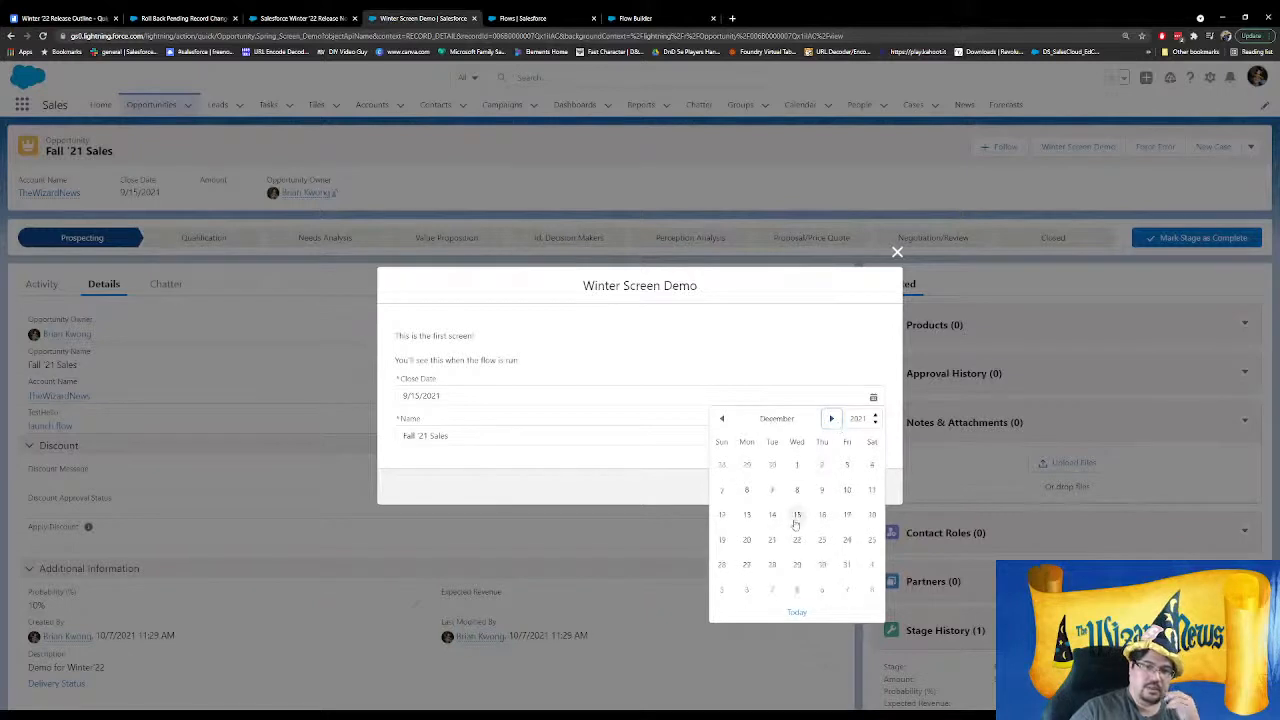
click(797, 514)
Change the opportunity name to "Winter '22 Sales" in the flow screen and submit it
double_click(417, 436)
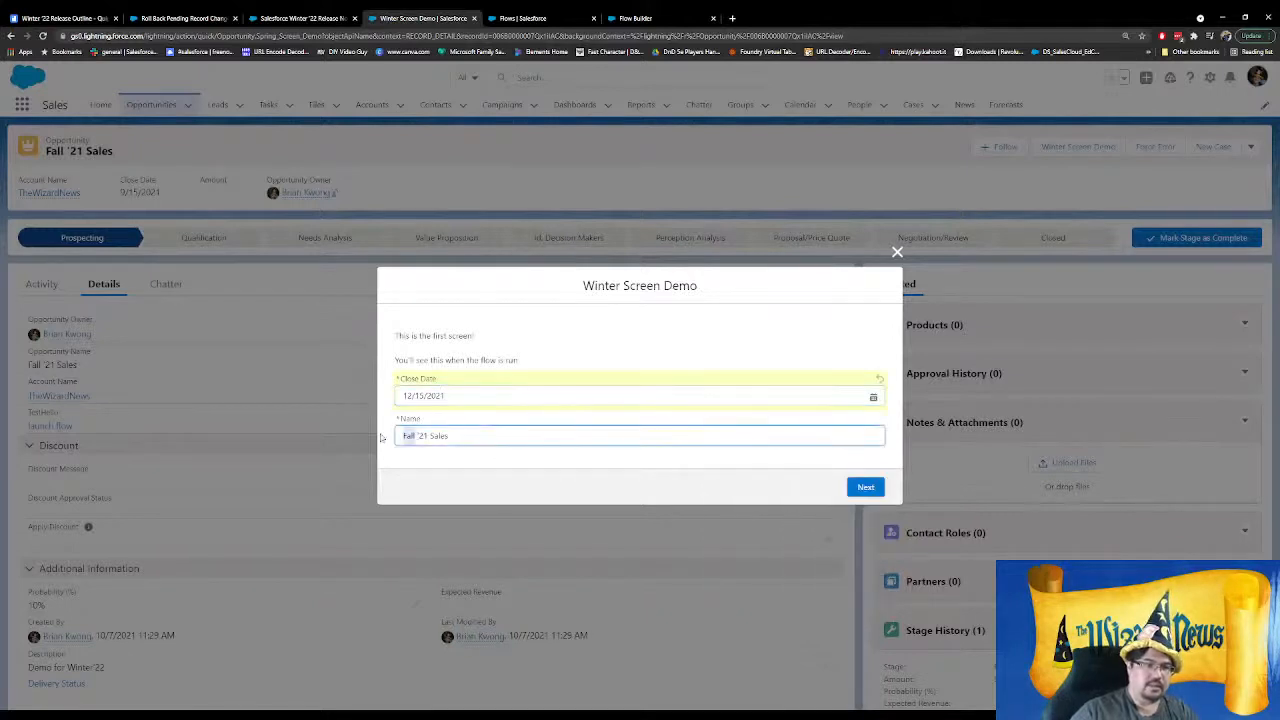
text(Winter)
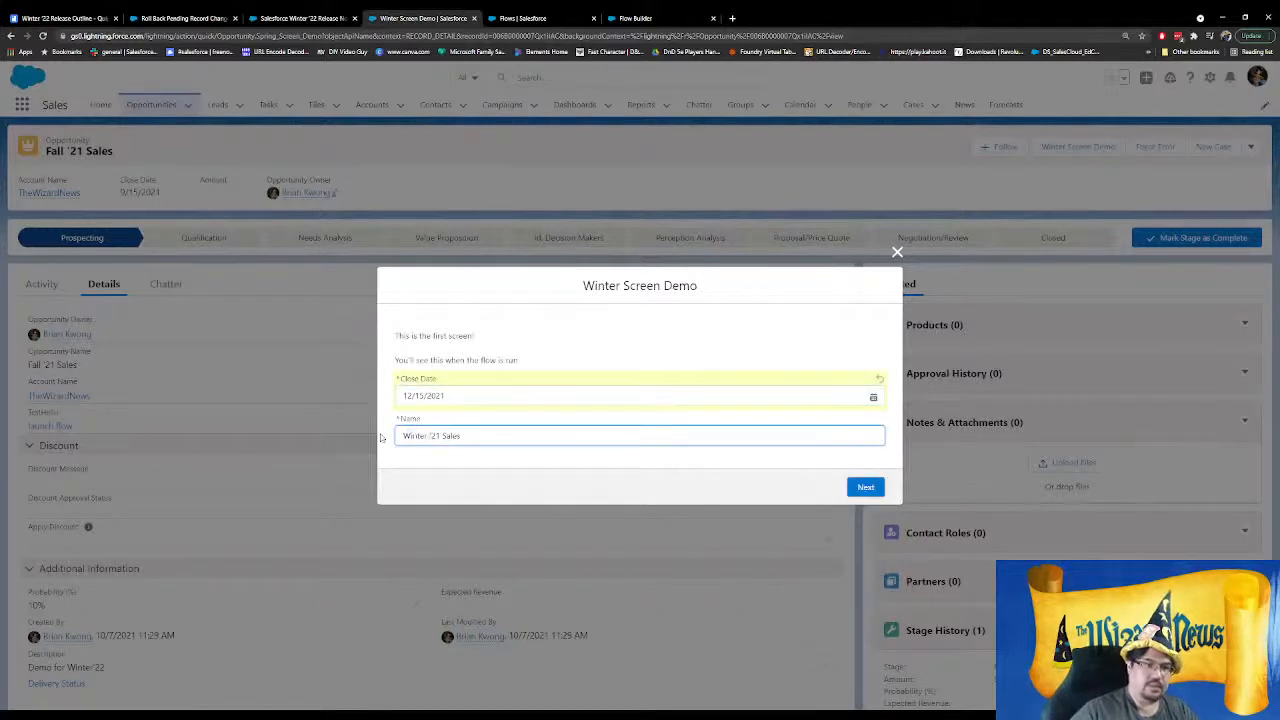
click(865, 487)
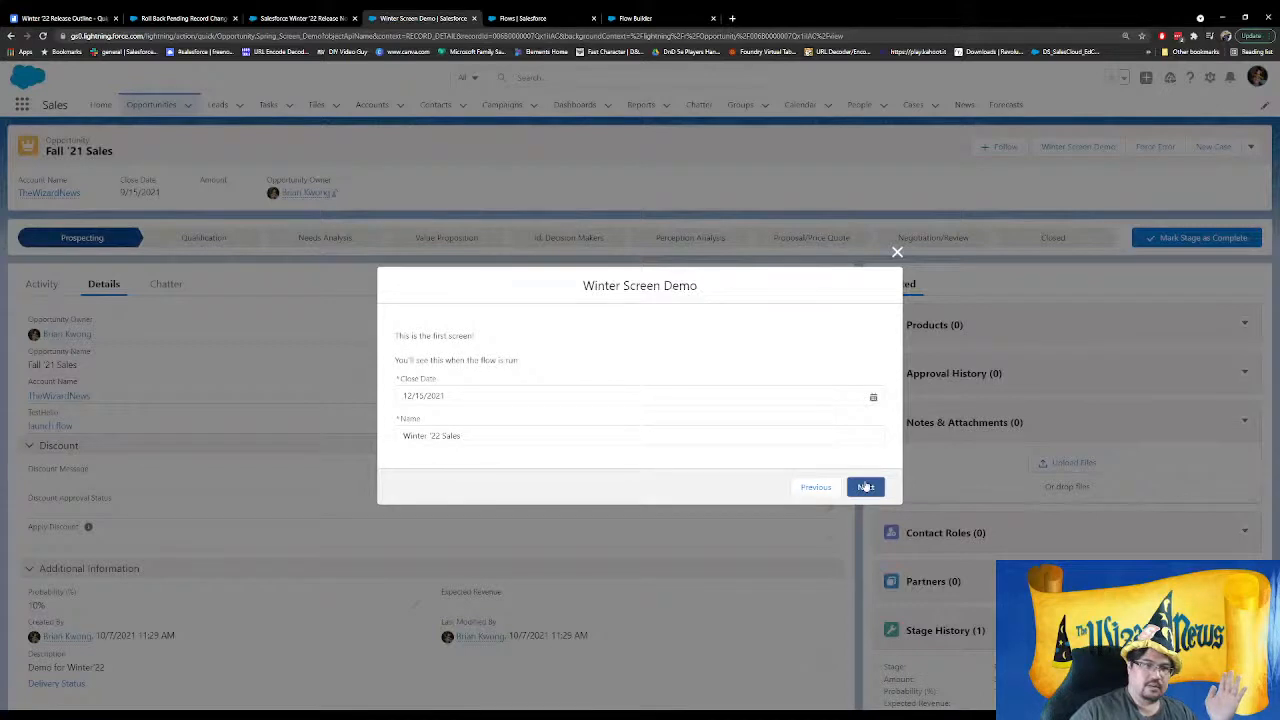
Resubmit the same flow screen several times, then close the flow
click(865, 487)
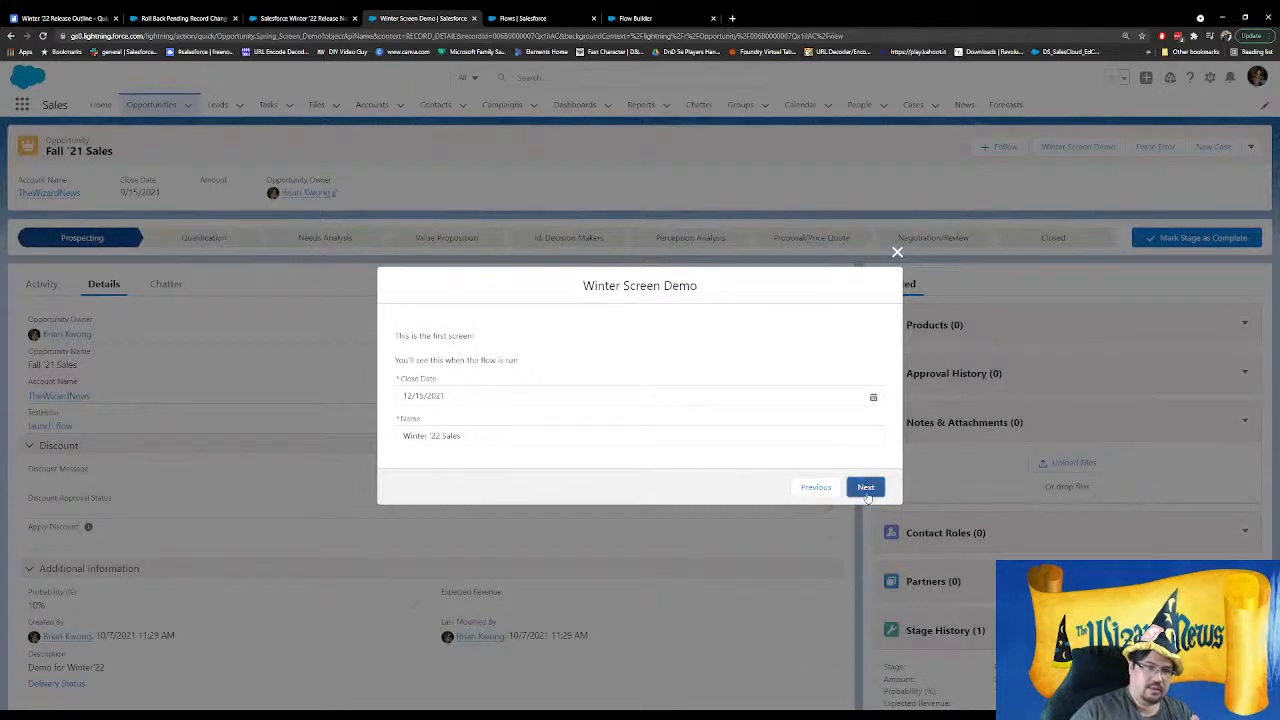
click(865, 487)
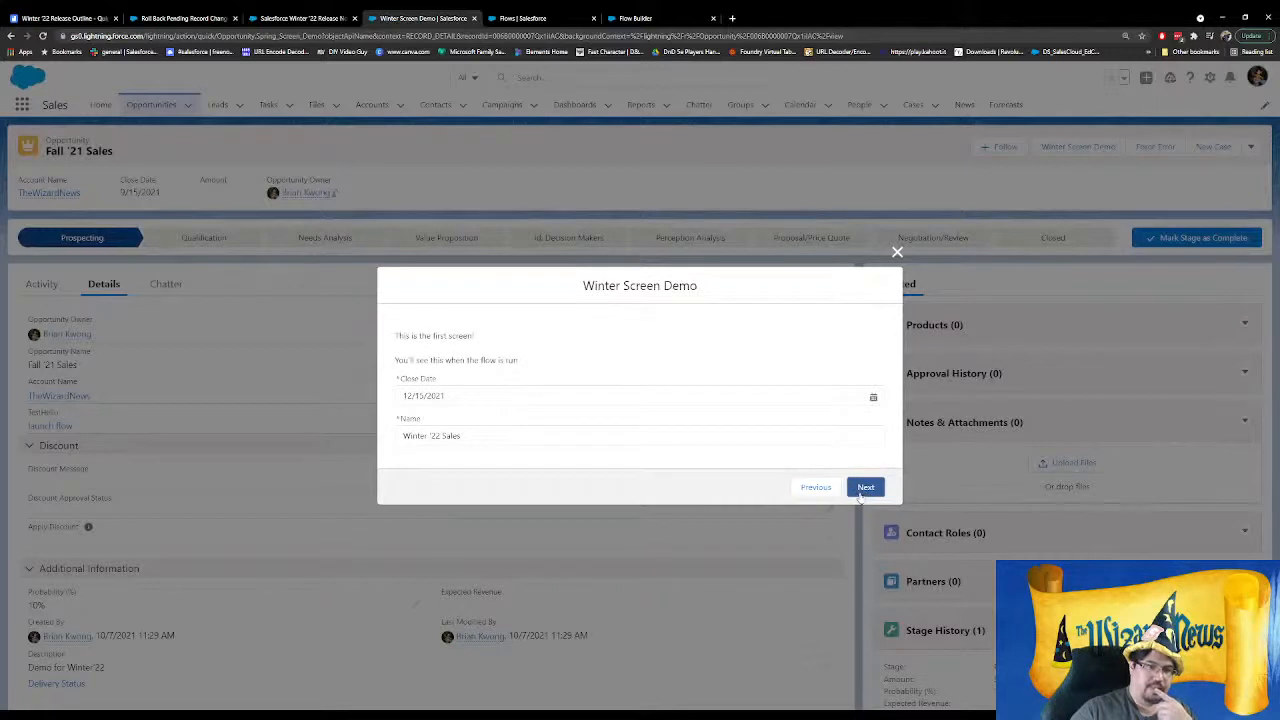
click(860, 494)
click(860, 494)
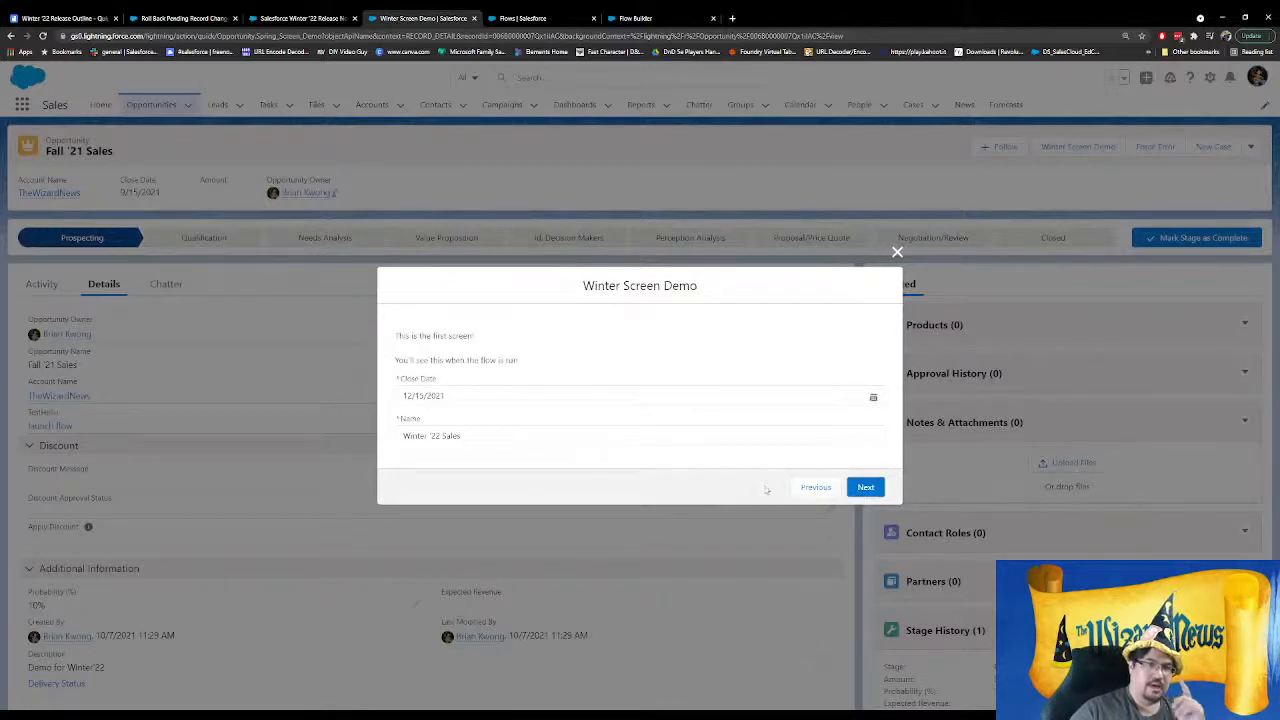
click(815, 487)
click(897, 252)
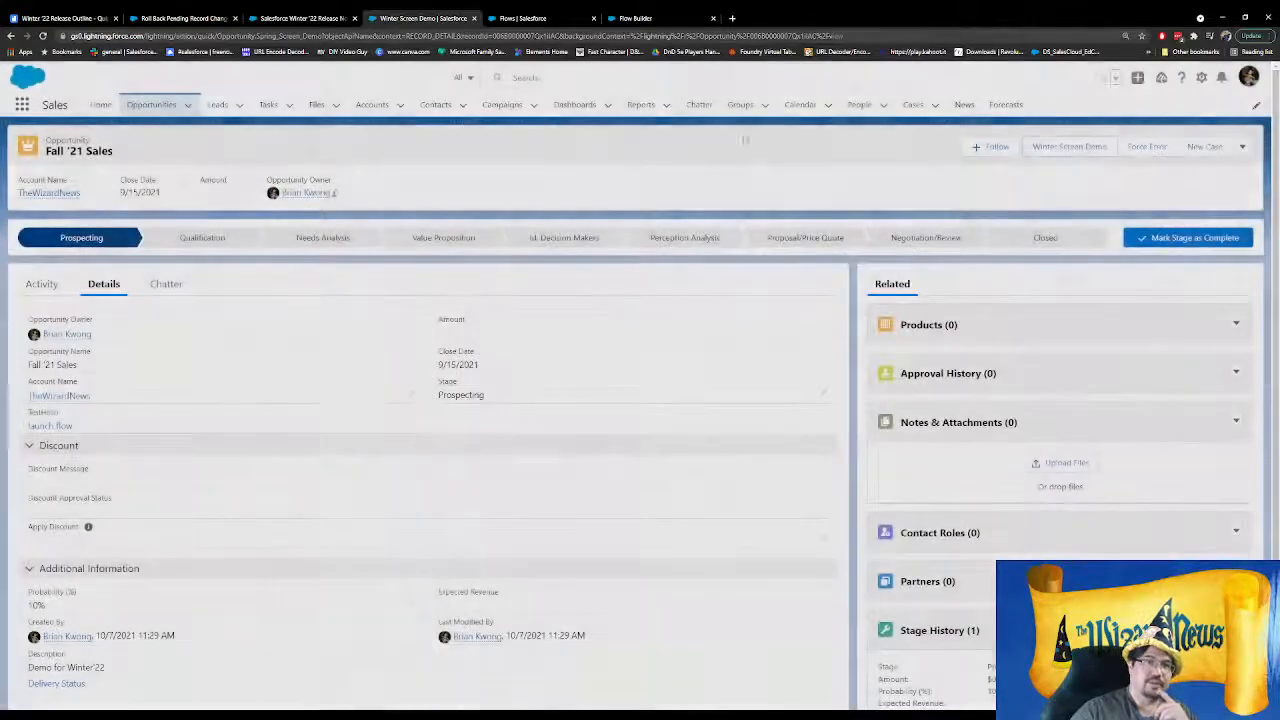
Open a debug session for the Opportunity Winter'22 Screen Demo flow from Flow Builder
click(636, 24)
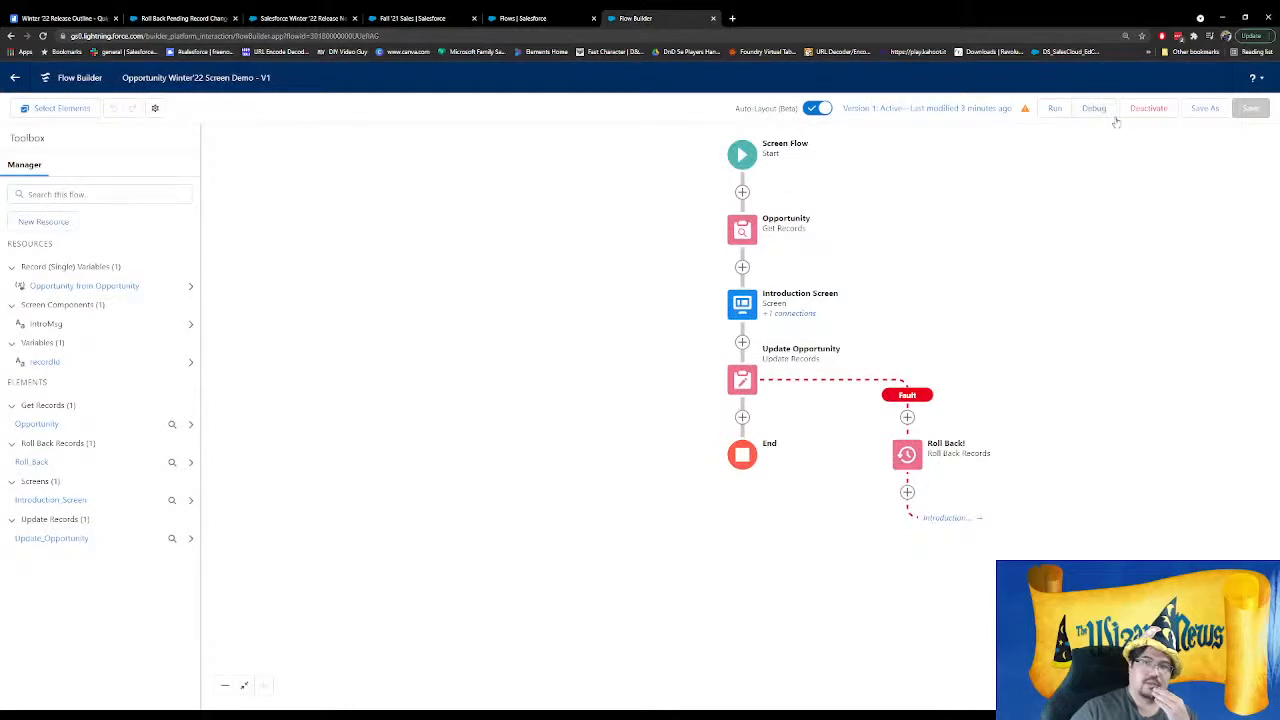
click(1094, 112)
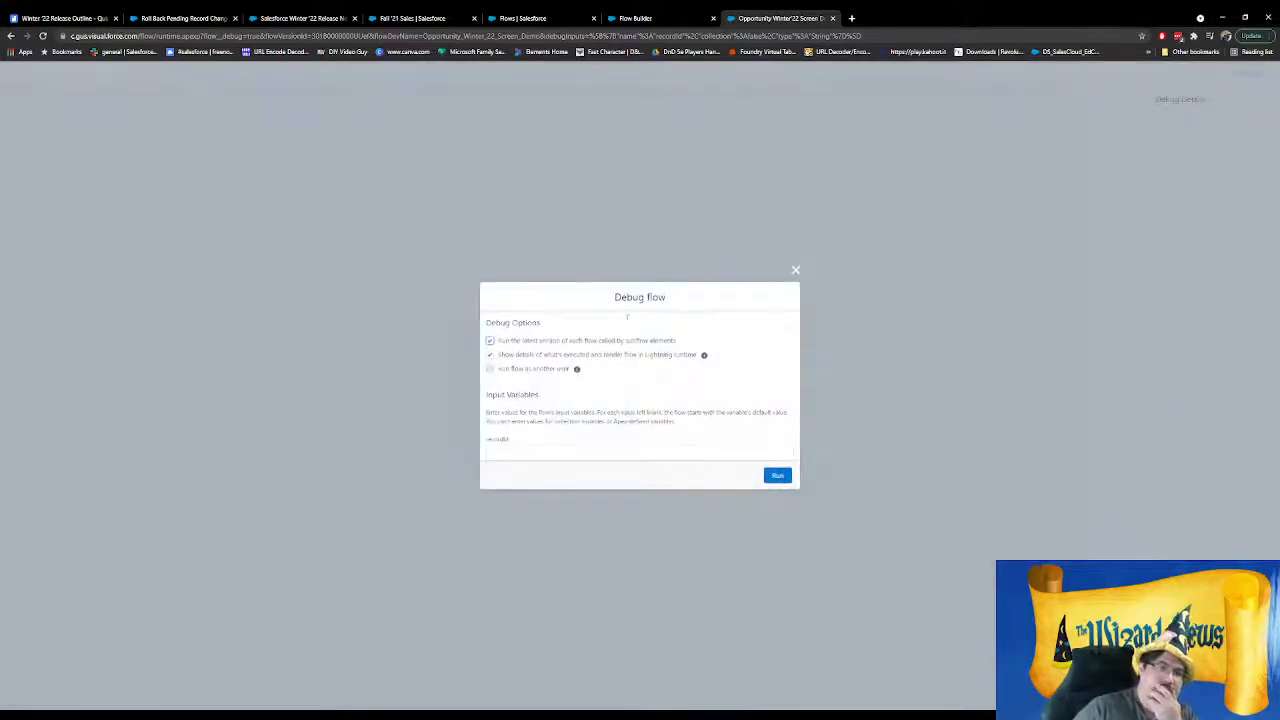
click(552, 452)
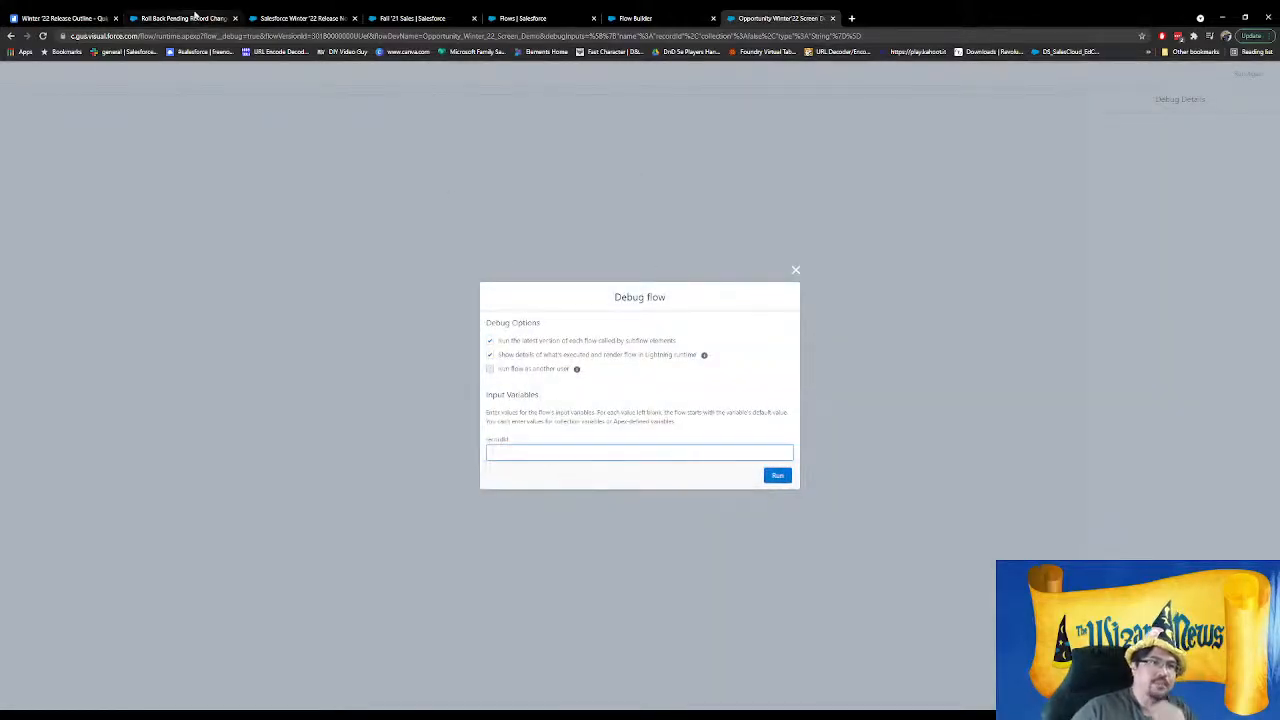
Copy the Fall '21 Sales opportunity's record ID from its page address into the recordId input variable and run the debug
click(195, 17)
click(284, 18)
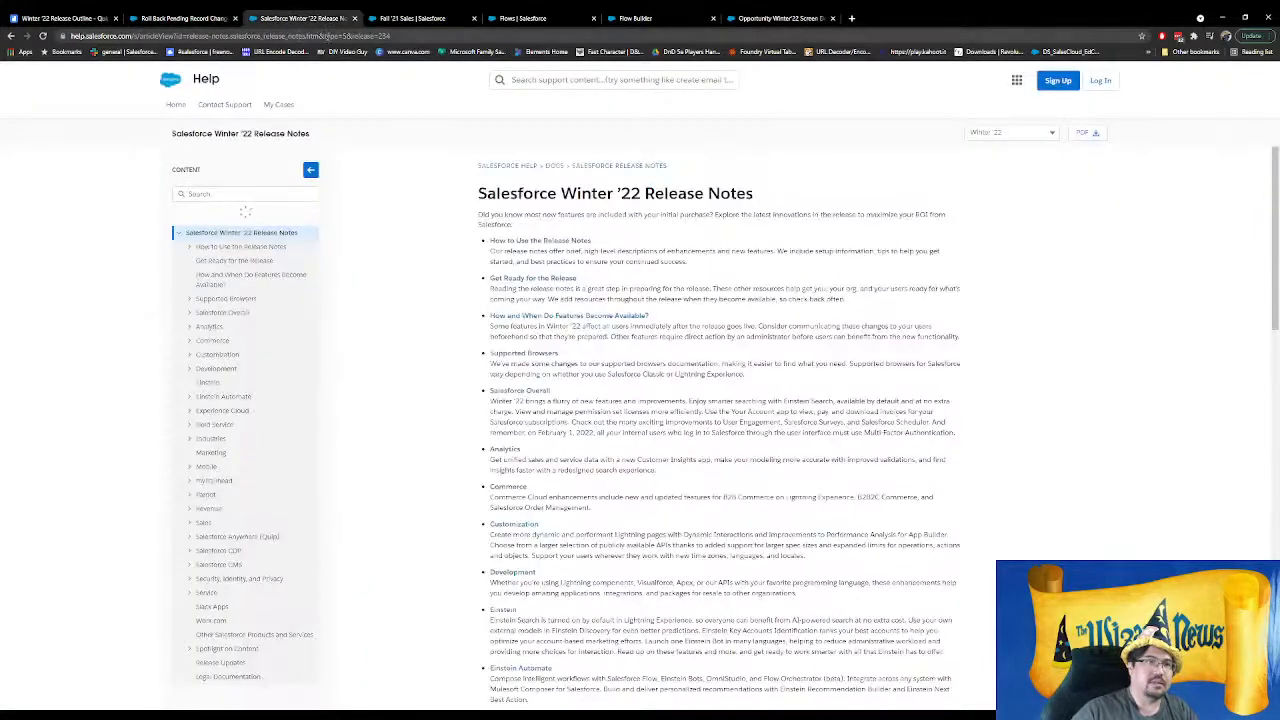
click(418, 19)
drag(222, 36, 290, 36)
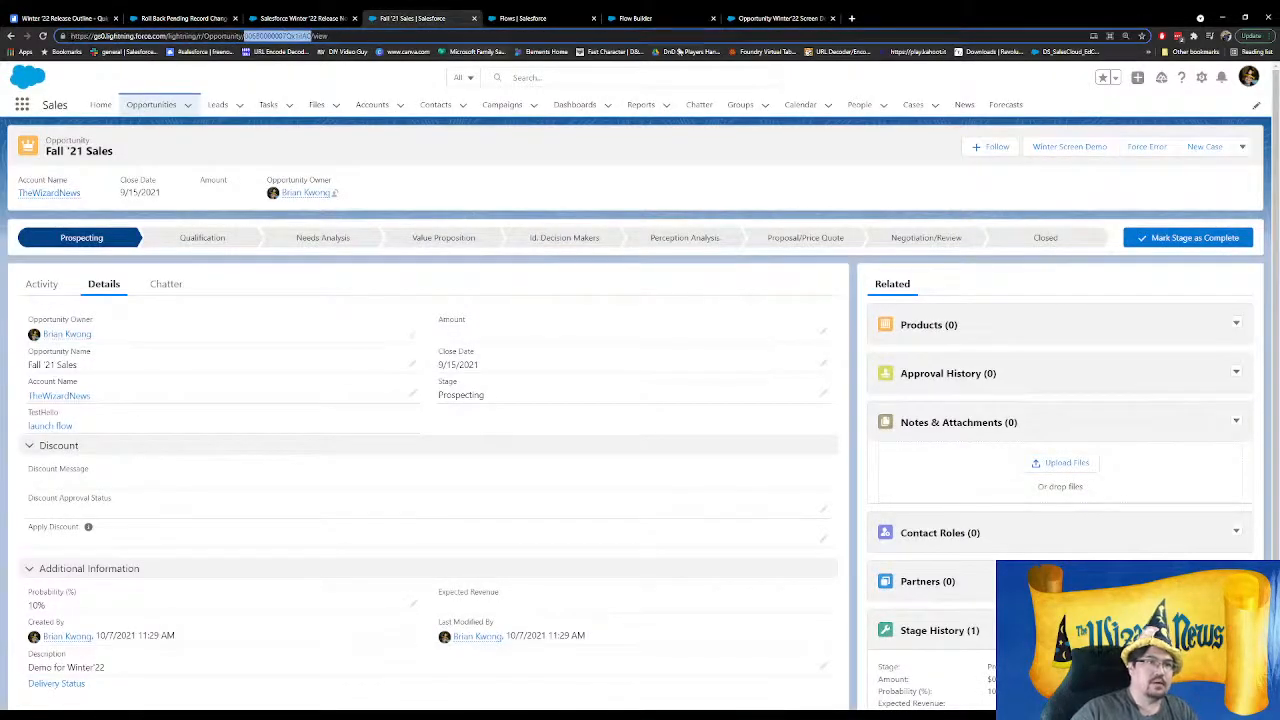
click(754, 19)
key(ctrl+v)
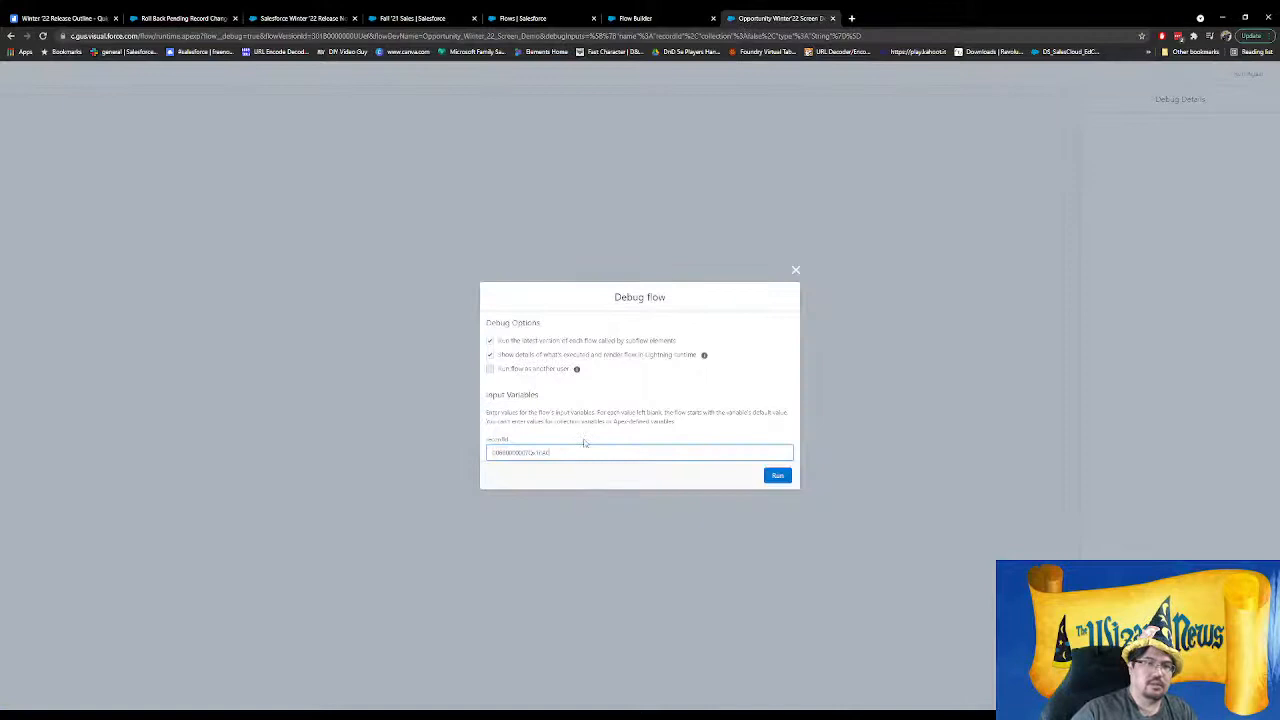
click(777, 475)
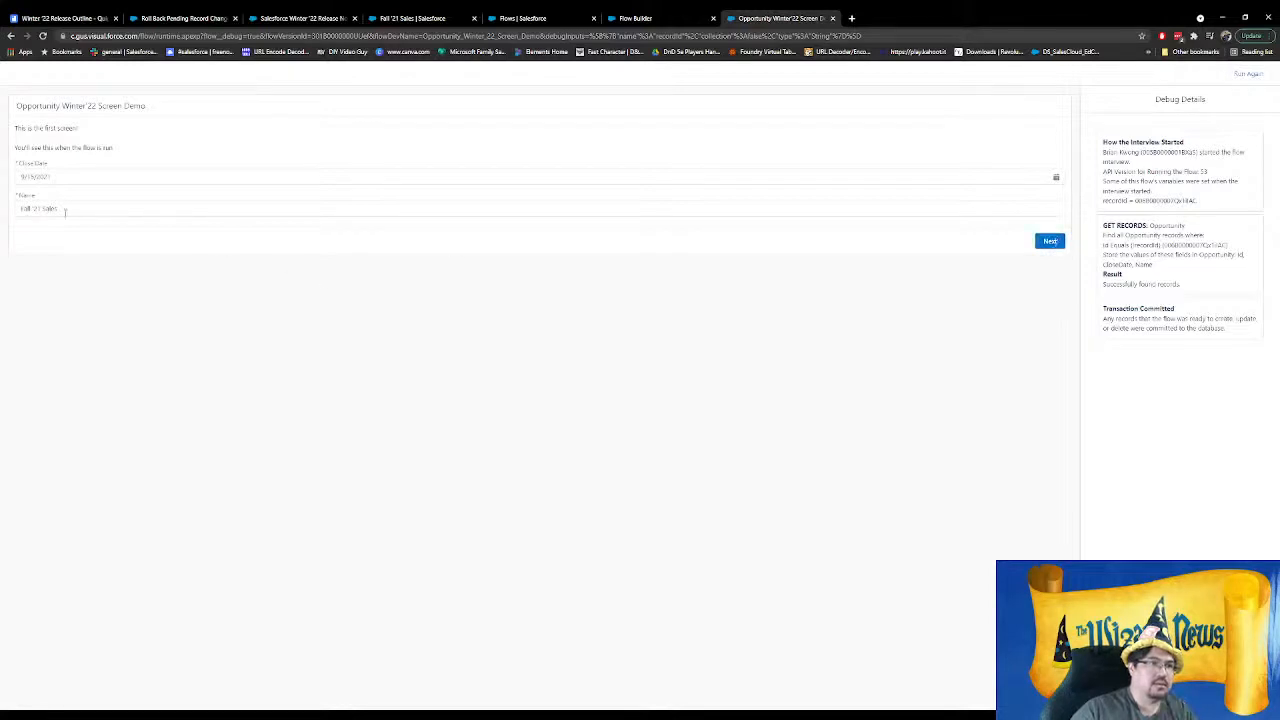
In the debugged flow, set the name to "Winter '22 Sales" and the close date to 12/14/2021, then submit the screen
double_click(35, 209)
text(Winter)
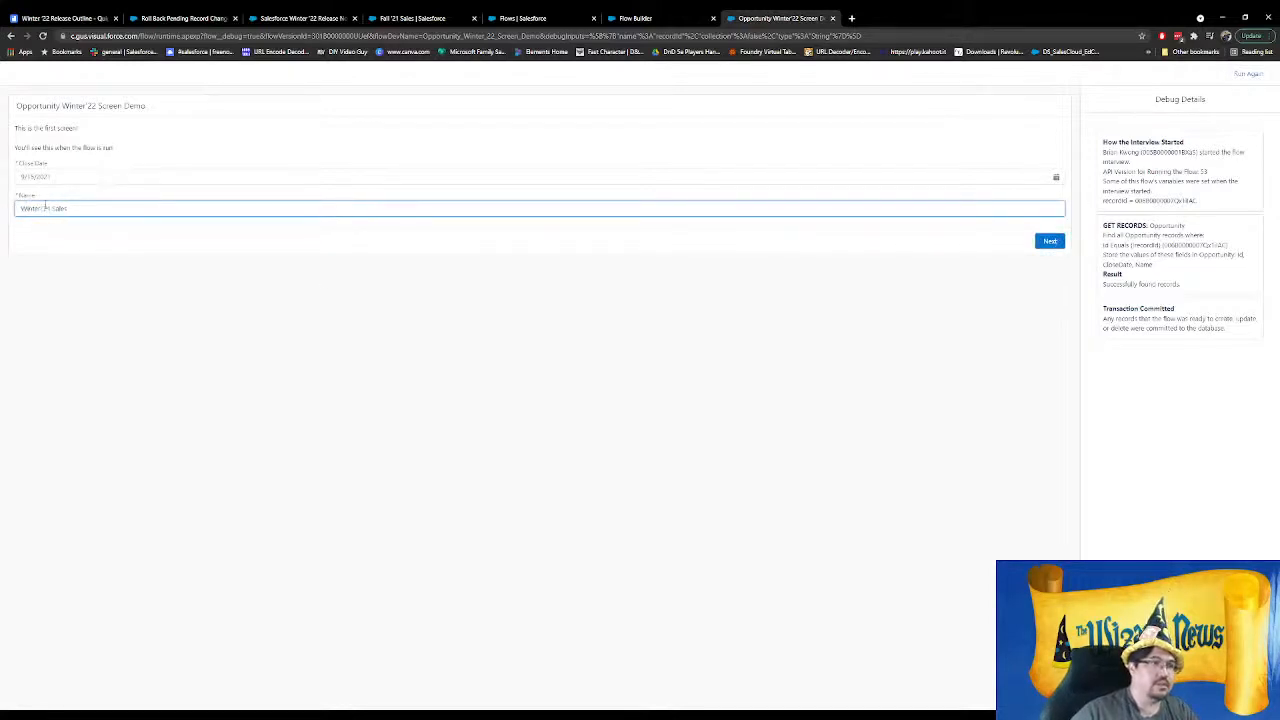
click(329, 177)
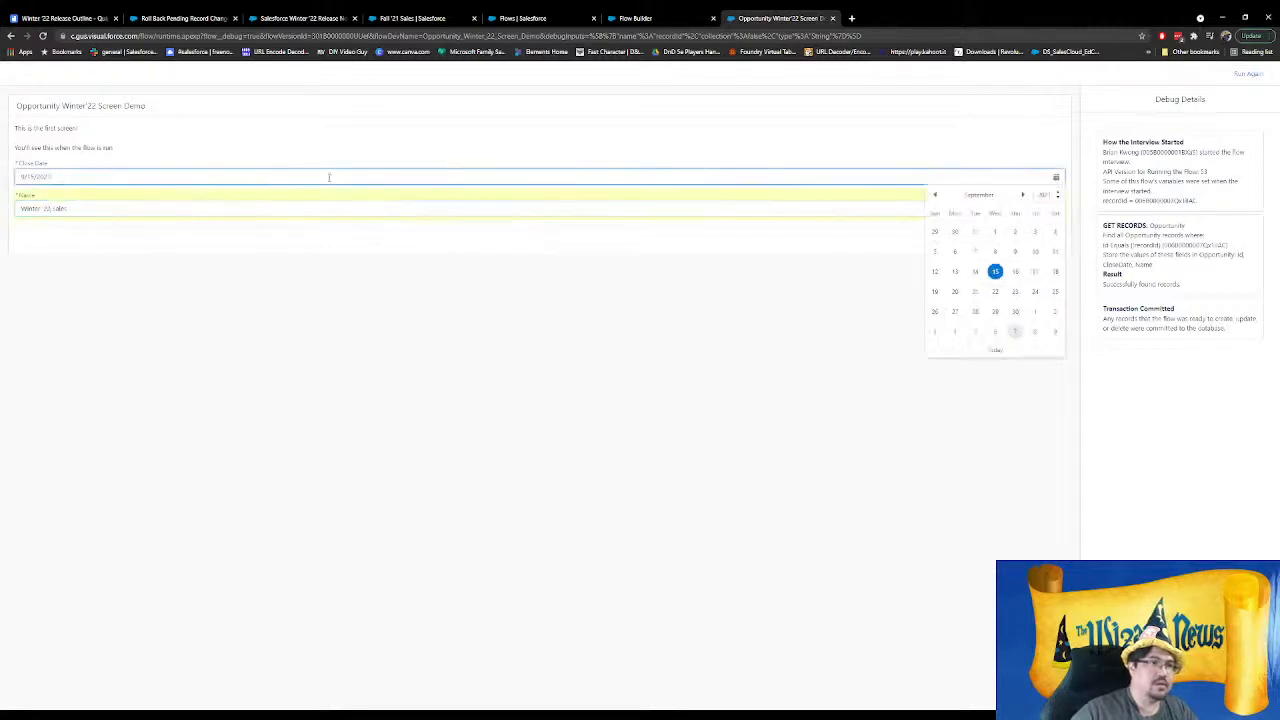
click(1022, 194)
click(1022, 194)
click(1022, 194)
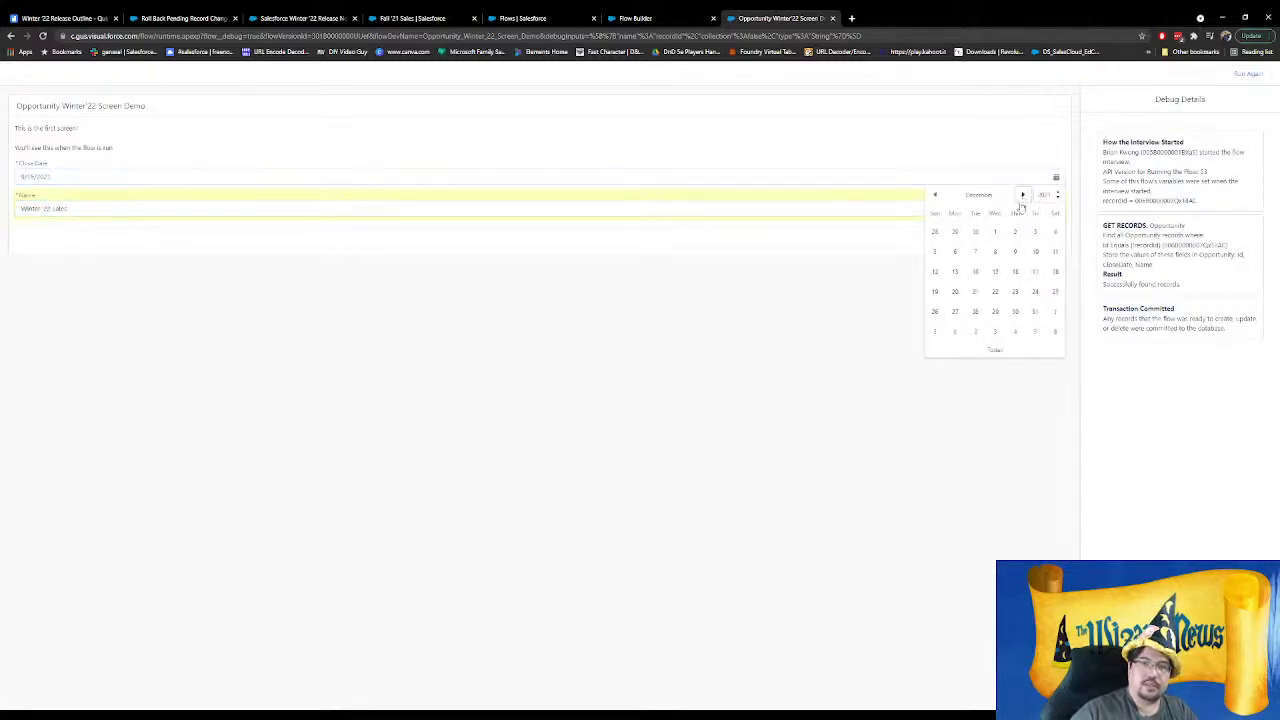
click(977, 279)
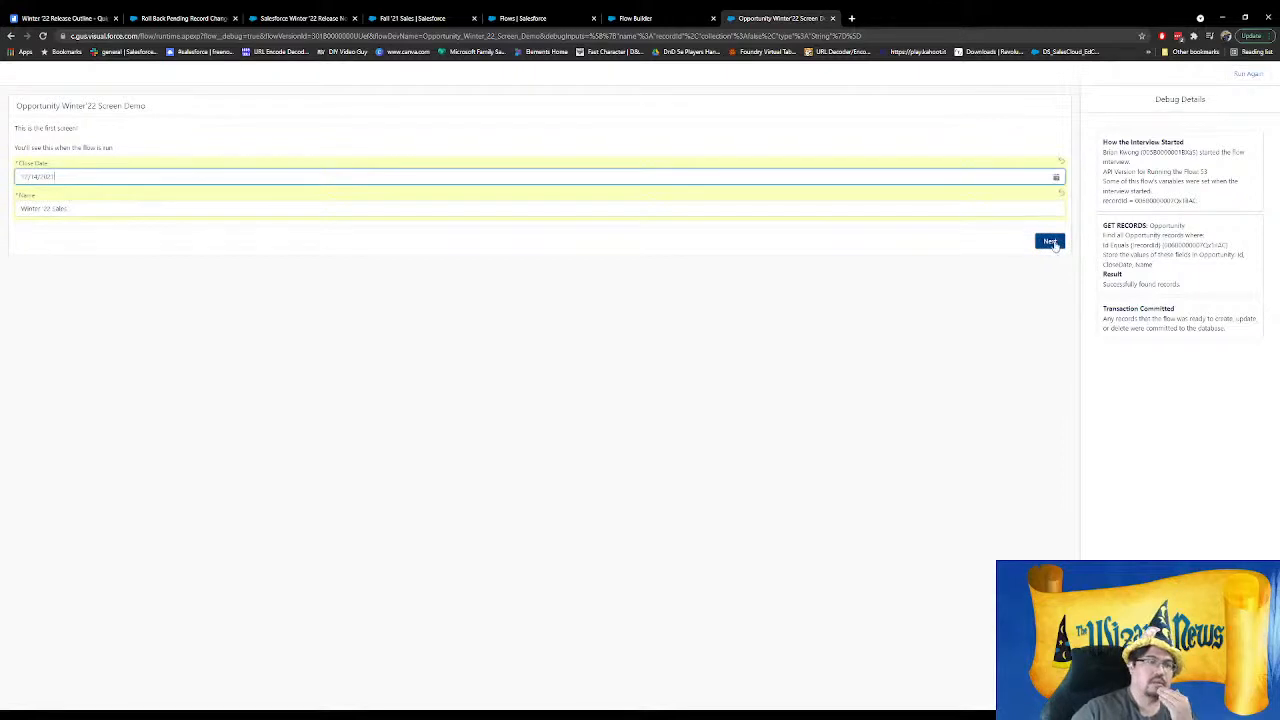
click(1050, 242)
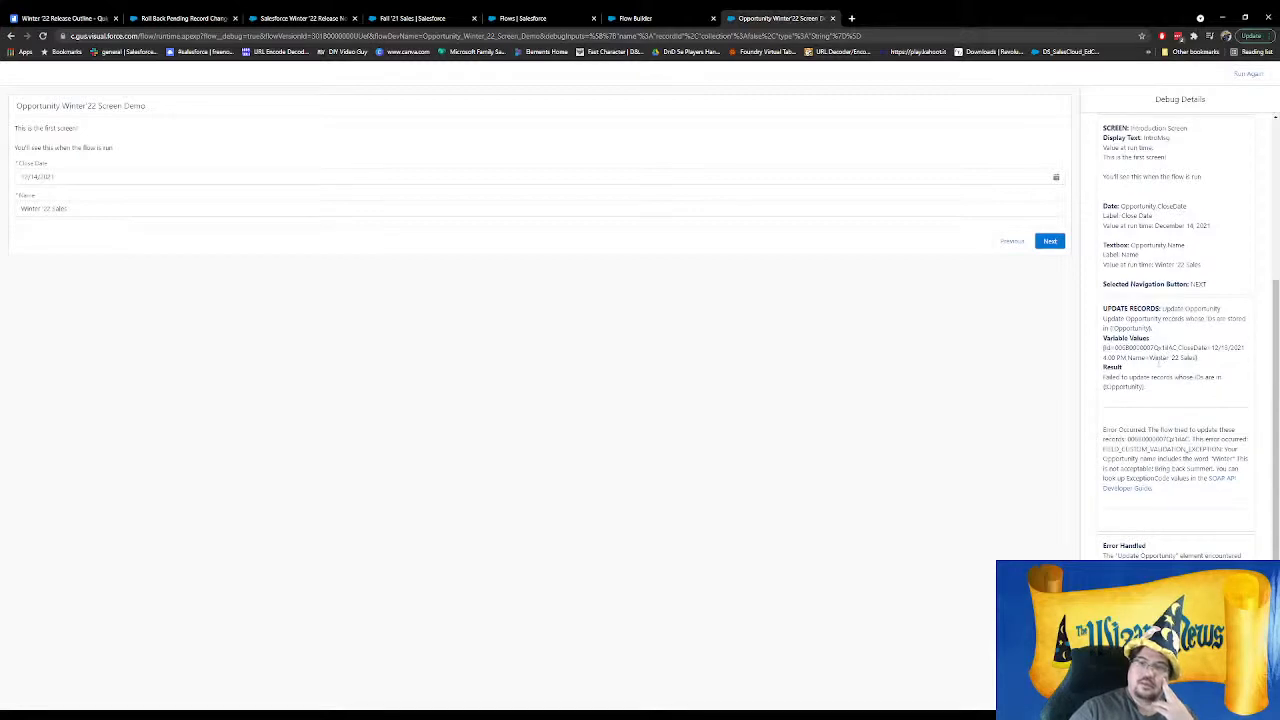
Examine the update error and the Error Handled section in the debug details, then close the debug session
drag(1103, 450, 1239, 478)
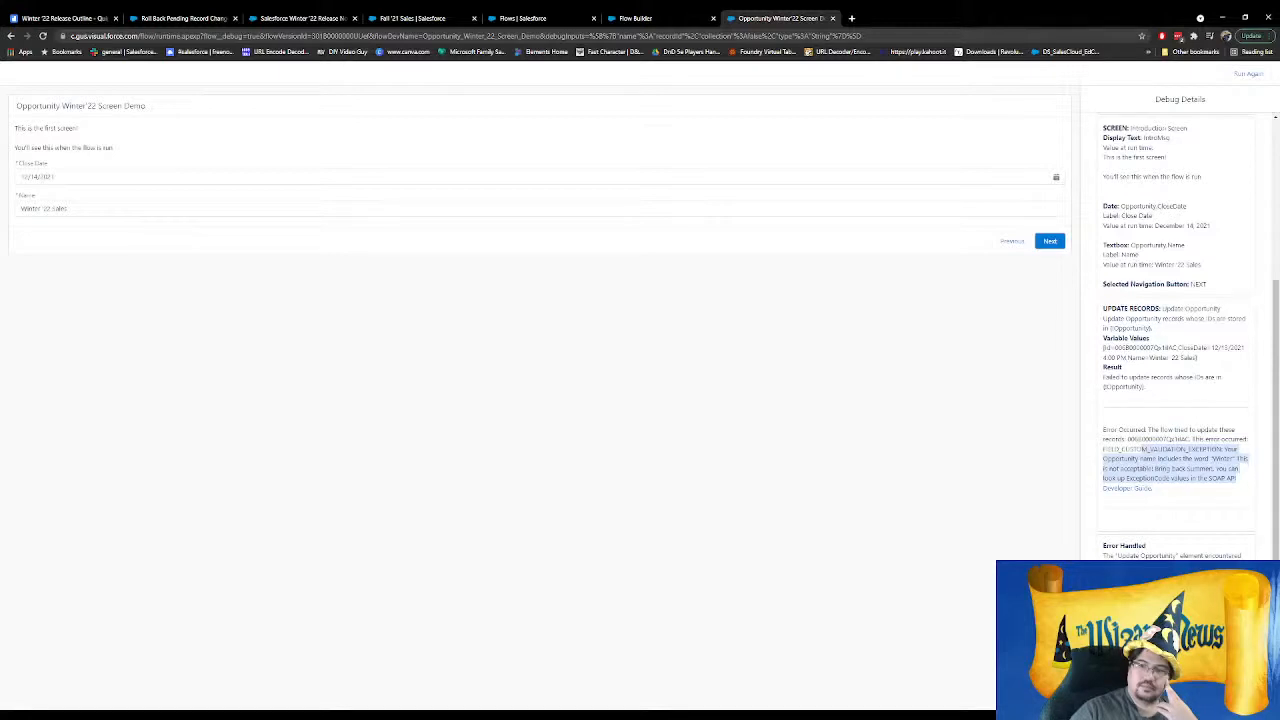
drag(1103, 545, 1241, 557)
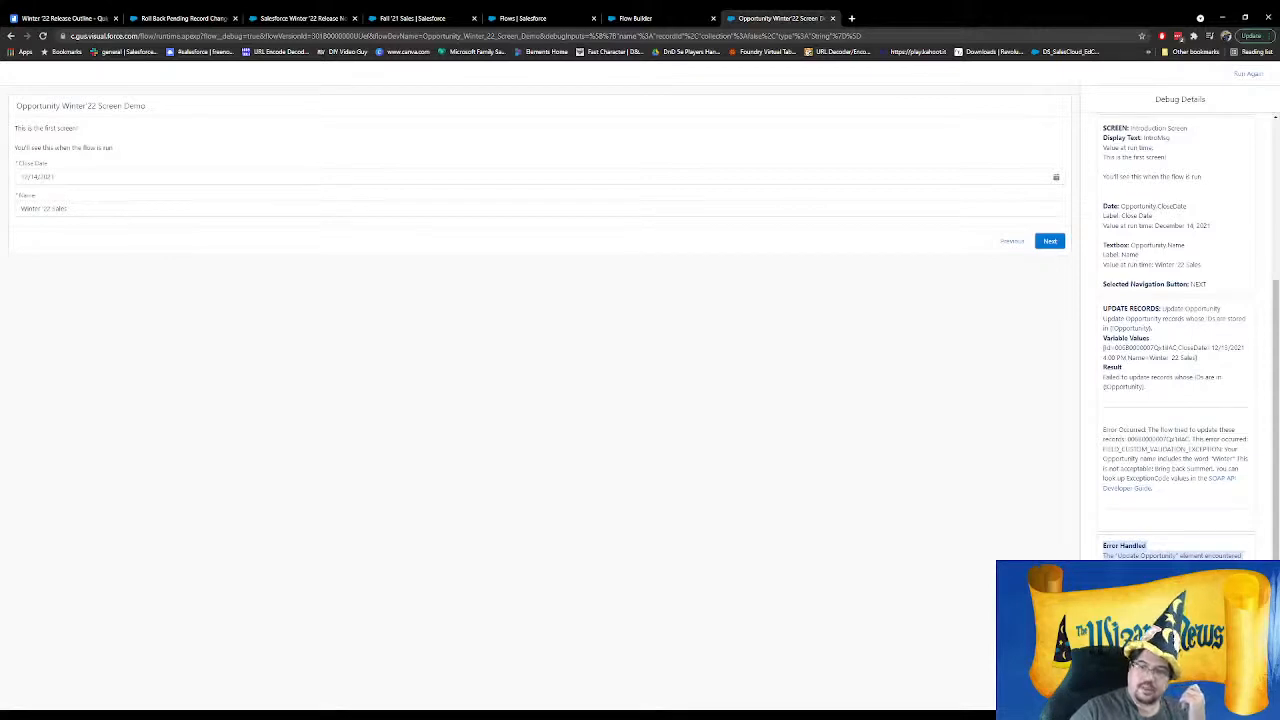
click(1200, 585)
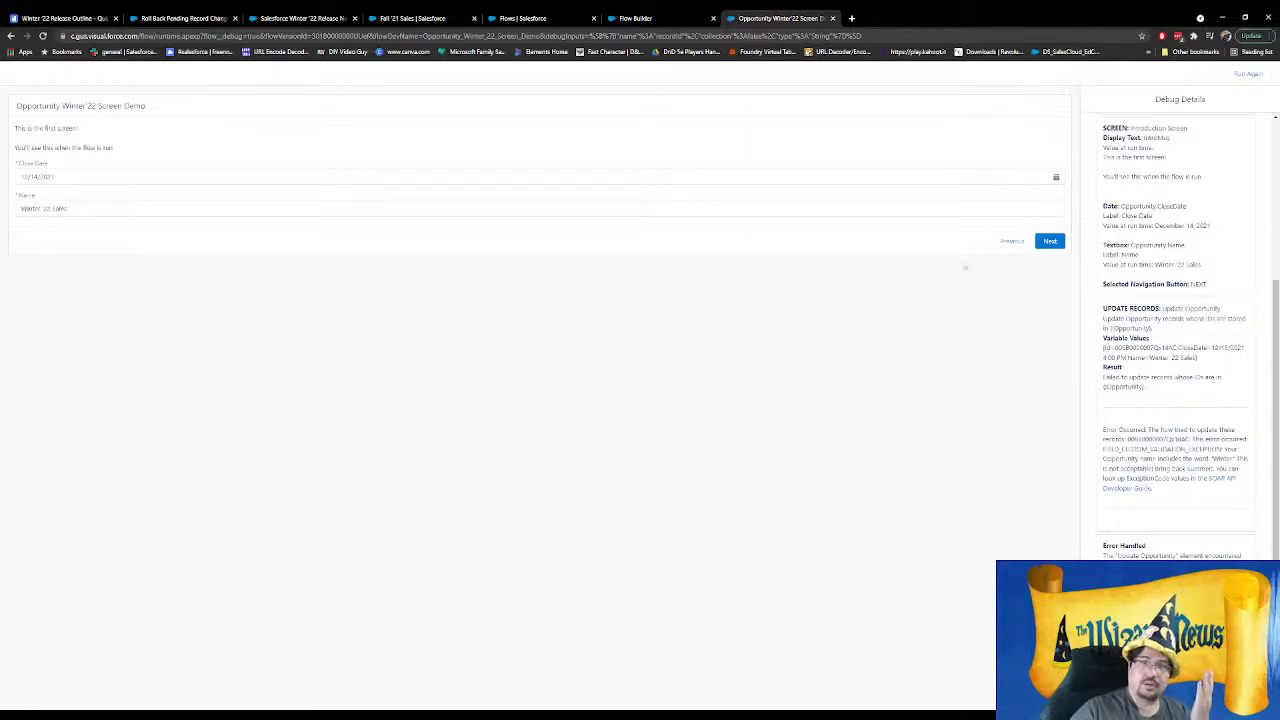
click(832, 18)
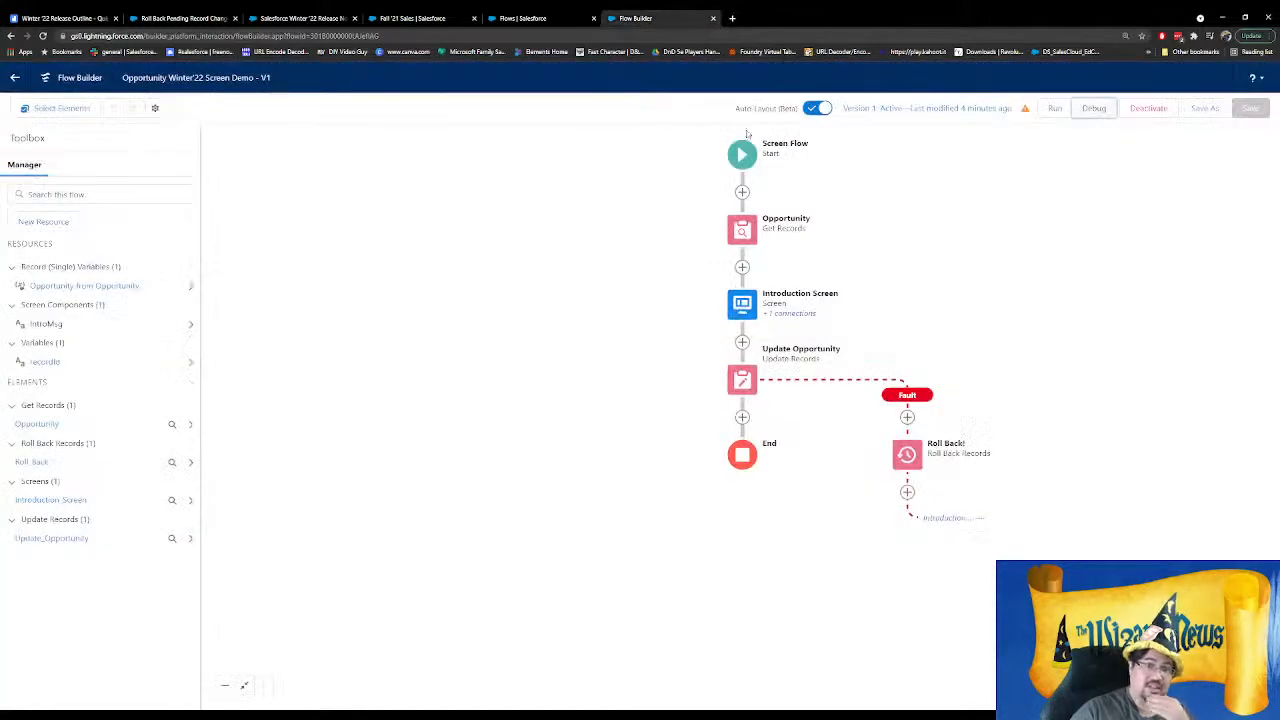
Open the flow's Introduction Screen element for editing
double_click(745, 312)
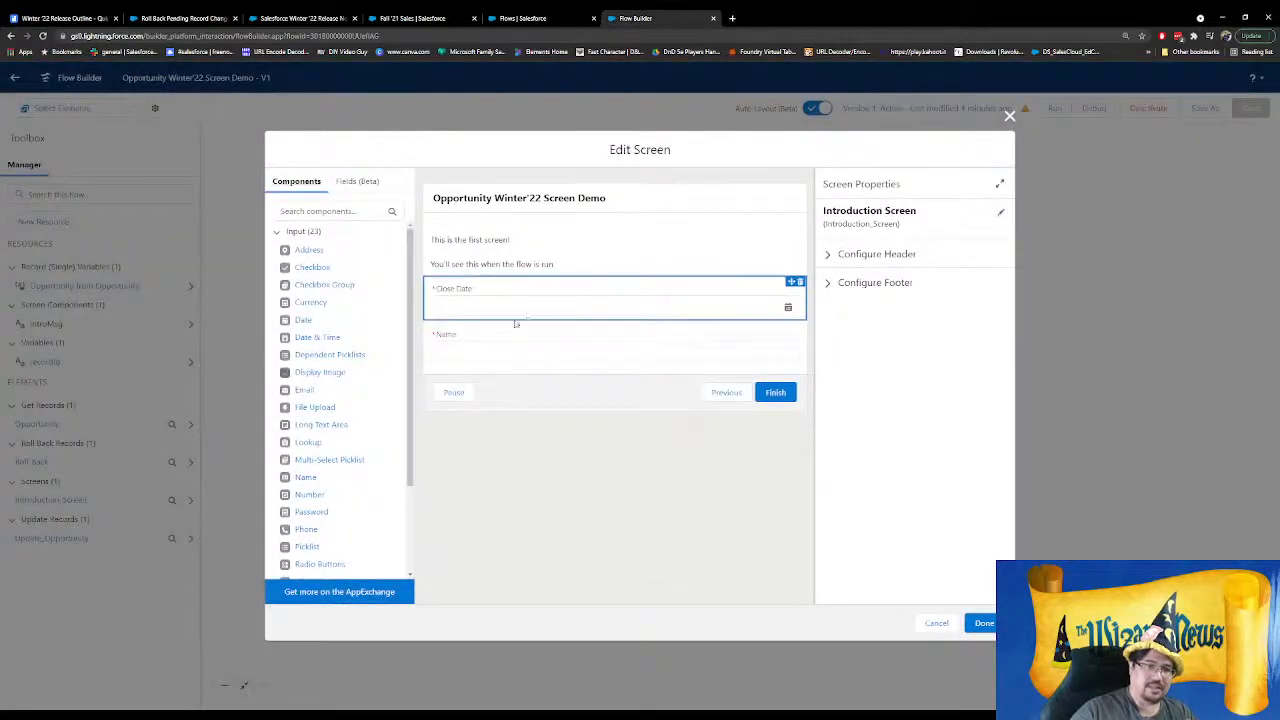
click(526, 358)
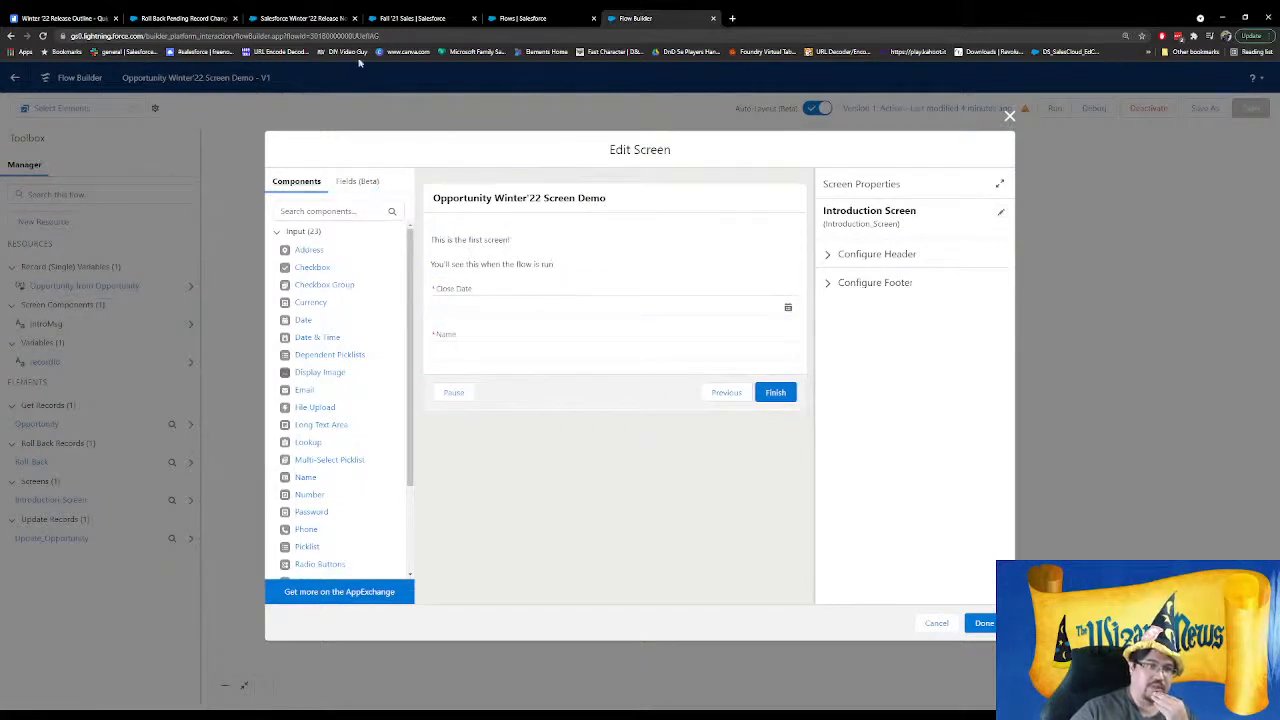
Reload the Fall '21 Sales opportunity and check its name and close date
click(322, 18)
click(440, 18)
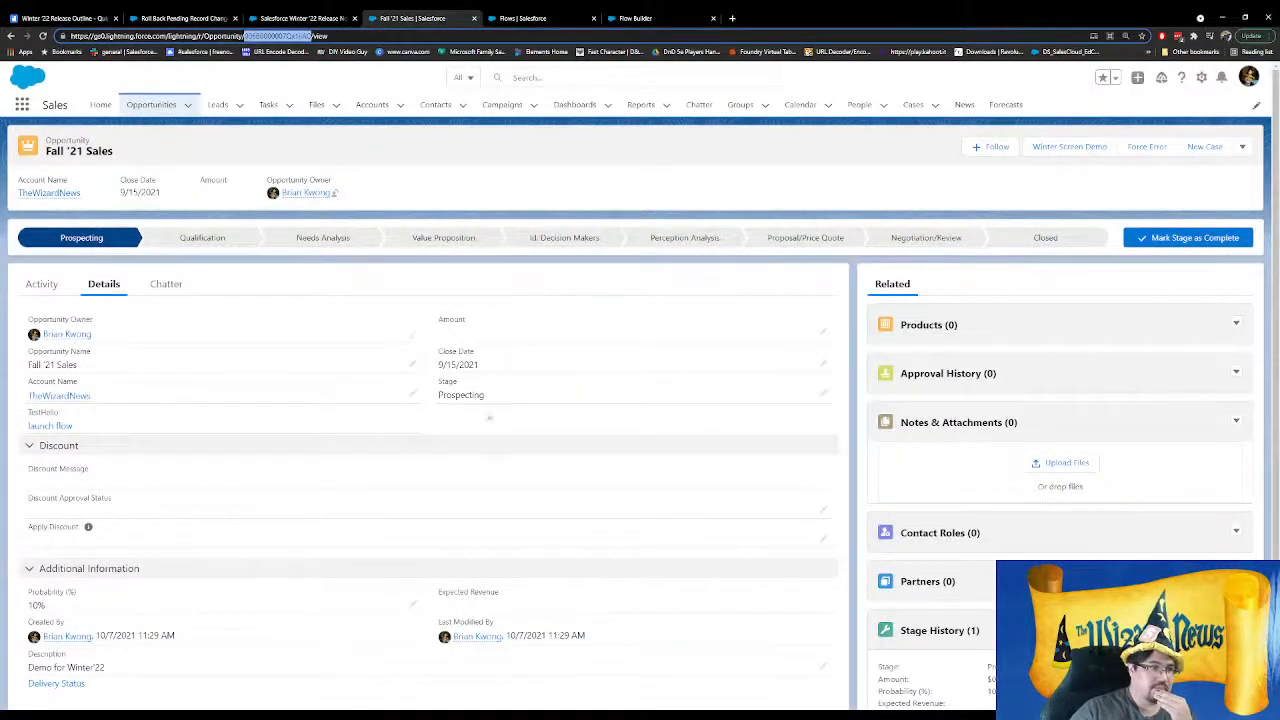
key(Return)
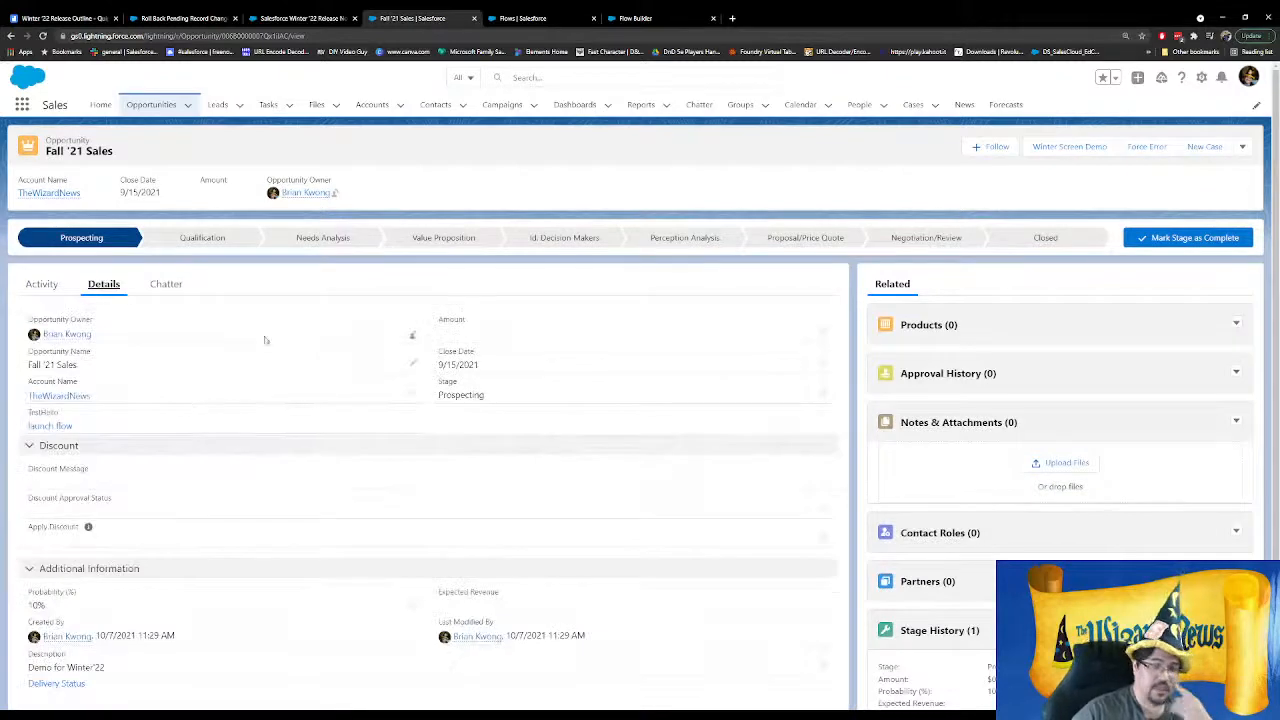
Back in Flow Builder, add a Display Text component between the intro message and the Close Date field of the Introduction Screen
click(630, 18)
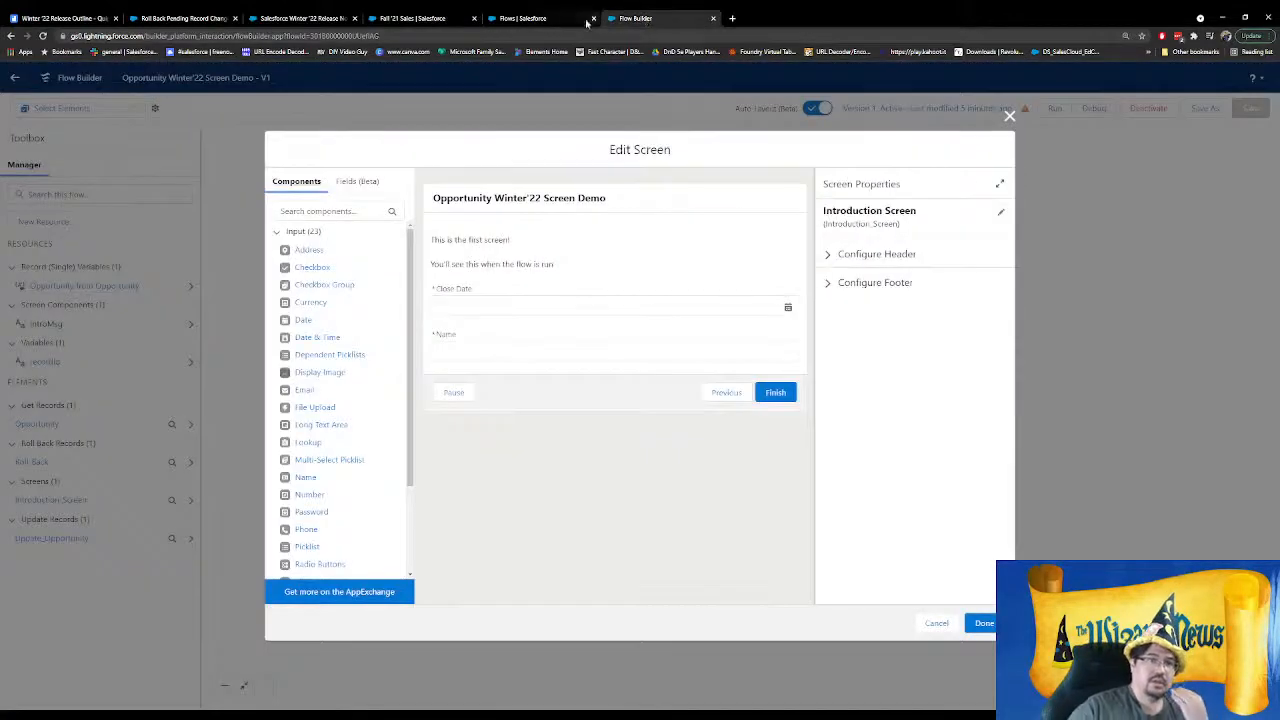
click(613, 262)
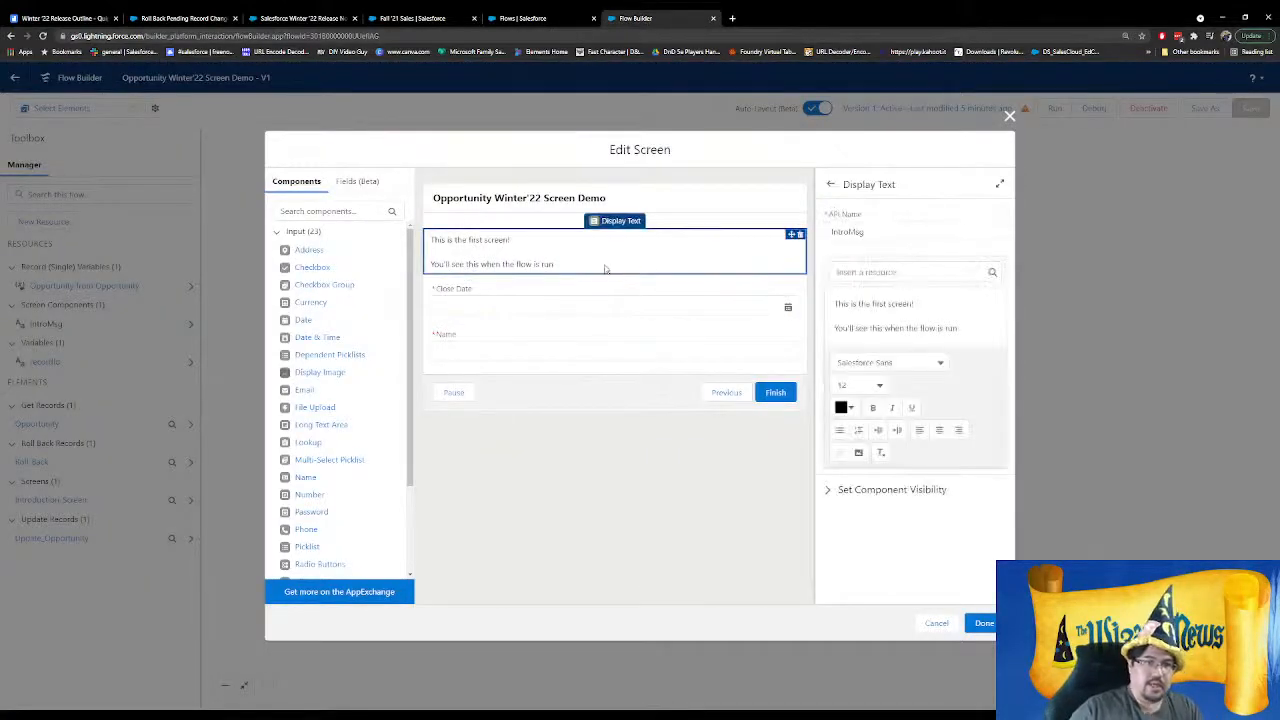
scroll(330, 465, down, 3)
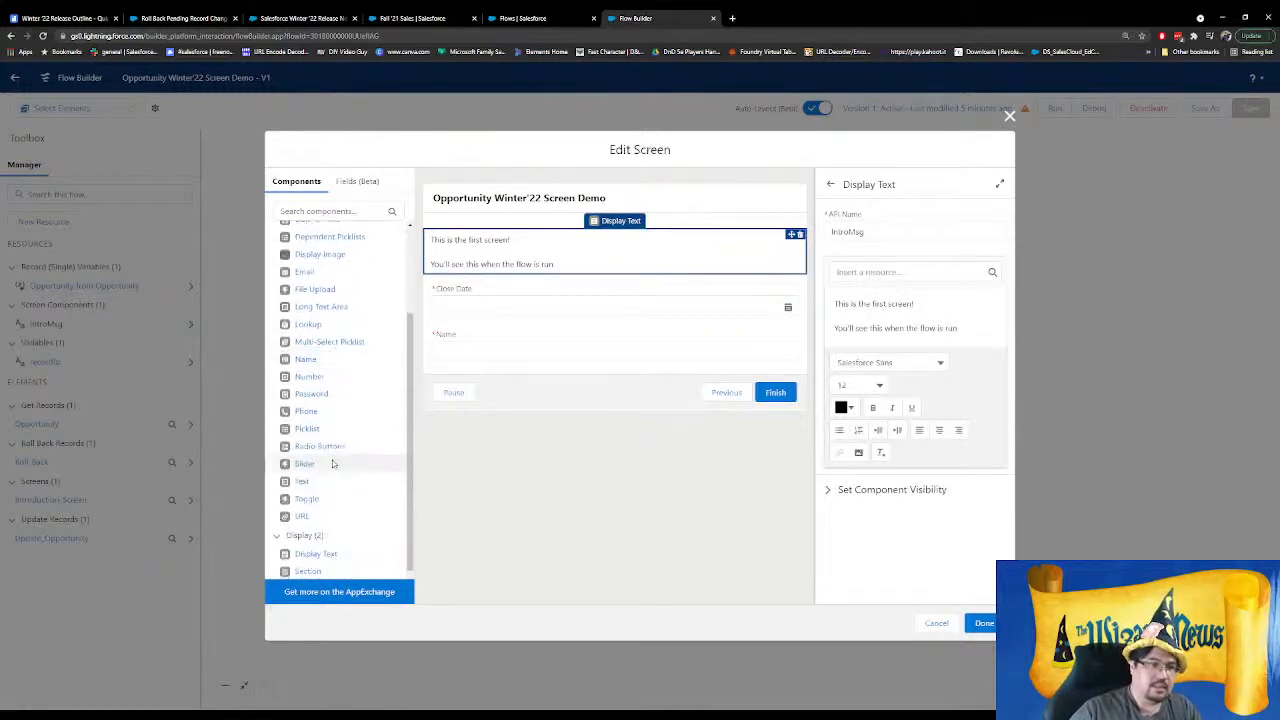
drag(317, 556, 533, 293)
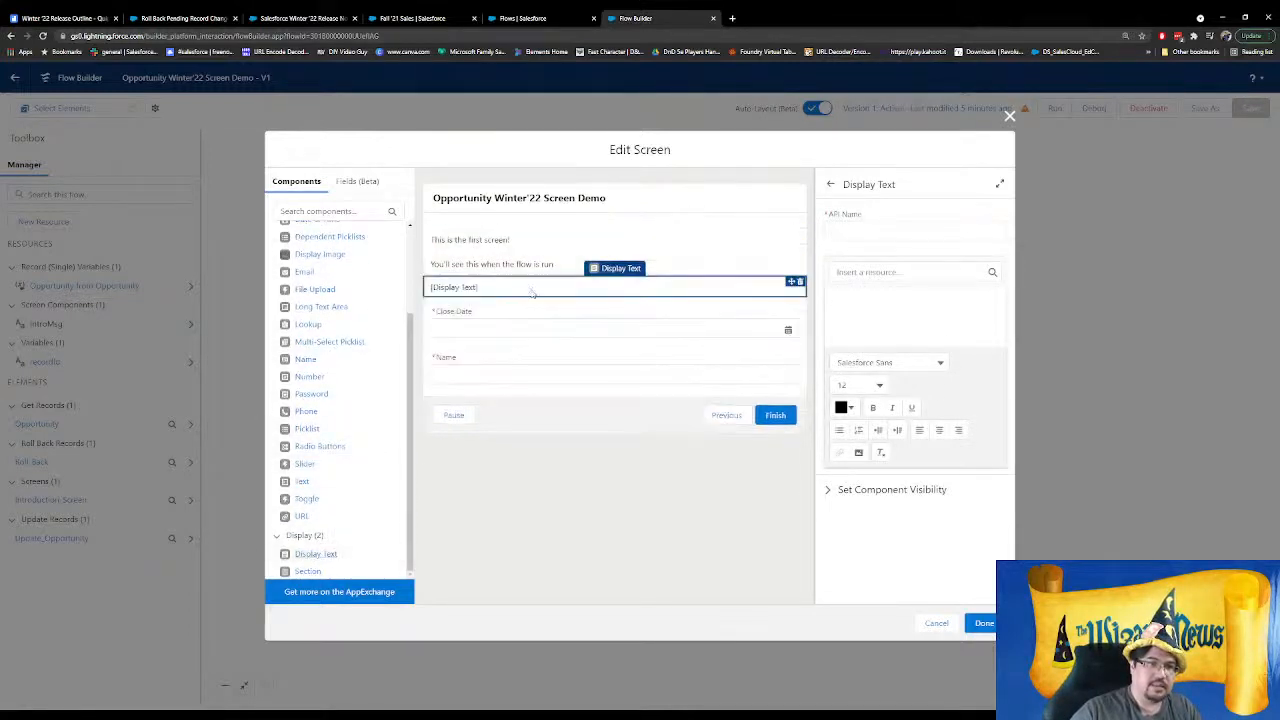
Name the new Display Text component ErrorMsg and insert the $Flow.FaultMessage resource into its text
click(910, 227)
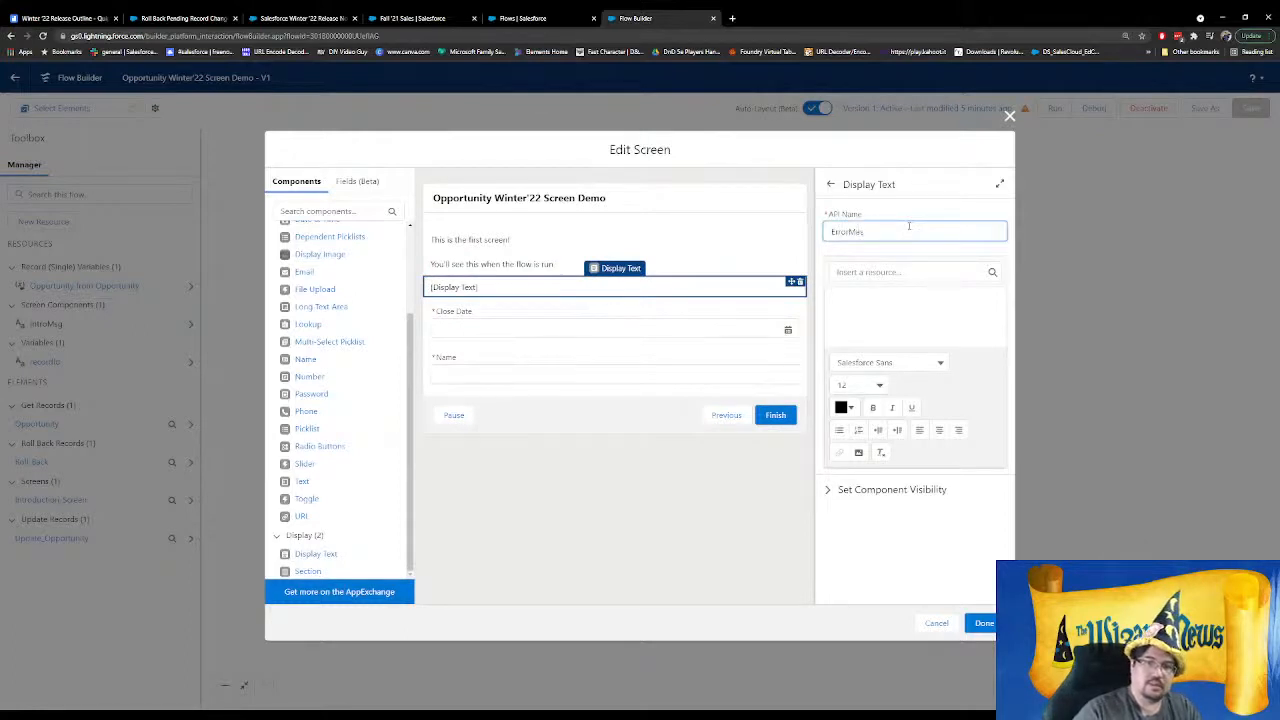
click(909, 272)
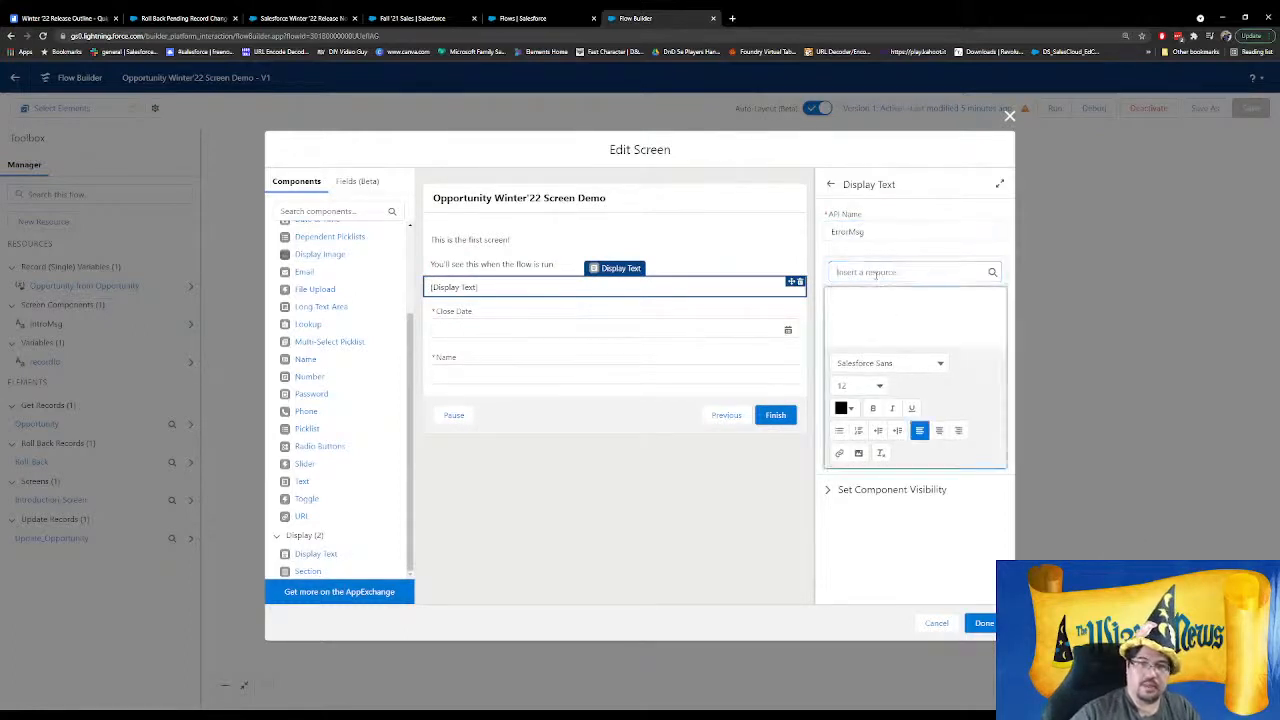
scroll(909, 428, down, 5)
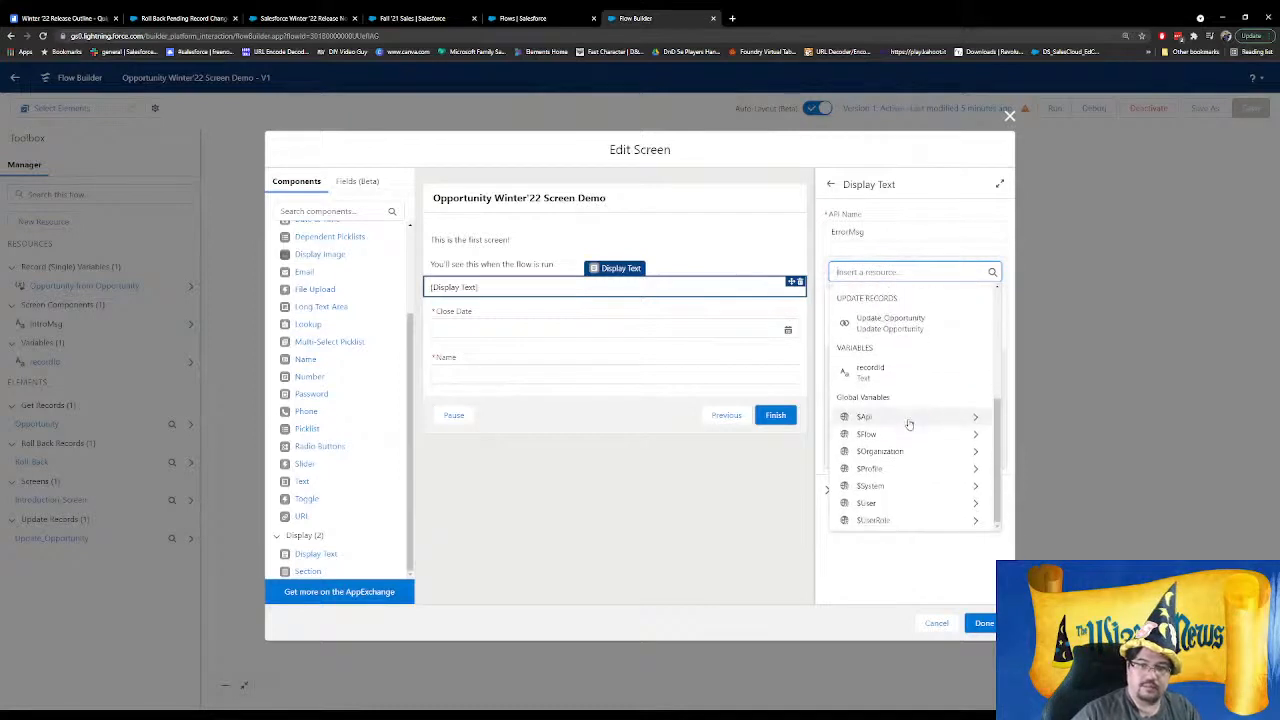
click(923, 437)
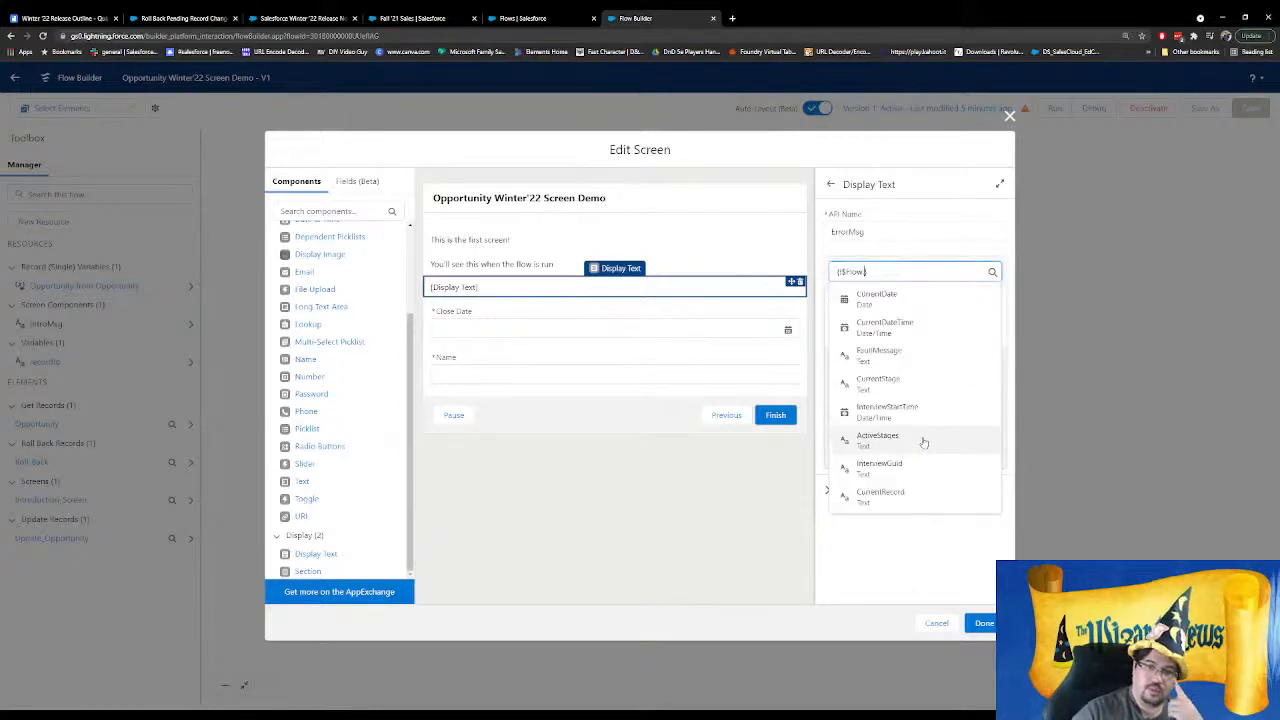
click(931, 352)
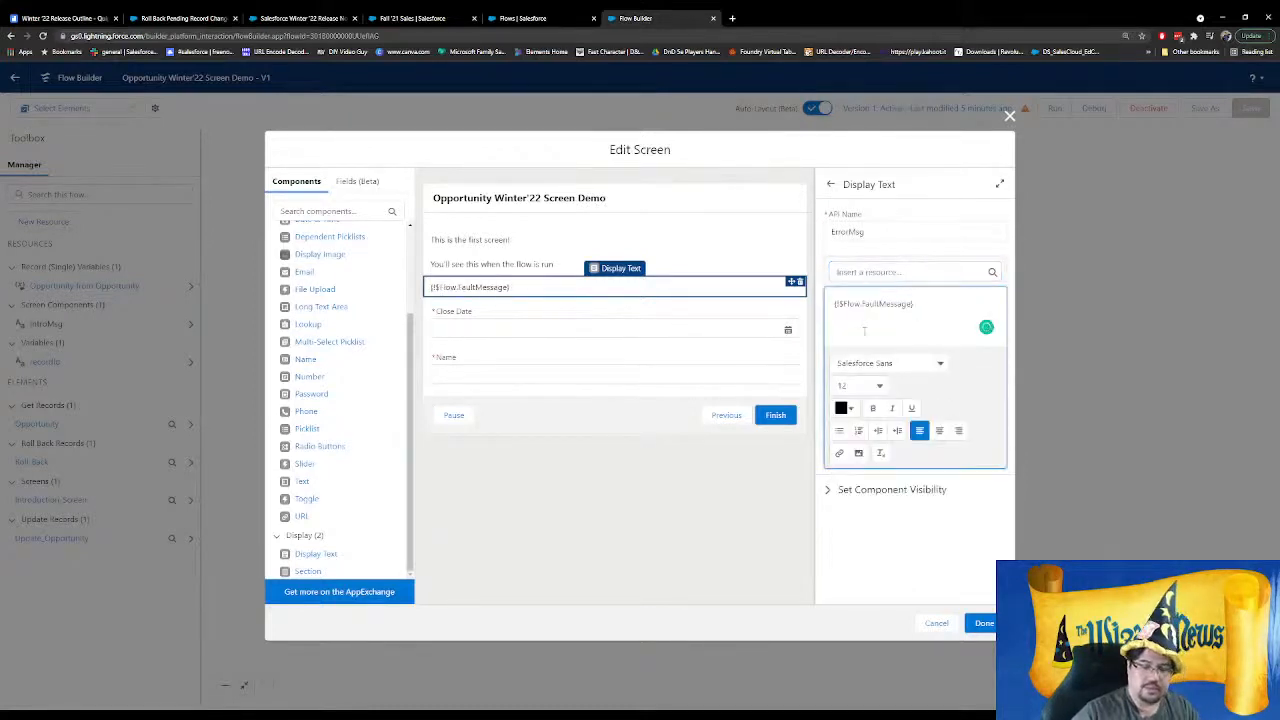
Above the fault message, add "You will also this screen if an error occurs updating your Opportunity. Changes have been rolled back", followed by a blank line
key(Return)
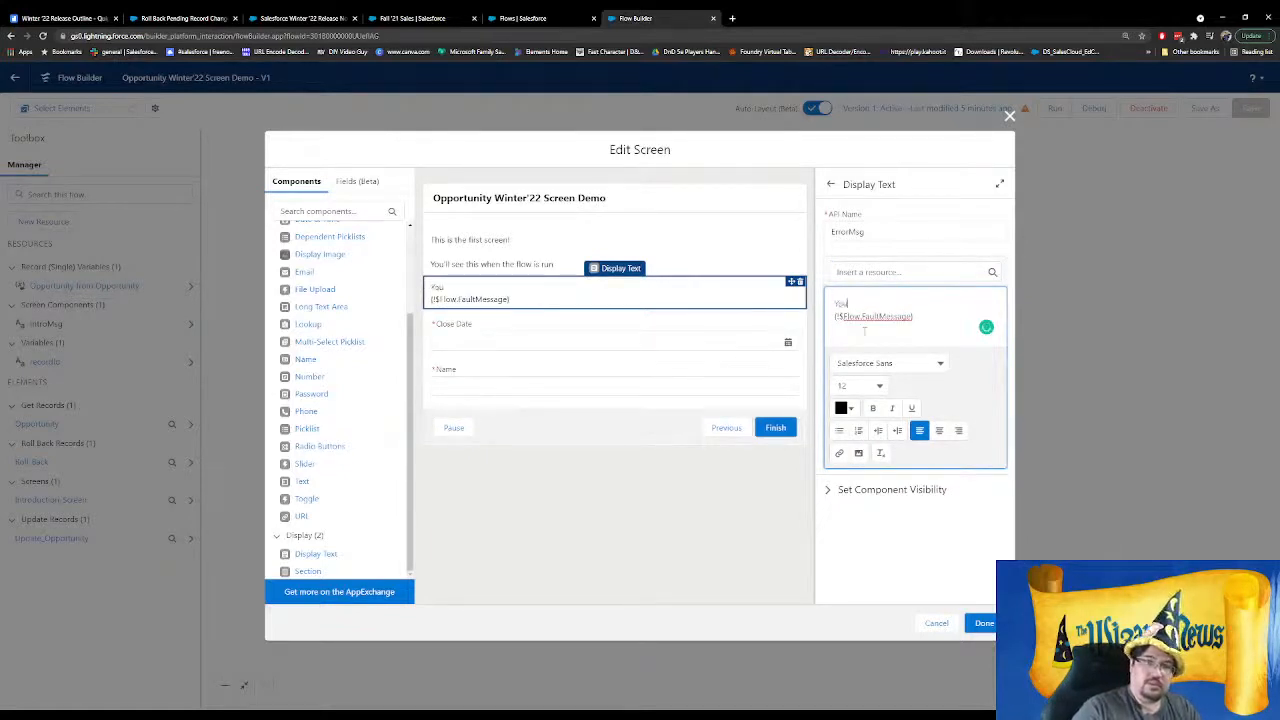
text(You w)
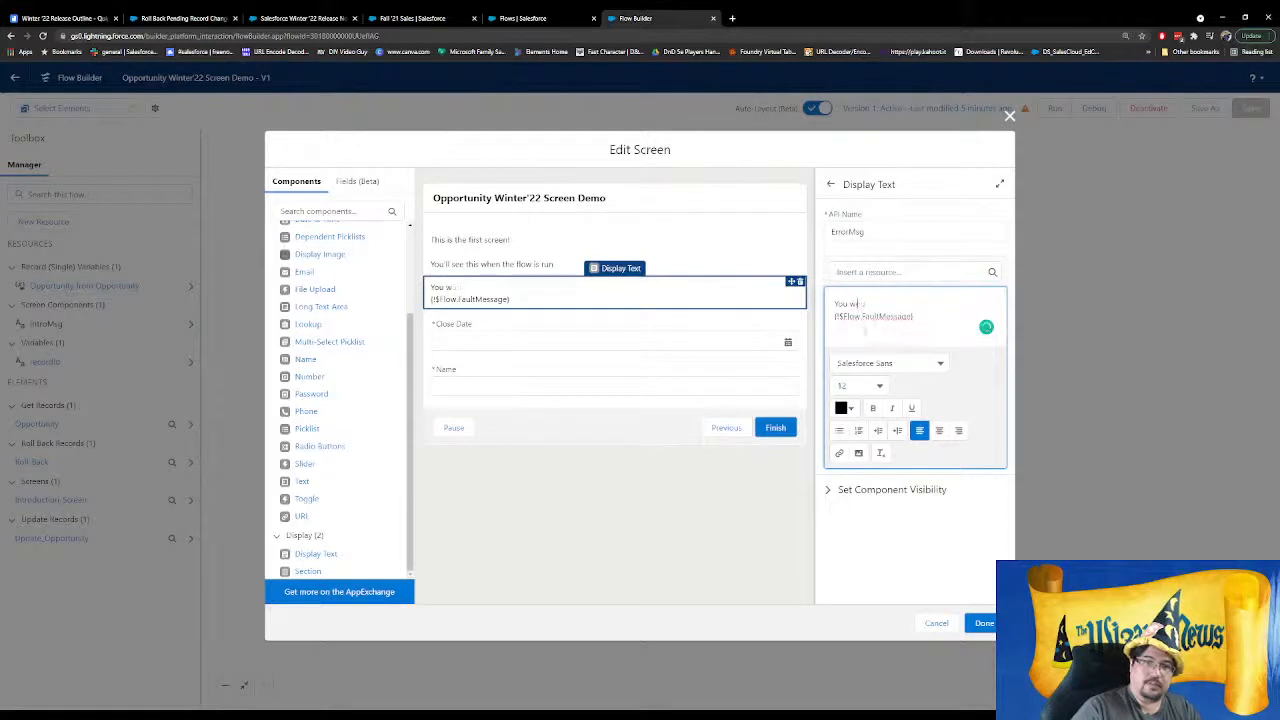
text(ill also this sc)
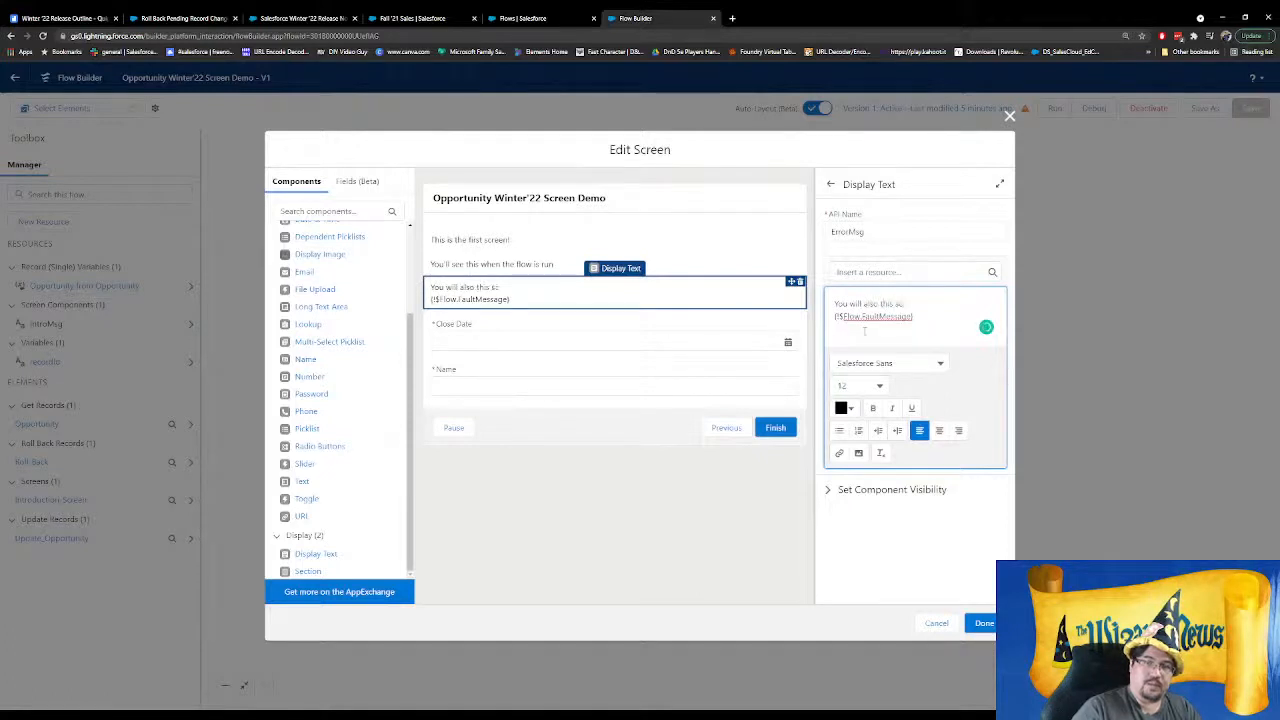
text(reen if an error)
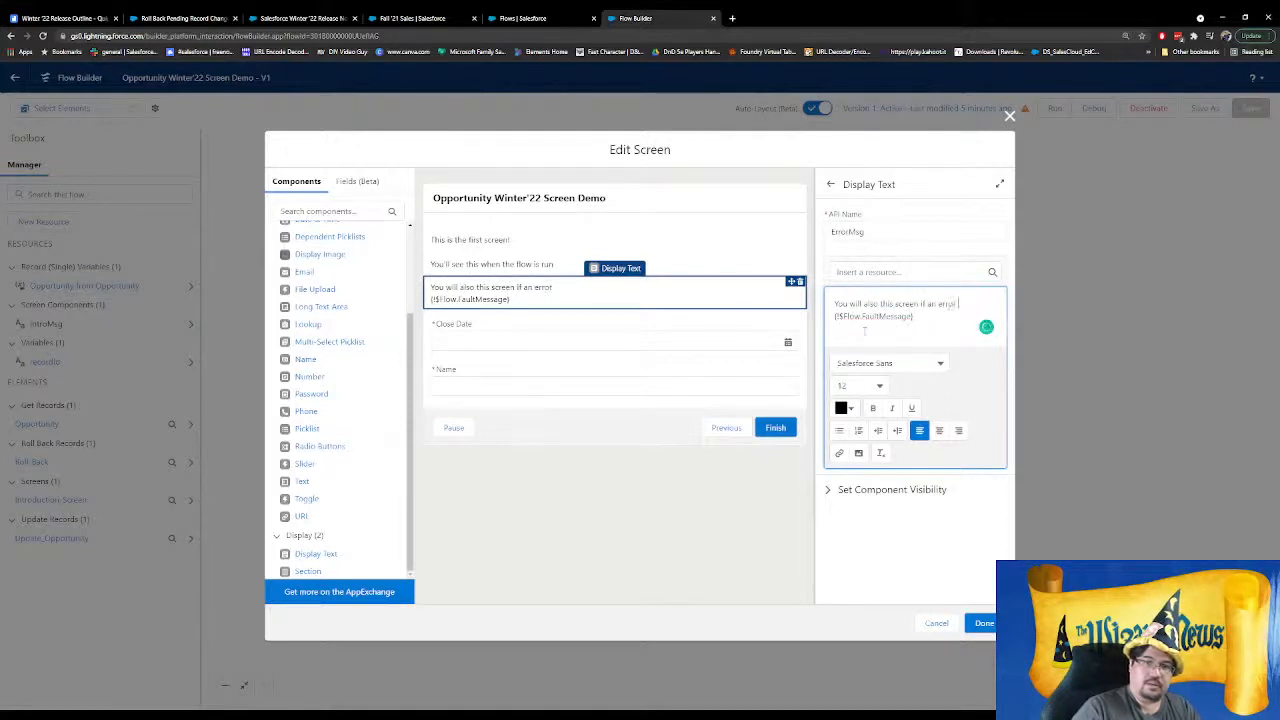
text( occurs u)
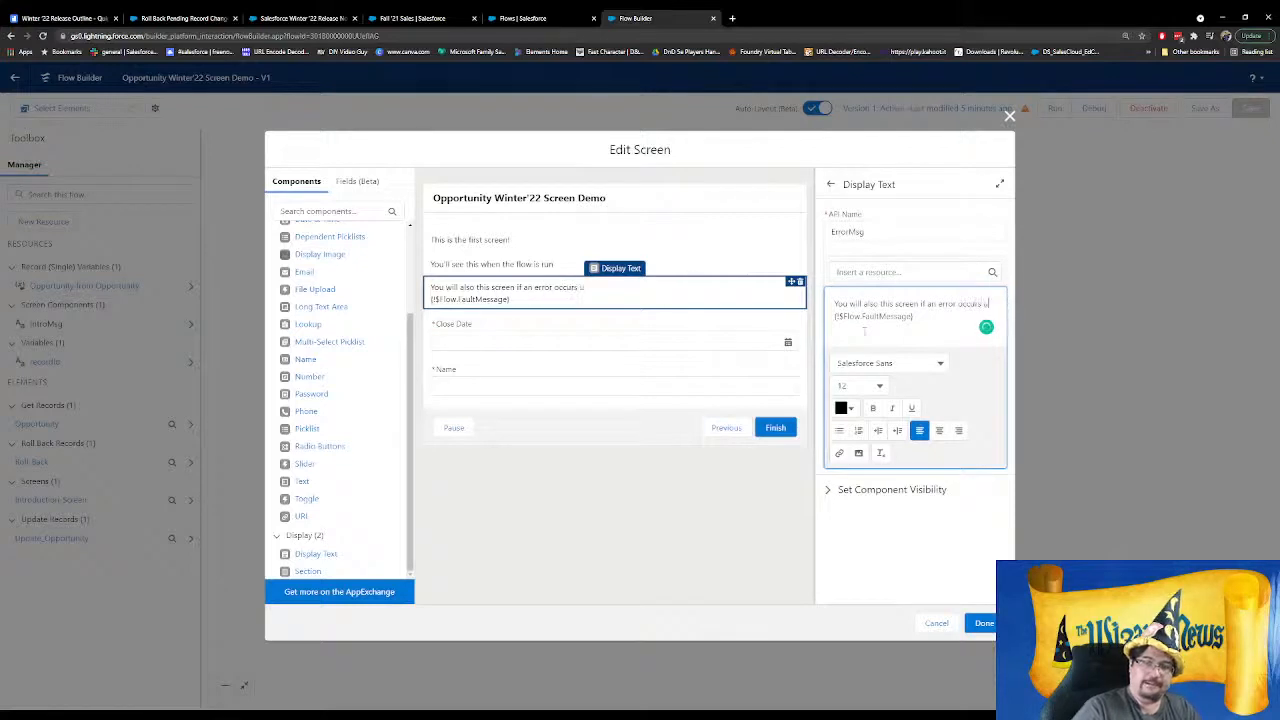
text(pdating your Oppor)
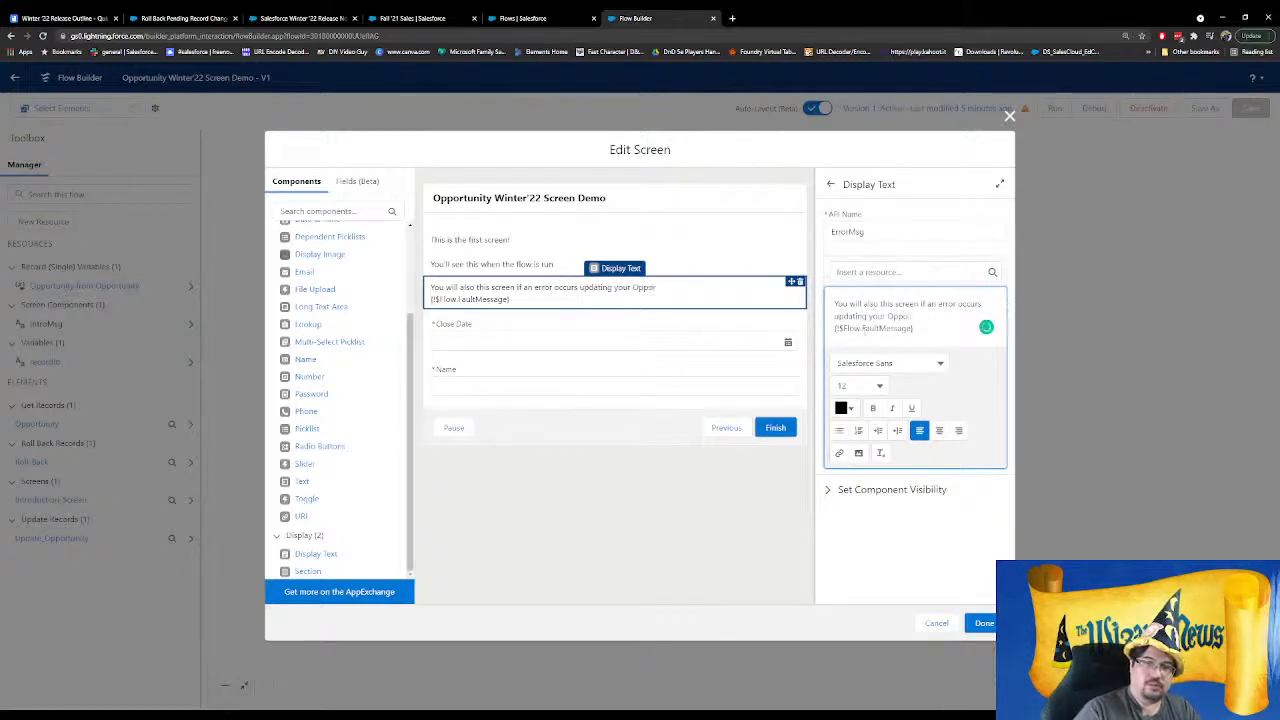
text(tunity. Changes h)
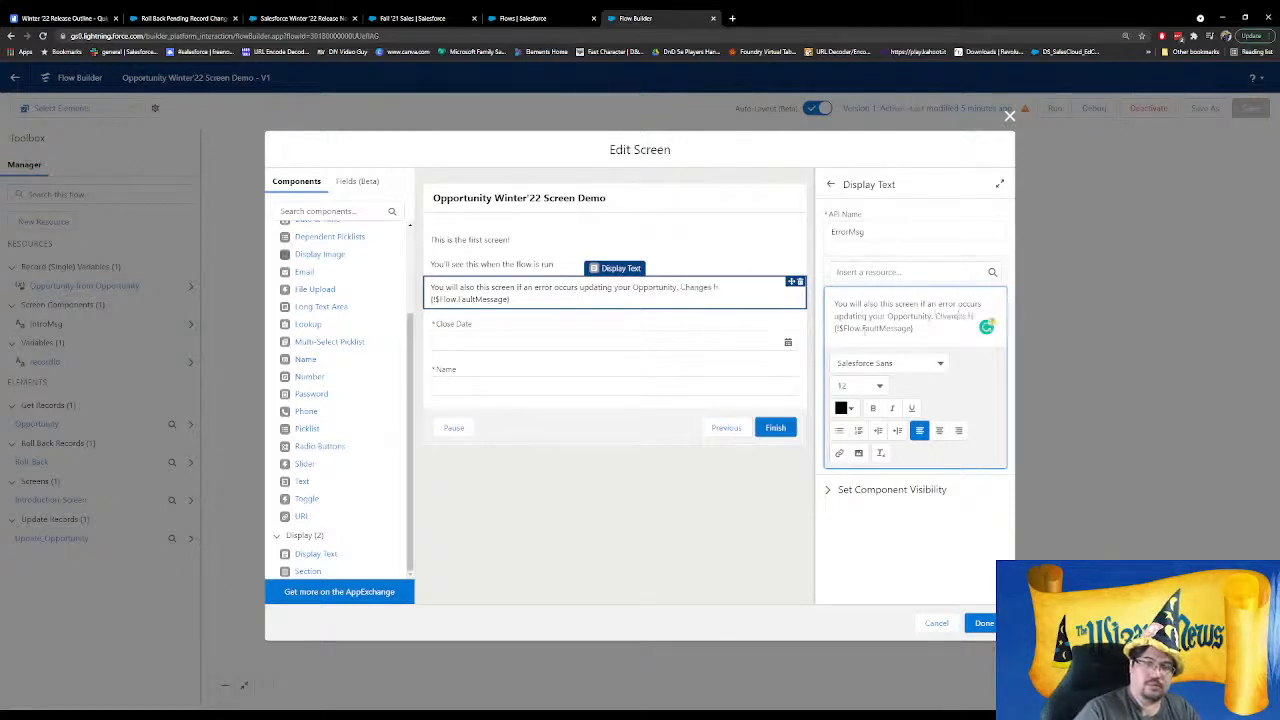
text(ave been rolled back)
key(Return)
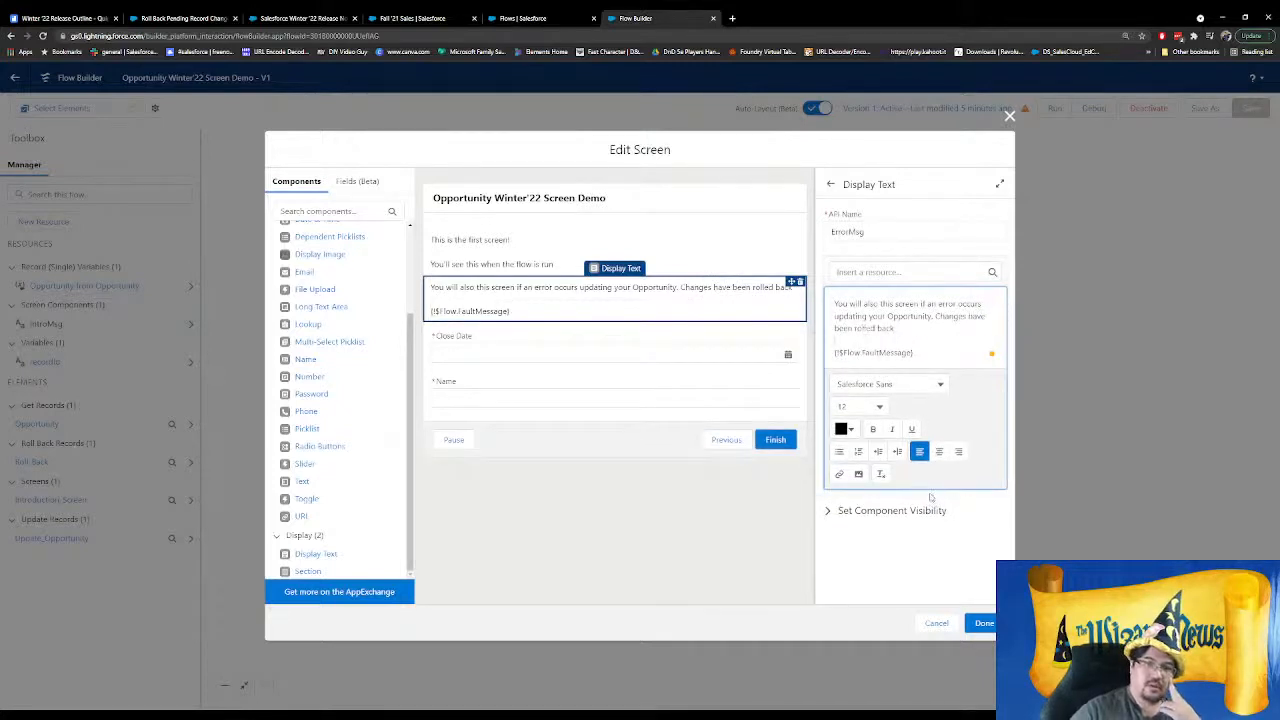
click(699, 499)
click(665, 292)
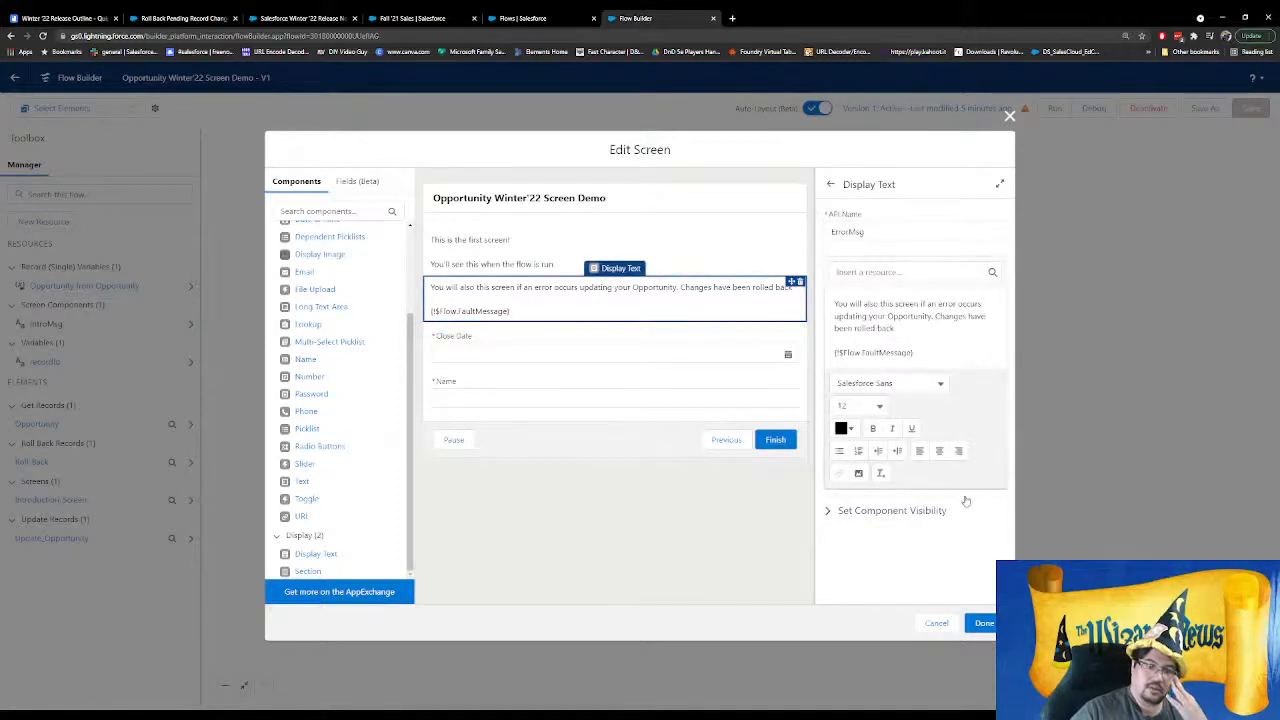
Set ErrorMsg's visibility to All Conditions Are Met (AND), with $Flow.FaultMessage as the condition's resource
click(843, 512)
click(885, 548)
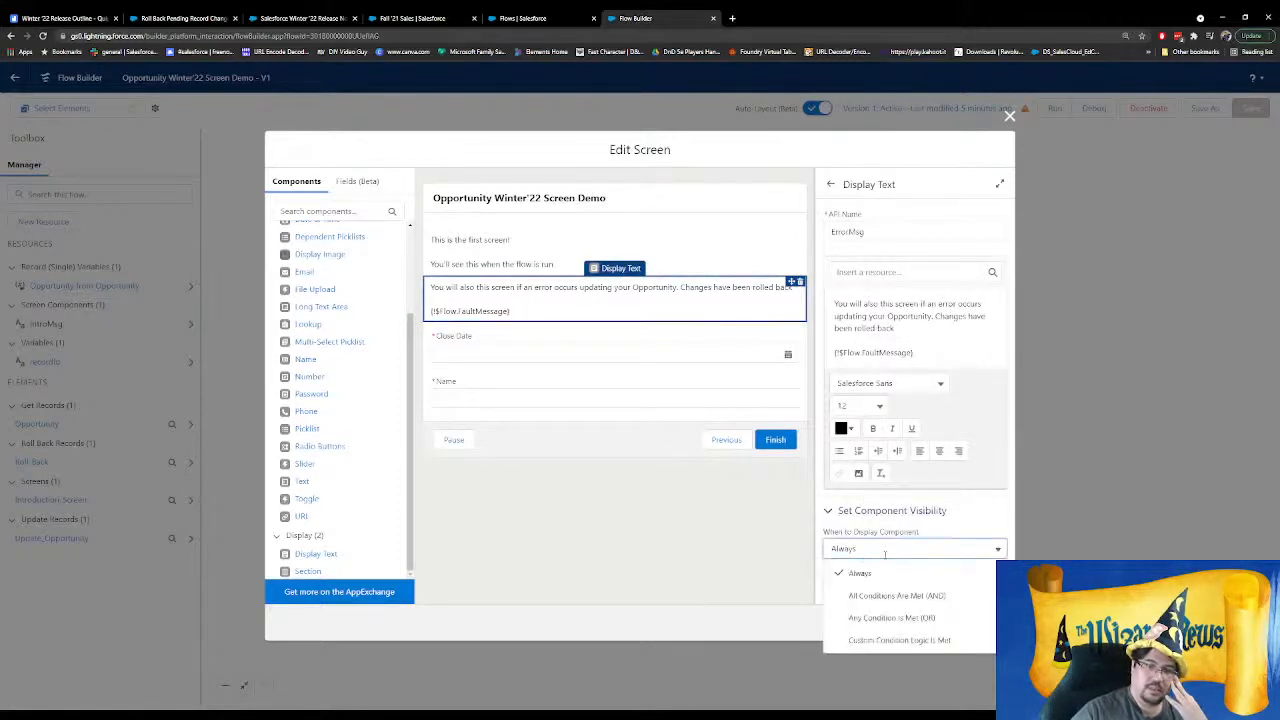
click(897, 596)
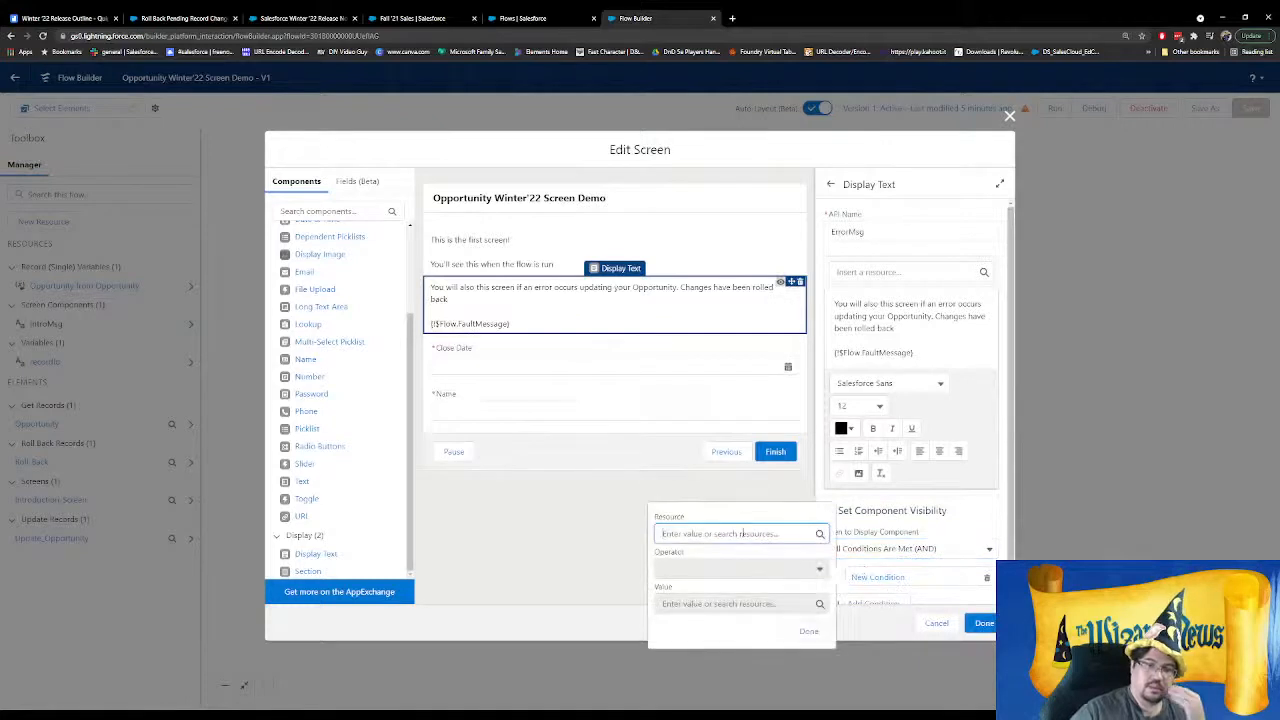
click(740, 533)
scroll(766, 478, down, 2)
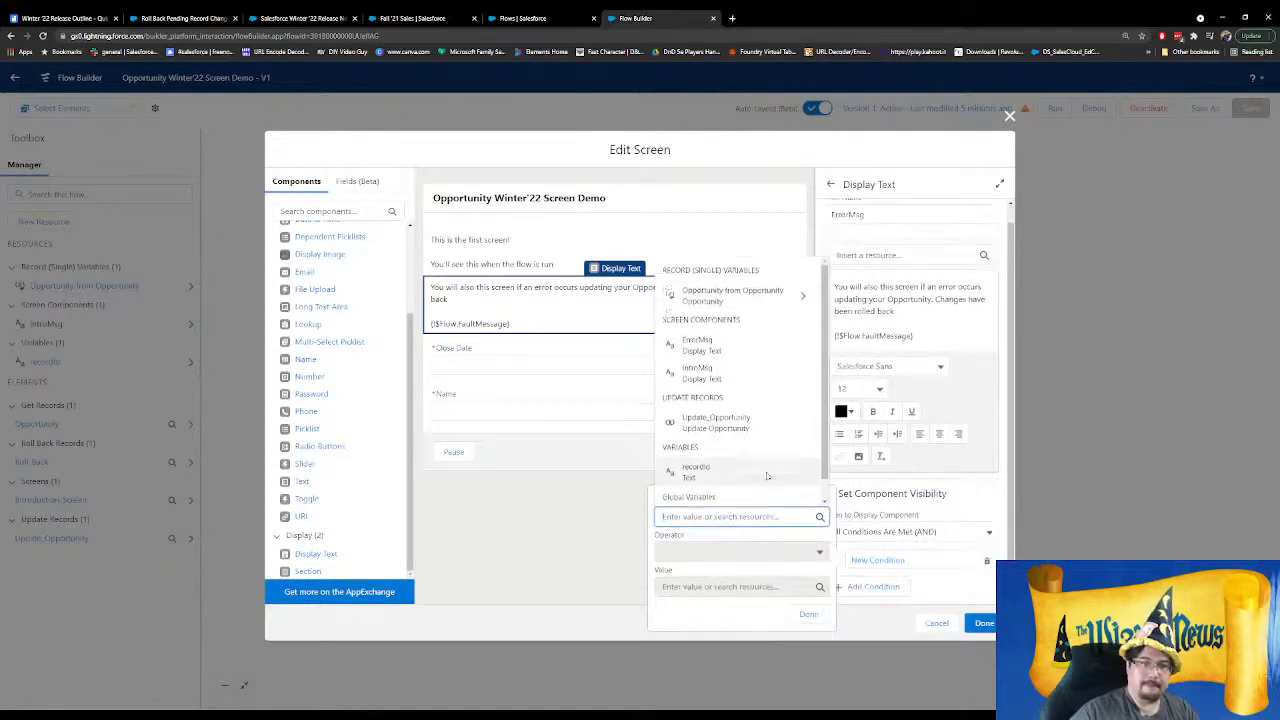
click(768, 495)
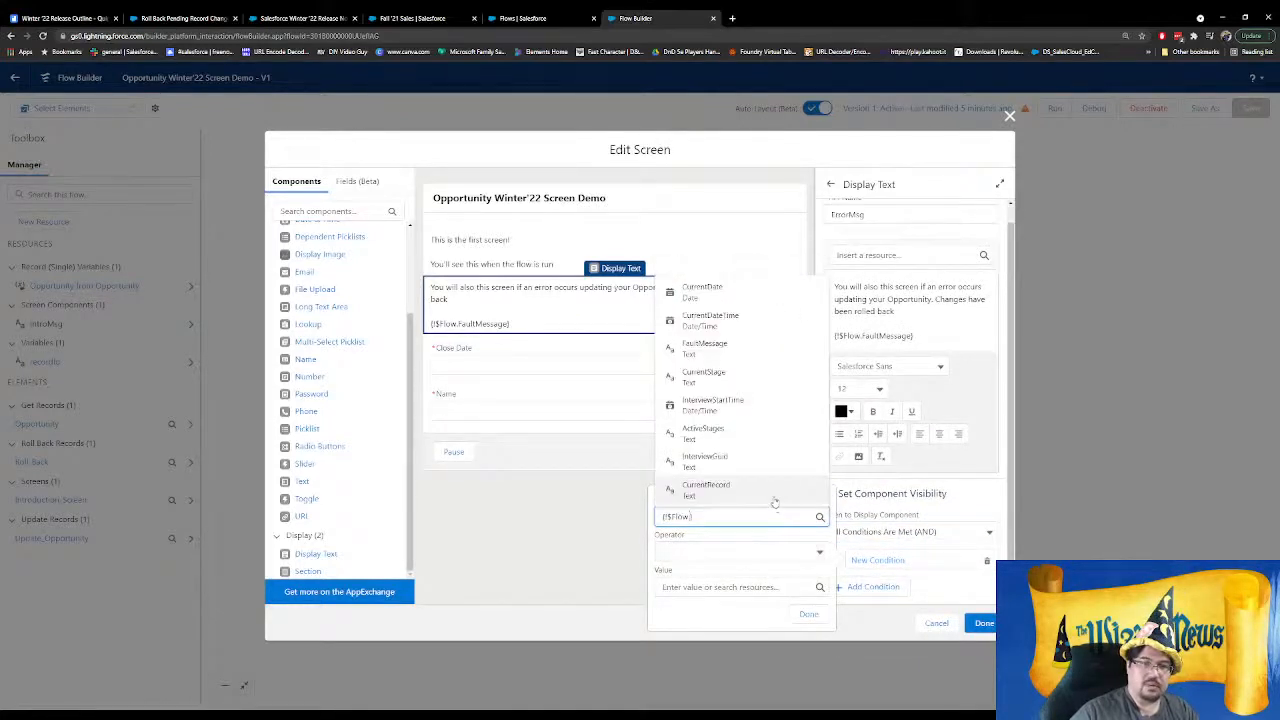
click(762, 343)
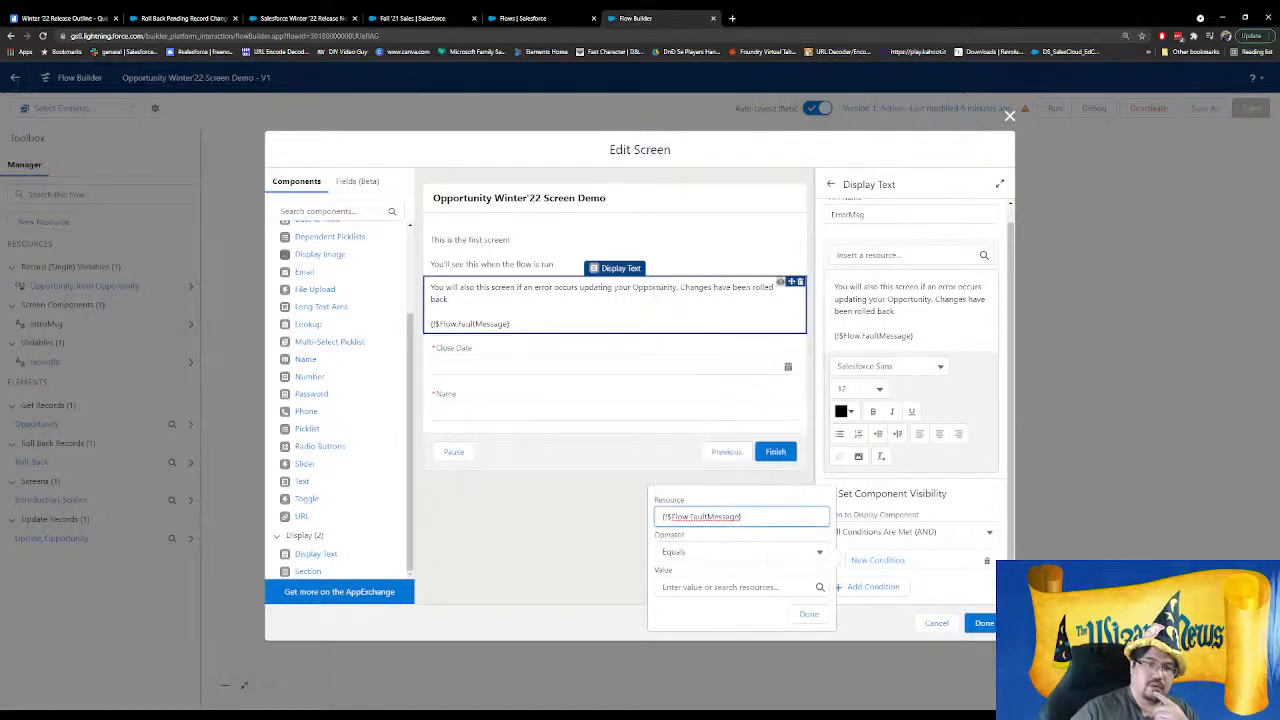
Complete the visibility condition with operator Is Null and value $GlobalConstant.False, and finish editing the screen
click(766, 551)
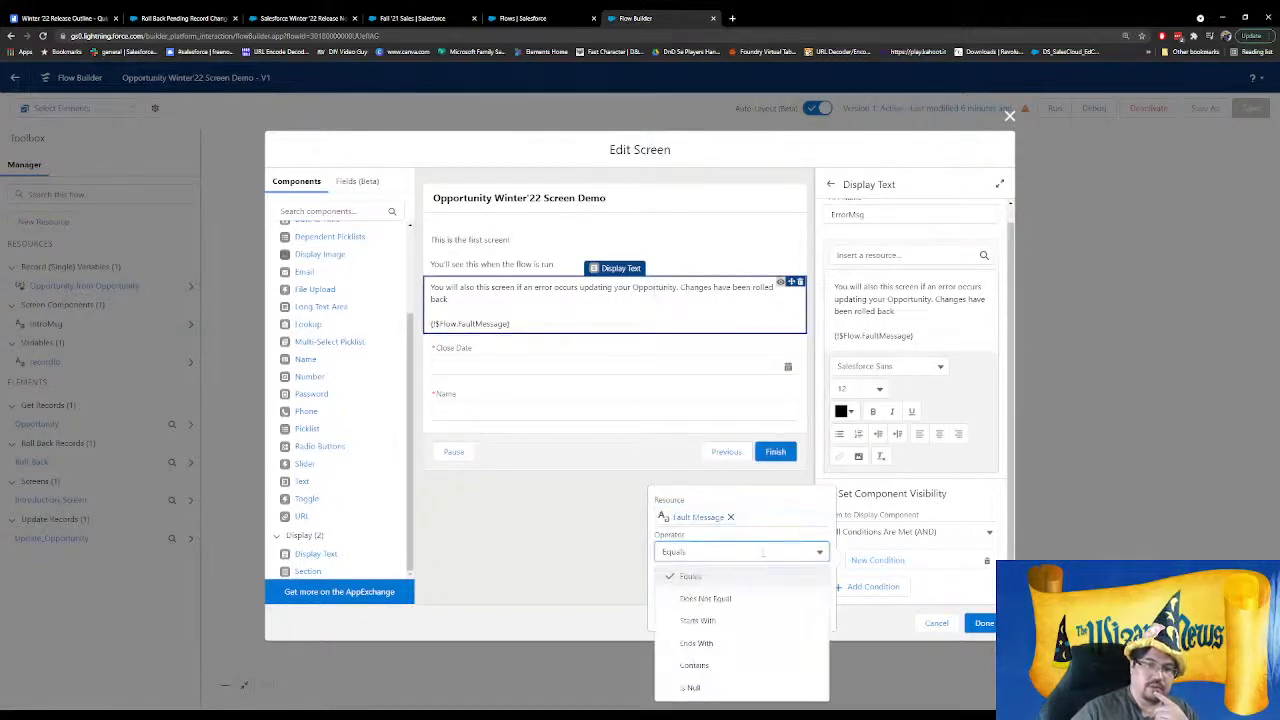
click(733, 694)
click(700, 586)
text(fals)
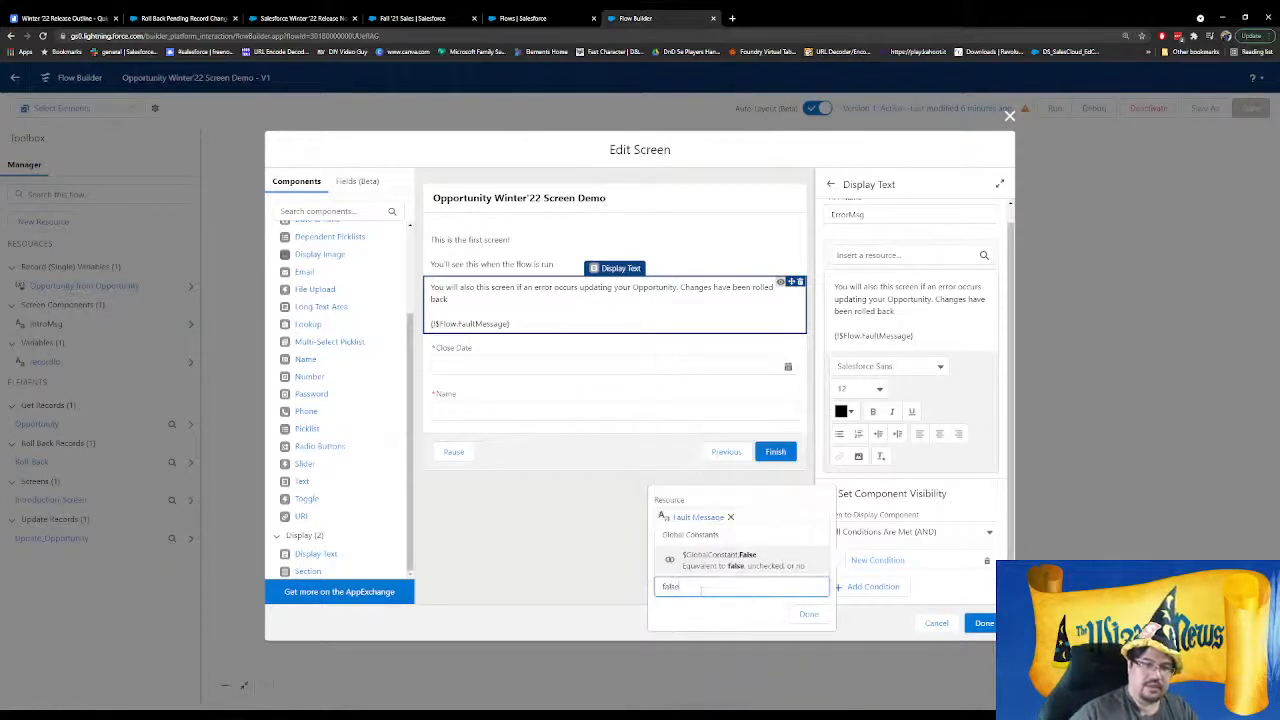
text(e)
click(720, 559)
click(984, 623)
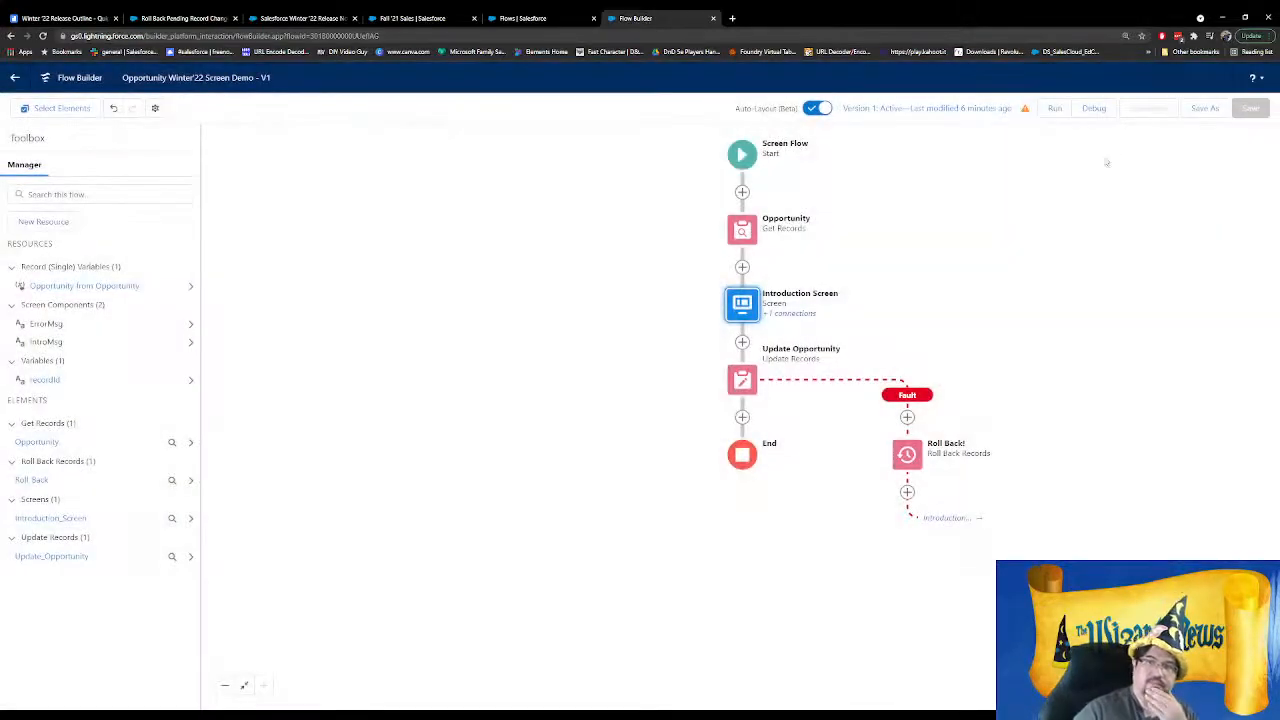
Save the flow as a new version and dismiss the list of issues
click(1205, 108)
click(872, 488)
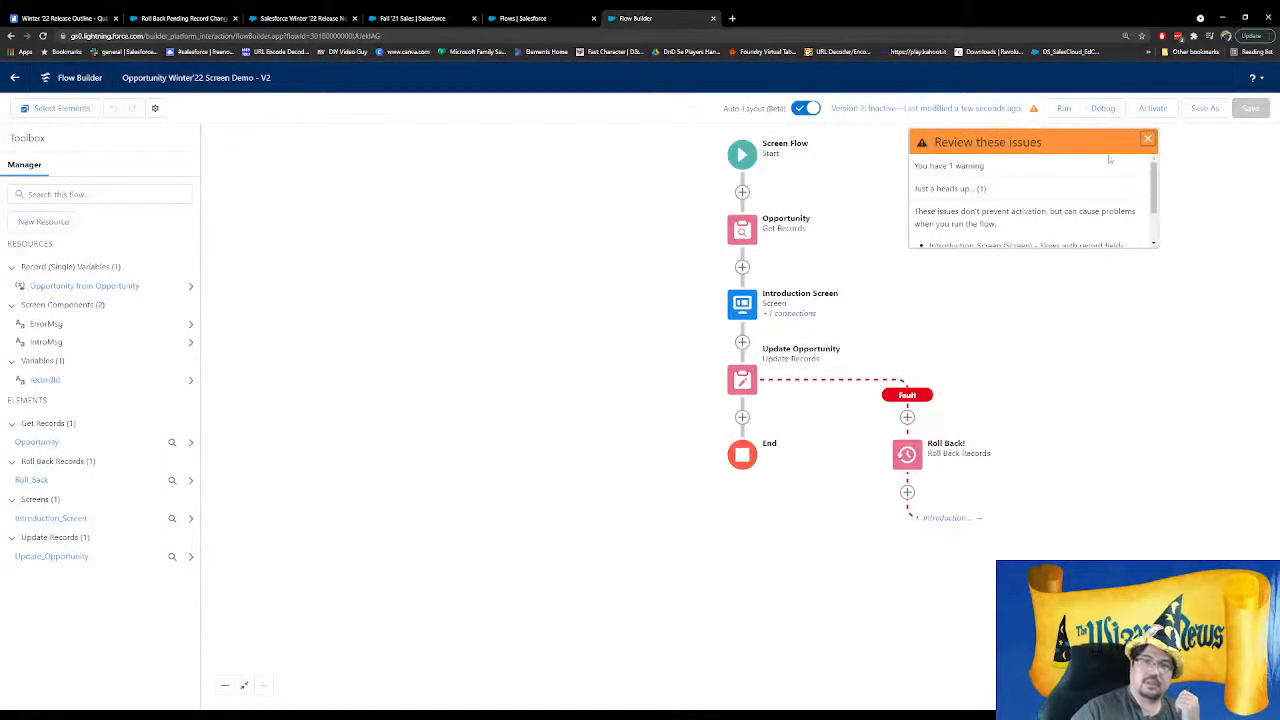
click(1150, 143)
Debug the new flow version with the opportunity's record ID pasted as the recordId input
click(1103, 108)
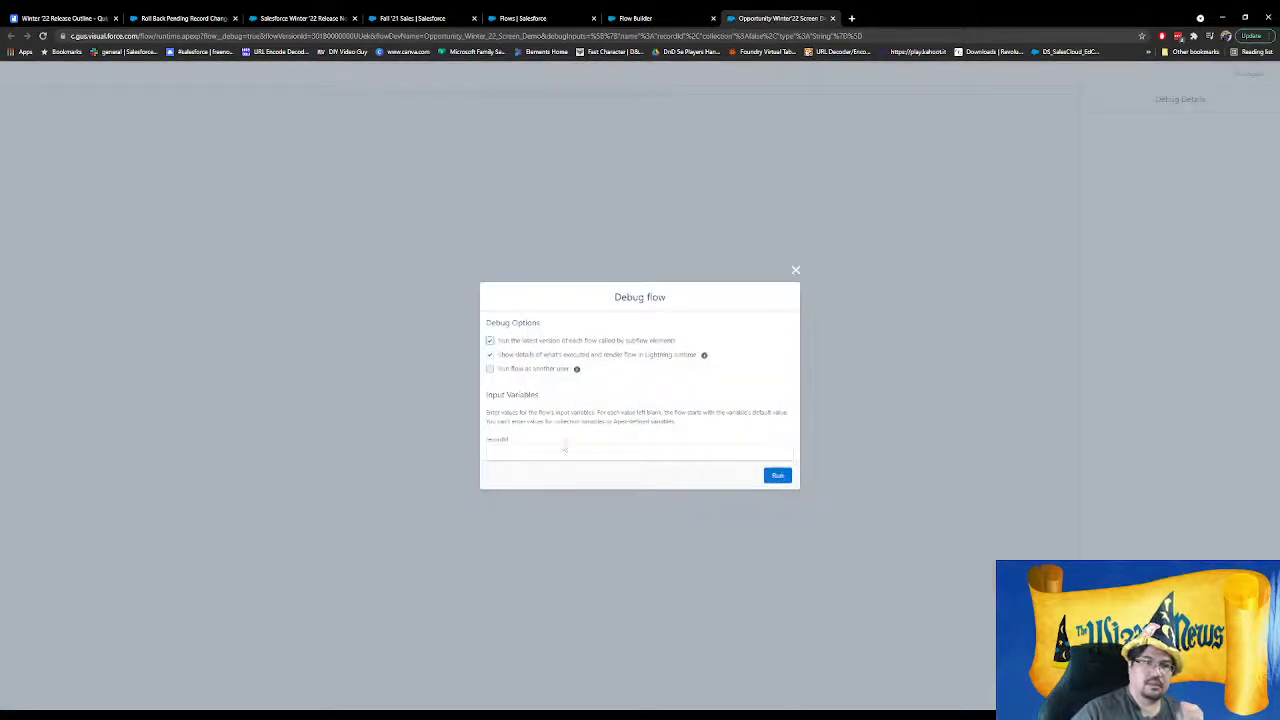
click(561, 453)
key(ctrl+v)
click(777, 476)
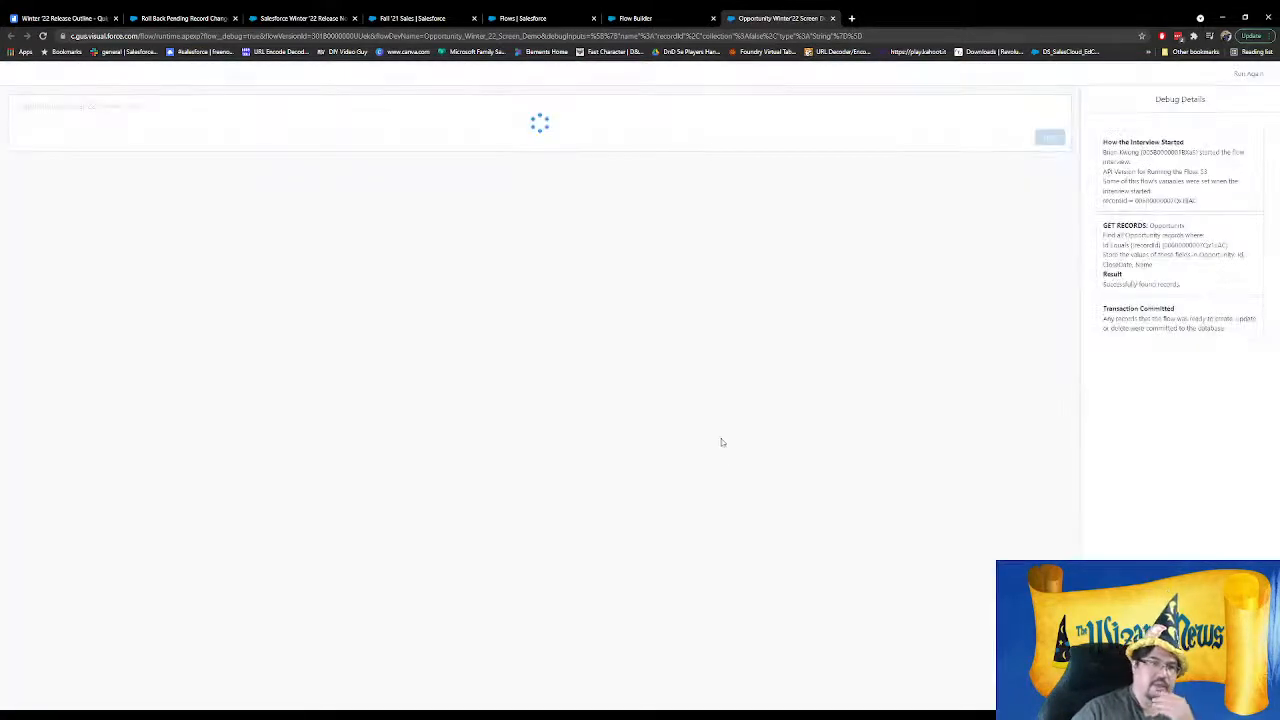
On the debug screen, set Close Date to 12/22/2021 and Name to Winter '22 Sales, and submit the screen
click(406, 199)
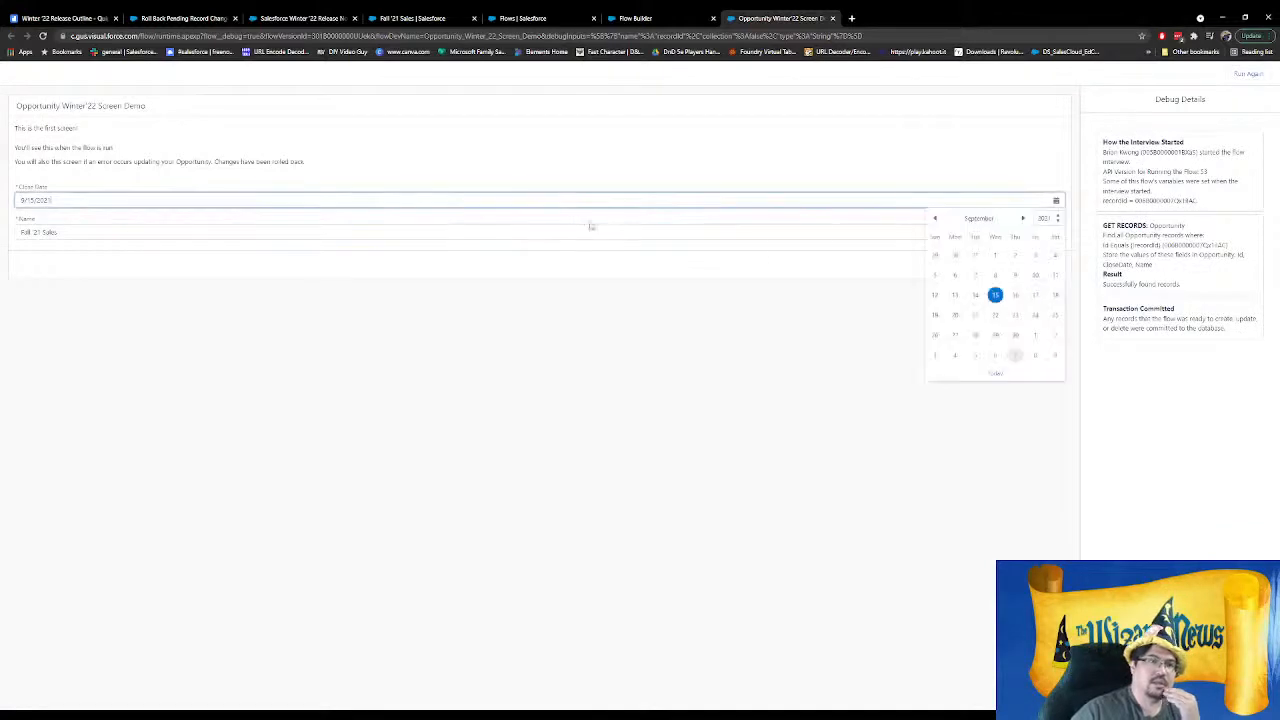
click(1023, 218)
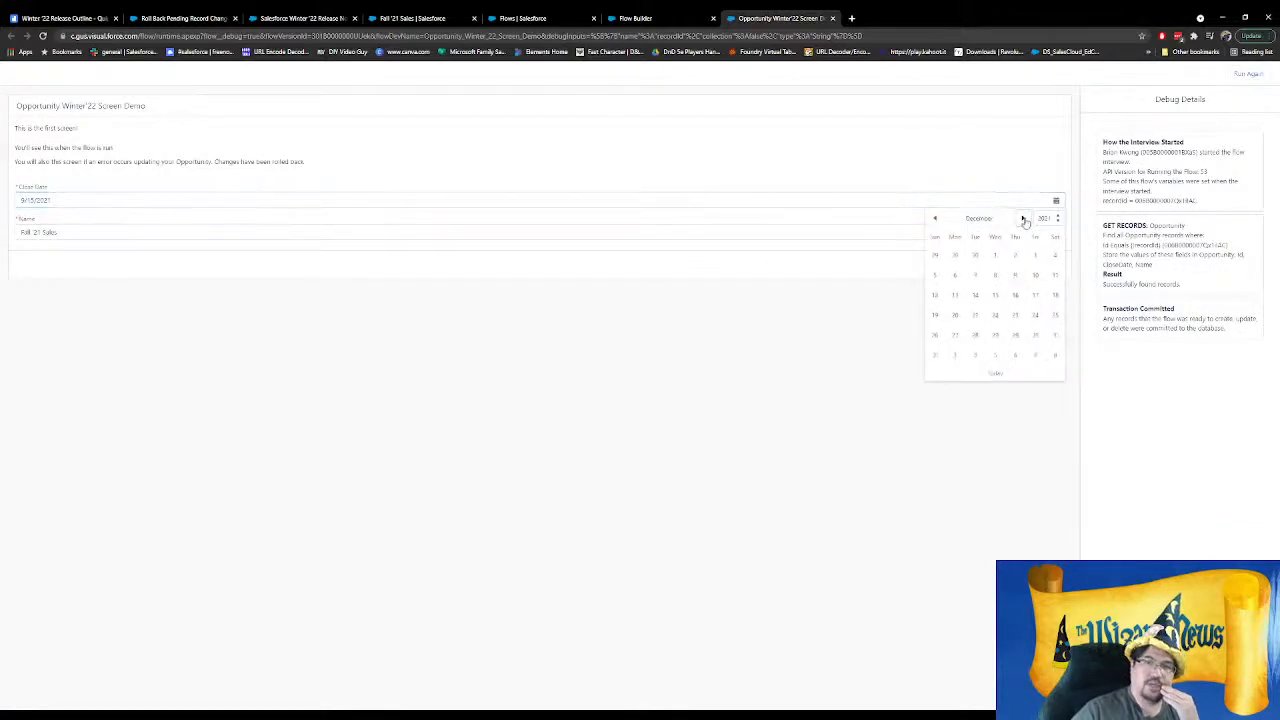
click(995, 315)
click(409, 262)
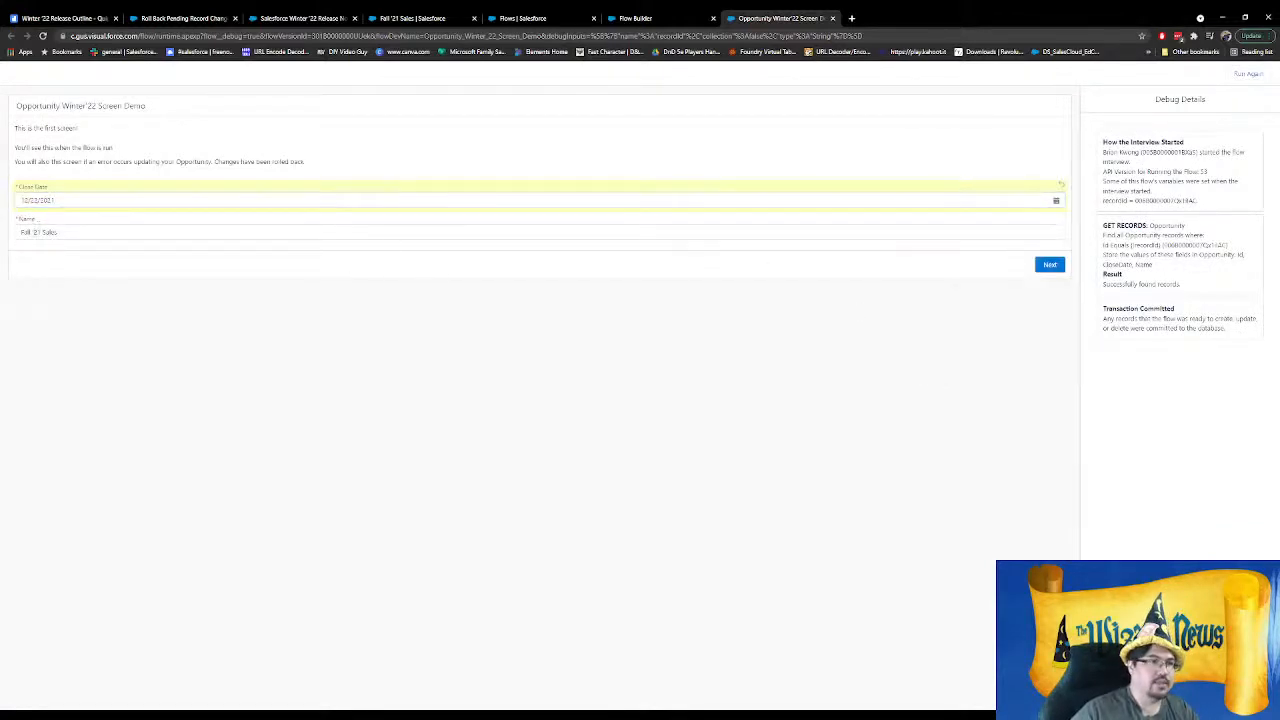
drag(41, 232, 19, 232)
text(Wint)
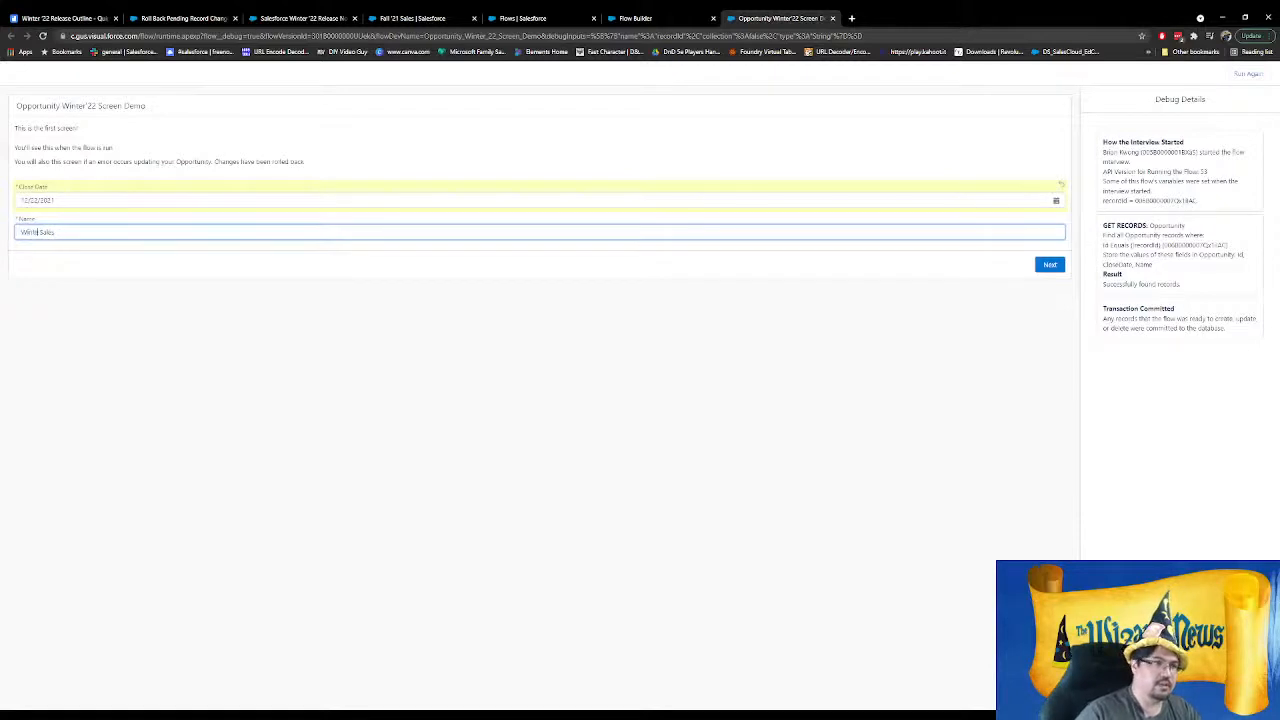
text(er '22)
click(1048, 265)
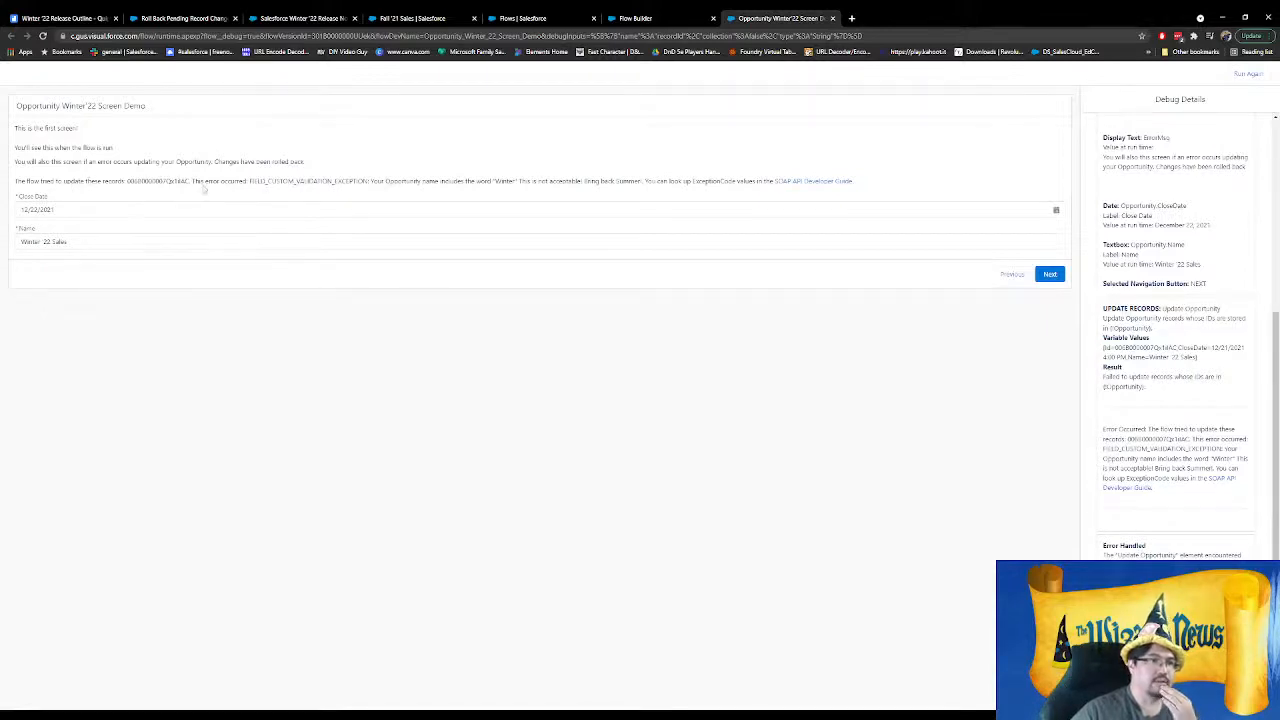
Examine the error message on the screen, go back to the previous screen, and resubmit it
drag(189, 183, 690, 197)
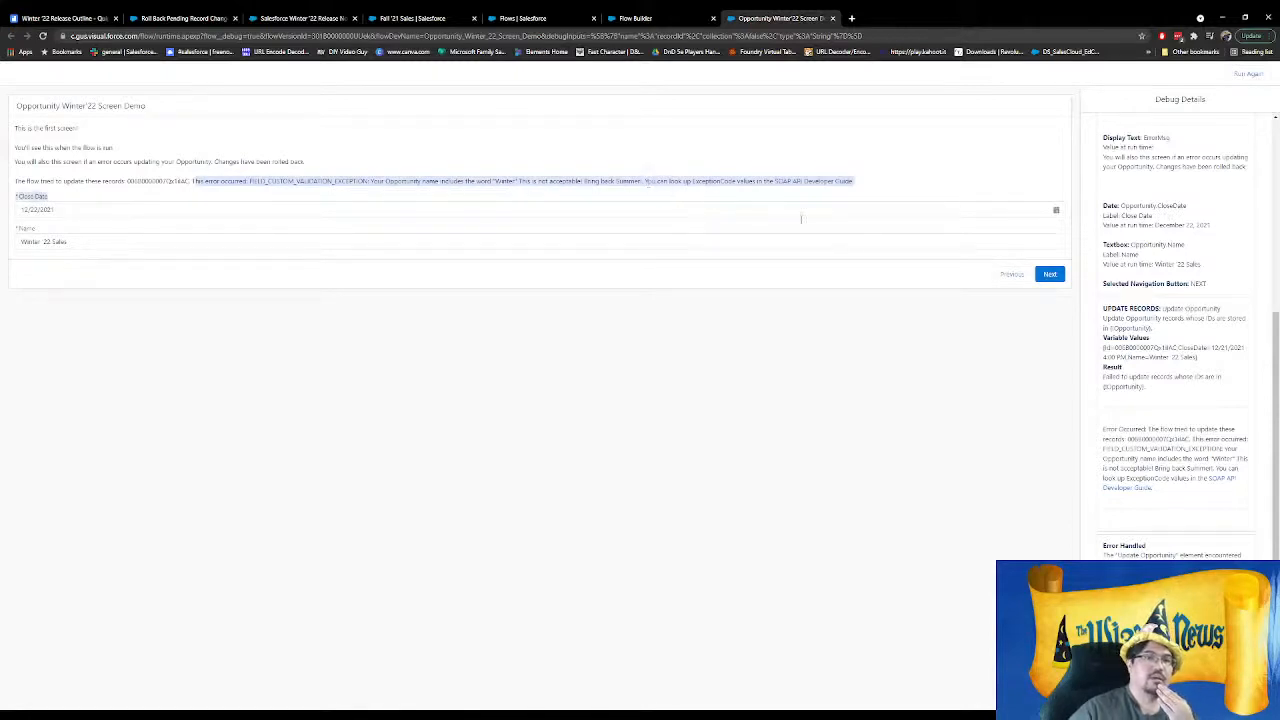
click(1012, 276)
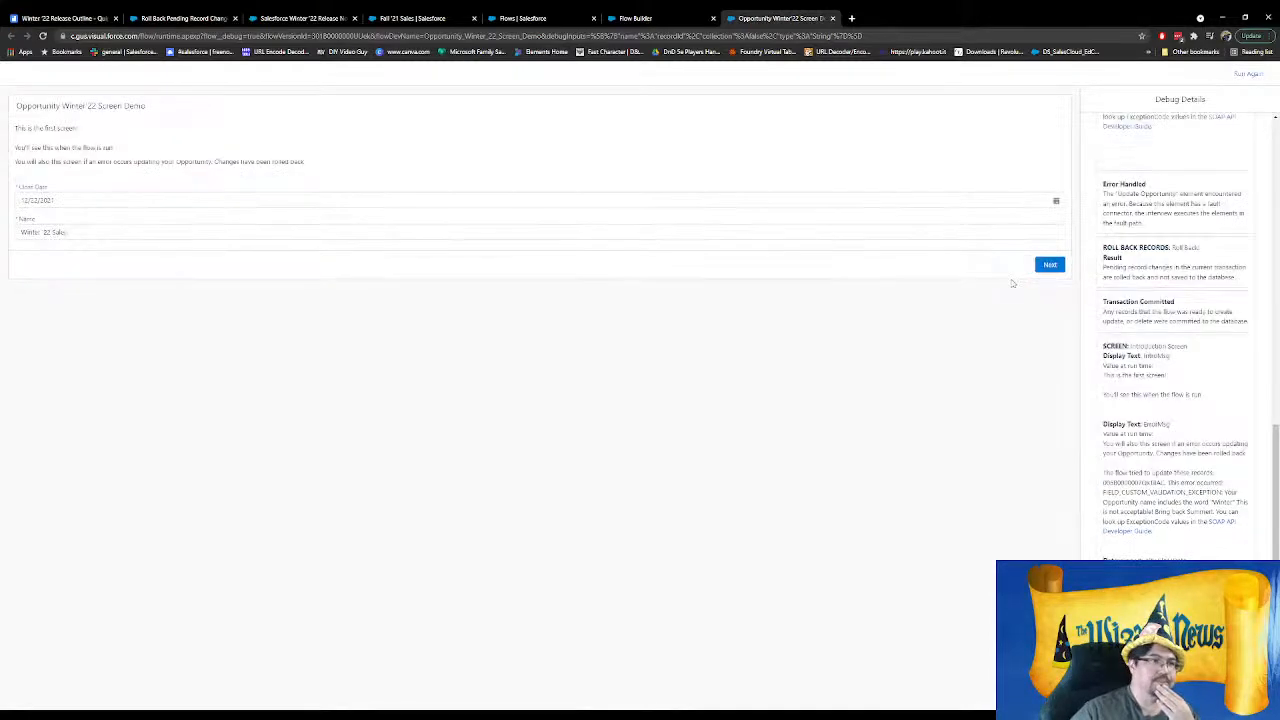
click(1049, 264)
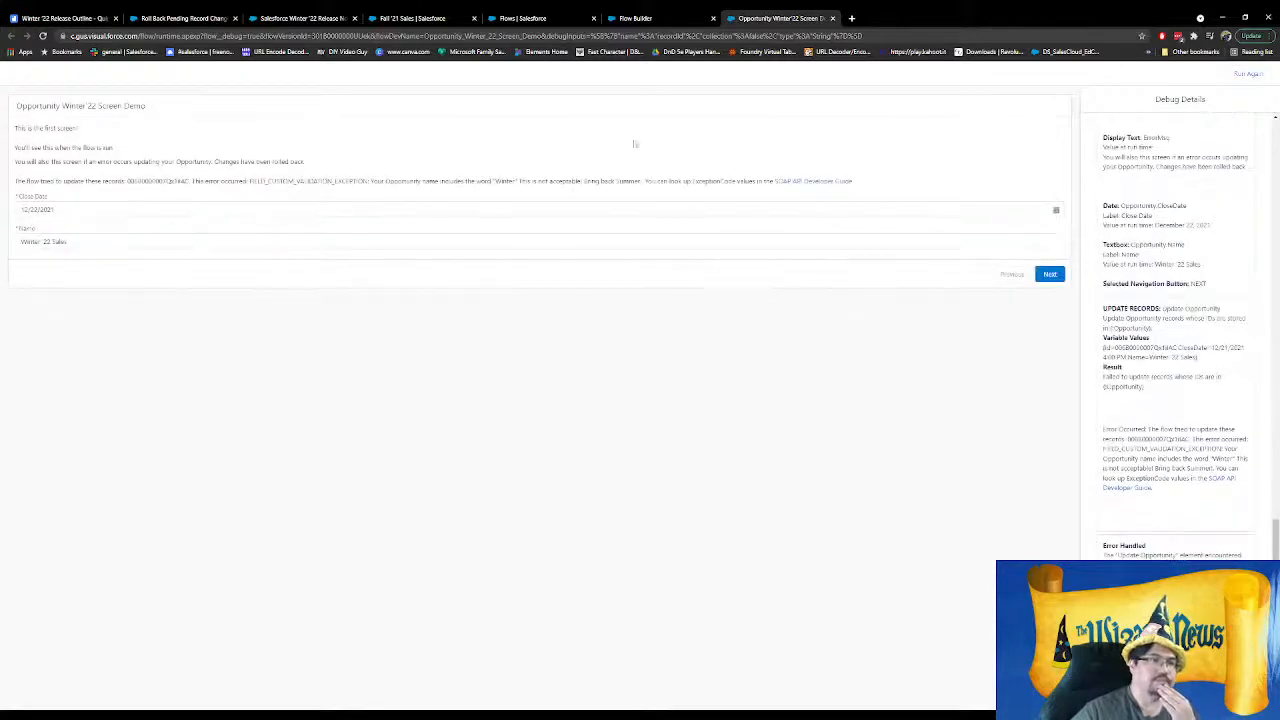
Return to the flow in Flow Builder and open the ErrorMsg display text of the Introduction Screen for editing
click(655, 18)
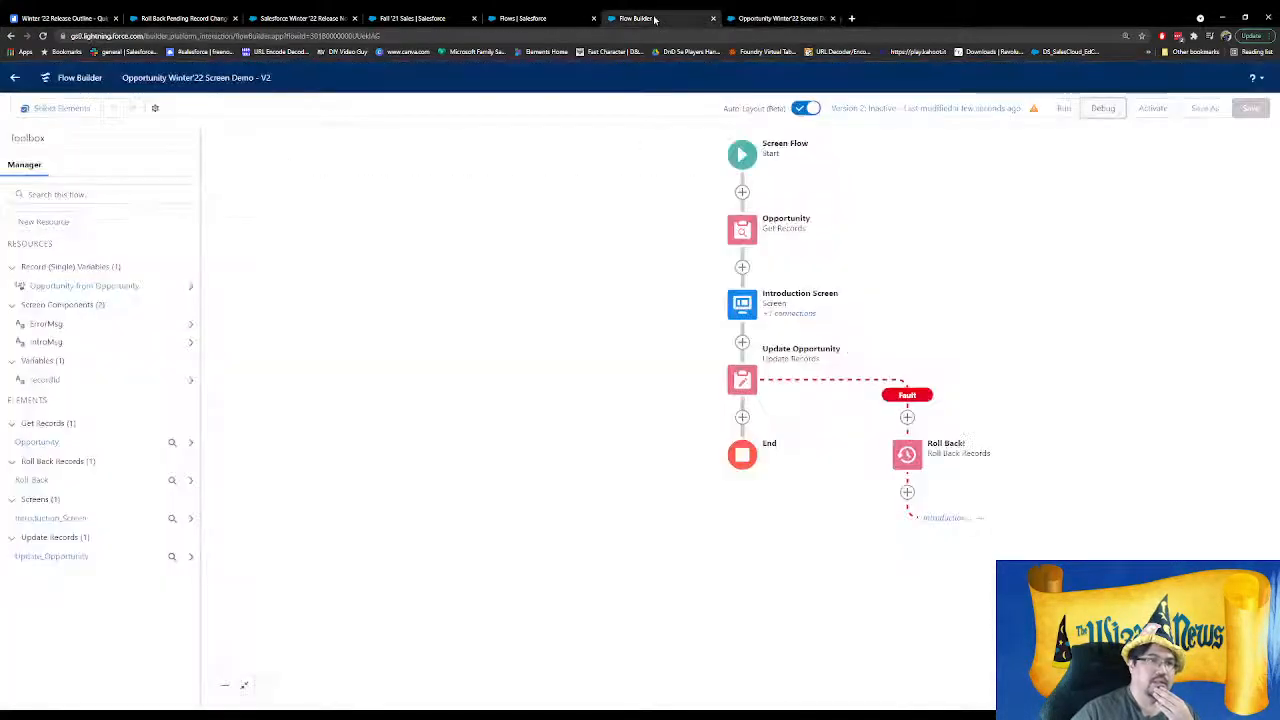
click(741, 308)
click(741, 419)
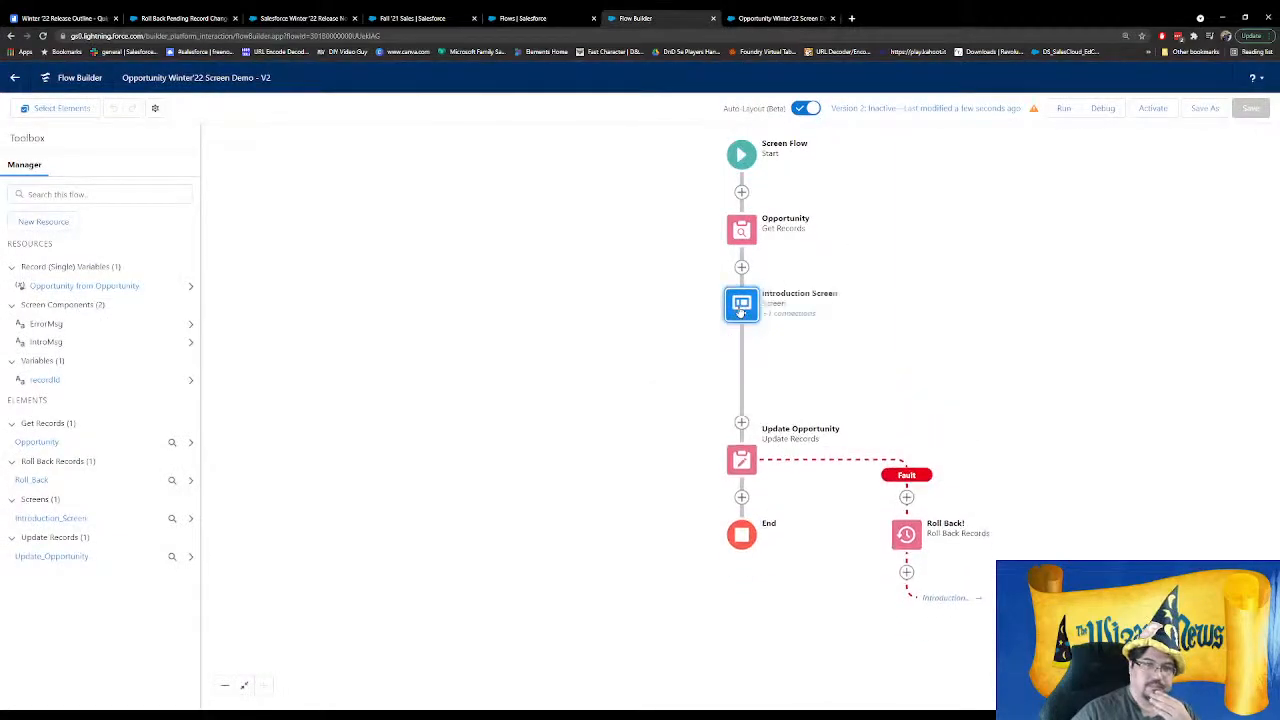
click(563, 308)
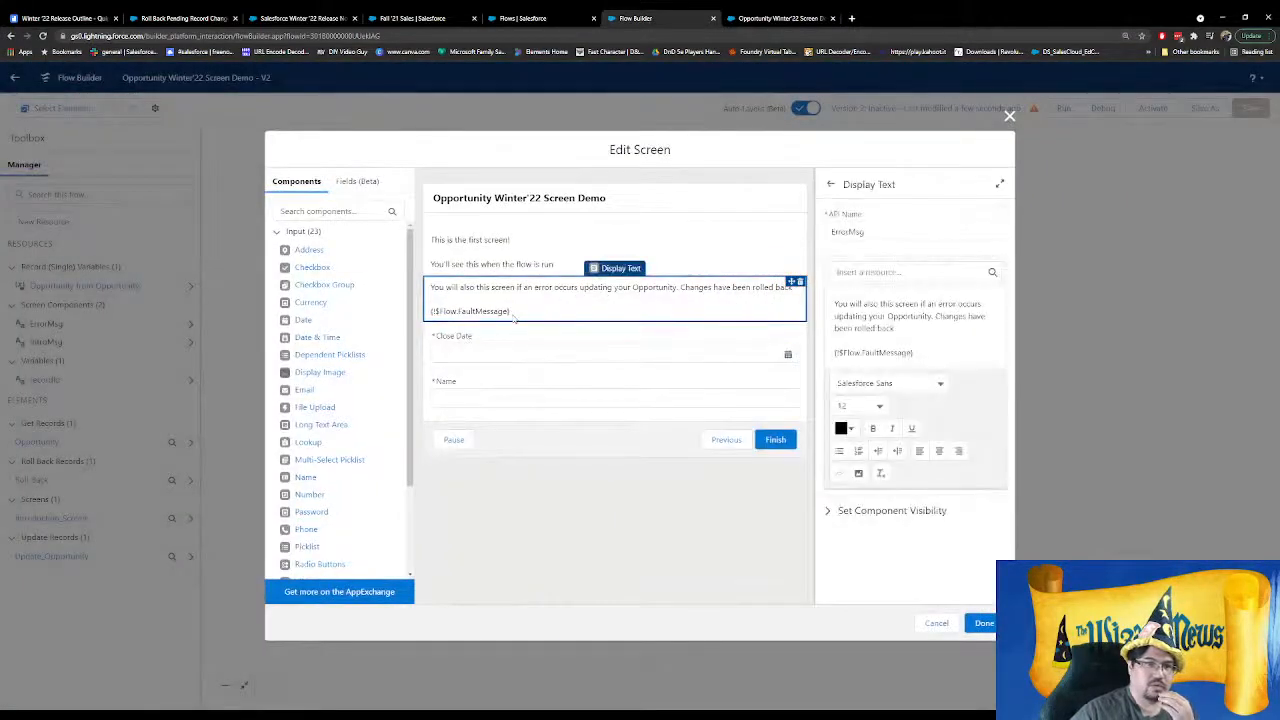
Try to colour the {!$Flow.FaultMessage} text red (#FF0000) in the ErrorMsg display text
drag(930, 357, 818, 366)
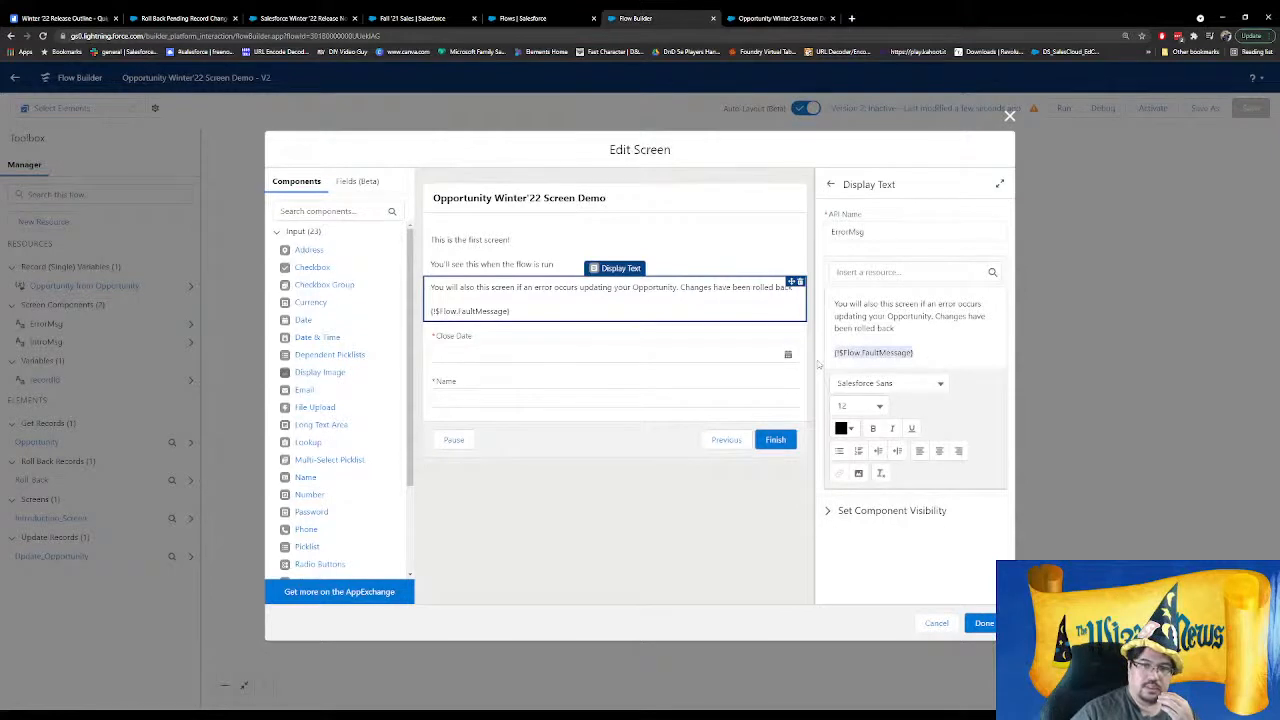
click(852, 430)
drag(941, 458, 962, 452)
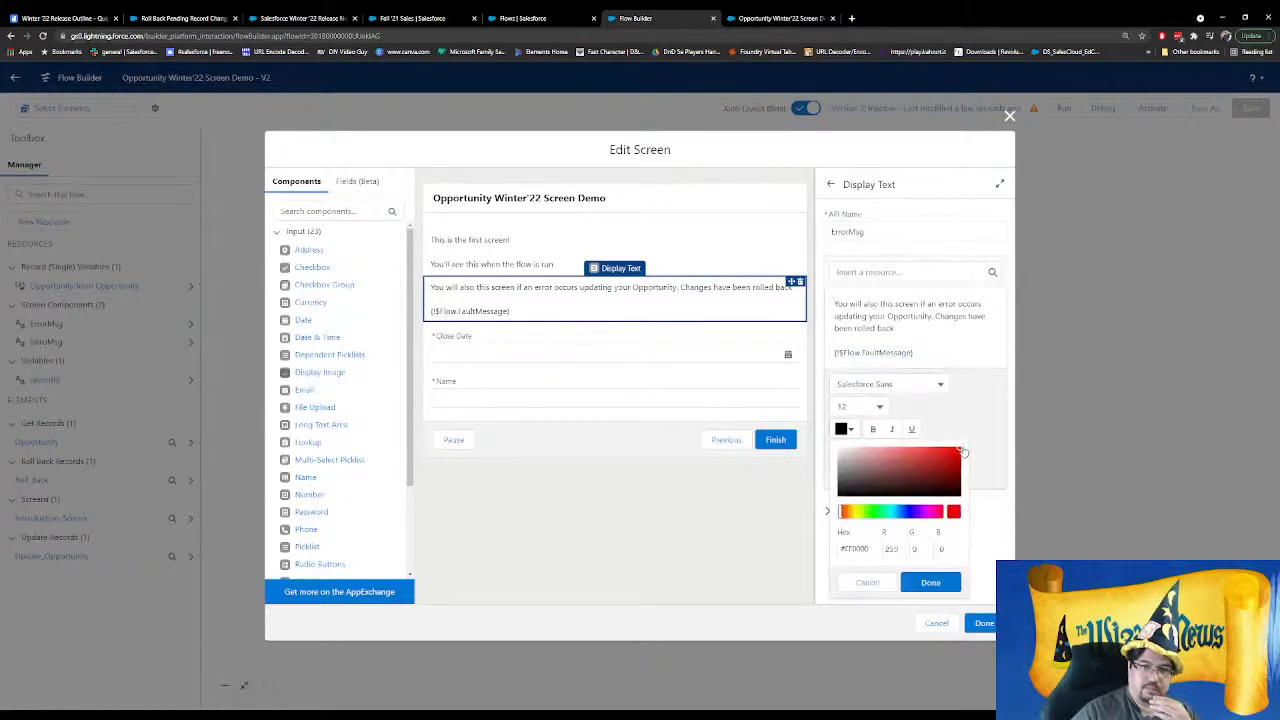
click(930, 582)
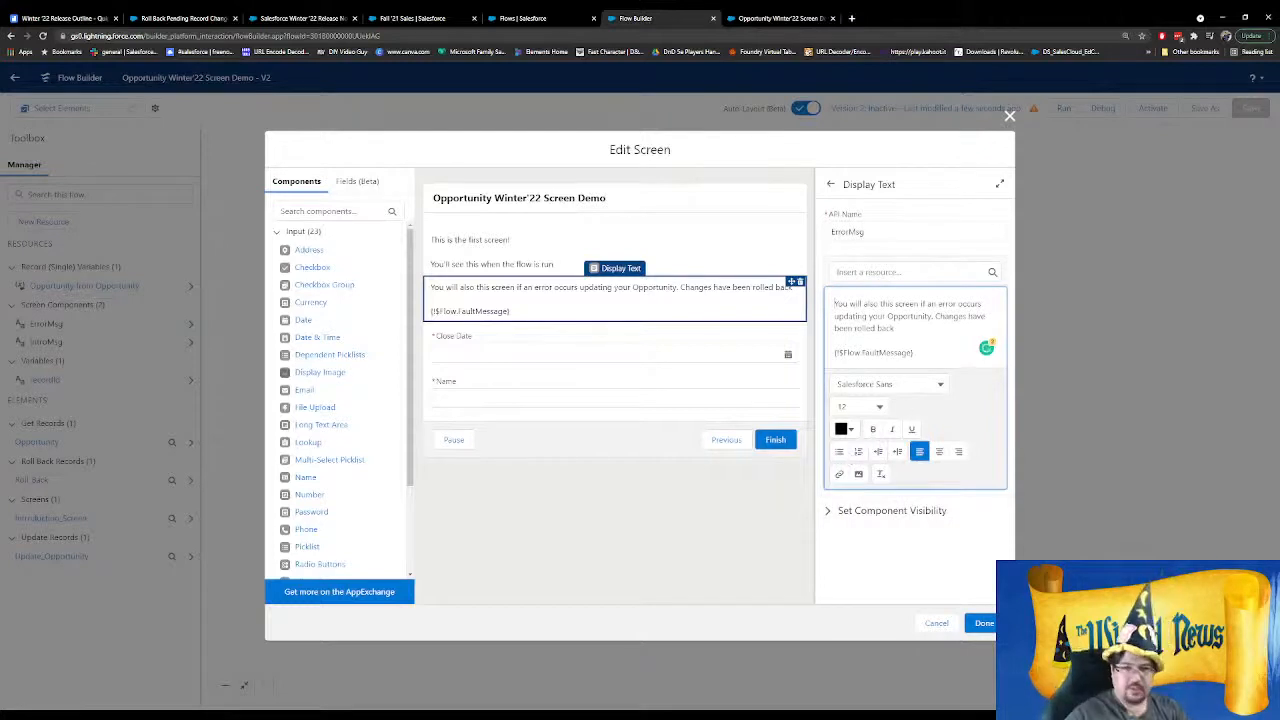
Format the {!$Flow.FaultMessage} text in the ErrorMsg component as red (#FF0000), bold and size 16
drag(932, 356, 834, 353)
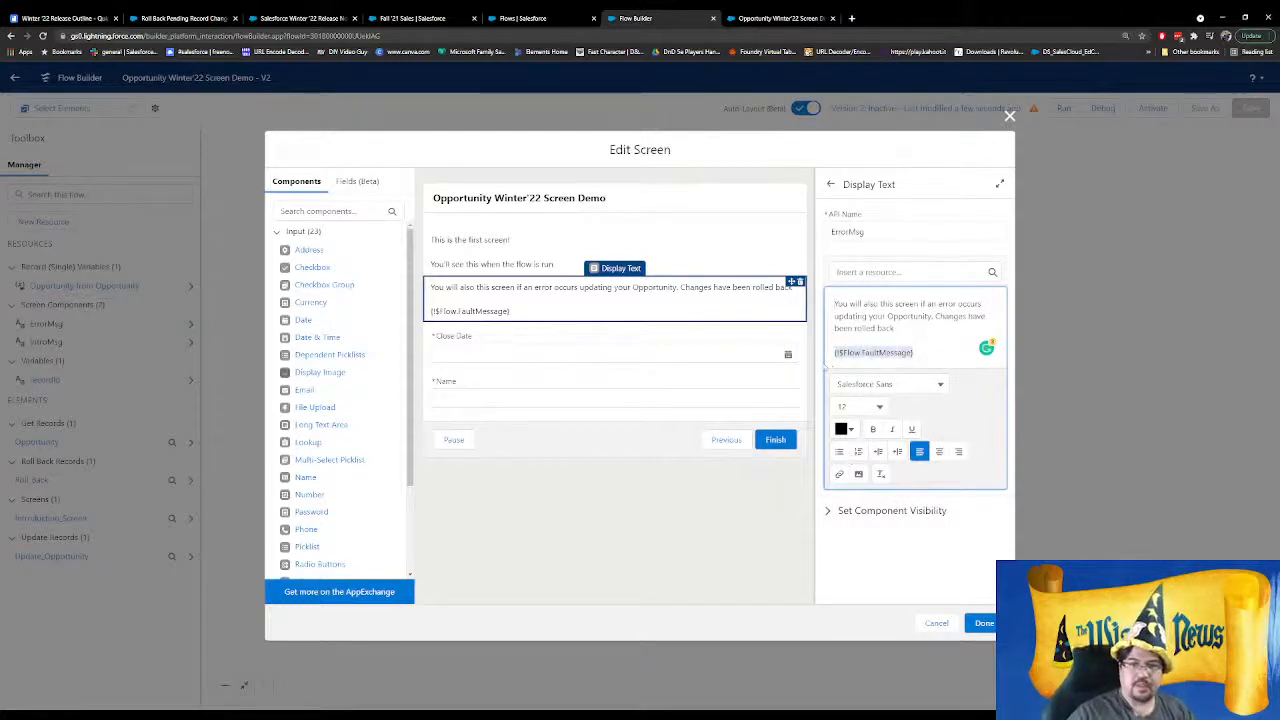
click(858, 432)
click(955, 455)
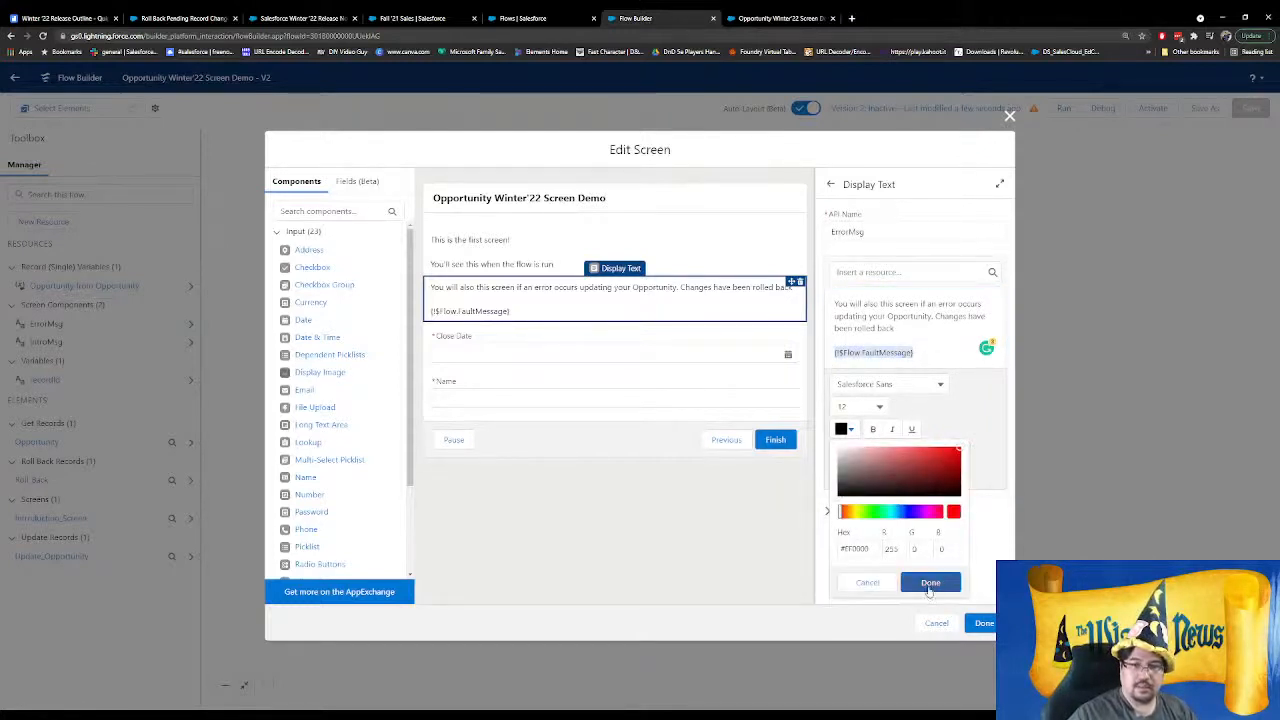
click(930, 582)
click(873, 429)
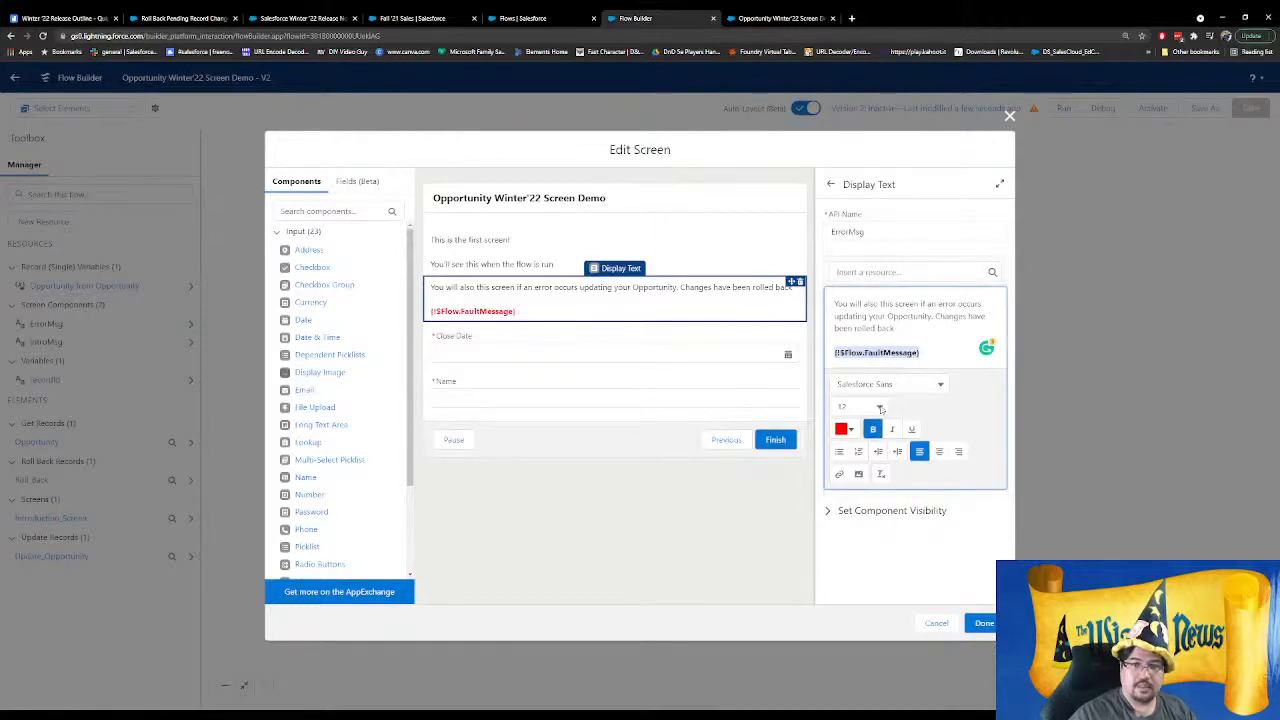
click(881, 407)
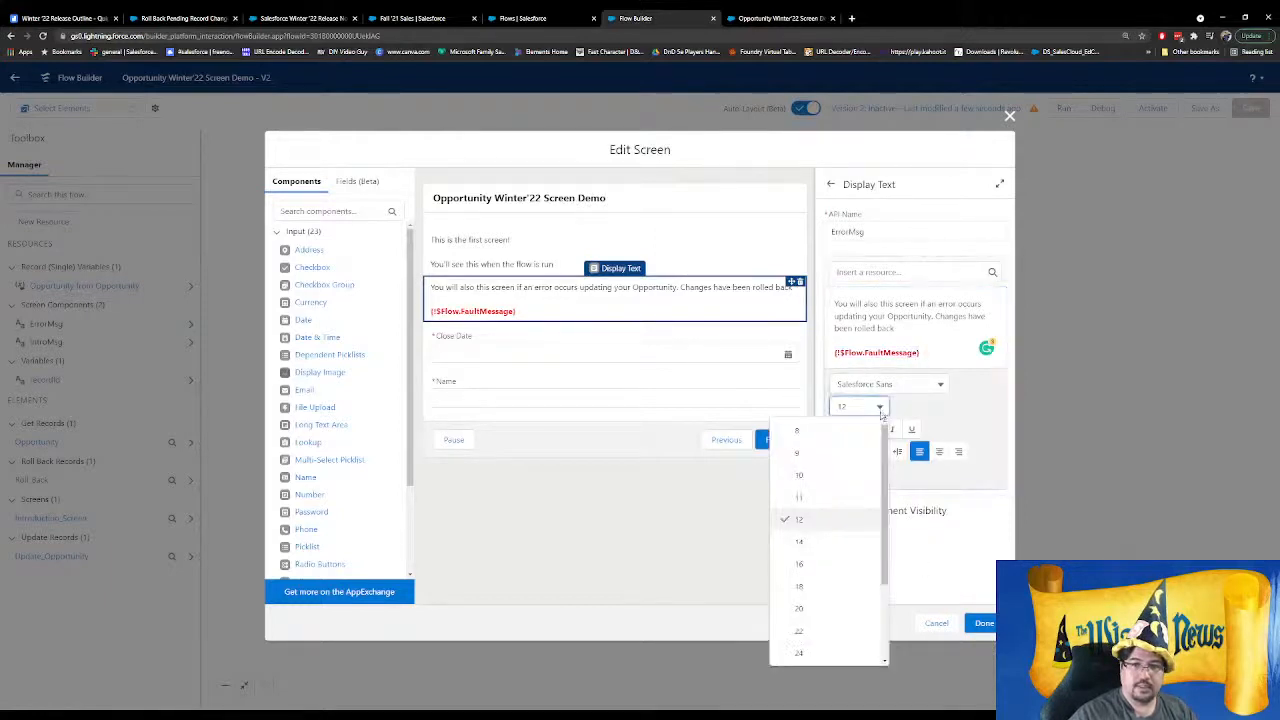
click(808, 563)
click(916, 549)
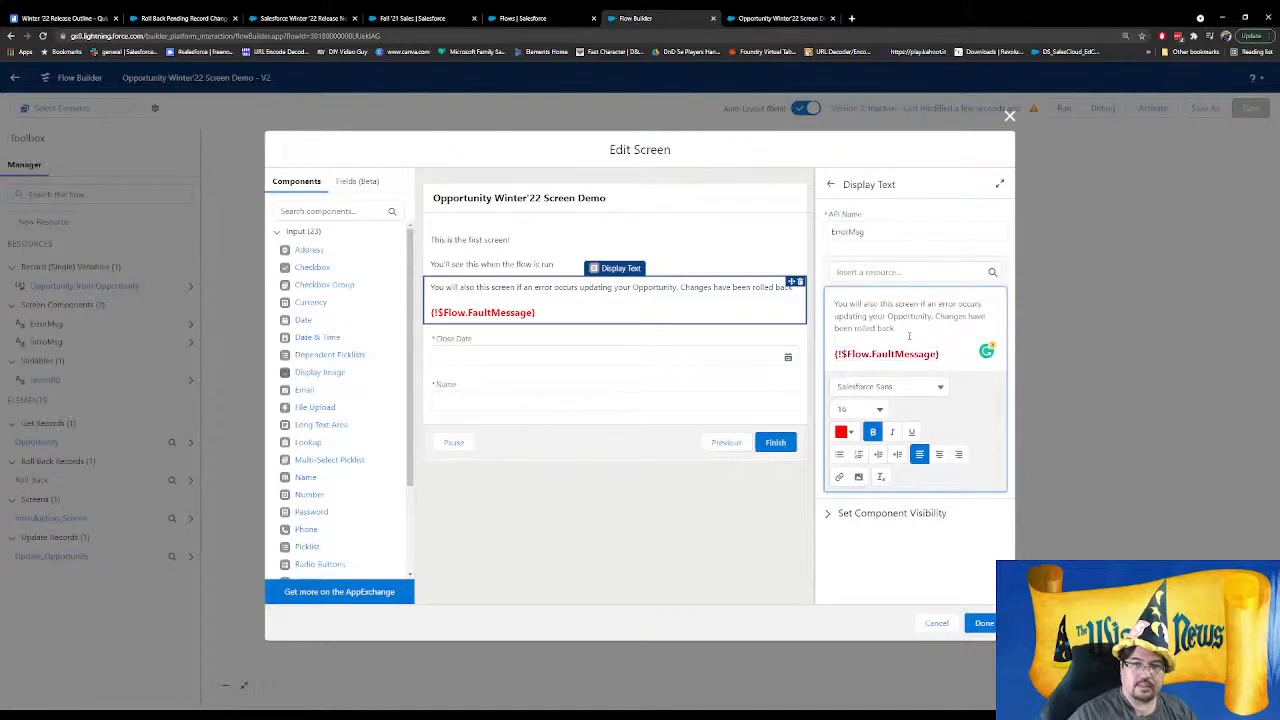
Apply the screen edits and save the flow, closing the old debug run and the list of issues
click(984, 622)
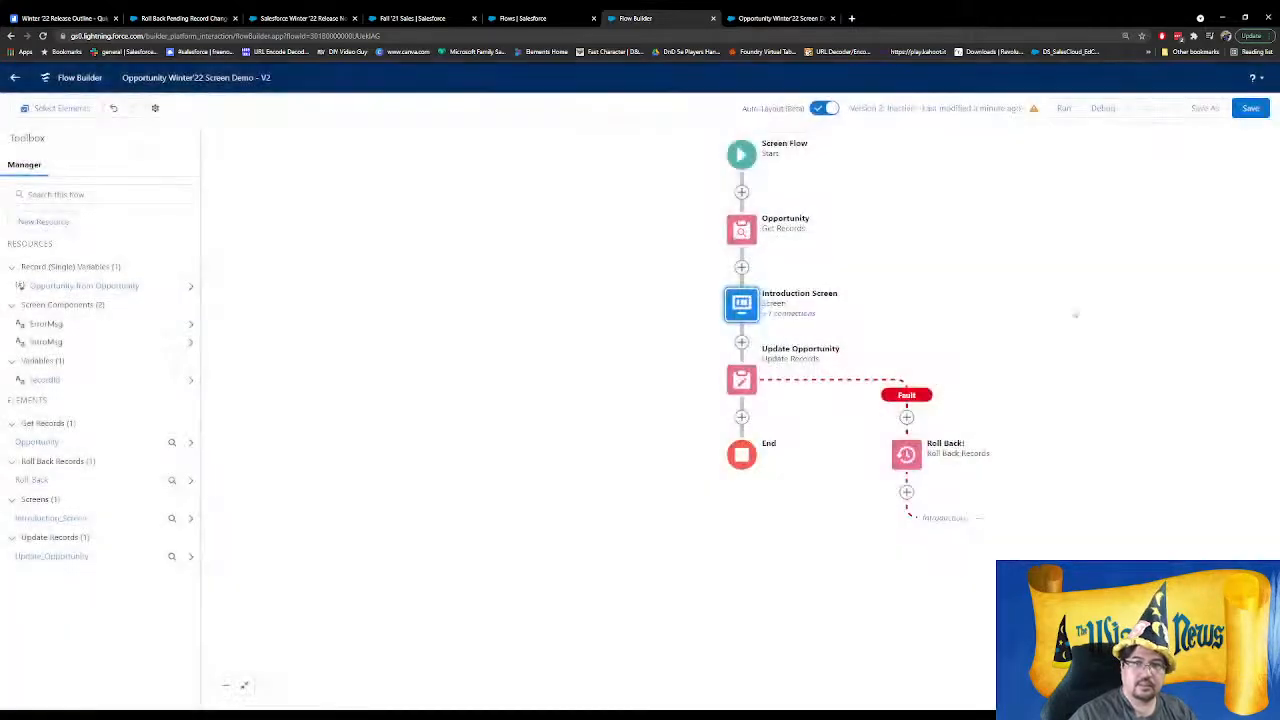
click(1250, 108)
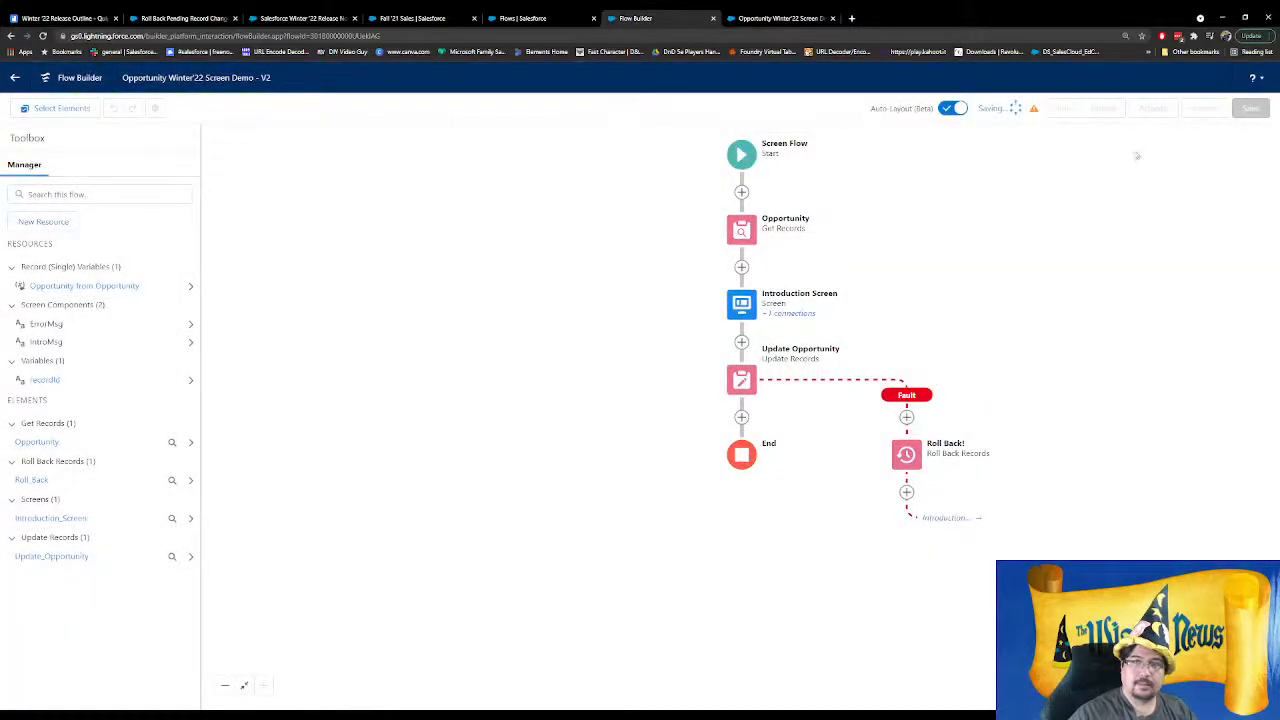
click(832, 18)
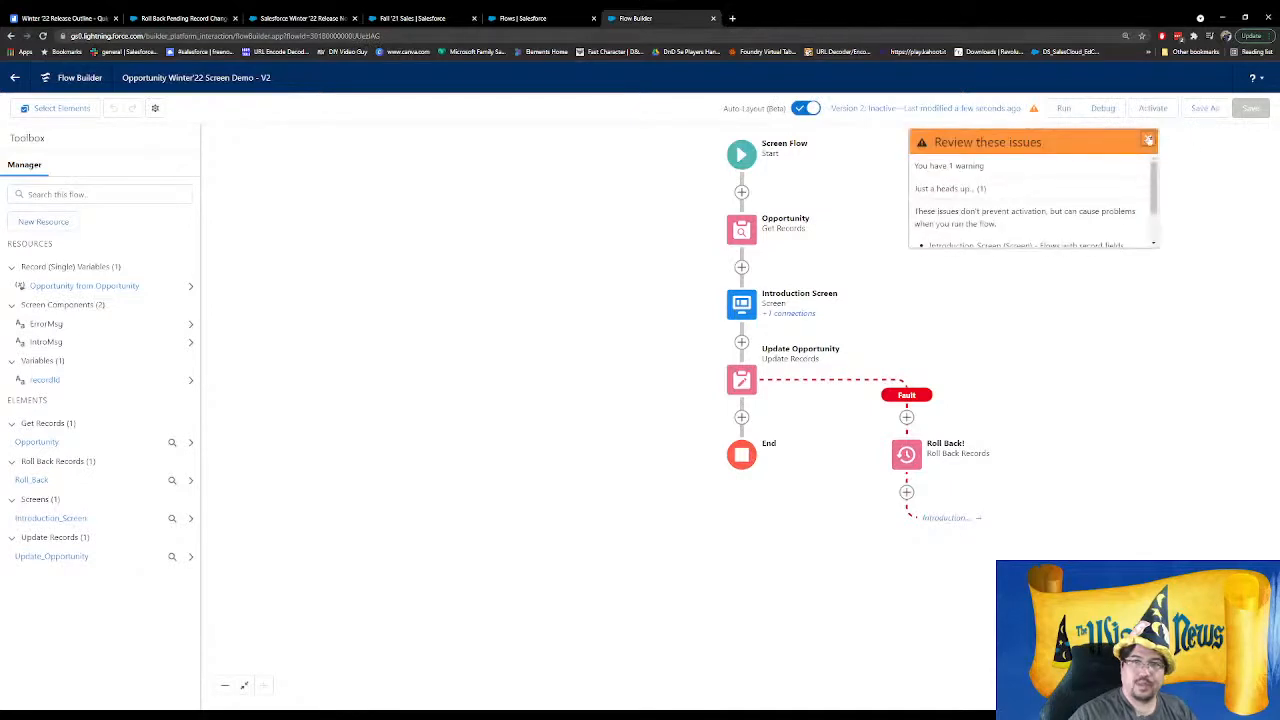
click(1148, 140)
Debug the saved flow with the opportunity's record ID as the recordId input
click(1103, 108)
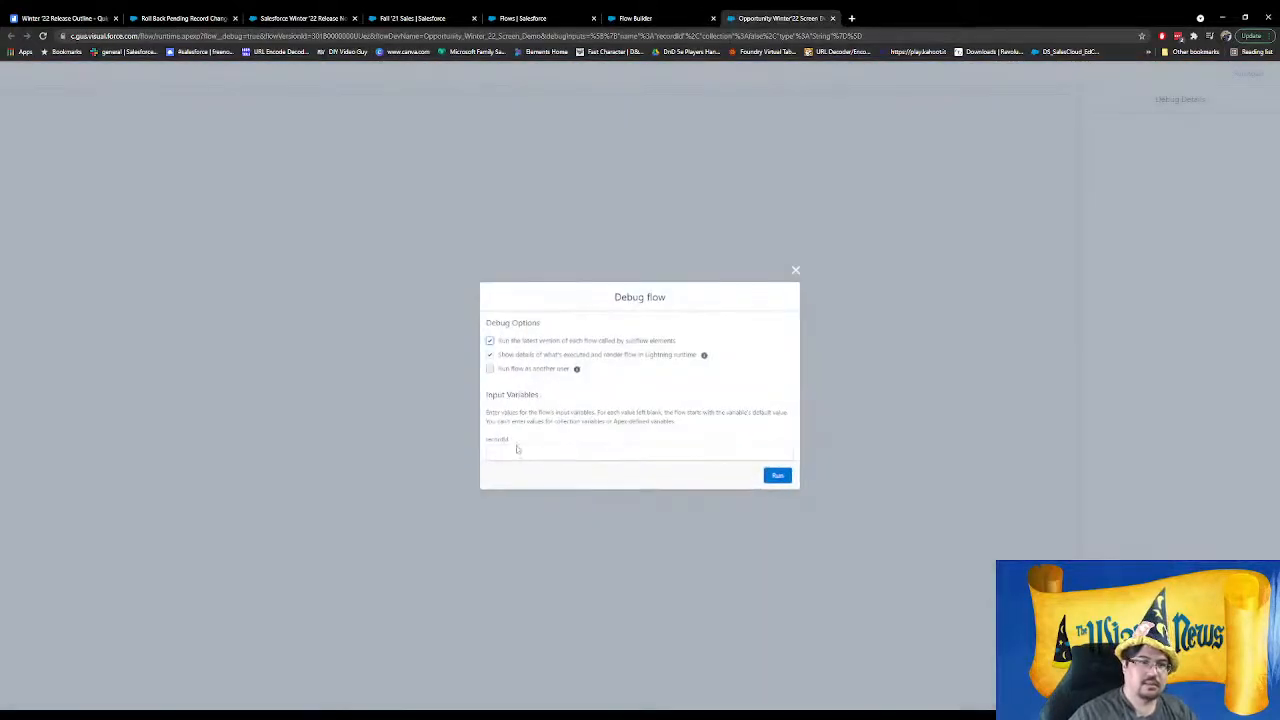
click(517, 449)
text(0065e00000ZCx1caI)
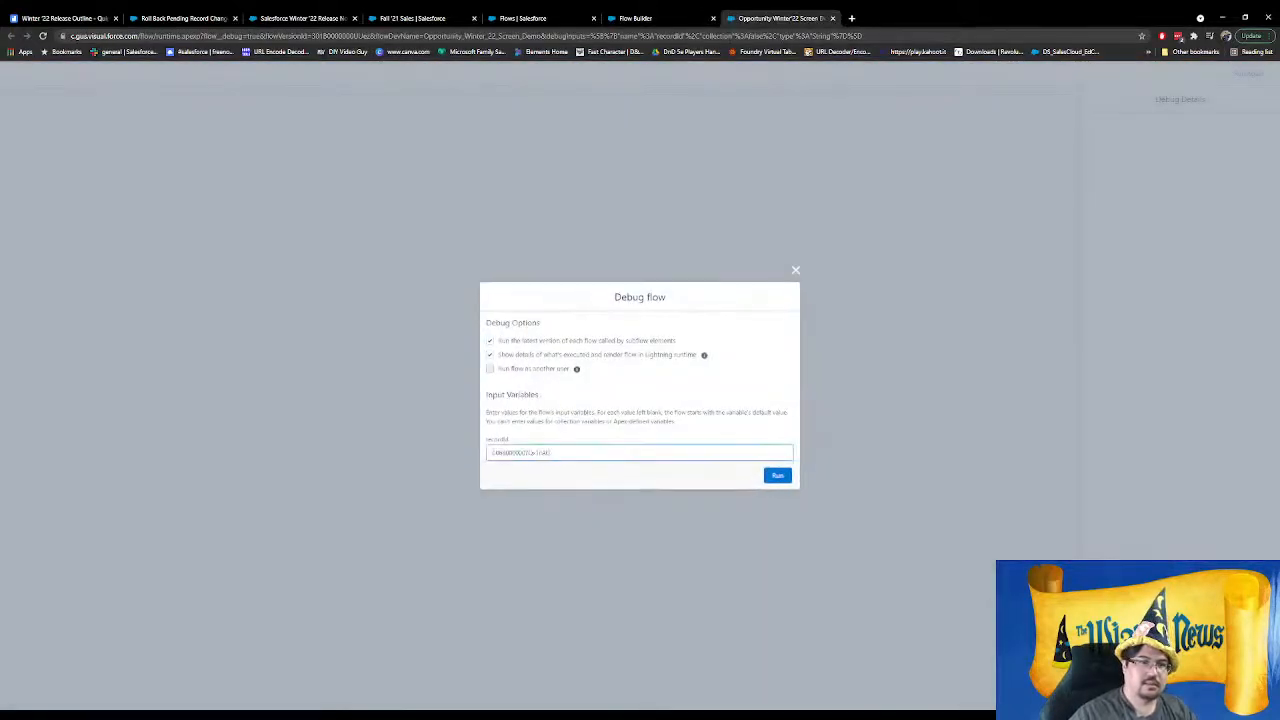
click(776, 476)
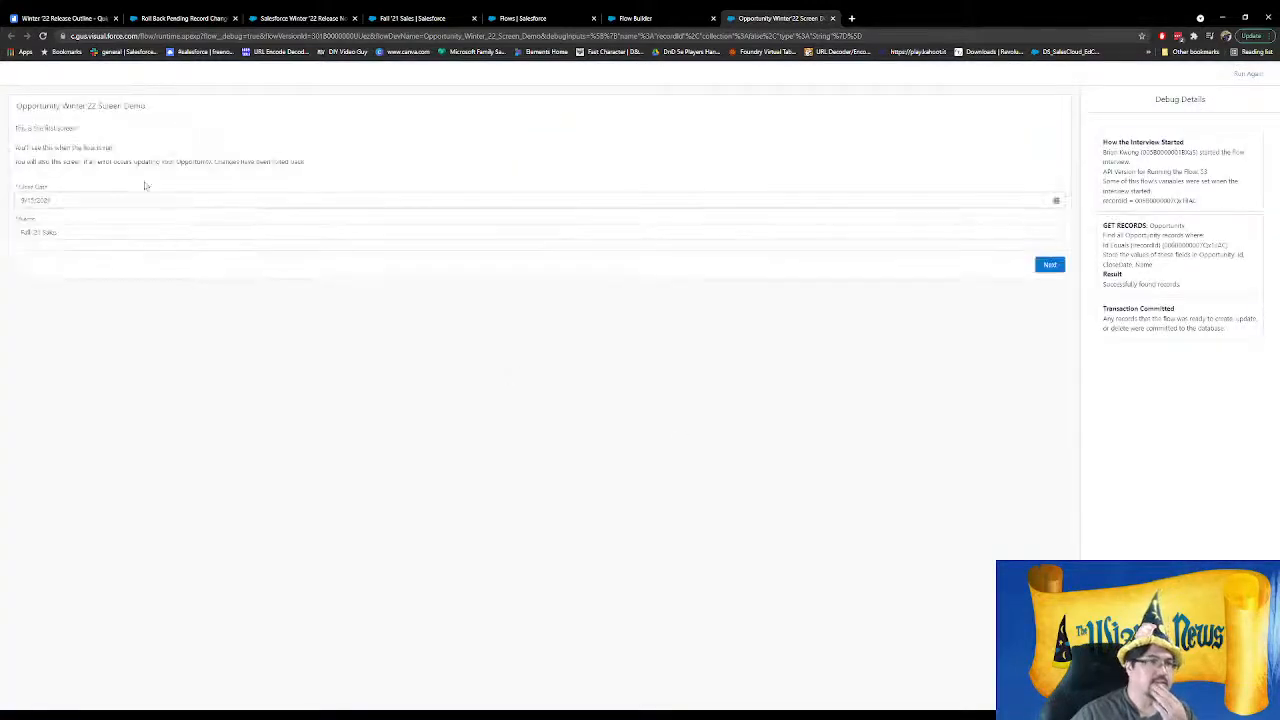
On the debug screen, set Close Date to 12/14/2021 and Name to Winter '22 Sales, and submit the screen
click(130, 202)
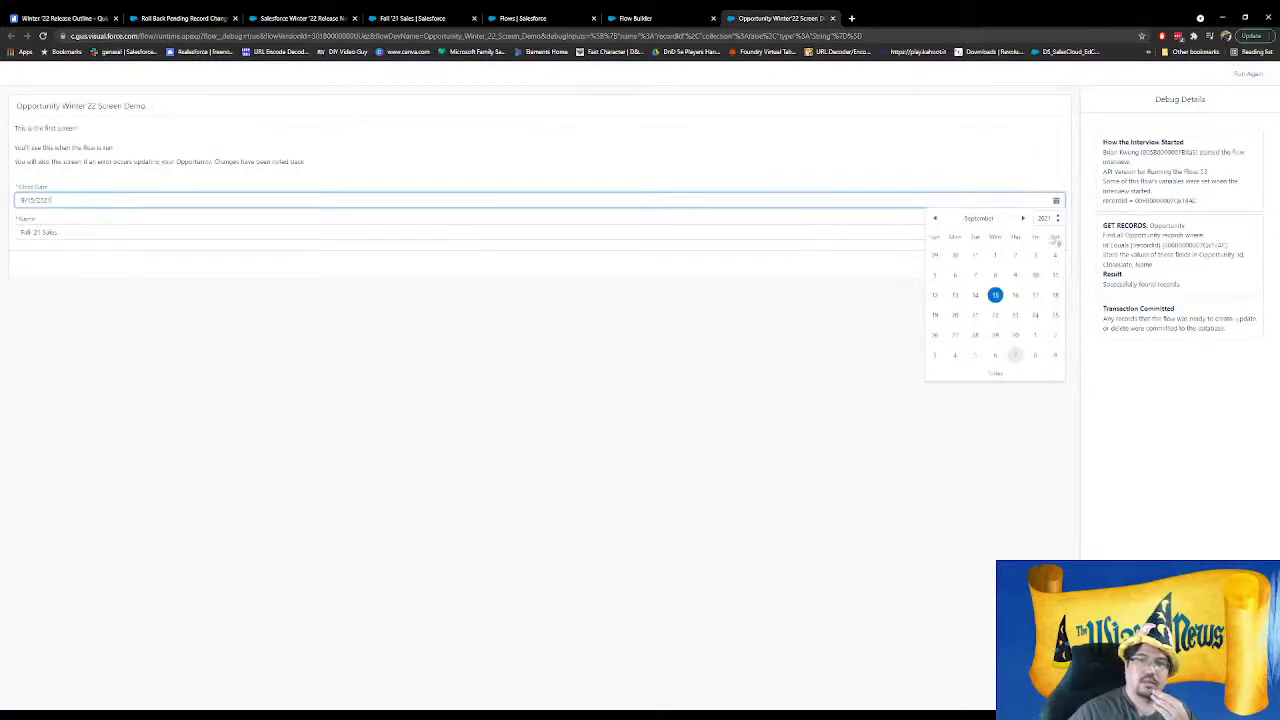
click(1022, 217)
click(1022, 217)
click(1022, 217)
click(975, 294)
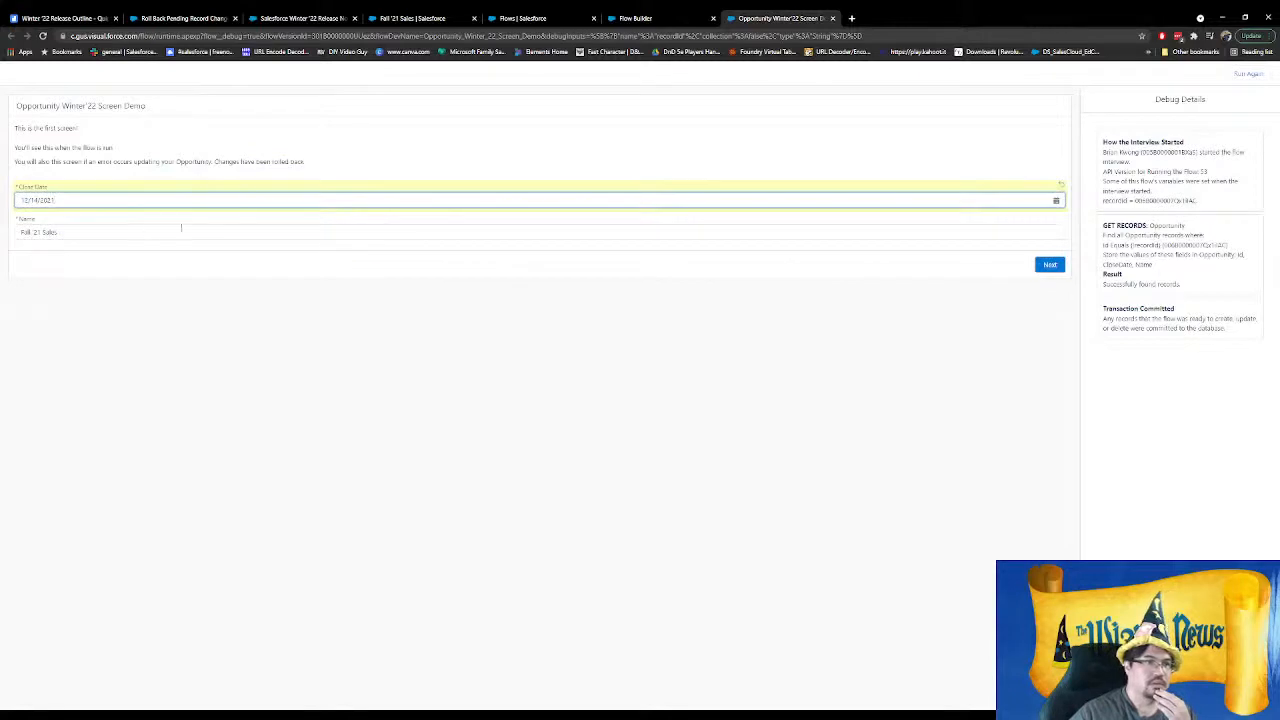
drag(42, 232, 19, 232)
text(Winter)
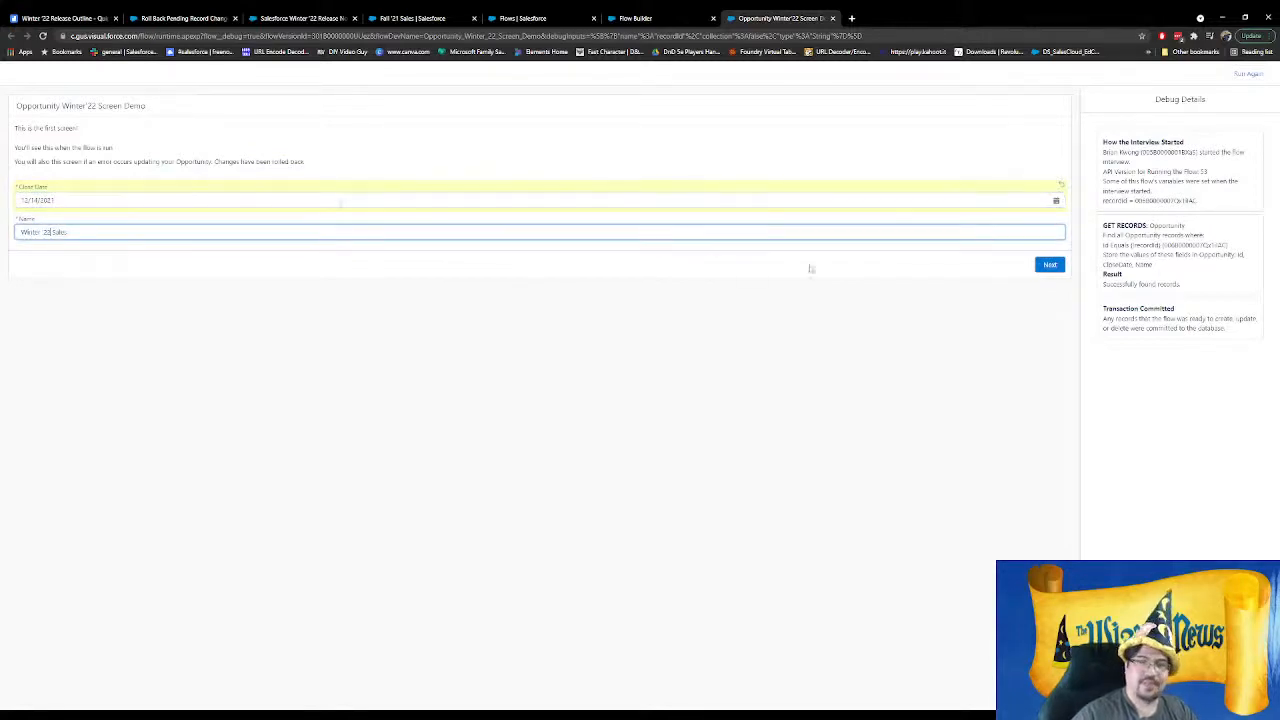
click(1049, 265)
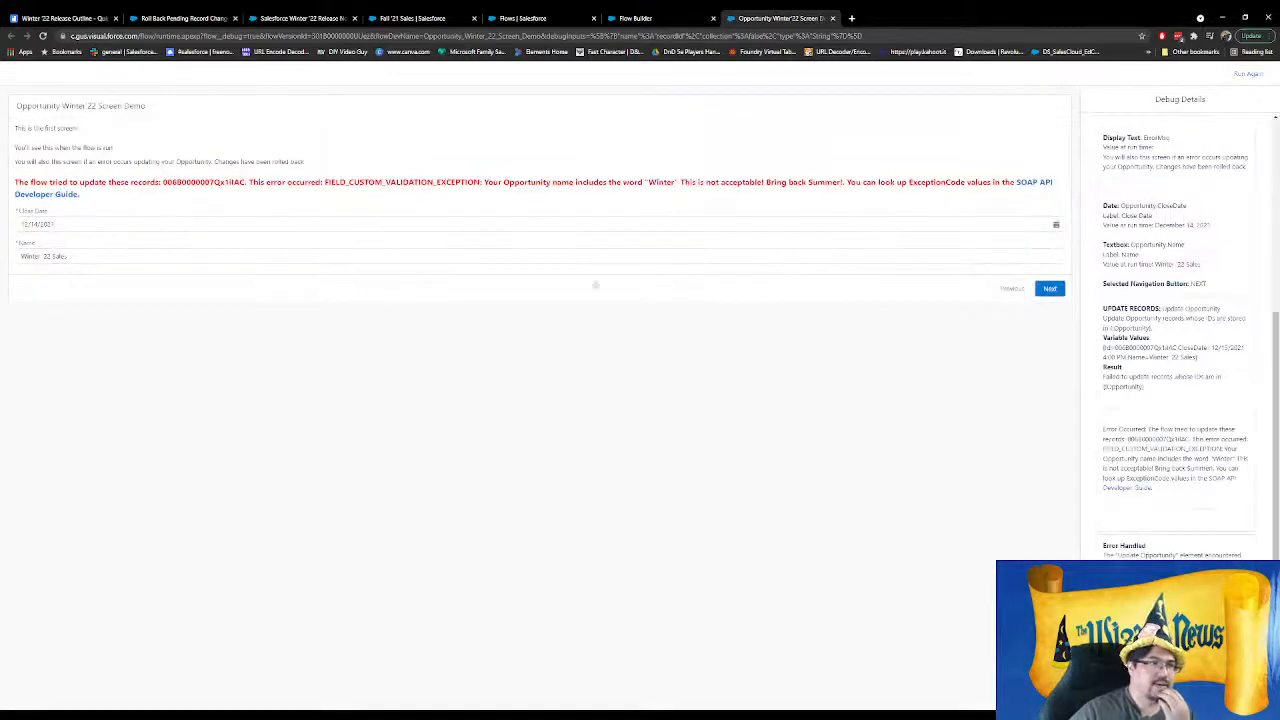
Examine the validation error text in the formatted fault message, and close the debug run
drag(328, 181, 830, 182)
click(769, 357)
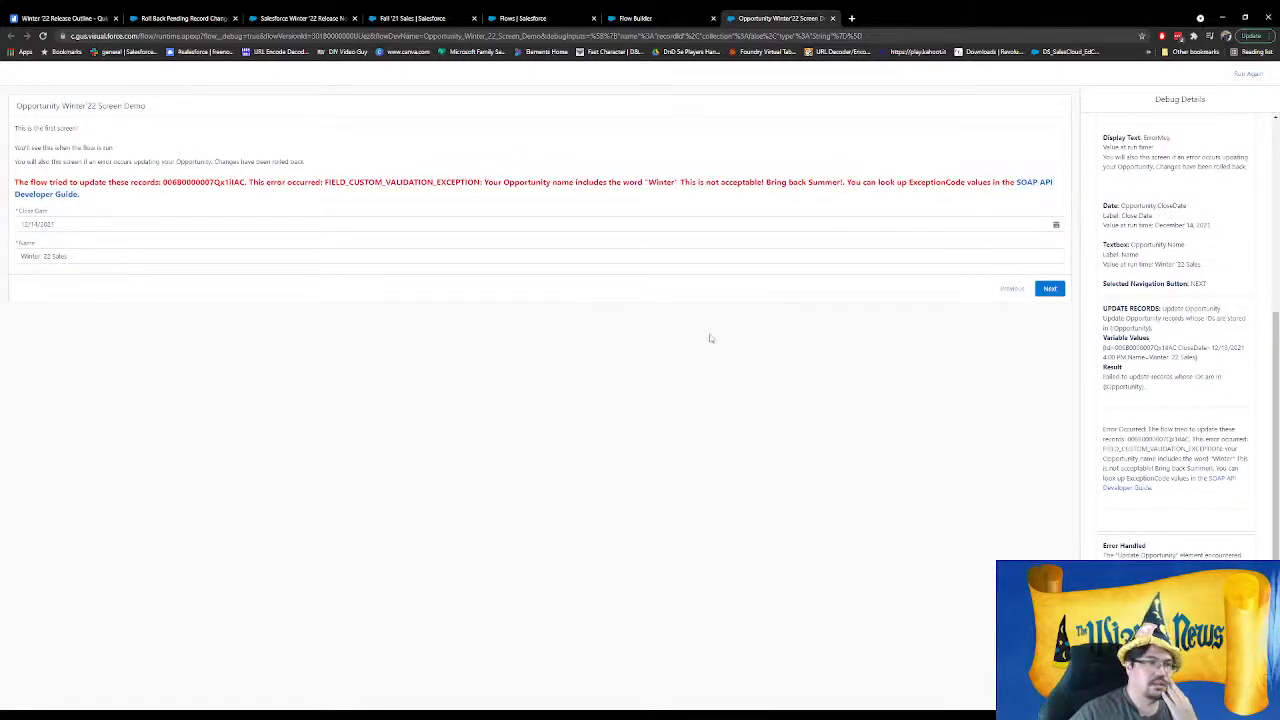
click(832, 18)
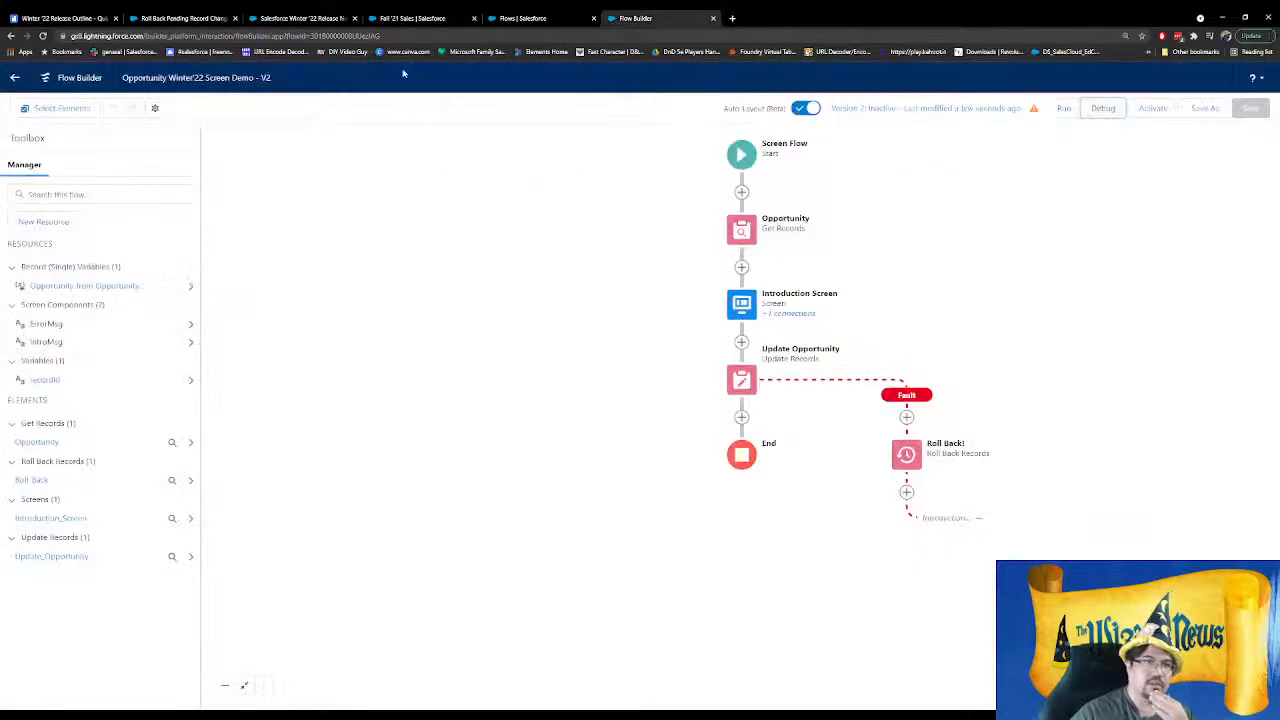
In the Winter '22 Release Outline in Quip, append "— Done" to the Roll Back Pending Record Changes and Connect to More Elements items
click(66, 18)
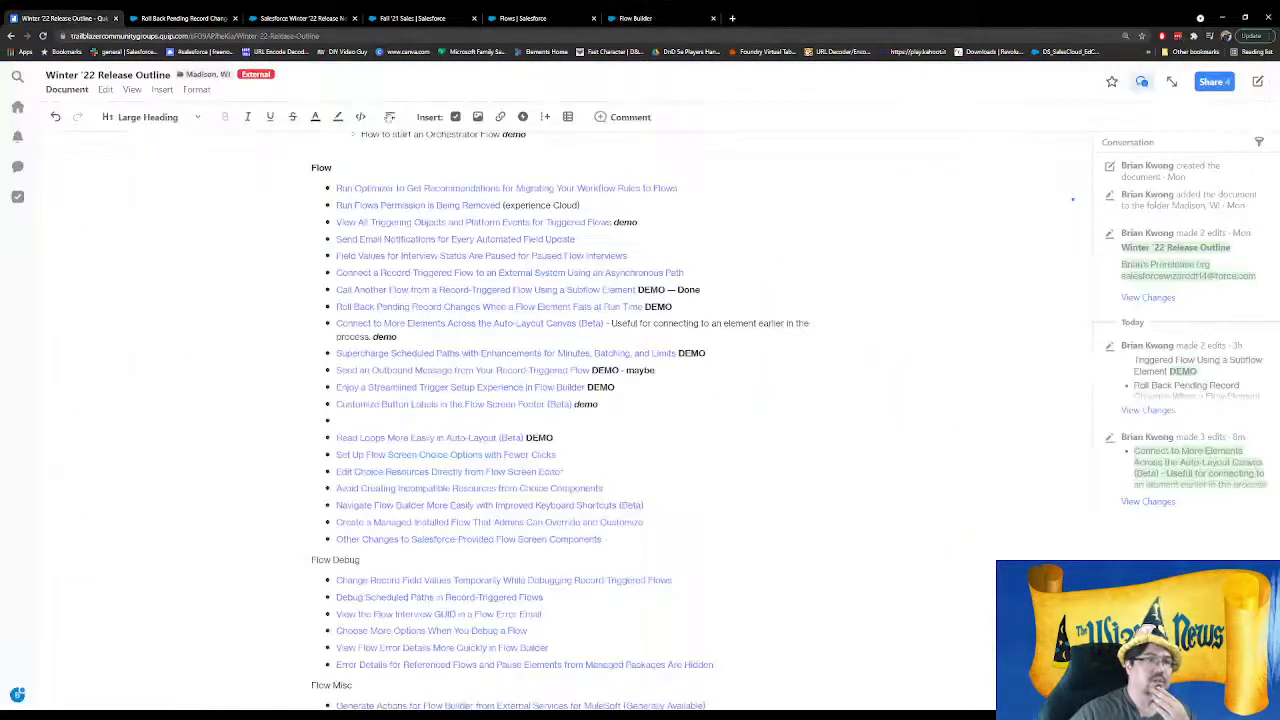
click(668, 289)
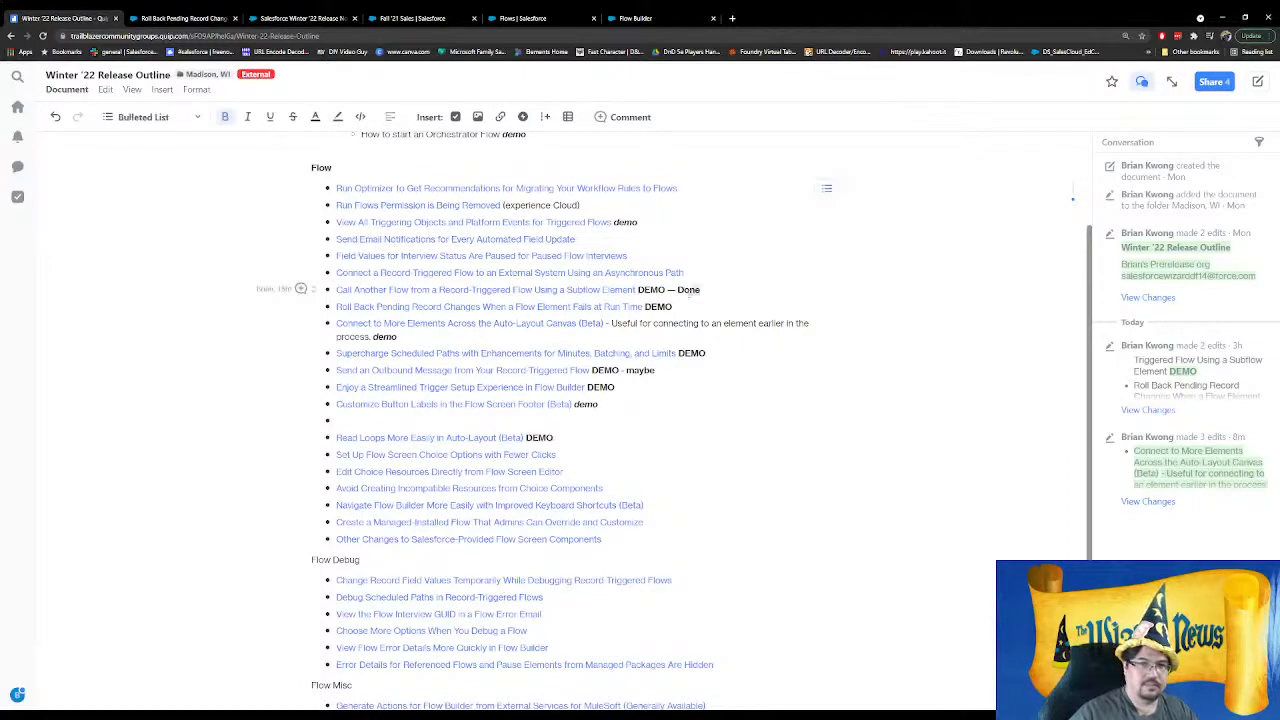
click(697, 306)
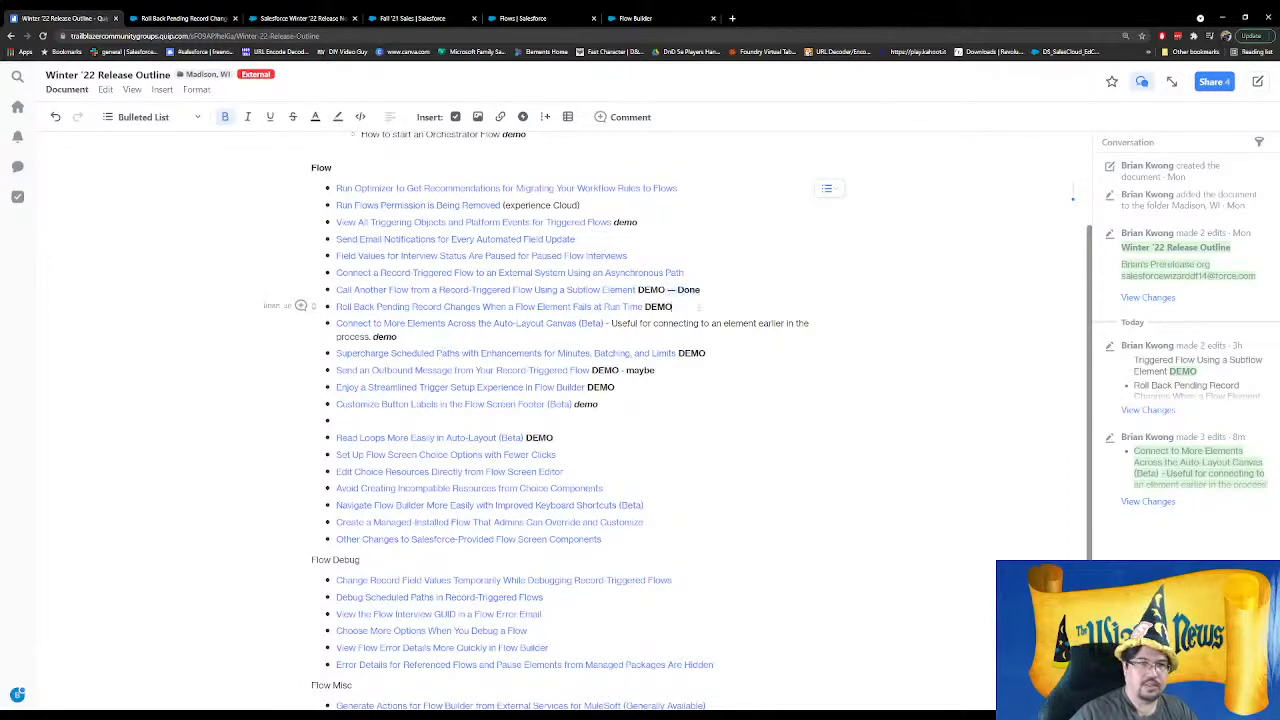
text(— Done)
click(420, 337)
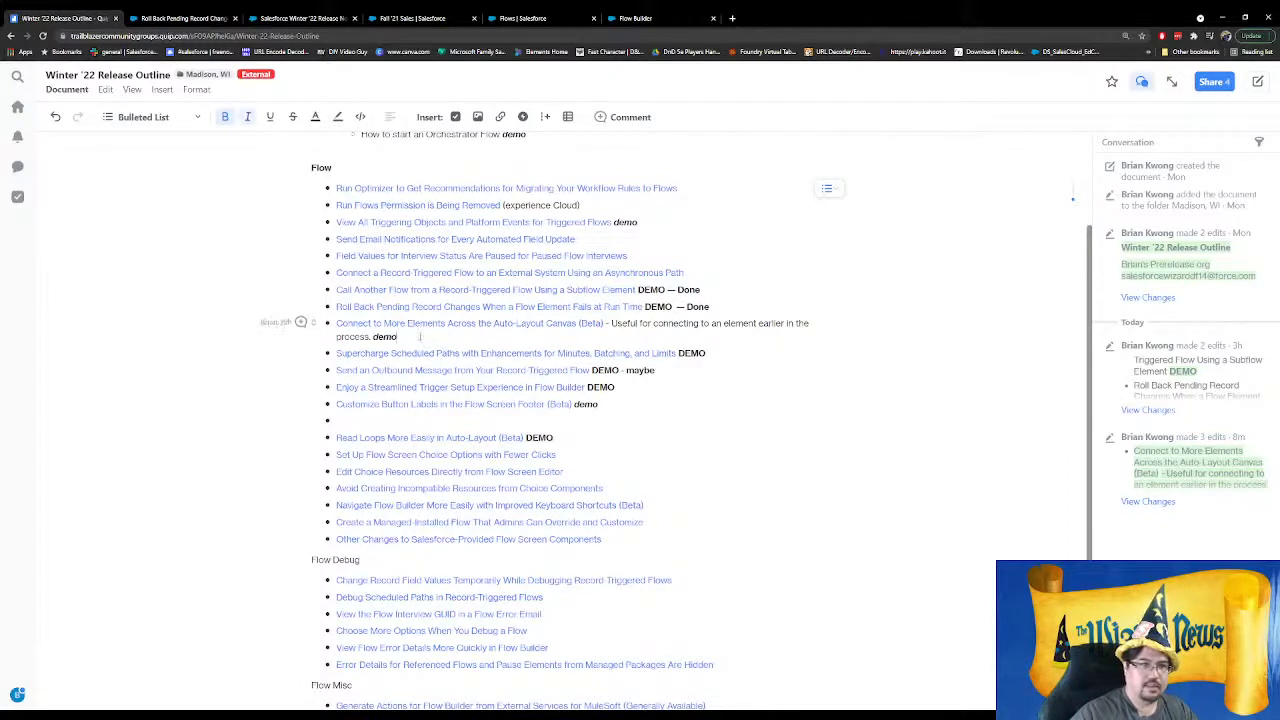
text(— Done)
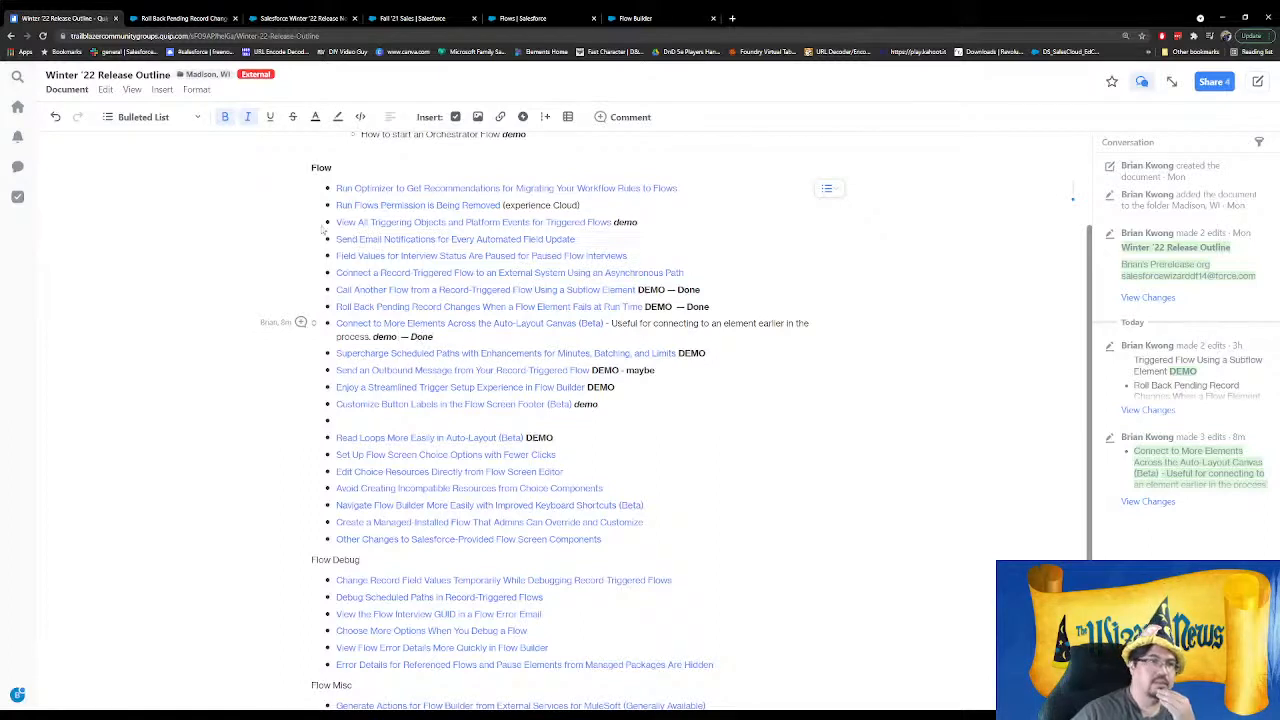
Close the two finished release note pages and examine the outline's Supercharge Scheduled Paths release note, including its Configure Scheduled Paths example
click(236, 19)
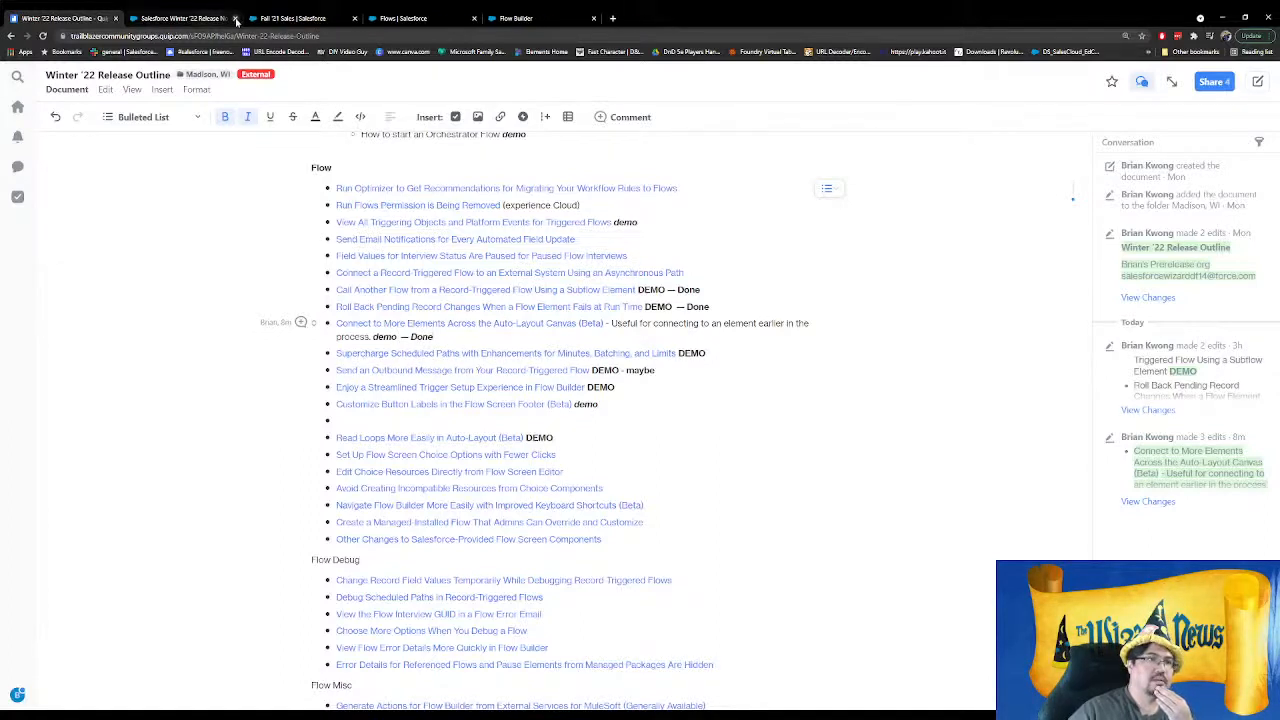
click(236, 19)
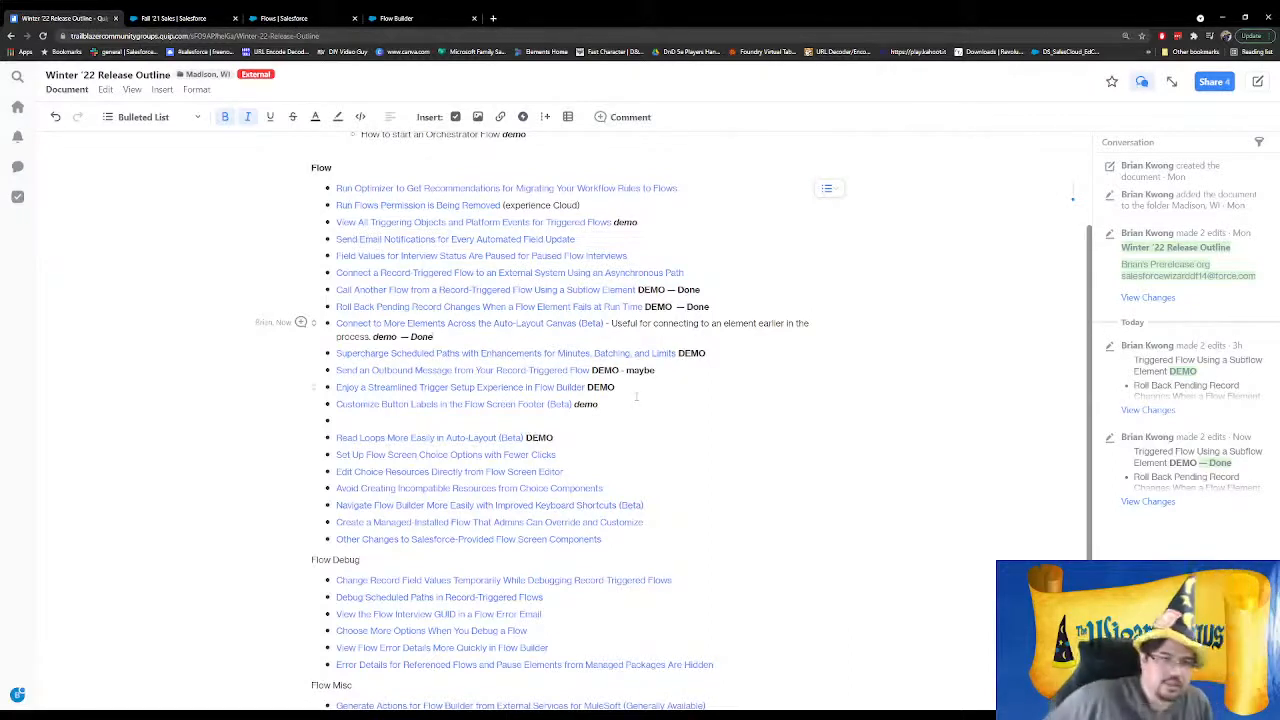
middle_click(544, 358)
click(180, 18)
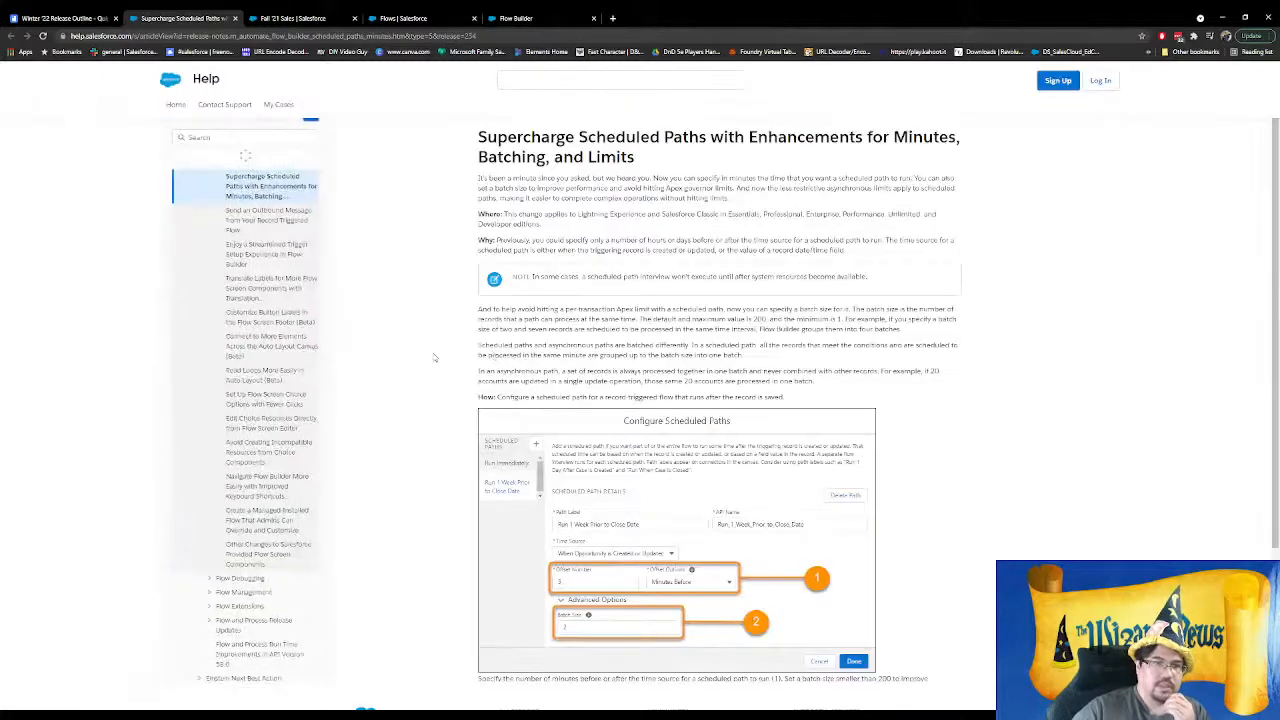
scroll(834, 491, down, 3)
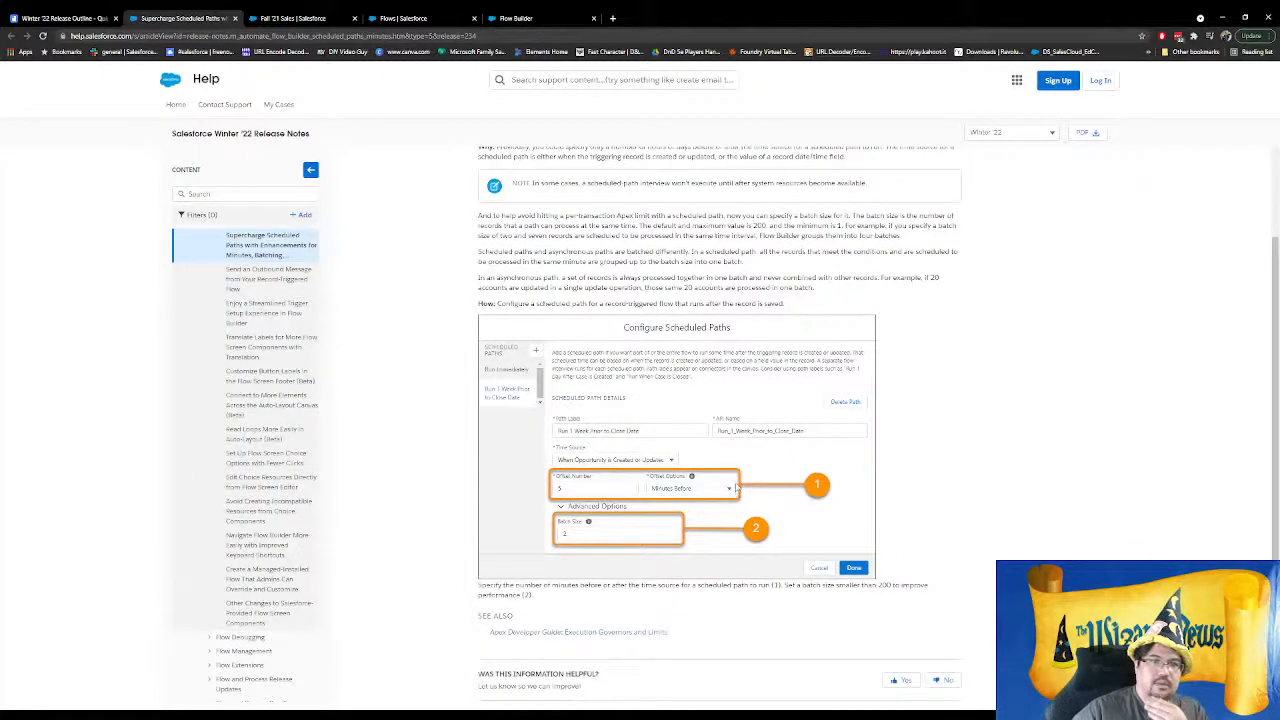
Close the Opportunity Winter'22 Screen Demo flow and open Opportunity After Flow from the Flows list in Salesforce Setup
click(516, 18)
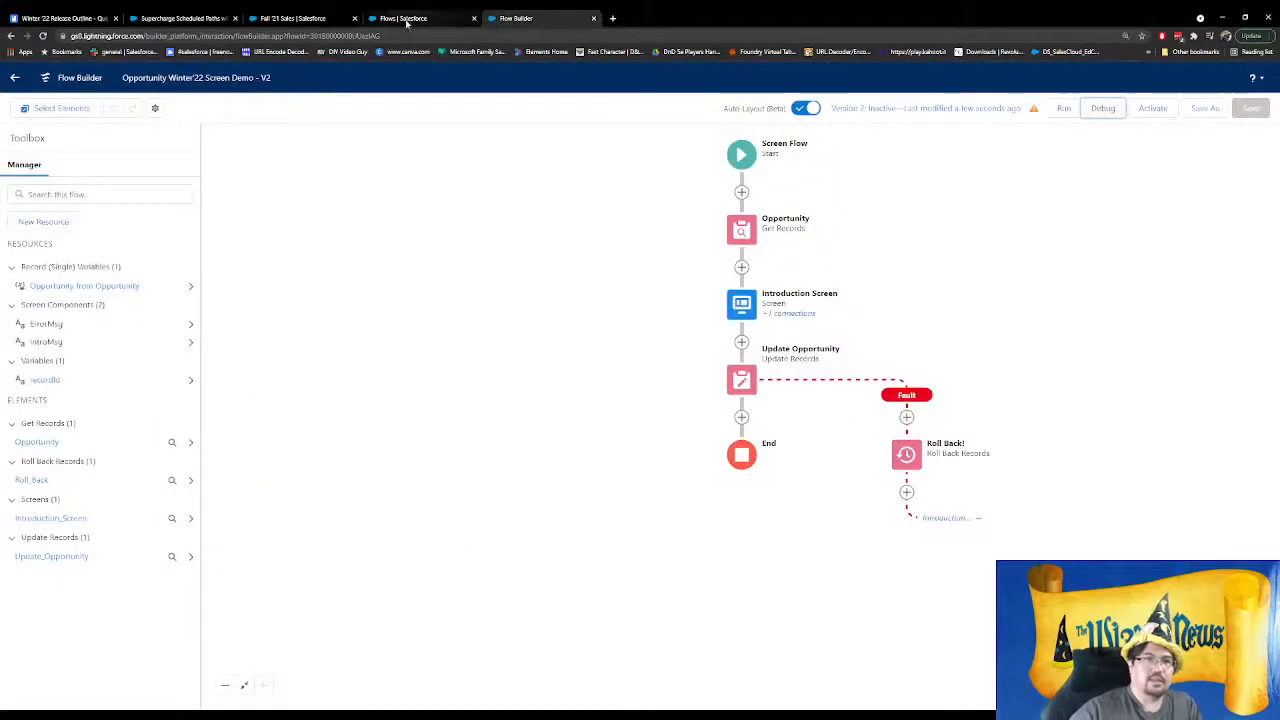
click(593, 19)
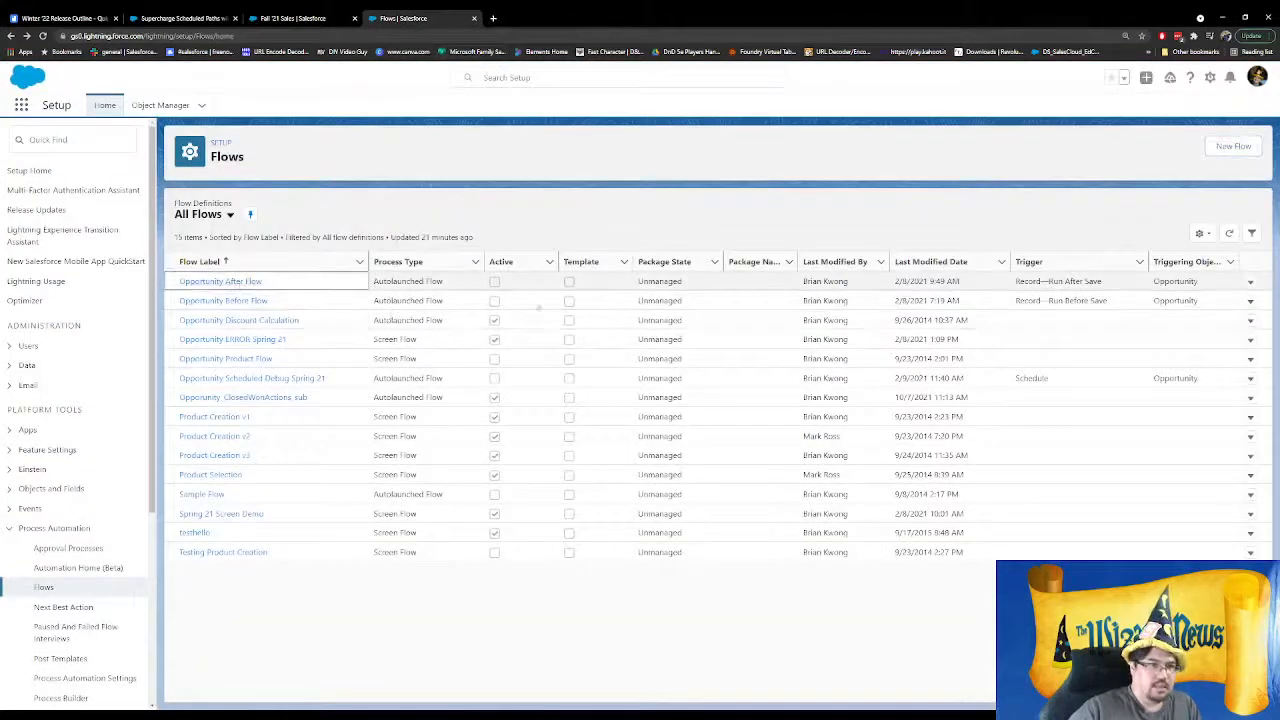
key(ctrl+shift+t)
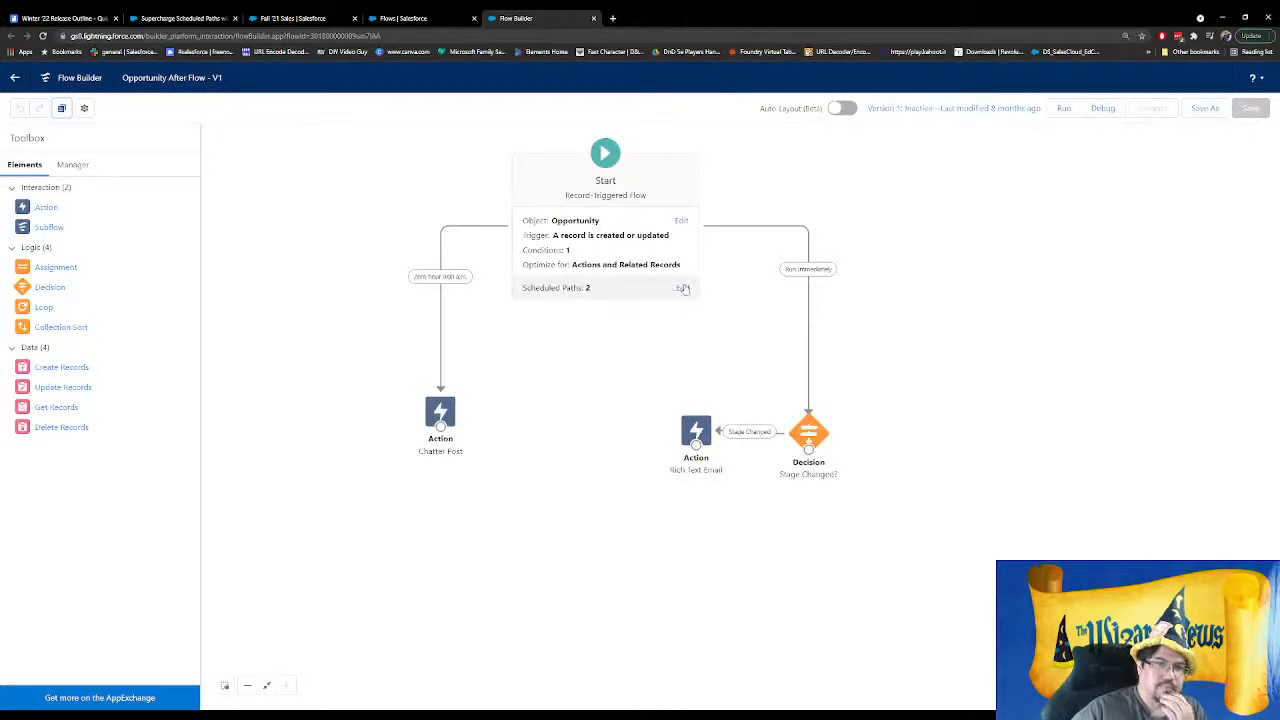
Check the scheduled paths configured in Opportunity After Flow version 1, and close that flow version
click(682, 288)
click(936, 527)
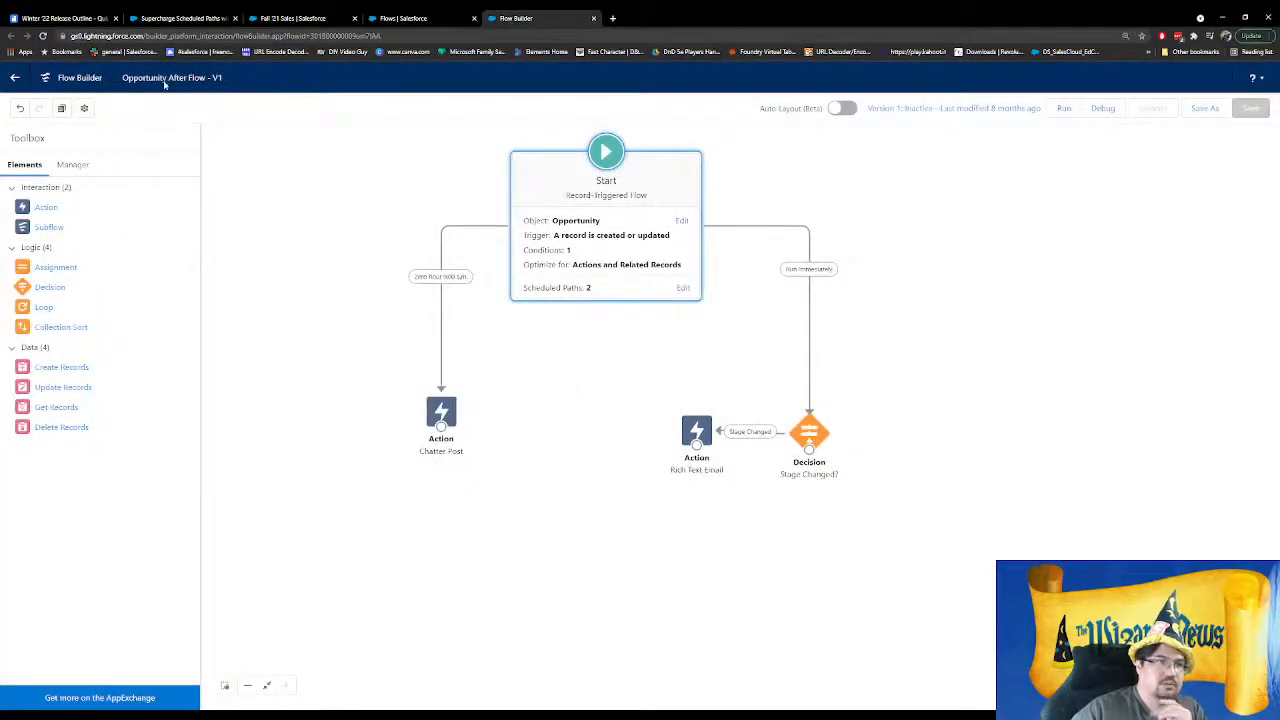
click(594, 18)
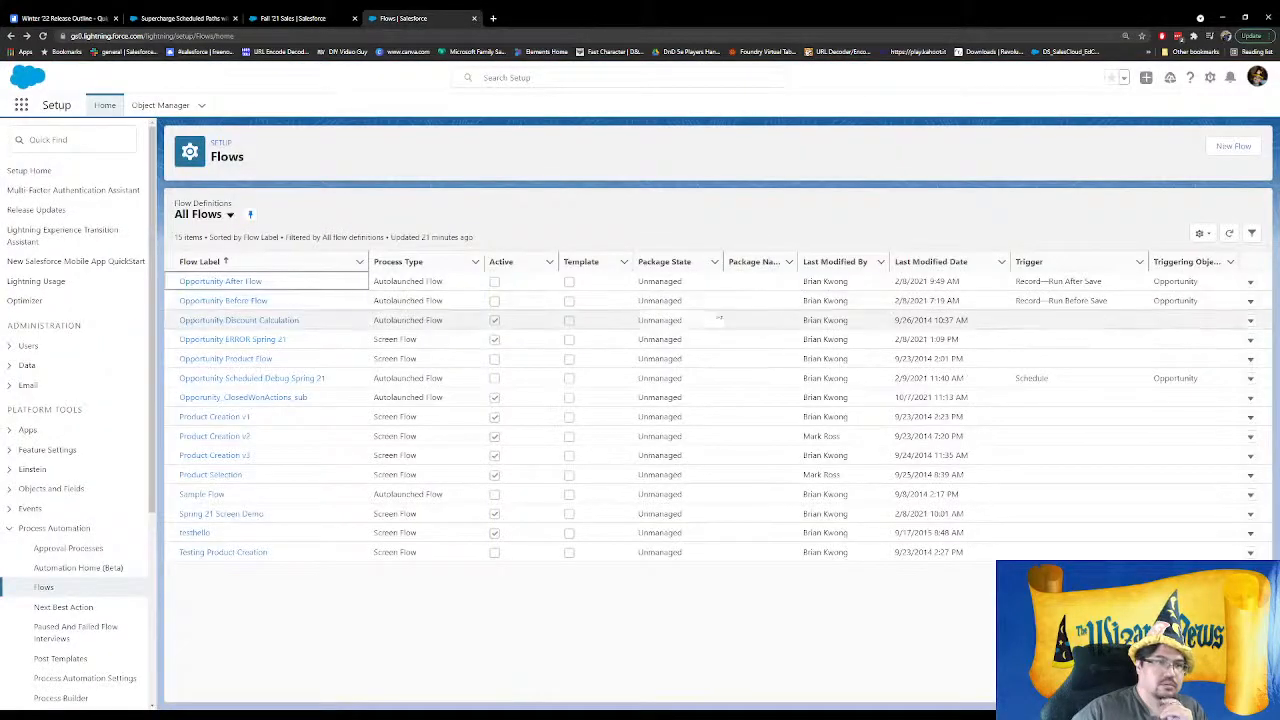
View the details and versions of Opportunity After Flow, and open its active version 2 in Flow Builder
click(1250, 281)
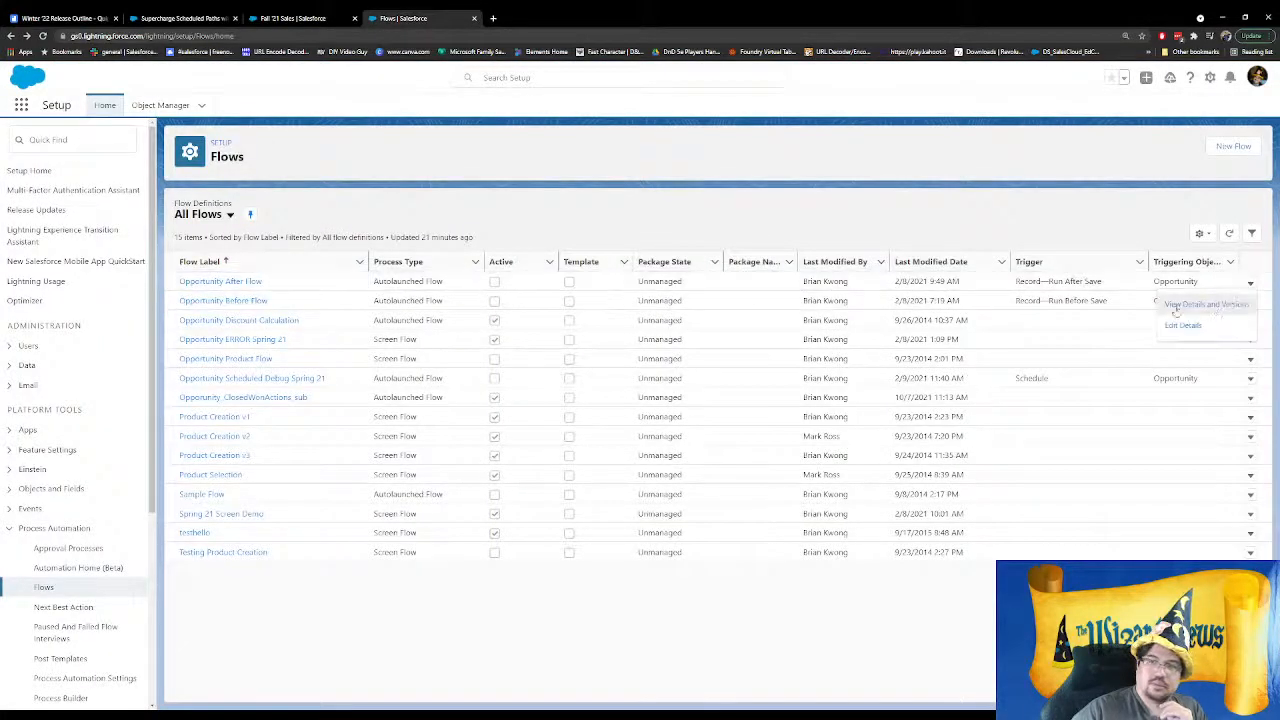
click(1215, 306)
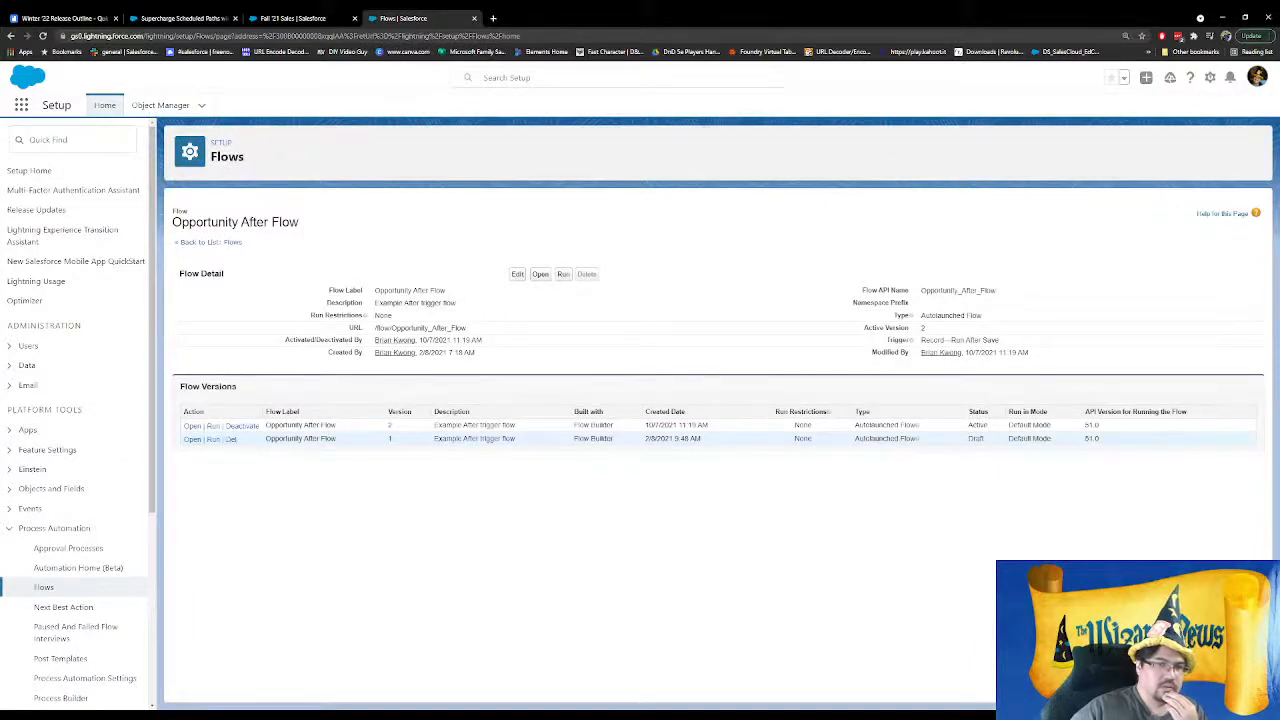
drag(645, 425, 694, 425)
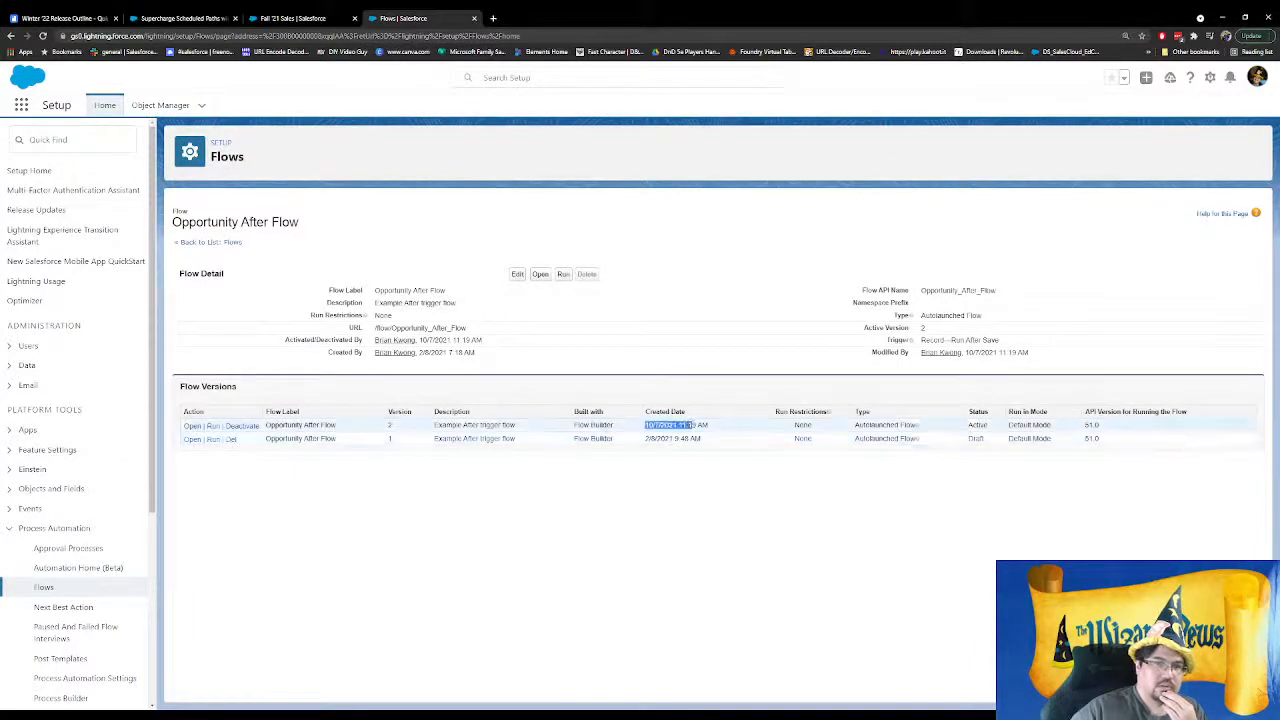
click(191, 426)
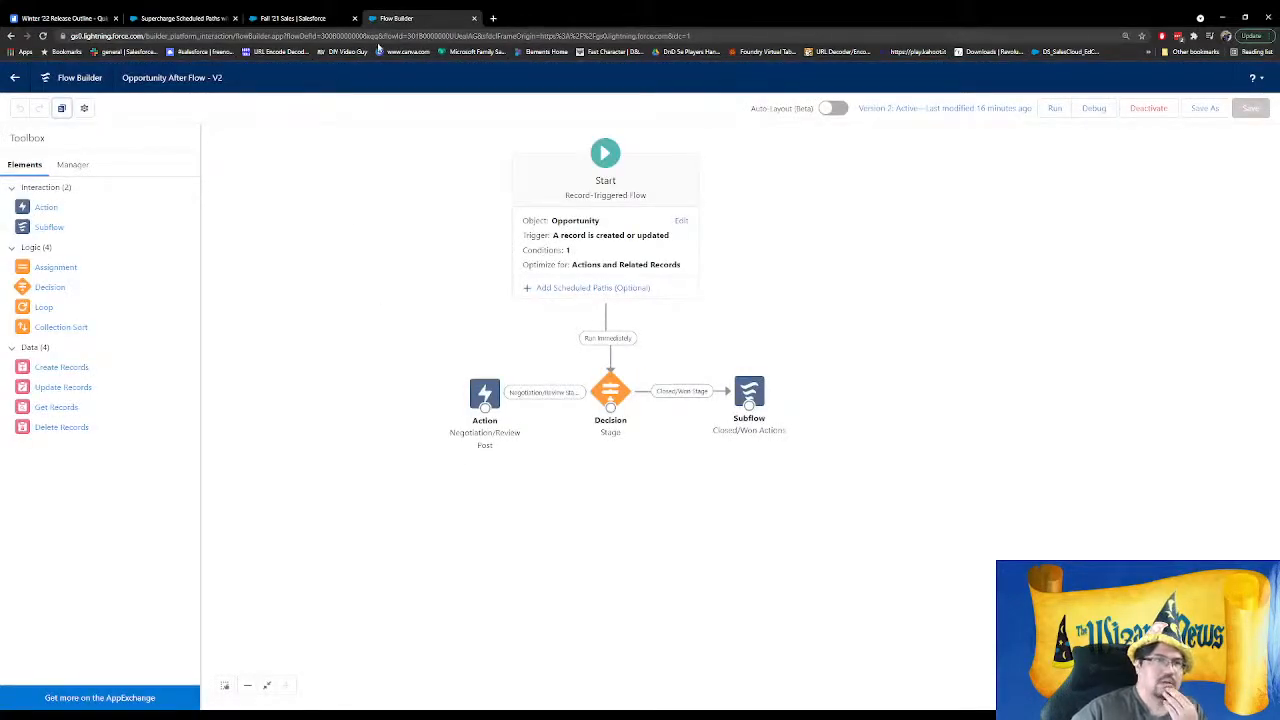
Open the Setup Flows list in a separate browser tab ahead of Flow Builder, and return to the Opportunity After Flow canvas
click(292, 19)
click(370, 22)
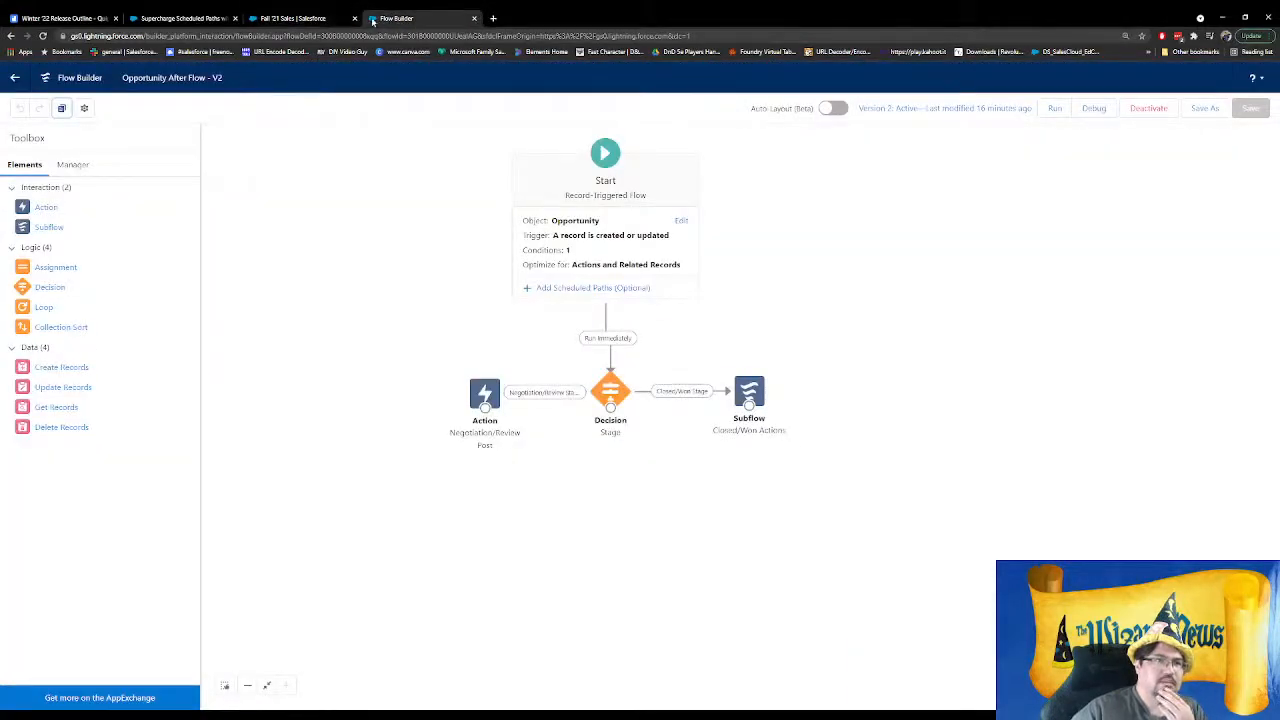
click(411, 94)
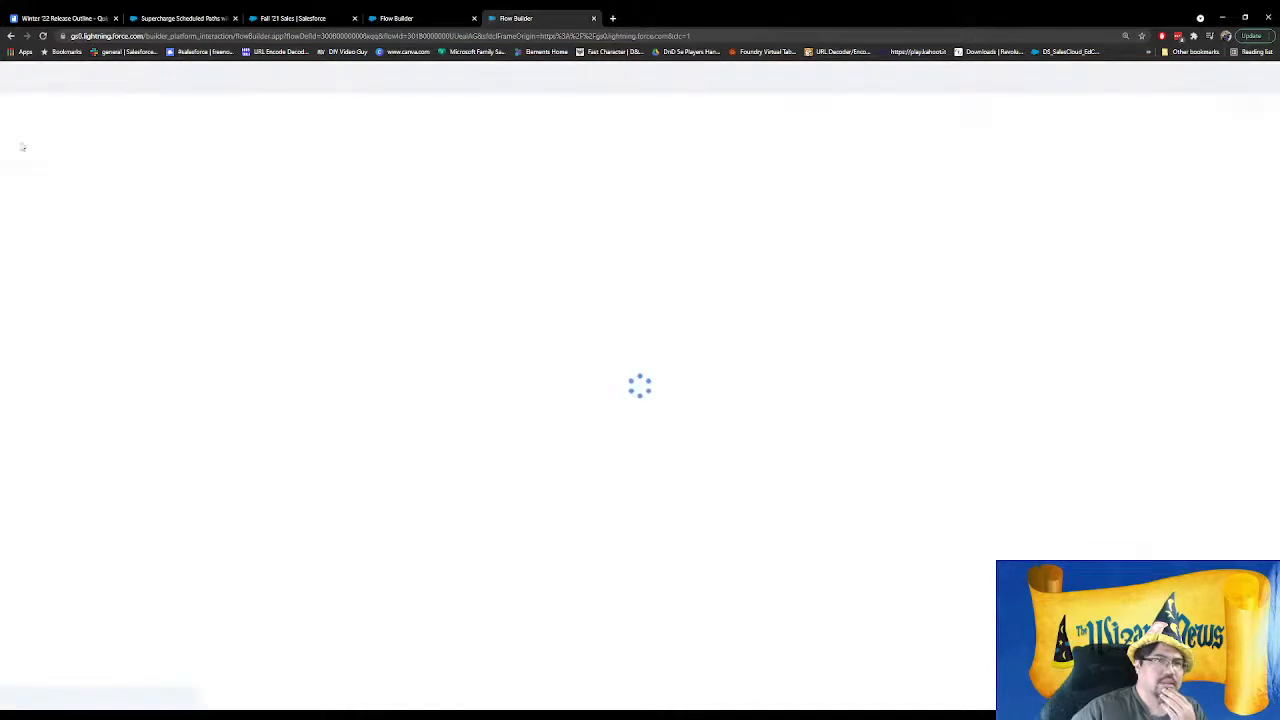
click(18, 80)
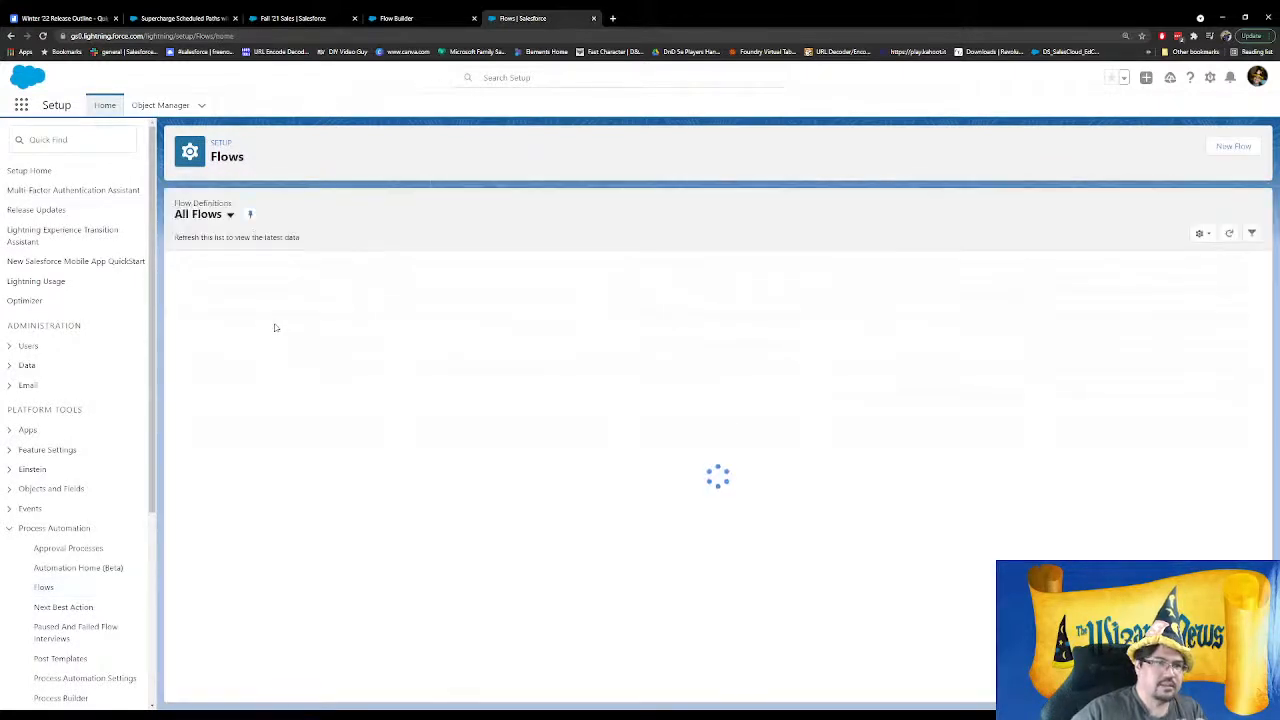
click(228, 282)
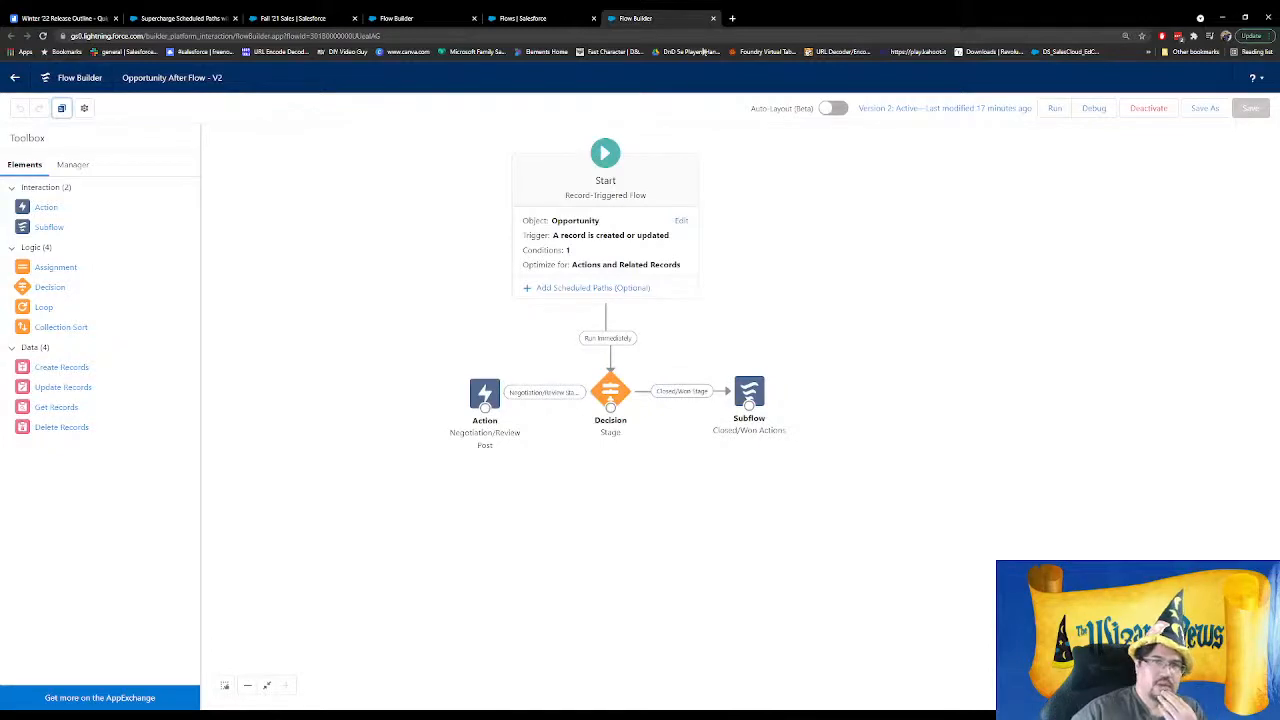
click(712, 19)
drag(522, 18, 402, 18)
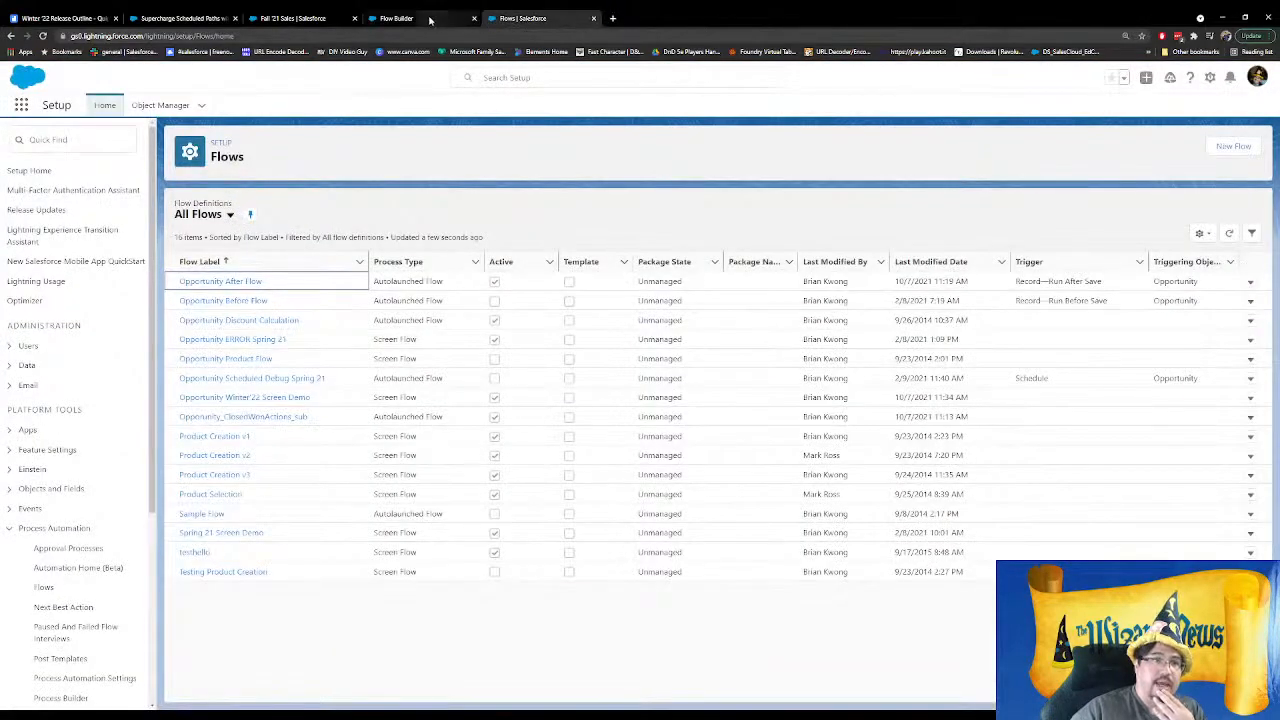
click(516, 18)
Start a scheduled path on the Opportunity flow with Opportunity: Last Modified Date as time source and Minutes After as offset option
click(563, 289)
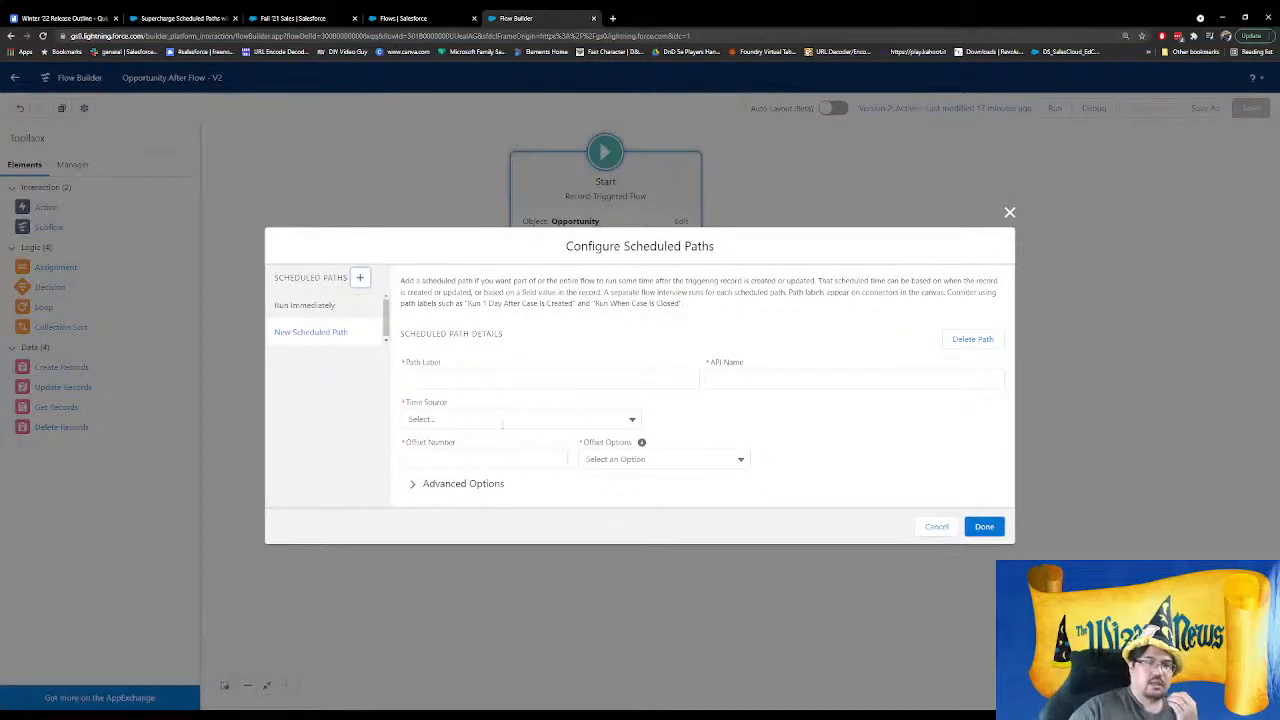
click(500, 419)
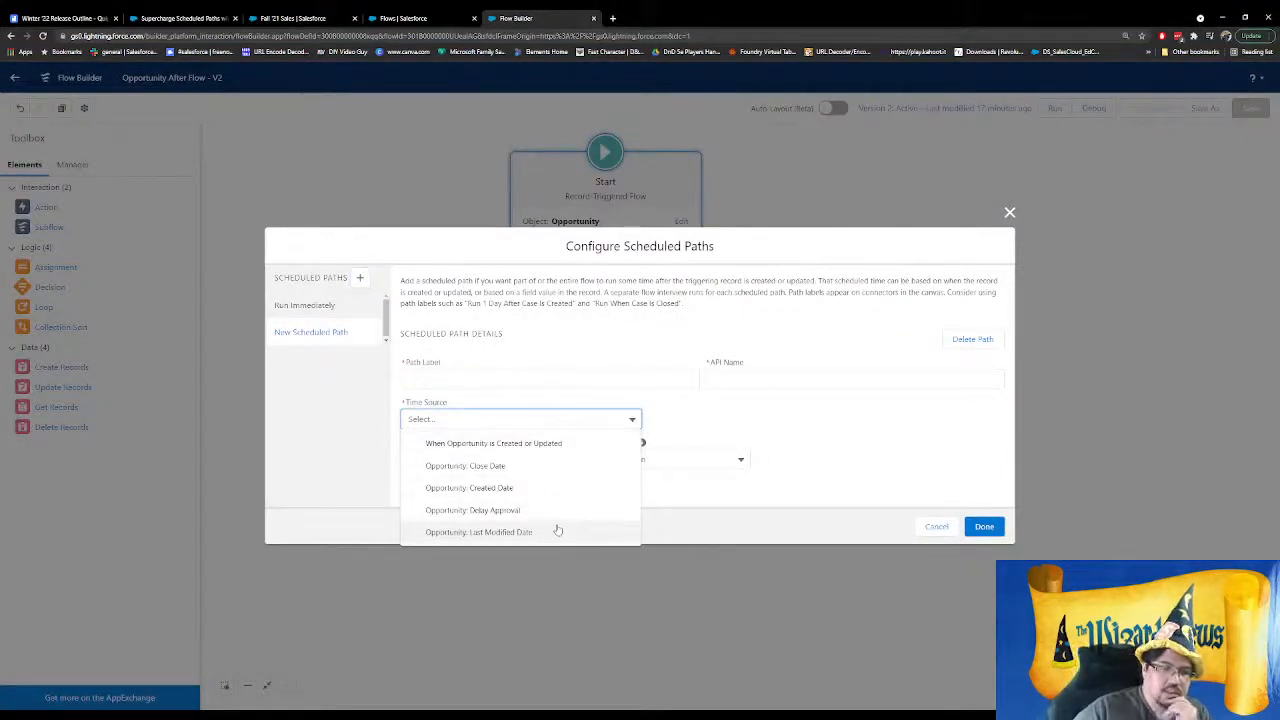
click(551, 444)
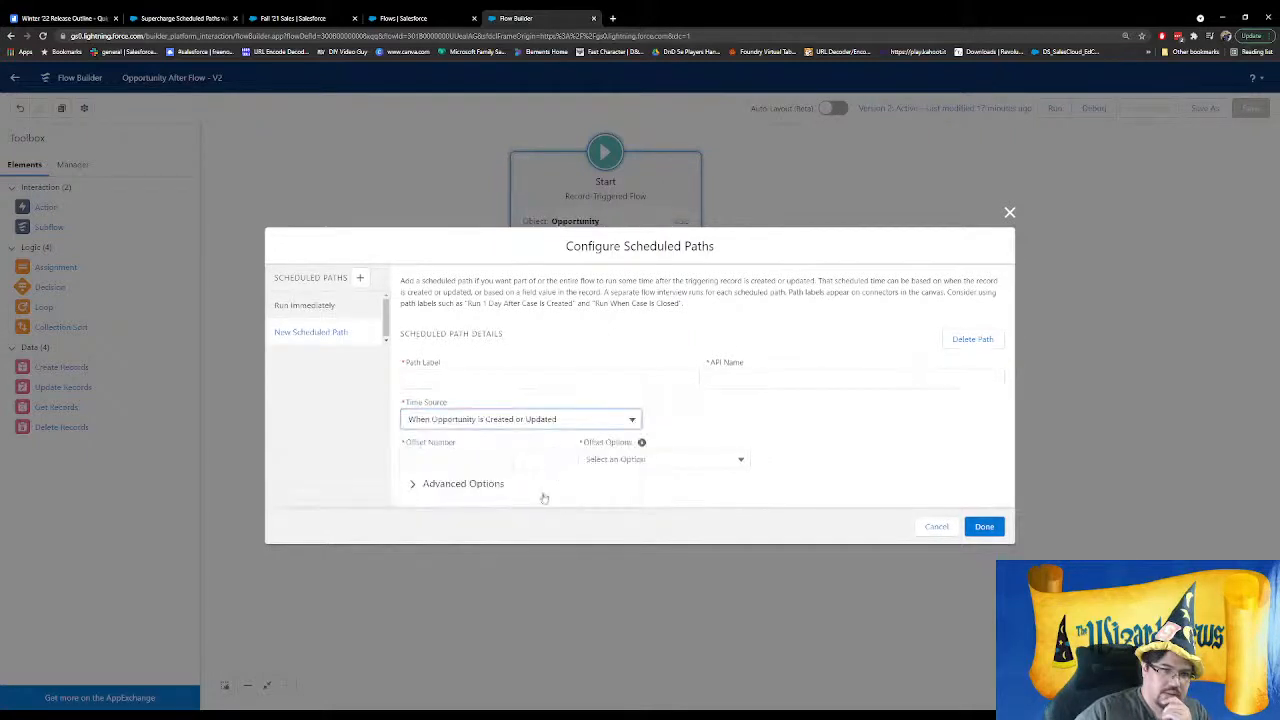
click(632, 461)
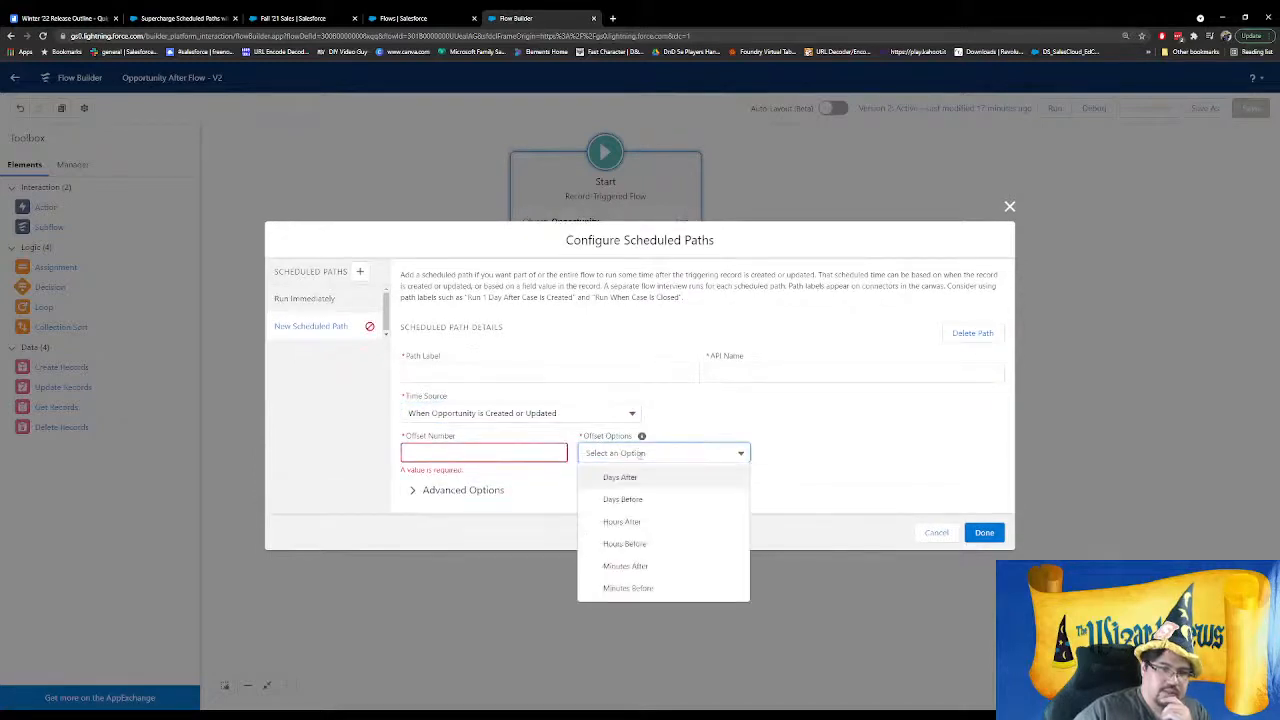
click(646, 567)
click(503, 452)
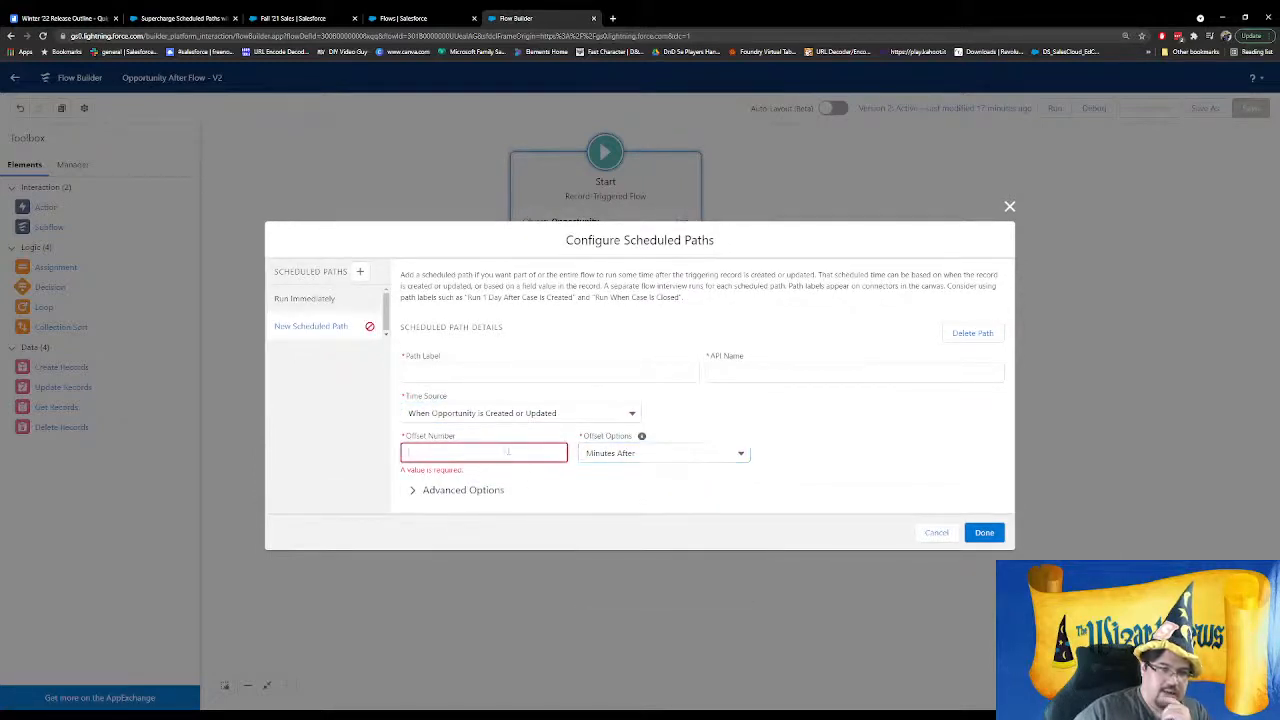
click(551, 414)
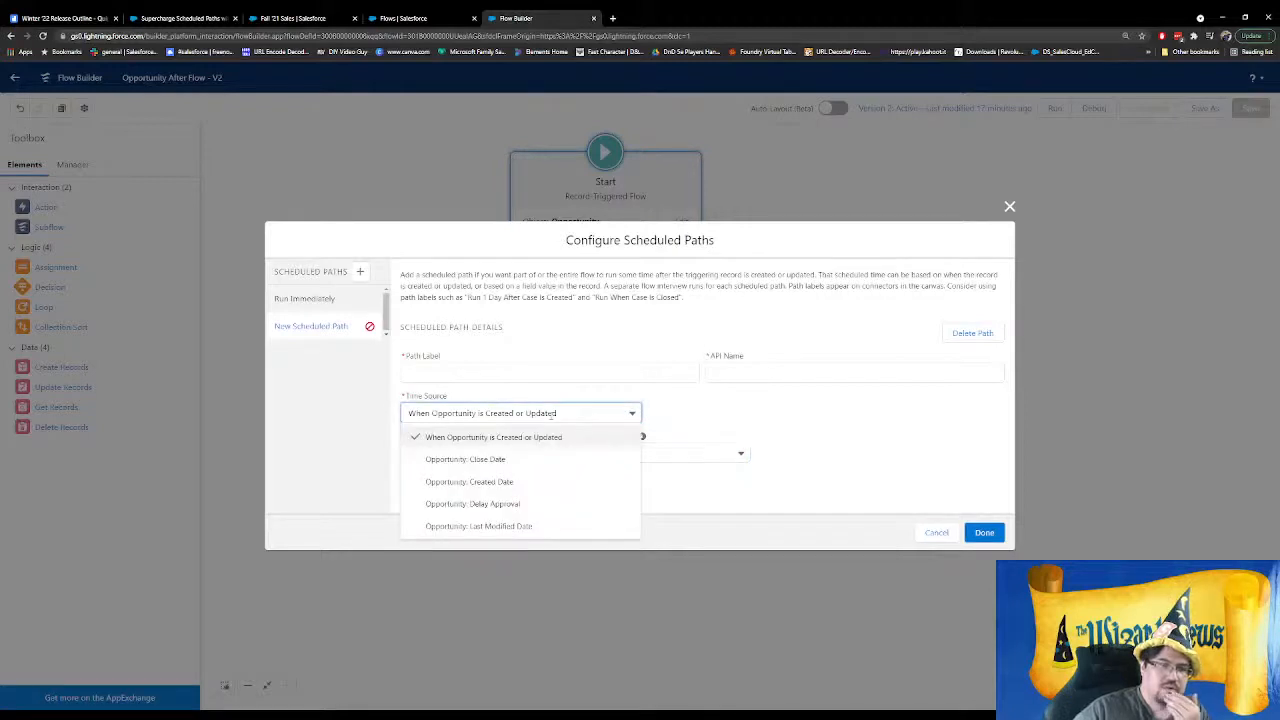
click(546, 527)
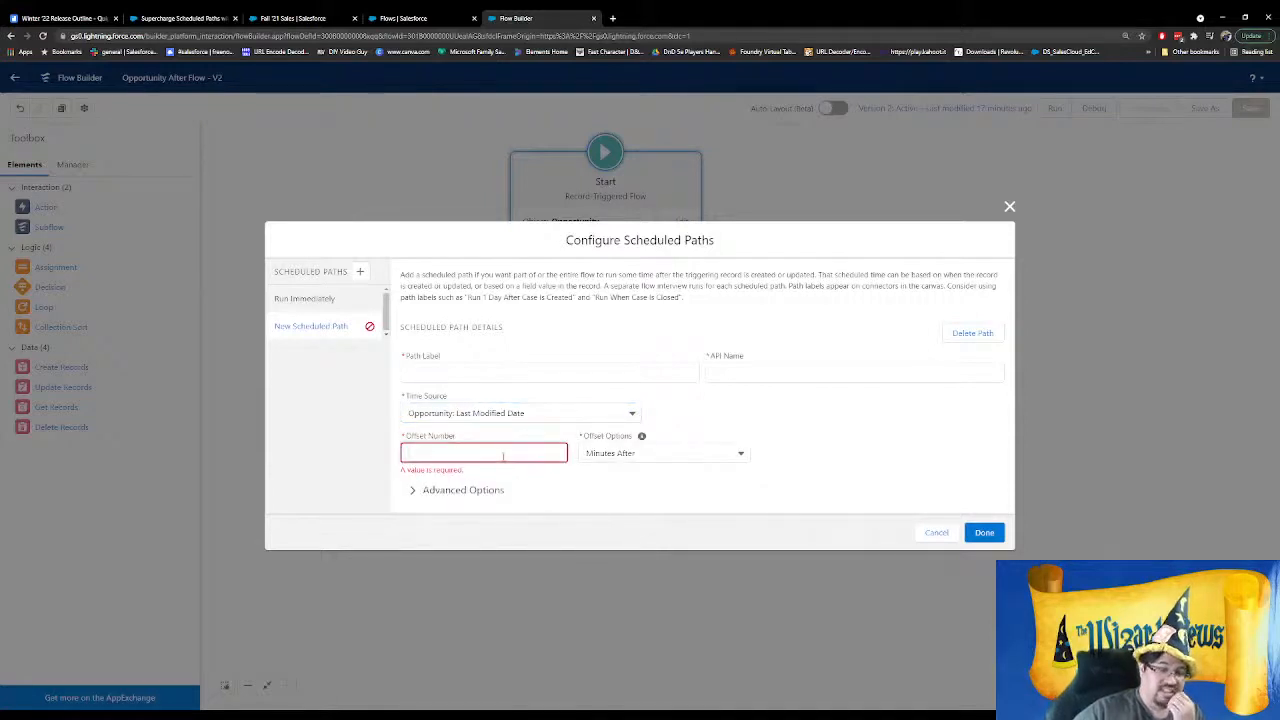
Set the scheduled path's offset number to 5 and its advanced batch size to 5, and try to confirm the path
click(455, 490)
click(455, 503)
mouse_move(451, 485)
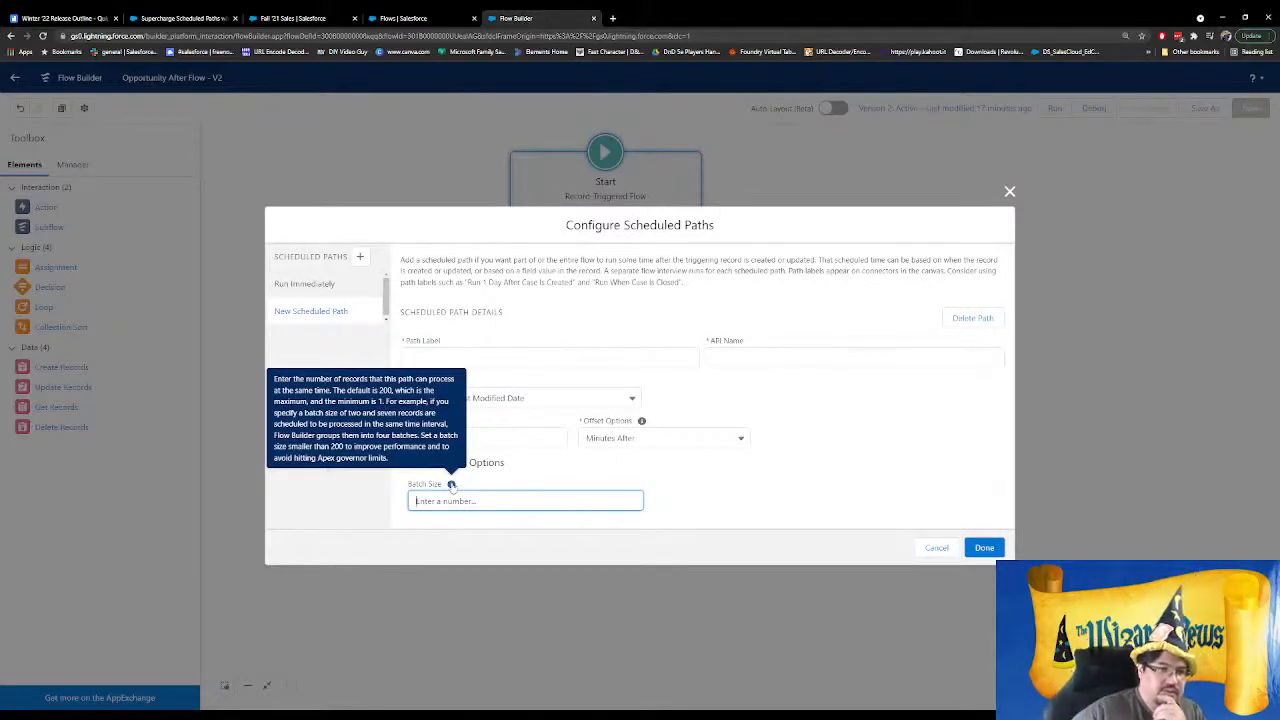
text(5)
click(841, 540)
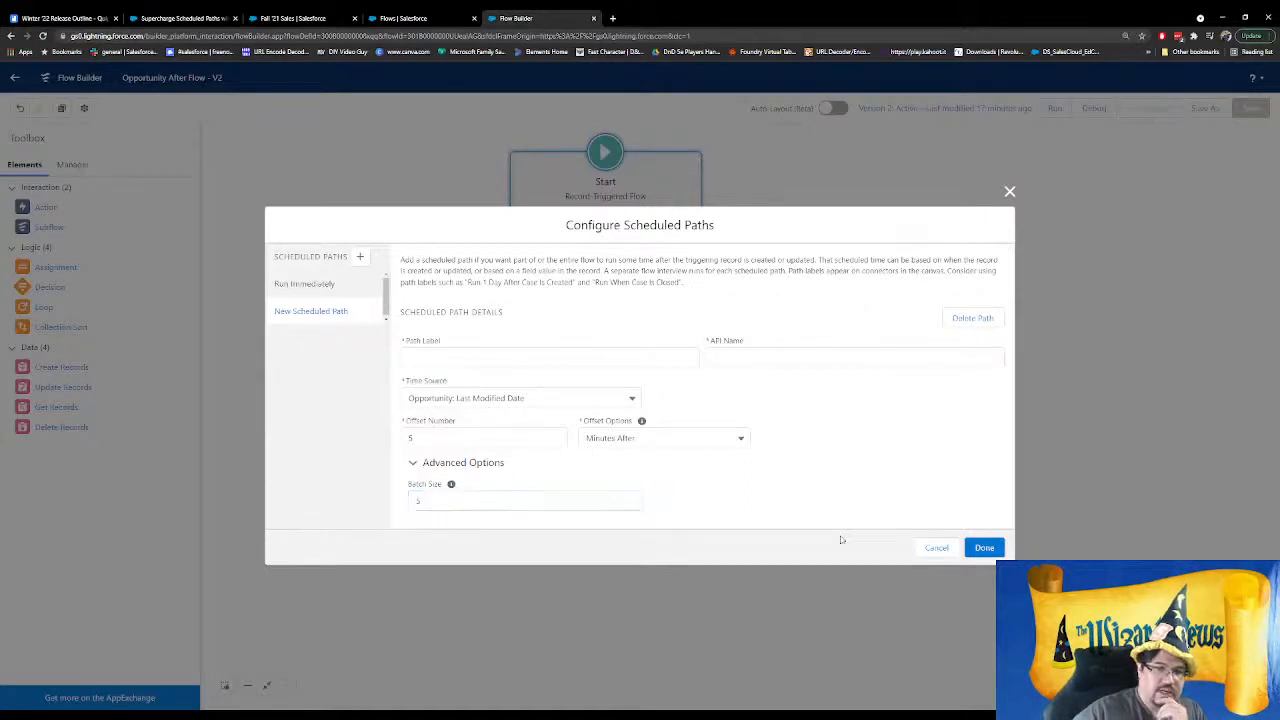
click(985, 548)
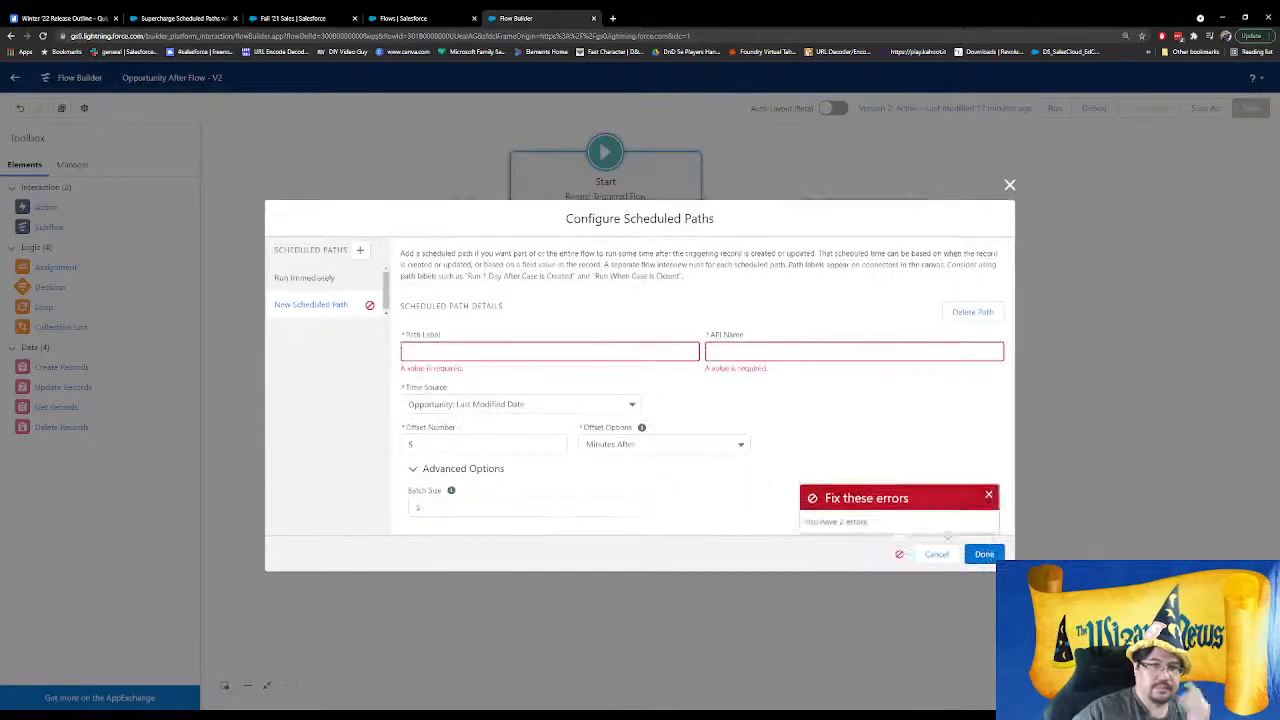
Label the scheduled path "5 minutes after Last Modified" with its matching API name and confirm the scheduled path configuration
click(557, 352)
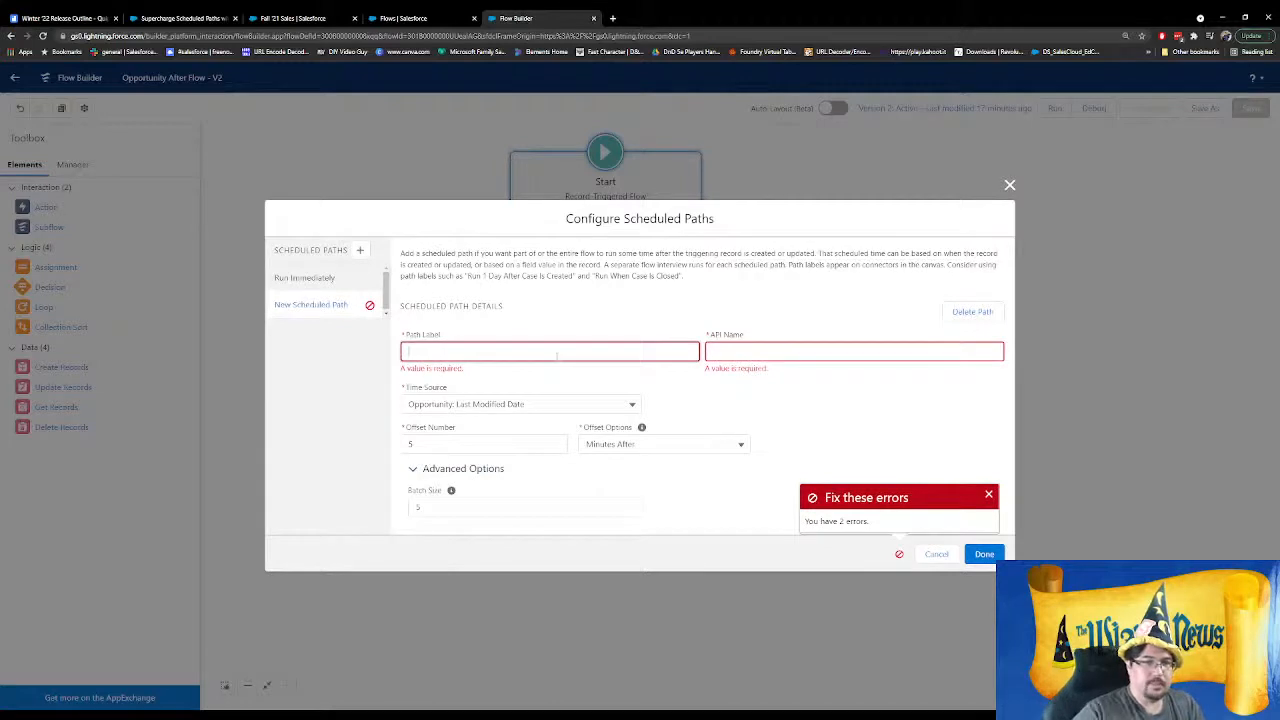
text(S m)
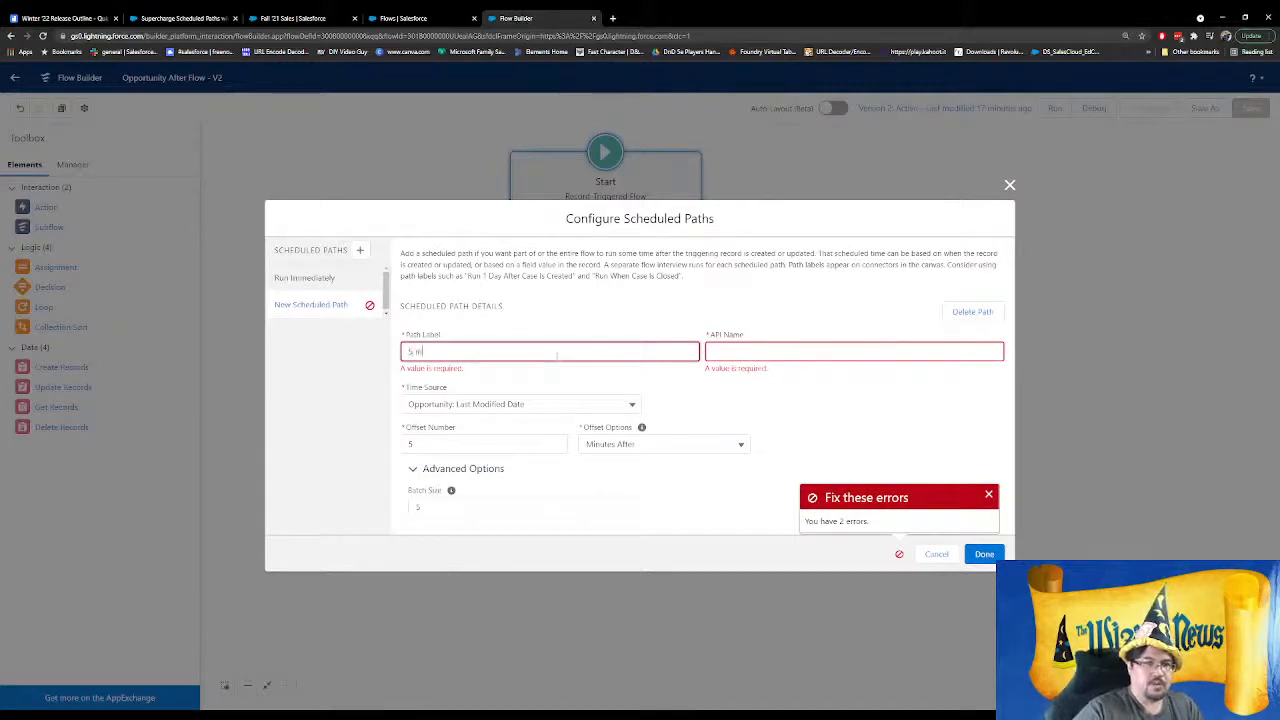
text(inutes after Last Mo)
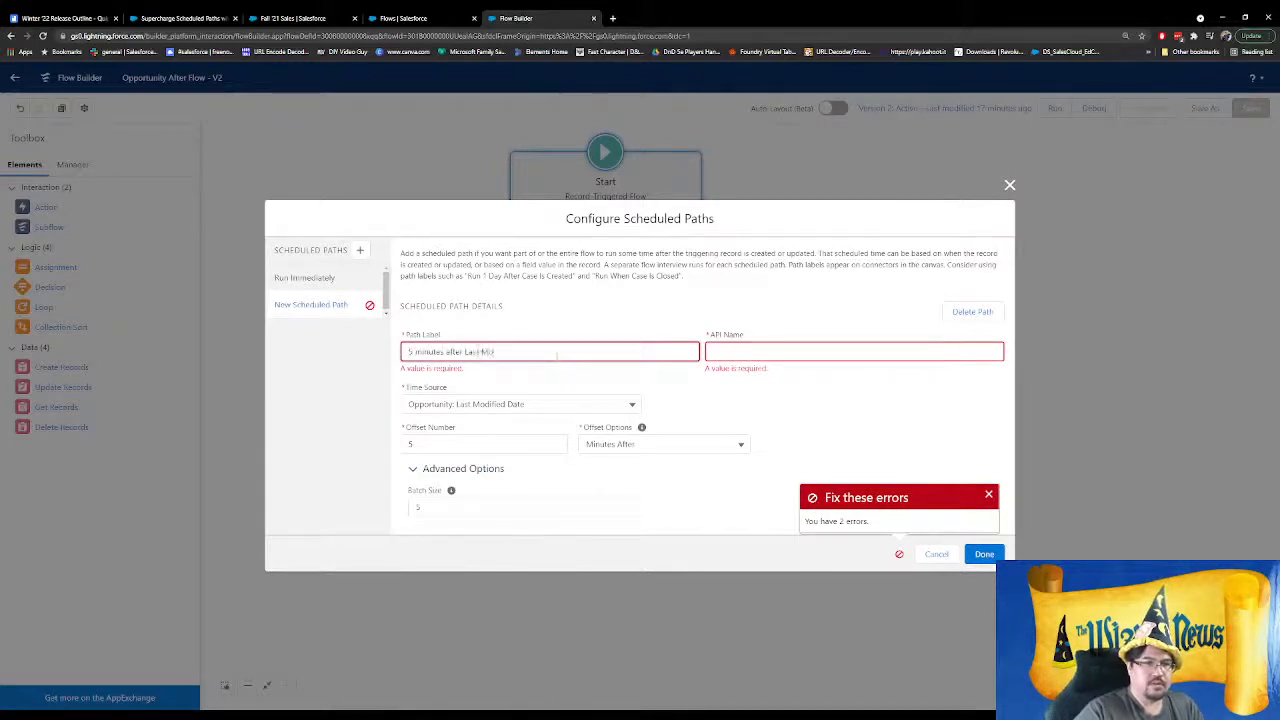
text(dified)
key(Tab)
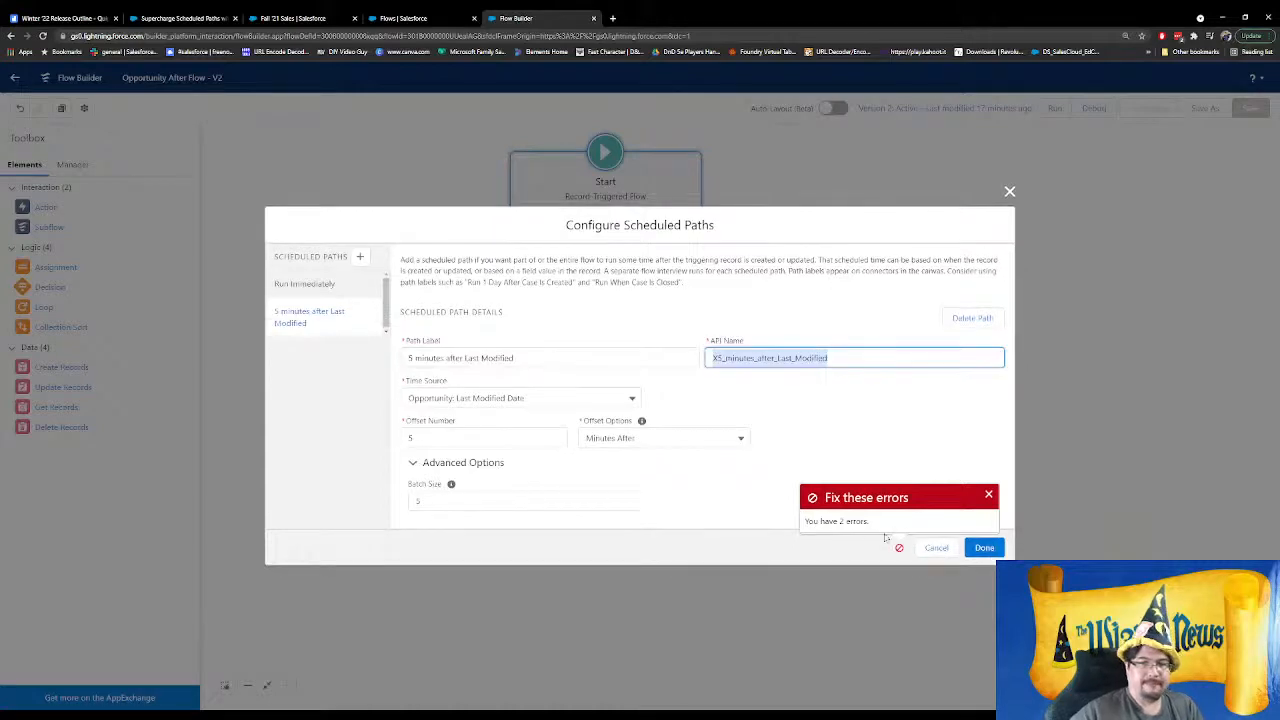
click(984, 547)
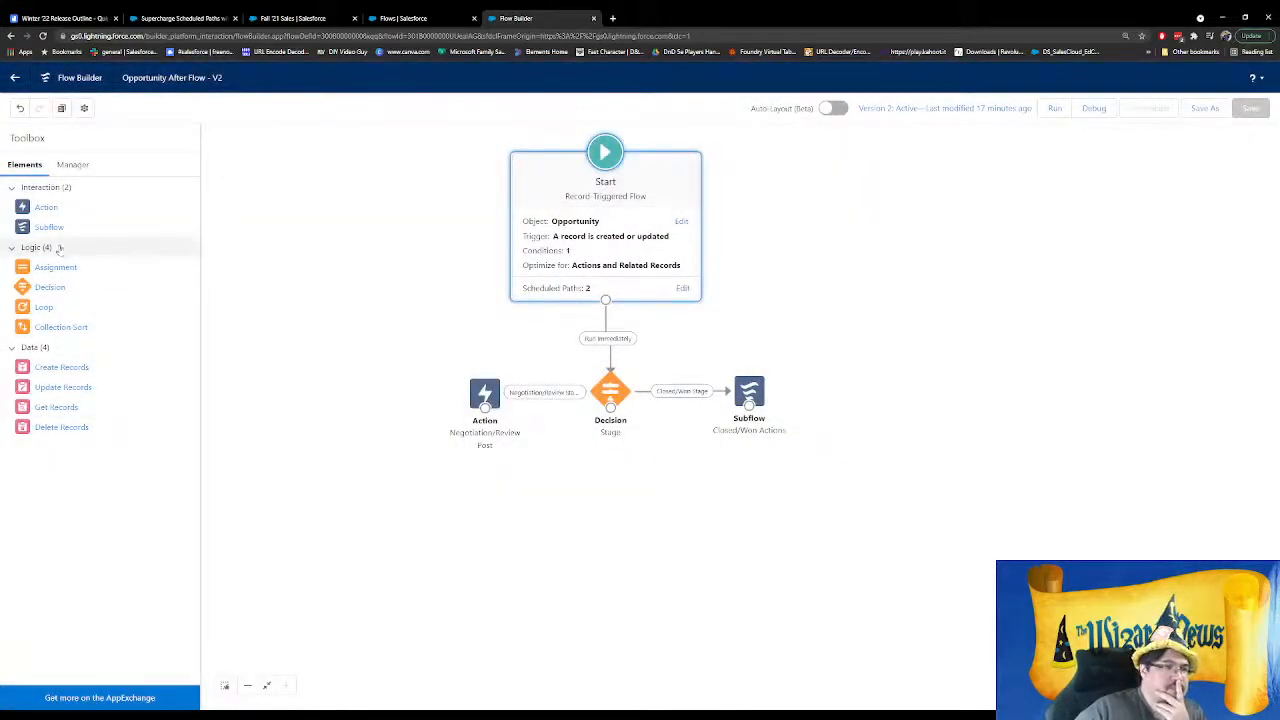
Add a new action element to an empty part of the flow canvas and choose Post to Chatter for it
drag(928, 346, 928, 346)
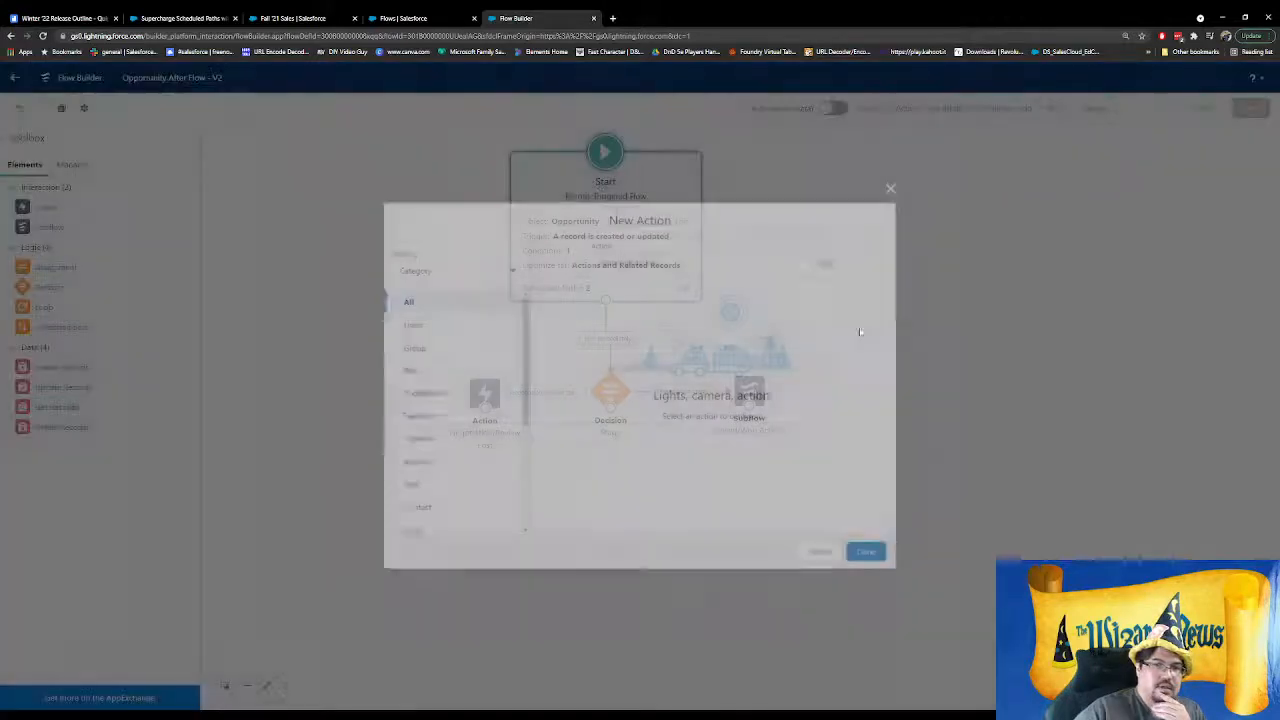
click(652, 260)
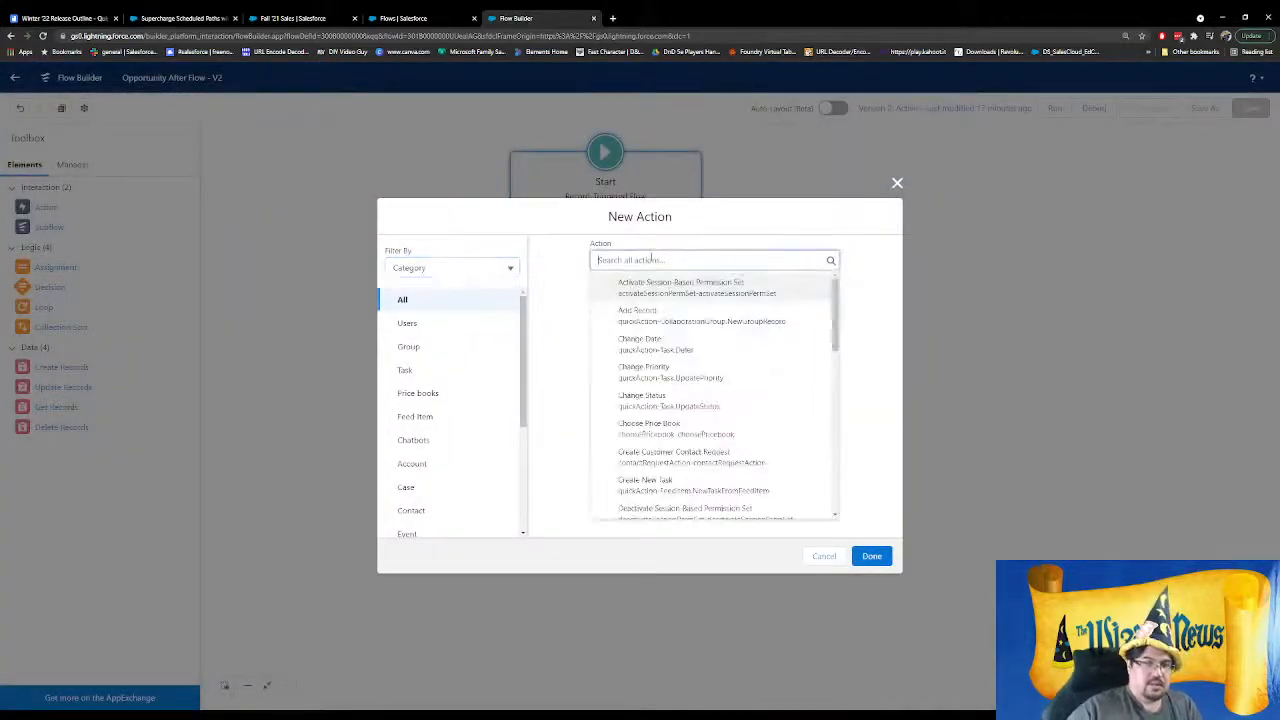
text(chatt)
click(652, 285)
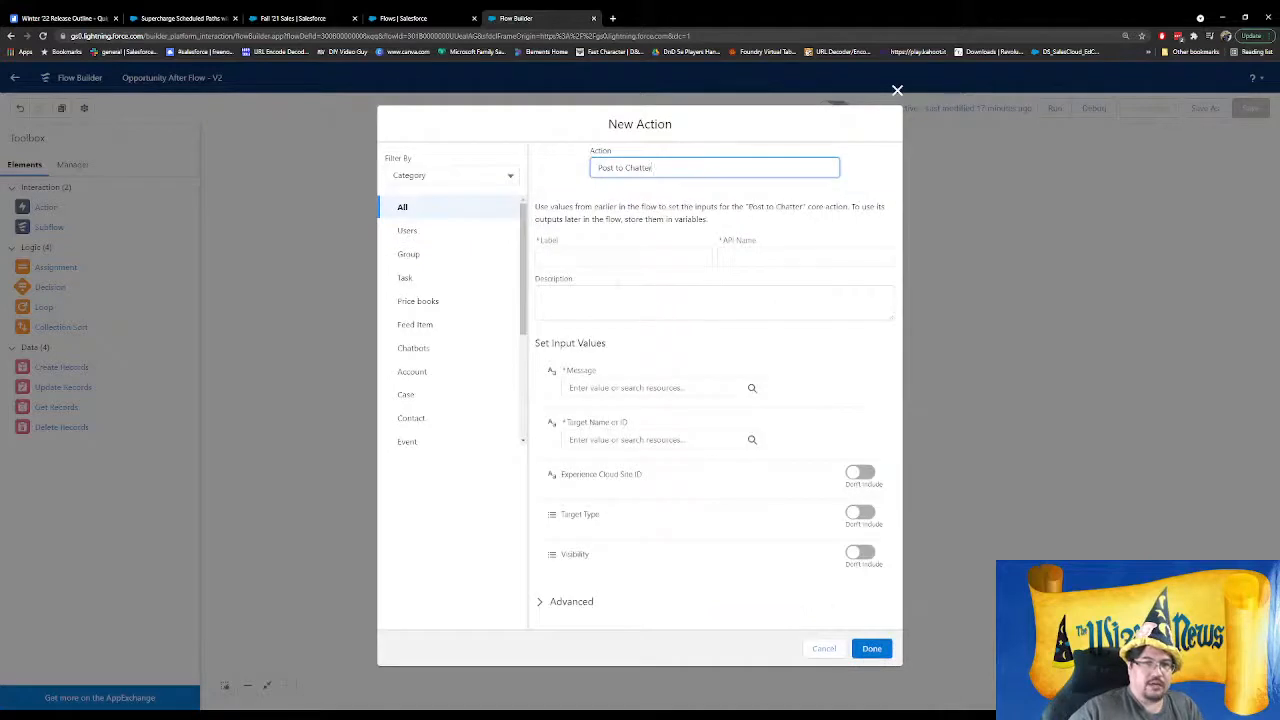
Label the Post to Chatter action "5 minutes after Last Modified" and let the API name fill in from it
click(587, 259)
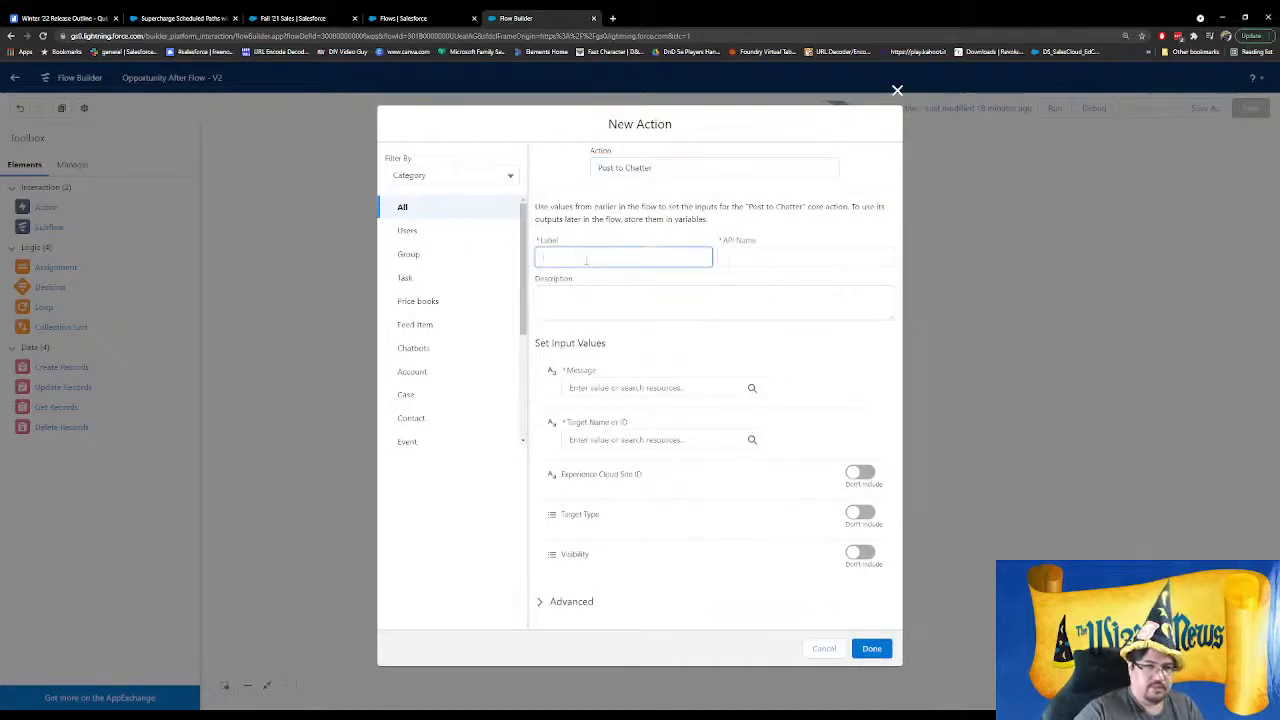
text(5 mi)
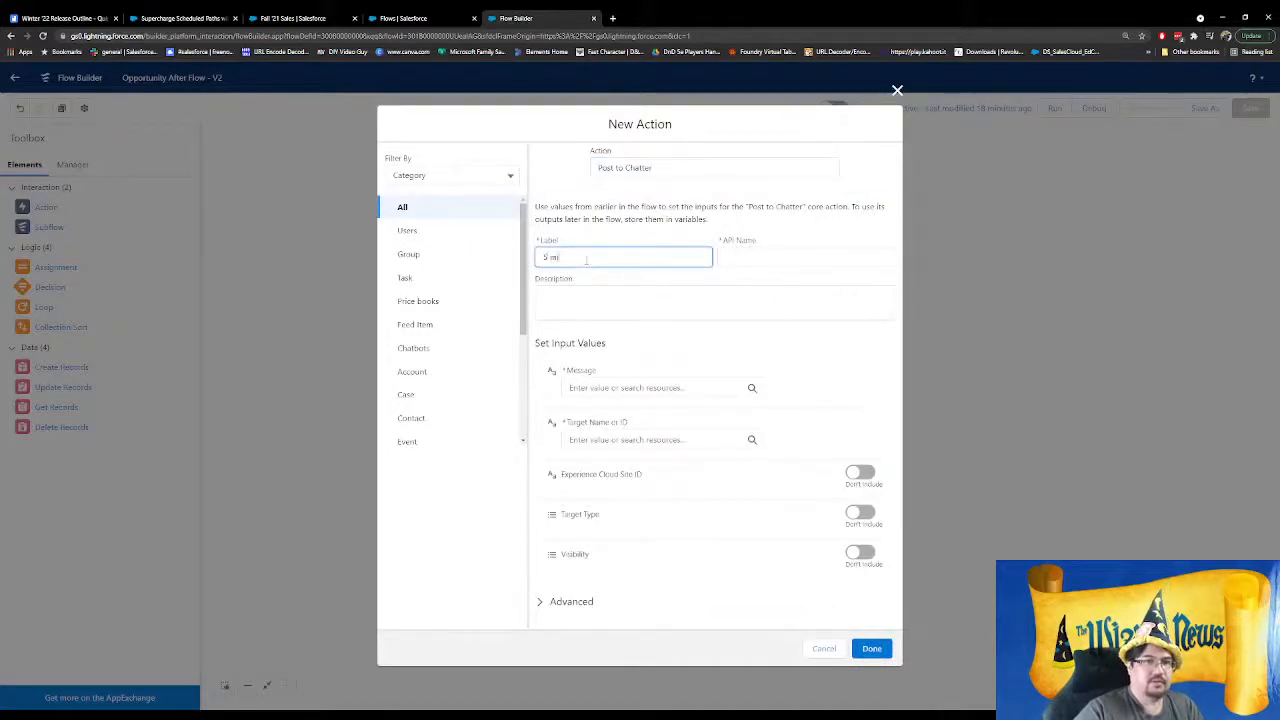
text(nutes afte)
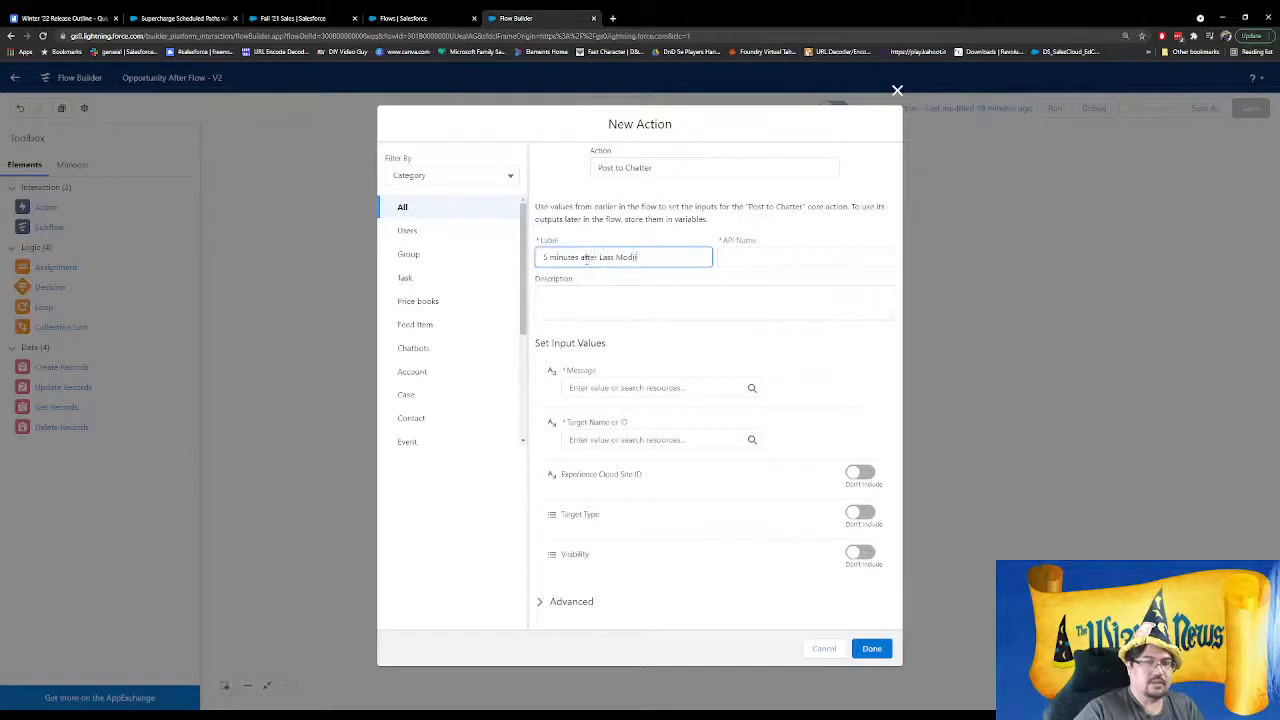
text(r Last Modified)
key(Tab)
Enter "It's been 5 minutes! How are you doing?" as the message of the Chatter post
click(647, 399)
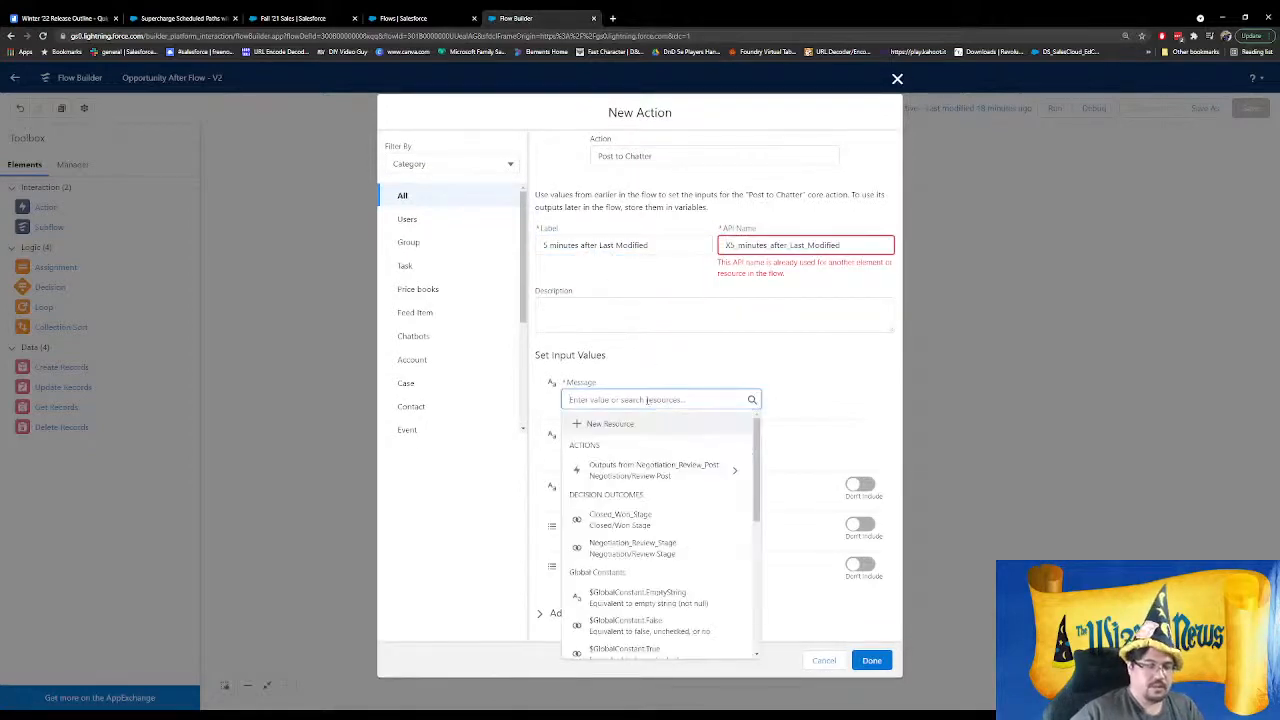
text(It's been)
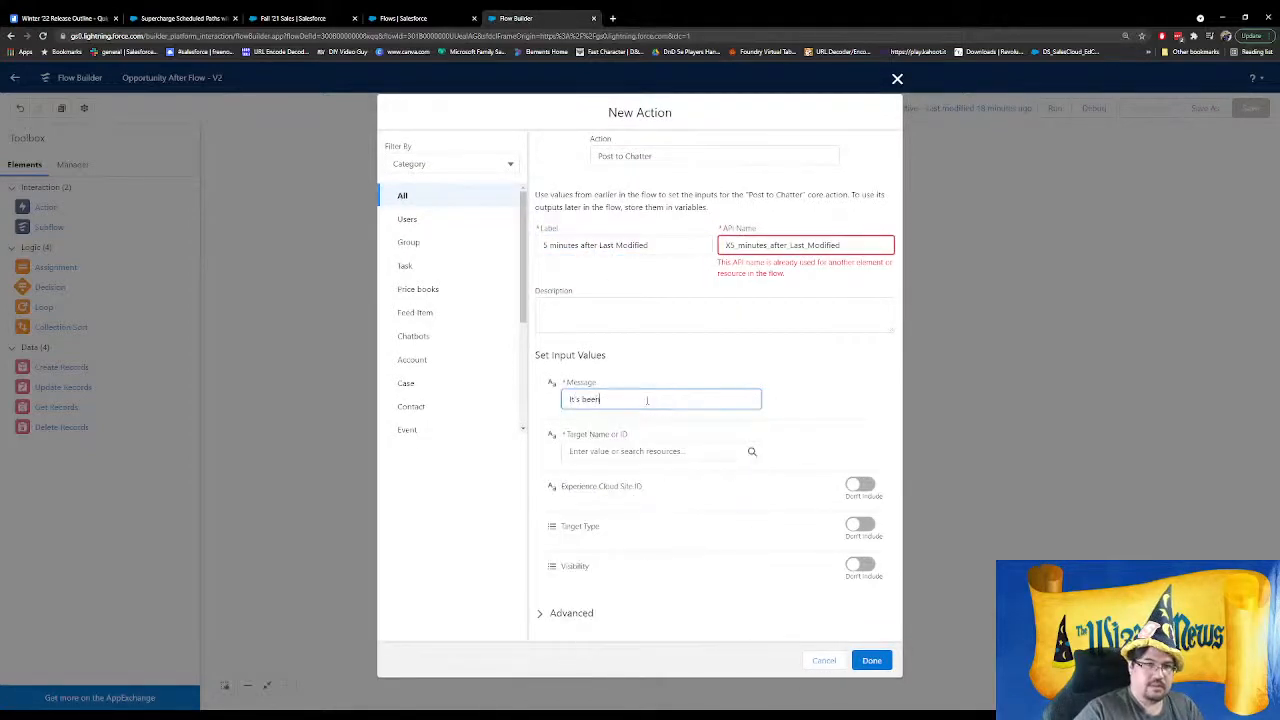
text( 5 minute)
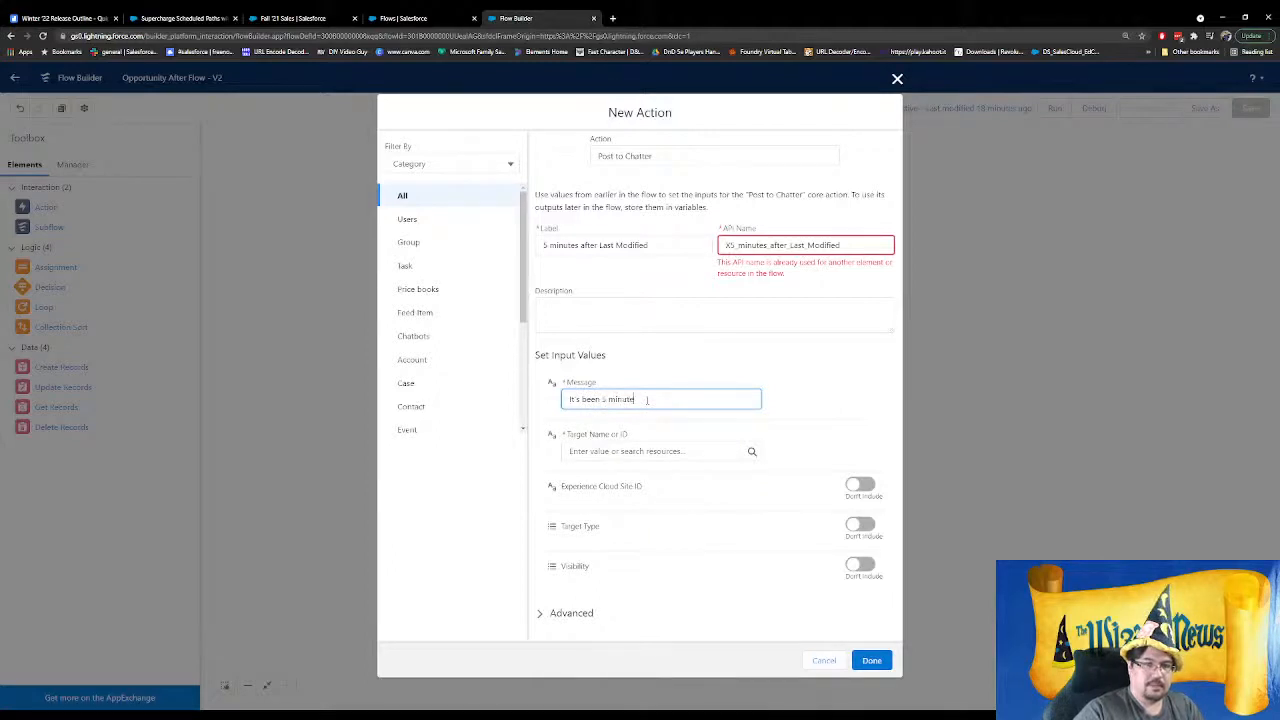
text(s! )
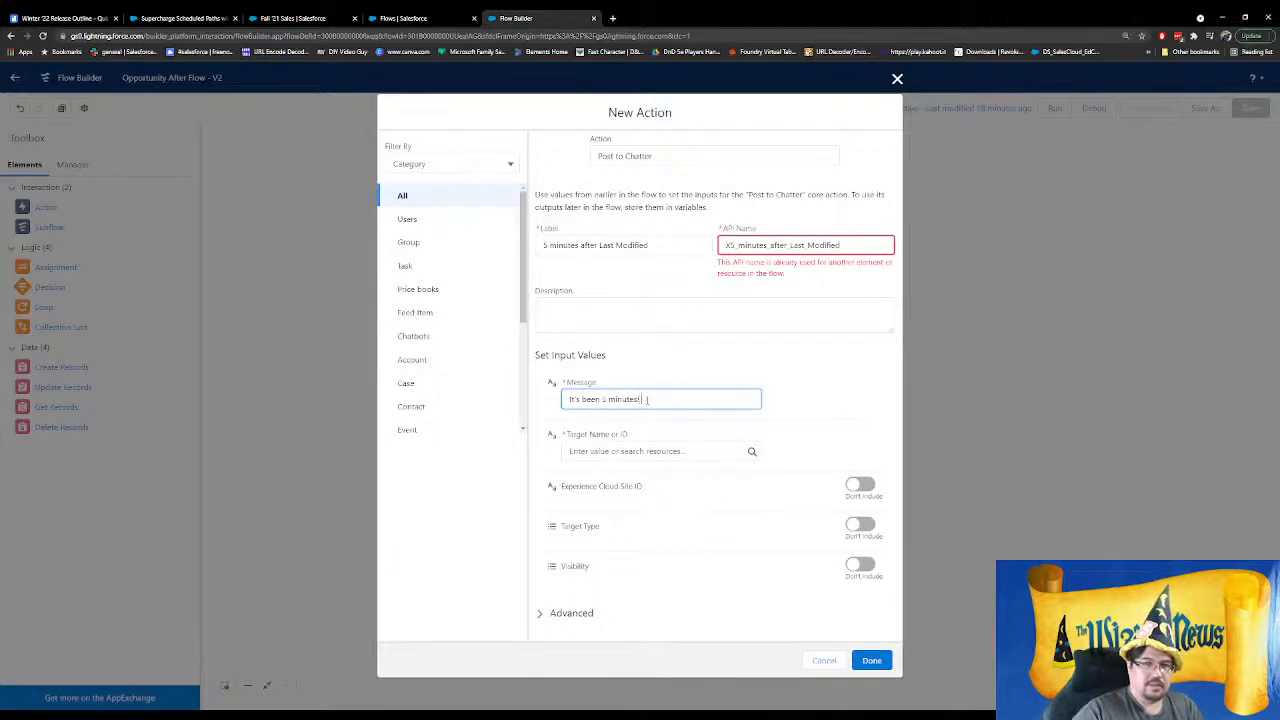
text({!)
text(ow are you doing?)
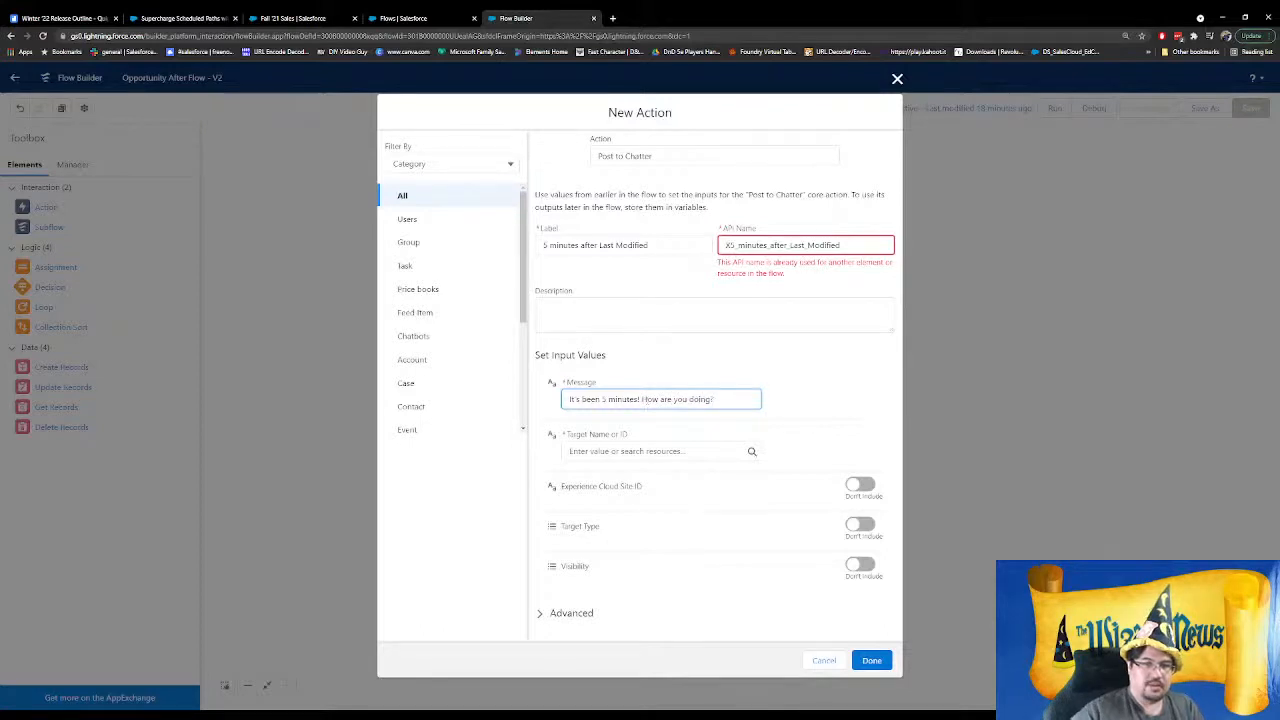
Set the Chatter post's target to the triggering opportunity's record ID, {!$Record.Id}, and try to finish the action
click(650, 451)
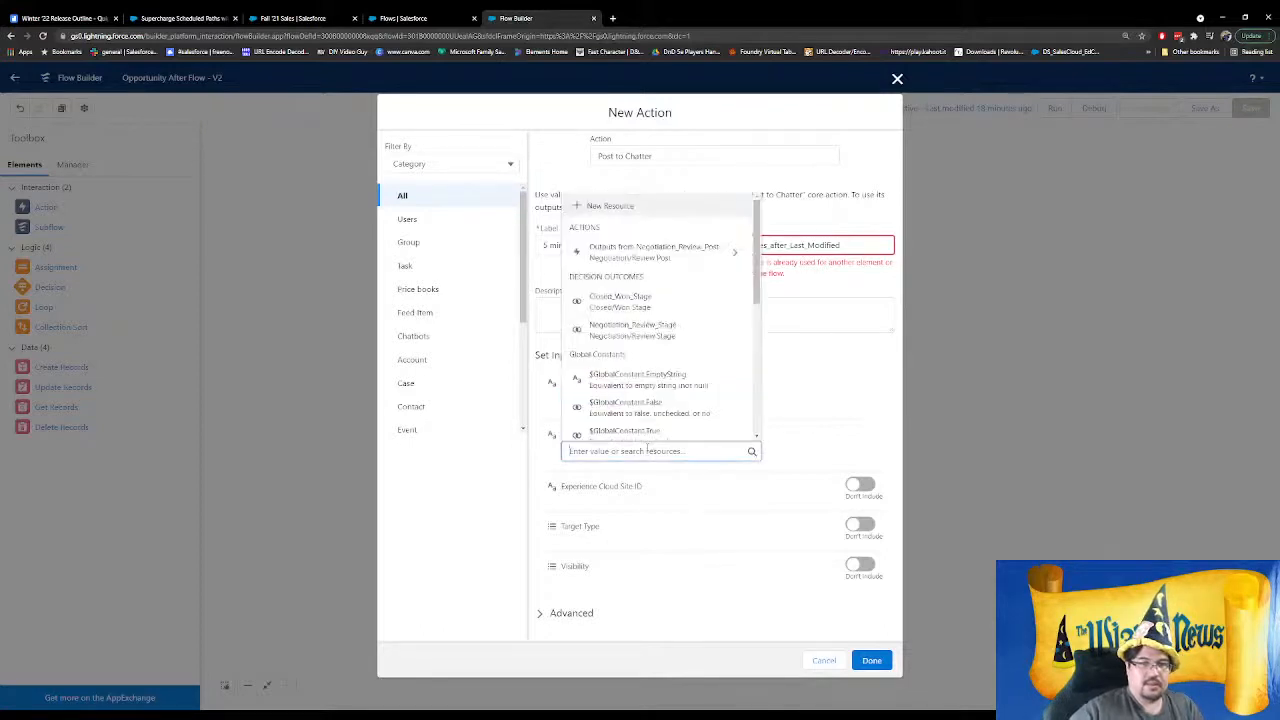
scroll(672, 396, down, 5)
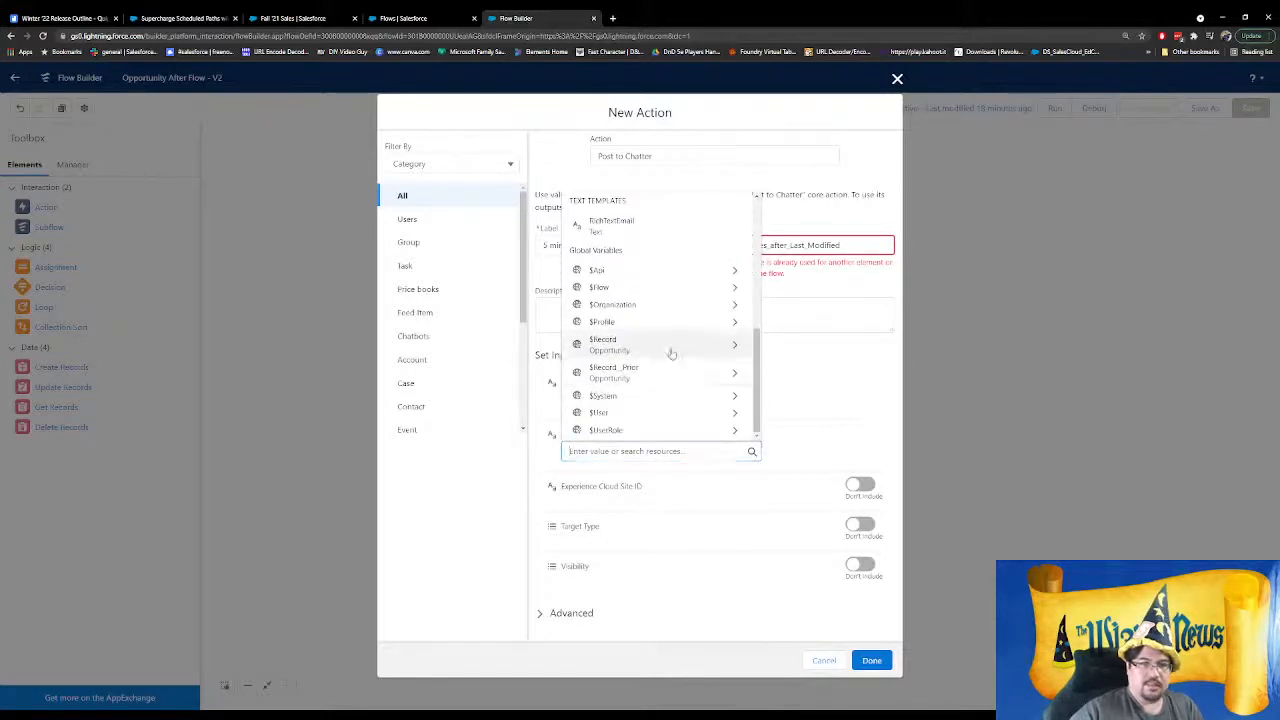
click(671, 346)
scroll(667, 377, down, 5)
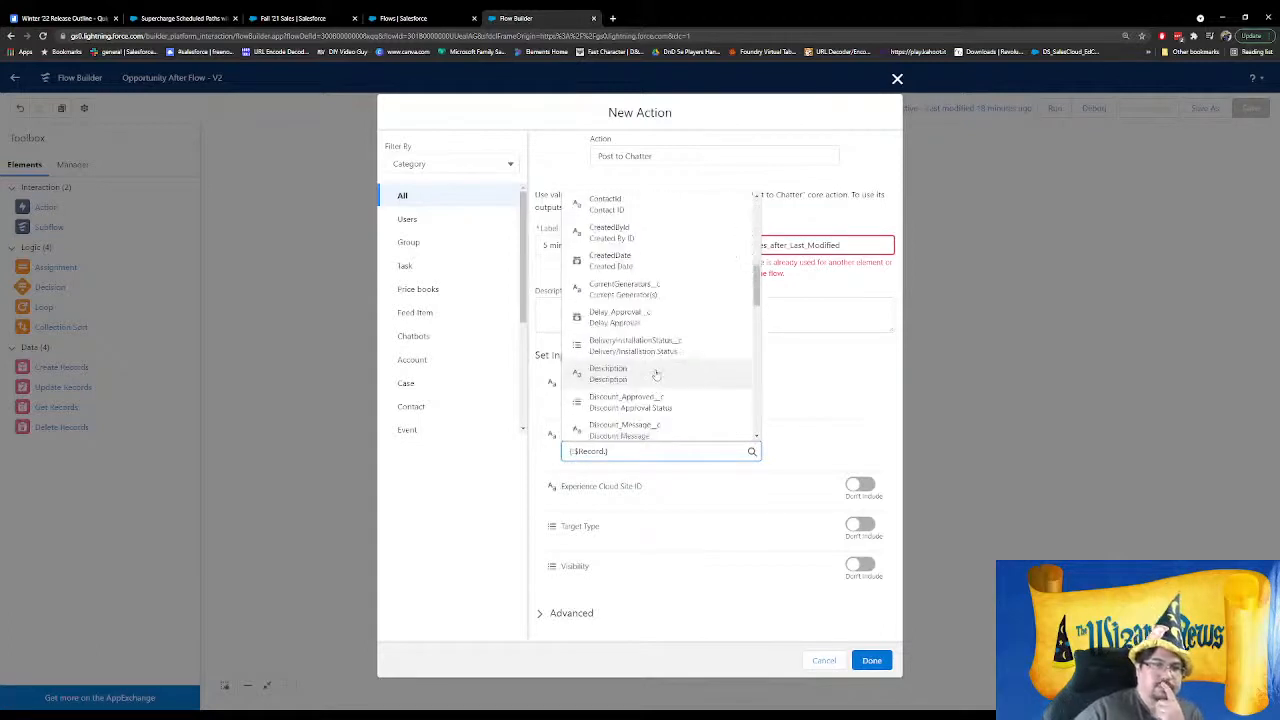
scroll(625, 342, up, 1)
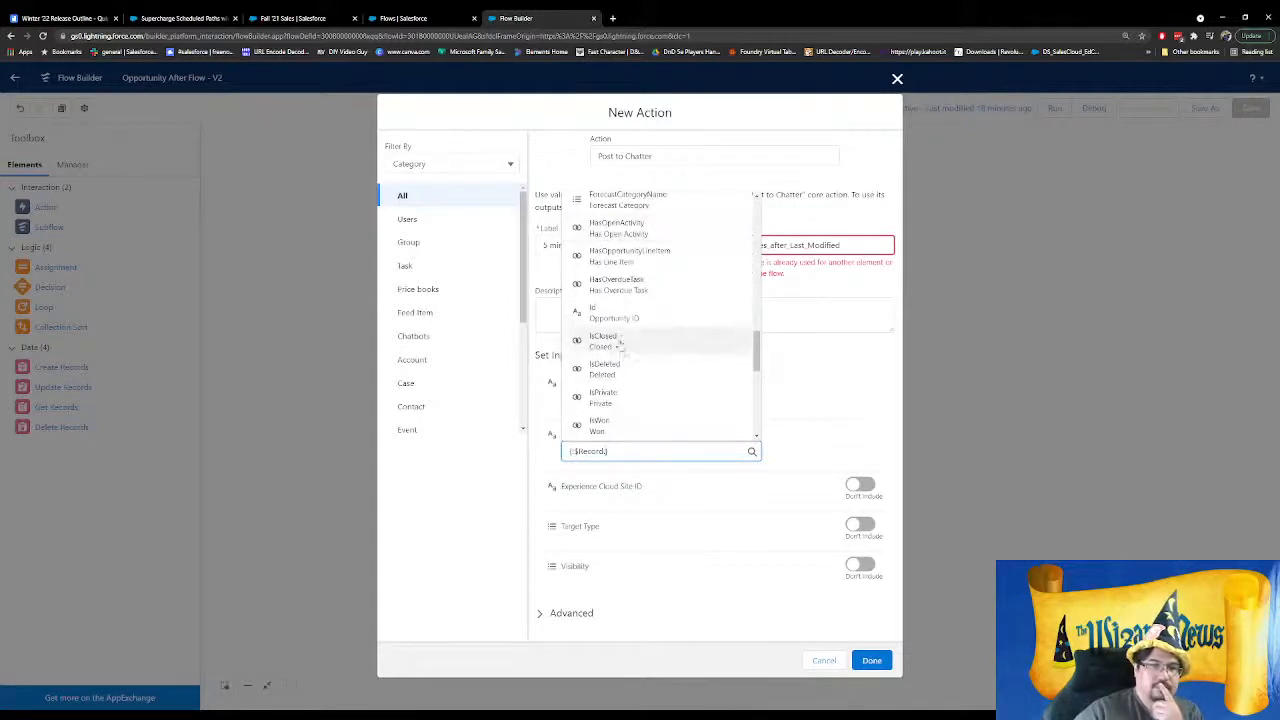
click(622, 338)
click(874, 656)
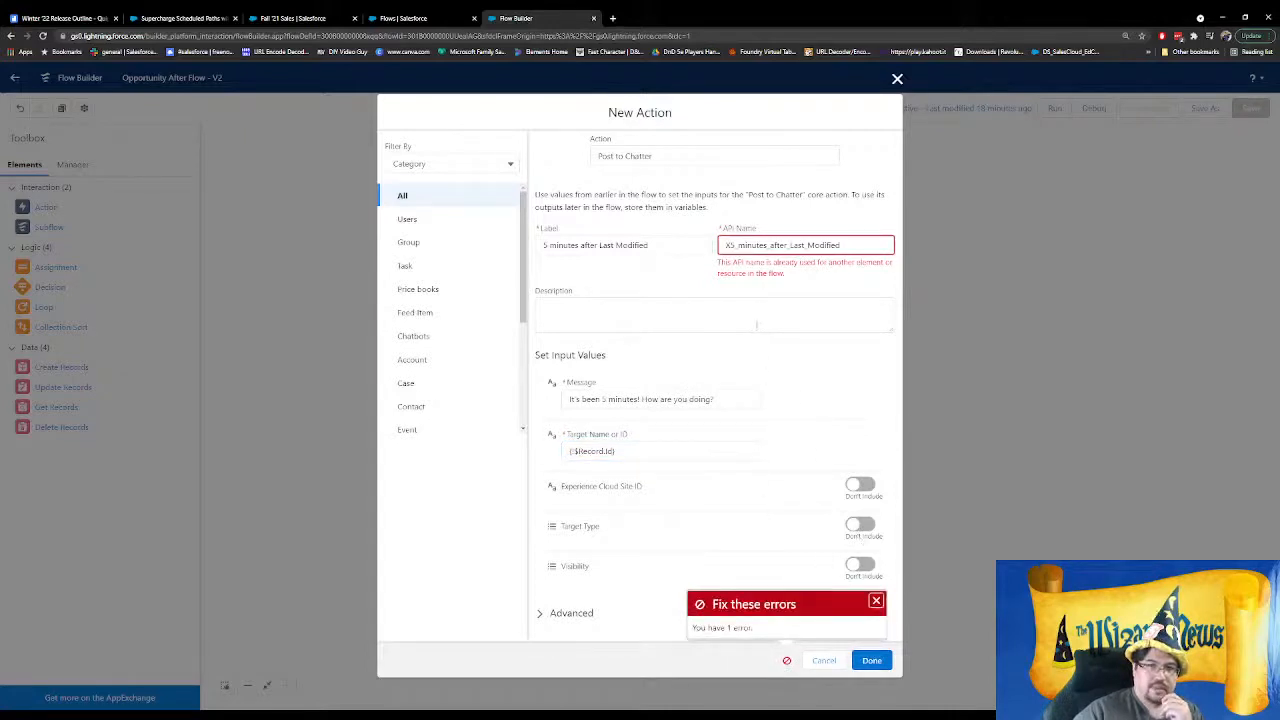
Rename the action "5 minutes after Last Modified Post" with API name X5_minutes_after_Last_Modified_Post and confirm the new action
click(665, 251)
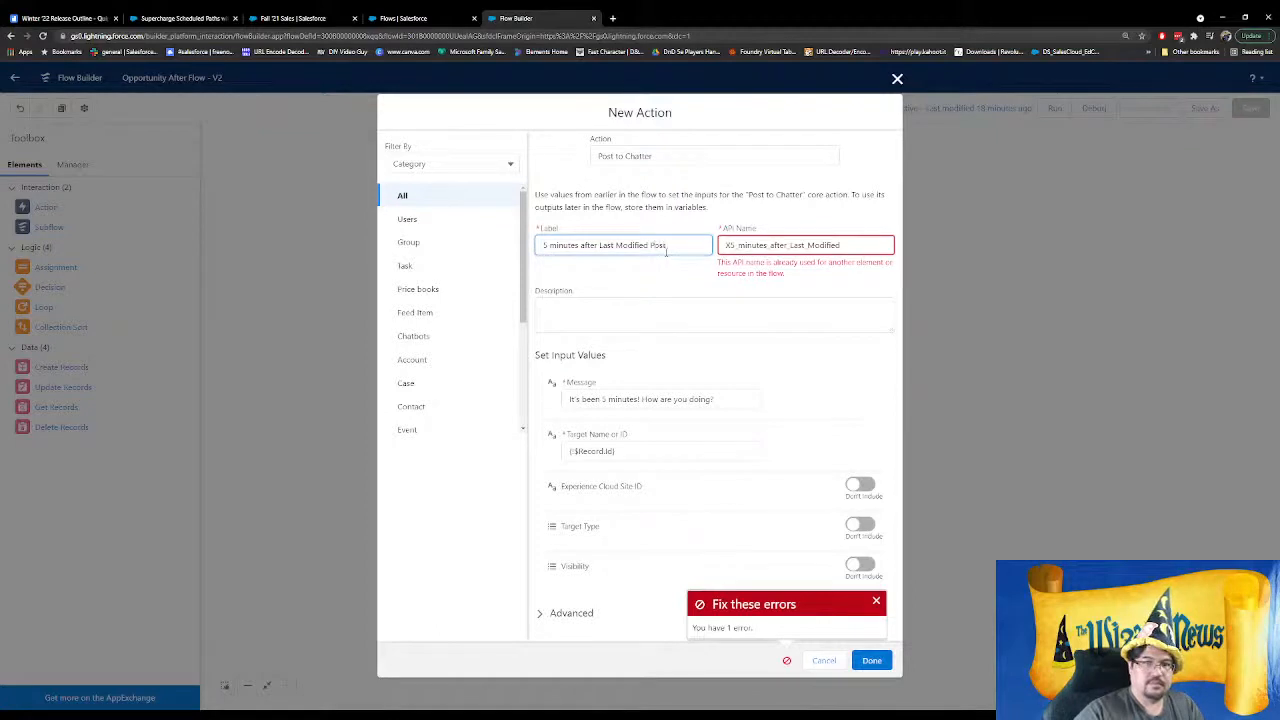
key(Tab)
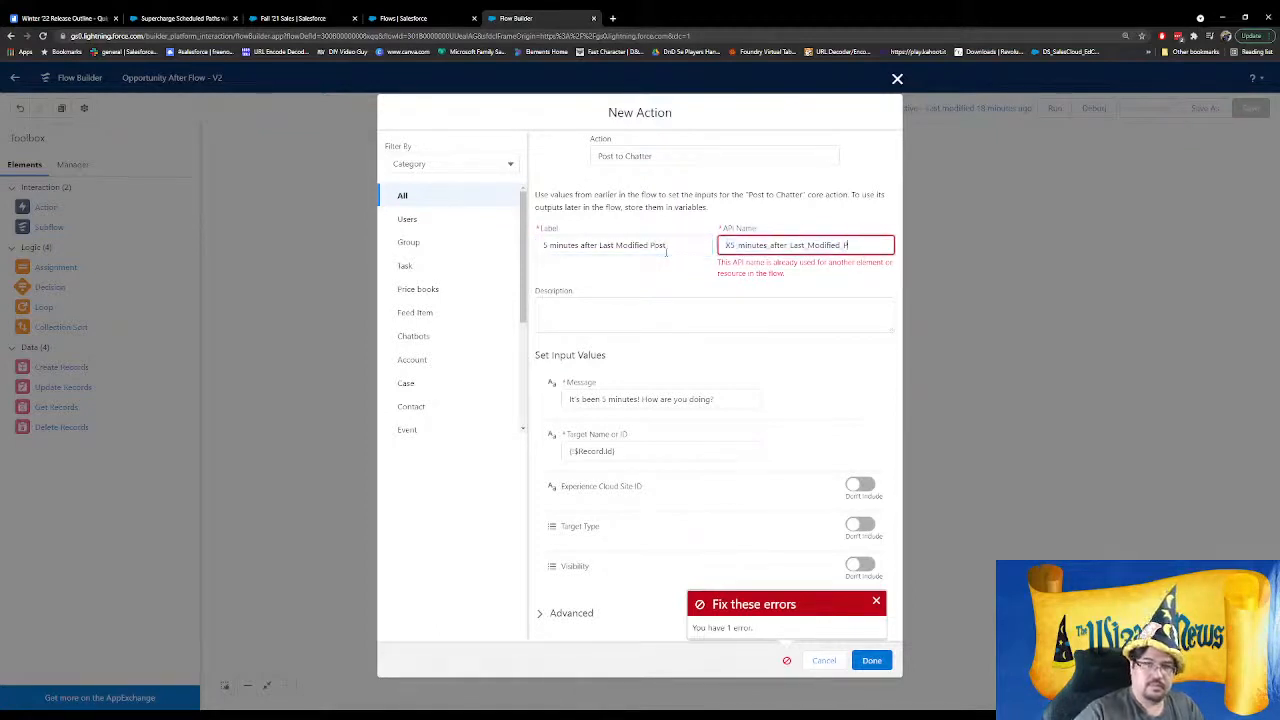
click(880, 661)
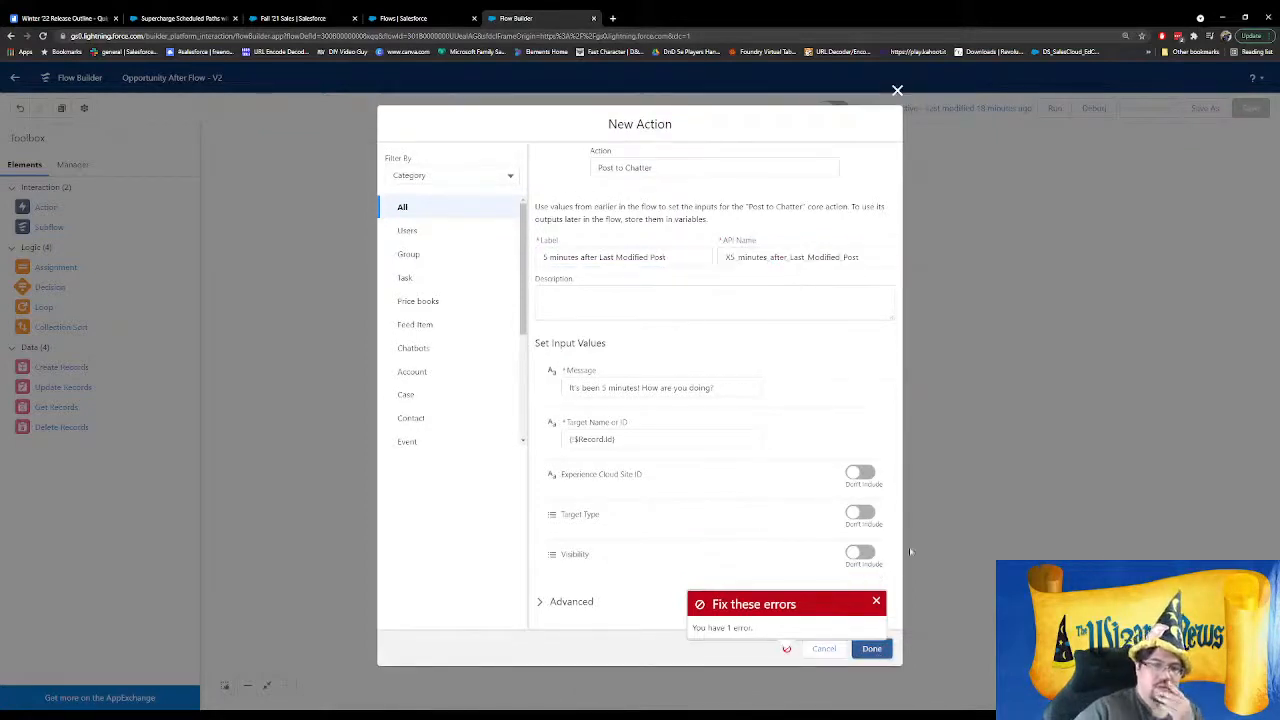
click(876, 650)
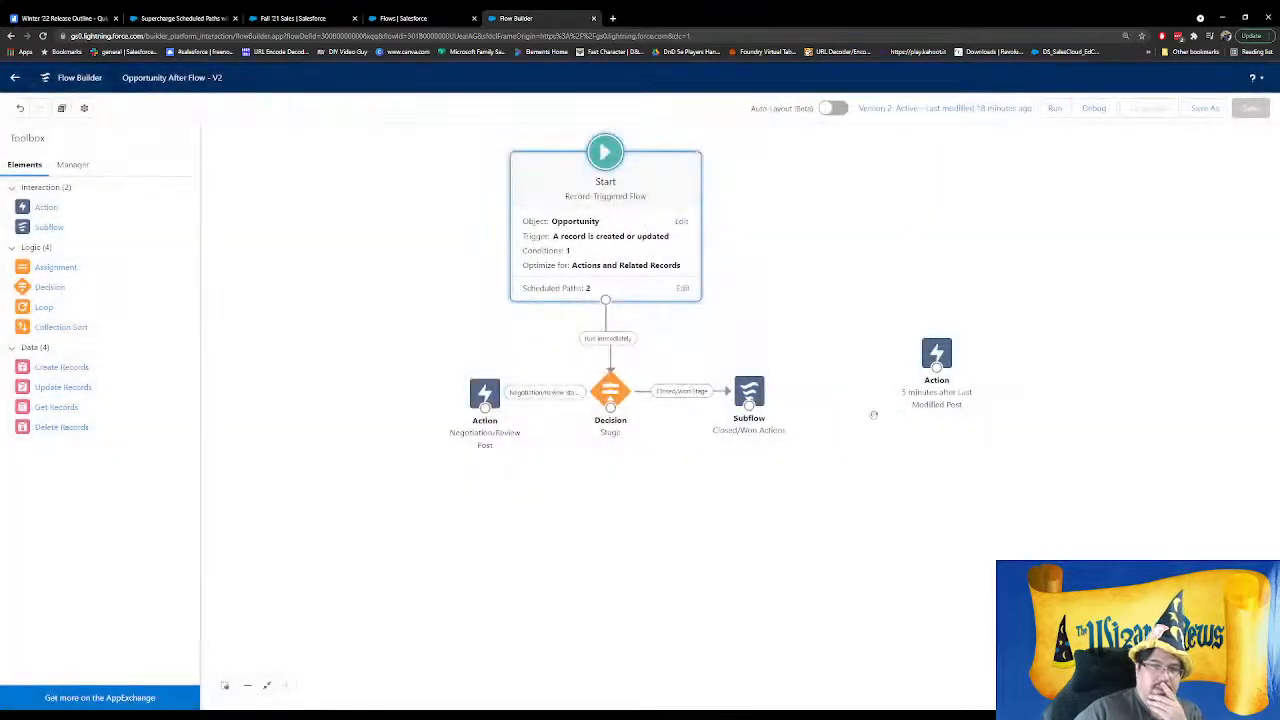
Connect the Start element's "5 minutes after Last Modified" path to the new Chatter post action and save the flow as a new version
drag(936, 352, 348, 256)
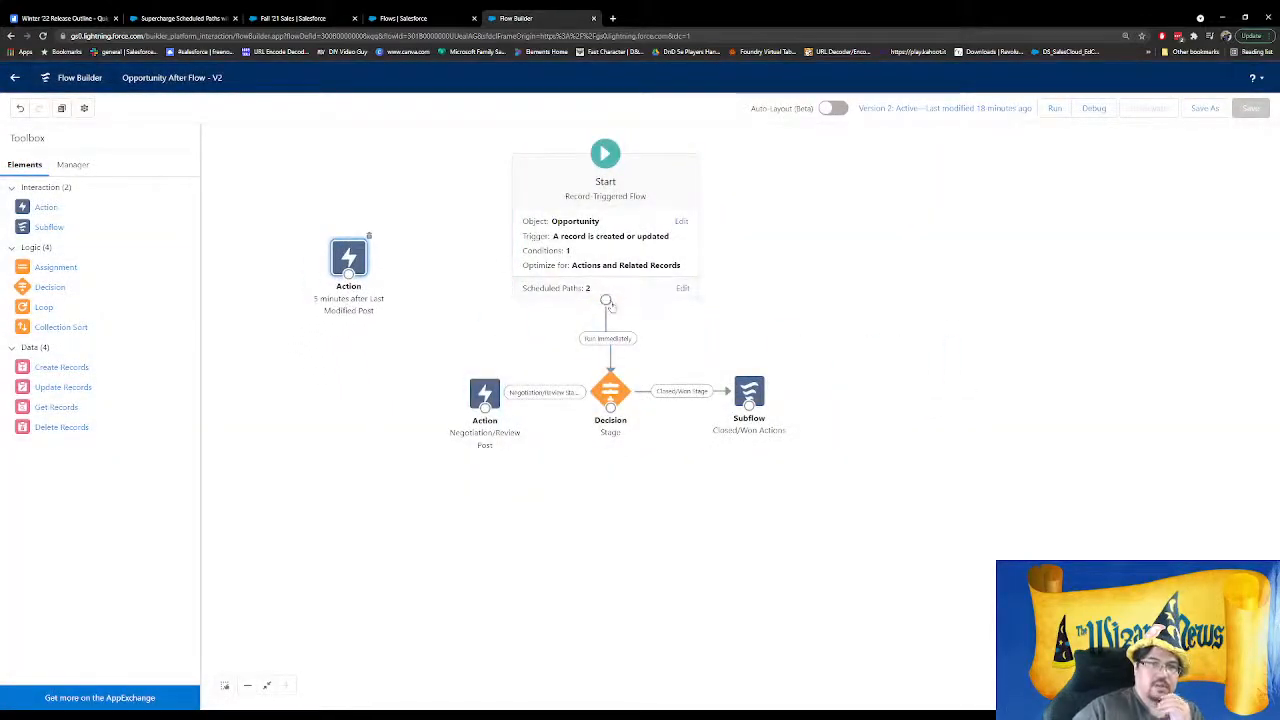
drag(605, 299, 350, 290)
mouse_move(605, 299)
mouse_down()
mouse_move(352, 256)
mouse_move(752, 262)
mouse_move(843, 221)
mouse_move(828, 220)
mouse_up()
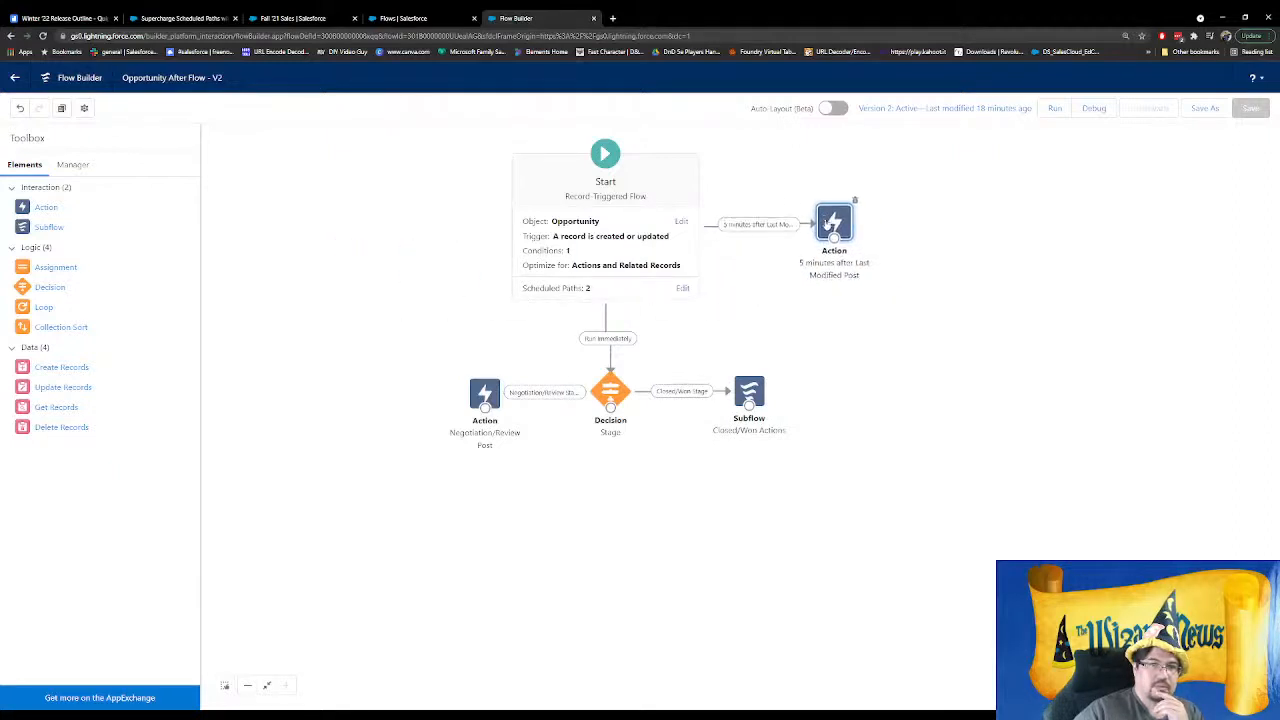
click(1205, 108)
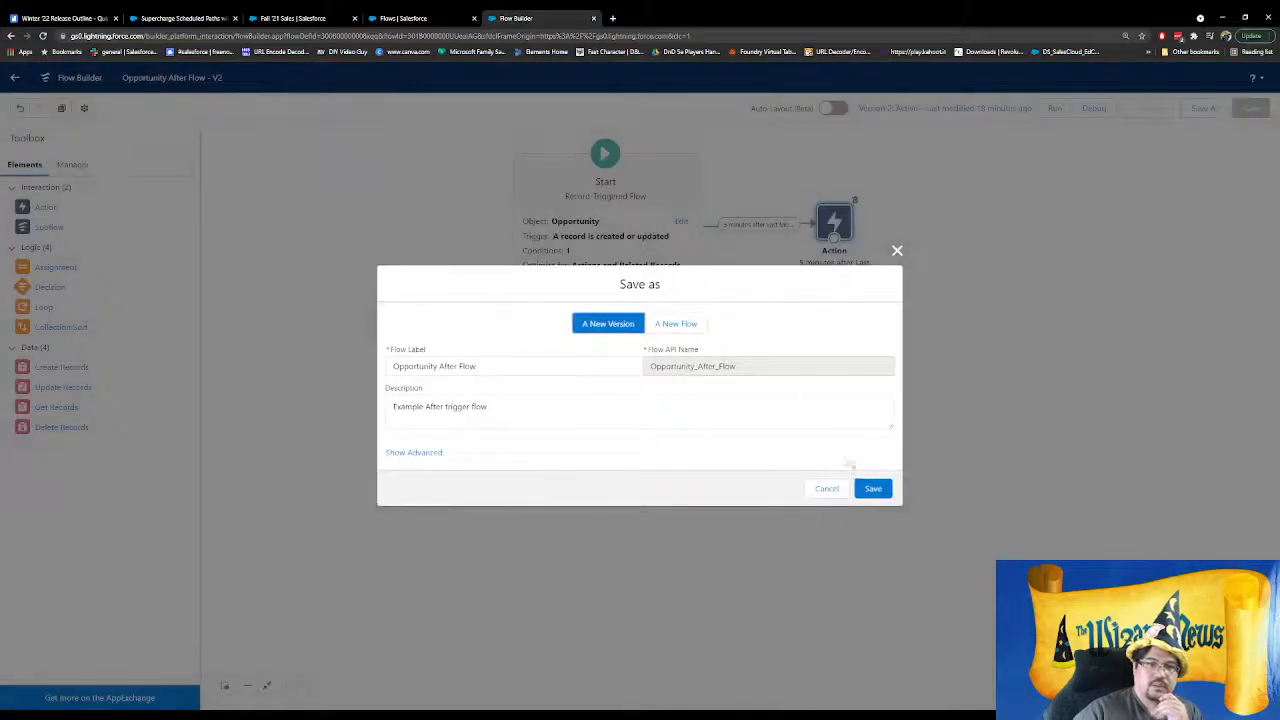
click(864, 490)
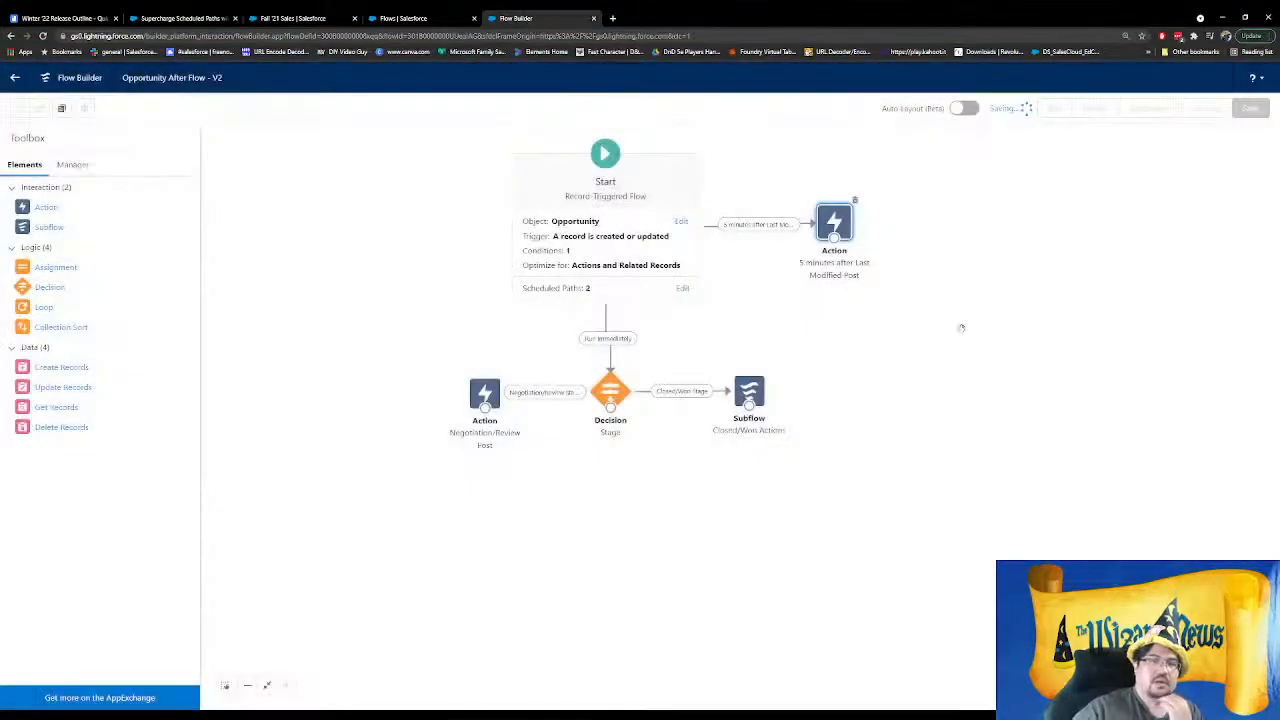
Switch to the Winter '22 Release Outline in Quip and append "— Done" to the Supercharge Scheduled Paths item
click(75, 18)
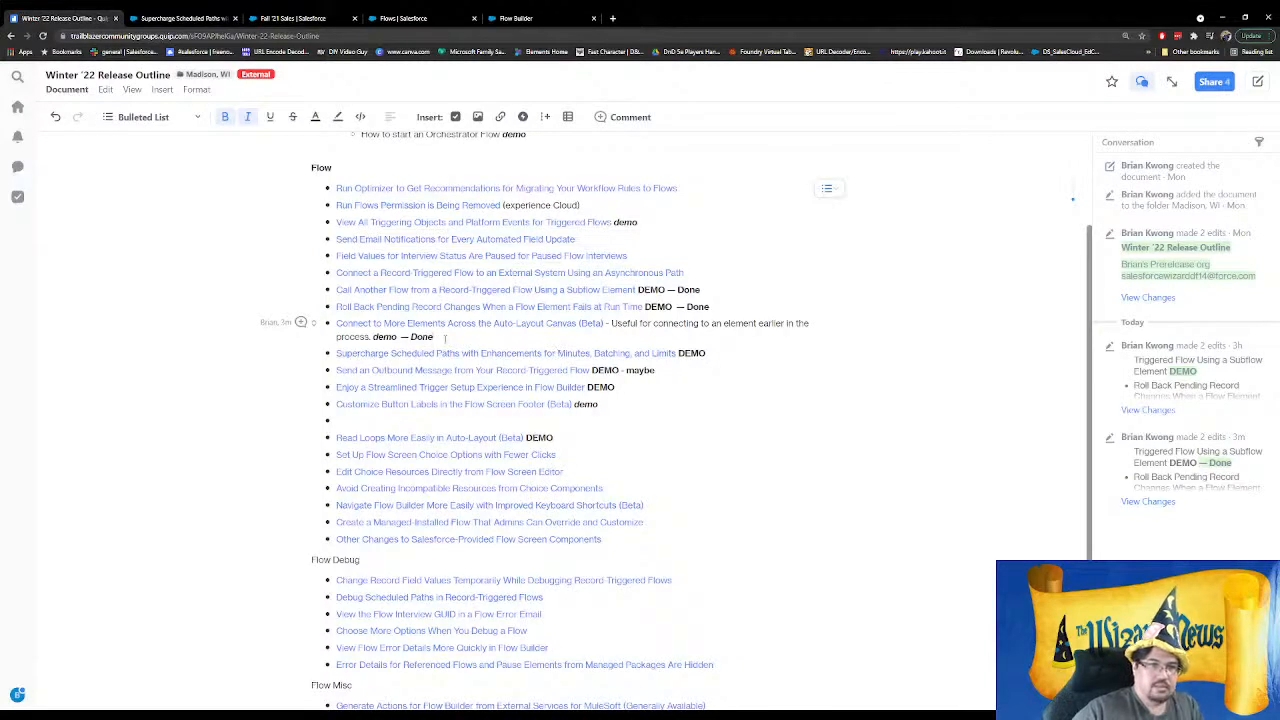
click(730, 352)
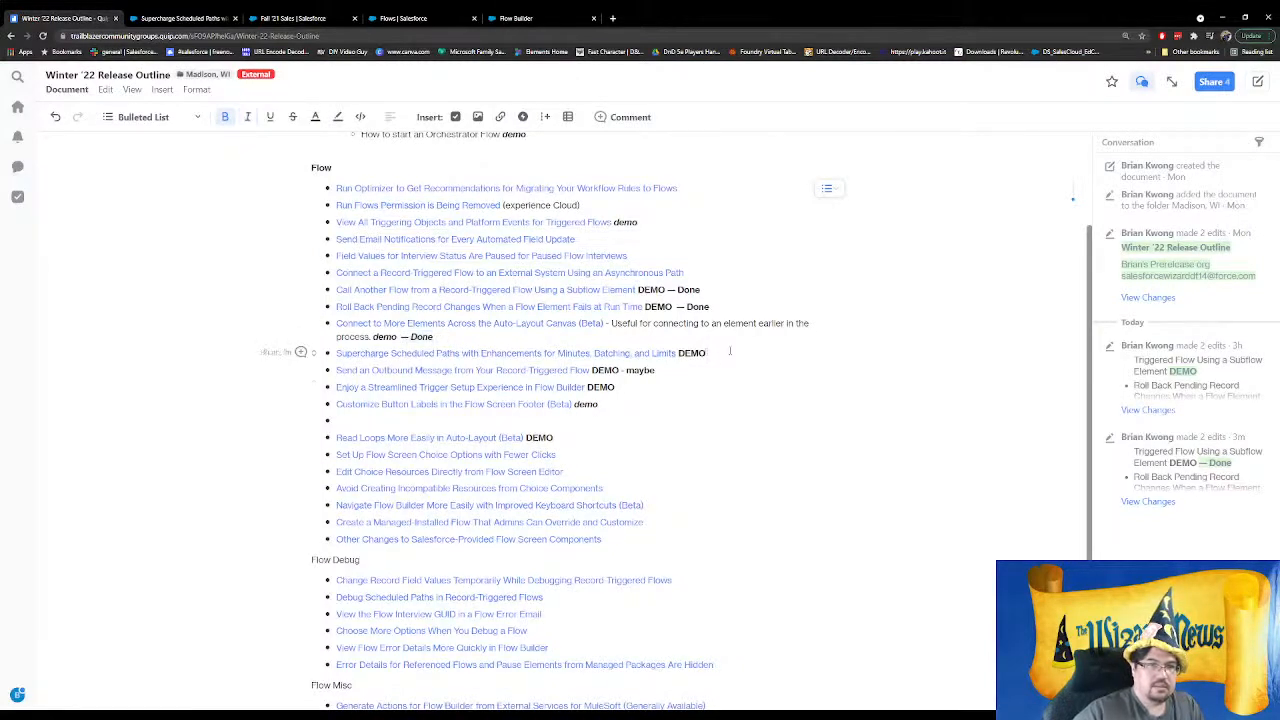
text(— Done)
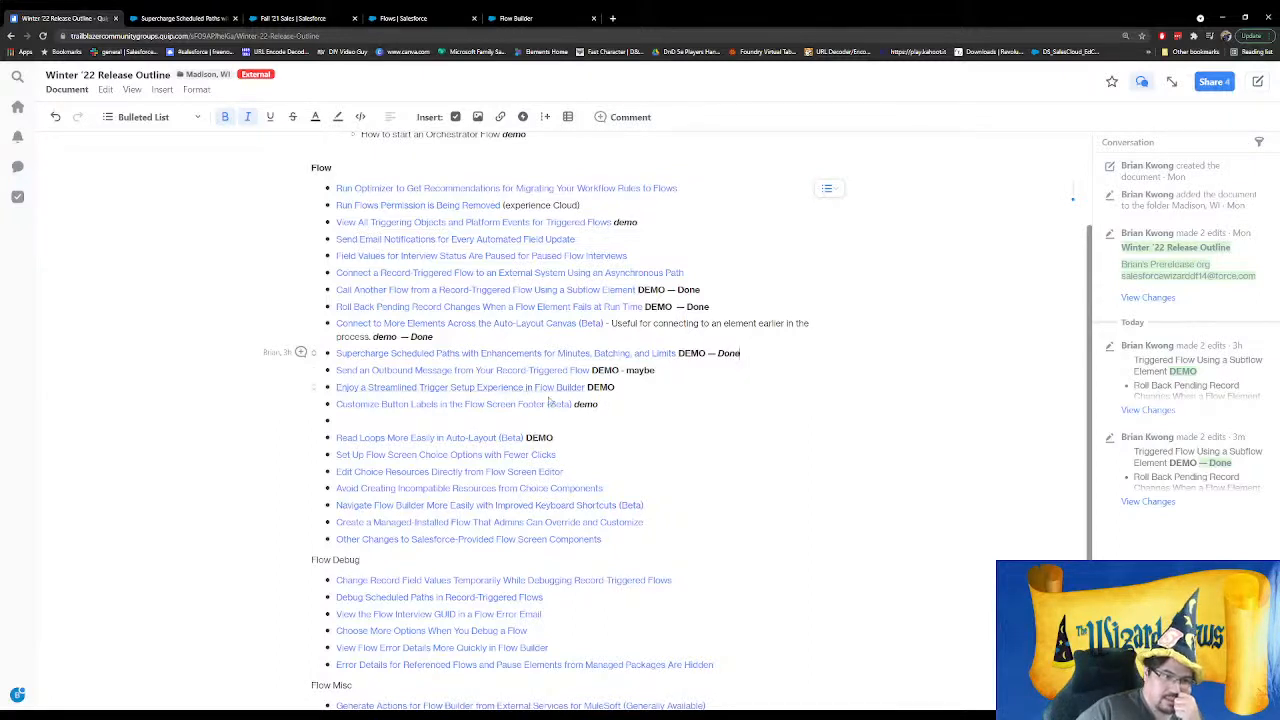
View the release note on the streamlined trigger setup experience in Flow Builder, then close it
click(549, 390)
click(185, 18)
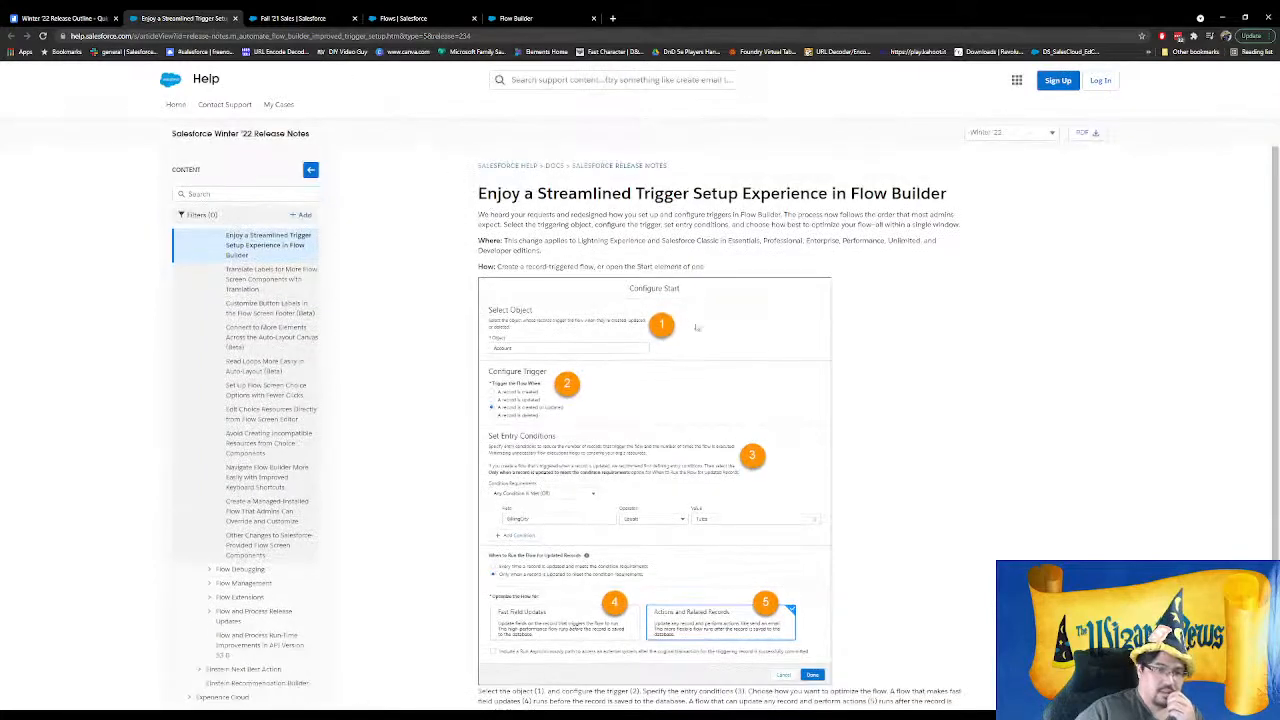
click(235, 18)
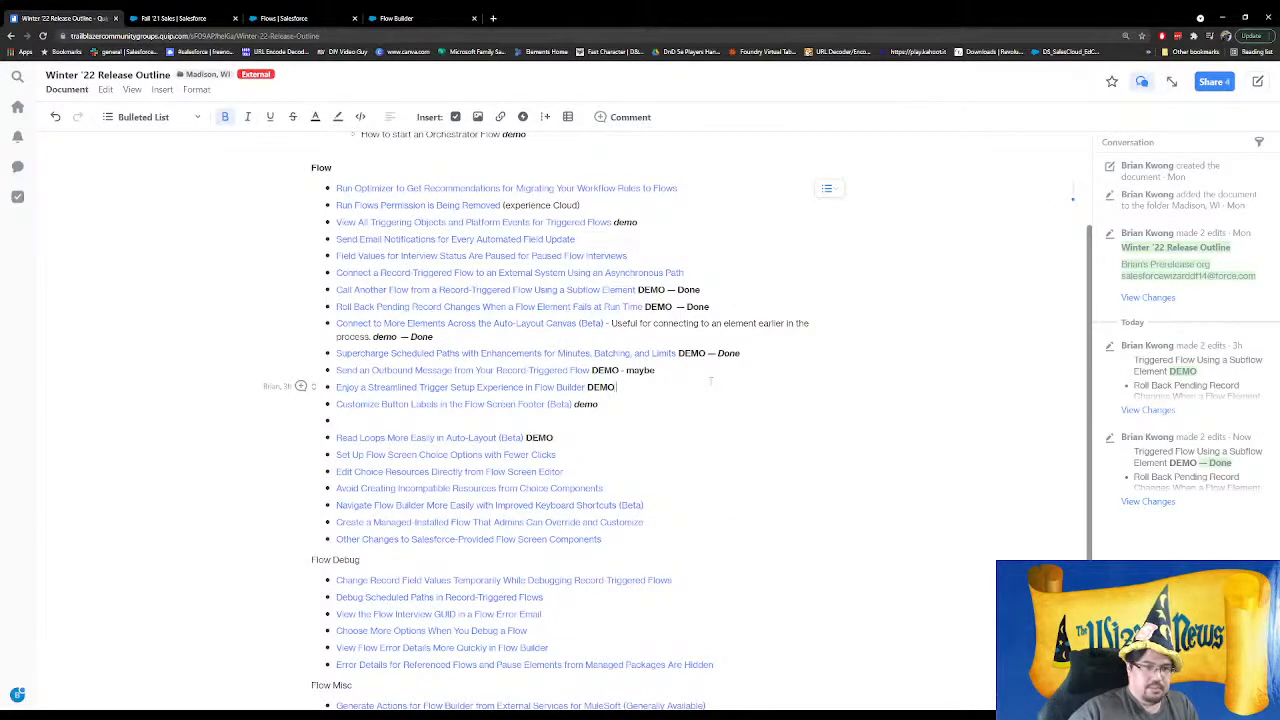
Append "— Done Start a new flow" to the Streamlined Trigger Setup item and delete the empty bullet in the Flow list
text(— Done)
text(Start a new)
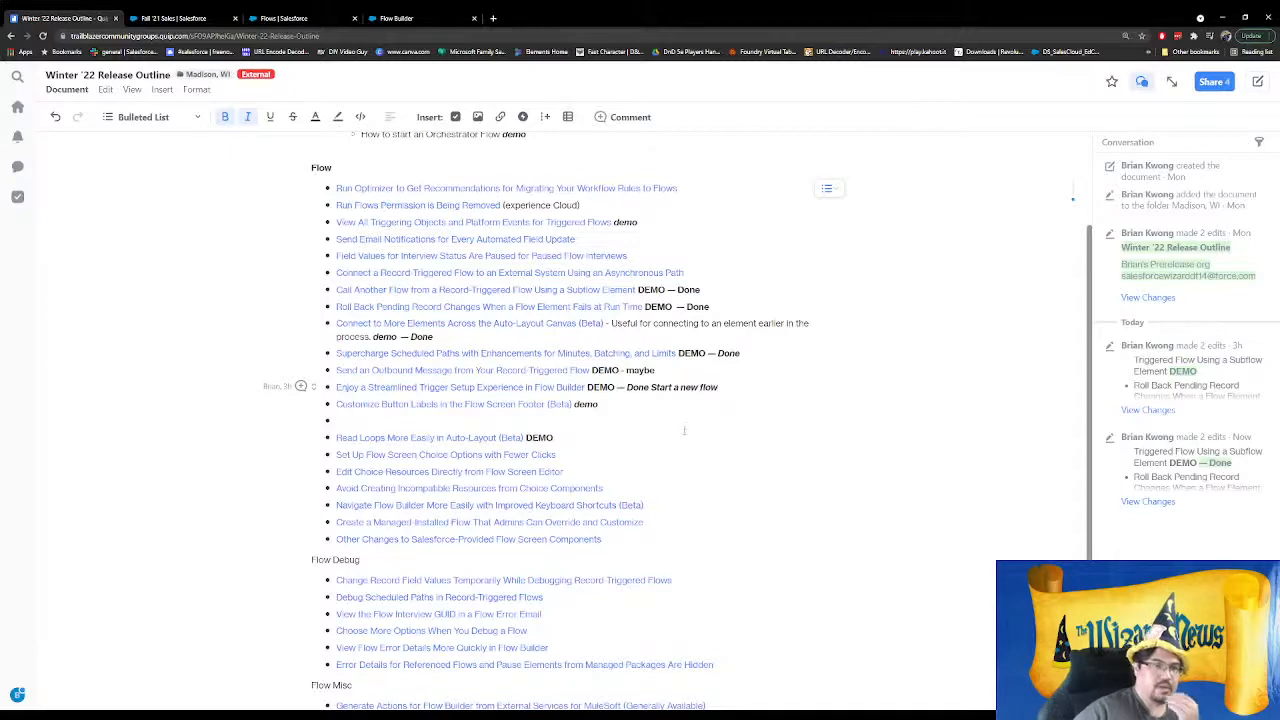
click(633, 411)
key(Delete)
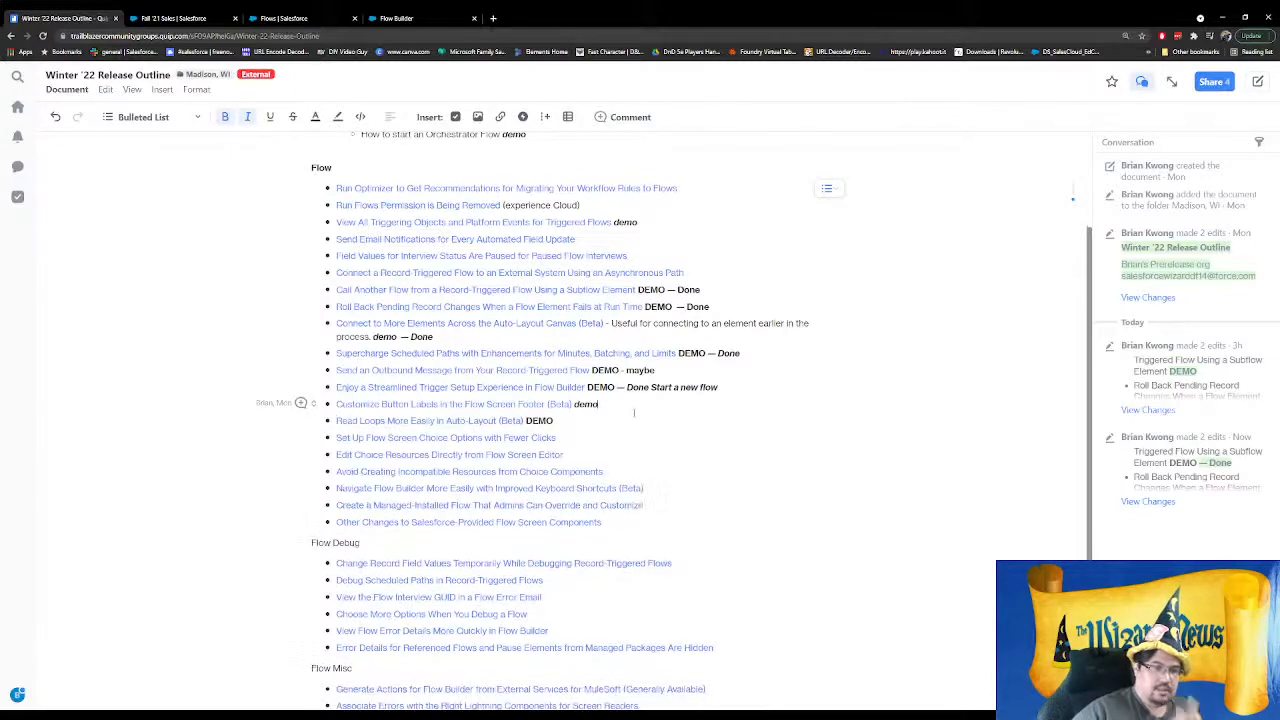
Switch to the Flows setup list, open Opportunity Winter'22 Screen Demo and expand the Introduction Screen's header and footer settings
click(285, 18)
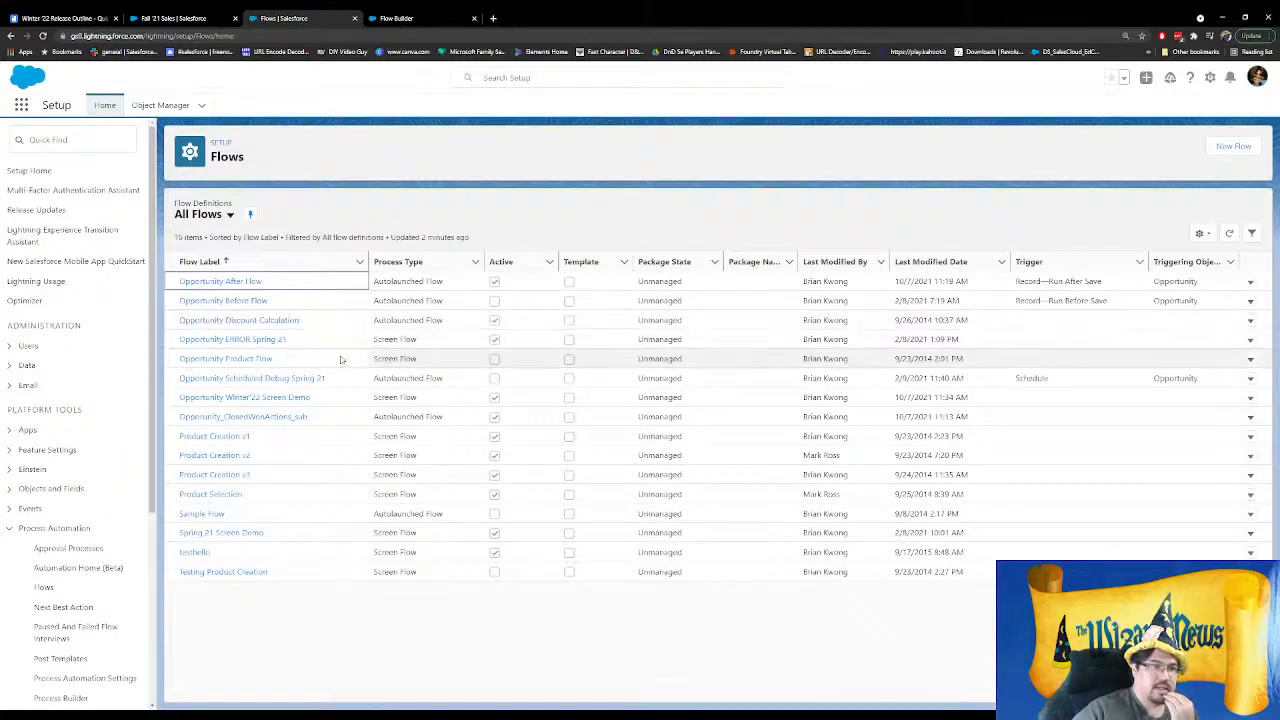
click(289, 416)
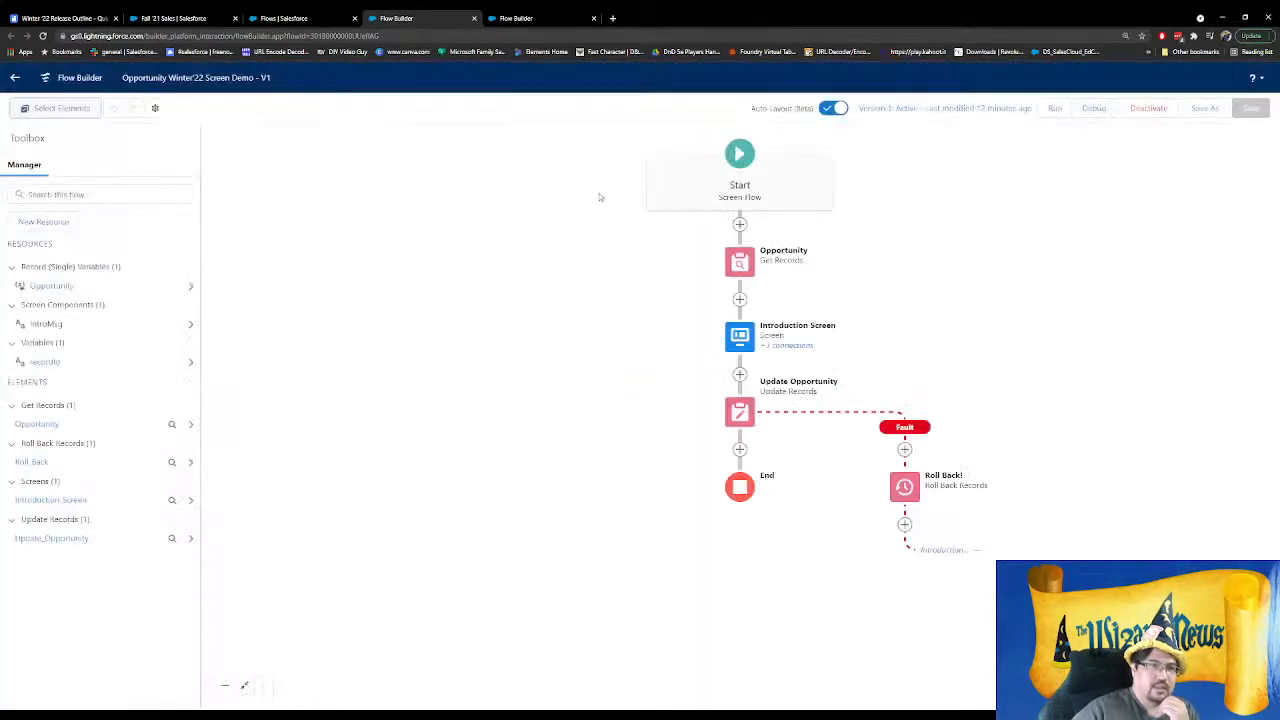
double_click(741, 332)
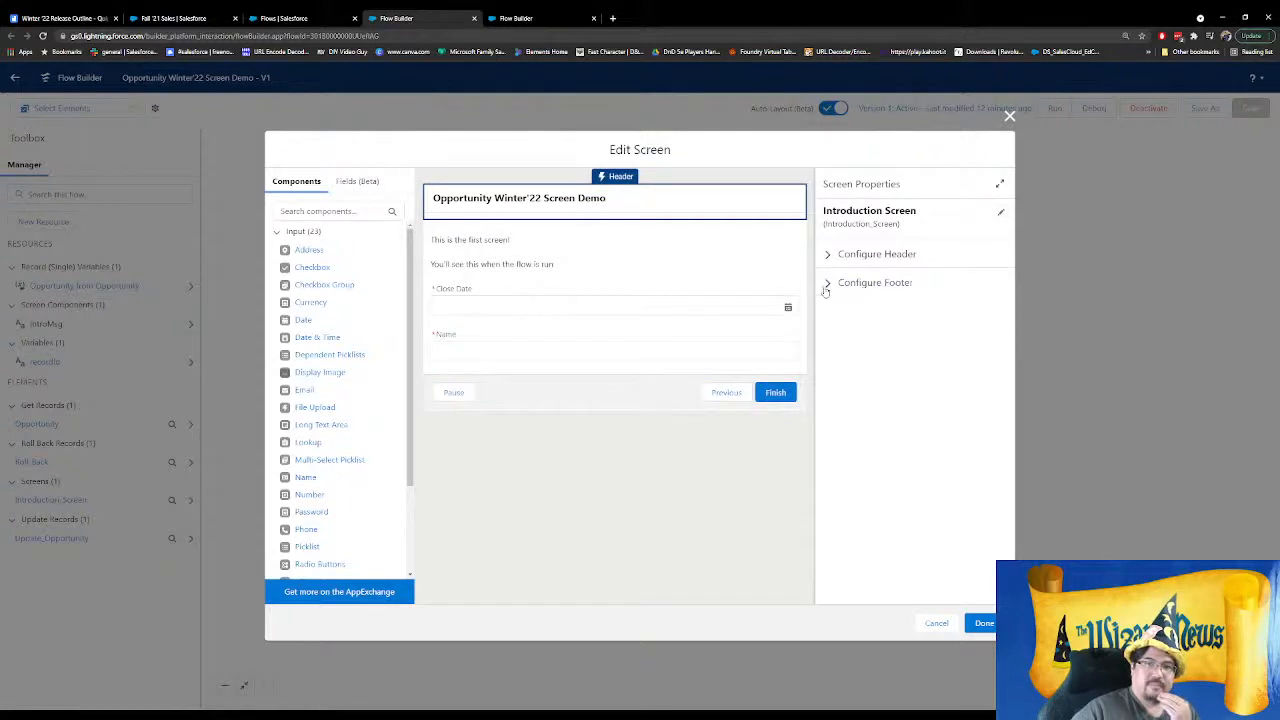
click(826, 256)
click(860, 338)
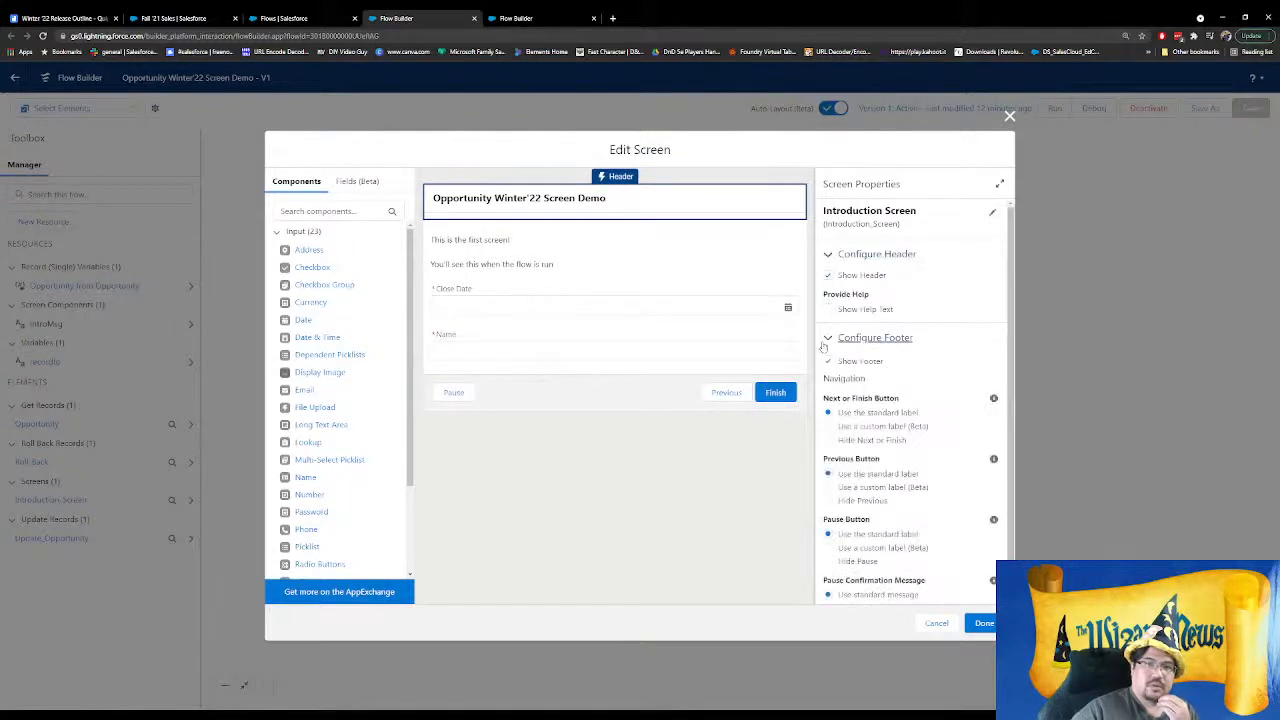
Give the Introduction Screen's Next or Finish button the custom label "Update Opportunity"
scroll(886, 330, down, 1)
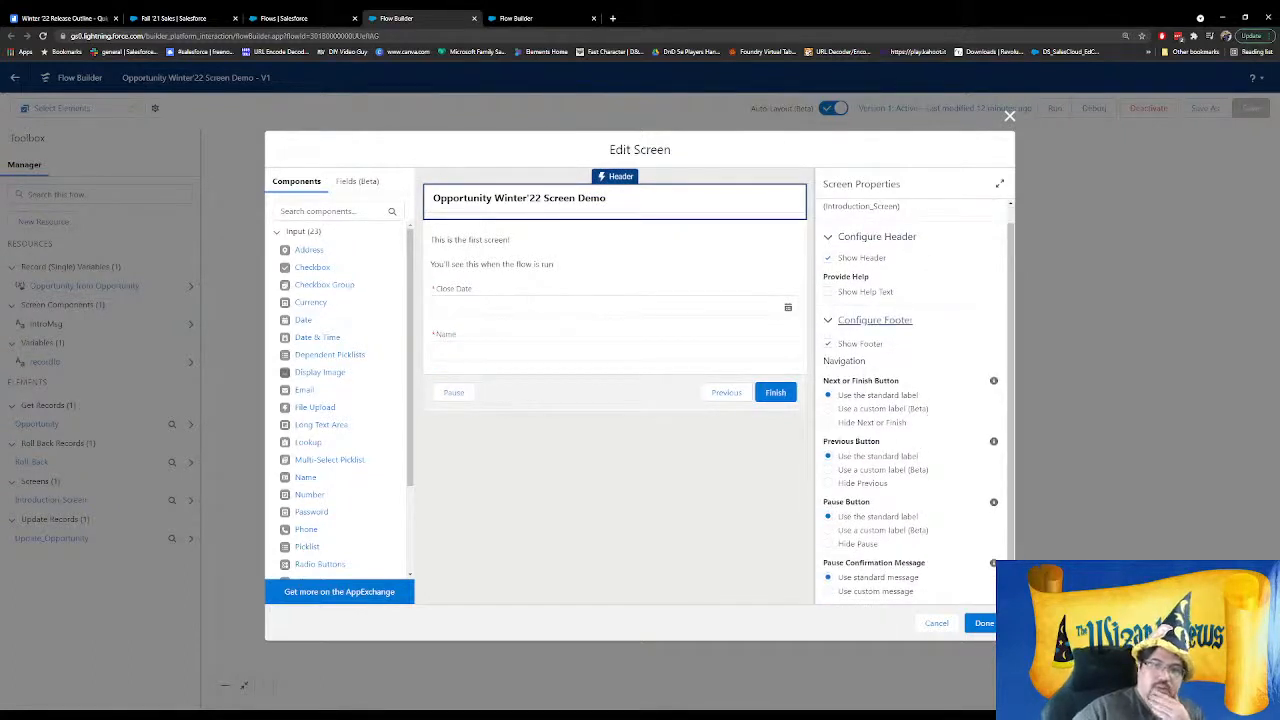
click(840, 409)
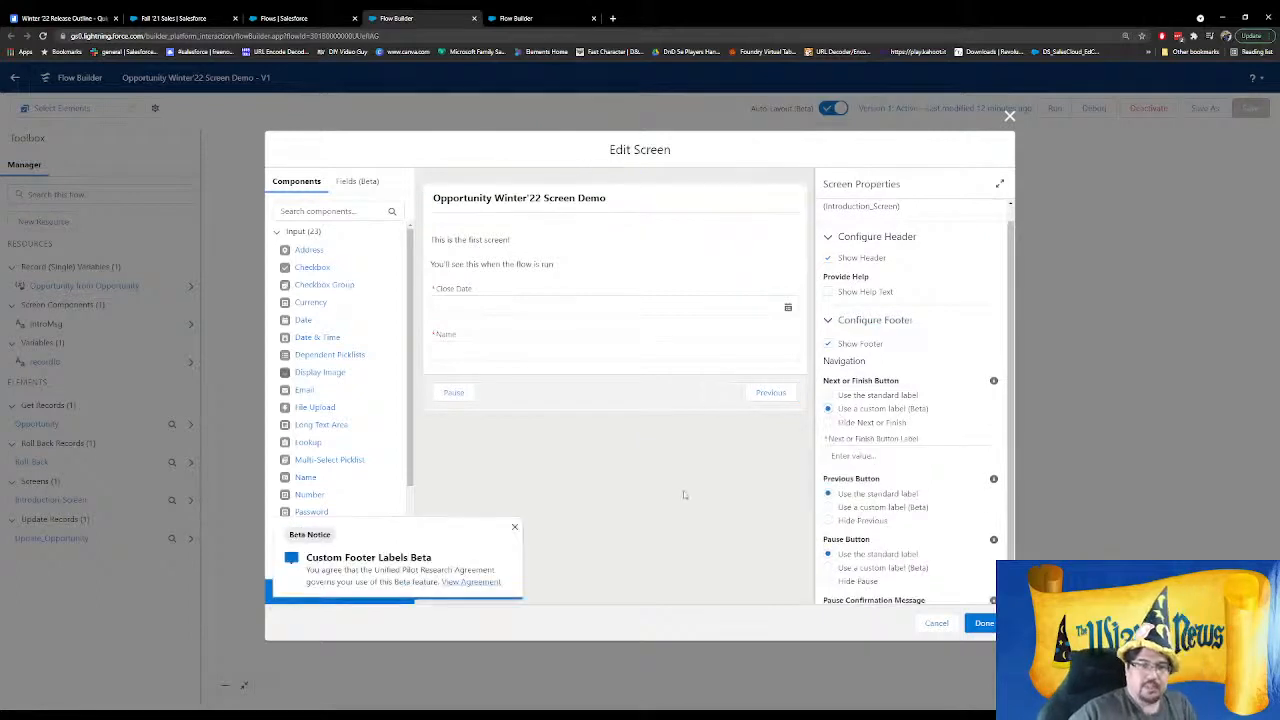
click(868, 456)
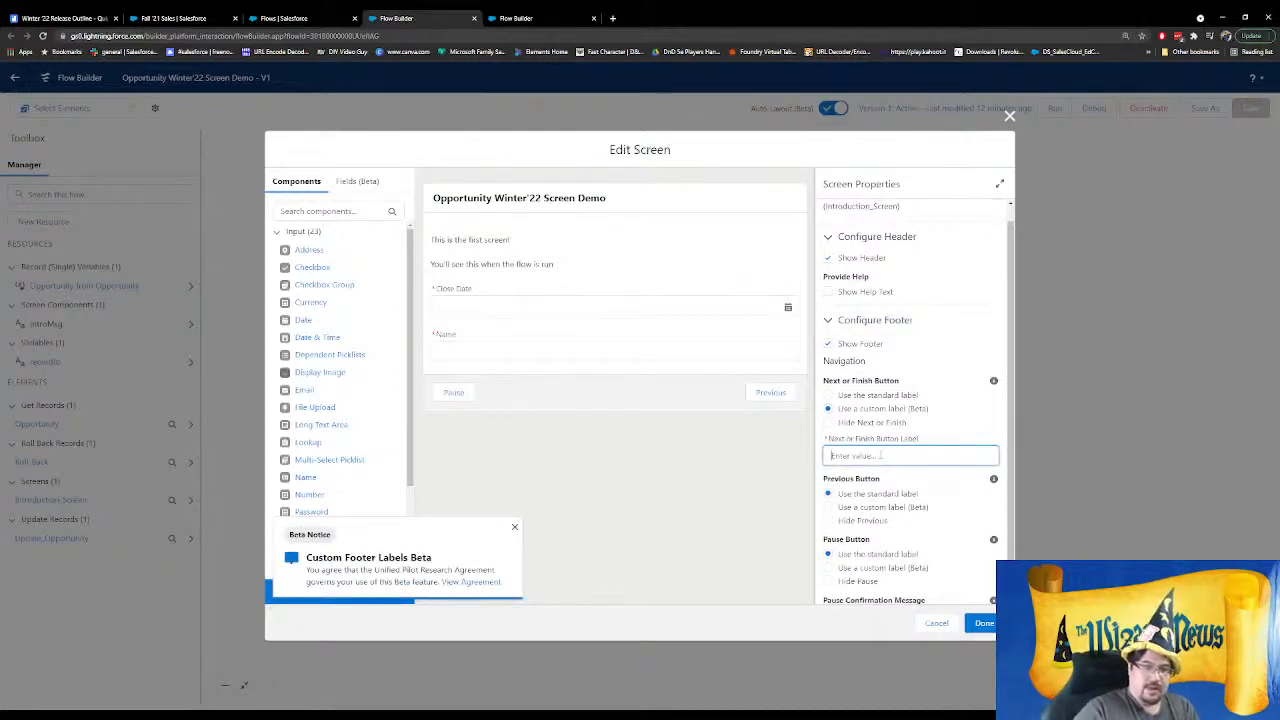
text(Update Opport)
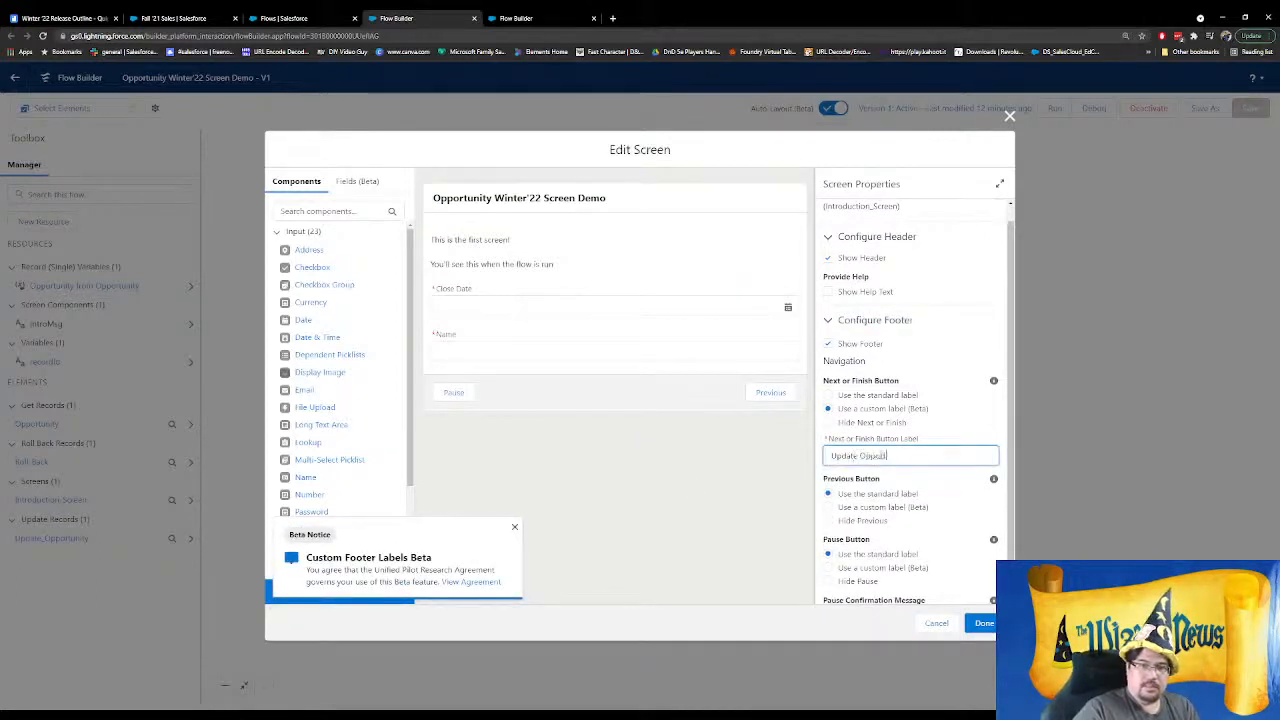
text(unity)
click(749, 486)
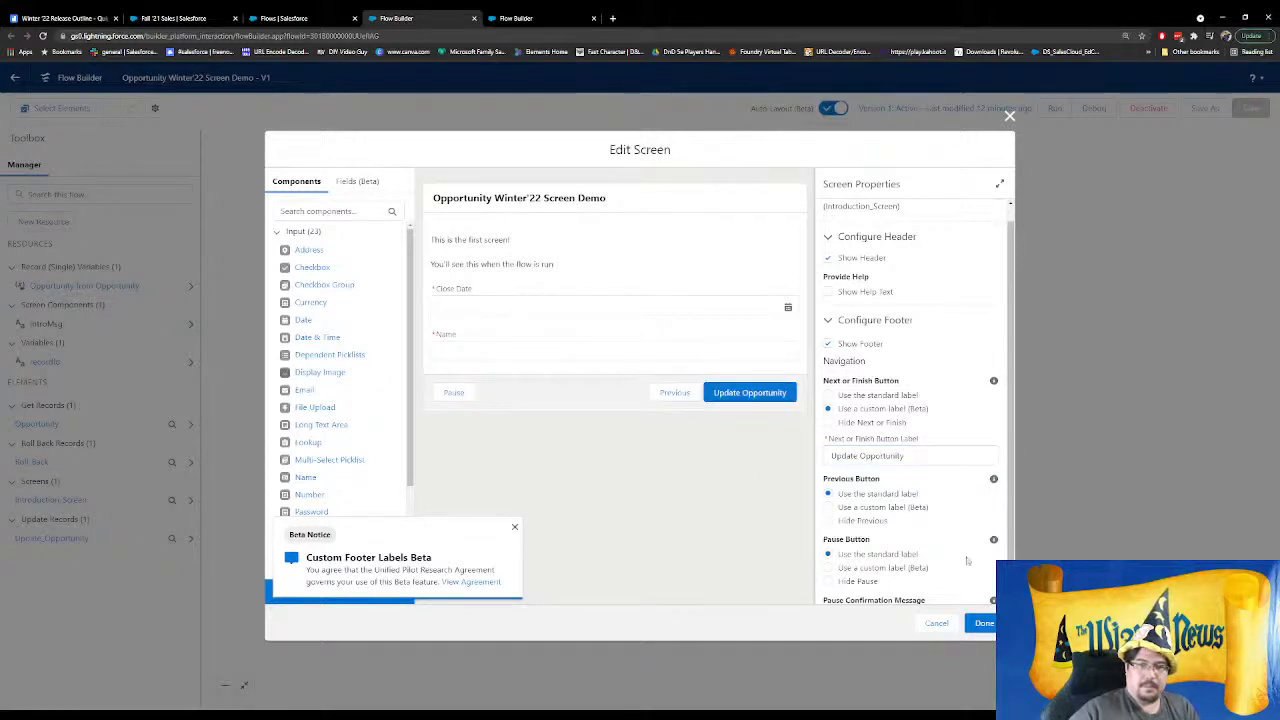
Hide the Pause button in the Introduction Screen's footer and confirm the screen changes
scroll(940, 517, down, 1)
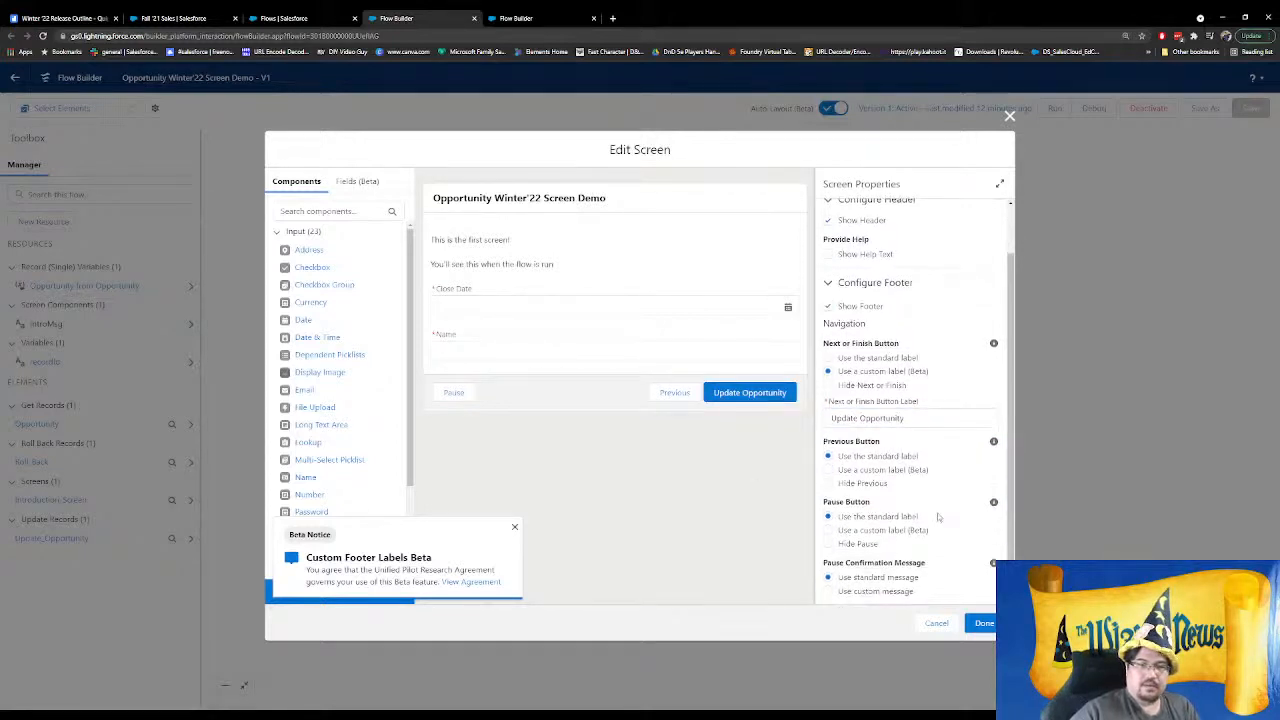
click(840, 546)
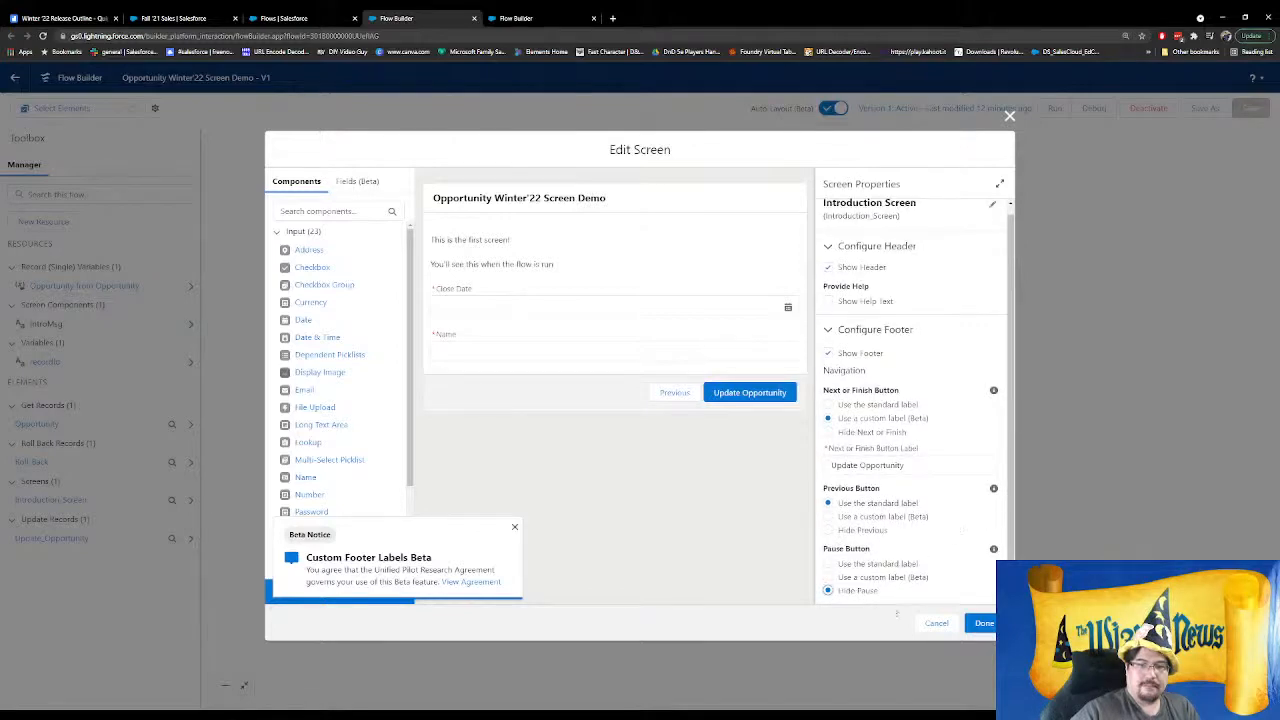
click(982, 623)
Save the Opportunity Winter'22 Screen Demo flow as a new version
click(1205, 108)
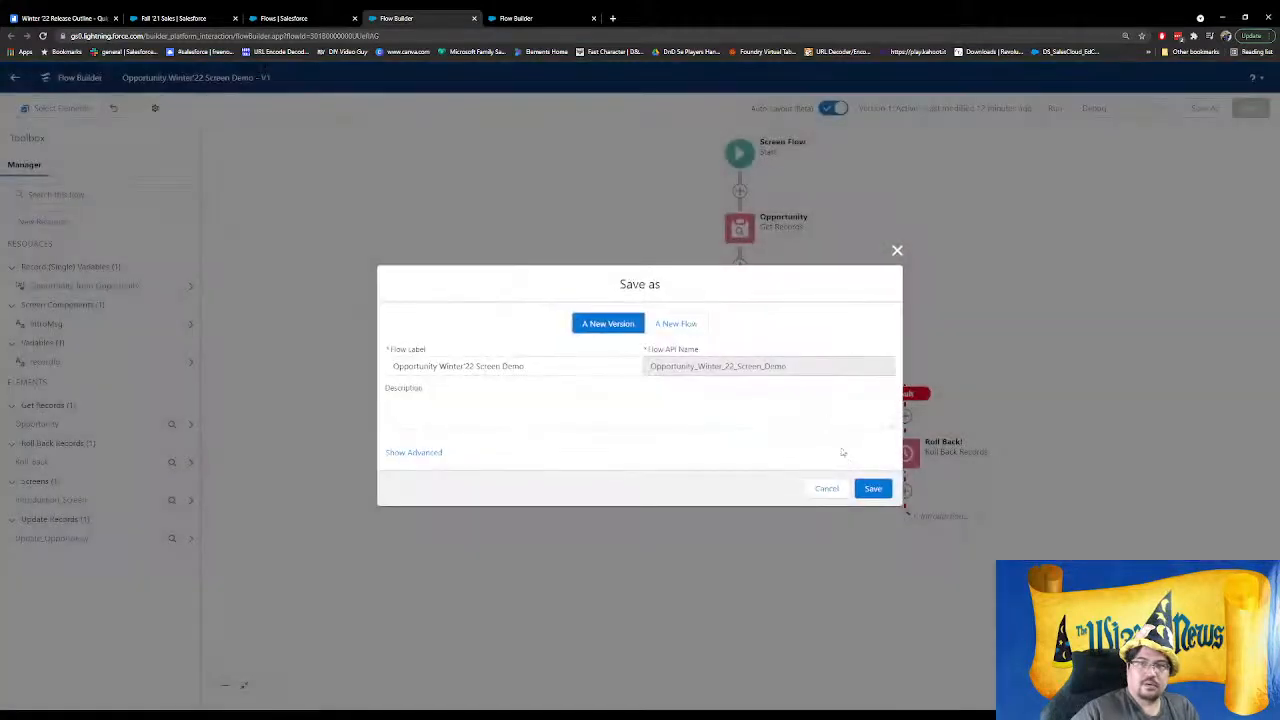
click(873, 488)
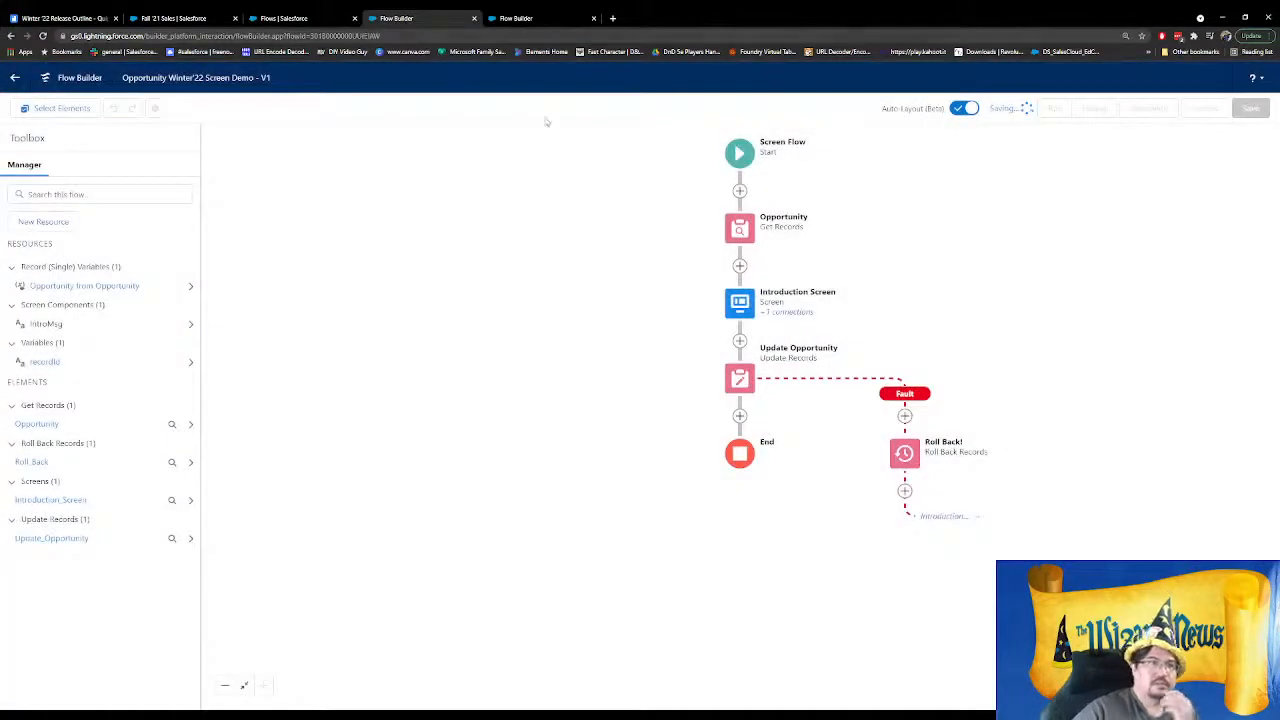
click(1148, 139)
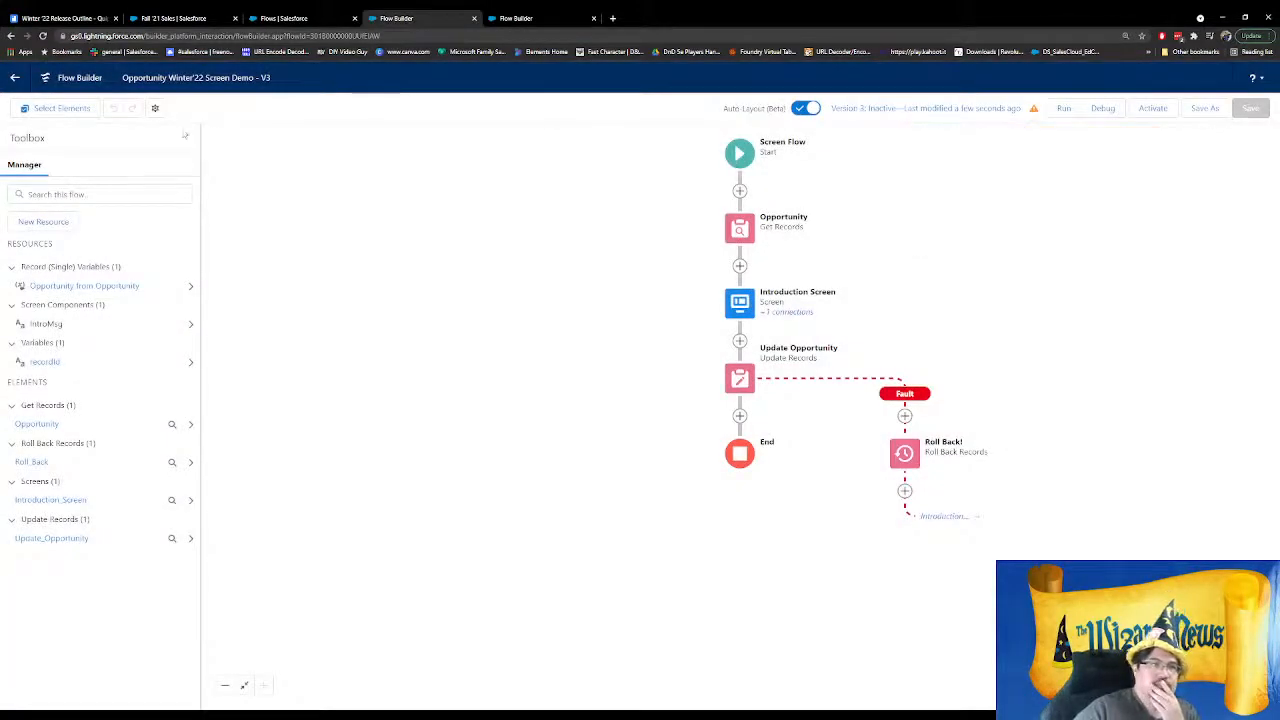
Switch to the release outline and move the Customize Button Labels in the Flow Screen Footer item below the Roll Back Pending Record Changes item
click(62, 18)
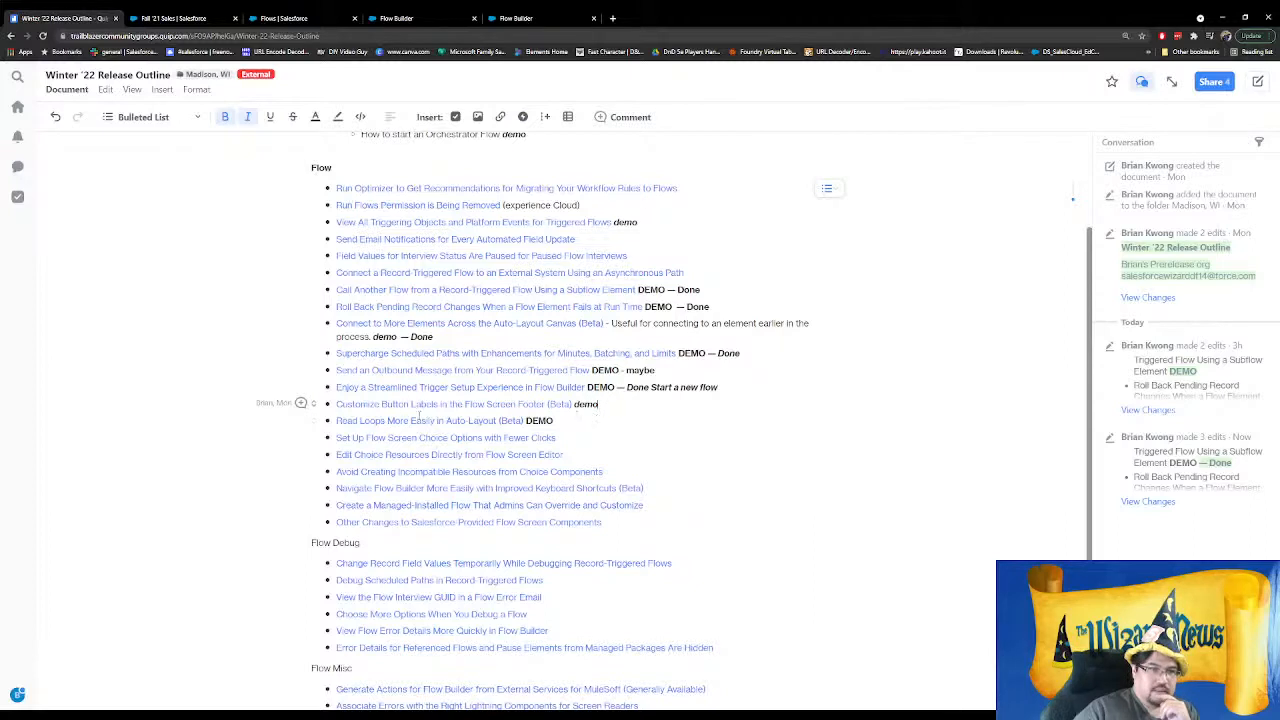
drag(619, 407, 336, 411)
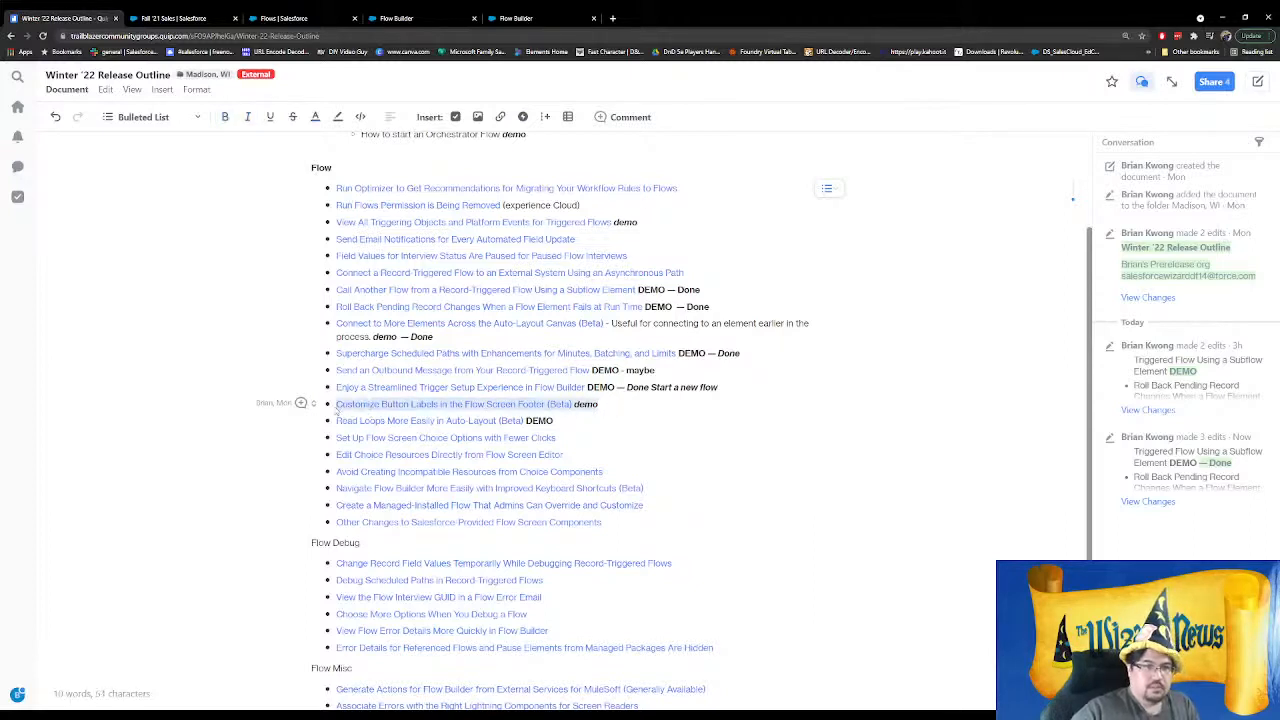
key(ctrl+x)
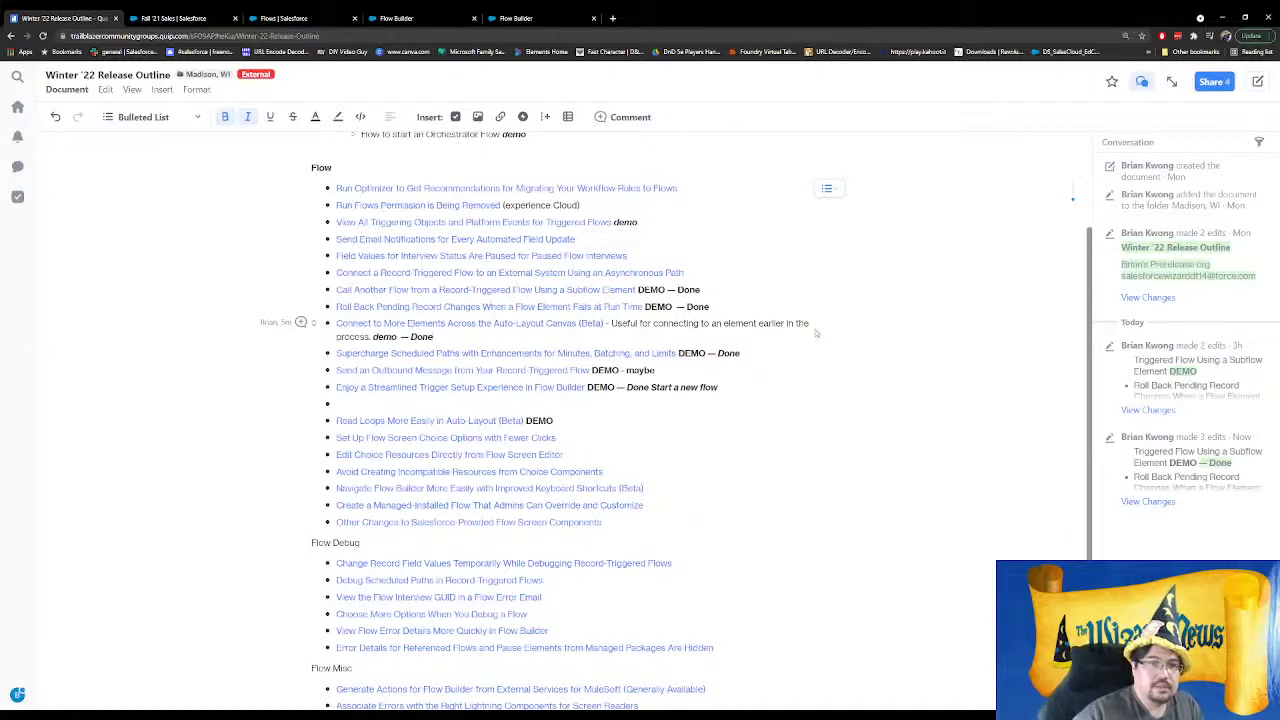
click(733, 308)
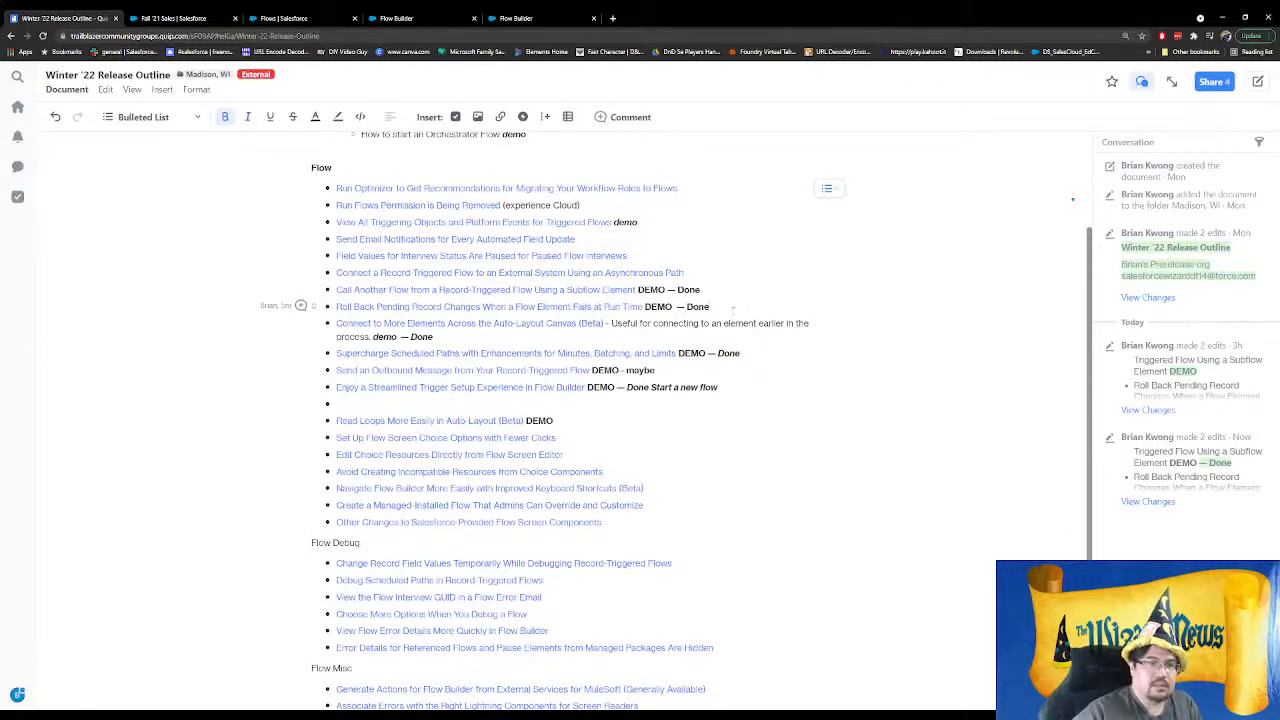
key(Return)
key(ctrl+v)
Mark the moved Customize Button Labels item with "— done" and remove the empty bullet left at its old place
text(— d)
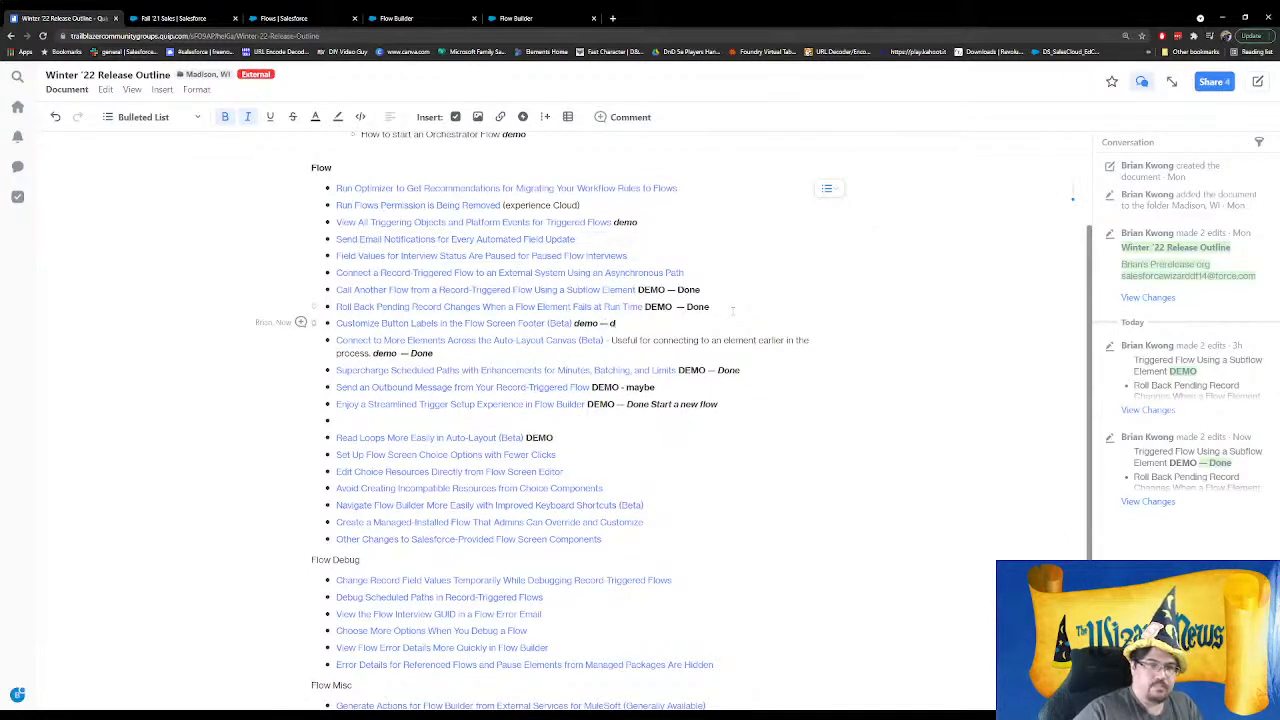
text(opne)
key(BackSpace)
key(BackSpace)
key(BackSpace)
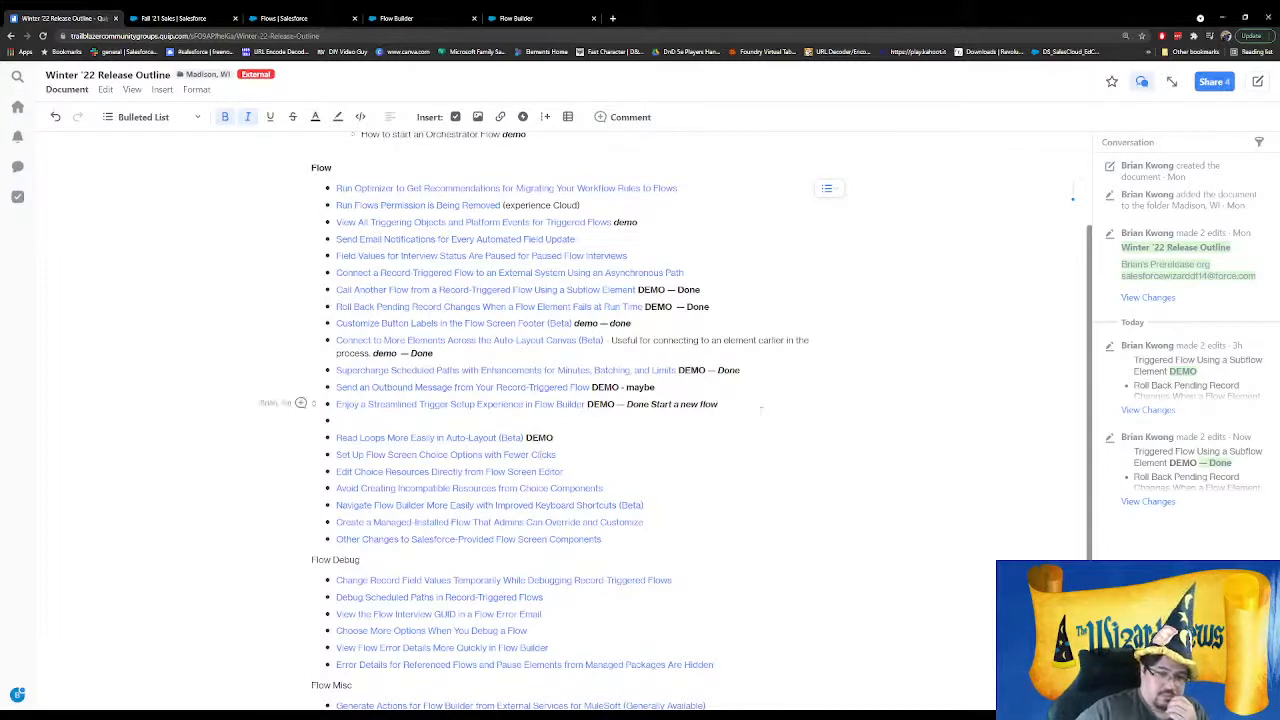
key(BackSpace)
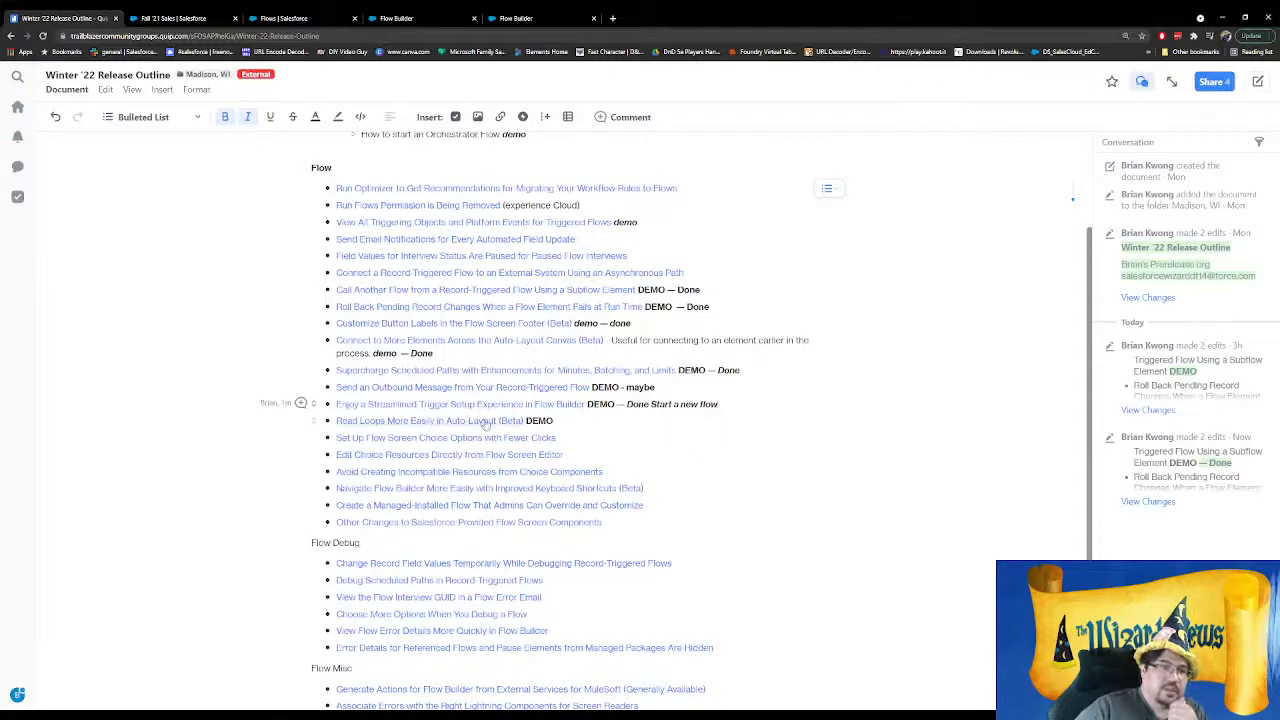
Switch to the Flows setup list, open Opportunity Product Flow to inspect its elements, and close it again
click(500, 20)
click(430, 24)
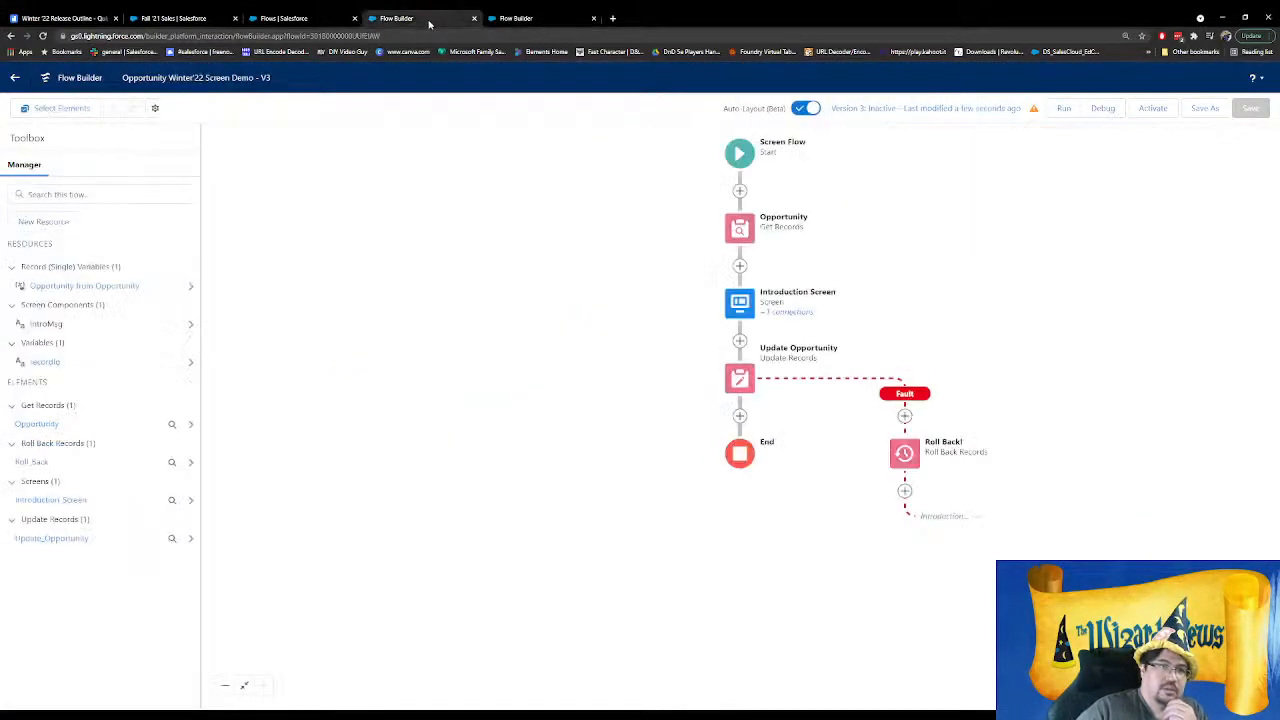
click(295, 18)
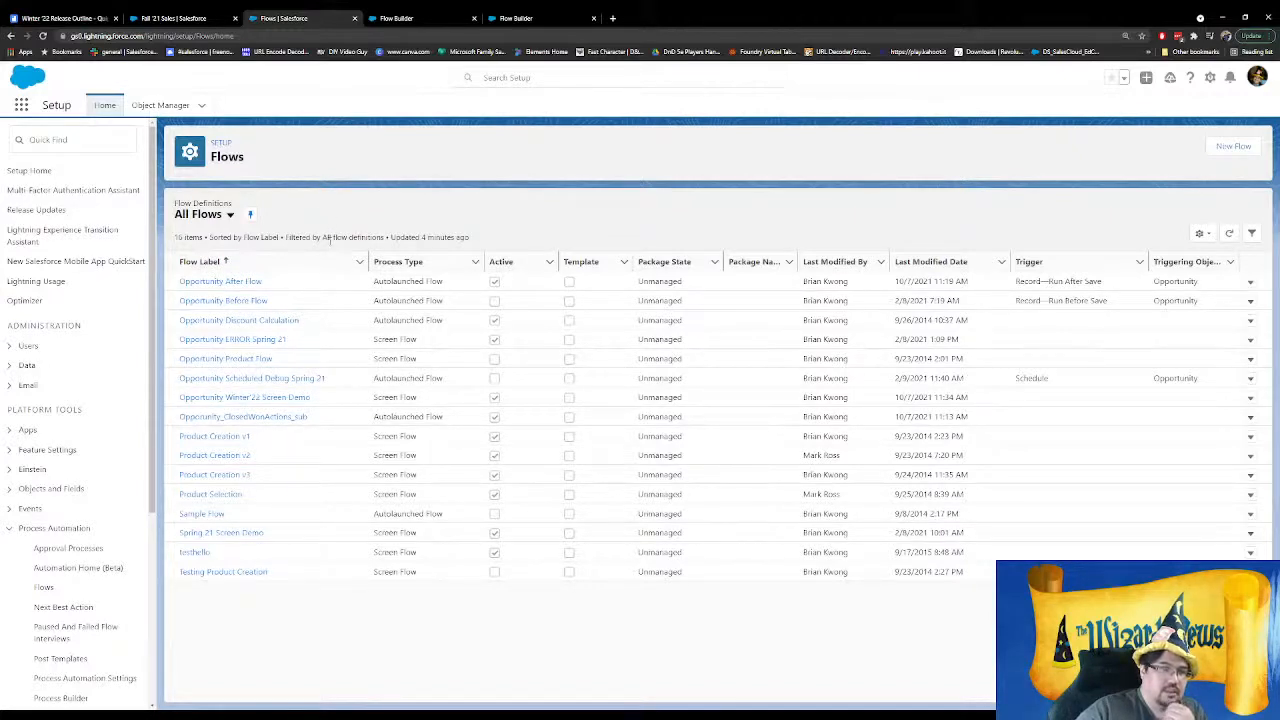
click(254, 362)
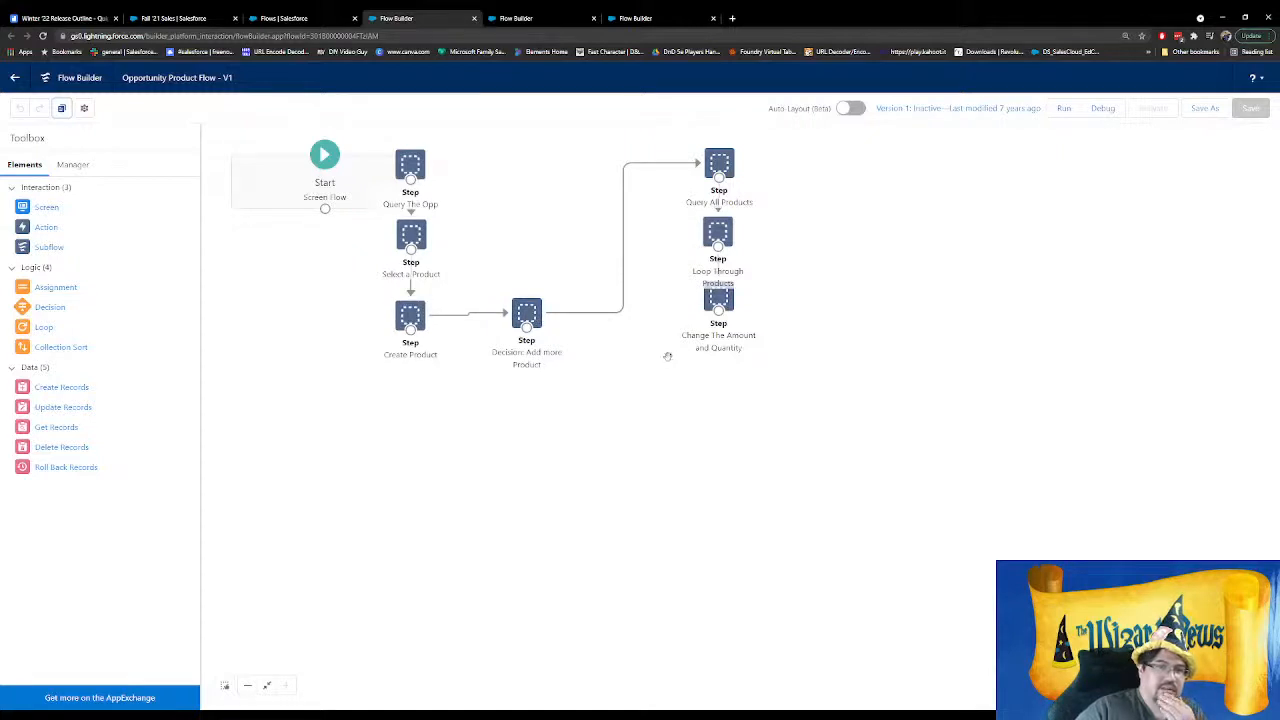
click(475, 20)
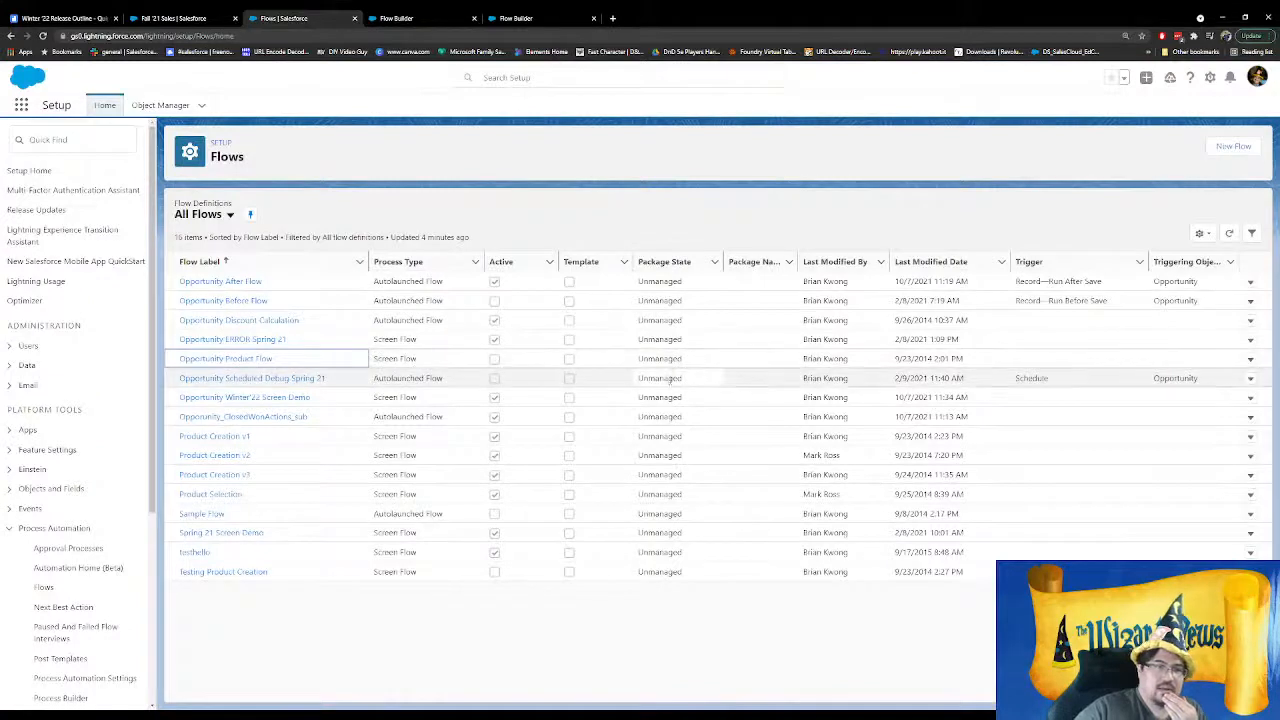
View the details and versions of Opportunity Product Flow, including its description, and return to the flow list
click(1250, 358)
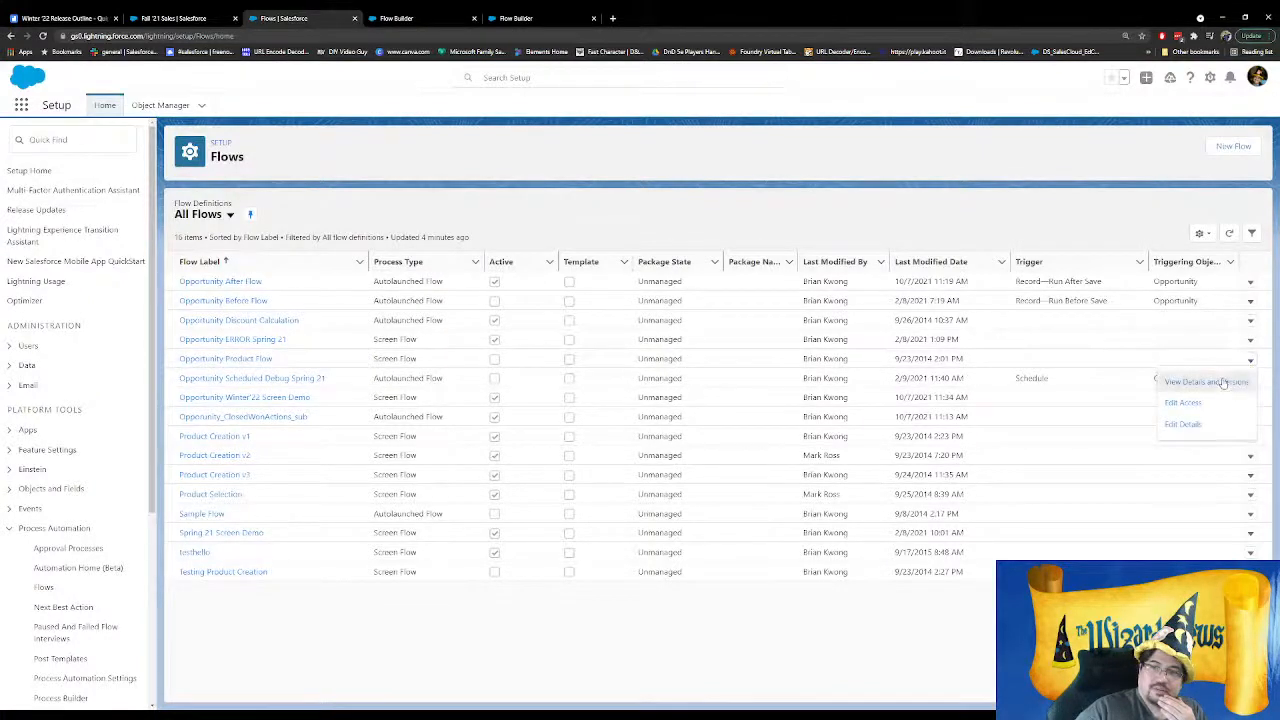
click(1222, 382)
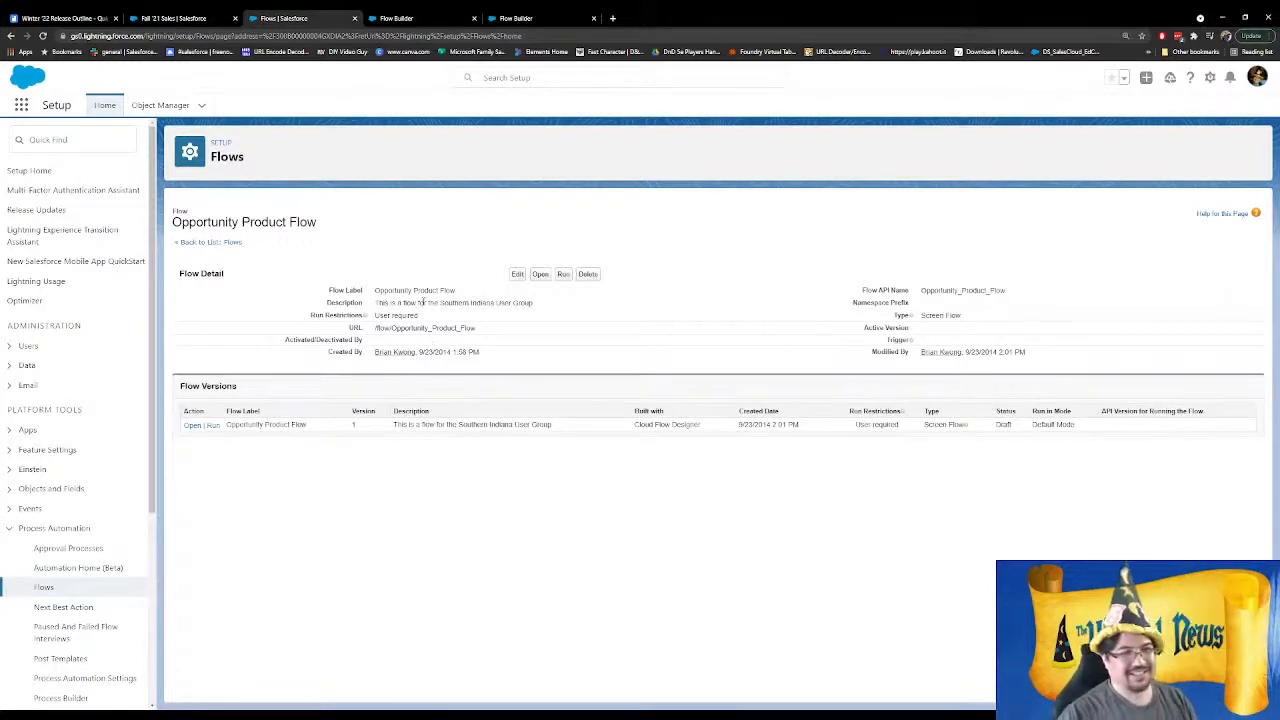
drag(423, 301, 621, 300)
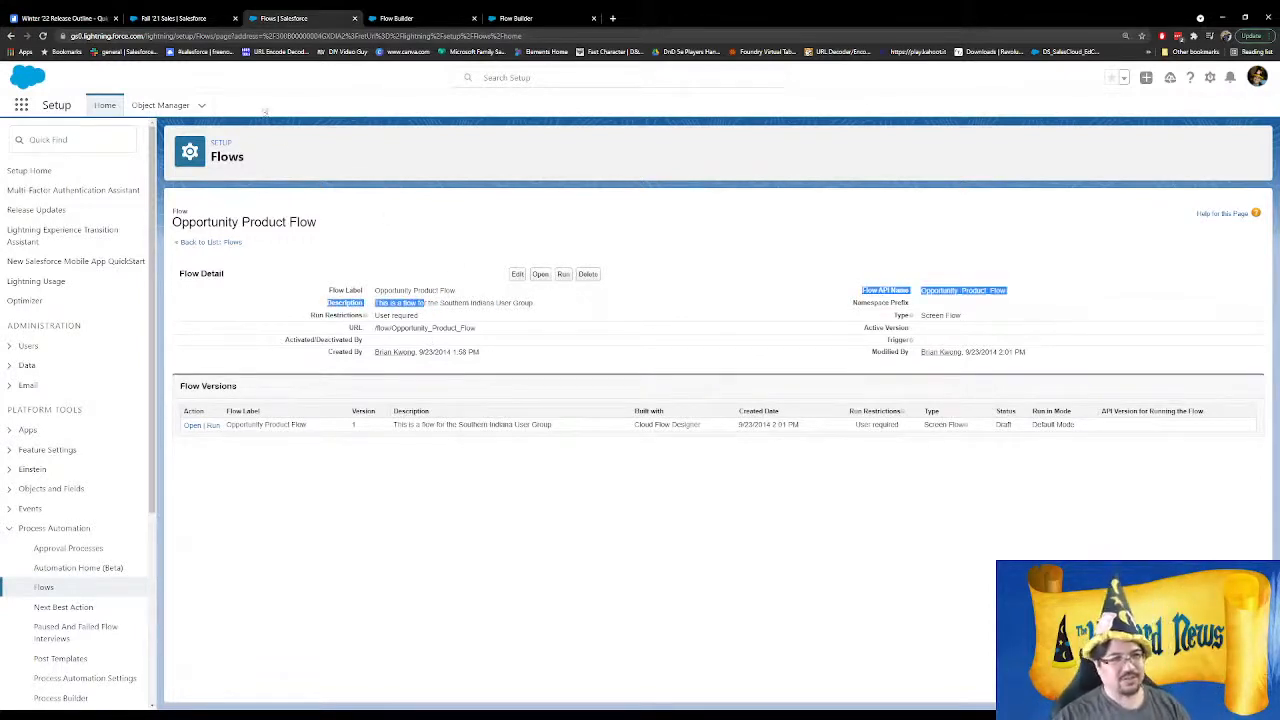
click(226, 245)
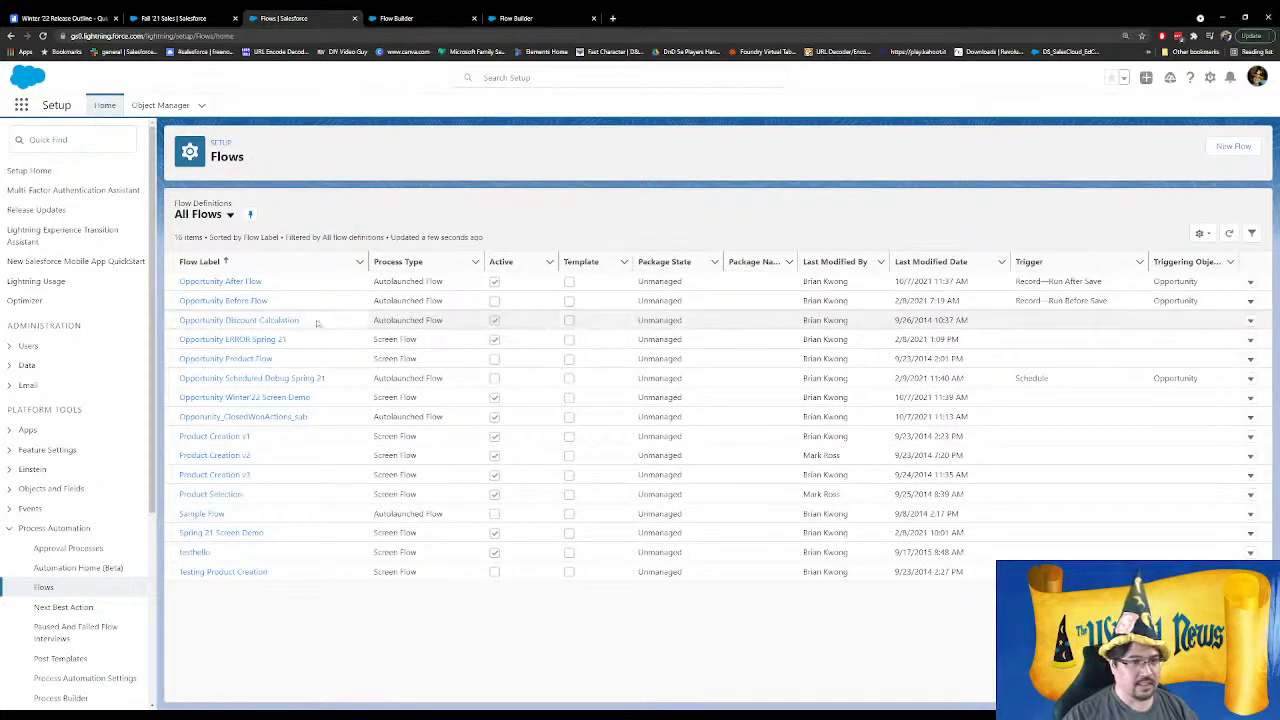
Start a new Screen Flow that uses the Auto-Layout canvas
click(275, 321)
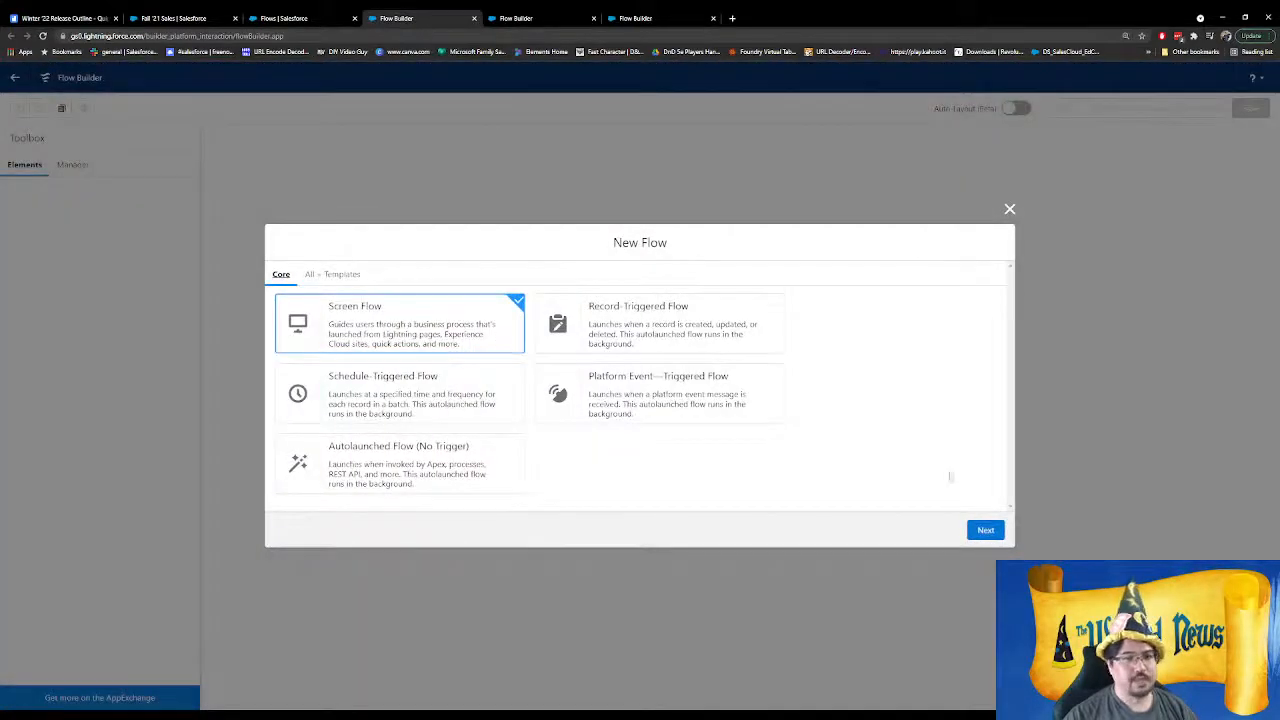
click(985, 531)
click(669, 374)
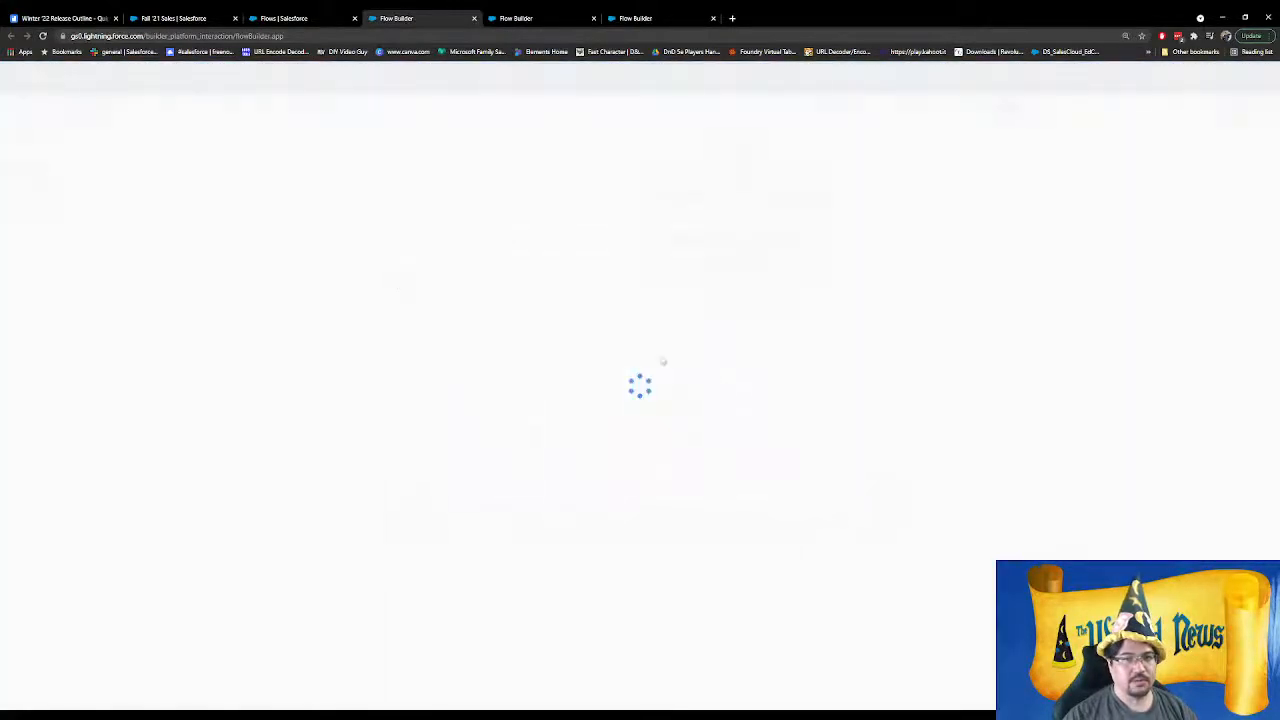
Add a Get Records element after the flow's start, labelled Opportunity and retrieving records of the Opportunity object
click(740, 224)
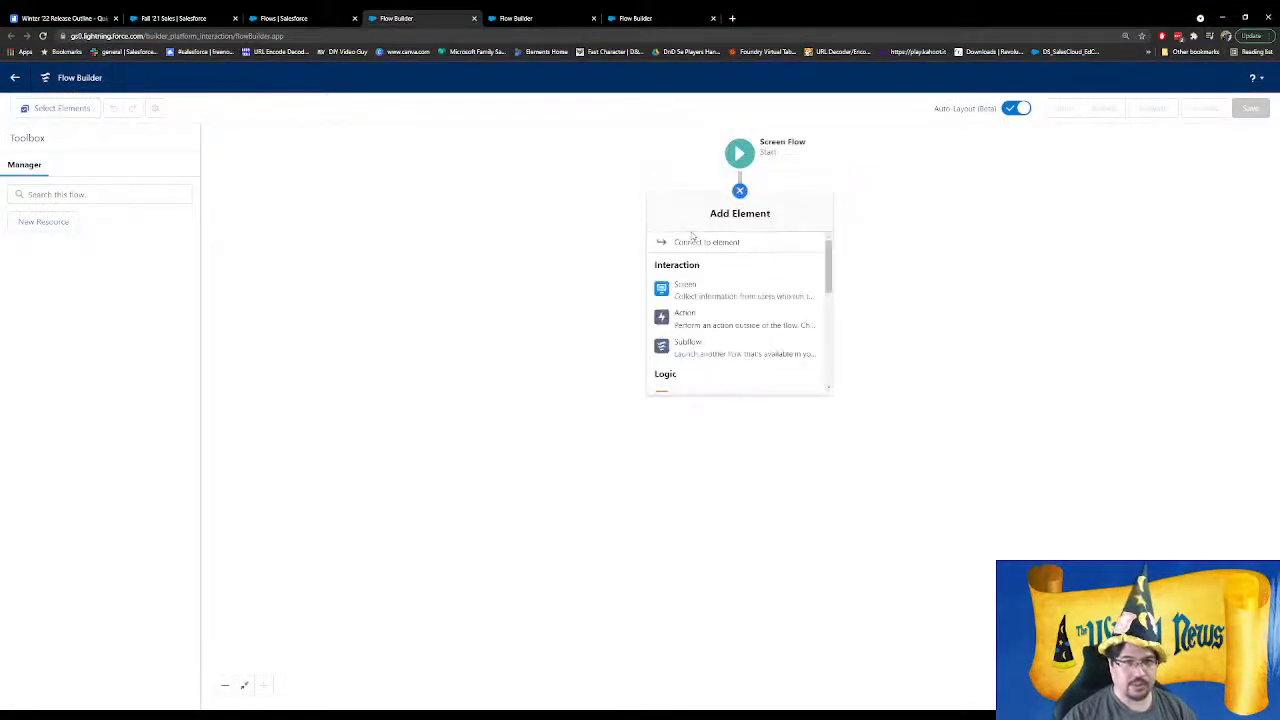
scroll(687, 288, down, 5)
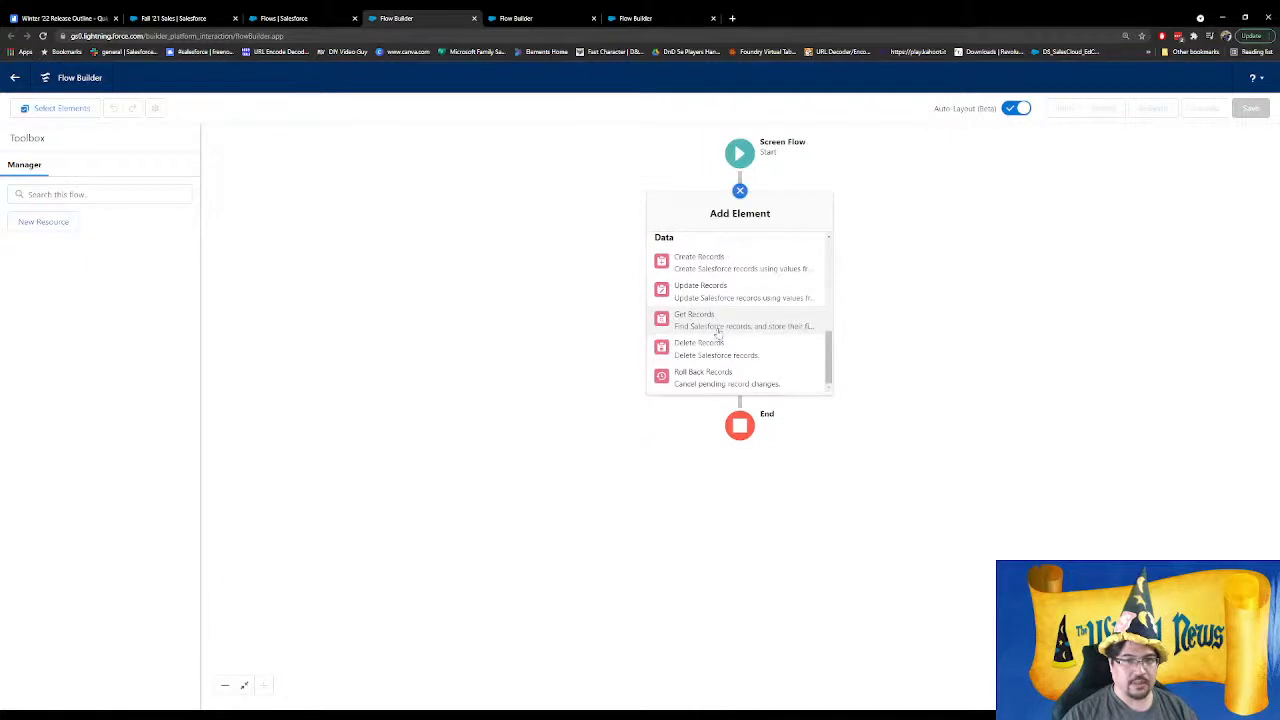
click(717, 330)
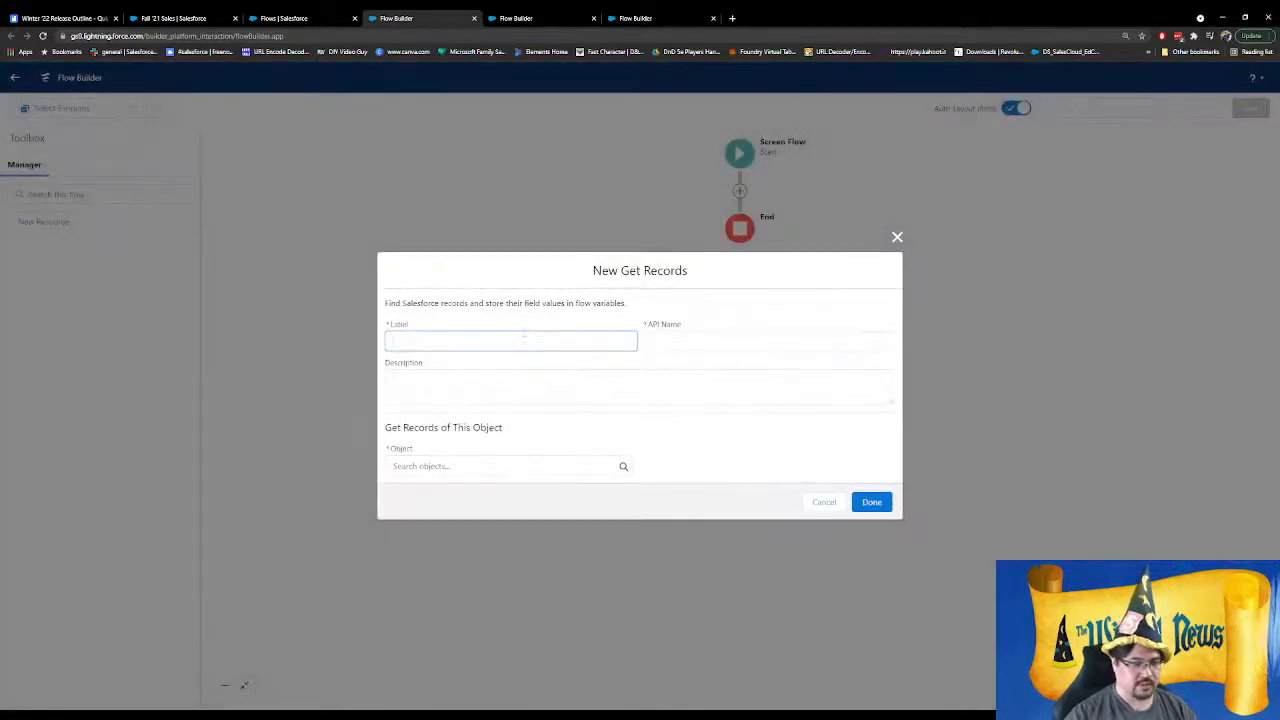
text(Opportunity)
key(Tab)
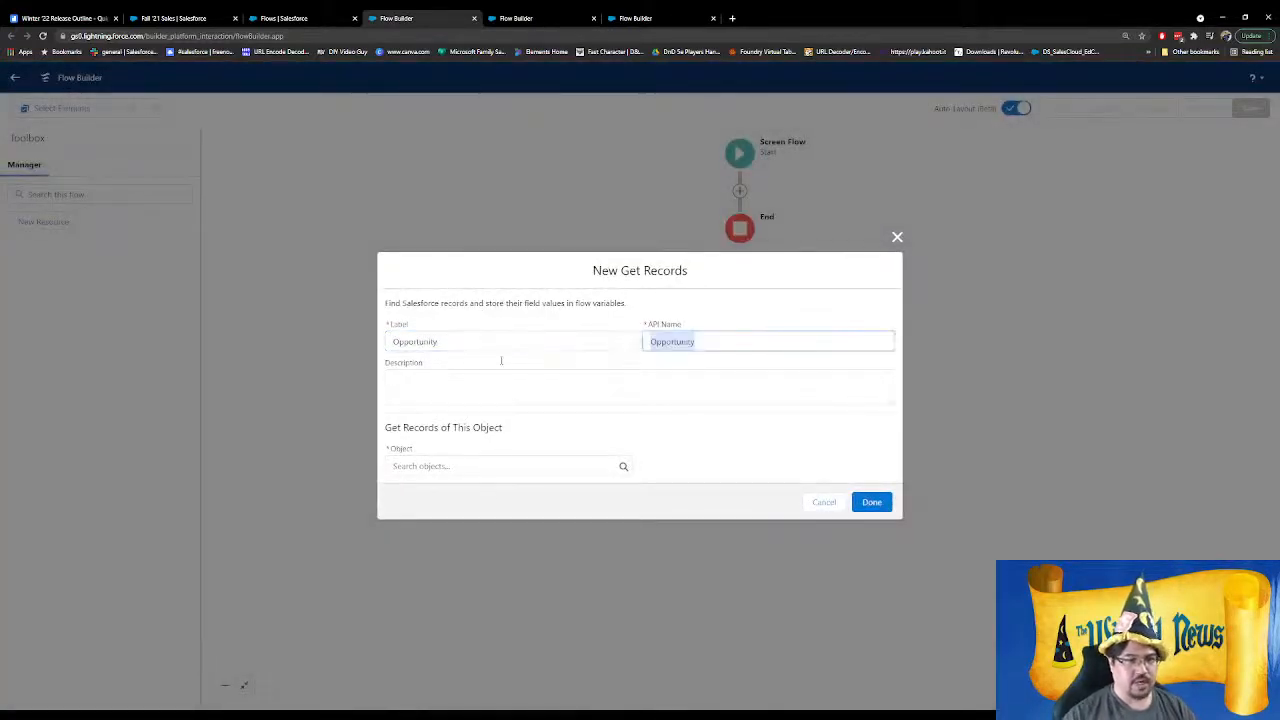
click(486, 466)
text(Opportunity)
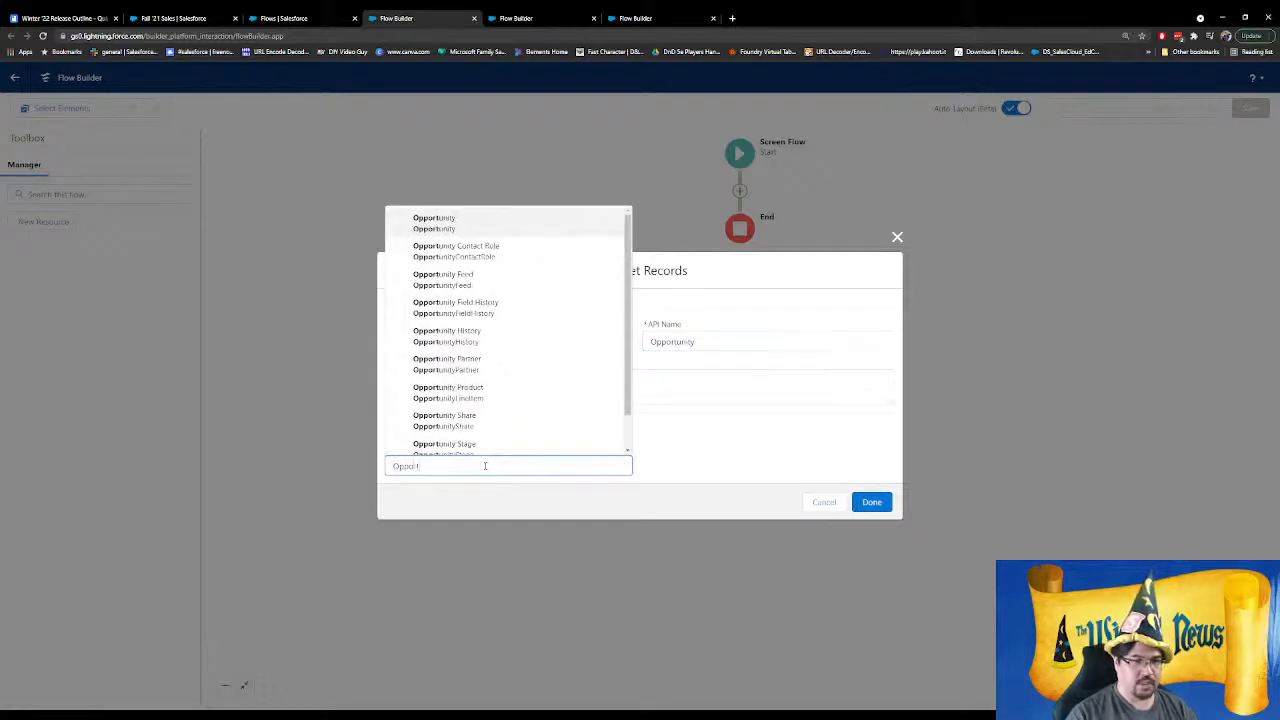
click(505, 226)
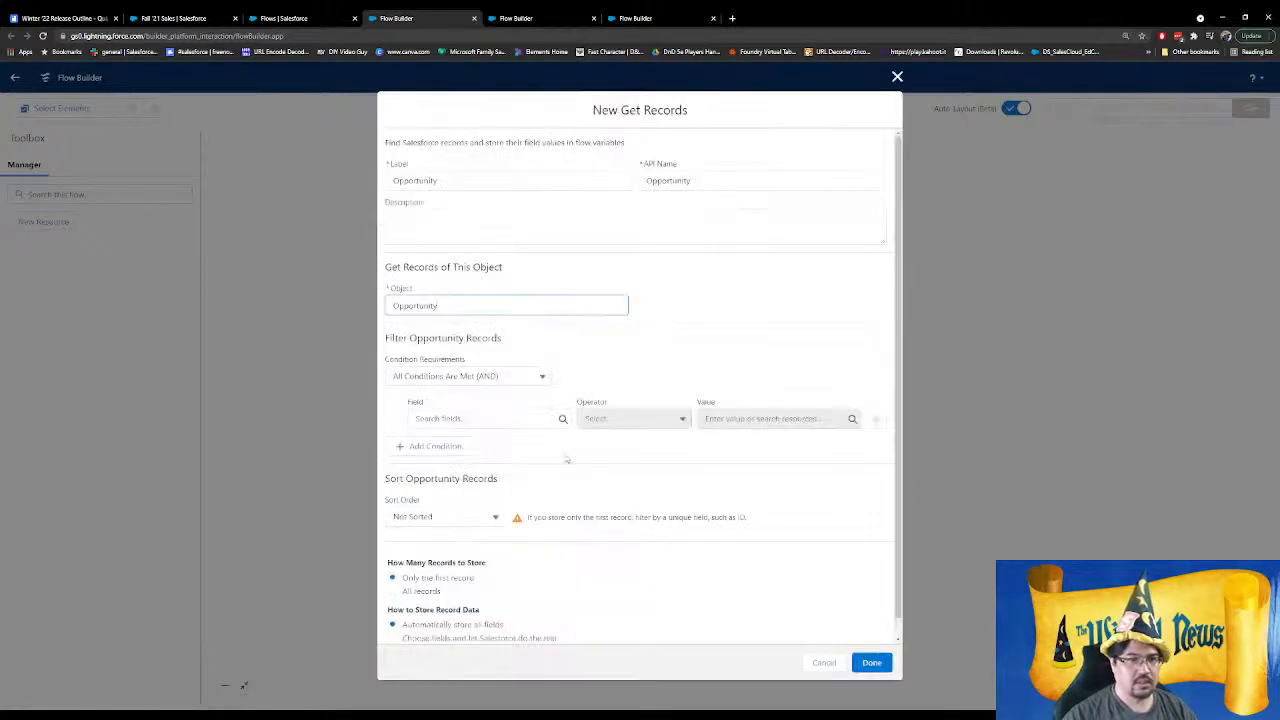
Set the field of the Opportunity record filter condition to Id with the Equals operator
click(474, 419)
text(ind)
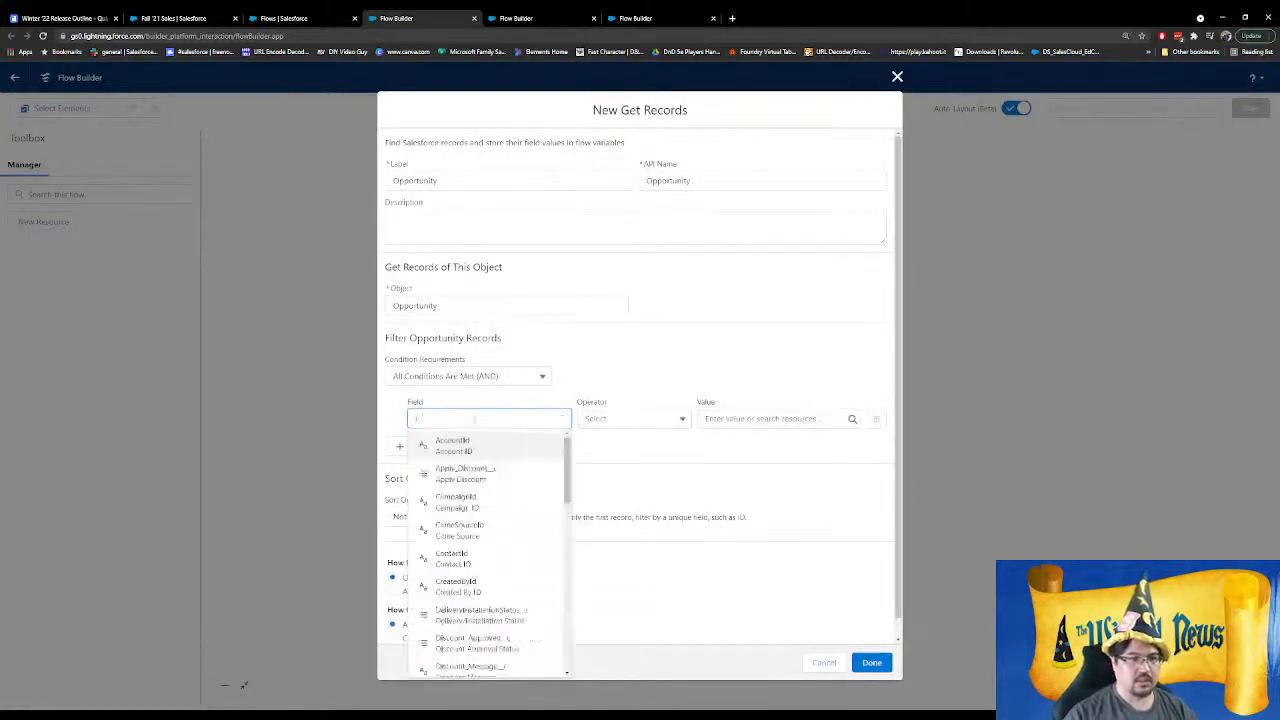
click(476, 584)
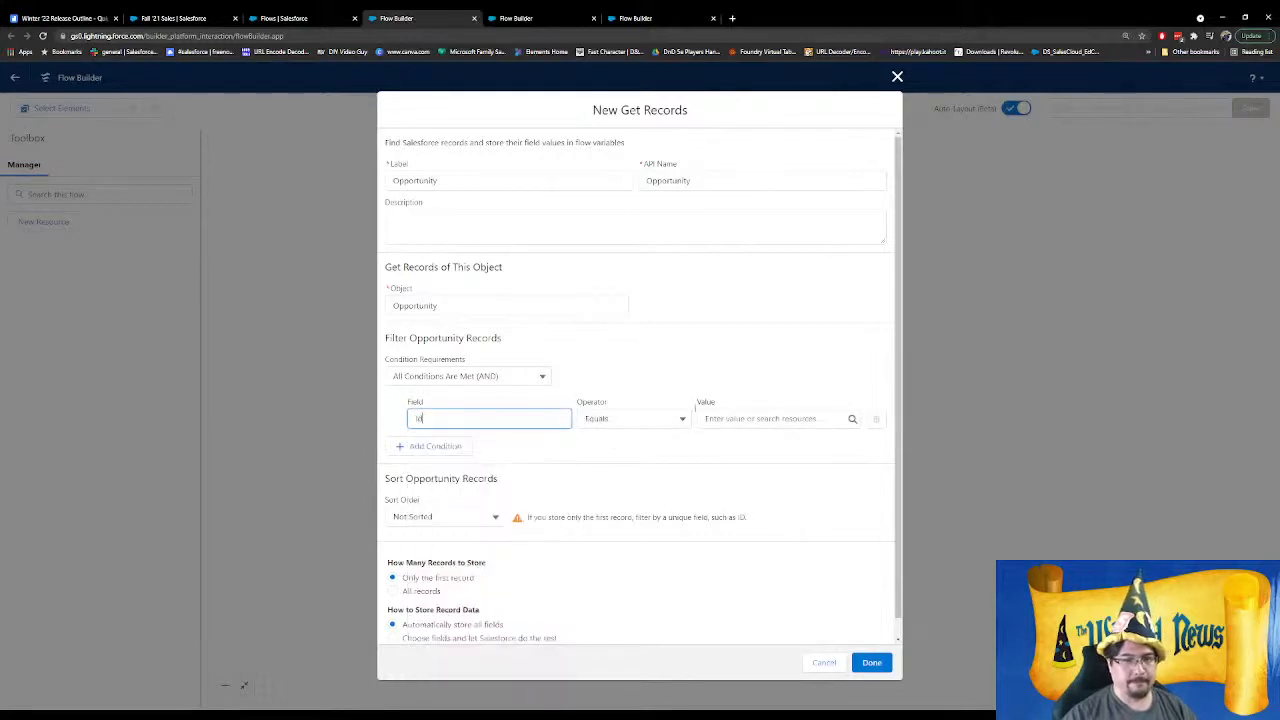
Use a new text variable recordId, available for input, as the Id condition's value and confirm the Opportunity Get Records element
click(733, 419)
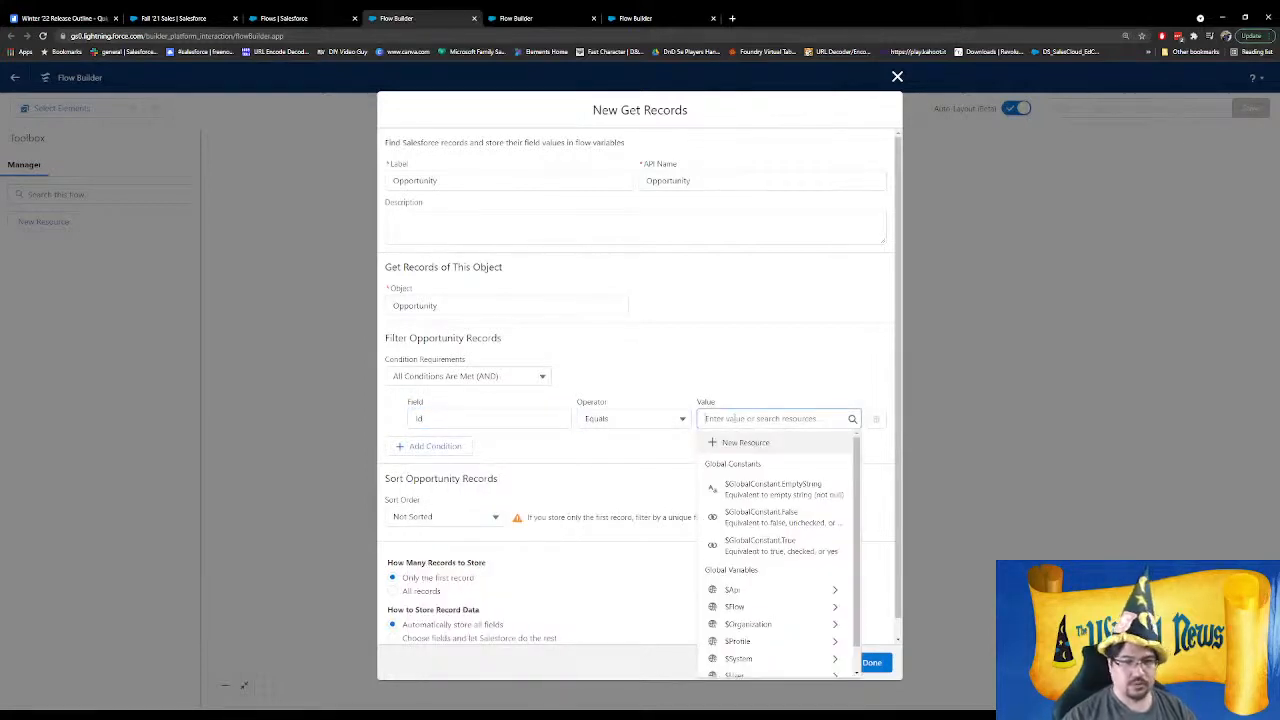
click(748, 444)
click(480, 343)
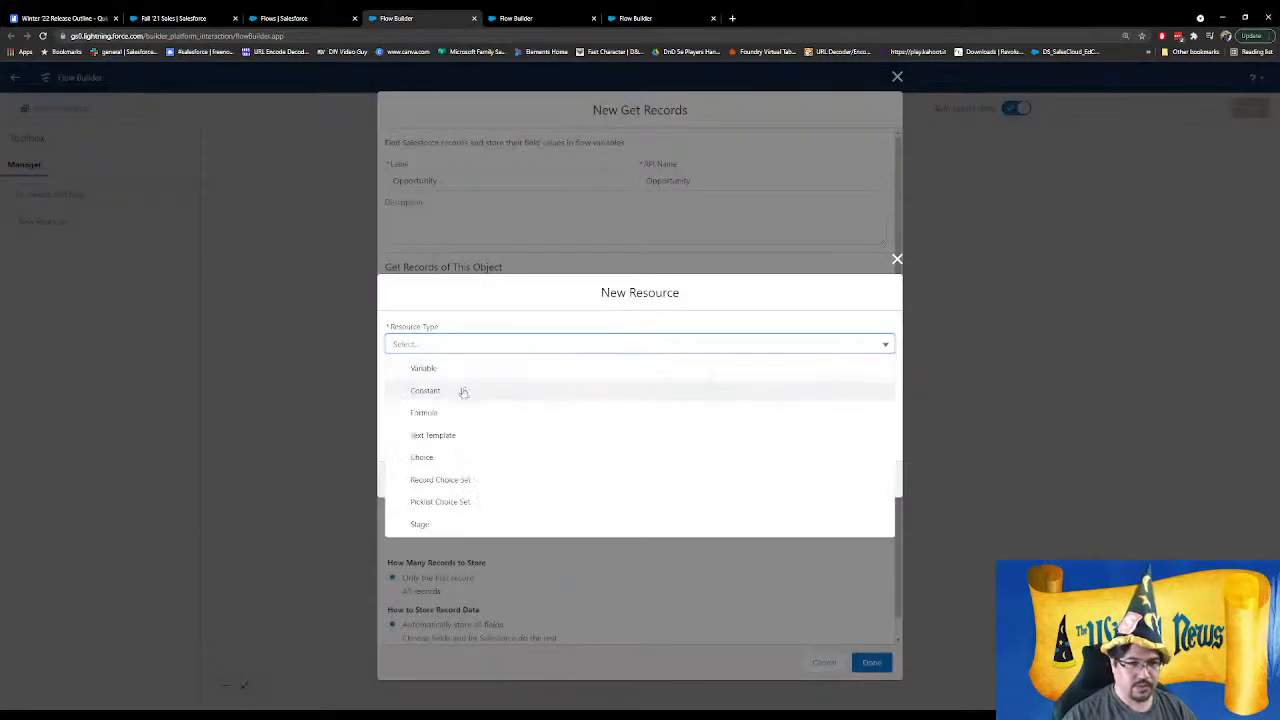
click(461, 368)
click(461, 368)
text(ms)
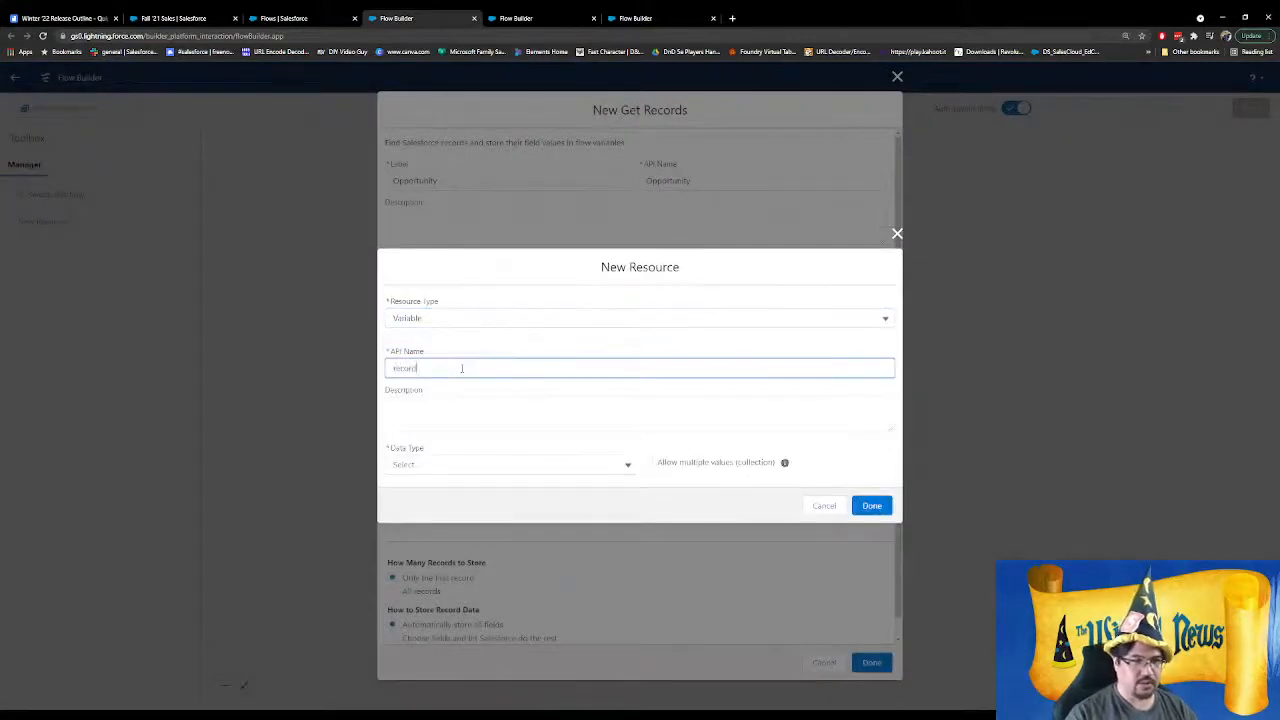
click(483, 465)
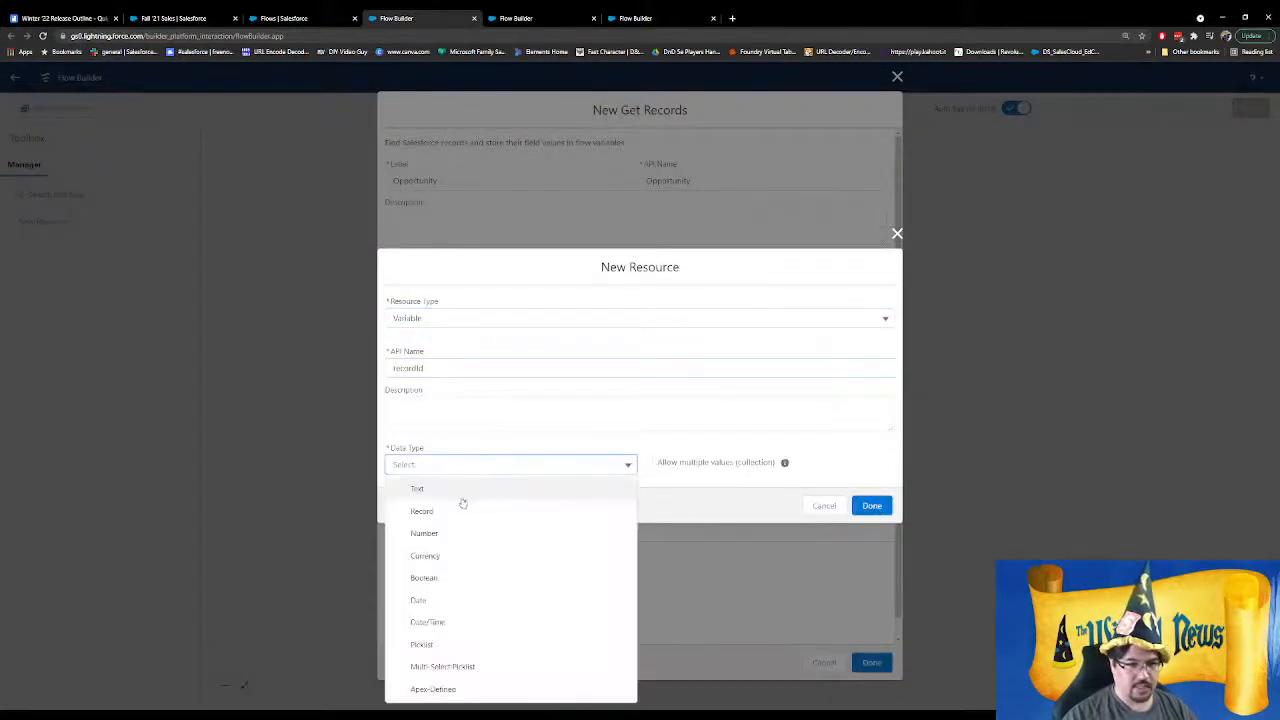
click(460, 494)
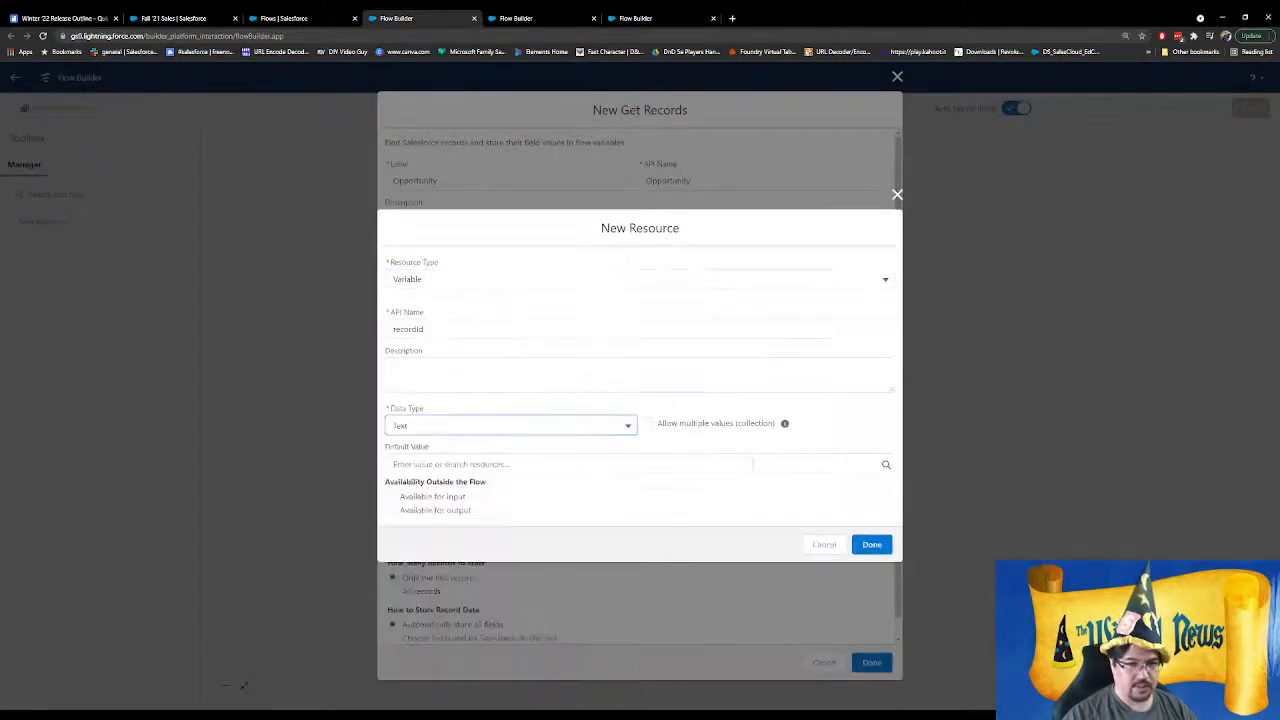
click(390, 497)
click(872, 544)
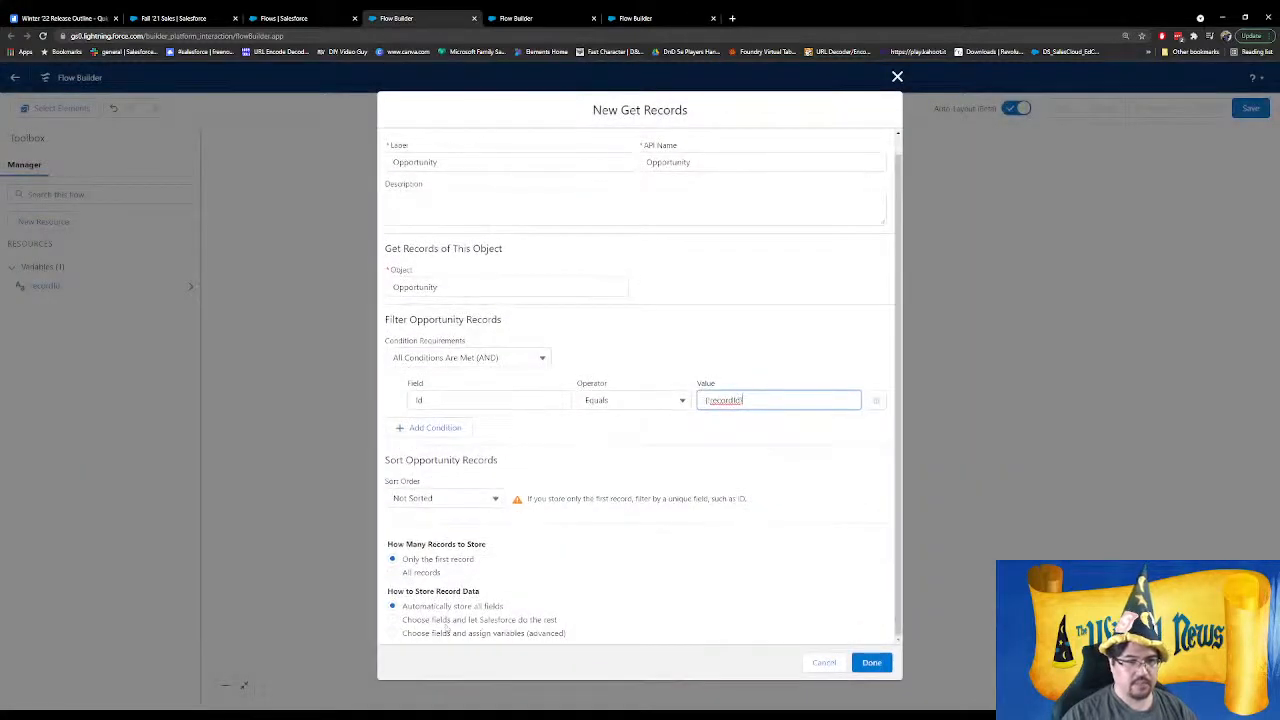
click(869, 662)
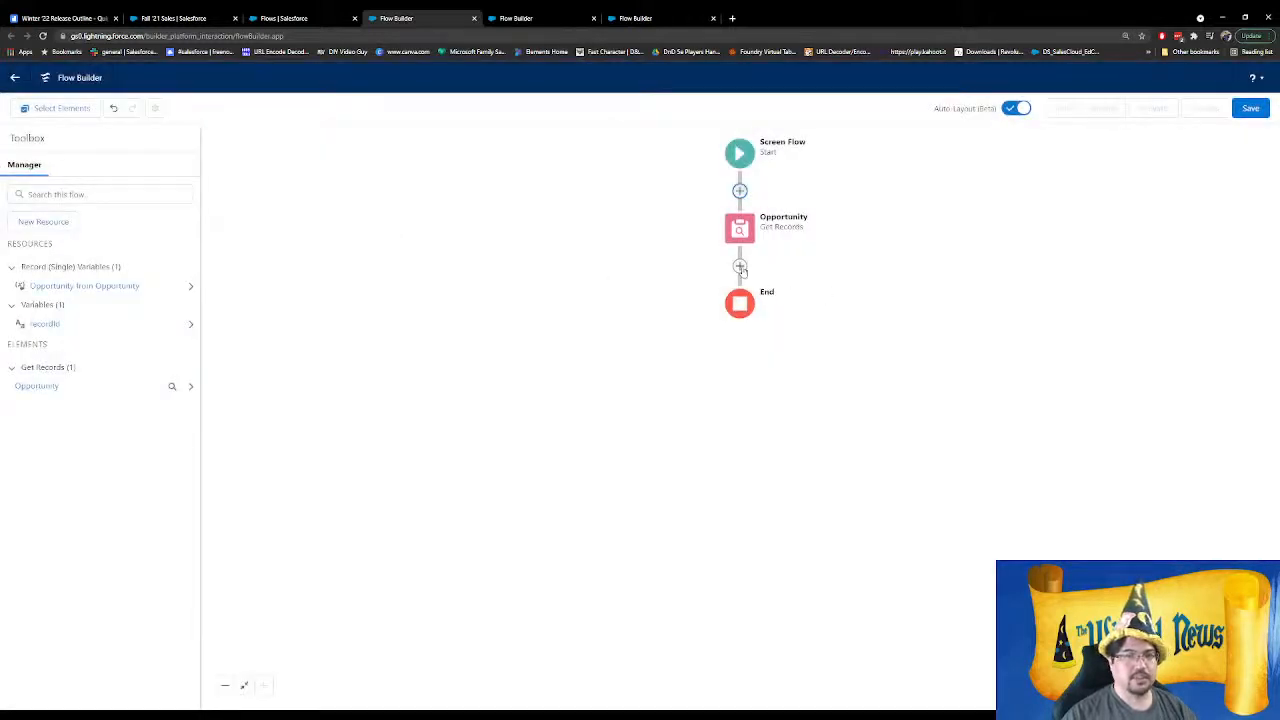
Add a Get Records element after the Opportunity element, labelled Opportunity Product and retrieving records of the Opportunity Product object
click(740, 267)
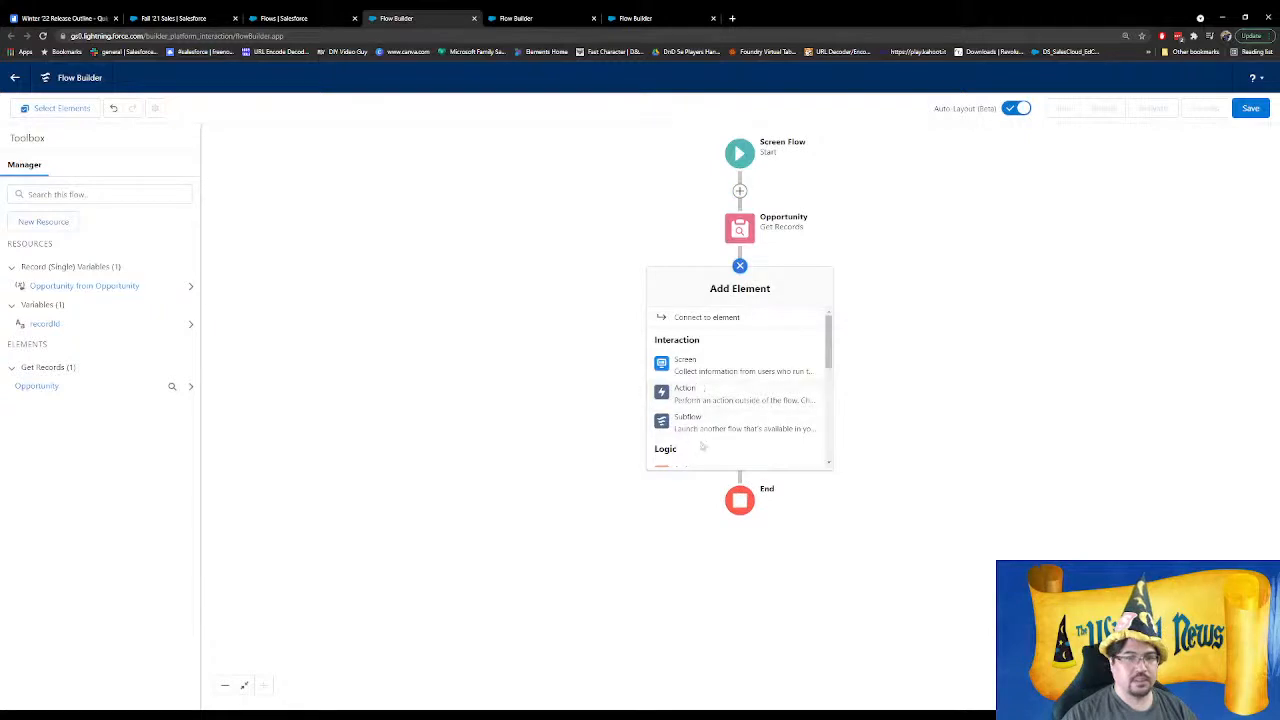
scroll(703, 447, down, 5)
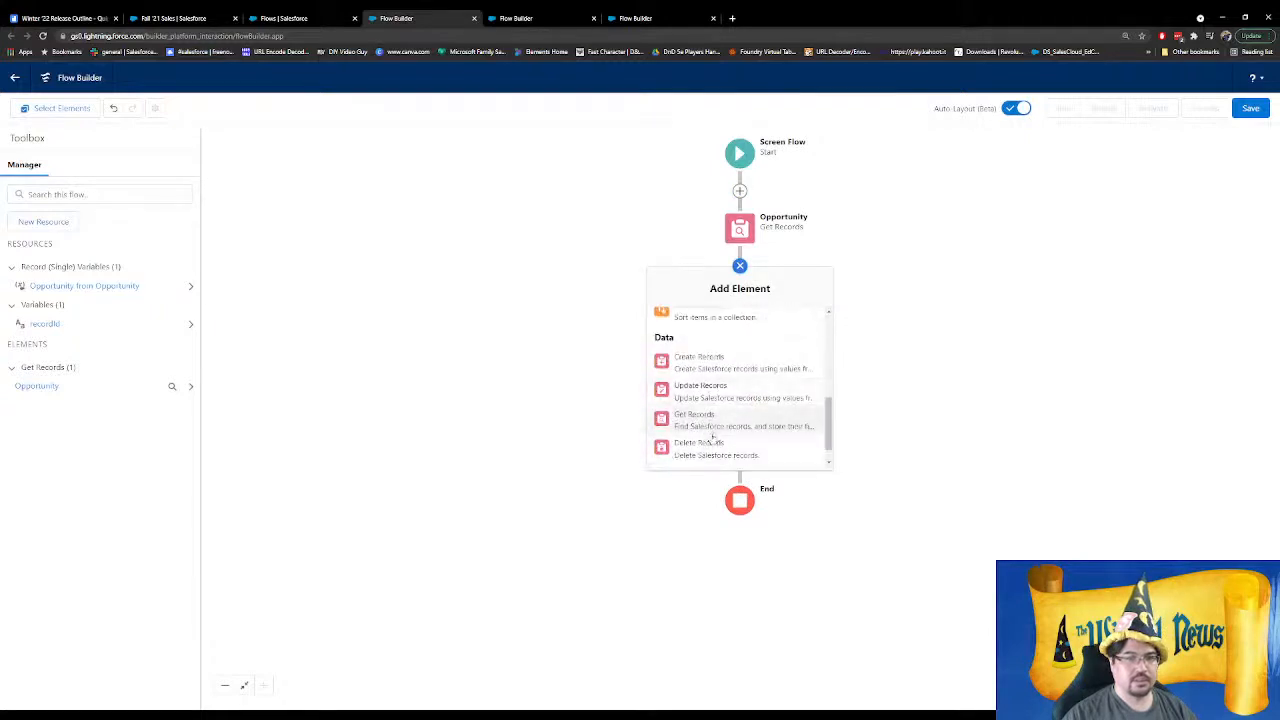
click(706, 420)
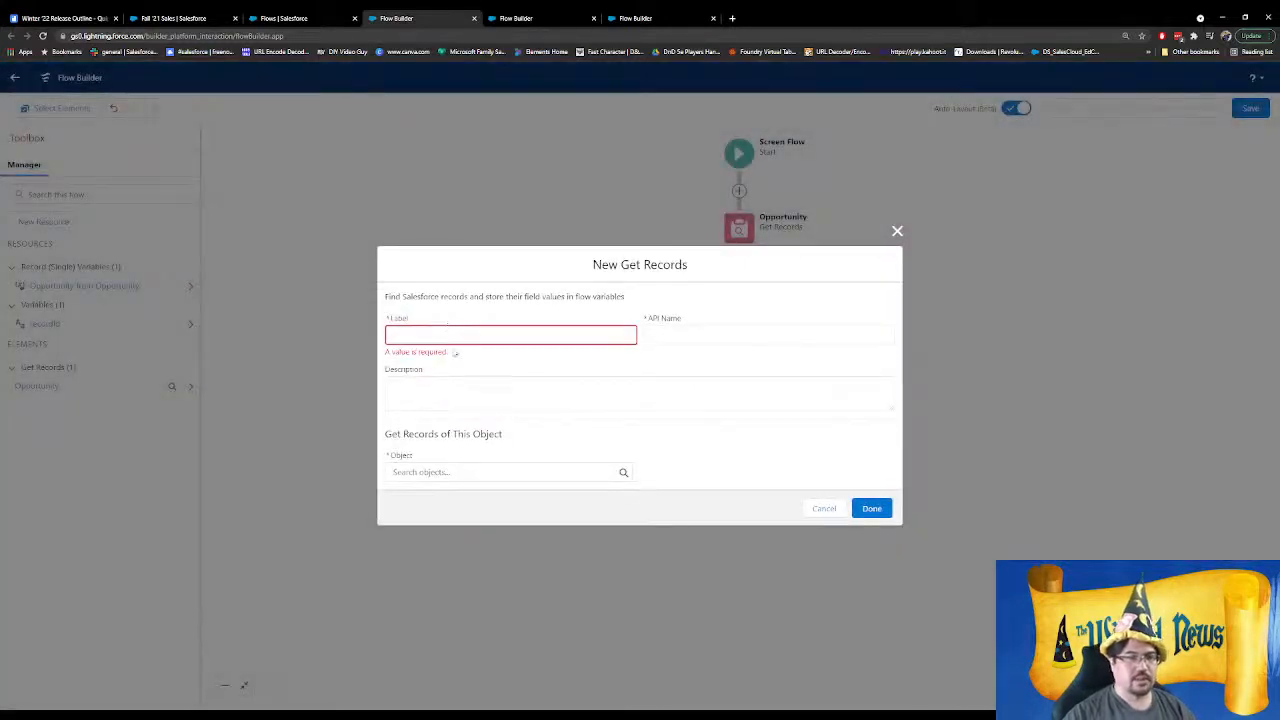
click(445, 334)
text(Op)
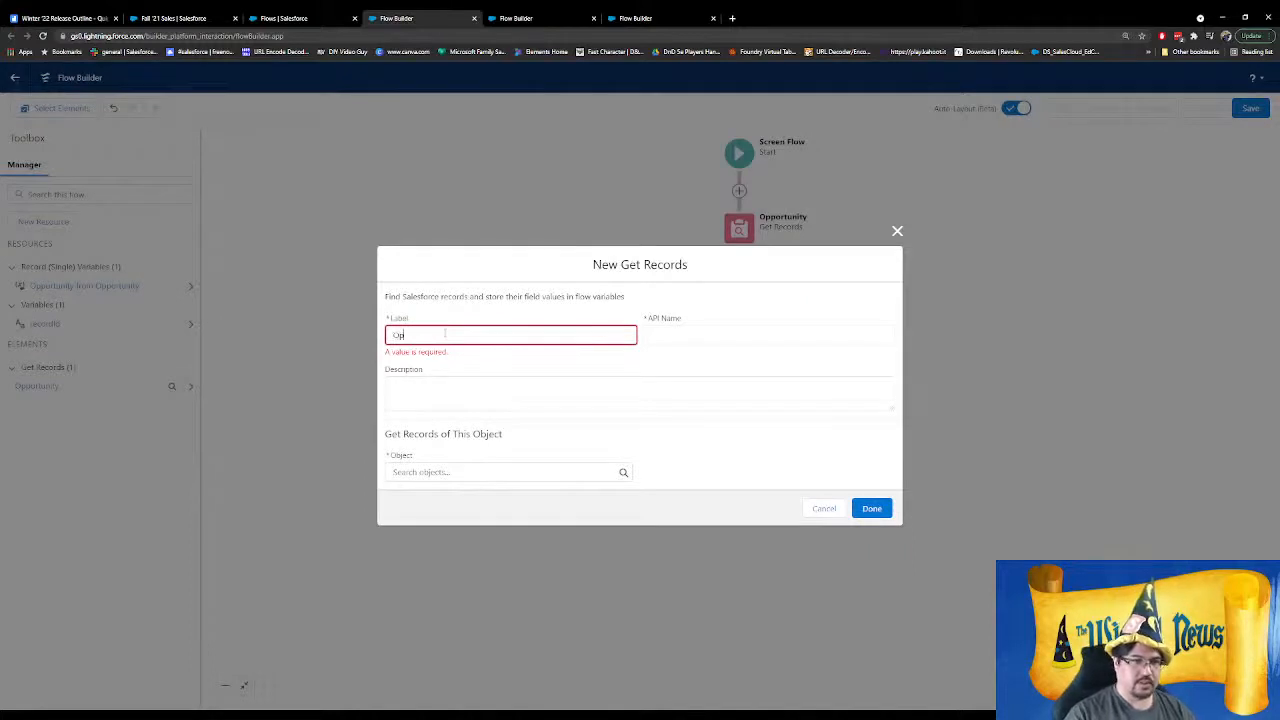
text(port)
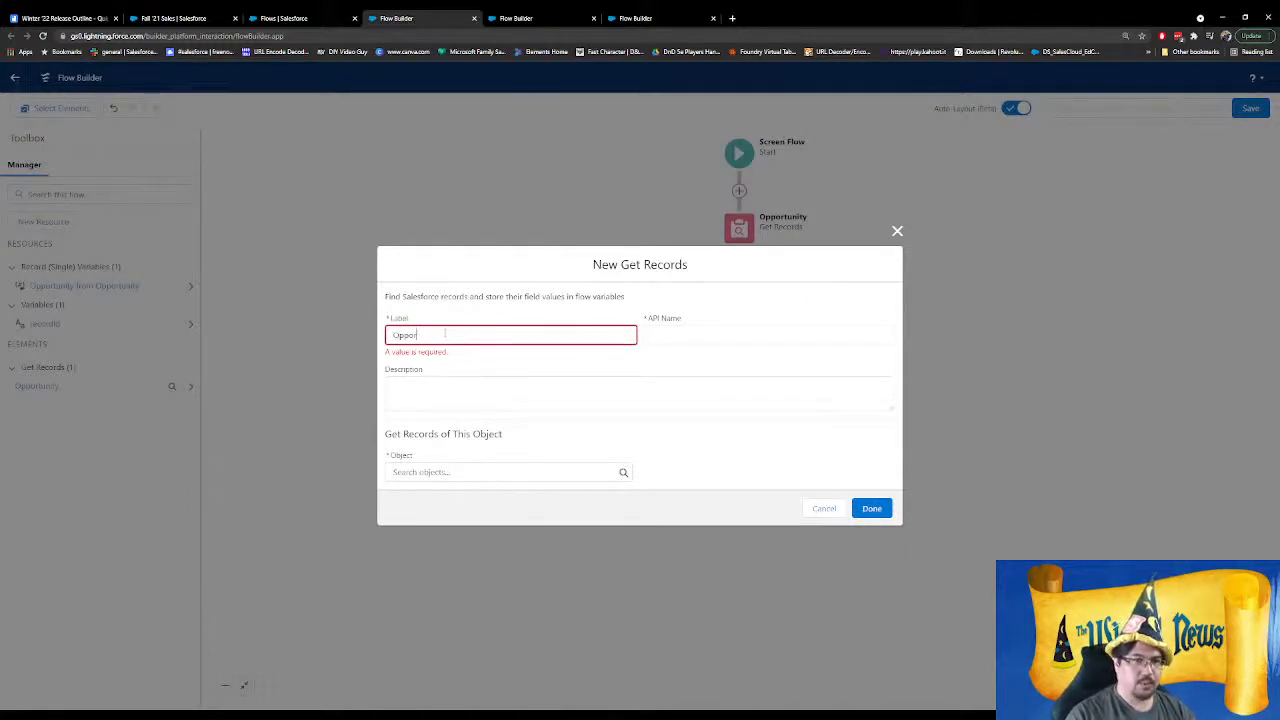
text(unity Product)
key(Tab)
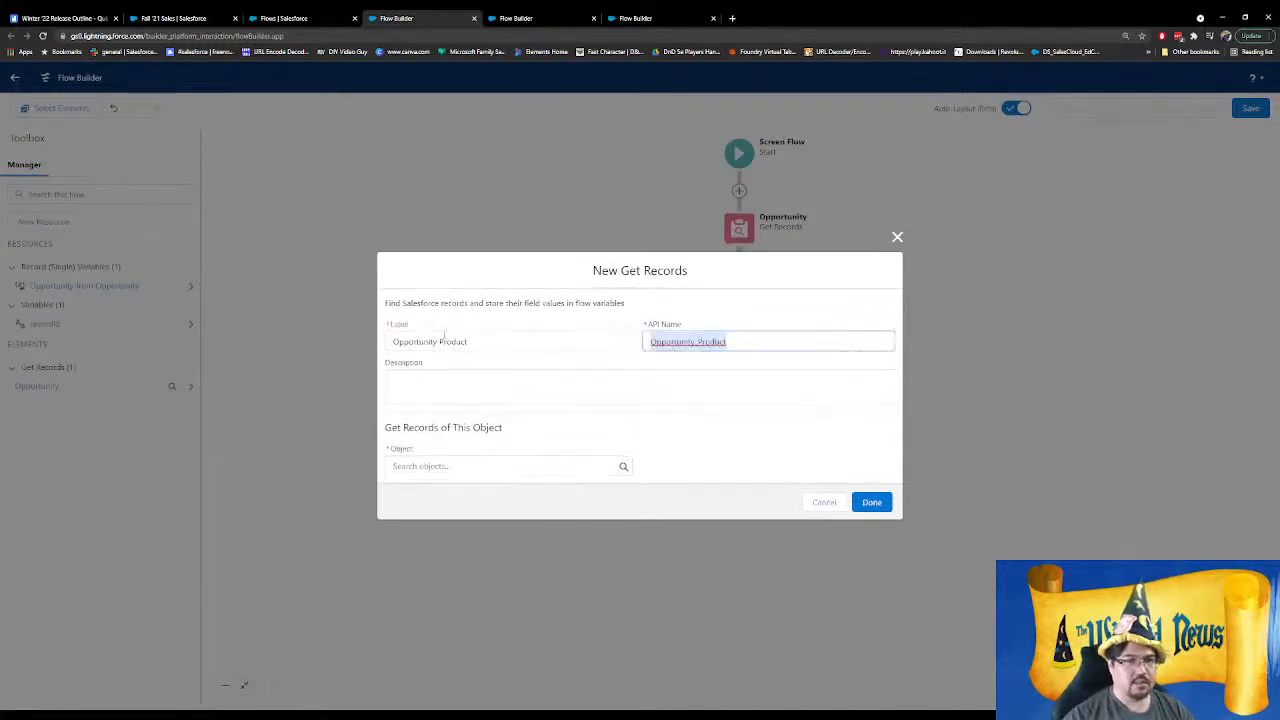
click(474, 466)
text(Opportun)
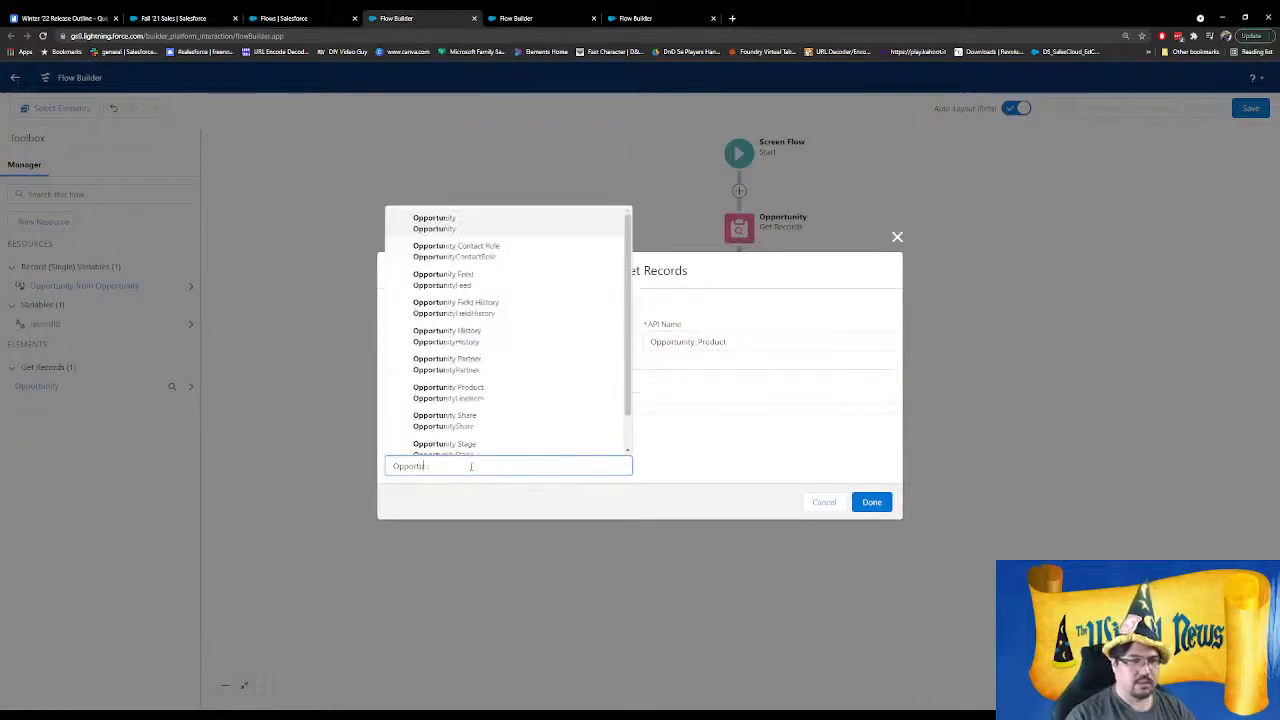
click(490, 392)
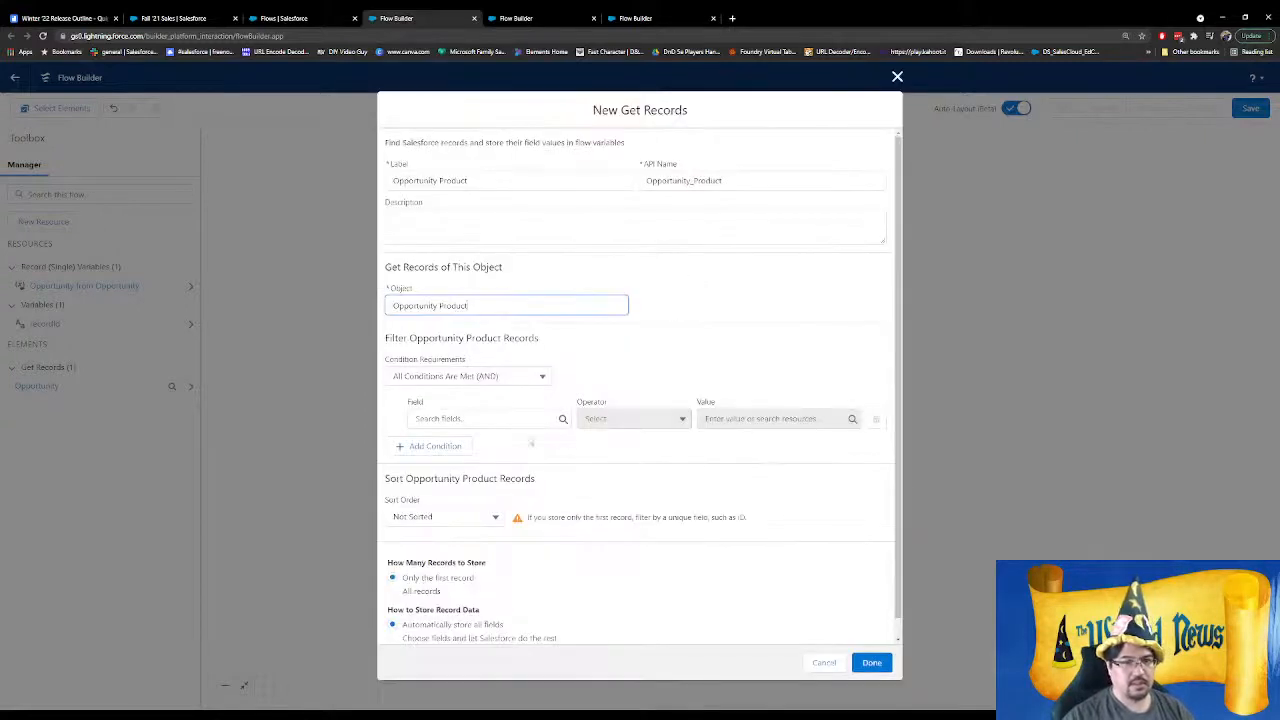
Filter the Opportunity Product records to those whose OpportunityId equals the Id of the retrieved Opportunity record
click(511, 419)
text(opp)
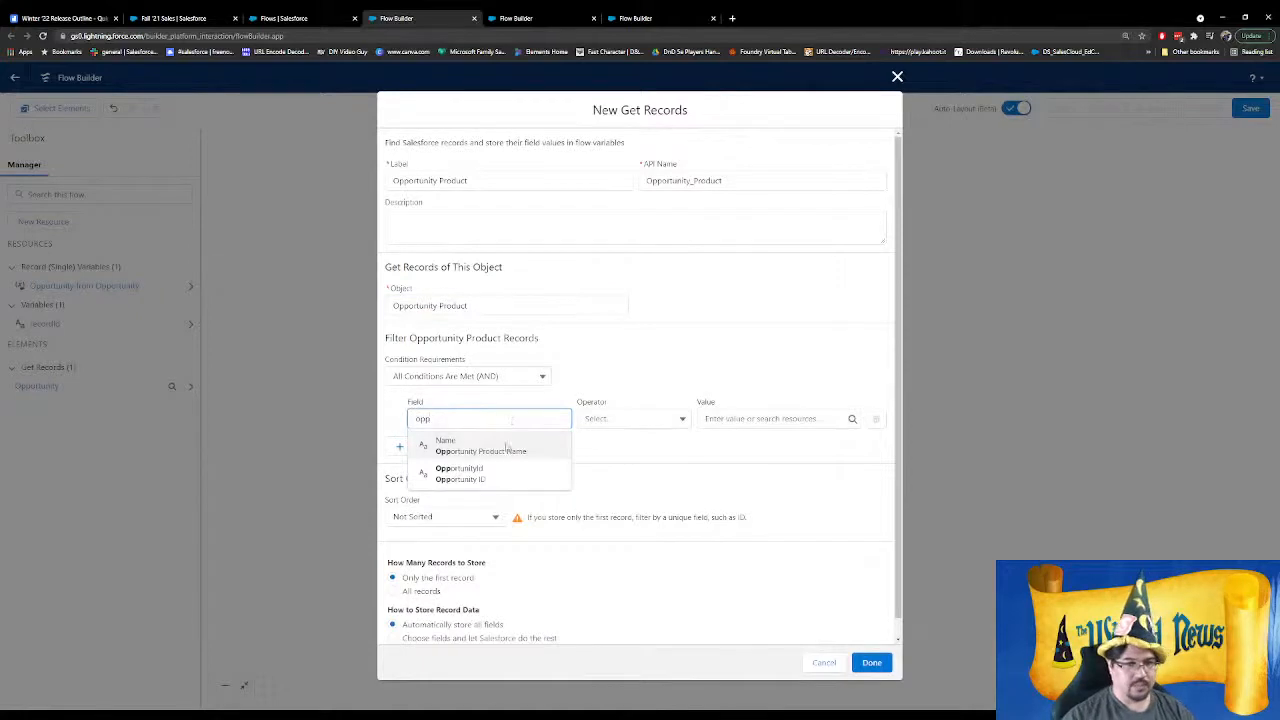
click(470, 474)
click(719, 418)
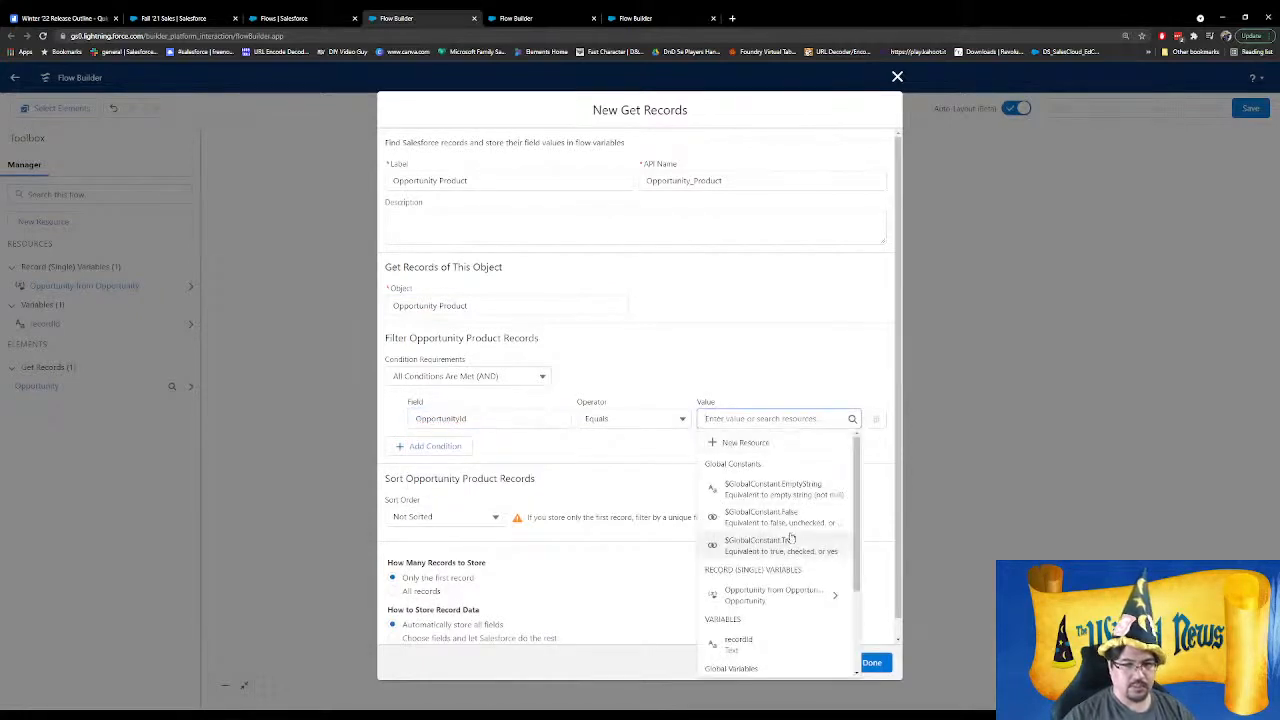
scroll(785, 520, down, 2)
click(752, 491)
scroll(745, 493, down, 5)
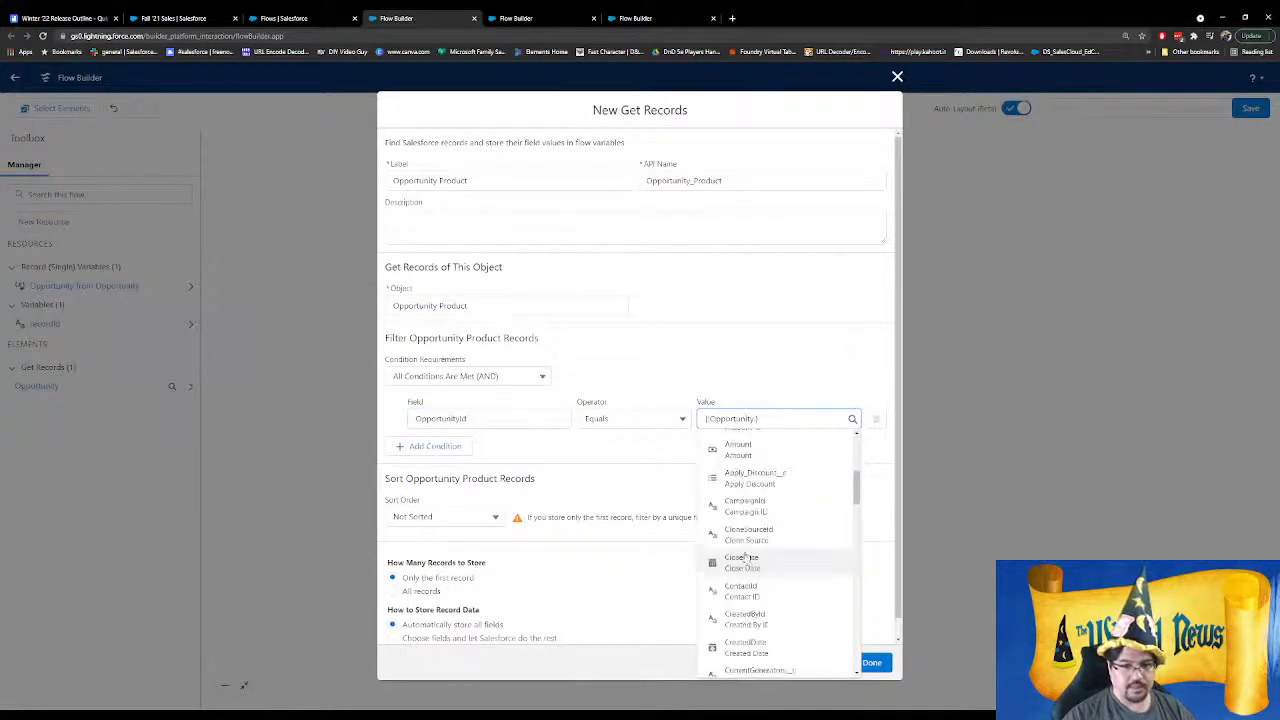
scroll(760, 470, down, 2)
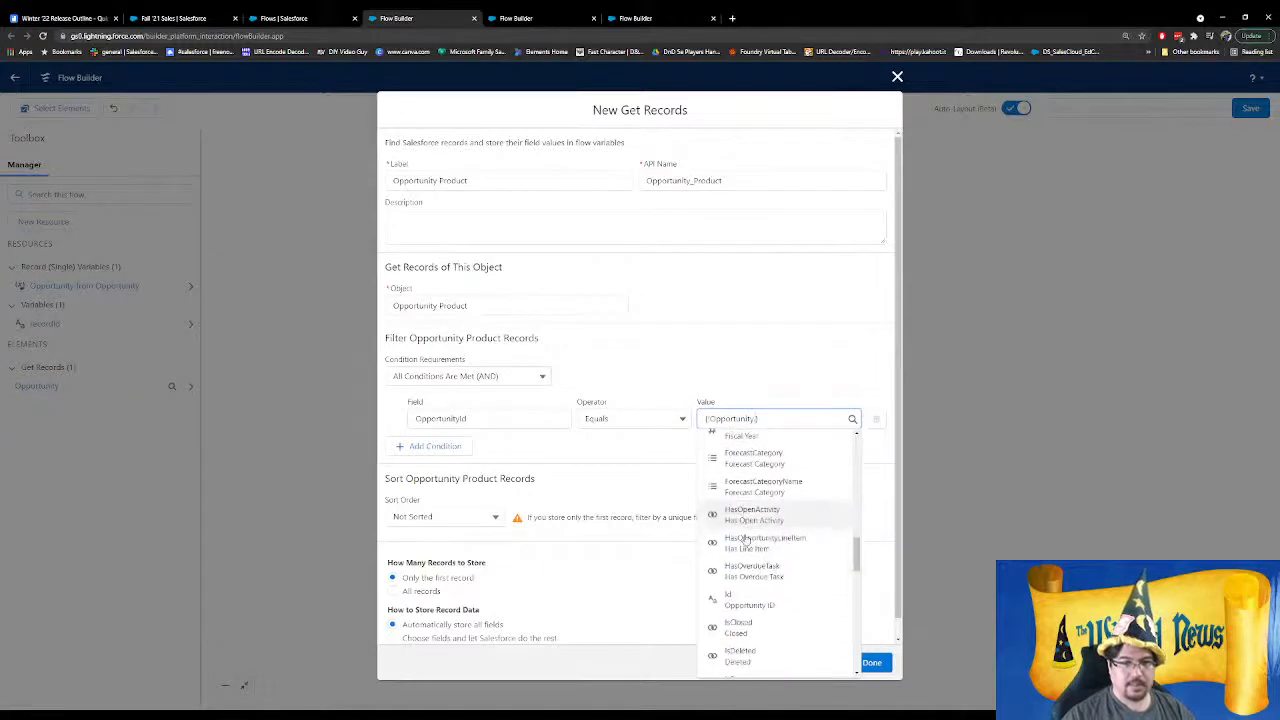
click(735, 597)
Set the Opportunity Product Get Records element to store all records and confirm it
click(393, 591)
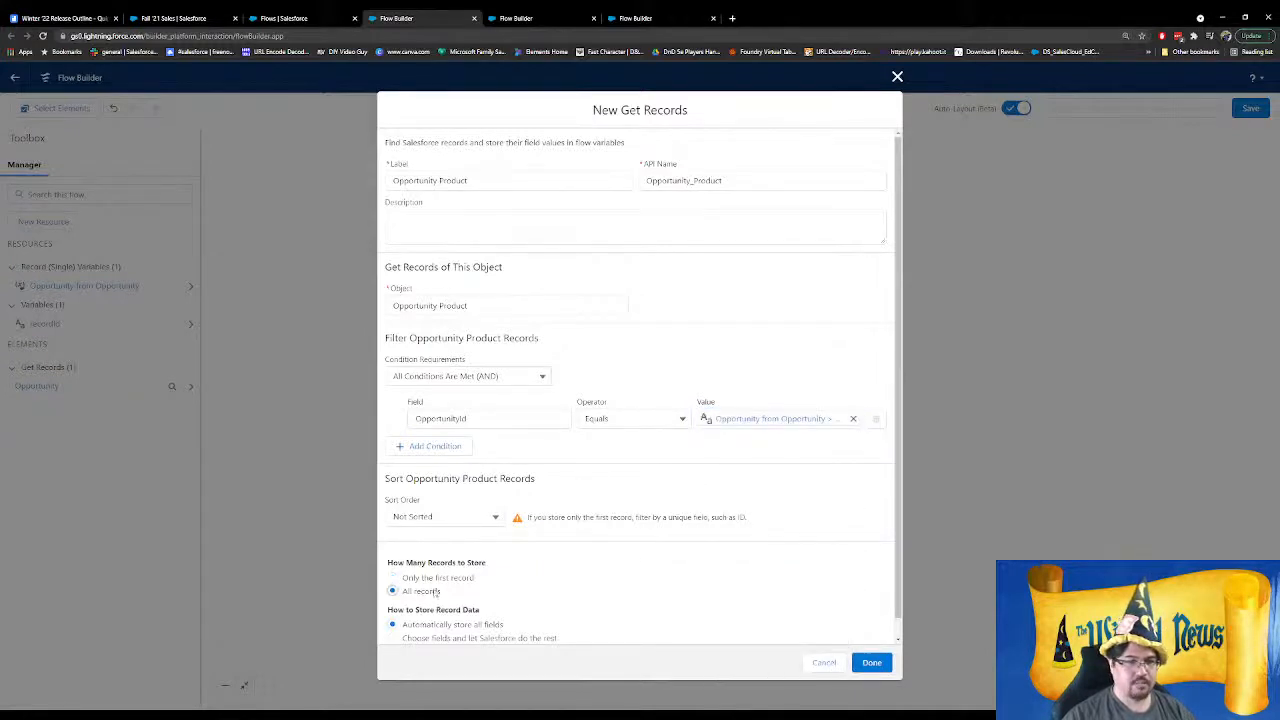
scroll(651, 560, down, 1)
click(872, 662)
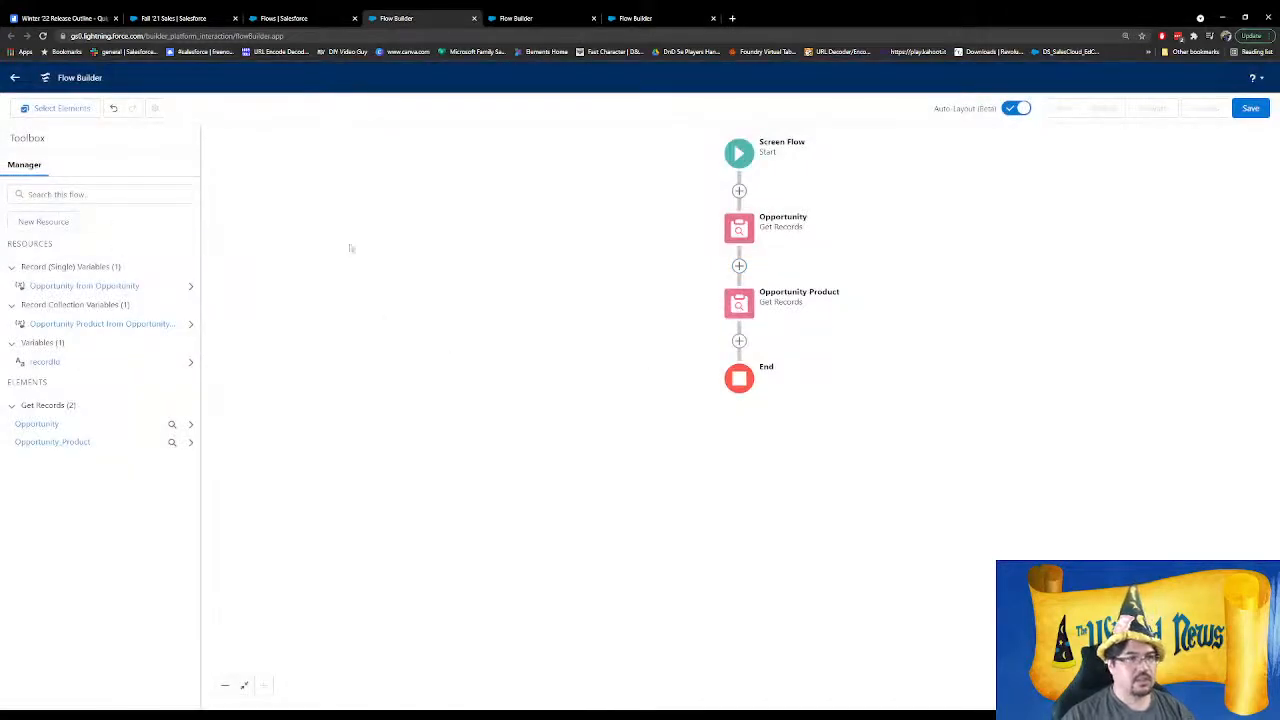
Add a Screen element after the Opportunity Product element and label it Global Discount
click(739, 341)
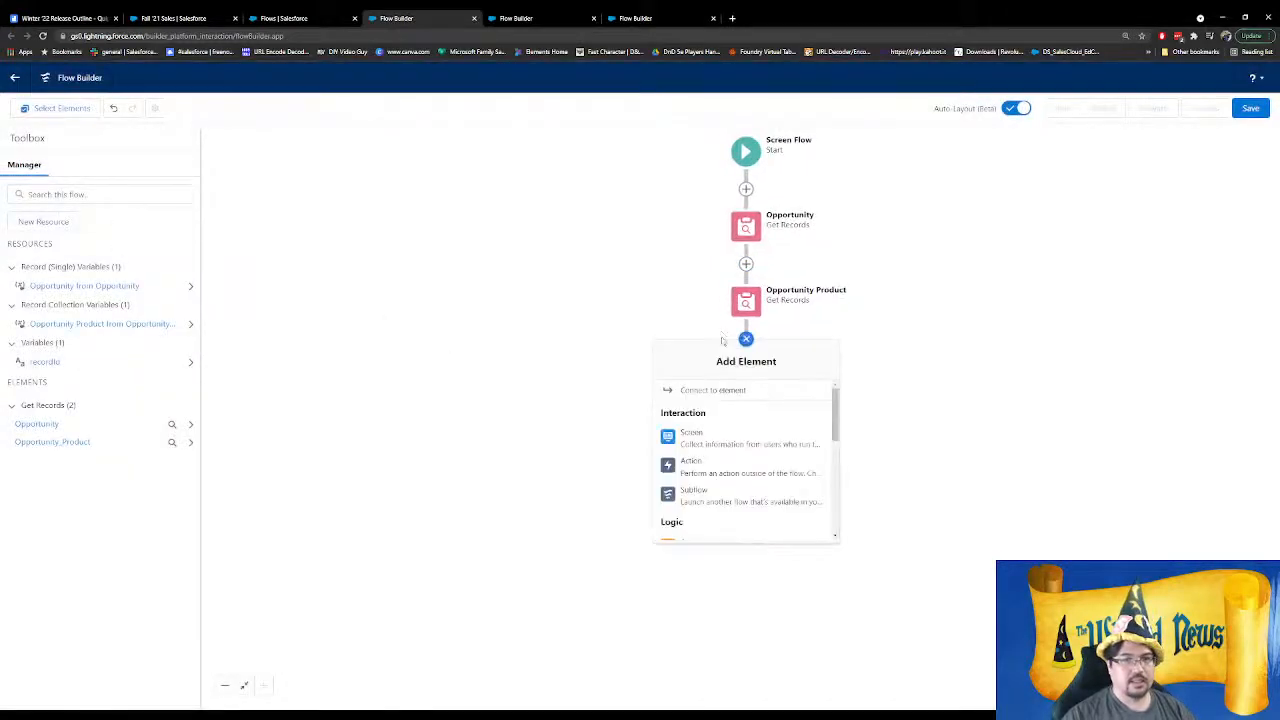
click(686, 438)
click(858, 228)
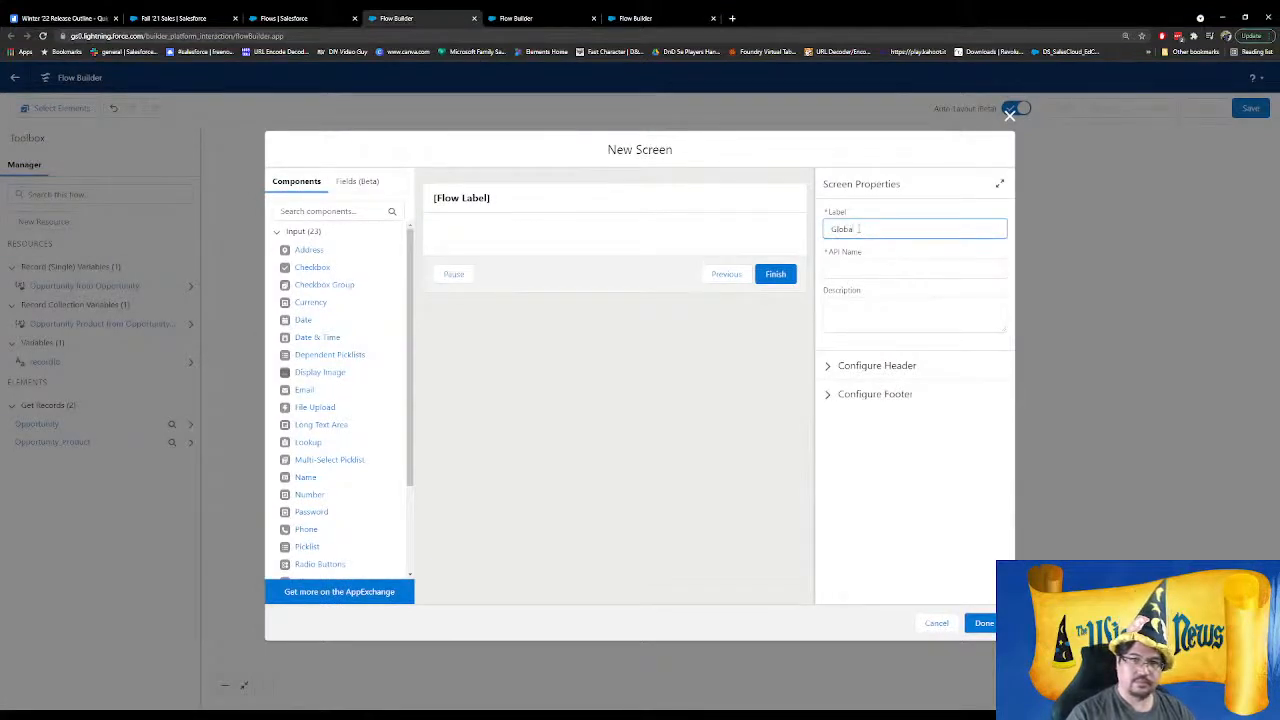
key(Tab)
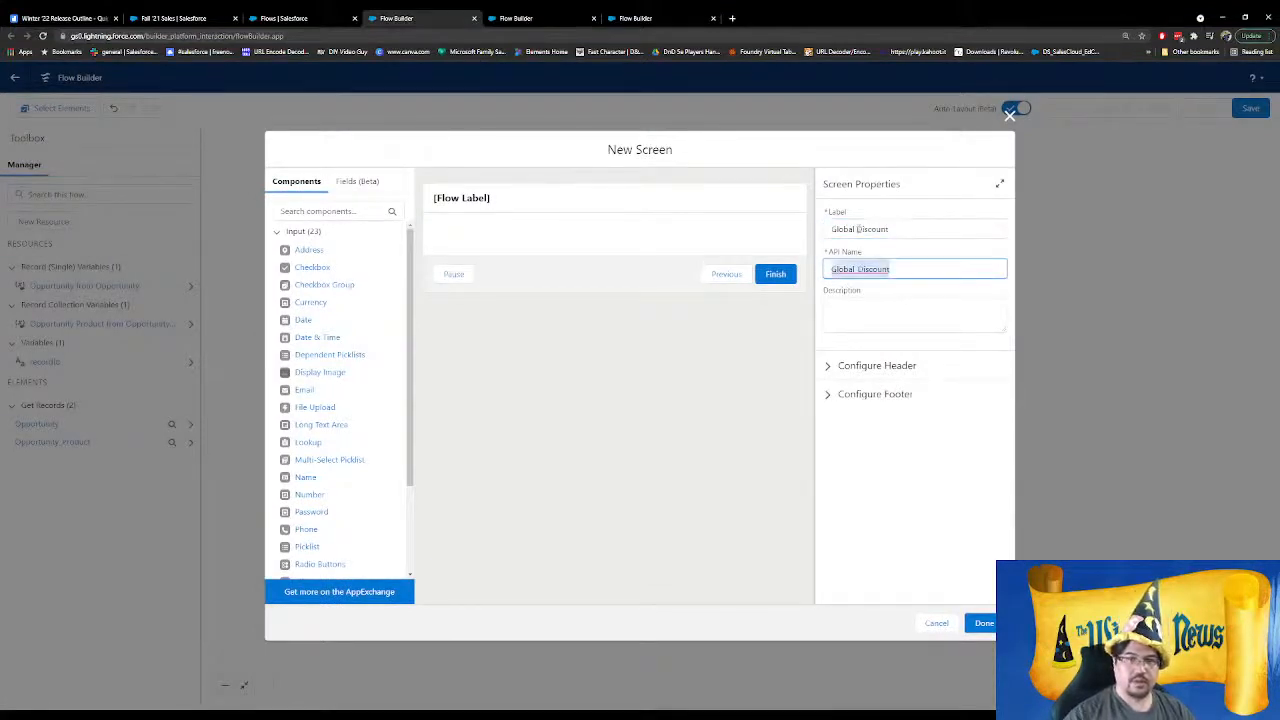
Add a Display Text component to the Global Discount screen with the API name DiscountMsgStart
click(322, 211)
text(dis)
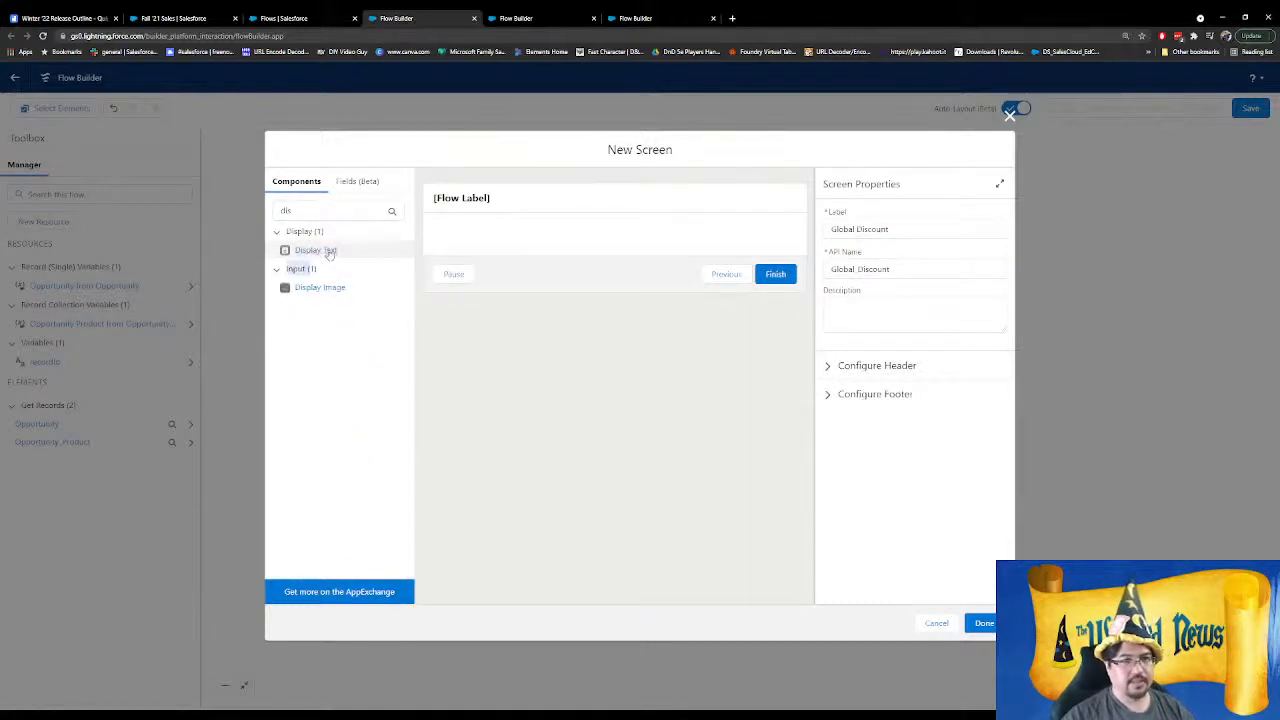
click(330, 252)
click(862, 231)
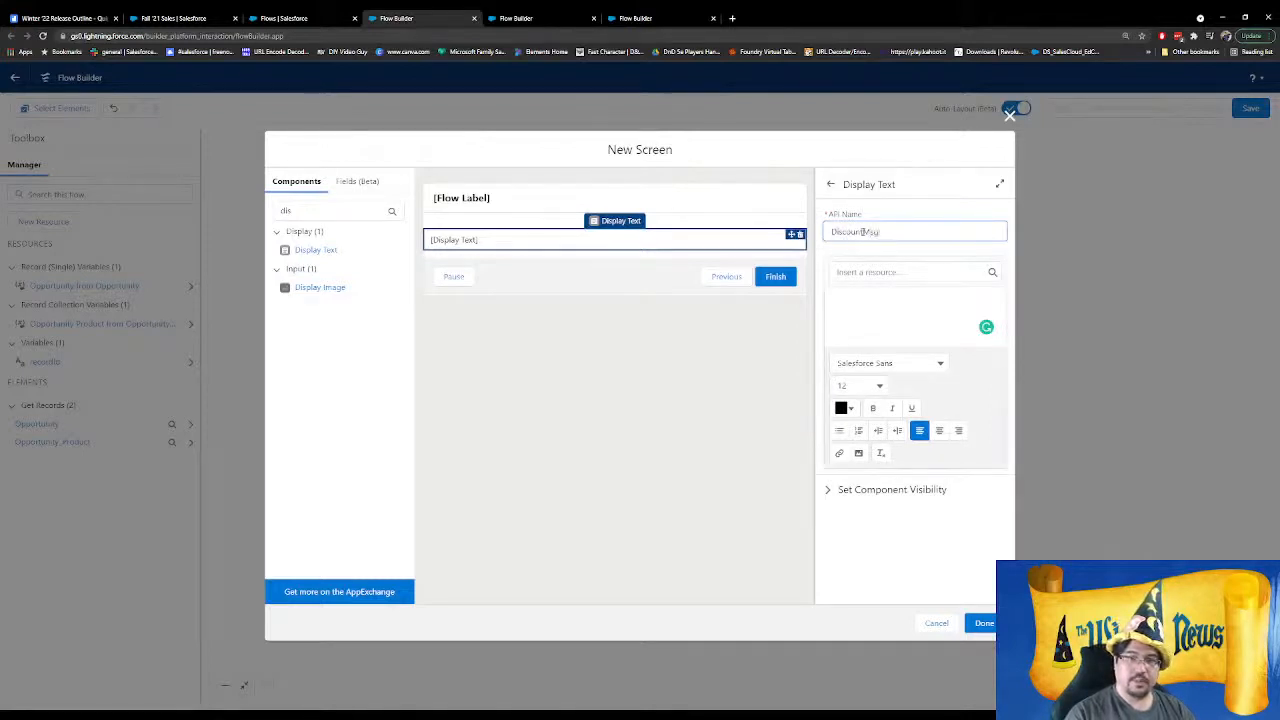
text(DiscountMsg)
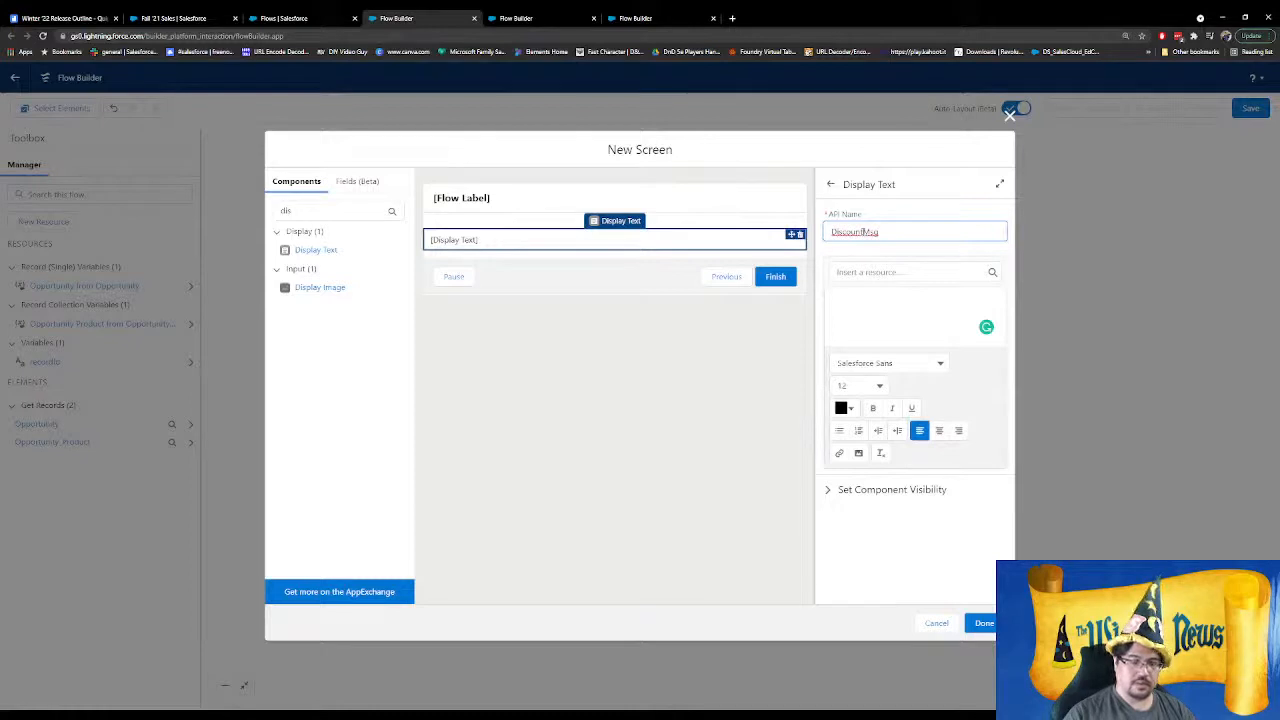
text(Start)
Enter the display text "Update all Opportunity Products with a discount!" followed by a line break
key(Tab)
key(Tab)
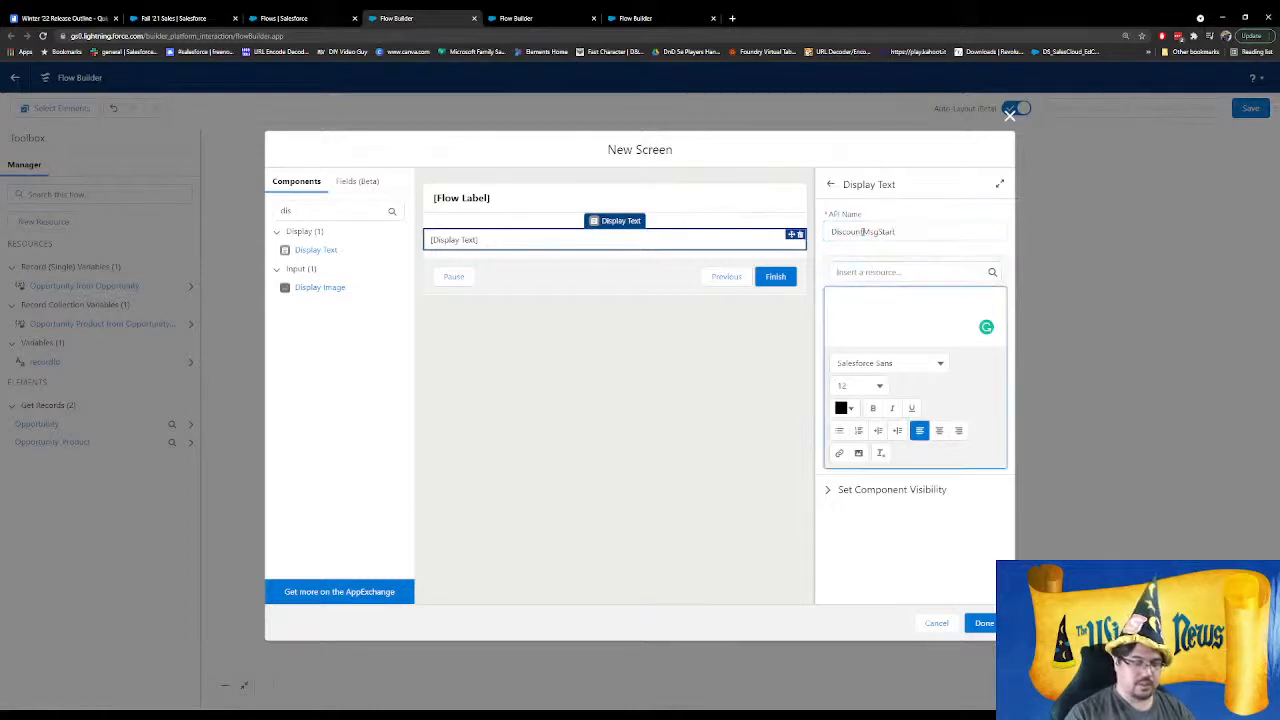
text(Upd)
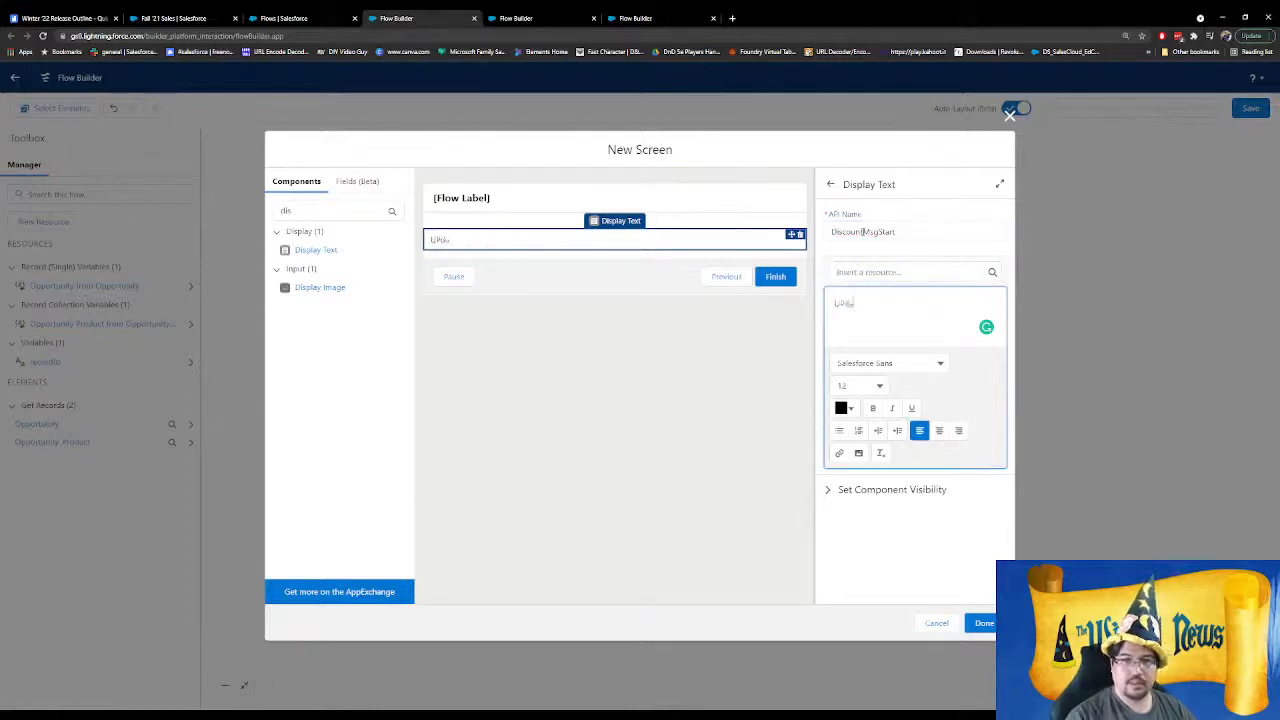
text(ate al)
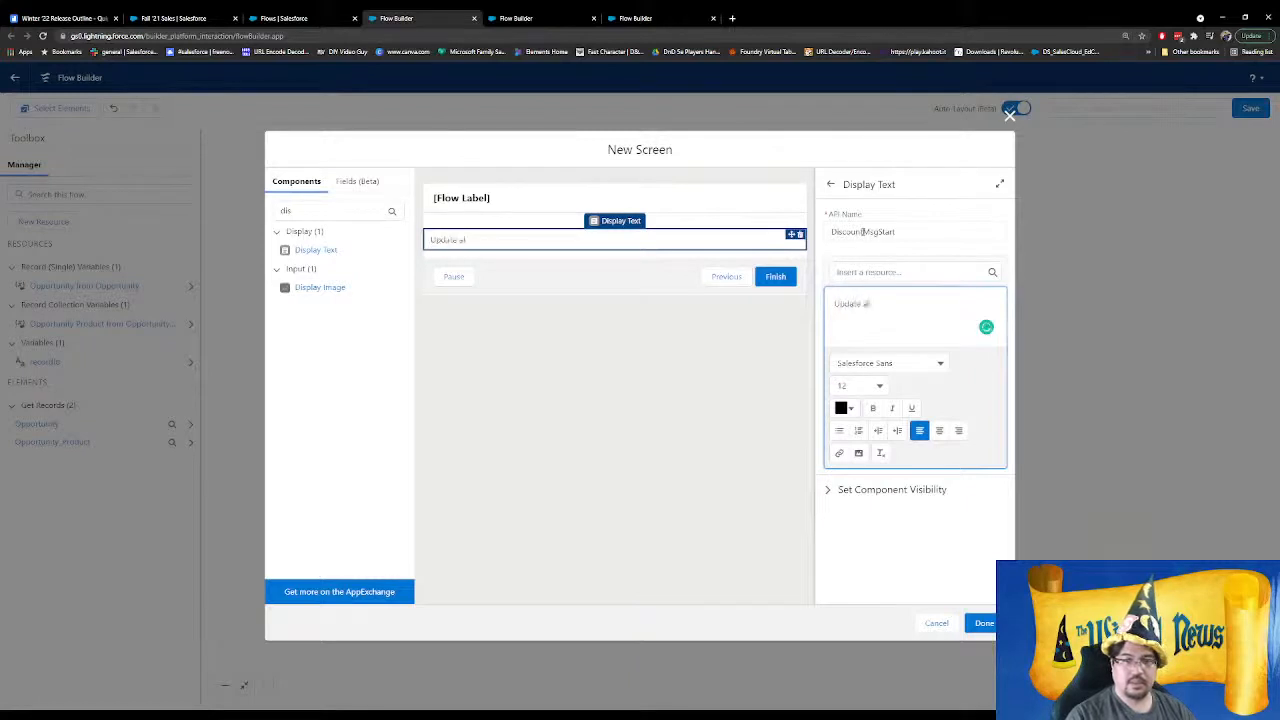
text(l Opp)
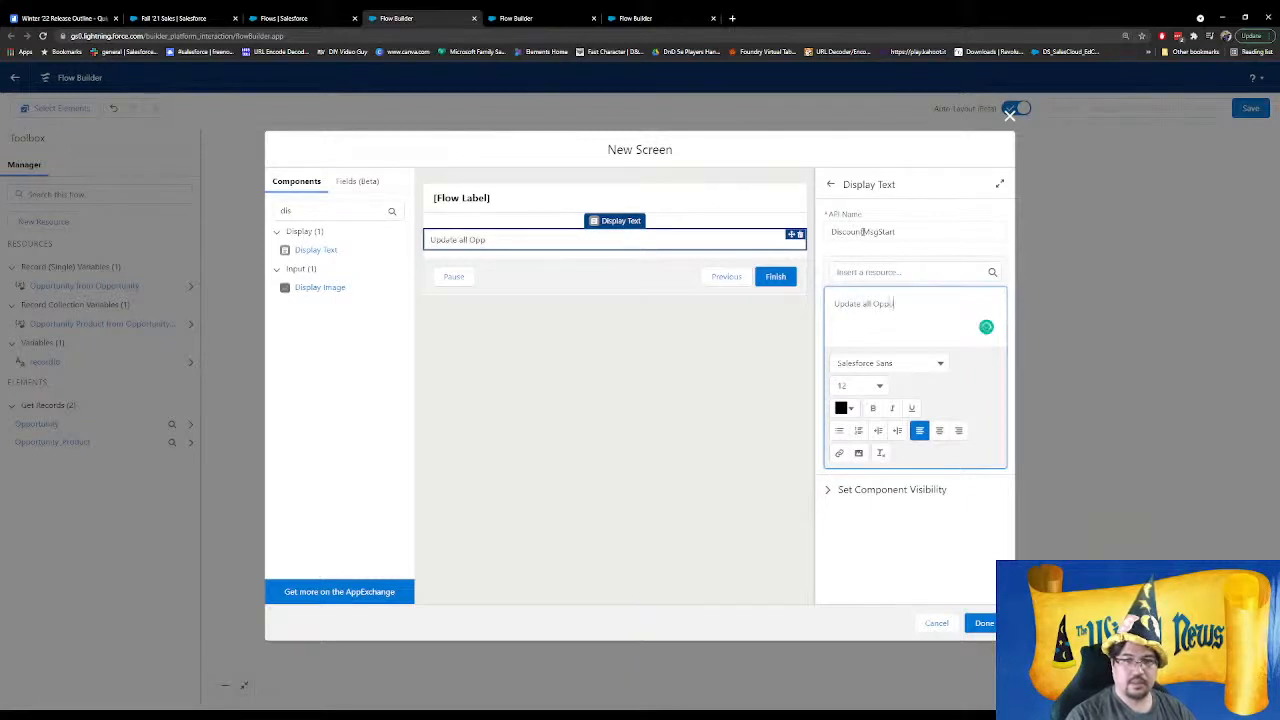
text(ortunity Products w)
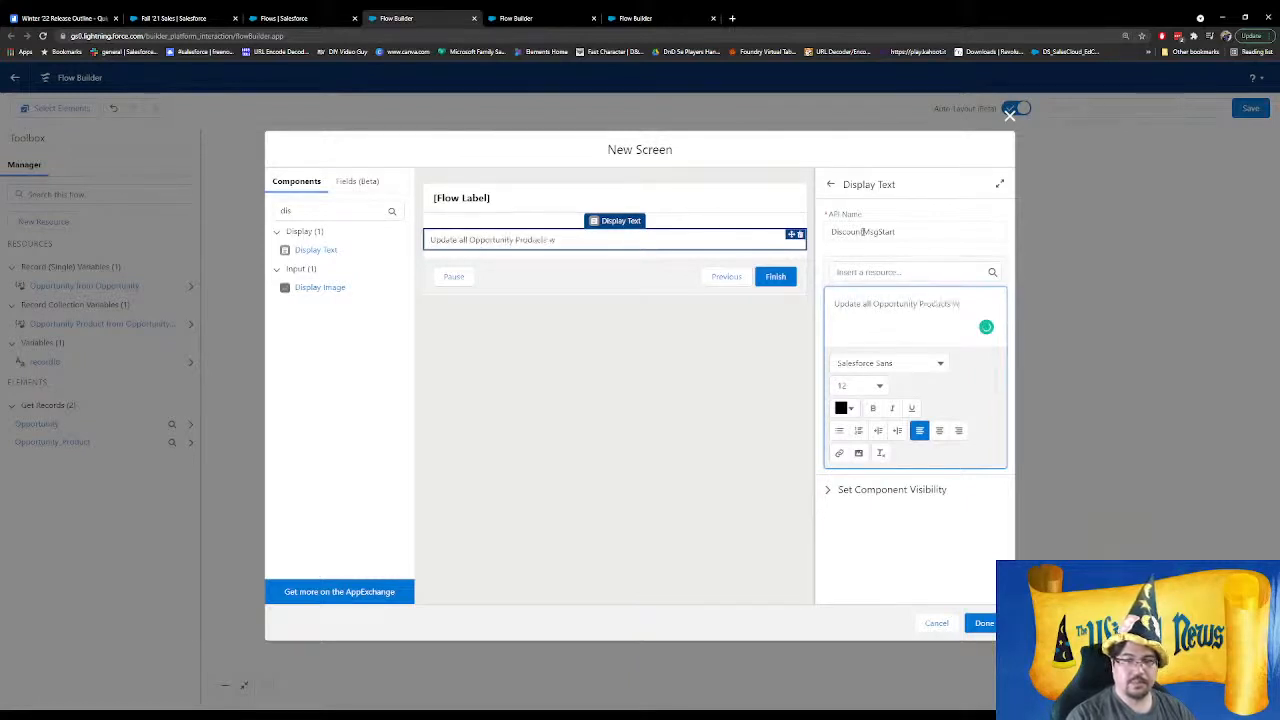
text(ith a discount.)
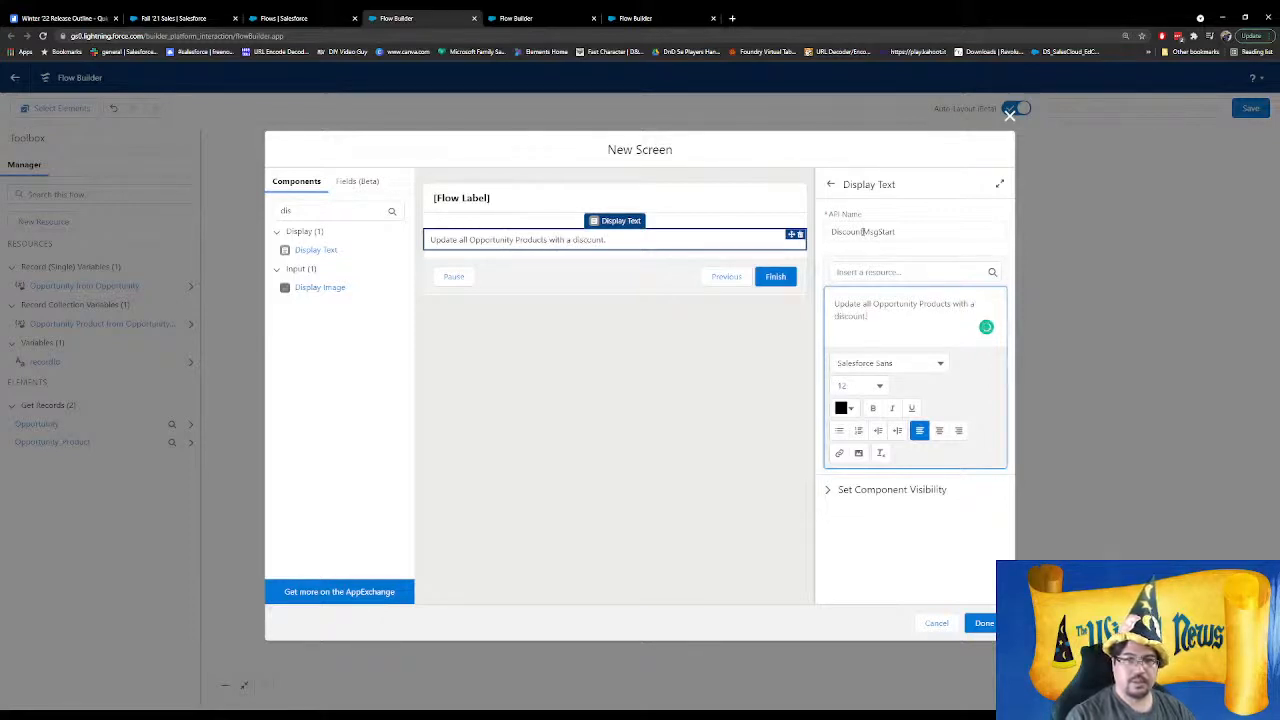
key(Return)
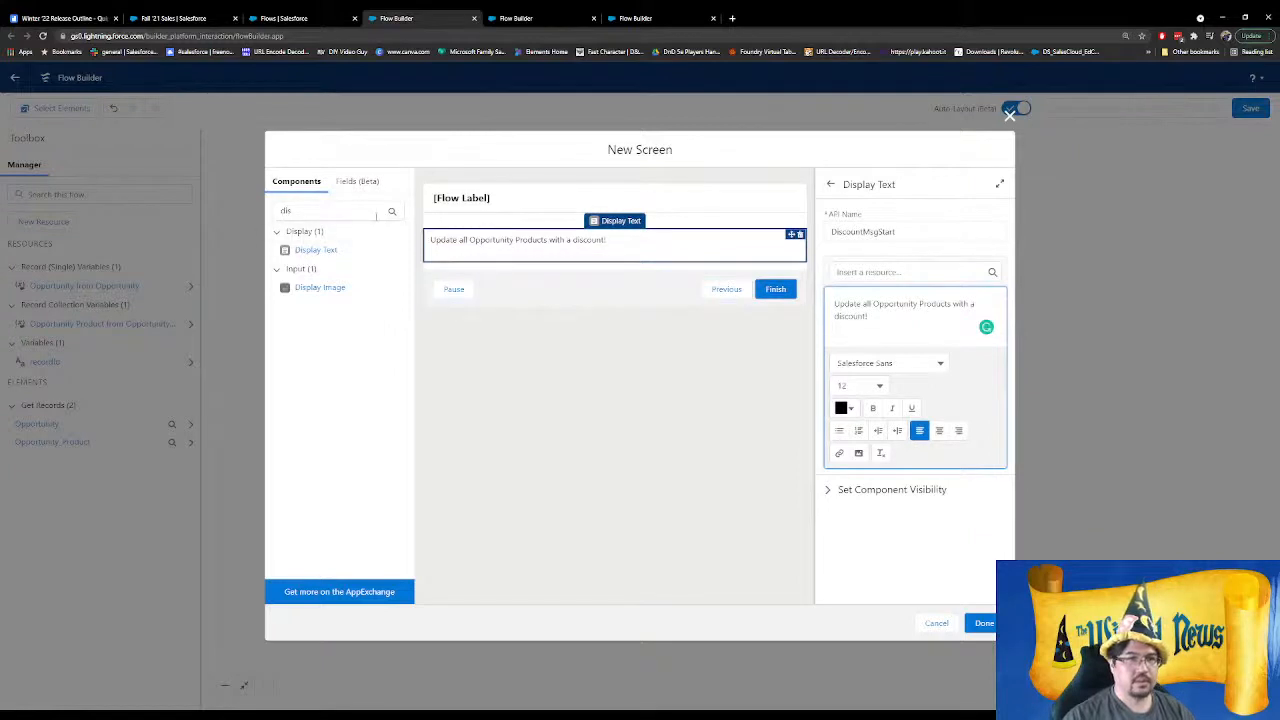
Add a Radio Buttons component below the display text on the screen and label it Discount Amount
click(313, 211)
key(BackSpace)
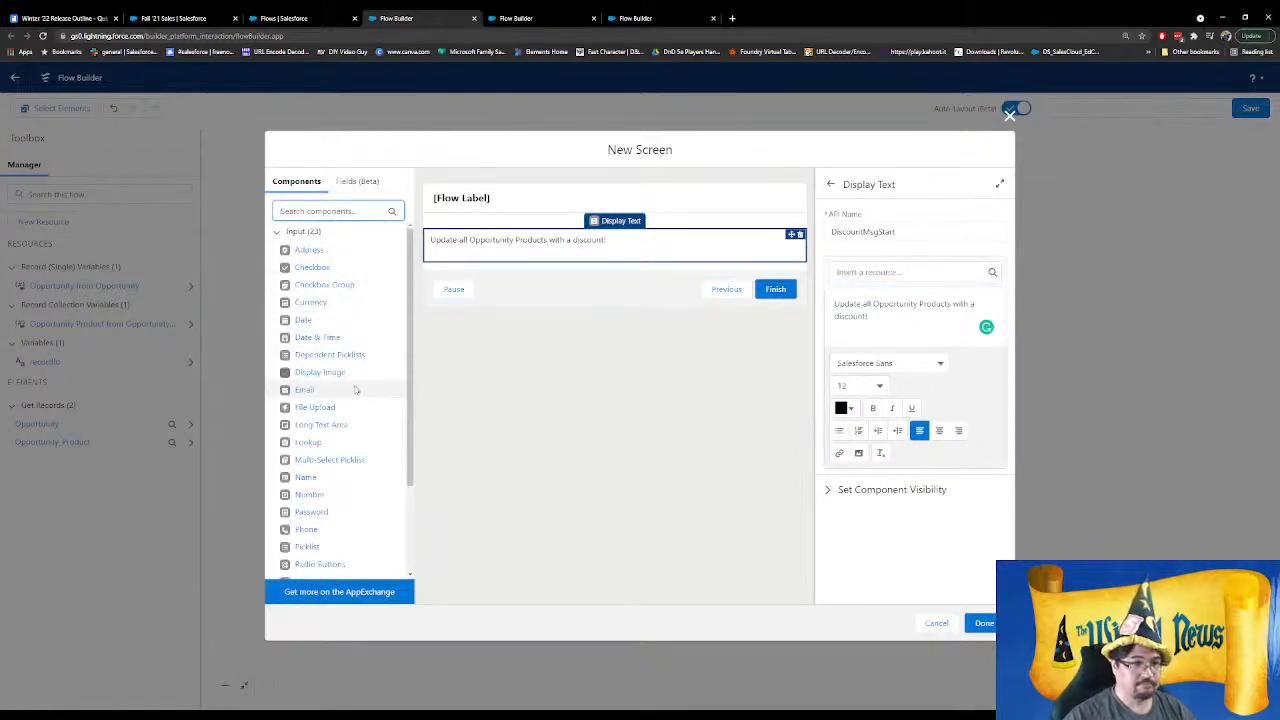
scroll(350, 405, down, 3)
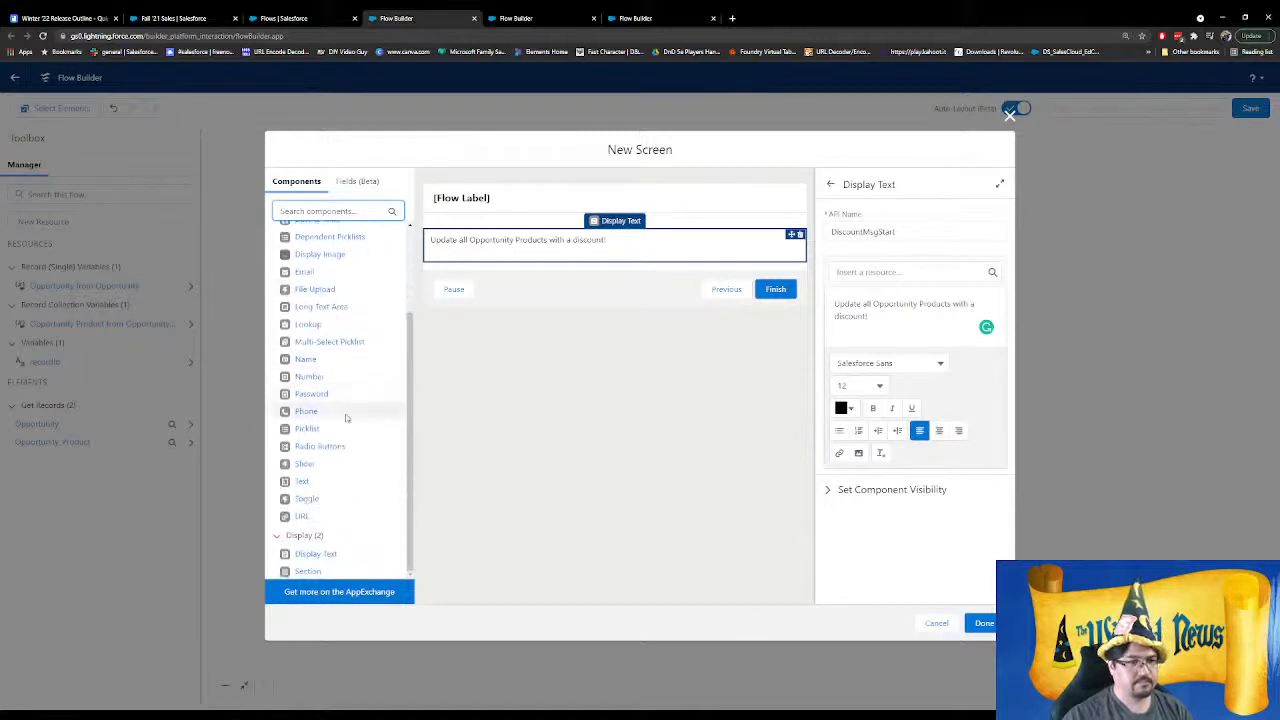
scroll(330, 400, up, 3)
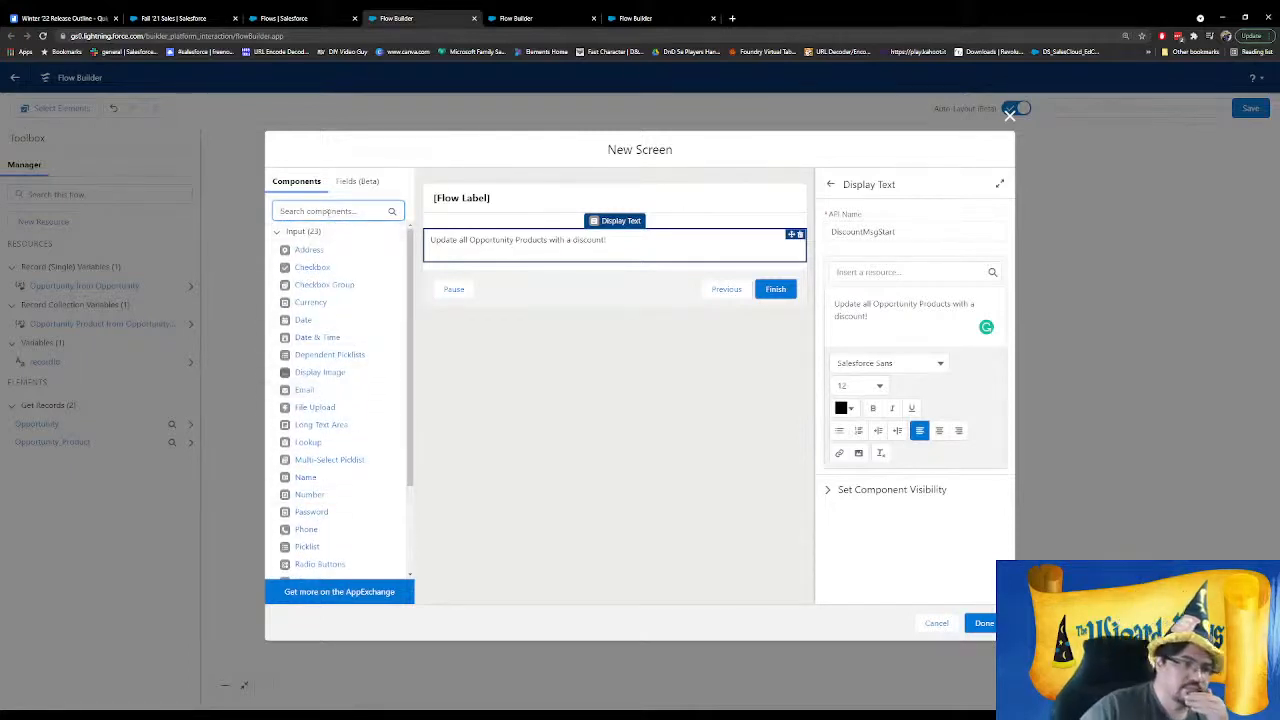
scroll(350, 445, down, 2)
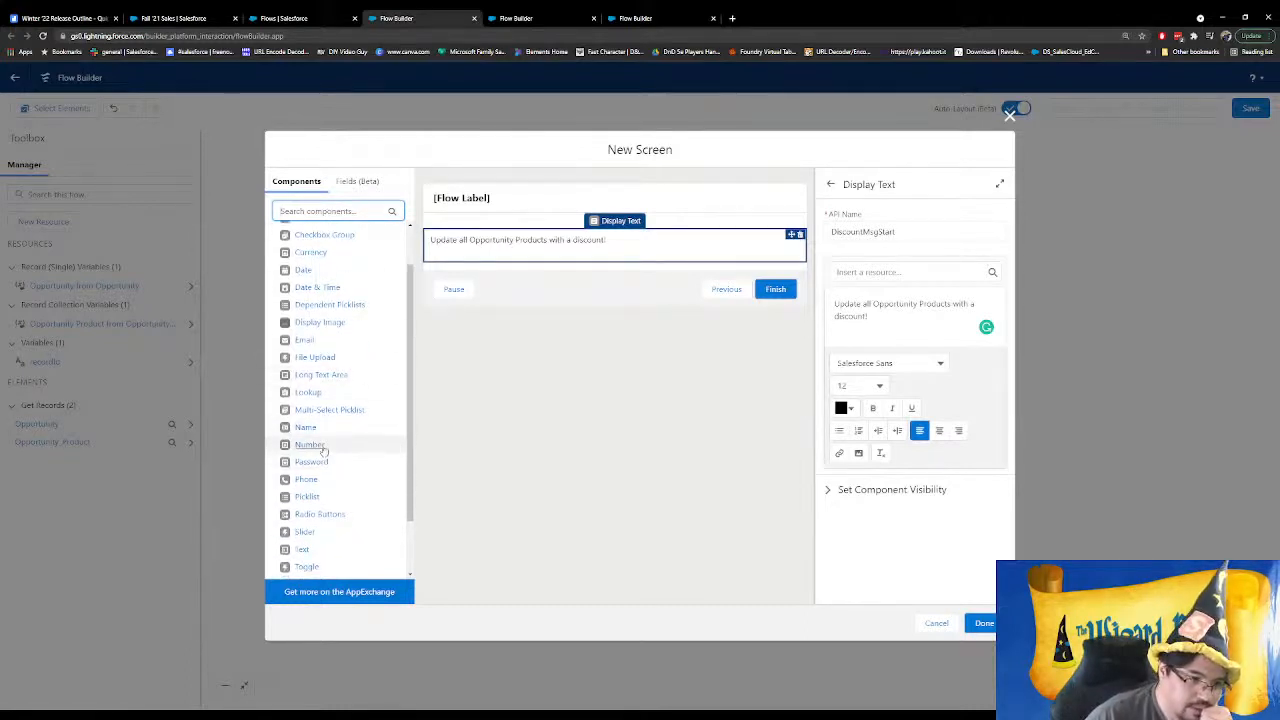
scroll(323, 452, down, 3)
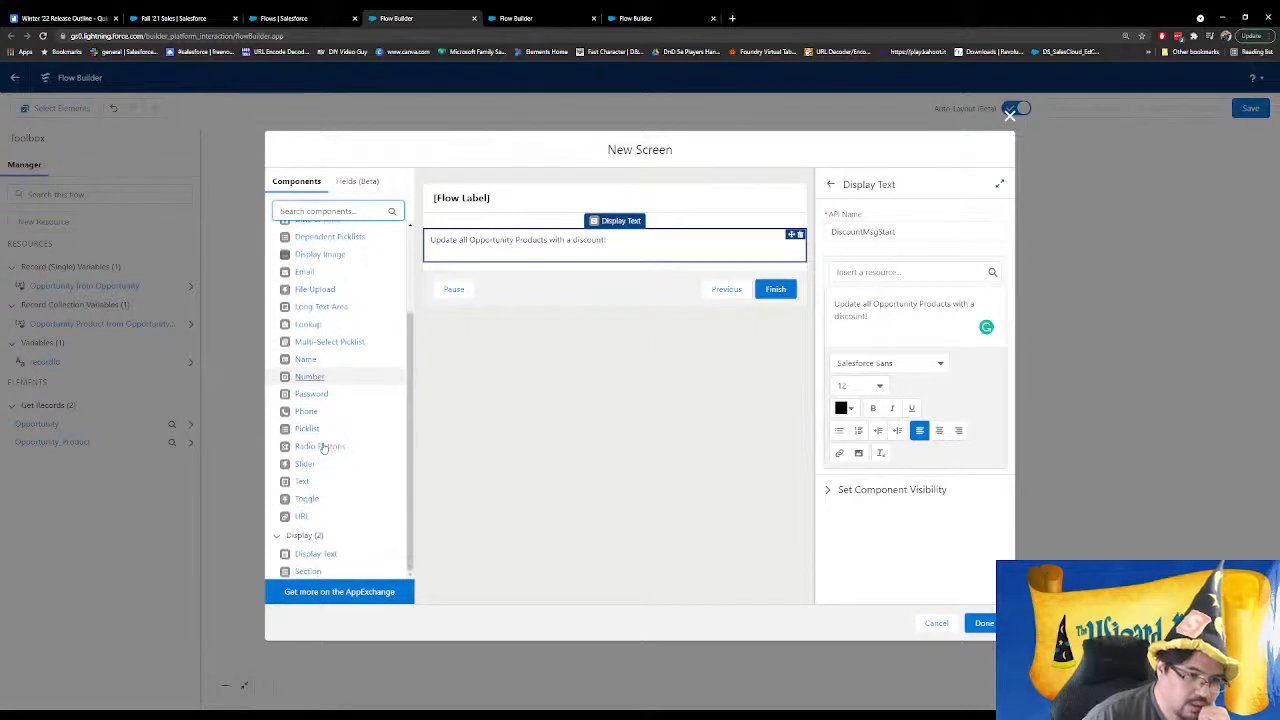
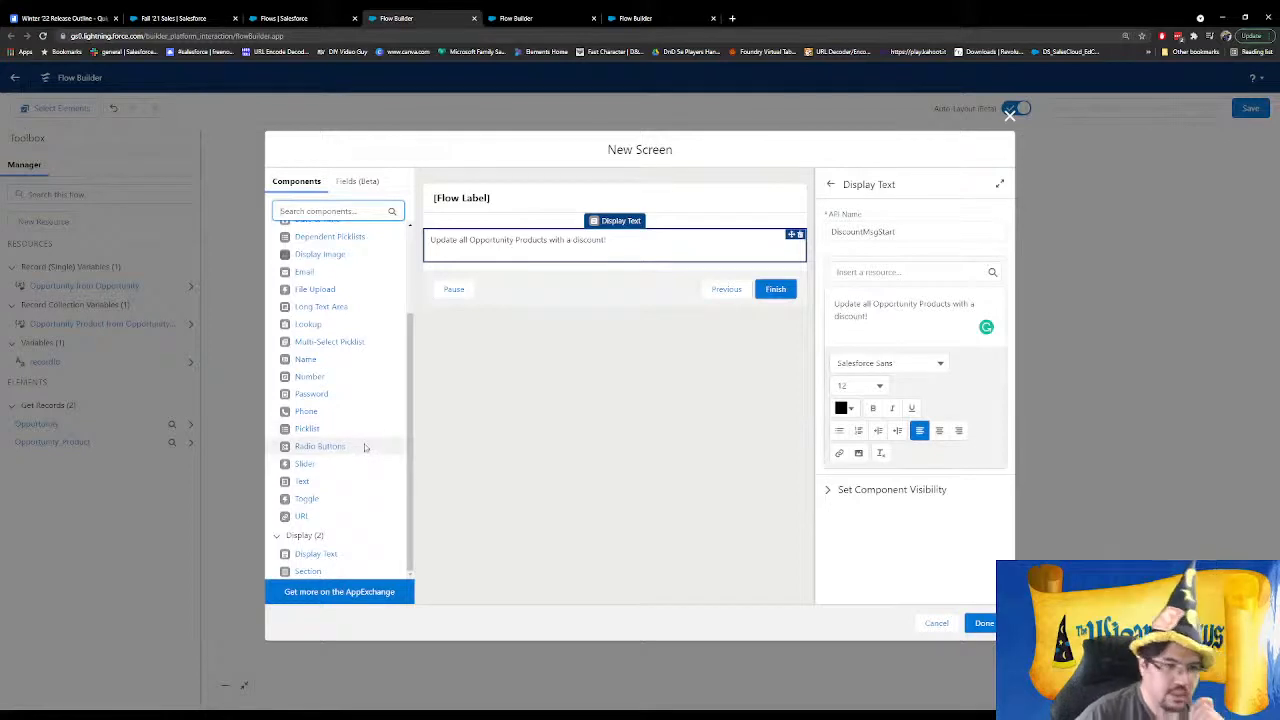
drag(364, 450, 563, 270)
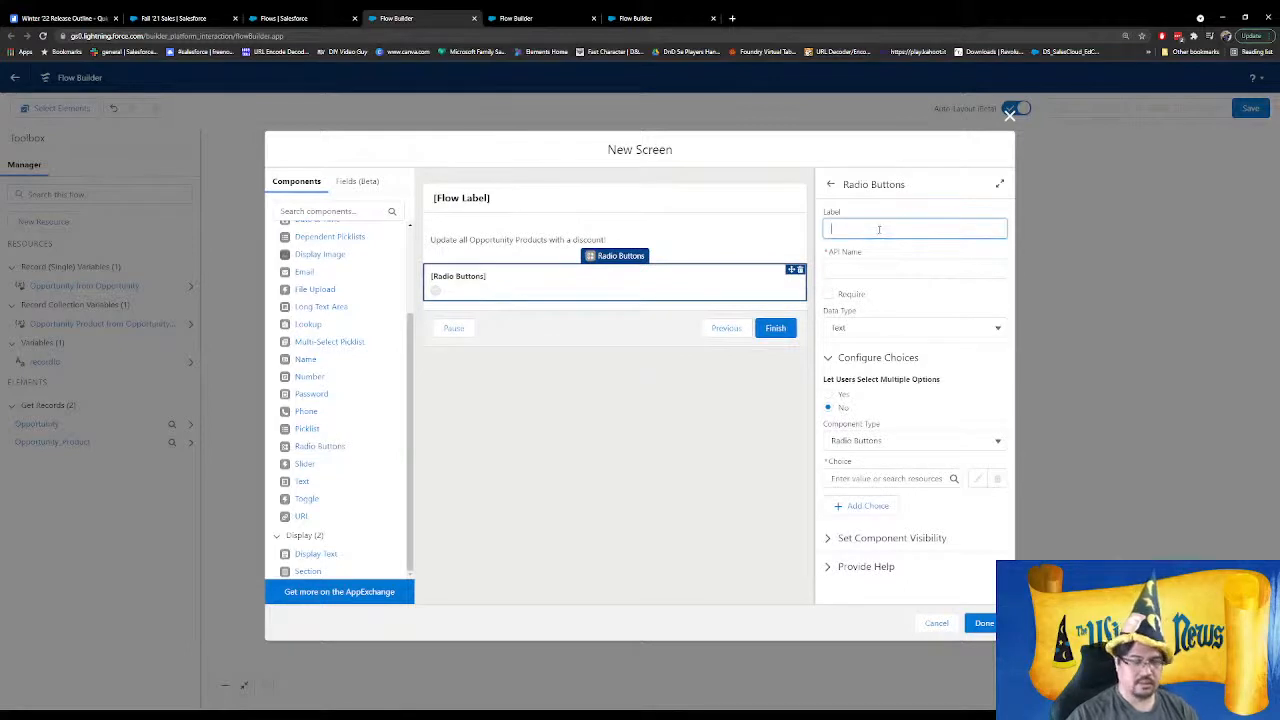
text(ount Amo)
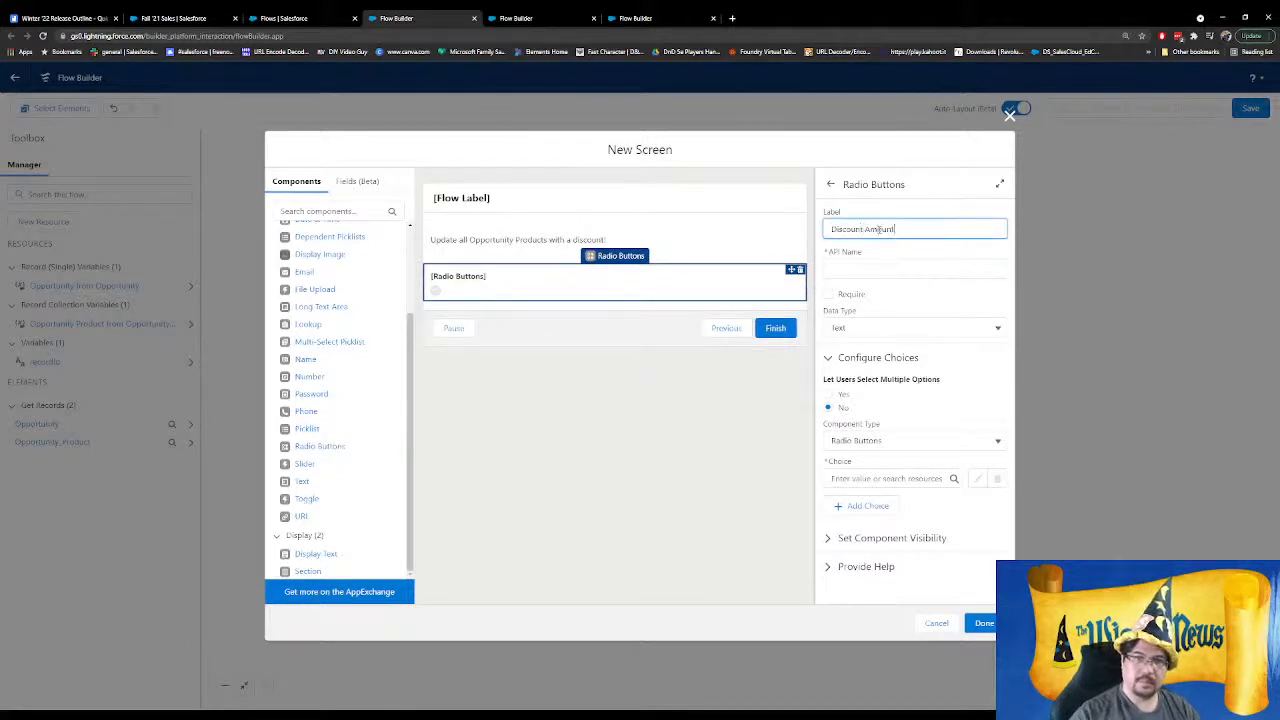
Finish the Discount Amount label, make the radio buttons required and set their data type to Number
text(unt)
key(Tab)
click(880, 328)
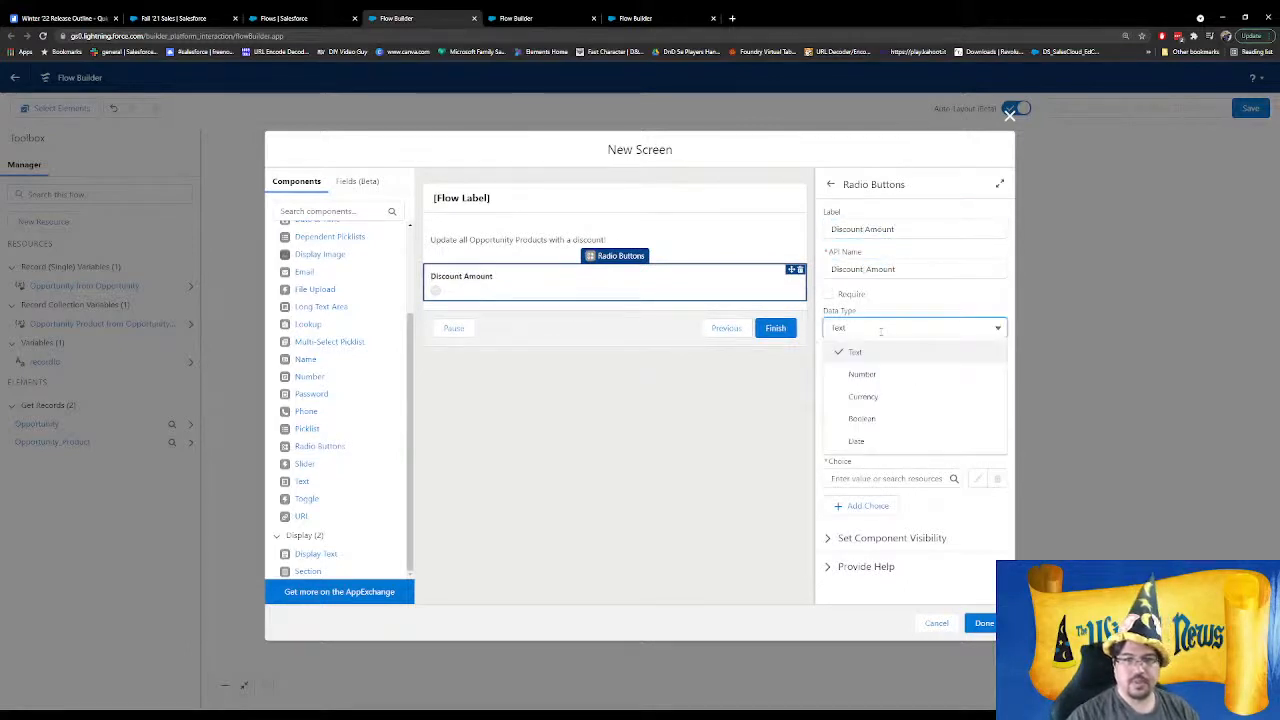
click(922, 332)
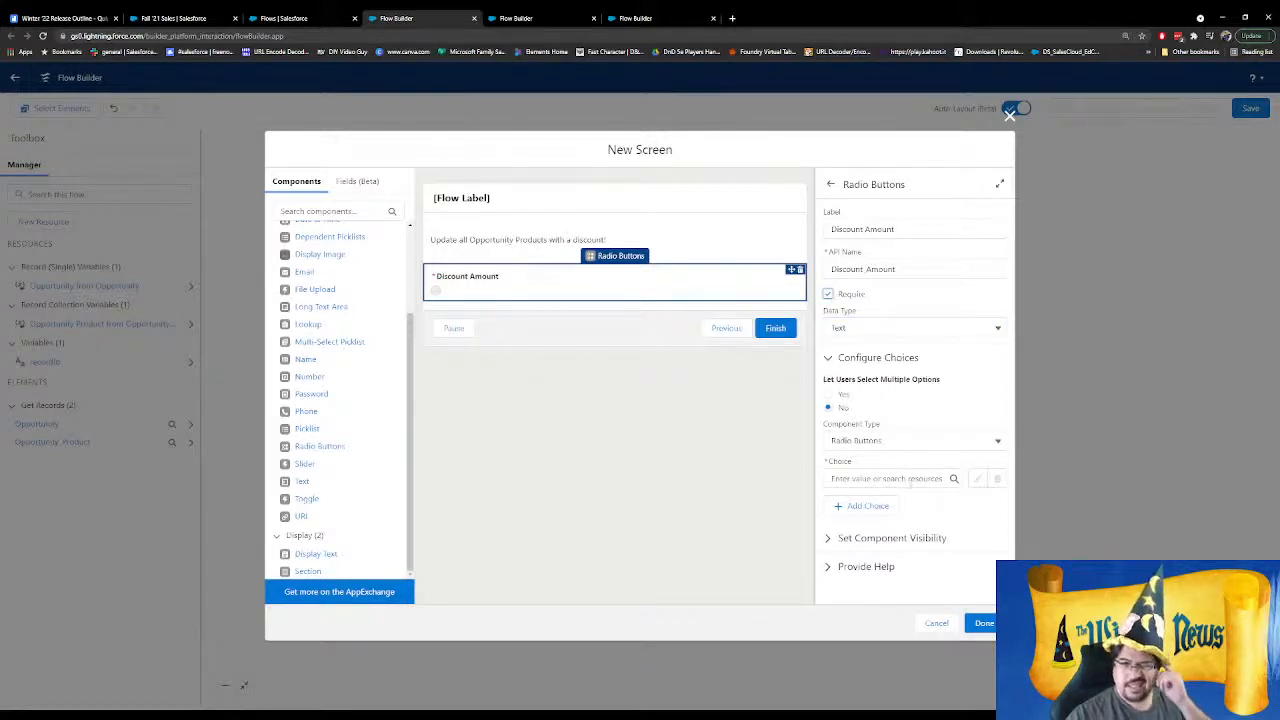
click(999, 329)
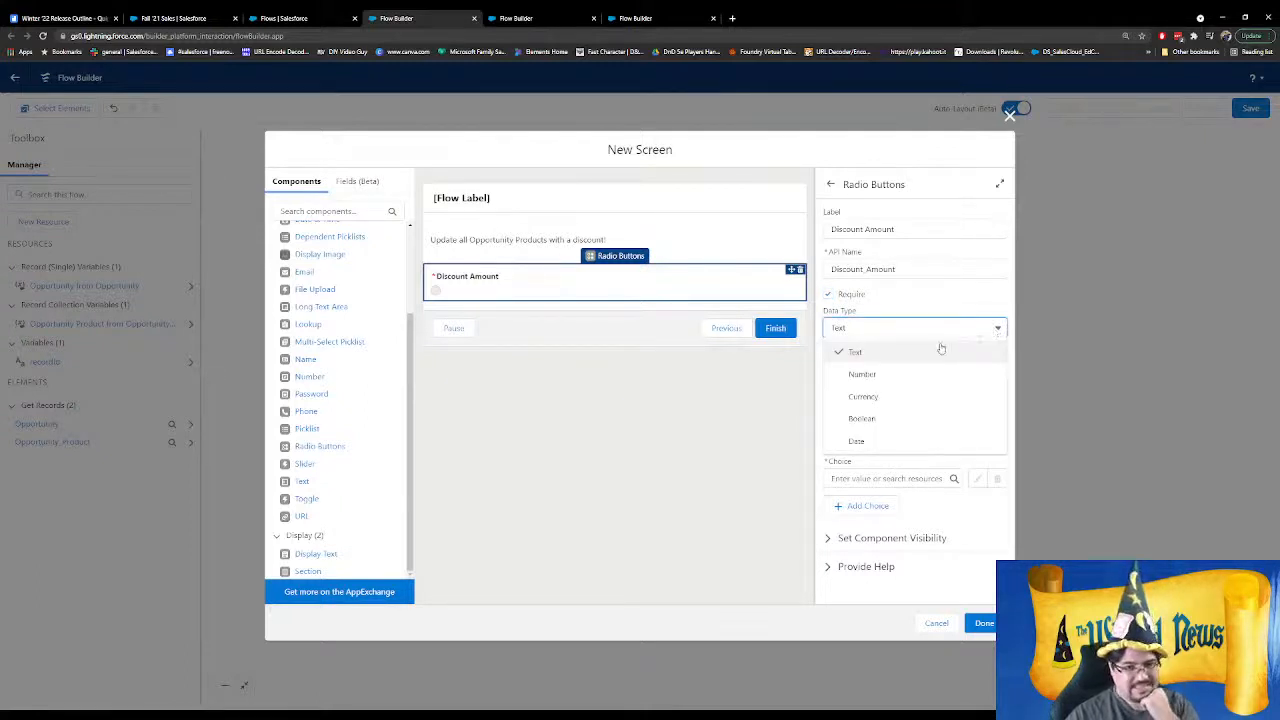
click(906, 374)
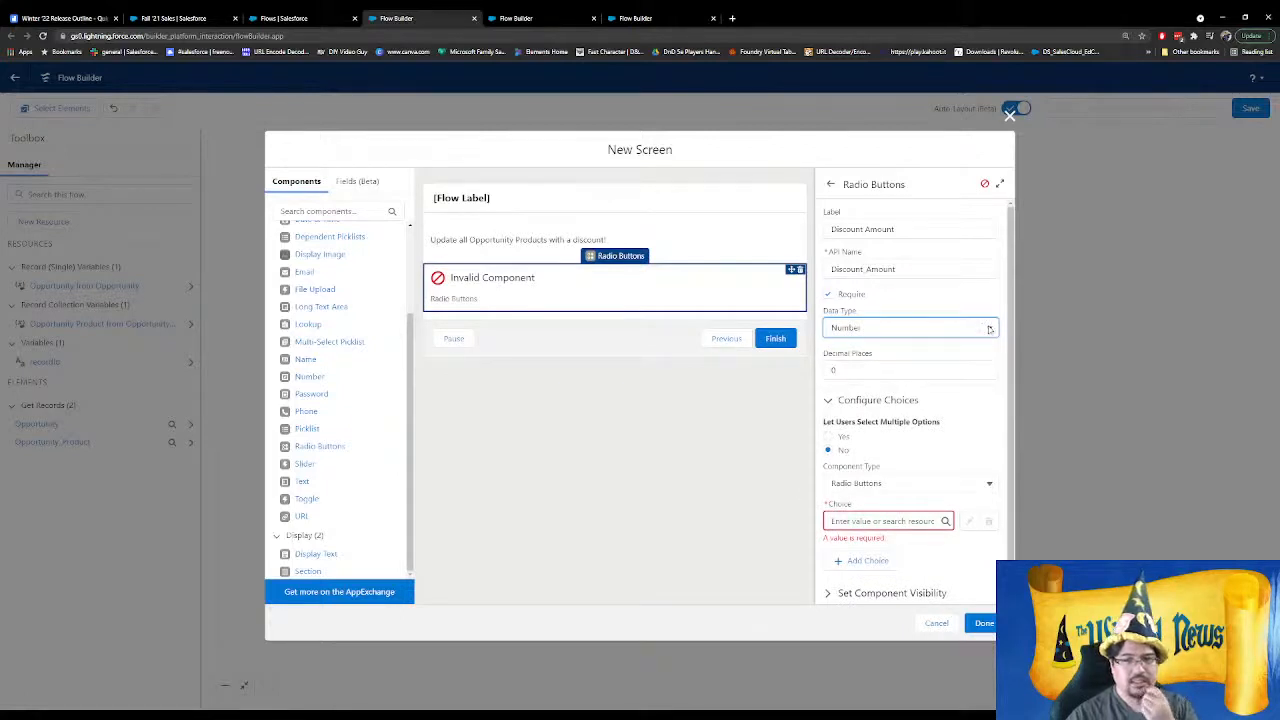
Create a new resource of type Choice for the first radio button option with the API name TenPercent
click(871, 526)
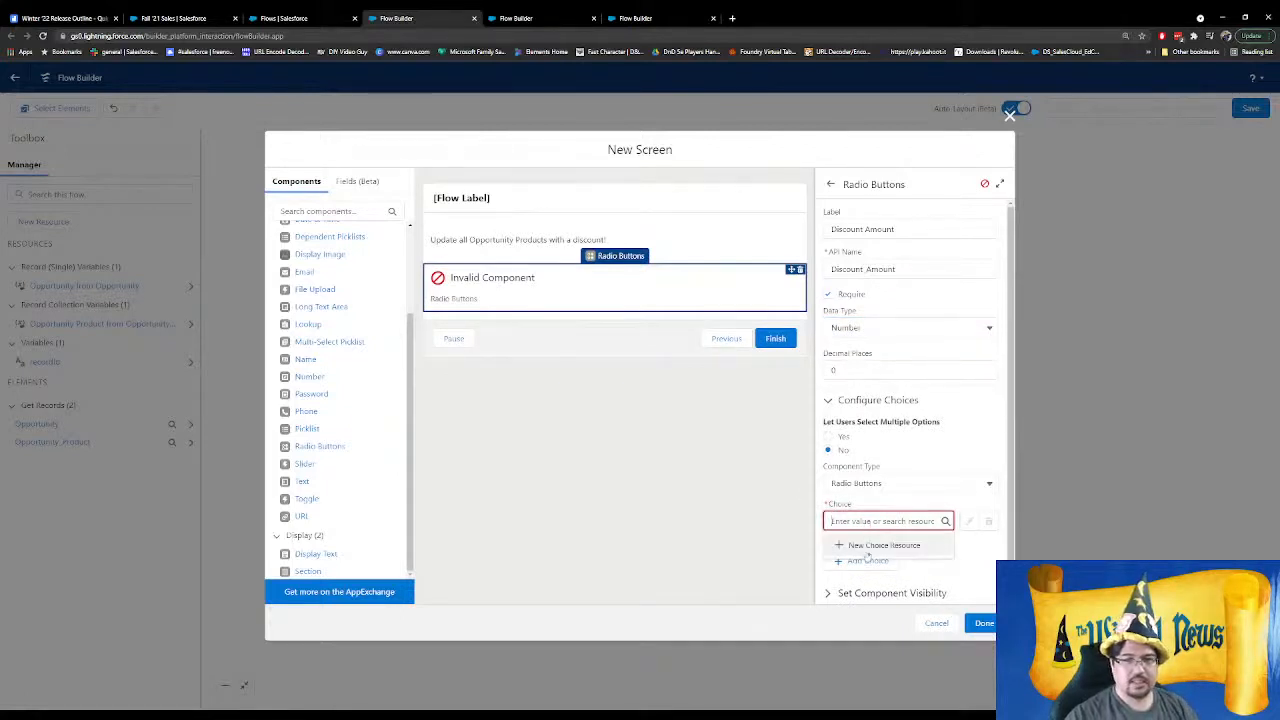
click(866, 554)
click(486, 344)
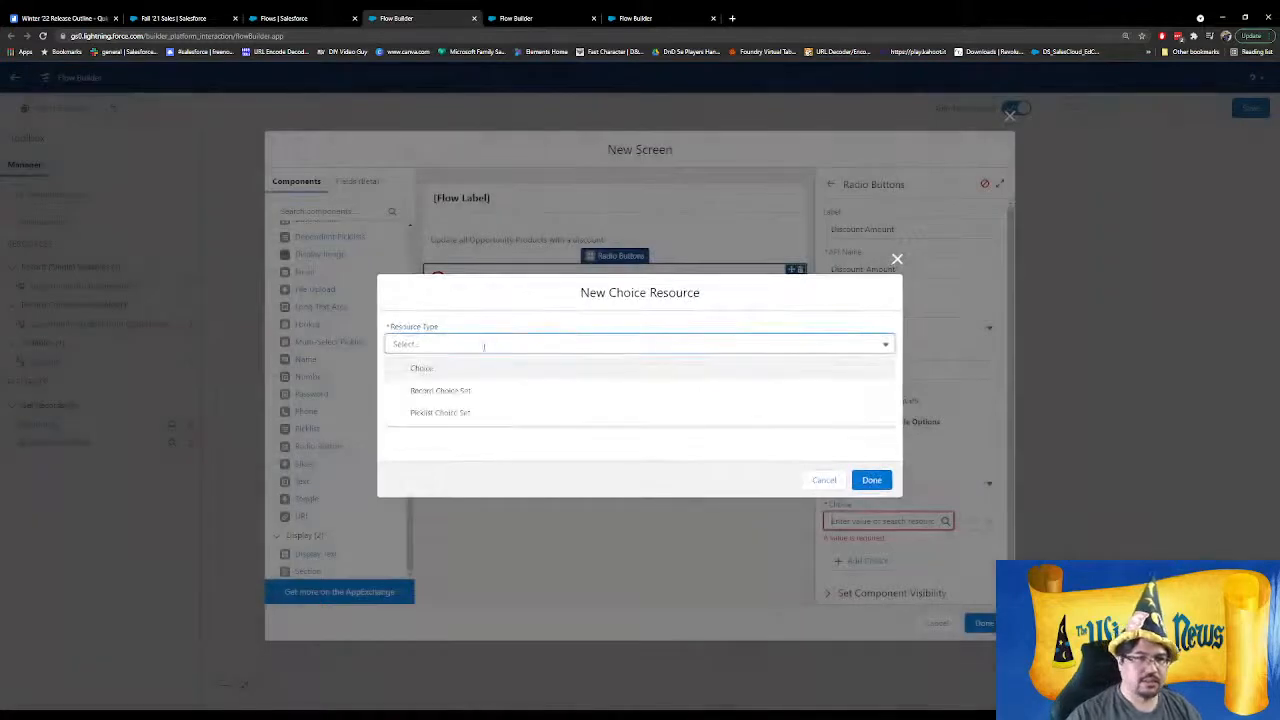
click(476, 372)
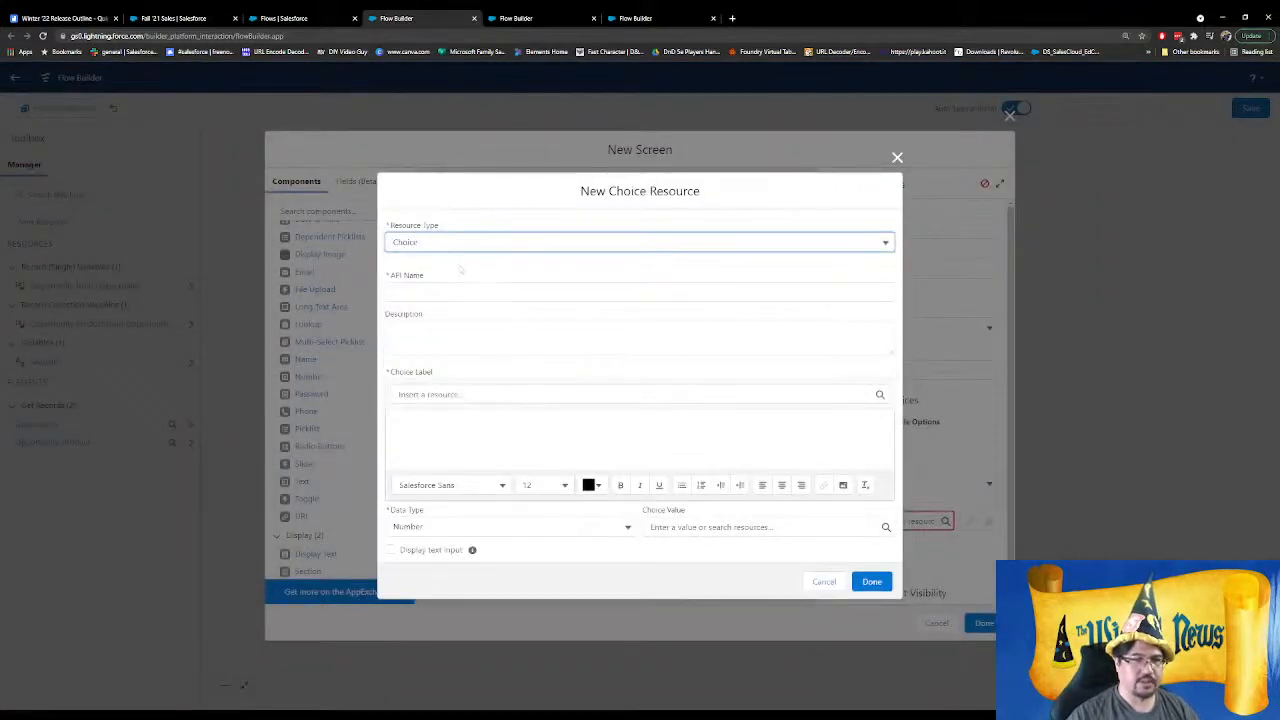
click(433, 292)
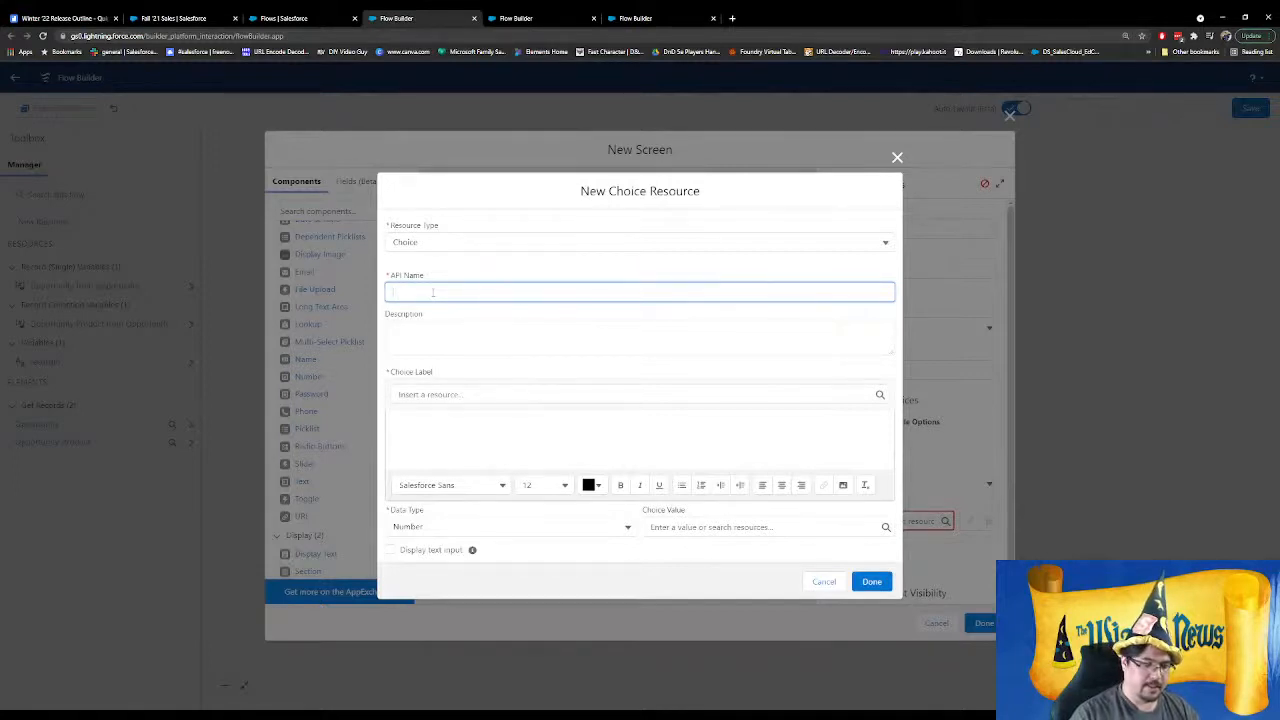
text(TenPercent)
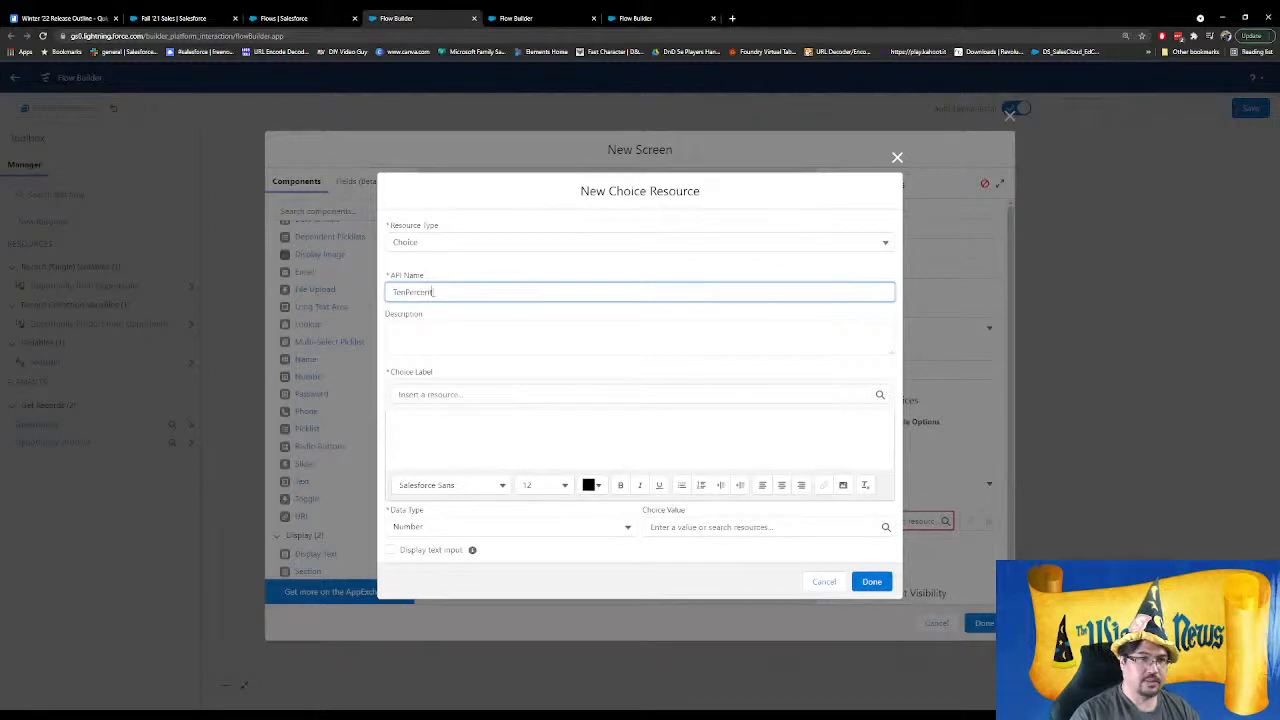
key(Tab)
Label the TenPercent choice "10%", enter its choice value and finish the resource
click(450, 424)
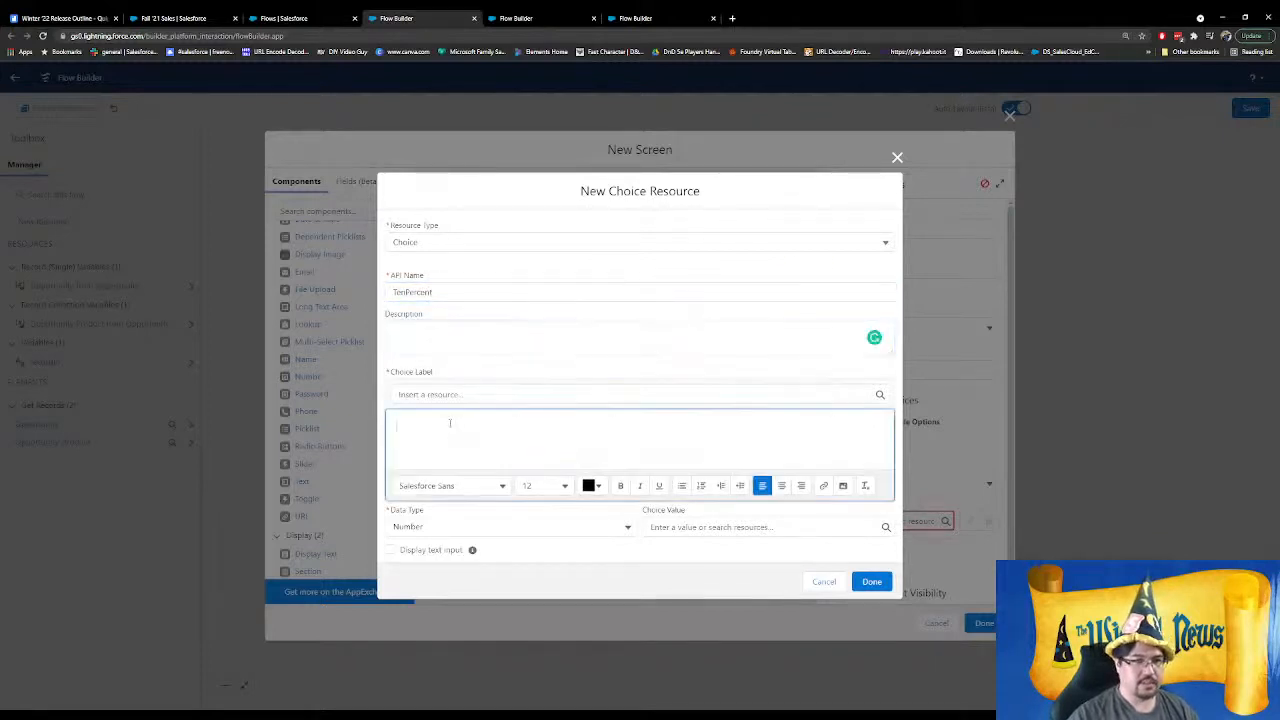
text(10%)
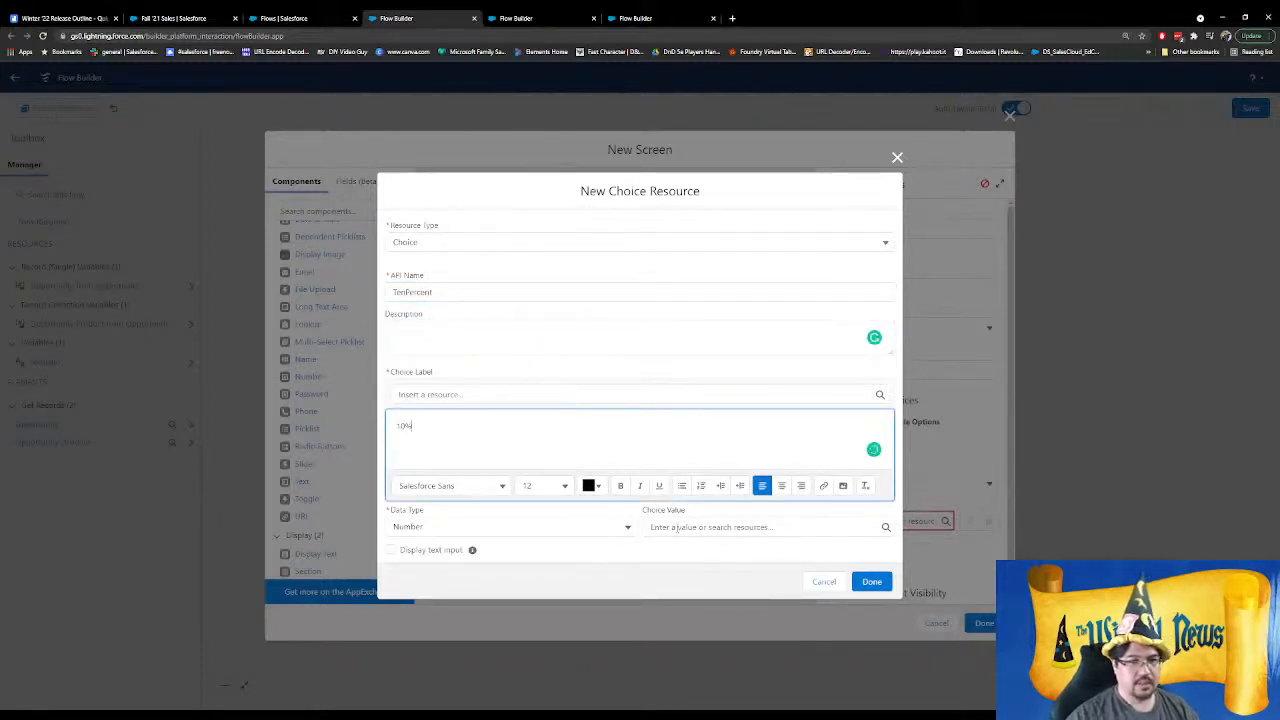
click(677, 527)
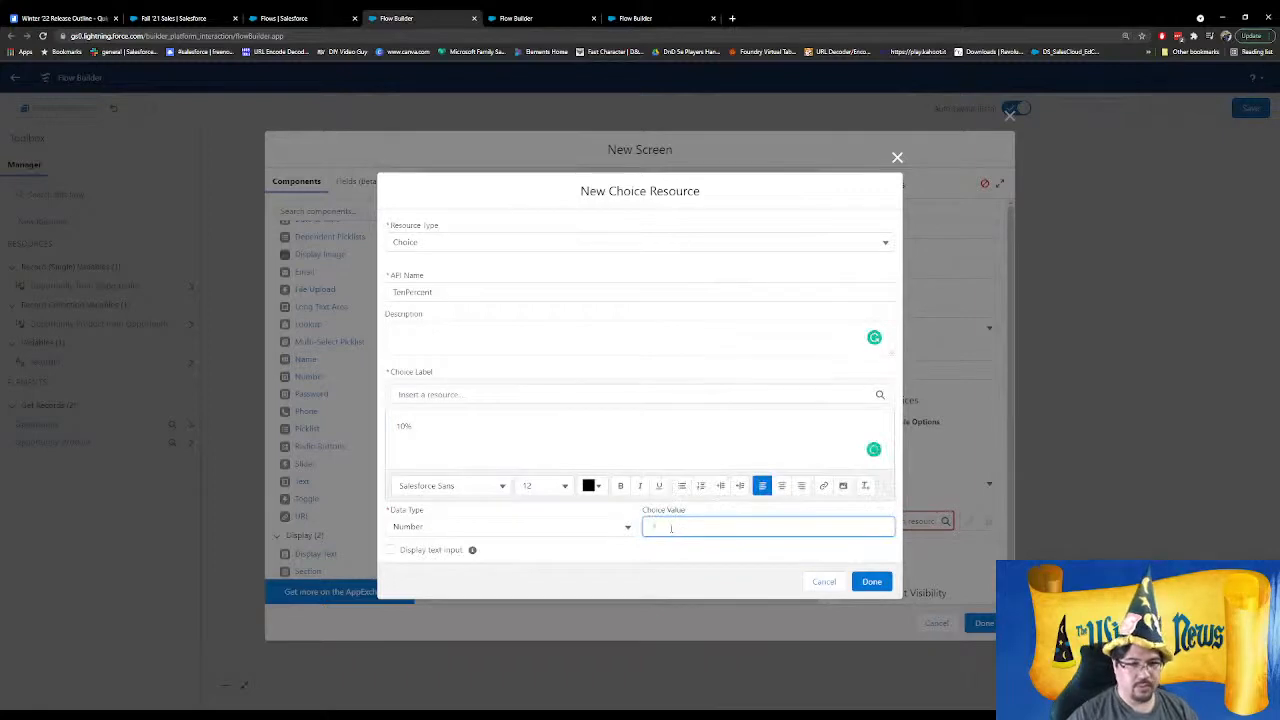
click(873, 582)
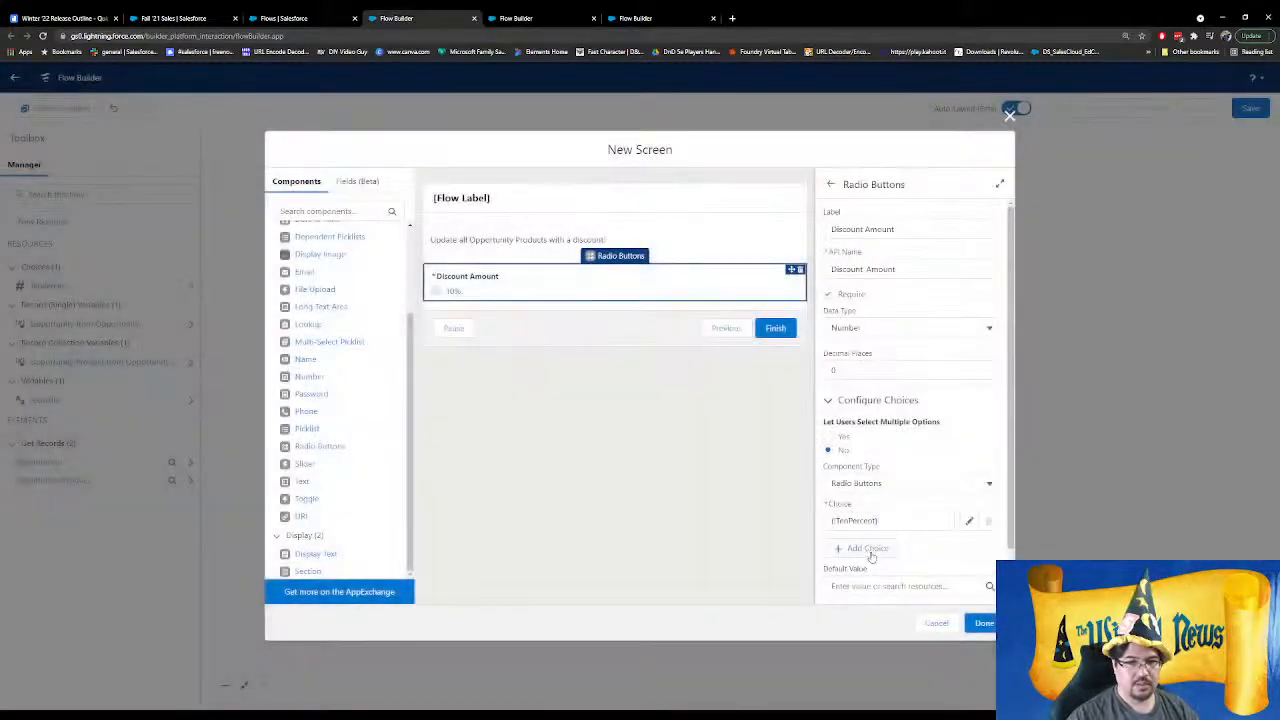
Add a second option to the radio buttons and create a Choice resource for it with the API name TwentyPercent
click(867, 550)
click(862, 559)
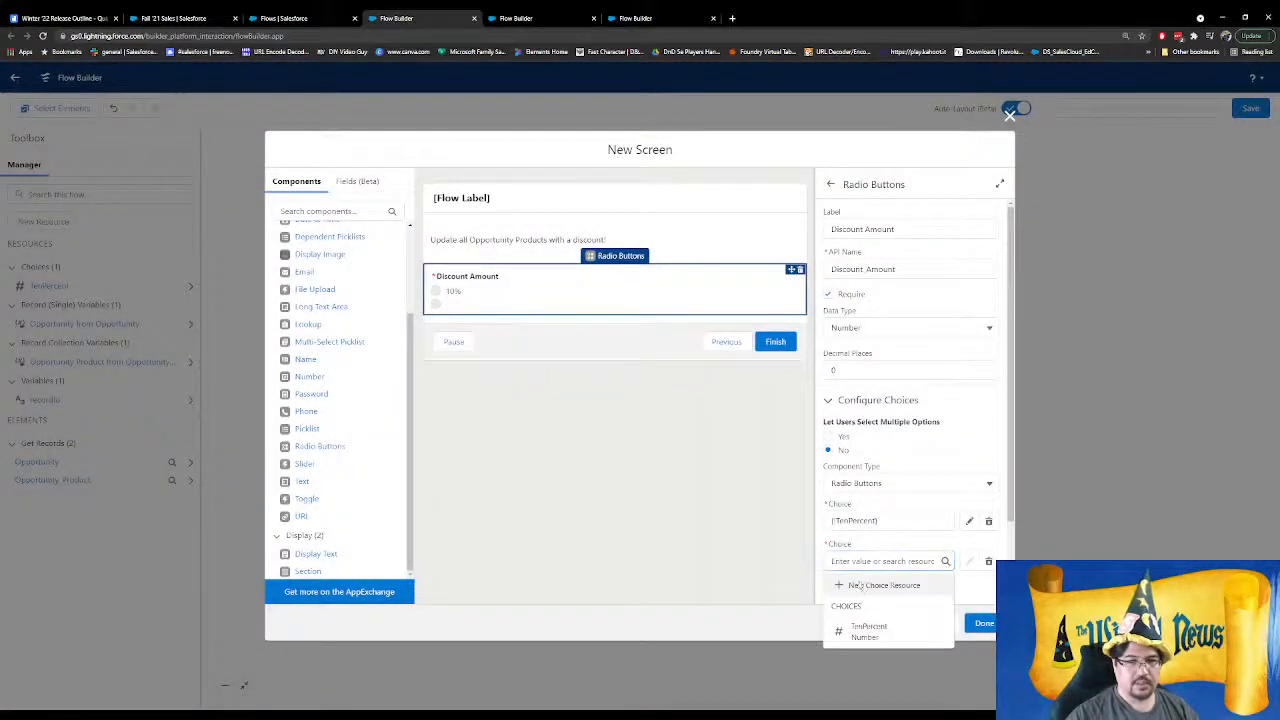
click(870, 586)
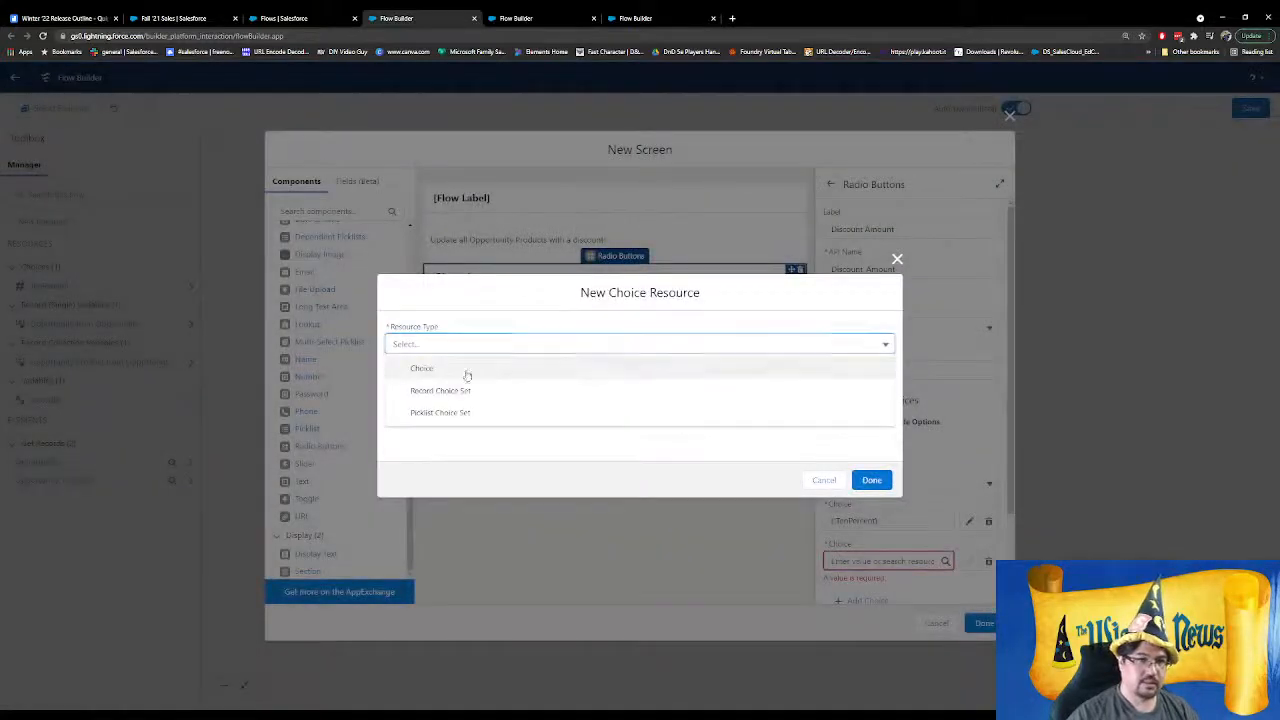
click(466, 370)
click(453, 291)
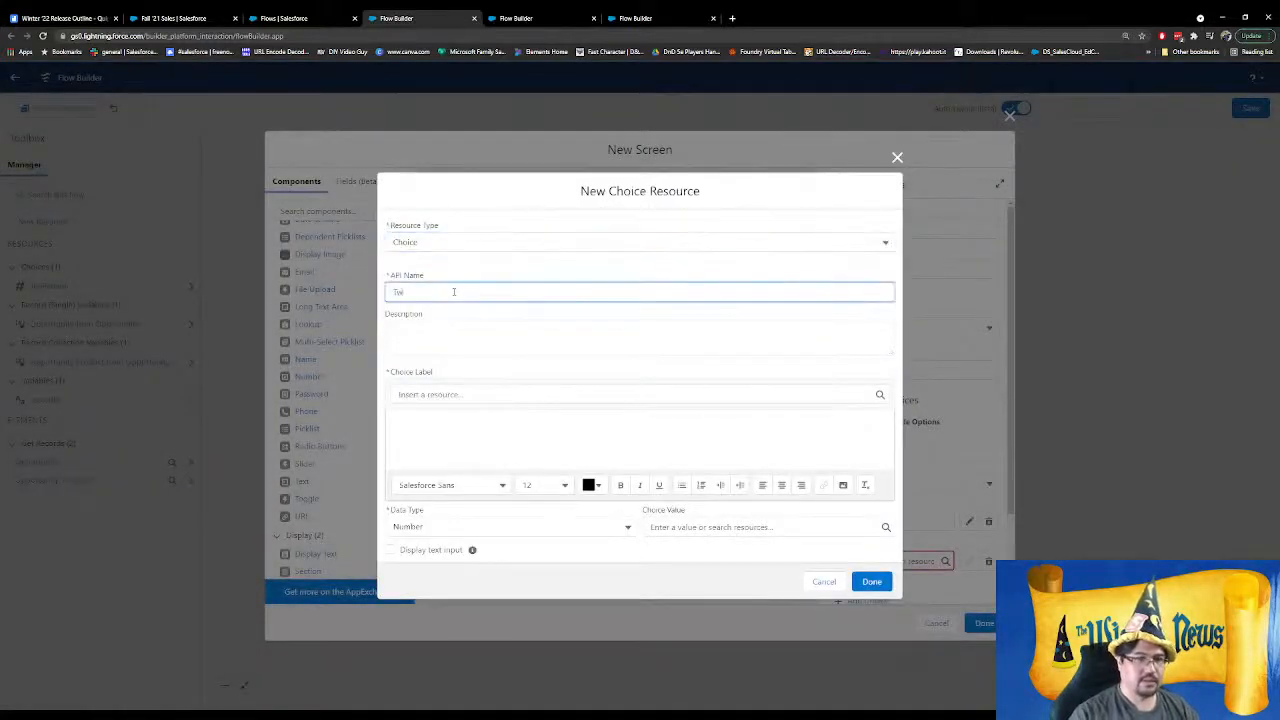
text(TwentyPercent)
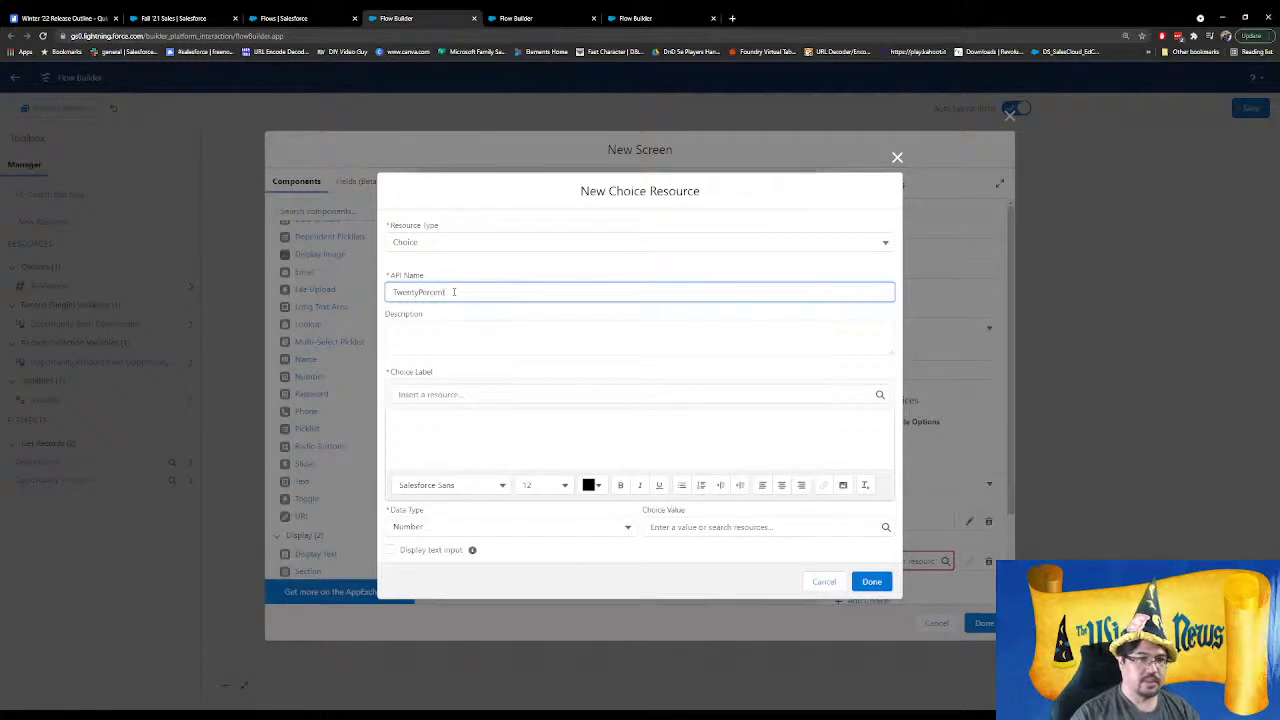
Label the TwentyPercent choice "20%", set its choice value to 2 and finish the resource
click(470, 440)
text(20)
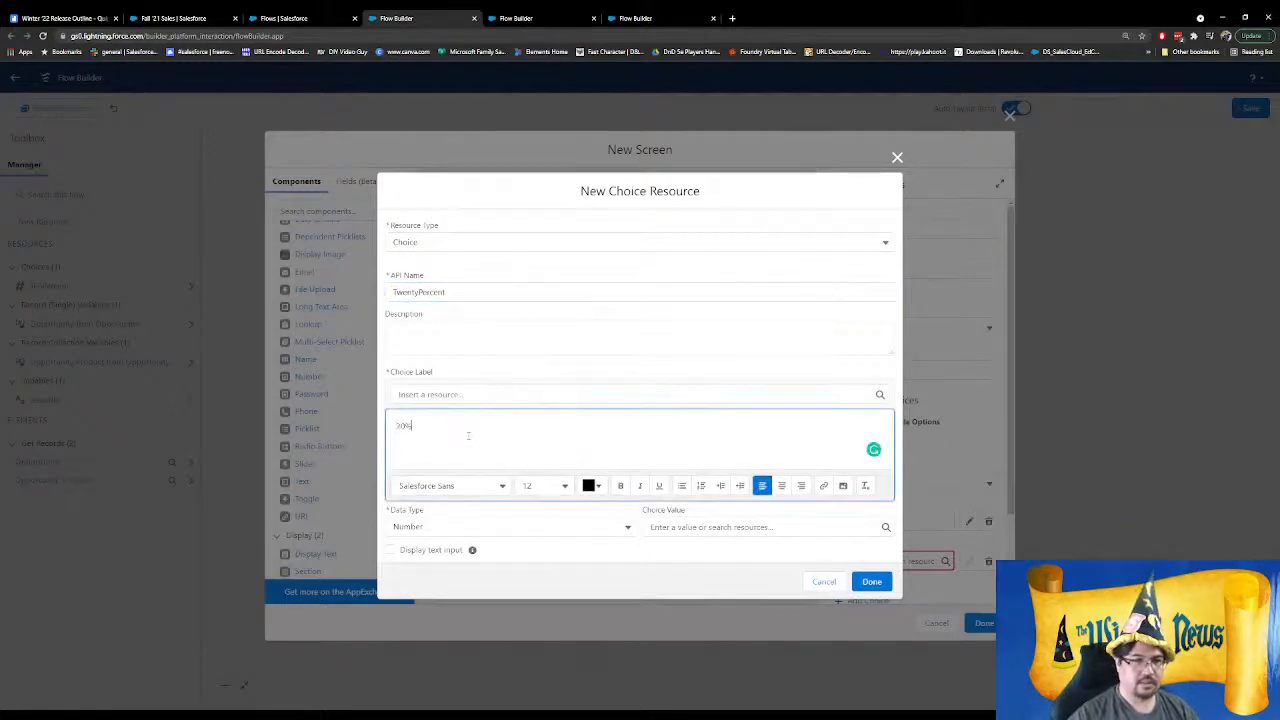
click(701, 527)
key(Escape)
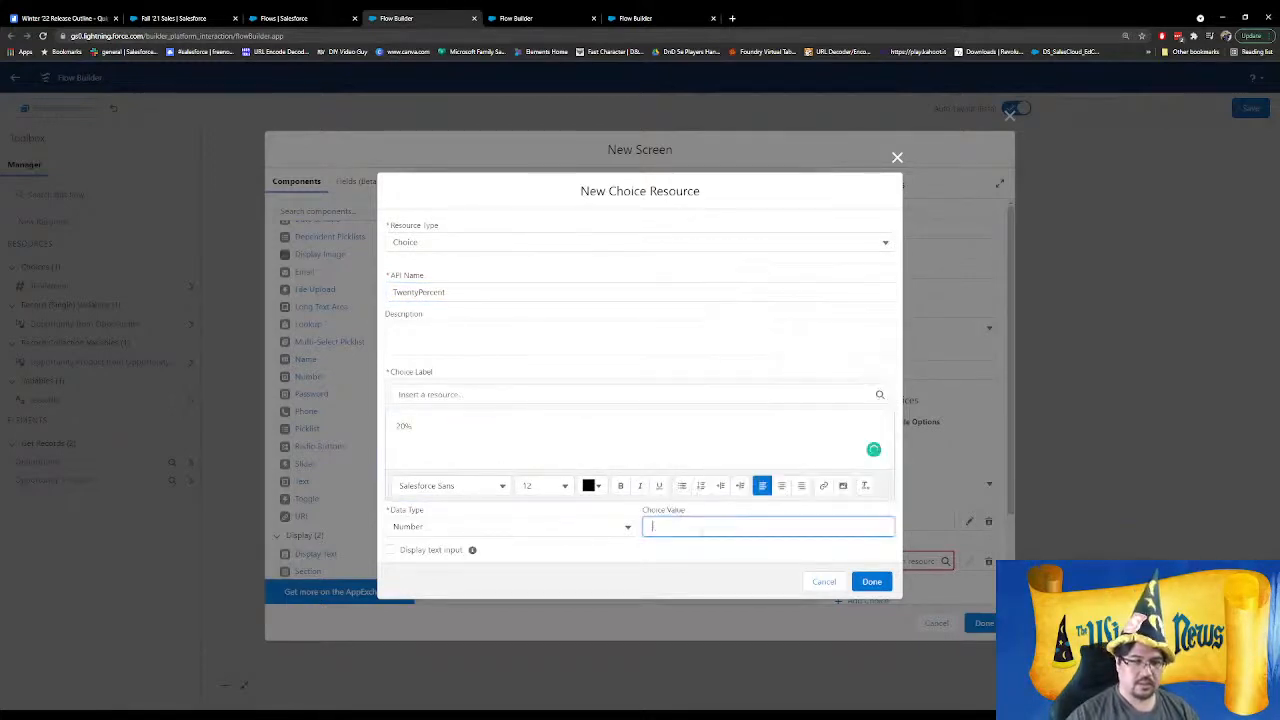
text(2)
click(870, 581)
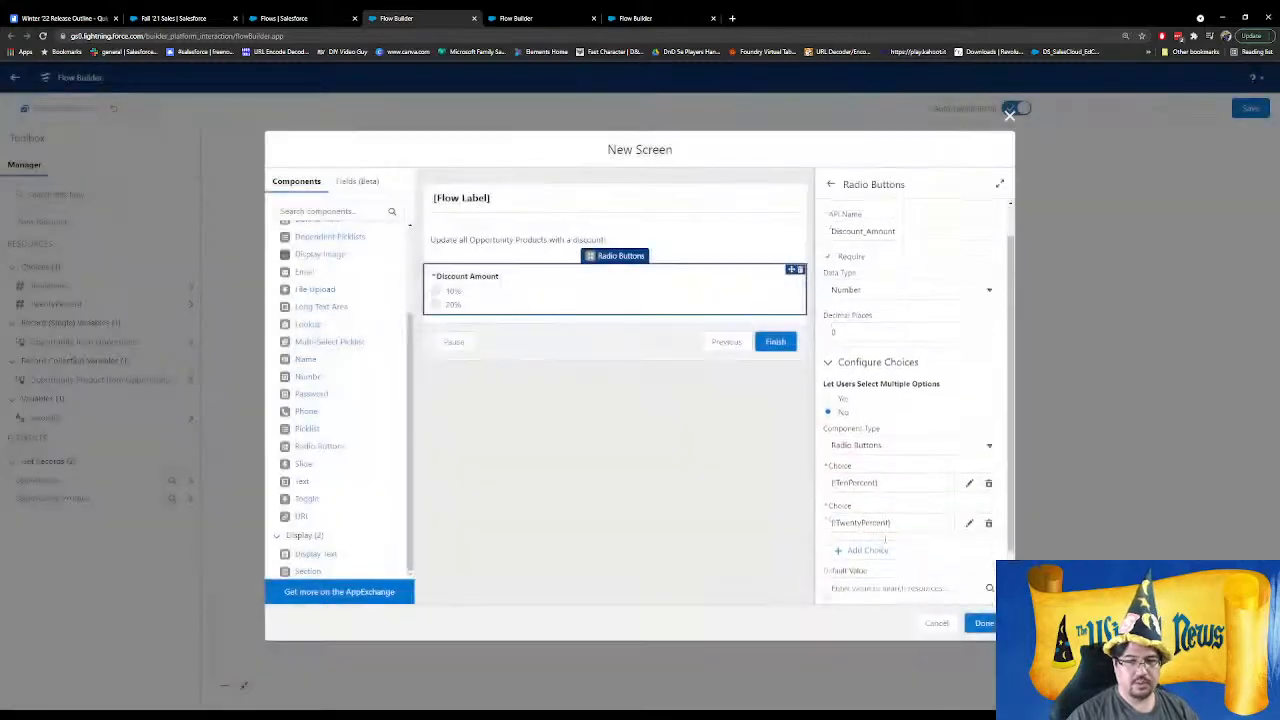
Add a third option to the radio buttons and create a Choice resource for it with the API name FiftyPercent
click(862, 538)
click(862, 550)
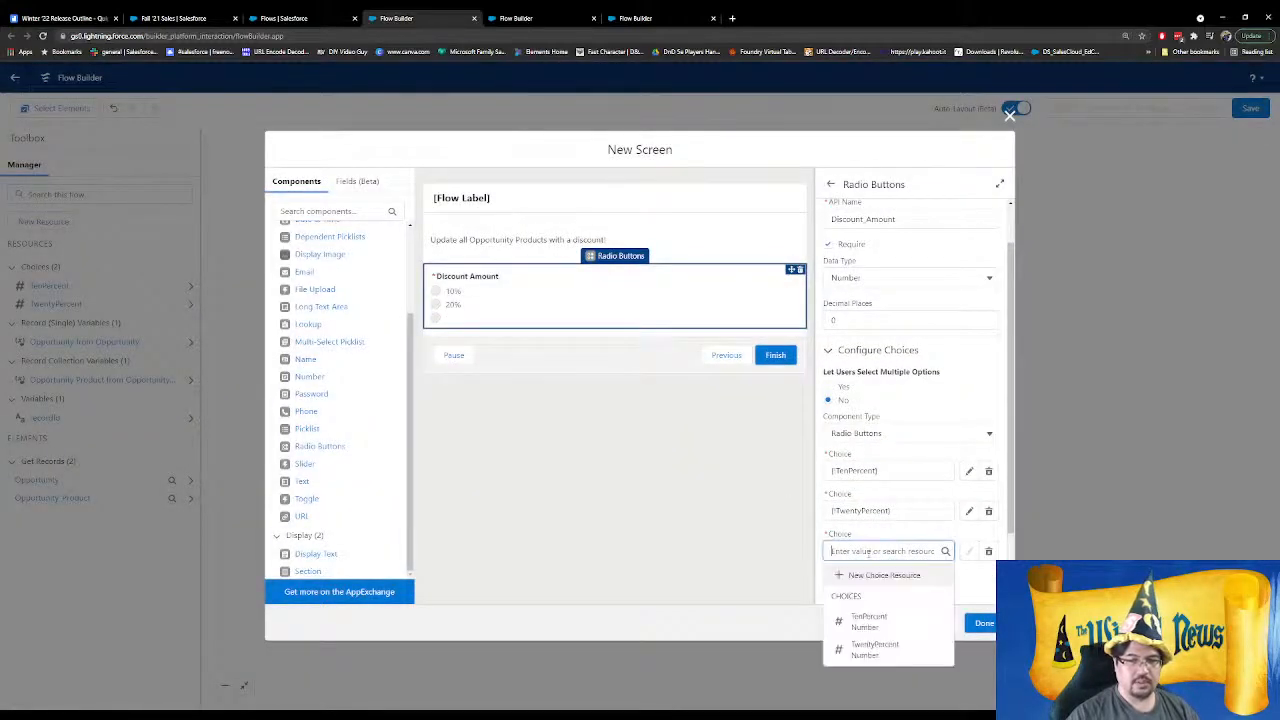
click(882, 574)
click(474, 345)
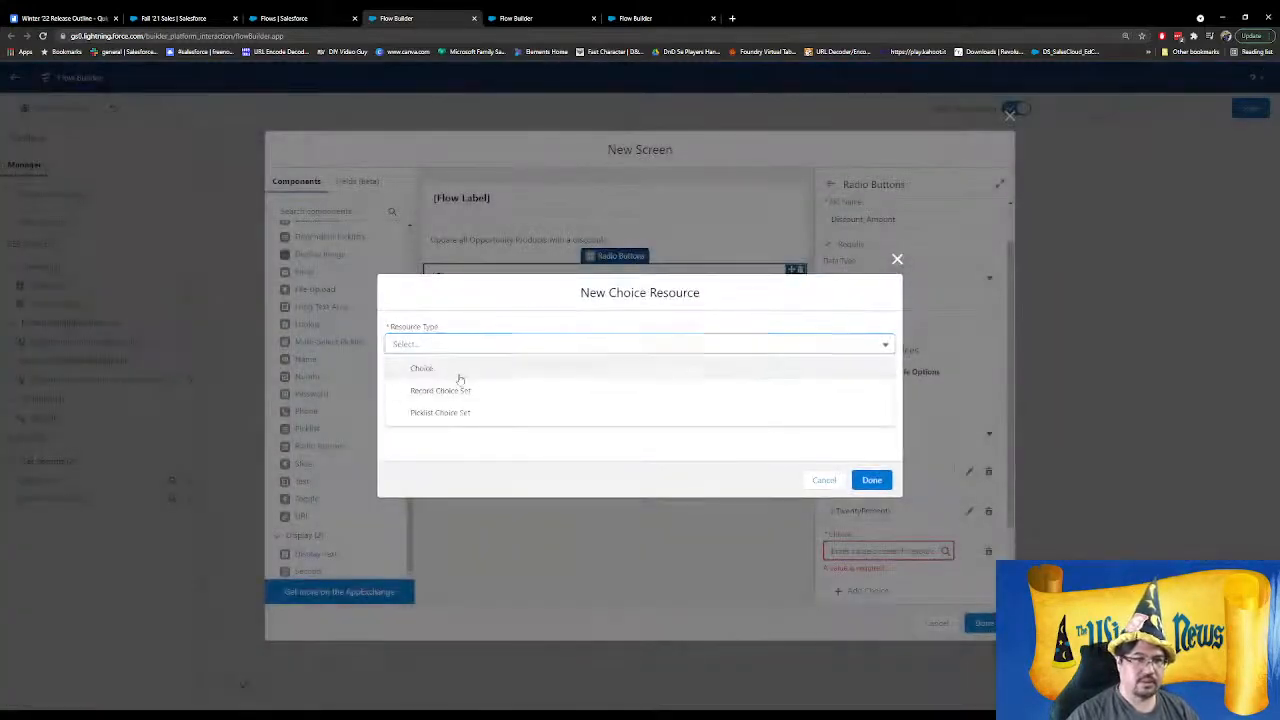
click(457, 369)
click(457, 292)
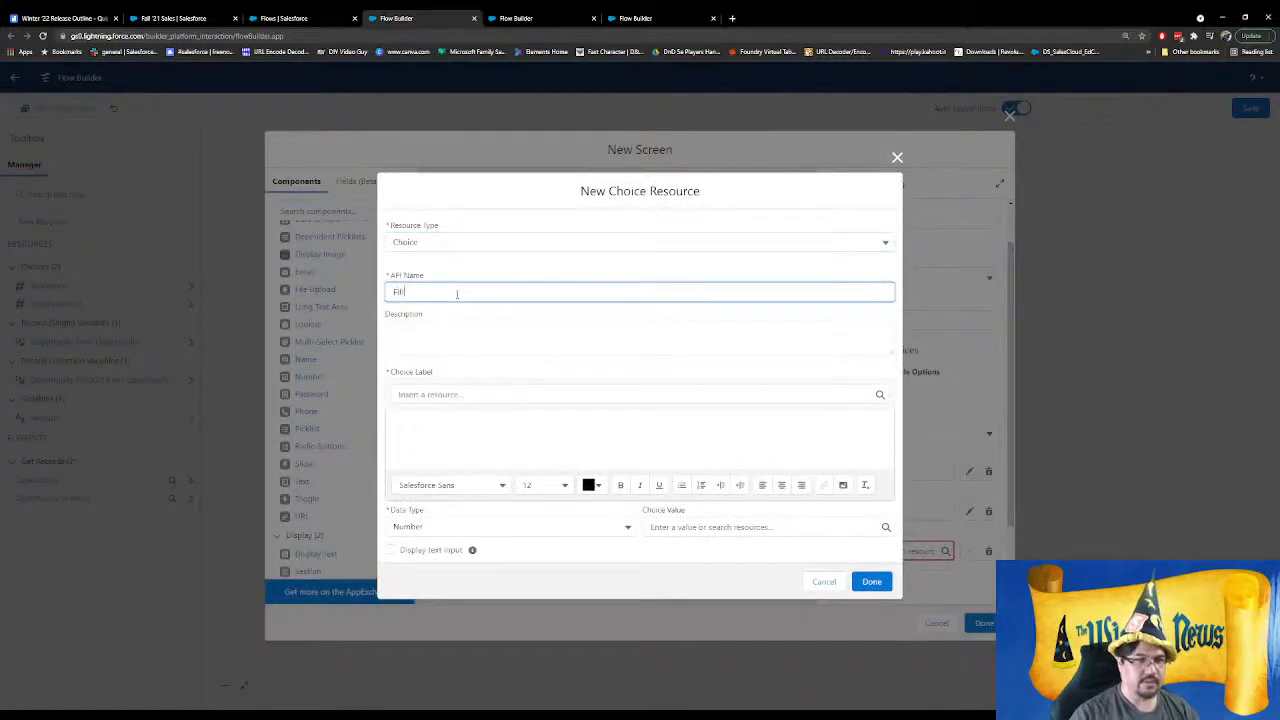
Label the FiftyPercent choice "50%", set its choice value to 5 and finish the resource
click(468, 436)
text(50%)
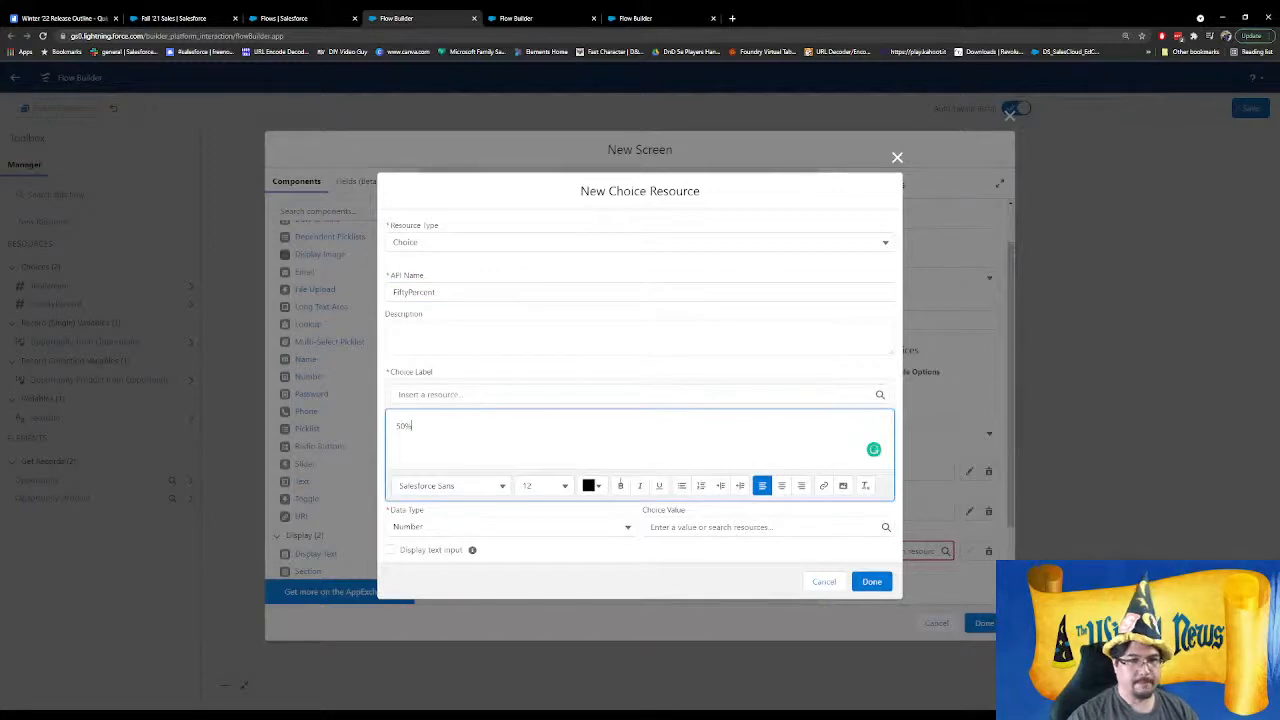
click(684, 526)
text(5)
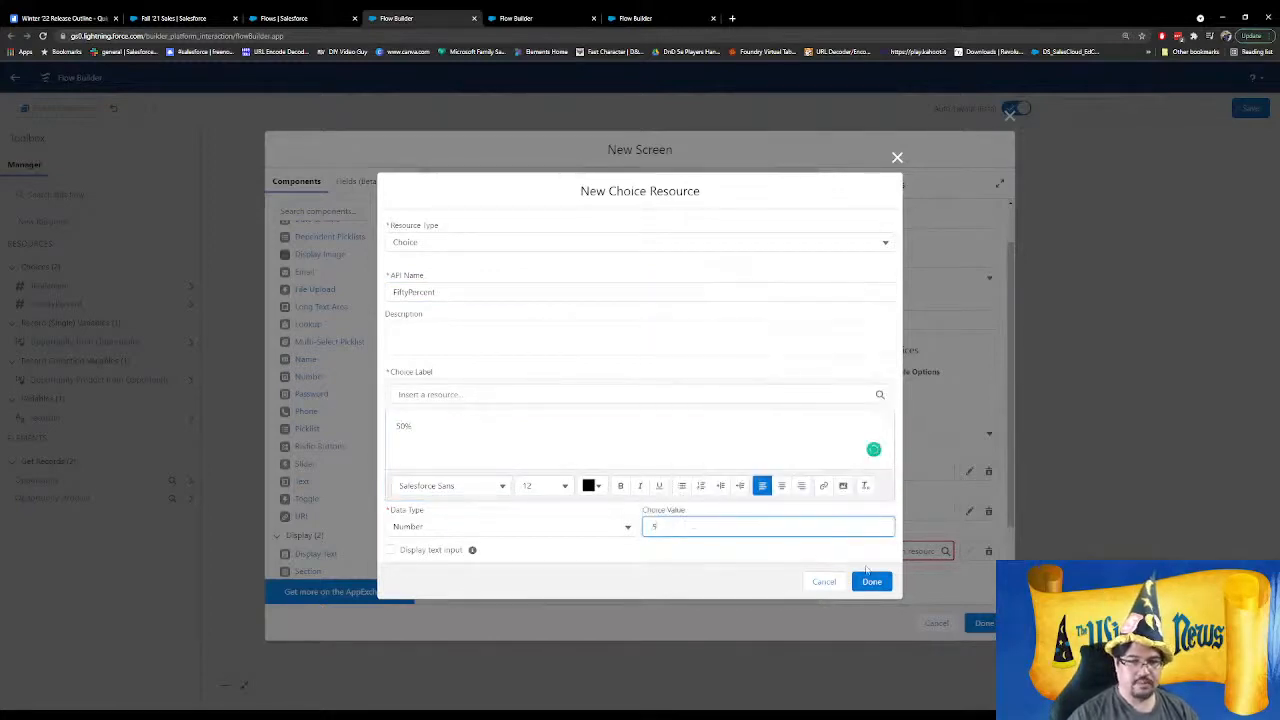
click(870, 580)
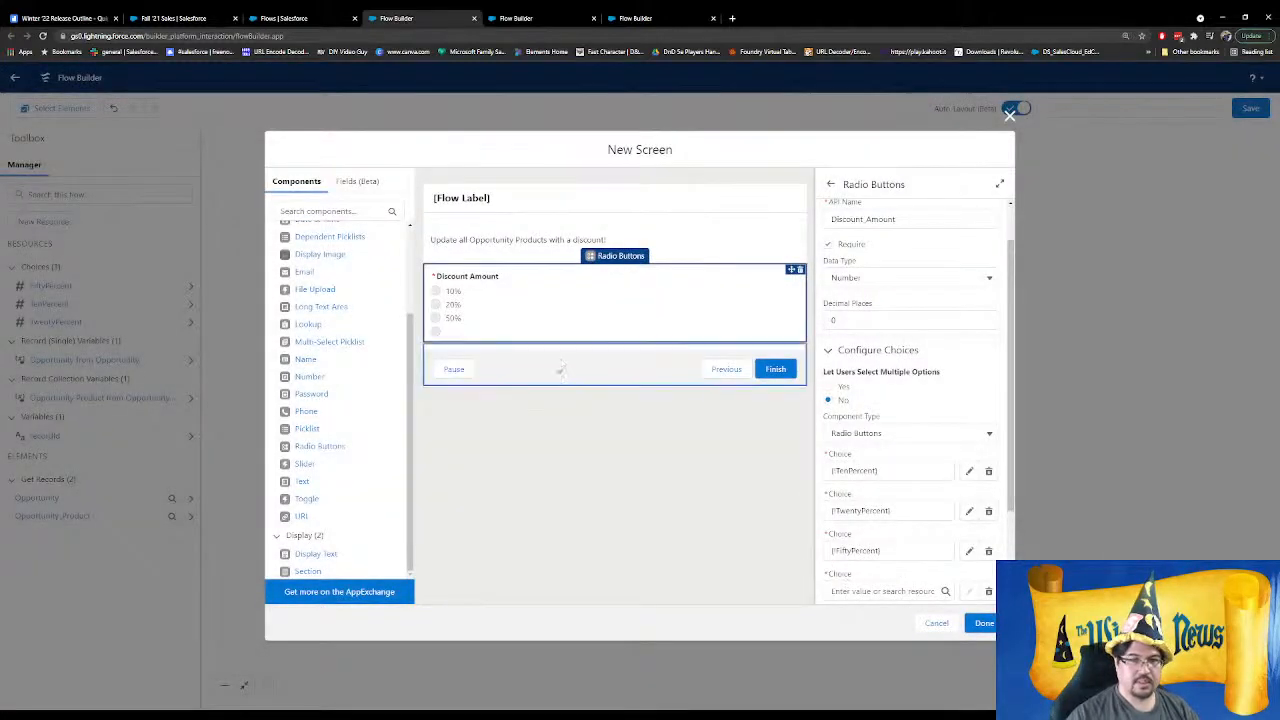
Create a Choice resource for the fourth radio button option with the API name FullPrice
click(880, 589)
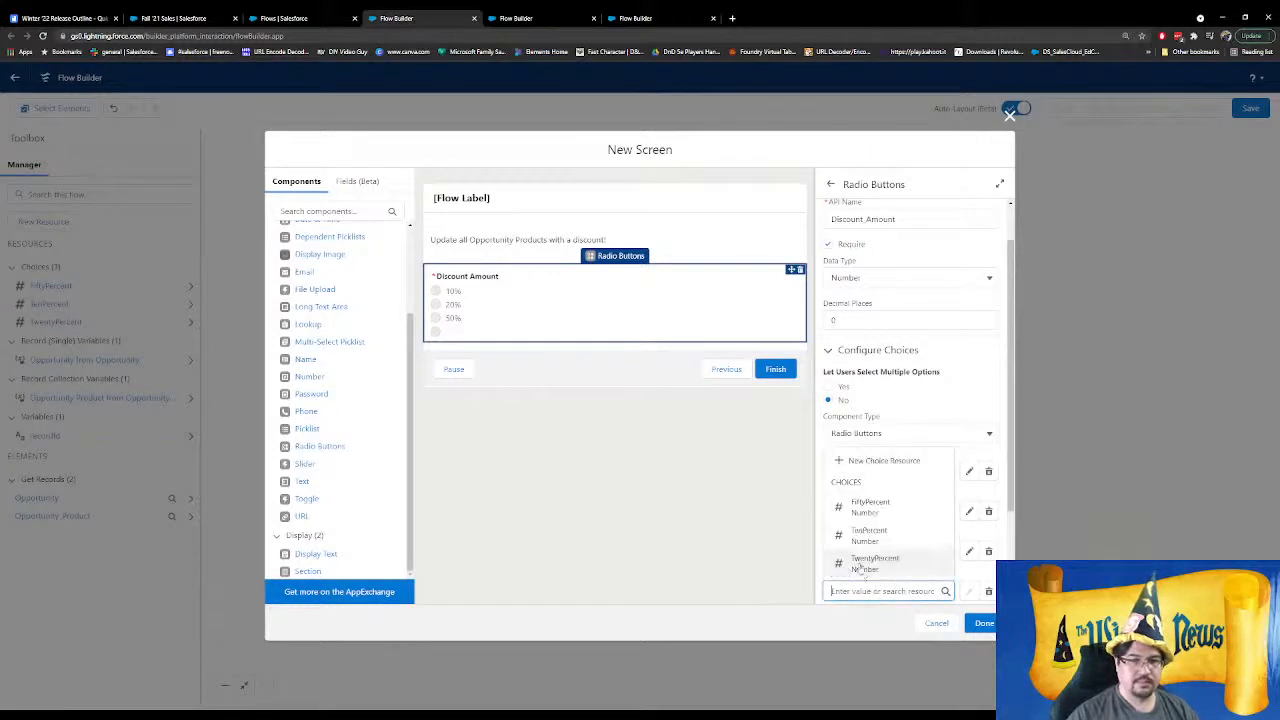
click(880, 460)
click(428, 341)
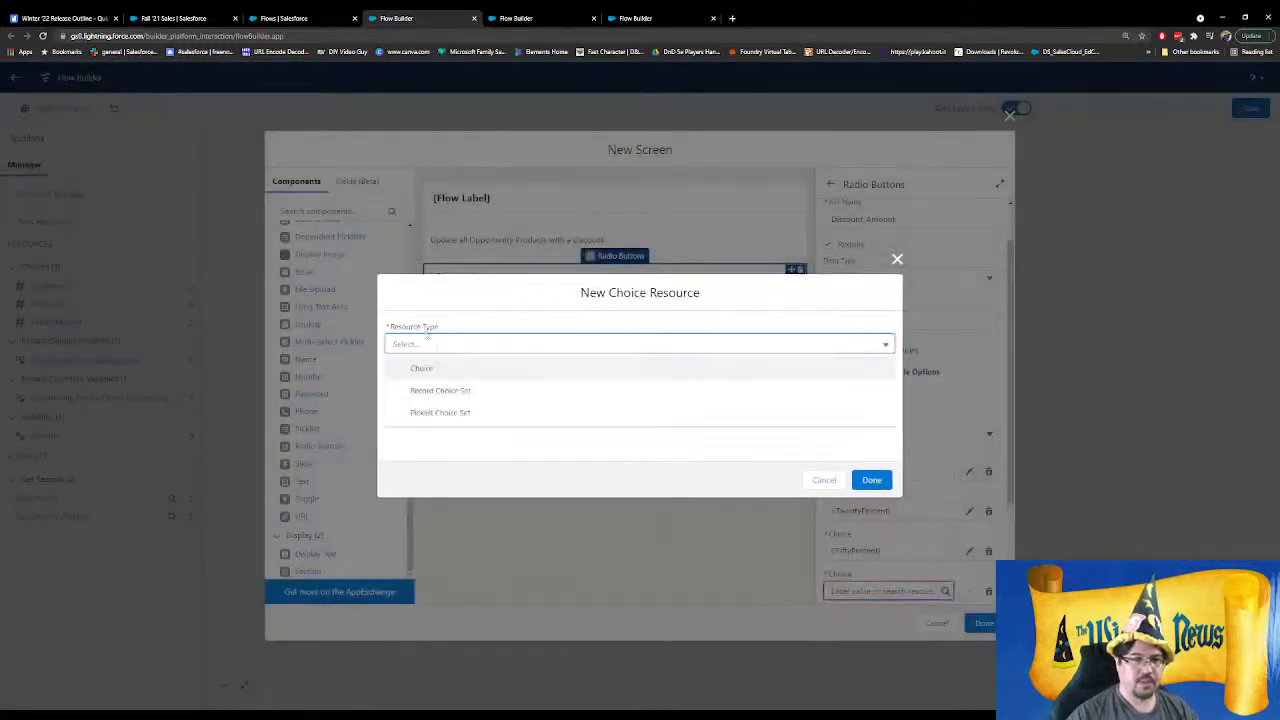
click(434, 370)
click(458, 292)
text(FullPrice)
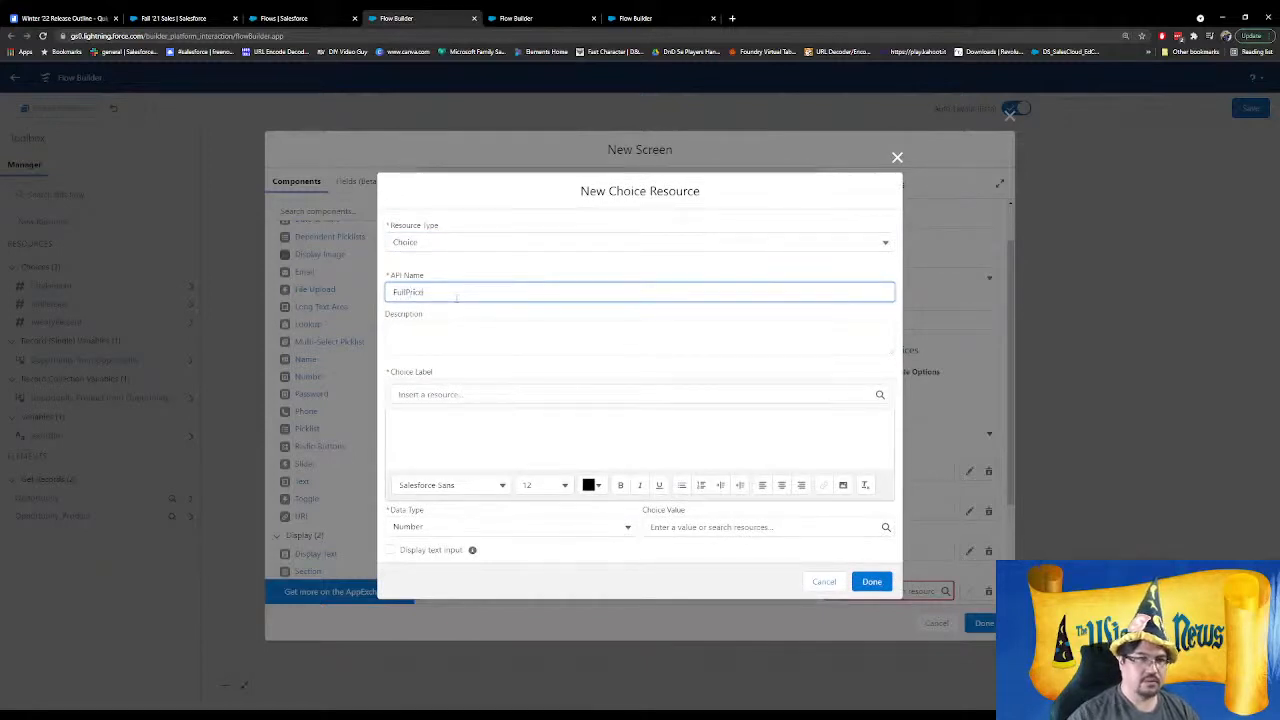
Label the FullPrice choice "Full Price", set its choice value to 0 and finish the resource
click(491, 447)
text(Full Price)
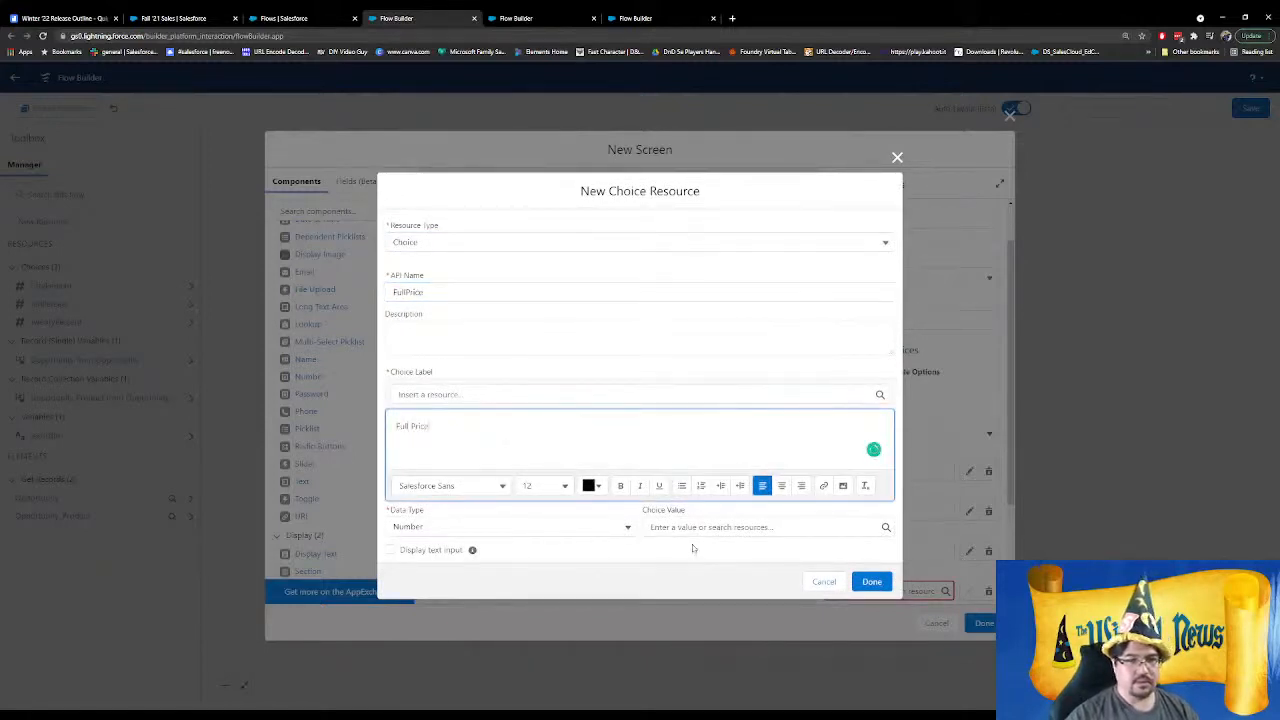
click(687, 532)
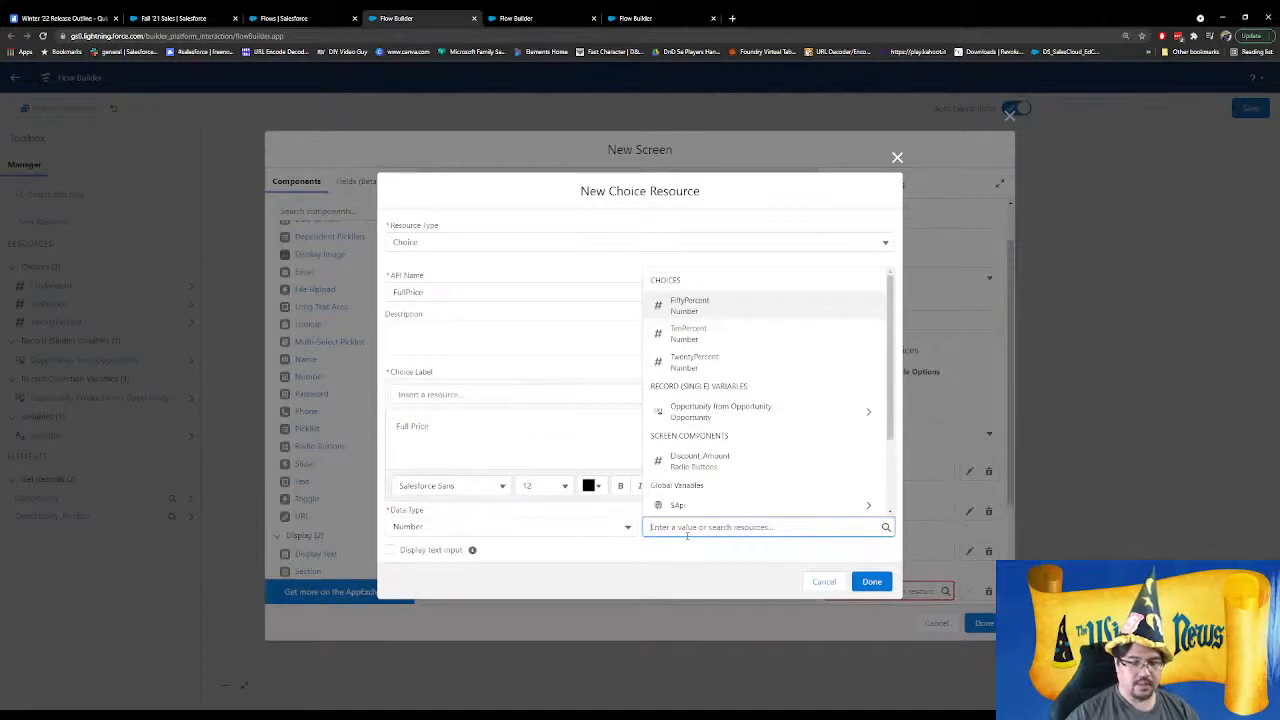
text(0)
click(673, 553)
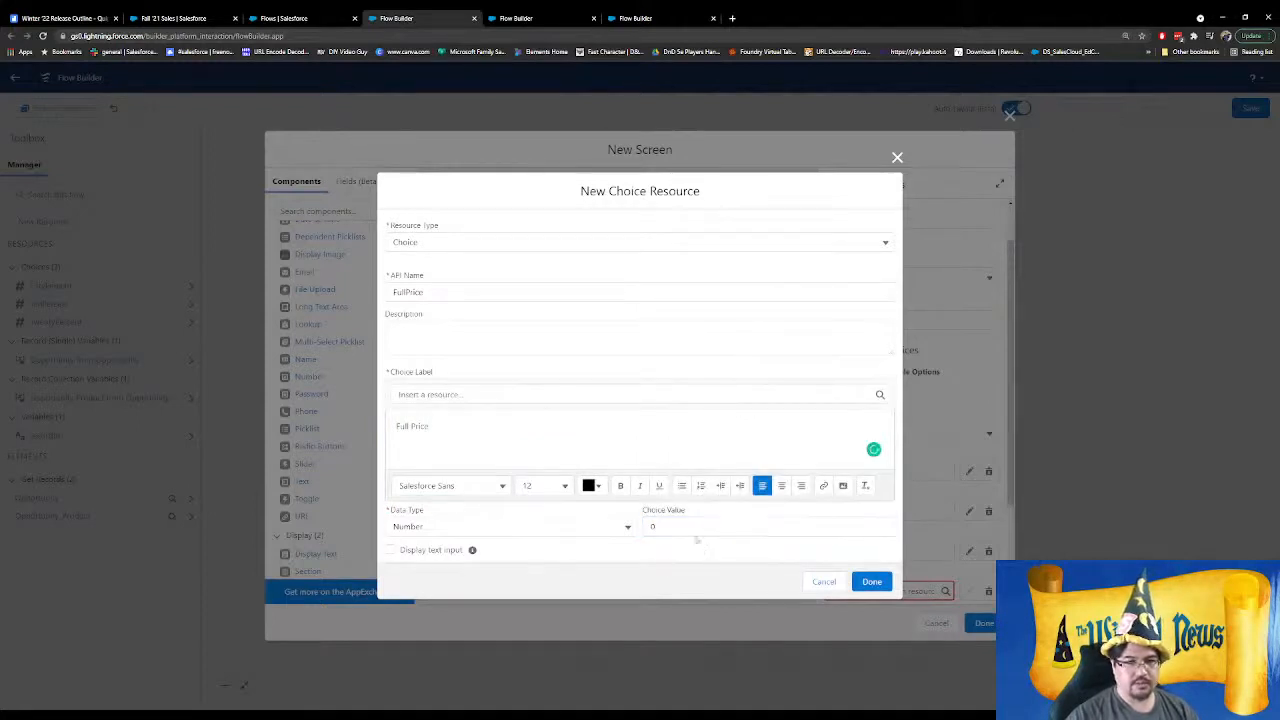
click(696, 533)
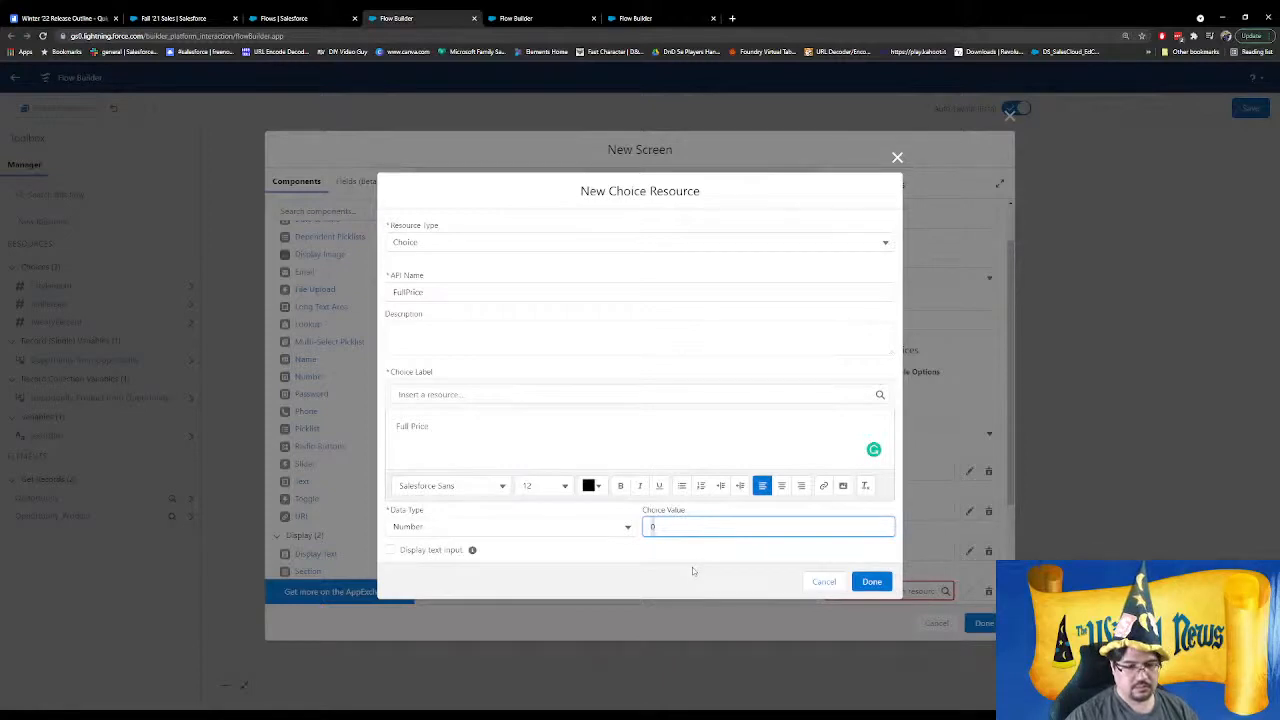
click(872, 581)
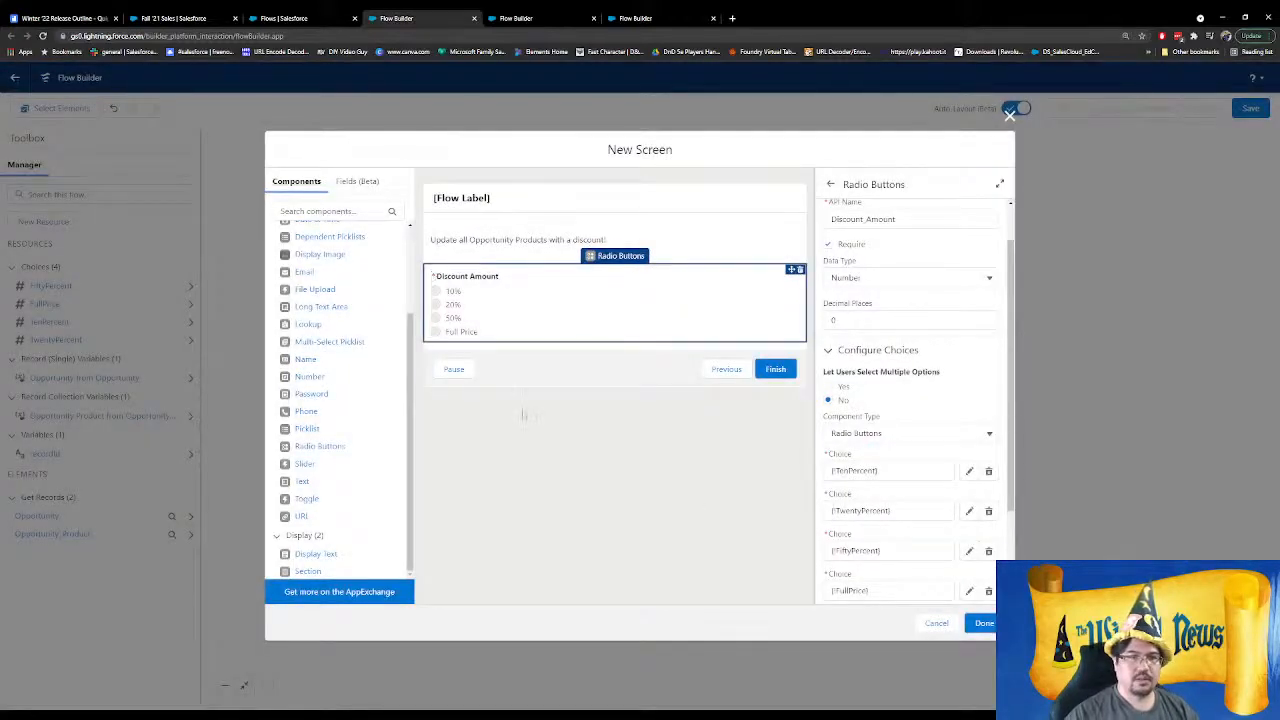
scroll(839, 388, up, 1)
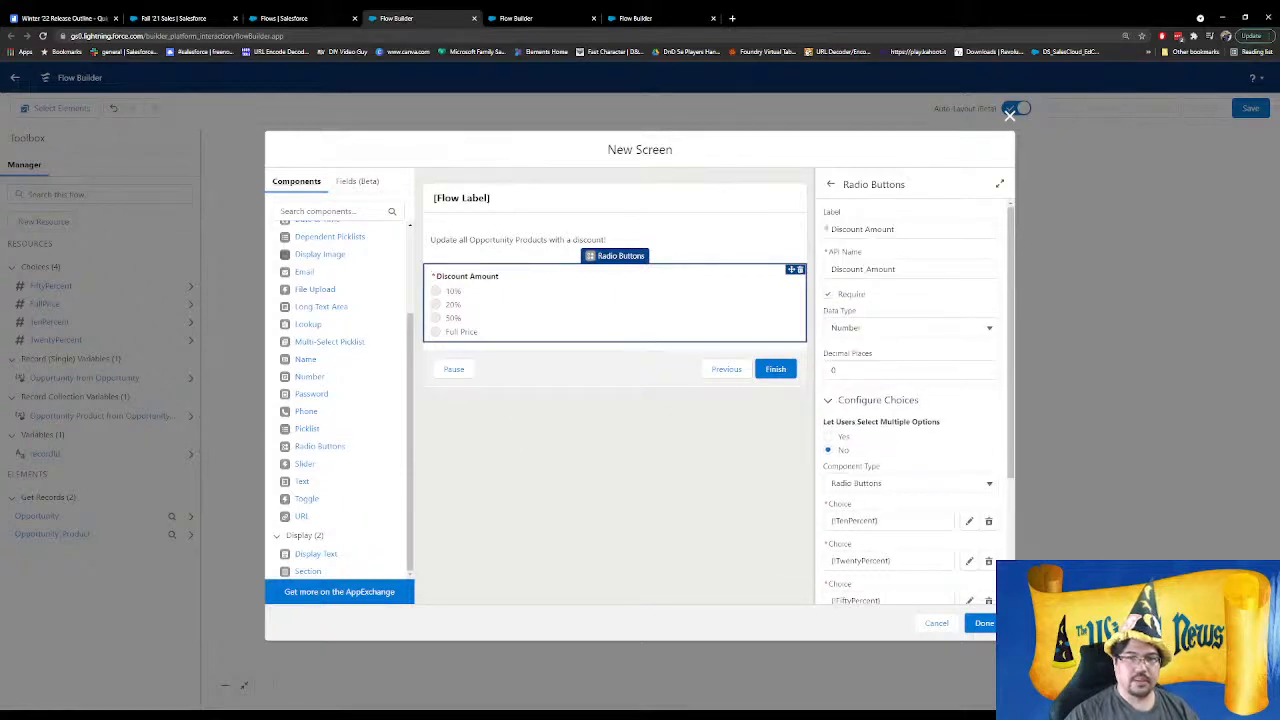
Finish the Global Discount screen and add a Loop element directly after it
scroll(919, 451, down, 4)
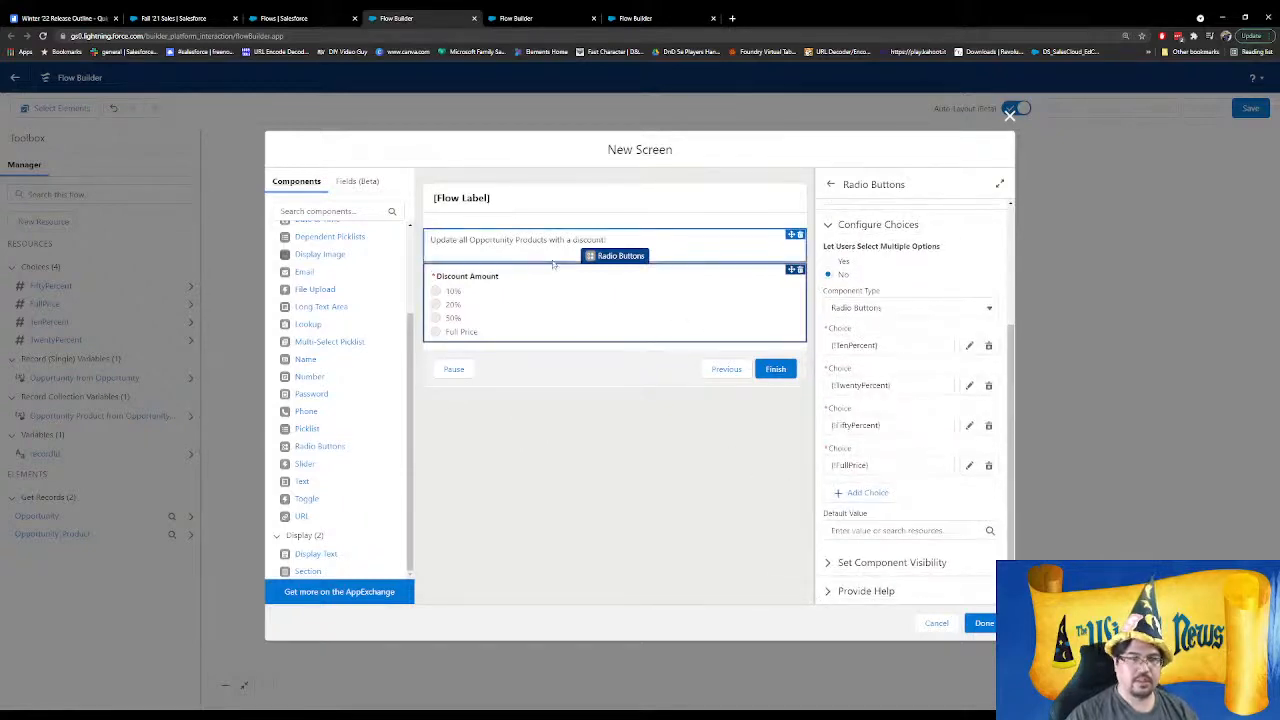
click(980, 623)
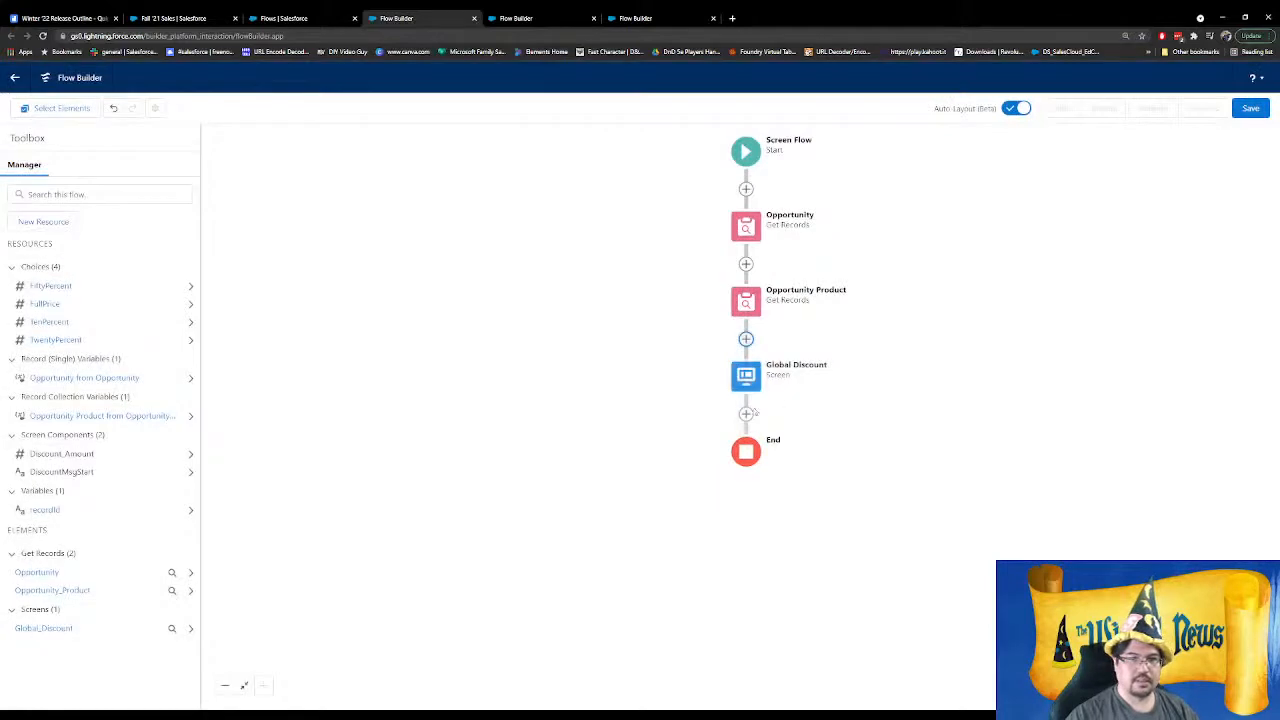
click(746, 413)
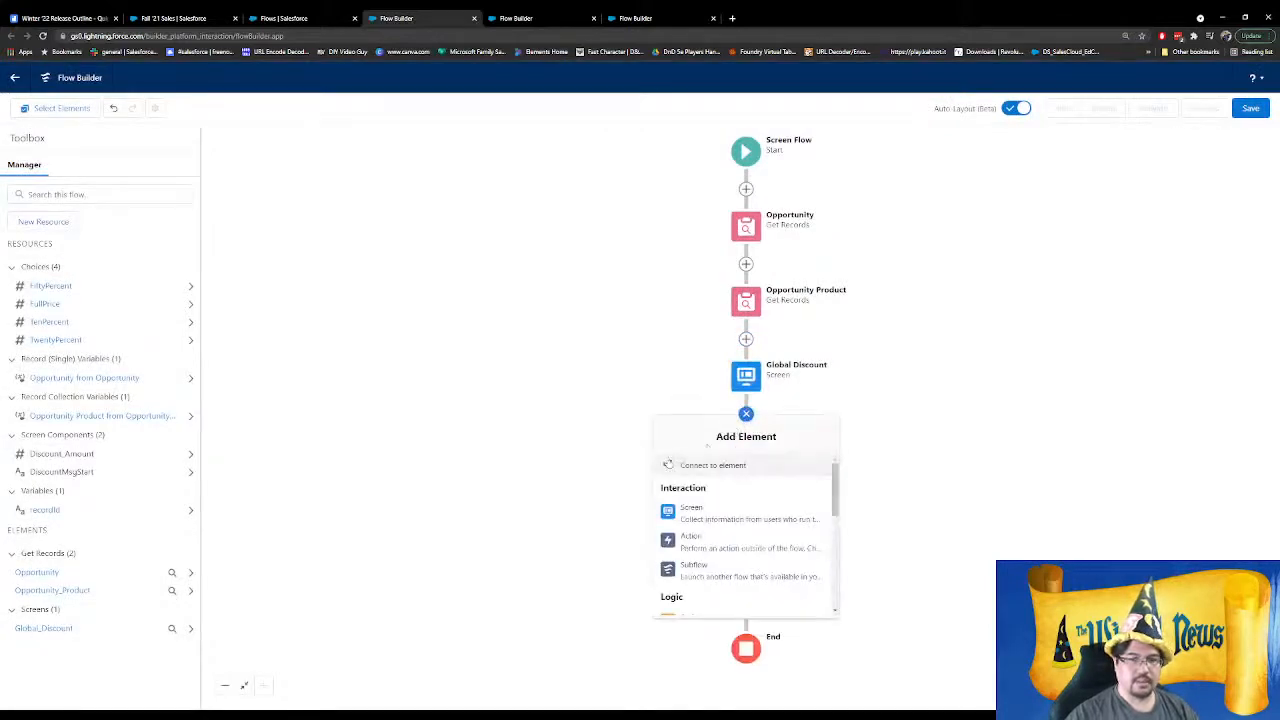
scroll(733, 530, down, 3)
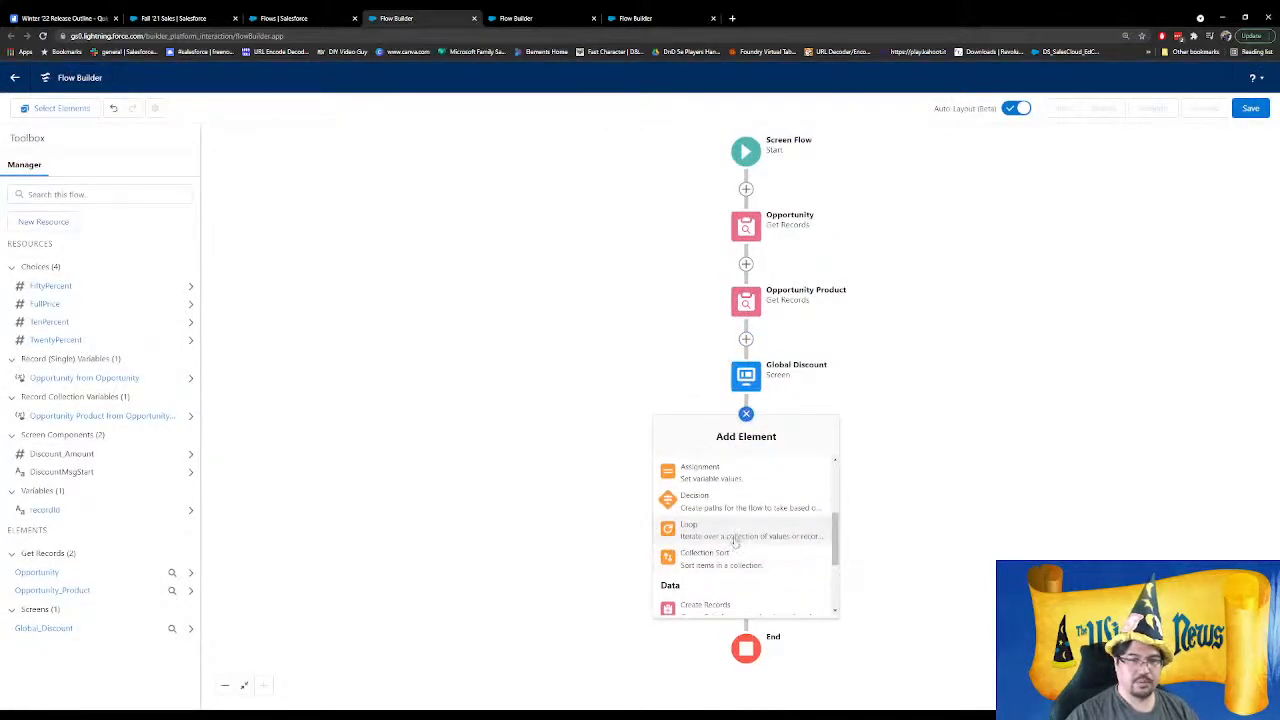
click(733, 530)
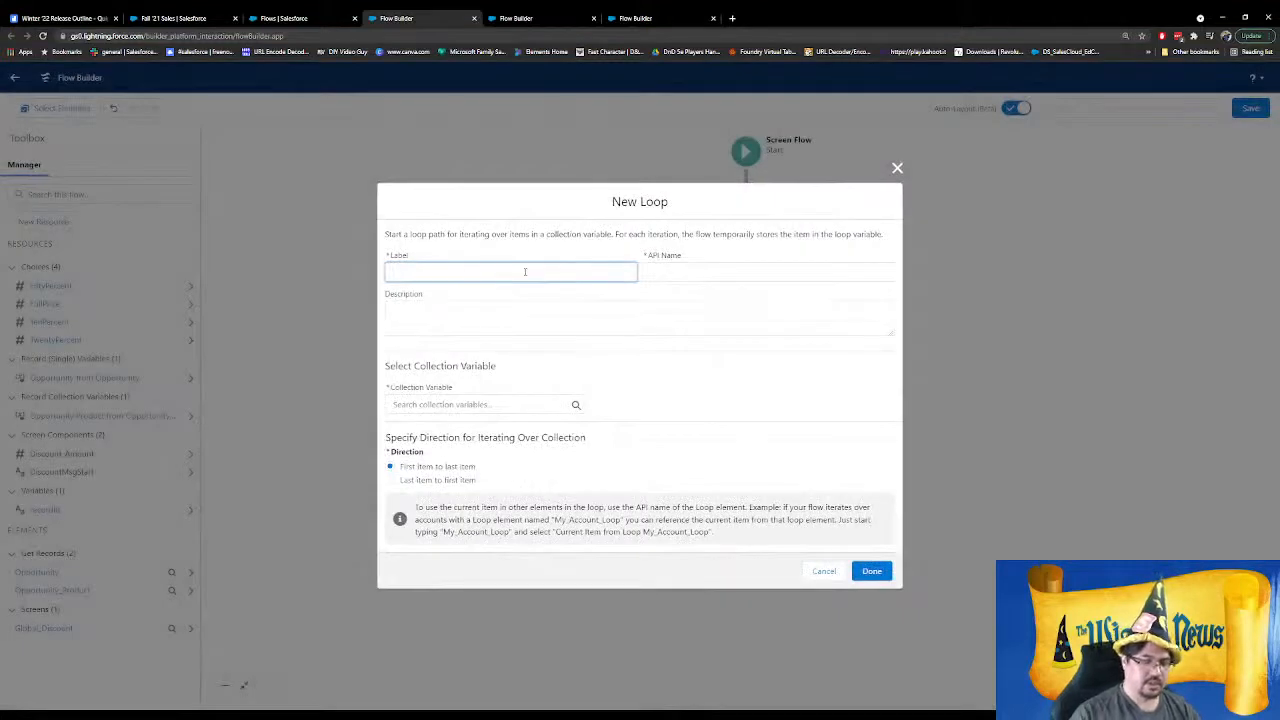
Label the loop ProdLoop, choose the Opportunity_Product collection to iterate over, and finish the element
text(ProdLoop)
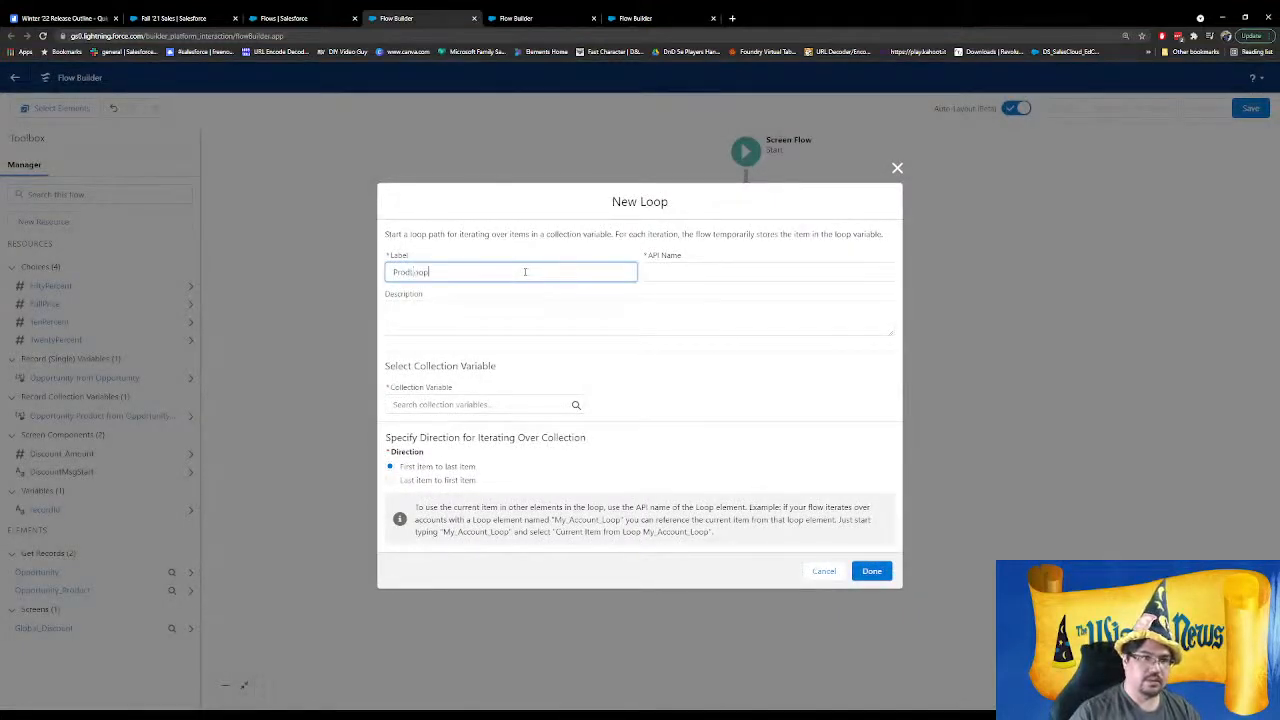
key(Tab)
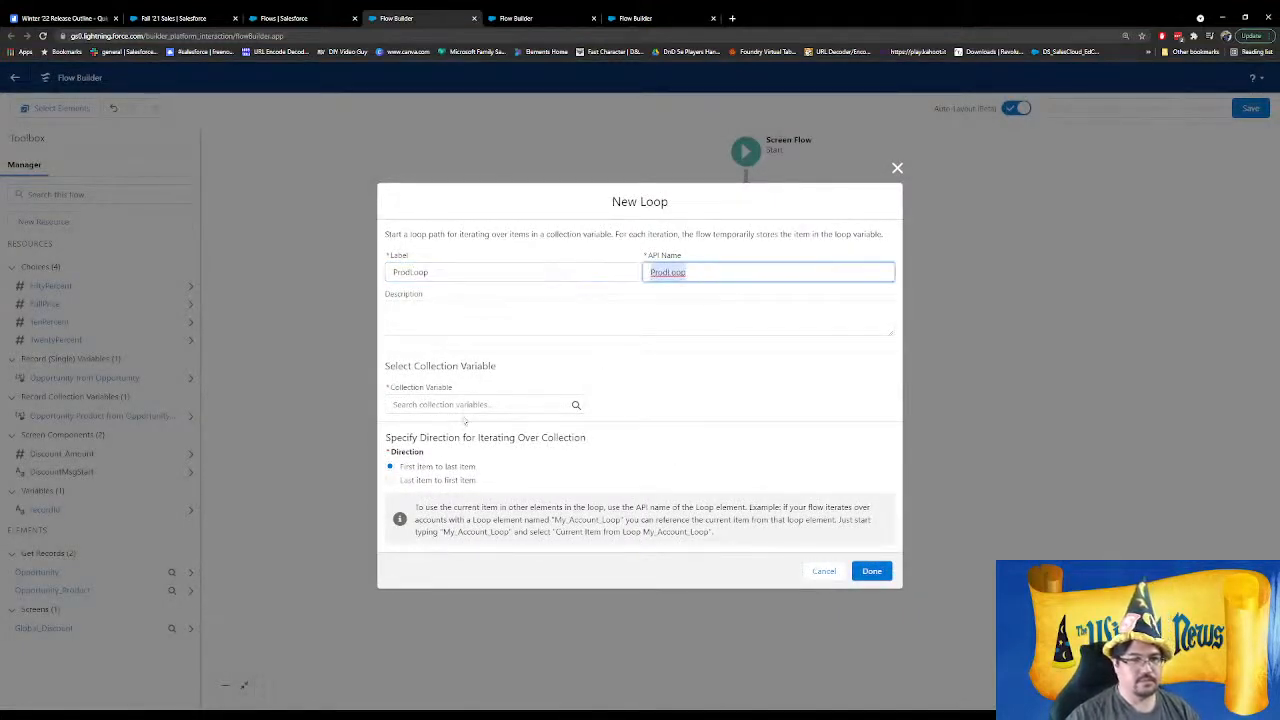
click(467, 407)
click(506, 478)
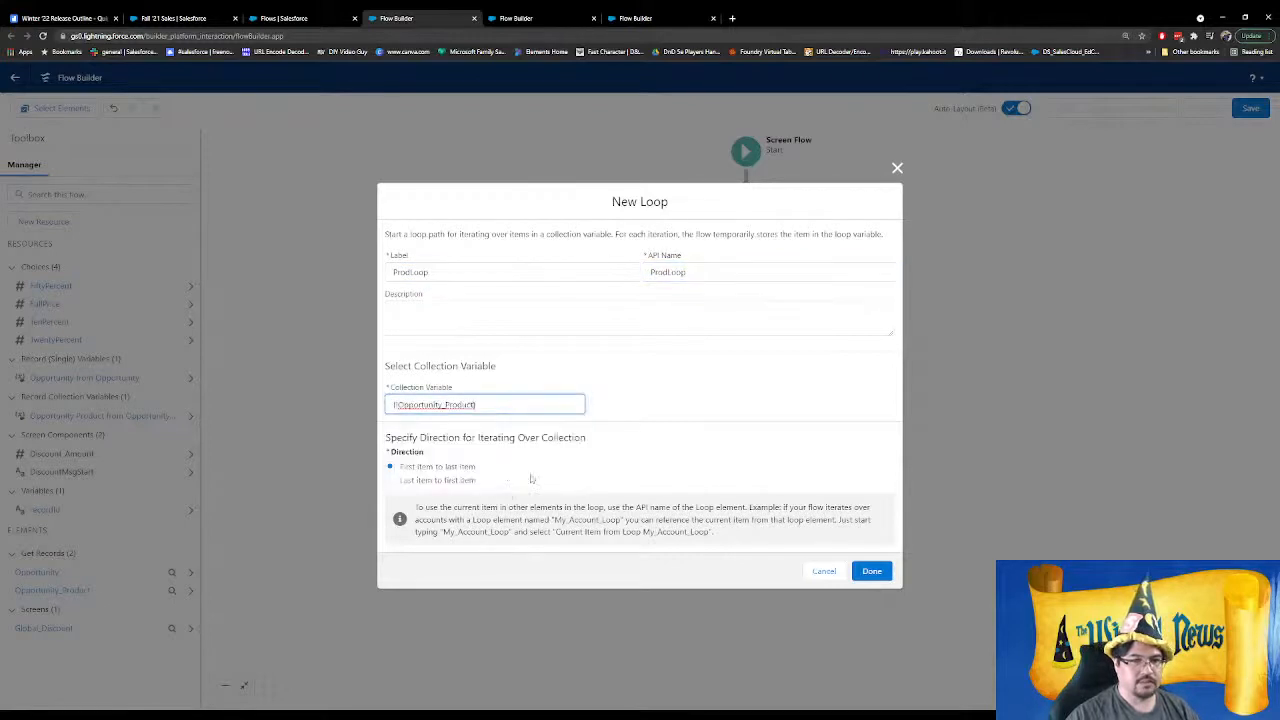
click(858, 568)
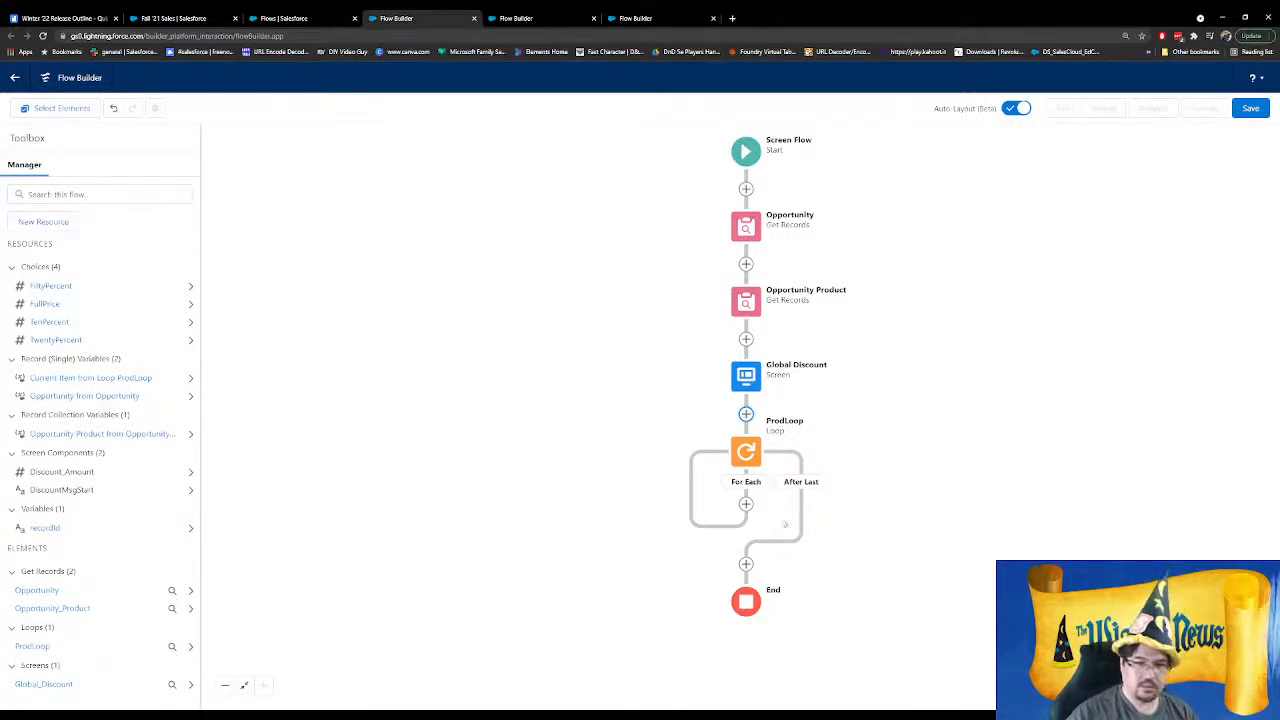
Add an Assignment element labelled "Set Discount" on the For Each path of ProdLoop
click(746, 504)
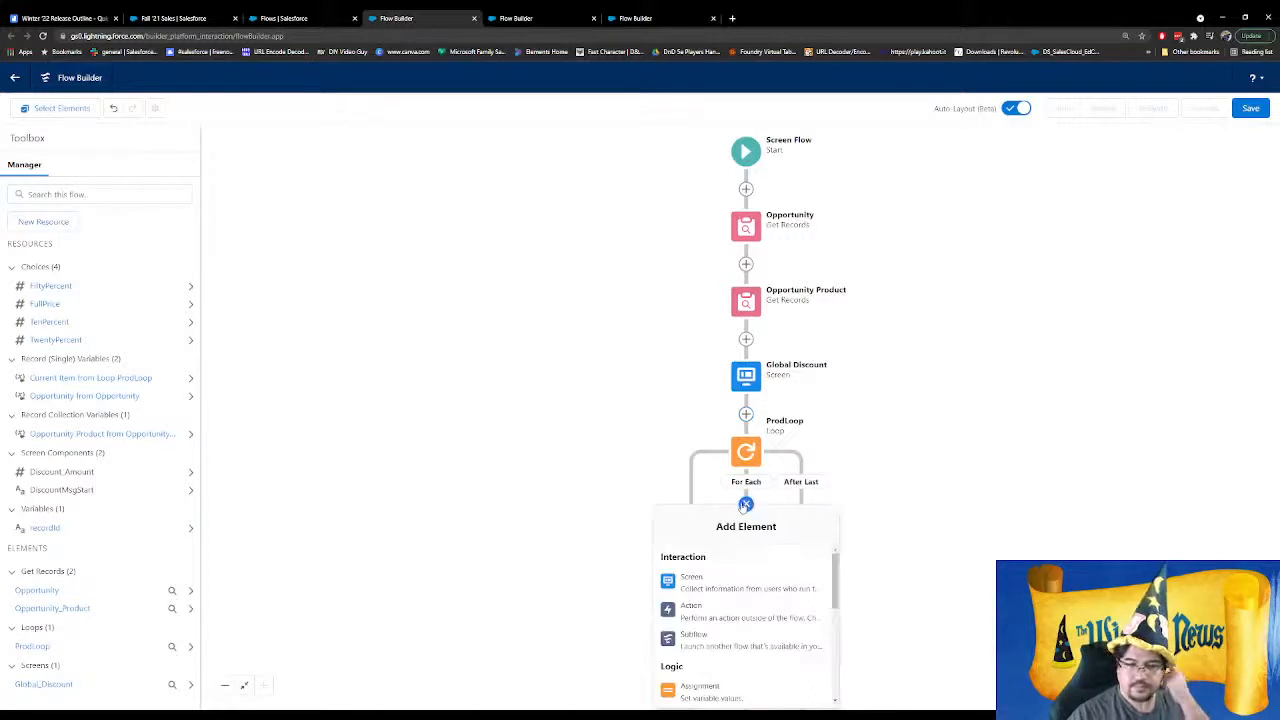
scroll(722, 597, down, 2)
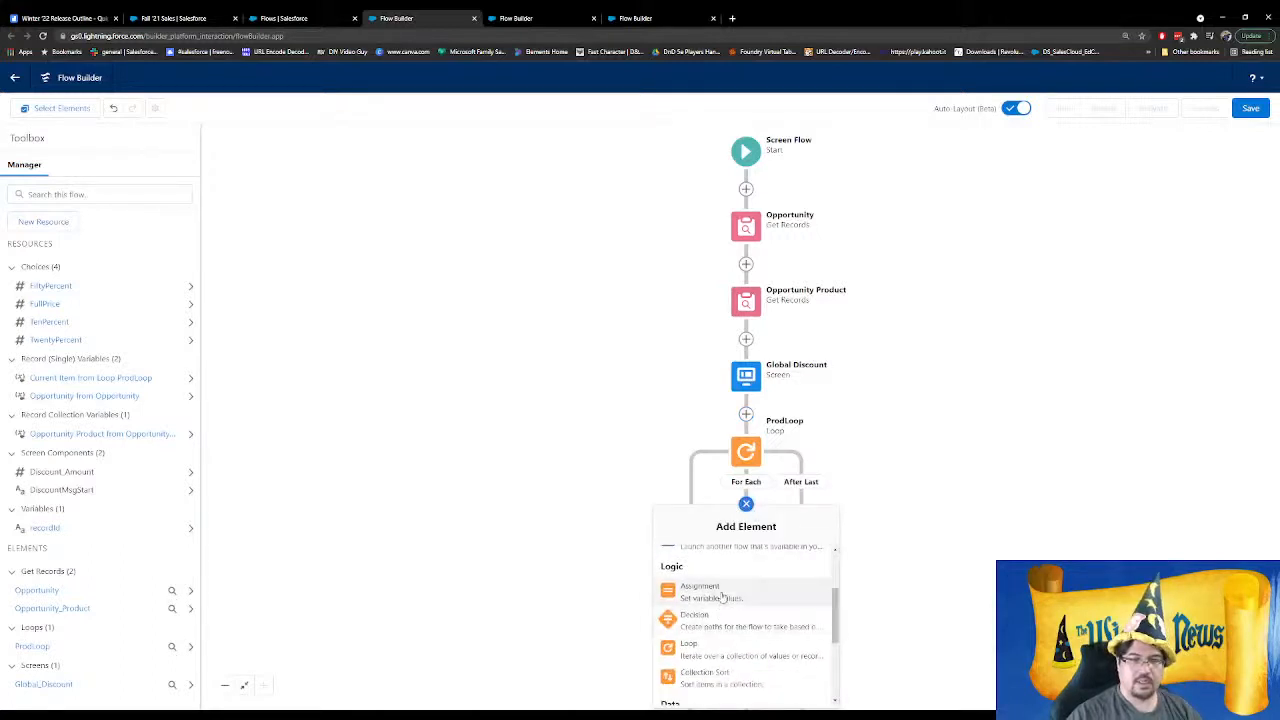
click(722, 593)
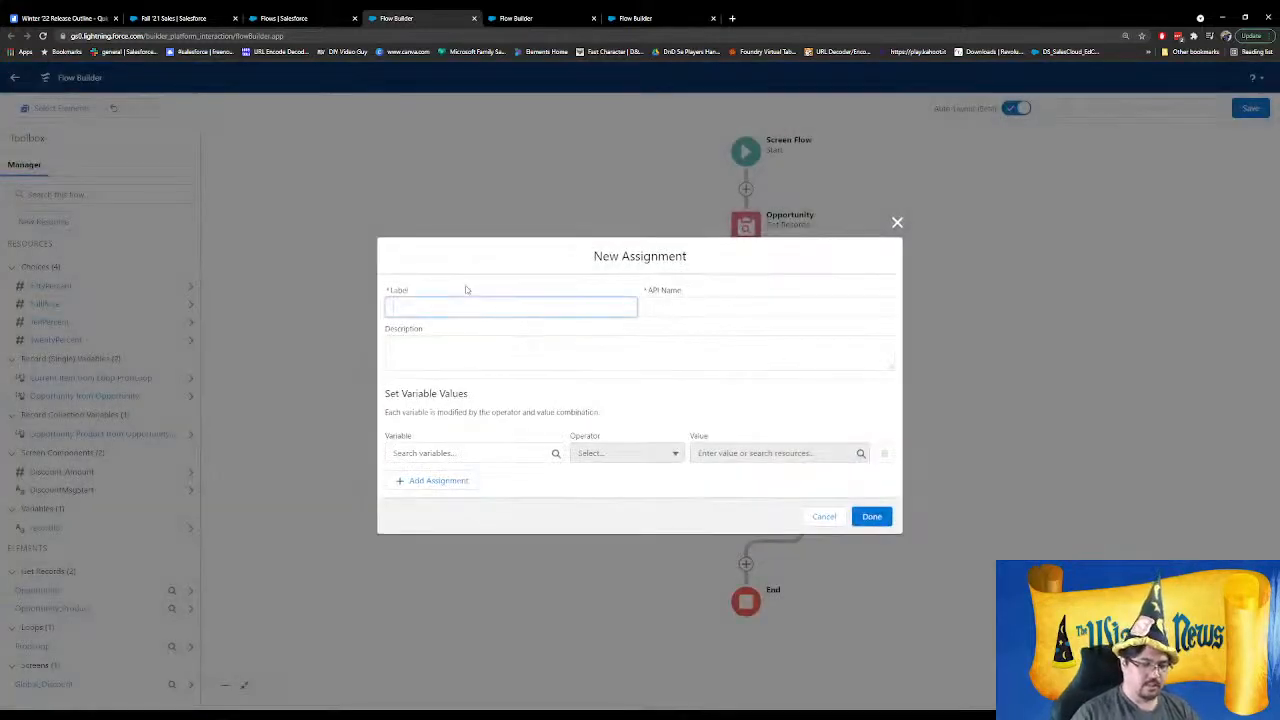
text(Set Discount)
key(Tab)
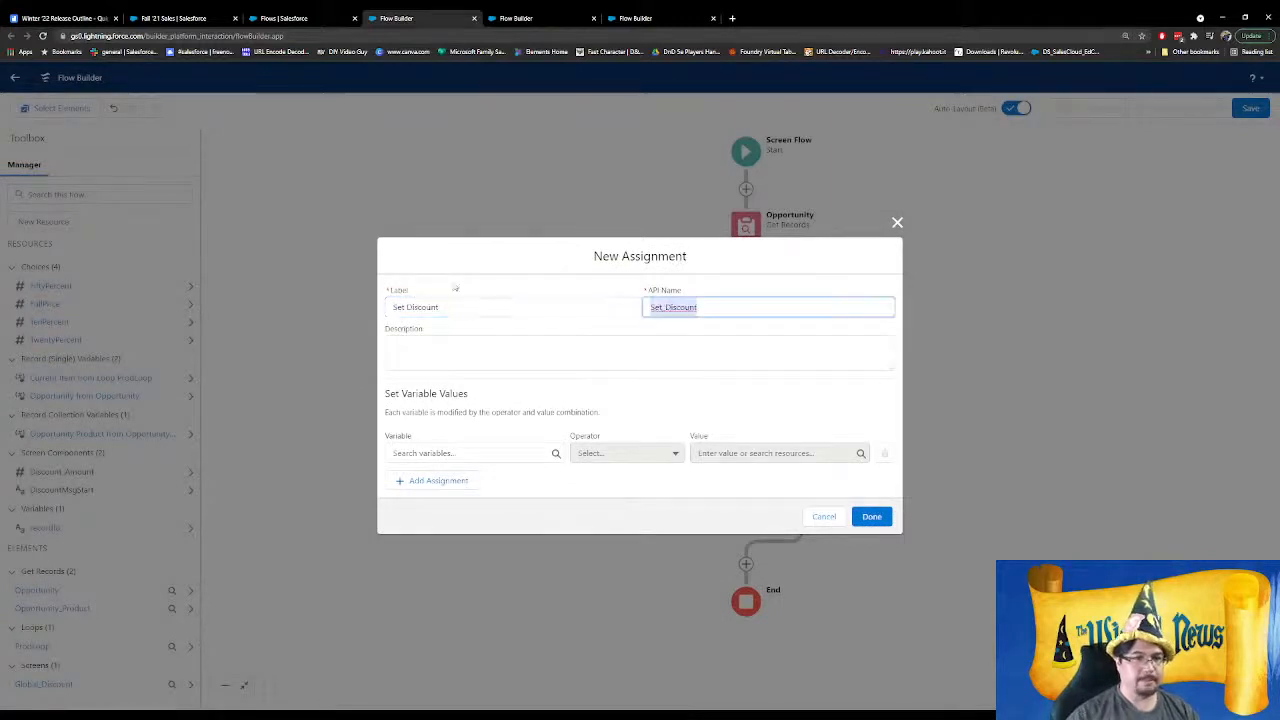
Set the assignment's variable to the UnitPrice field of the current item from ProdLoop
click(421, 453)
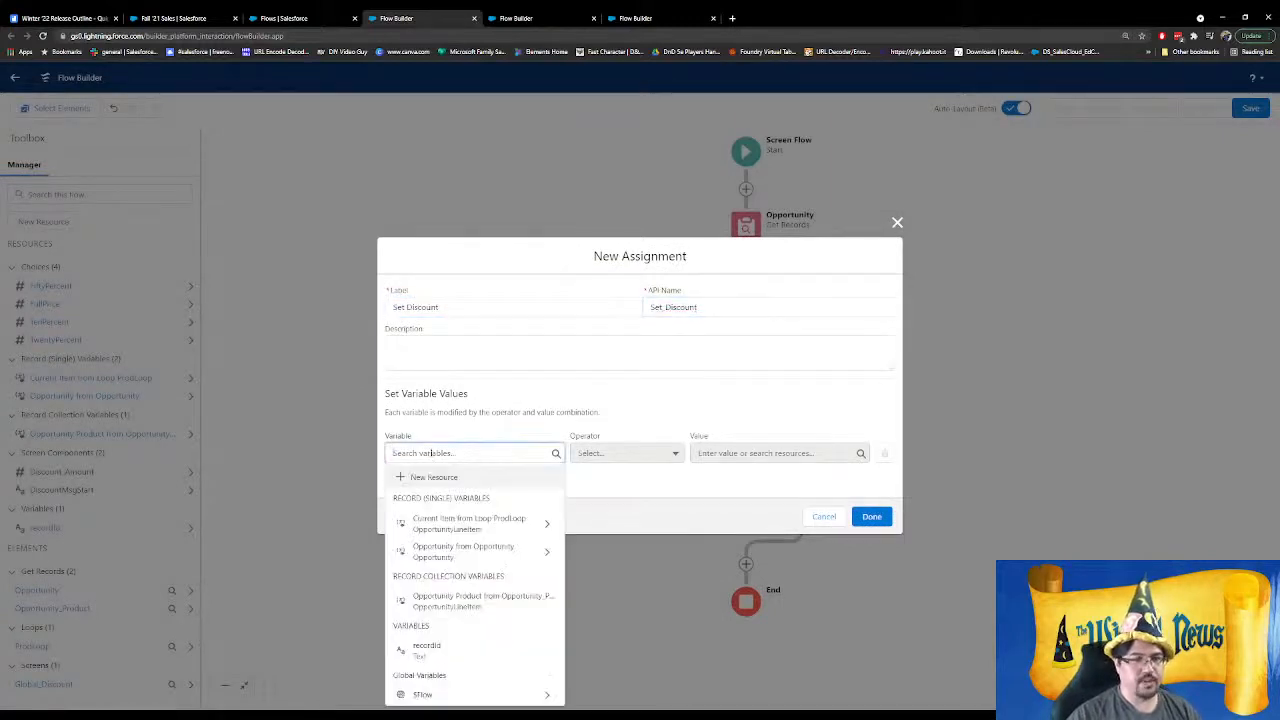
click(530, 533)
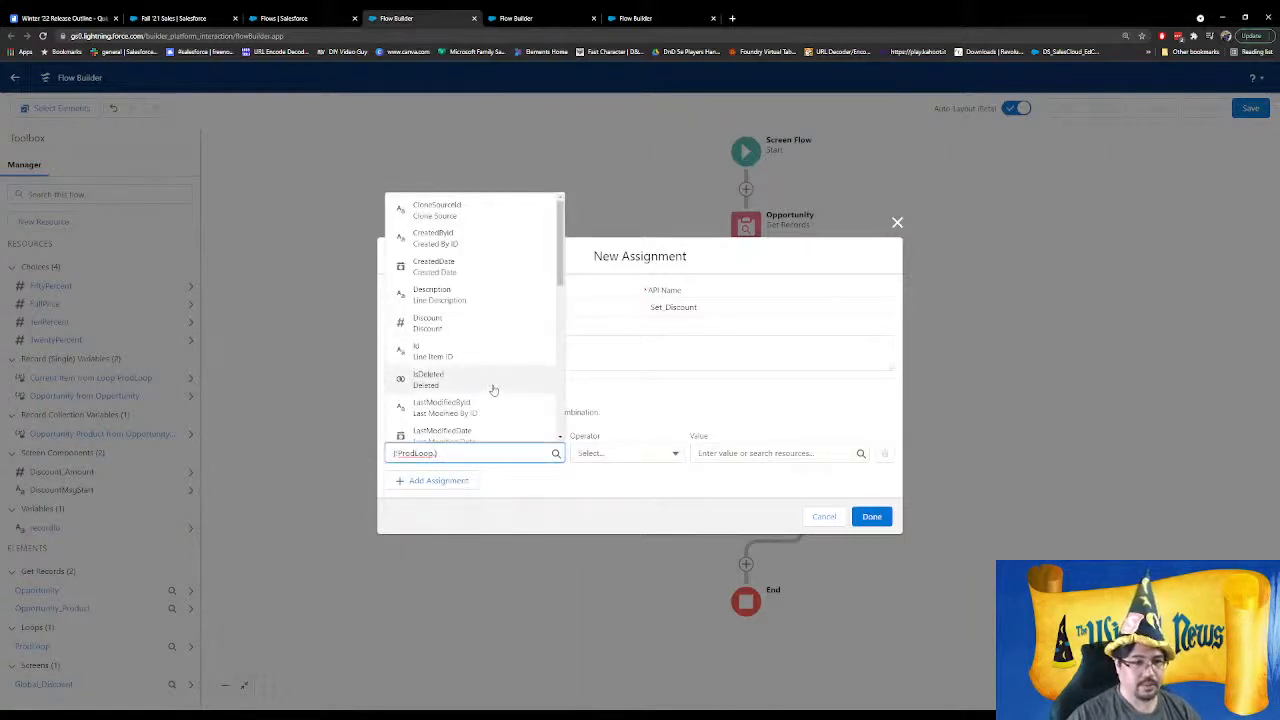
scroll(490, 380, down, 2)
text(sa)
click(449, 432)
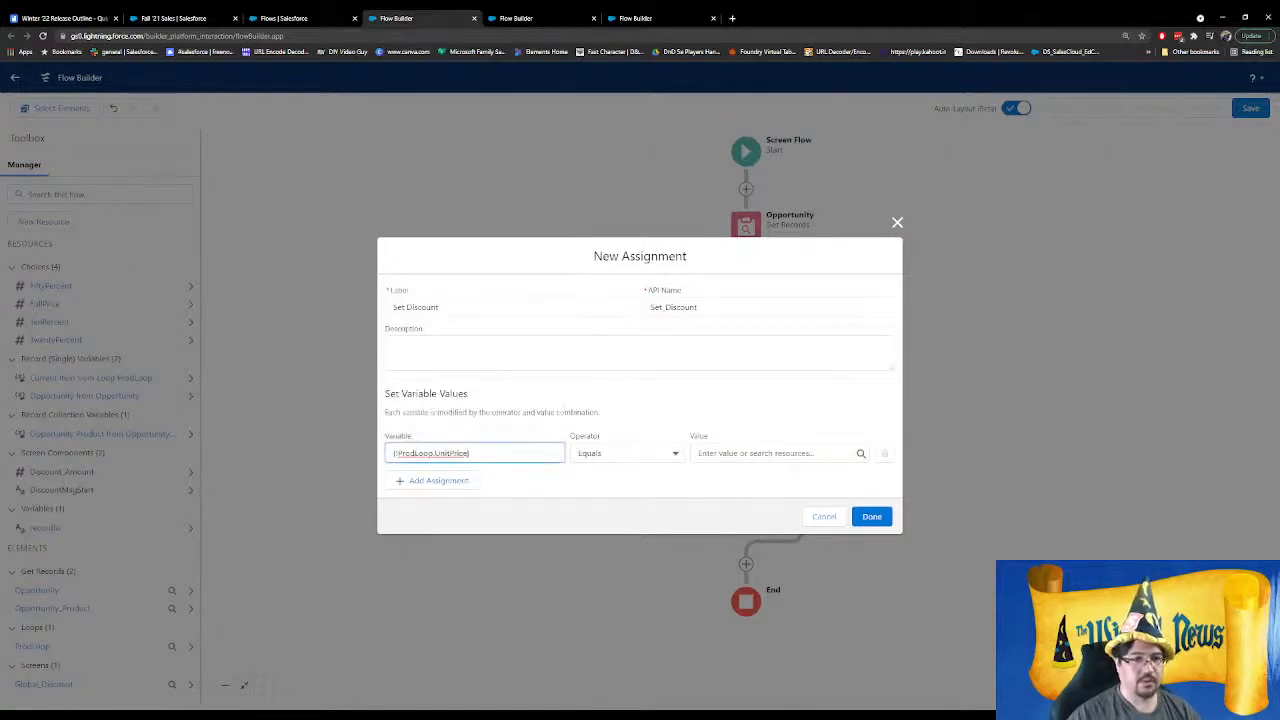
Start a new Formula resource for the value of the Set Discount assignment
click(728, 453)
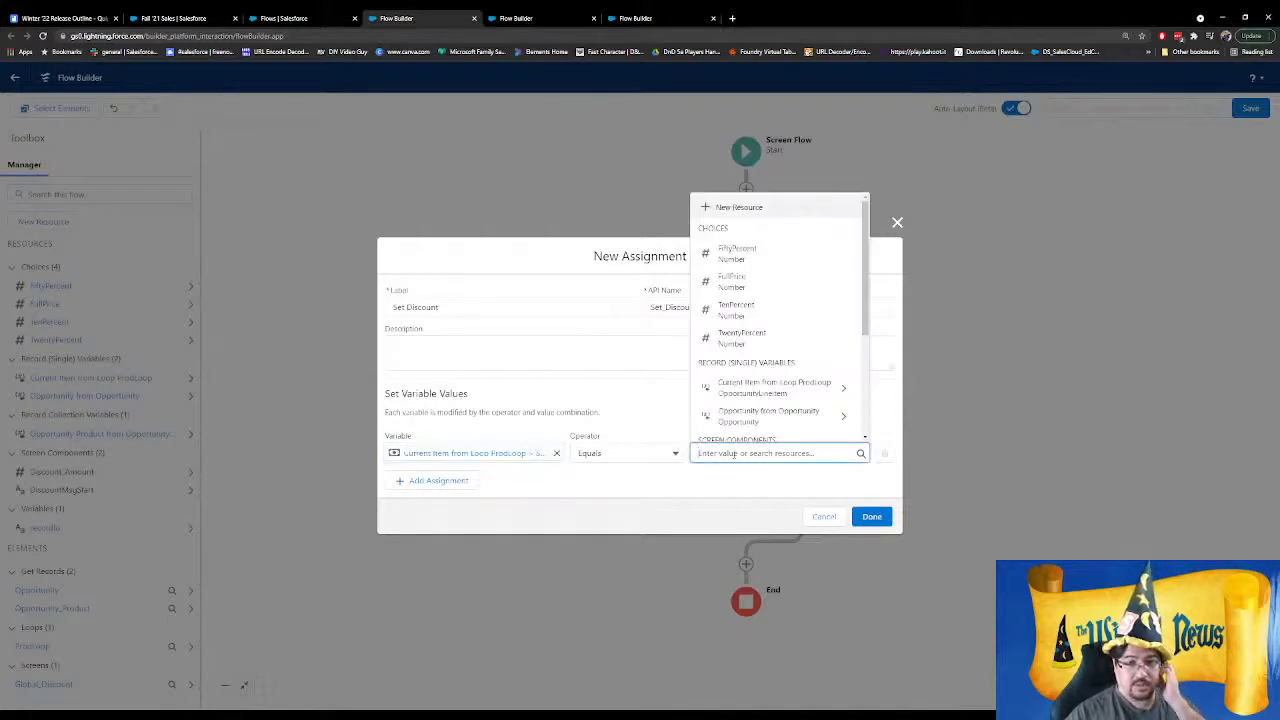
scroll(750, 420, down, 5)
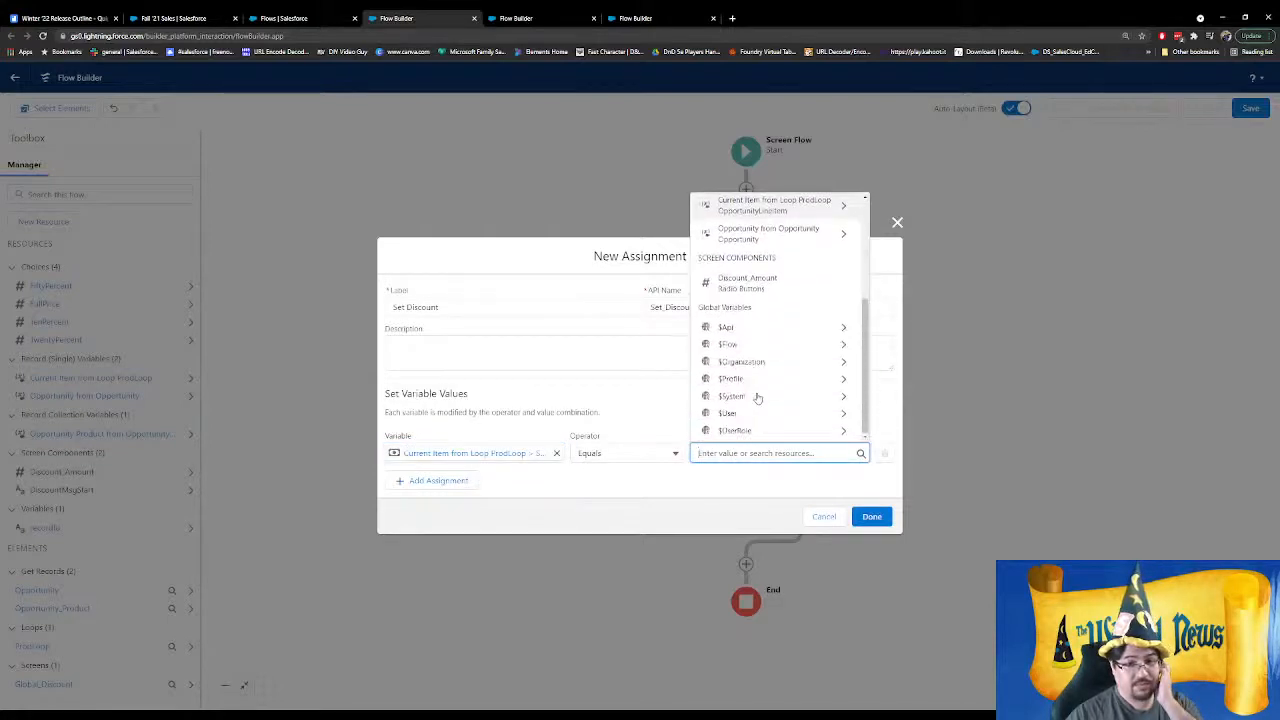
scroll(757, 397, up, 5)
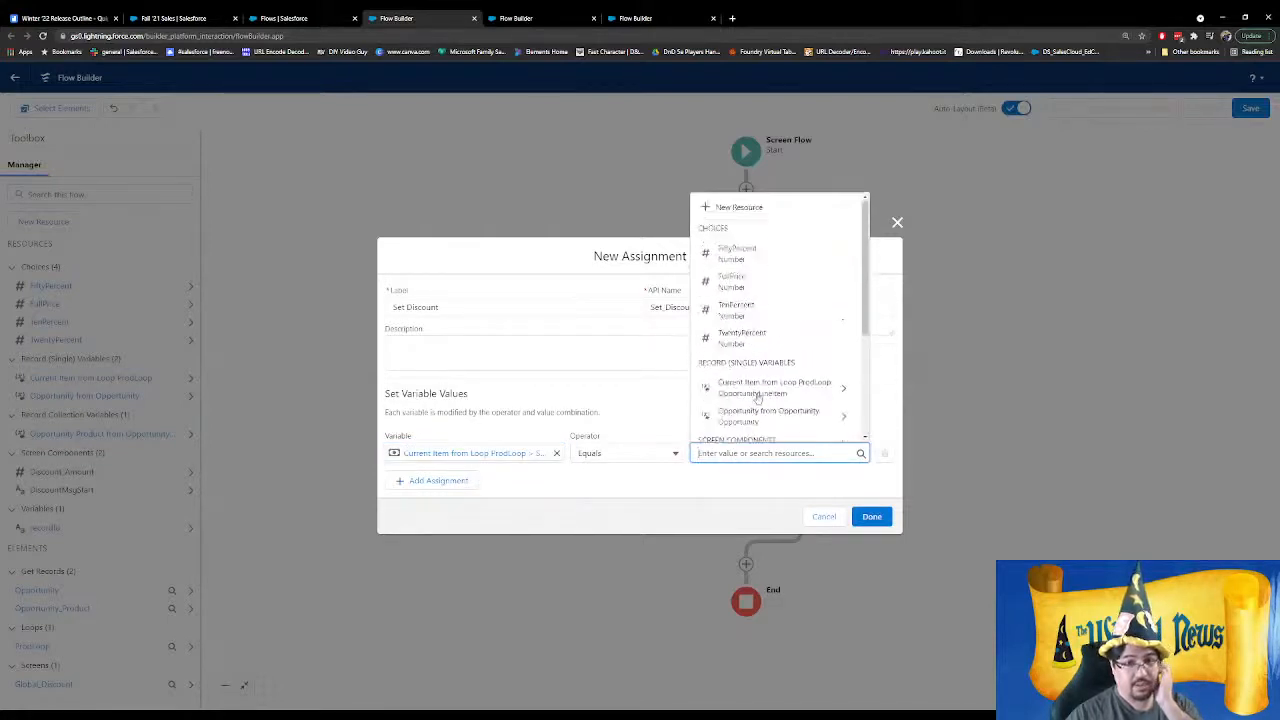
click(730, 207)
click(485, 345)
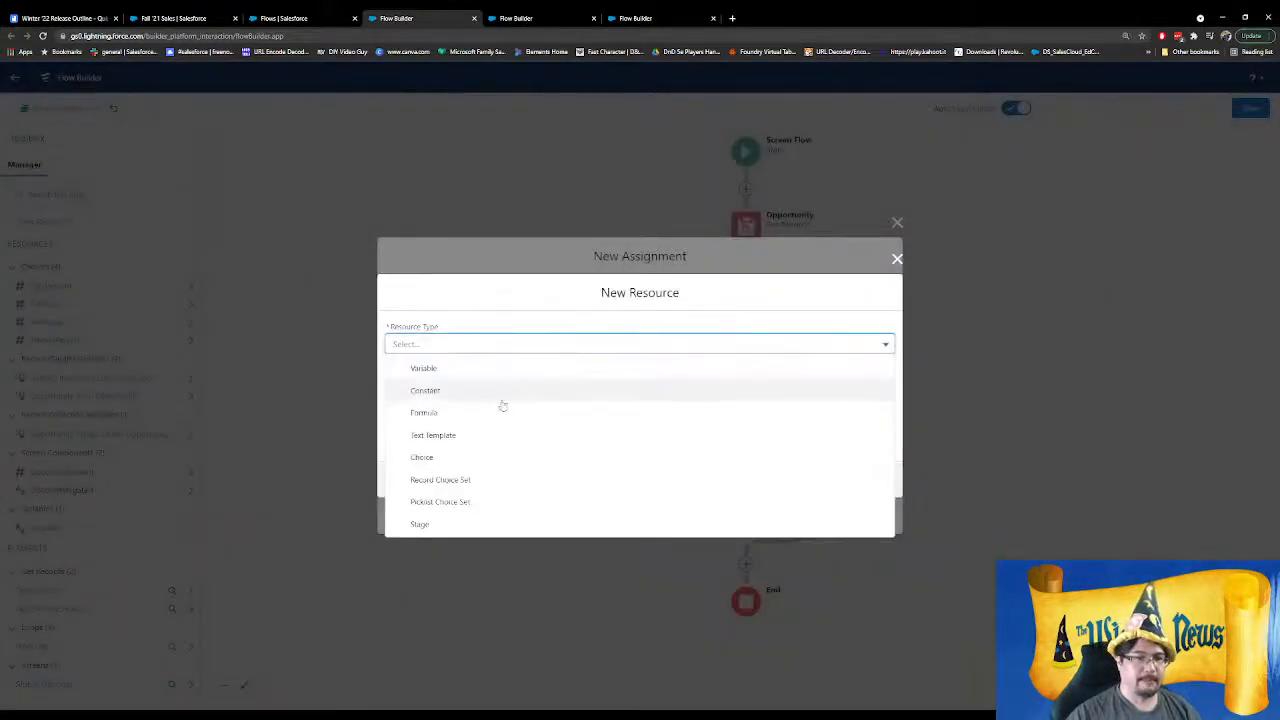
click(500, 410)
Give the formula resource the API name DiscountedPrice and the Currency data type
click(461, 322)
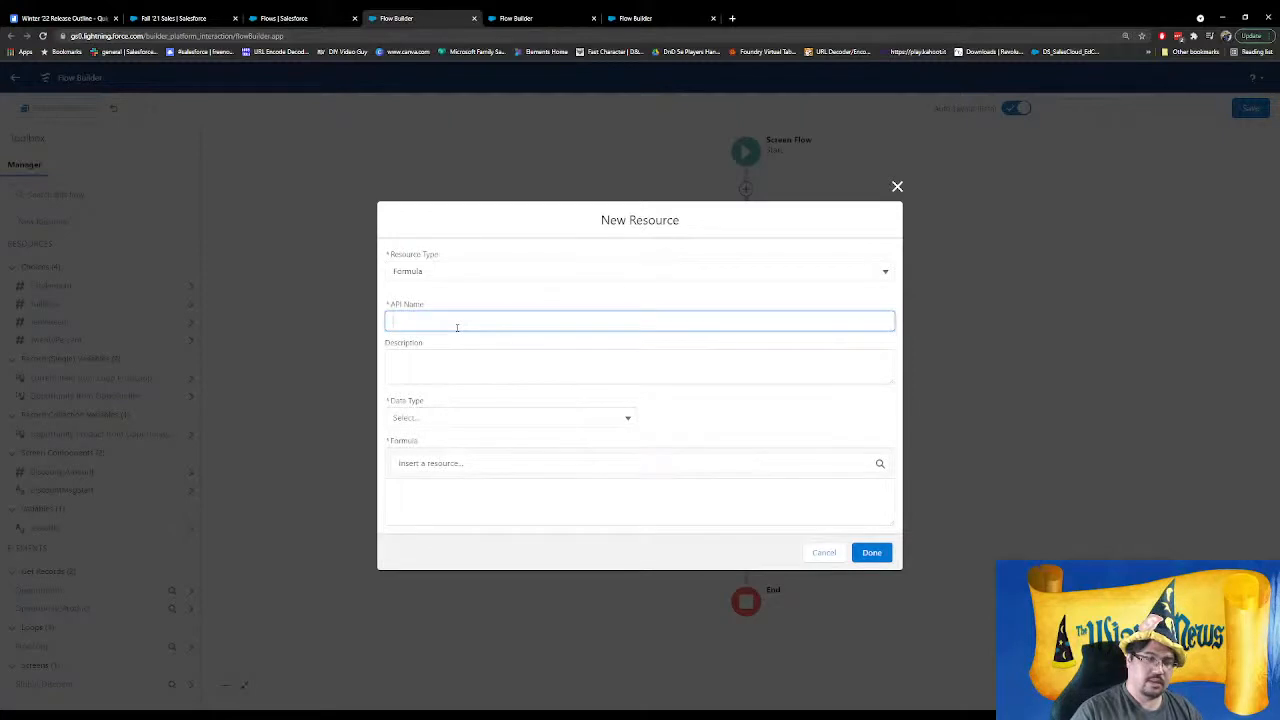
text(Discounte)
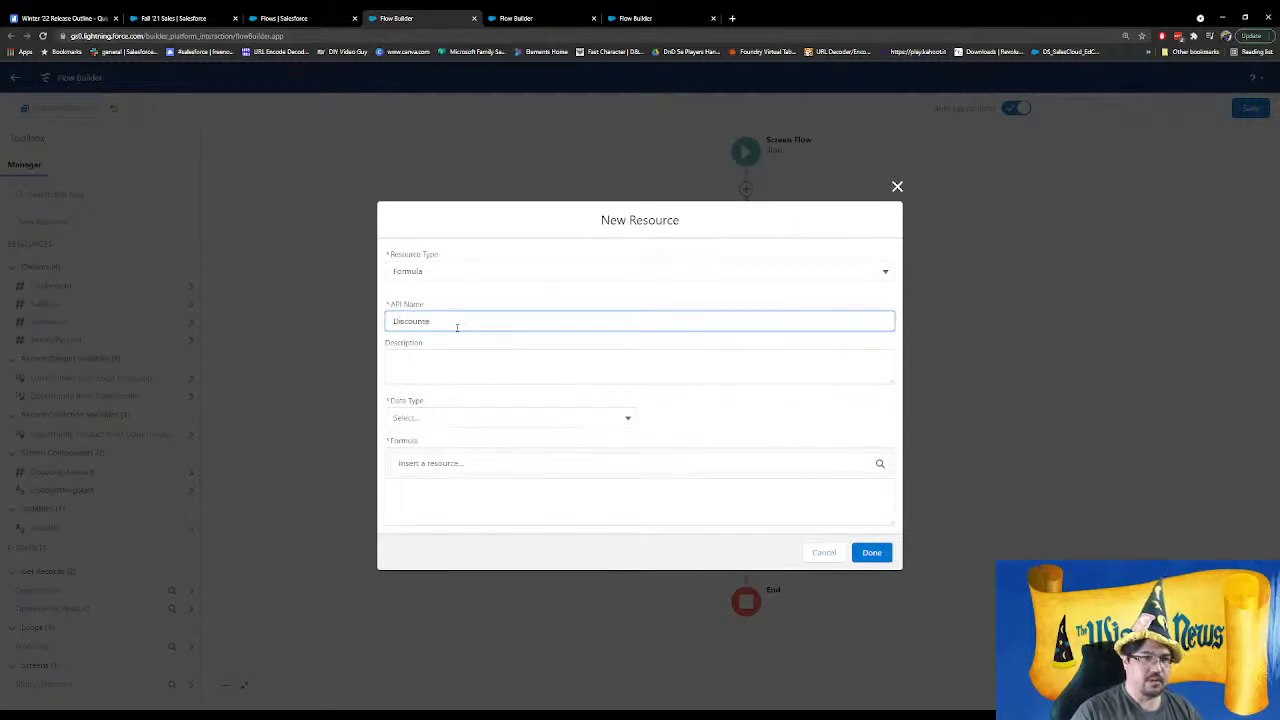
text(dPrice)
key(Tab)
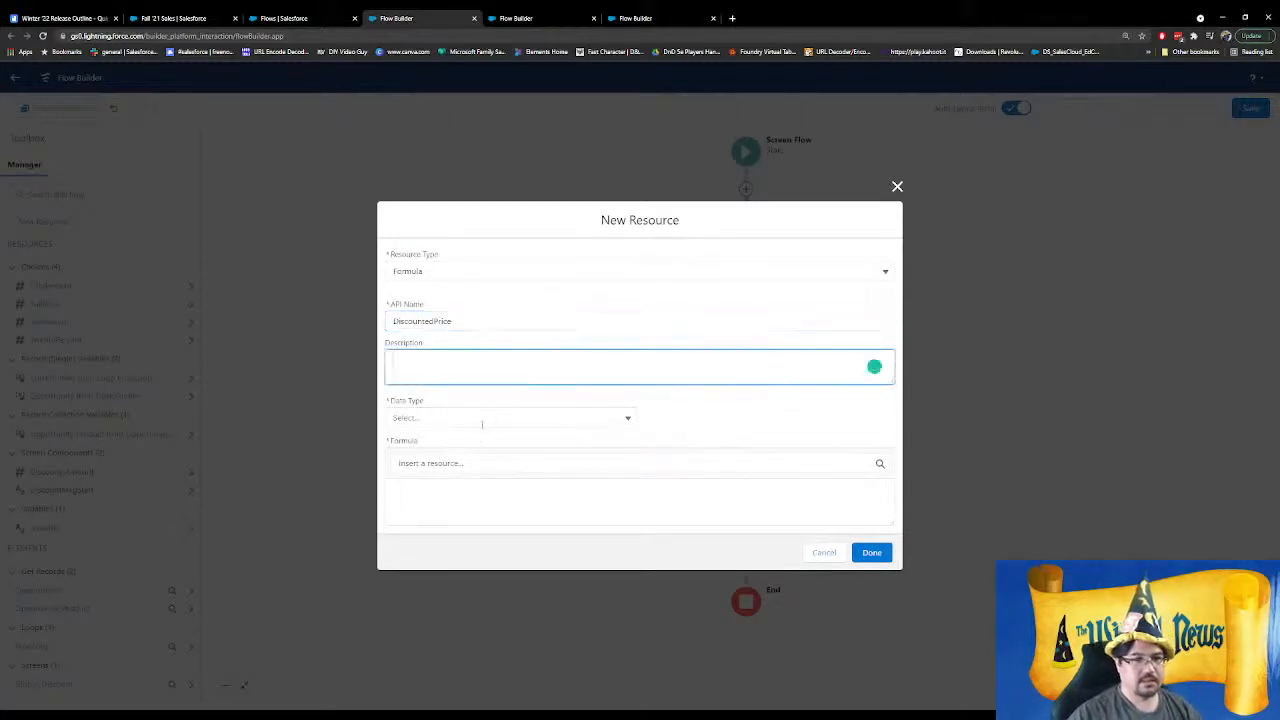
click(480, 418)
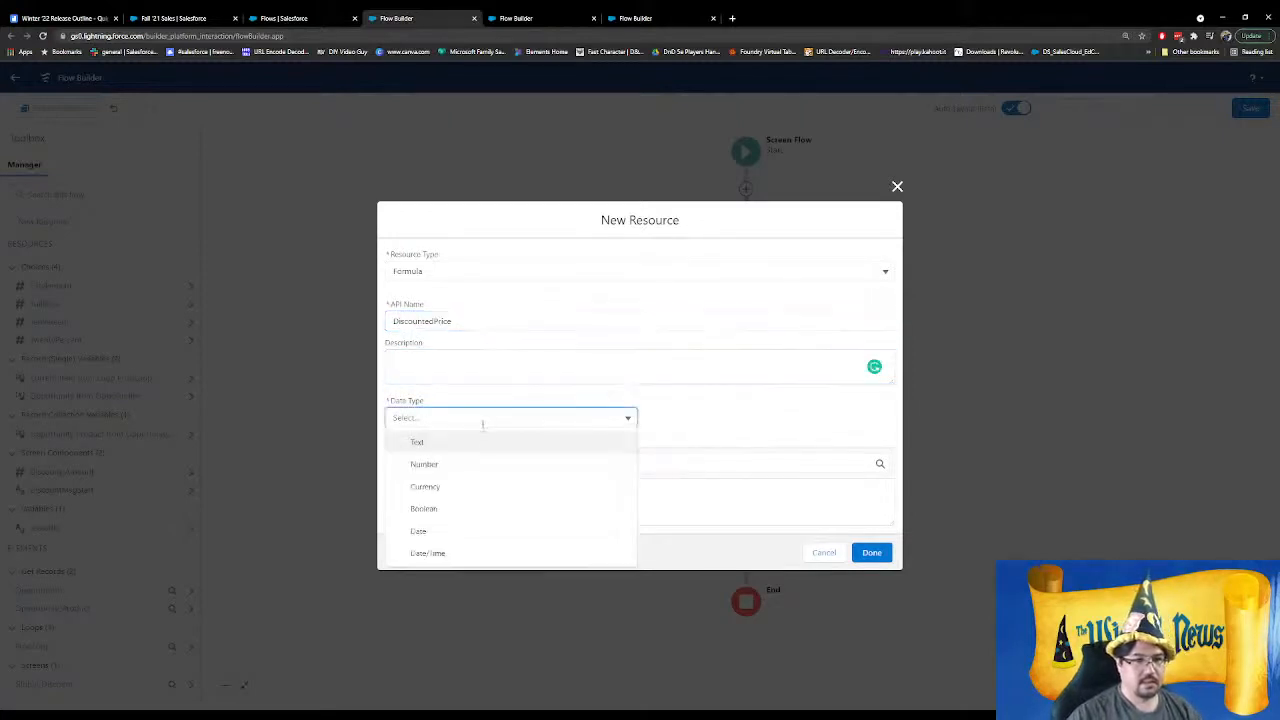
click(481, 486)
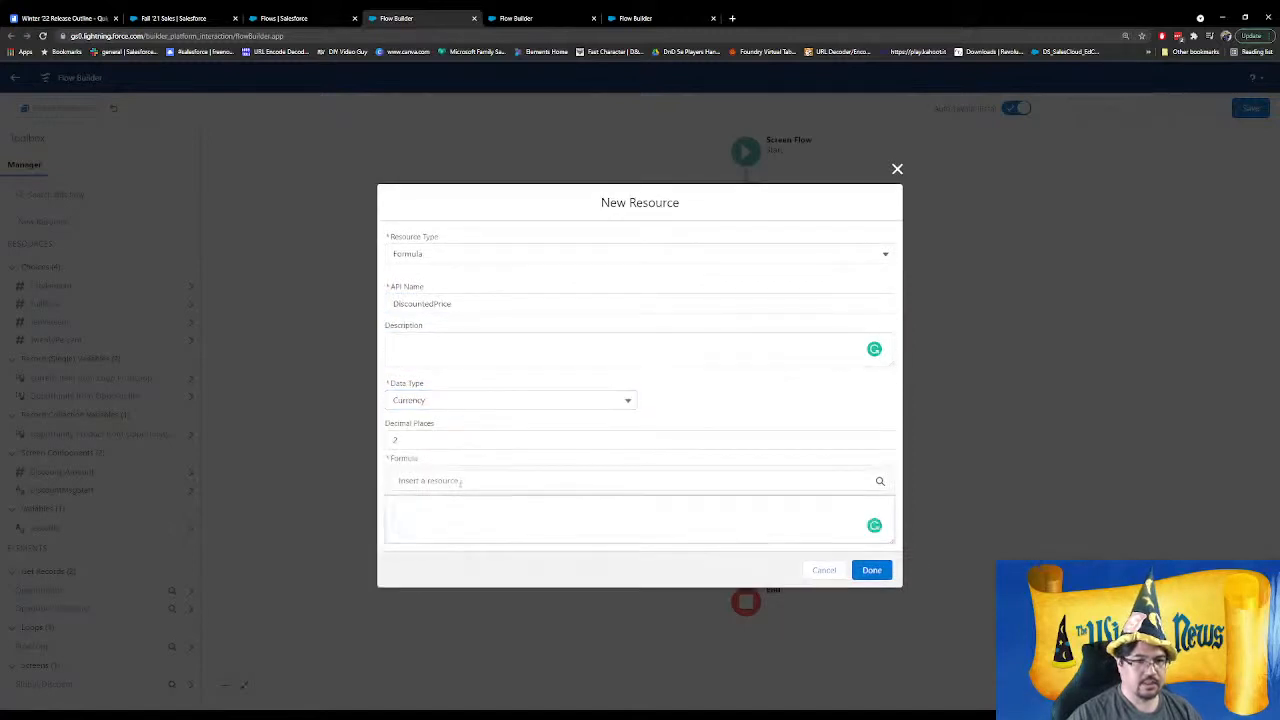
Define the formula as {!ProdLoop.ListPrice} * {!Discount_Amount}, then finish both the resource and the Set Discount assignment
click(560, 480)
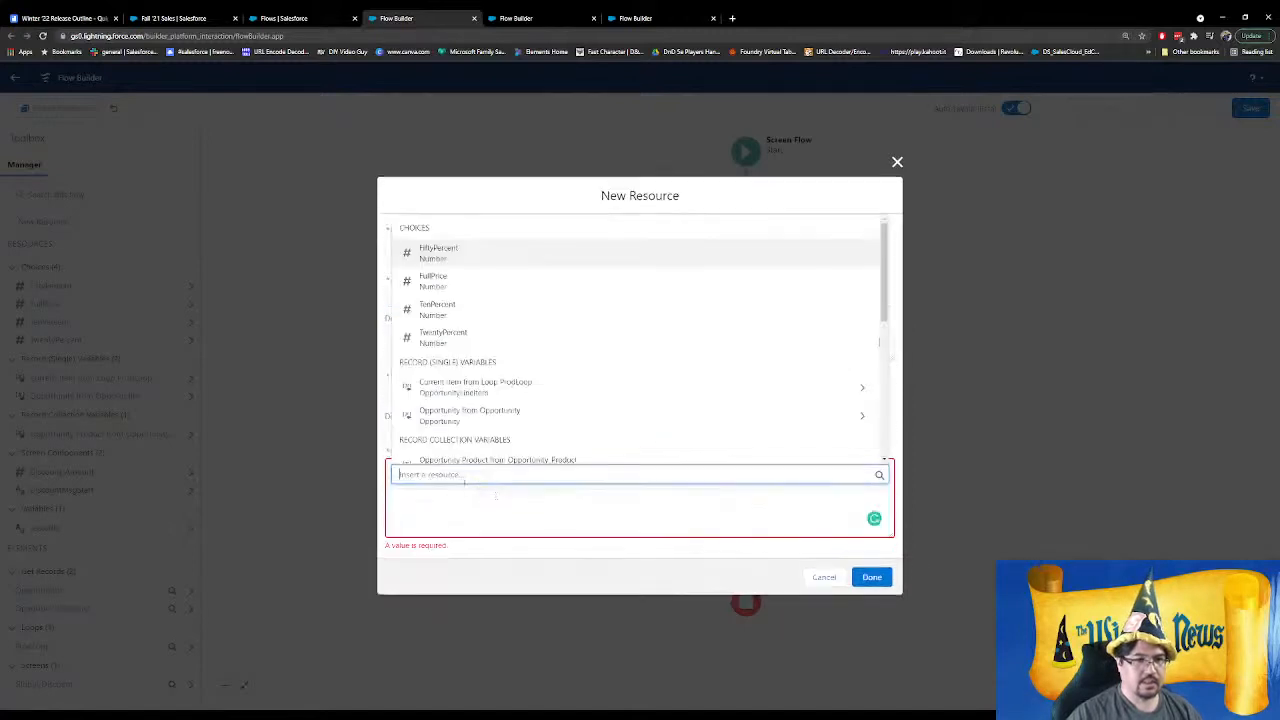
click(569, 389)
text(.list)
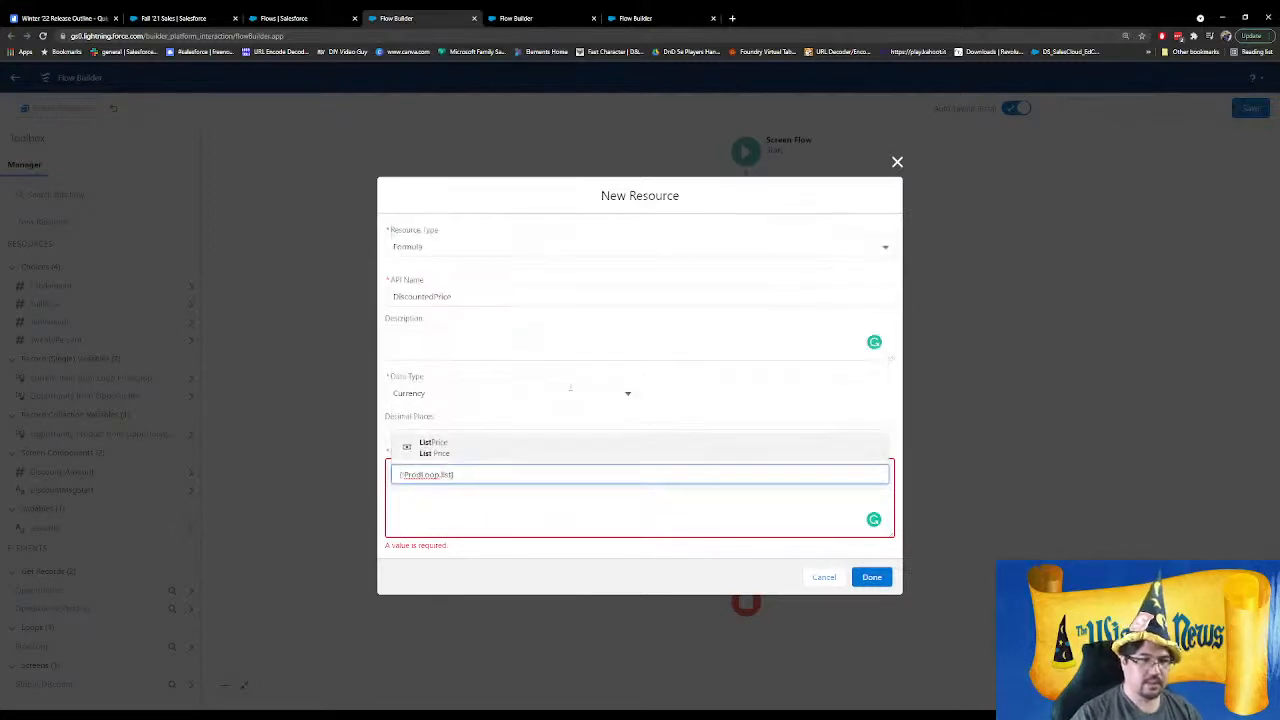
click(472, 457)
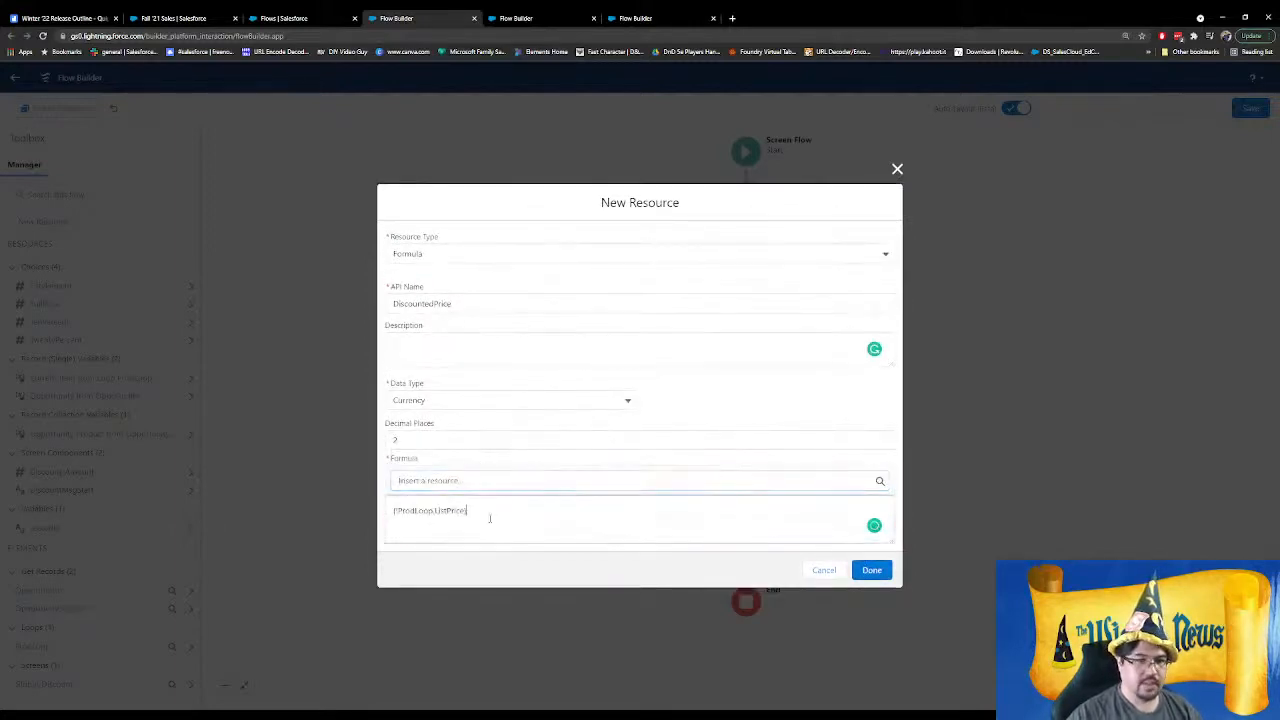
text(*)
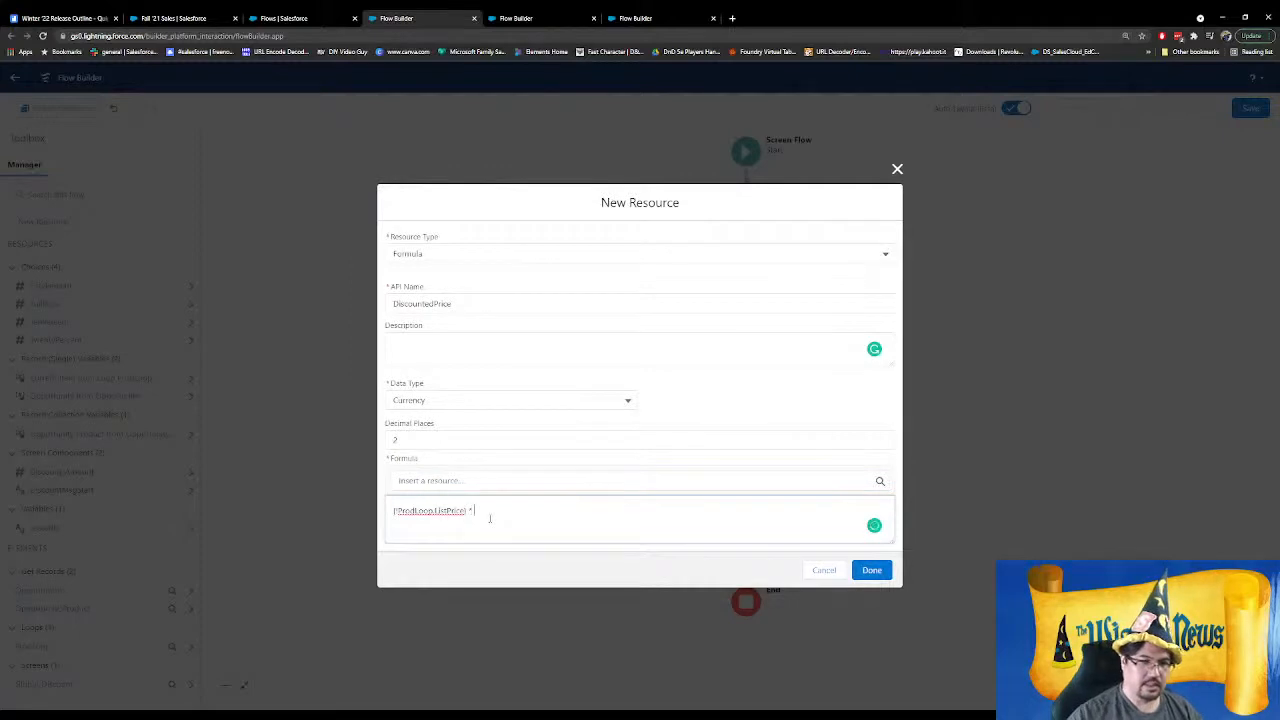
click(491, 479)
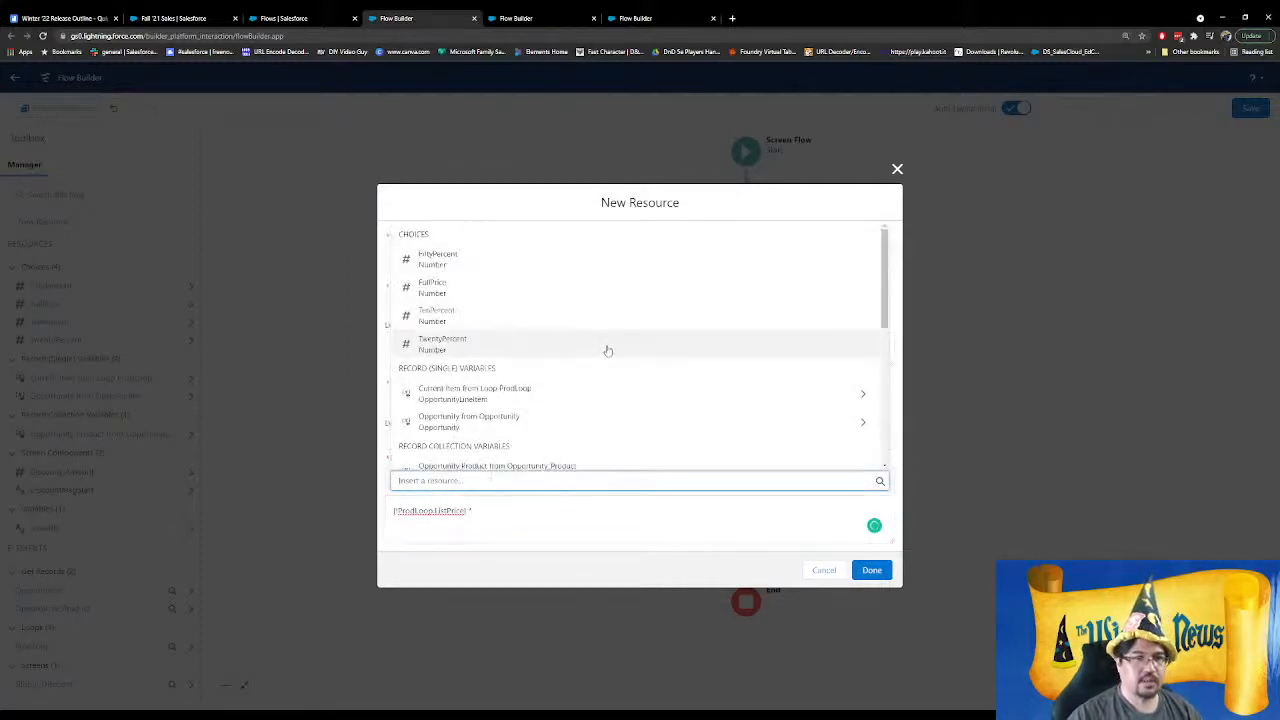
scroll(604, 352, down, 2)
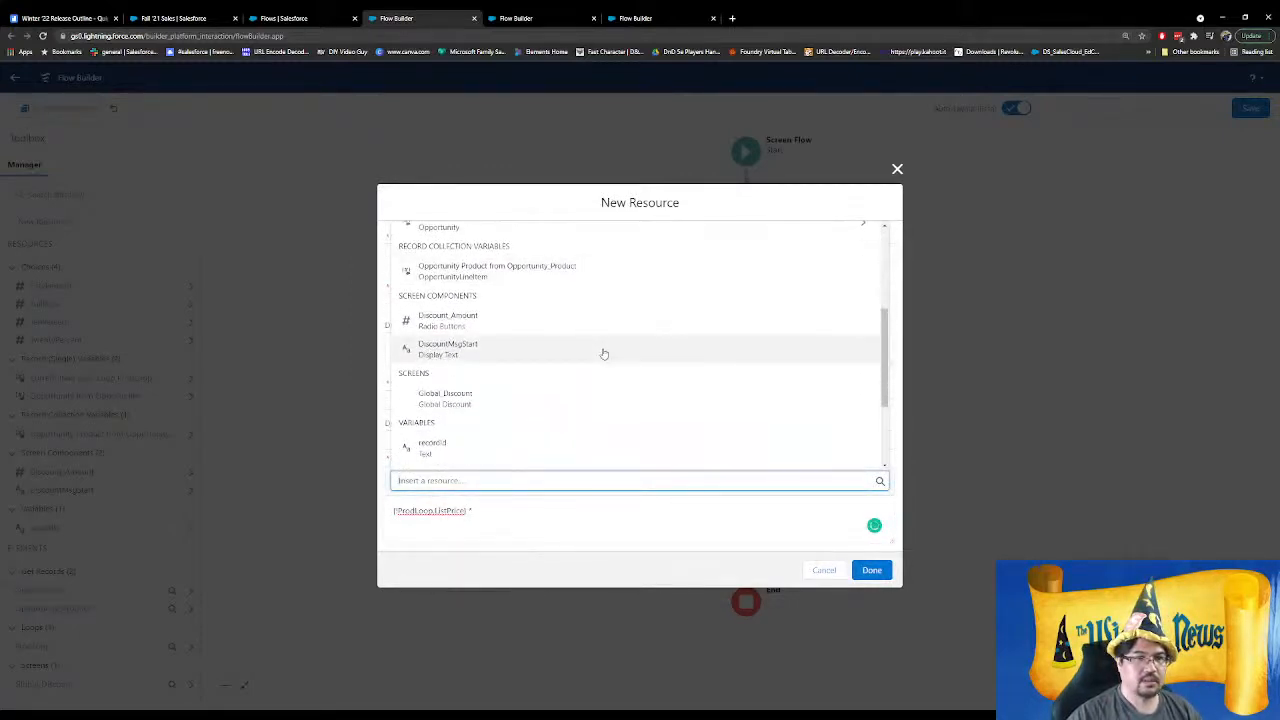
click(554, 323)
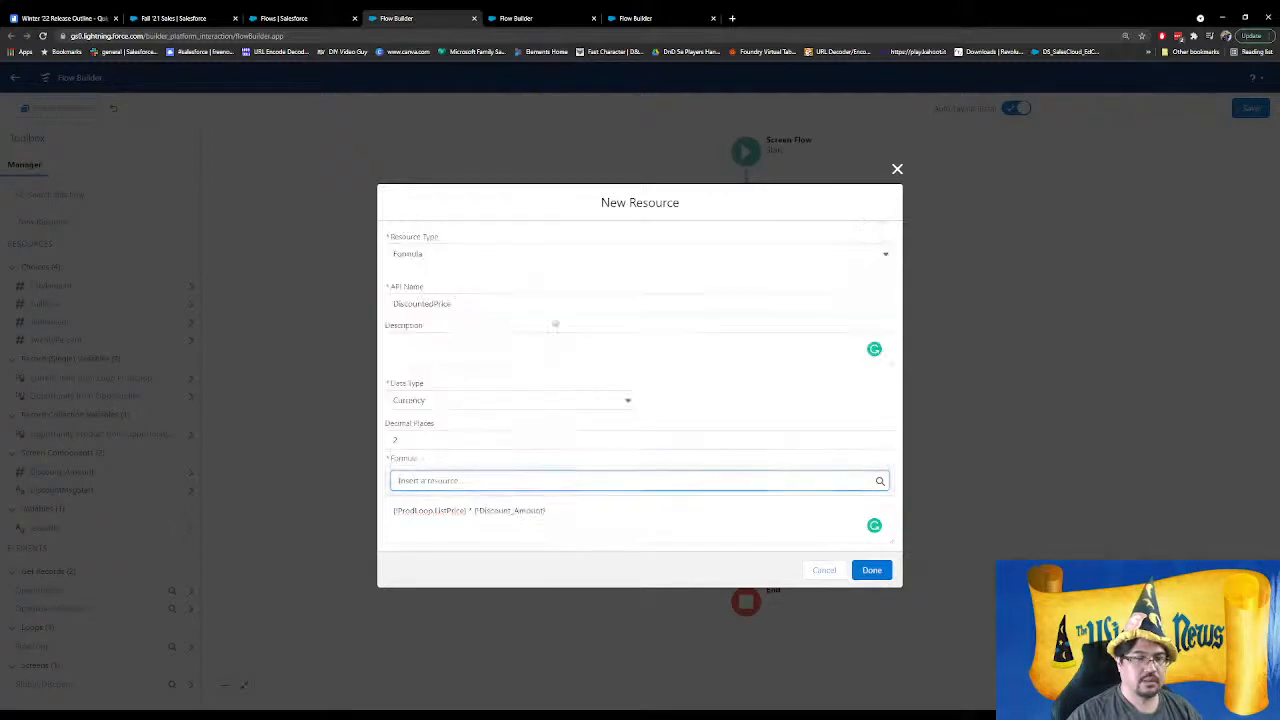
click(872, 571)
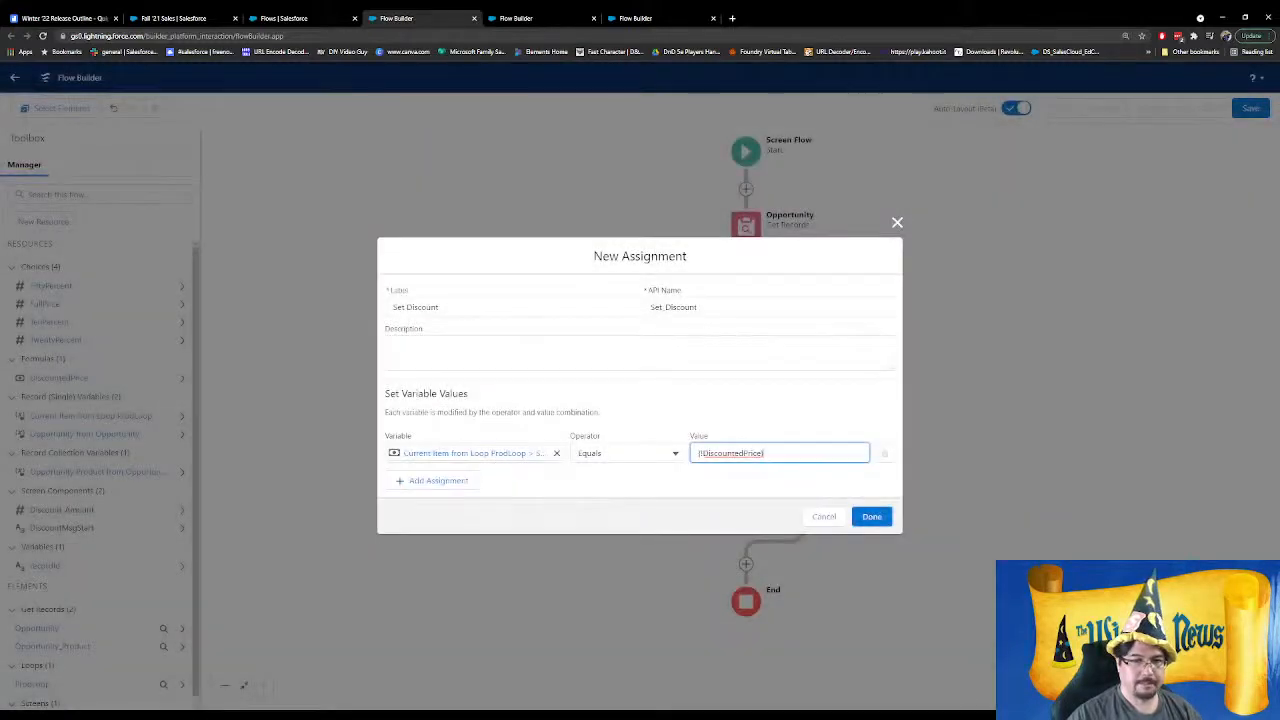
click(874, 518)
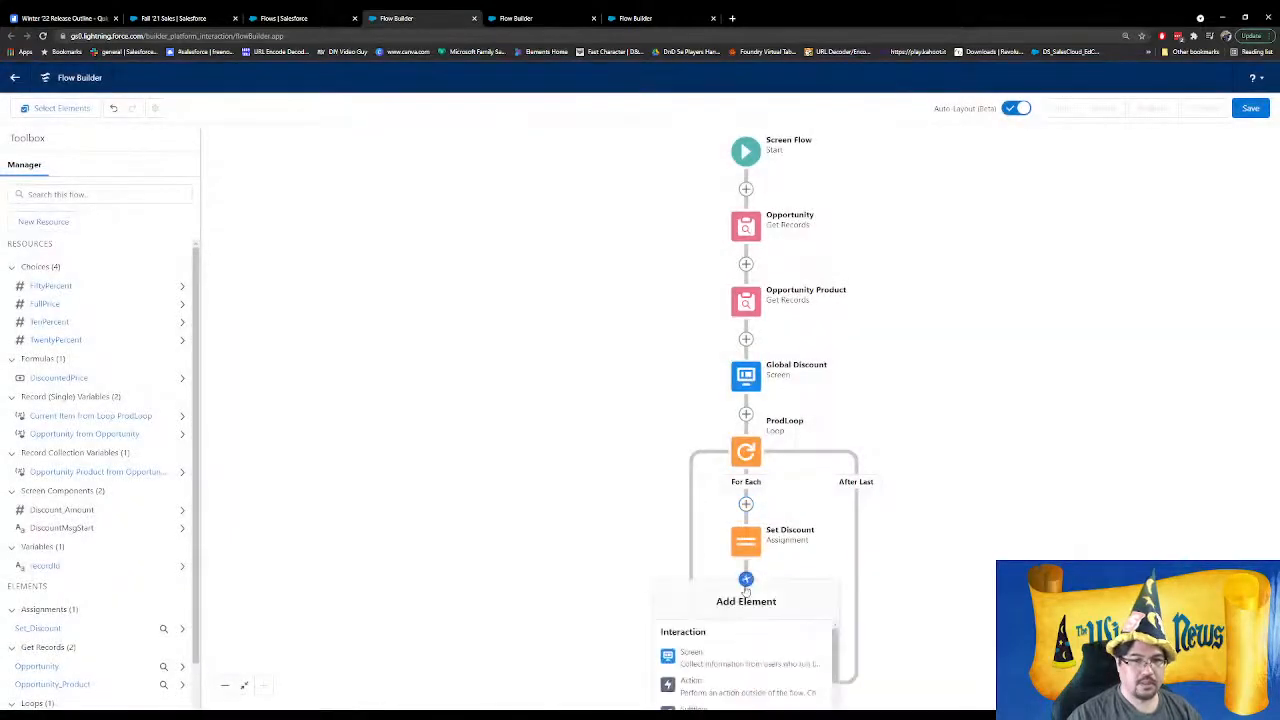
Add an Assignment element after Set Discount inside the loop and label it "Add to collection"
click(746, 580)
scroll(800, 650, down, 3)
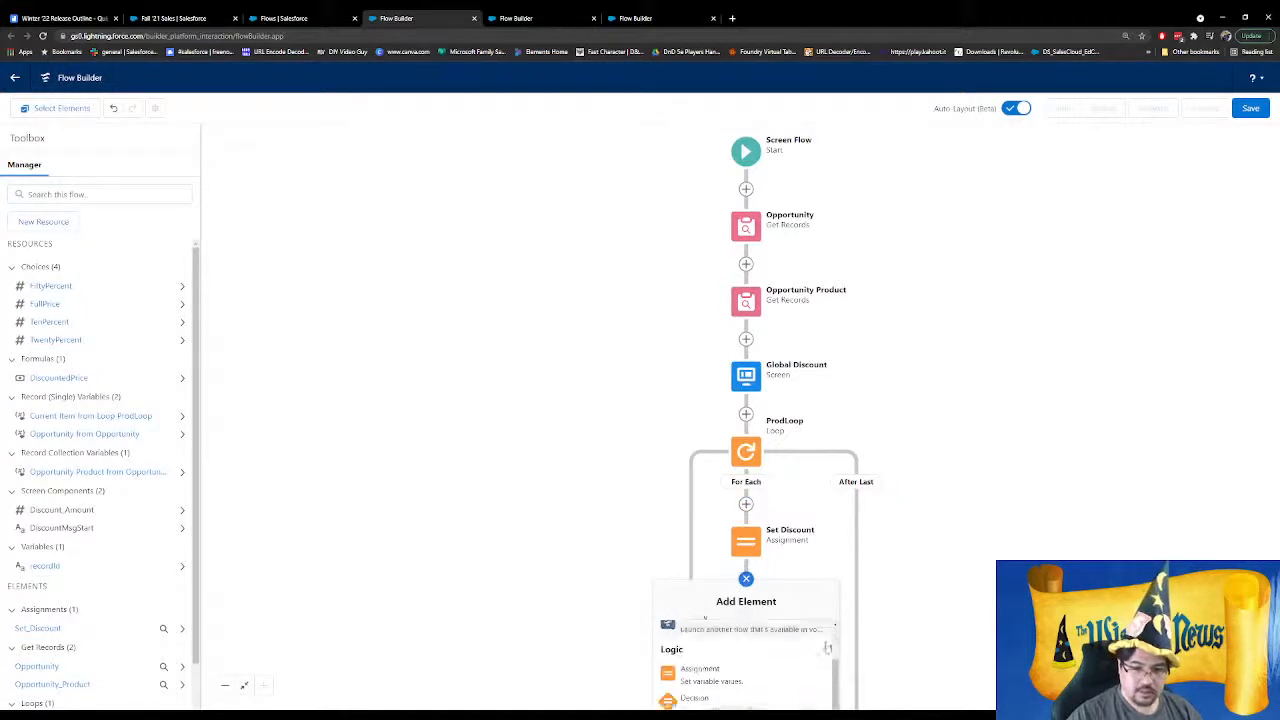
click(731, 666)
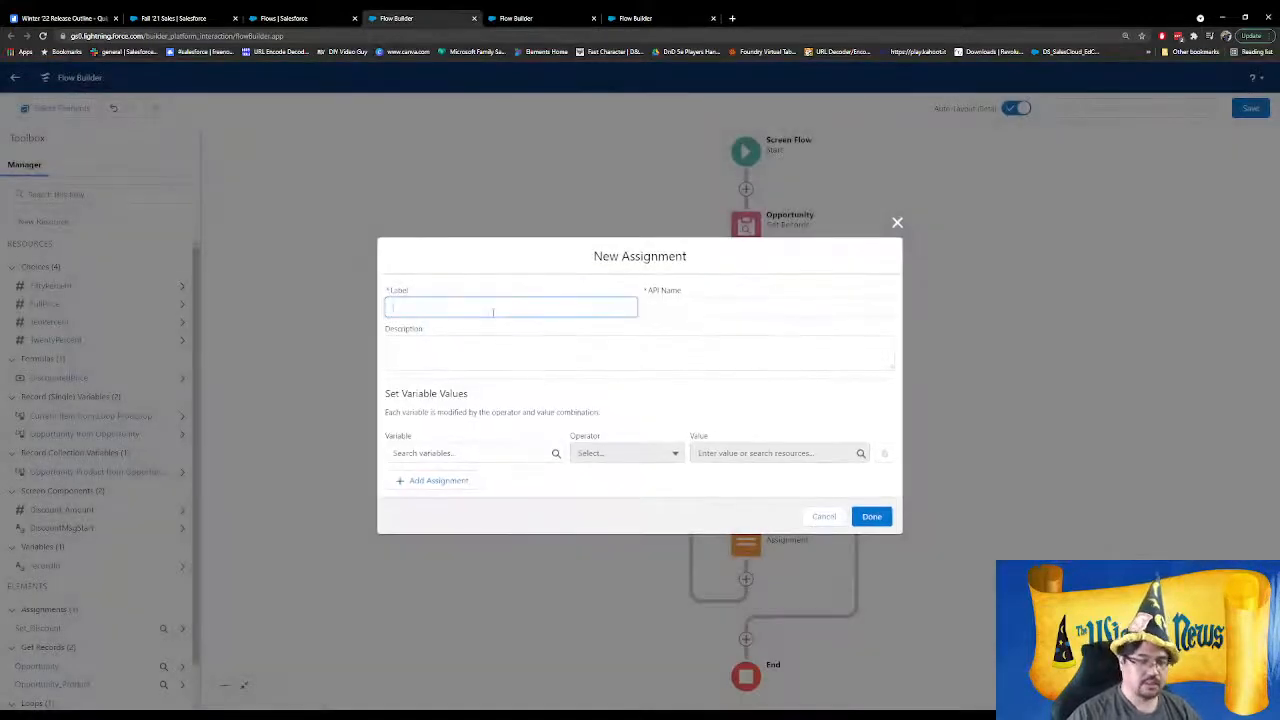
text(Add )
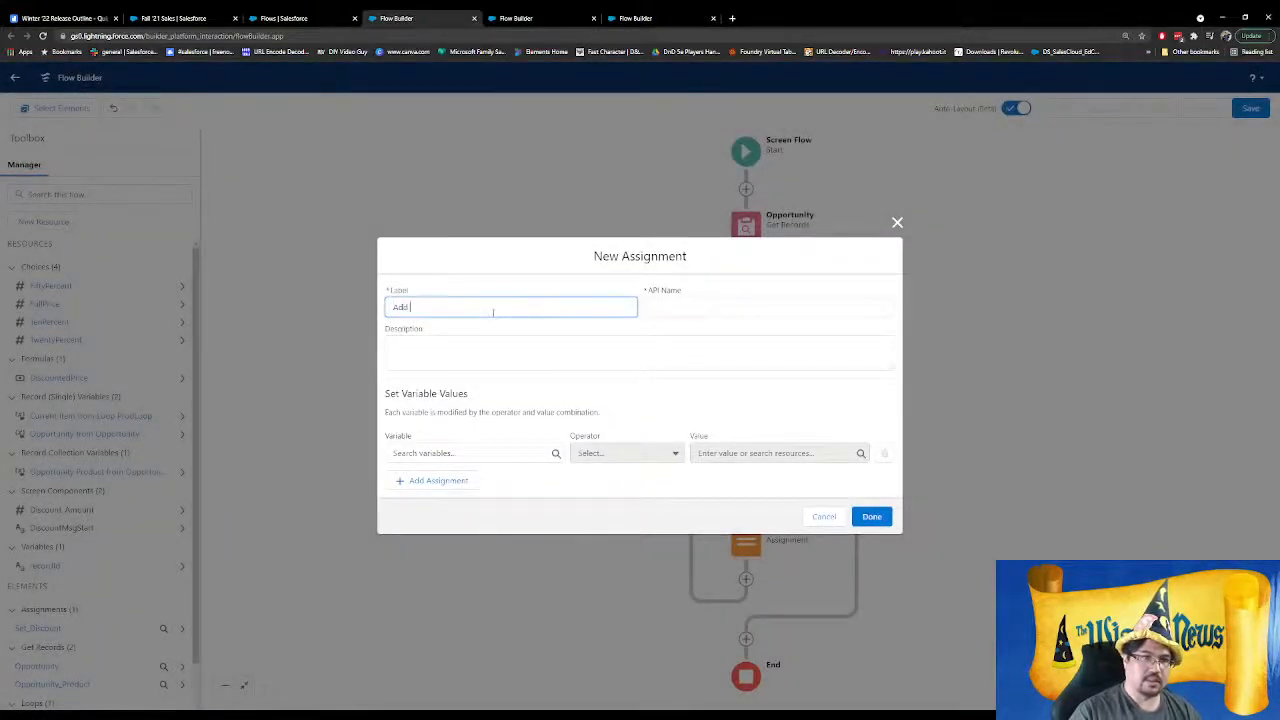
text(to collection)
key(Tab)
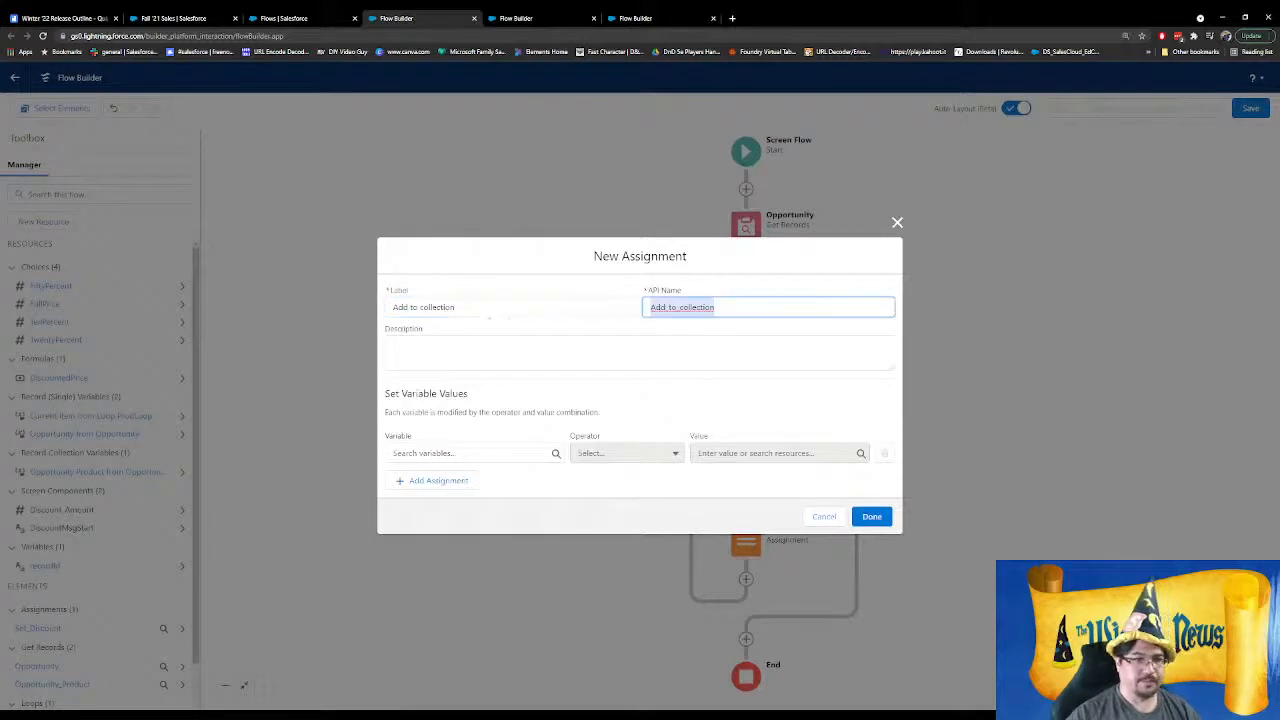
Create a new Variable resource for the assignment's variable, with the API name OpportunityProduct_Update
click(450, 453)
click(468, 476)
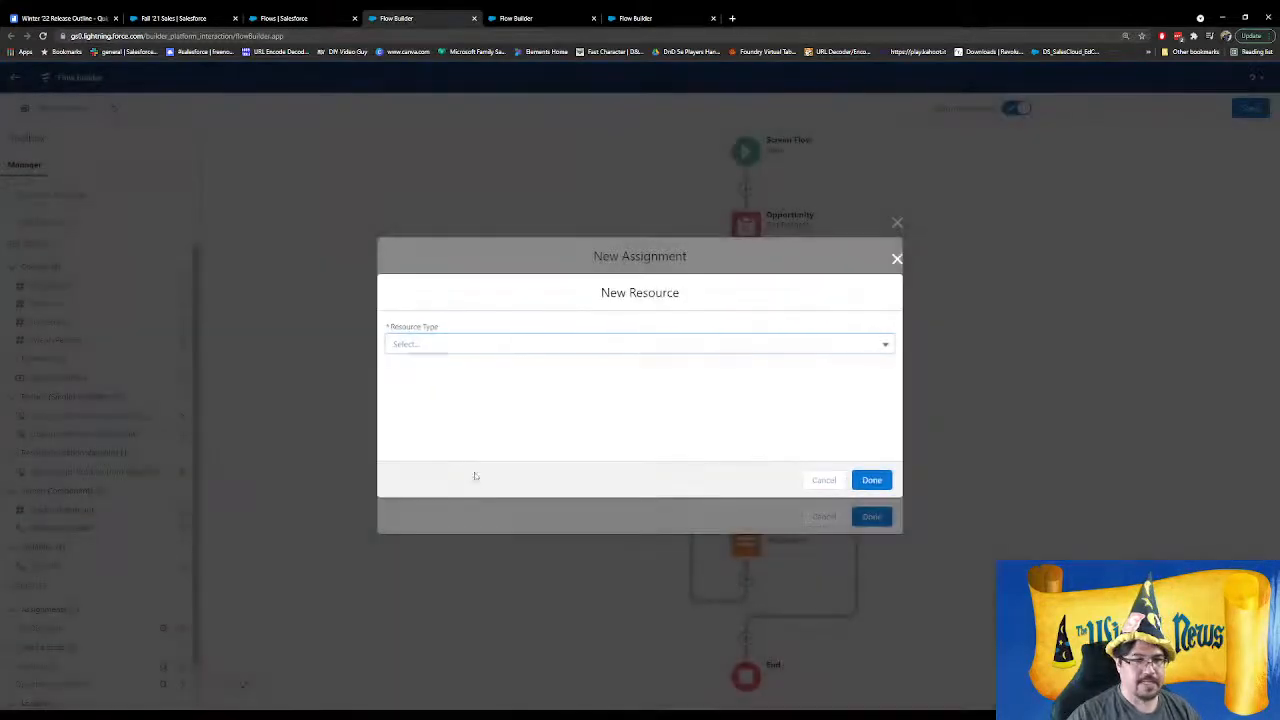
click(475, 344)
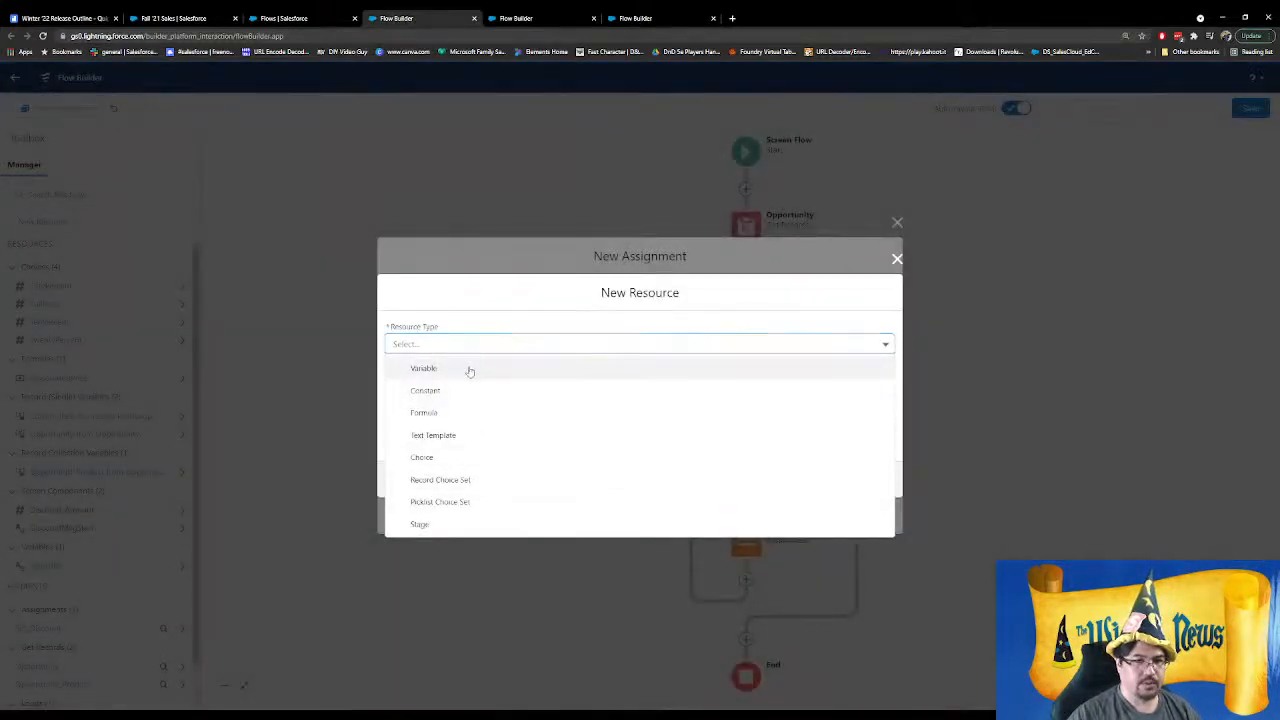
click(469, 369)
click(452, 364)
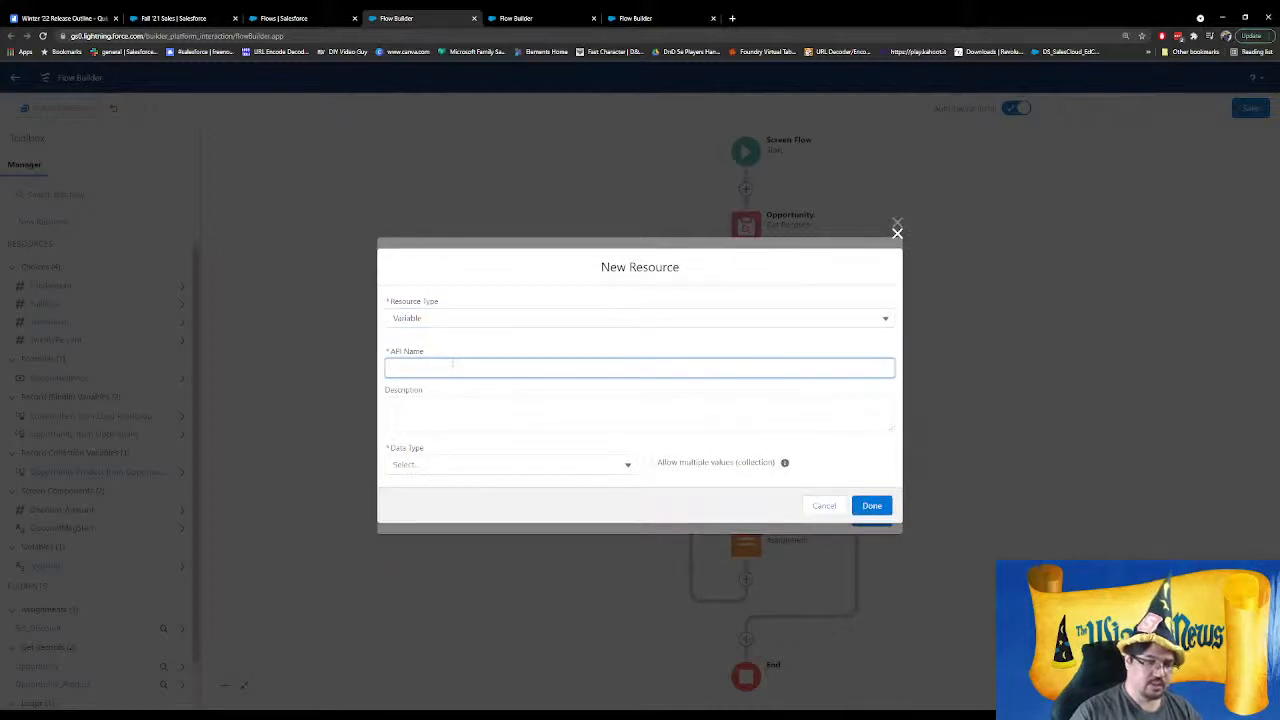
text(Opportunity)
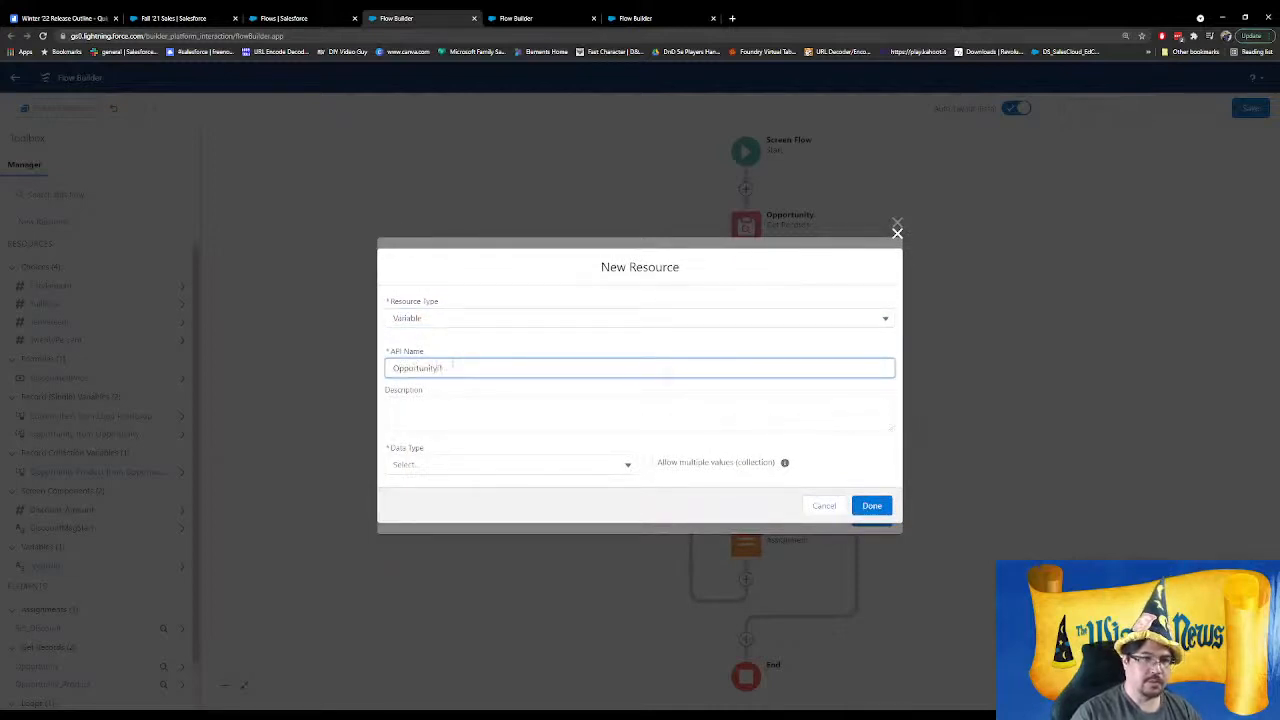
text(Product)
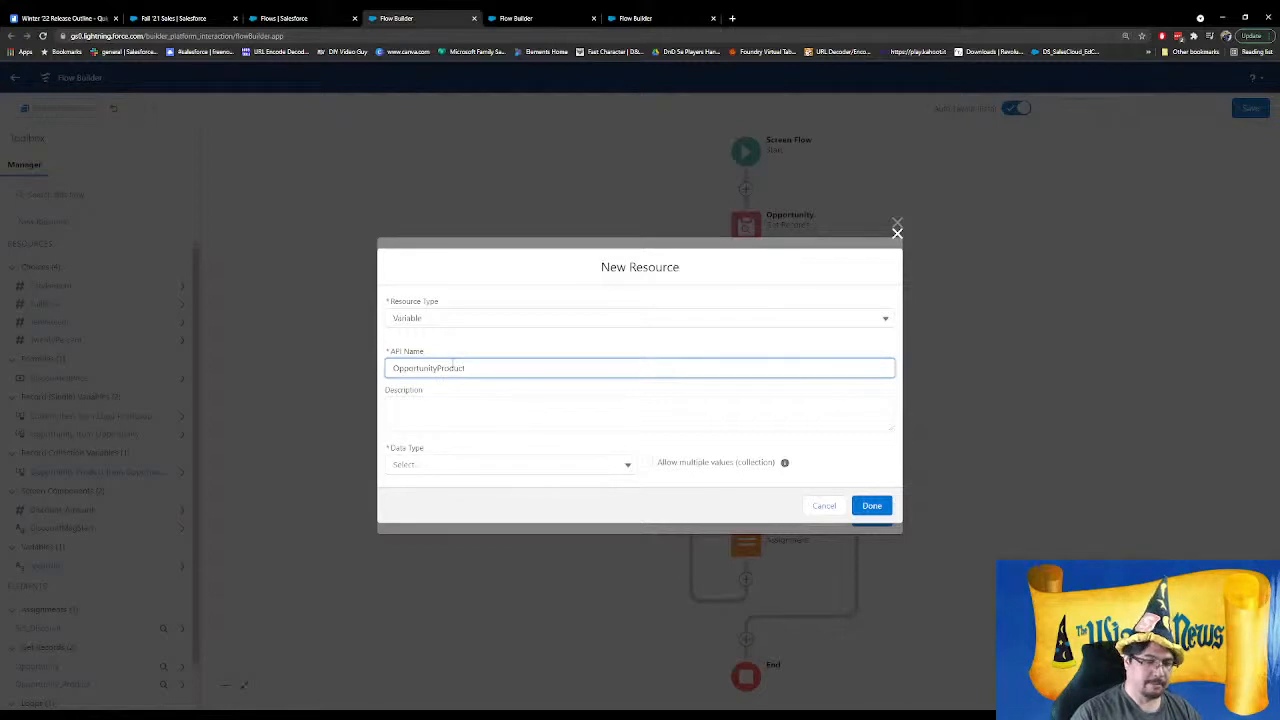
text(_Update)
key(Tab)
Make the variable a Record collection allowing multiple values for the Opportunity Product object, and finish the resource
click(480, 465)
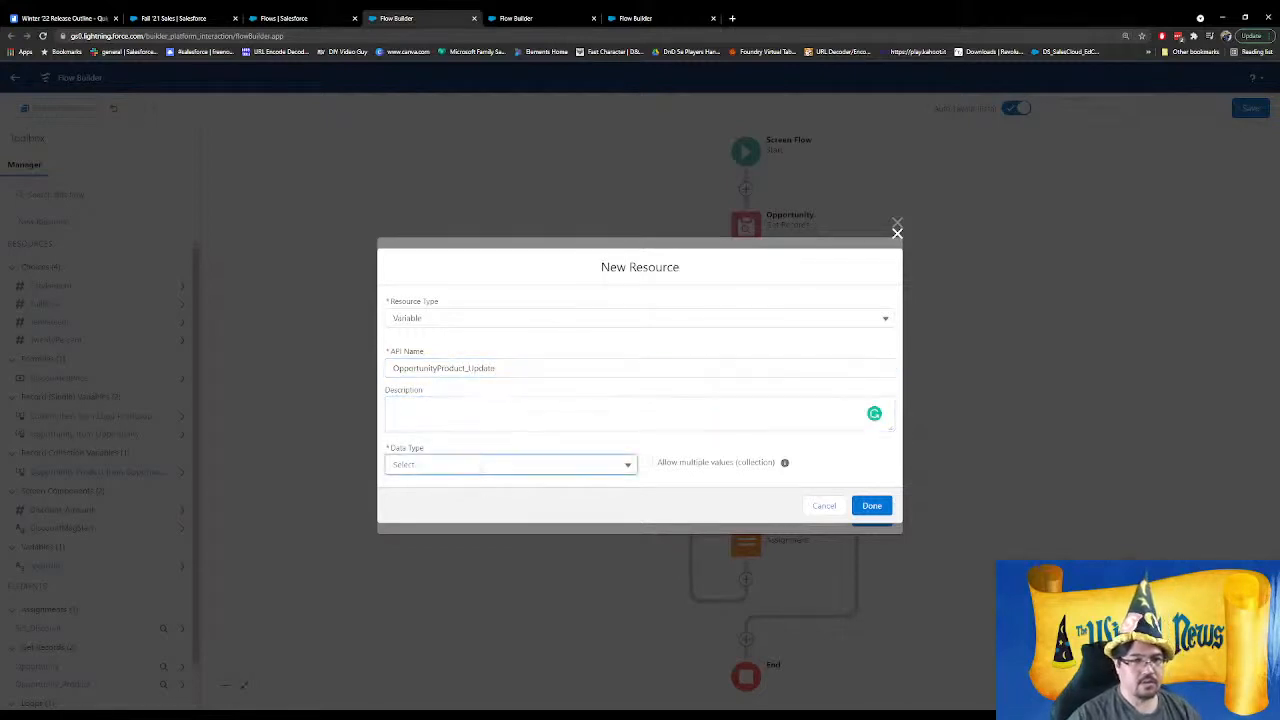
click(450, 510)
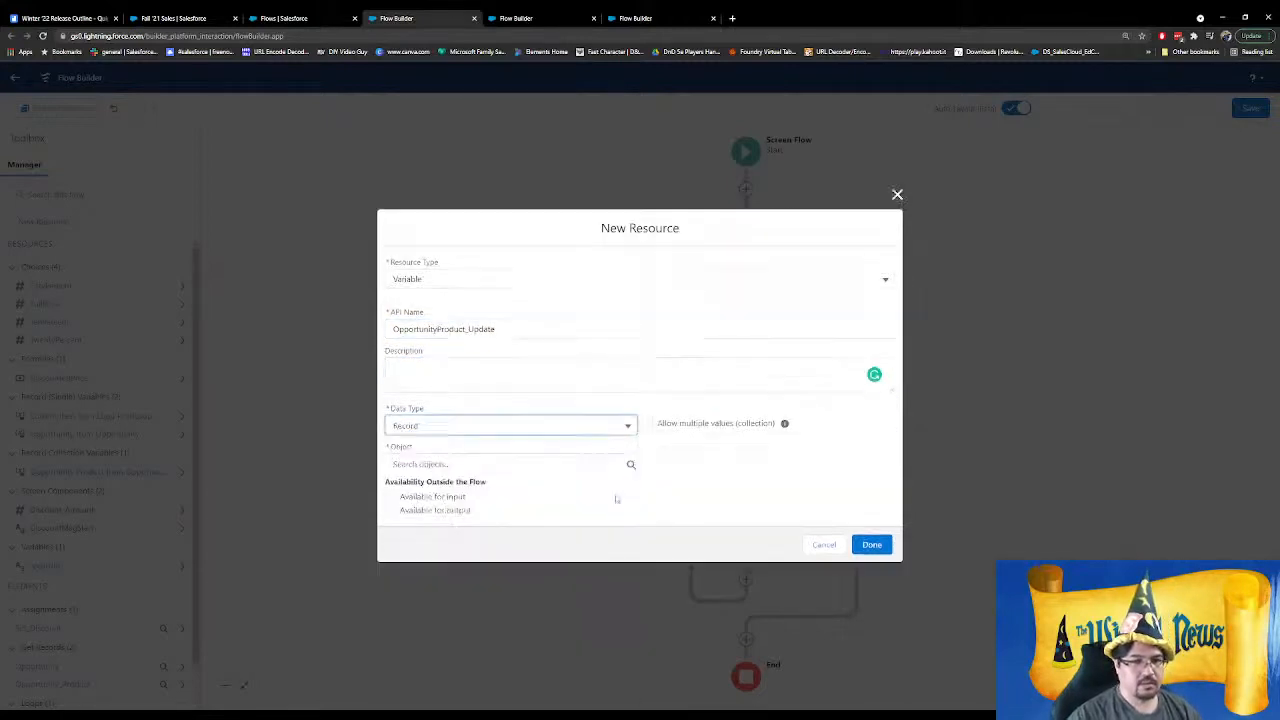
click(648, 424)
click(524, 461)
text(opp)
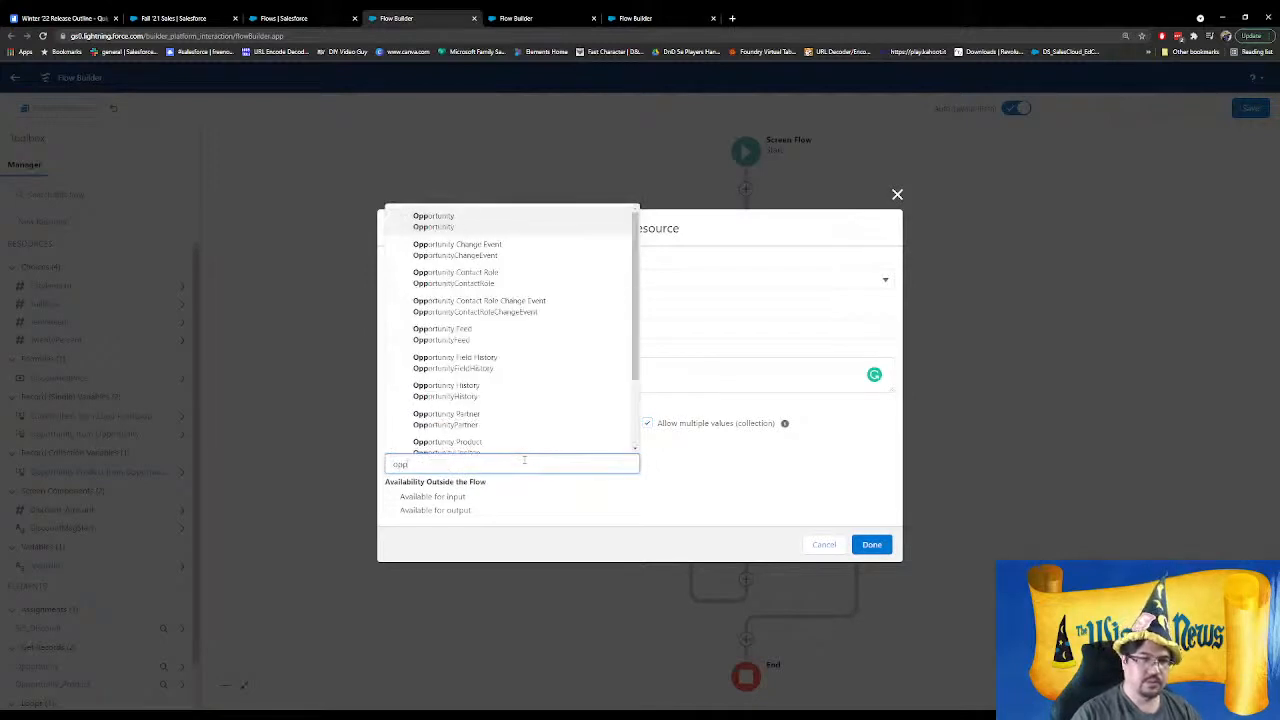
click(501, 361)
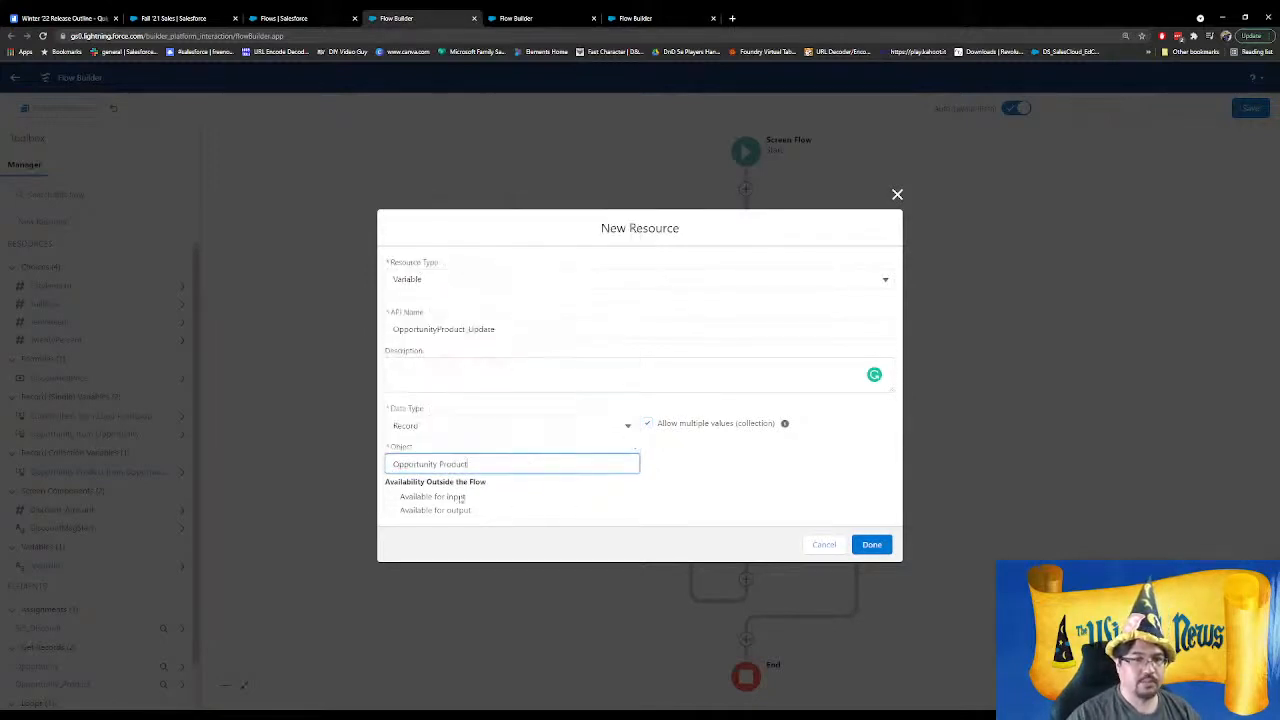
click(872, 544)
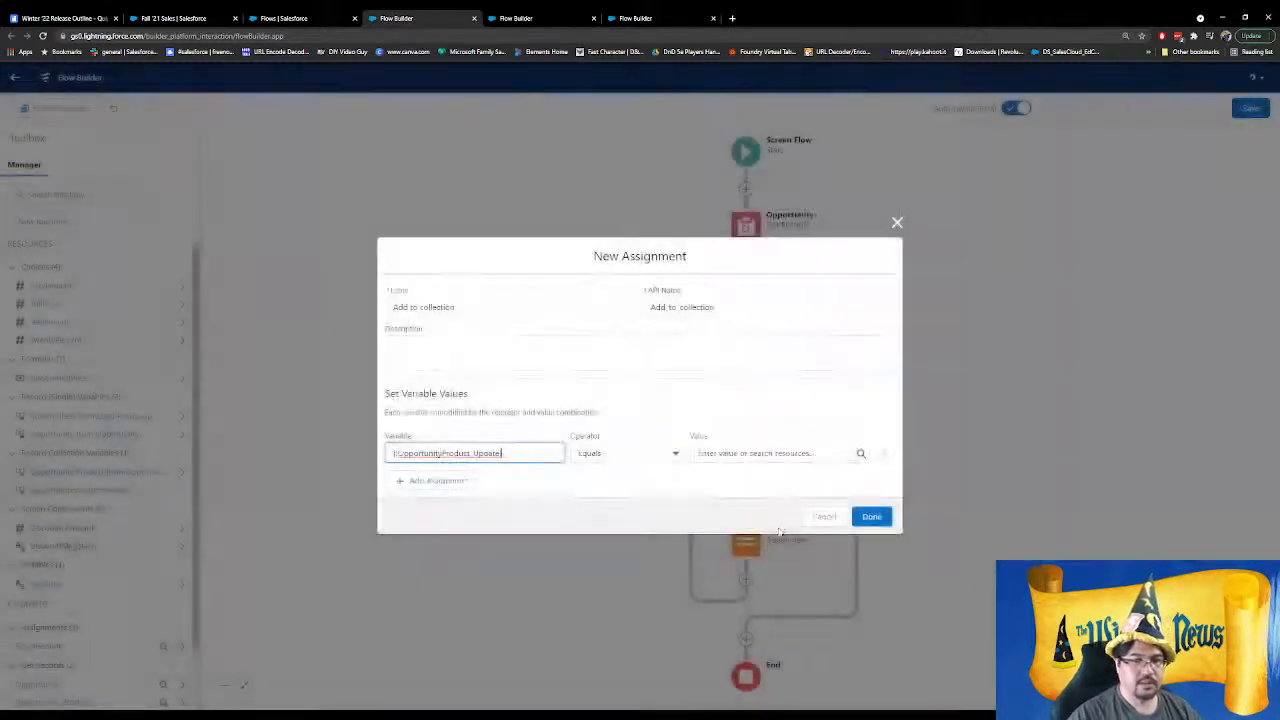
Set the assignment to Add the current item from ProdLoop to OpportunityProduct_Update, and finish the assignment
click(625, 453)
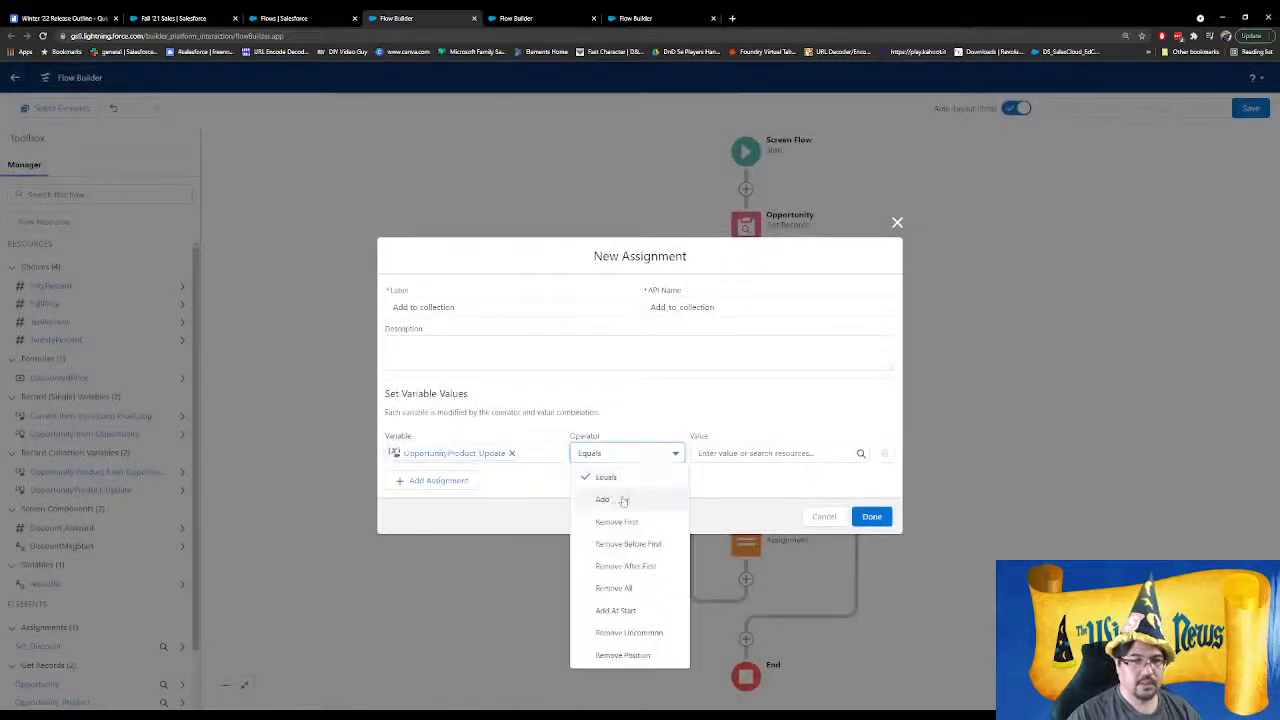
click(620, 502)
click(750, 453)
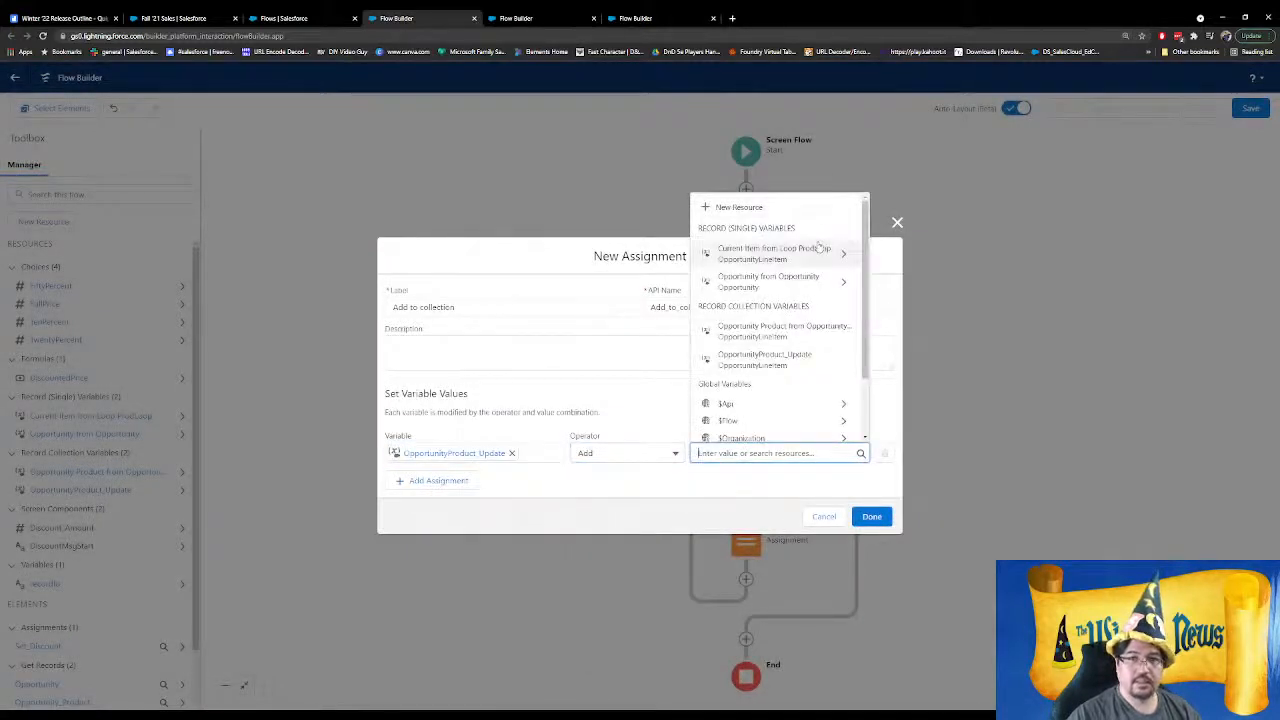
click(786, 253)
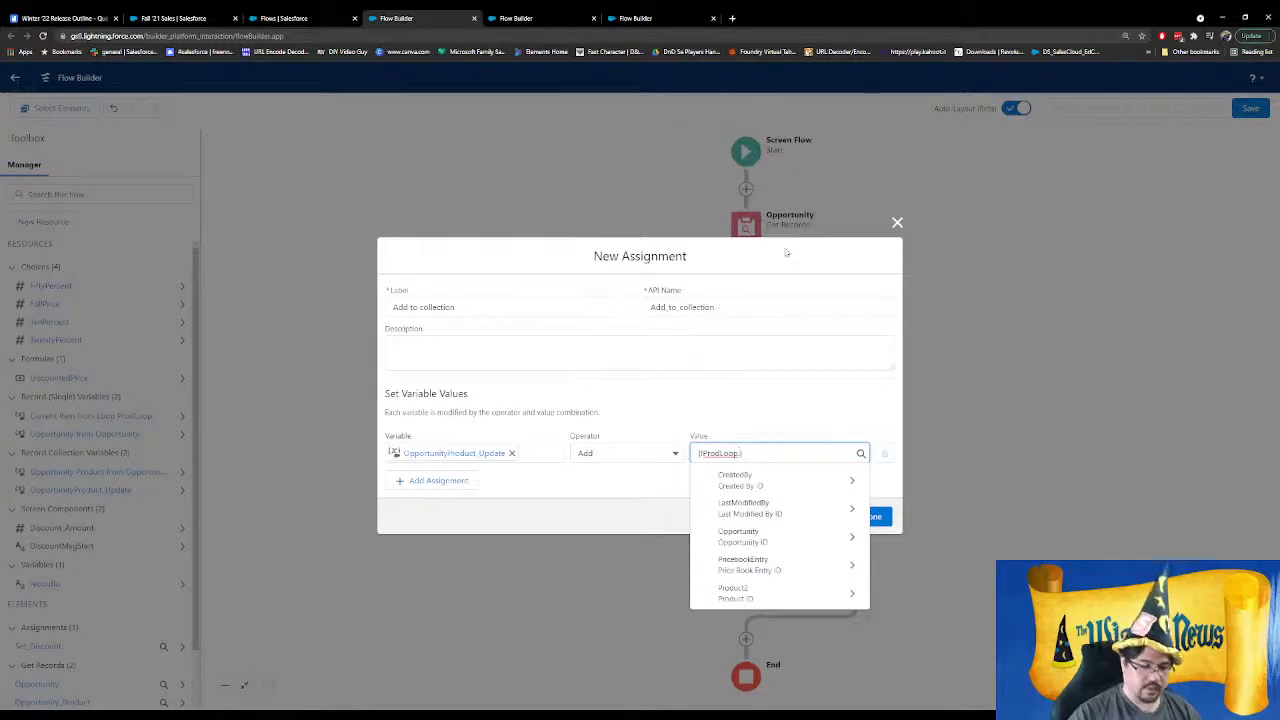
click(794, 410)
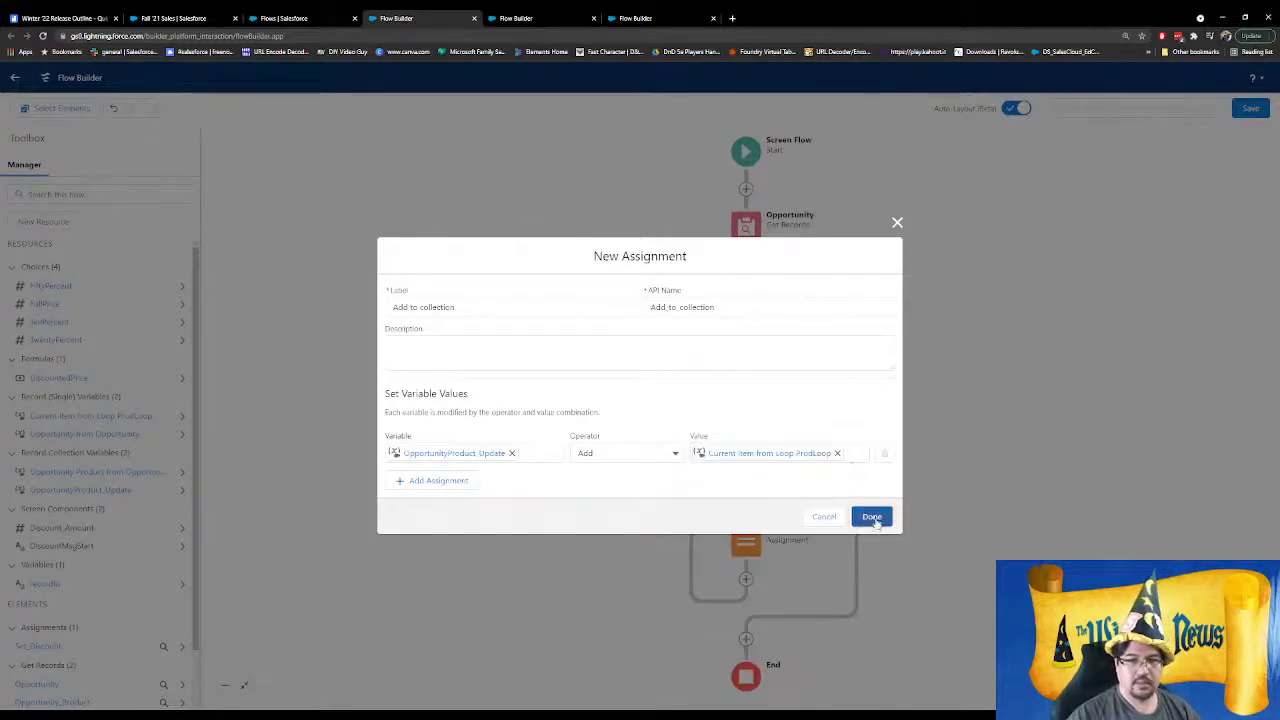
click(872, 517)
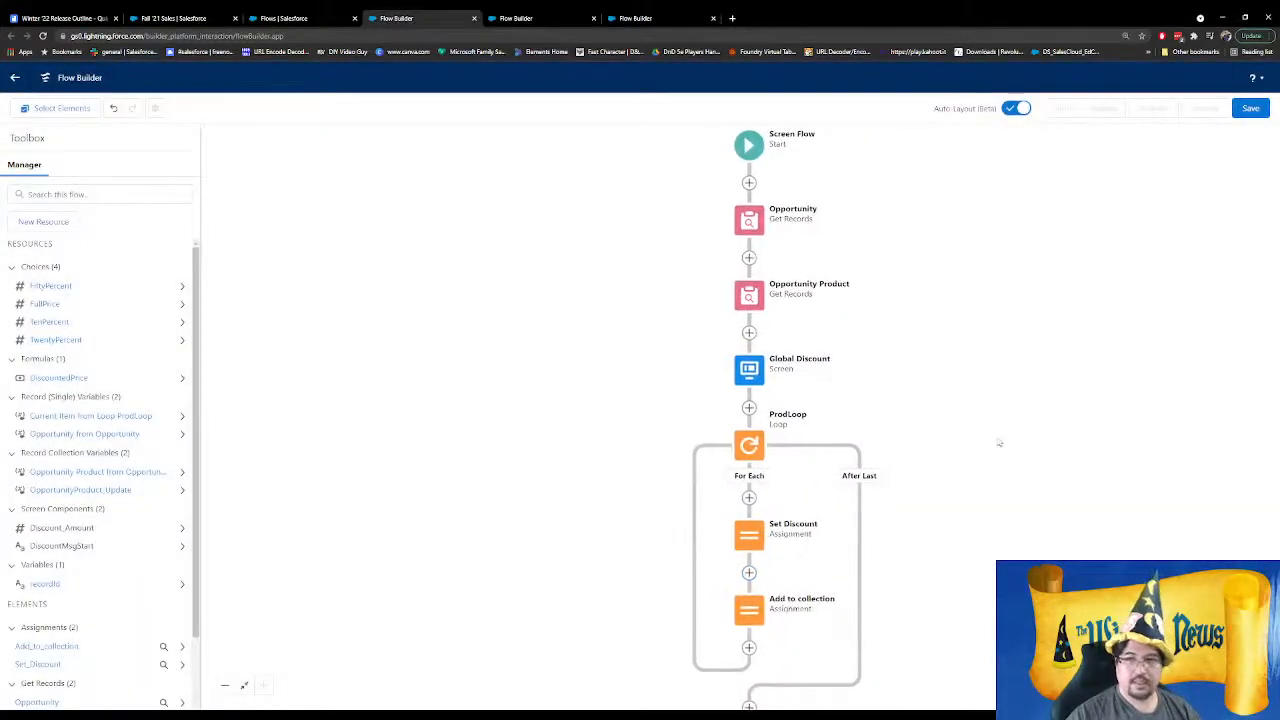
Add an Update Records element on the path after the loop and label it "Update Products"
scroll(1006, 357, down, 3)
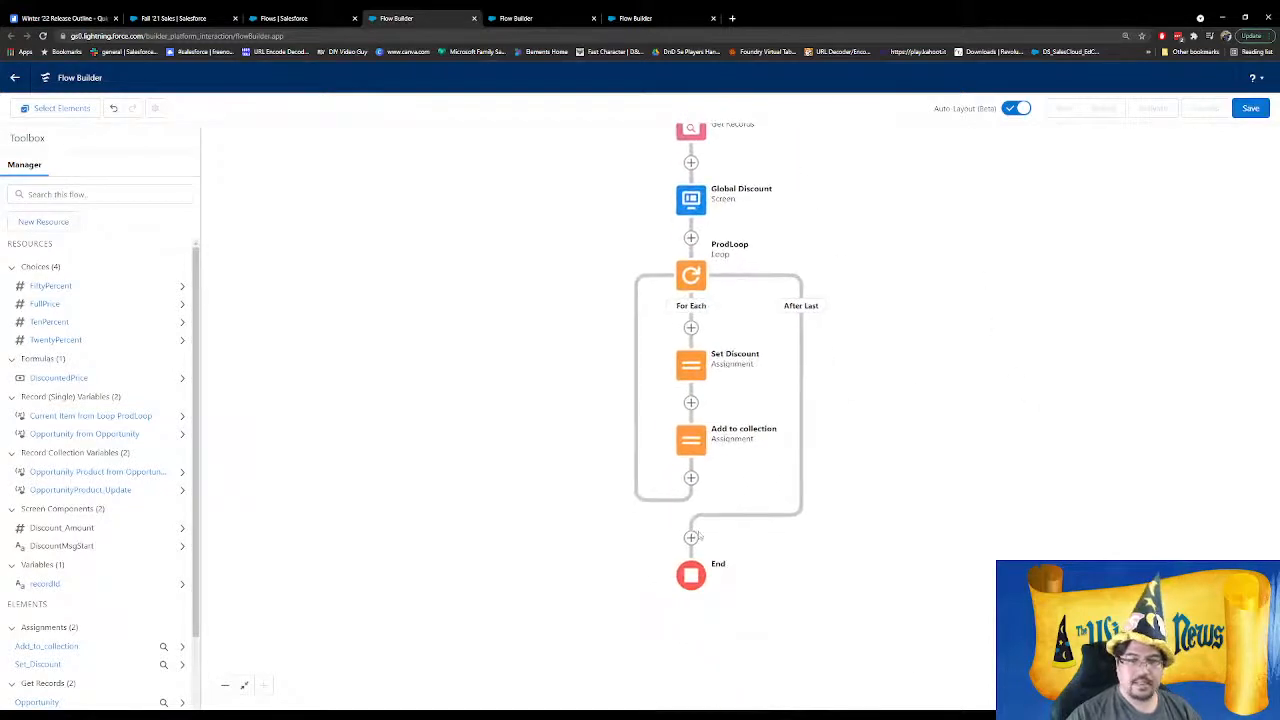
click(691, 537)
scroll(708, 594, down, 5)
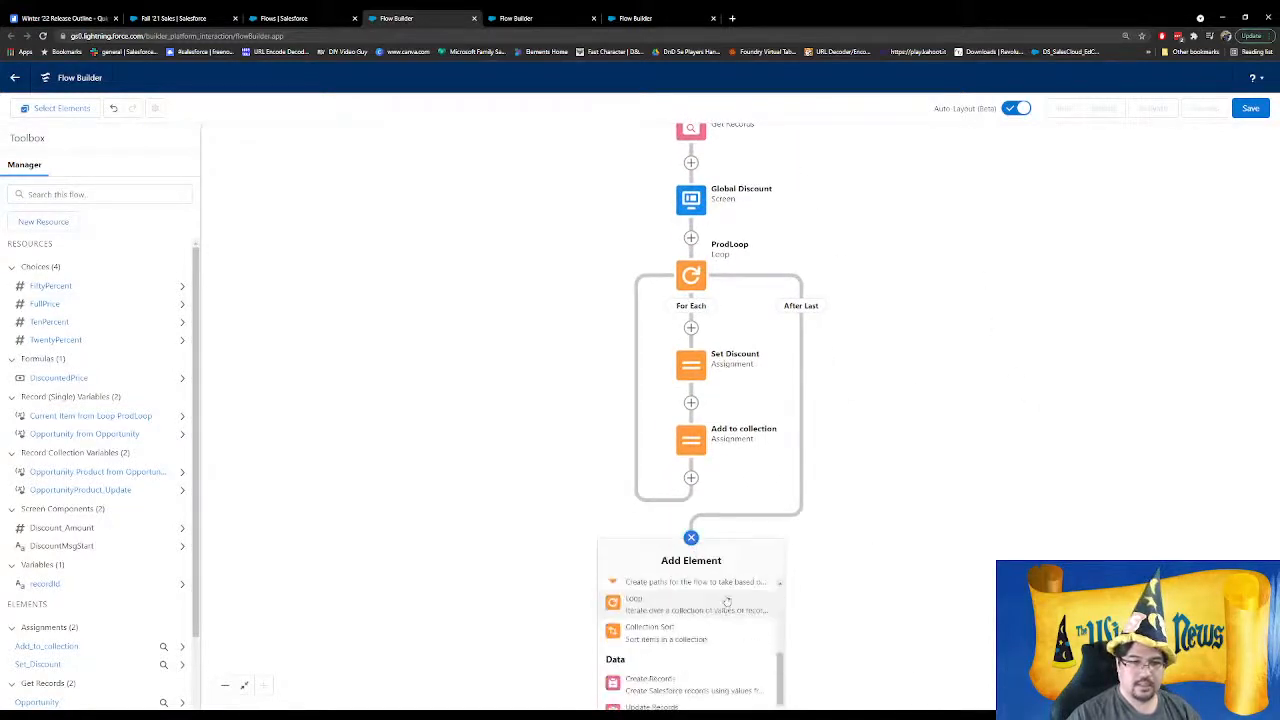
click(673, 640)
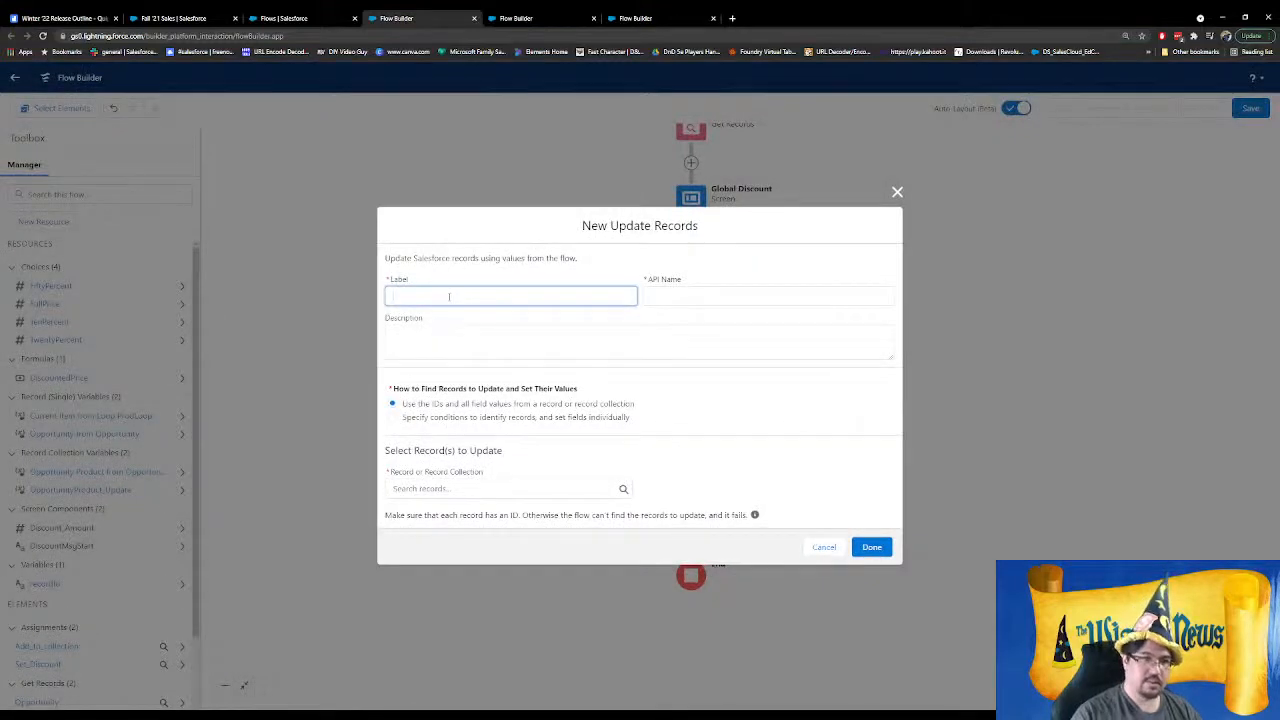
text(Update Produ)
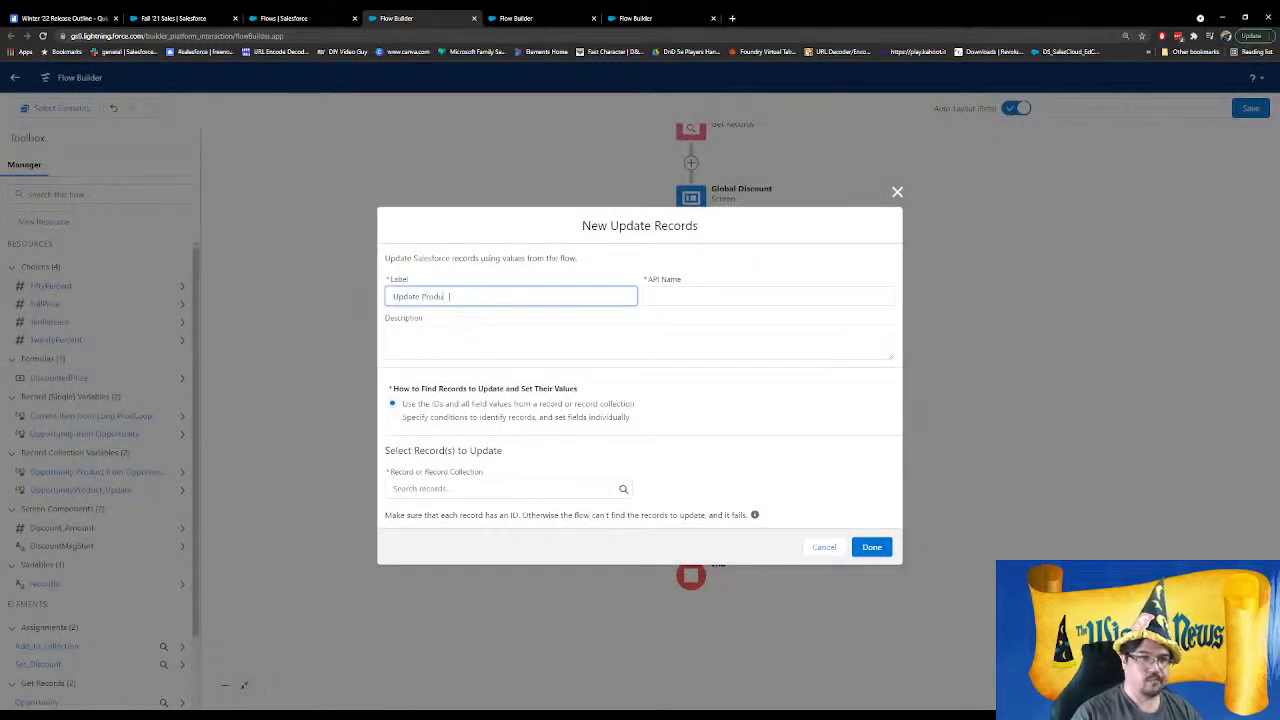
text(cts)
key(Tab)
Use the OpportunityProduct_Update collection as the records to update, and finish the Update Products element
click(467, 490)
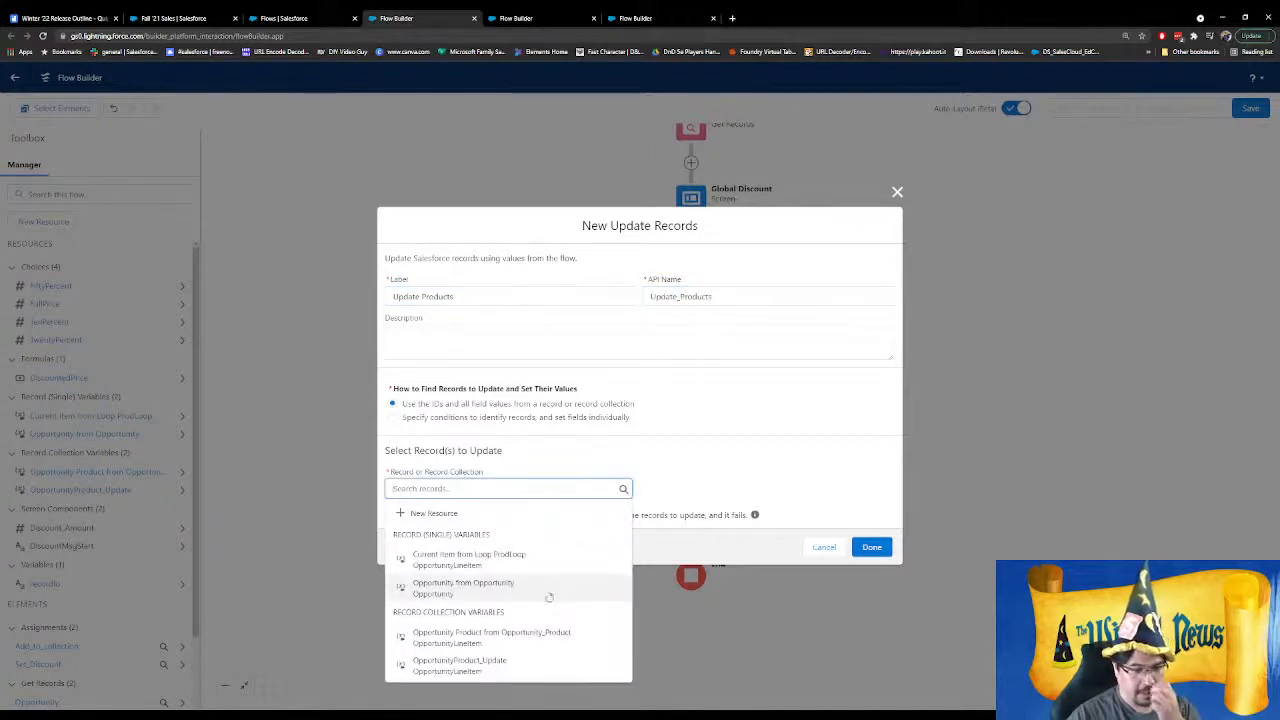
click(515, 667)
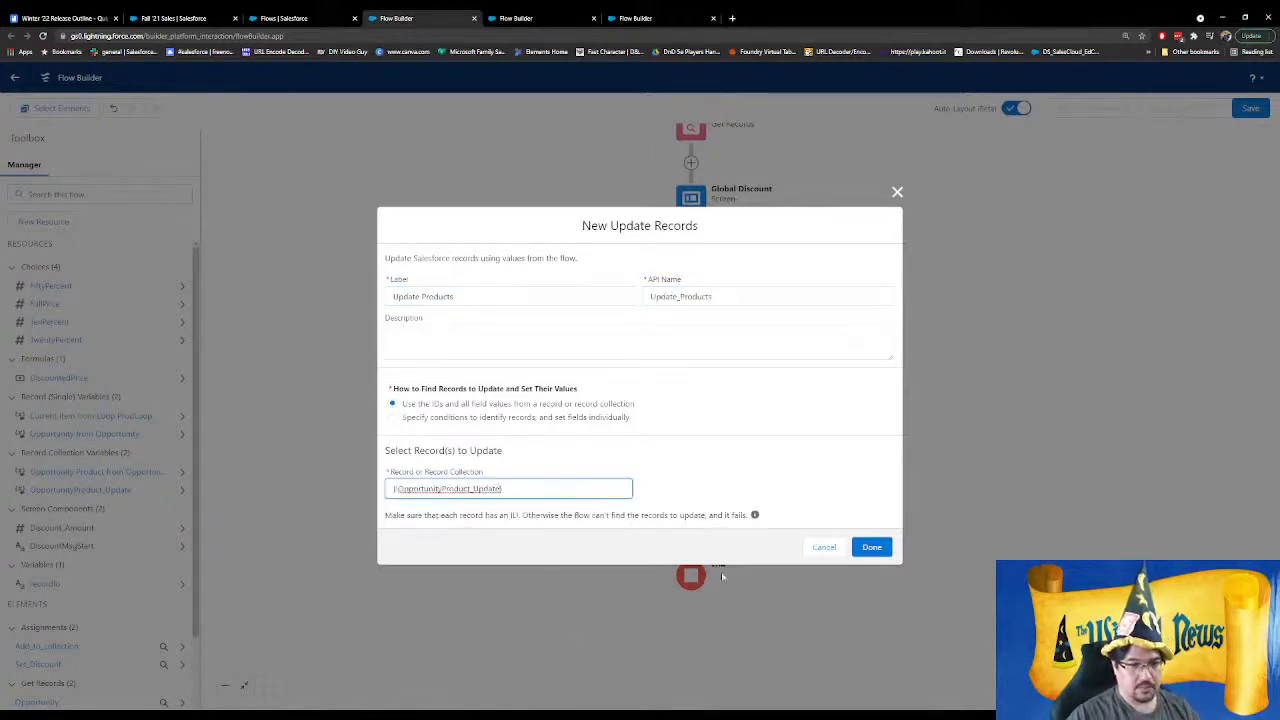
click(871, 547)
Save the flow with the label "Opportunity Discount Winter 22"
drag(897, 391, 839, 451)
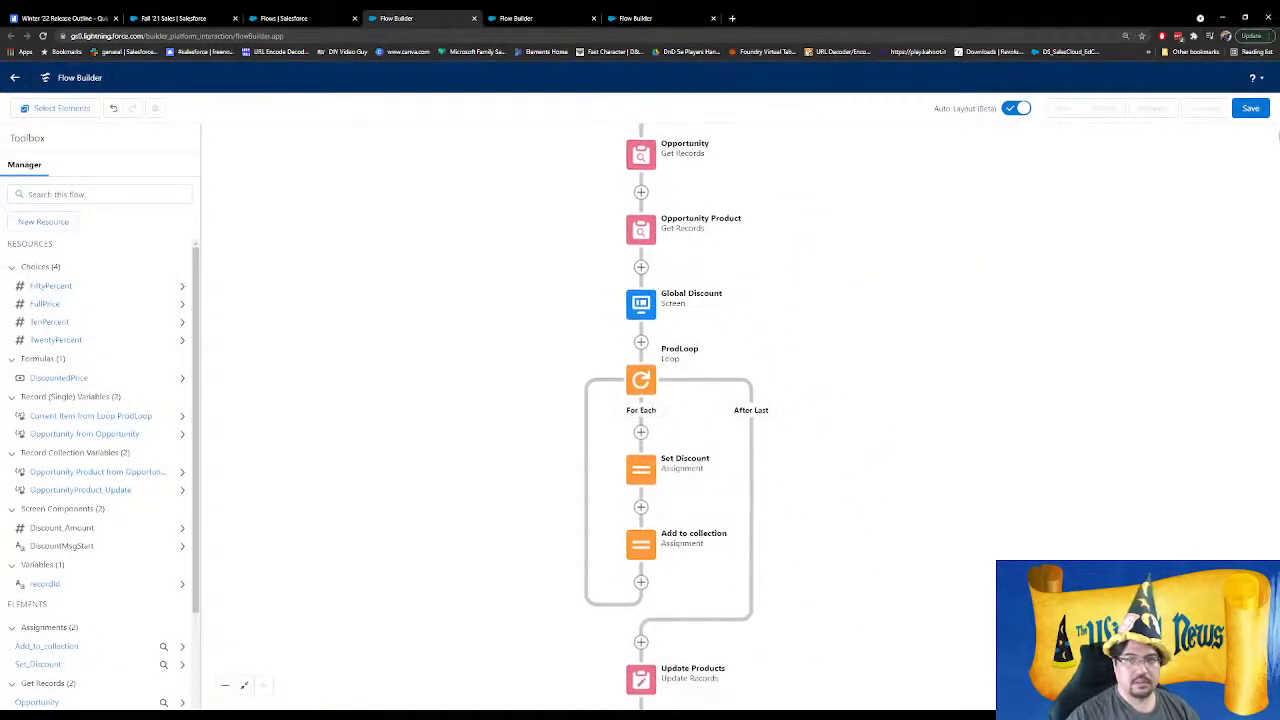
drag(1095, 529, 985, 567)
click(1250, 108)
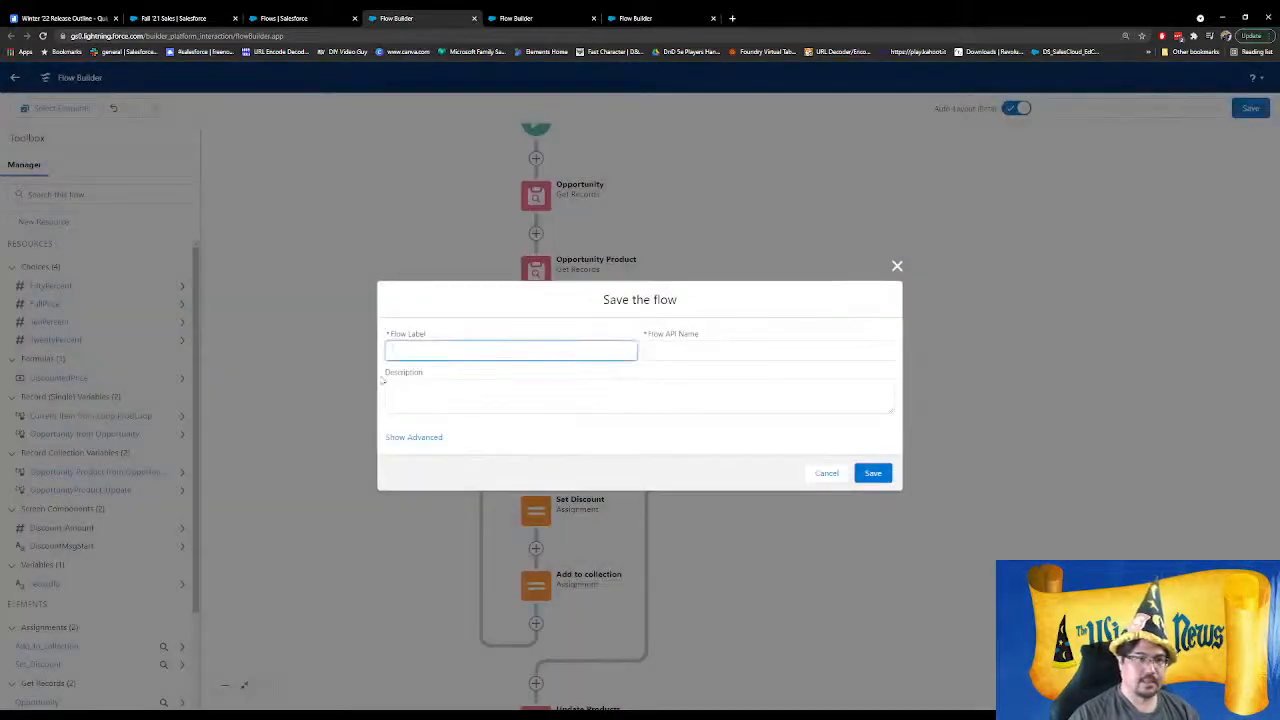
text(Opportunity)
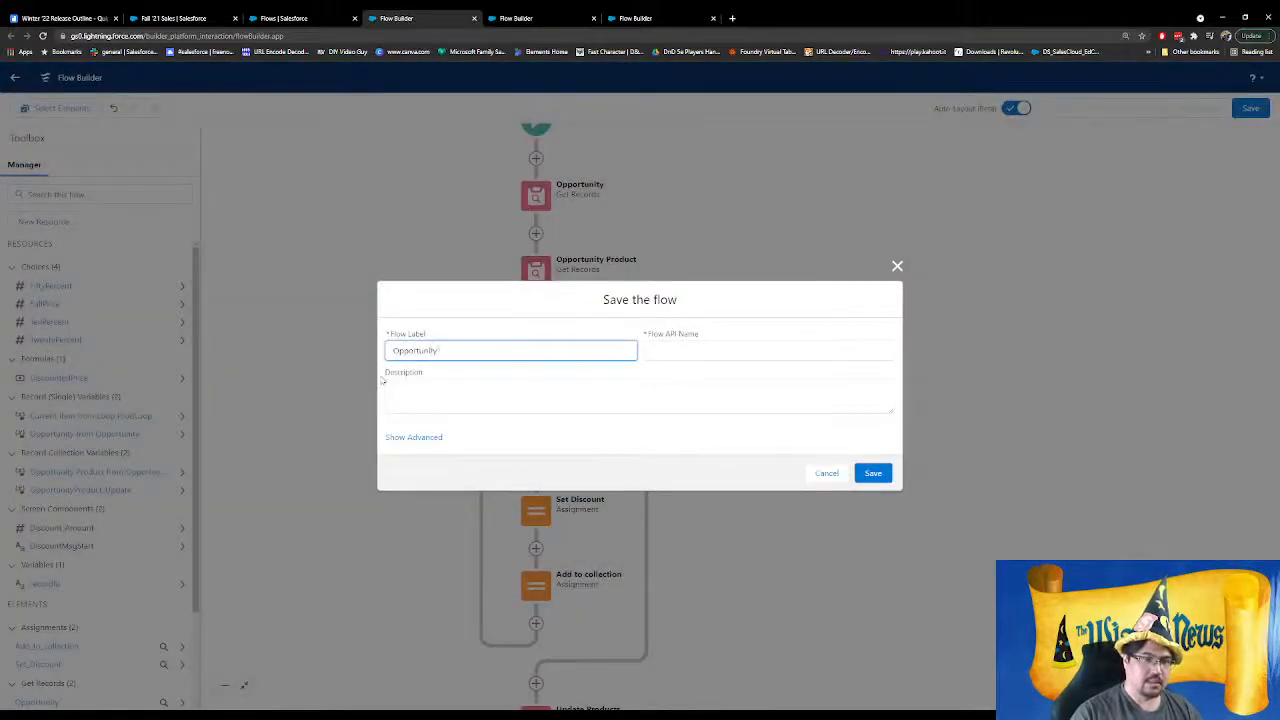
text( Discount Winter 22)
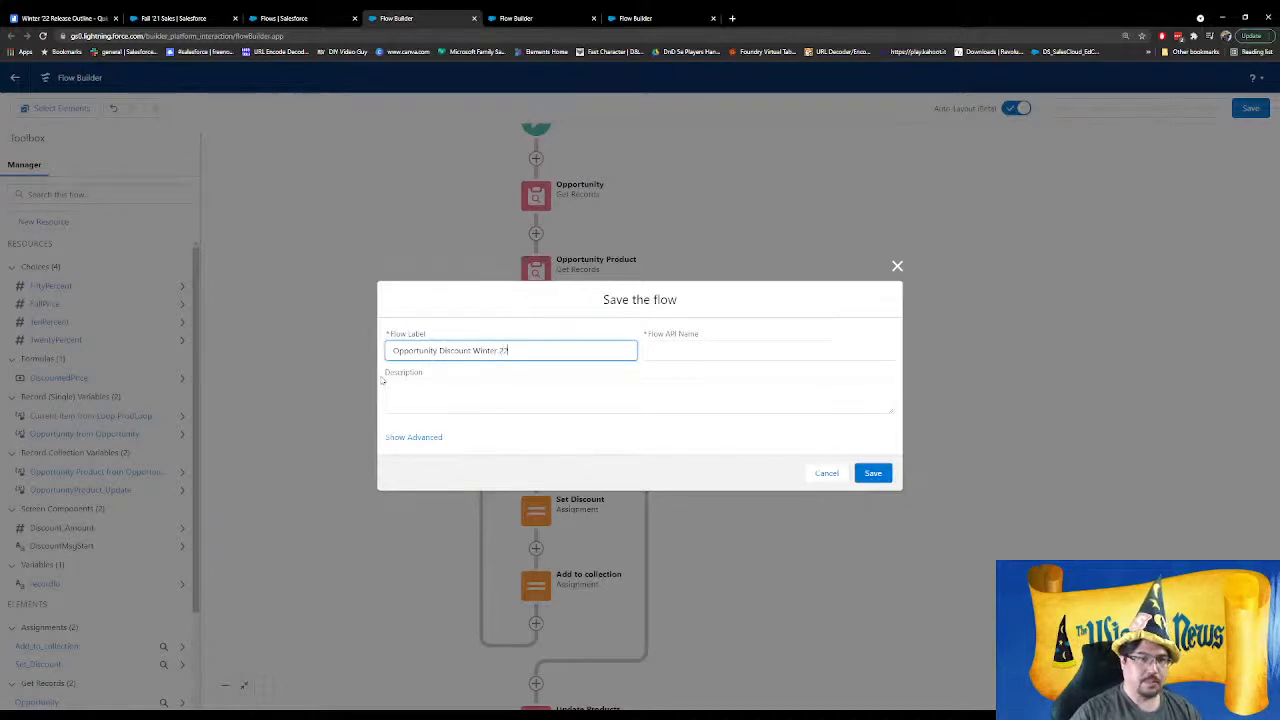
key(Tab)
click(873, 473)
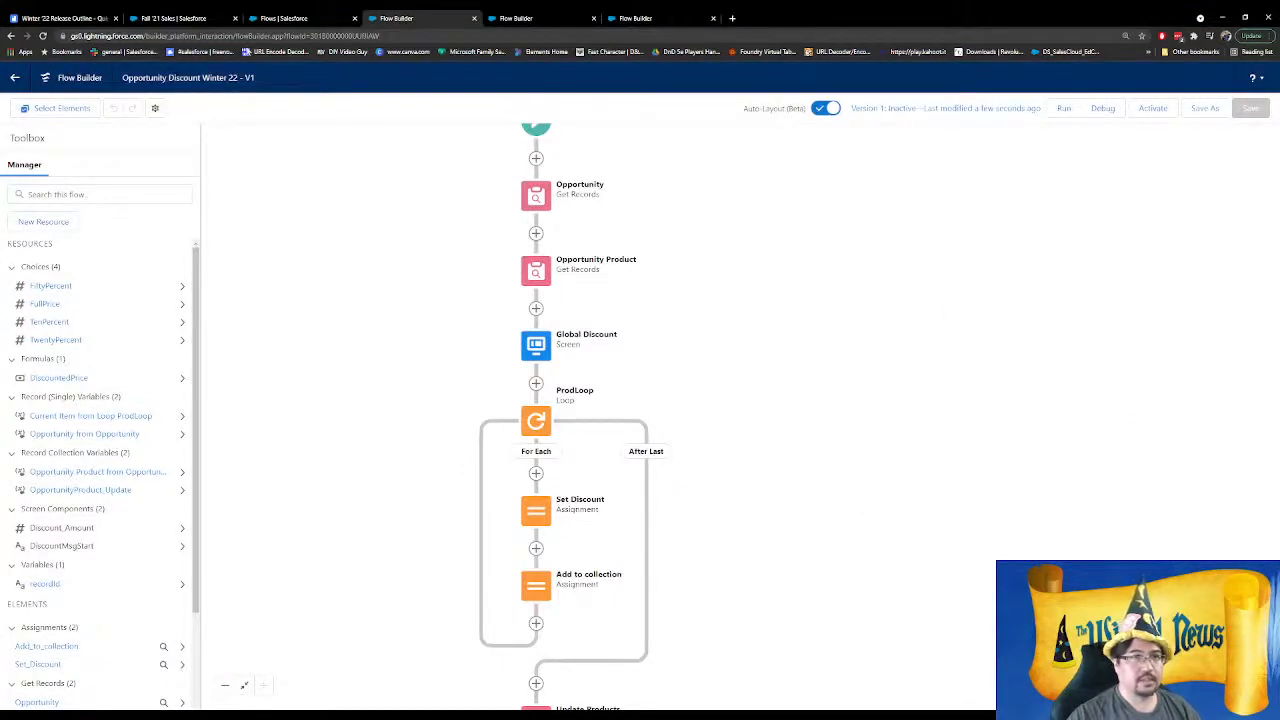
On the Fall '21 Sales opportunity, select GenWatt Diesel 1000kW, GenWatt Diesel 200kW and GenWatt Propane 100kW as products to add, and continue to editing them
click(175, 18)
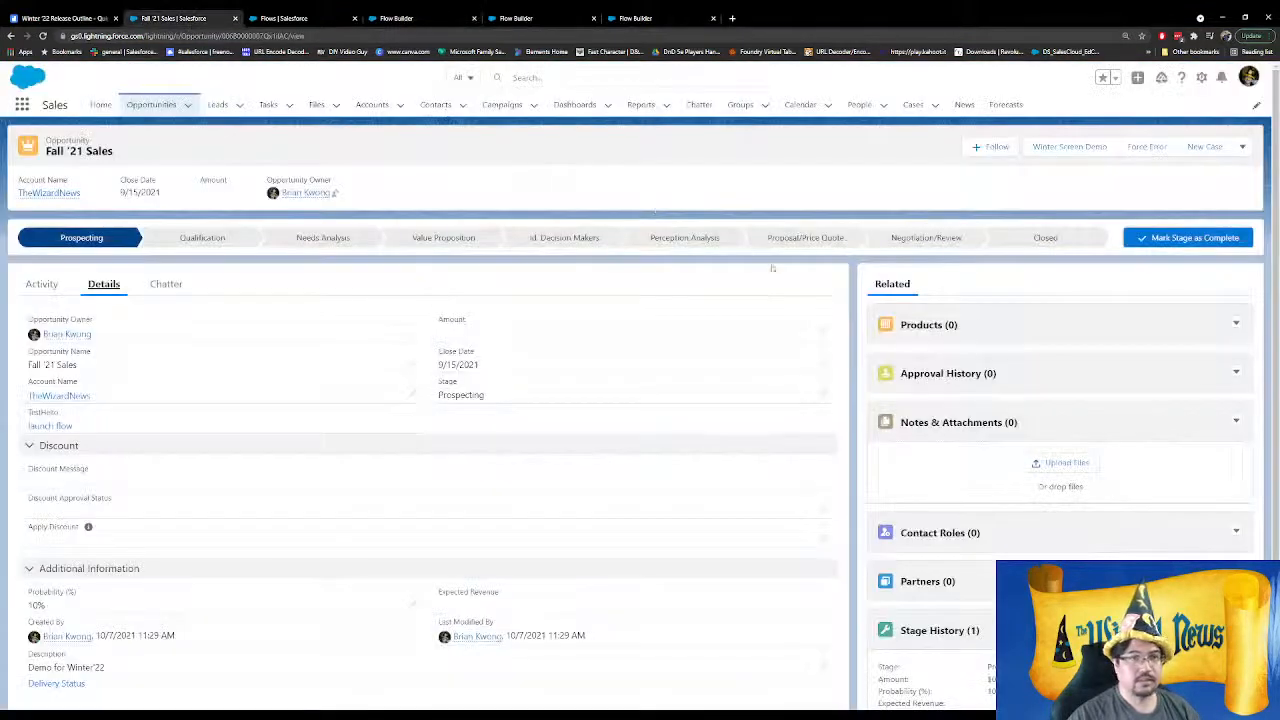
click(1236, 323)
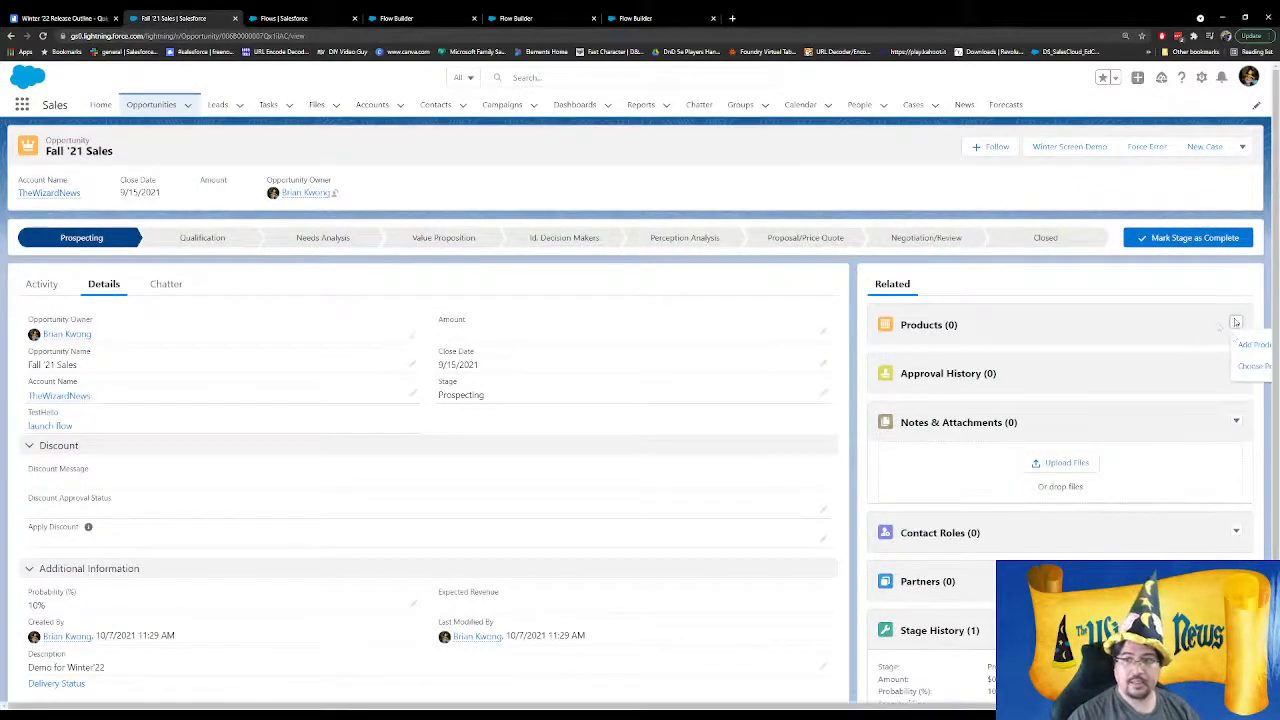
click(1248, 352)
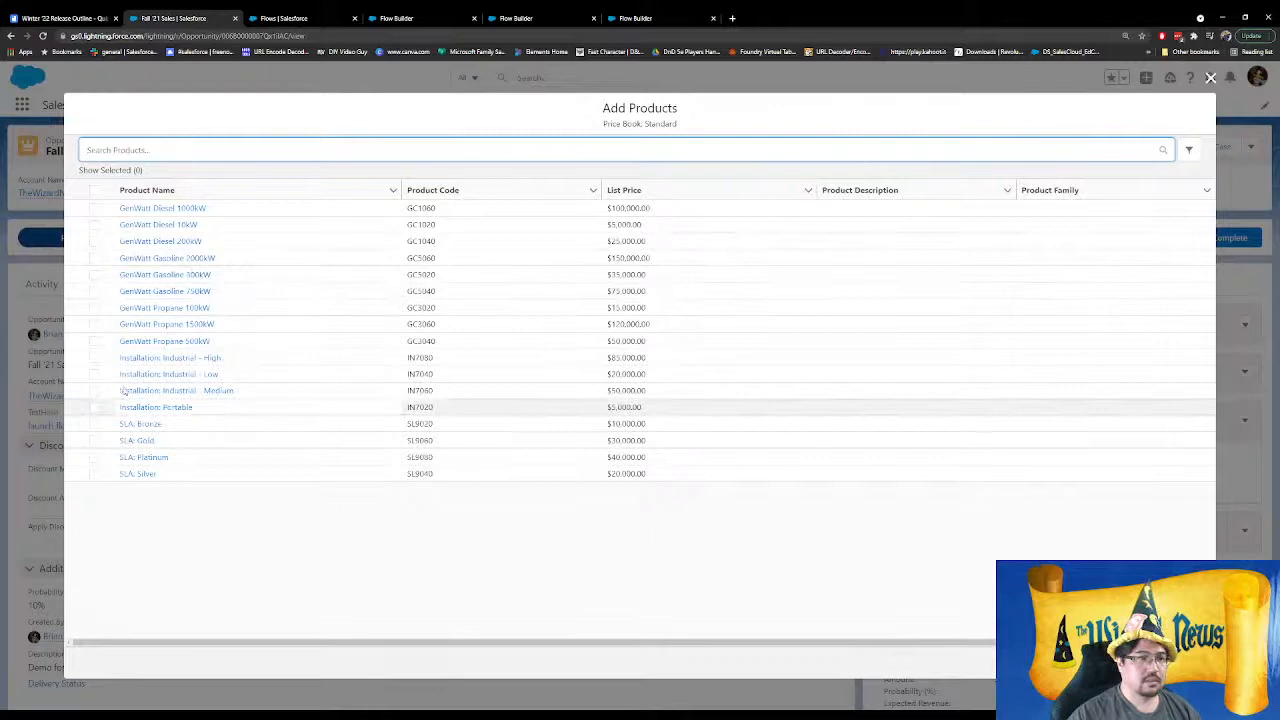
click(94, 208)
click(94, 241)
click(94, 307)
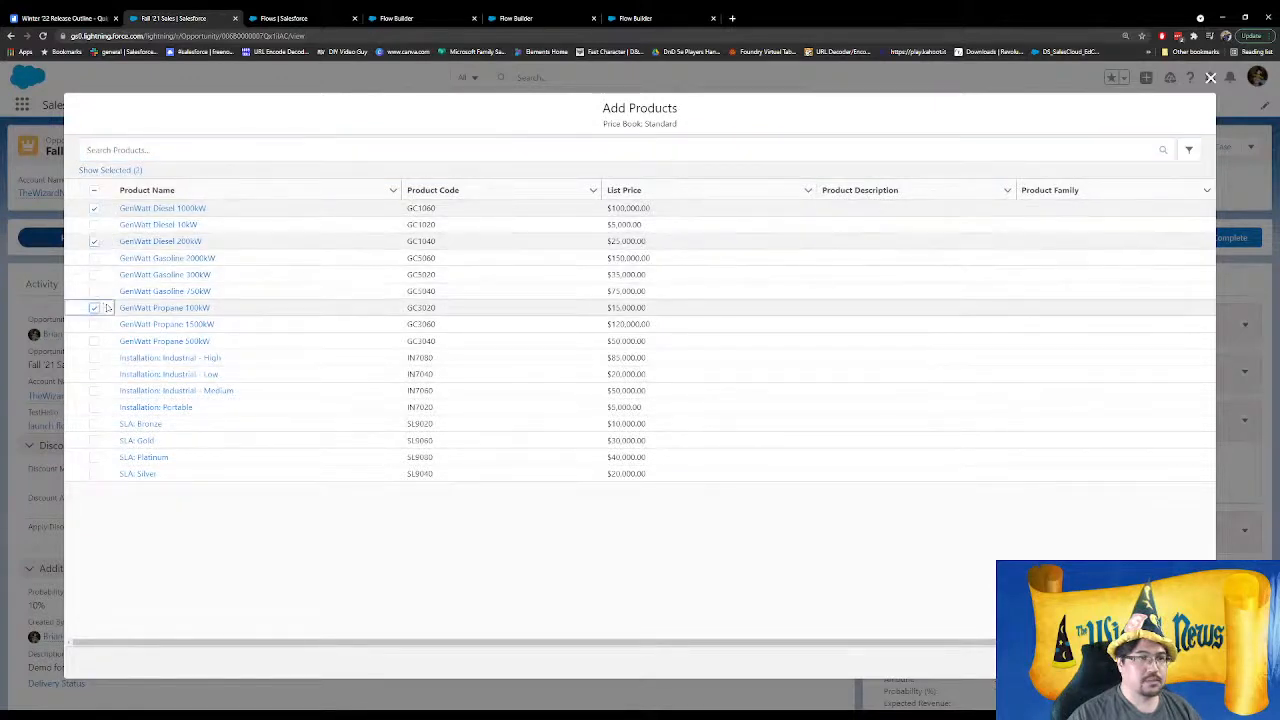
click(1191, 663)
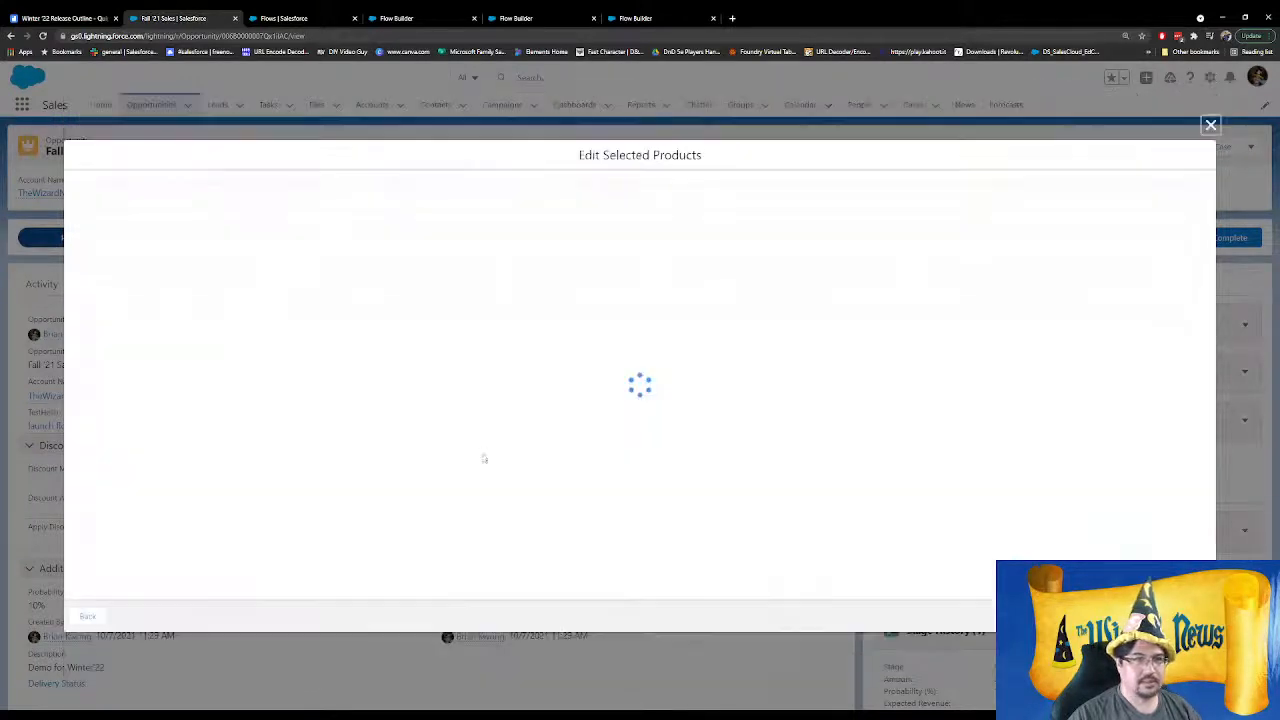
Set the quantities to 5 for GenWatt Diesel 1000kW, 4 for Diesel 200kW and 5 for Propane 100kW, save, and copy the opportunity's record ID
click(422, 201)
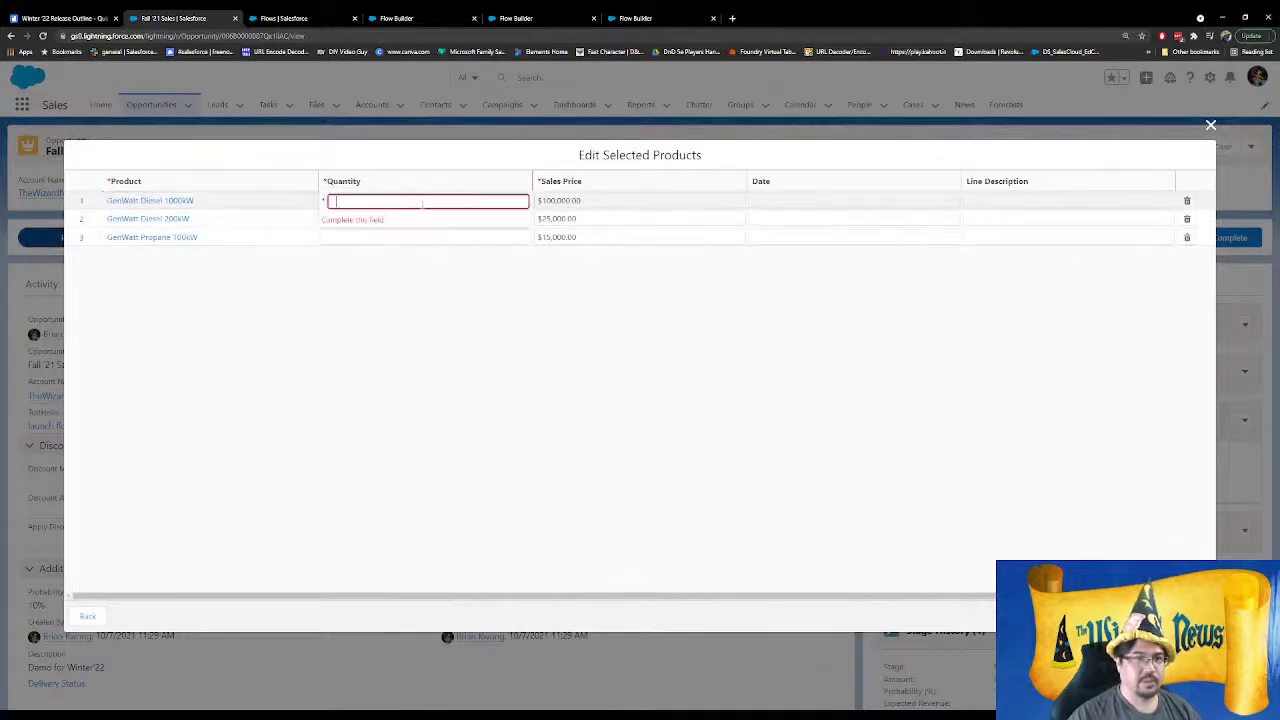
text(5)
click(446, 236)
click(448, 219)
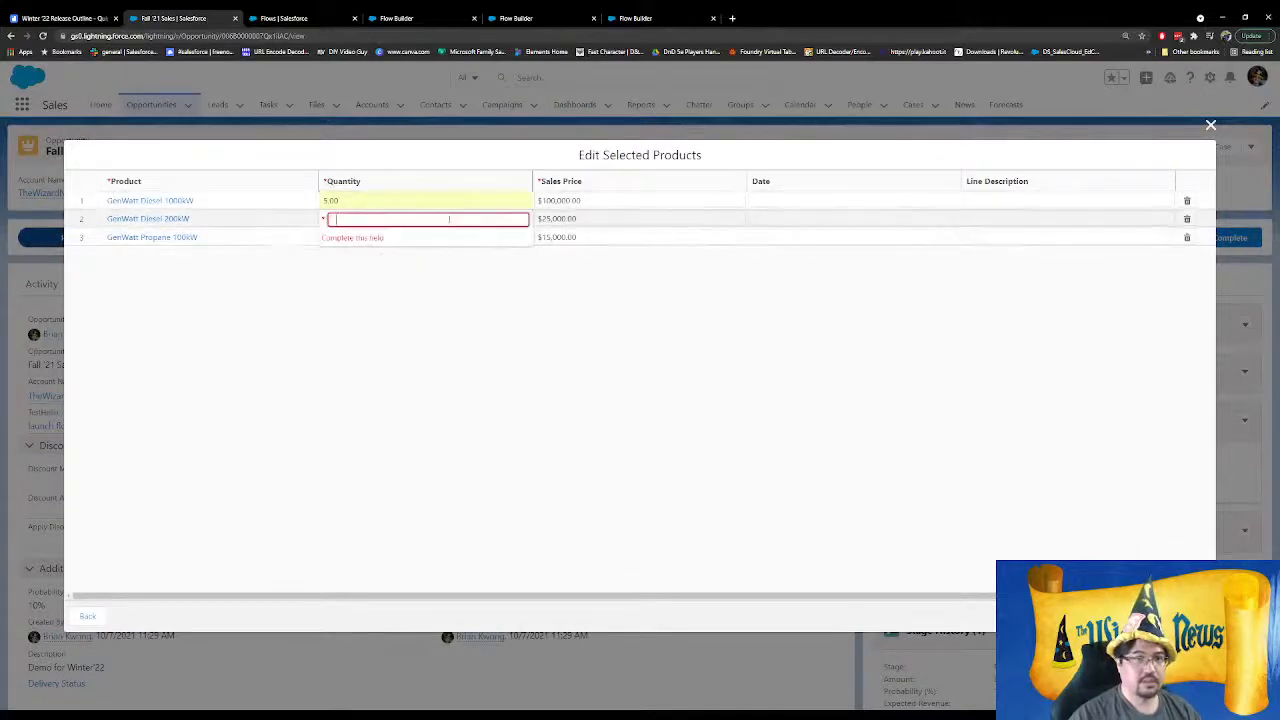
text(4)
click(441, 276)
click(441, 237)
text(5)
click(487, 307)
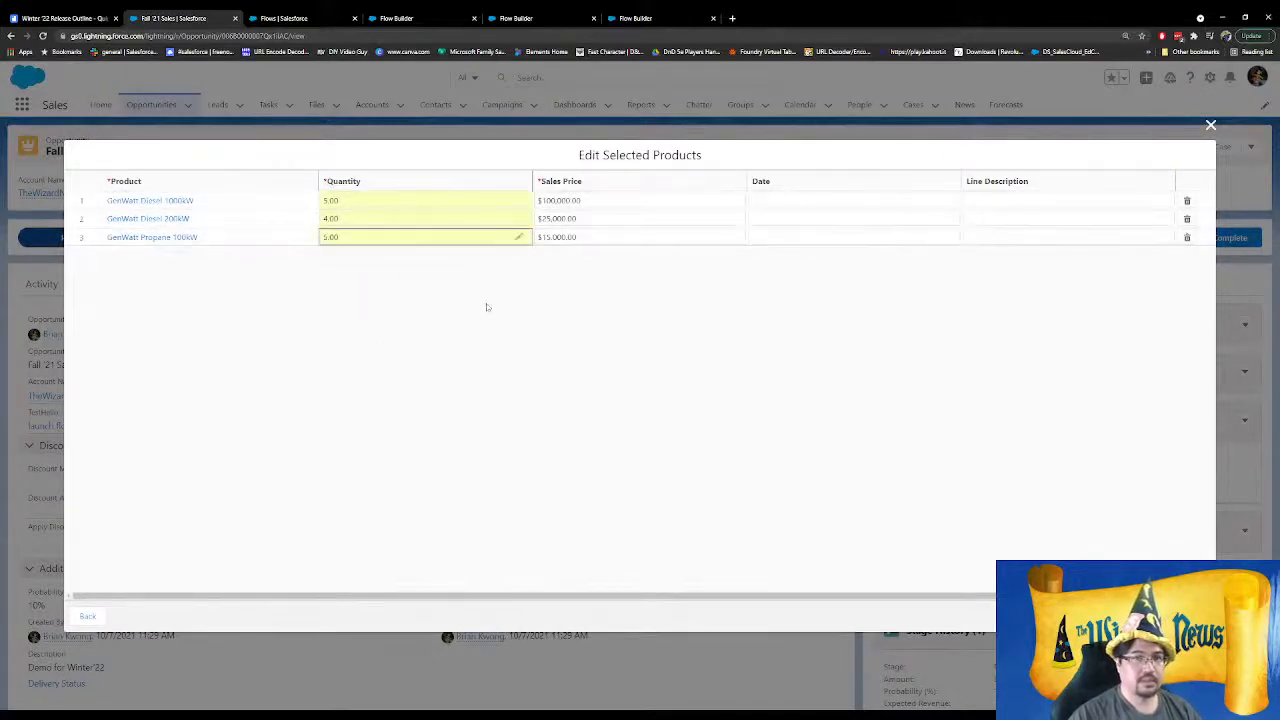
click(1189, 616)
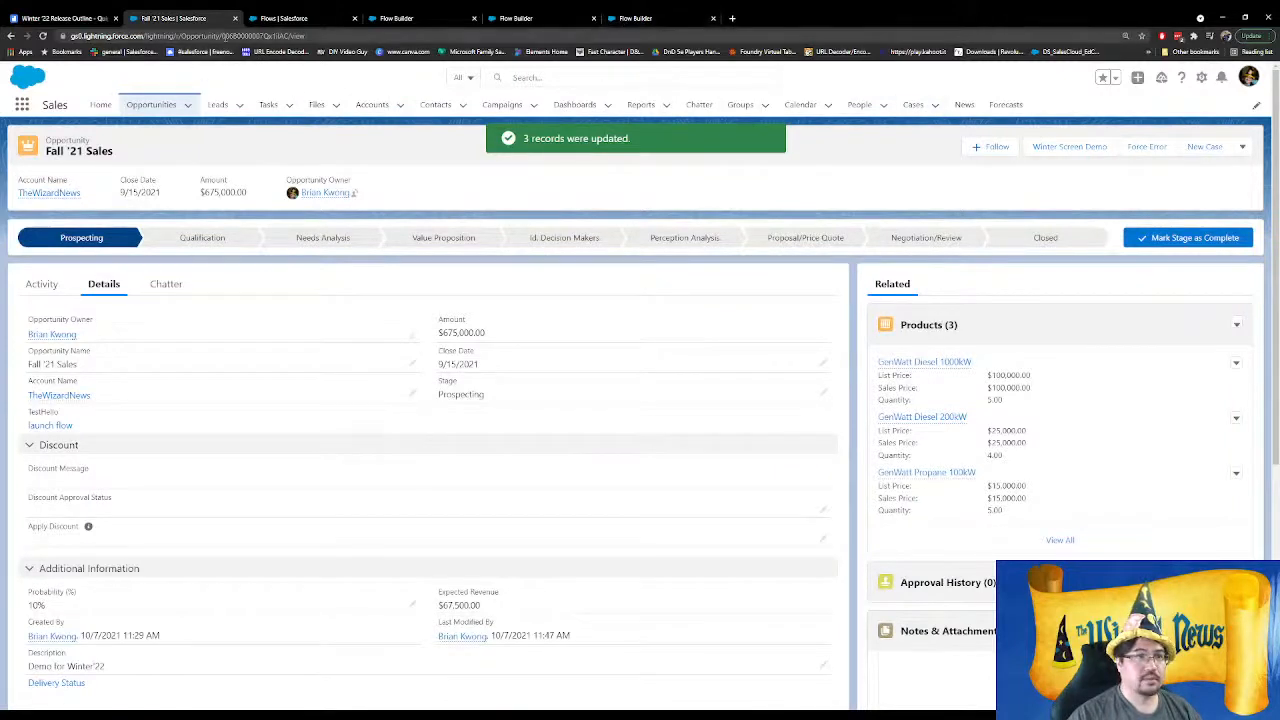
drag(223, 37, 281, 37)
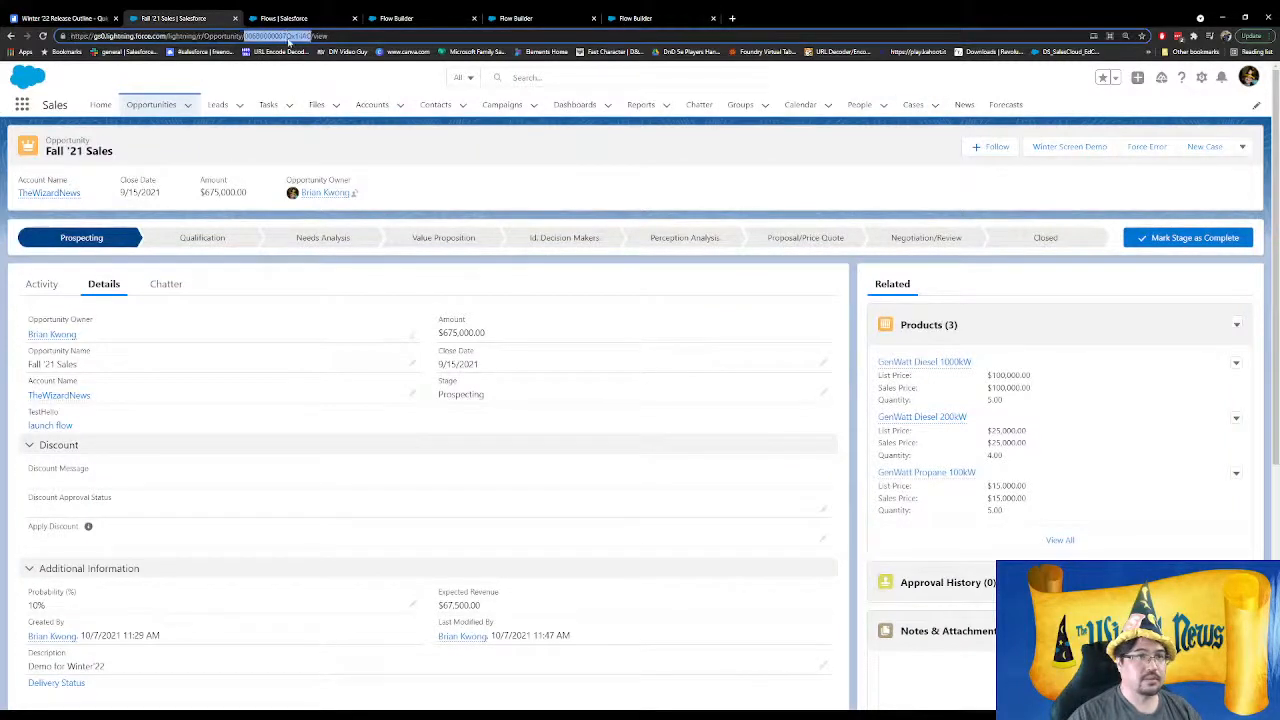
Debug the Opportunity Winter'22 Screen Demo flow with the copied opportunity ID as recordId, and close the debug run
click(640, 22)
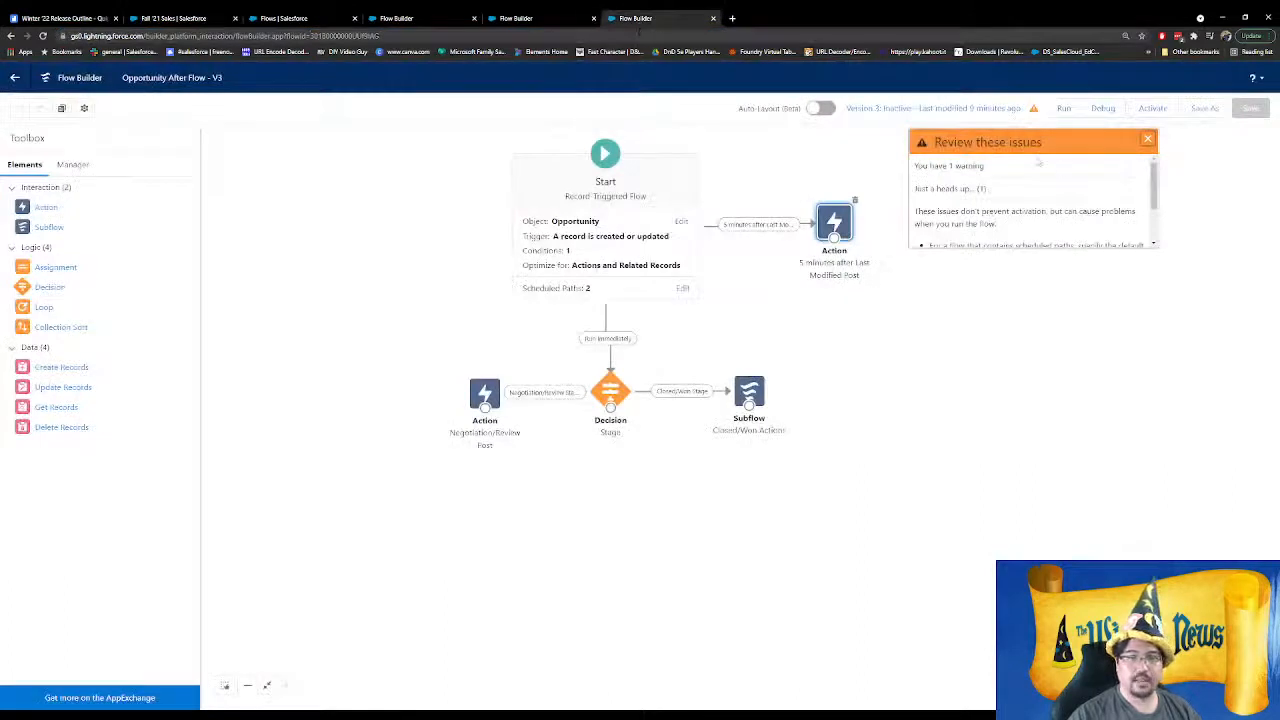
click(519, 20)
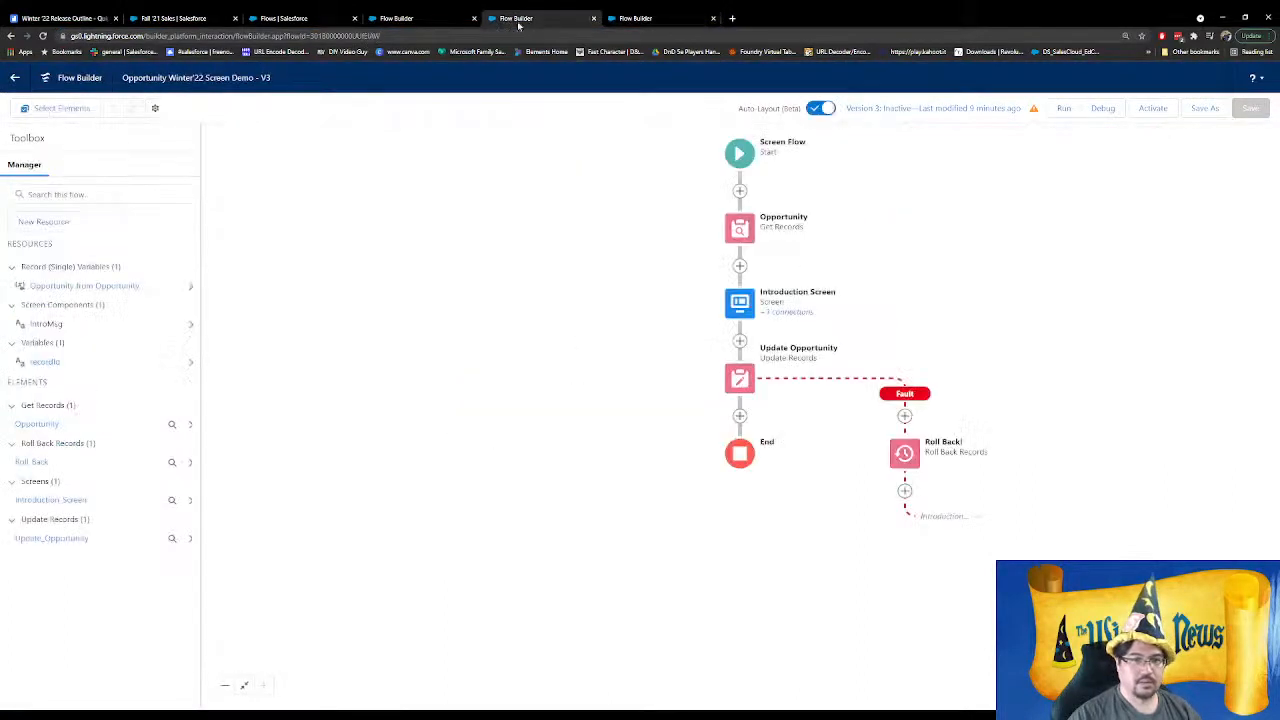
click(1104, 109)
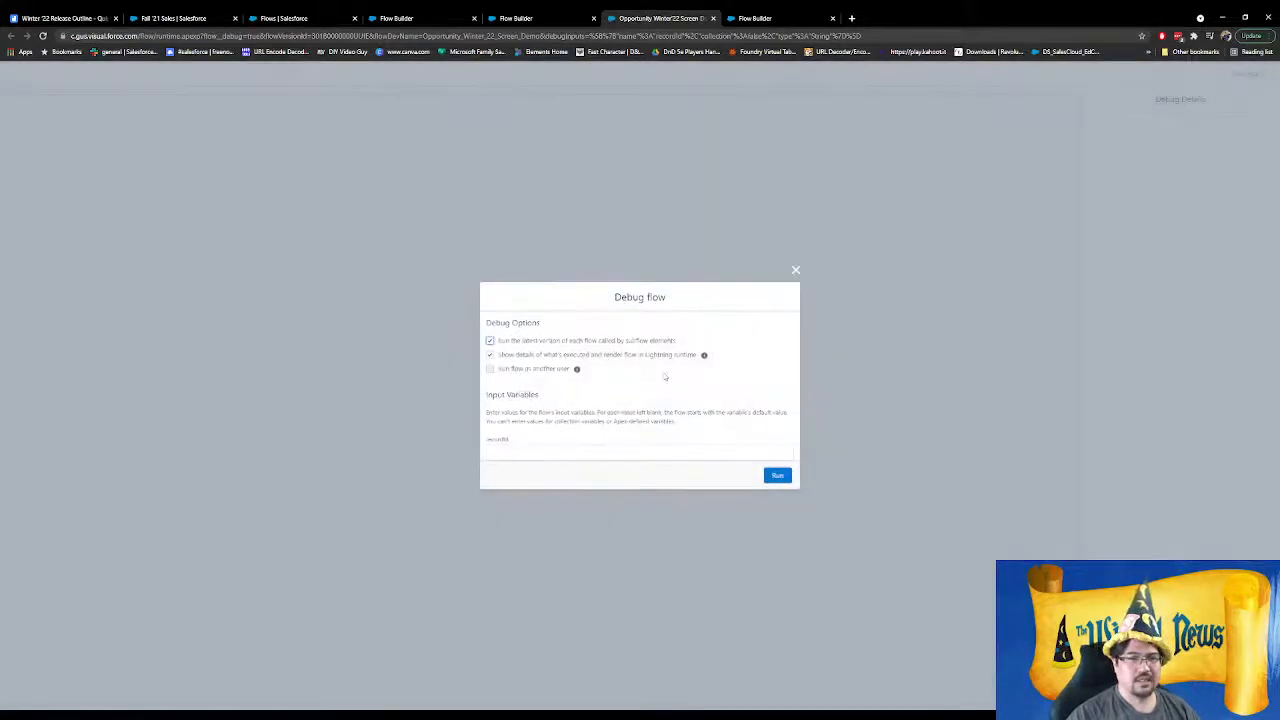
click(584, 446)
key(ctrl+v)
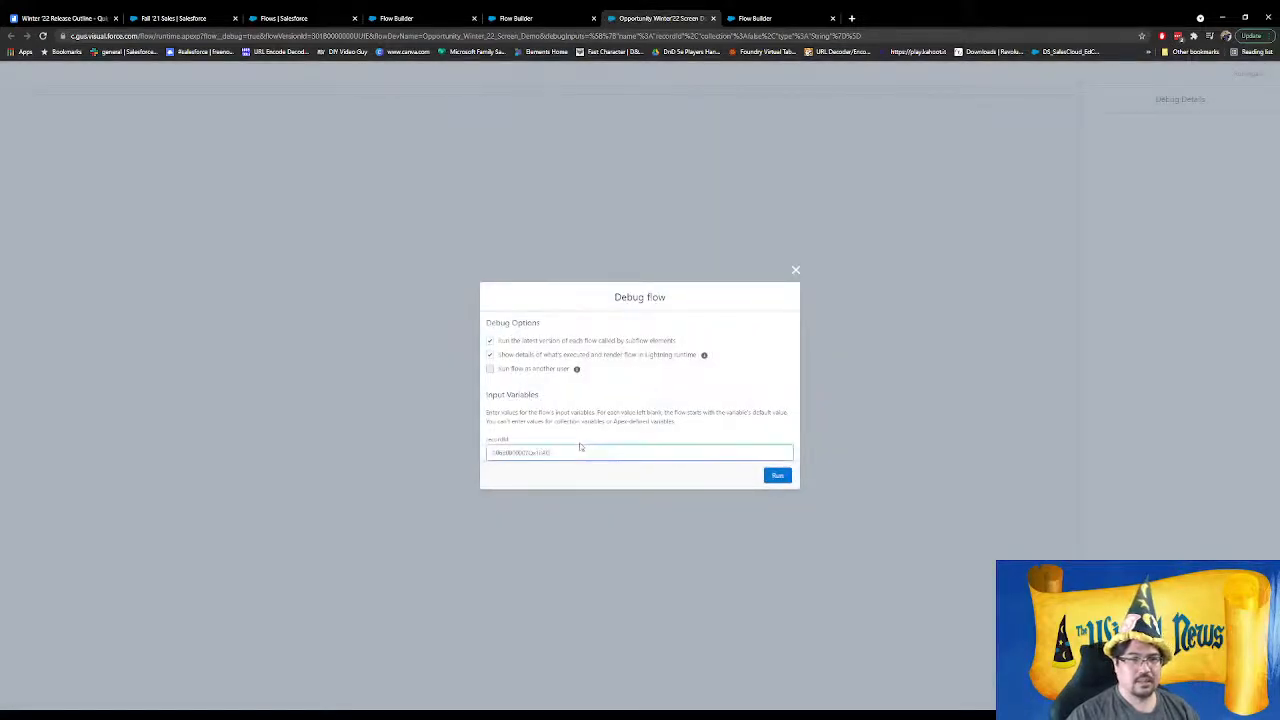
click(777, 475)
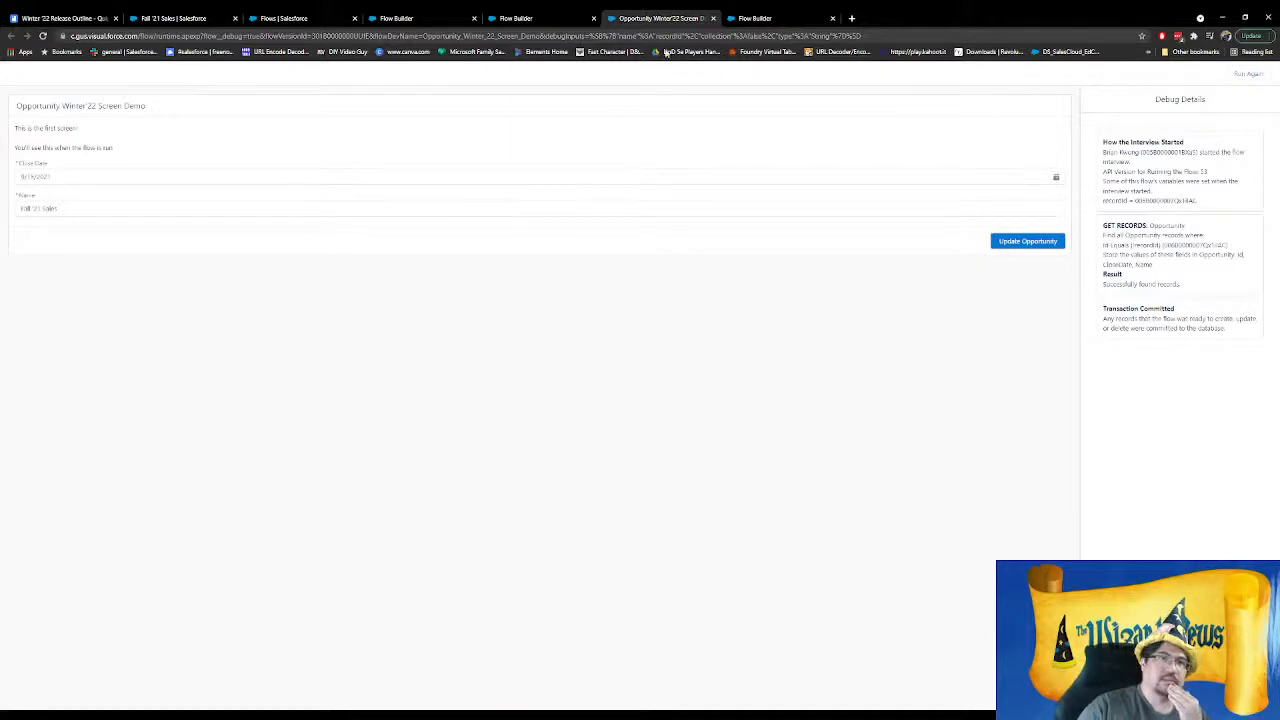
click(713, 18)
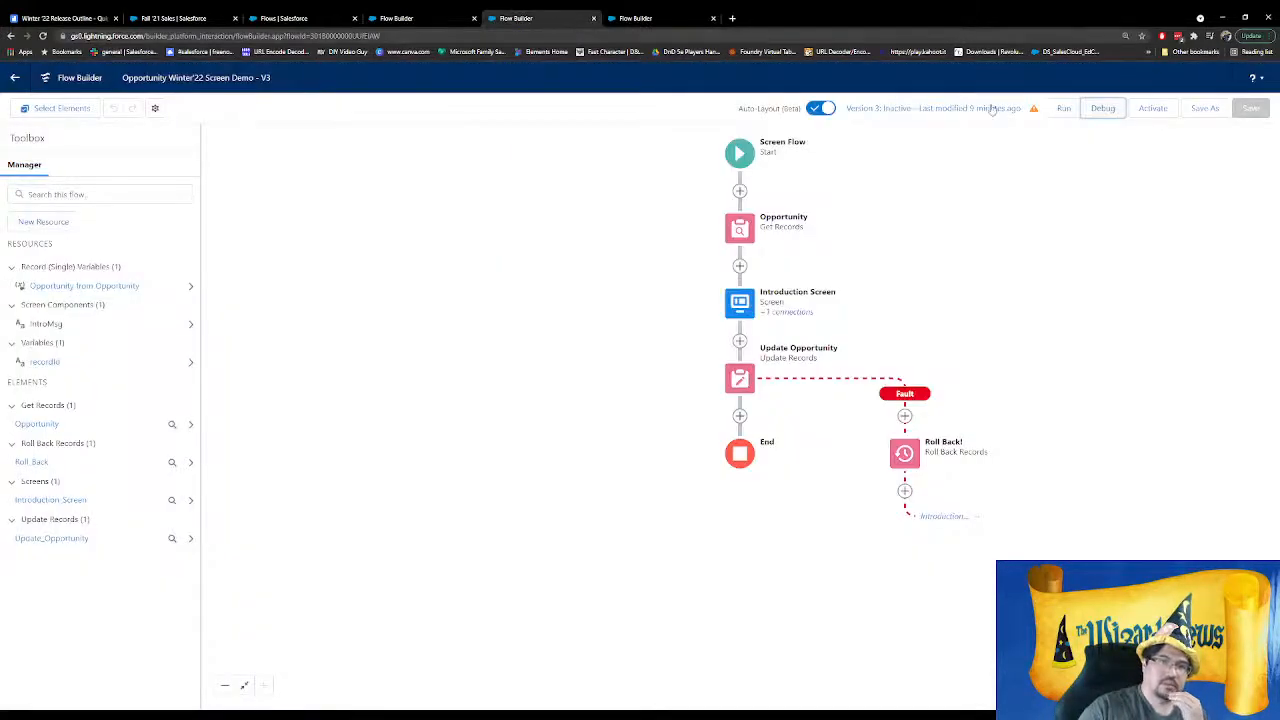
Start another debug run of the screen demo flow with the same recordId, check its Introduction Screen element, and close the run
click(1101, 108)
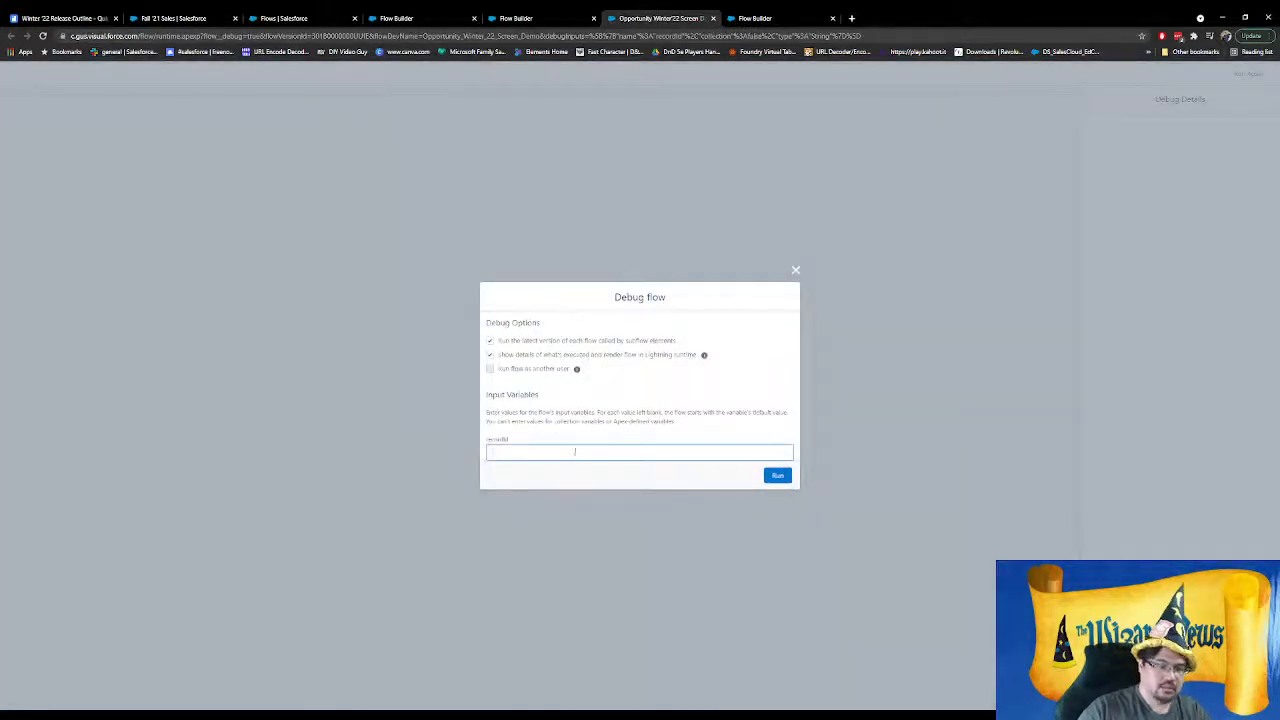
click(770, 474)
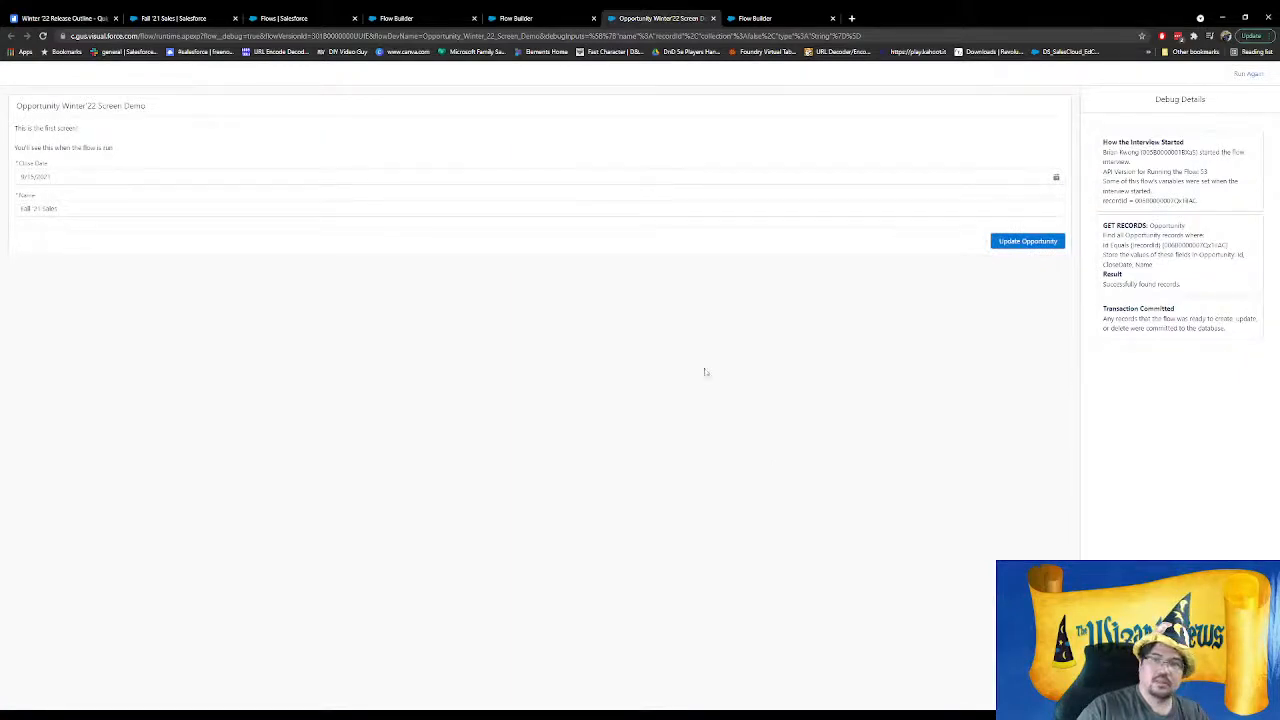
click(523, 19)
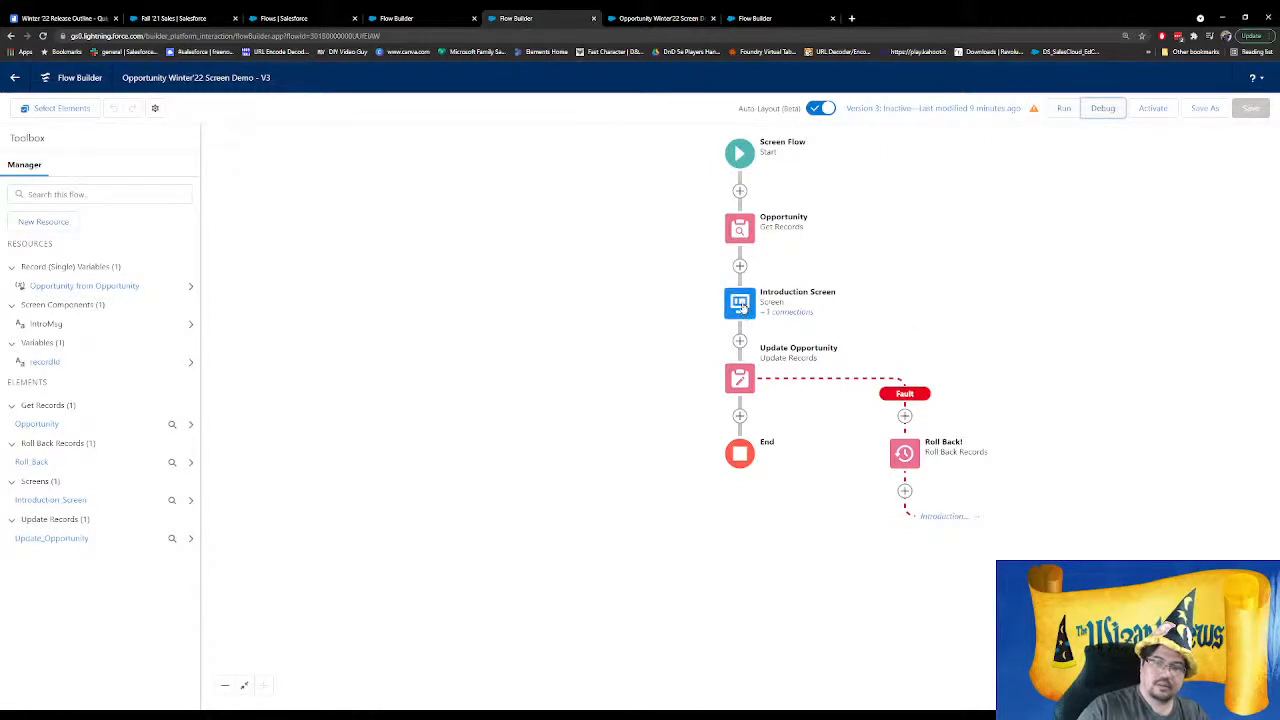
click(740, 304)
click(631, 169)
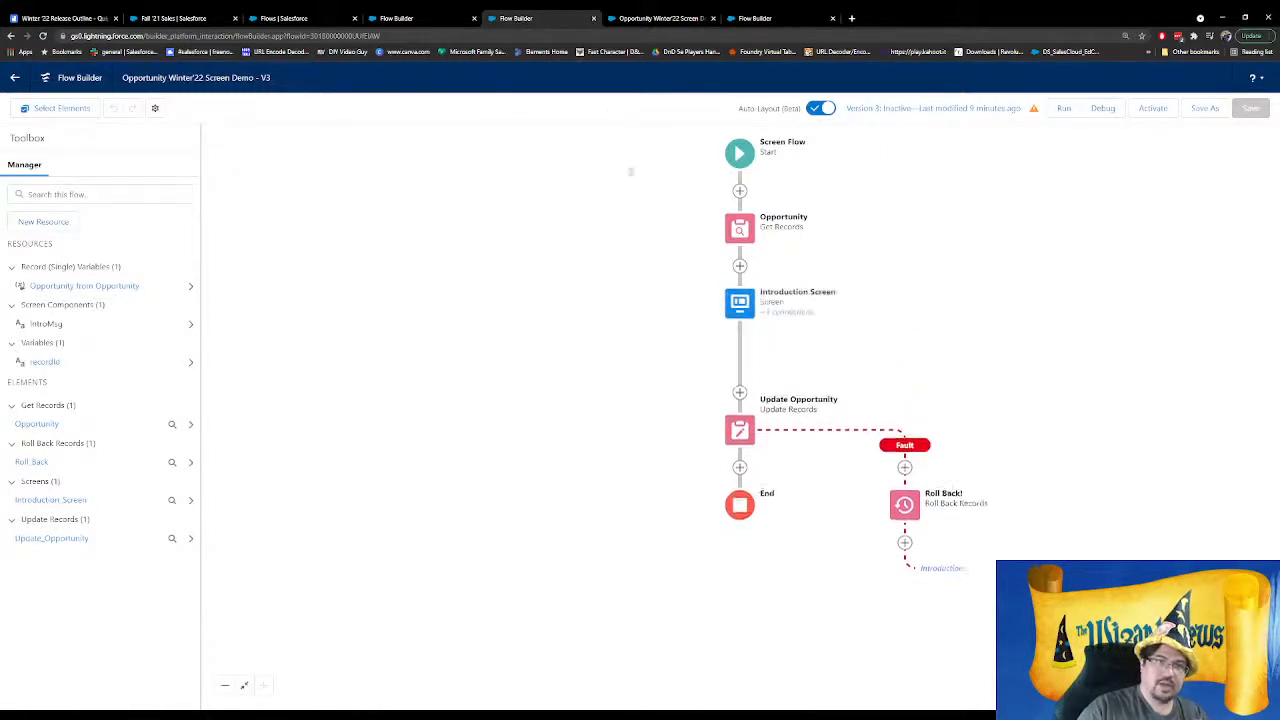
click(712, 18)
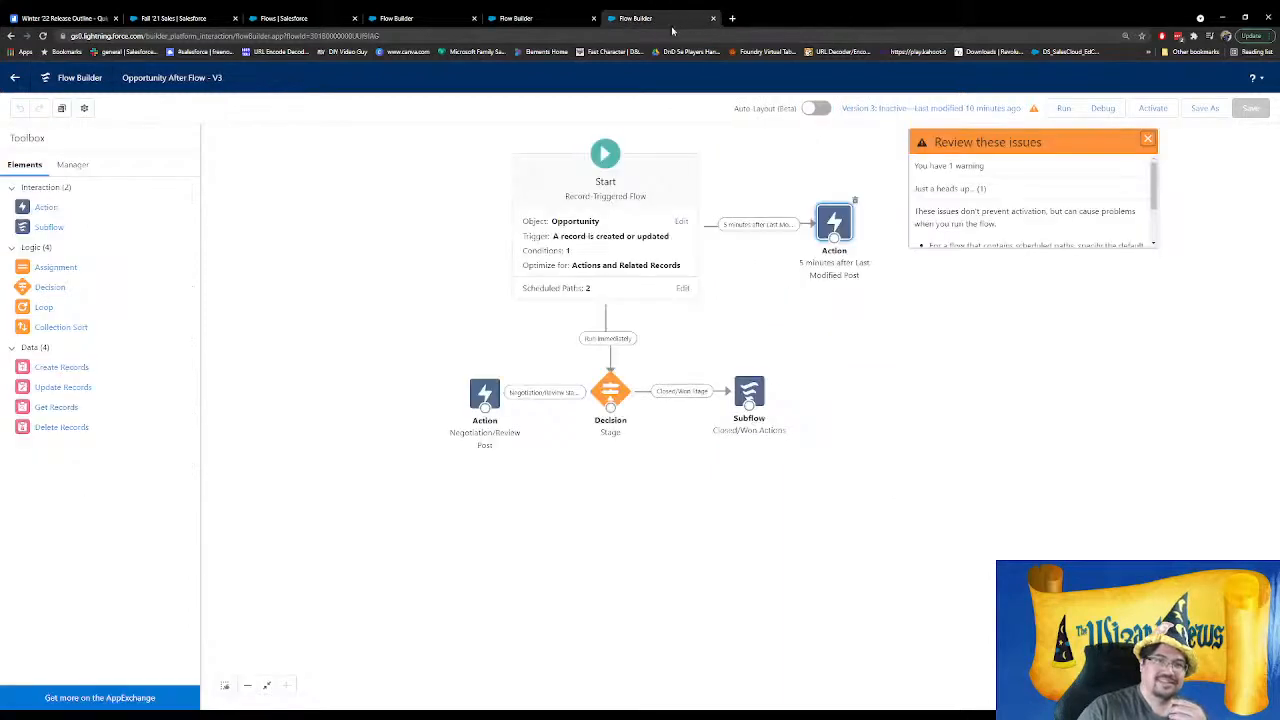
Debug the Opportunity Discount Winter 22 flow with the copied opportunity ID as recordId, apply the 20% discount, and close the finished run
click(440, 22)
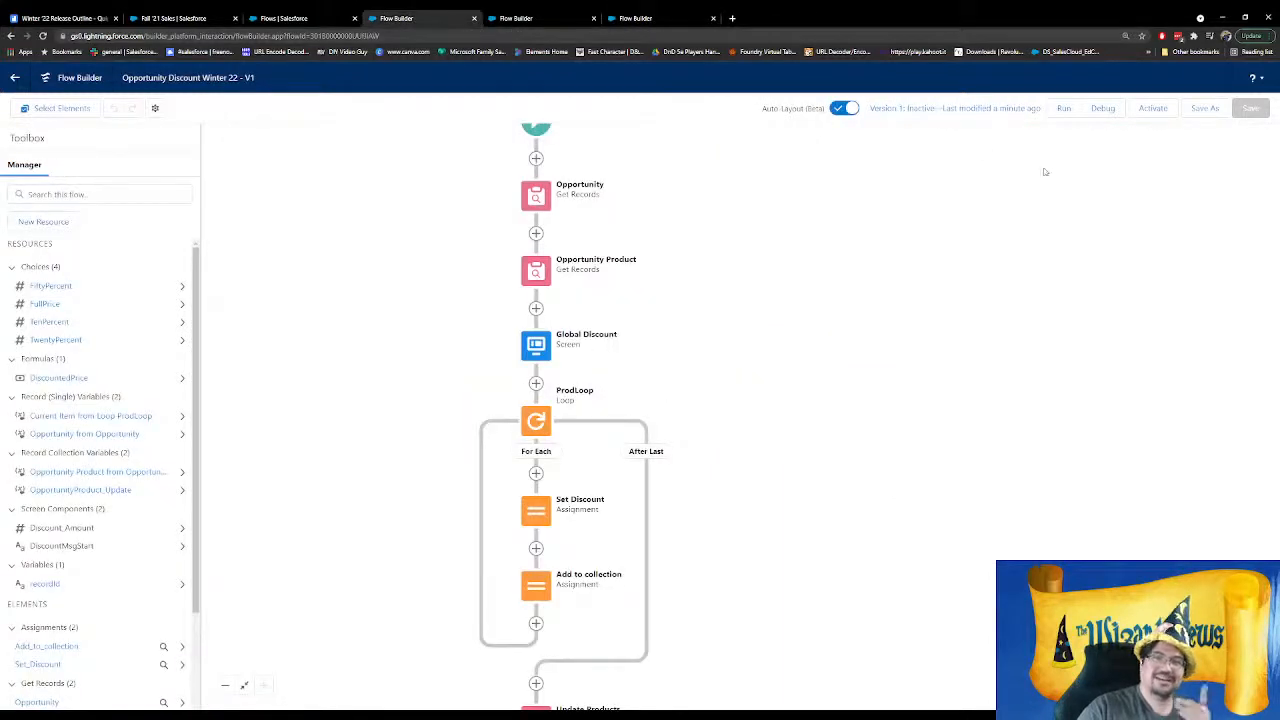
click(1103, 108)
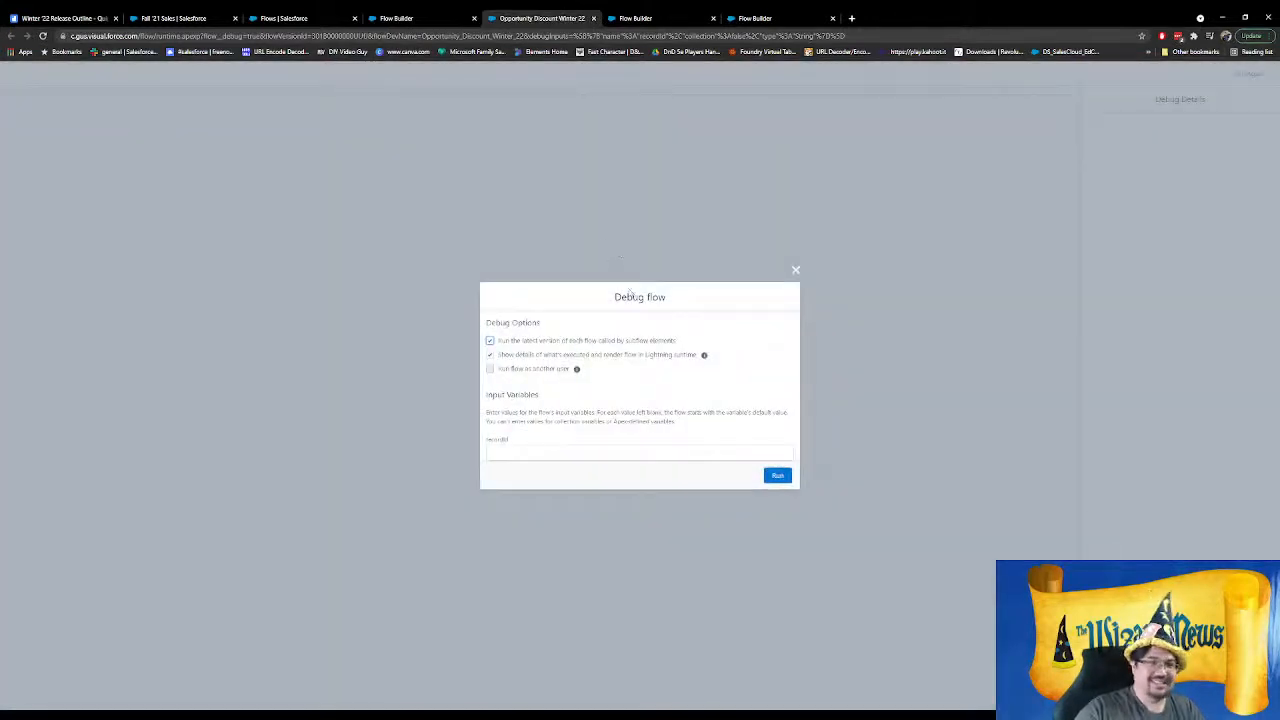
click(570, 450)
click(777, 475)
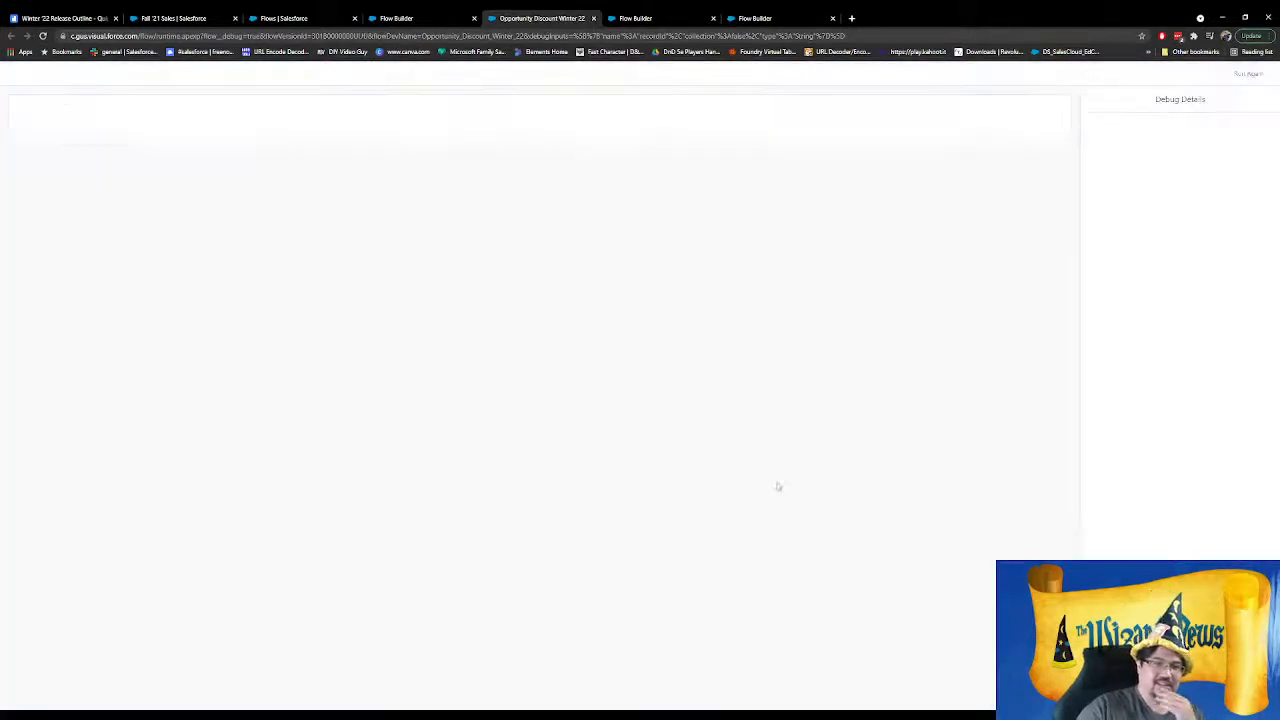
click(29, 175)
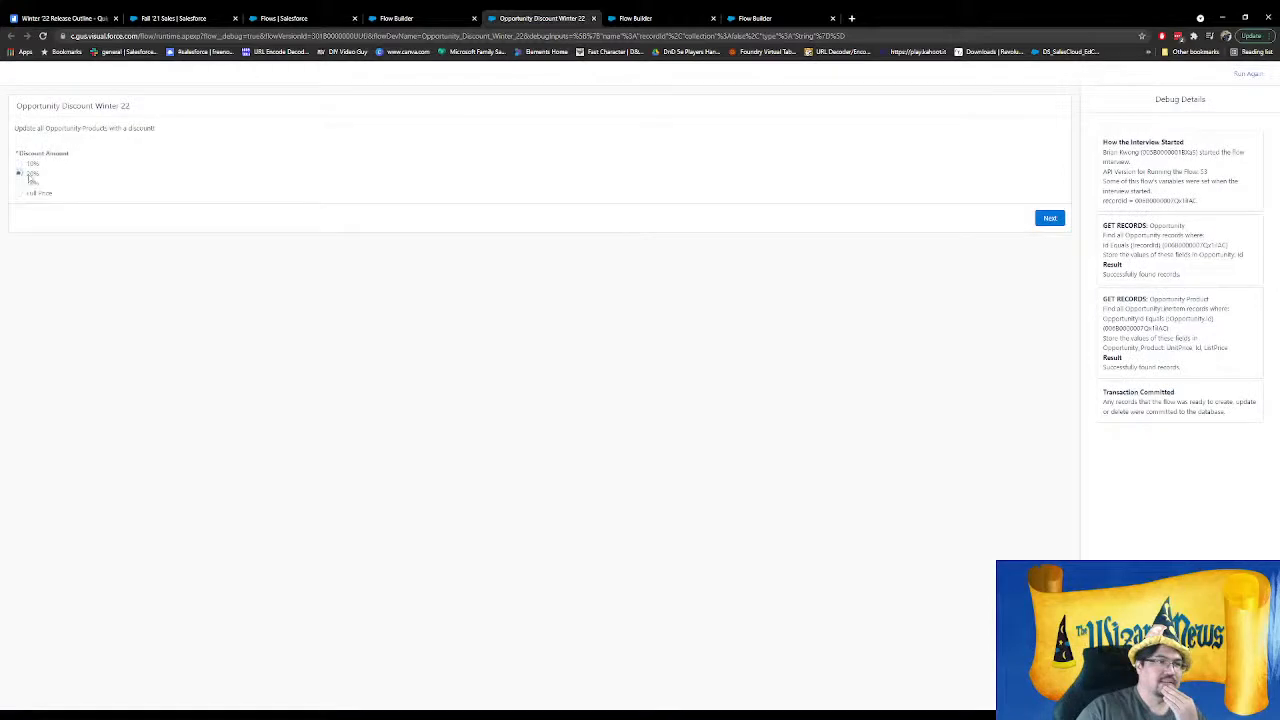
click(1050, 218)
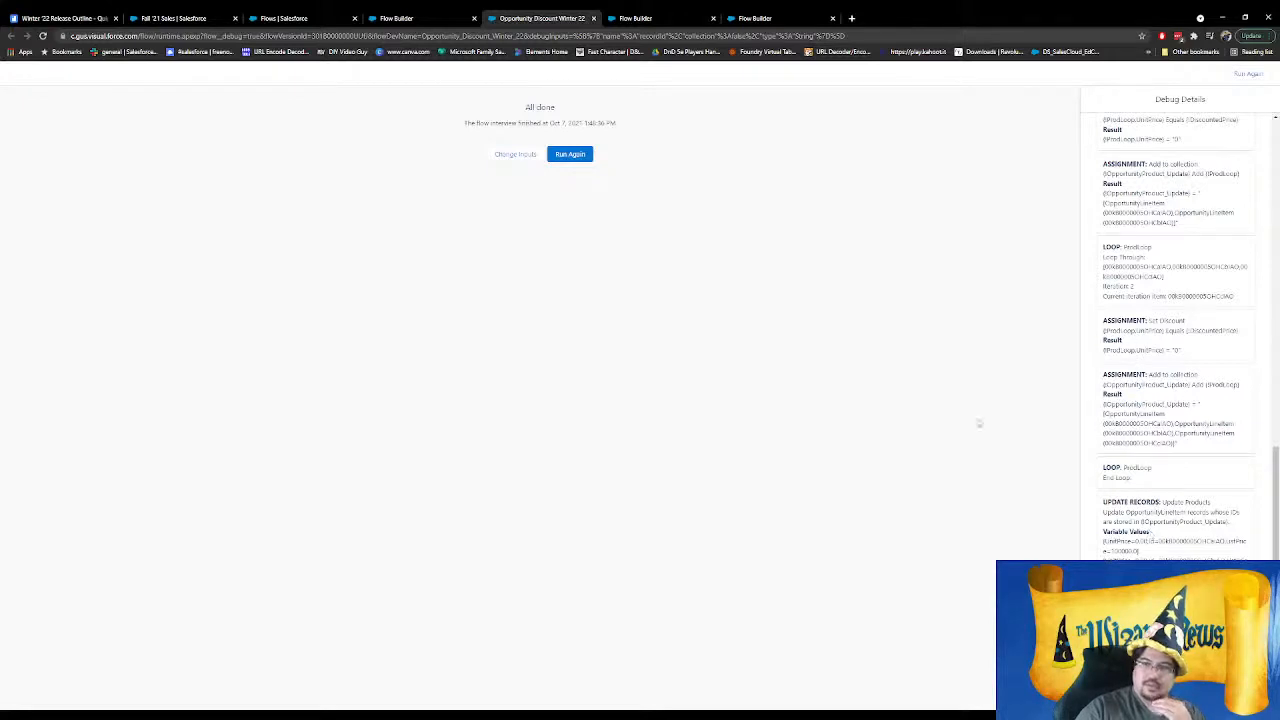
click(593, 18)
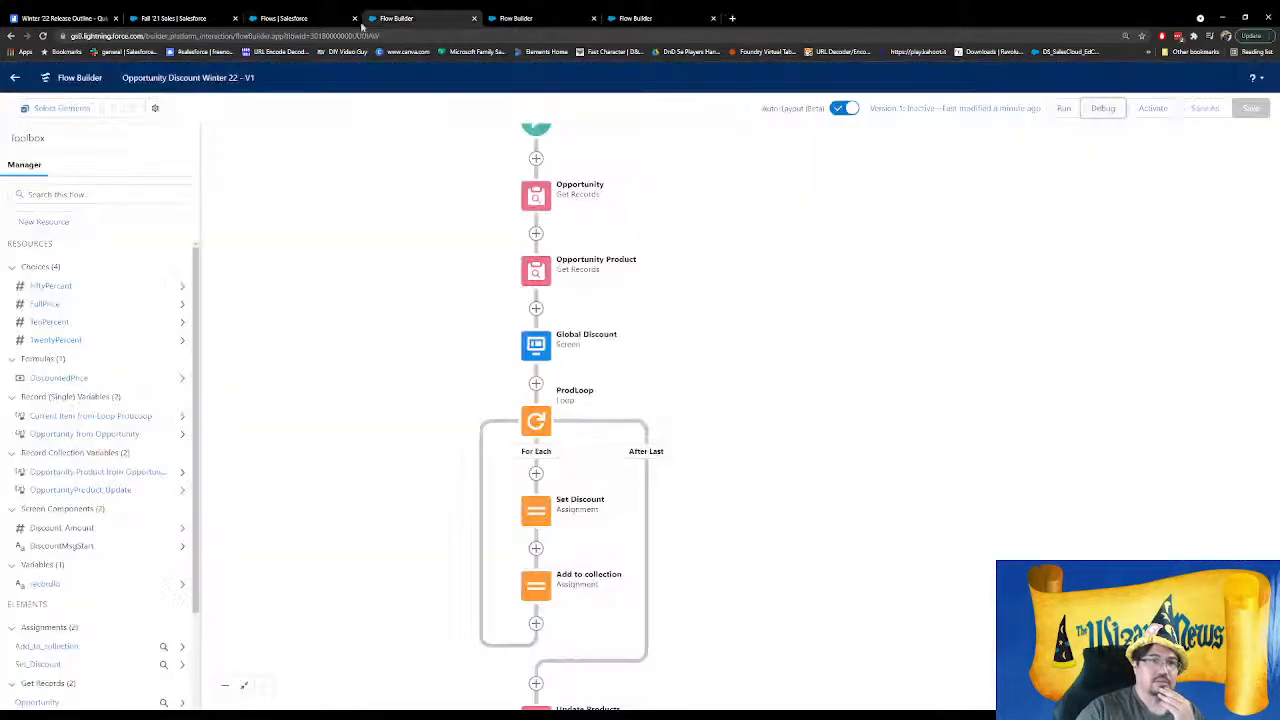
Reload the Fall '21 Sales opportunity to check its product sales prices, and look over the Opportunity Discount Winter 22 flow's elements
click(178, 18)
click(43, 36)
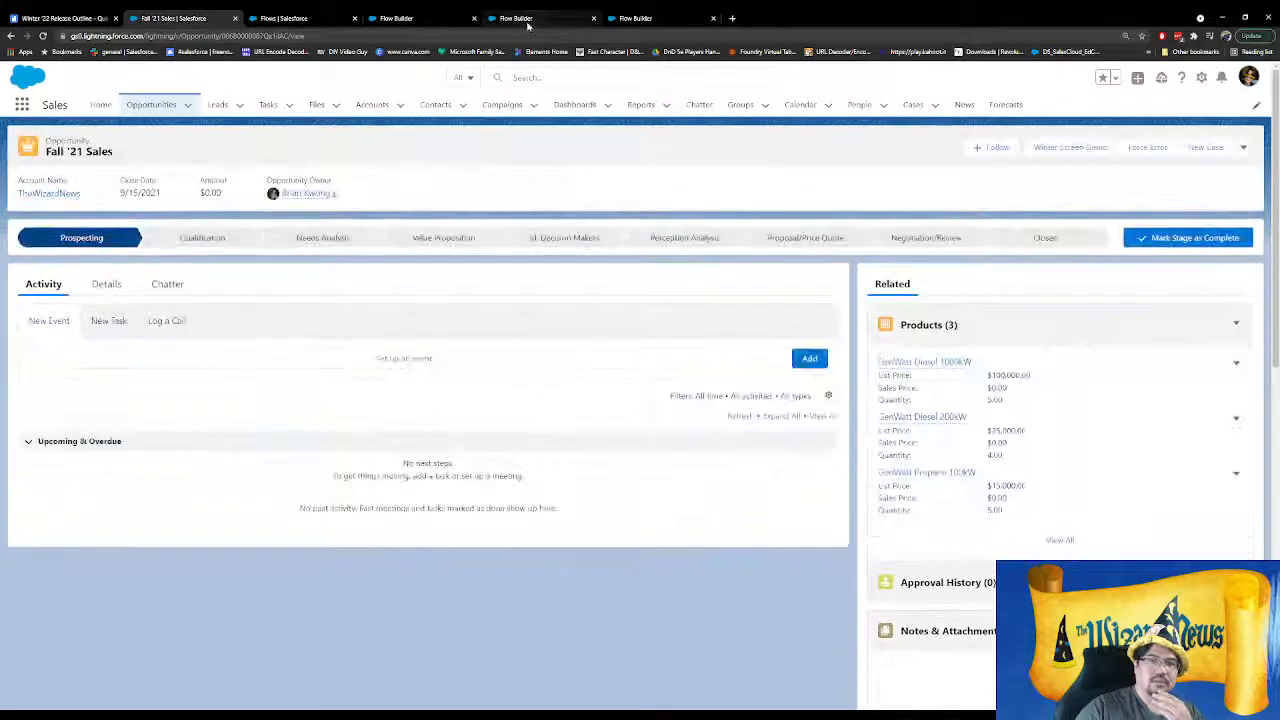
click(530, 22)
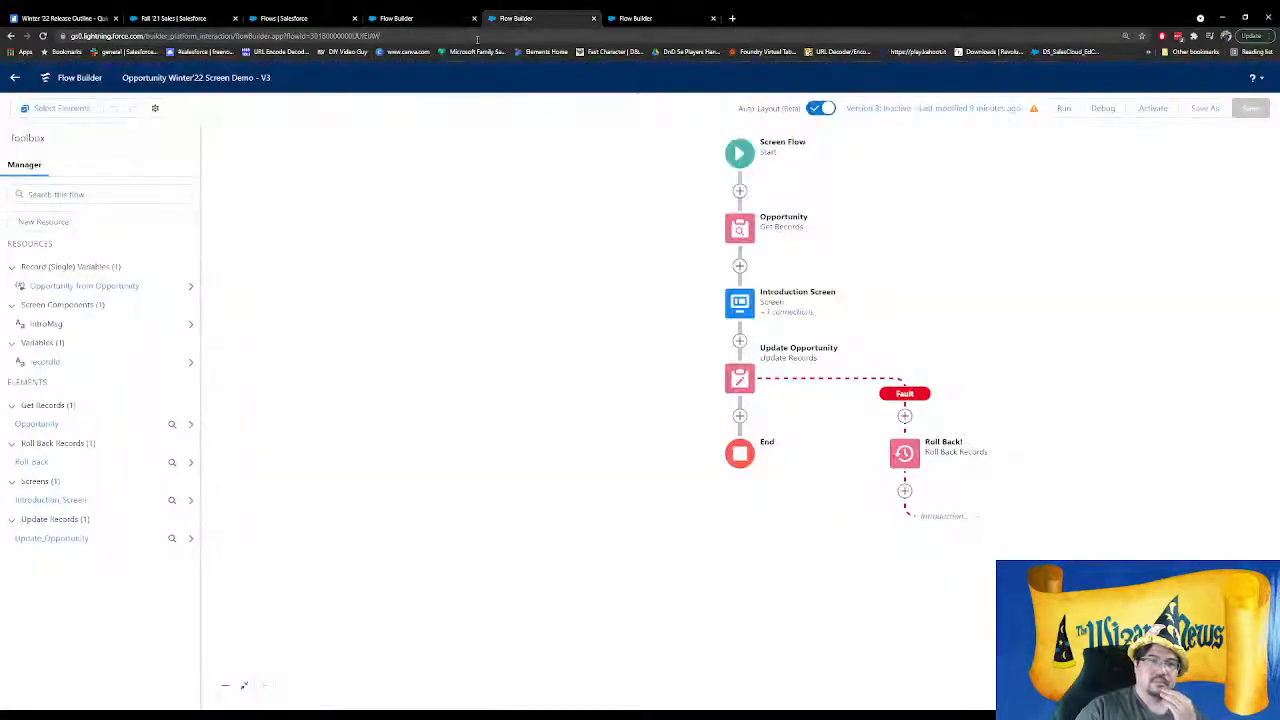
click(415, 18)
scroll(690, 335, up, 3)
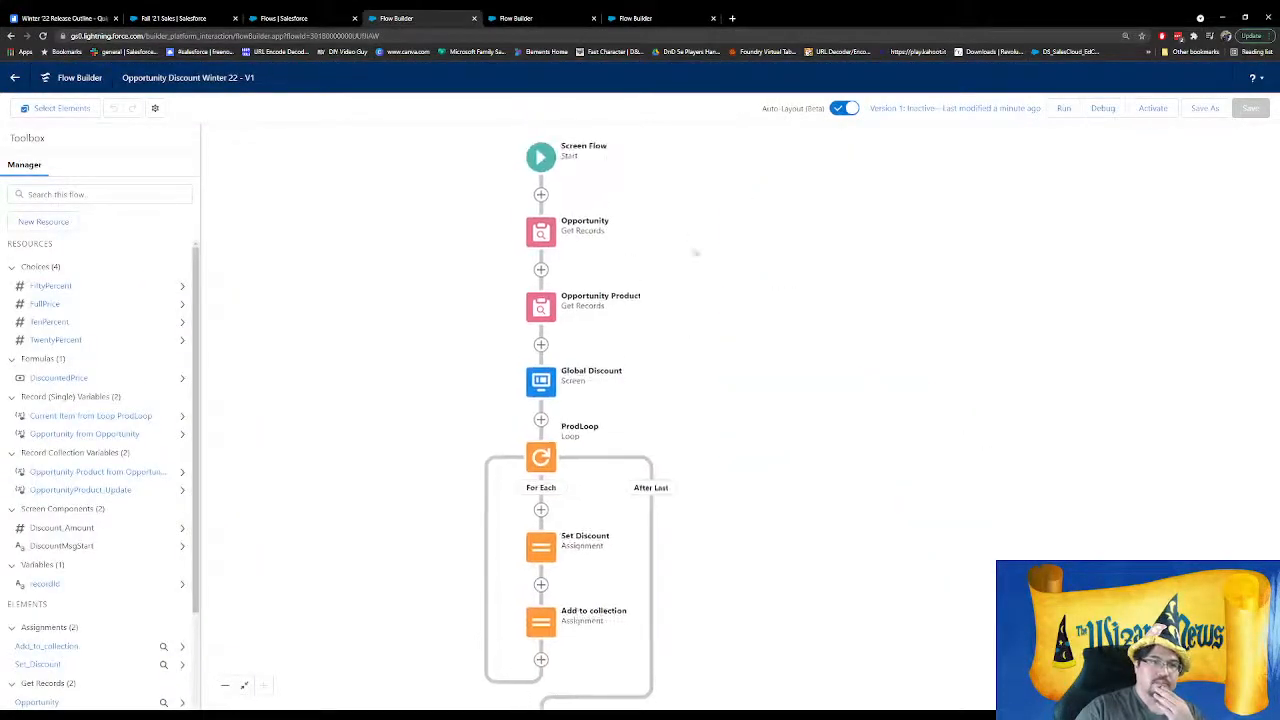
scroll(700, 180, down, 4)
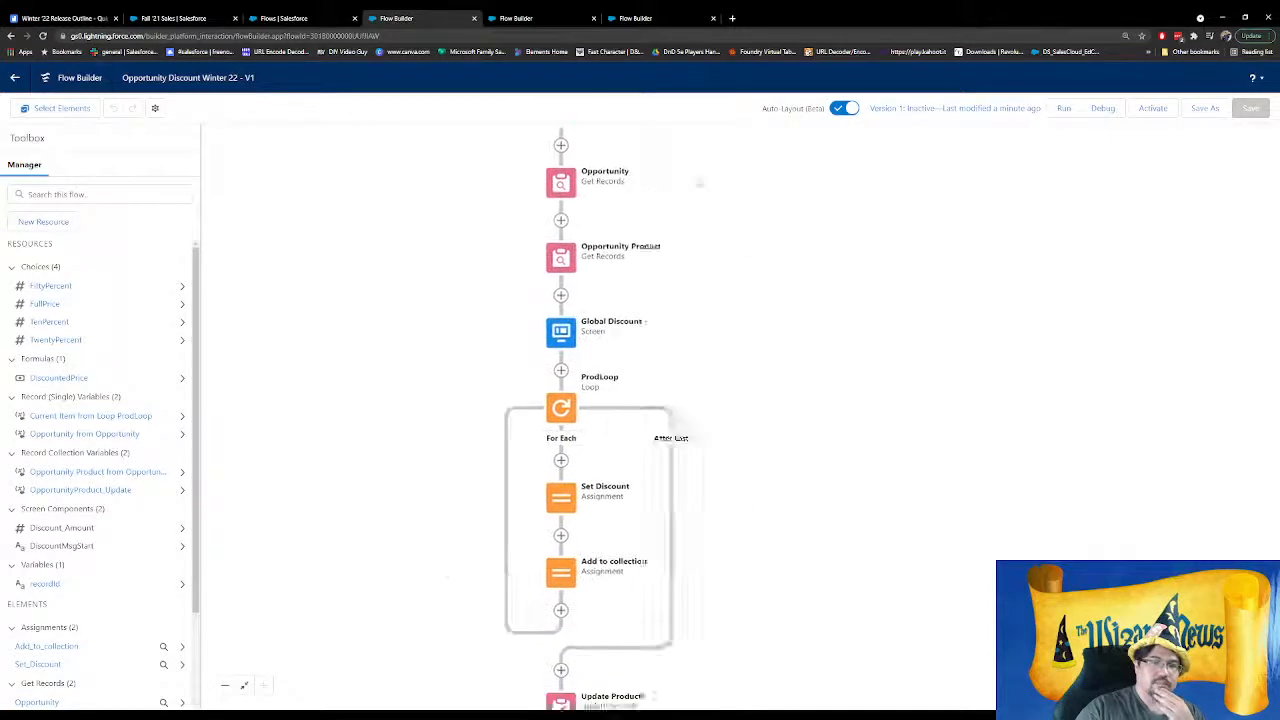
In the Winter '22 Release Outline, add "— Done" after DEMO on the "Read Loops More Easily in Auto-Layout (Beta)" item
click(99, 16)
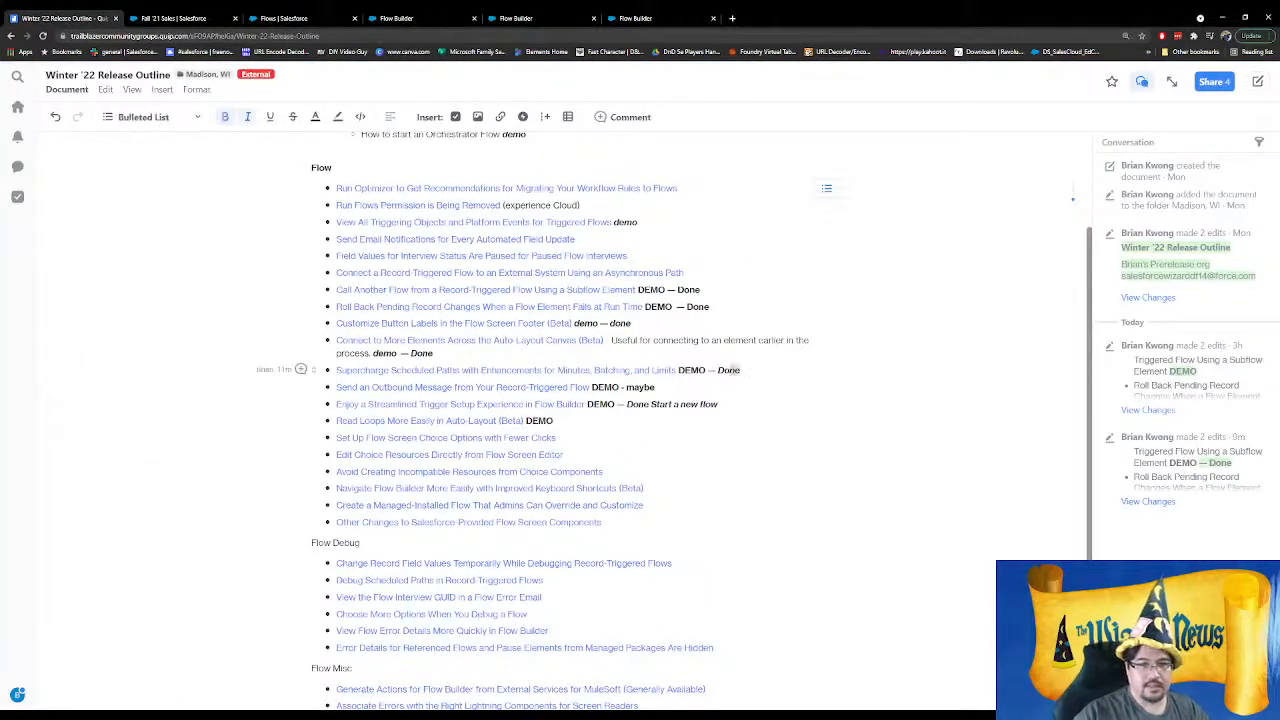
drag(745, 370, 711, 371)
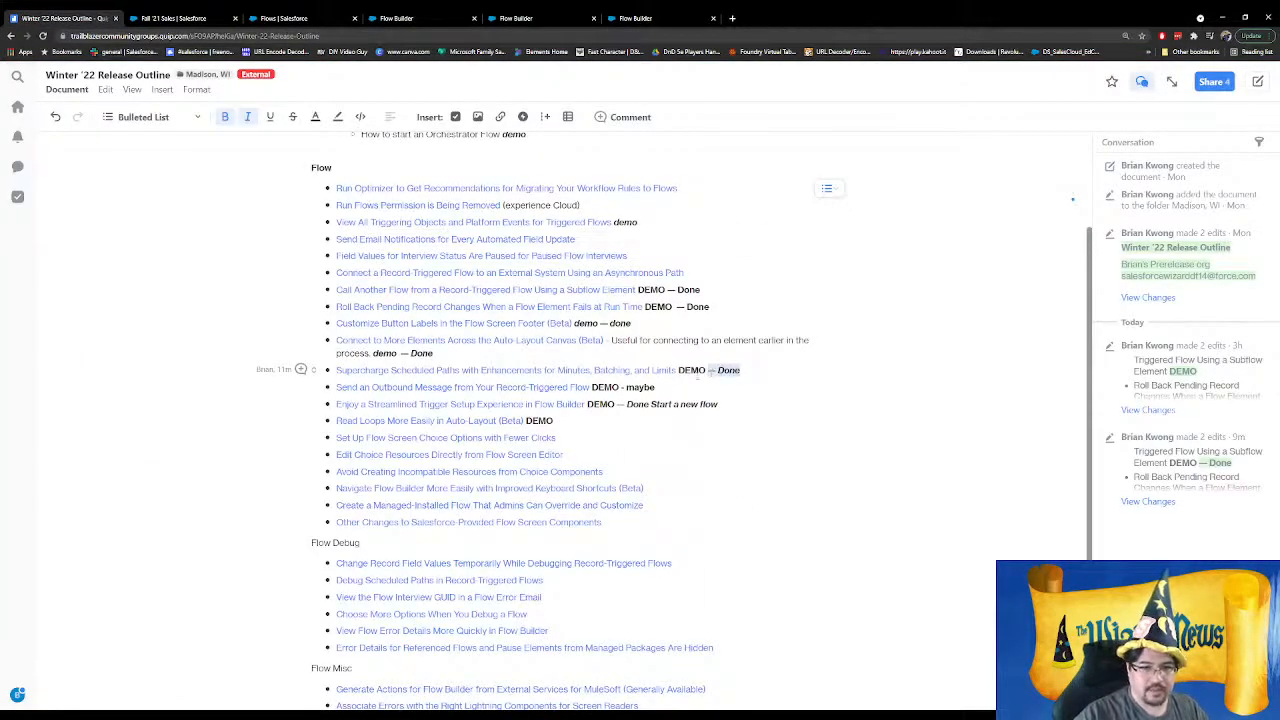
key(ctrl+c)
click(555, 420)
key(ctrl+v)
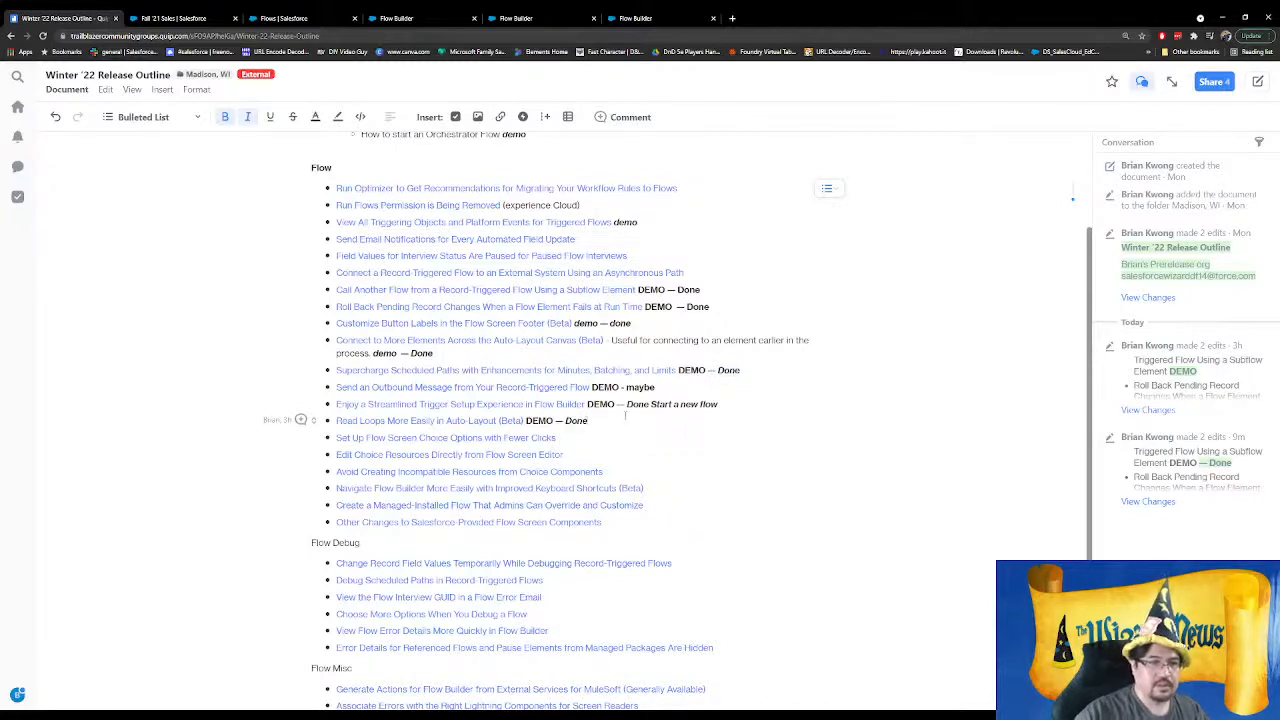
Open the linked release note for "Set Up Flow Screen Choice Options with Fewer Clicks" in a background tab
click(598, 440)
scroll(595, 438, down, 1)
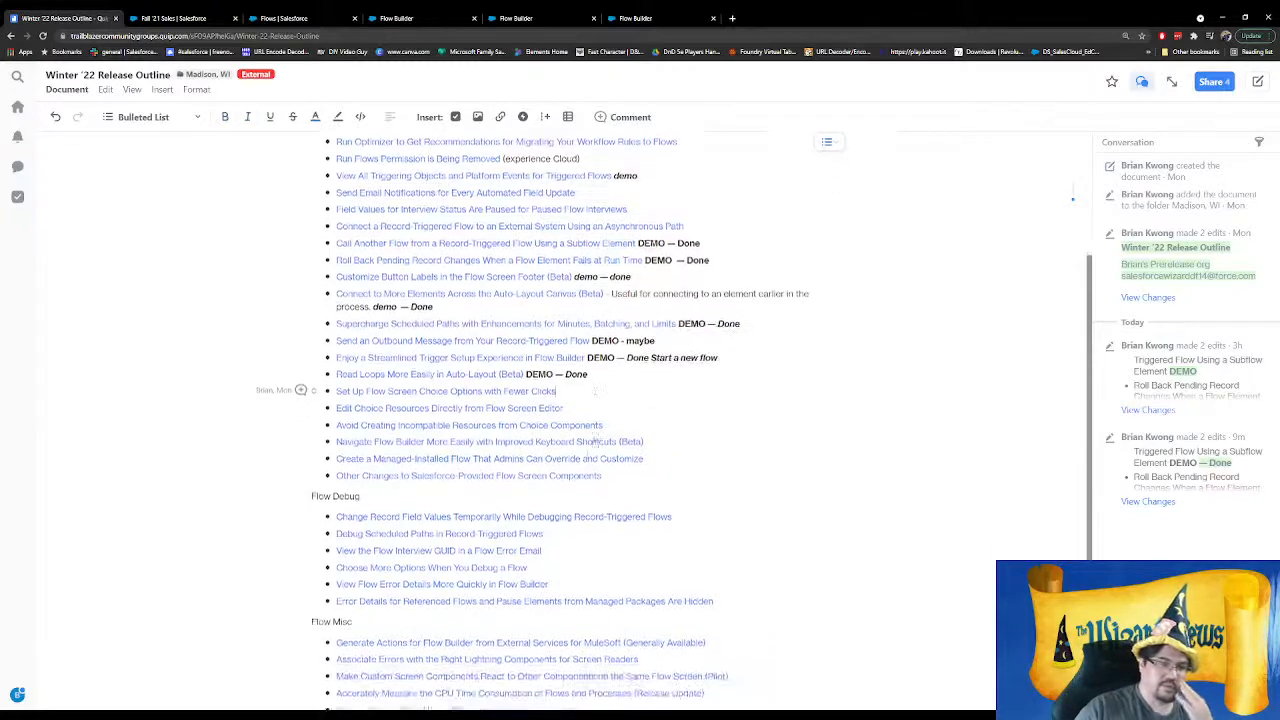
click(486, 340)
ctrl+click(492, 345)
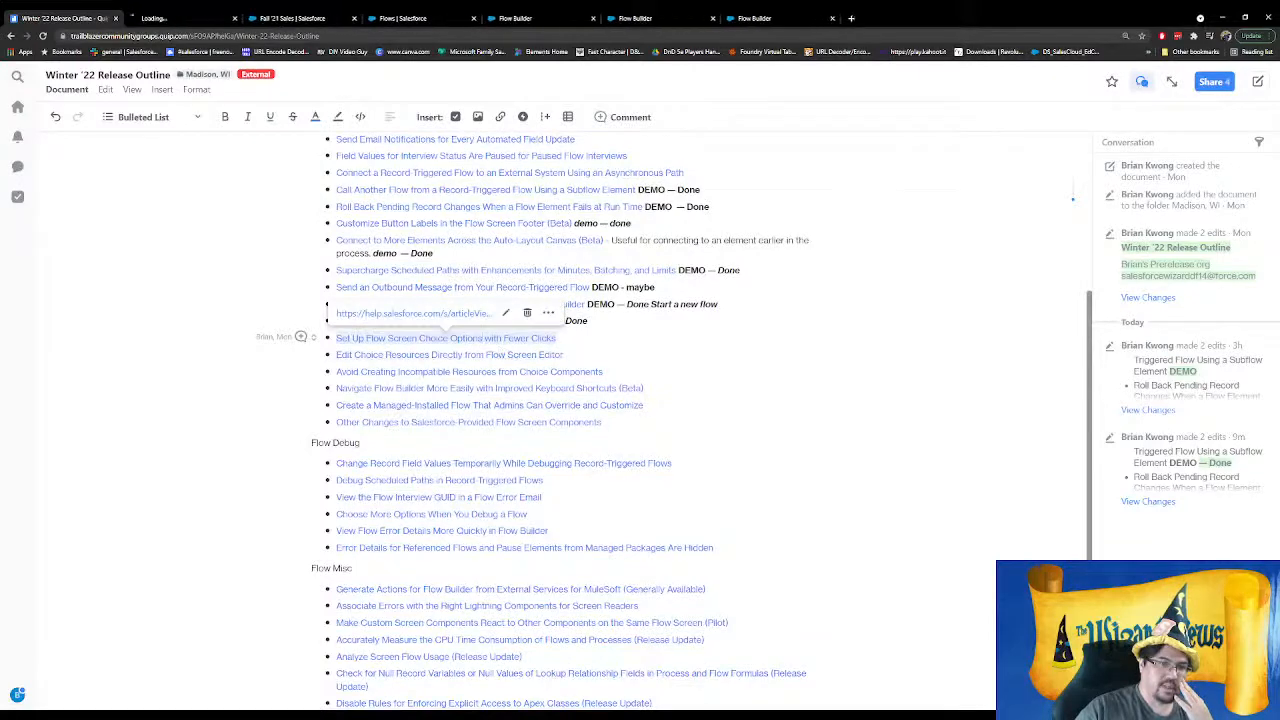
click(683, 360)
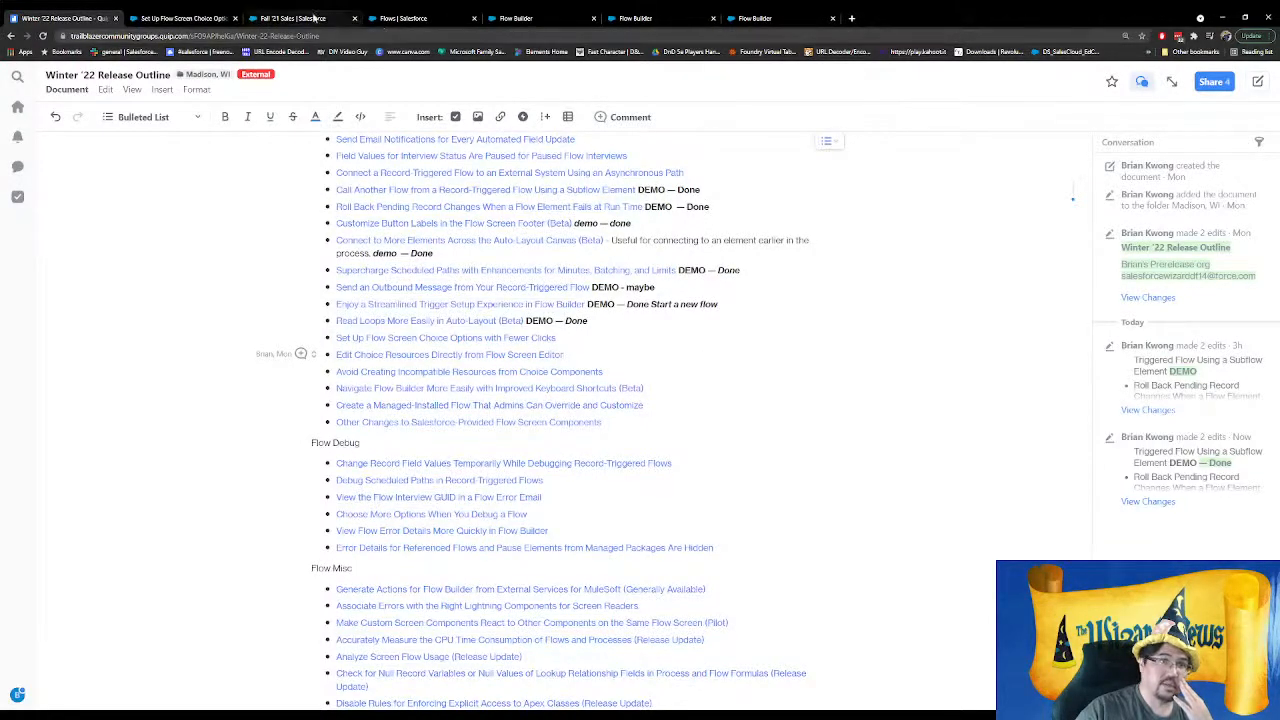
Open the Global Discount screen of the Opportunity Discount Winter 22 flow for editing and show the Discount Amount component's properties
click(420, 18)
click(530, 18)
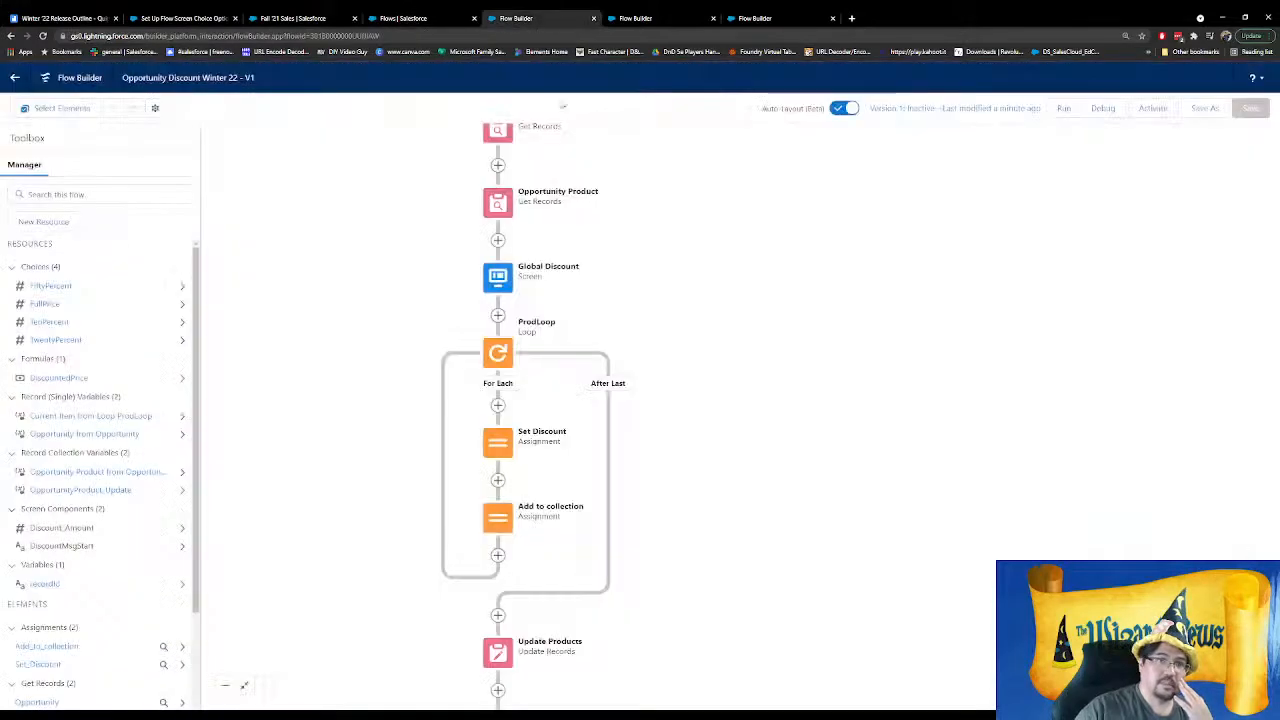
click(514, 272)
click(498, 392)
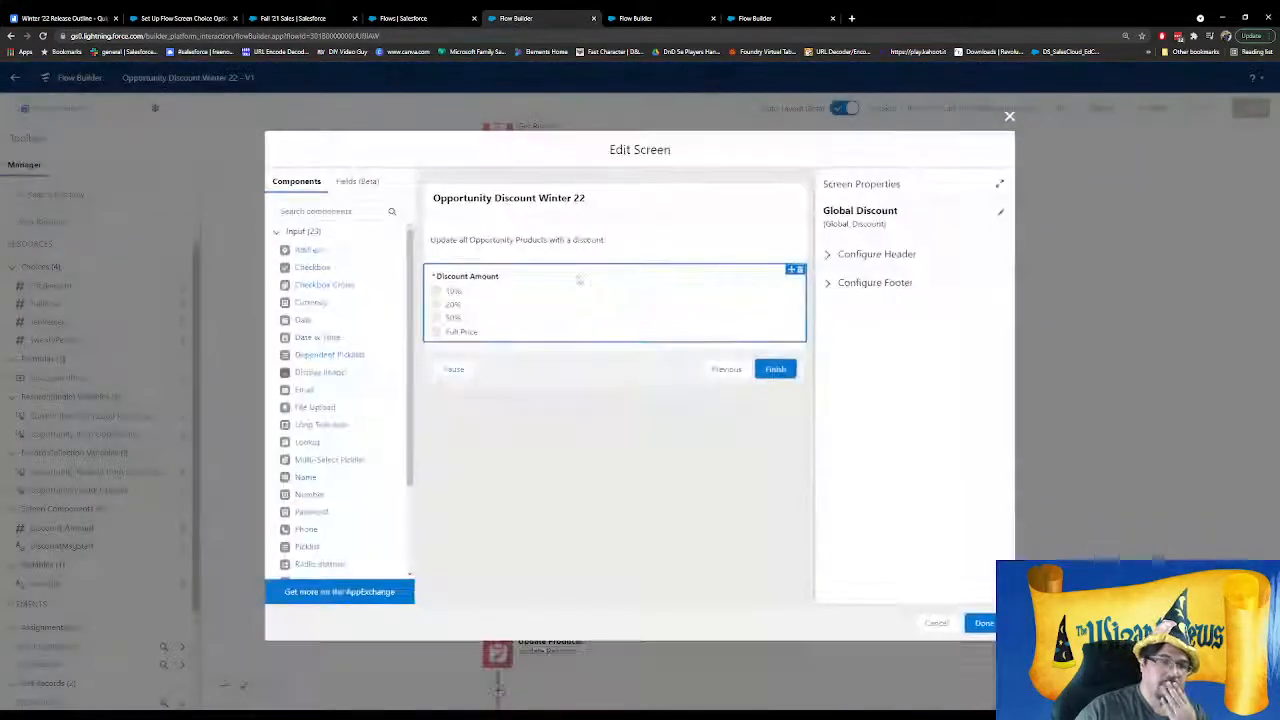
click(629, 298)
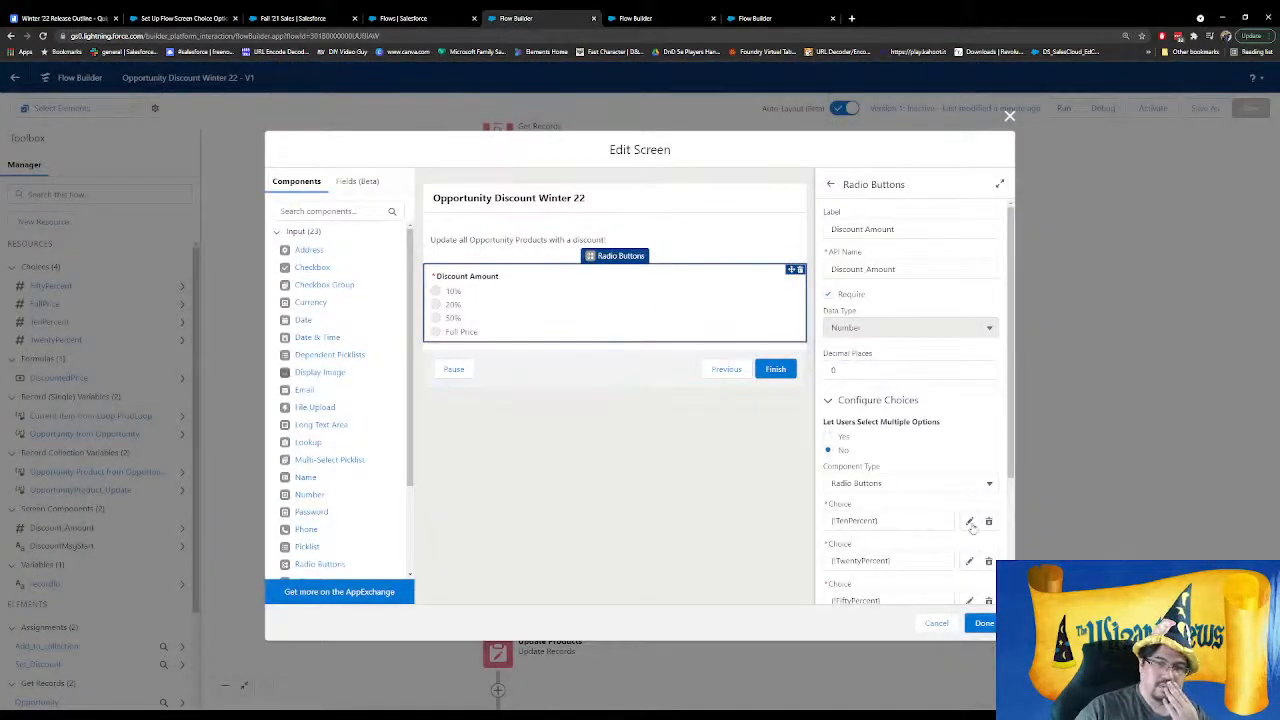
Check the TenPercent choice's label and value settings, then close the choice and the Global Discount screen without changes
click(969, 521)
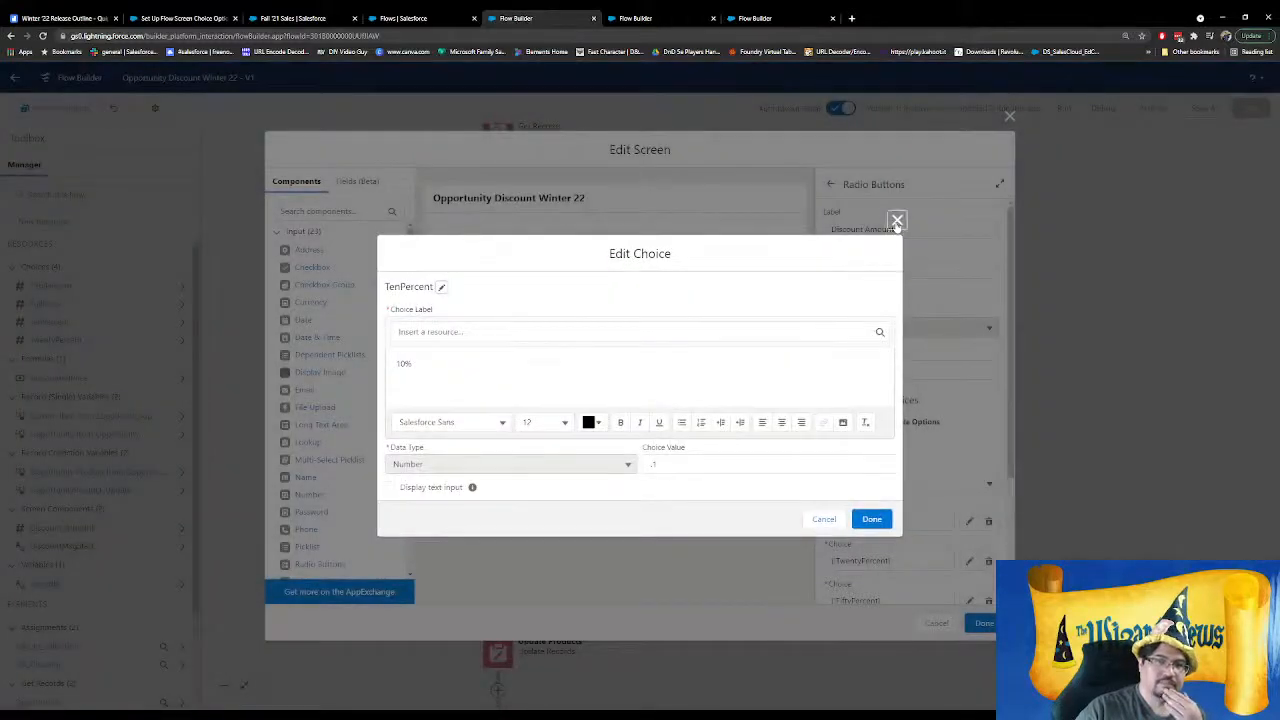
click(897, 220)
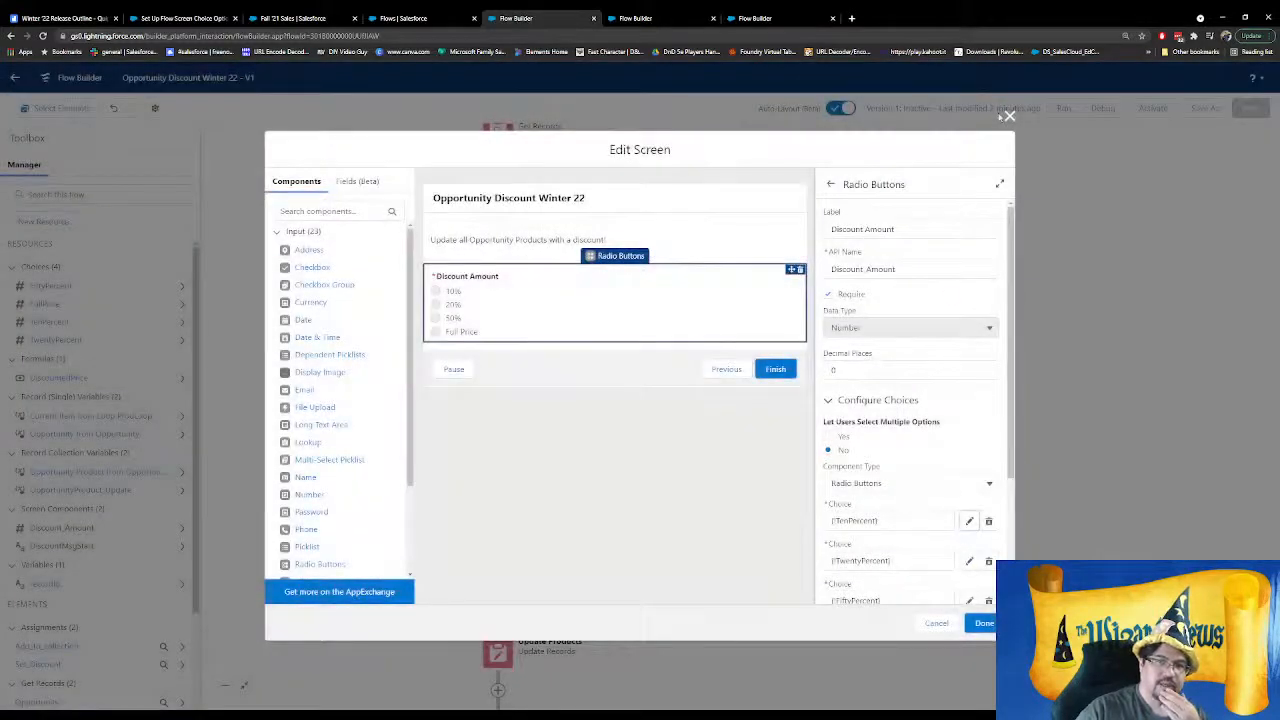
click(1008, 116)
In the Winter '22 Release Outline, move "Edit Choice Resources Directly from Flow Screen Editor" below the Read Loops item and append "DEMO — Done (Use Loop Flow)"
click(77, 20)
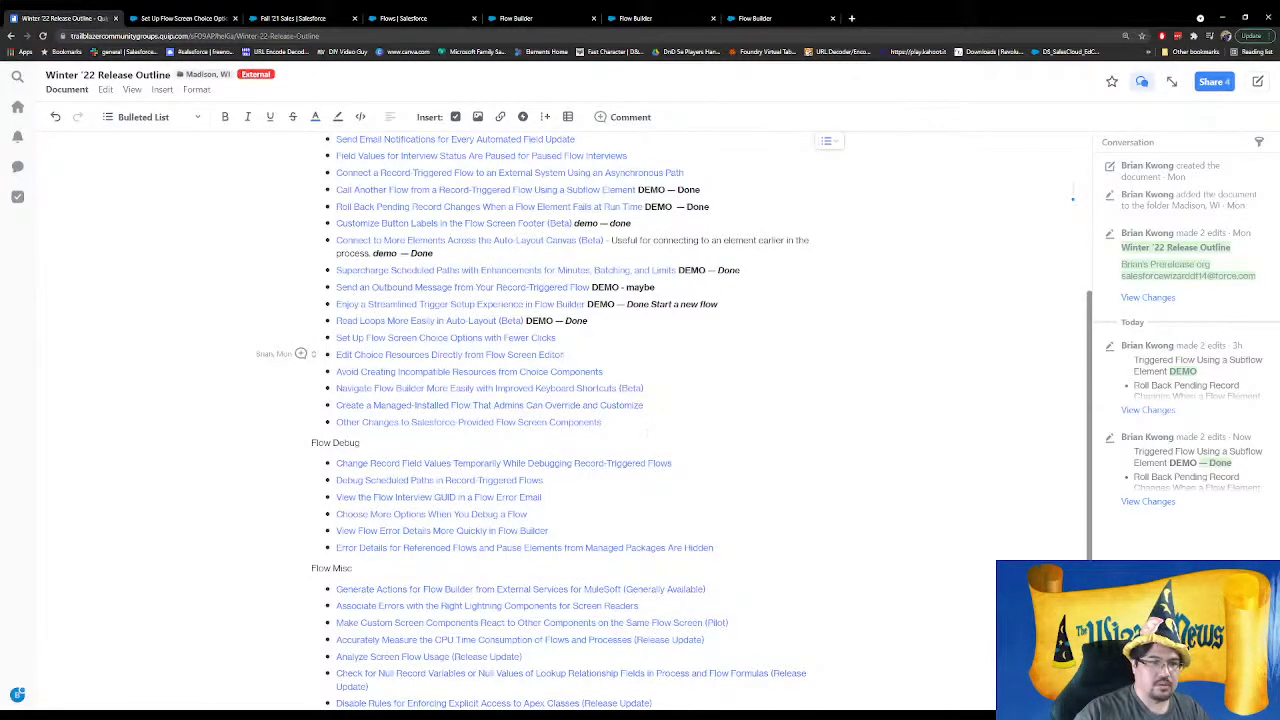
drag(601, 352, 338, 355)
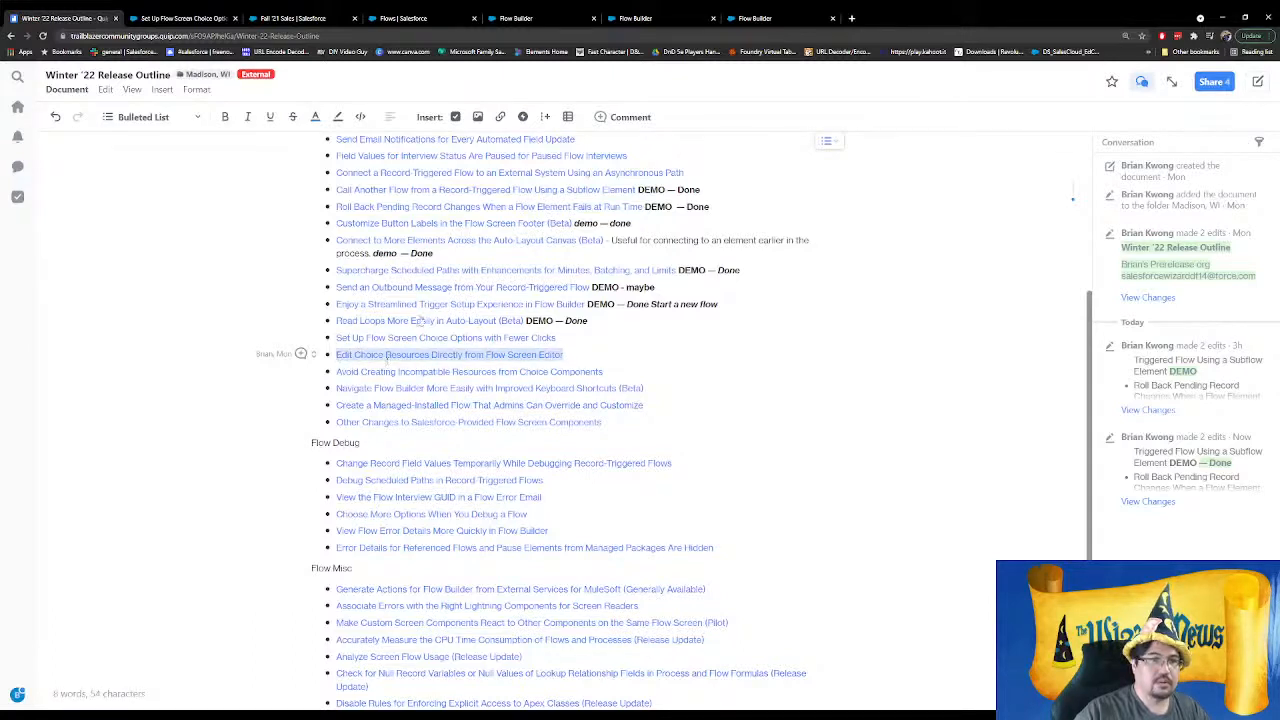
key(BackSpace)
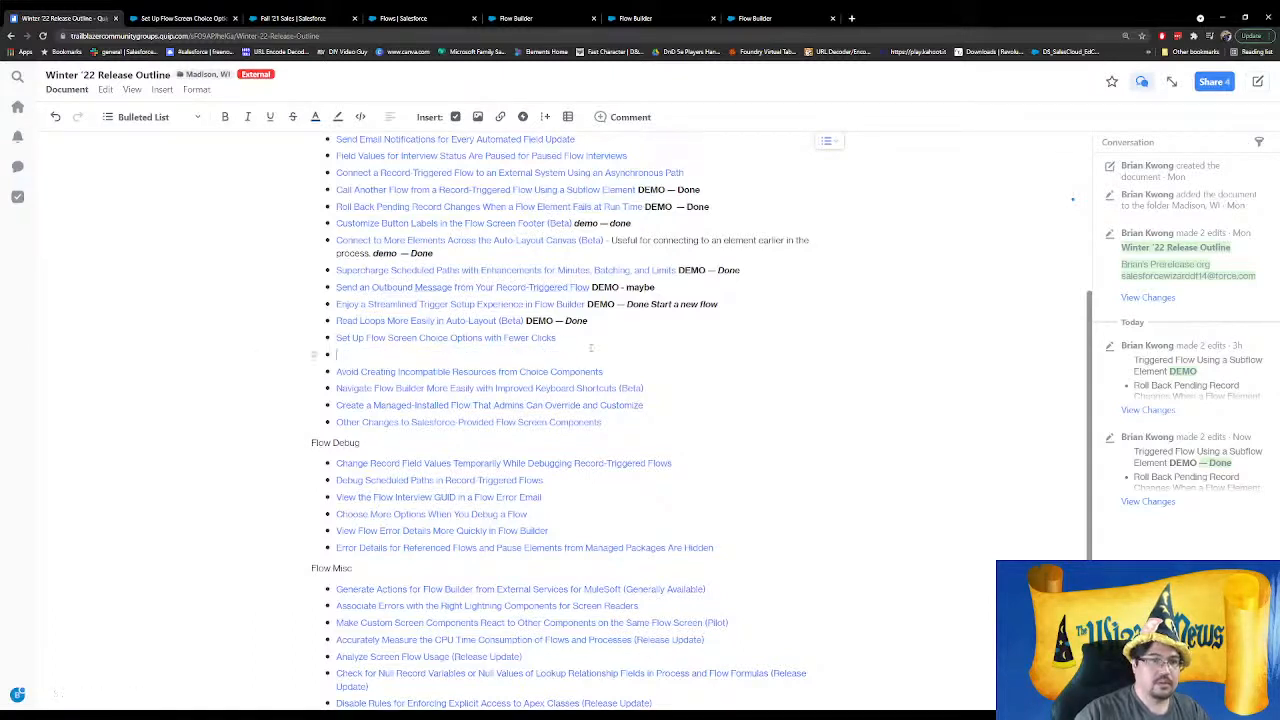
click(608, 322)
key(Return)
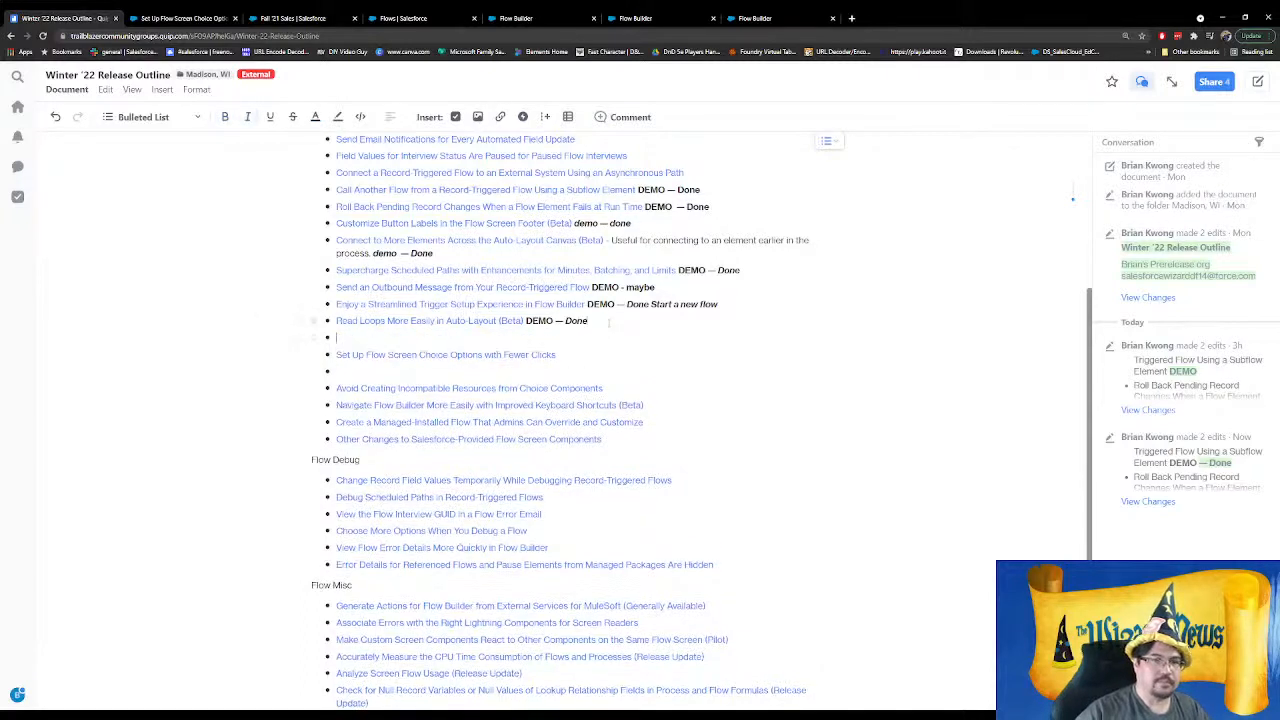
key(ctrl+v)
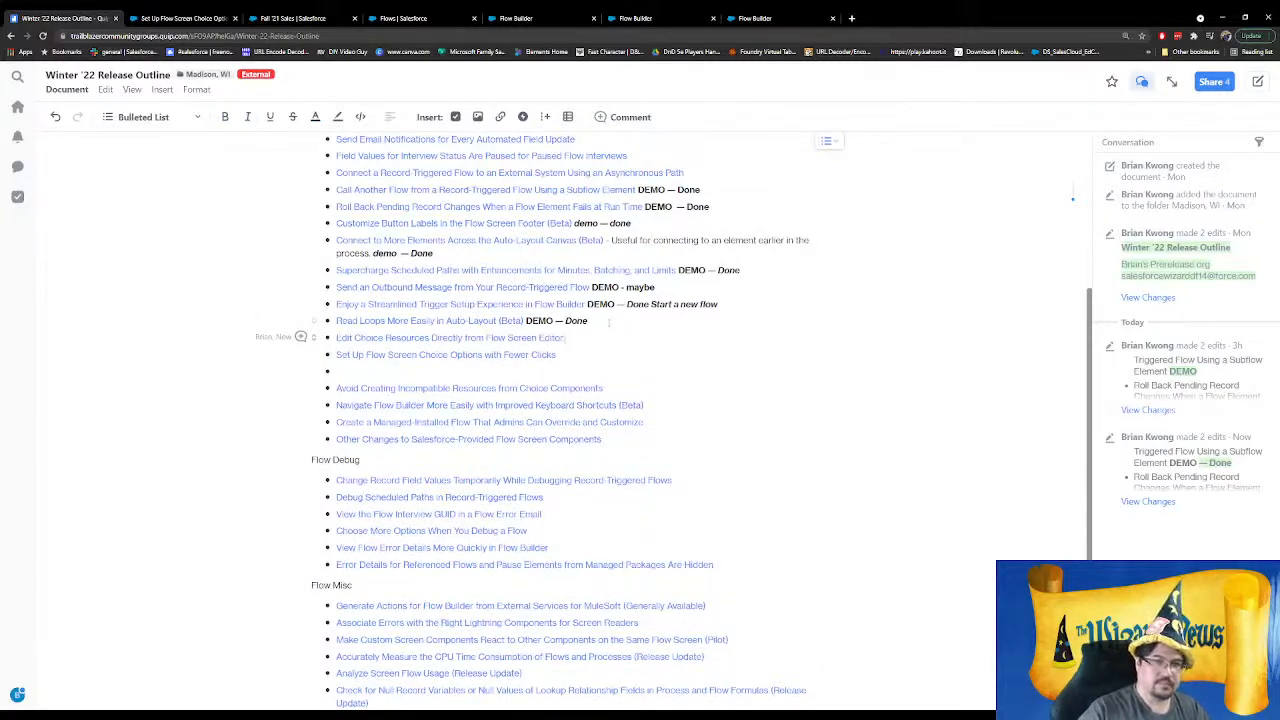
text(DEMO -- Done (Use Loop Flow)
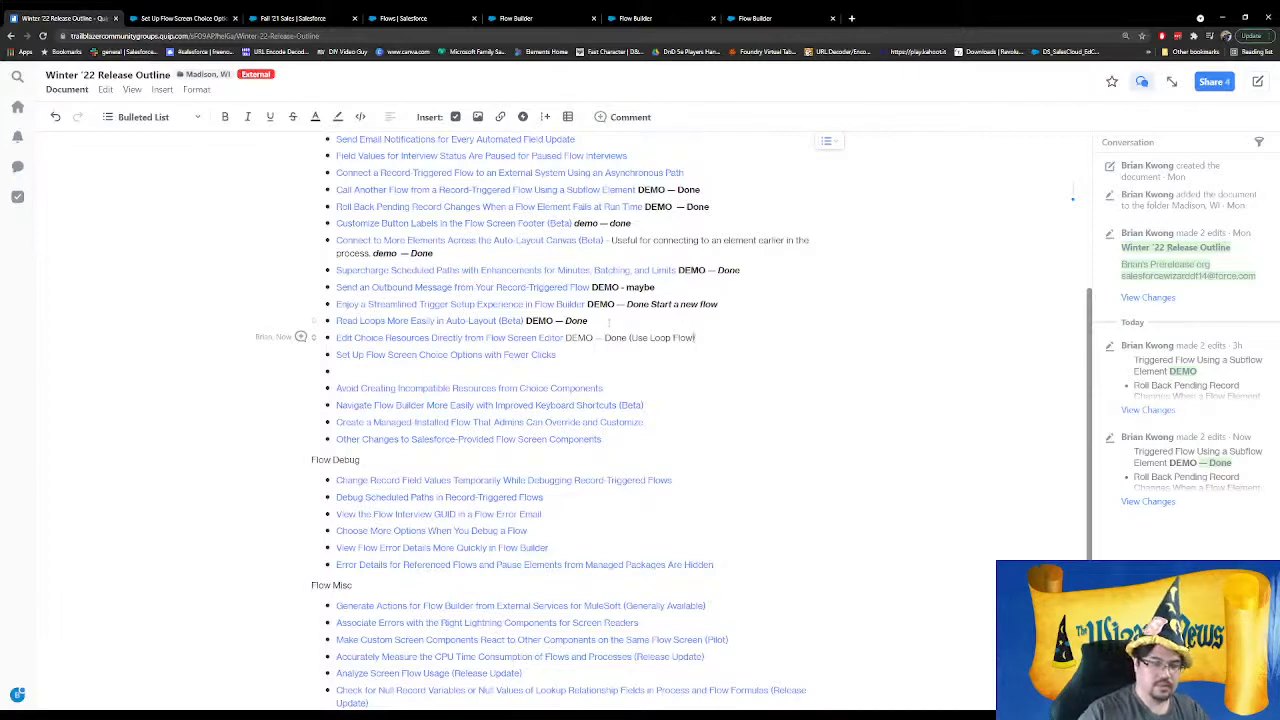
key(Delete)
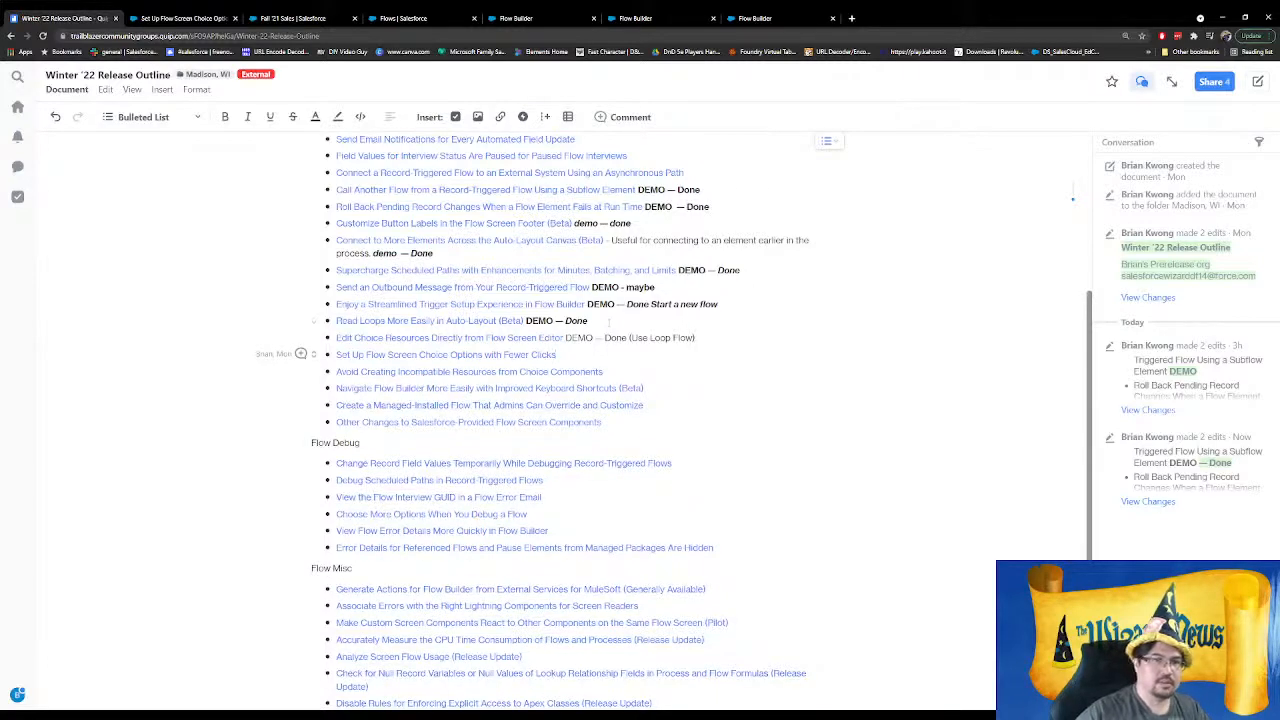
Read the "Set Up Flow Screen Choice Options with Fewer Clicks" release note and close it
click(185, 18)
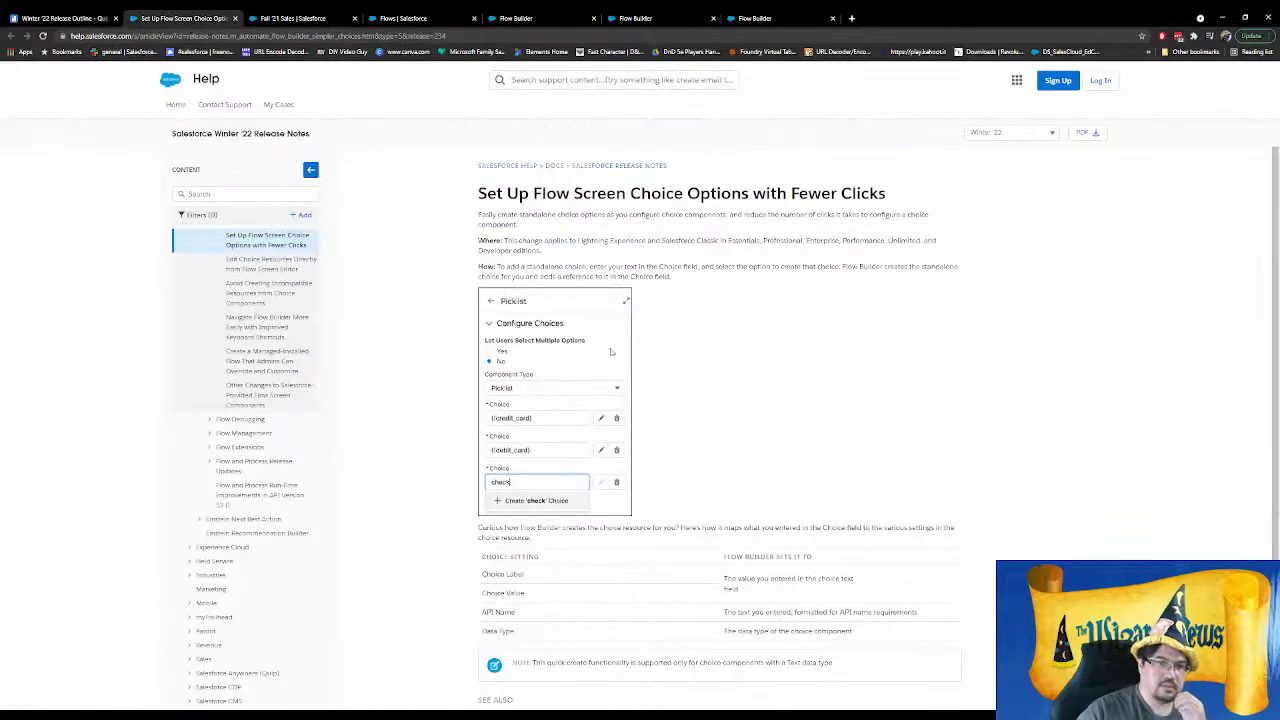
scroll(624, 357, down, 1)
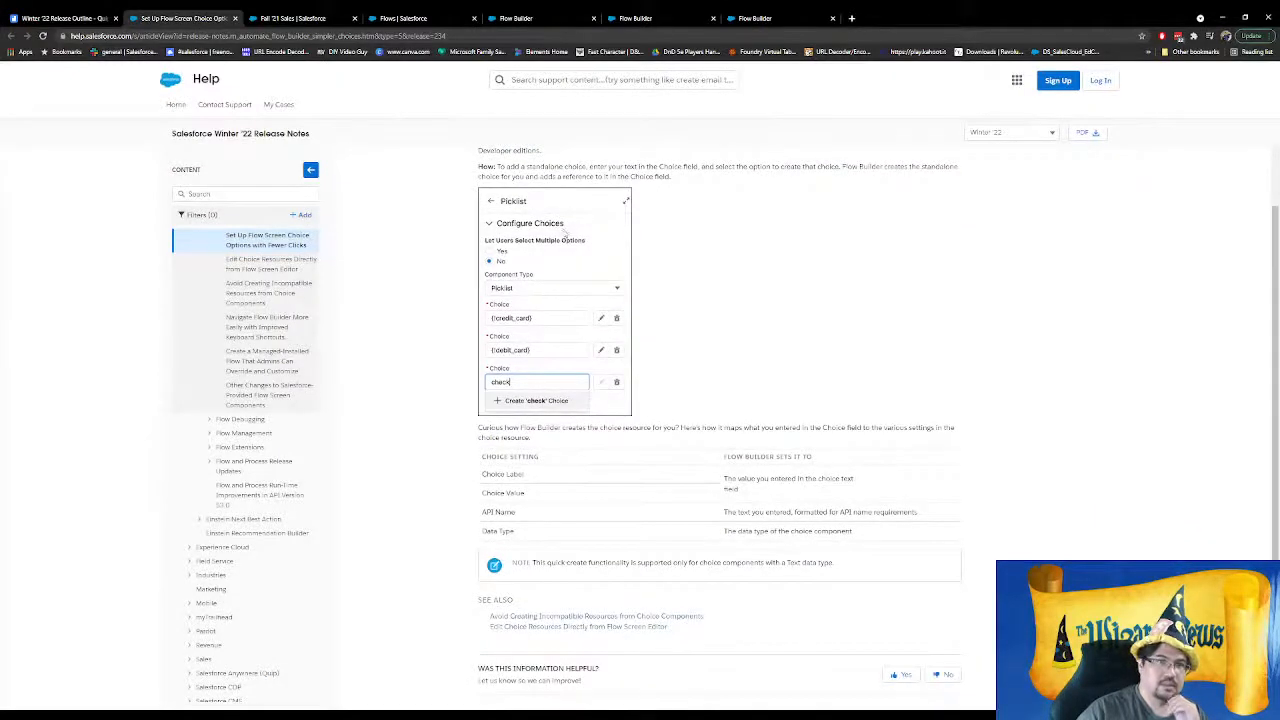
scroll(794, 352, up, 1)
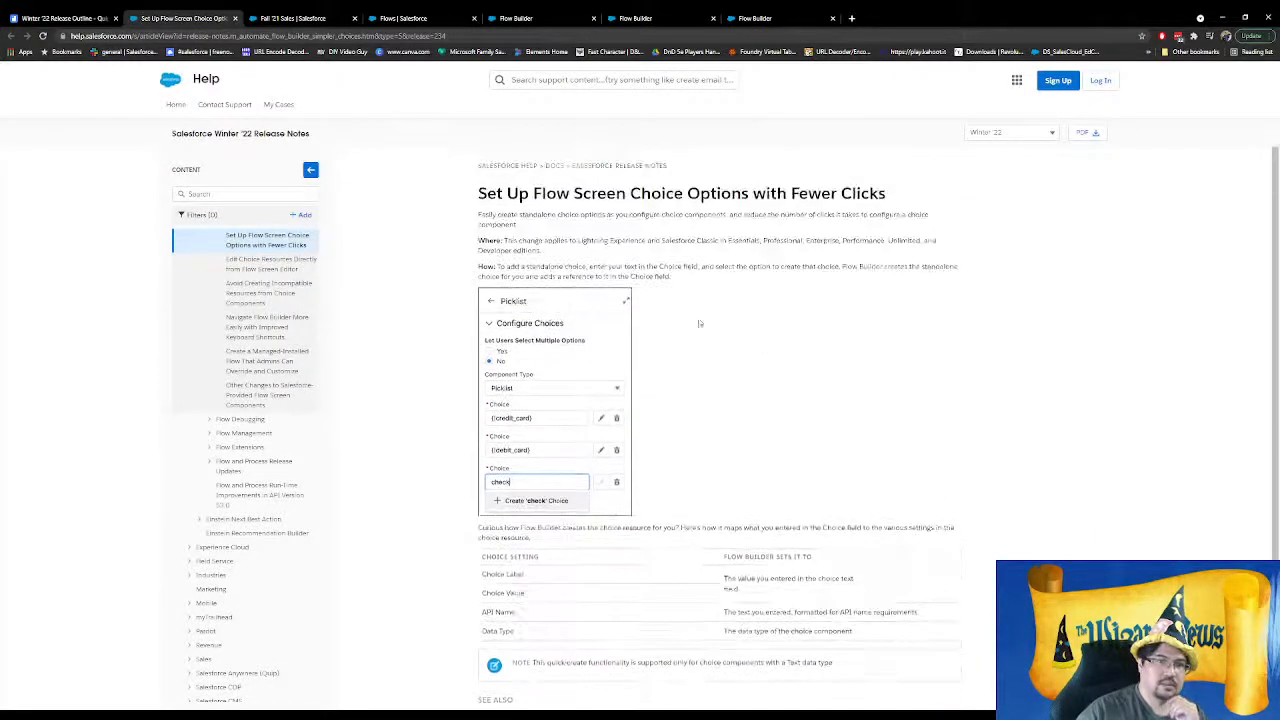
click(235, 18)
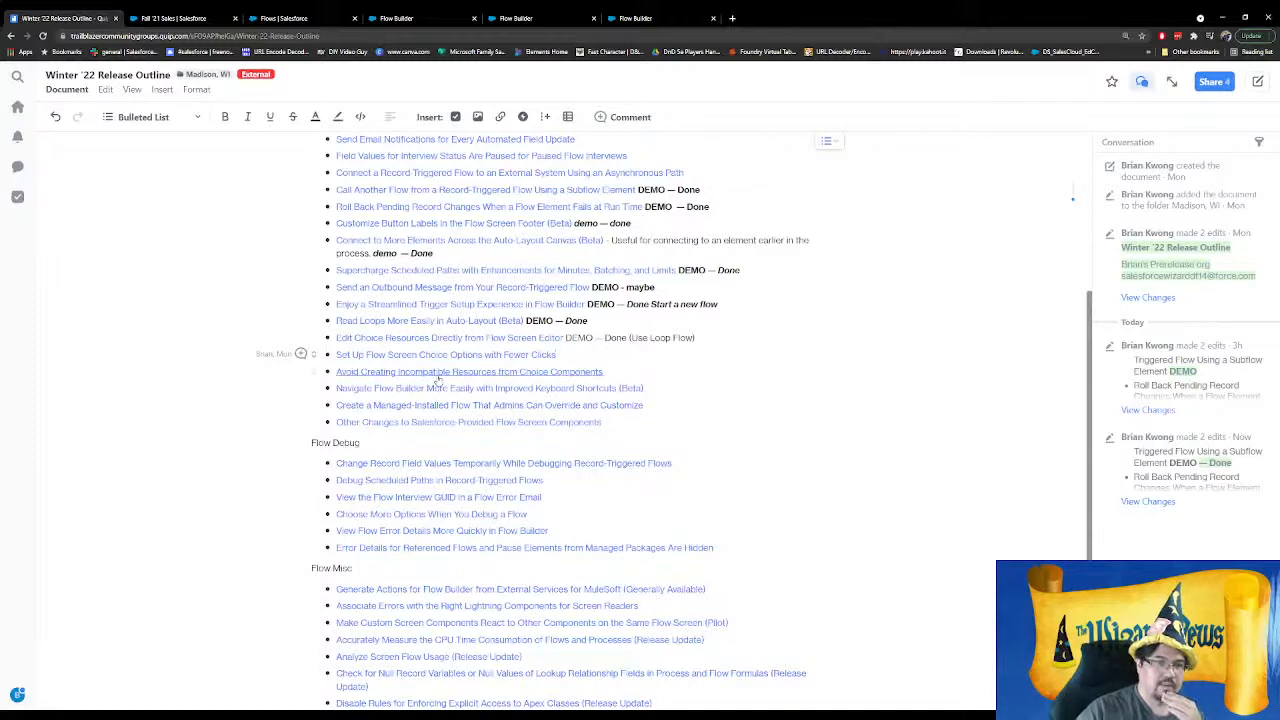
Open the "Avoid Creating Incompatible Resources from Choice Components" release note from the outline, read it through and close it
middle_click(466, 387)
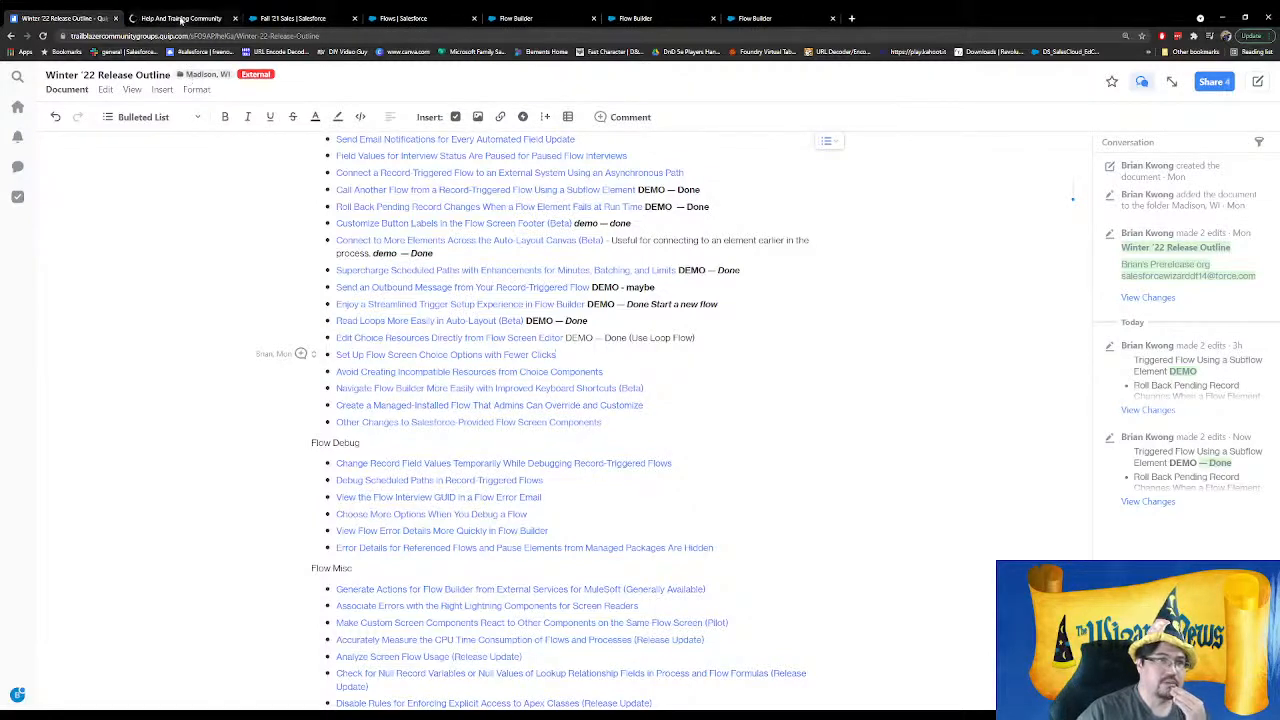
click(181, 20)
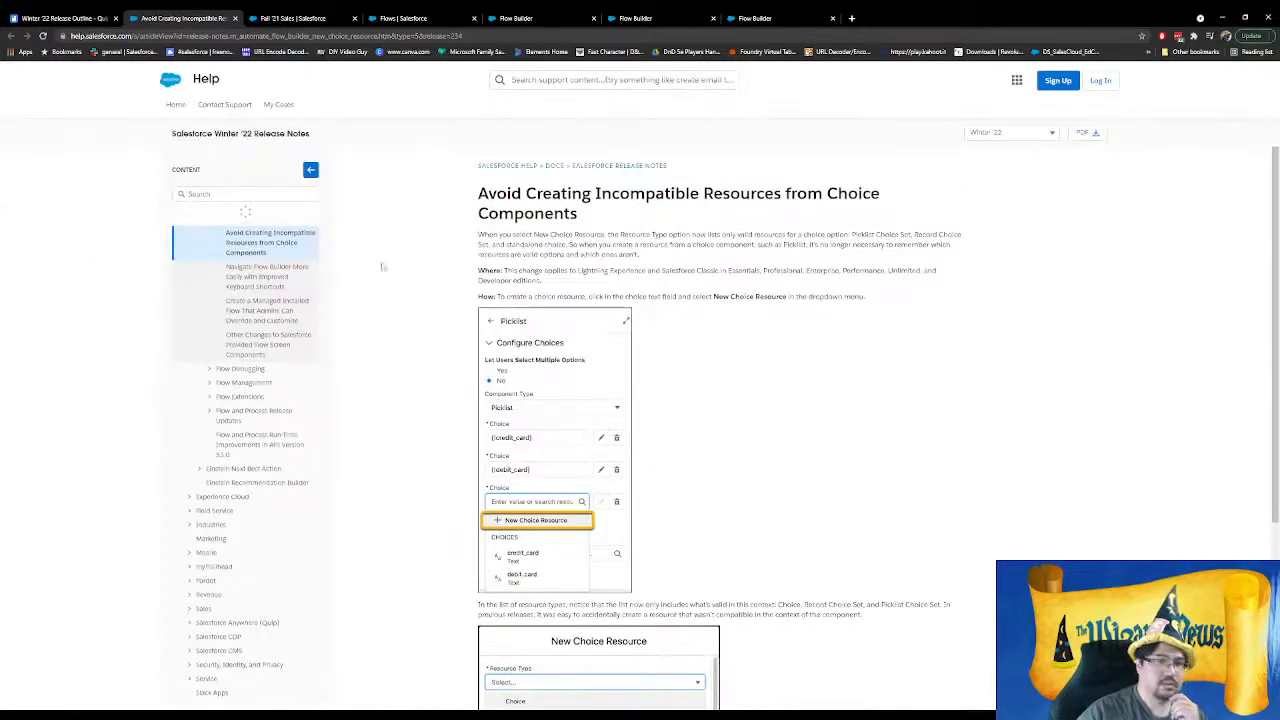
scroll(468, 333, down, 3)
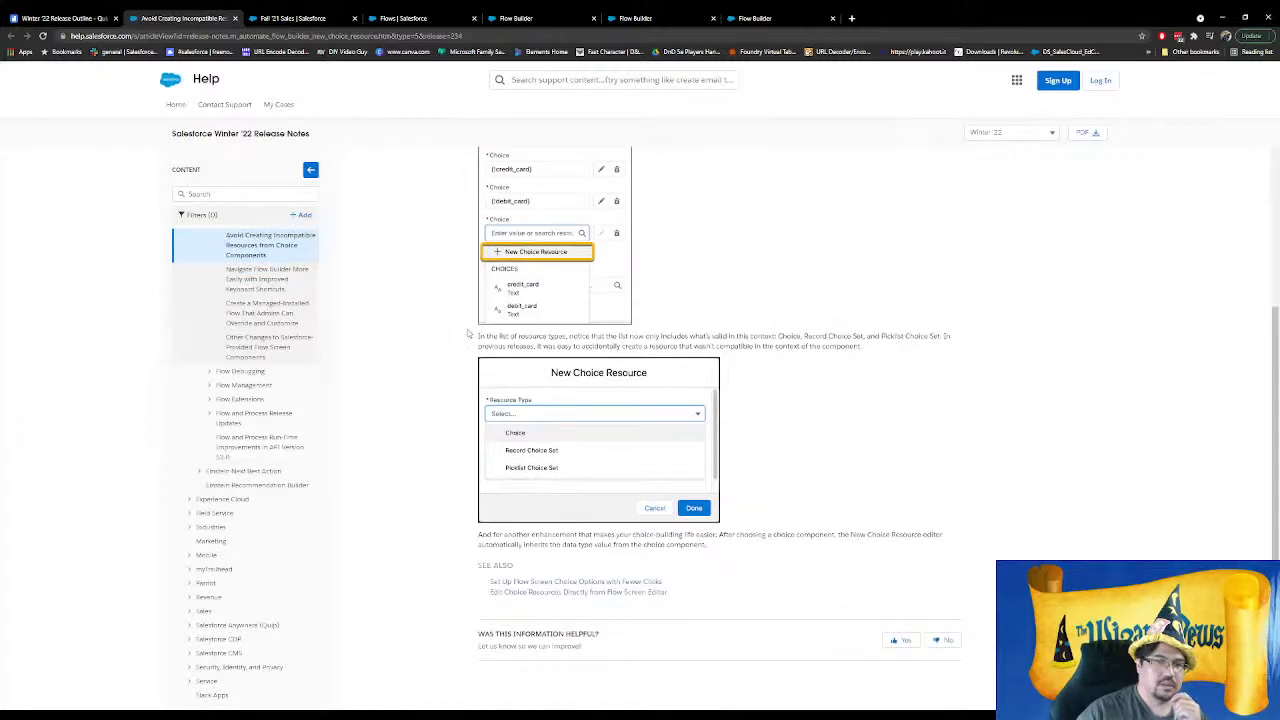
scroll(464, 333, up, 2)
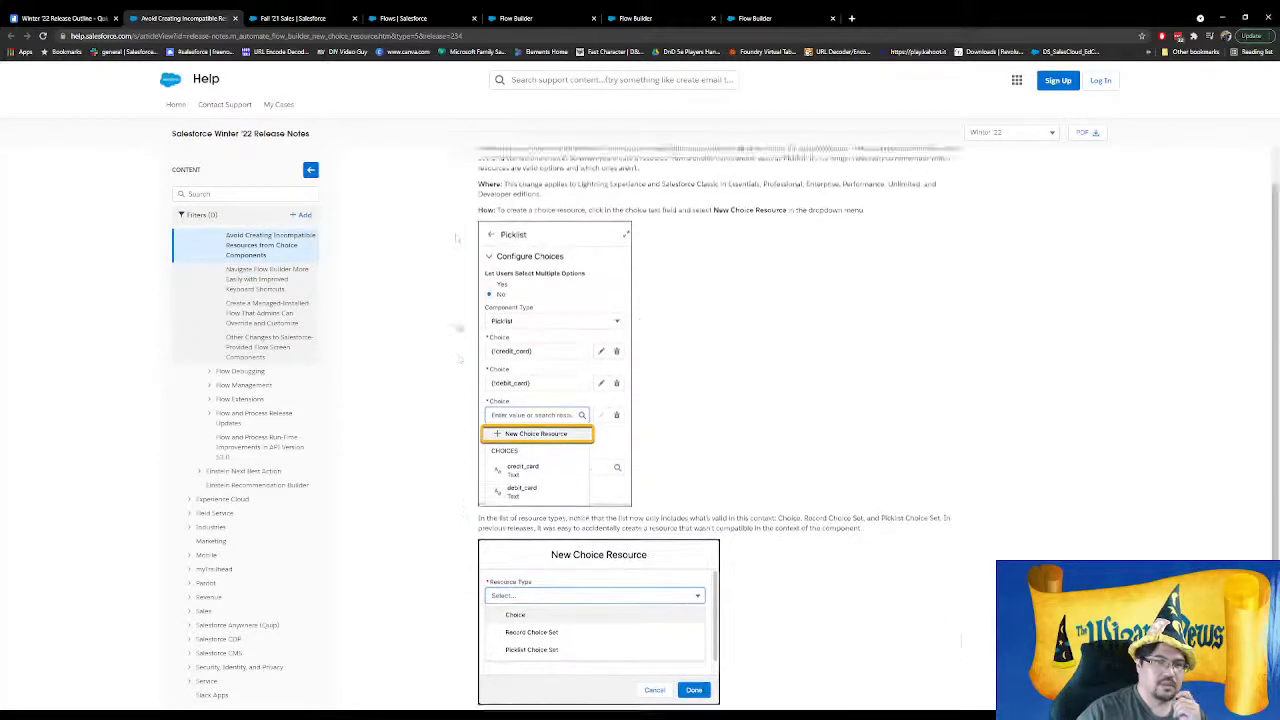
scroll(456, 238, up, 1)
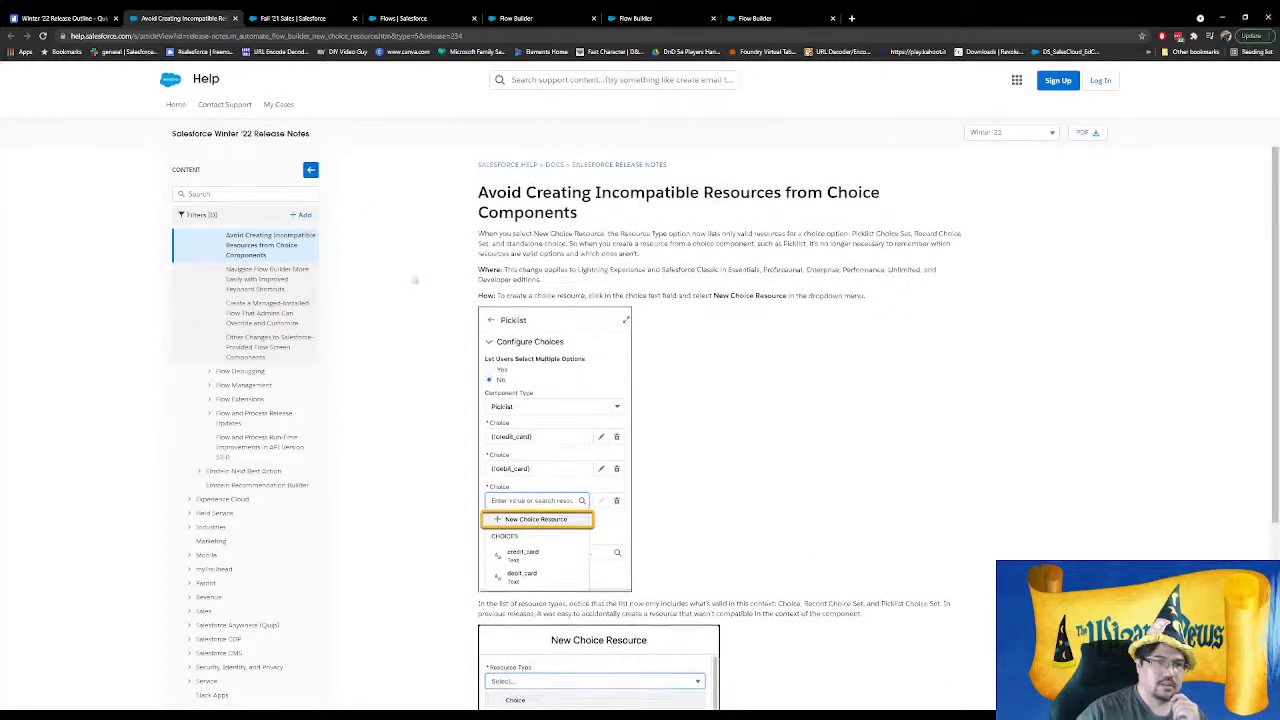
scroll(414, 281, down, 3)
click(235, 18)
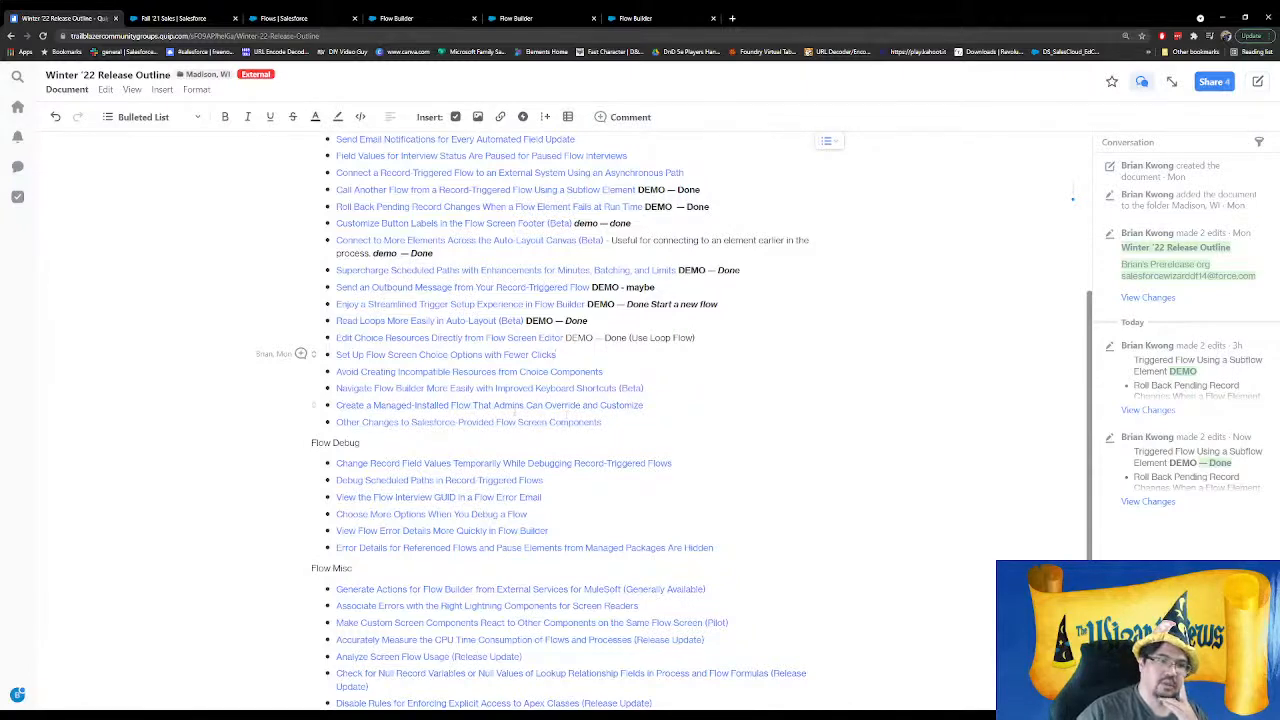
Open the Flow Debug release note "Change Record Field Values Temporarily While Debugging Record-Triggered Flows" and read through it
scroll(657, 414, down, 1)
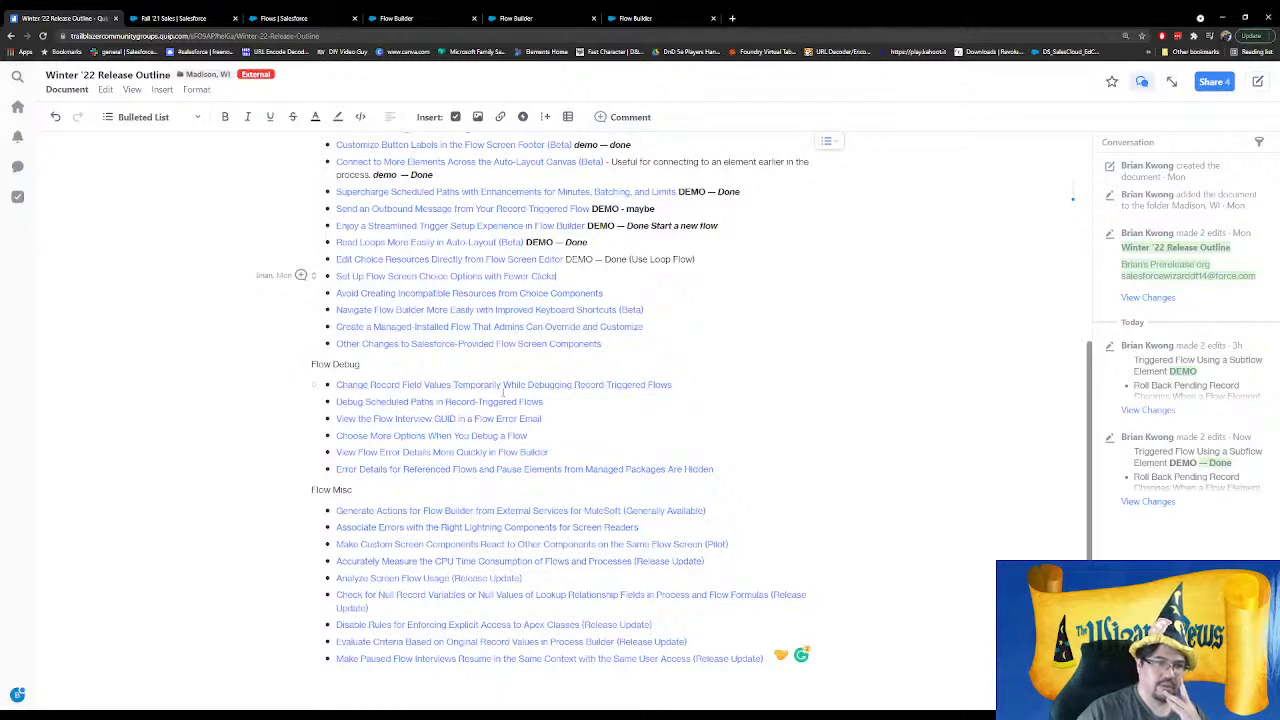
click(426, 401)
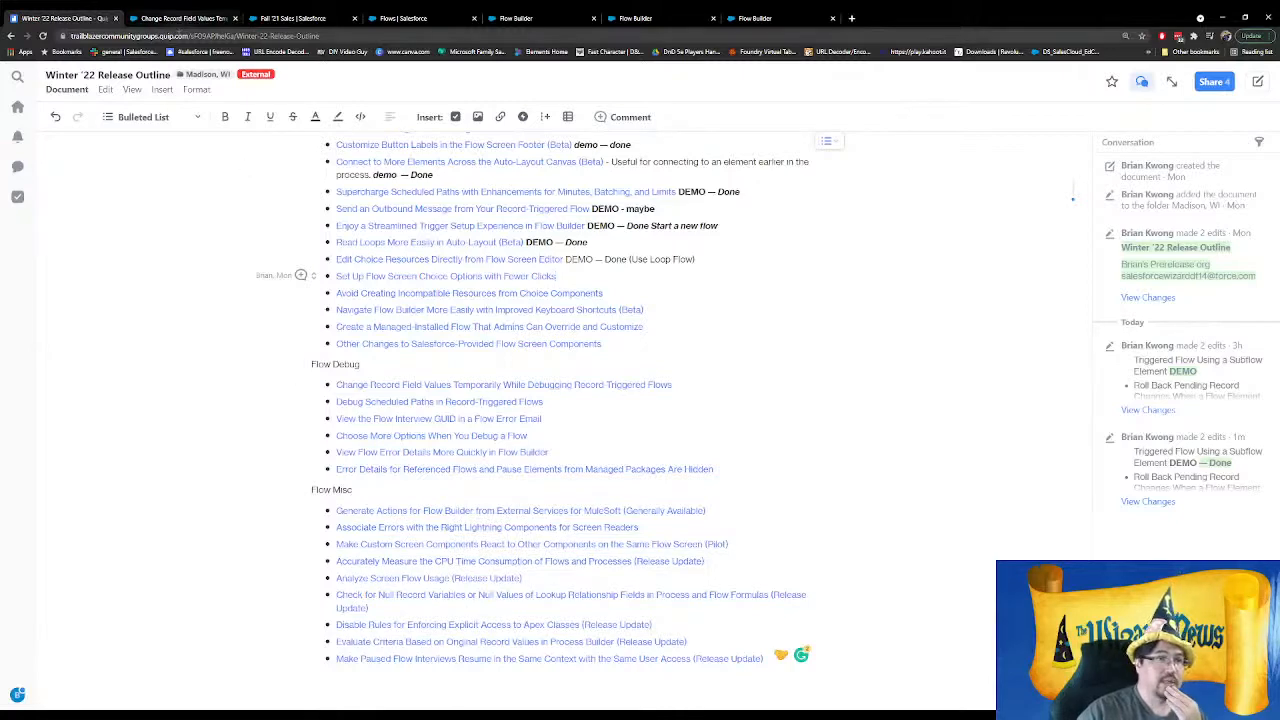
click(176, 22)
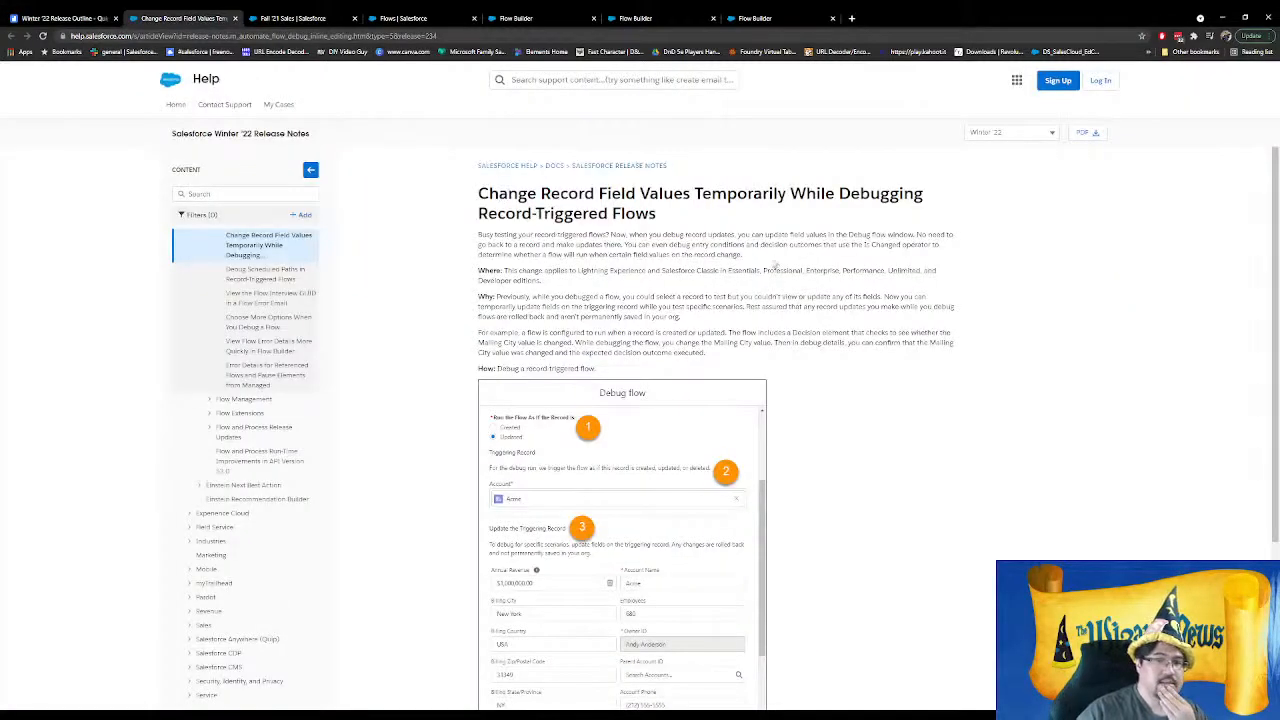
scroll(772, 265, down, 1)
scroll(760, 258, up, 1)
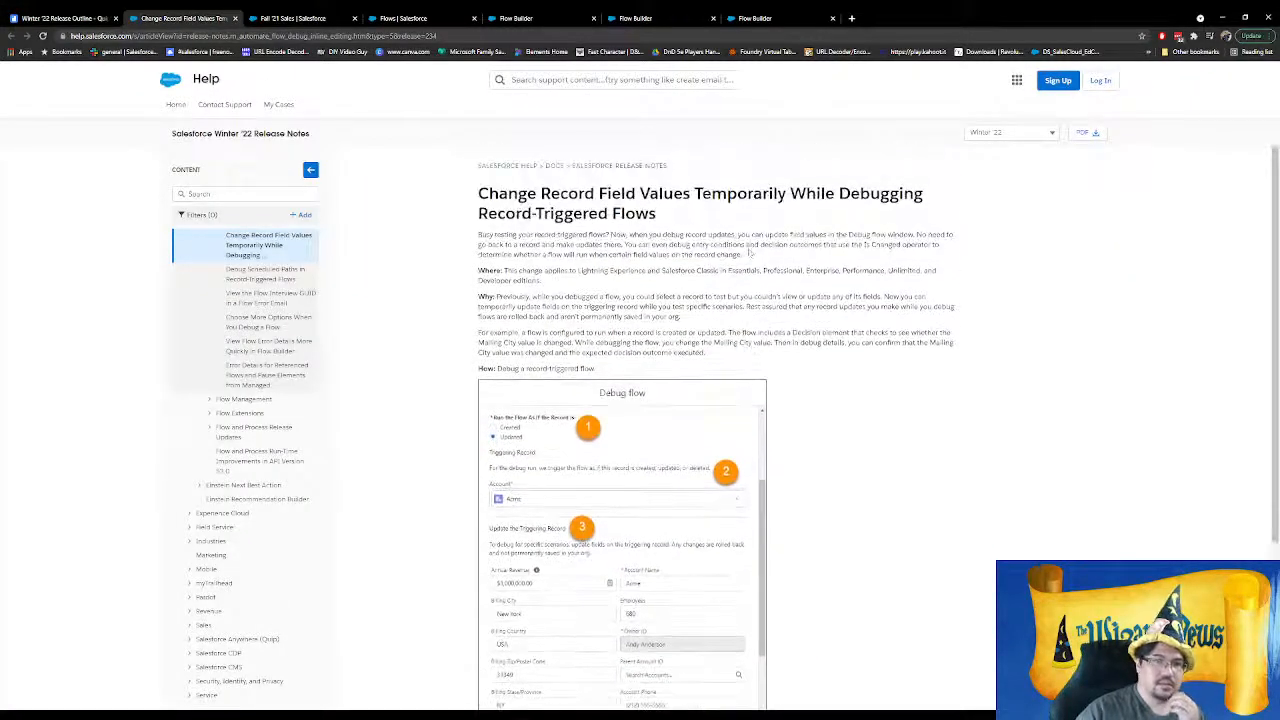
scroll(748, 253, down, 2)
scroll(746, 253, up, 2)
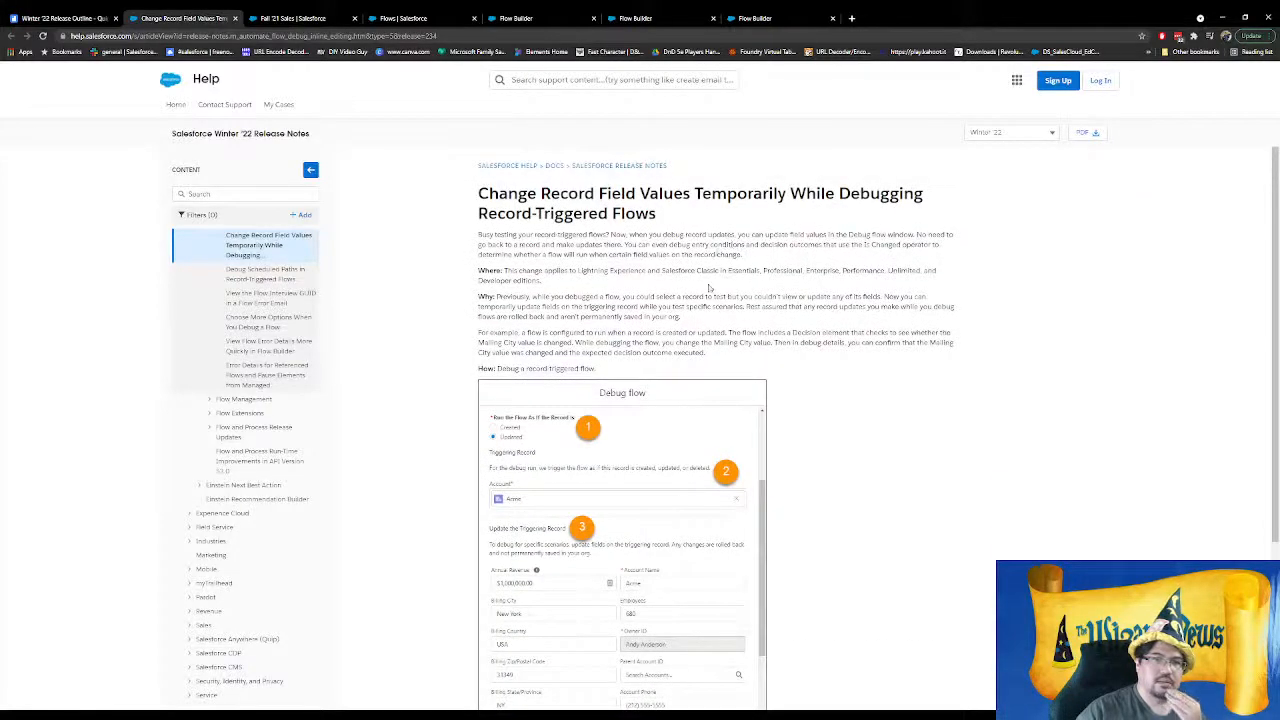
Look through the open flows and the Flows list for a record-triggered flow, and bring up Opportunity After Flow
click(527, 18)
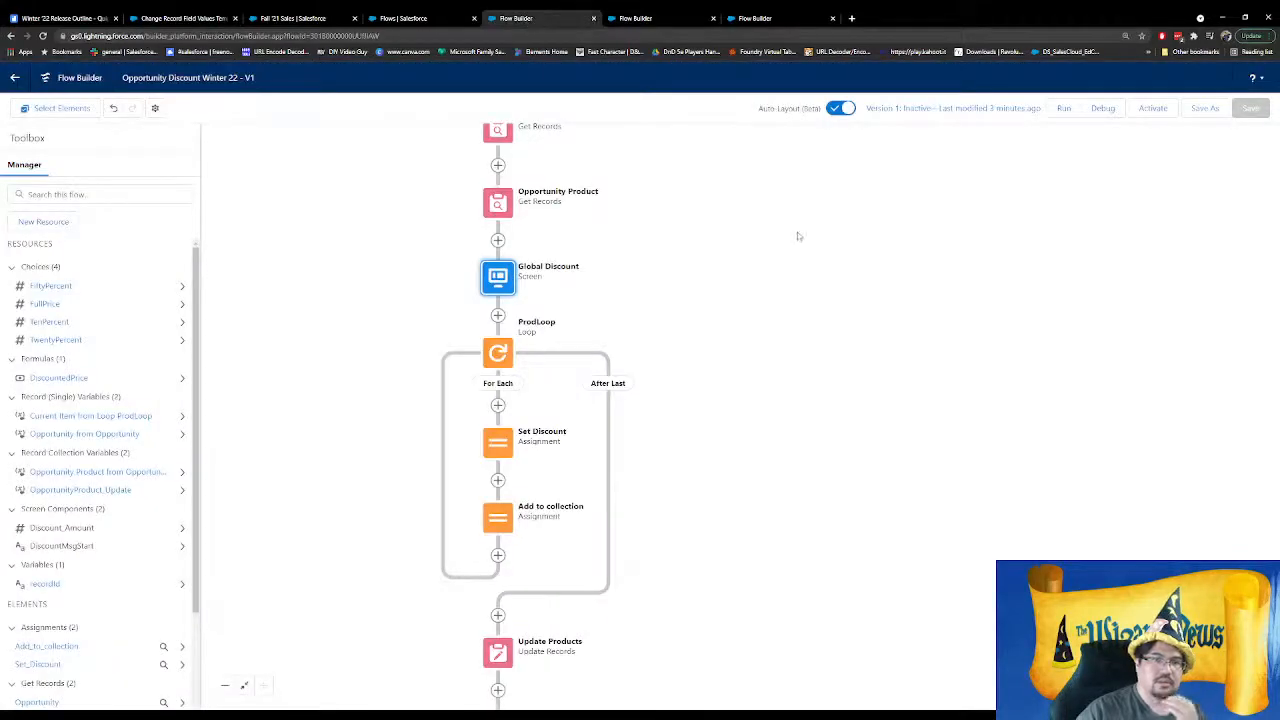
click(400, 18)
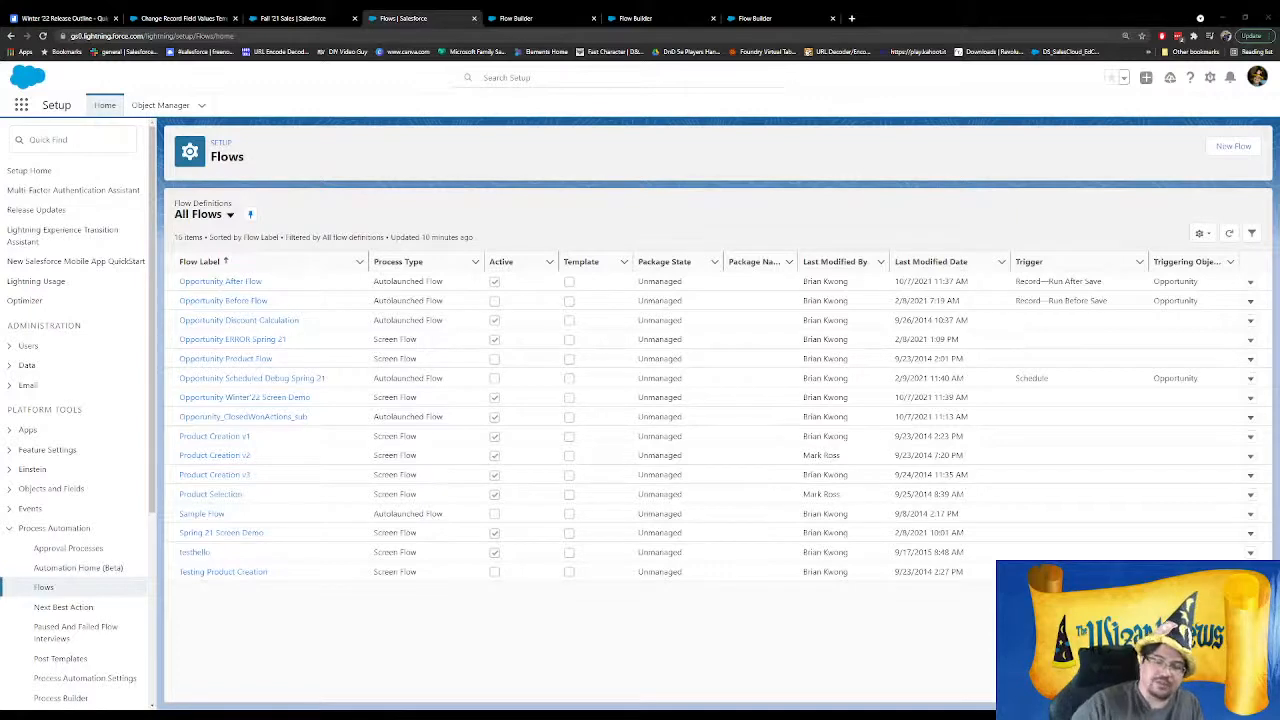
click(750, 18)
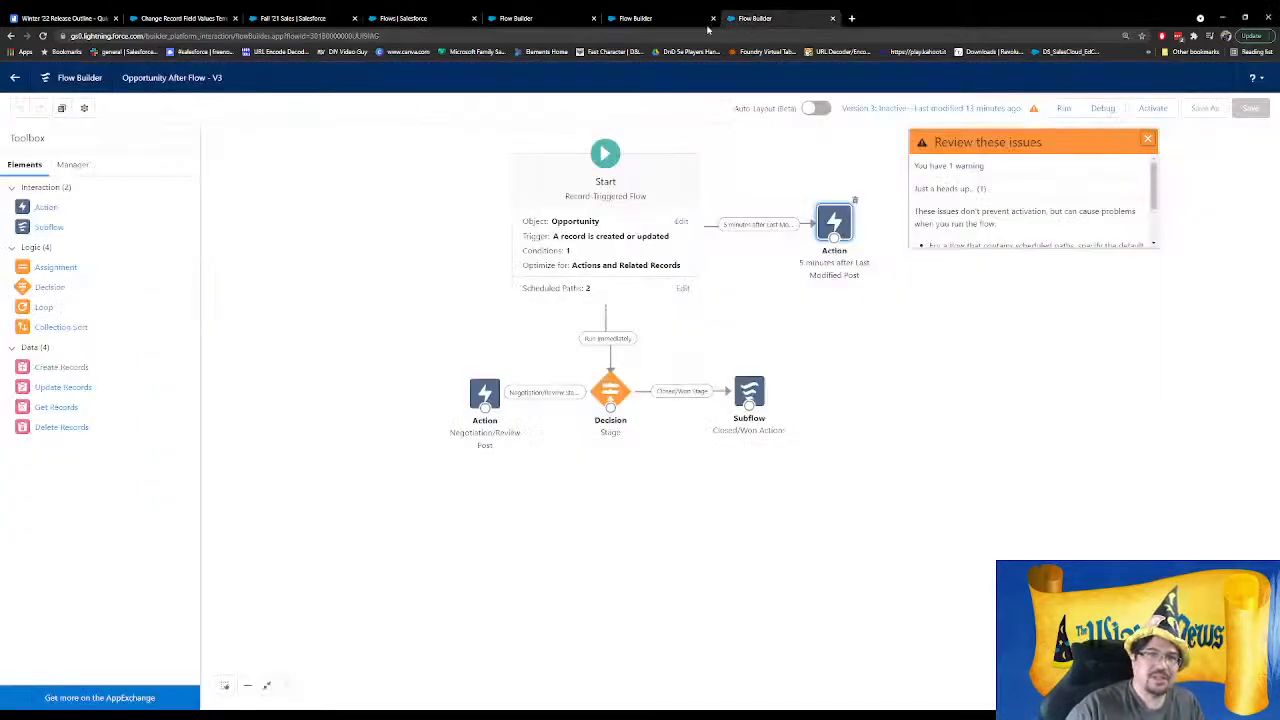
click(645, 22)
click(737, 22)
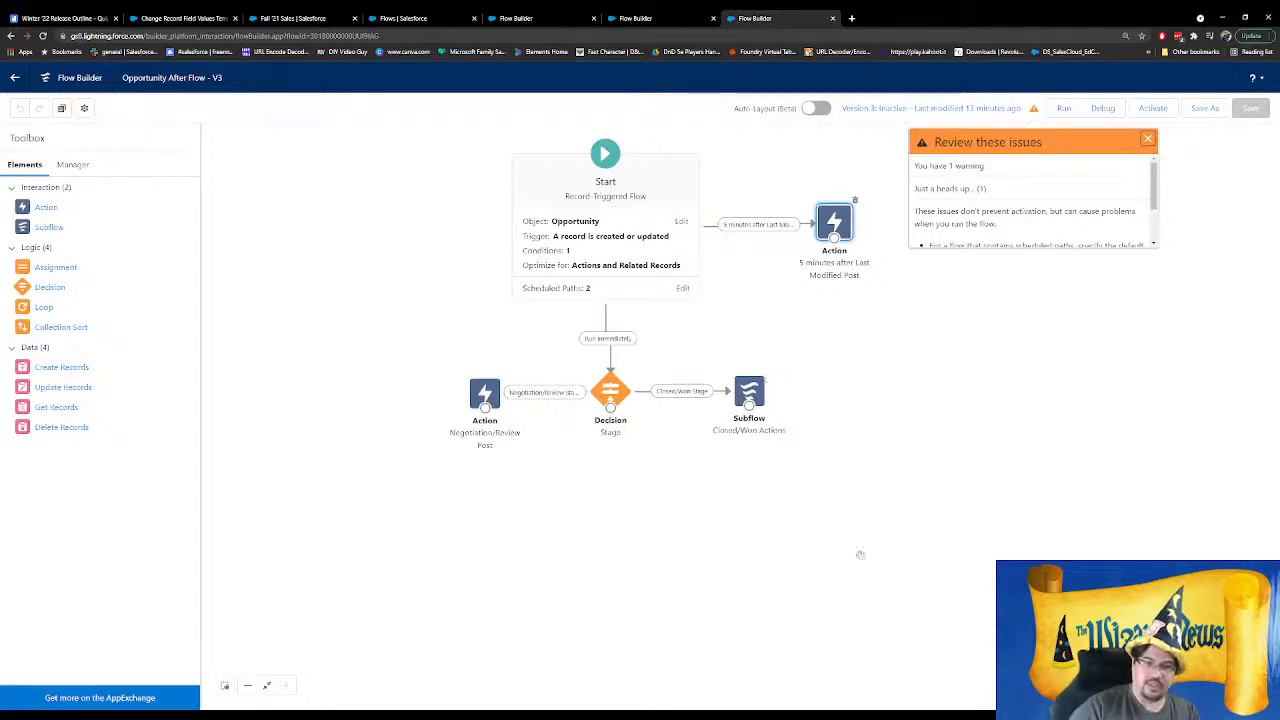
Inspect the Stage decision, the Closed/Won Actions subflow and the scheduled path settings of Opportunity After Flow, leaving the settings unchanged
click(620, 392)
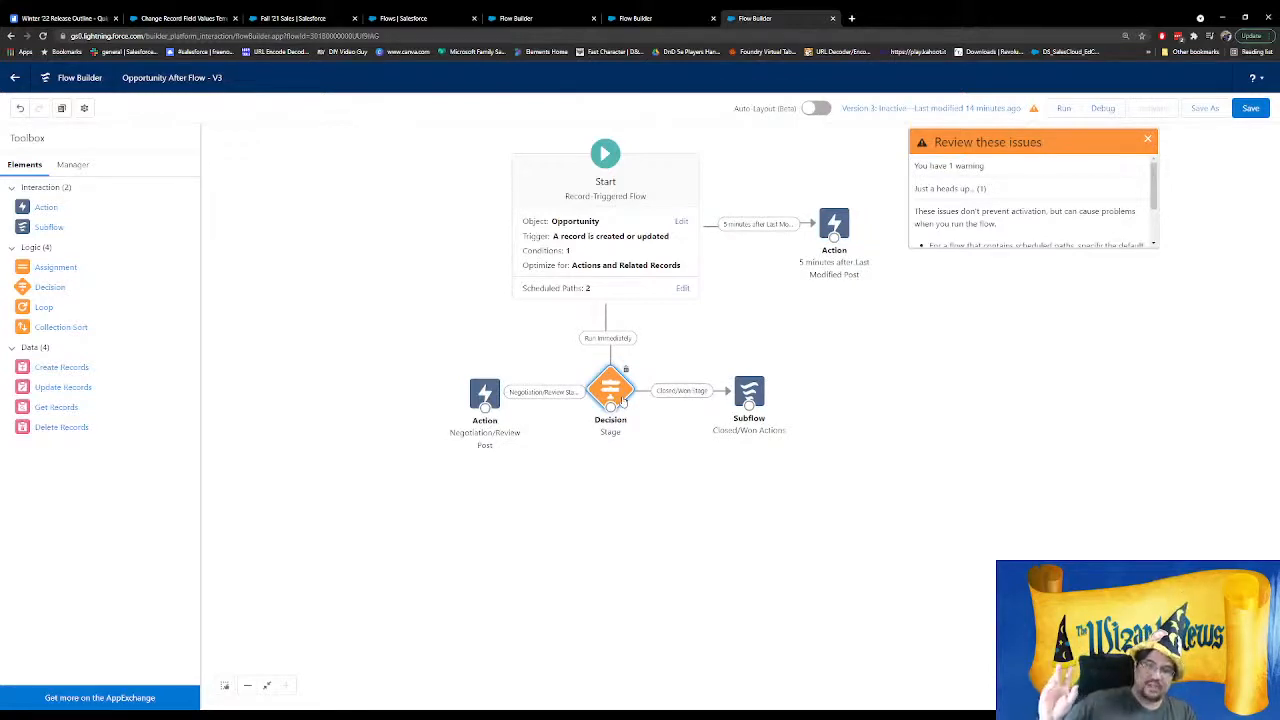
click(749, 392)
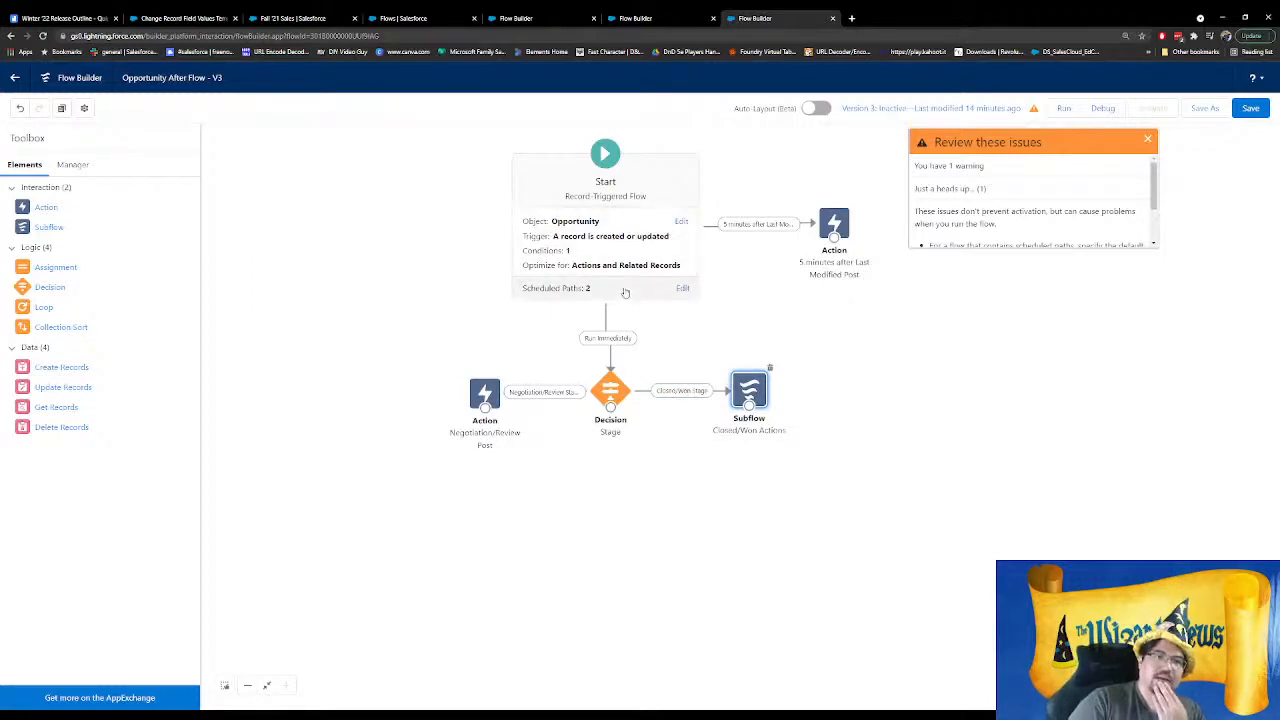
click(683, 288)
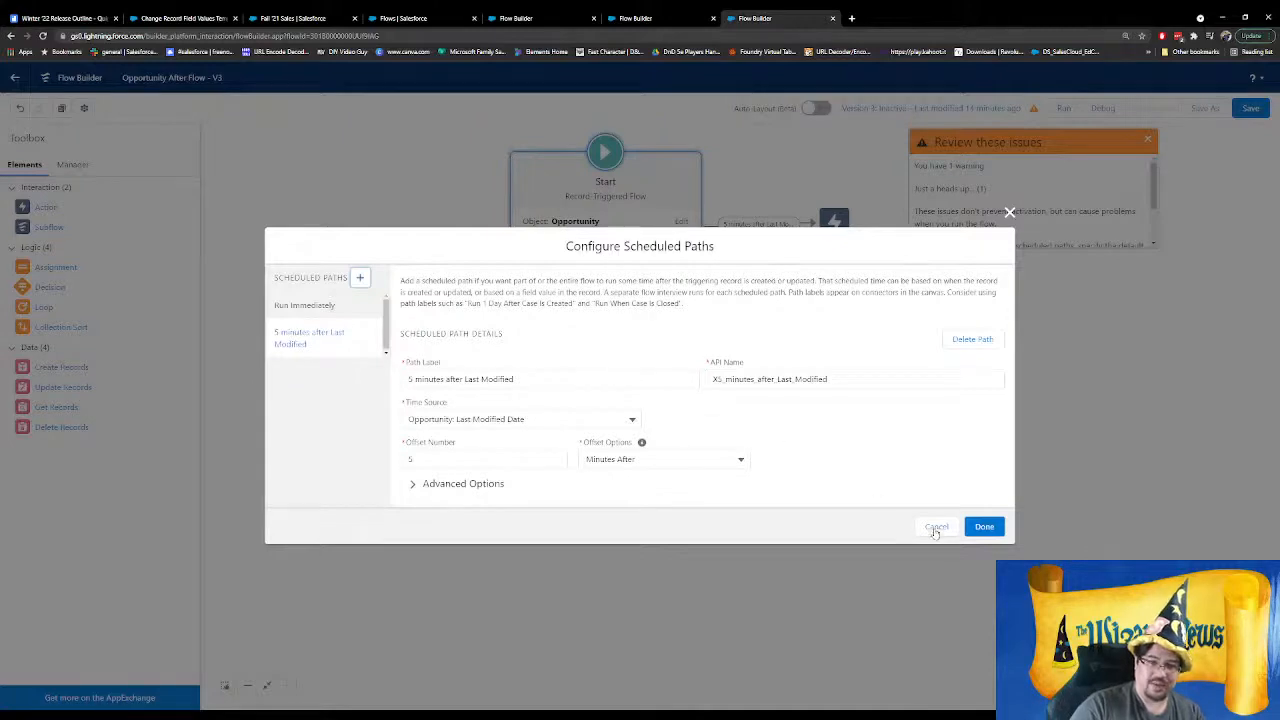
click(935, 527)
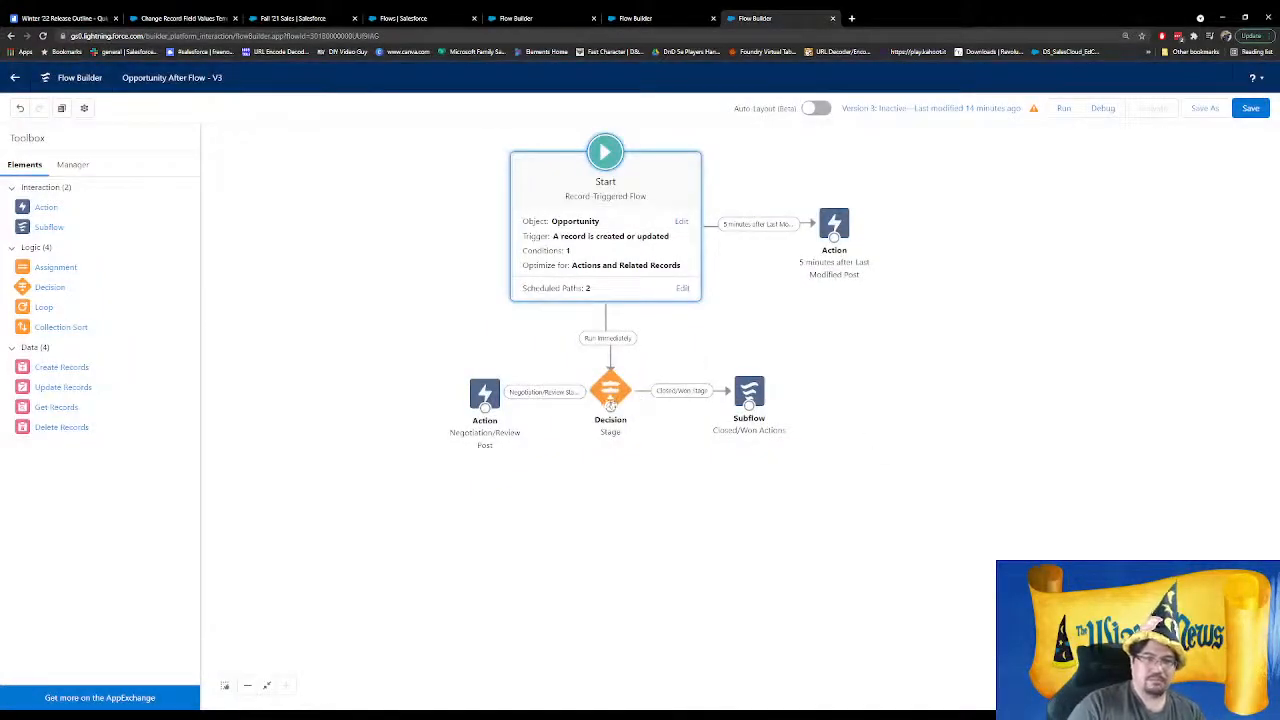